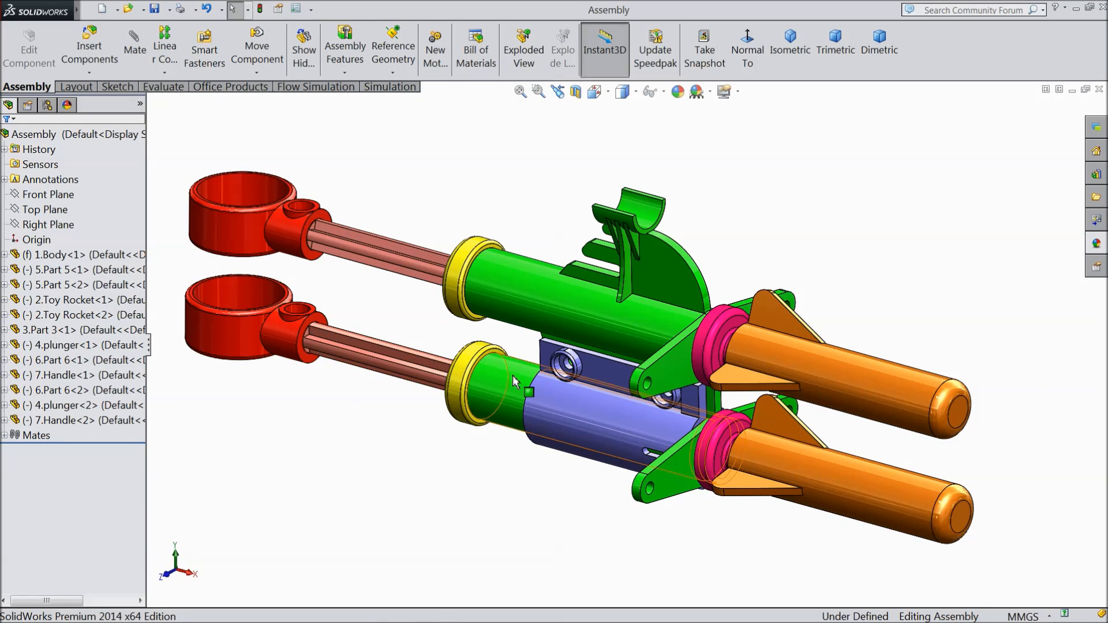
click(813, 367)
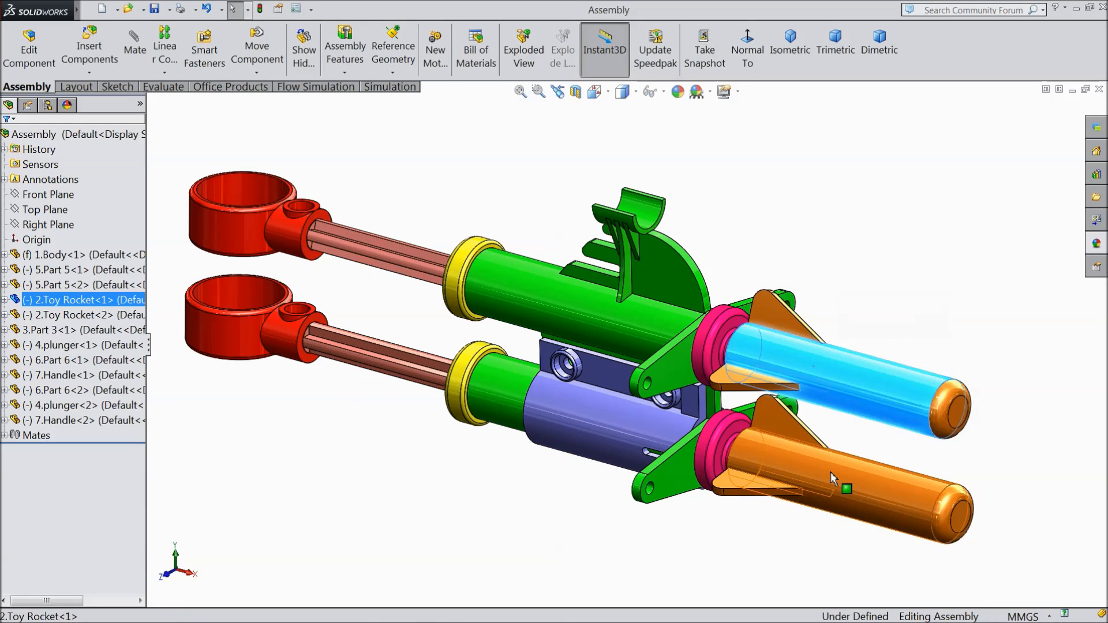
click(830, 472)
click(425, 491)
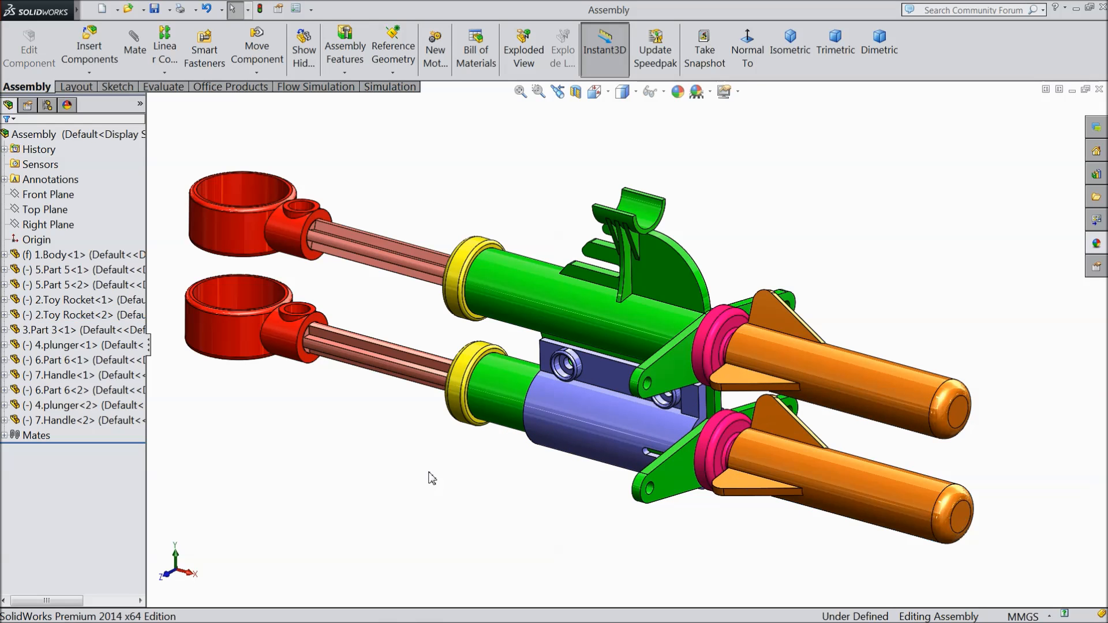
mouse_move(431, 462)
middle_down()
mouse_move(428, 482)
mouse_move(430, 463)
middle_up()
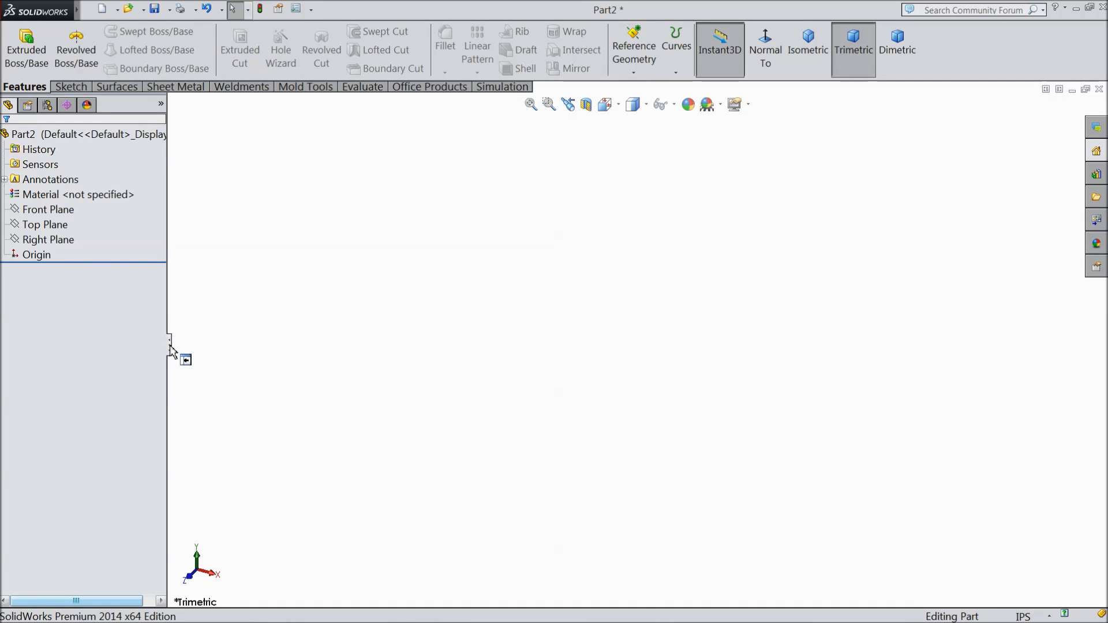
Step: Start a sketch on the Right Plane and draw two concentric circles at the origin, the inner one about 3.05 in in diameter
click(58, 239)
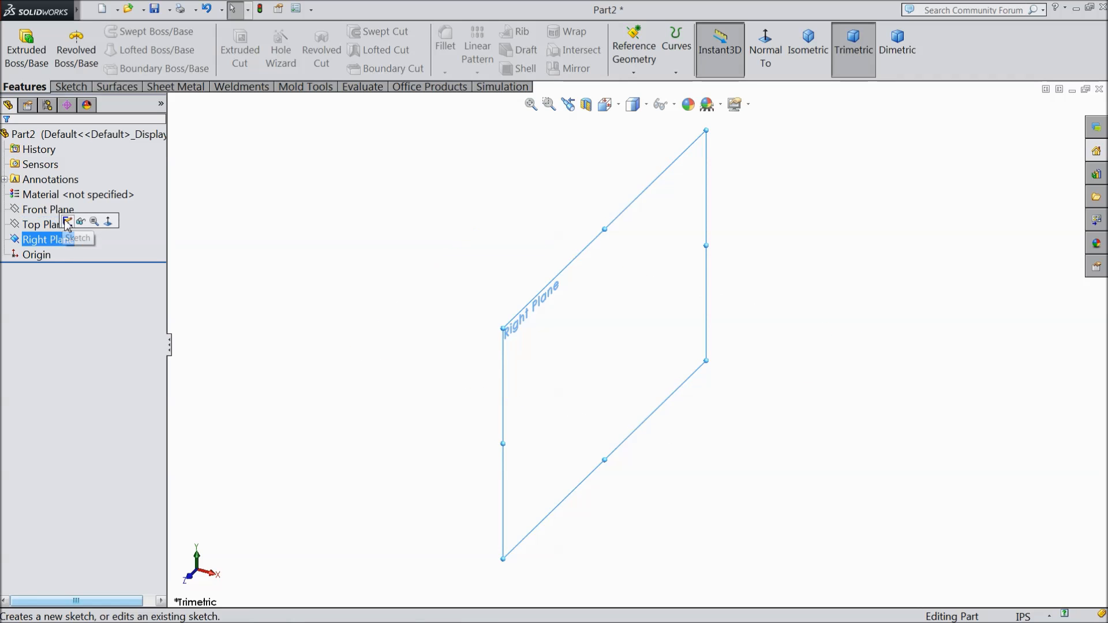
click(68, 221)
click(71, 87)
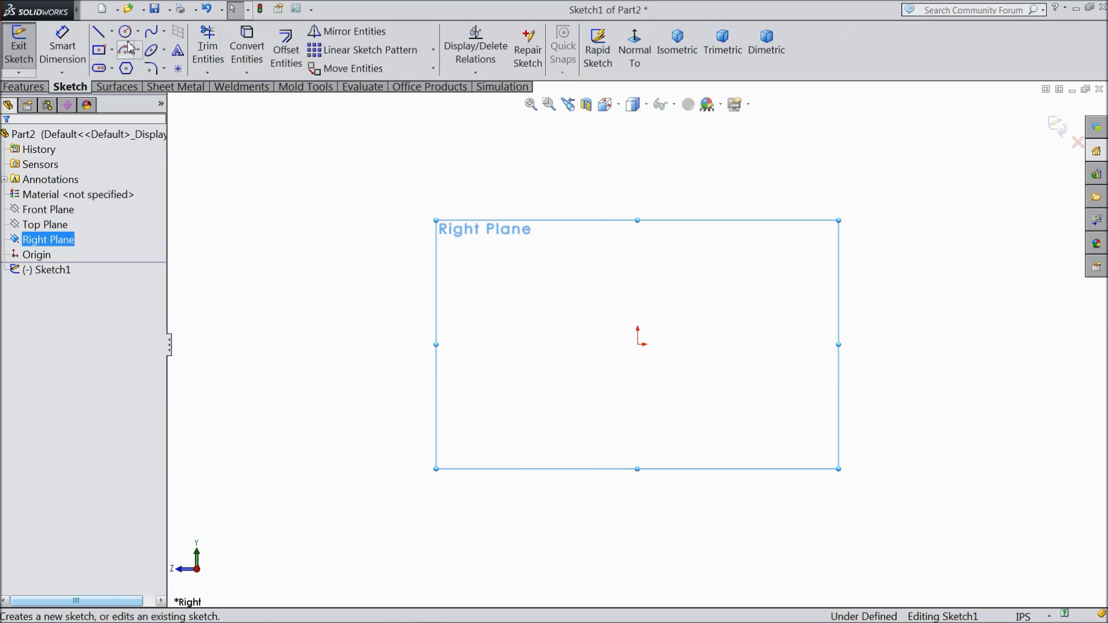
click(125, 31)
click(638, 345)
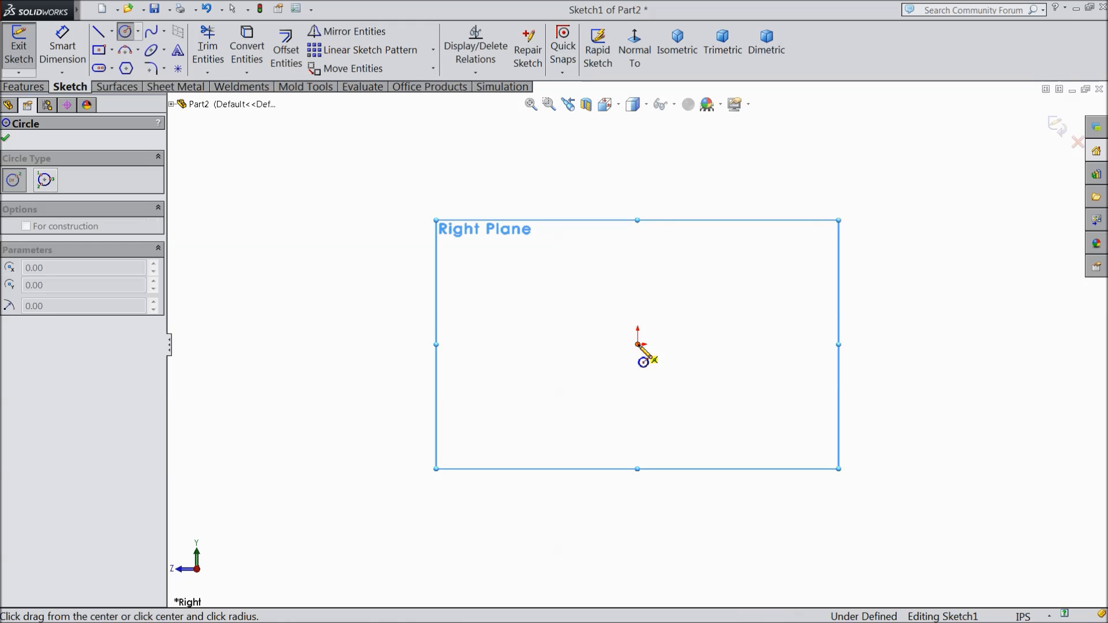
click(571, 234)
click(638, 345)
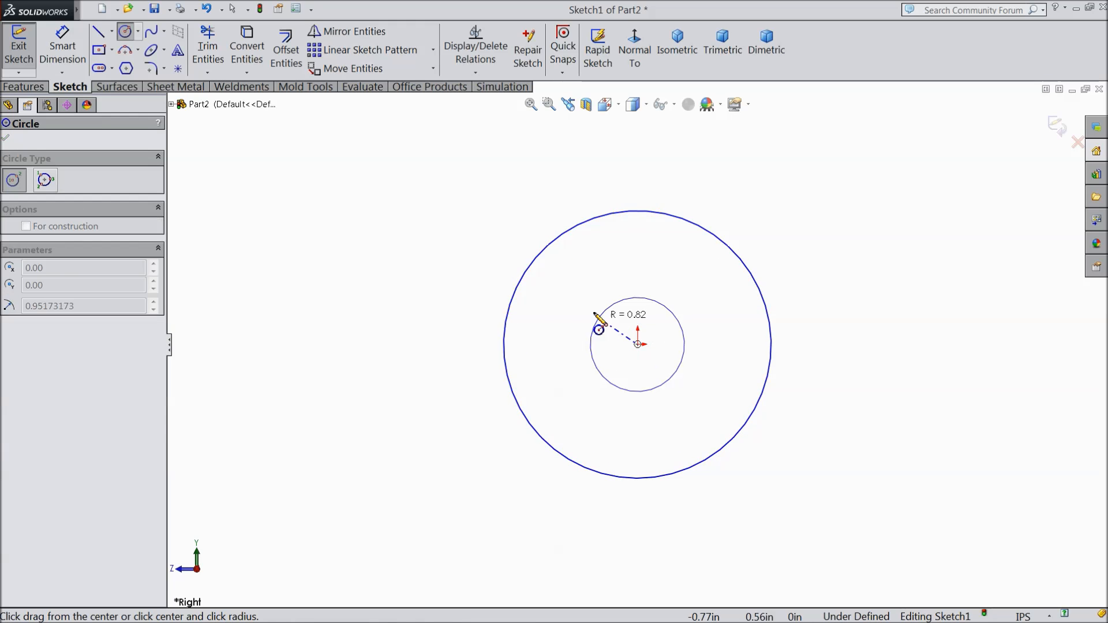
click(558, 379)
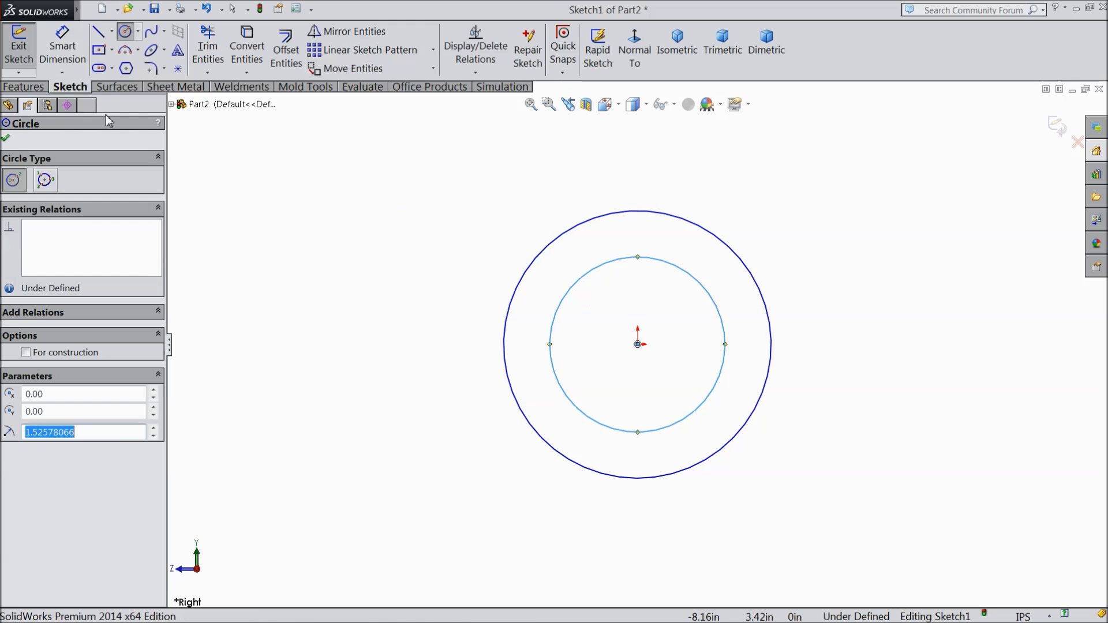
Step: Dimension the inner circle's diameter and set it to 0.5 in
click(61, 50)
click(727, 359)
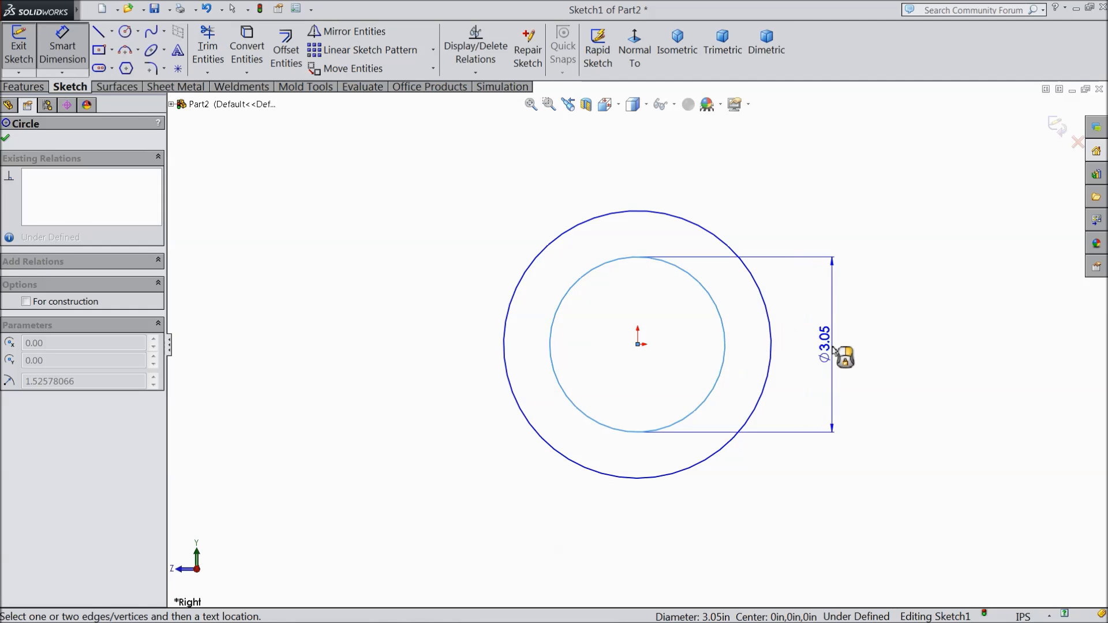
click(834, 349)
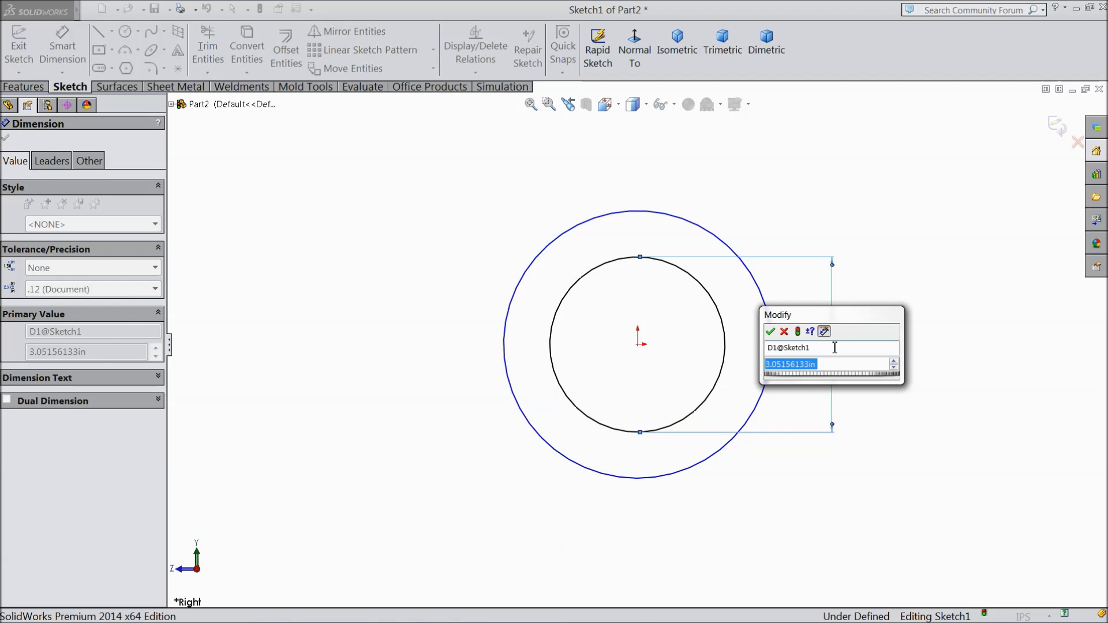
text(0.5)
key(Return)
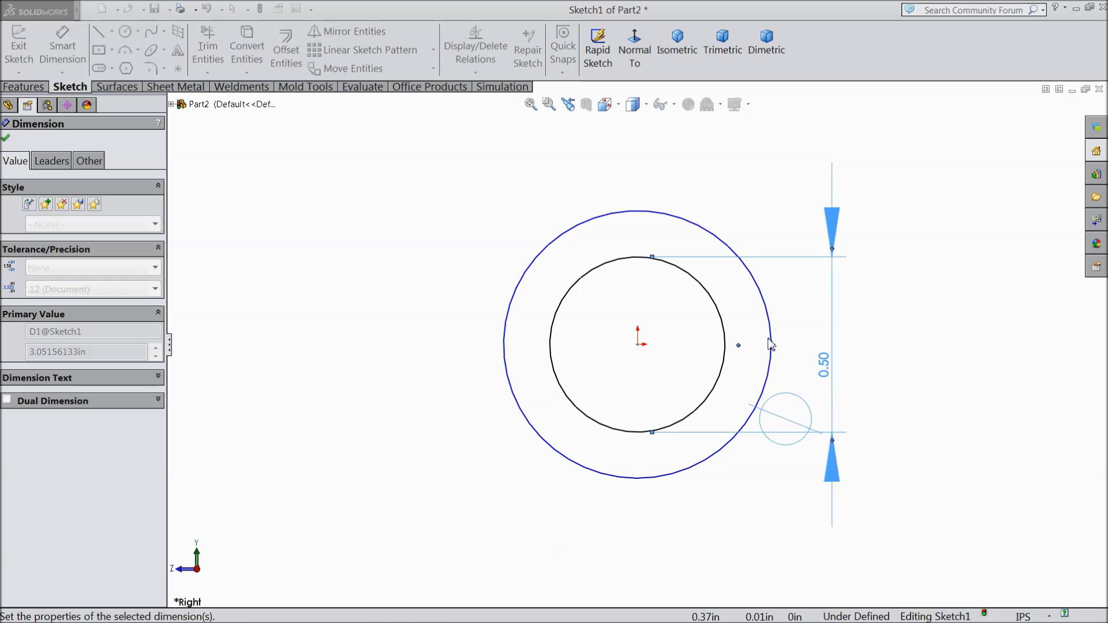
Step: Dimension the outer circle's diameter and set it to 0.65 in
click(773, 346)
click(866, 351)
text(0.65)
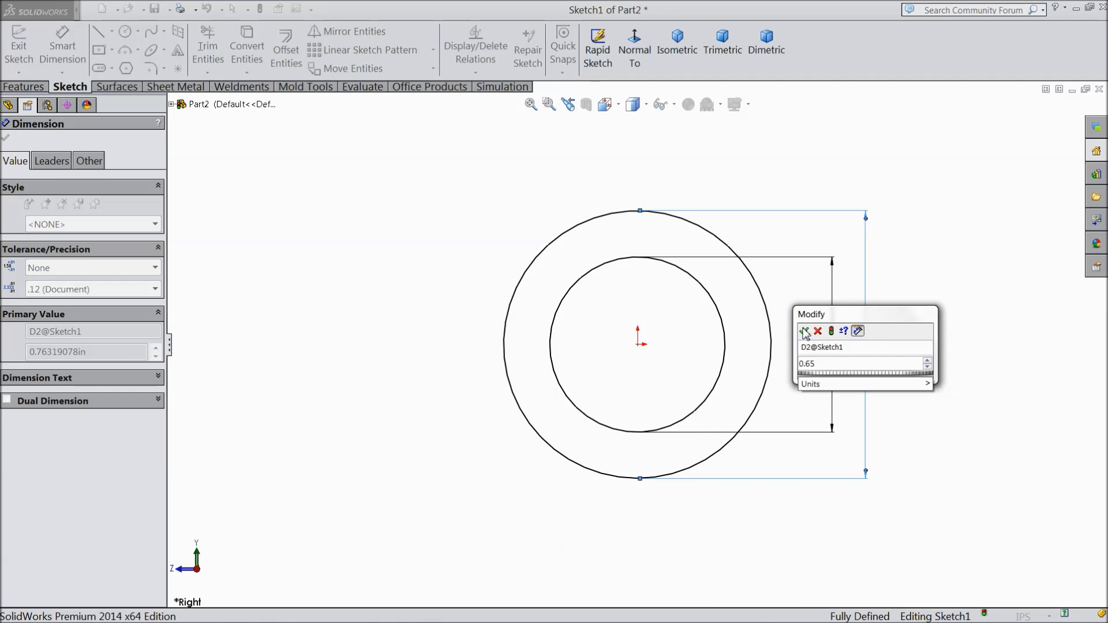
key(Return)
key(f)
scroll(626, 413, up, 1)
scroll(716, 446, down, 2)
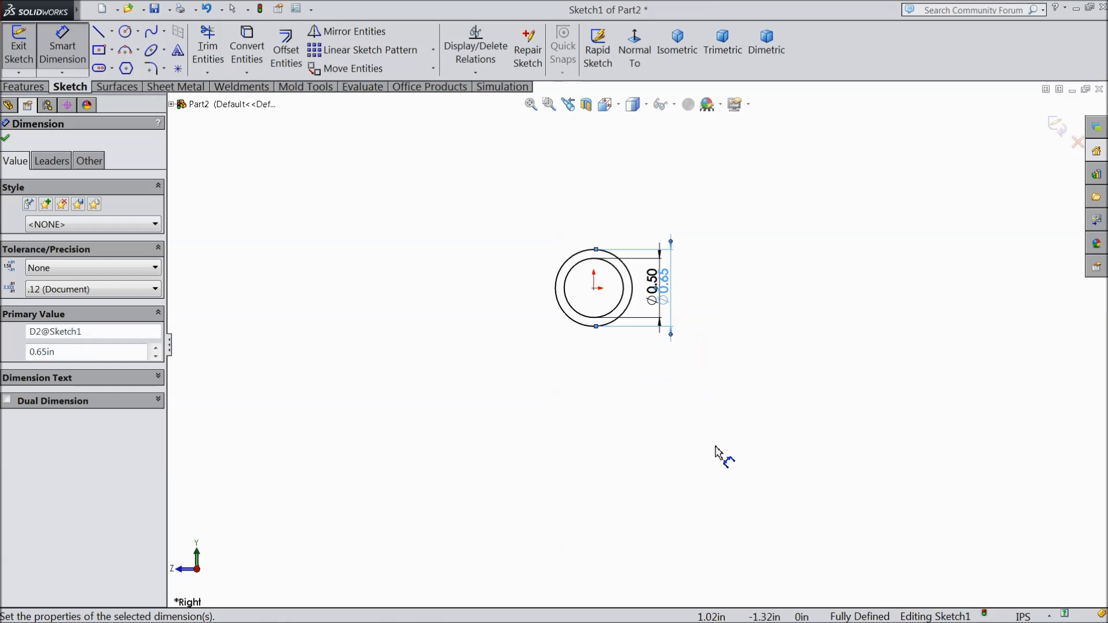
click(6, 139)
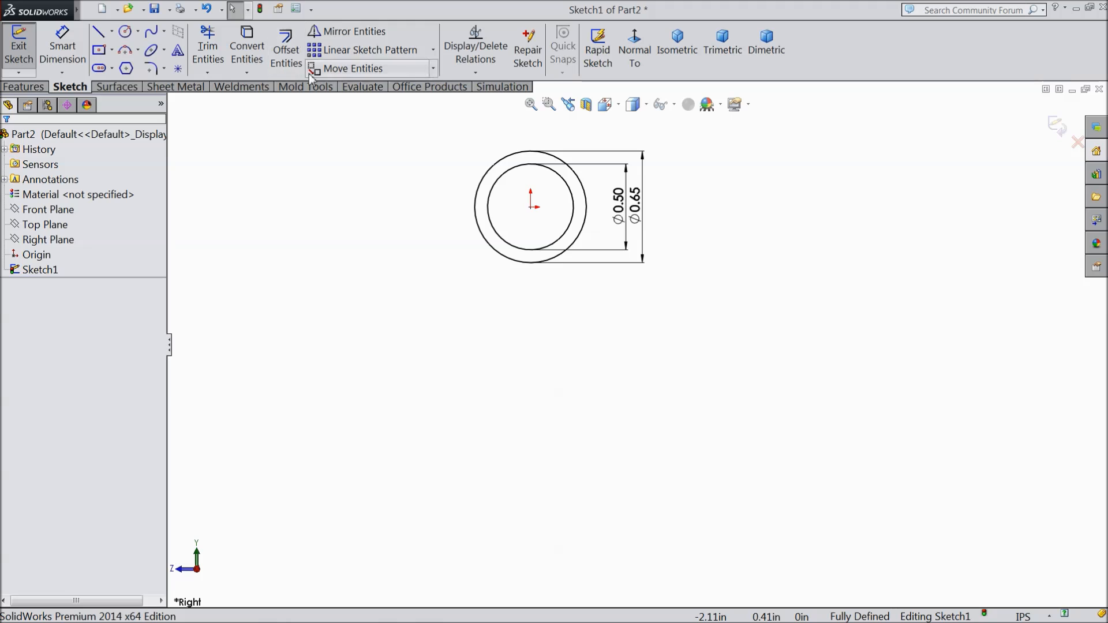
Step: Copy both circles without keeping relations, from the origin to a point about 1.46 in directly below it
click(434, 71)
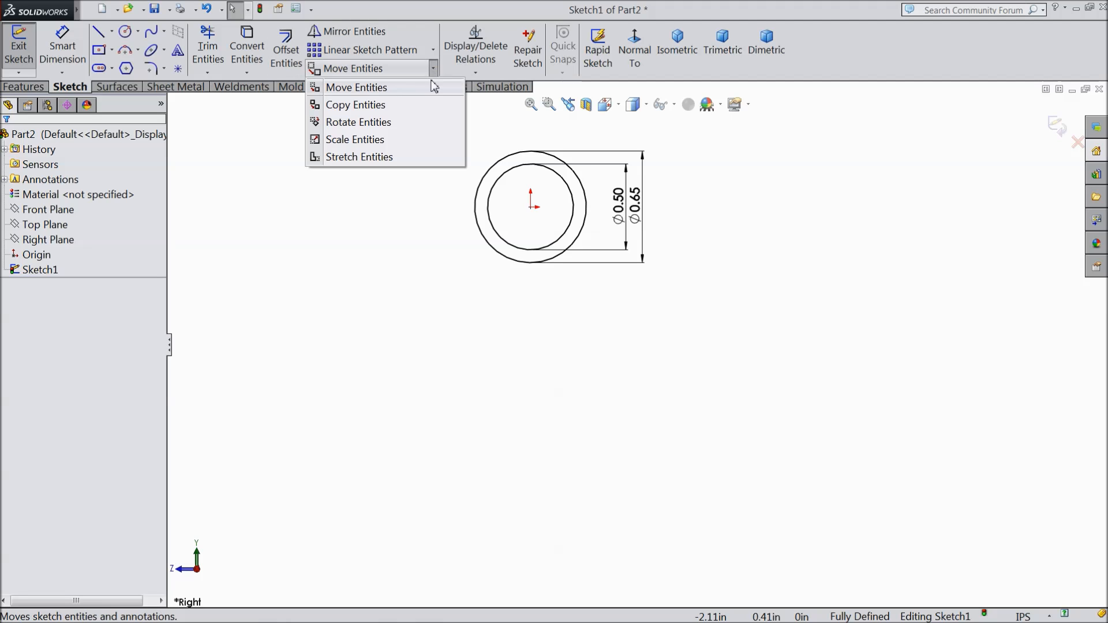
click(366, 105)
click(579, 234)
click(573, 234)
click(57, 325)
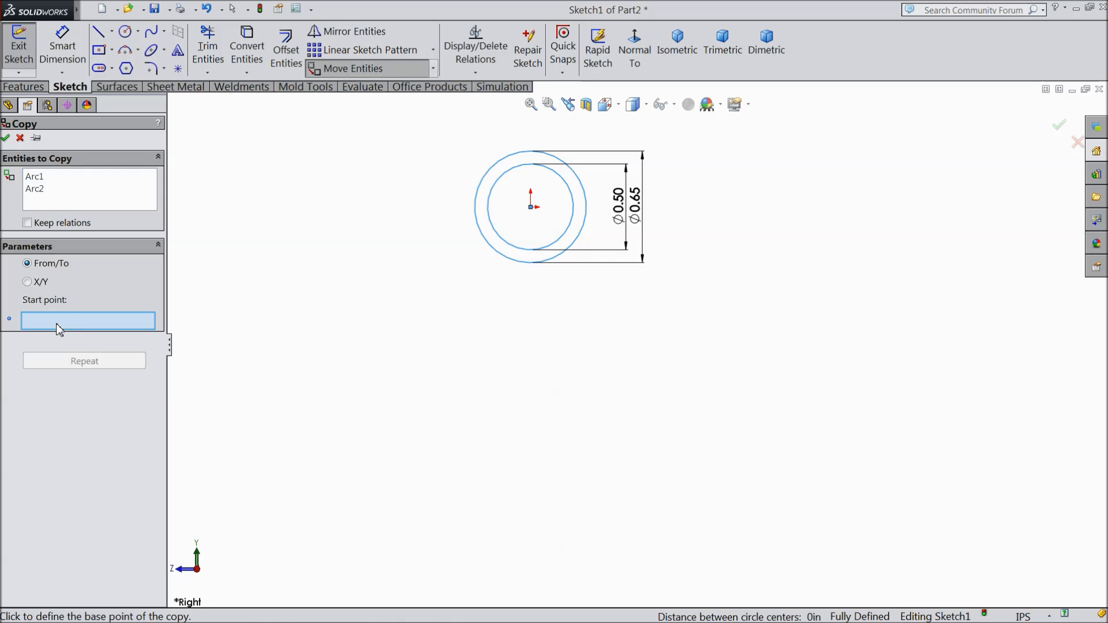
click(531, 209)
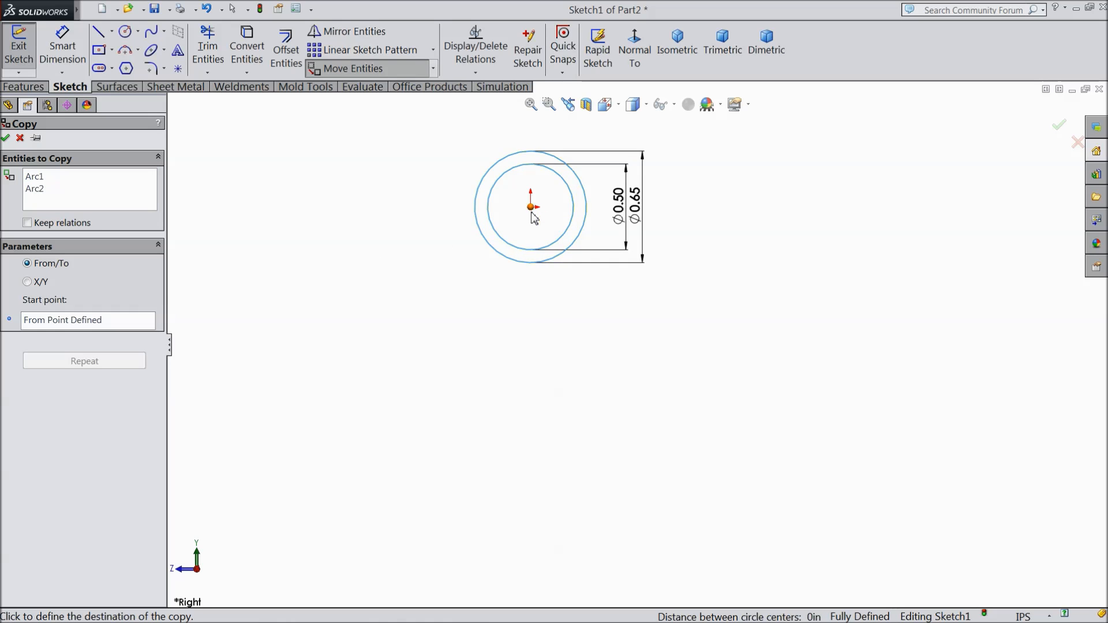
click(531, 459)
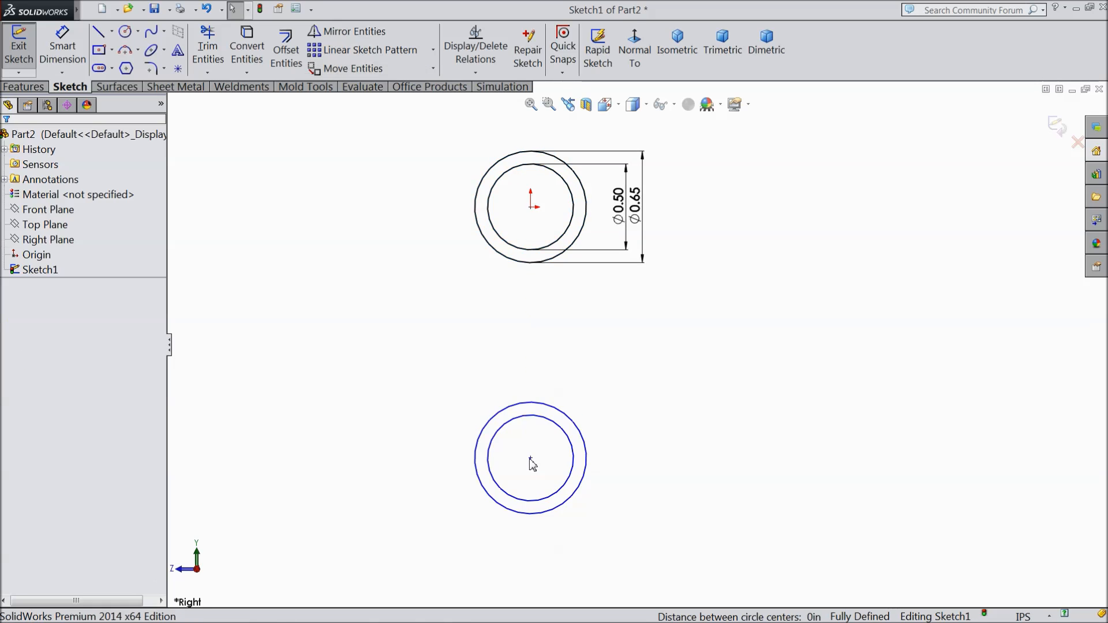
click(62, 46)
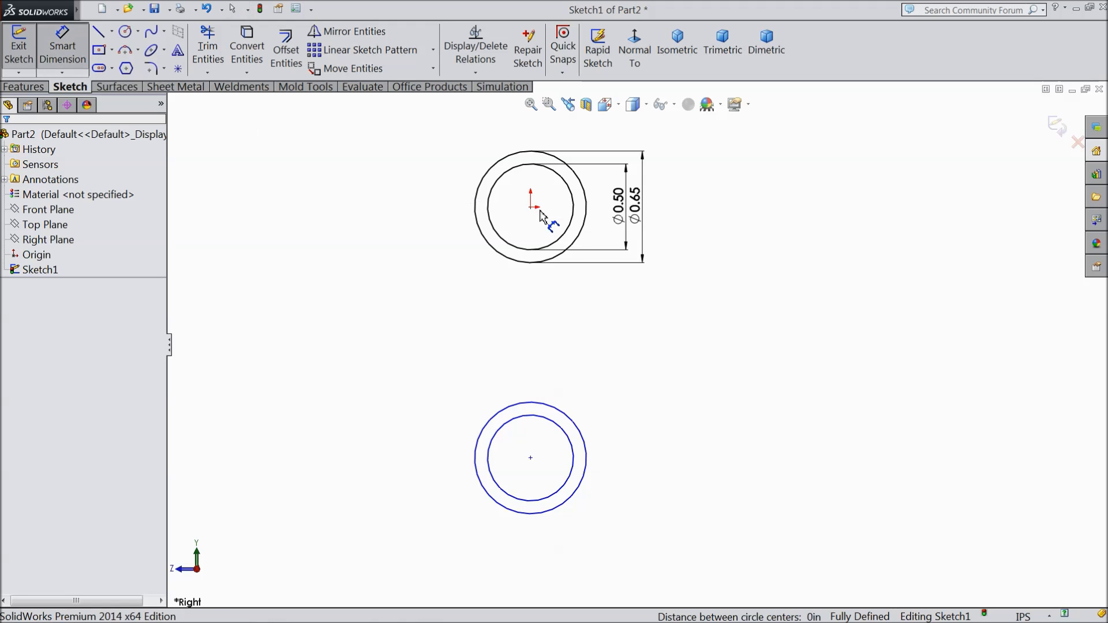
click(531, 207)
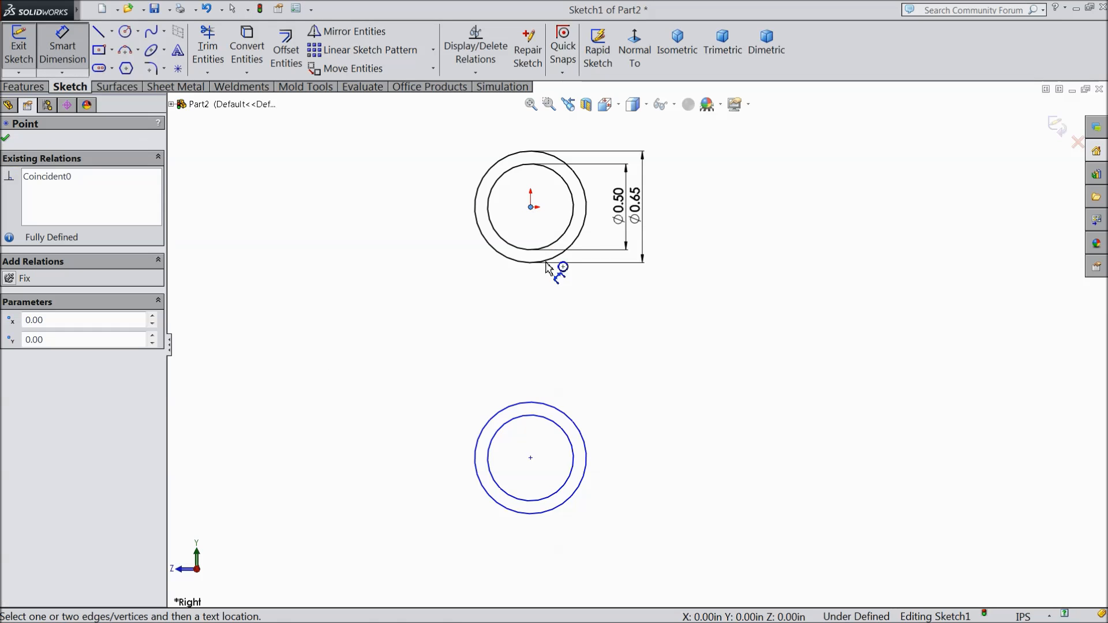
click(531, 458)
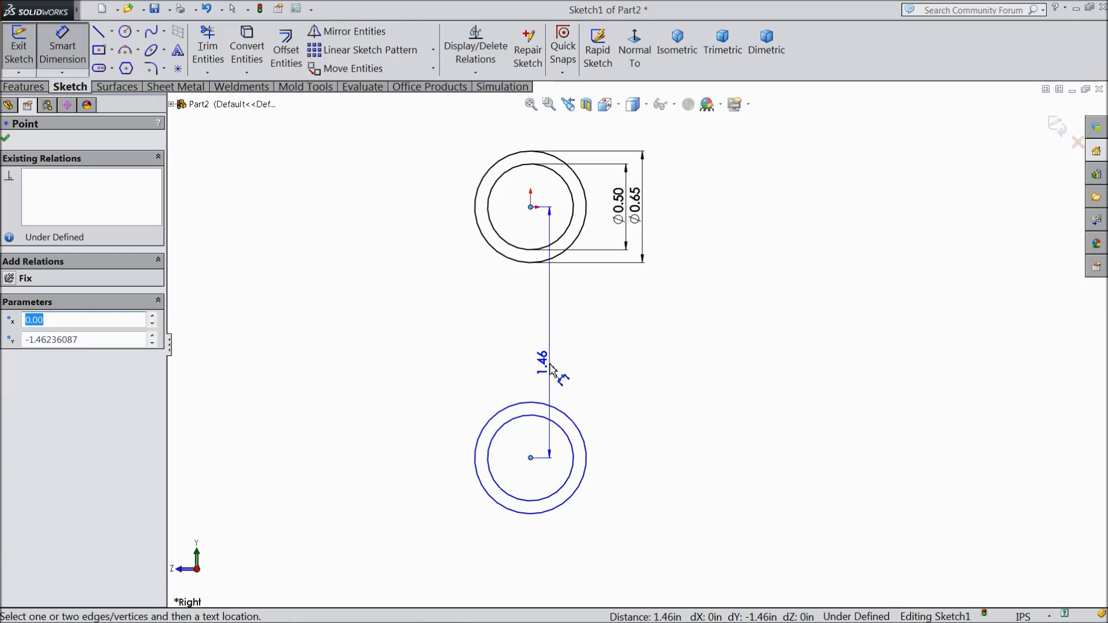
key(Escape)
key(Escape)
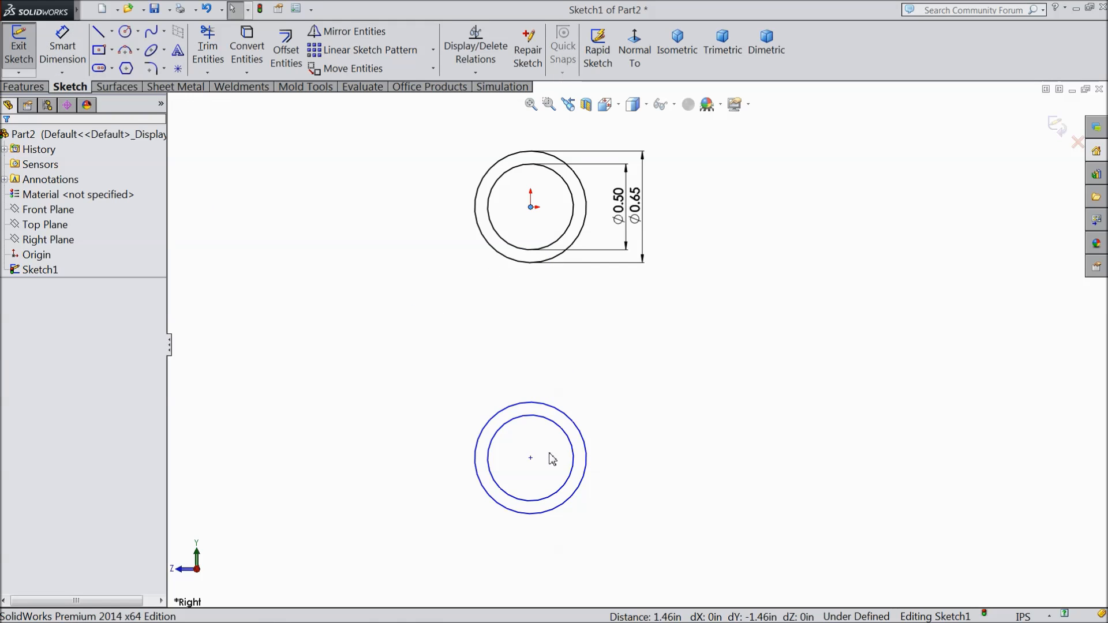
Step: Add a vertical relation between the centre of the copied circles and the centre of the original circles
ctrl+click(532, 458)
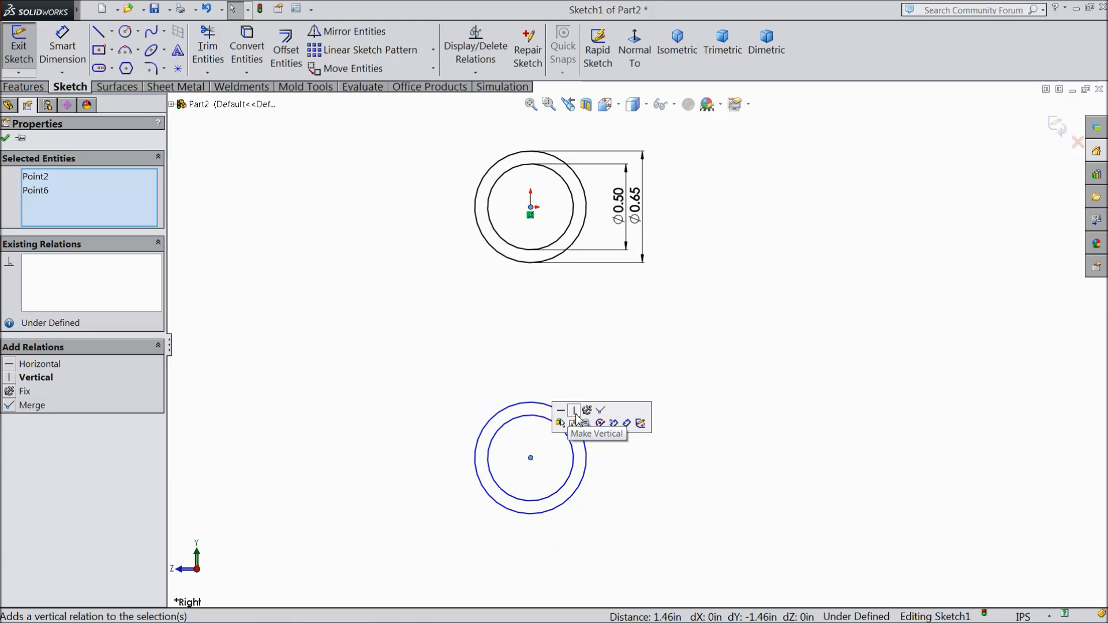
click(578, 415)
click(5, 139)
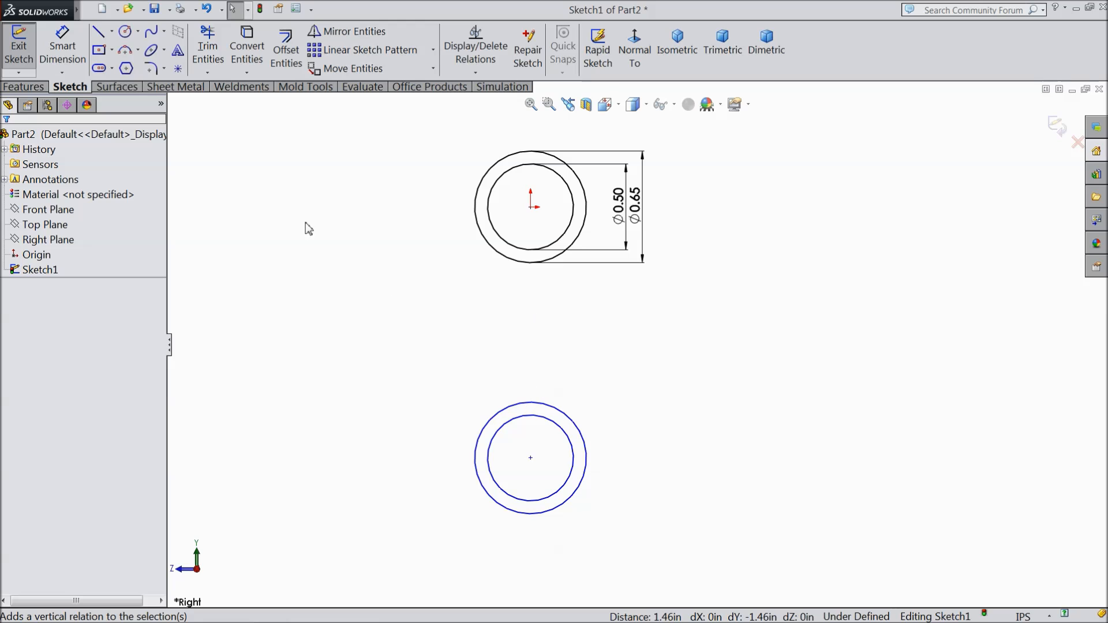
Step: Dimension the vertical distance between the centres of the two circle pairs and set it to 1.086 in
click(71, 59)
click(586, 468)
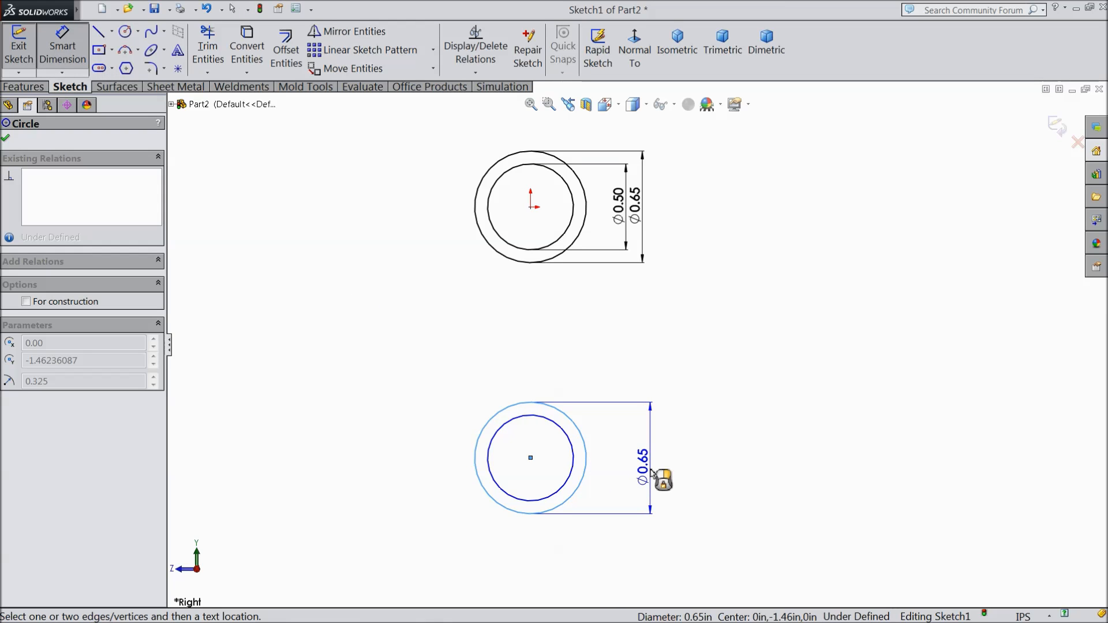
key(Escape)
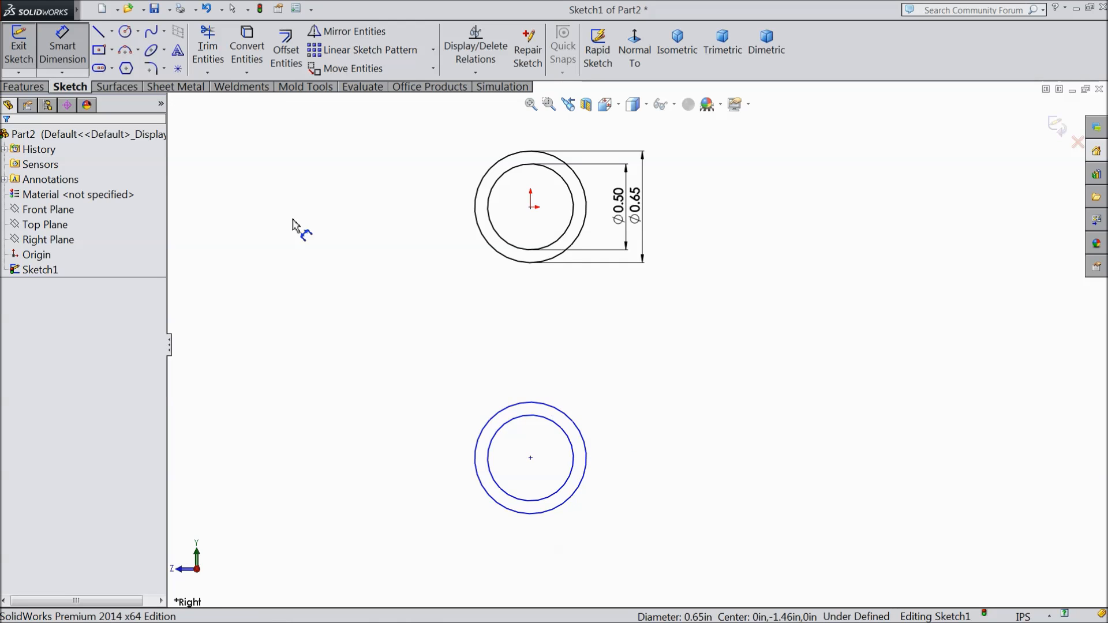
click(531, 207)
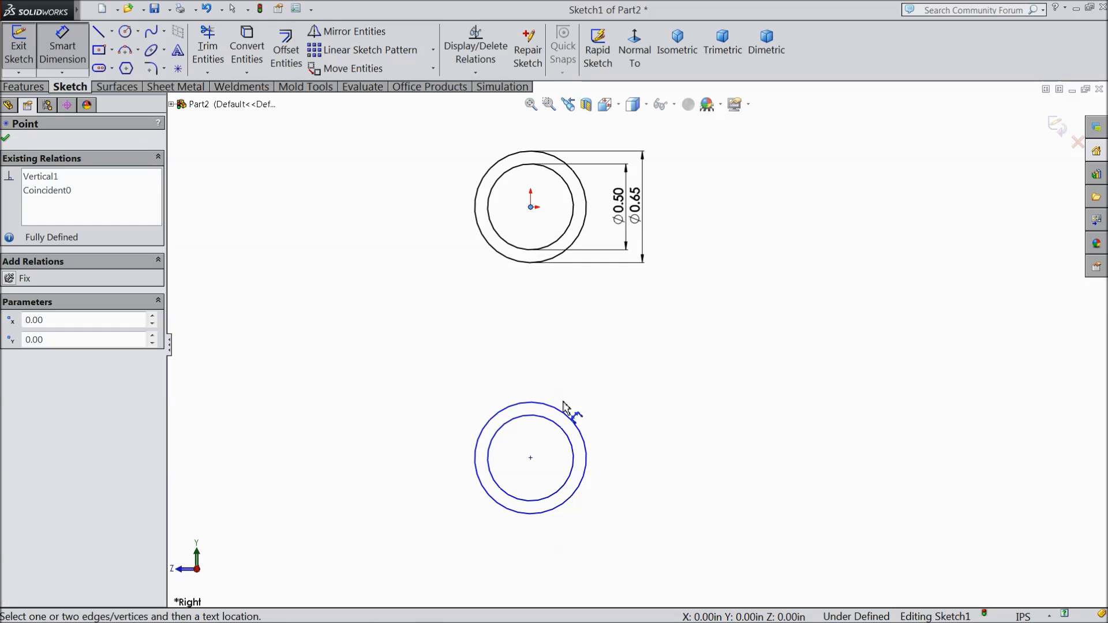
click(531, 457)
click(388, 365)
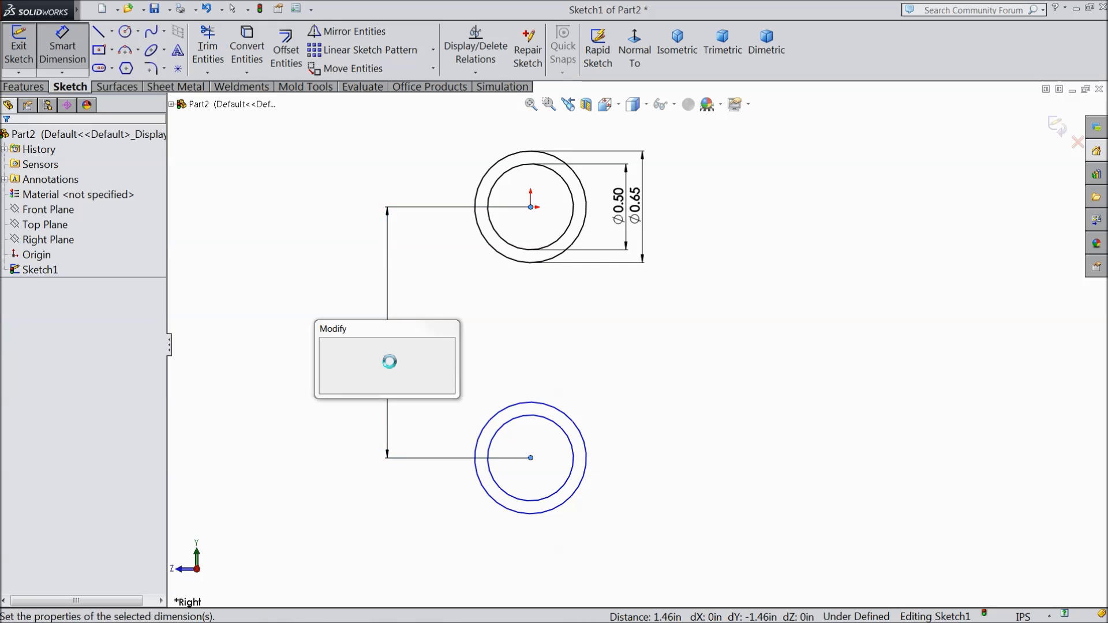
text(1.086)
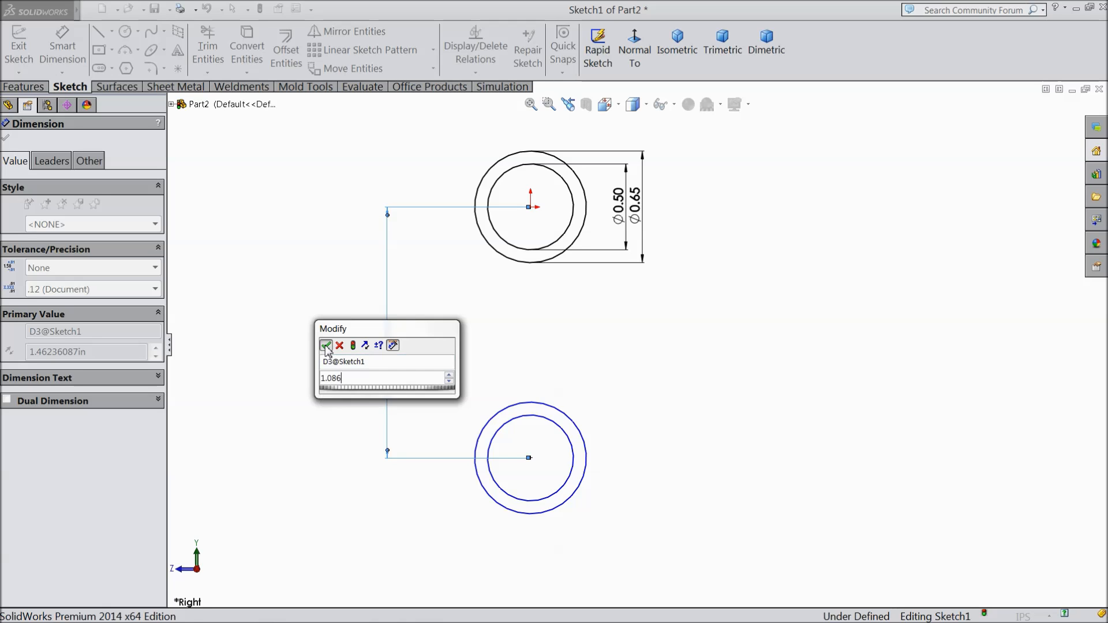
click(326, 346)
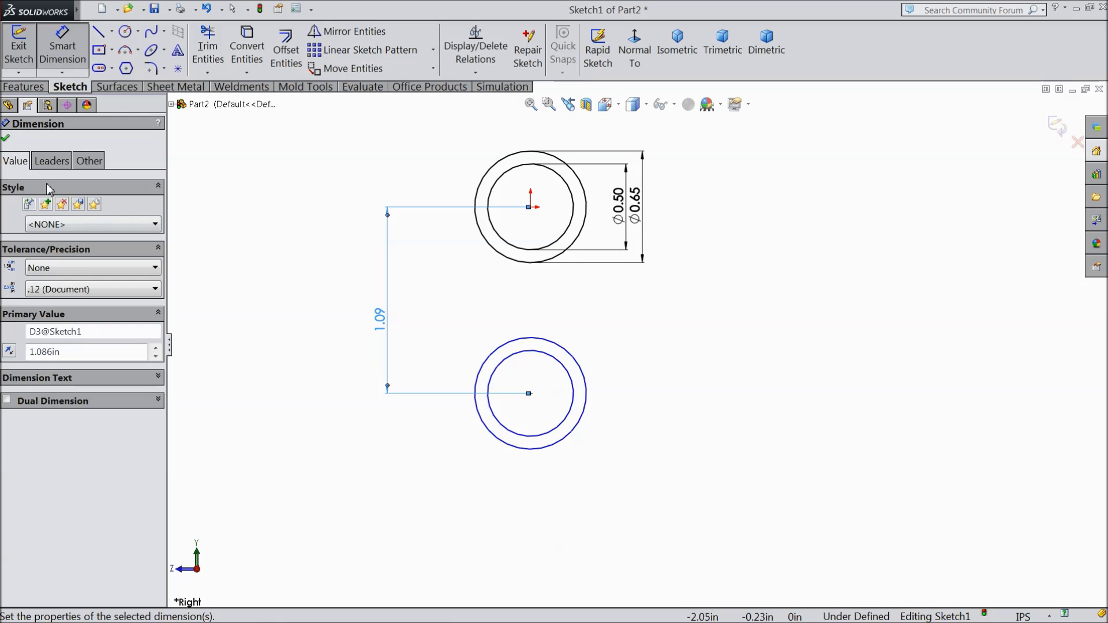
click(5, 140)
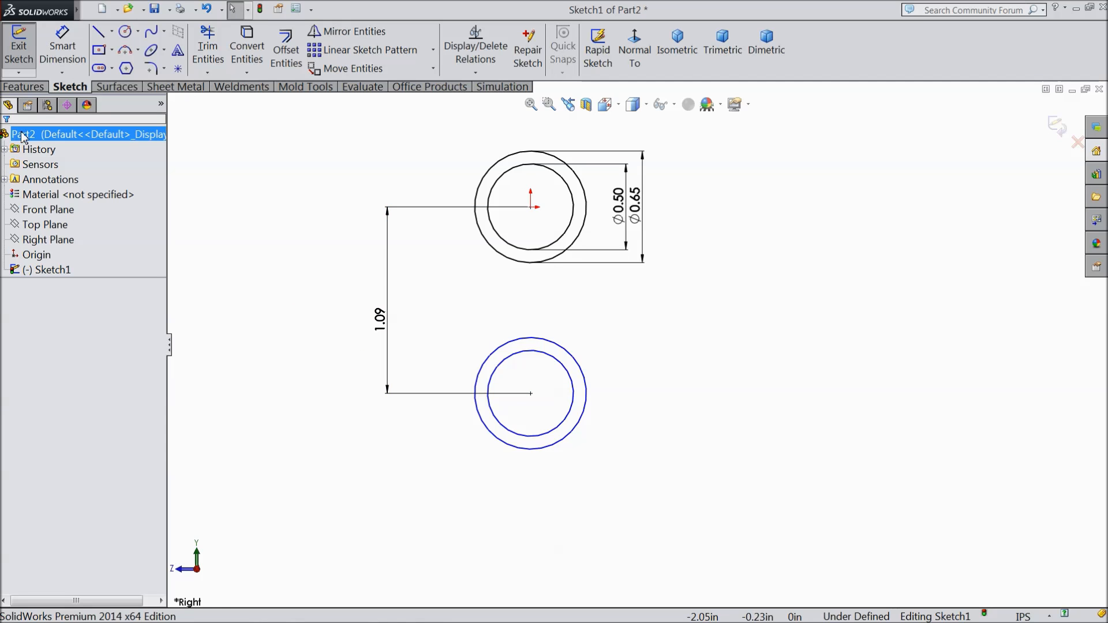
Step: Extrude both rings of the sketch 0.075 in blind in the reversed direction
click(23, 86)
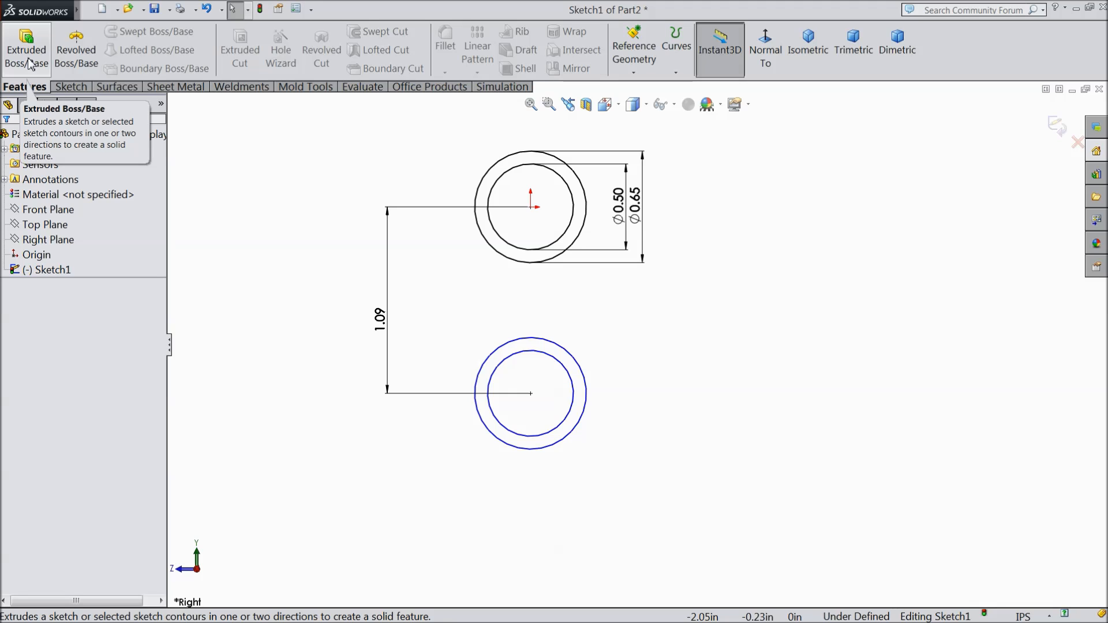
click(28, 62)
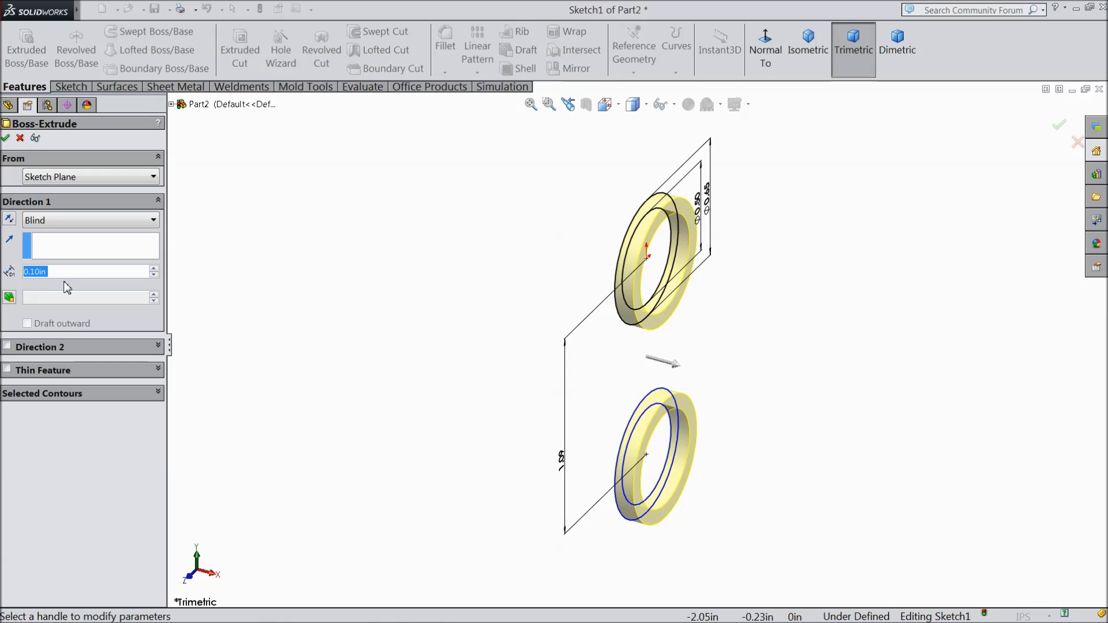
text(0.075)
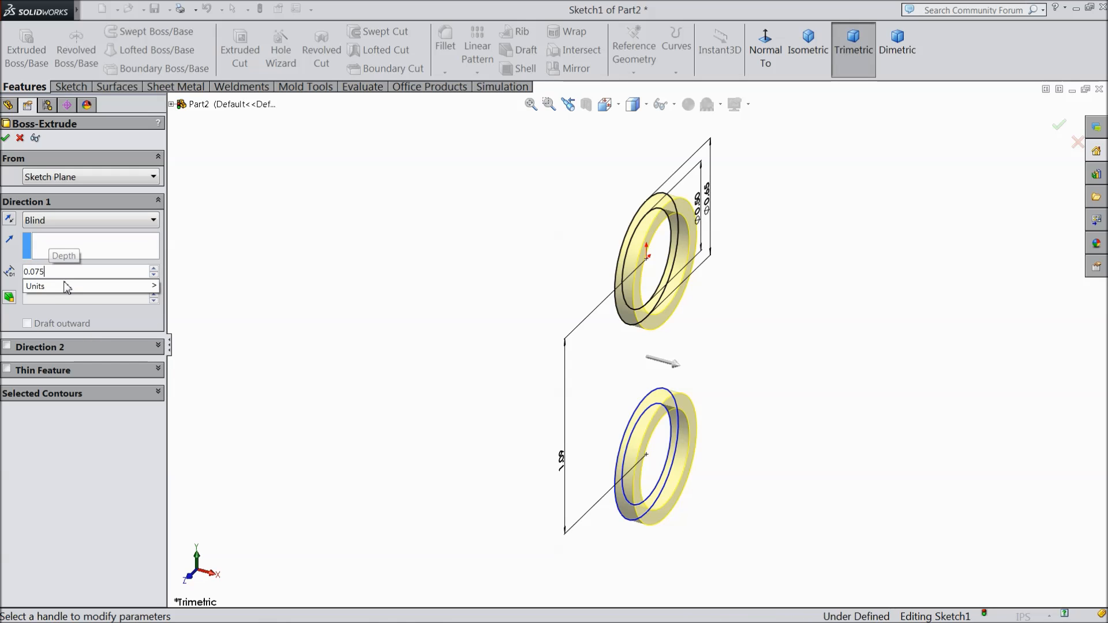
key(Return)
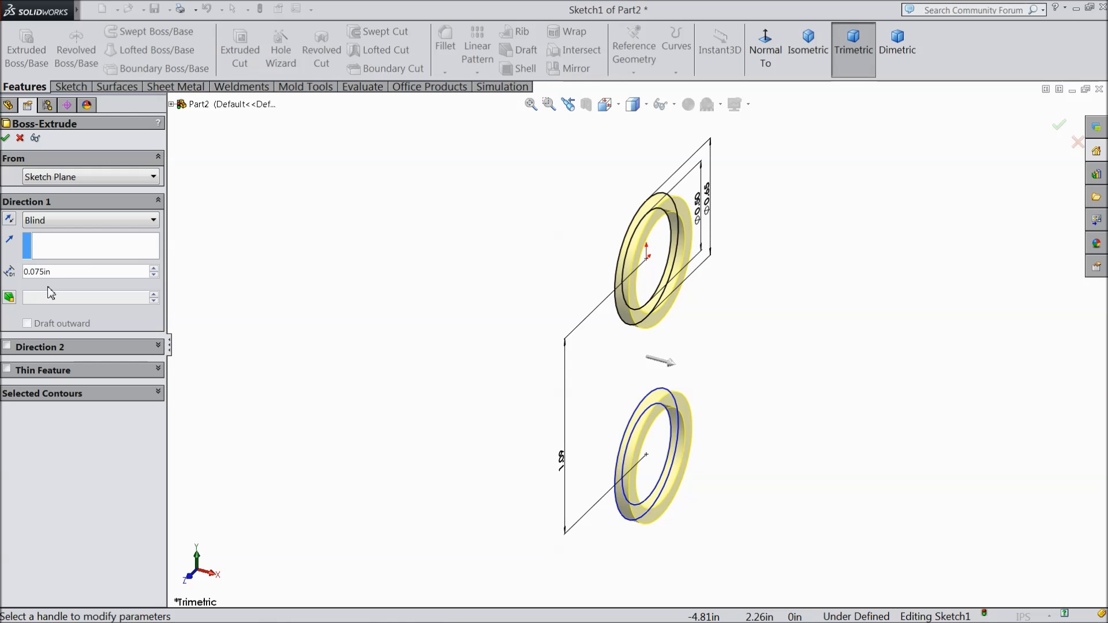
click(9, 220)
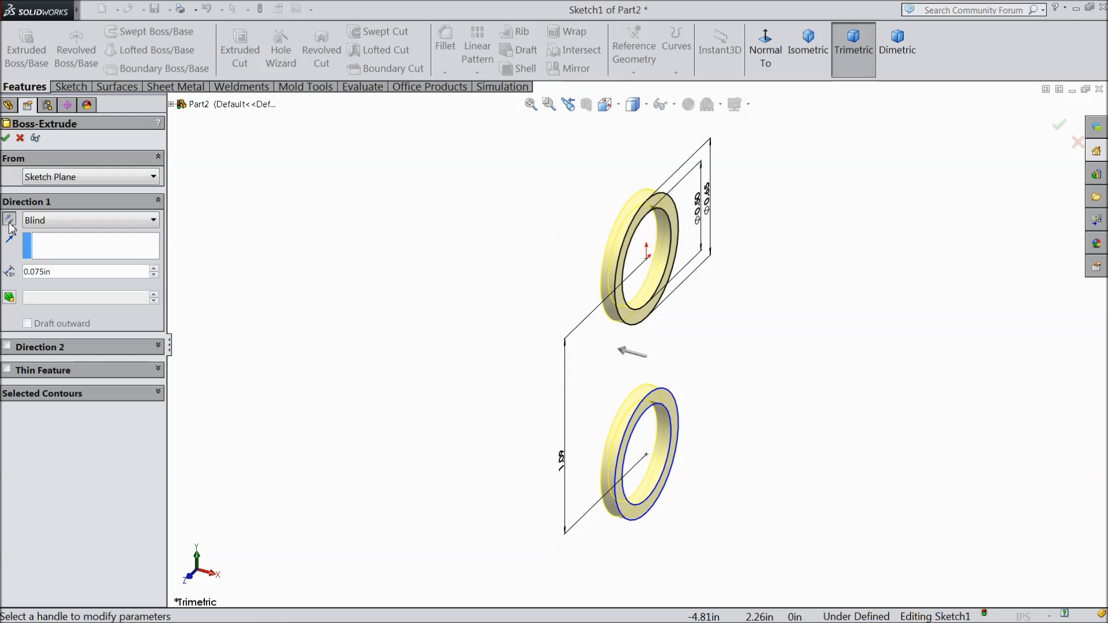
click(5, 139)
Step: In a new sketch on the upper ring's flat outer face, draw a vertical centerline down to the origin and a horizontal one about 1.68 in long from it
middle_drag(317, 310, 422, 356)
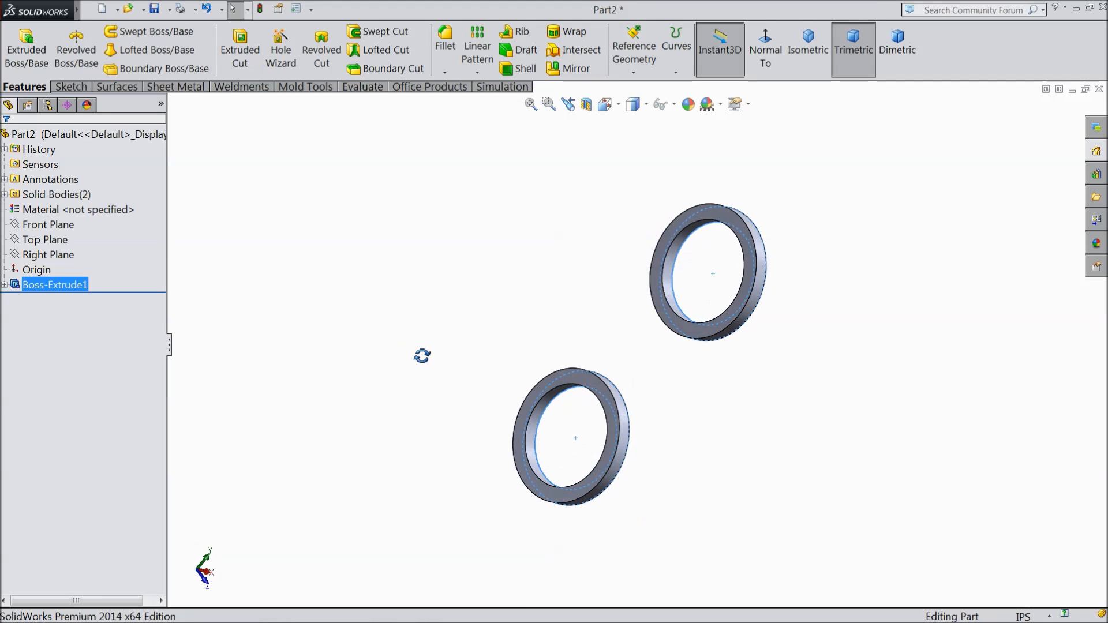
click(706, 339)
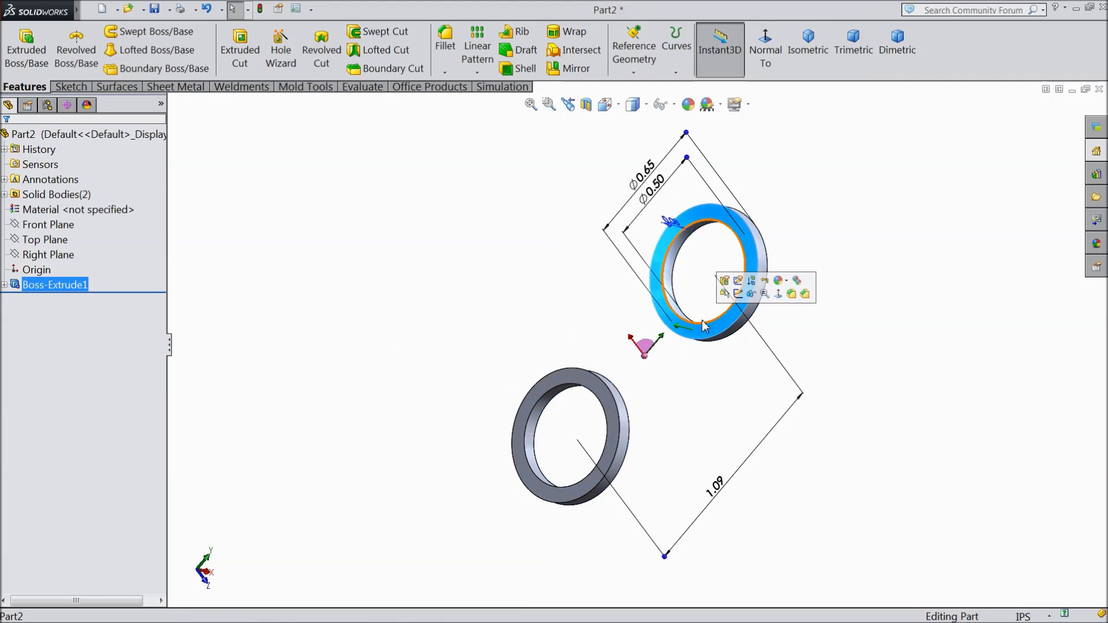
click(736, 304)
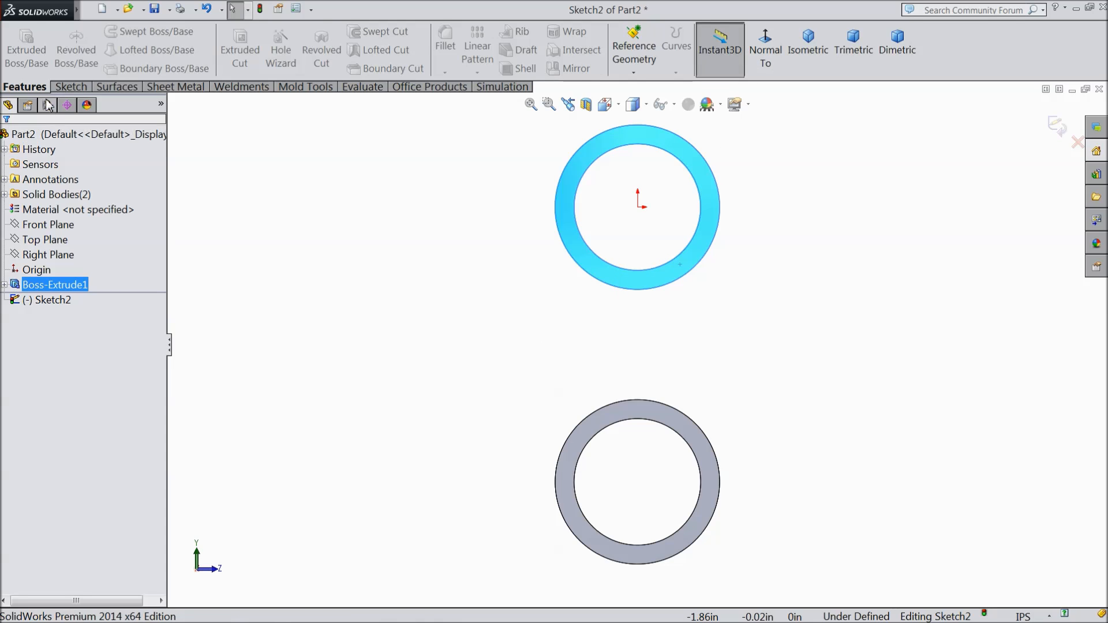
click(70, 86)
click(112, 31)
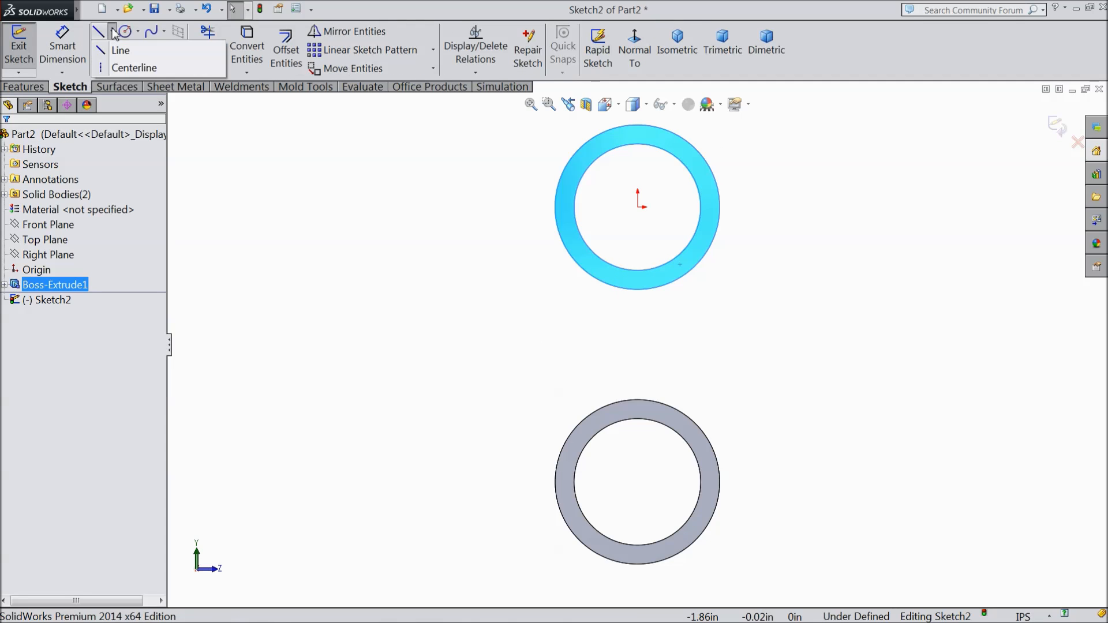
click(125, 73)
scroll(646, 240, up, 3)
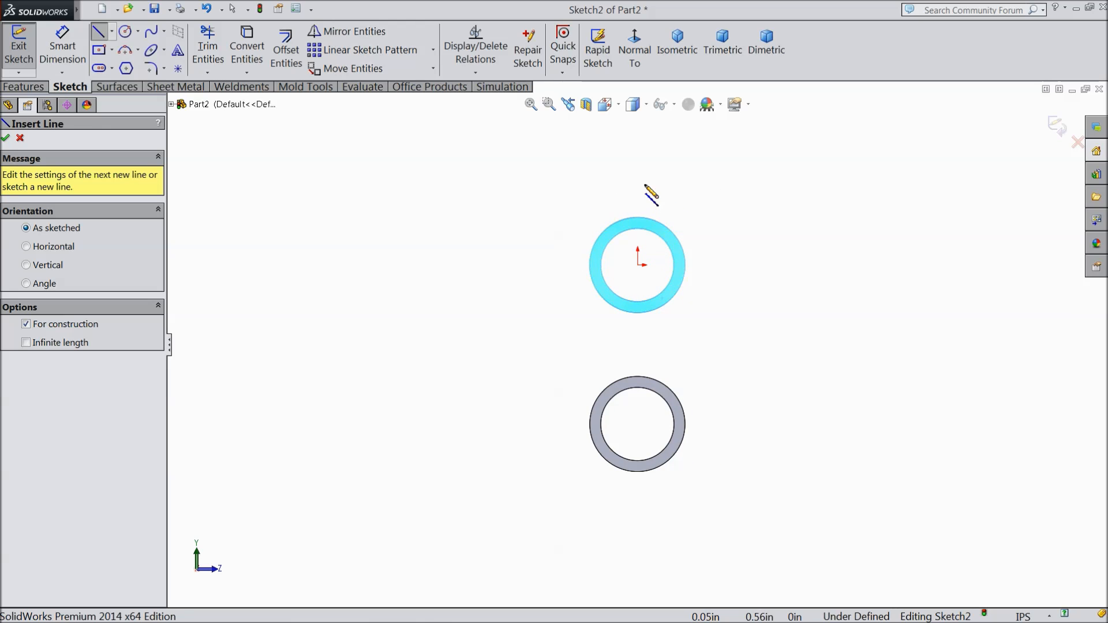
click(638, 176)
click(638, 265)
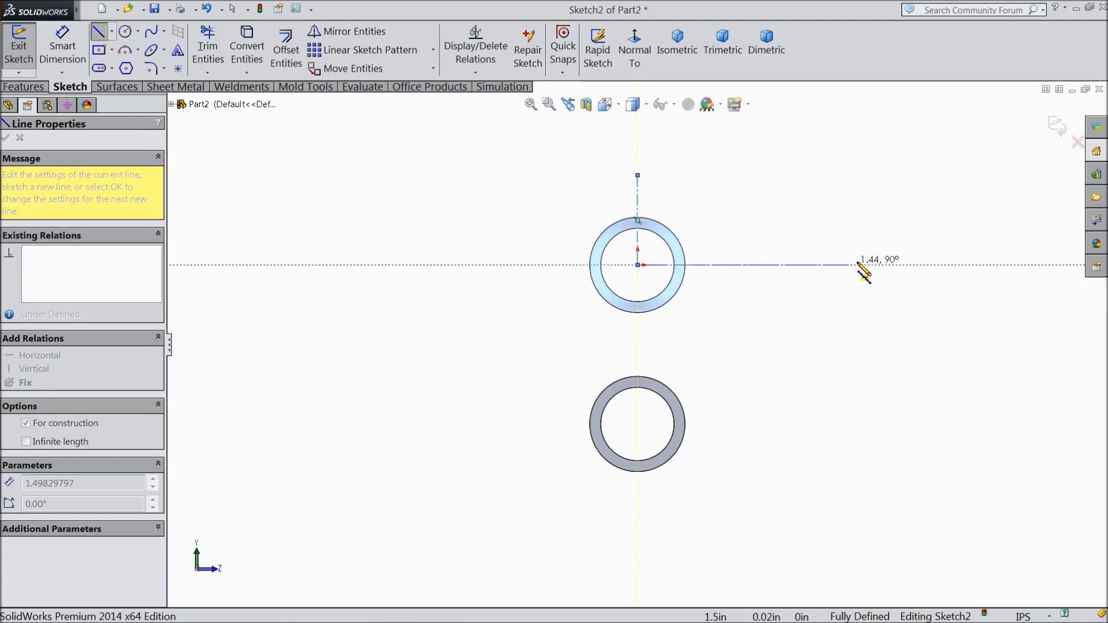
click(884, 265)
right_click(885, 213)
click(924, 116)
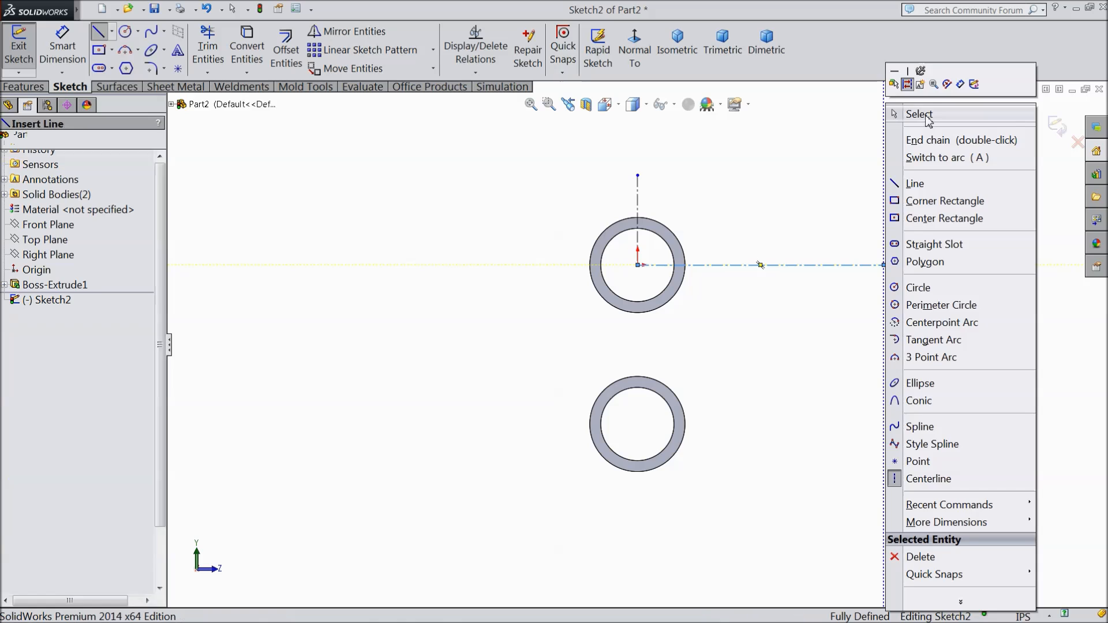
Step: Sketch two concentric circles with radii of about 0.18 in and 0.32 in, centred on the free end of the horizontal centerline
scroll(885, 261, down, 1)
scroll(887, 265, down, 1)
click(125, 31)
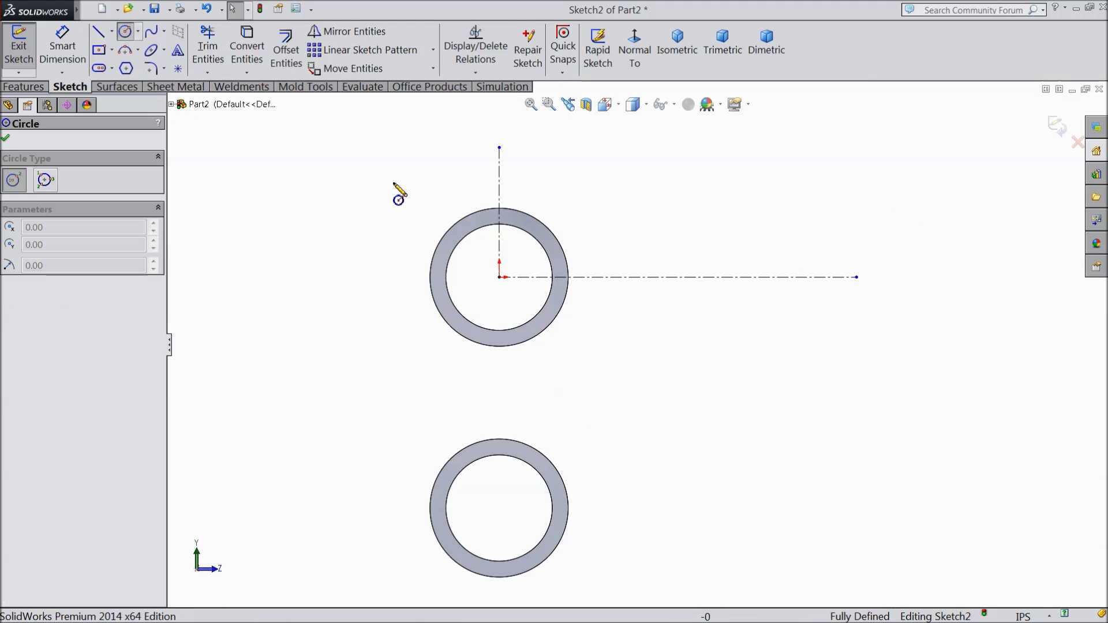
click(856, 277)
click(830, 250)
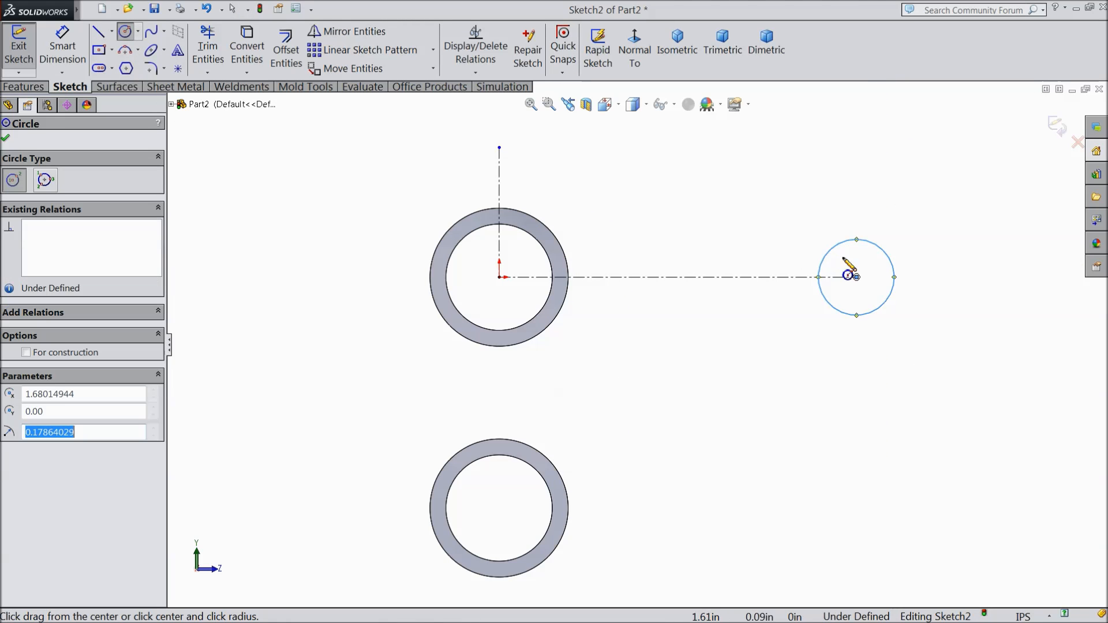
click(857, 277)
click(806, 233)
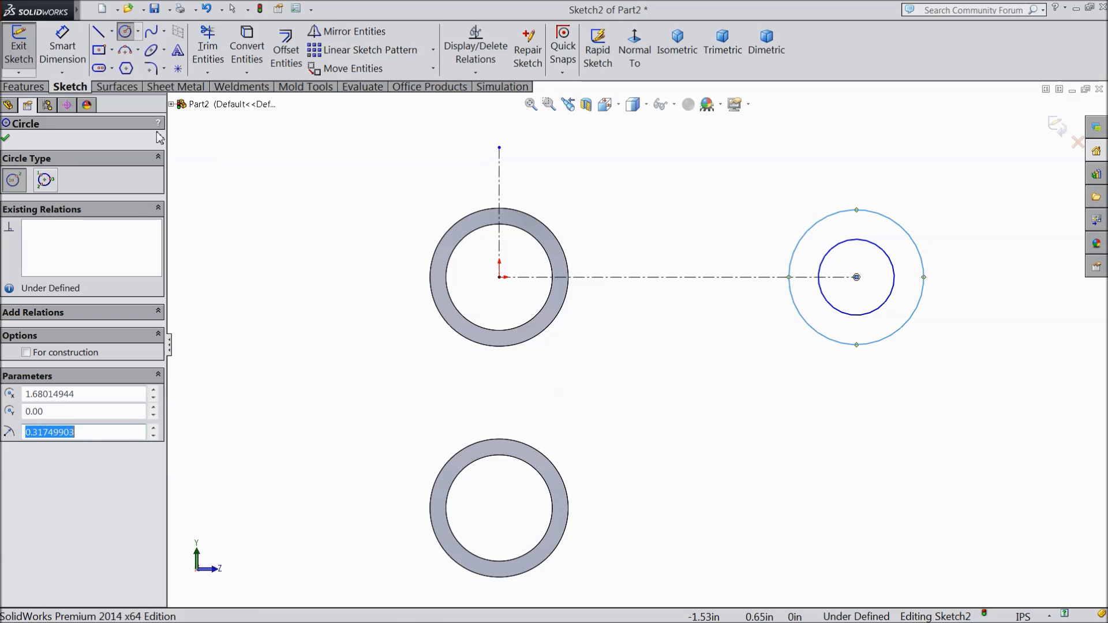
Step: Dimension the inner concentric circle's diameter and set it to 0.125 in
click(70, 51)
scroll(664, 323, up, 1)
scroll(843, 310, down, 1)
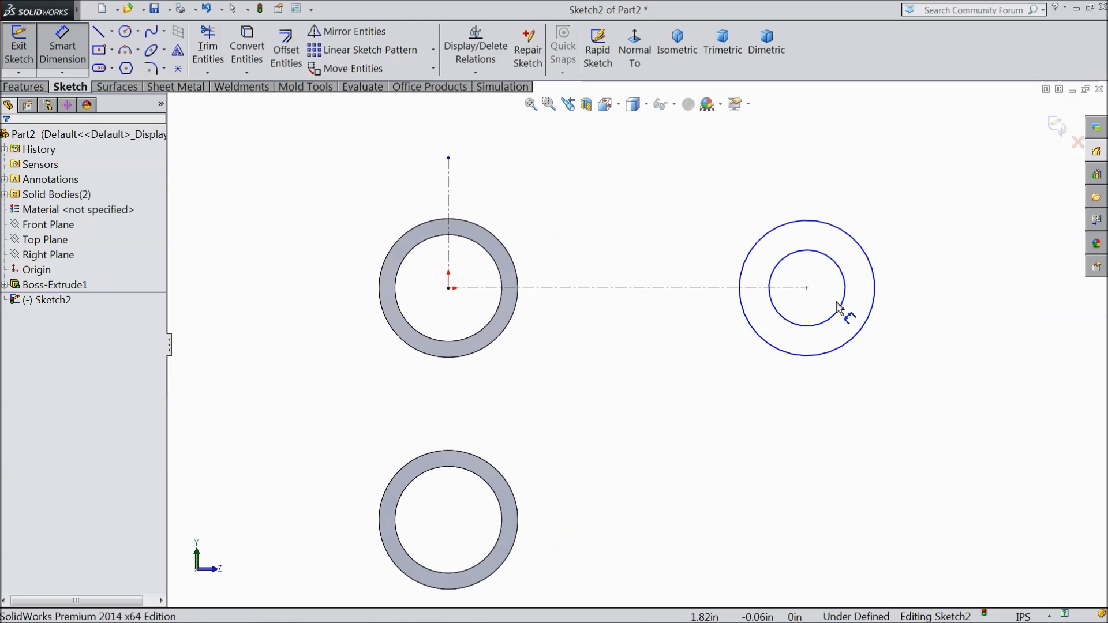
click(844, 312)
click(926, 303)
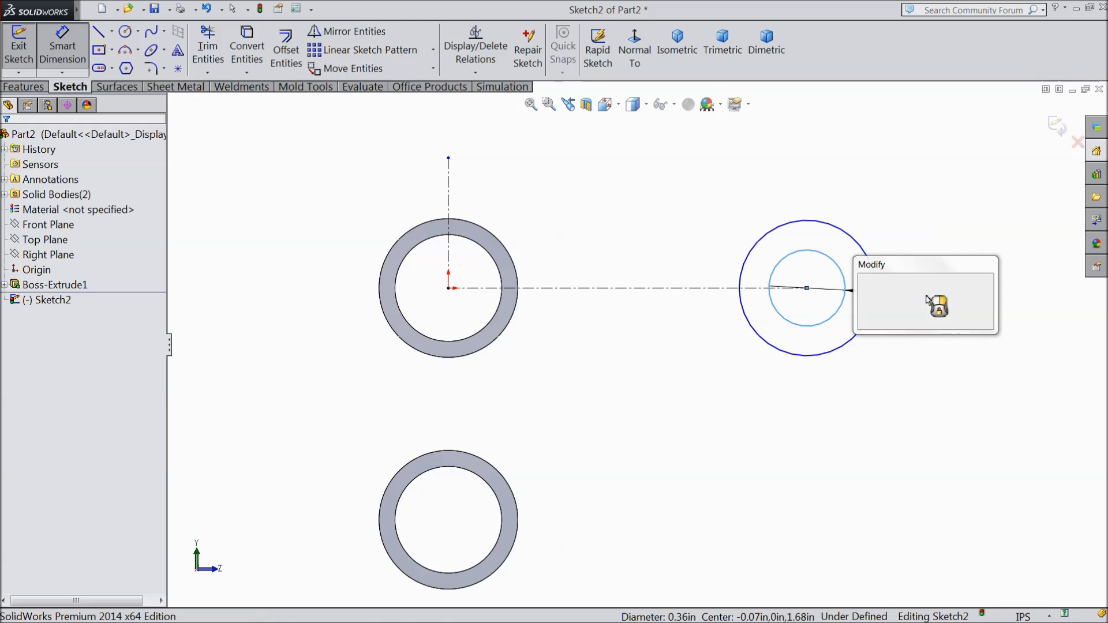
text(0.125)
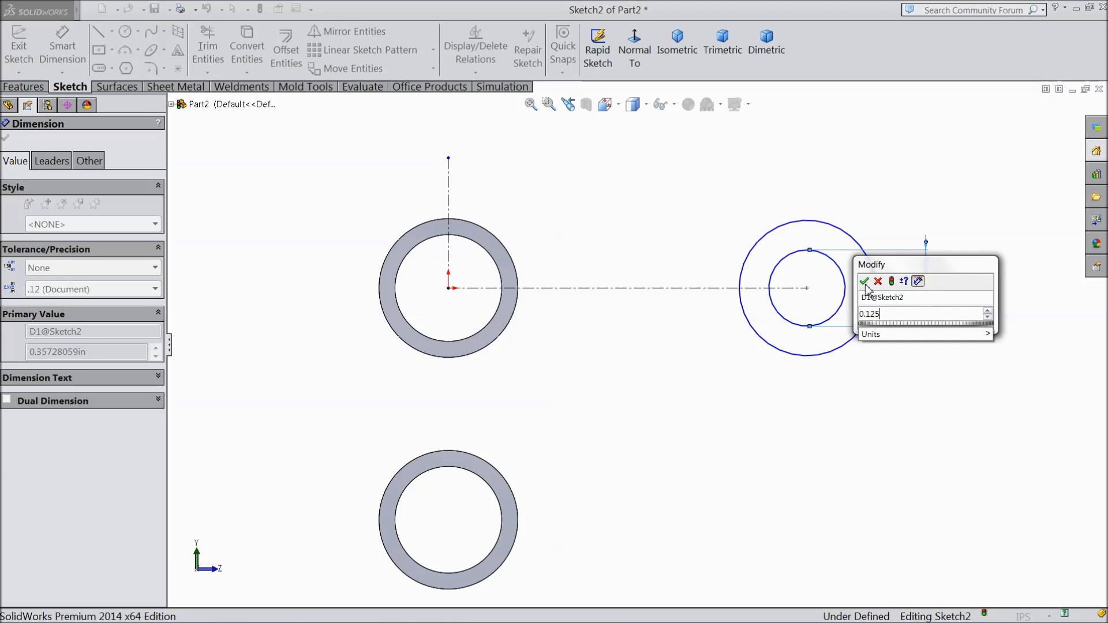
click(864, 281)
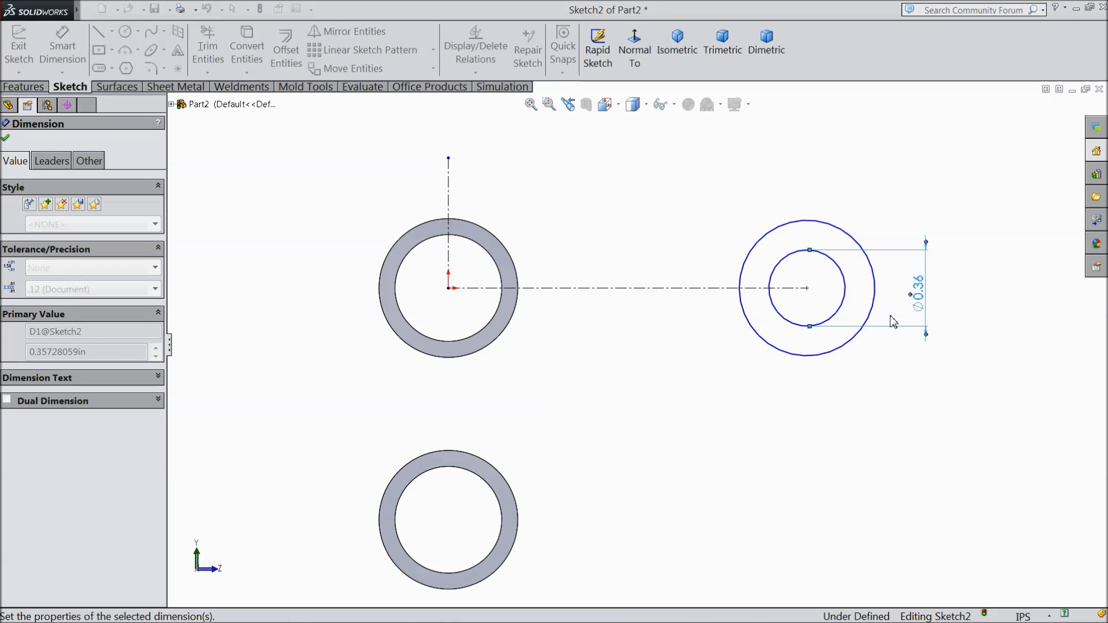
Step: Dimension the outer concentric circle's diameter and set it to 0.3 in
click(875, 303)
click(976, 304)
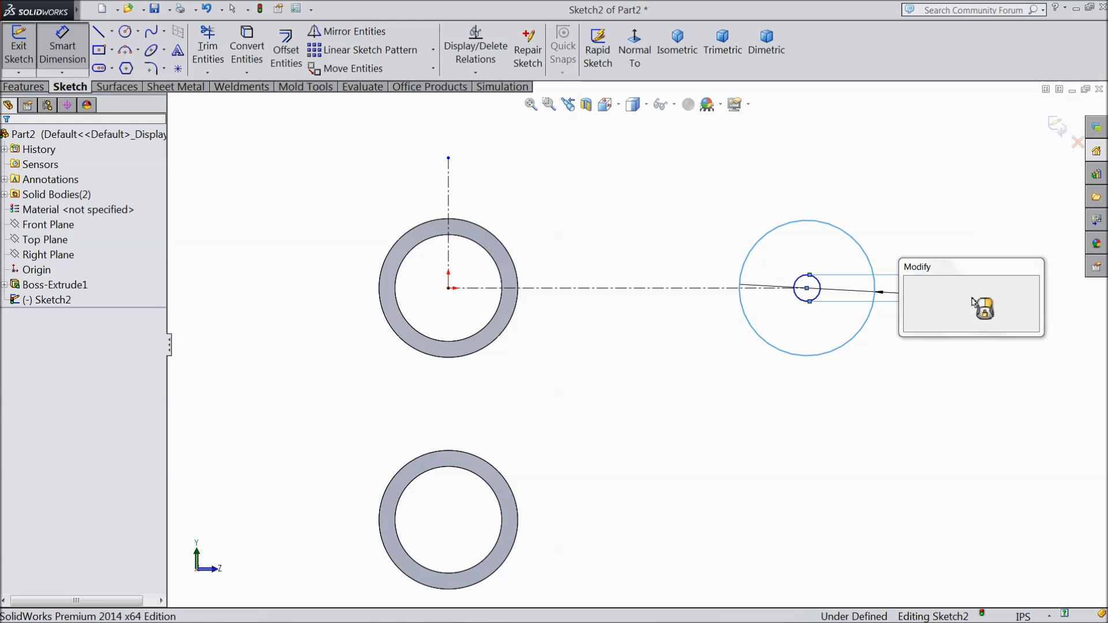
text(0.3)
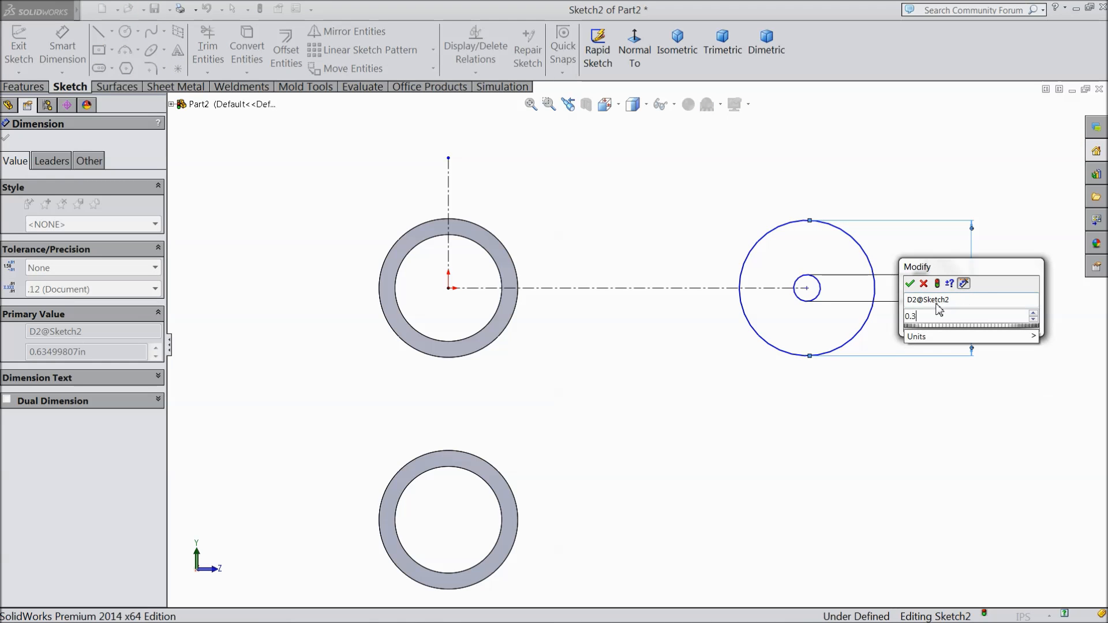
click(909, 284)
scroll(947, 312, down, 2)
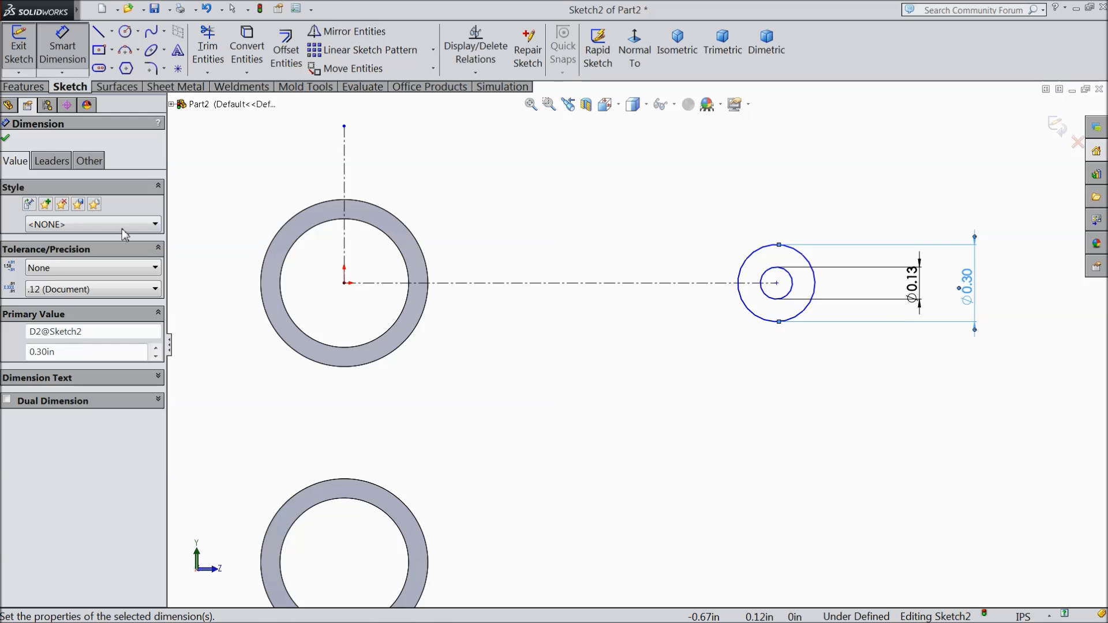
click(5, 140)
Step: Sketch a slanted line from the lower side of the 0.30 in circle to the lower outer edge of the upper ring
click(98, 31)
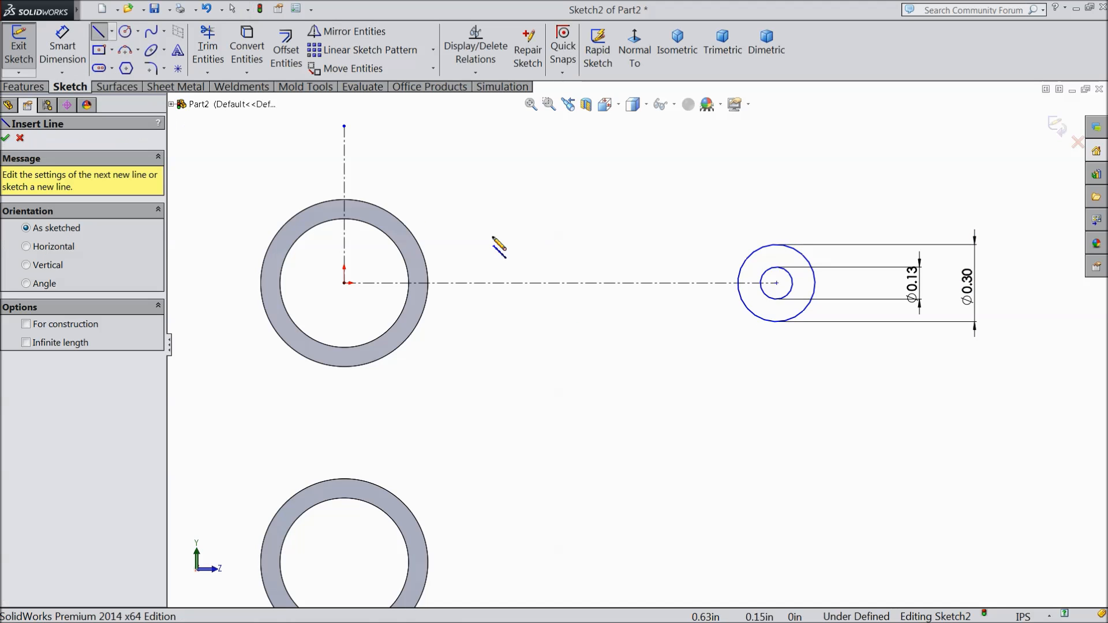
click(750, 311)
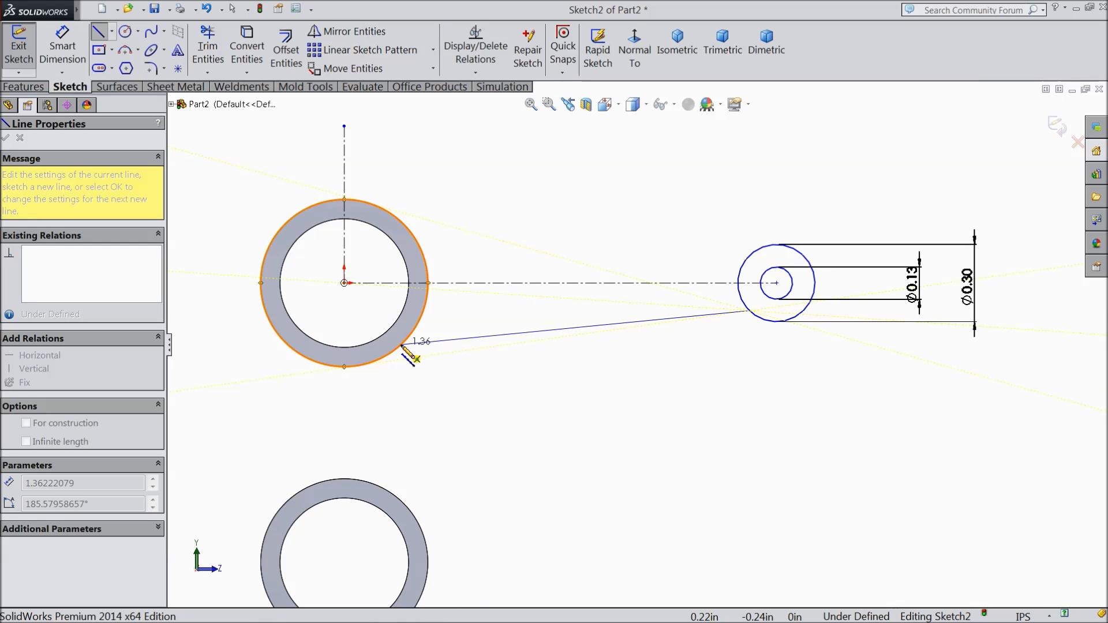
click(373, 362)
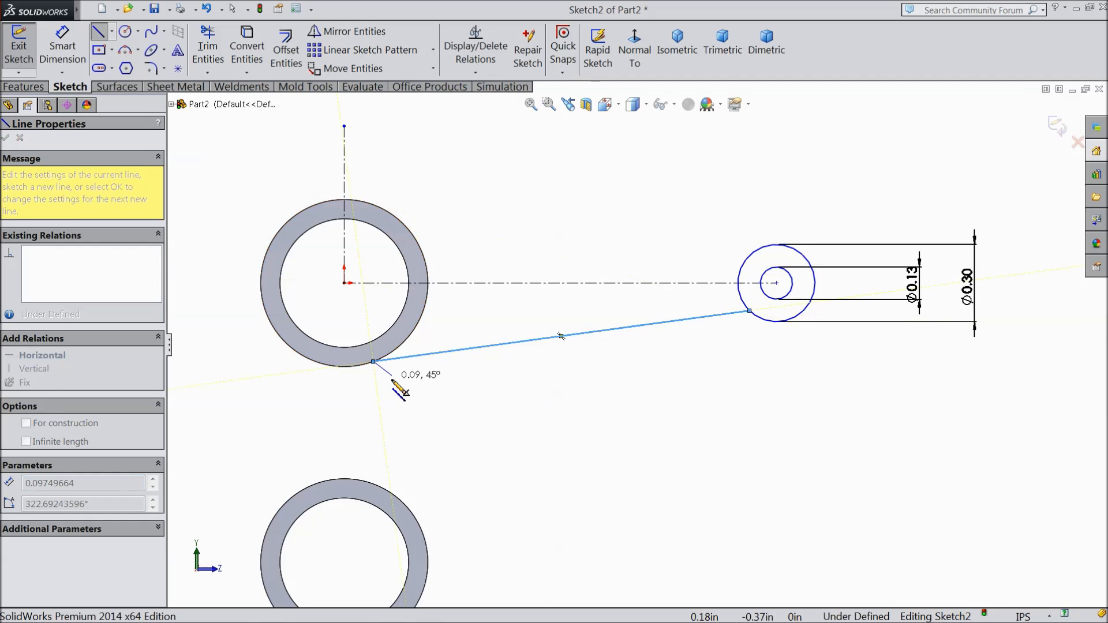
right_click(562, 335)
click(430, 106)
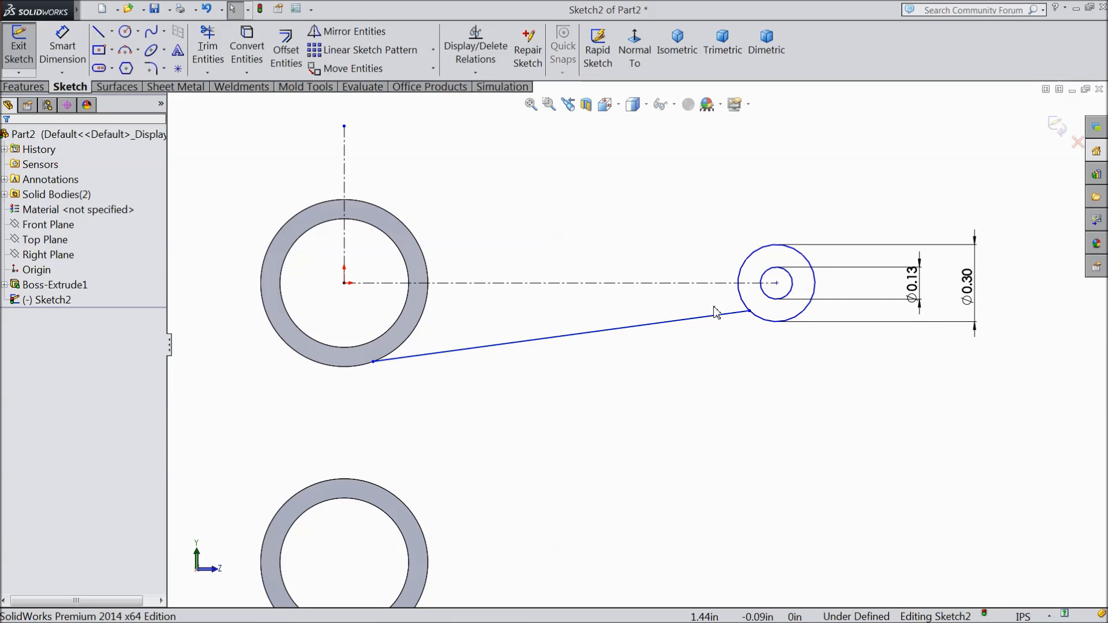
Step: Add a tangent relation between the slanted line and the 0.30 in circle
ctrl+click(732, 319)
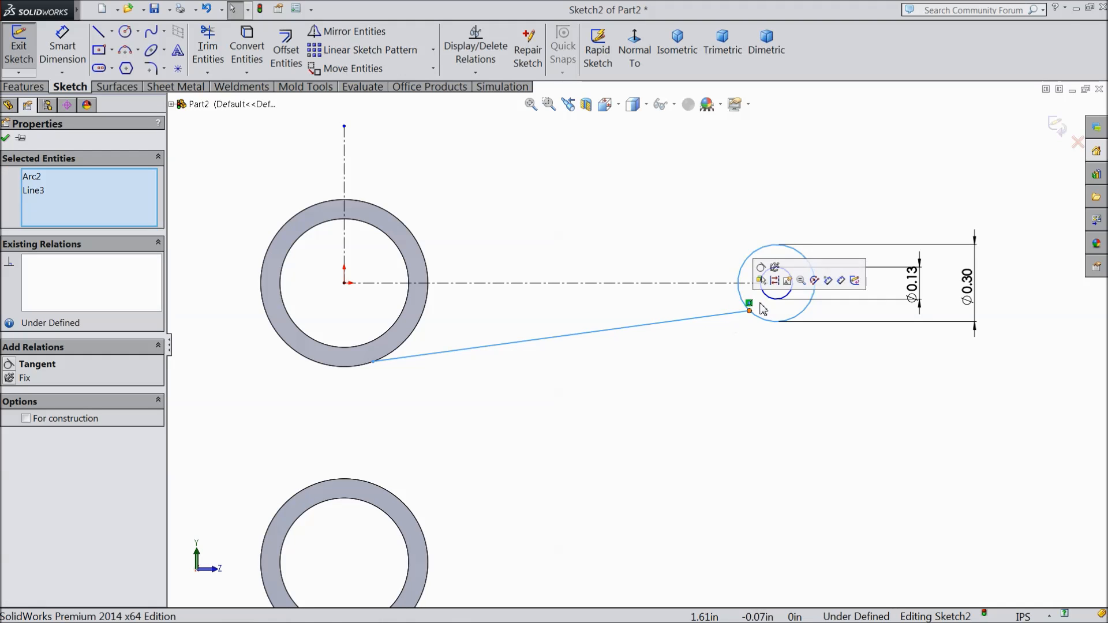
click(773, 281)
drag(407, 350, 365, 377)
click(382, 376)
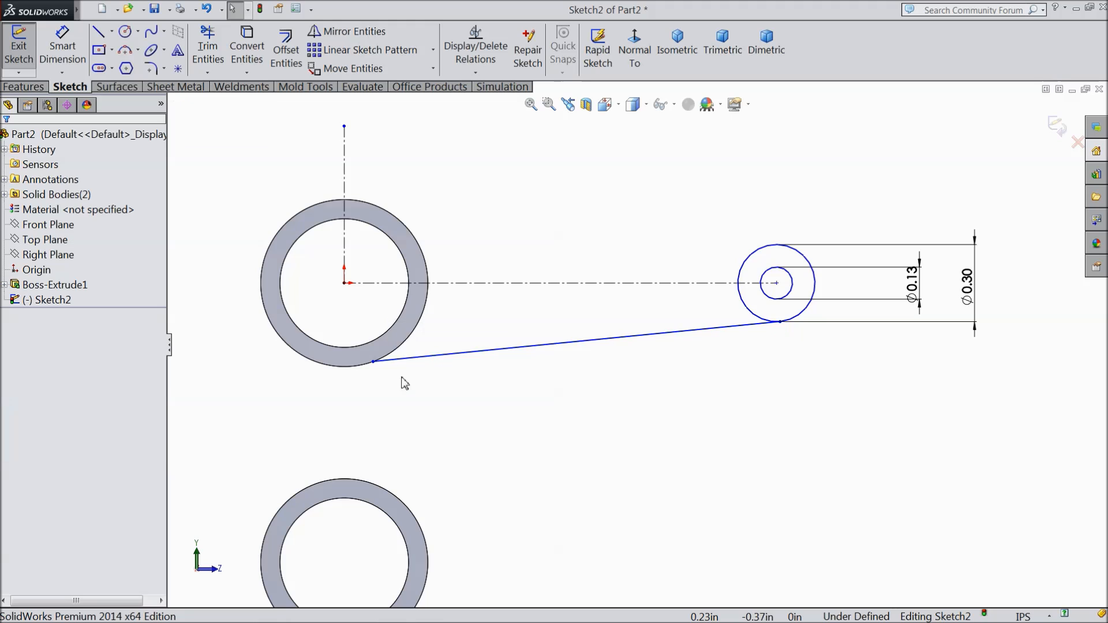
Step: Convert the upper ring's outer and inner circular edges into sketch entities
click(404, 350)
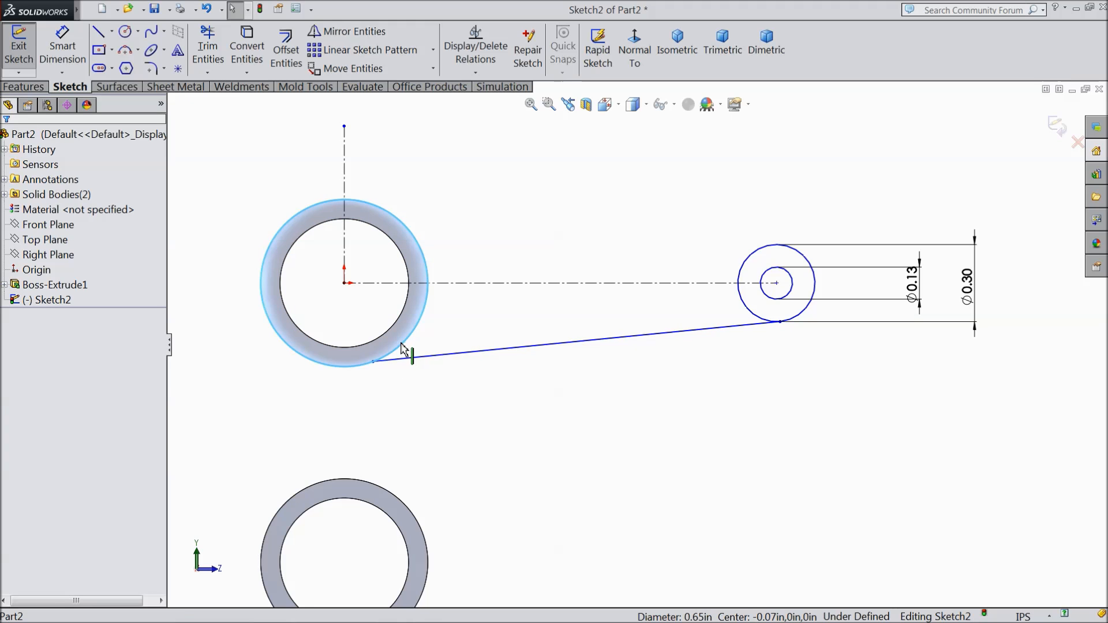
ctrl+click(386, 335)
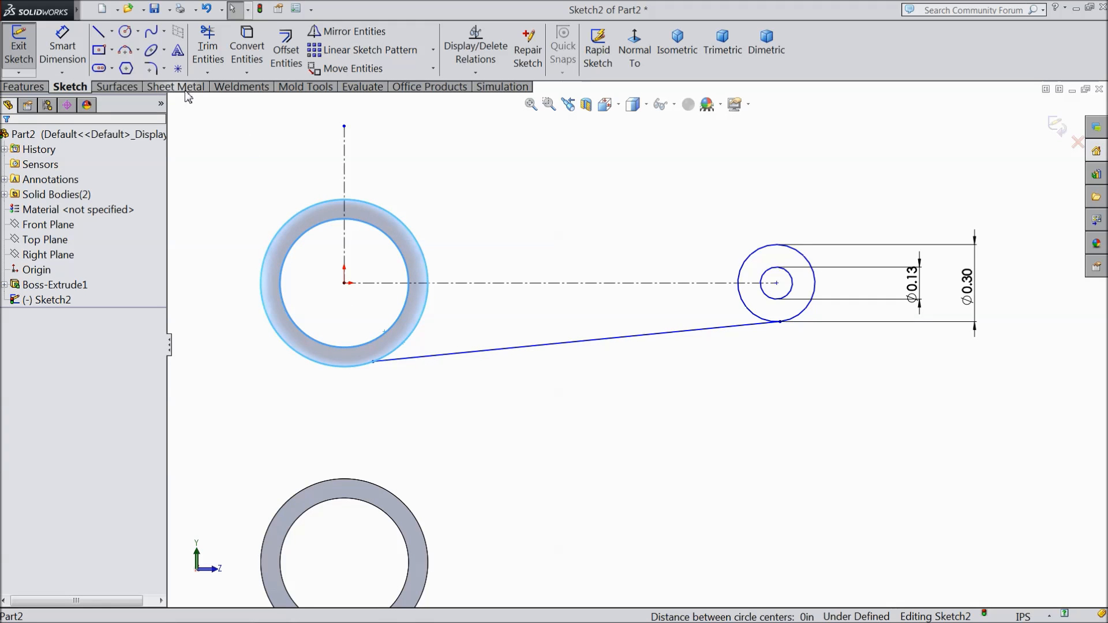
click(250, 63)
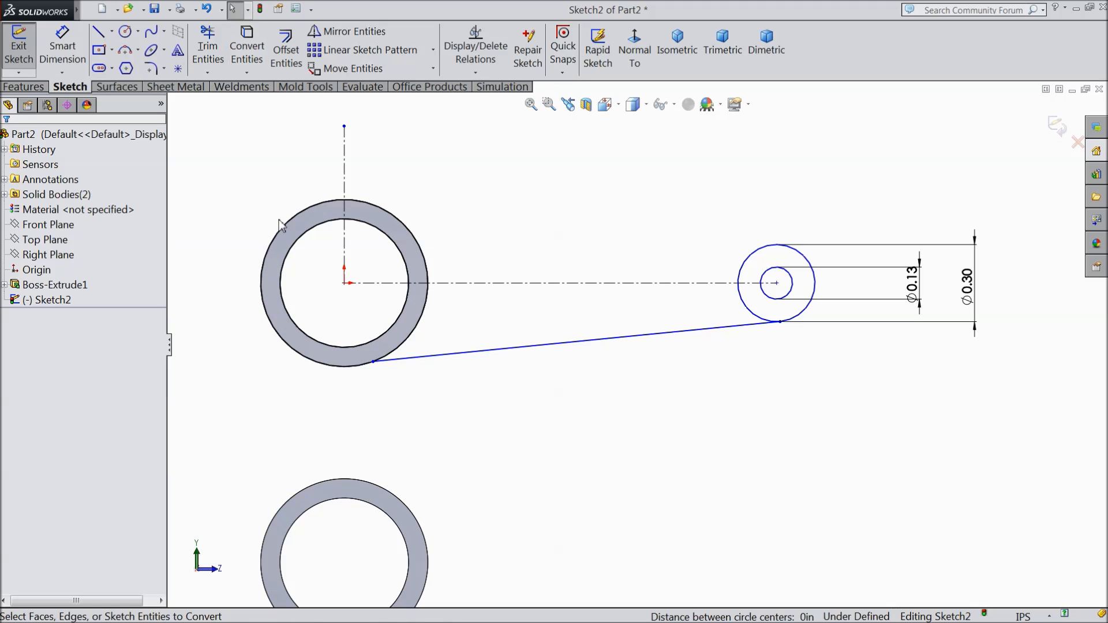
Step: Add a tangent relation between the slanted line and the converted outer circle of the upper ring
click(392, 360)
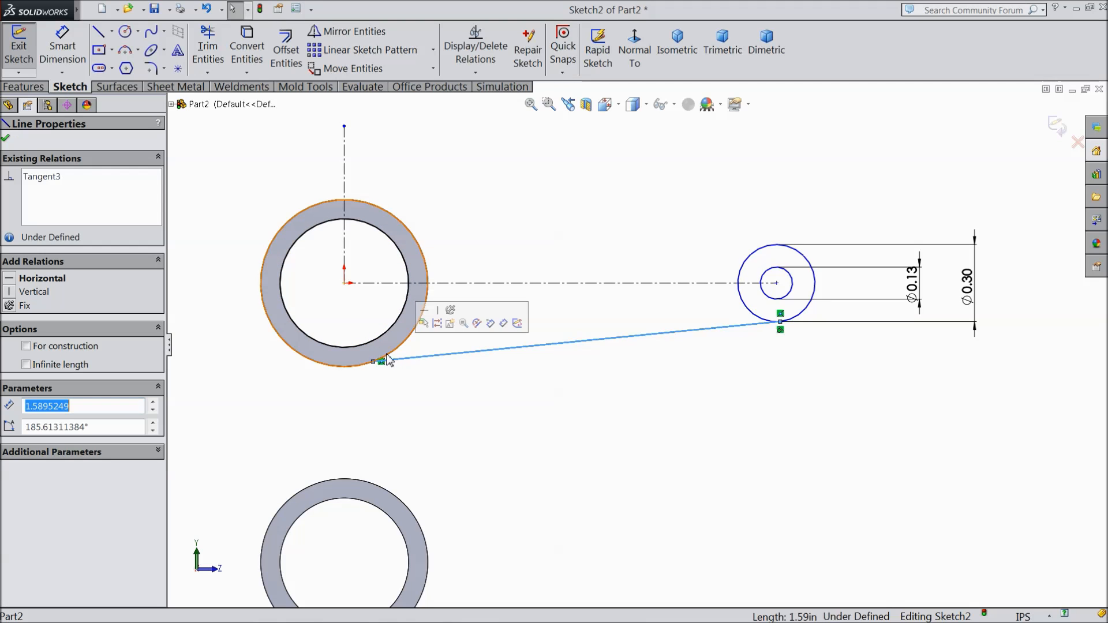
ctrl+click(396, 351)
click(427, 301)
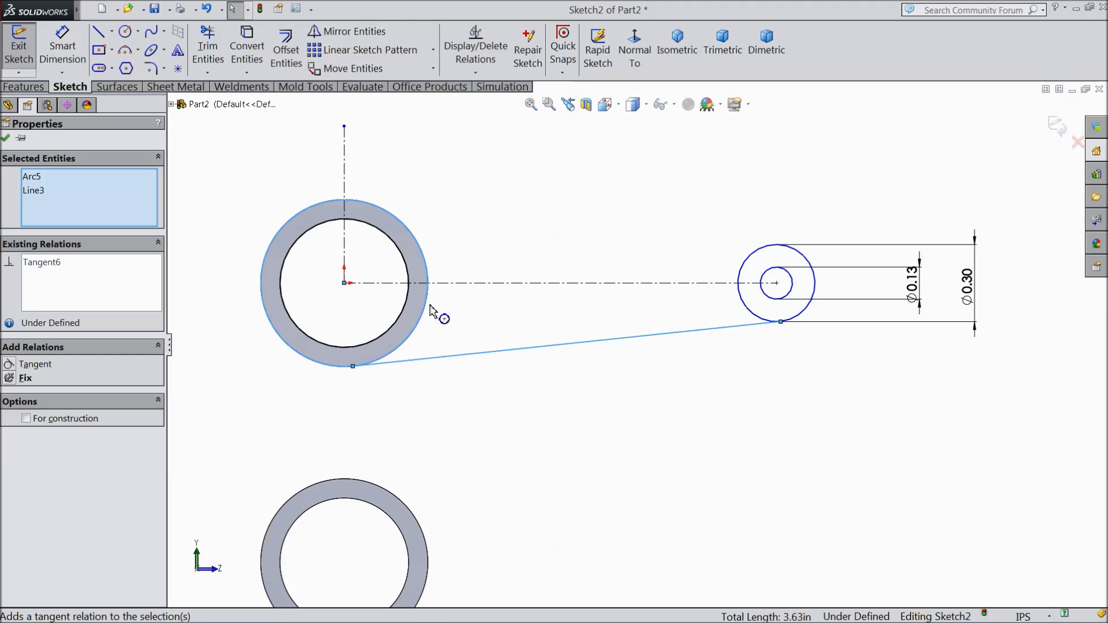
click(6, 140)
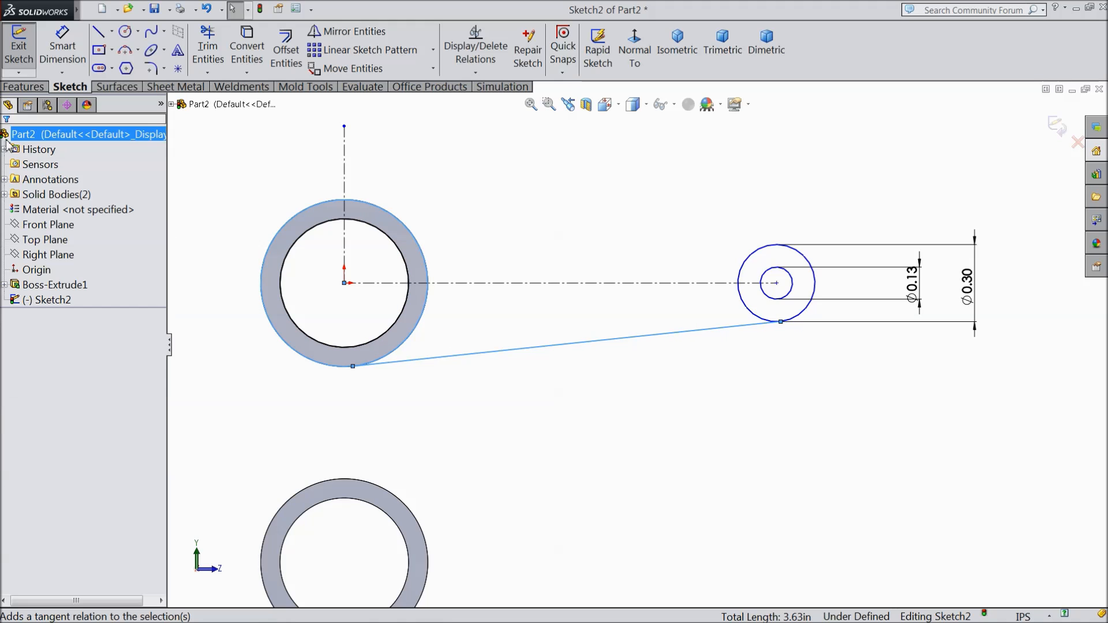
Step: Mirror the slanted tangent line about the horizontal centerline to form the upper edge of the arm
click(354, 31)
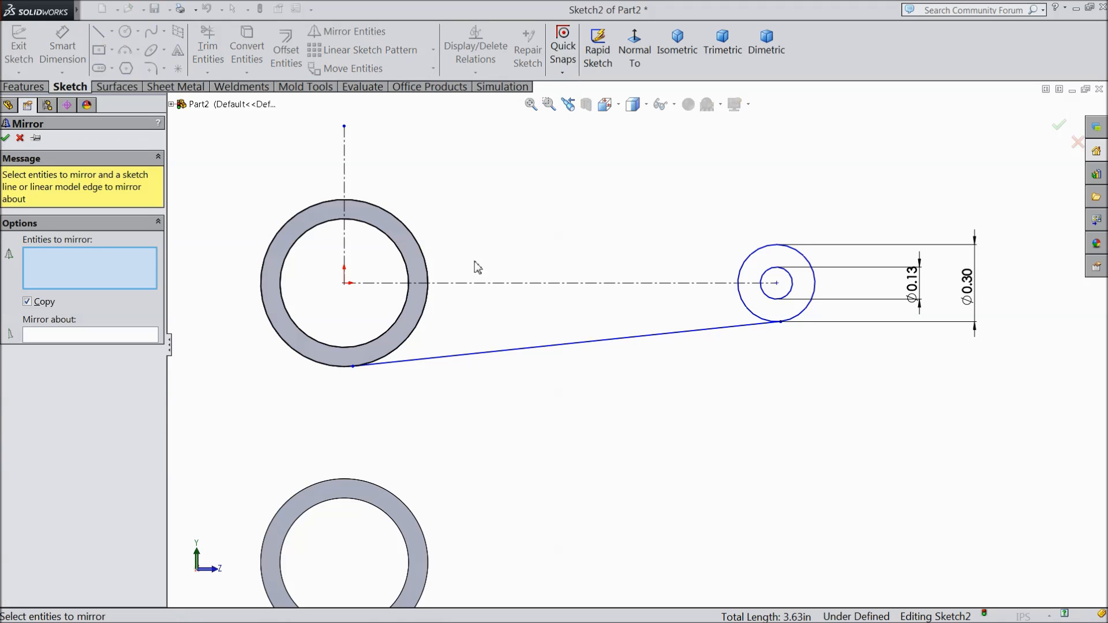
click(467, 354)
click(132, 338)
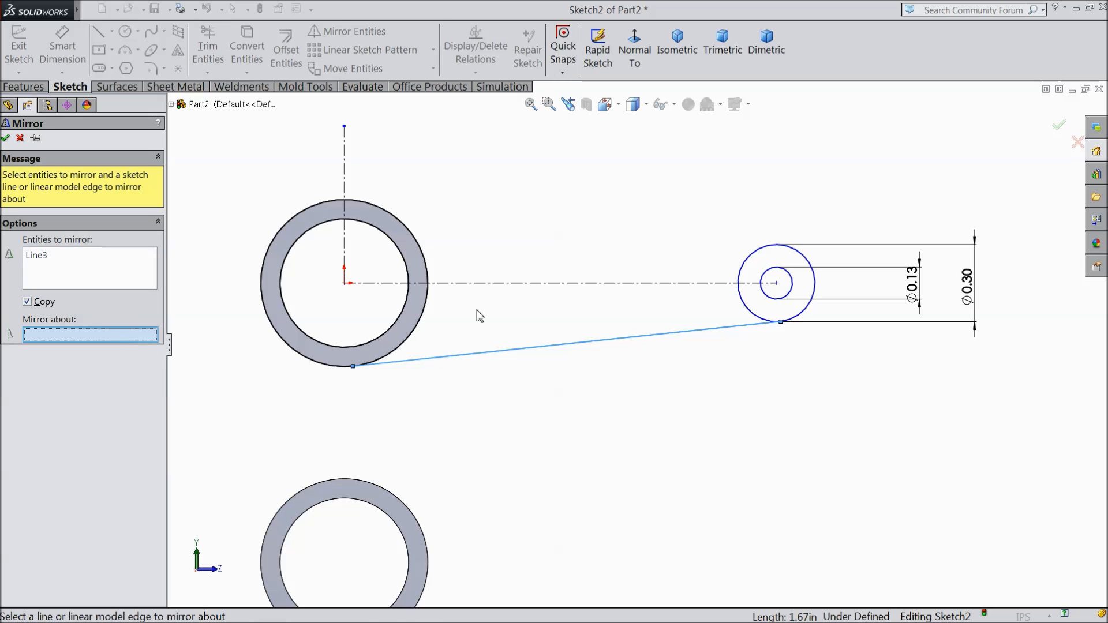
click(497, 284)
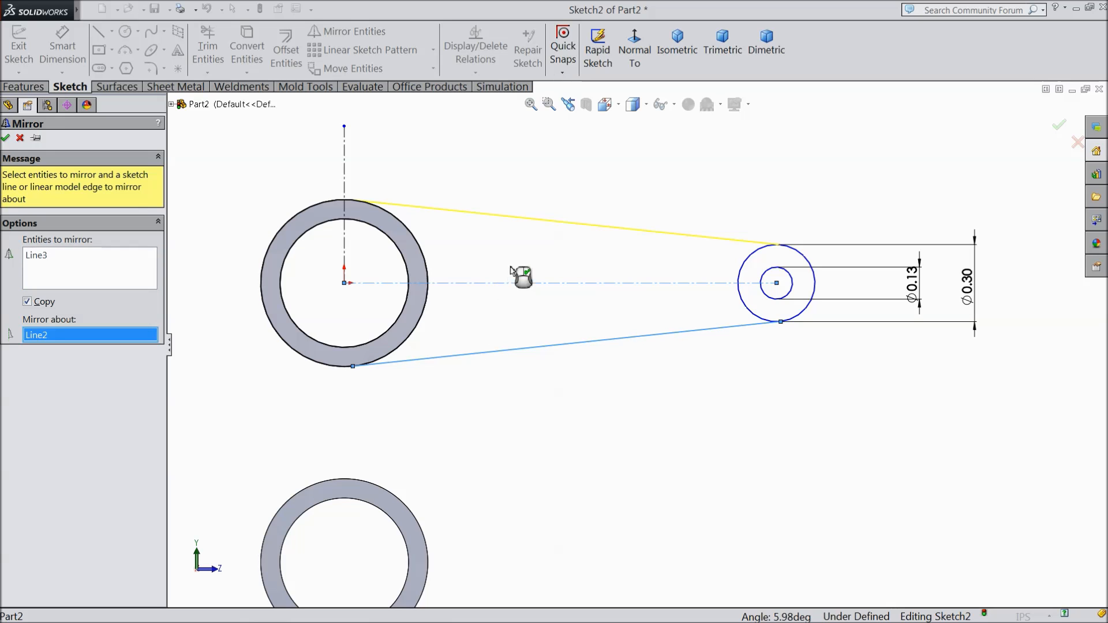
click(7, 140)
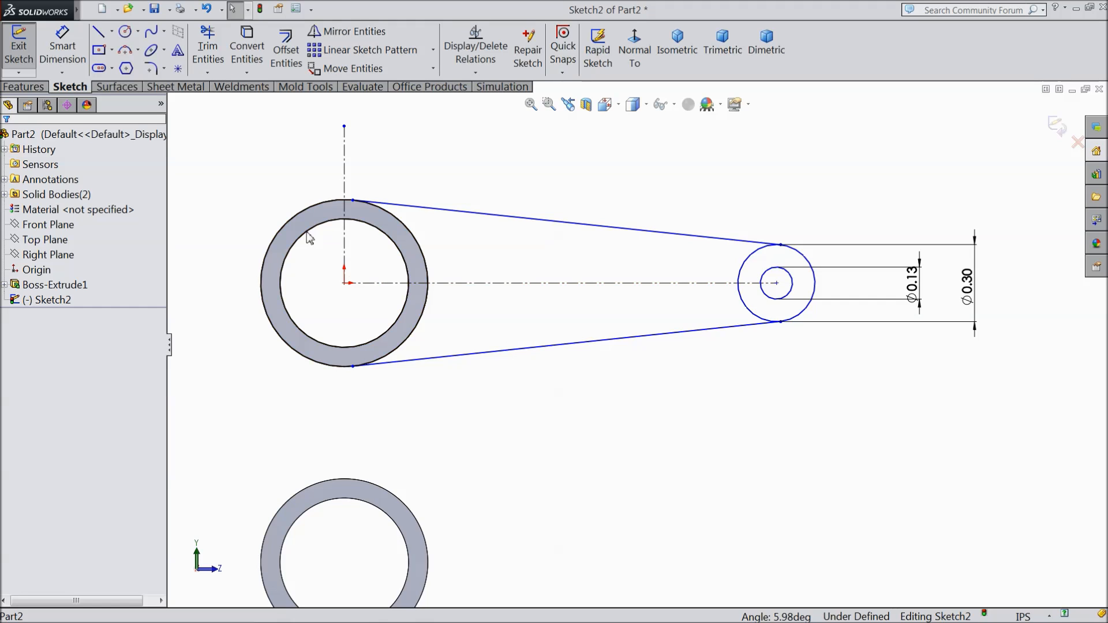
Step: Trim away both pieces of the 0.30 in circle's ring-facing half, leaving only the rounded outer end of the arm
click(208, 56)
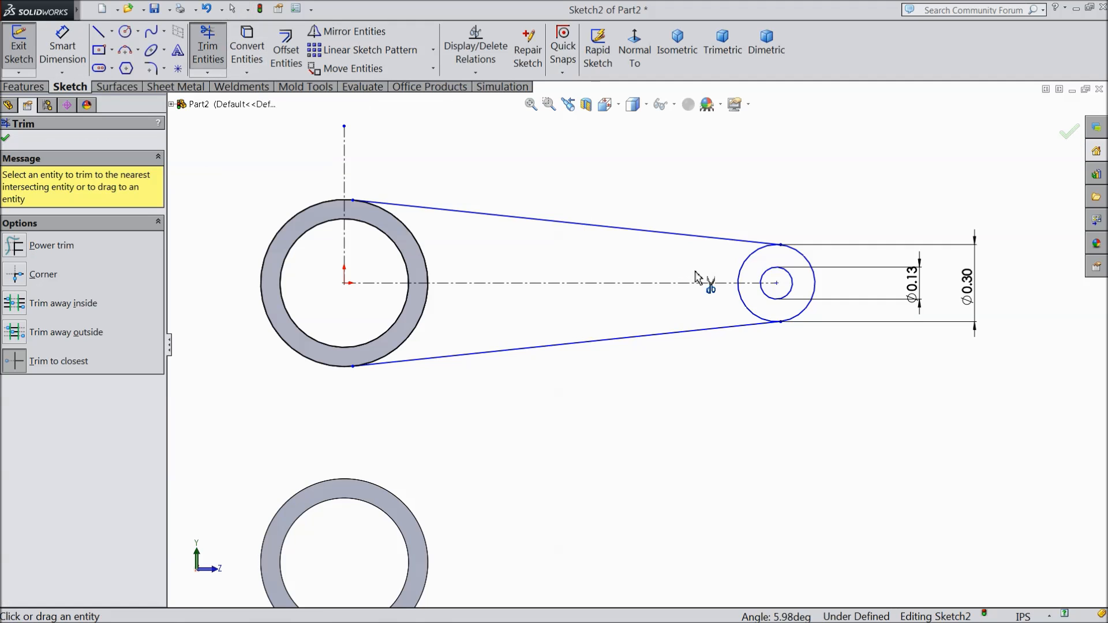
click(743, 275)
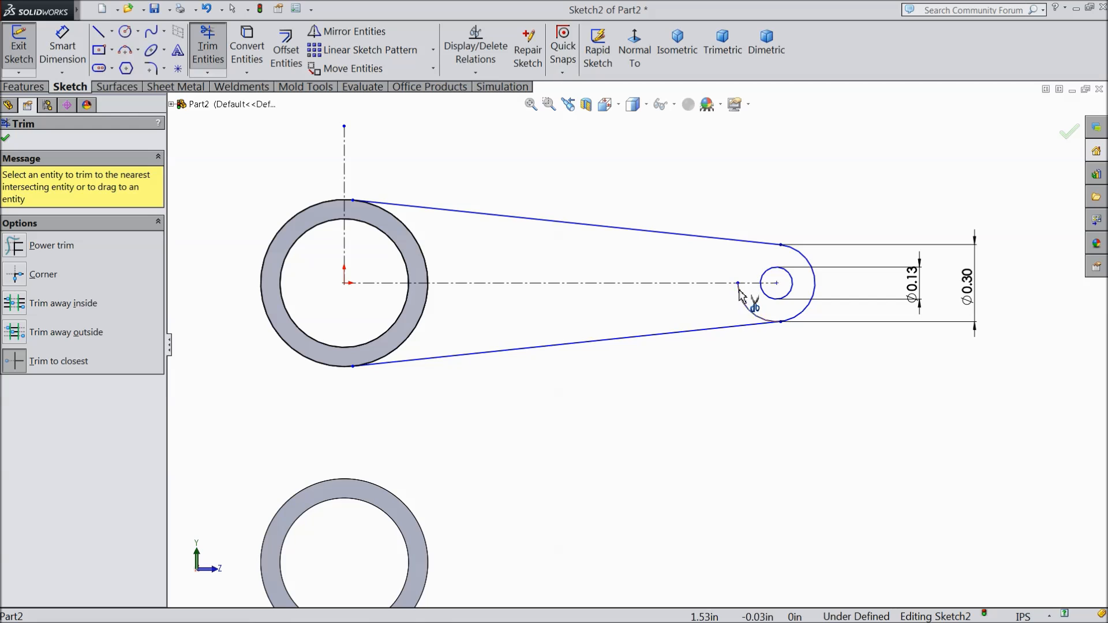
click(743, 305)
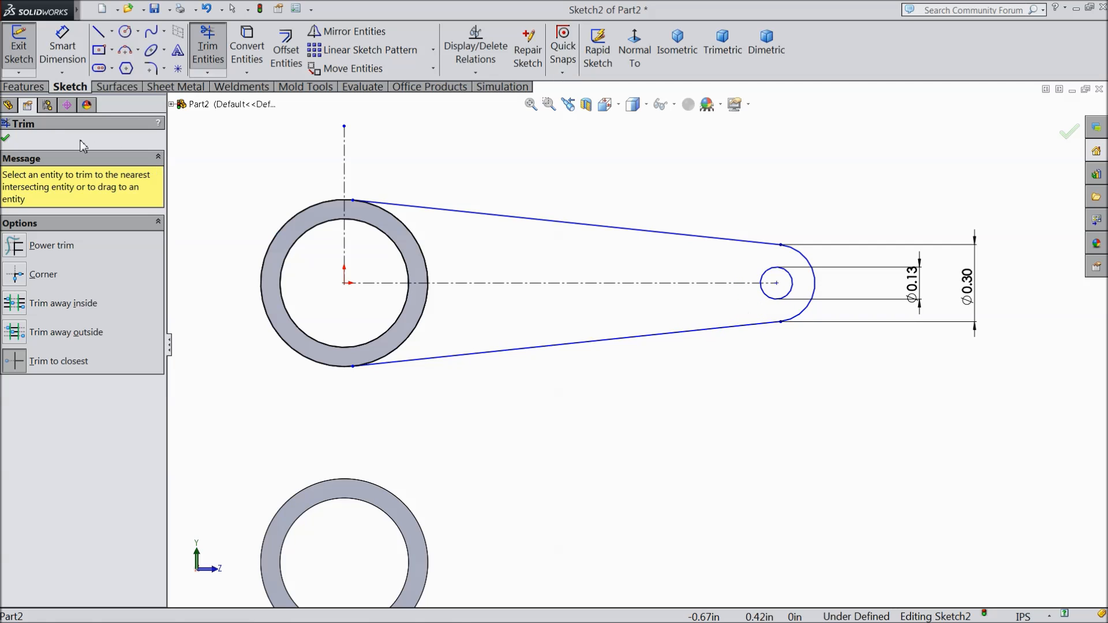
click(6, 137)
Step: Dimension the horizontal distance from the origin to the small pivot hole's center as 1.1 in
click(63, 47)
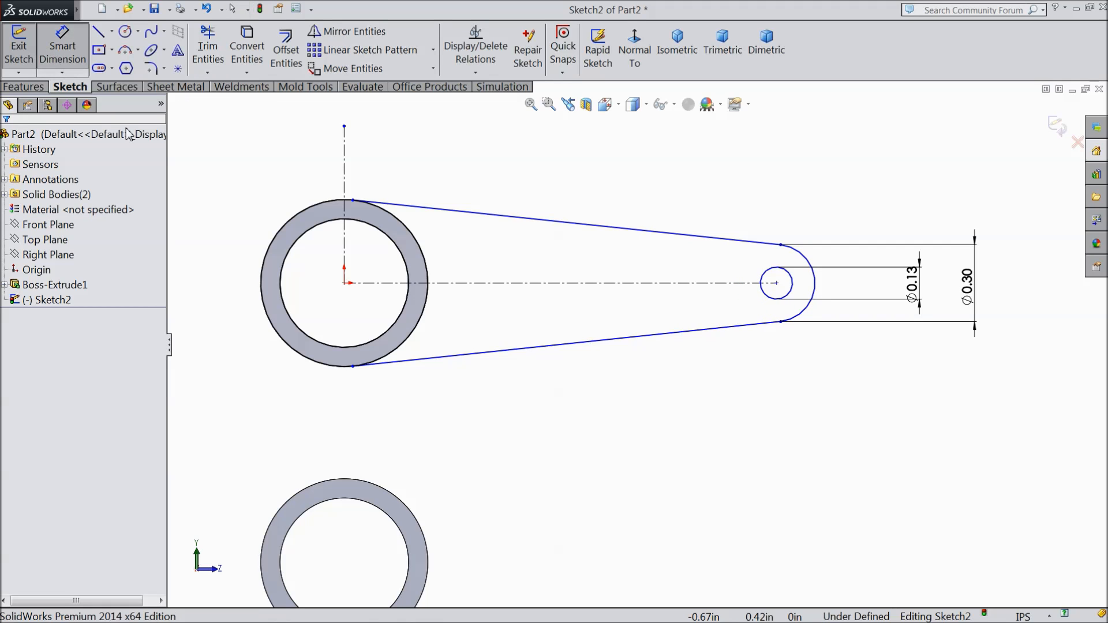
click(345, 283)
click(777, 283)
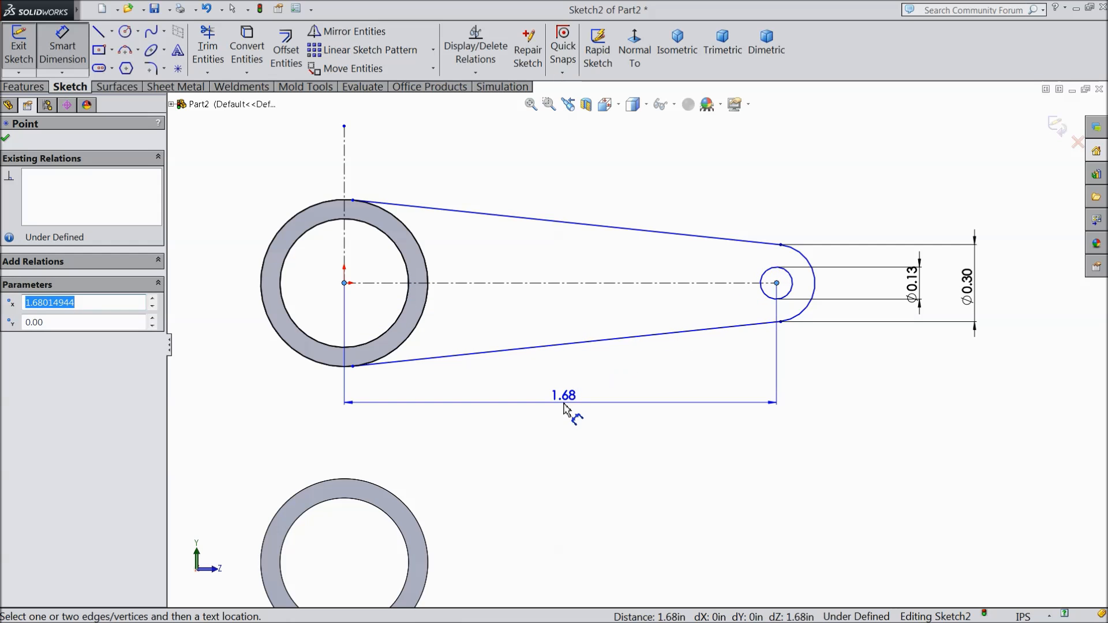
click(566, 402)
text(1.1)
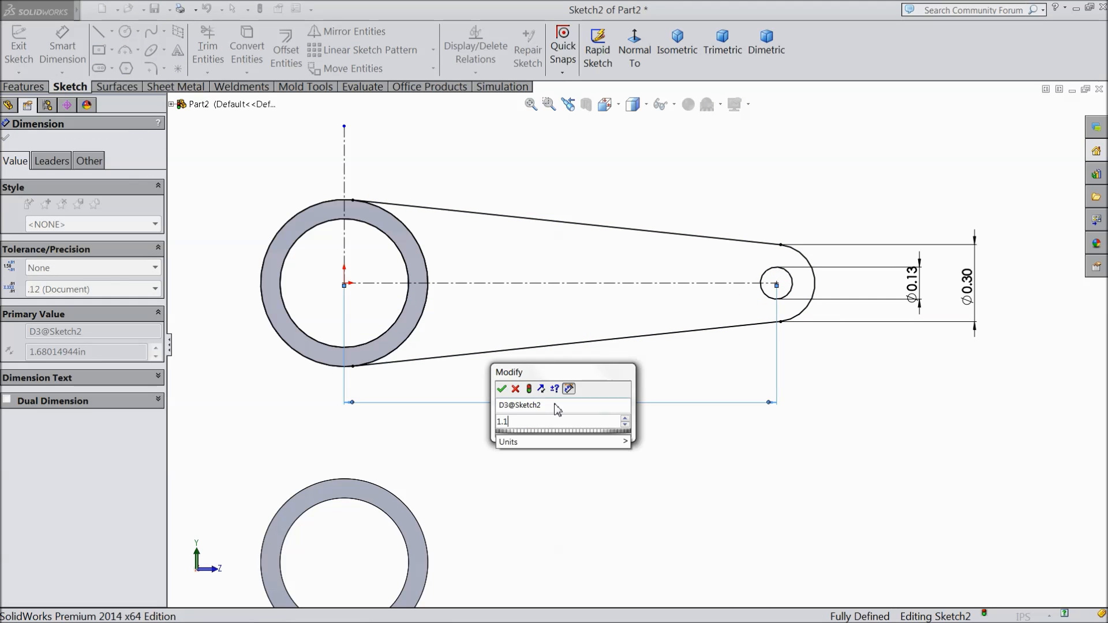
click(502, 388)
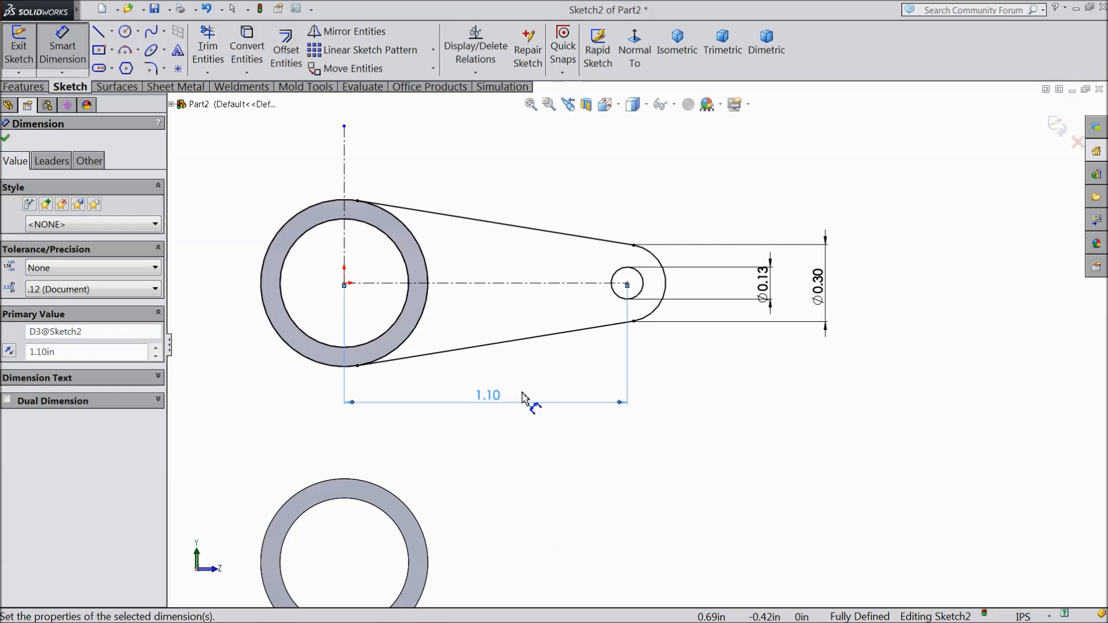
click(6, 138)
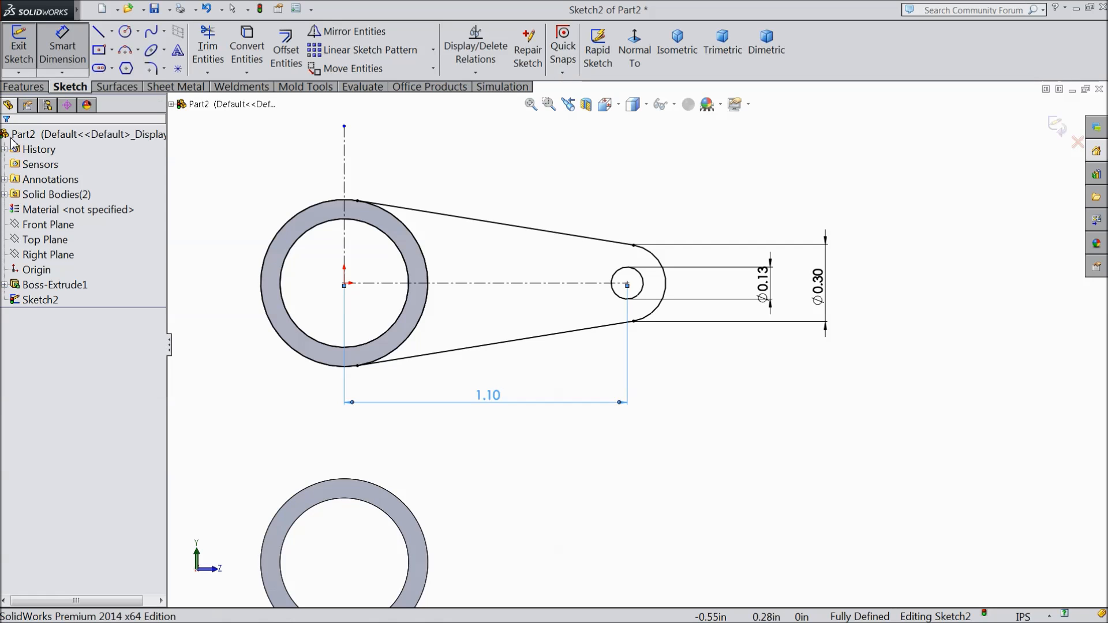
Step: Mirror the arm outline, pivot hole and horizontal centerline about the vertical centerline to create the opposite arm
scroll(337, 240, up, 2)
scroll(358, 334, down, 2)
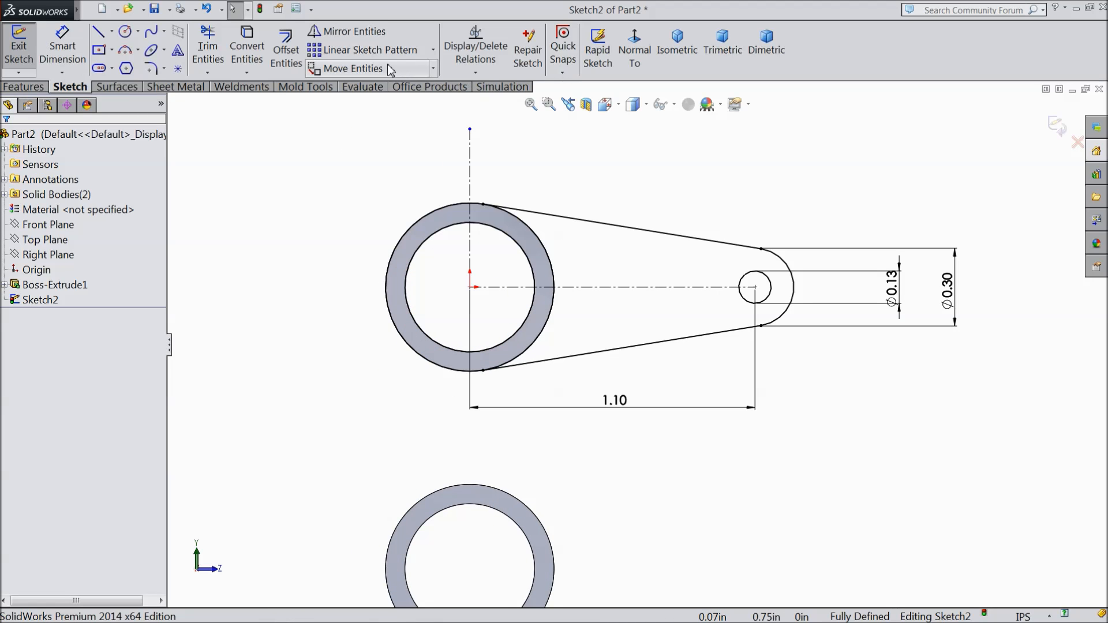
click(363, 35)
mouse_move(834, 198)
mouse_down()
mouse_move(688, 354)
mouse_move(622, 378)
mouse_up()
click(50, 334)
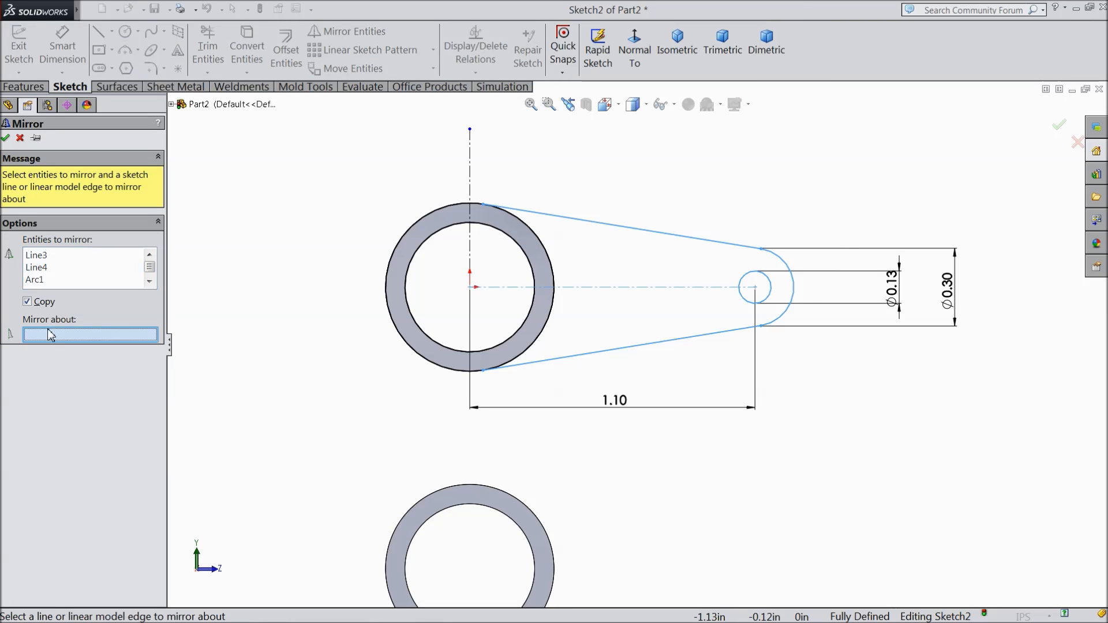
click(470, 186)
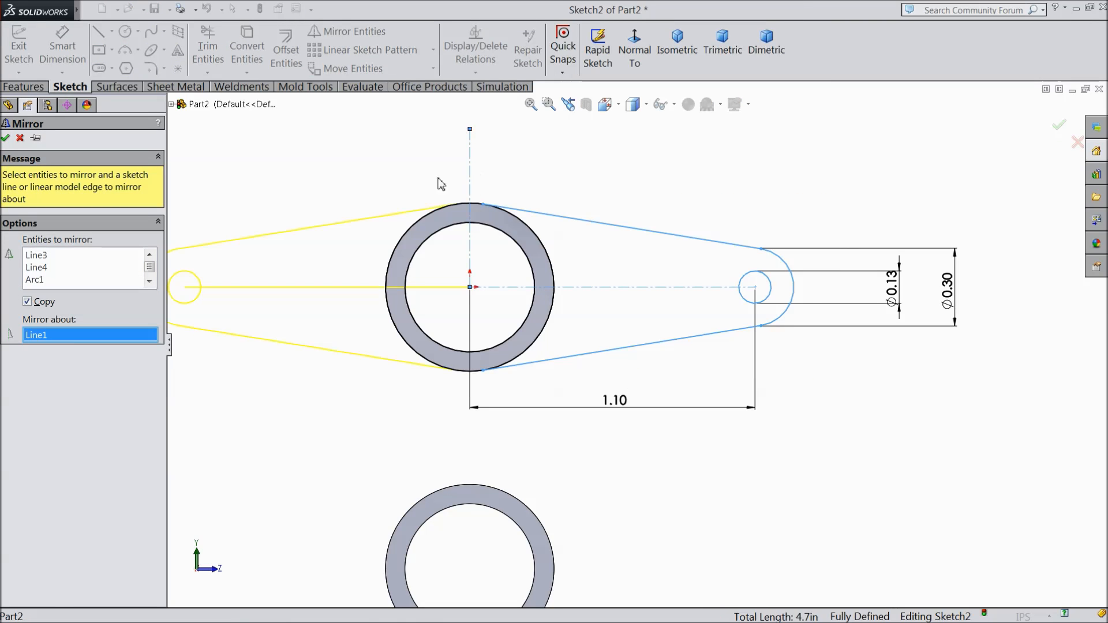
click(4, 140)
Step: Copy the whole two-arm sketch with its dimensions from the upper ring's center to the lower ring's center
scroll(381, 229, up, 2)
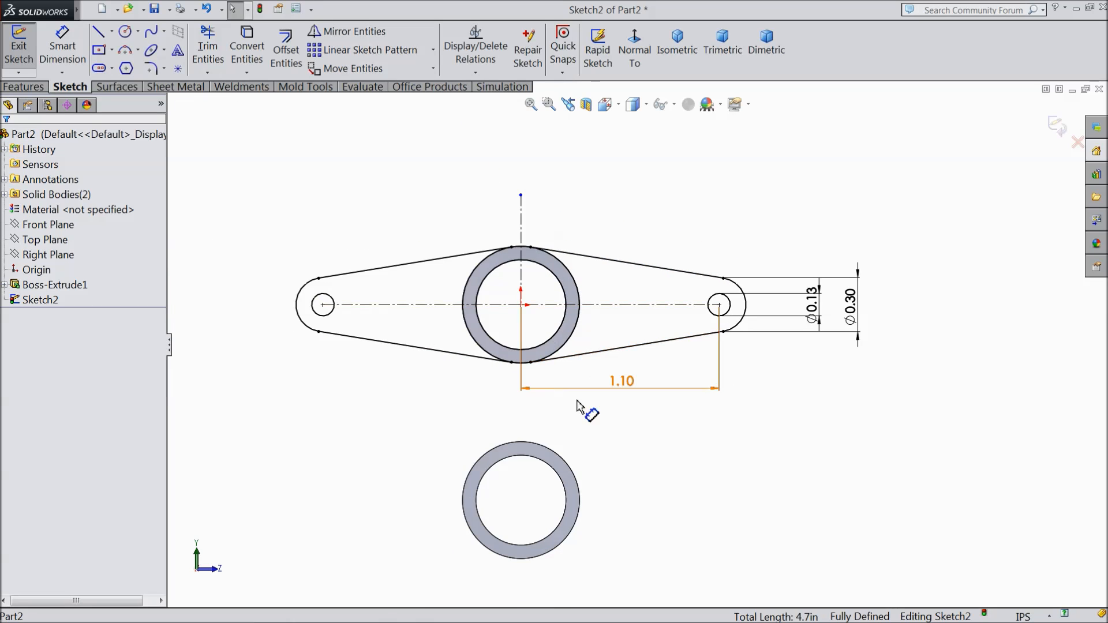
scroll(560, 411, up, 1)
scroll(563, 417, down, 1)
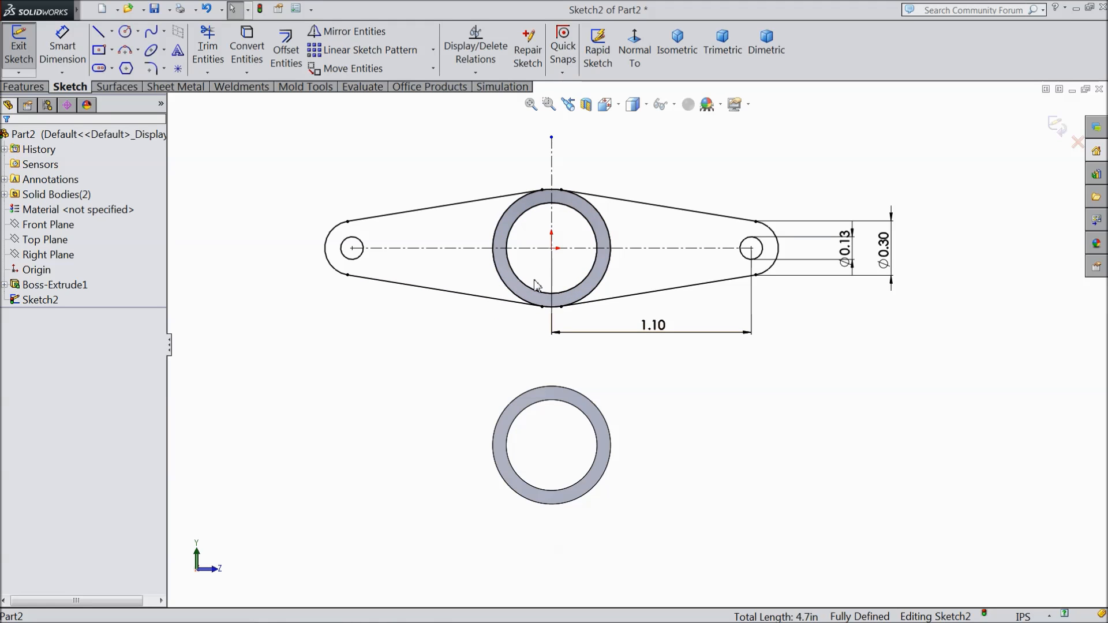
click(434, 69)
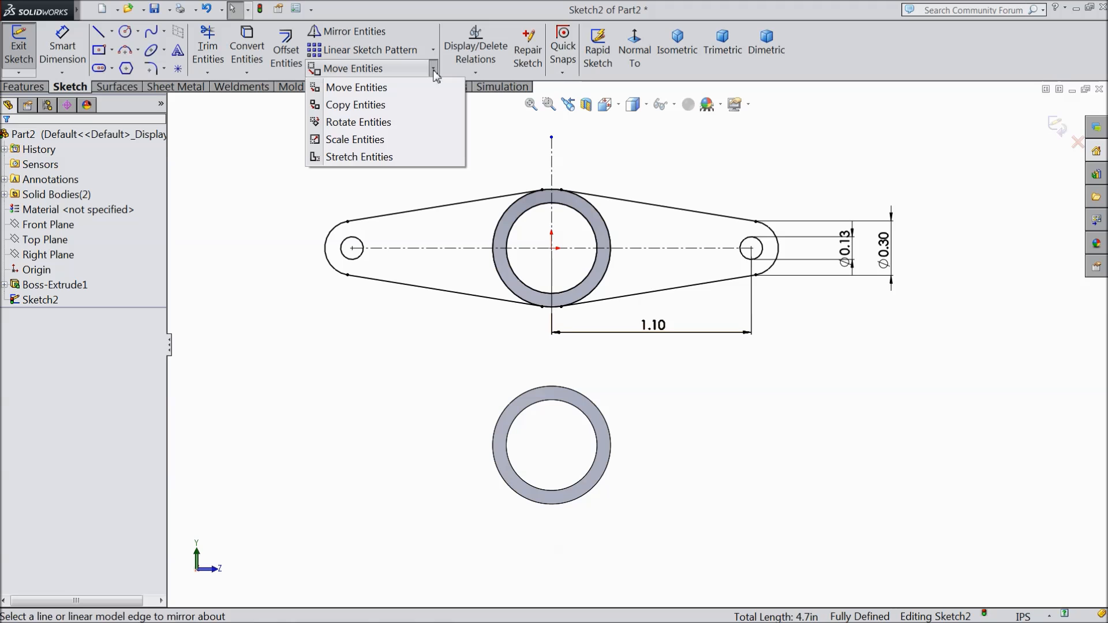
click(367, 107)
mouse_move(829, 163)
mouse_down()
mouse_move(772, 287)
mouse_move(390, 340)
mouse_move(277, 341)
mouse_move(280, 325)
mouse_up()
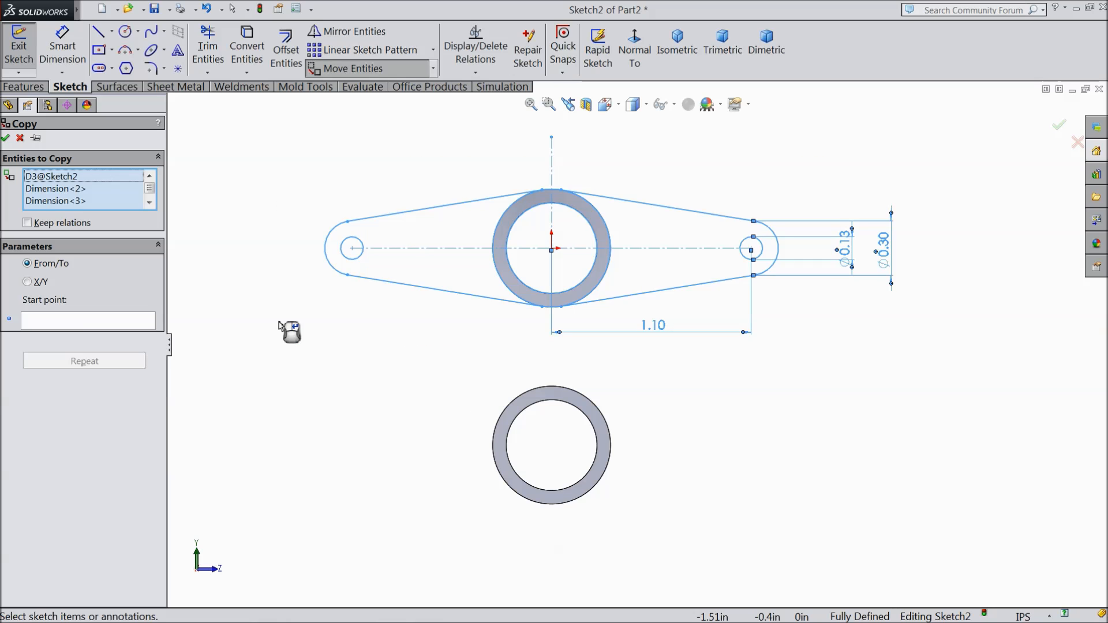
click(67, 324)
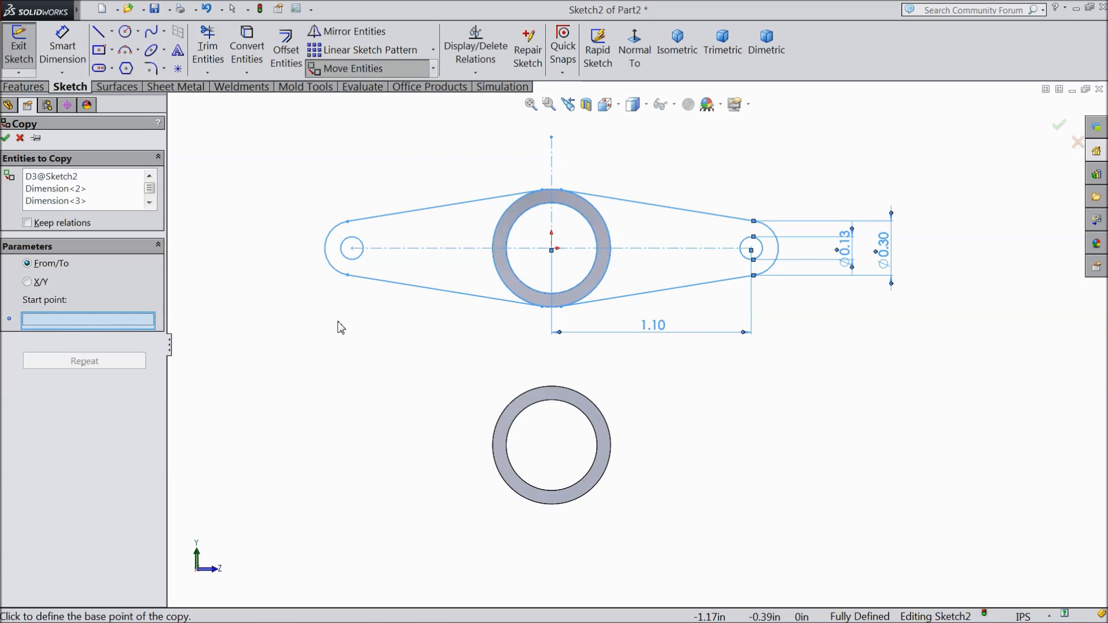
click(552, 248)
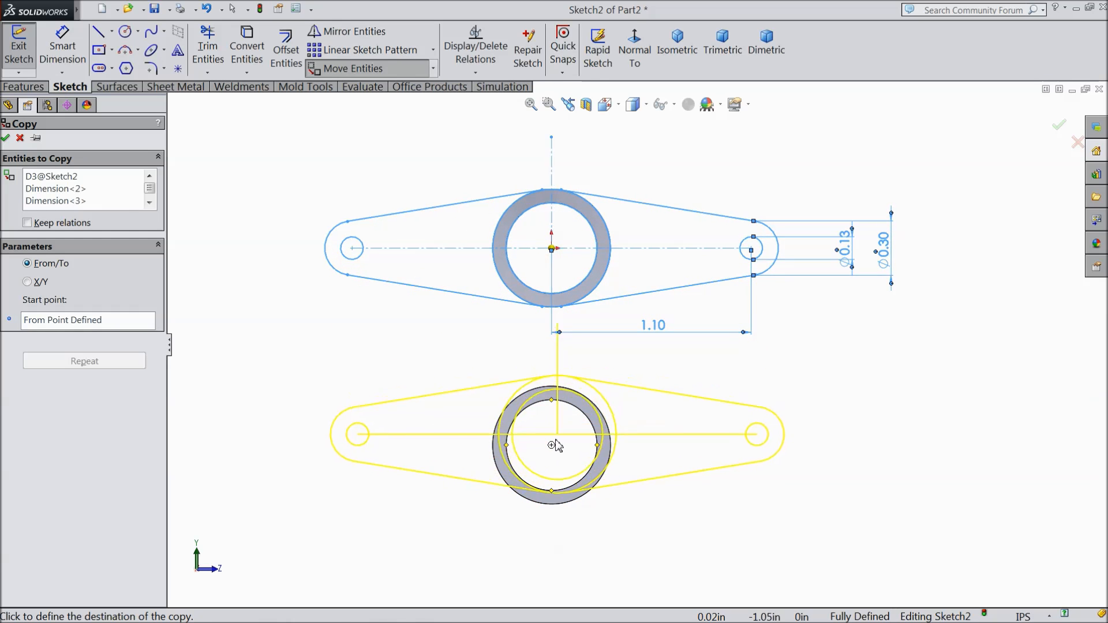
click(552, 446)
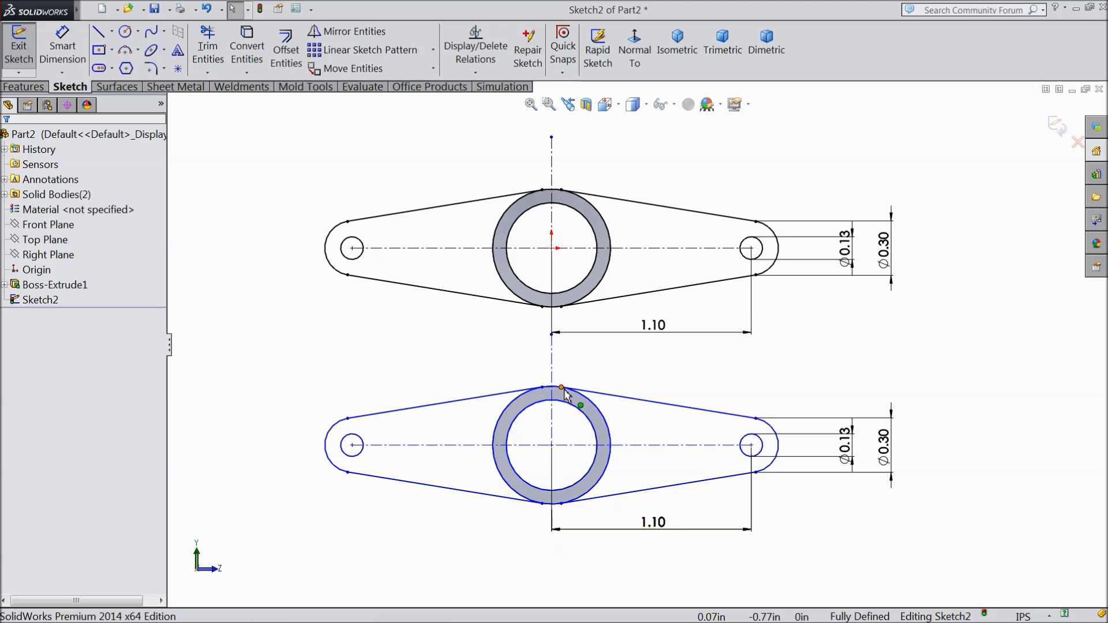
Step: Start a blind boss extrusion using the four arm regions on both sides of the upper and lower rings
scroll(565, 390, up, 2)
scroll(609, 439, down, 2)
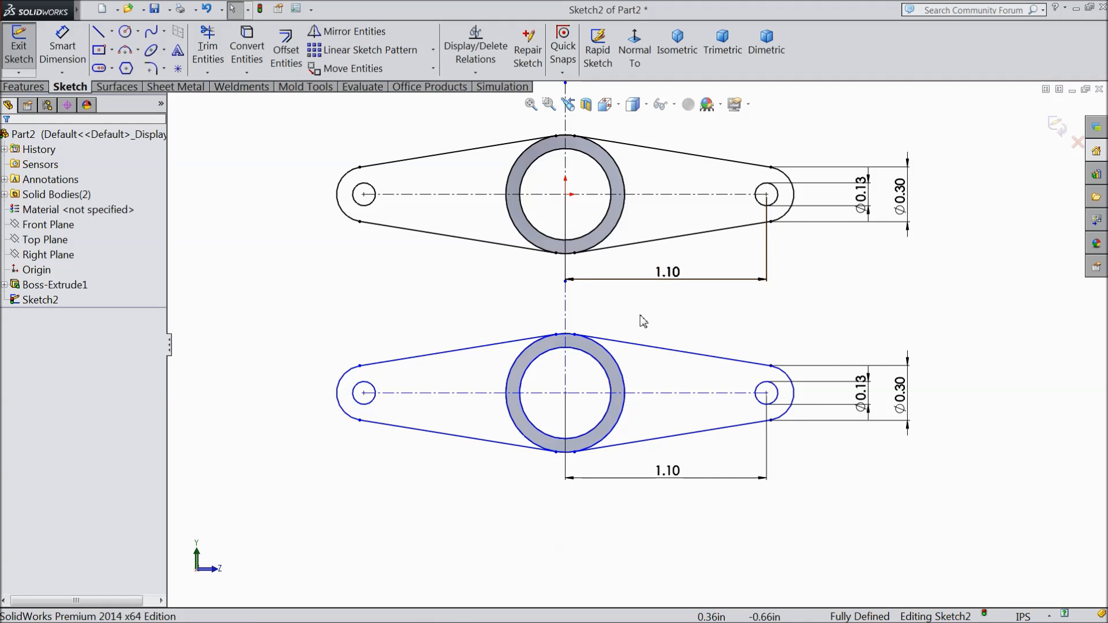
mouse_move(355, 305)
middle_down()
mouse_move(371, 292)
mouse_move(400, 310)
mouse_move(396, 339)
mouse_move(426, 334)
mouse_move(410, 361)
middle_up()
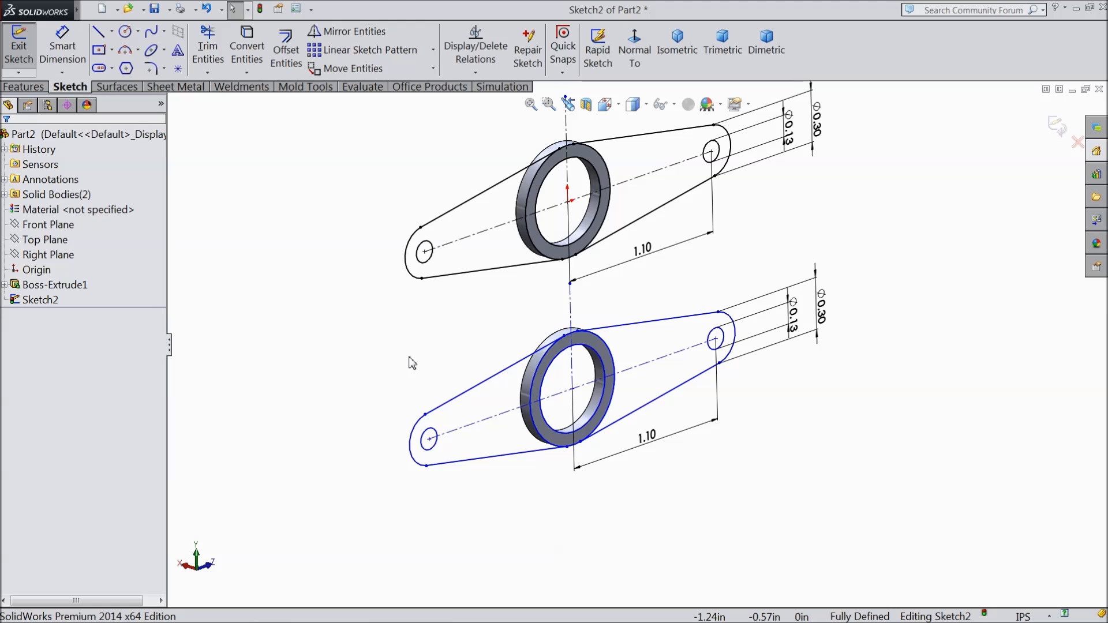
click(24, 87)
click(26, 57)
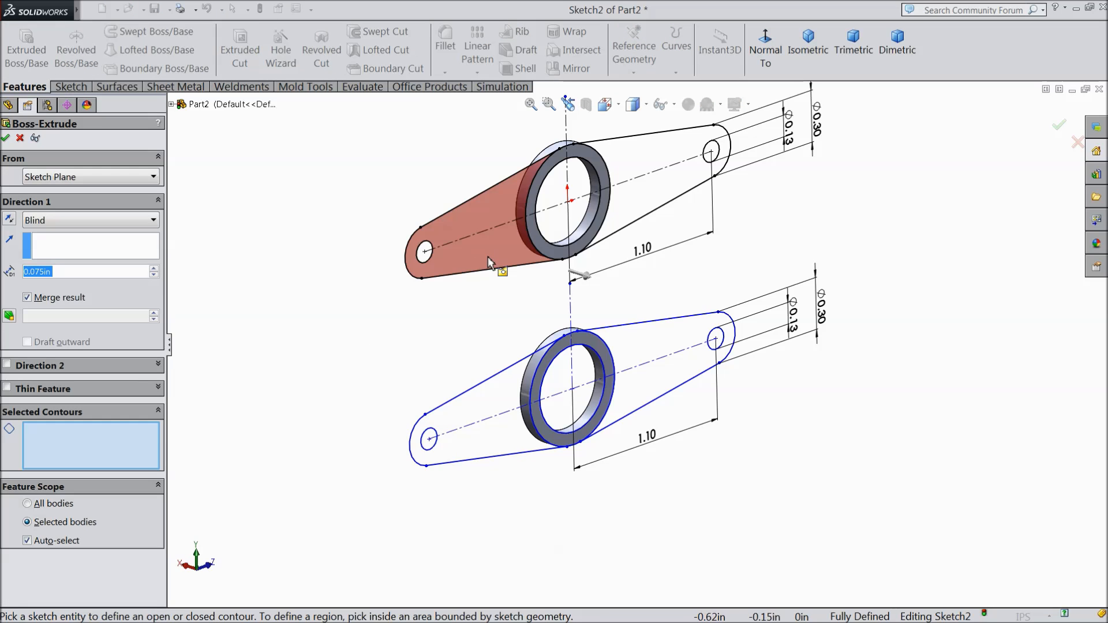
click(487, 257)
click(635, 222)
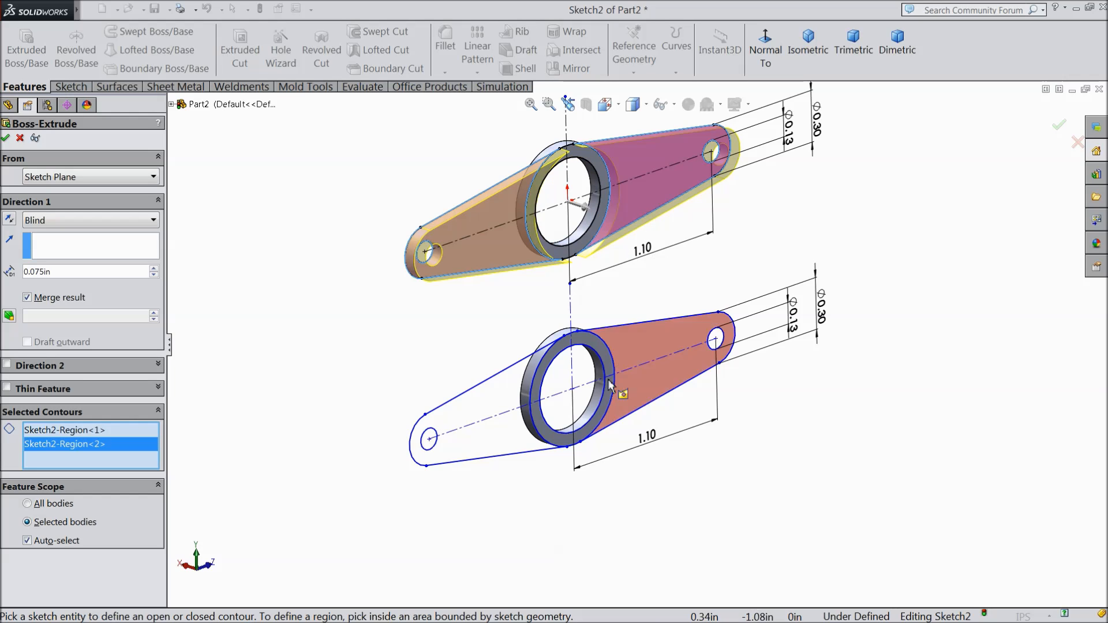
click(492, 434)
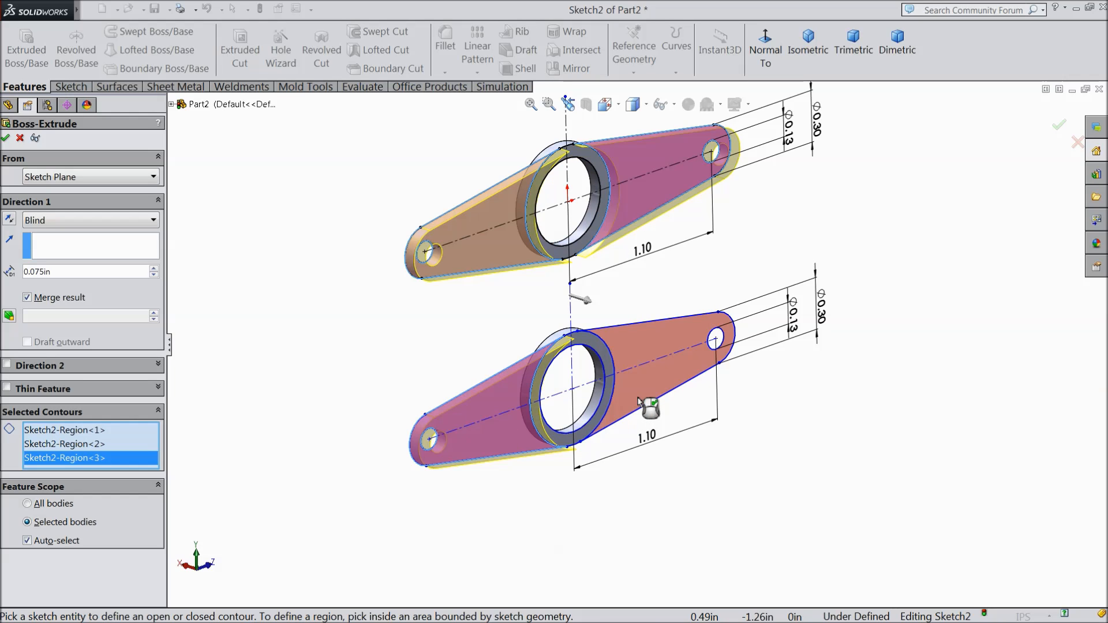
click(639, 407)
Step: Set the arm extrusion depth to 0.10 in and complete the merged boss extrusion
mouse_move(622, 481)
middle_down()
mouse_move(600, 401)
mouse_move(574, 416)
mouse_move(571, 453)
mouse_move(613, 477)
middle_up()
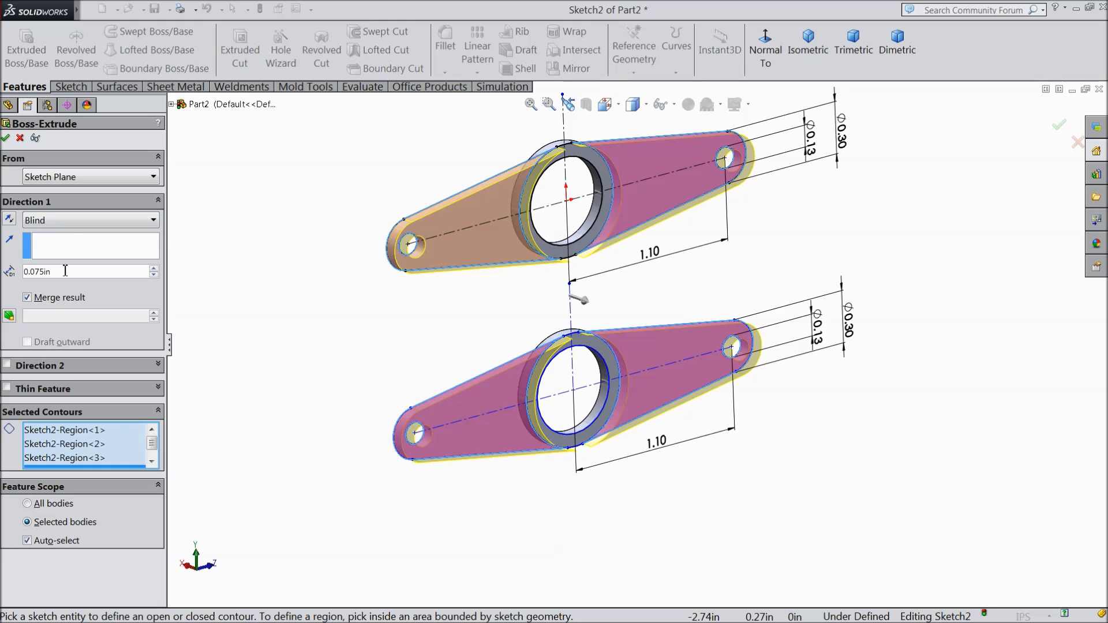
text(0.1)
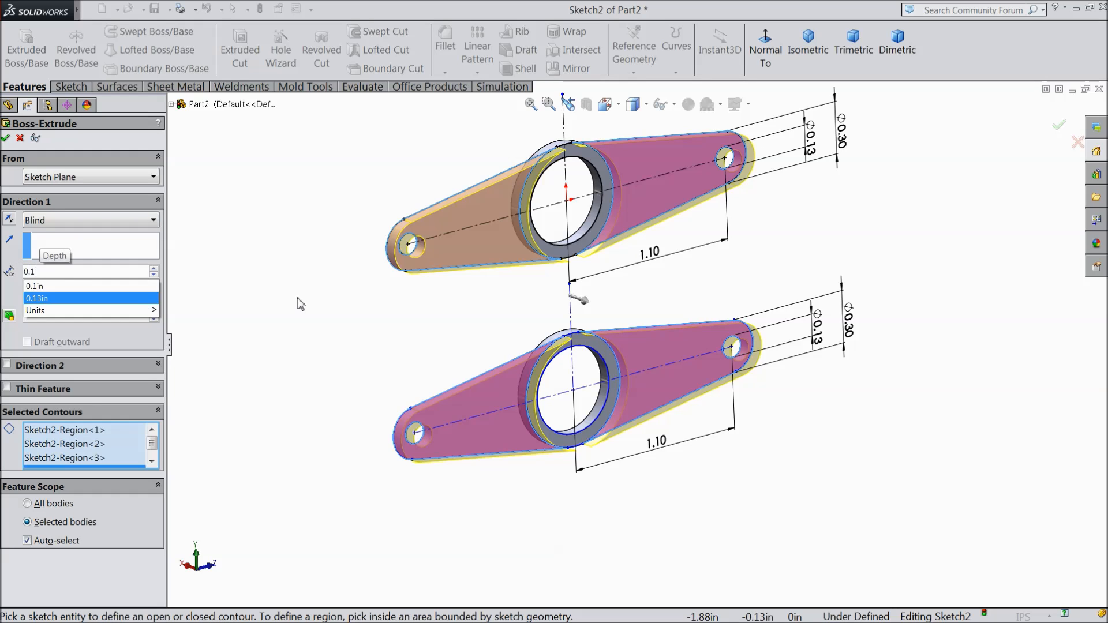
key(Return)
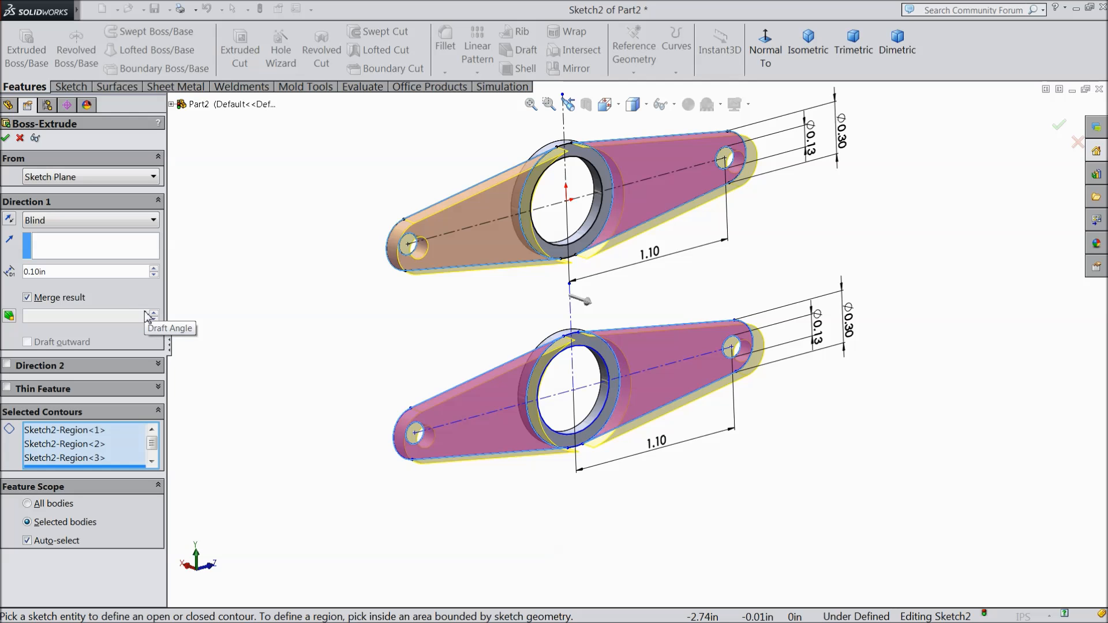
middle_drag(290, 319, 462, 358)
middle_drag(485, 313, 381, 390)
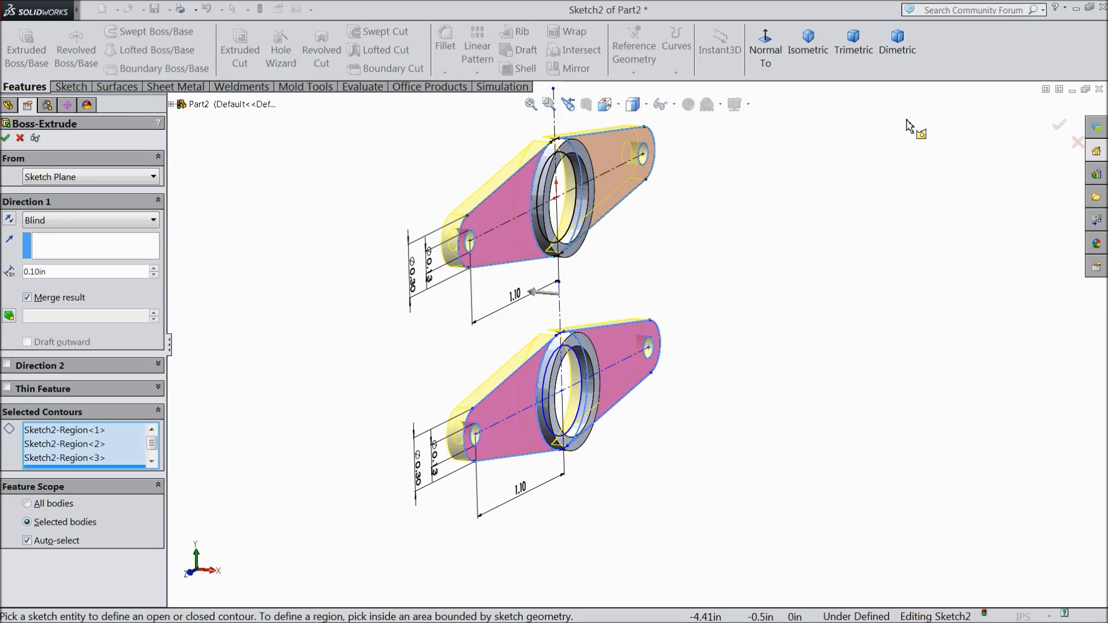
click(816, 65)
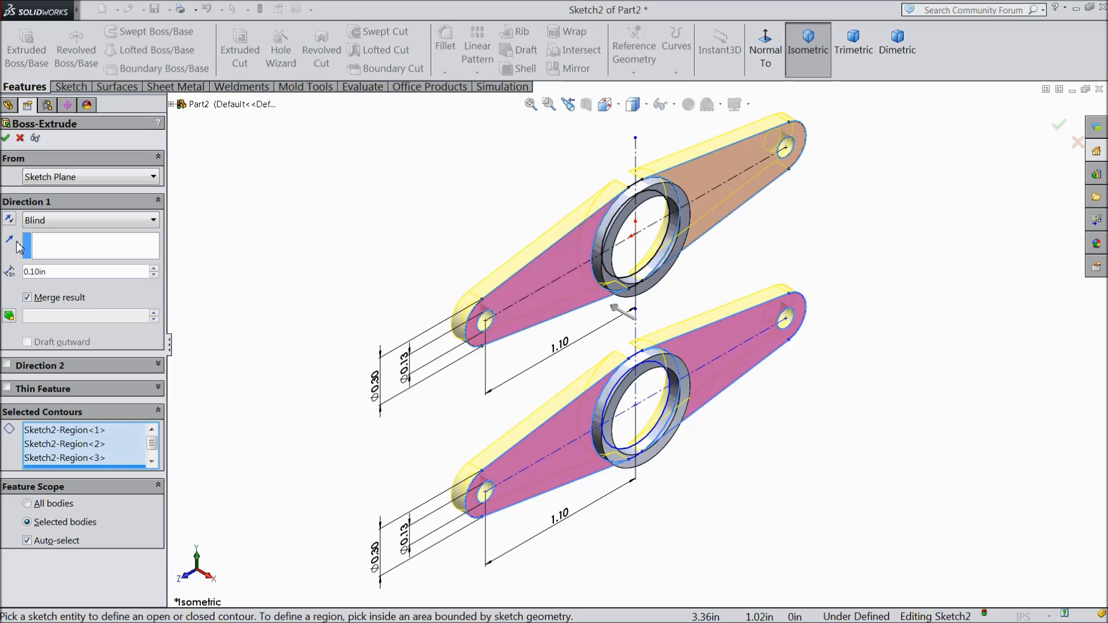
click(7, 139)
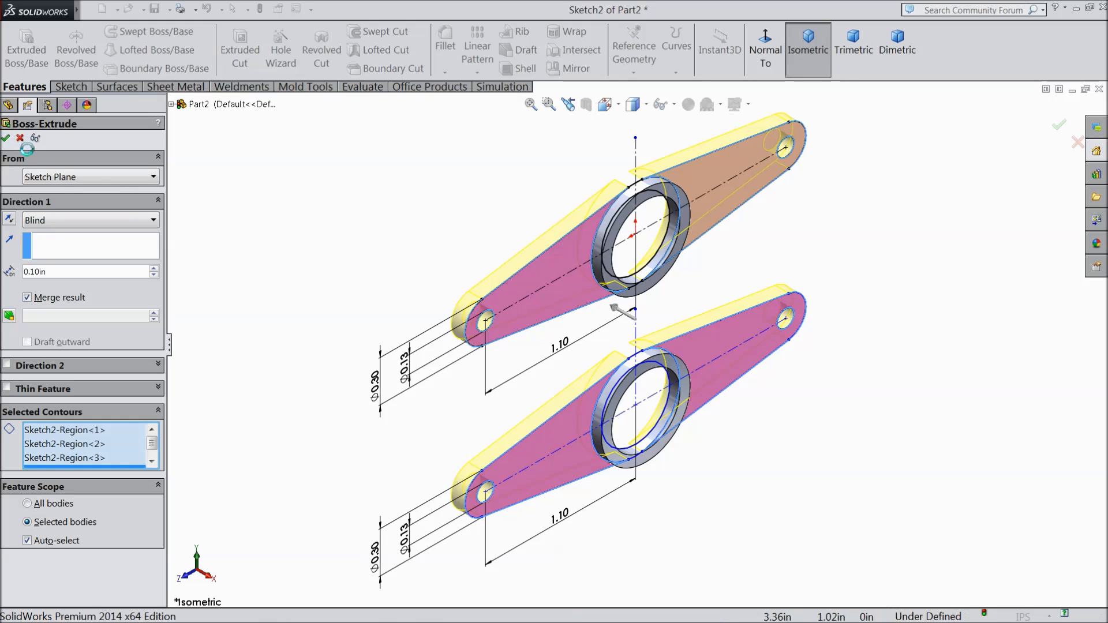
Step: Start another blind boss extrusion from the arm sketch, using the annular contours at the lower and upper rings
middle_drag(295, 328, 289, 302)
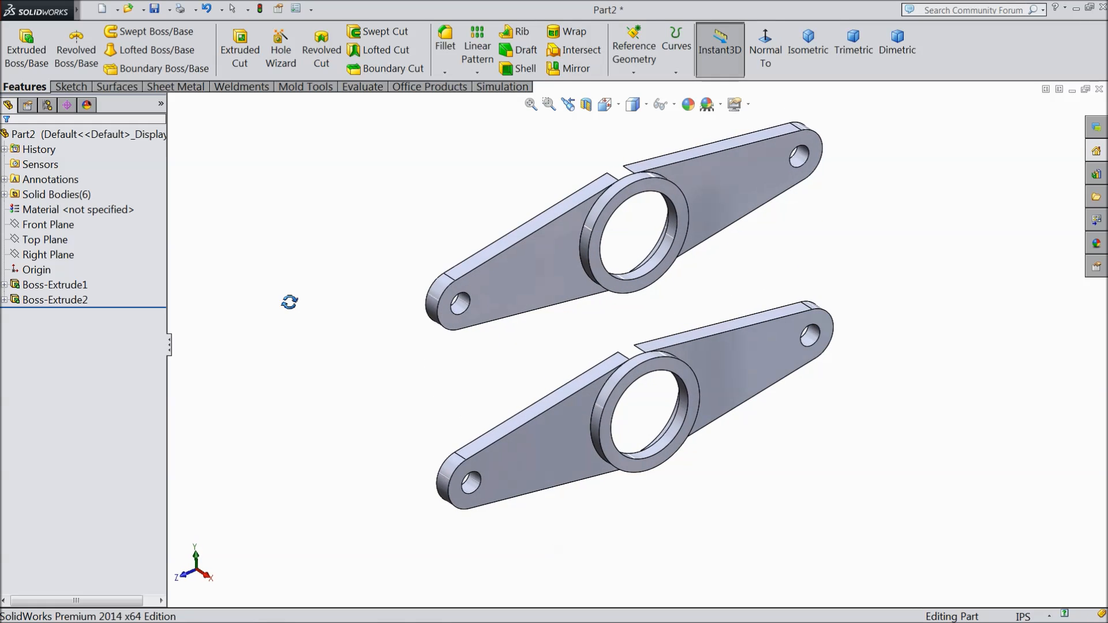
click(4, 300)
click(42, 316)
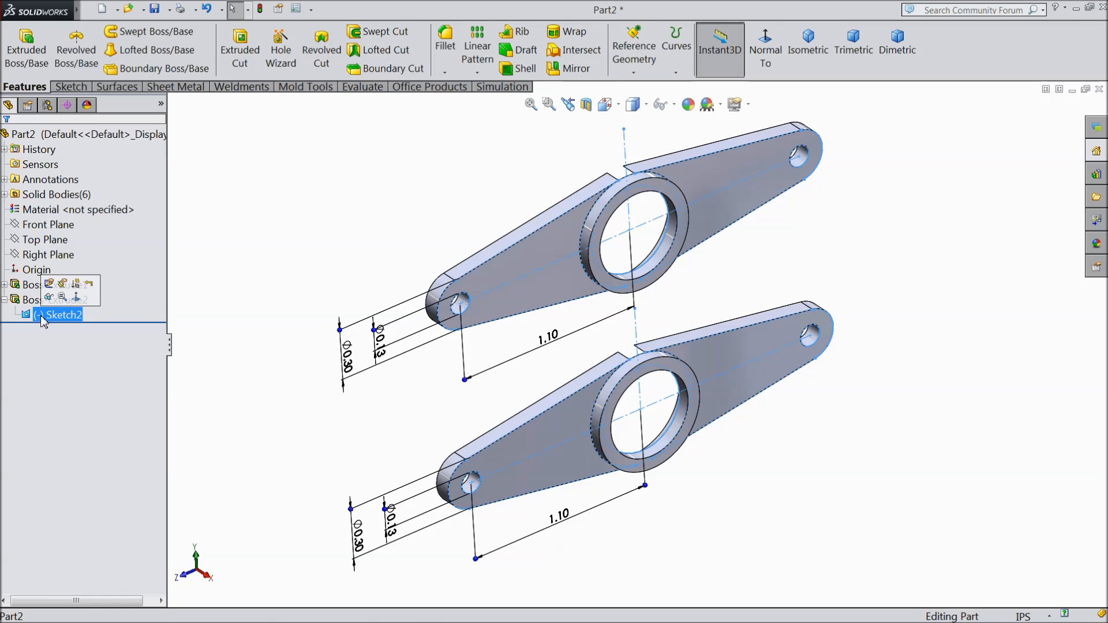
click(35, 52)
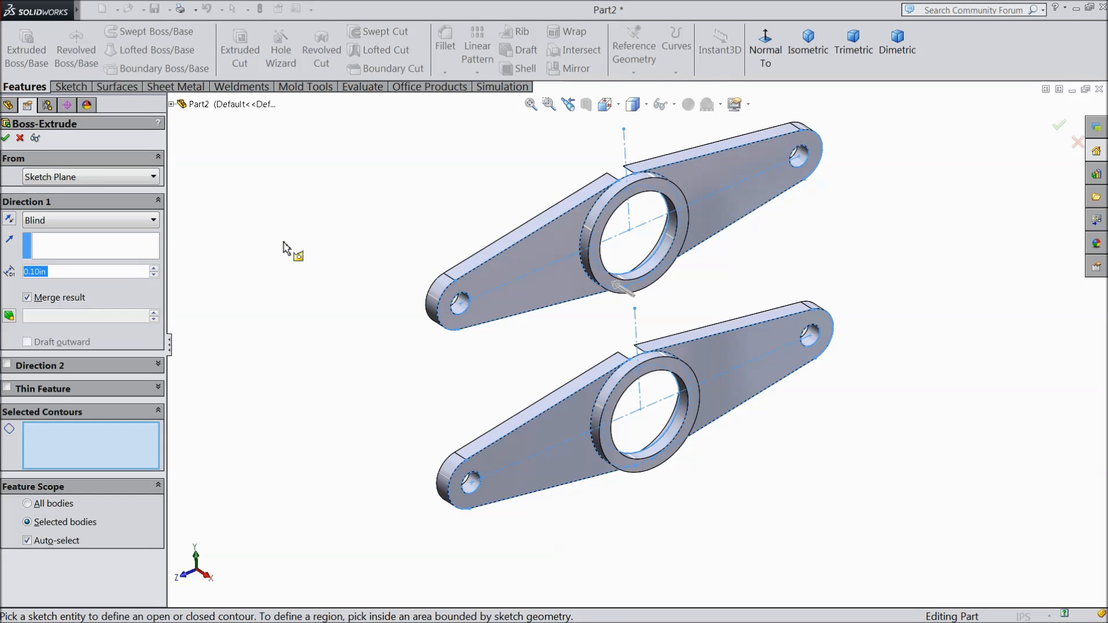
middle_drag(283, 248, 271, 226)
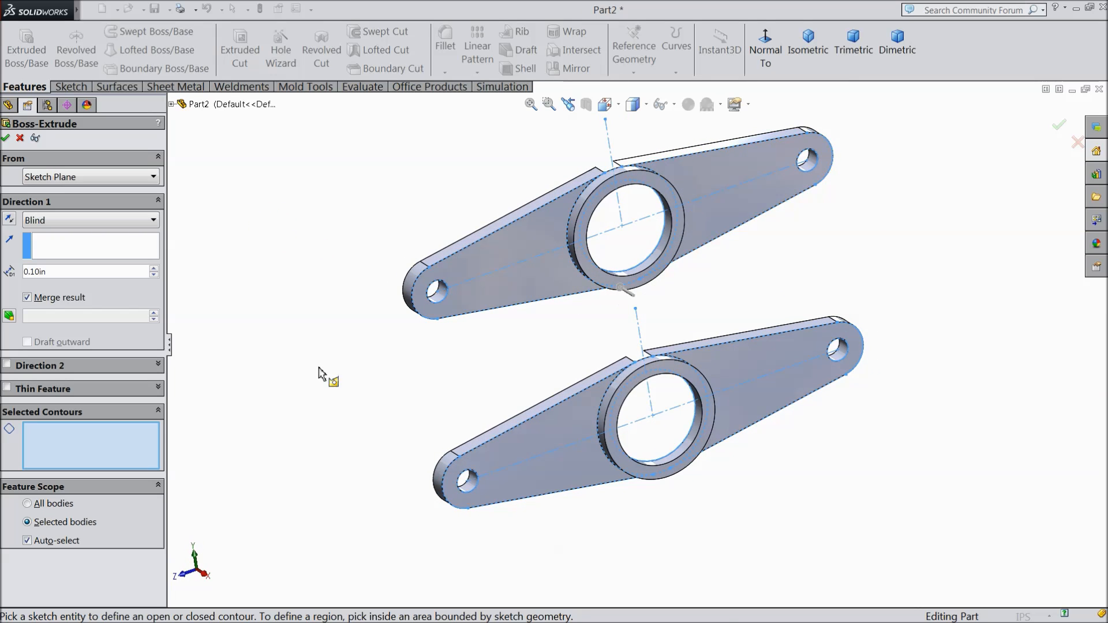
click(633, 477)
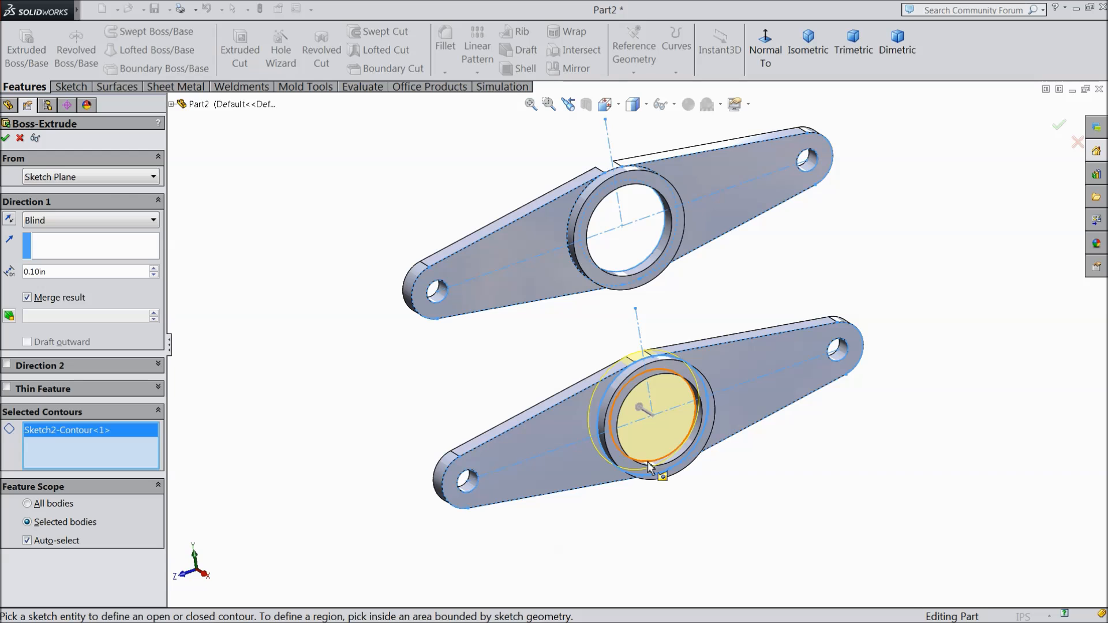
click(649, 466)
middle_drag(521, 358, 639, 416)
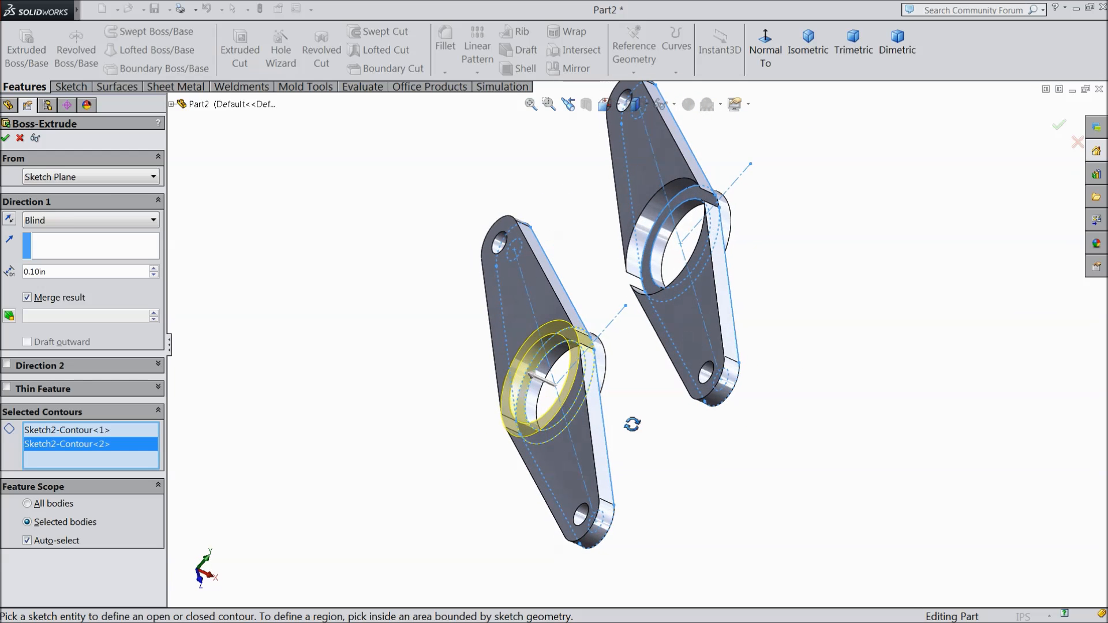
click(663, 261)
mouse_move(797, 309)
middle_down()
mouse_move(852, 345)
mouse_move(849, 363)
mouse_move(742, 297)
mouse_move(724, 347)
mouse_move(721, 314)
mouse_move(755, 327)
mouse_move(713, 303)
middle_up()
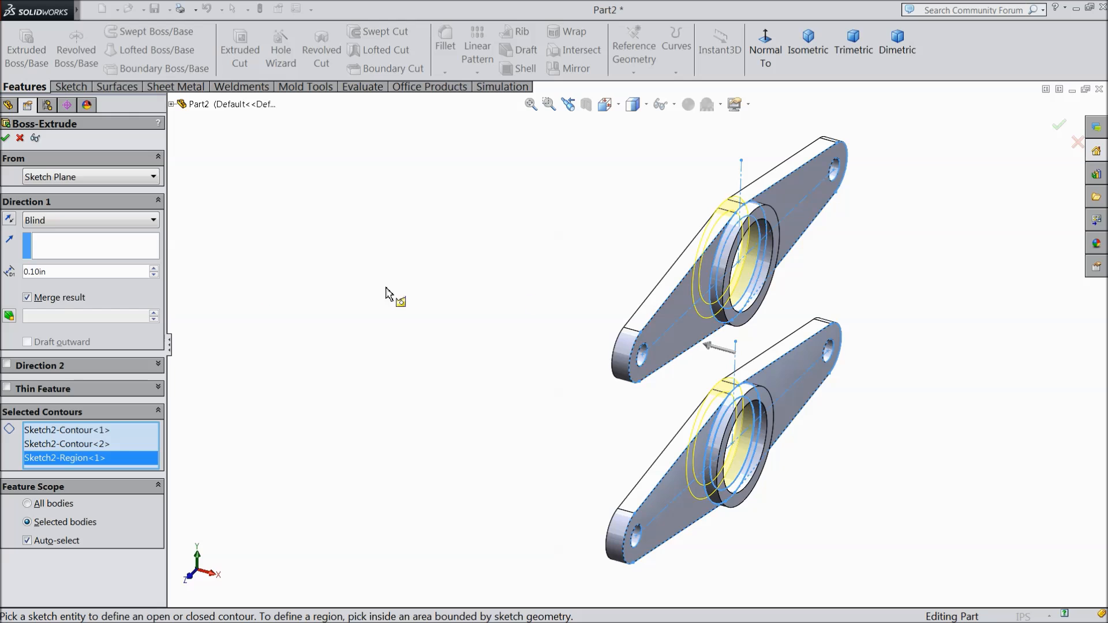
Step: Set the annular extrusion depth to 0.75 in
text(0.2)
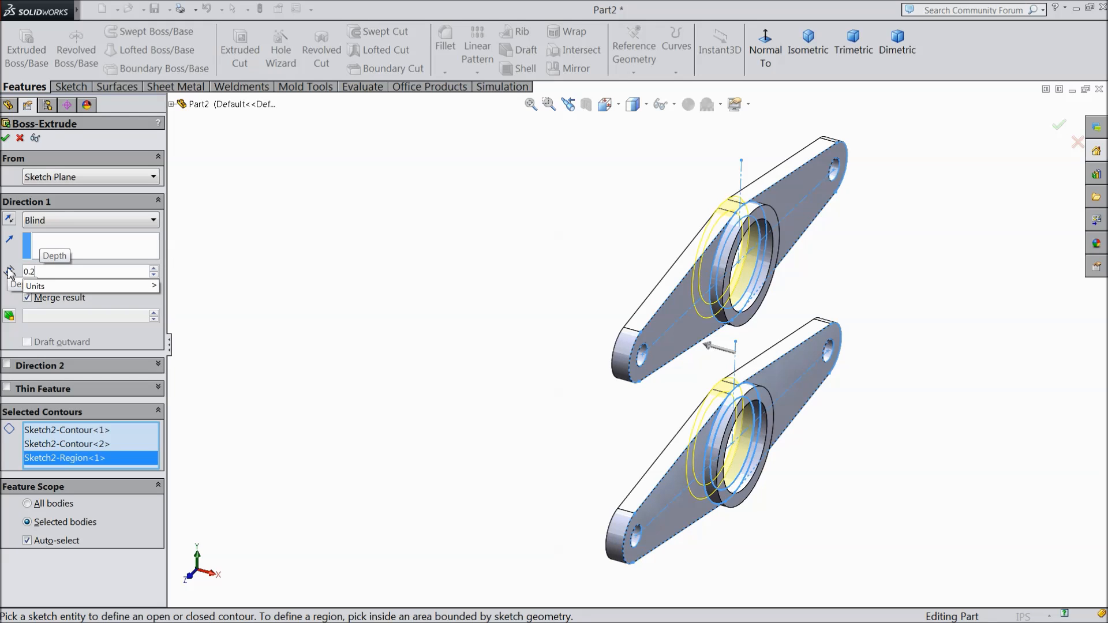
key(BackSpace)
text(75)
click(403, 309)
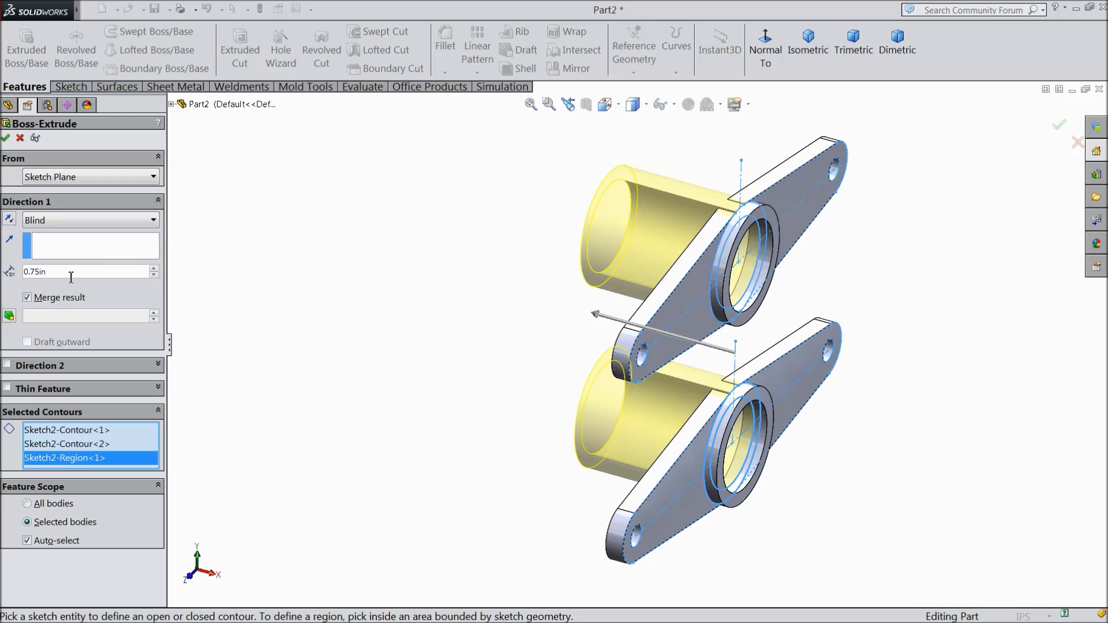
Step: Set the extrusion depth to 2.75 in and complete the two merged tubes behind the arms
text(2.75)
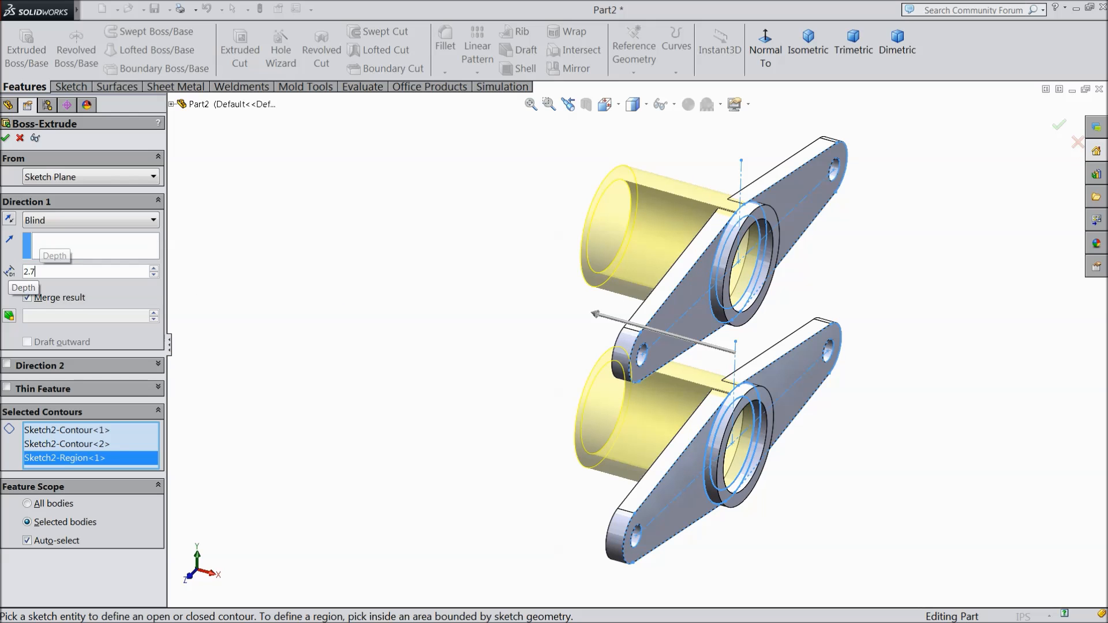
key(Return)
middle_drag(754, 317, 834, 354)
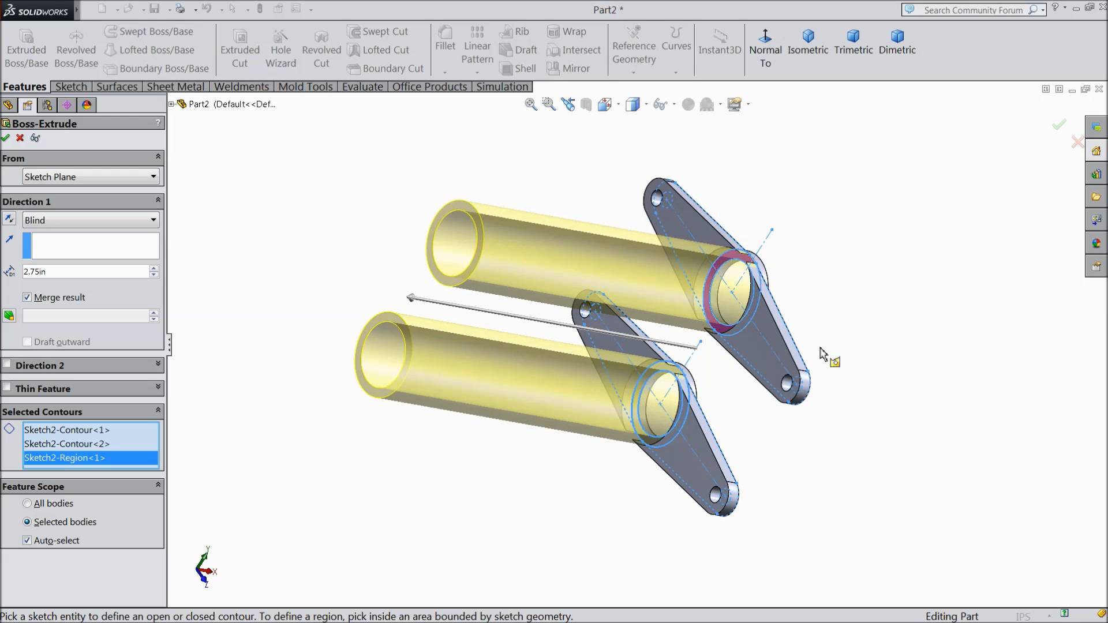
scroll(743, 291, down, 5)
scroll(719, 271, up, 5)
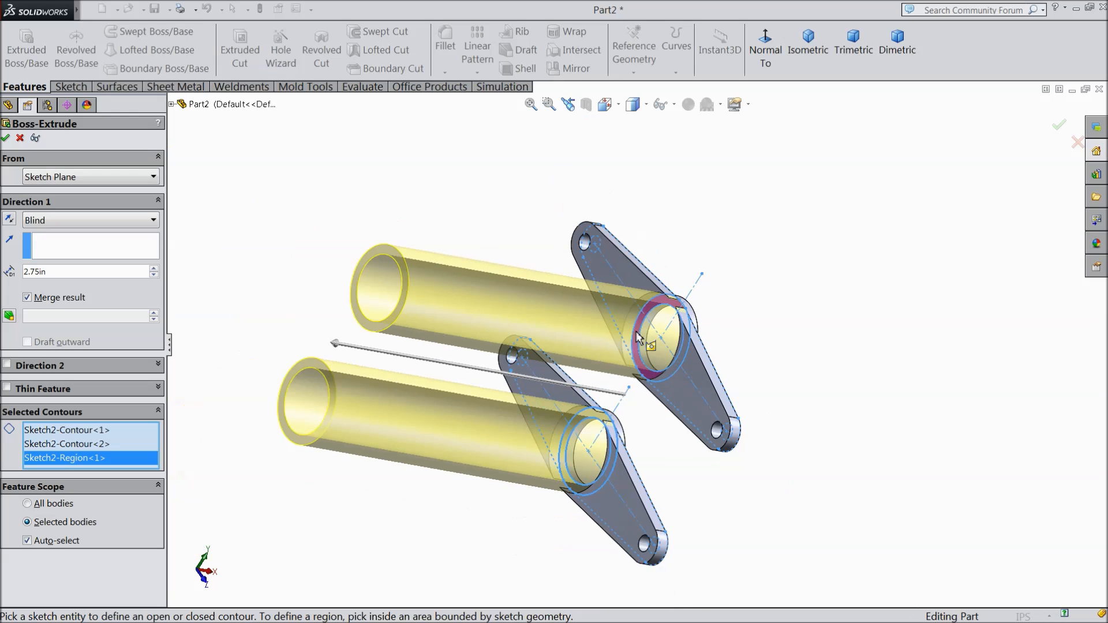
middle_drag(822, 384, 728, 334)
click(5, 138)
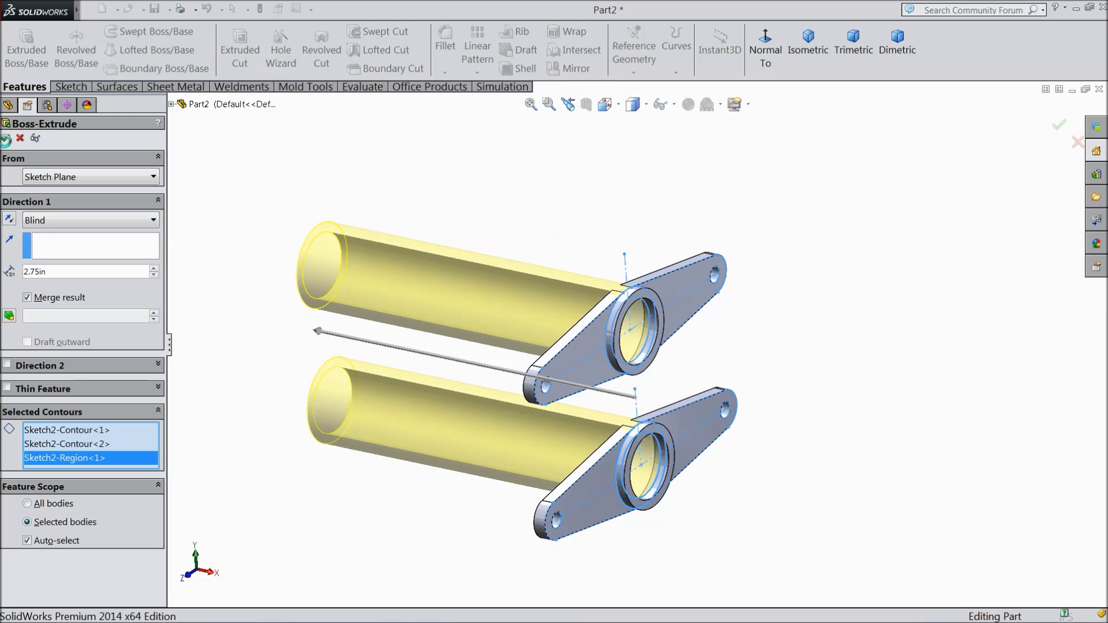
click(642, 252)
mouse_move(645, 253)
middle_down()
mouse_move(715, 185)
mouse_move(730, 188)
mouse_move(641, 231)
mouse_move(658, 255)
middle_up()
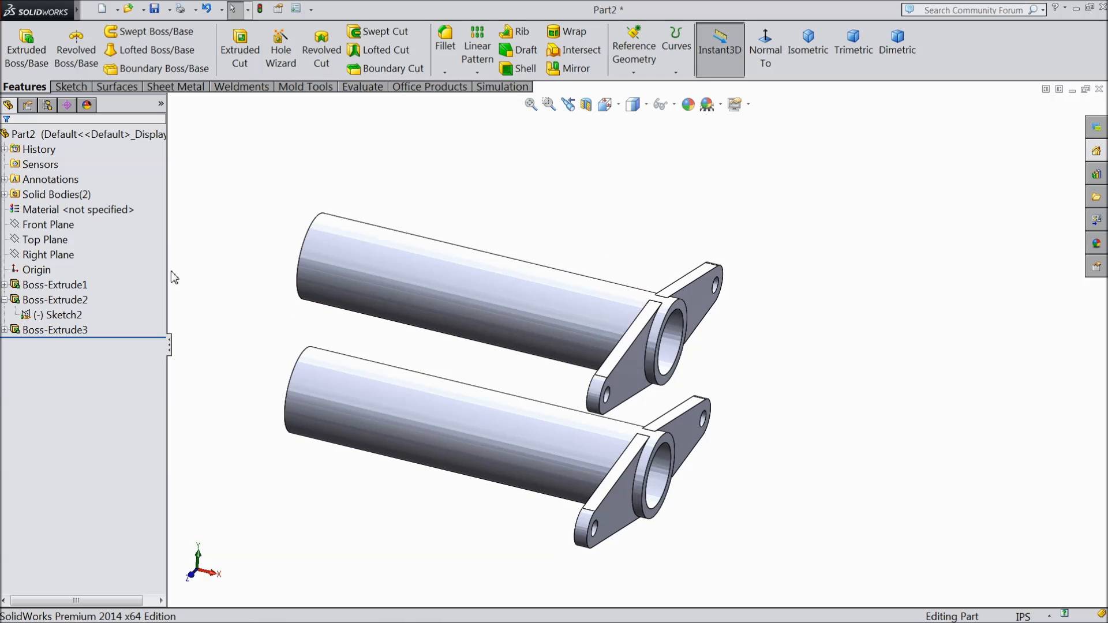
Step: Create a reference plane offset 0.543 in from the Top Plane, flipped downward to lie between the two tubes
click(65, 240)
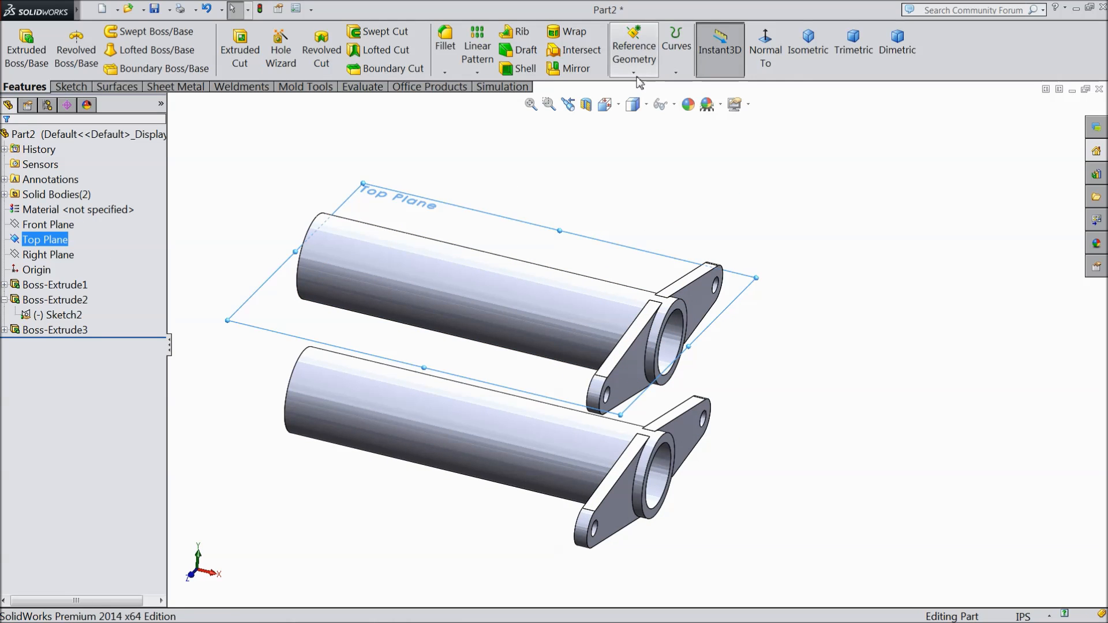
click(634, 55)
click(648, 90)
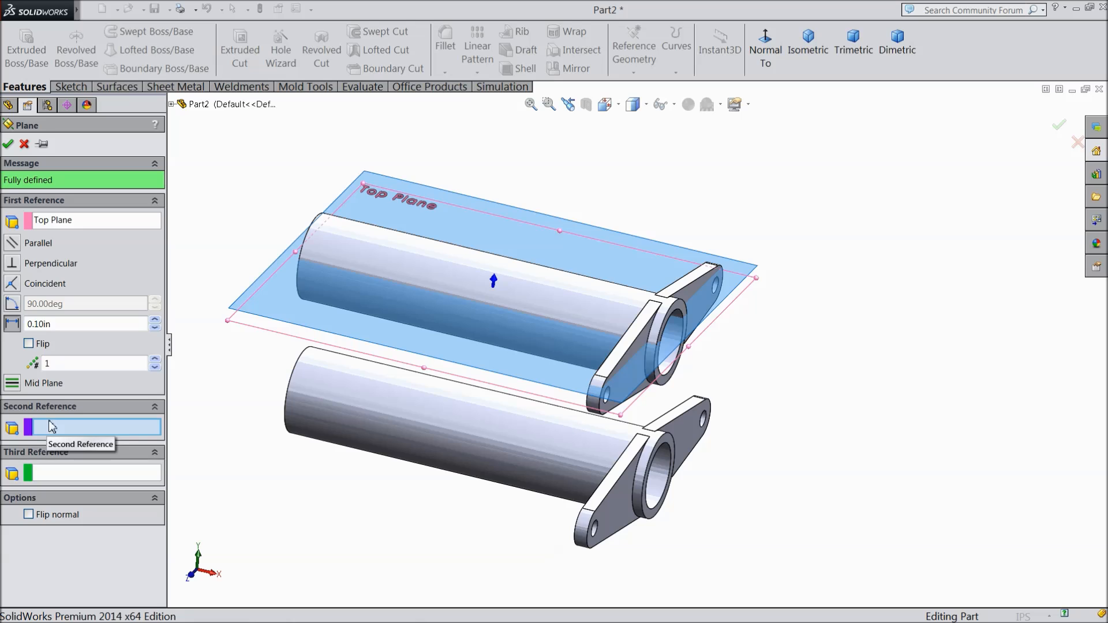
click(14, 324)
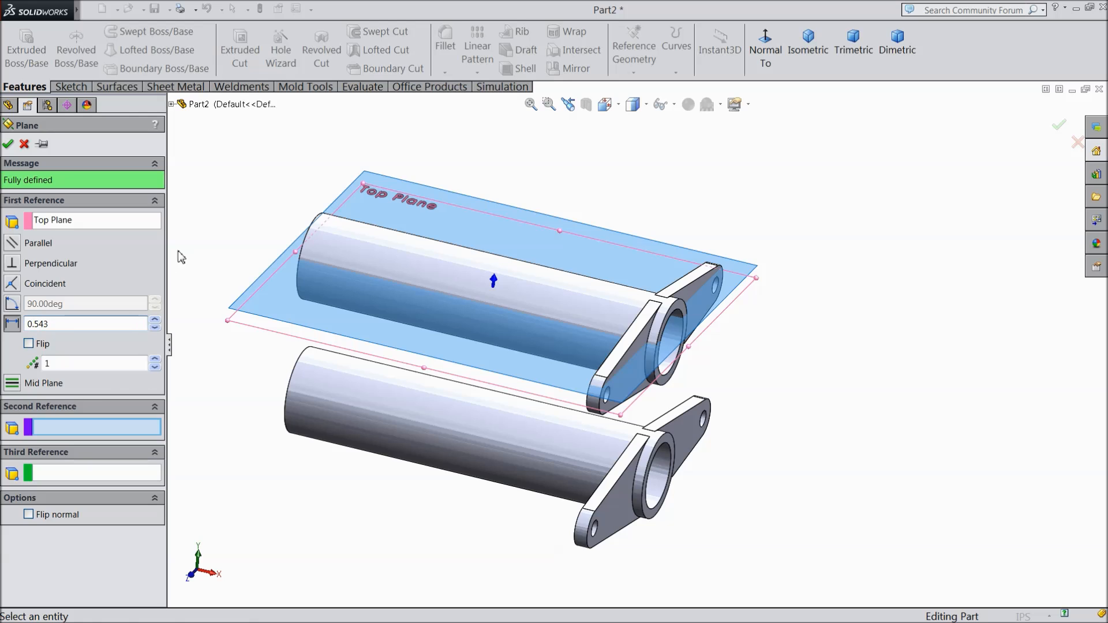
key(Return)
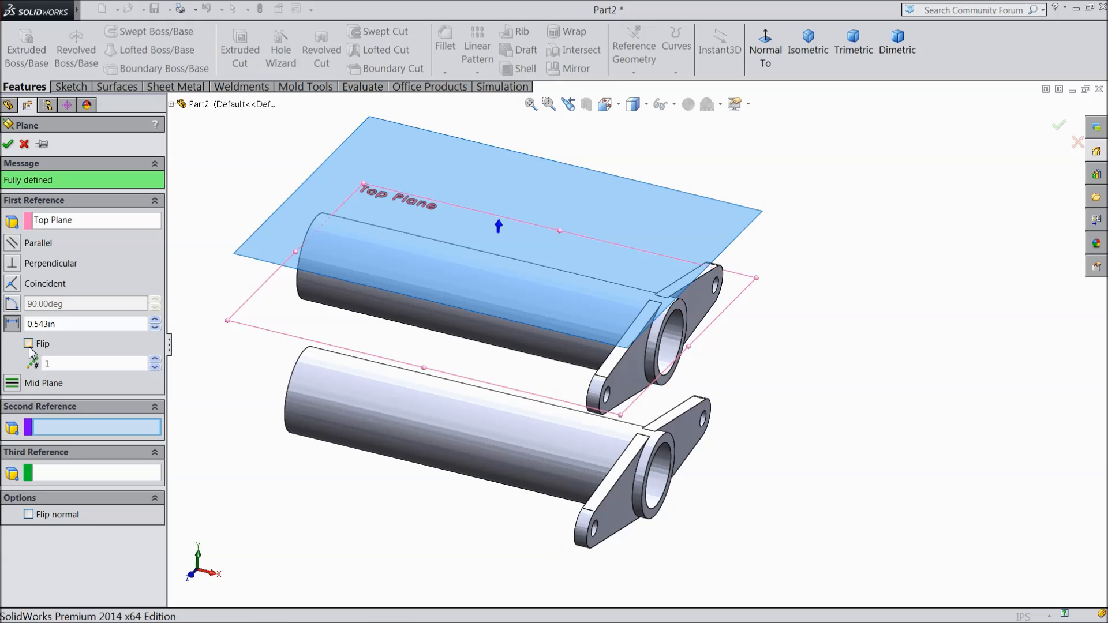
click(29, 344)
click(8, 145)
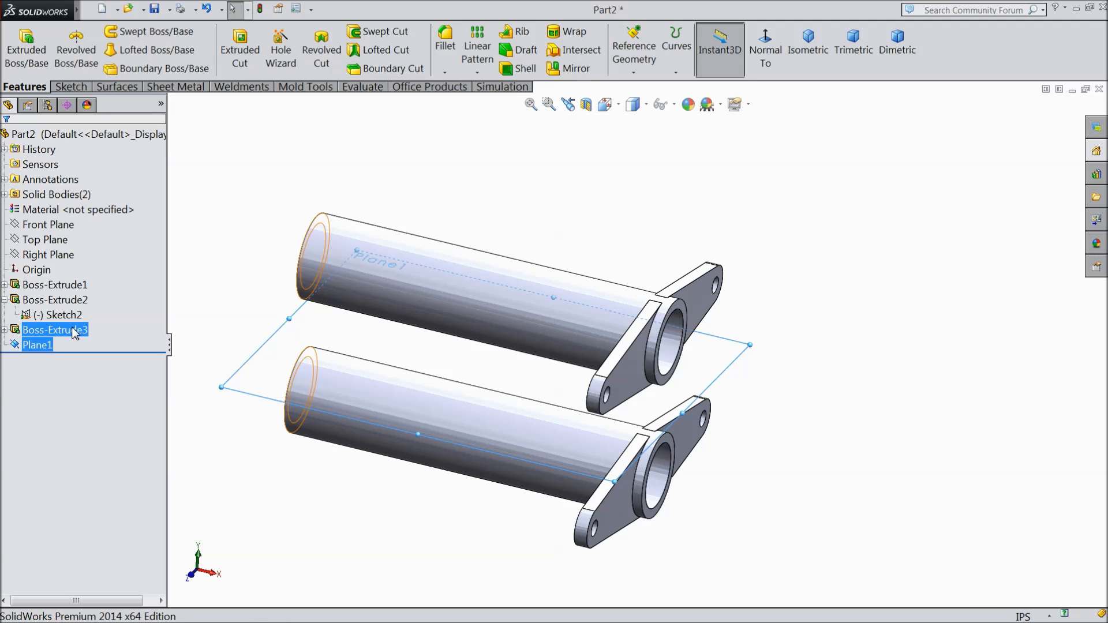
Step: On the new offset plane, sketch a corner rectangle about 1.06 by 0.29 in, starting at the arm's front edge and extending along the tube
ctrl+click(74, 331)
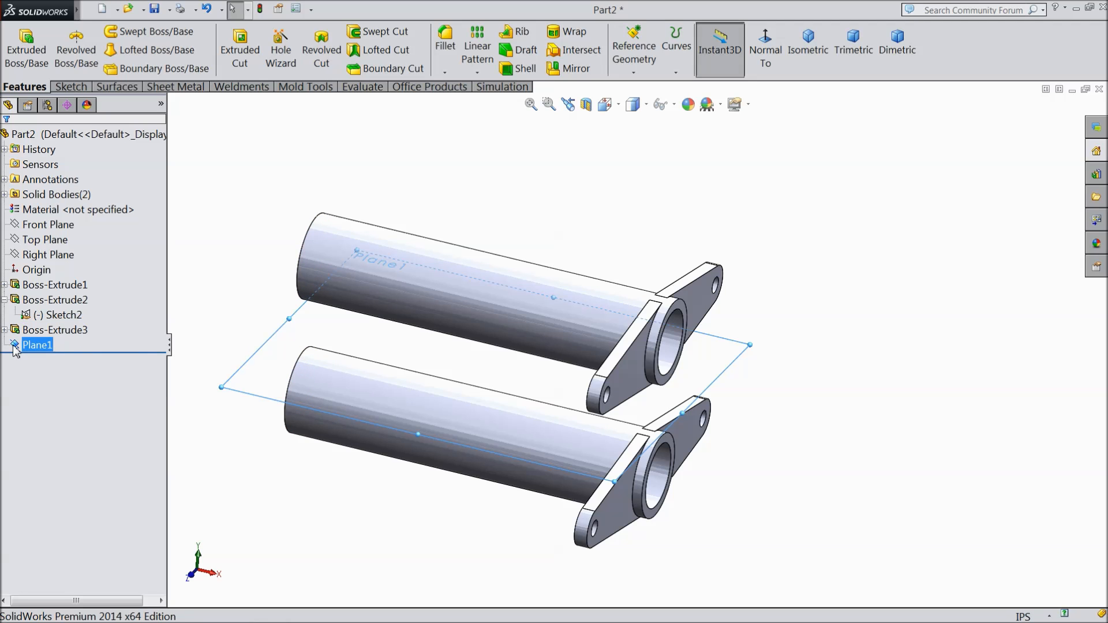
click(69, 88)
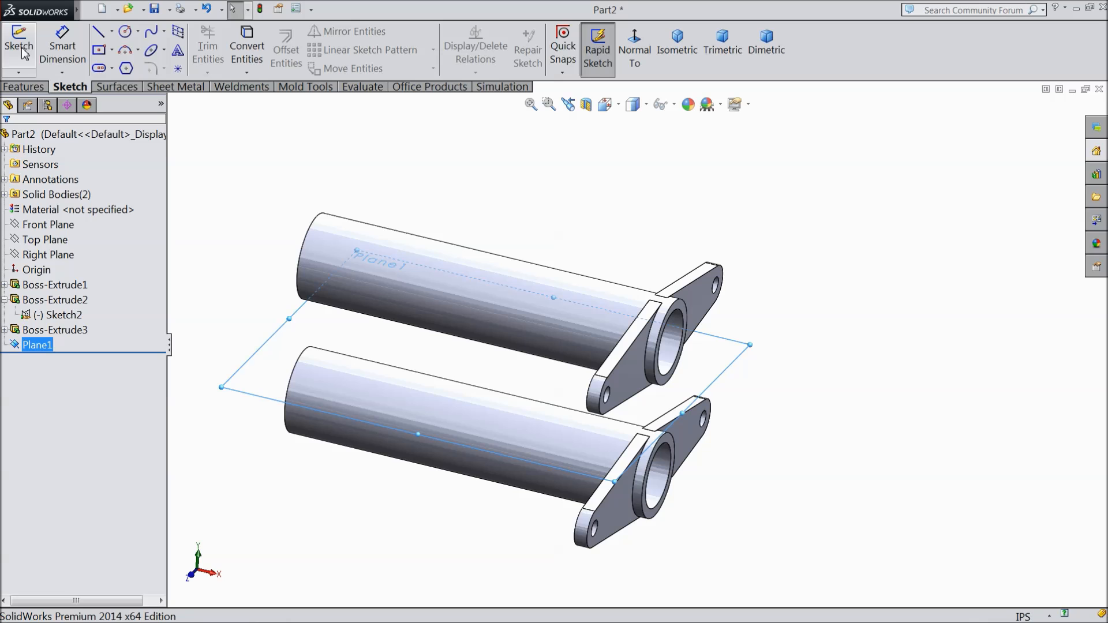
click(17, 47)
click(635, 52)
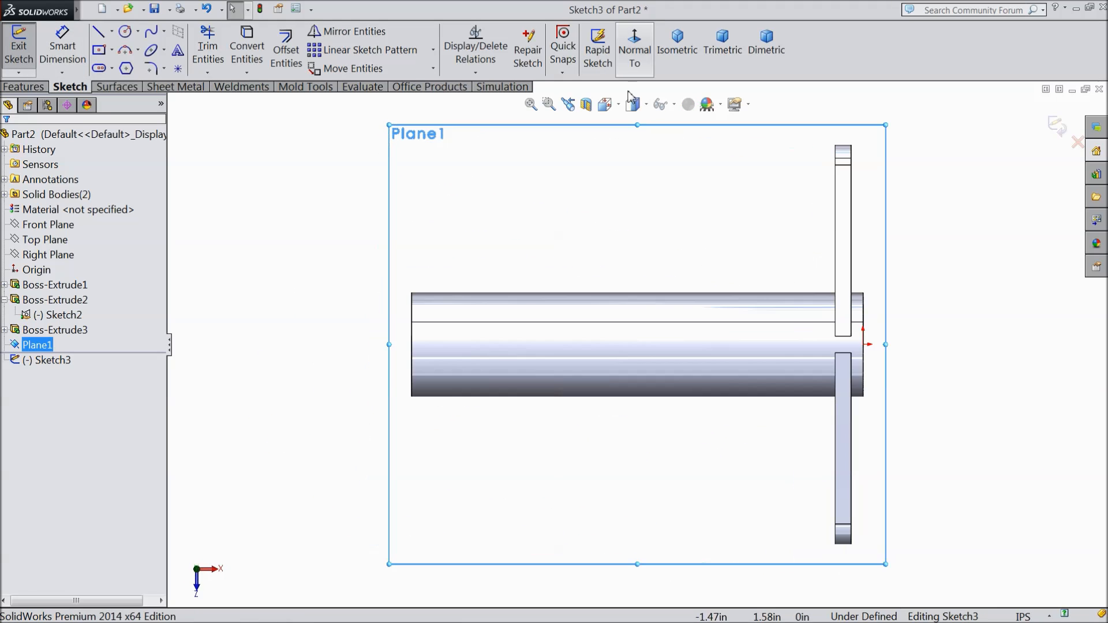
click(112, 50)
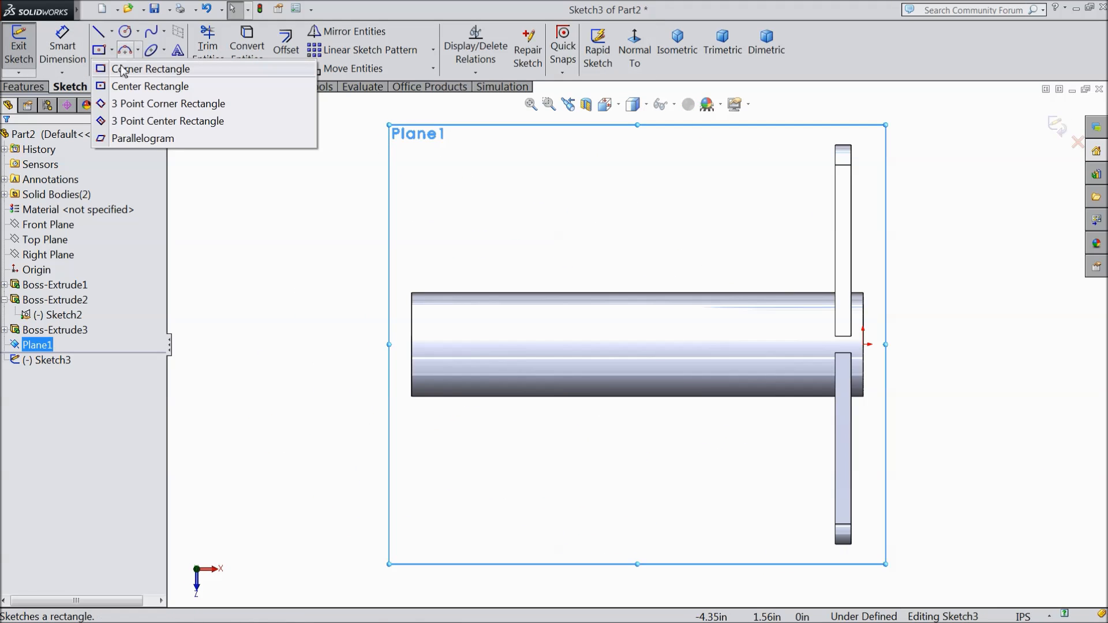
click(139, 67)
scroll(924, 398, down, 1)
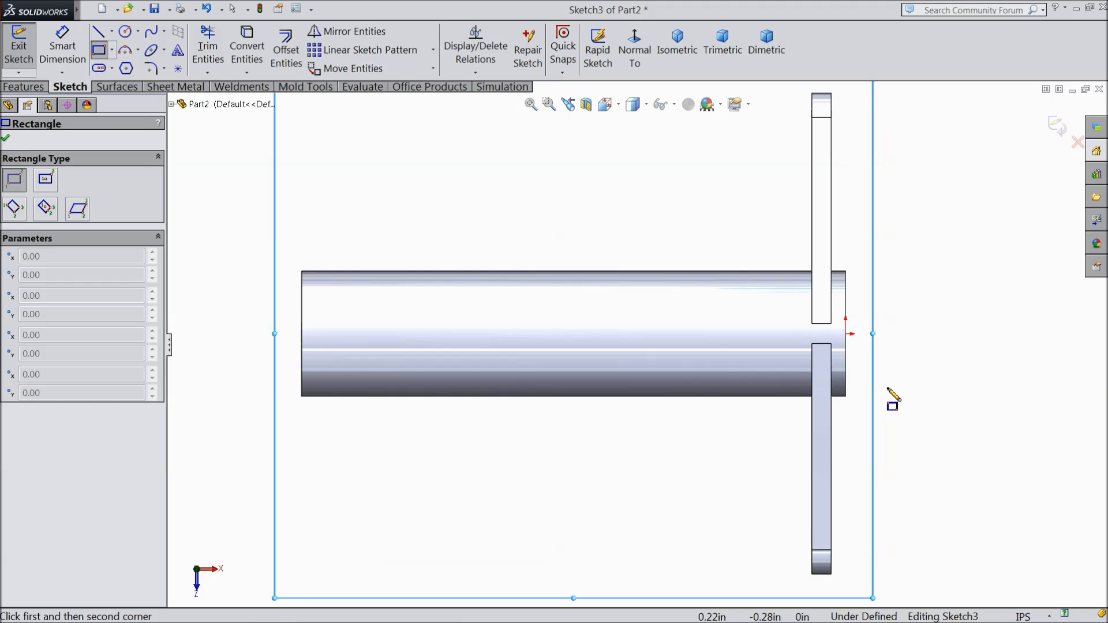
click(832, 358)
click(825, 349)
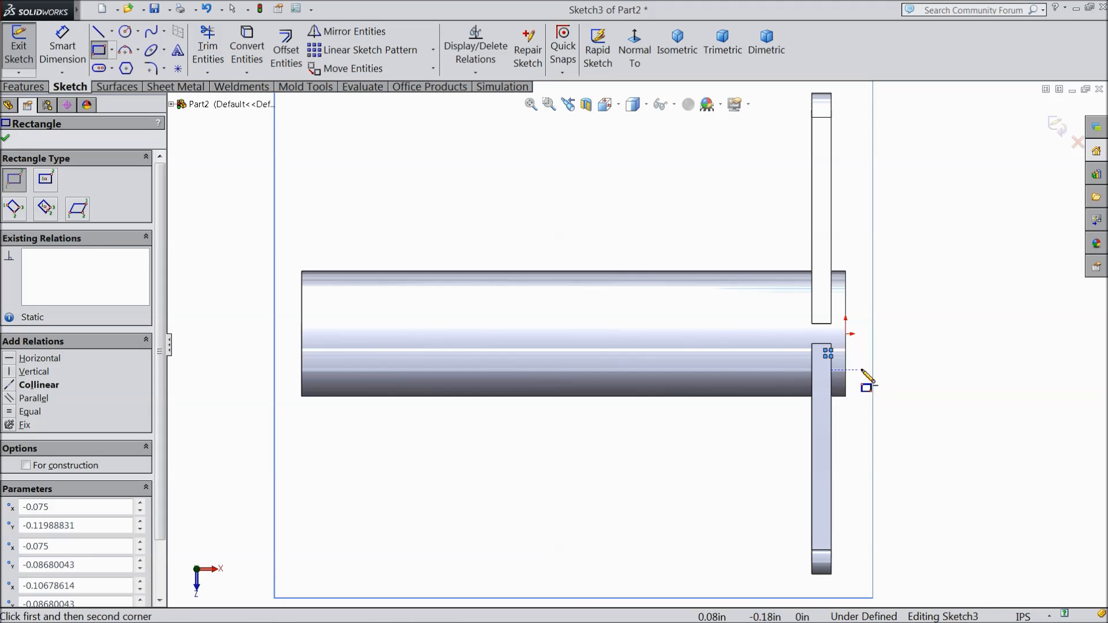
scroll(866, 379, down, 1)
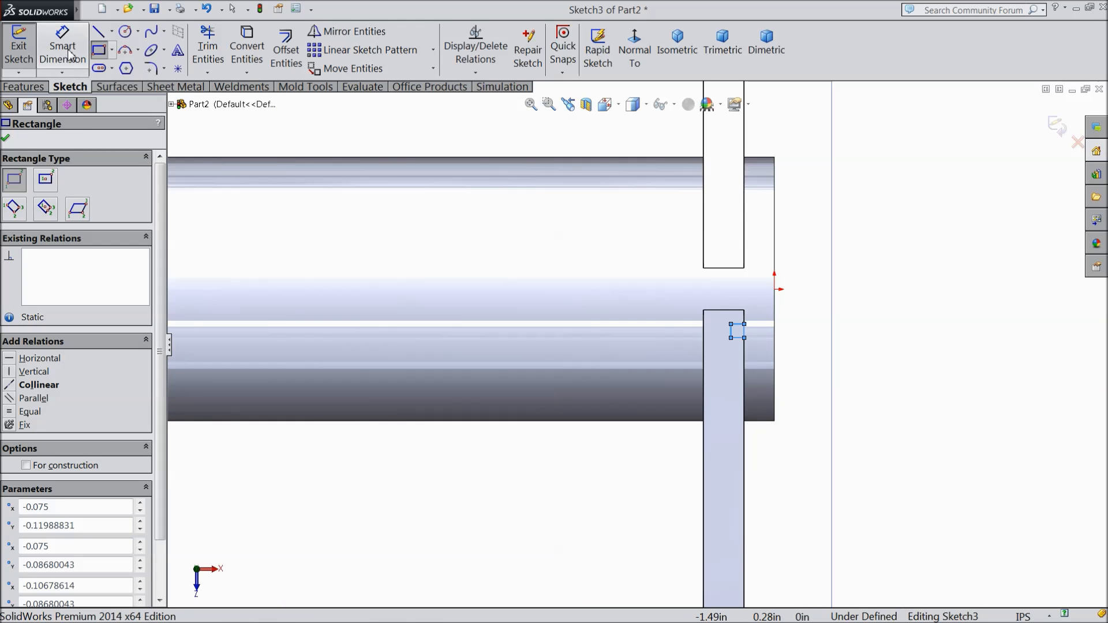
click(5, 137)
drag(731, 324, 316, 224)
Step: Draw a horizontal centerline about 0.57 in long from the origin into the rectangle
click(112, 35)
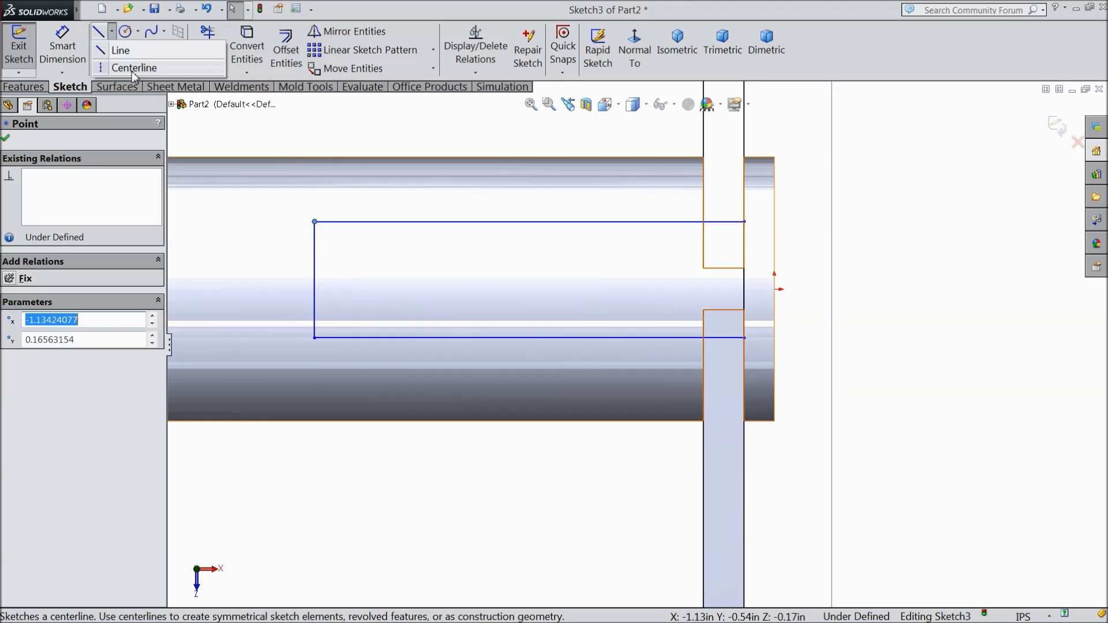
click(124, 64)
click(775, 289)
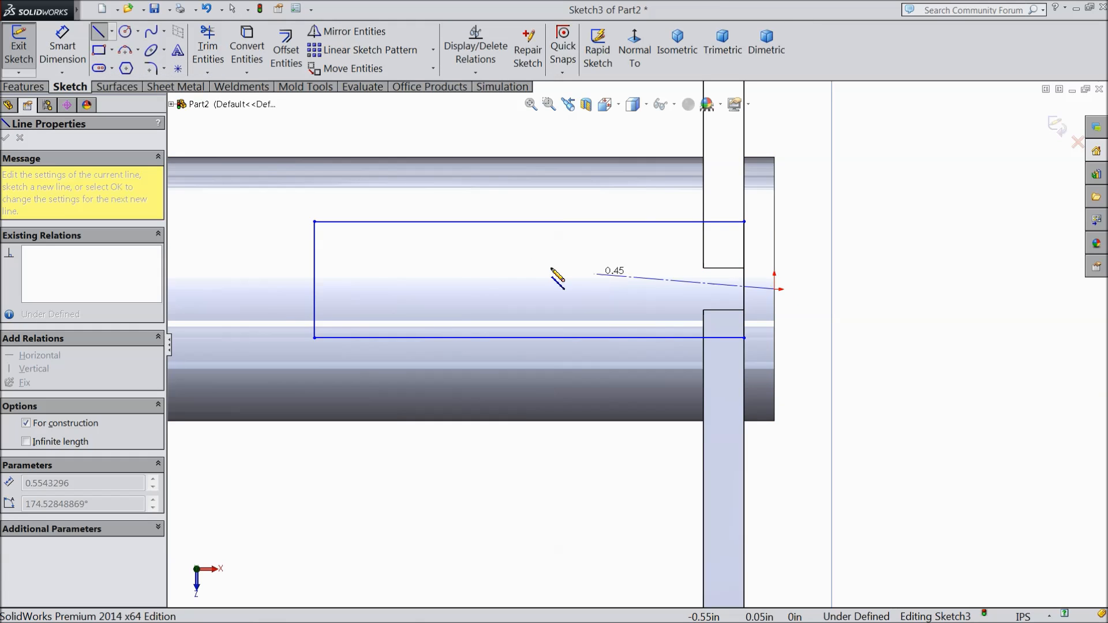
click(544, 288)
right_click(546, 292)
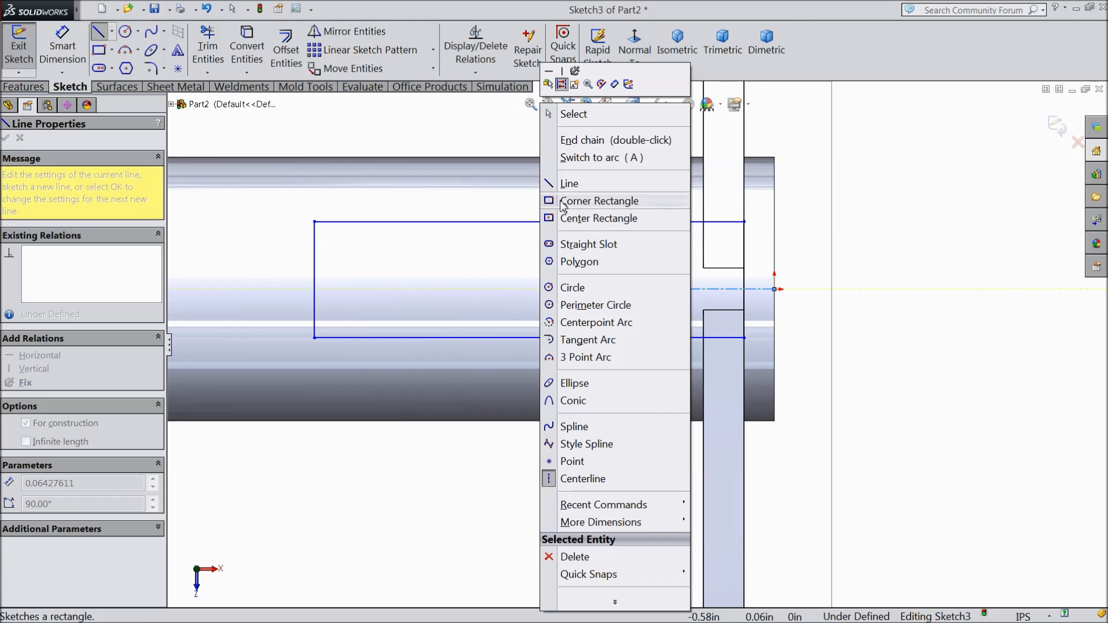
click(552, 116)
Step: Make the rectangle's two long edges symmetric about the horizontal centerline
click(624, 290)
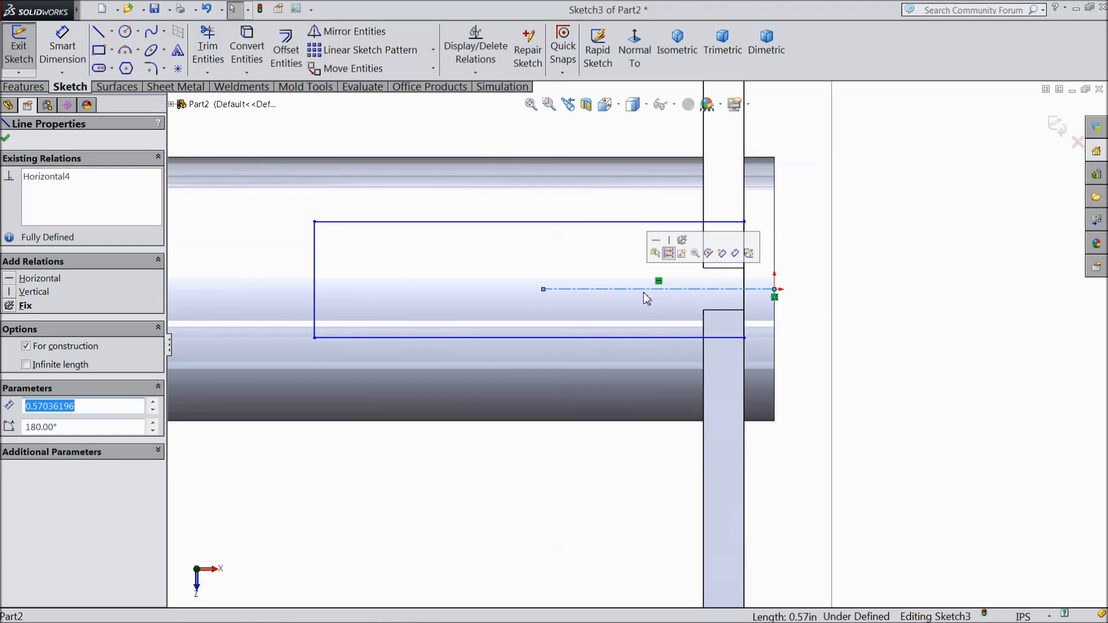
drag(624, 196, 553, 366)
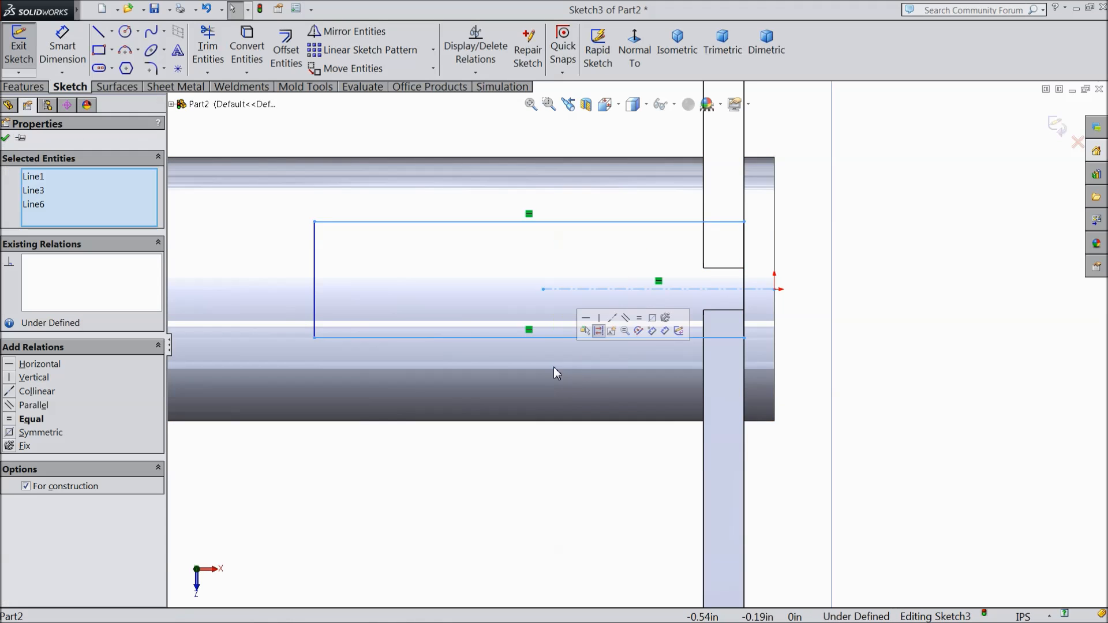
click(654, 321)
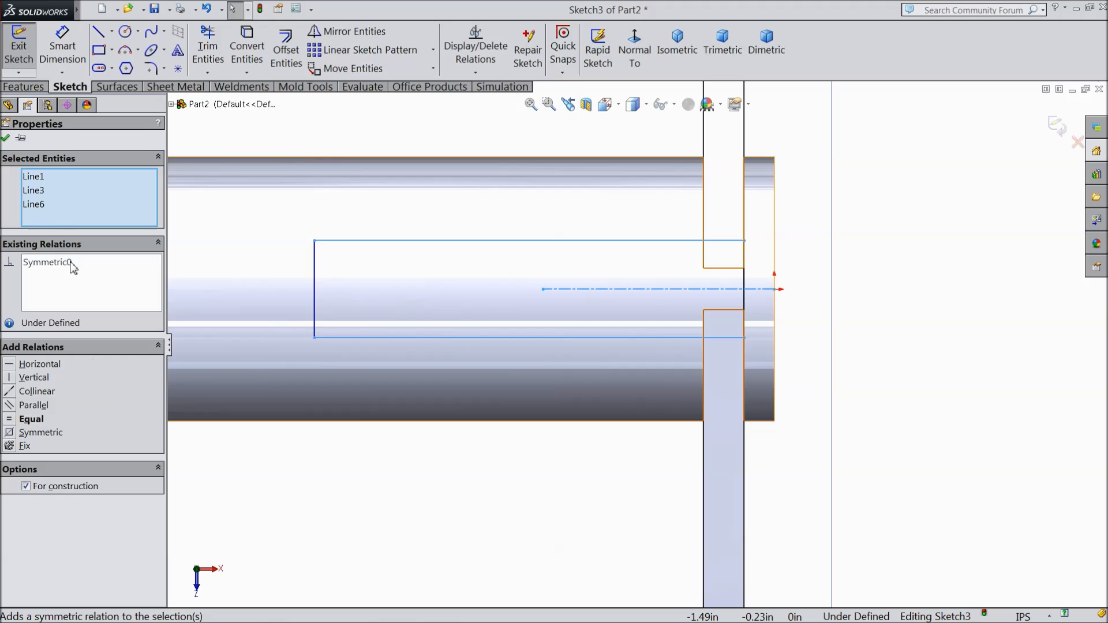
click(5, 139)
Step: Dimension the rectangle's short edge and set it to 0.1 in
scroll(517, 326, up, 2)
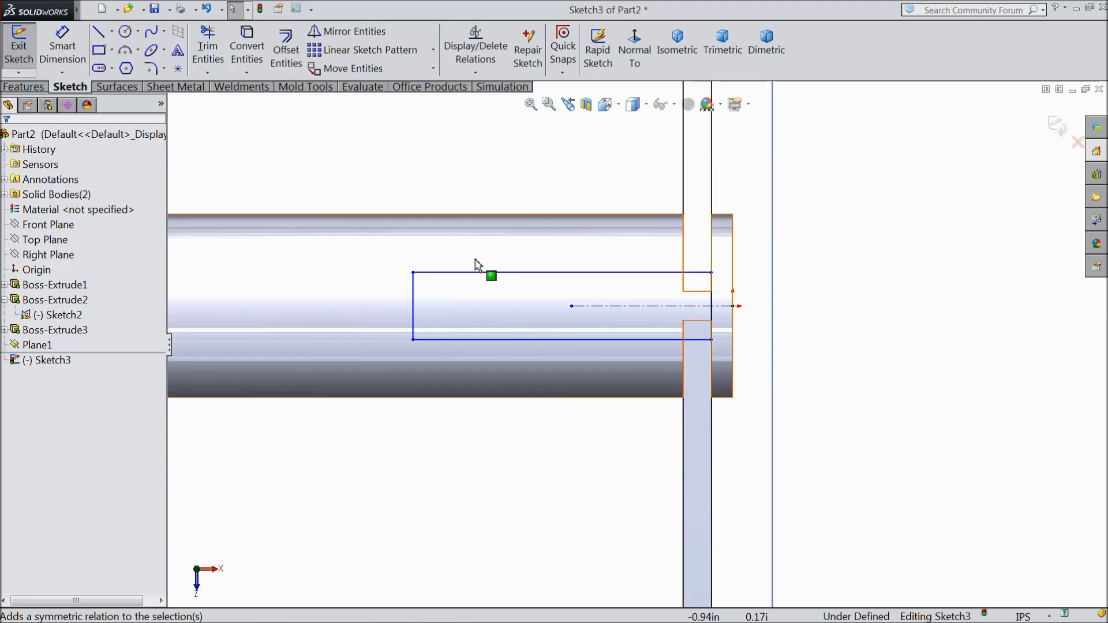
click(65, 50)
scroll(412, 314, down, 2)
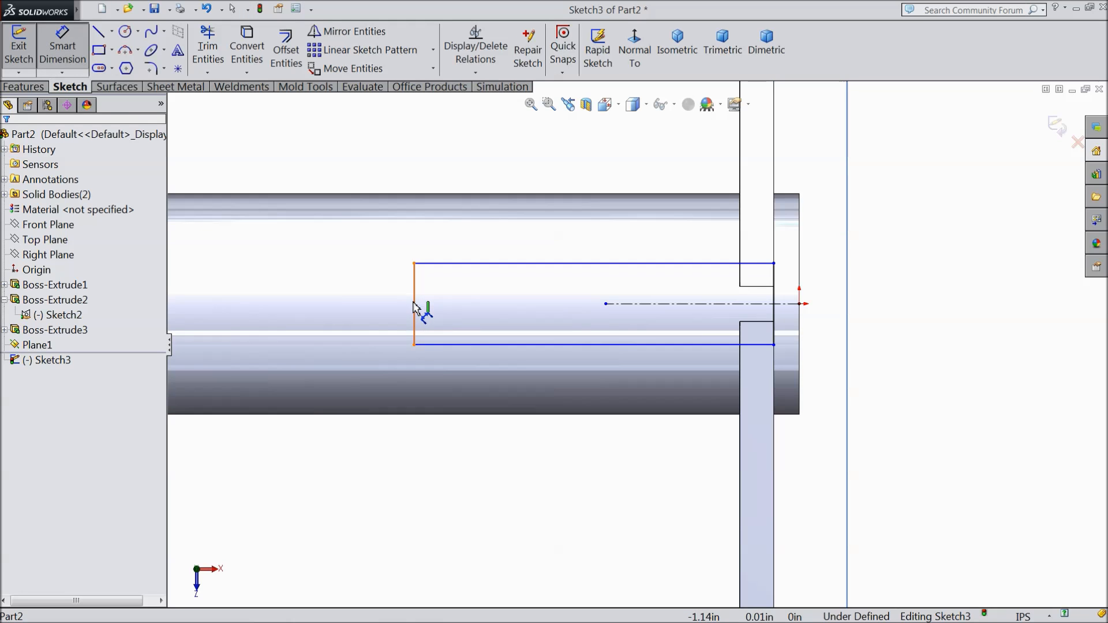
click(414, 315)
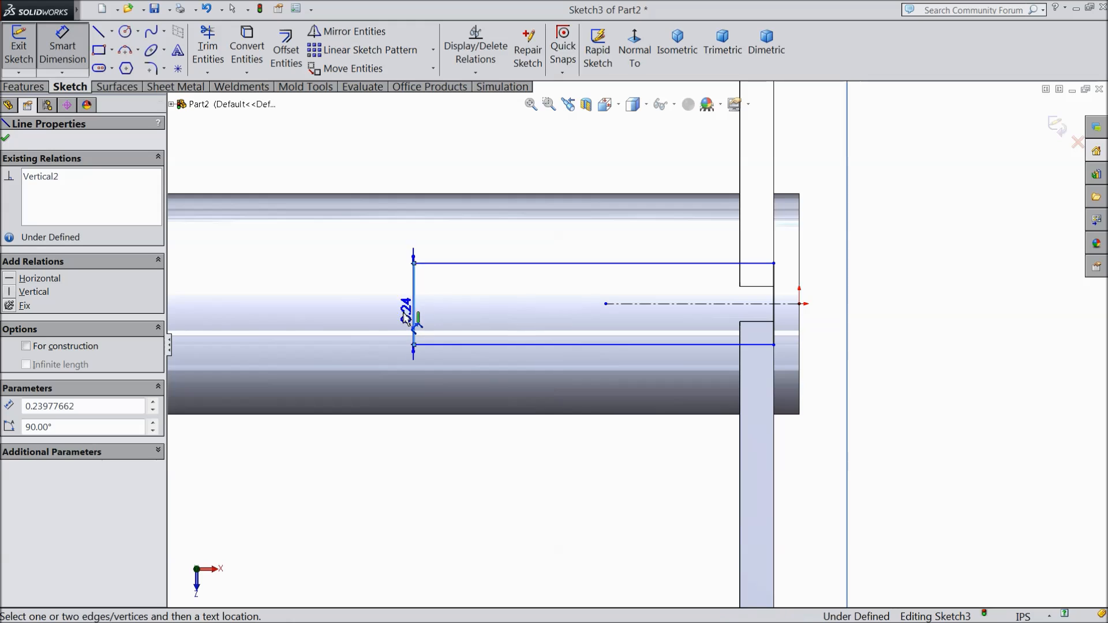
click(386, 314)
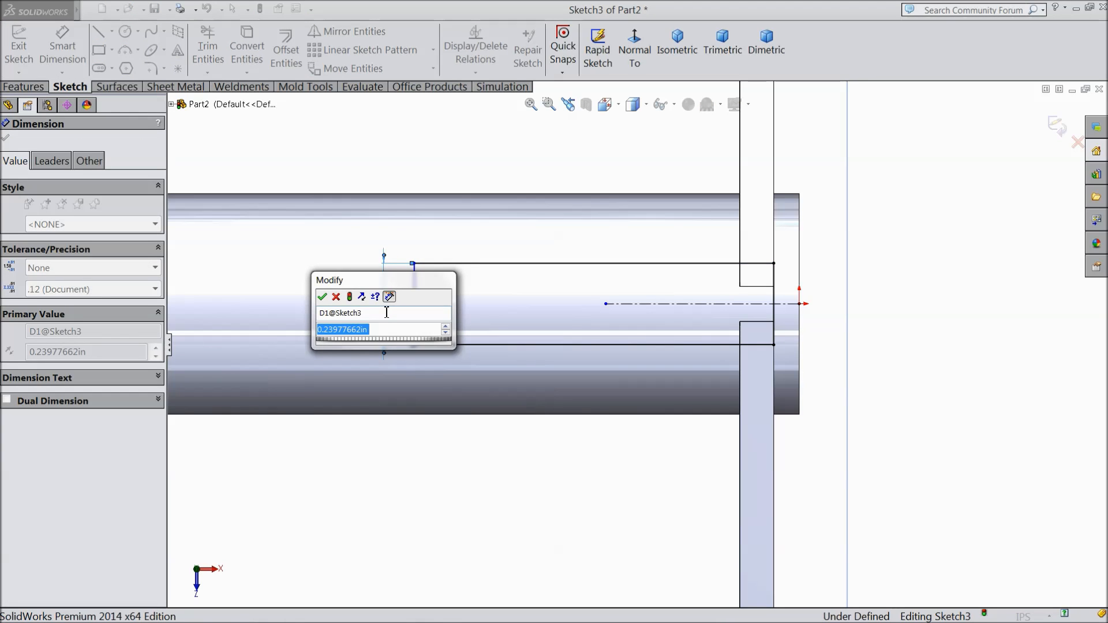
text(0.1)
click(322, 297)
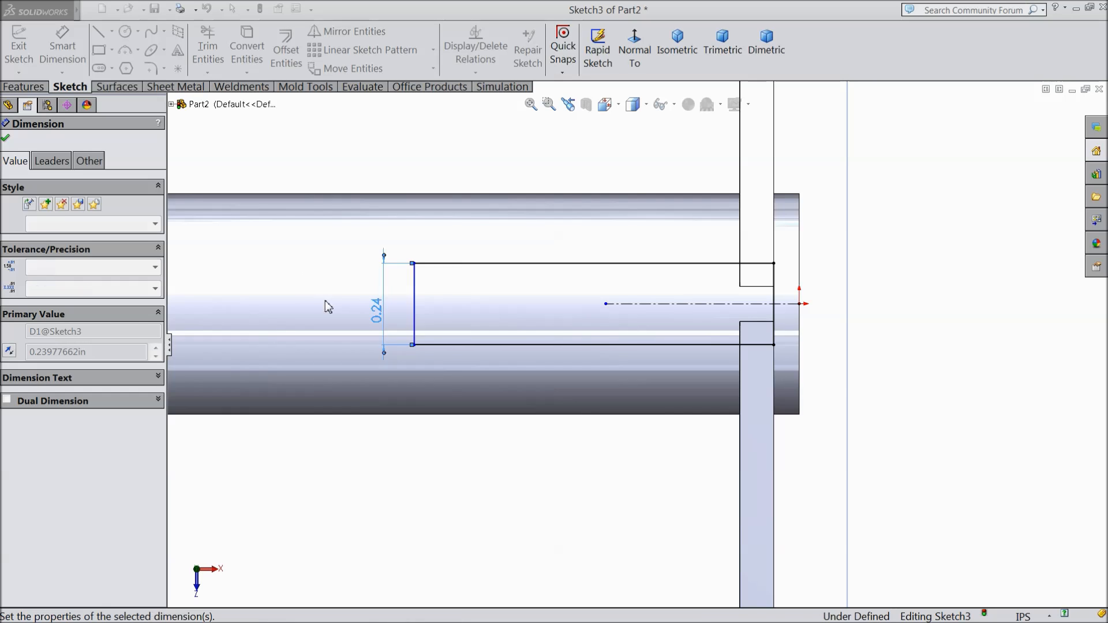
Step: Dimension the rectangle's long edge and set its length to 2.07 in
scroll(609, 318, down, 2)
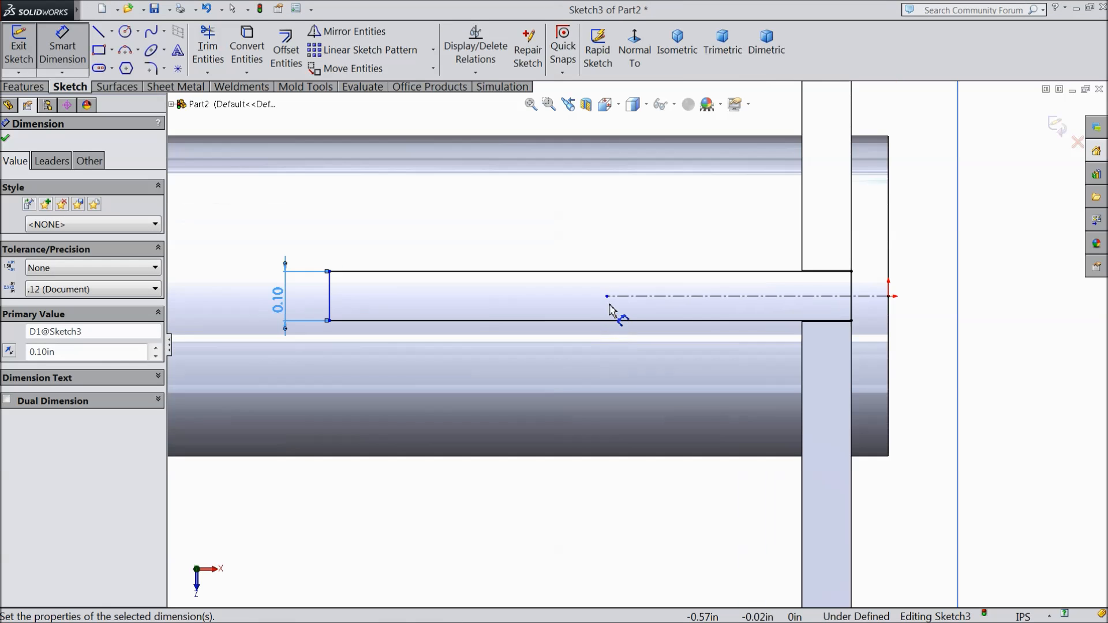
click(598, 272)
click(585, 233)
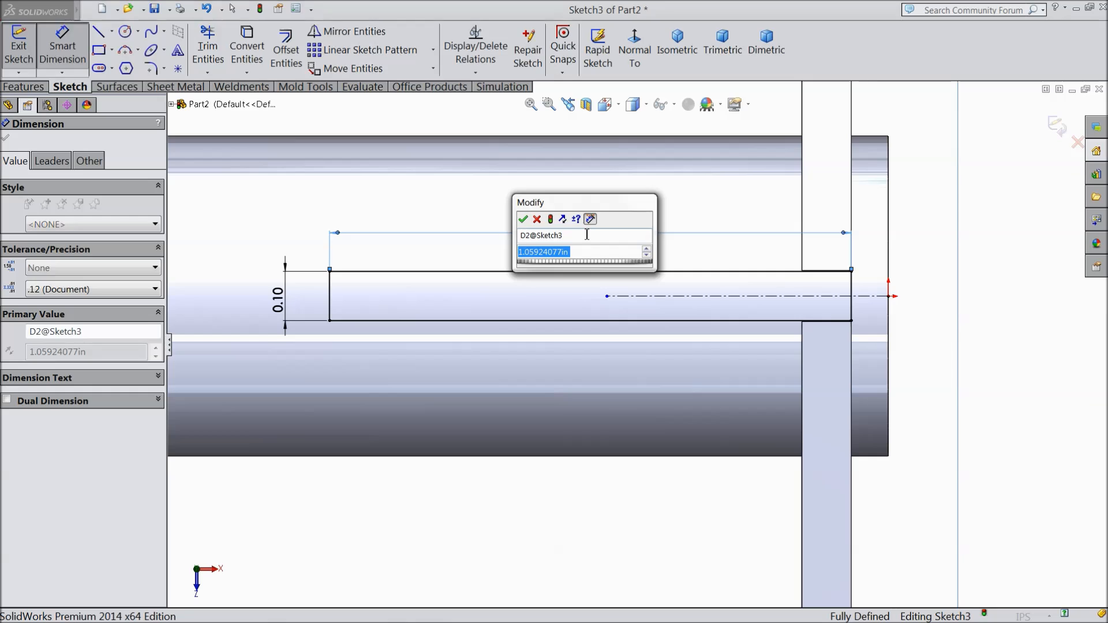
text(2.07)
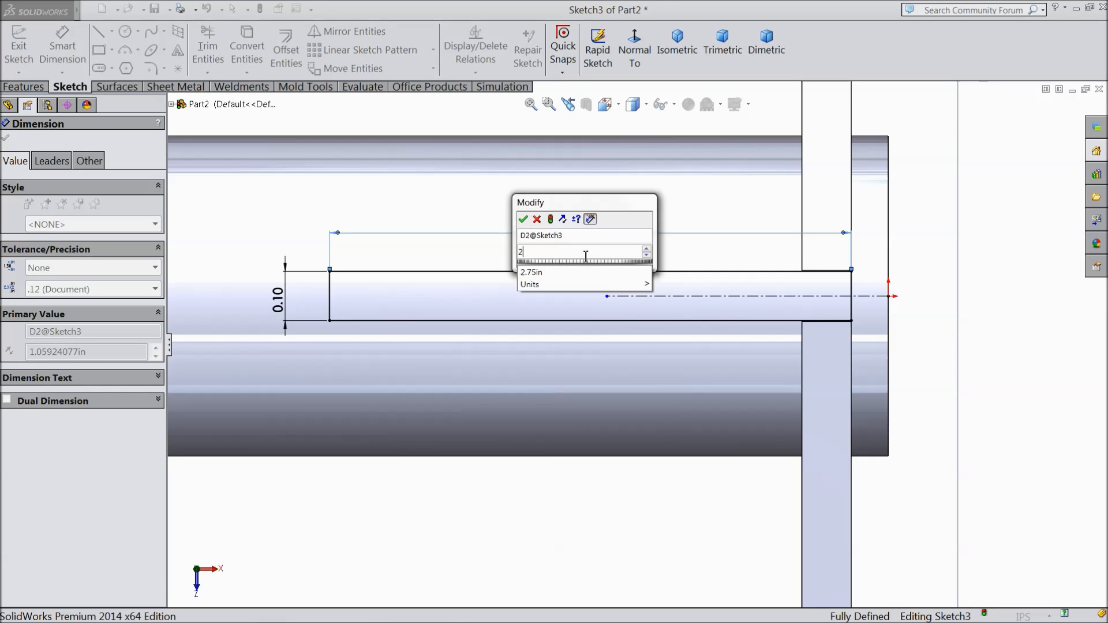
click(523, 219)
scroll(479, 283, up, 5)
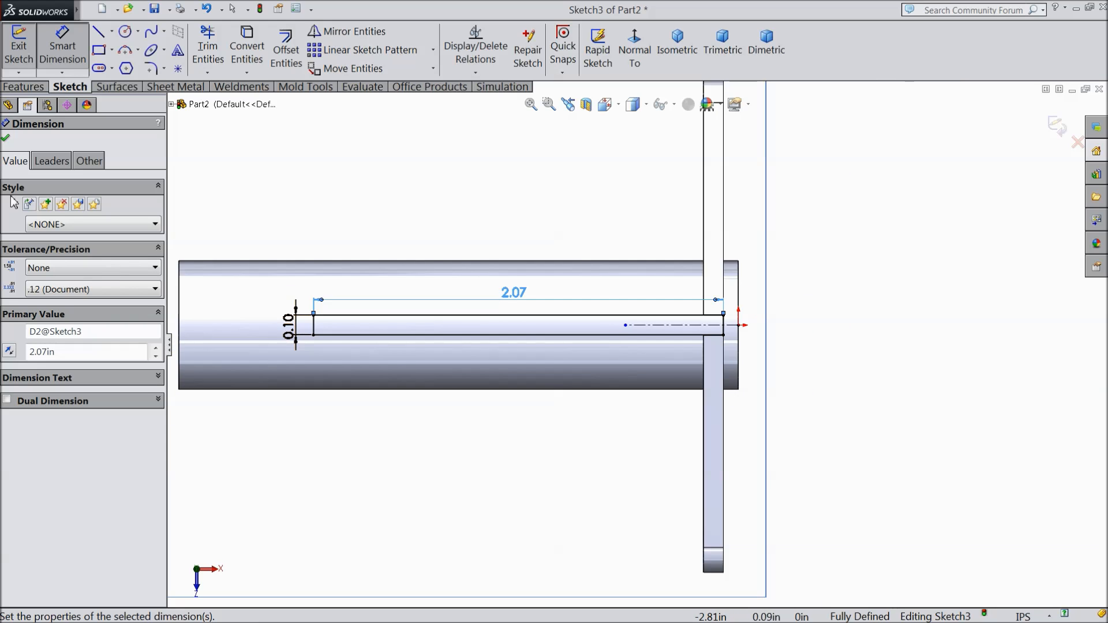
click(7, 141)
Step: Start a boss extrusion of the rectangle and set Direction 1 to Up To Surface, ending on the upper tube's outer face
scroll(409, 277, up, 3)
middle_drag(408, 277, 438, 173)
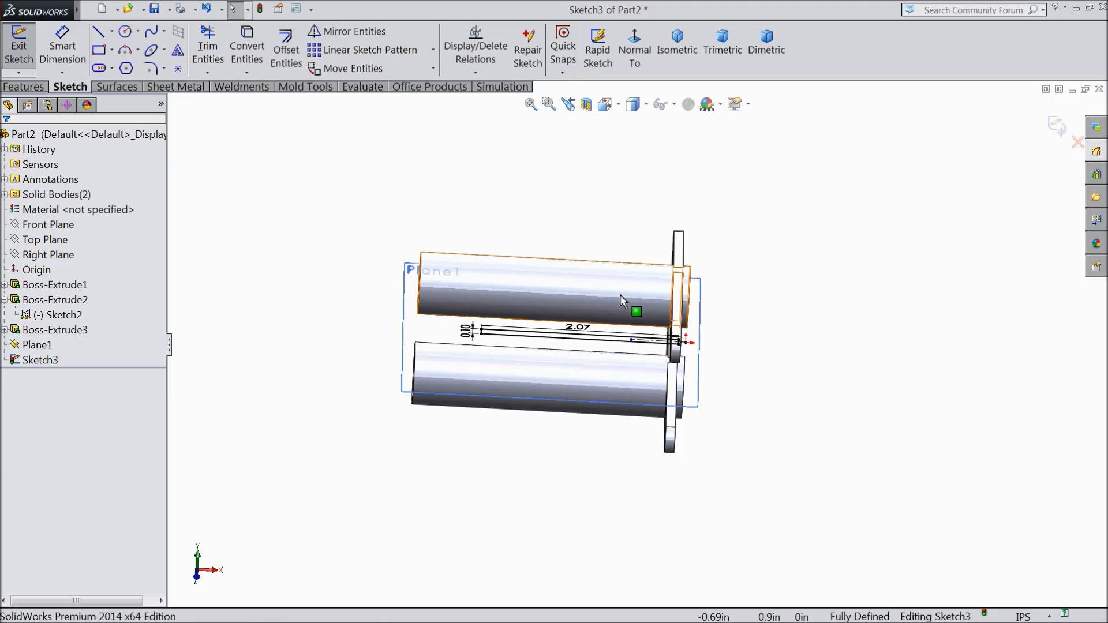
scroll(606, 326, down, 3)
click(37, 90)
click(26, 49)
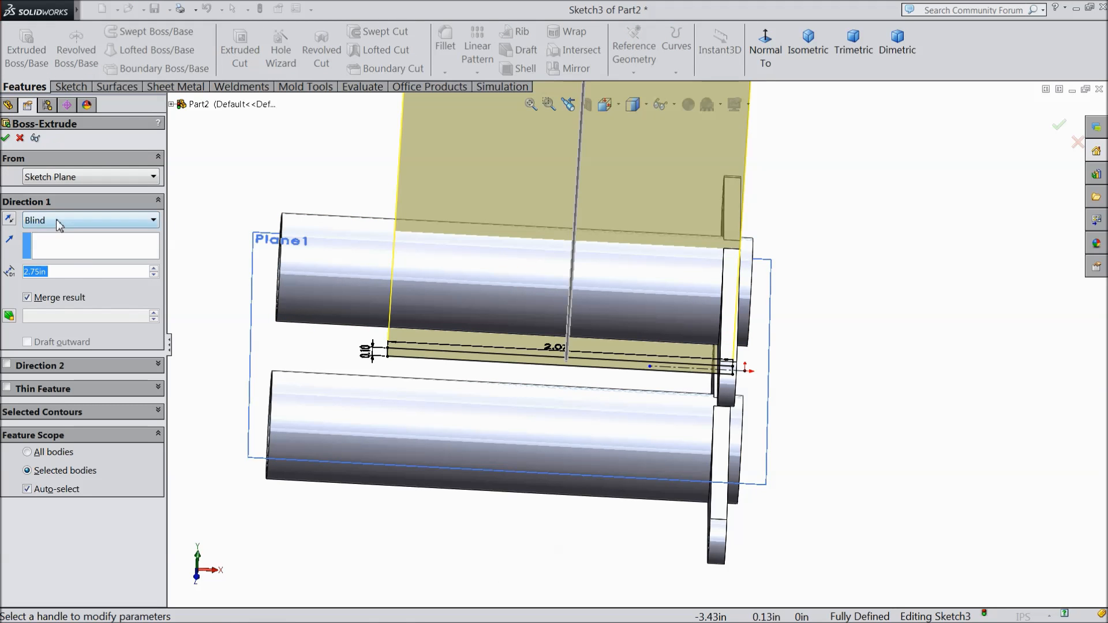
click(60, 222)
click(70, 282)
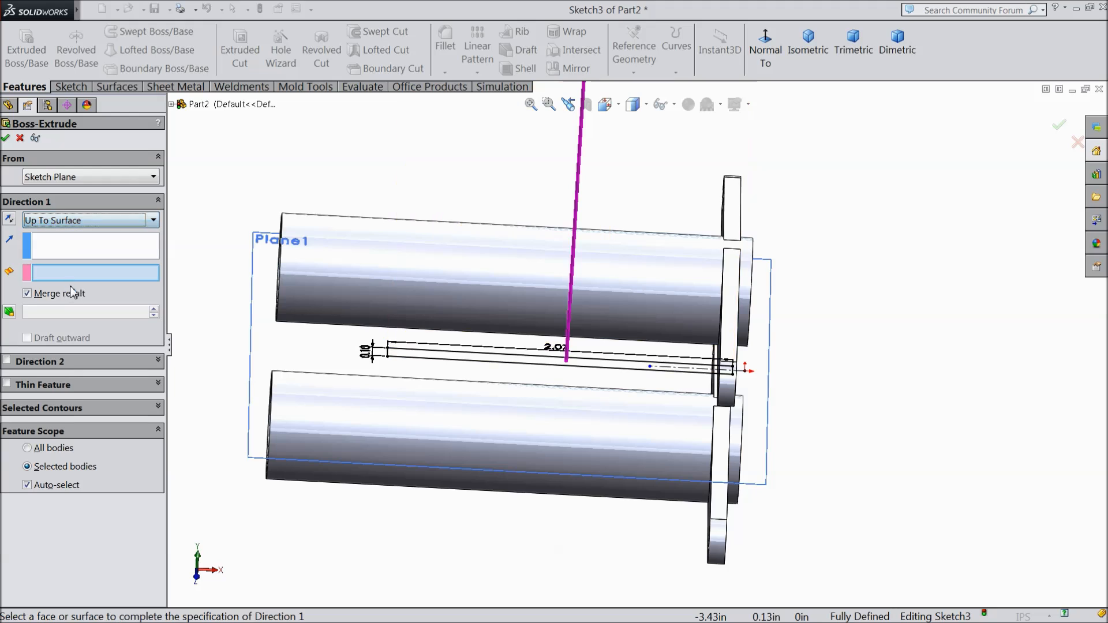
click(444, 291)
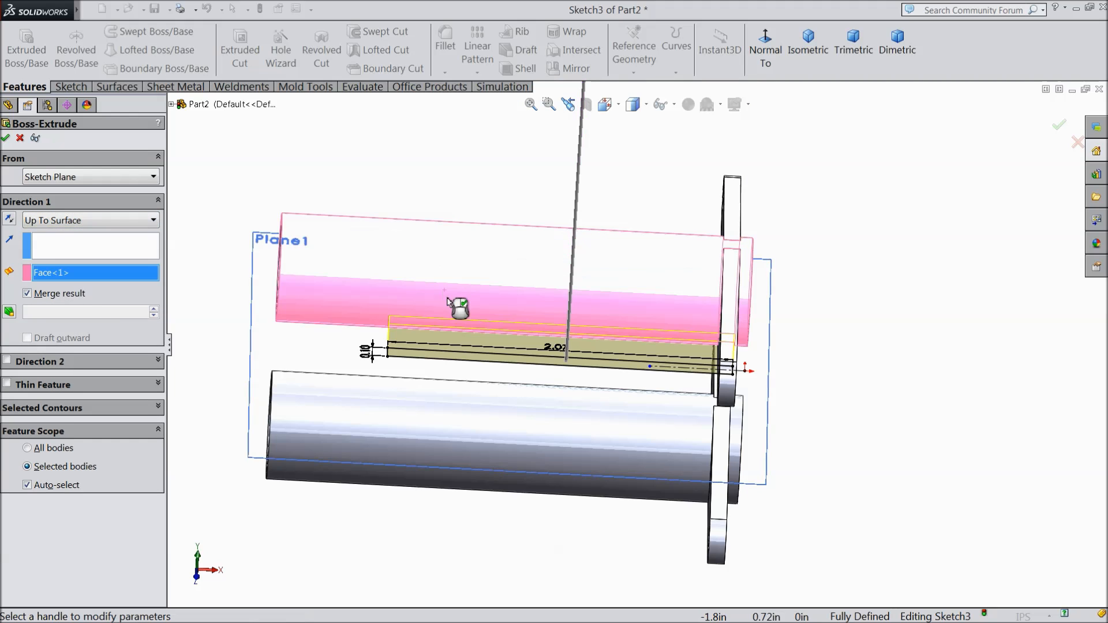
Step: Enable Direction 2 with Up To Surface ending on the lower tube's outer face, and complete the connecting plate extrusion
click(7, 361)
click(86, 380)
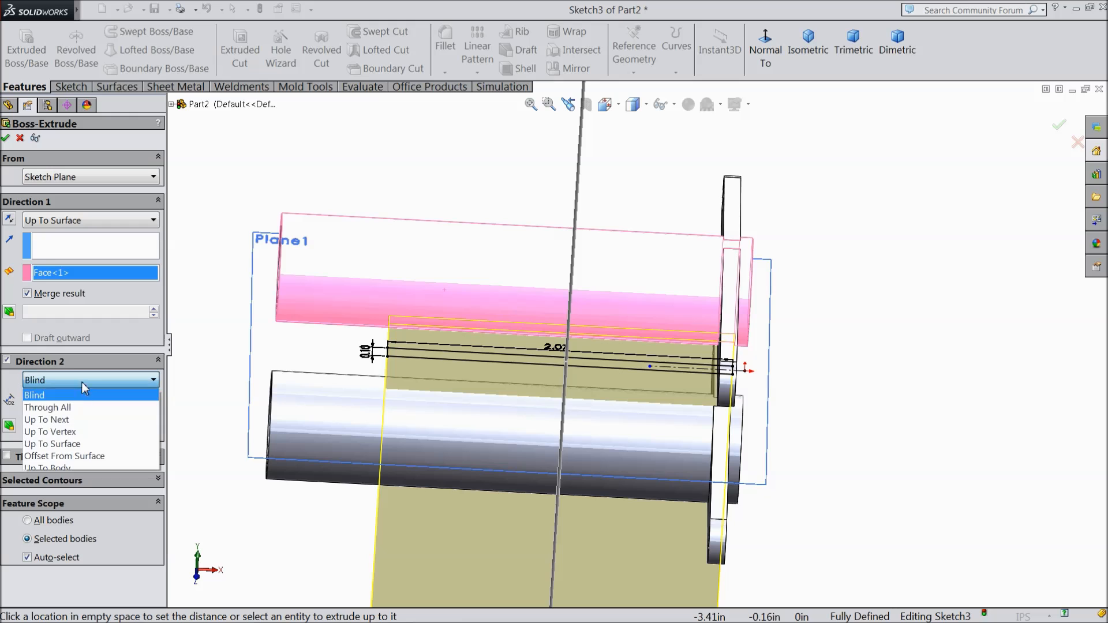
click(64, 448)
click(427, 456)
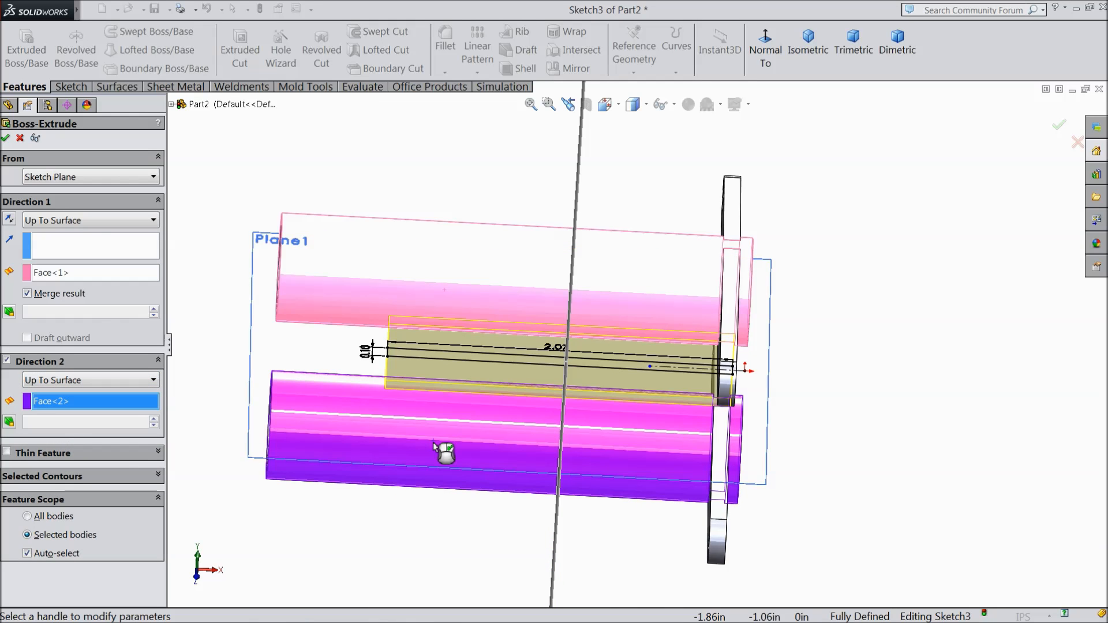
middle_drag(449, 466, 410, 391)
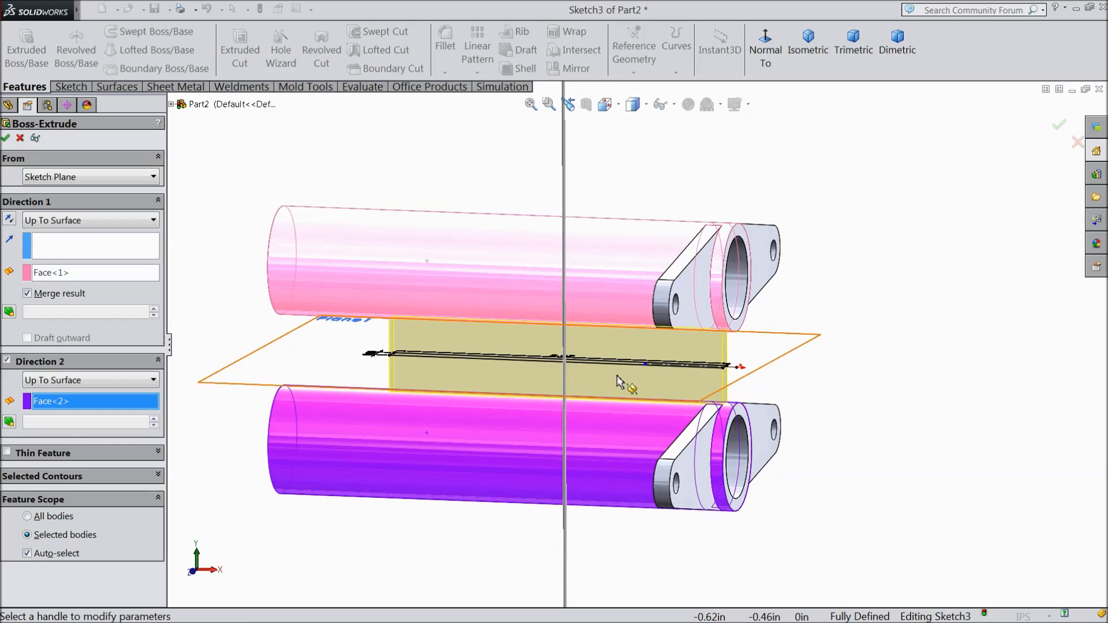
scroll(200, 298, down, 3)
key(Return)
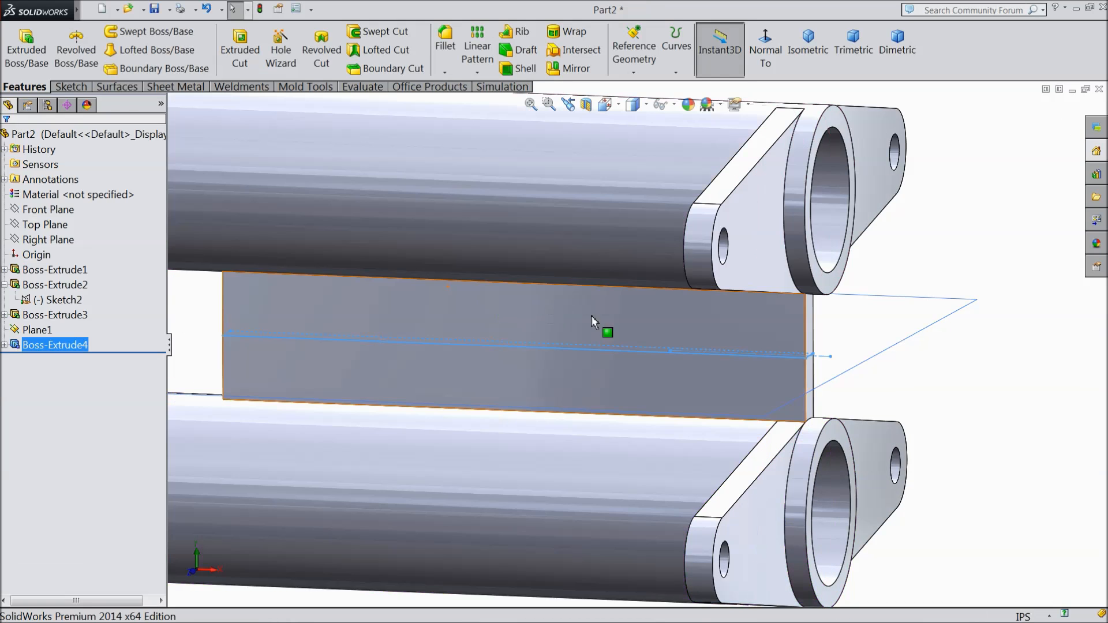
scroll(591, 315, up, 5)
click(846, 304)
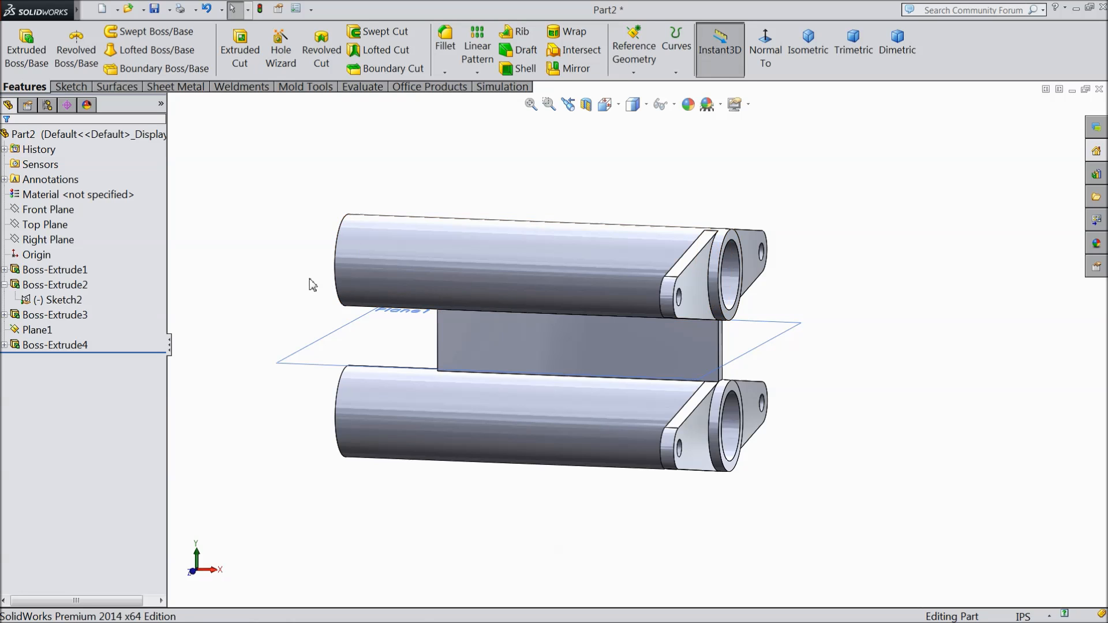
Step: Start a sketch on the Front Plane viewed straight on, and hide the offset plane between the tubes
click(48, 209)
middle_drag(242, 275, 235, 273)
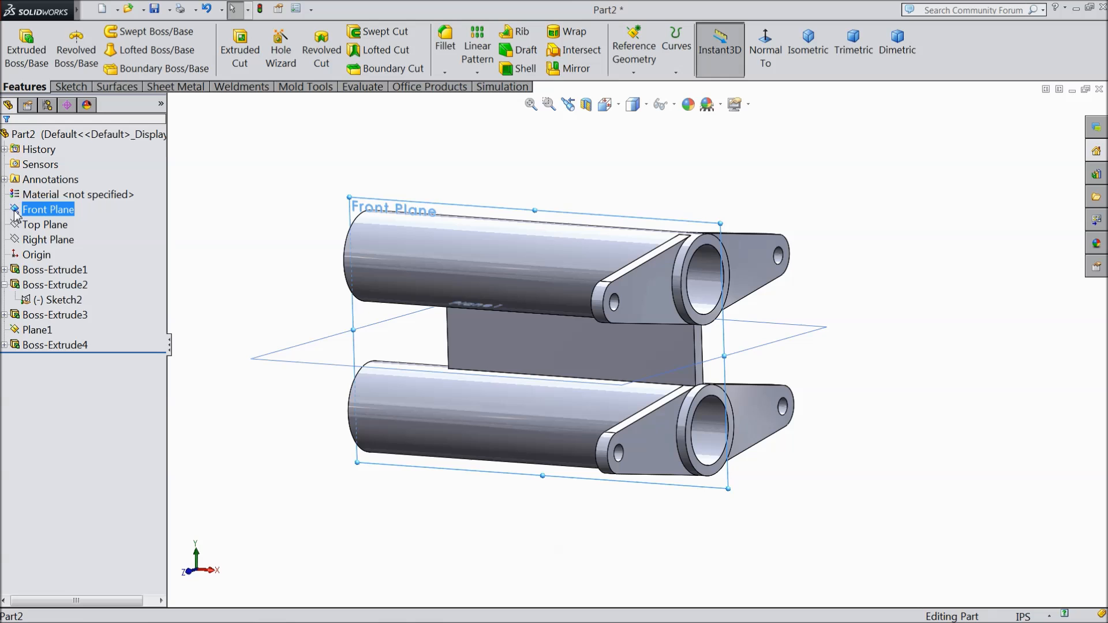
click(34, 191)
click(760, 65)
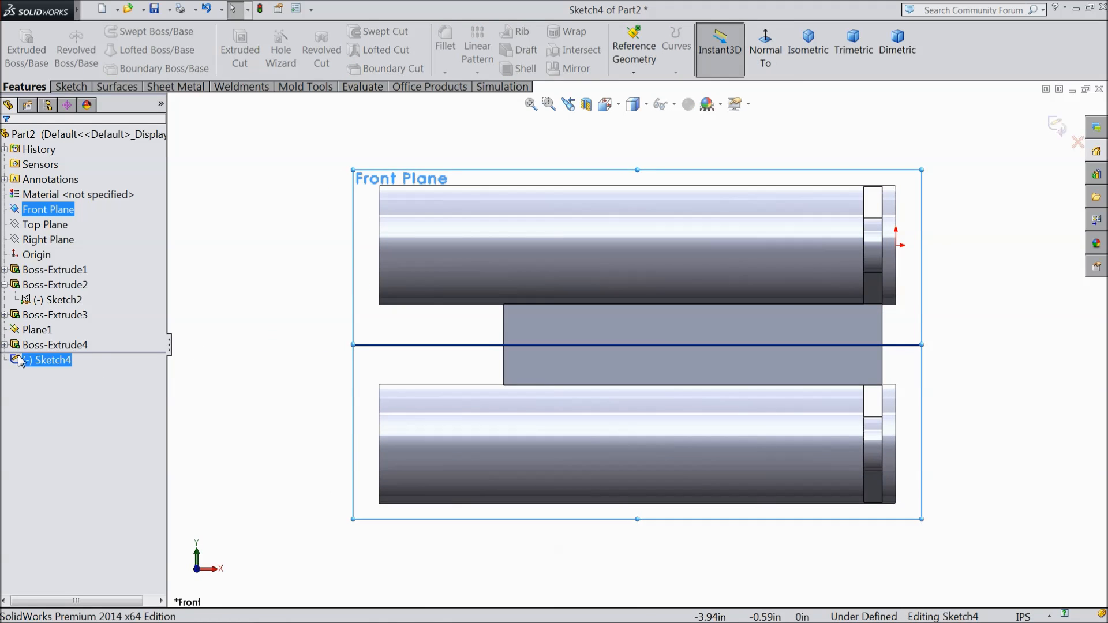
click(16, 332)
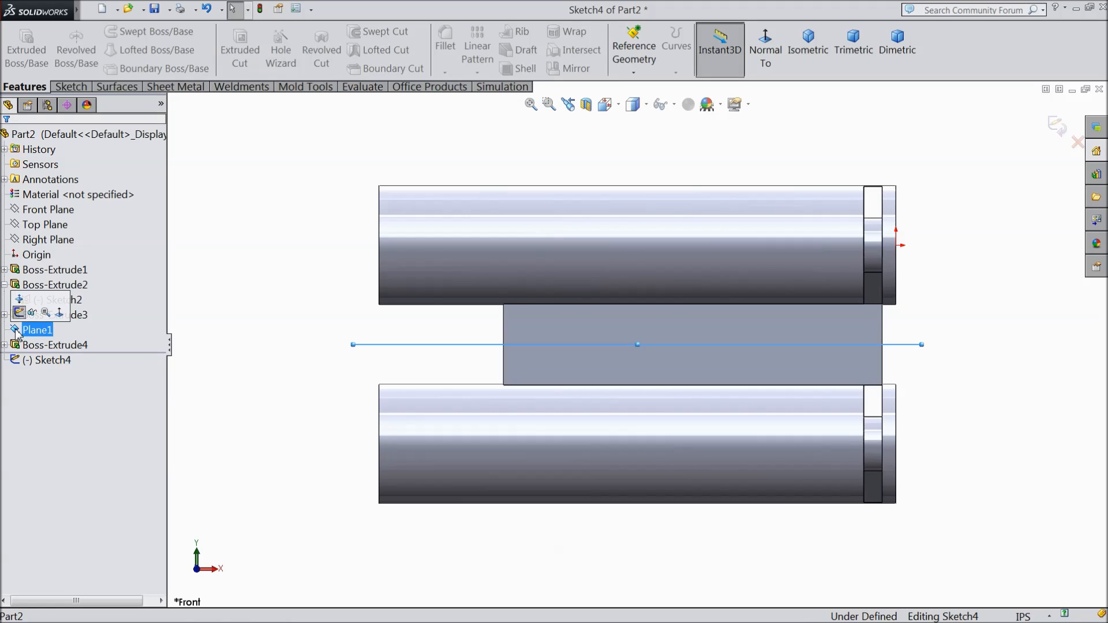
click(32, 314)
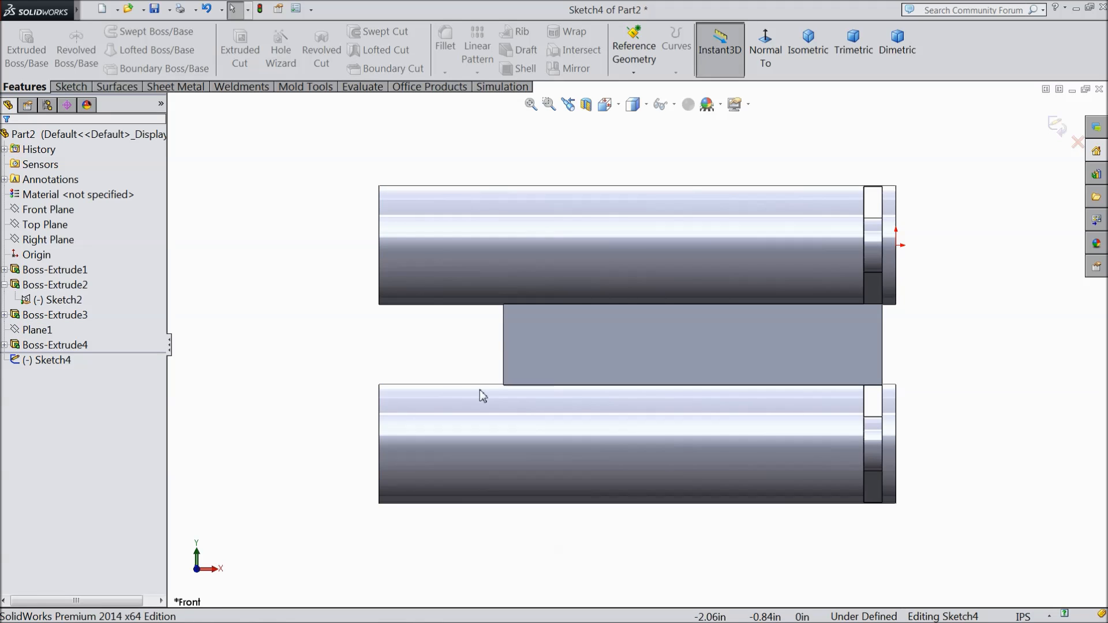
click(68, 88)
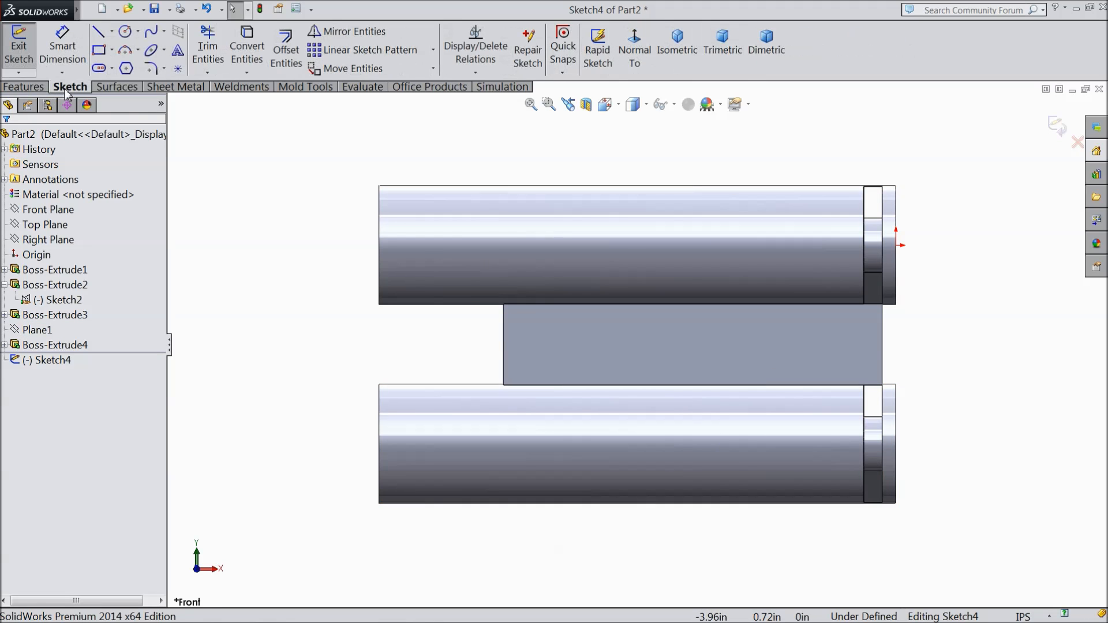
click(112, 31)
click(120, 70)
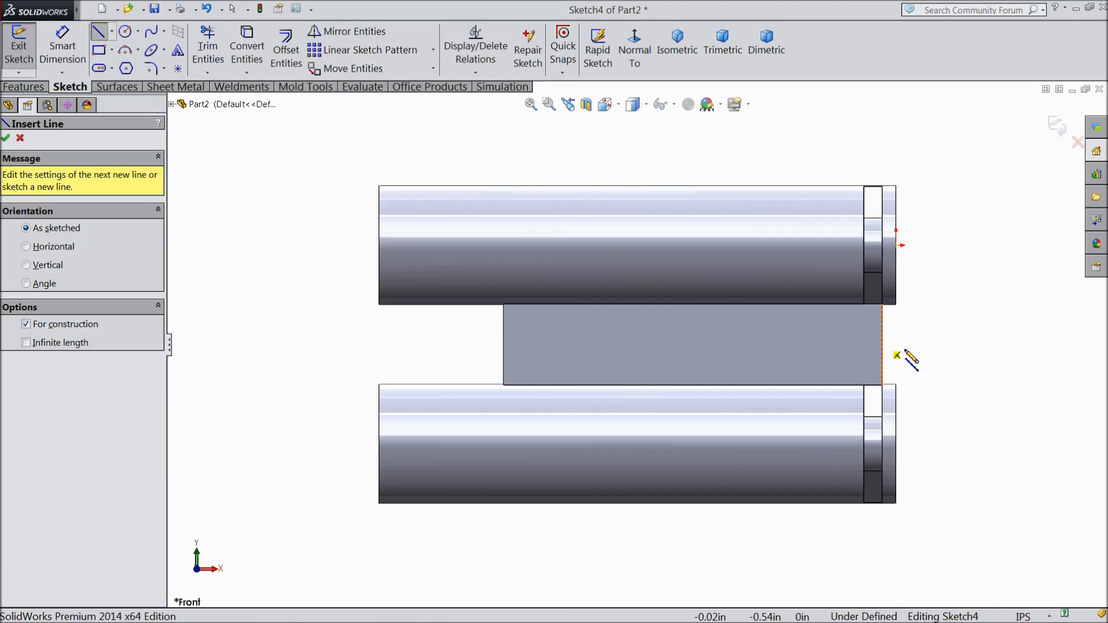
scroll(928, 382, down, 3)
scroll(826, 389, down, 2)
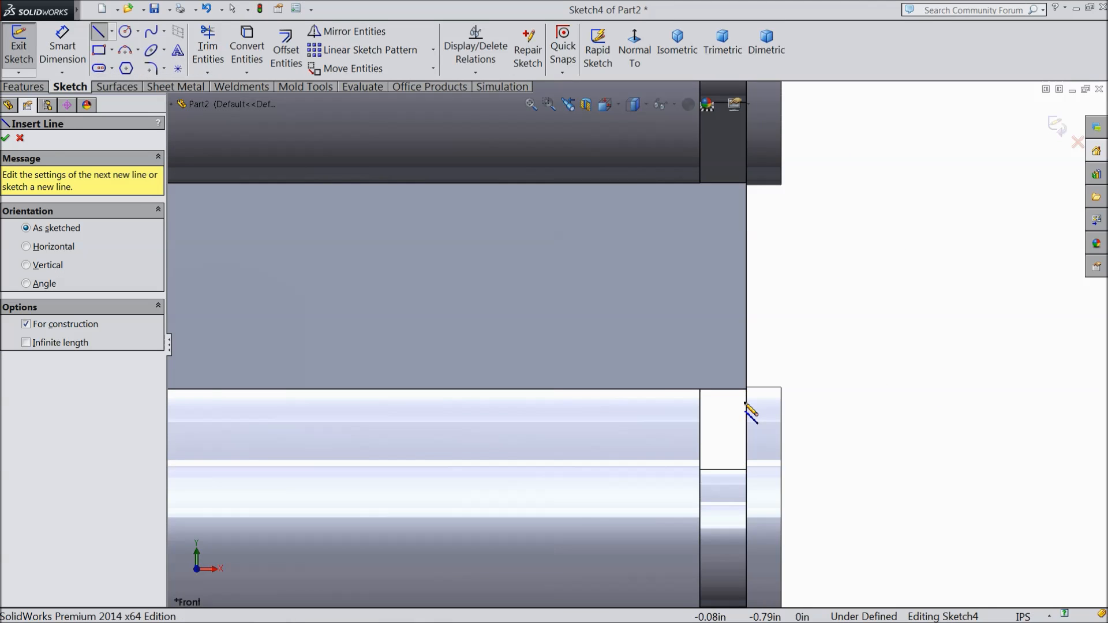
scroll(750, 407, down, 2)
scroll(765, 396, down, 2)
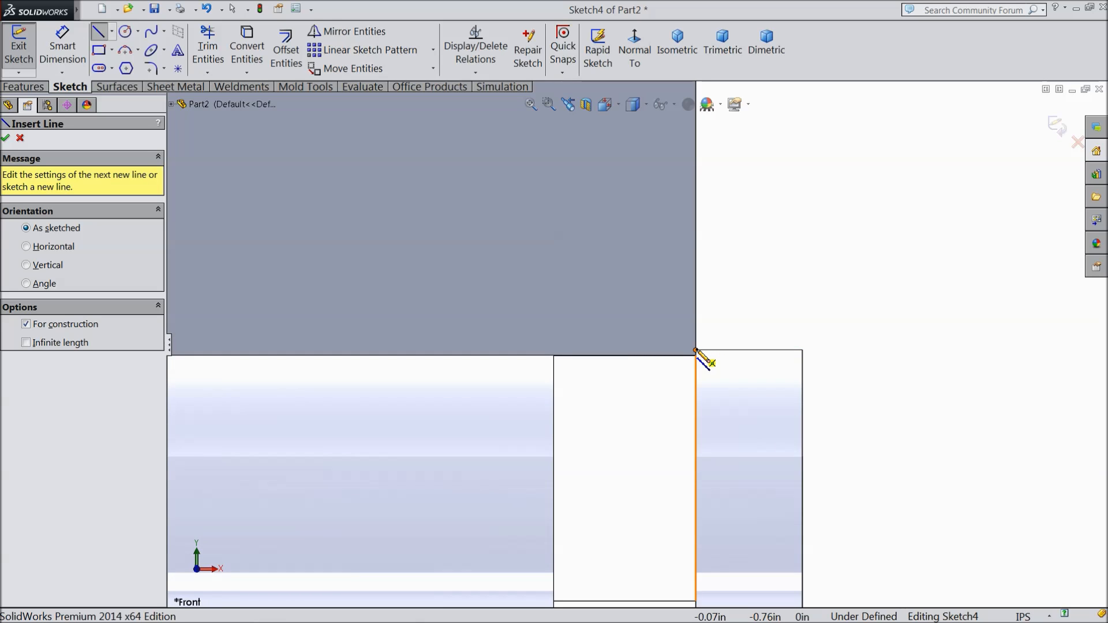
click(696, 351)
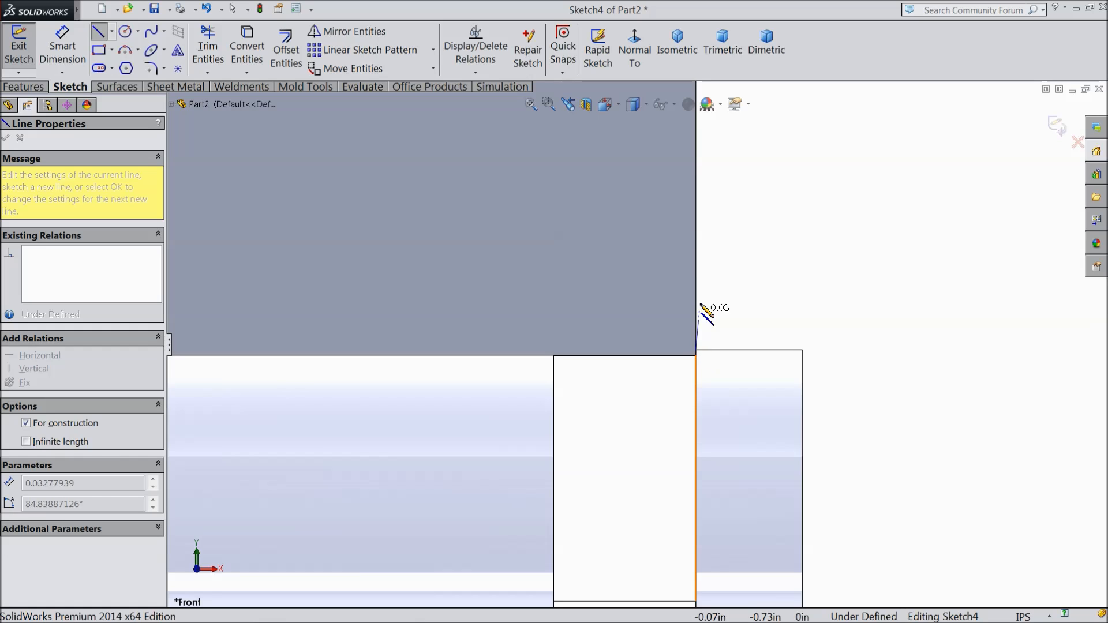
scroll(710, 297, up, 3)
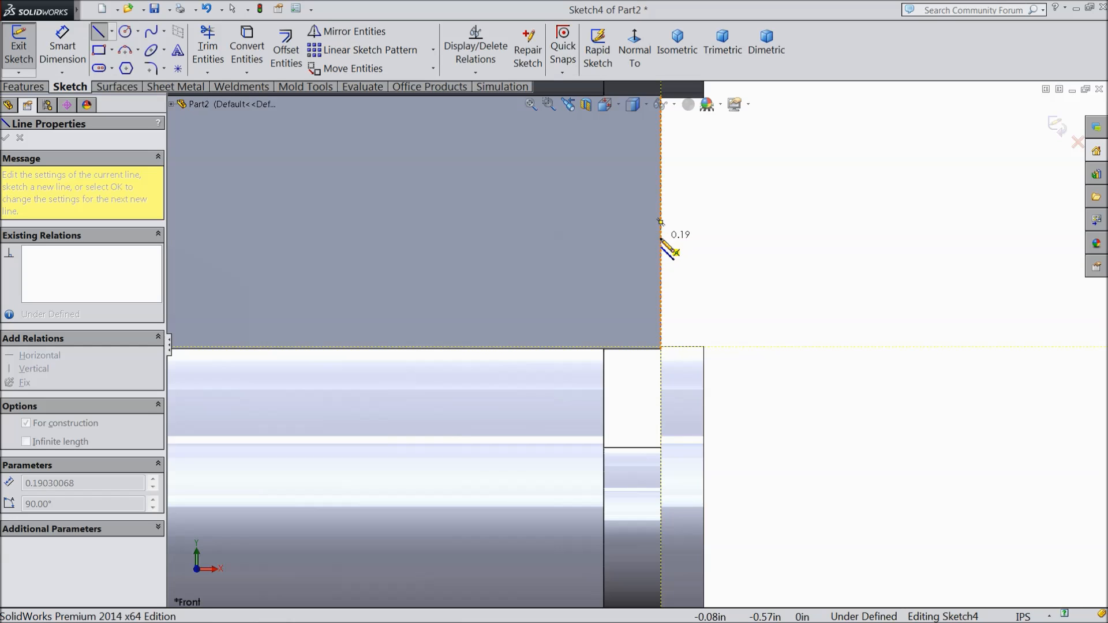
key(Escape)
Step: Draw a vertical centerline about 0.14 in long from the connecting plate's lower front corner upward along its front edge
scroll(638, 341, down, 5)
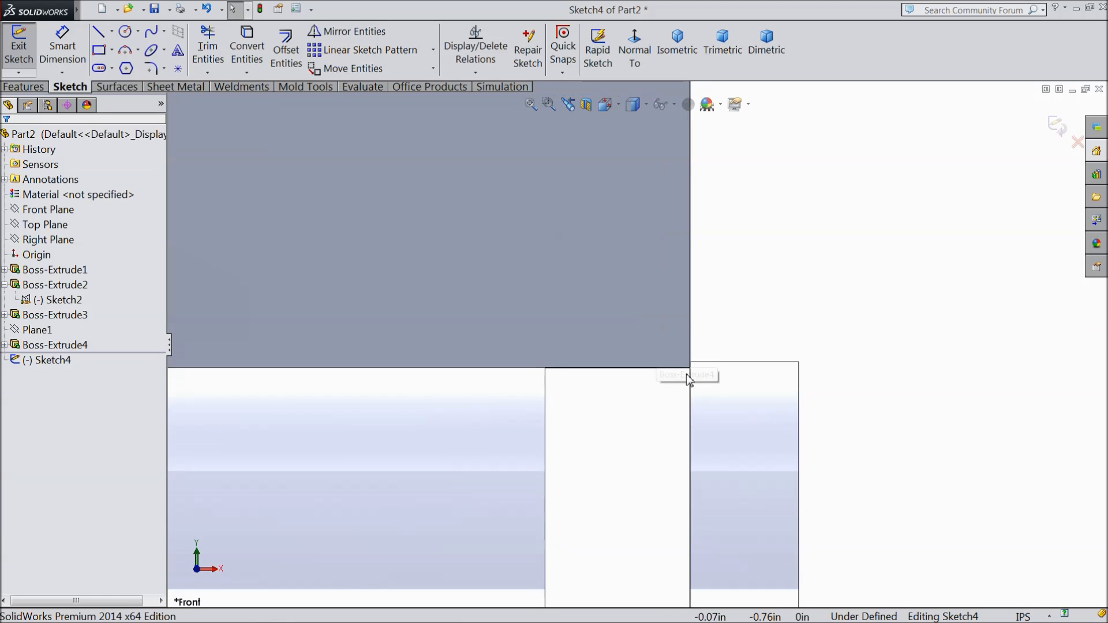
click(112, 32)
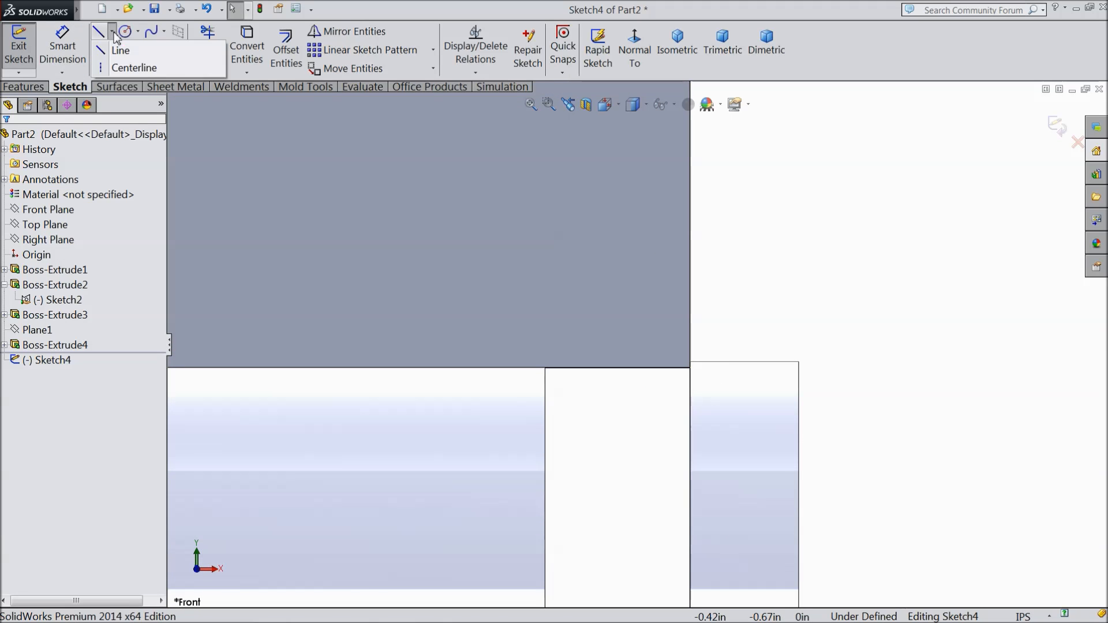
click(121, 67)
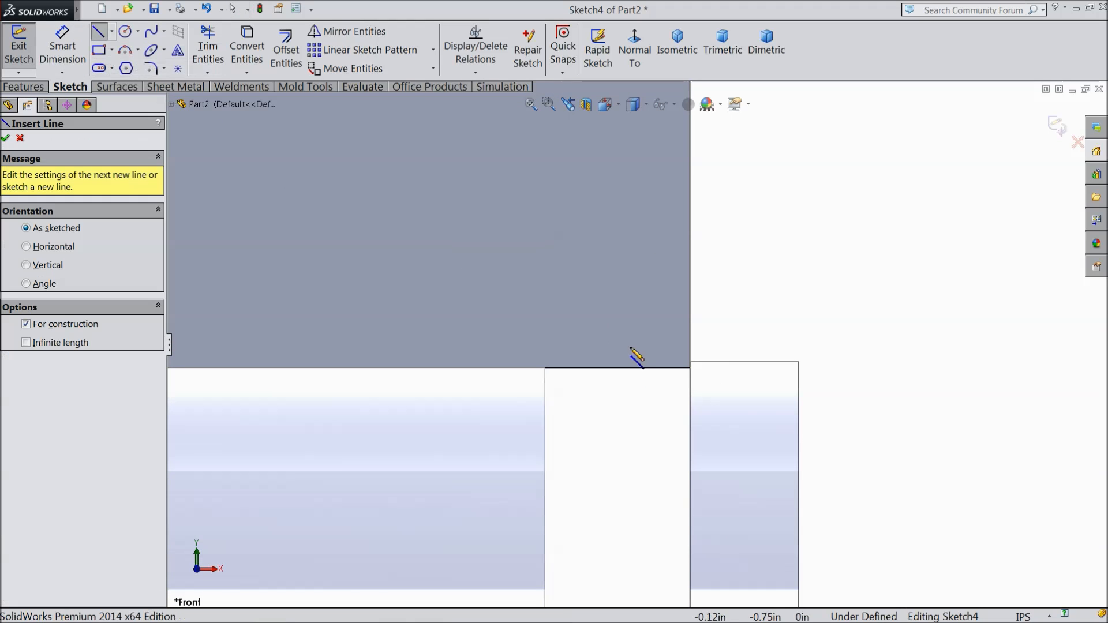
click(691, 368)
click(691, 161)
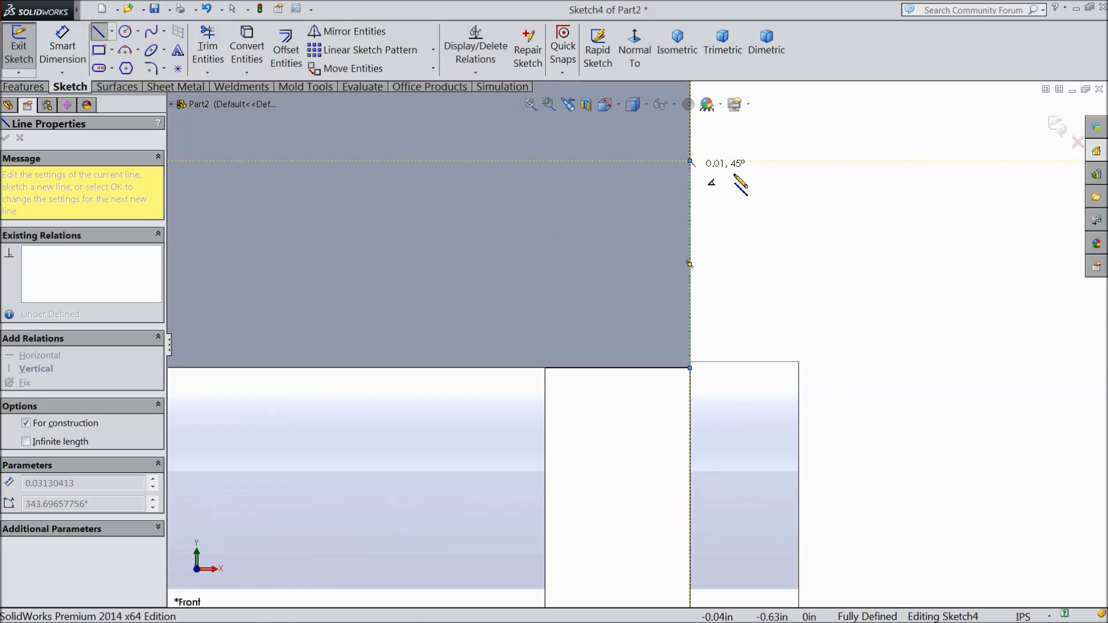
right_click(741, 185)
click(768, 123)
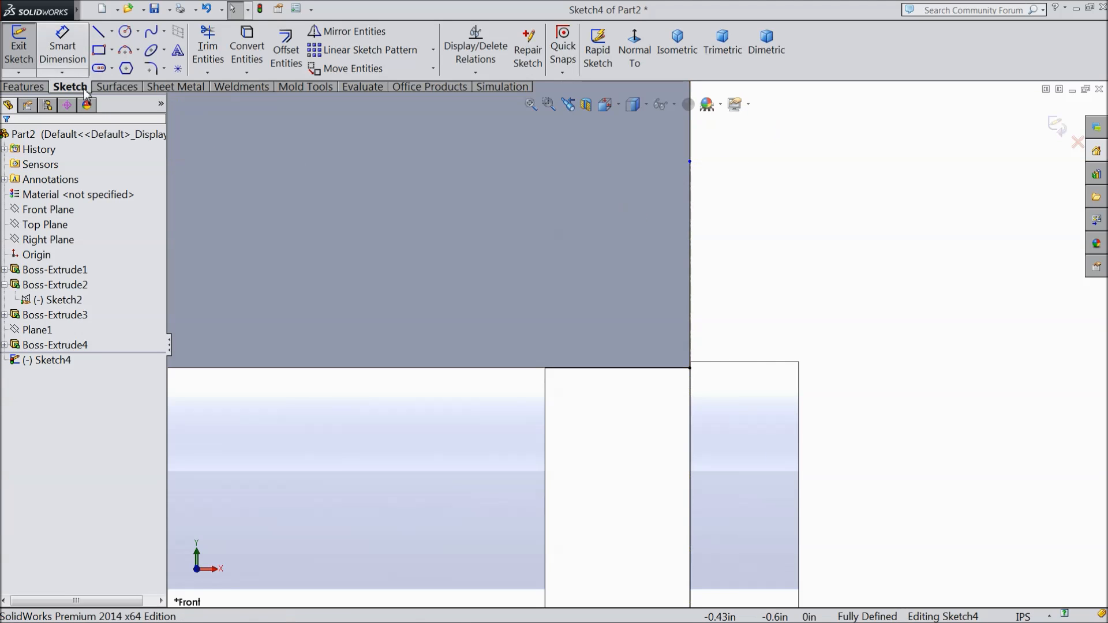
Step: Dimension the vertical centerline on the plate's front edge to 0.218 in
click(63, 46)
click(690, 161)
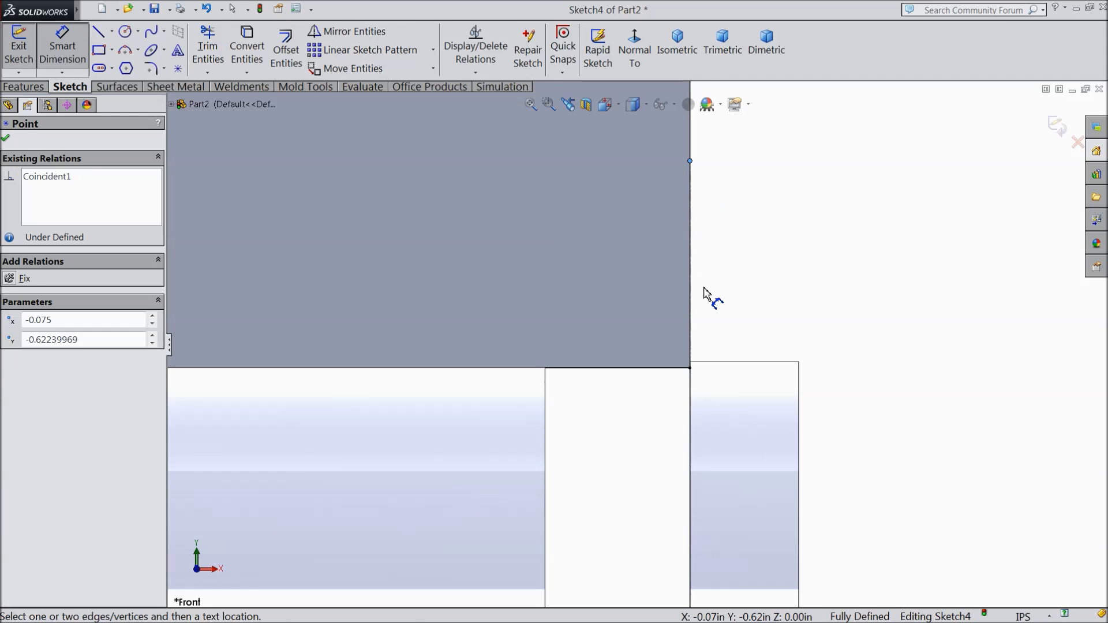
click(691, 369)
click(797, 263)
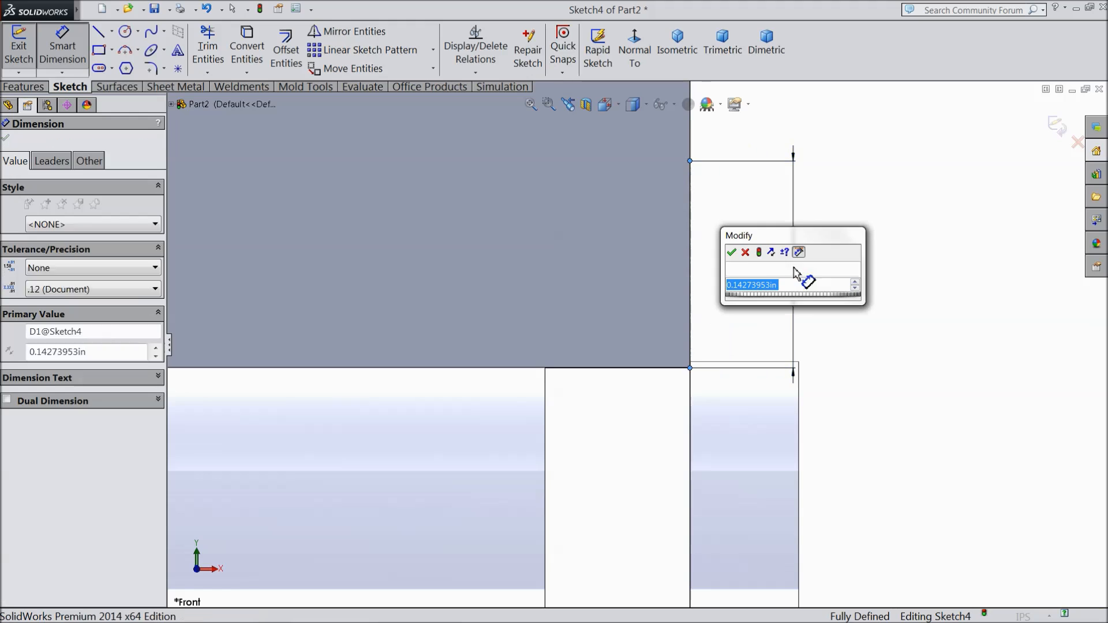
text(0.218)
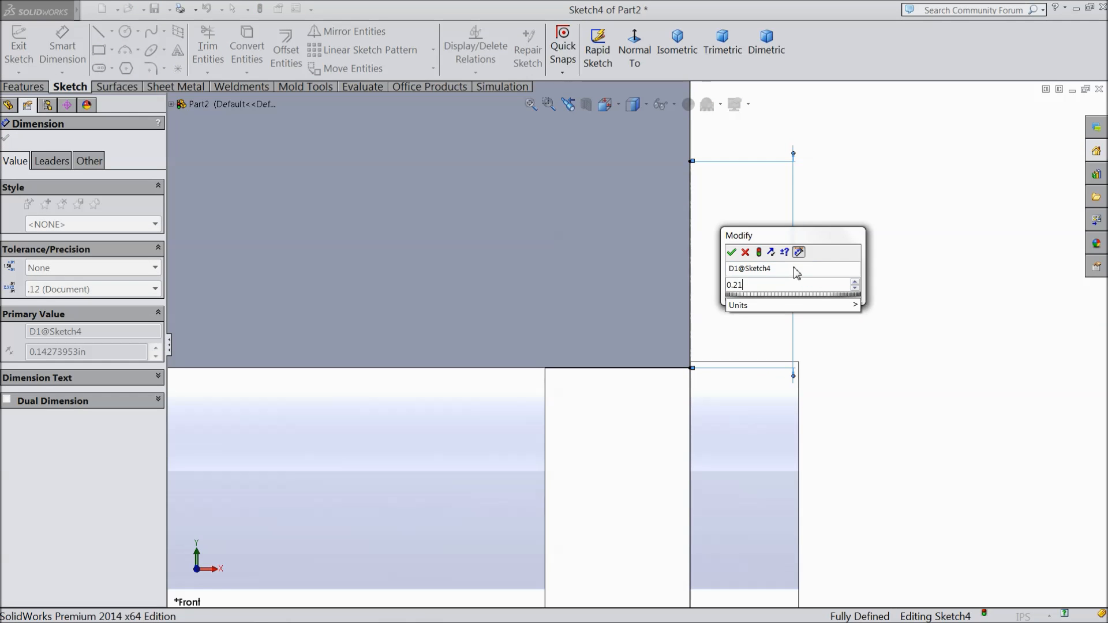
click(732, 252)
Step: Draw a horizontal centerline about 0.72 in long from the vertical centerline's upper end across the connecting plate
scroll(743, 265, up, 2)
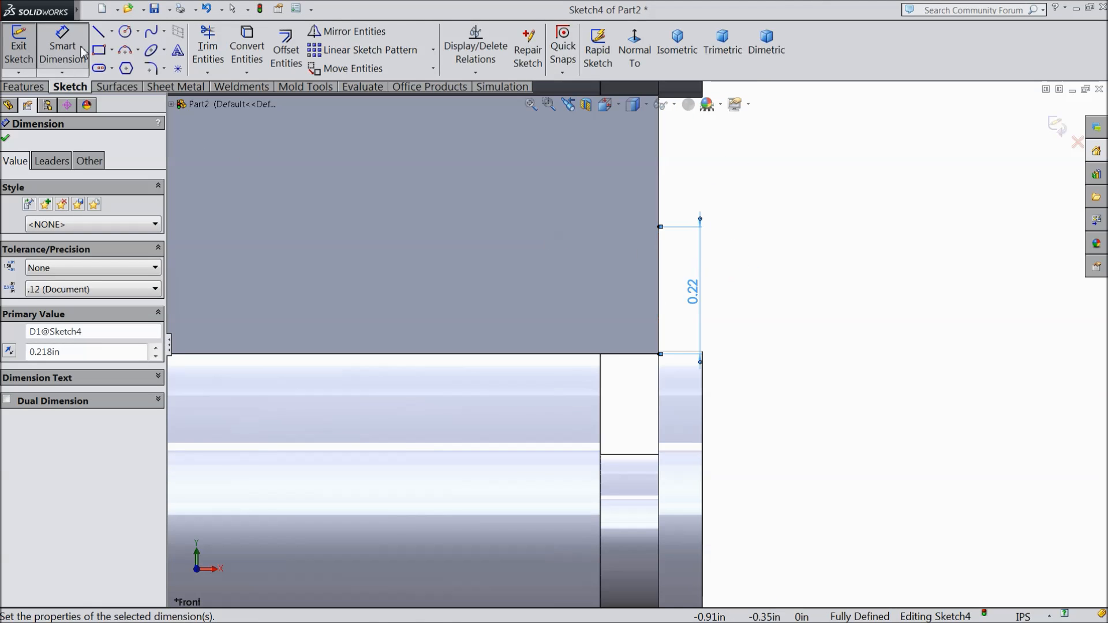
click(111, 31)
click(122, 64)
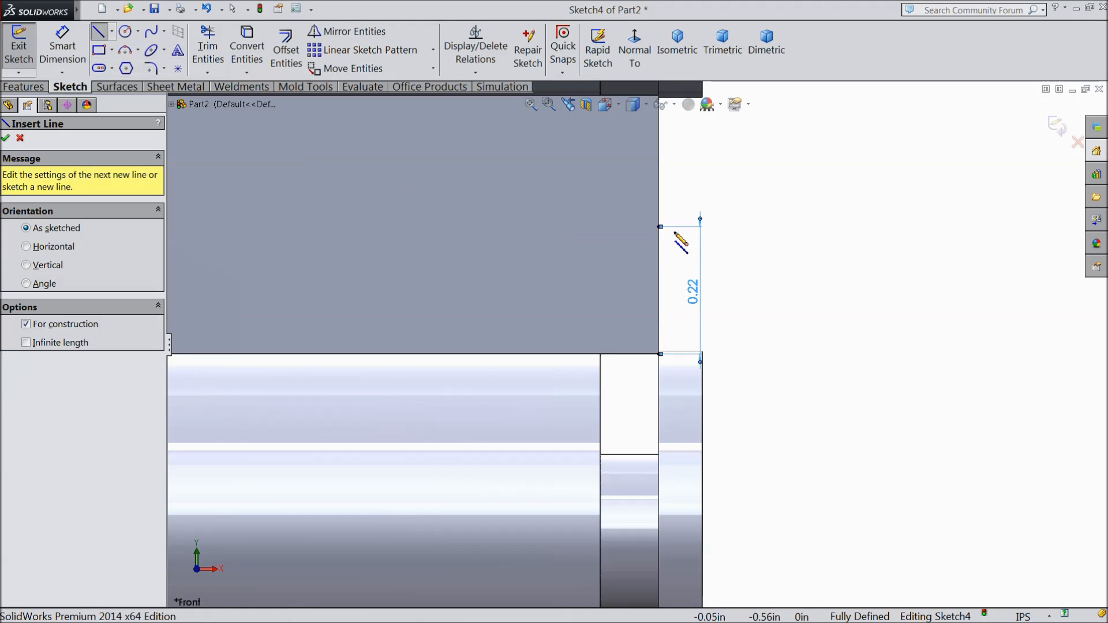
click(659, 227)
click(237, 227)
right_click(261, 200)
click(292, 112)
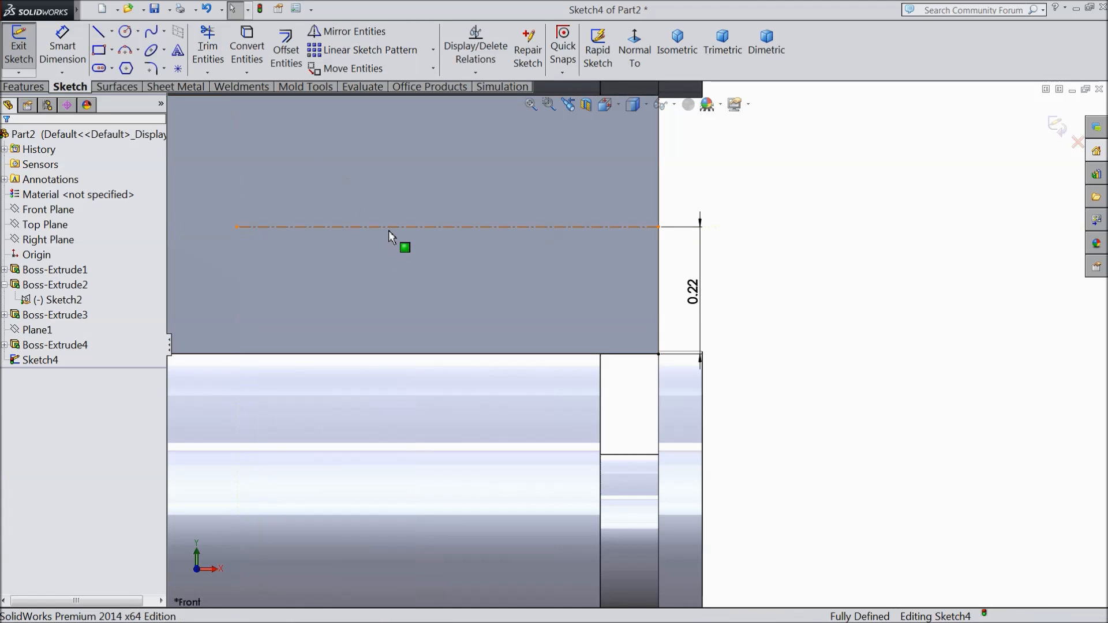
click(389, 228)
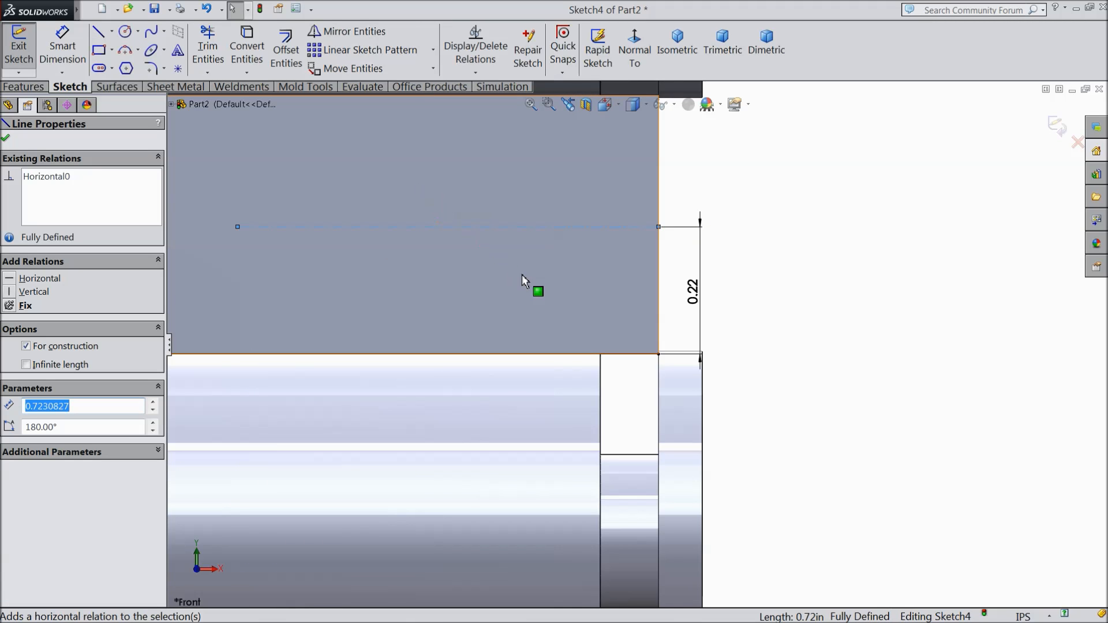
Step: Sketch two circles on the horizontal centerline, one about 0.08 in across along it and one about 0.11 in across at its free end
key(z)
click(125, 32)
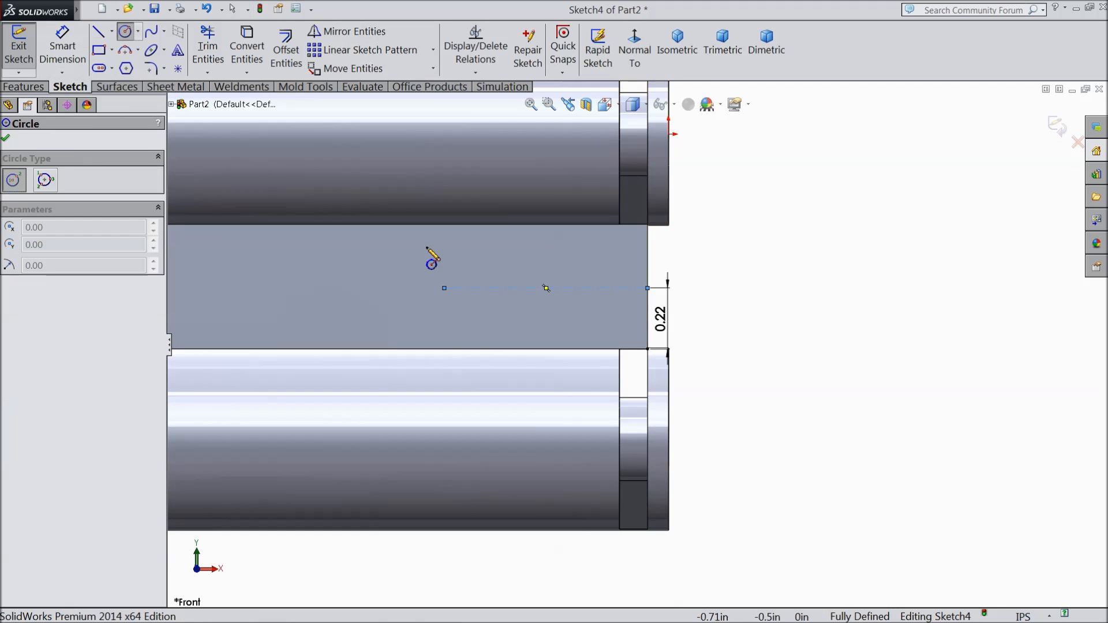
scroll(491, 301, down, 4)
drag(563, 267, 579, 242)
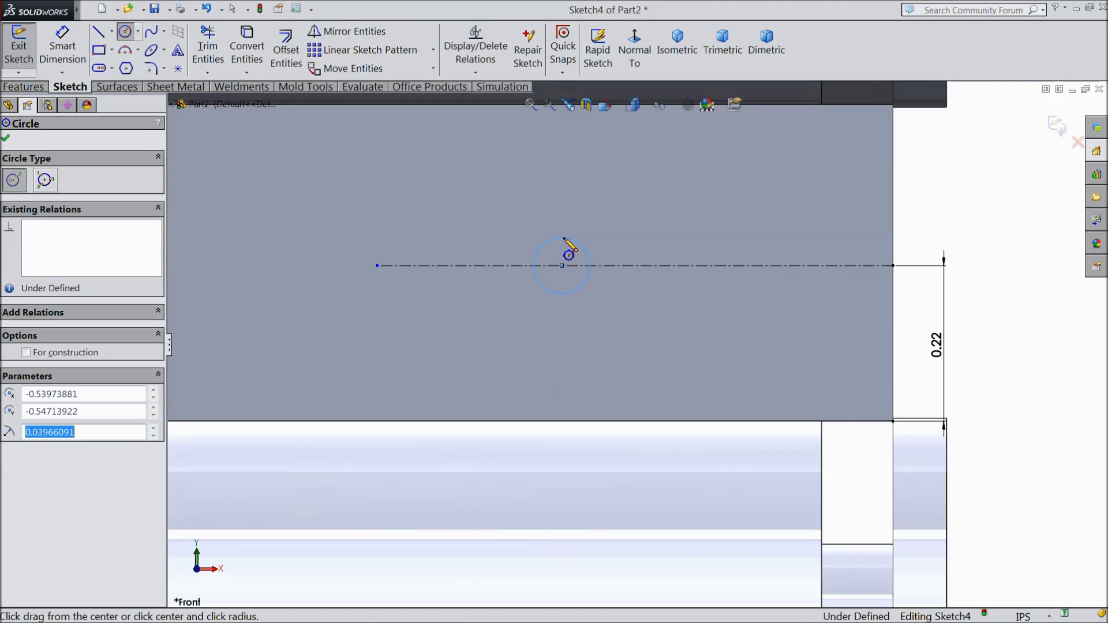
drag(378, 266, 369, 232)
right_click(276, 163)
click(323, 152)
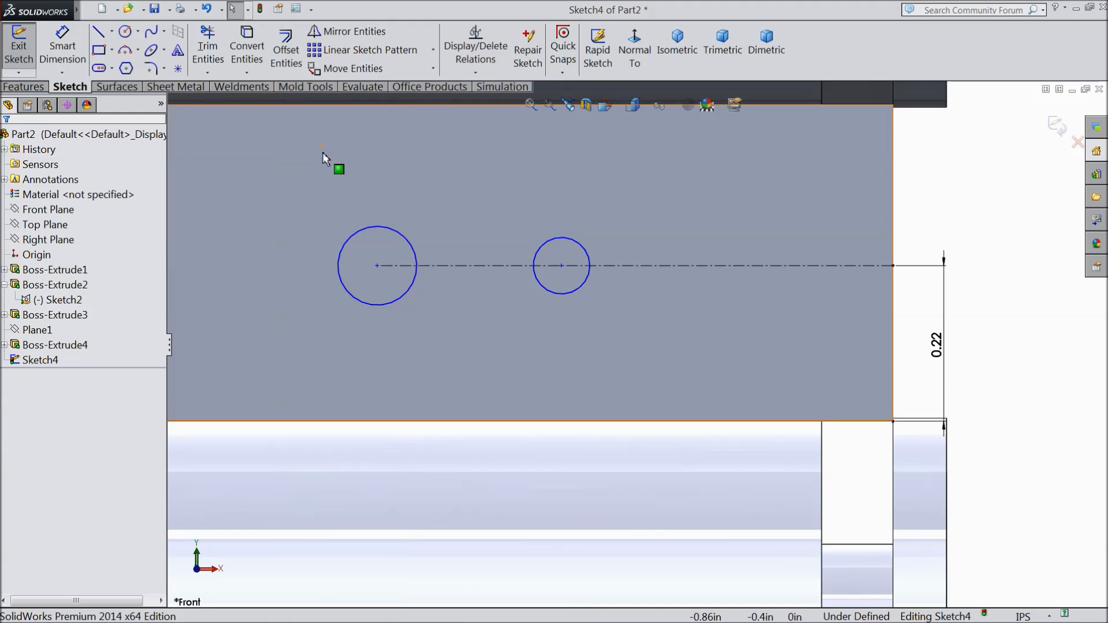
Step: Add an Equal relation between the two circles
click(574, 288)
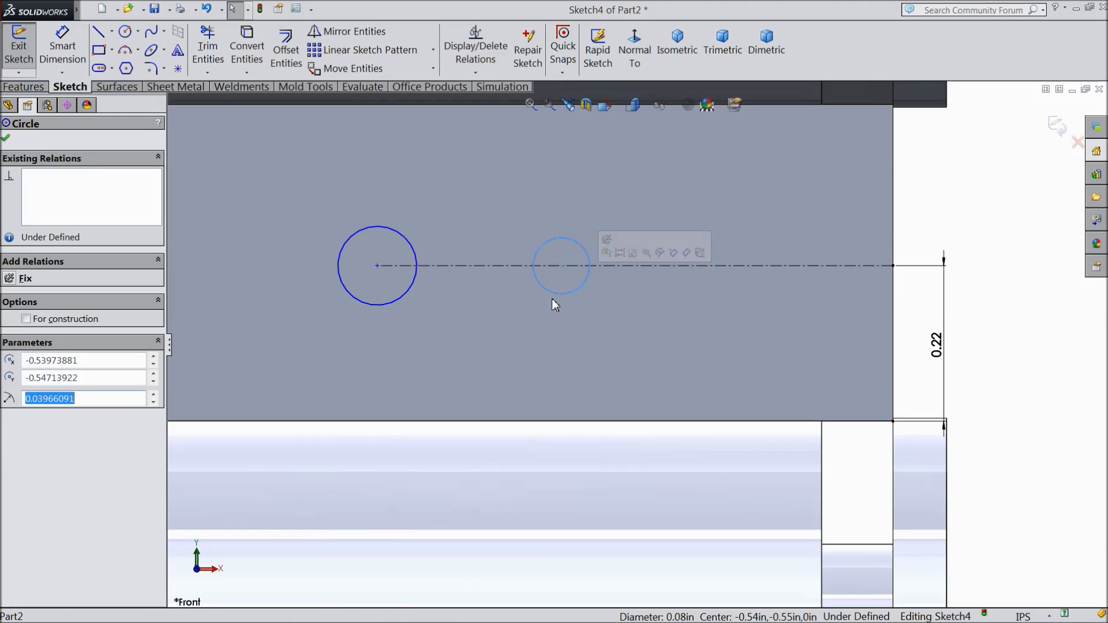
ctrl+click(411, 288)
click(27, 407)
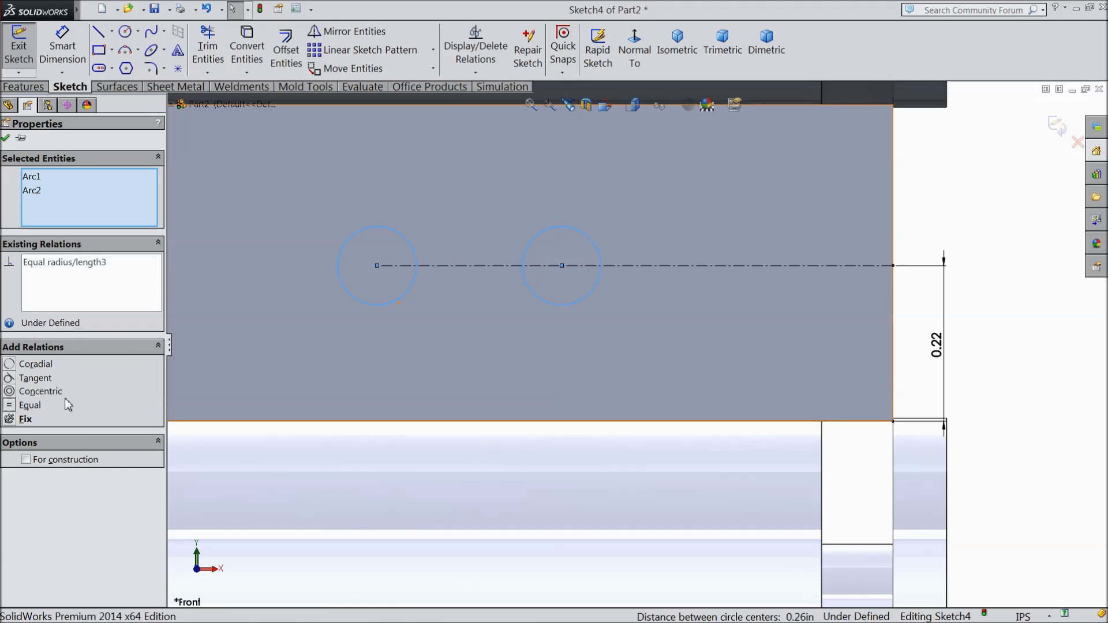
click(6, 138)
Step: Dimension the diameter of the circle at the centerline's free end to 0.125 in
click(62, 46)
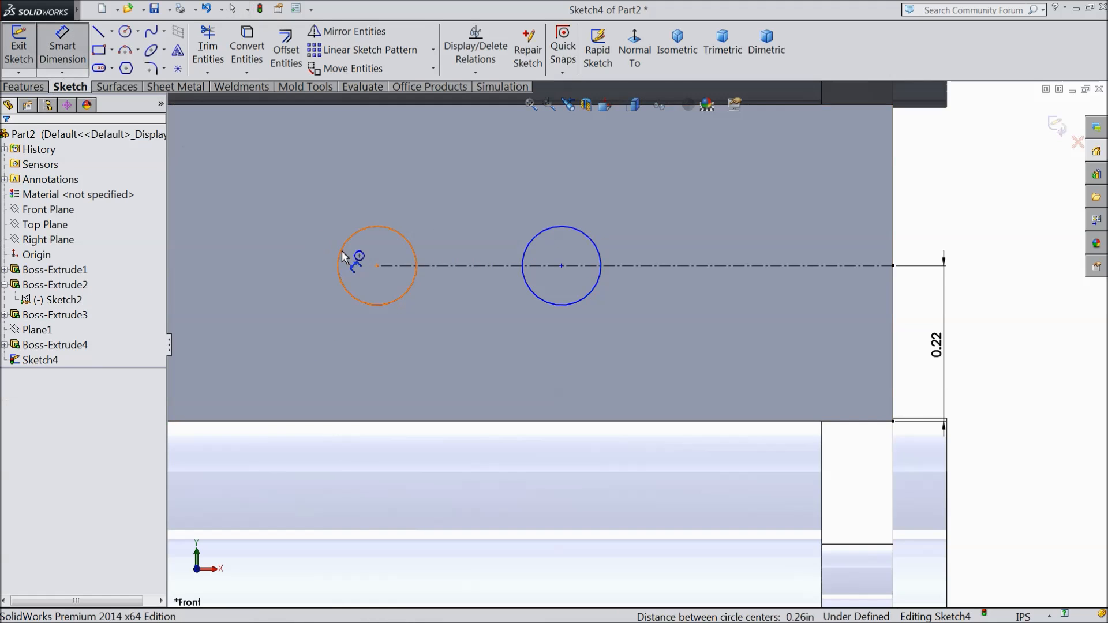
click(340, 256)
click(244, 261)
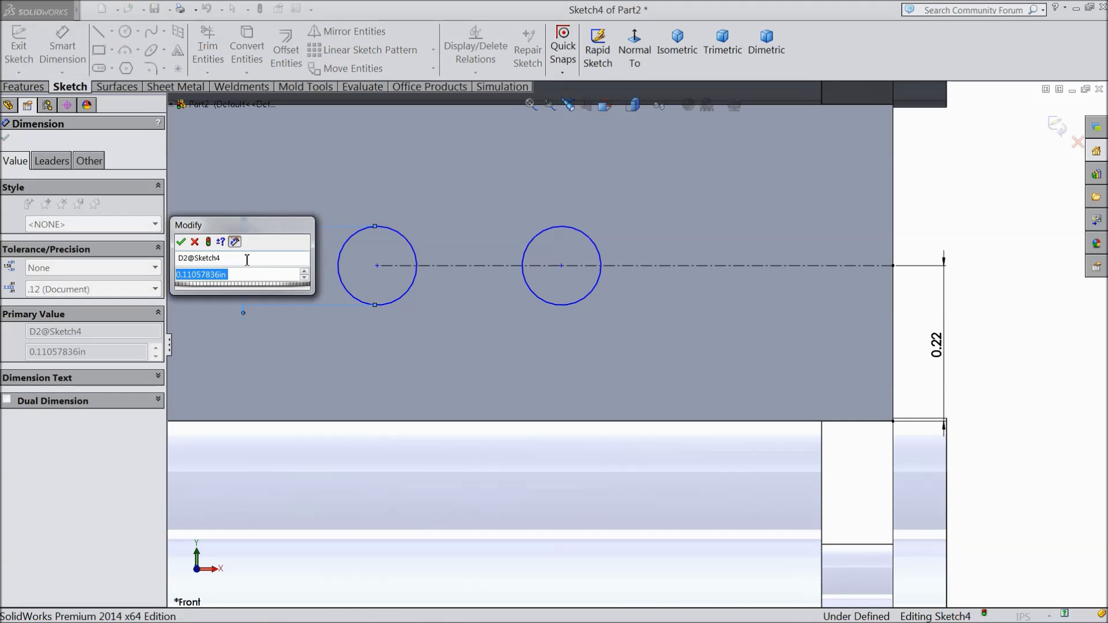
text(0.125)
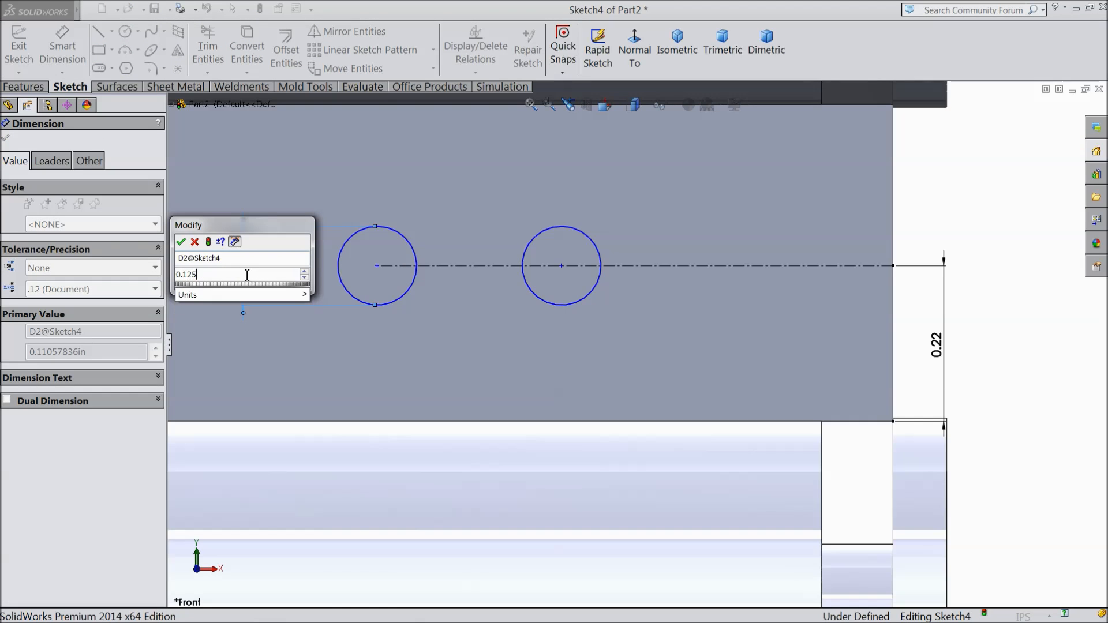
click(180, 241)
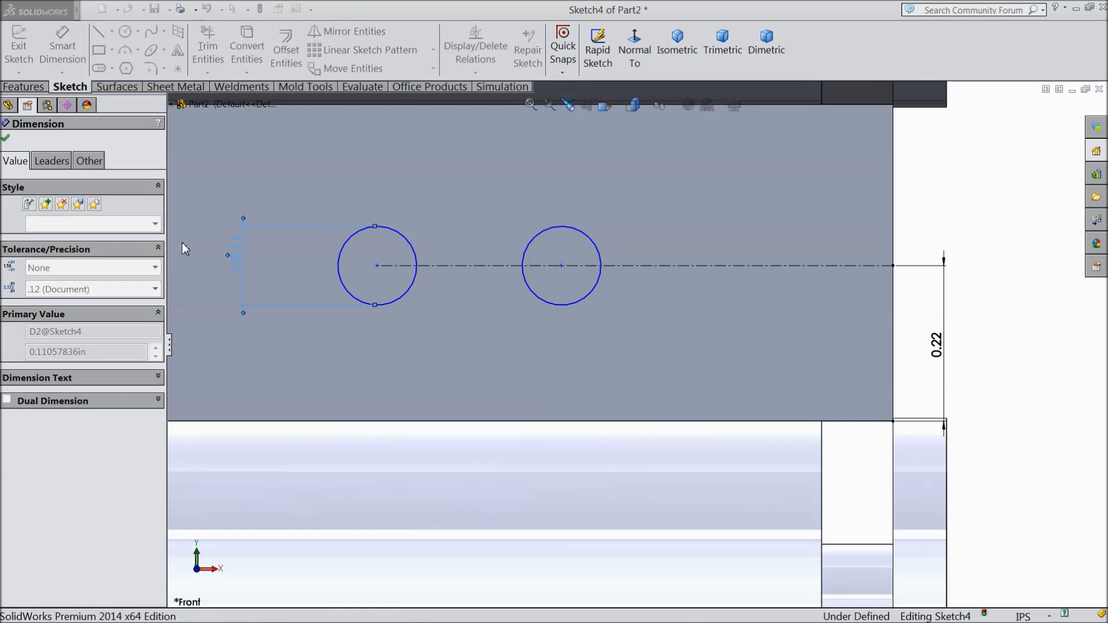
Step: Dimension the nearer circle's center 0.5 in from the vertical centerline on the plate's front edge
click(562, 266)
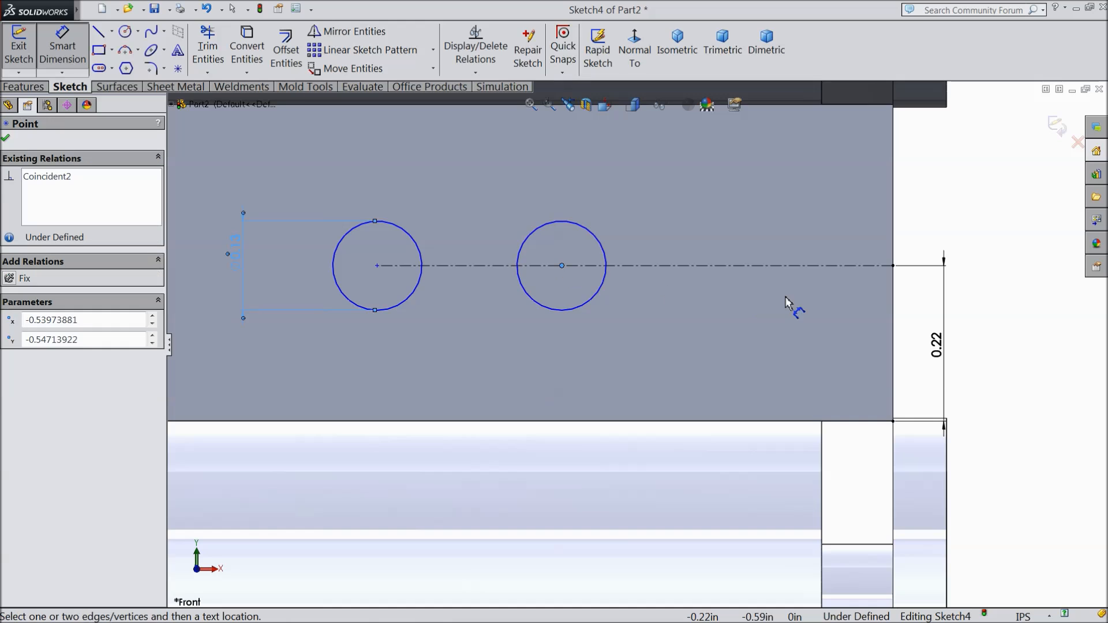
click(895, 287)
click(773, 331)
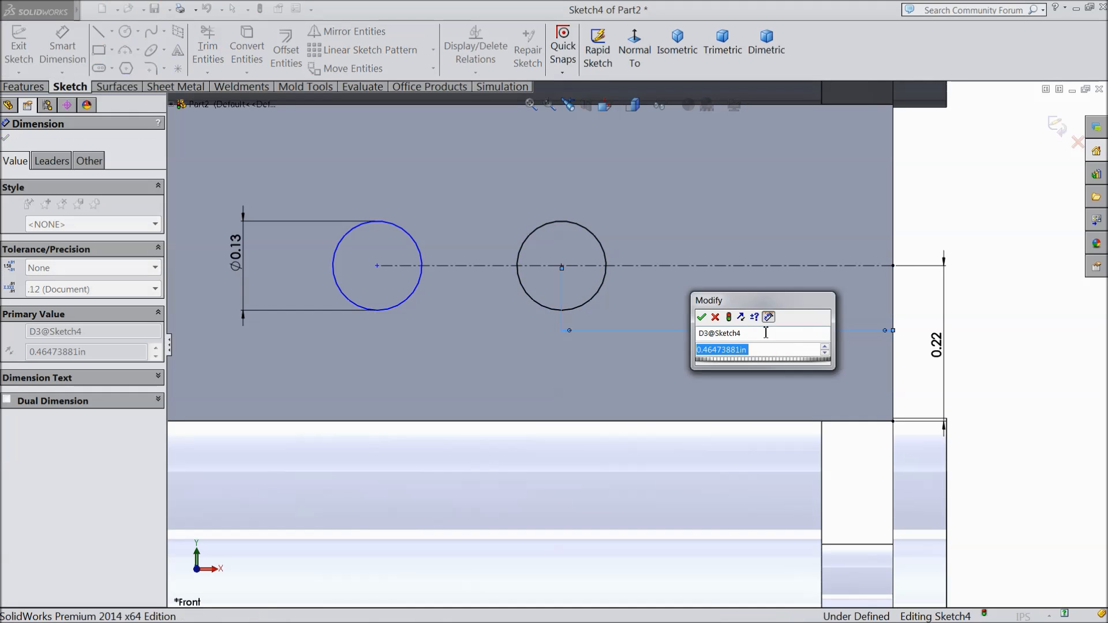
text(0.5)
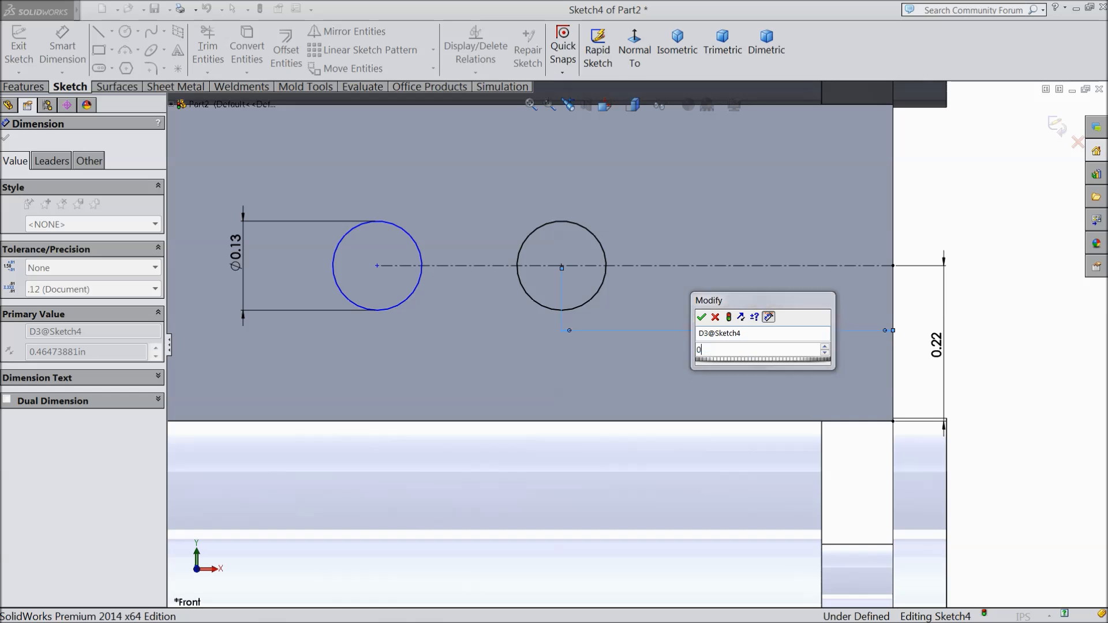
click(703, 317)
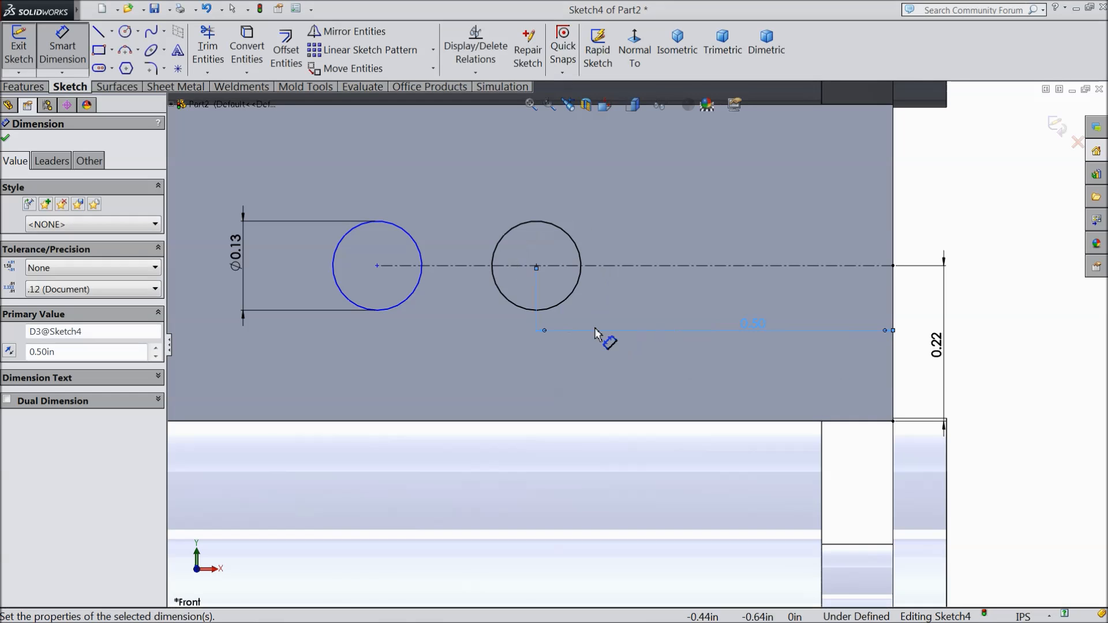
Step: Dimension the distance between the two circles to 1.175 in and finish dimensioning
click(515, 306)
click(415, 292)
click(445, 351)
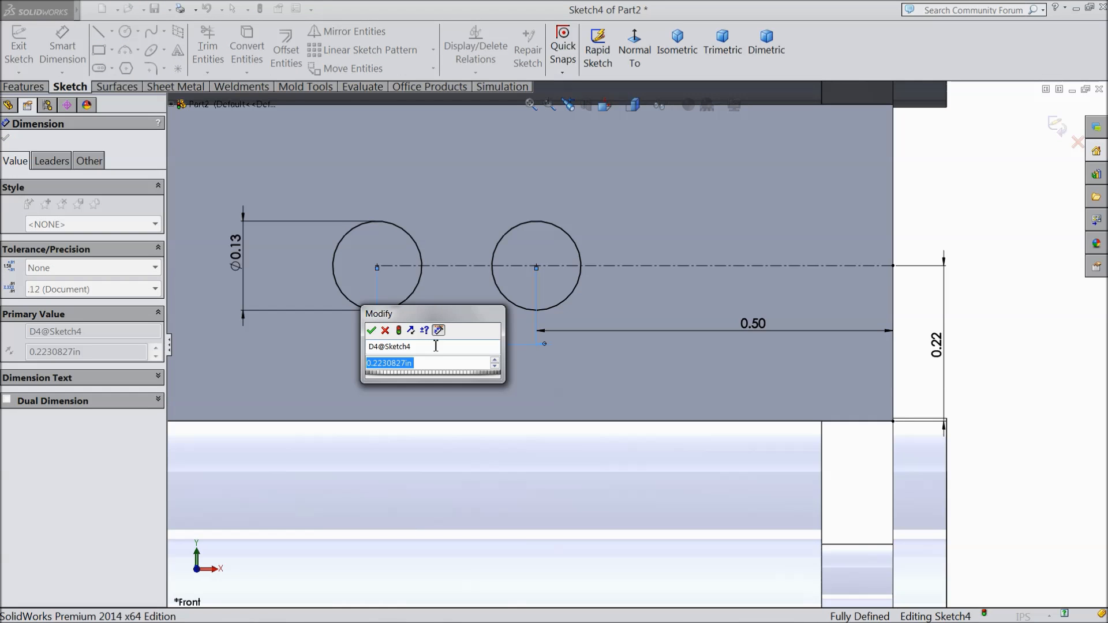
text(0)
key(BackSpace)
text(1.175)
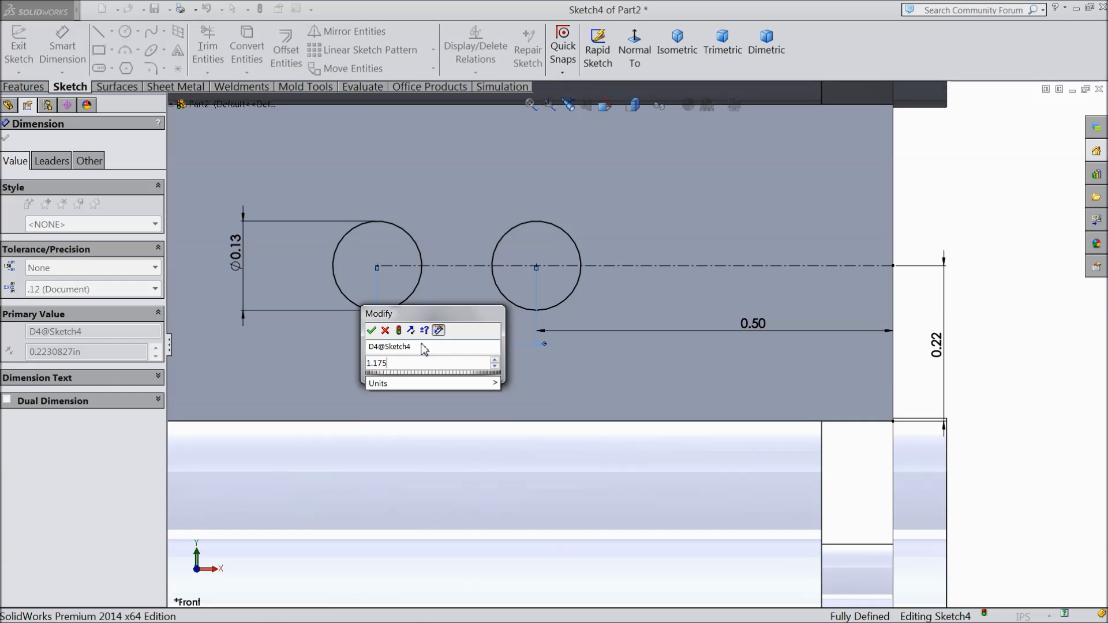
scroll(502, 314, up, 5)
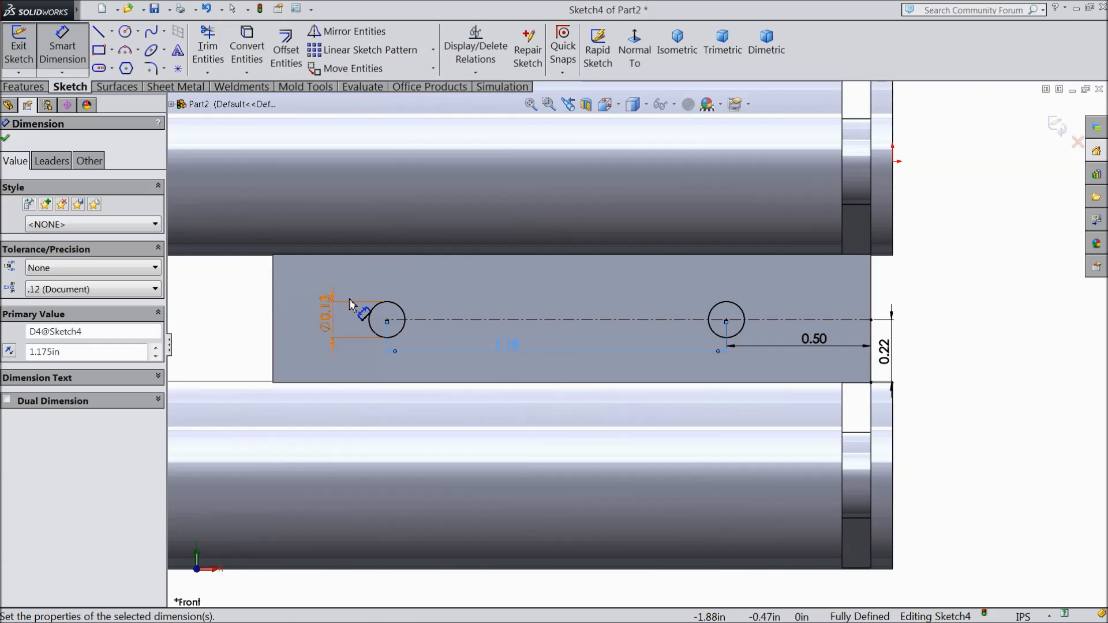
click(6, 139)
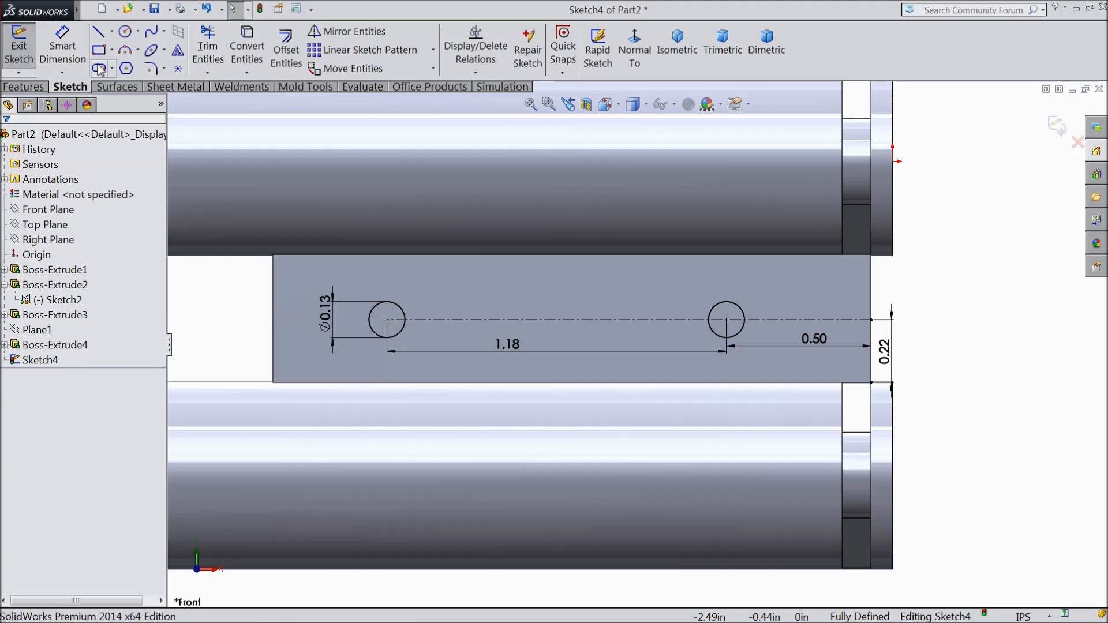
click(138, 50)
click(161, 102)
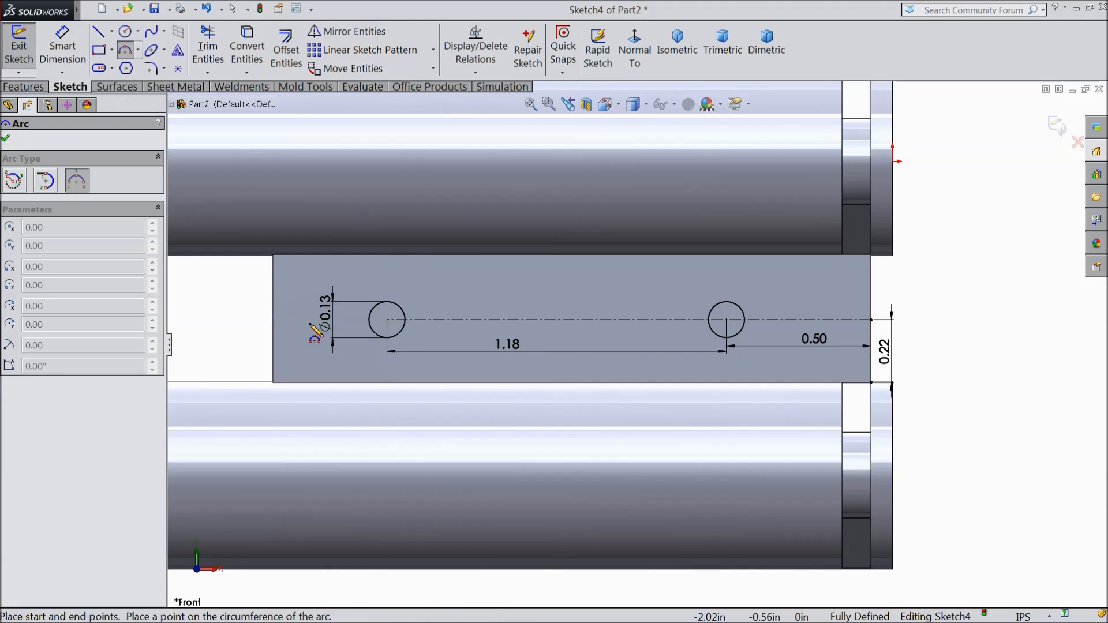
scroll(234, 328, down, 4)
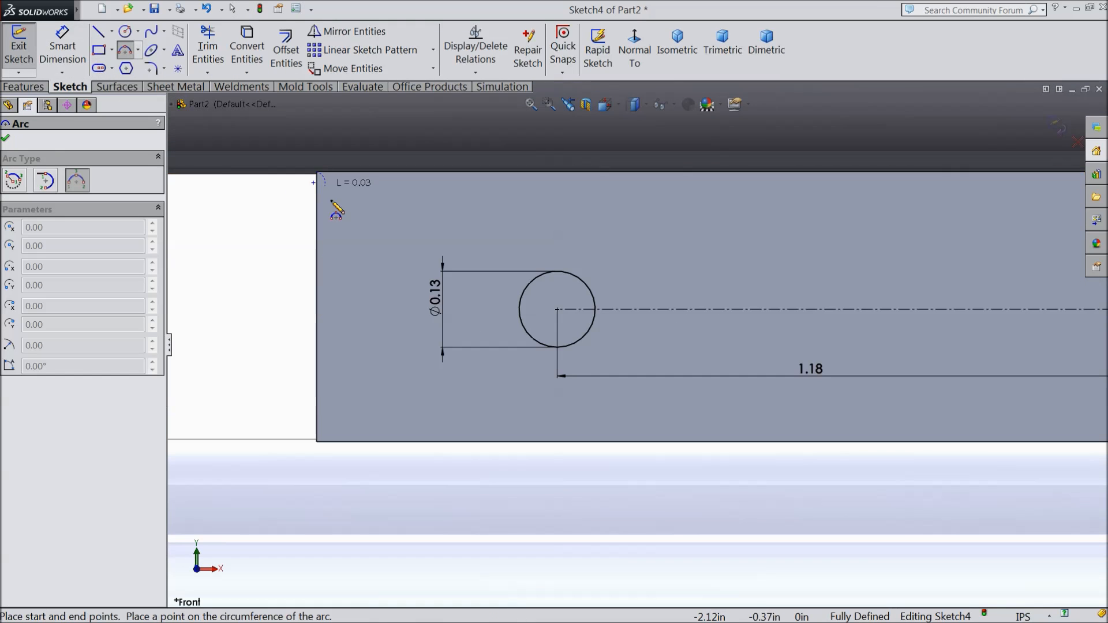
click(317, 442)
right_click(257, 289)
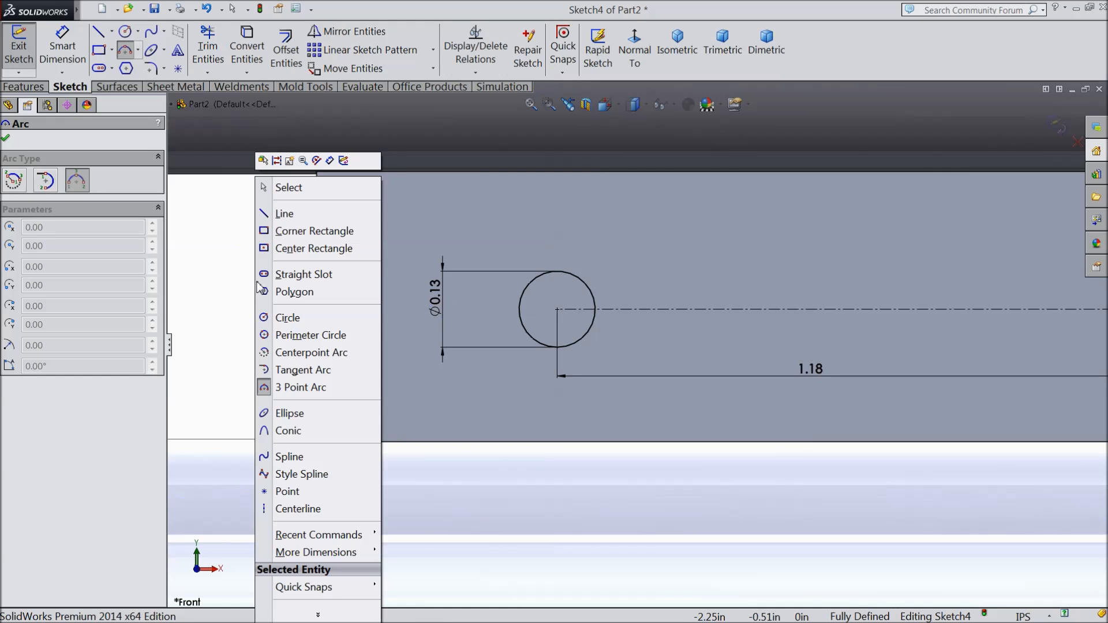
click(289, 188)
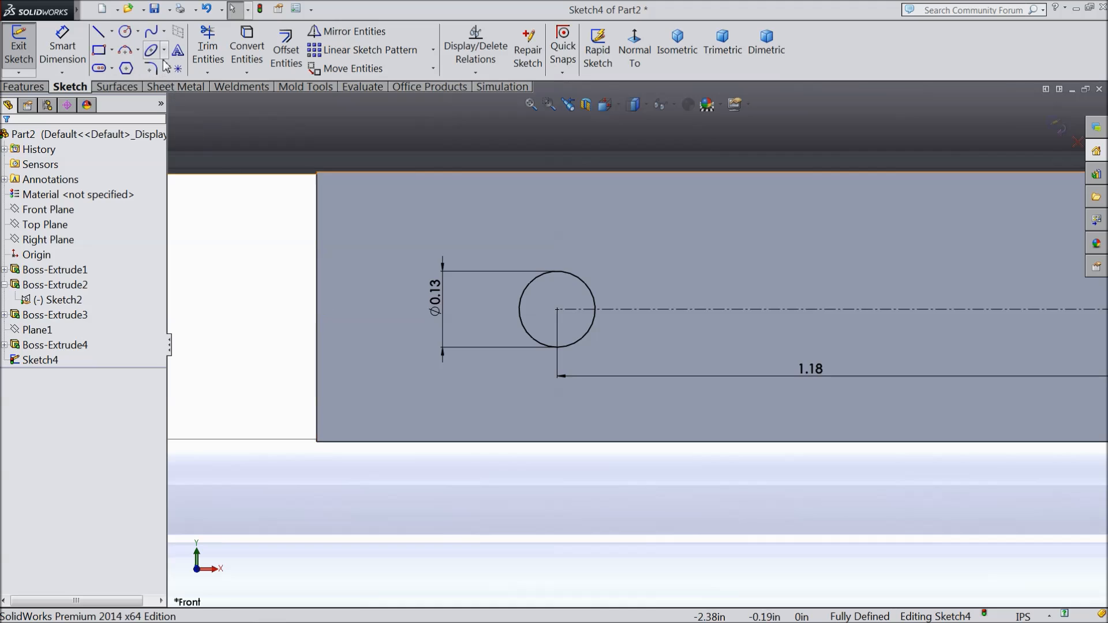
Step: Draw a 3 Point Arc between the two corners of the plate's far end, bulging into the plate with a radius of about 0.31 in
click(128, 51)
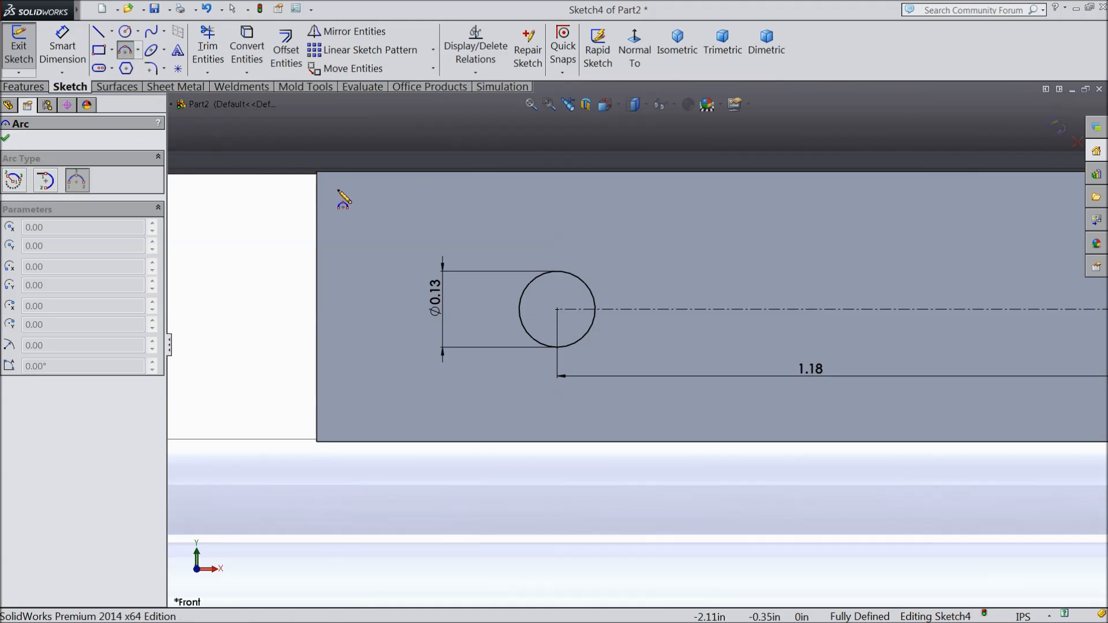
click(318, 176)
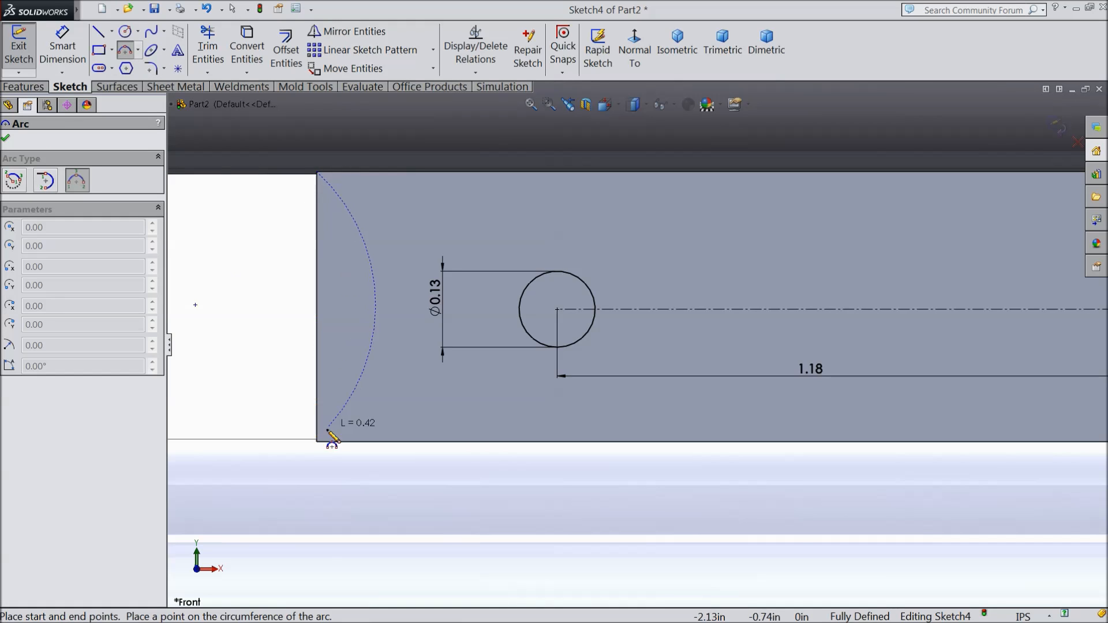
click(318, 442)
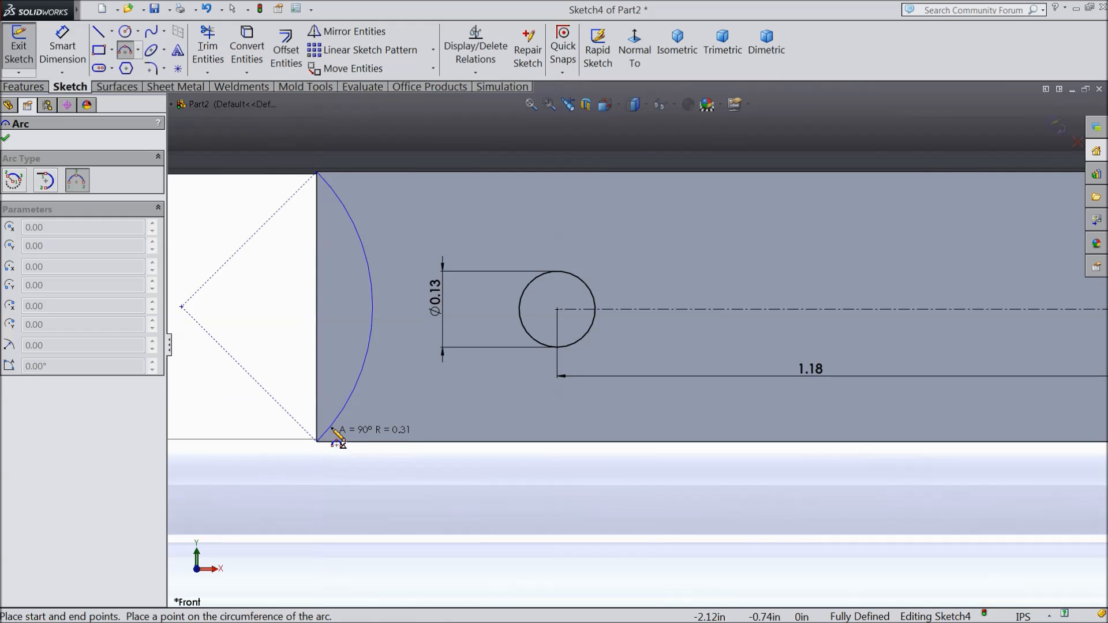
click(359, 376)
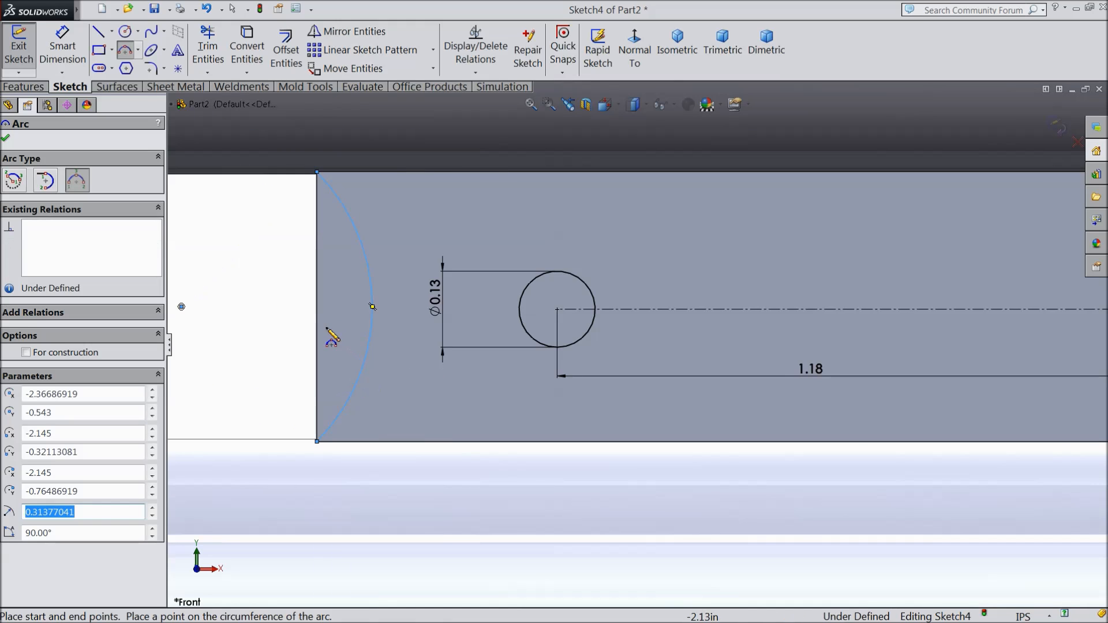
Step: Close the arc with a vertical line along the plate's end edge, joining the arc's two endpoints
click(100, 31)
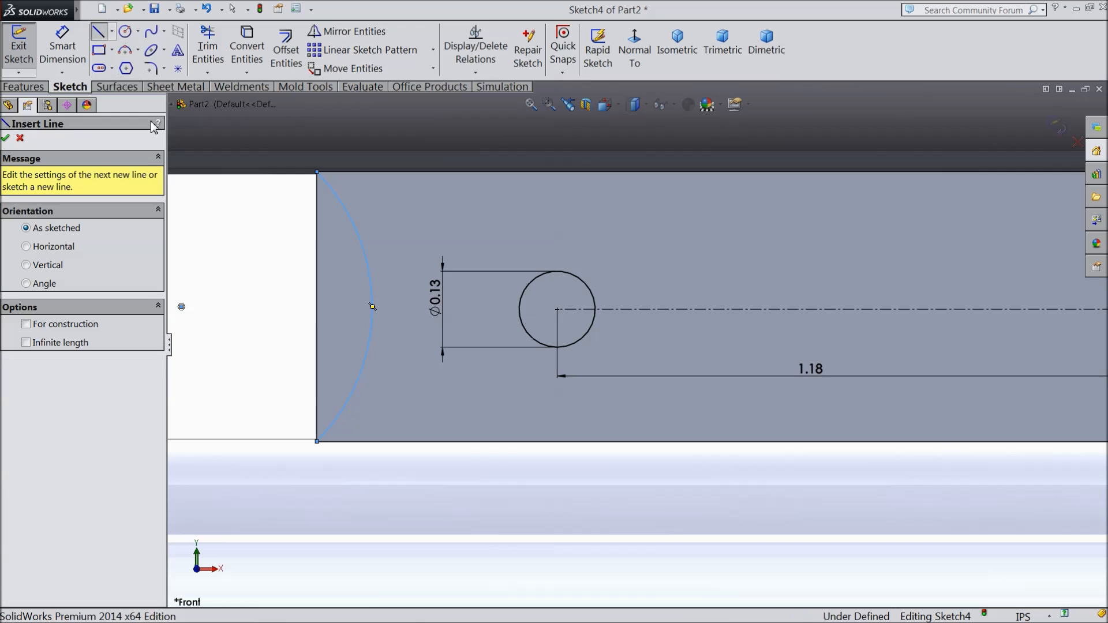
click(317, 173)
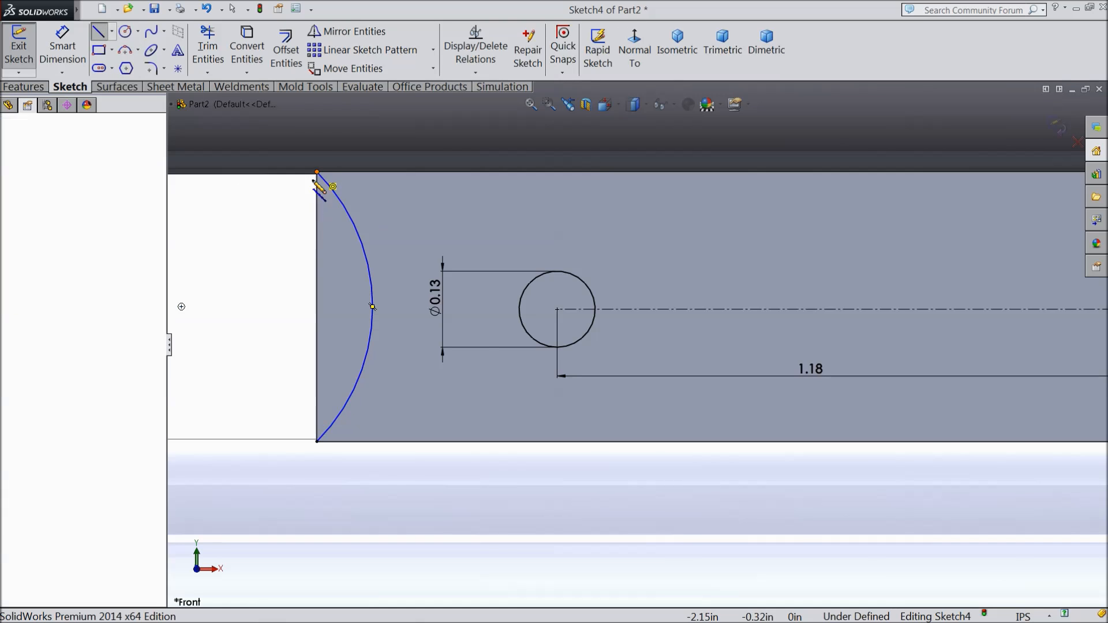
click(317, 442)
right_click(269, 316)
click(304, 217)
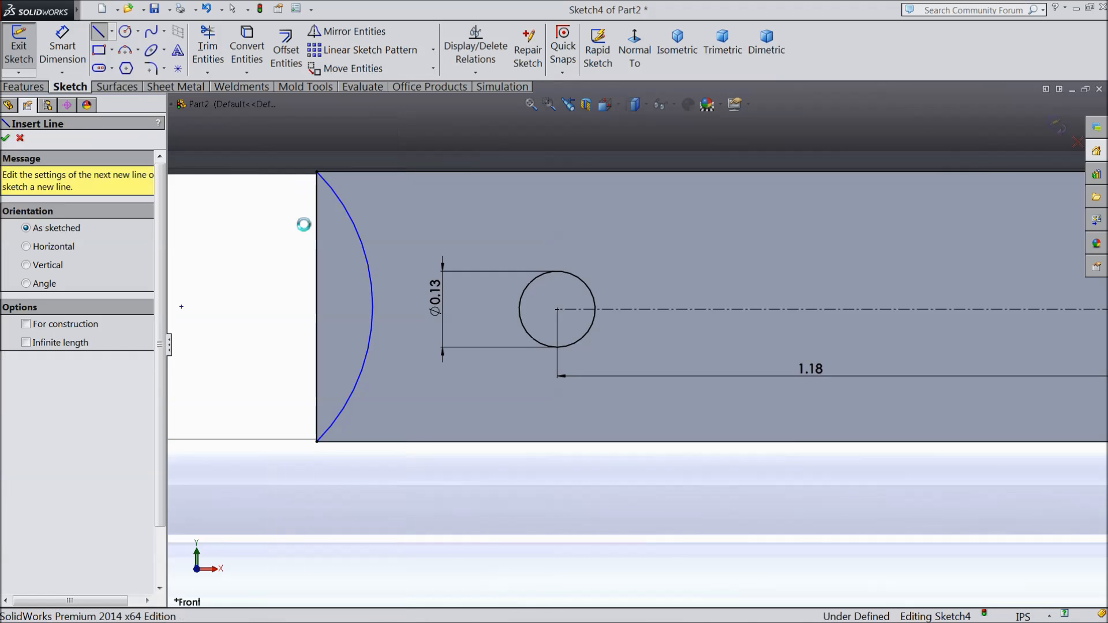
Step: Dimension the radius of the arc at the plate's far end to 0.557 in and finish dimensioning
scroll(281, 330, up, 3)
middle_drag(281, 330, 309, 357)
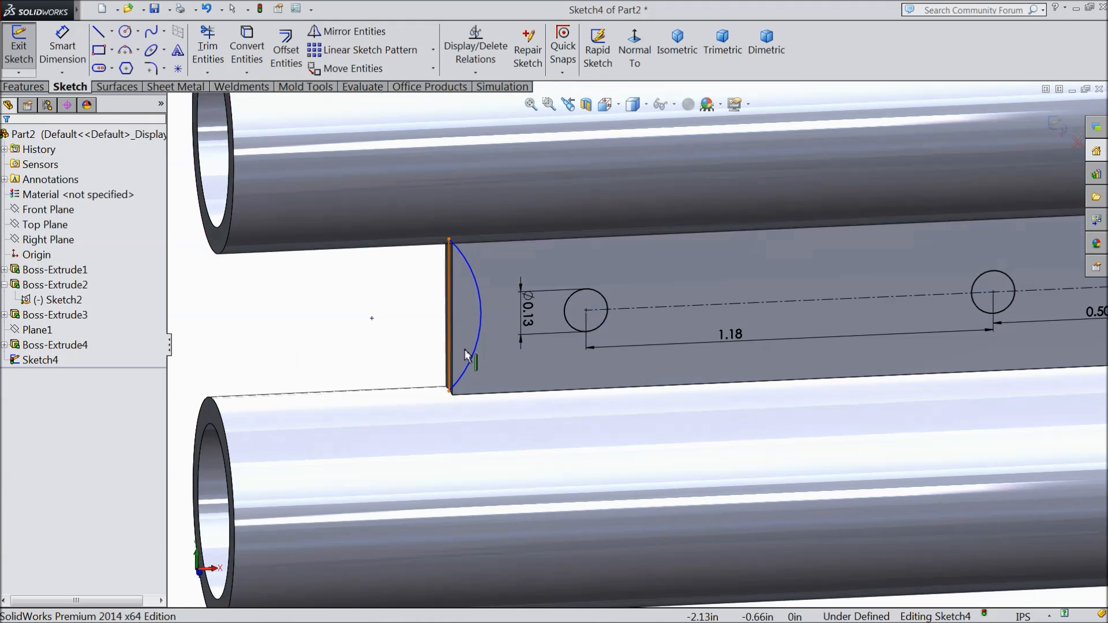
scroll(455, 332, down, 6)
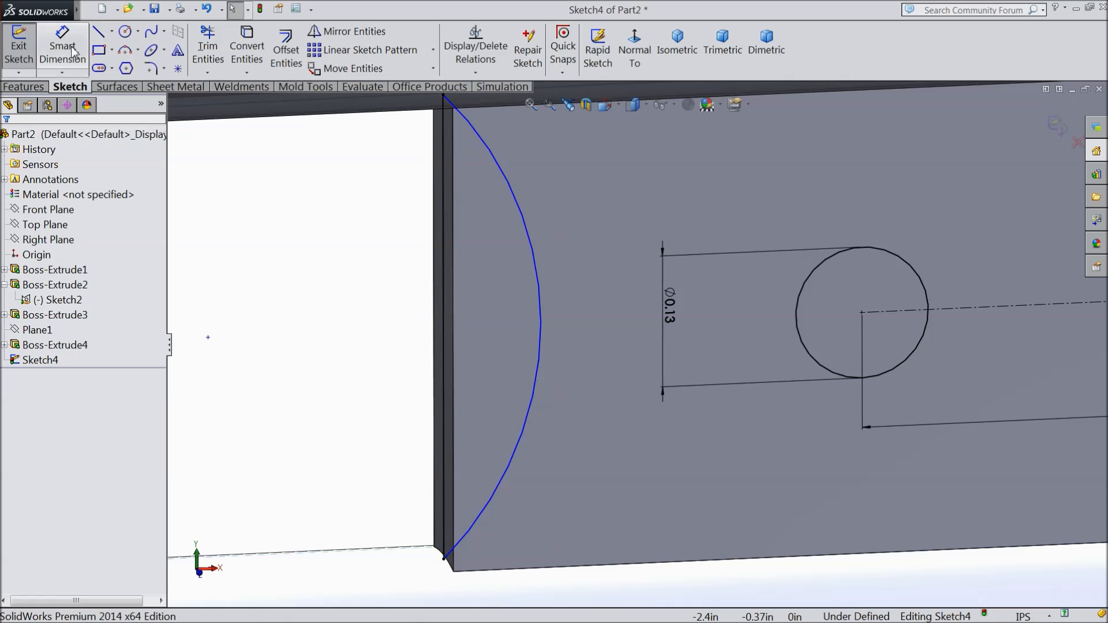
click(73, 52)
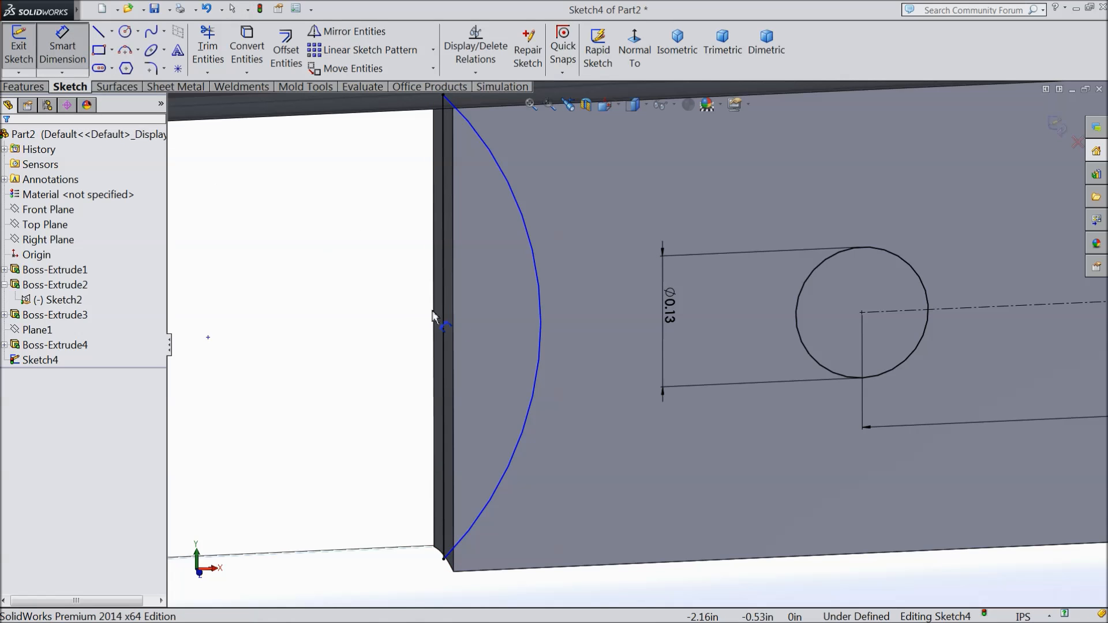
click(542, 346)
click(382, 363)
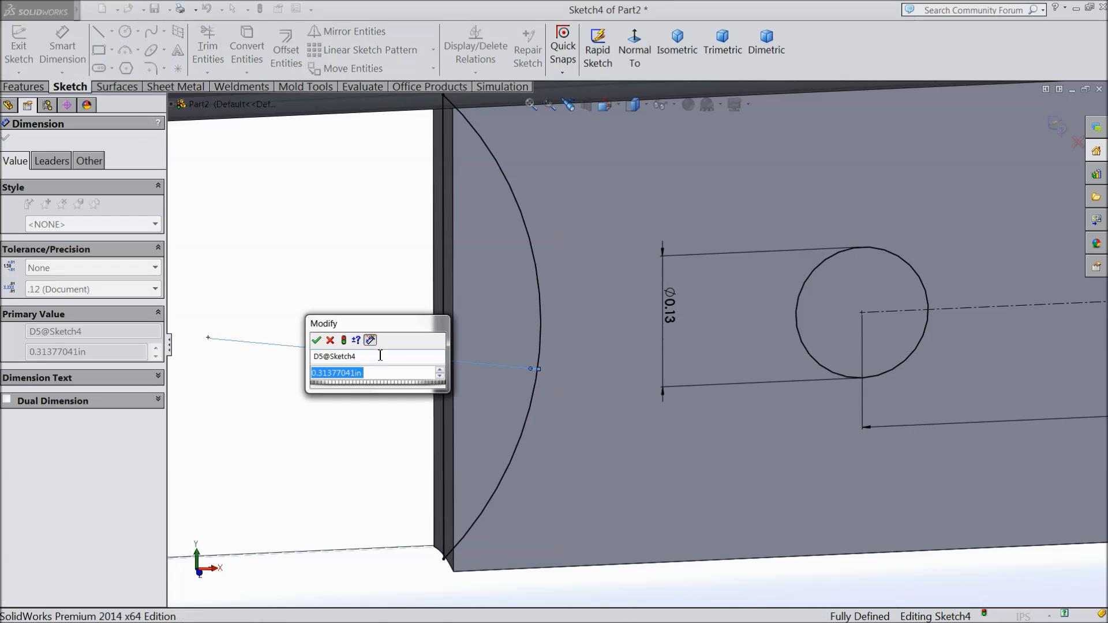
text(0.)
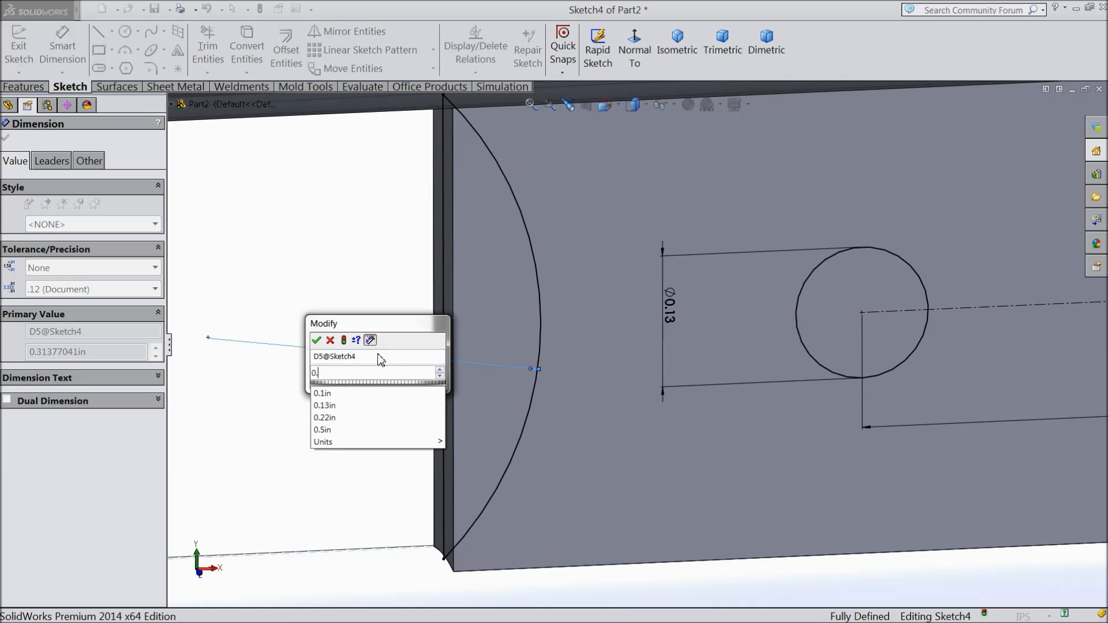
text(557)
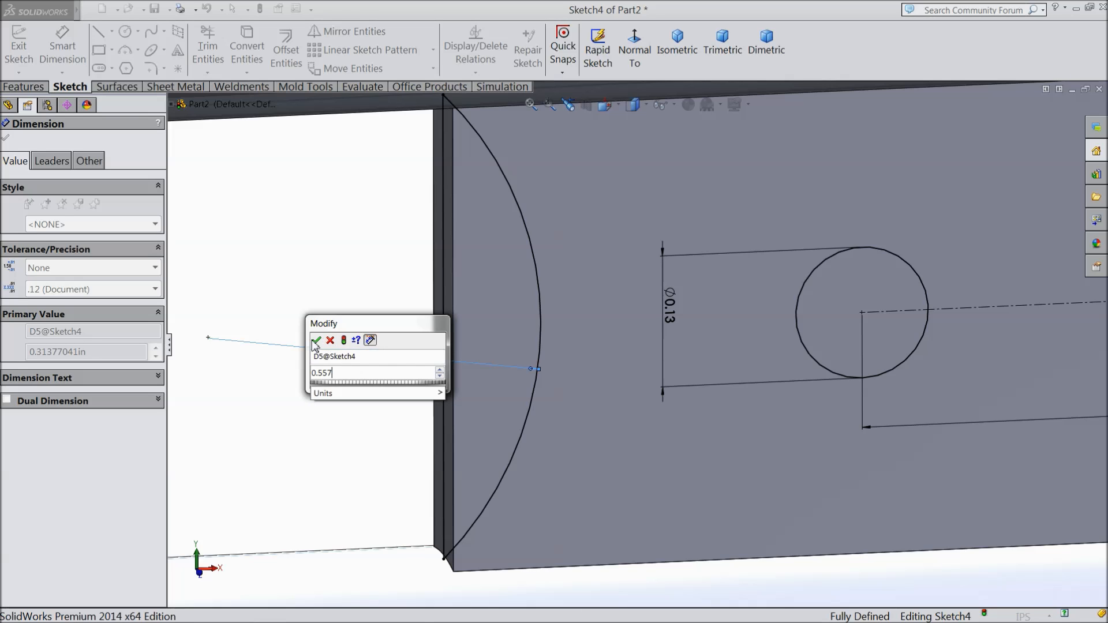
click(316, 340)
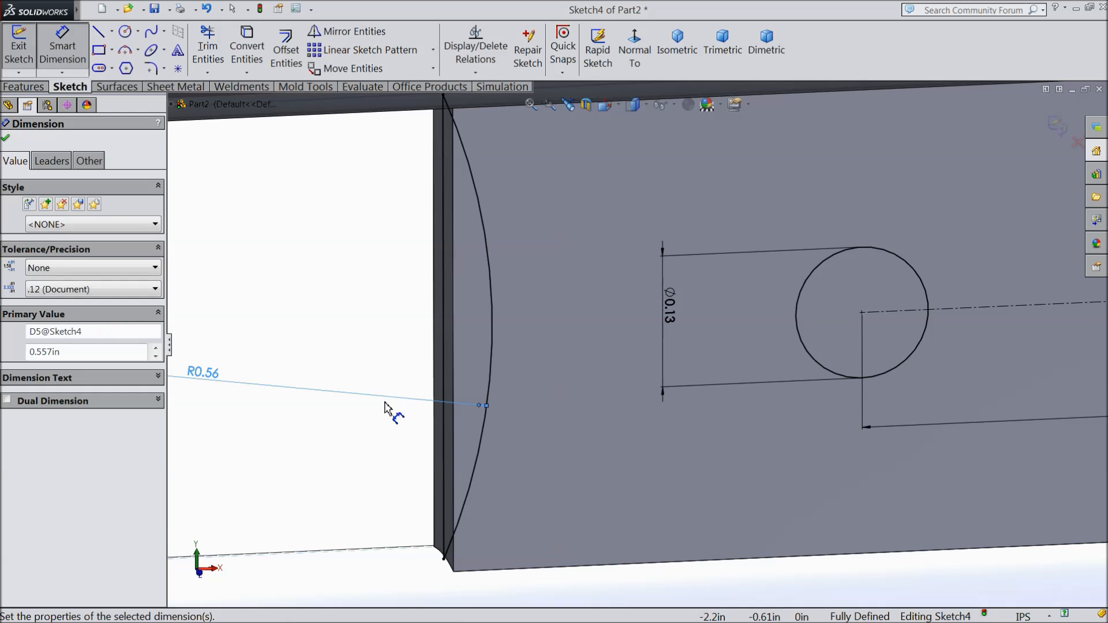
scroll(386, 403, up, 2)
scroll(385, 409, up, 3)
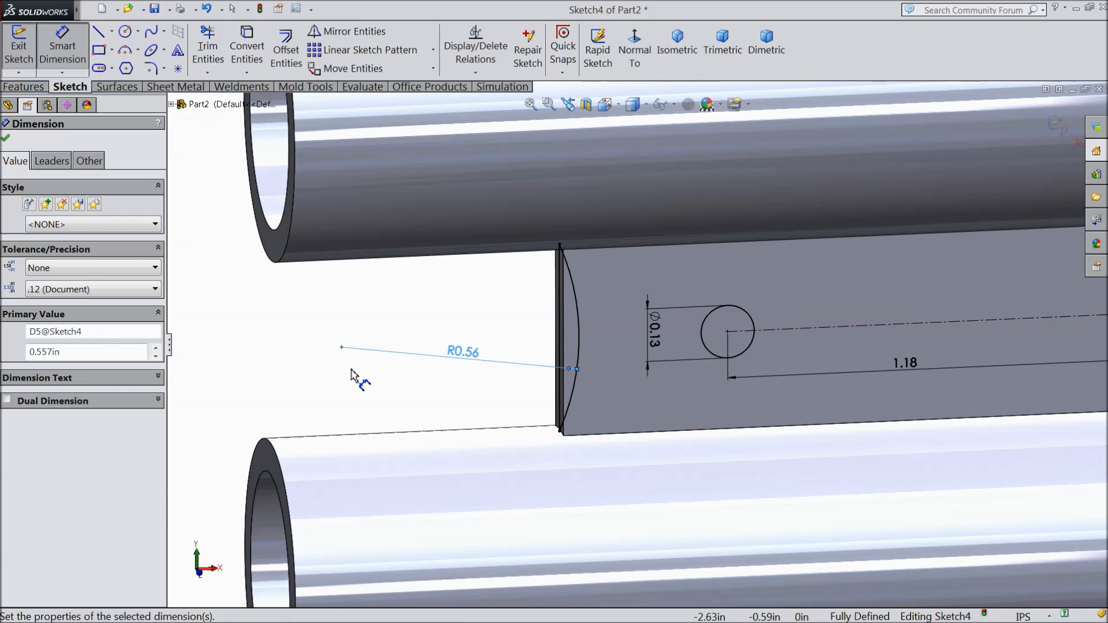
click(6, 139)
Step: Extrude-cut the two circles and the arc profile through the plate using Mid Plane with a depth of 2.75 in
click(26, 86)
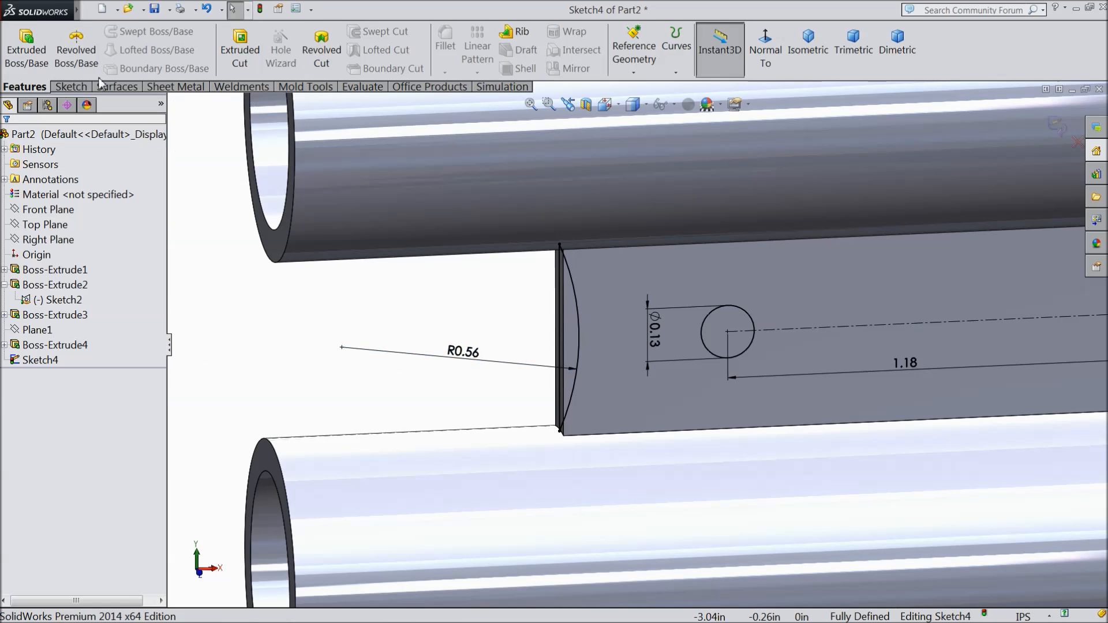
click(248, 55)
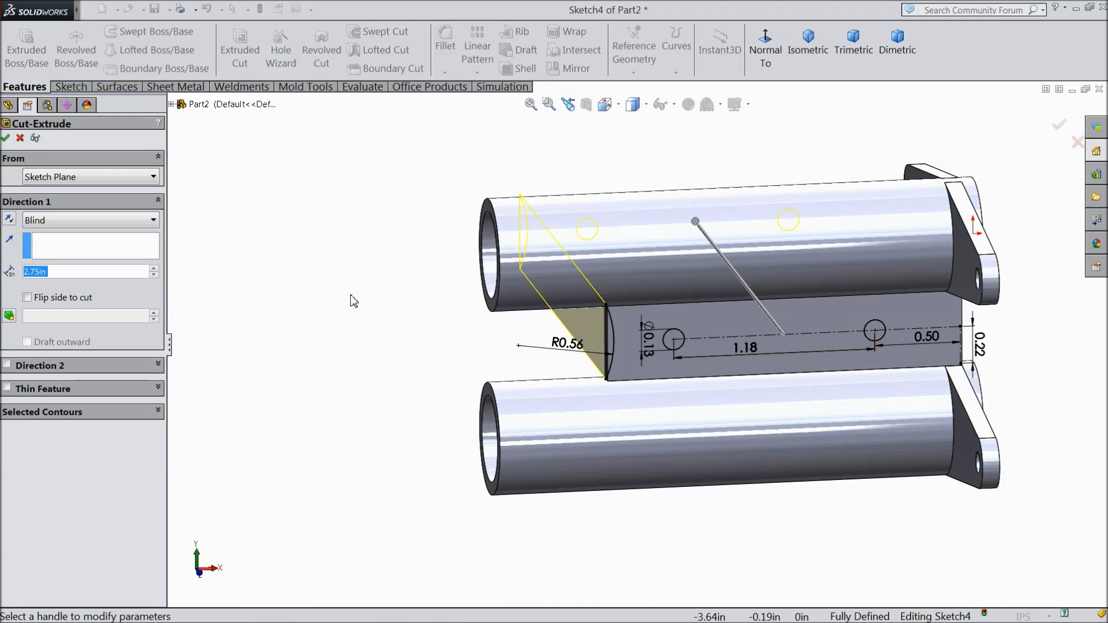
middle_drag(351, 300, 381, 376)
click(69, 220)
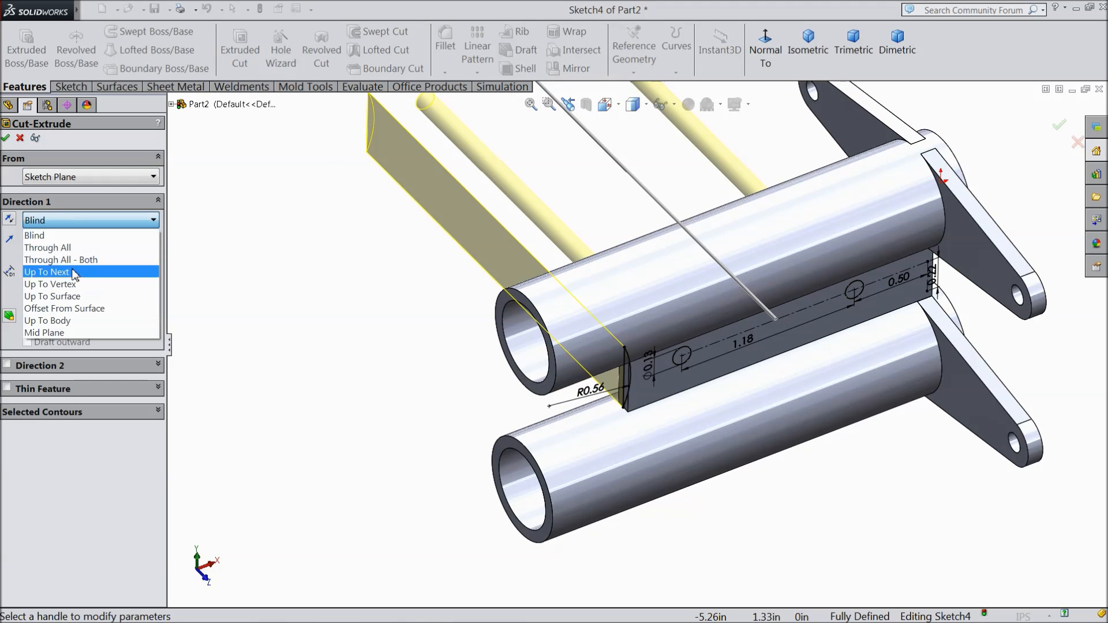
click(58, 333)
middle_drag(358, 362, 356, 331)
scroll(718, 359, down, 2)
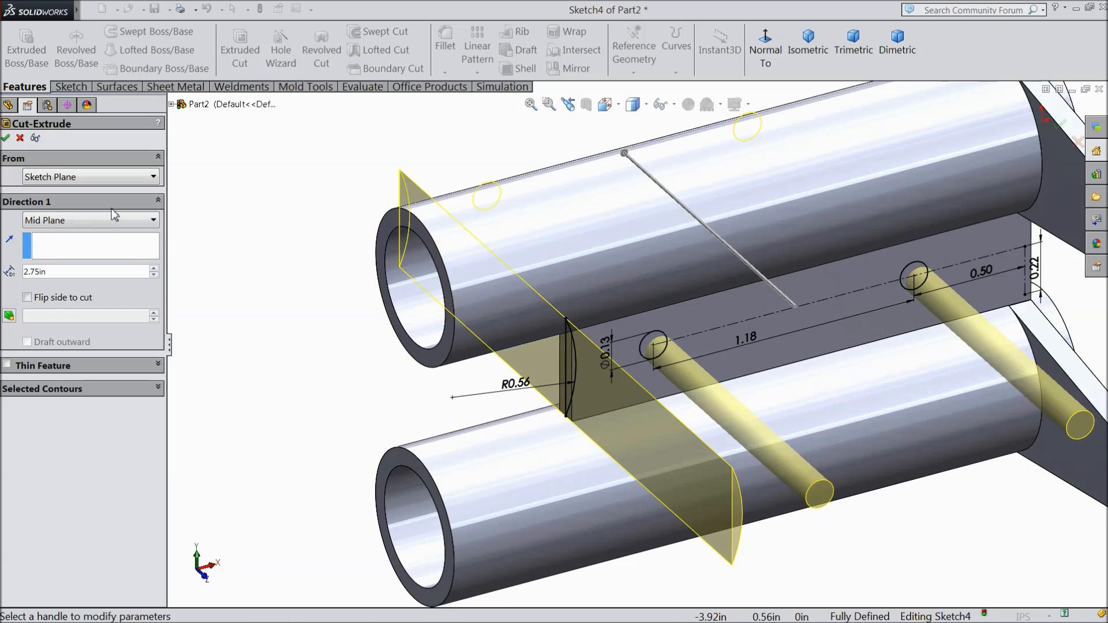
click(6, 139)
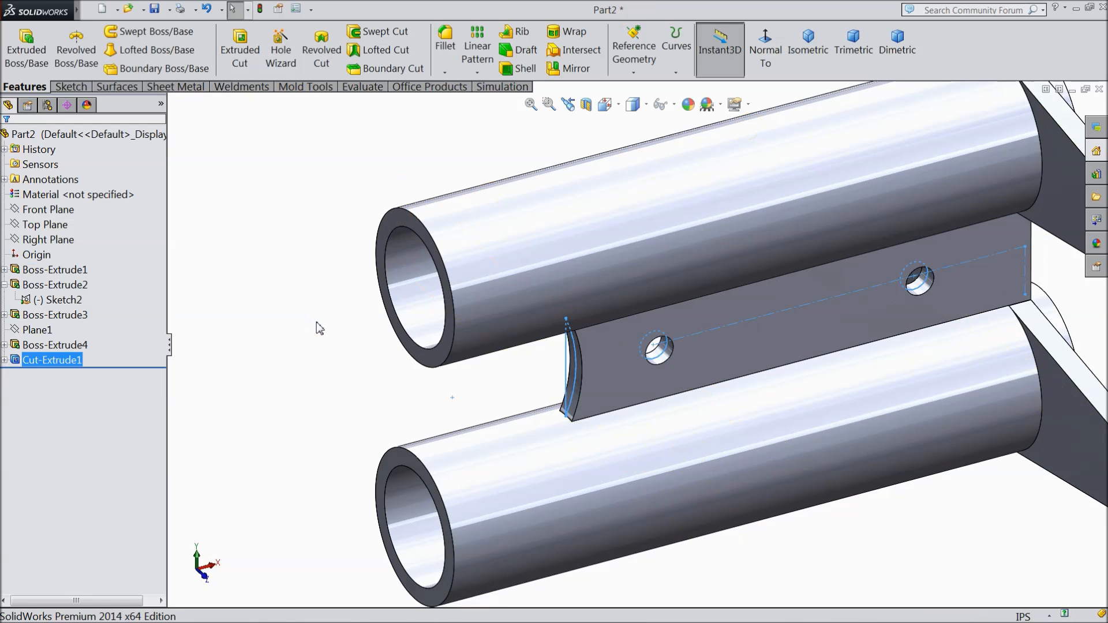
Step: Start a new sketch on the Front Plane and orient the view normal to it
middle_drag(314, 343, 279, 354)
scroll(286, 301, up, 4)
scroll(814, 363, down, 3)
scroll(916, 410, up, 2)
middle_drag(894, 403, 871, 396)
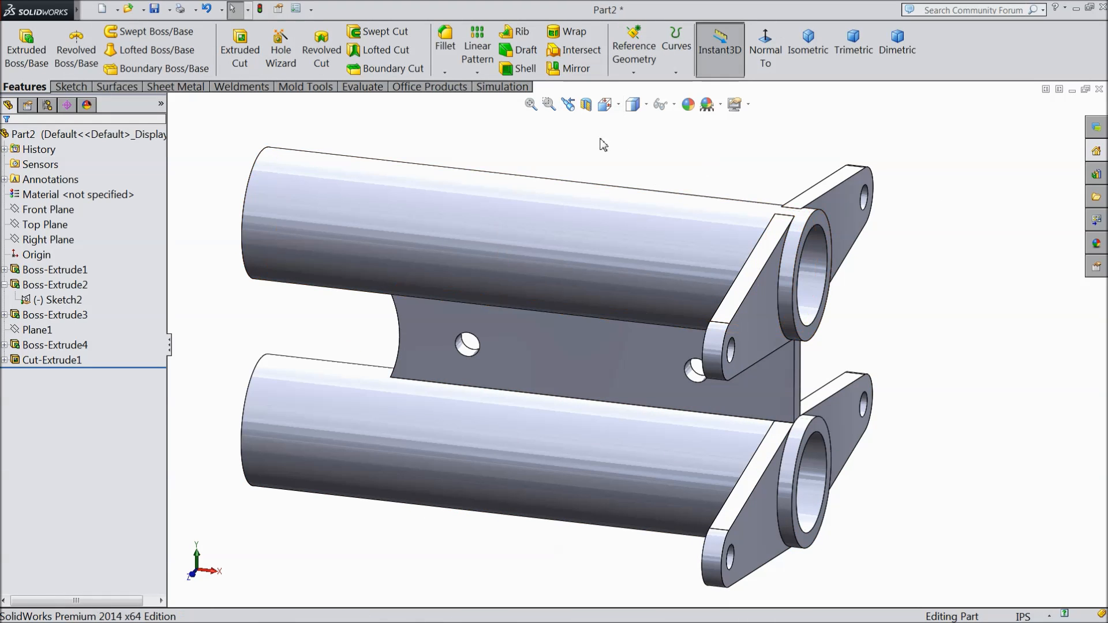
click(35, 210)
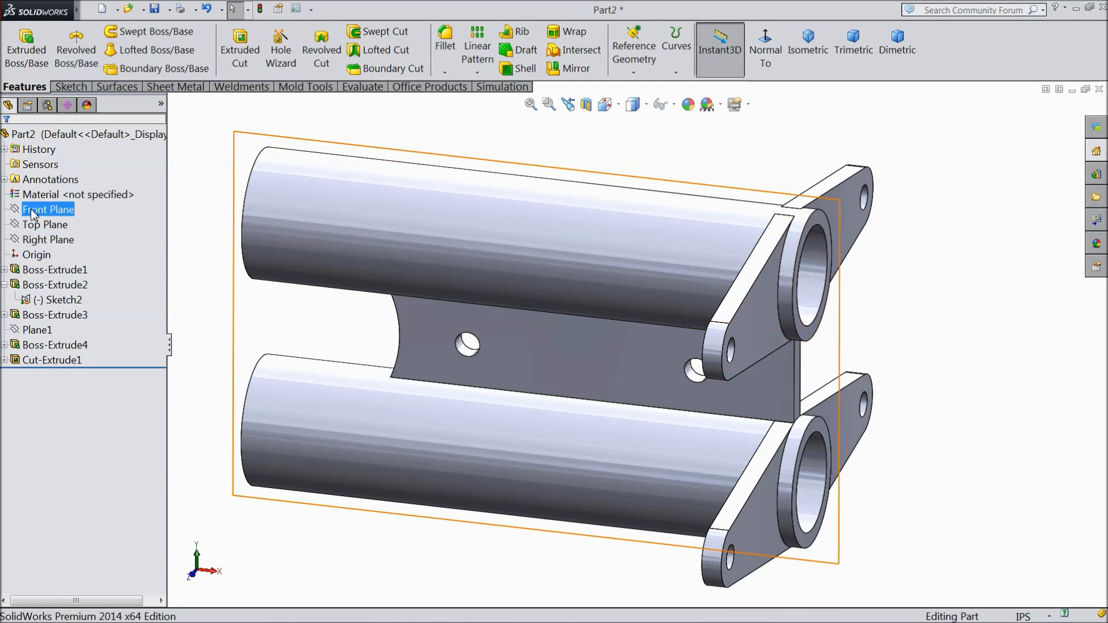
click(39, 195)
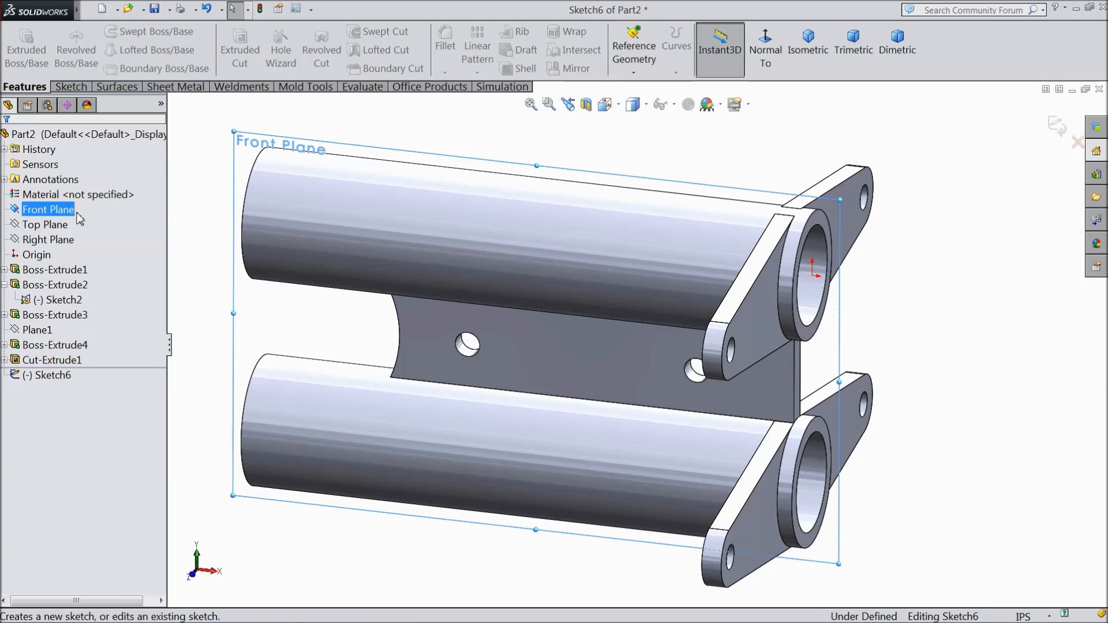
click(766, 52)
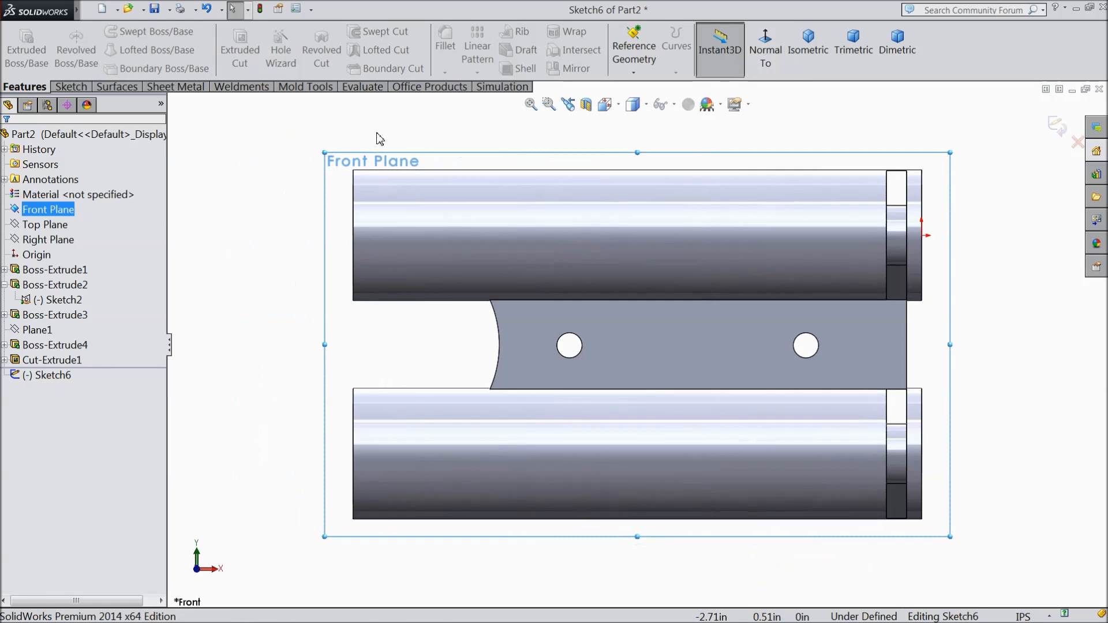
Step: Draw a centerline about 0.45 in long from the upper pivot arm's top inner corner to a point on the upper tube's top edge
click(71, 86)
click(112, 31)
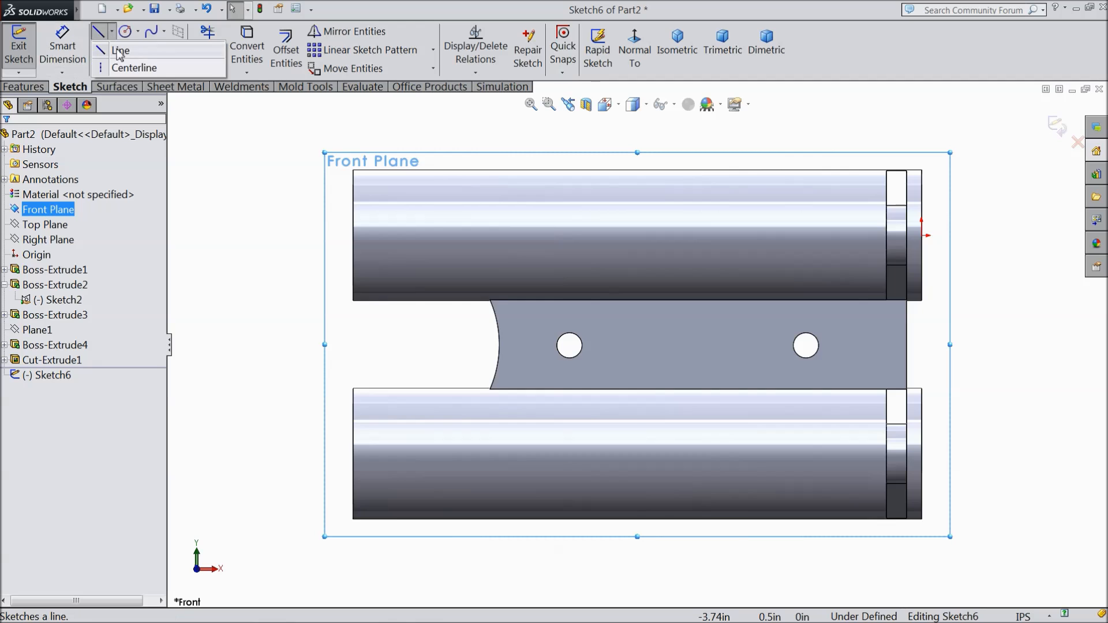
click(130, 68)
scroll(860, 237, down, 3)
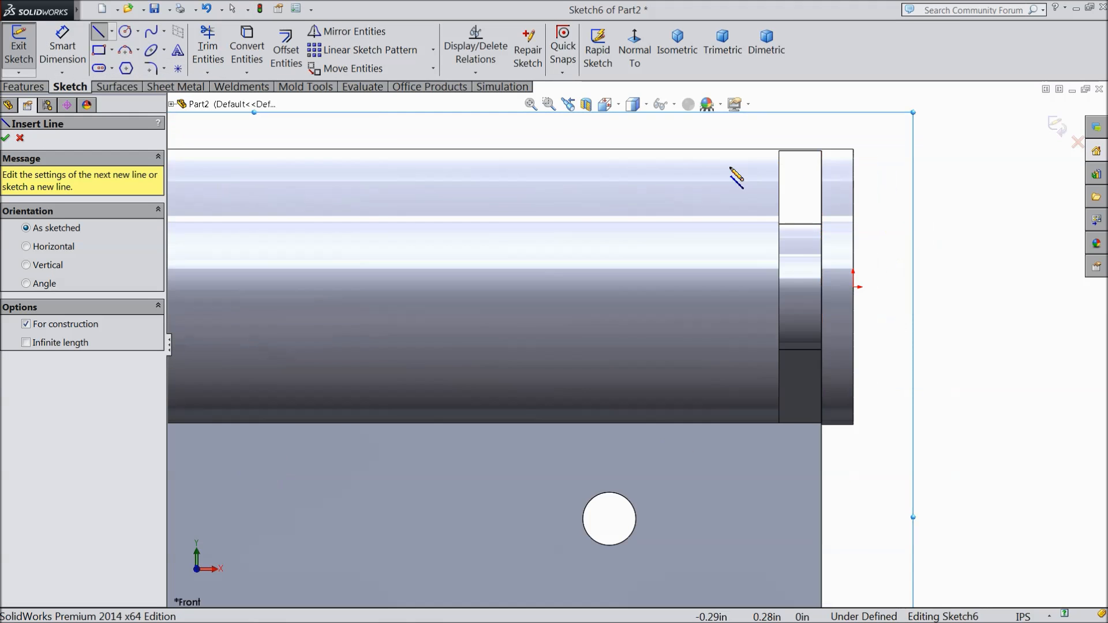
scroll(733, 179, up, 3)
scroll(695, 277, down, 3)
scroll(974, 360, down, 3)
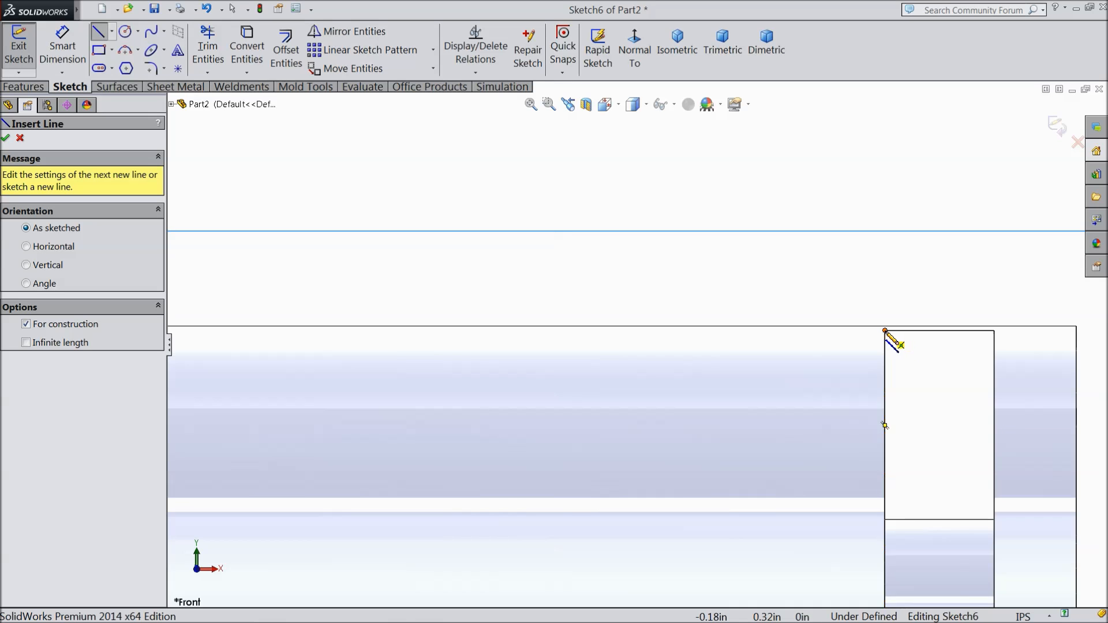
click(885, 331)
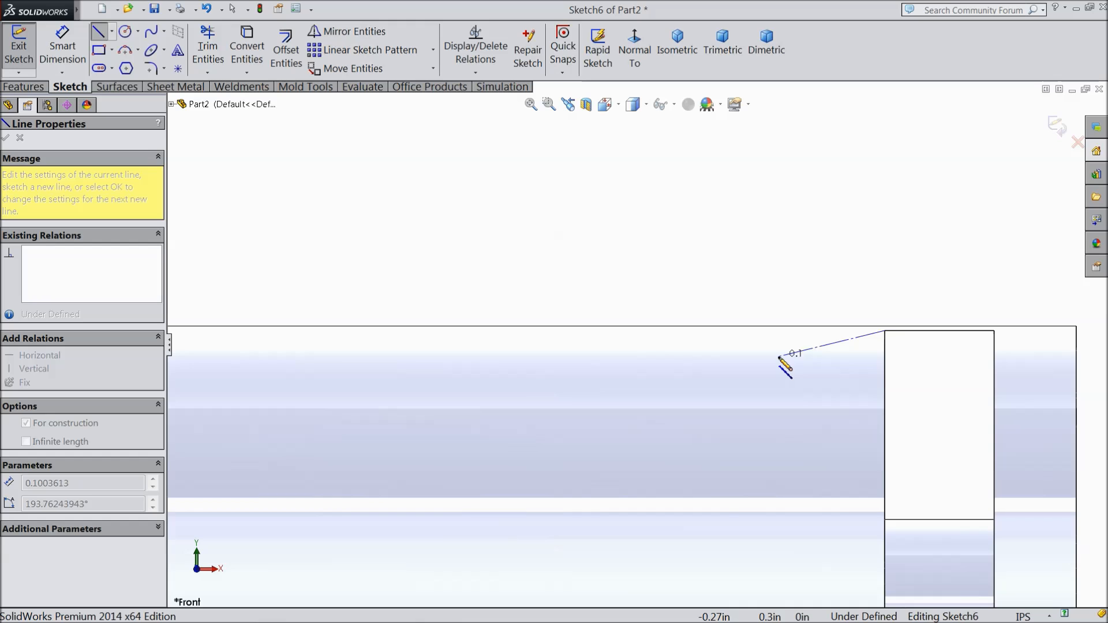
scroll(722, 361, up, 5)
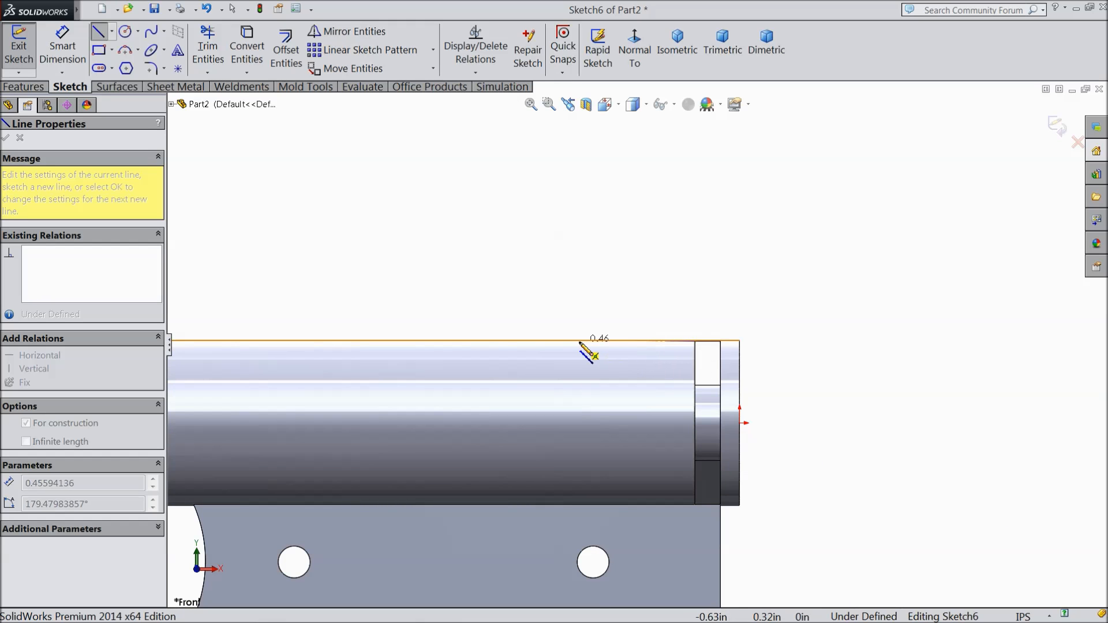
click(582, 345)
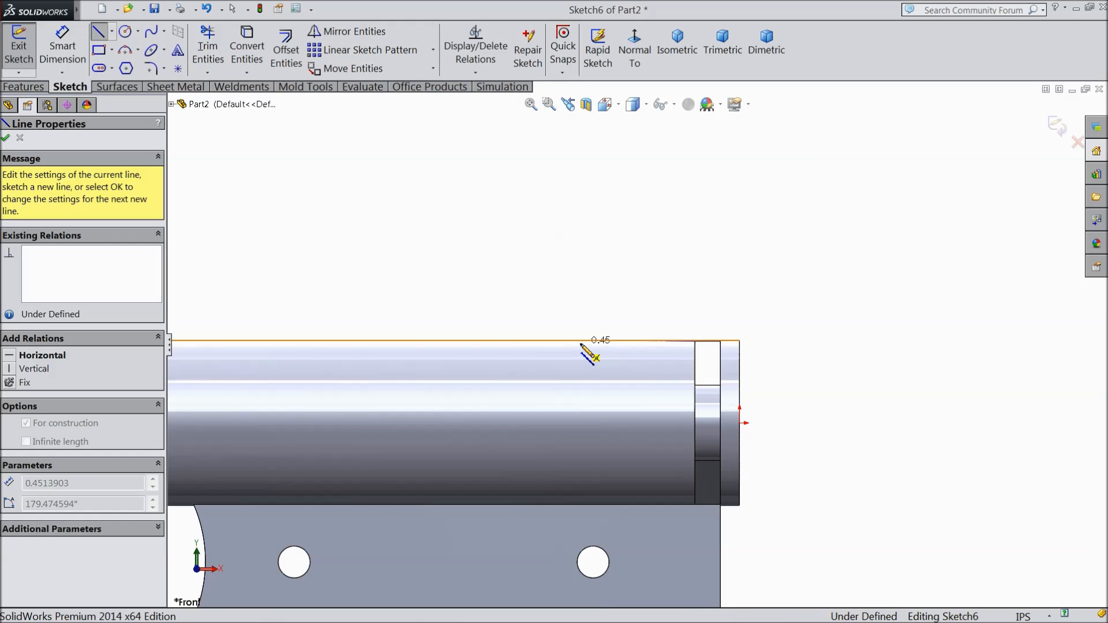
Step: Continue with a vertical centerline rising about 0.3 in from the first centerline's free end, and end the chain
scroll(583, 347, down, 3)
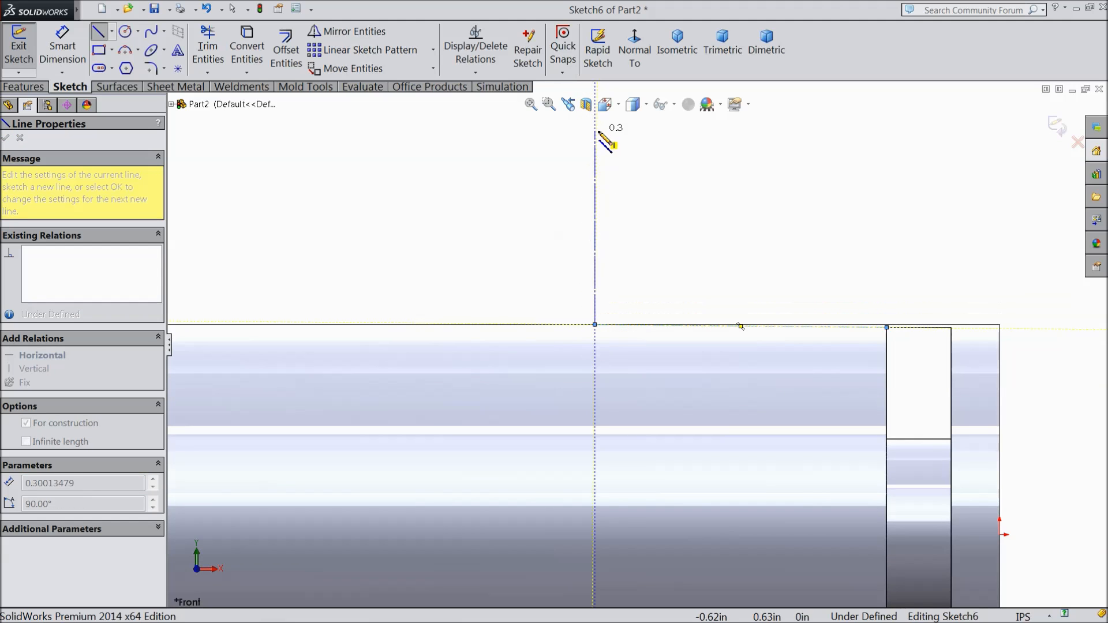
click(598, 132)
right_click(637, 159)
click(742, 130)
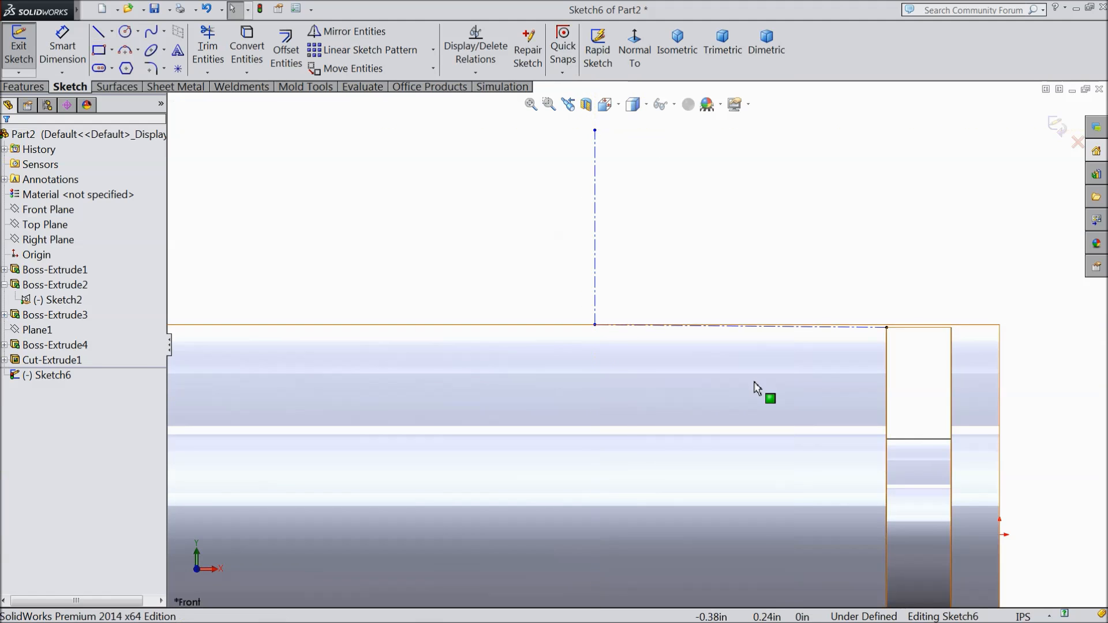
Step: Try to make the centerline along the tube's top edge horizontal, and delete the added relation
scroll(755, 383, down, 3)
click(732, 283)
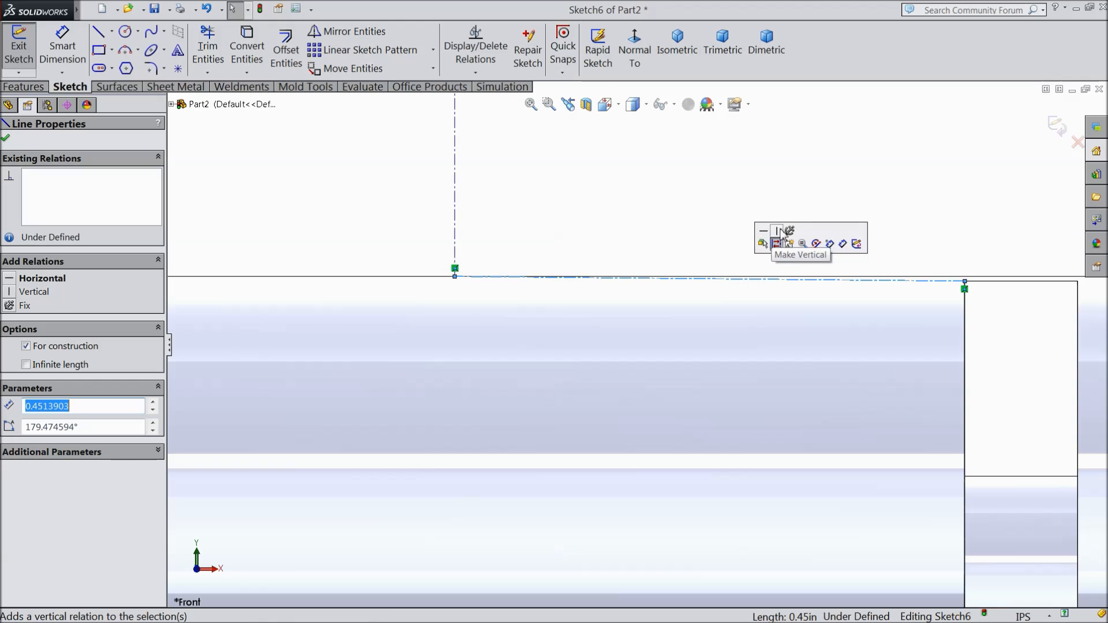
click(763, 235)
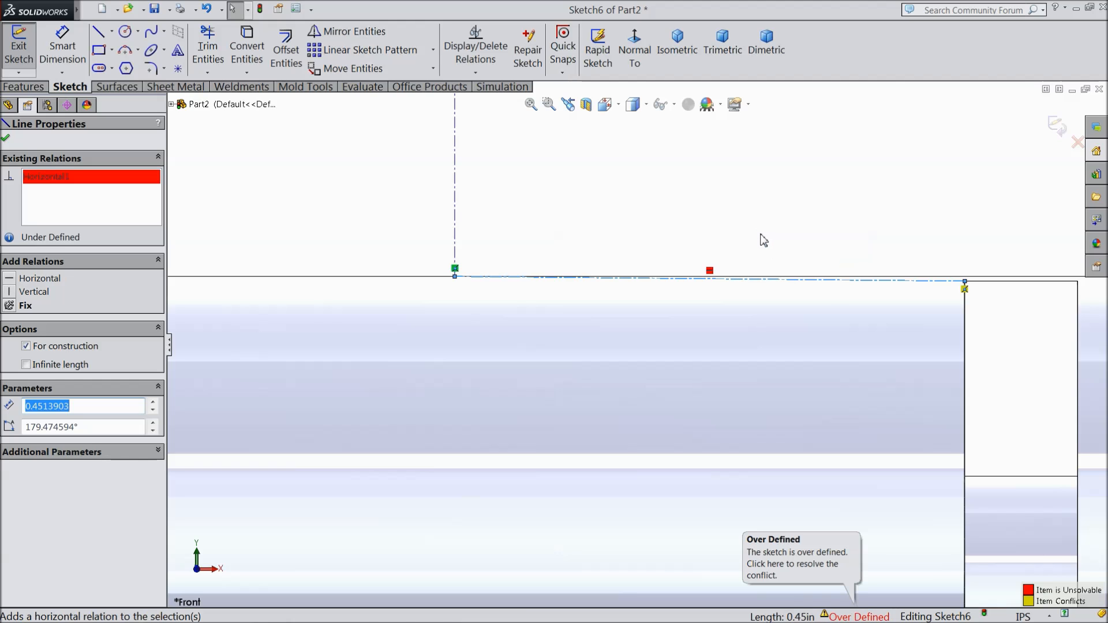
right_click(68, 182)
click(97, 189)
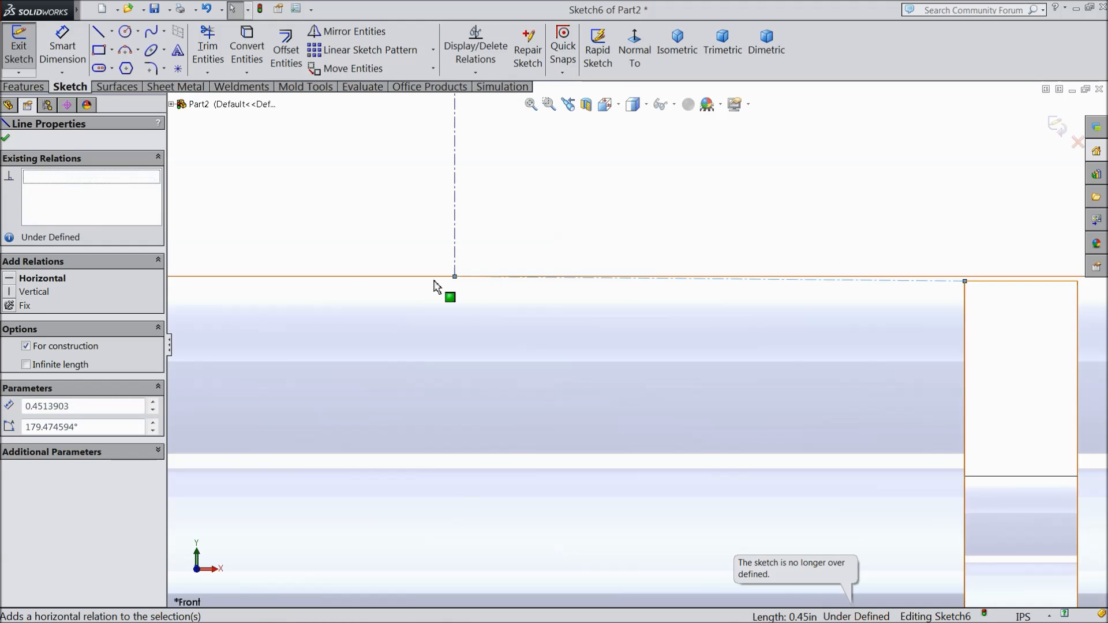
Step: Delete the coincident relation at the corner between the two centerlines and make the lower centerline horizontal
click(456, 277)
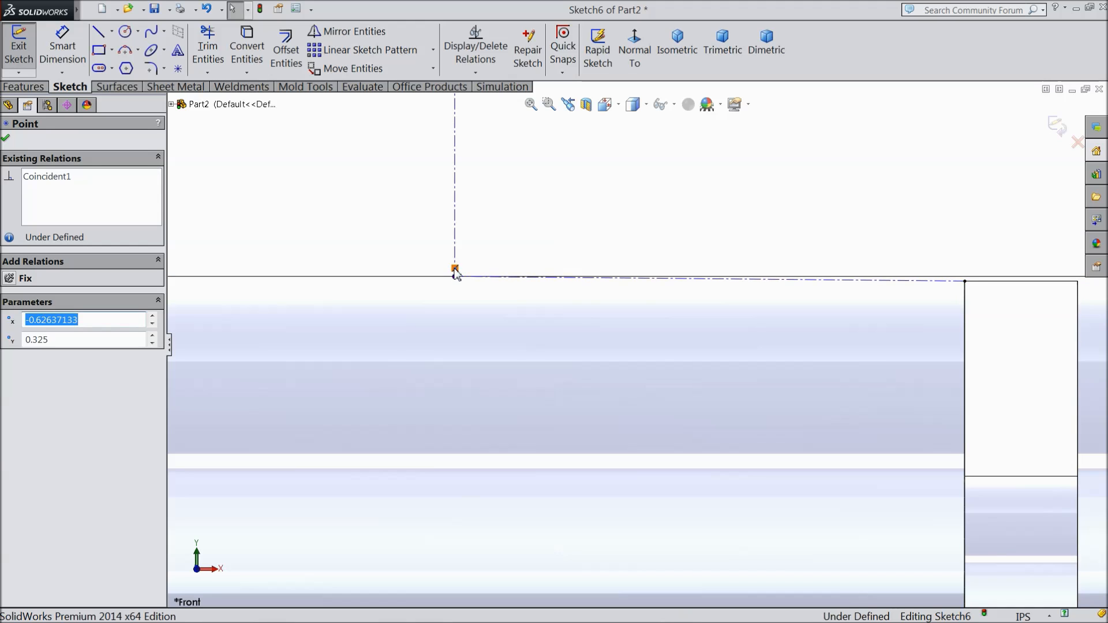
key(Delete)
click(539, 279)
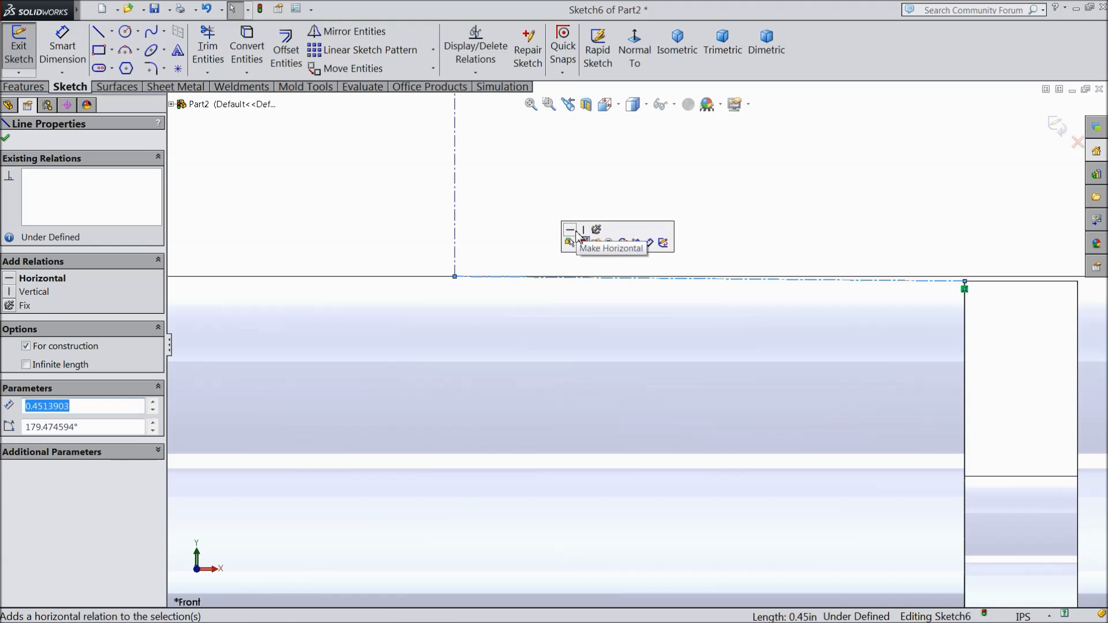
click(574, 231)
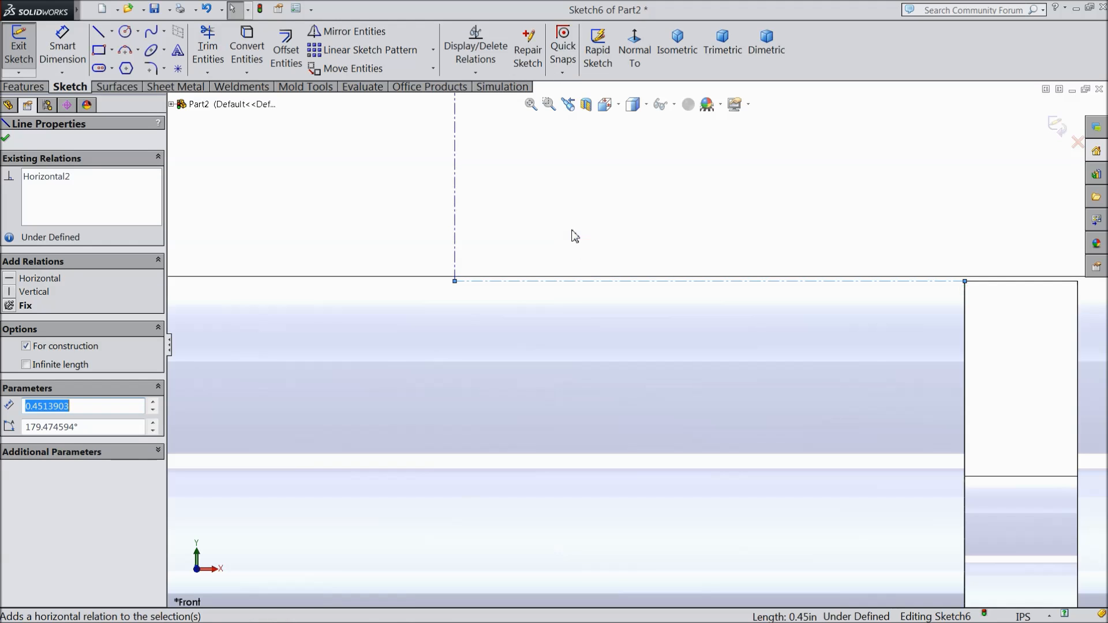
click(6, 138)
Step: Dimension the horizontal centerline's length to 0.668 in
click(62, 47)
scroll(564, 272, up, 3)
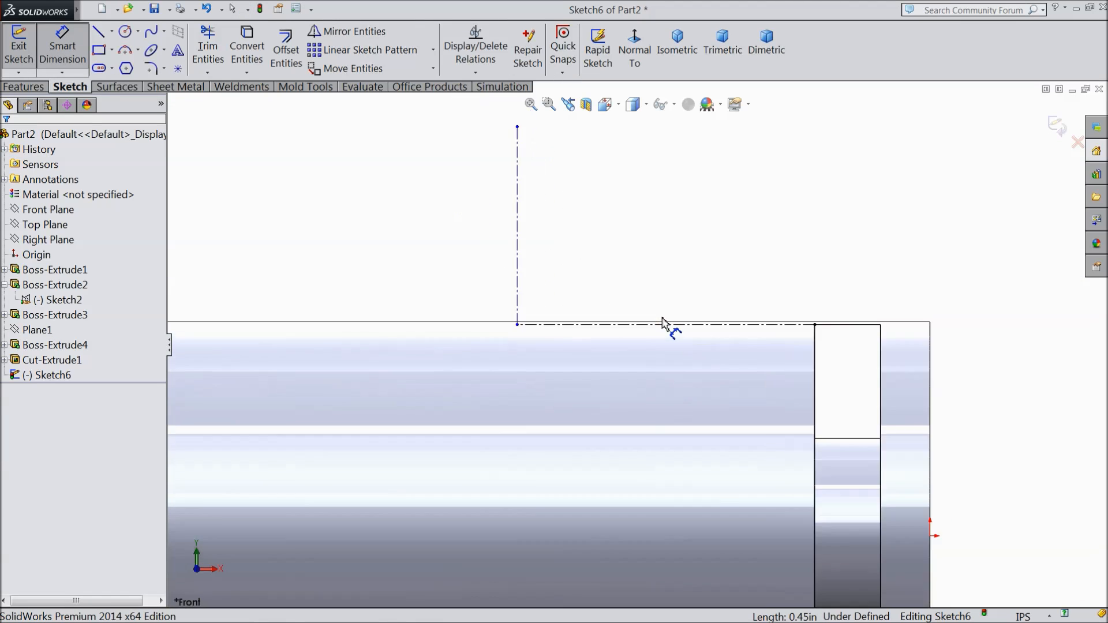
click(693, 327)
click(683, 300)
text(0.668)
click(619, 279)
scroll(461, 254, up, 3)
scroll(453, 254, down, 2)
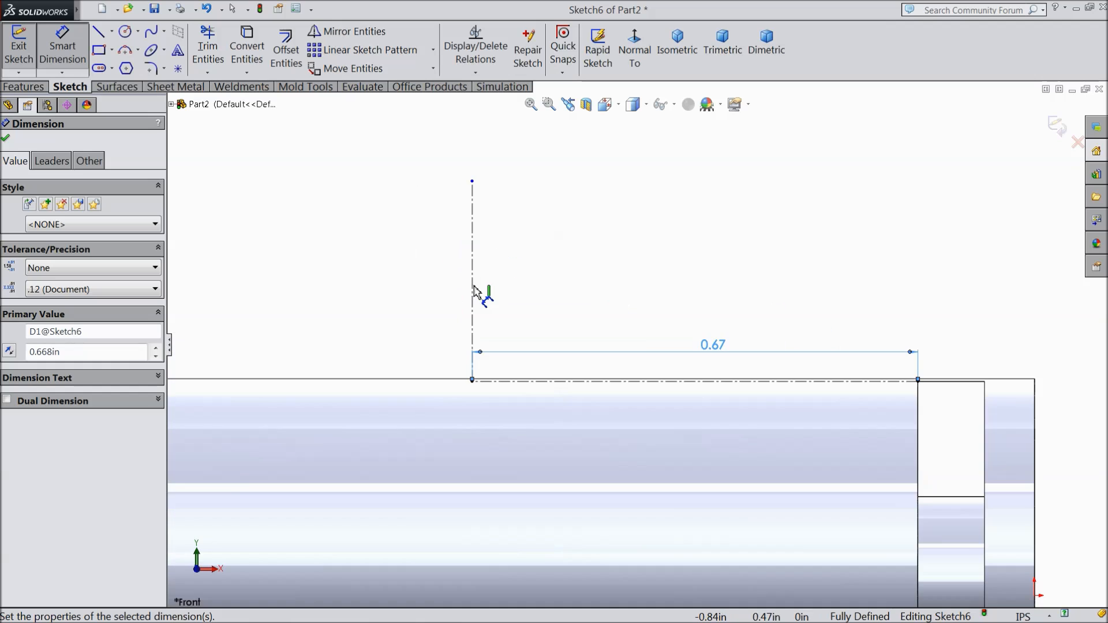
Step: Dimension the vertical centerline's length to 0.668 in and finish dimensioning
click(472, 290)
click(452, 293)
text(0.668)
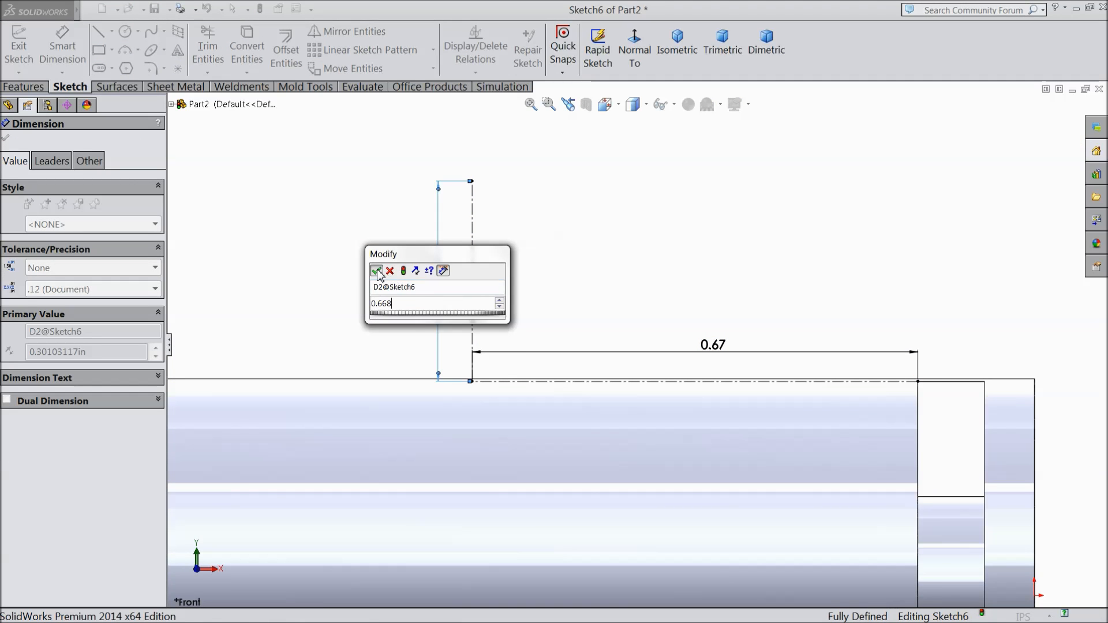
key(Return)
click(62, 49)
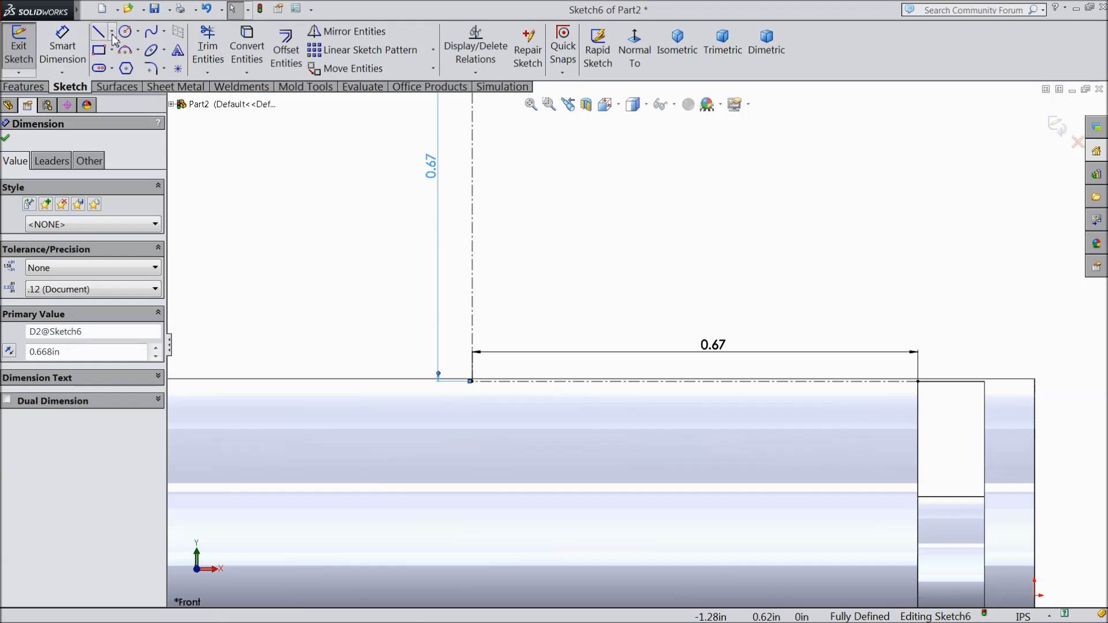
Step: Sketch an outward-bulging three-point arc from the horizontal centerline's free end to the vertical centerline's upper end, radius about 0.78 in
click(136, 50)
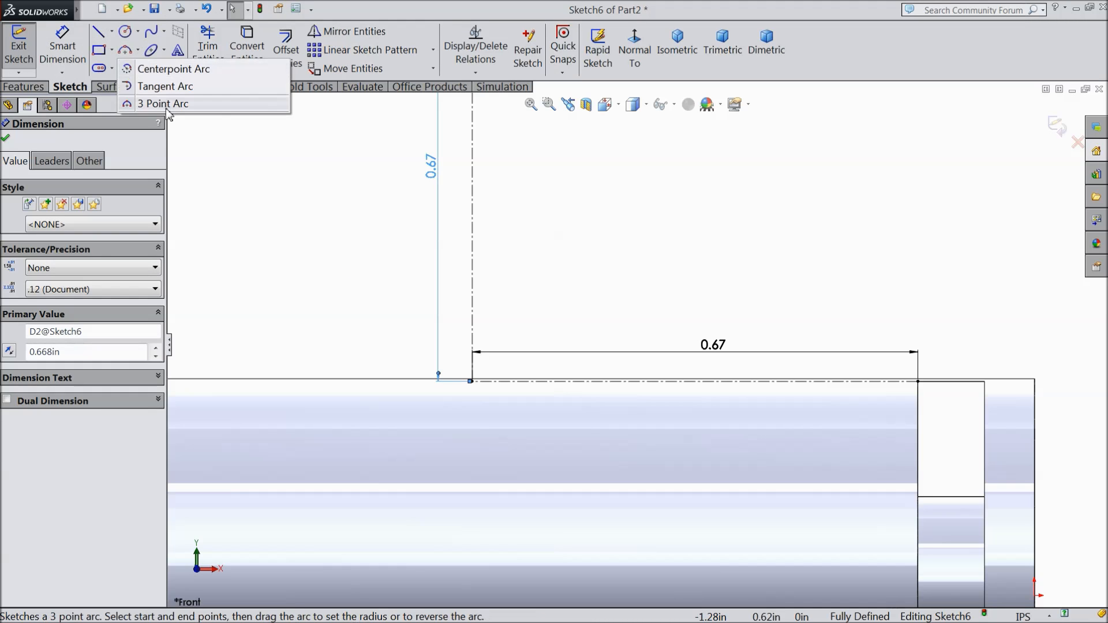
click(174, 104)
scroll(638, 344, up, 1)
scroll(859, 387, up, 2)
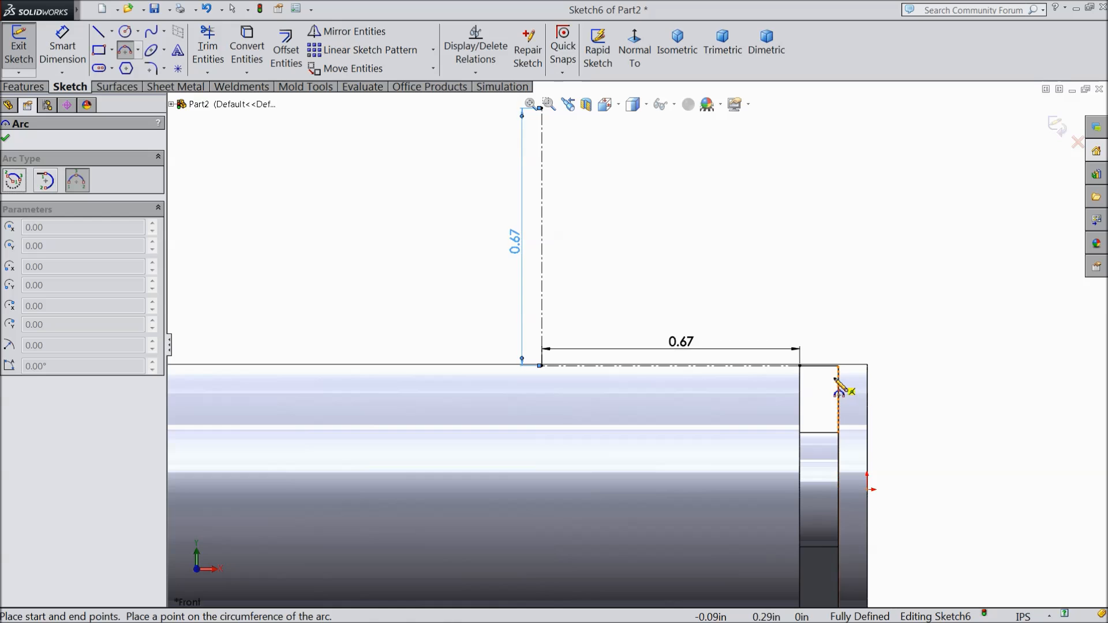
click(800, 366)
scroll(592, 166, down, 2)
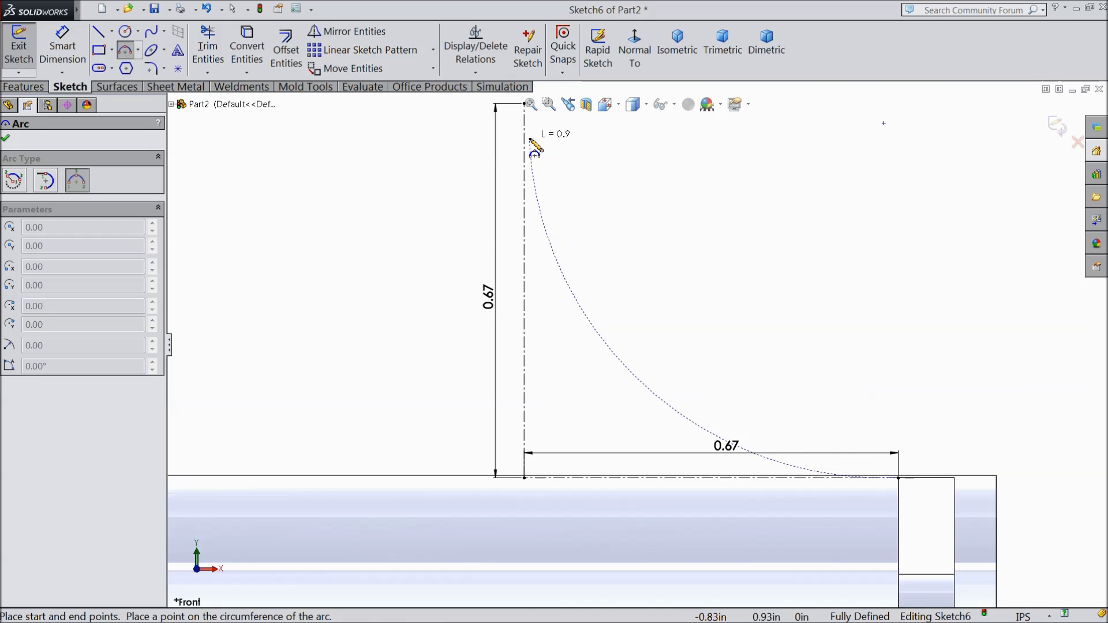
scroll(542, 162, up, 2)
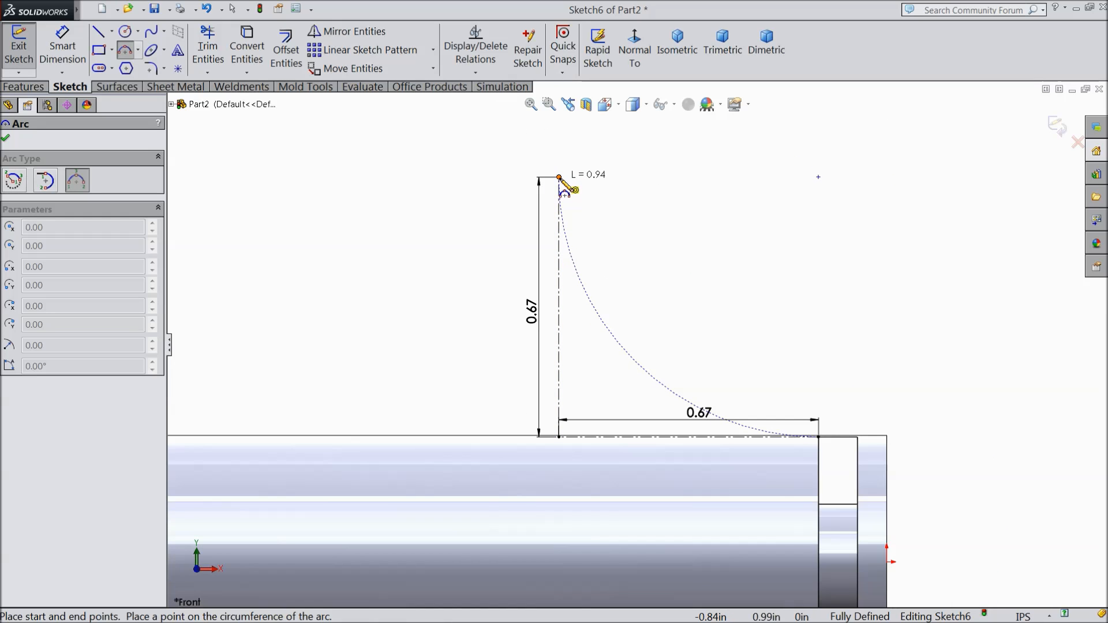
click(559, 178)
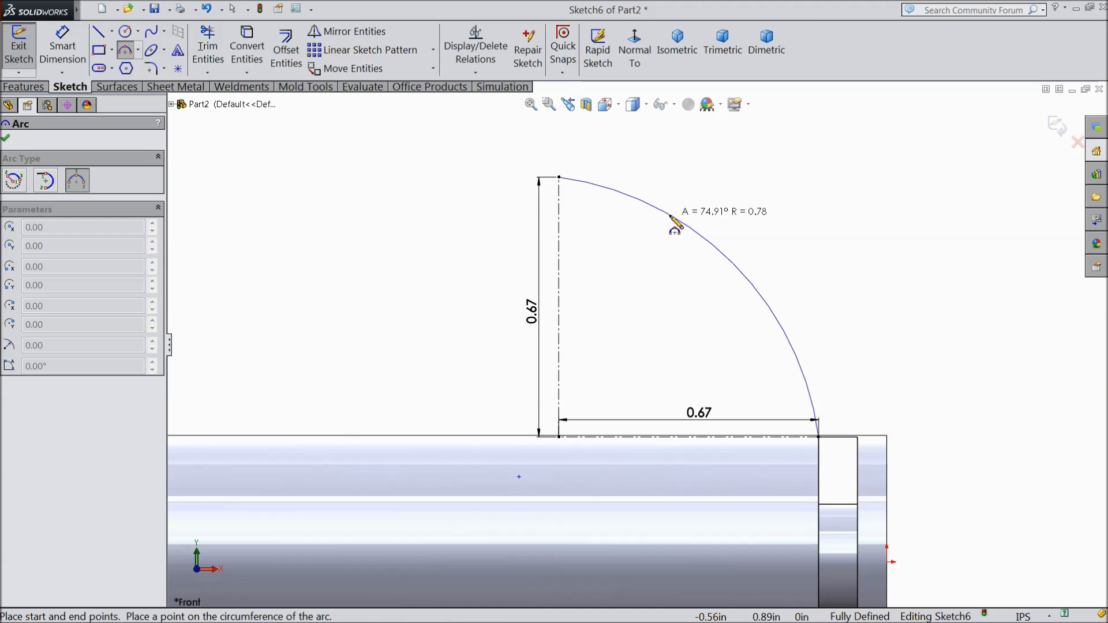
click(672, 224)
right_click(732, 232)
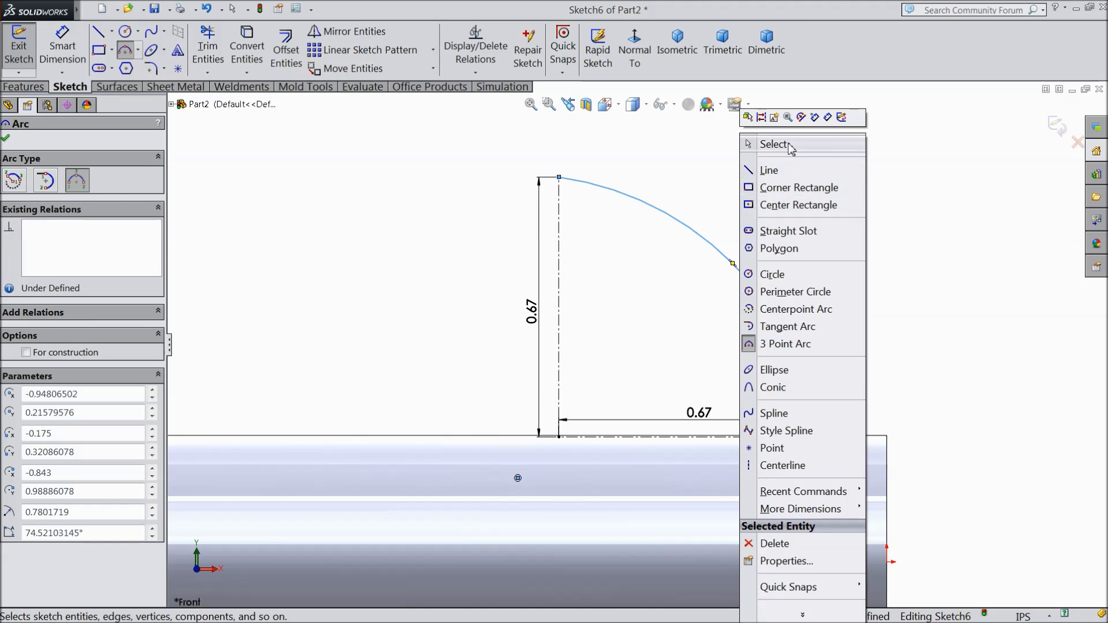
click(764, 143)
Step: Select the new arc's center point for adding a relation
click(518, 479)
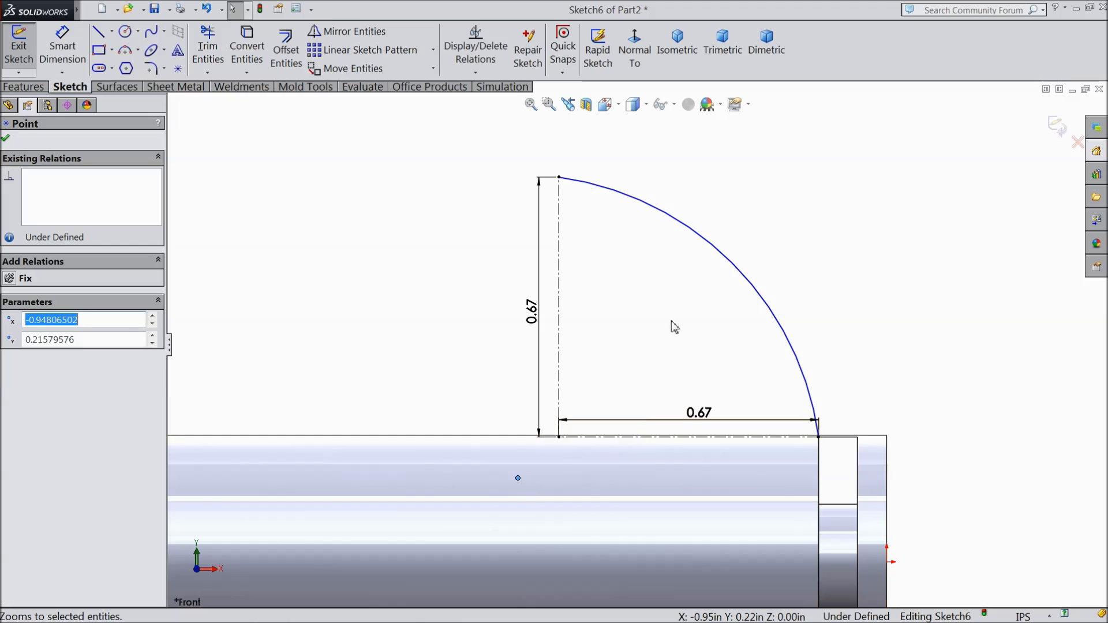
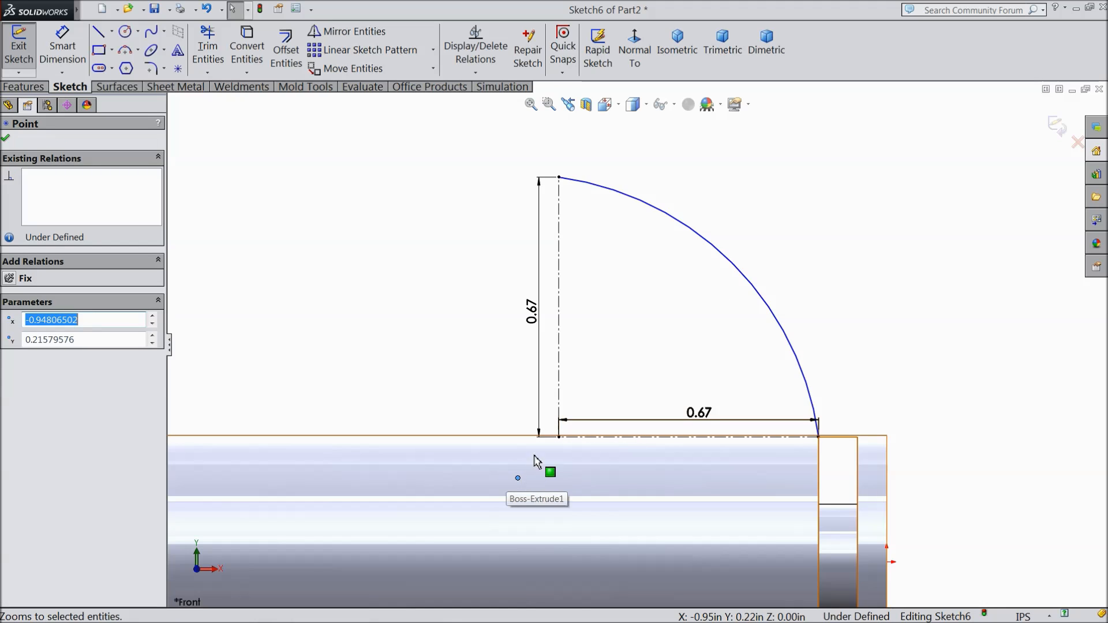
Step: Try to merge the arc's center point with the shared corner of the two centerlines
ctrl+click(559, 438)
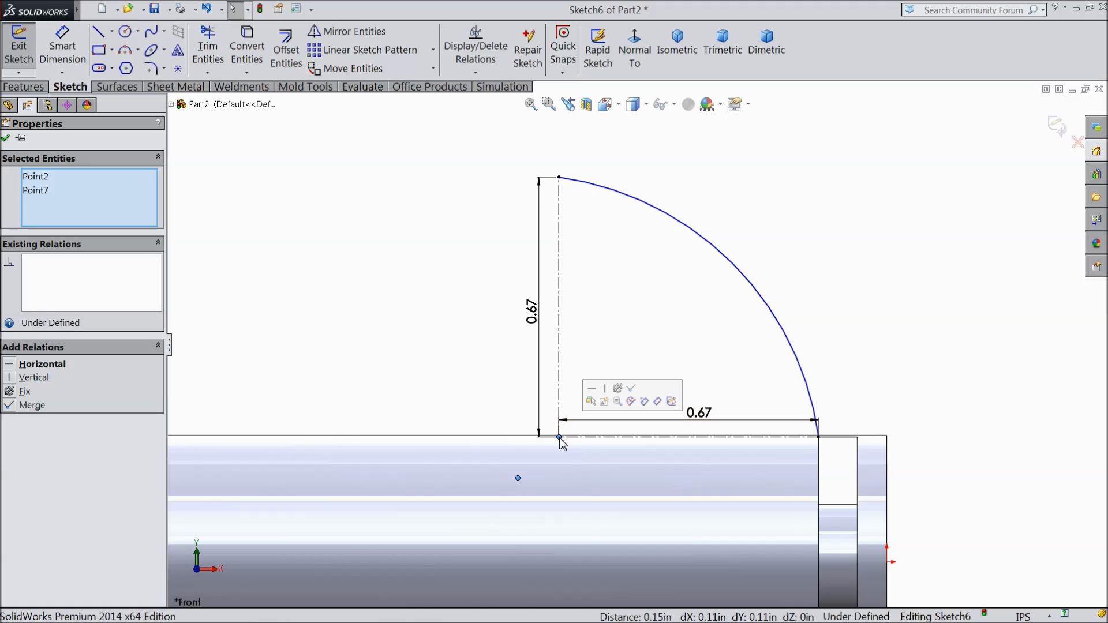
click(630, 391)
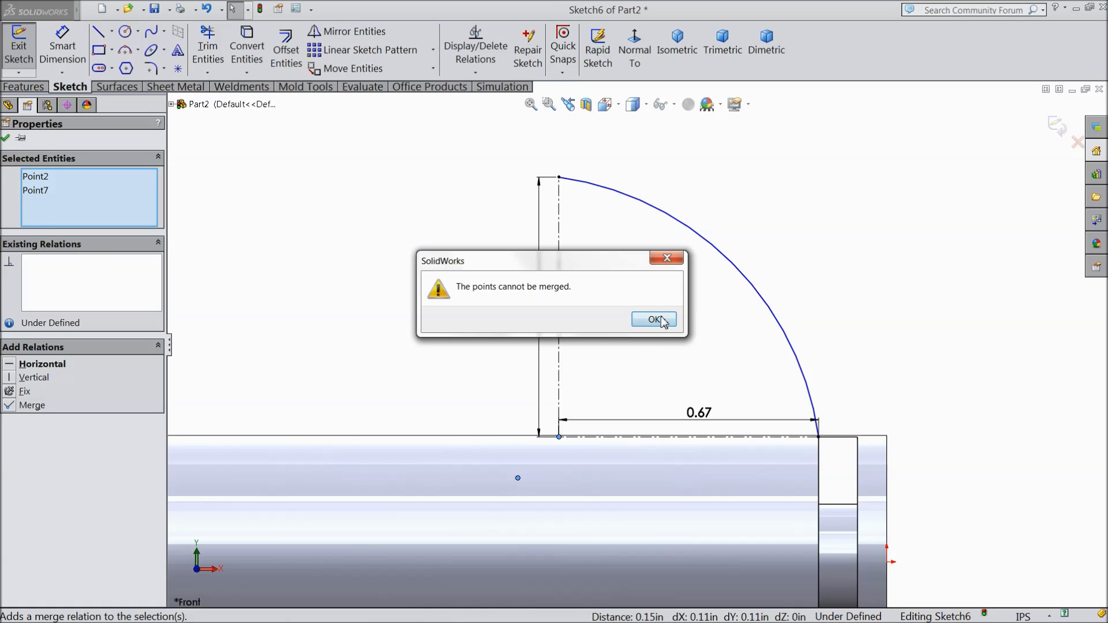
click(658, 321)
click(428, 312)
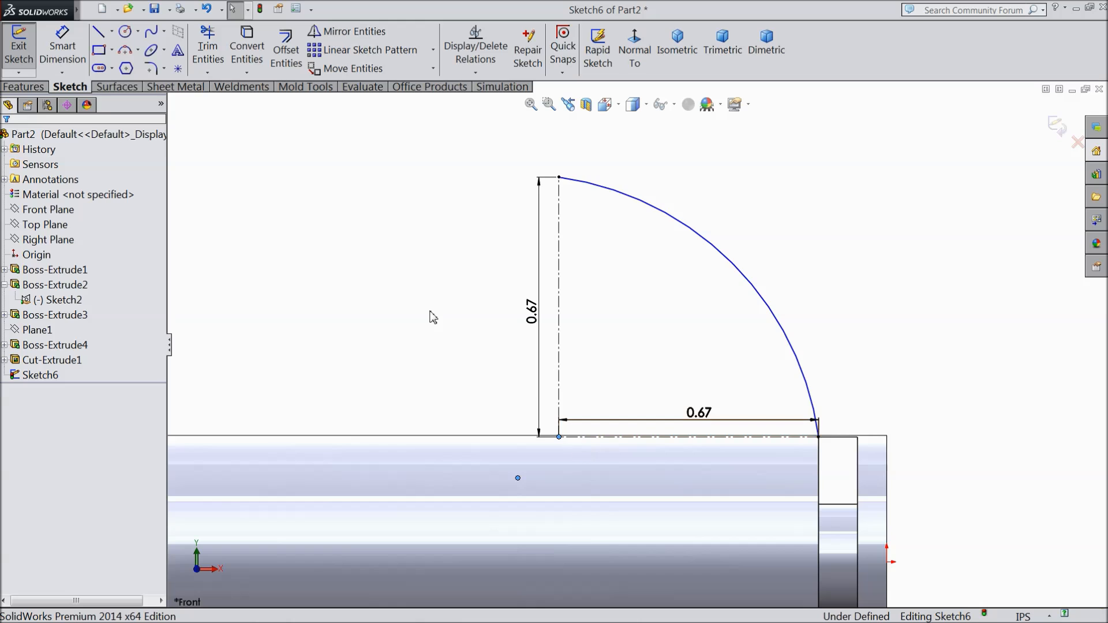
click(559, 438)
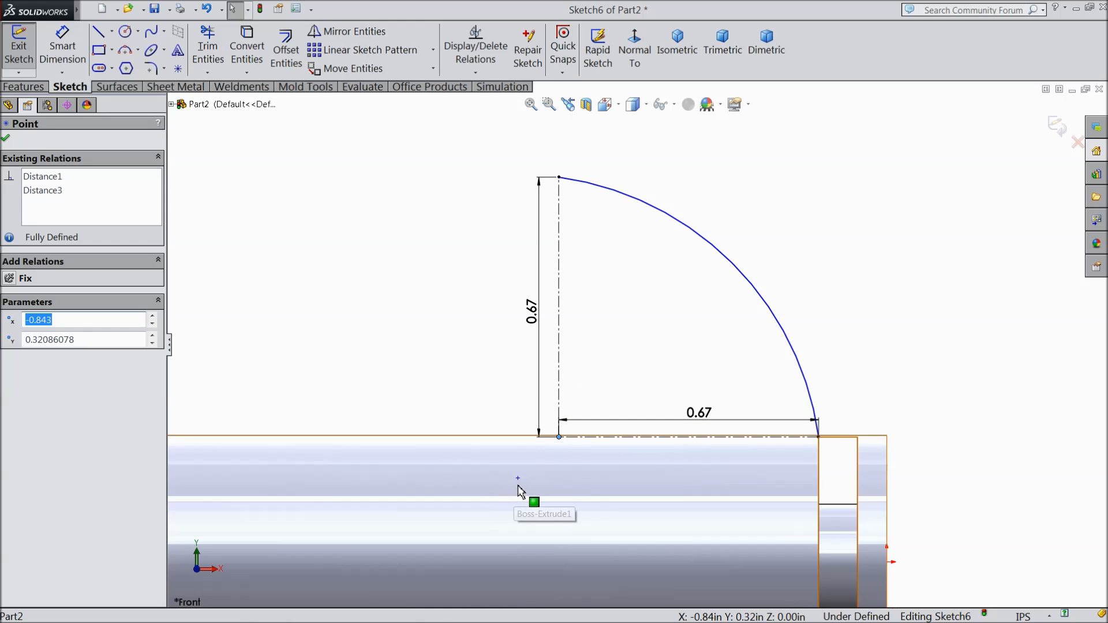
ctrl+click(518, 479)
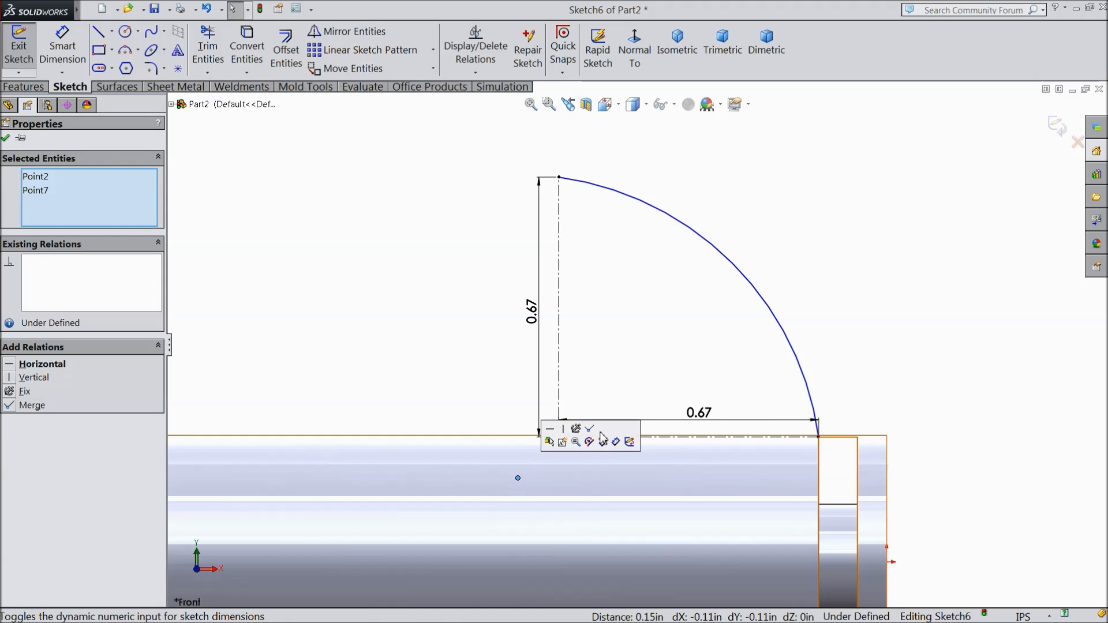
click(26, 406)
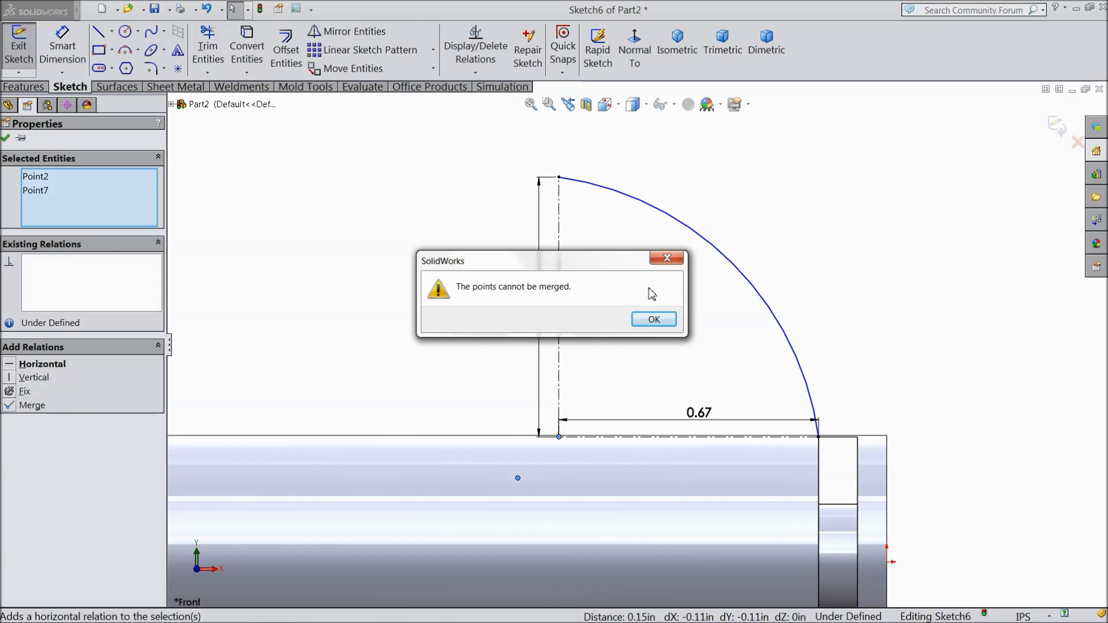
click(667, 261)
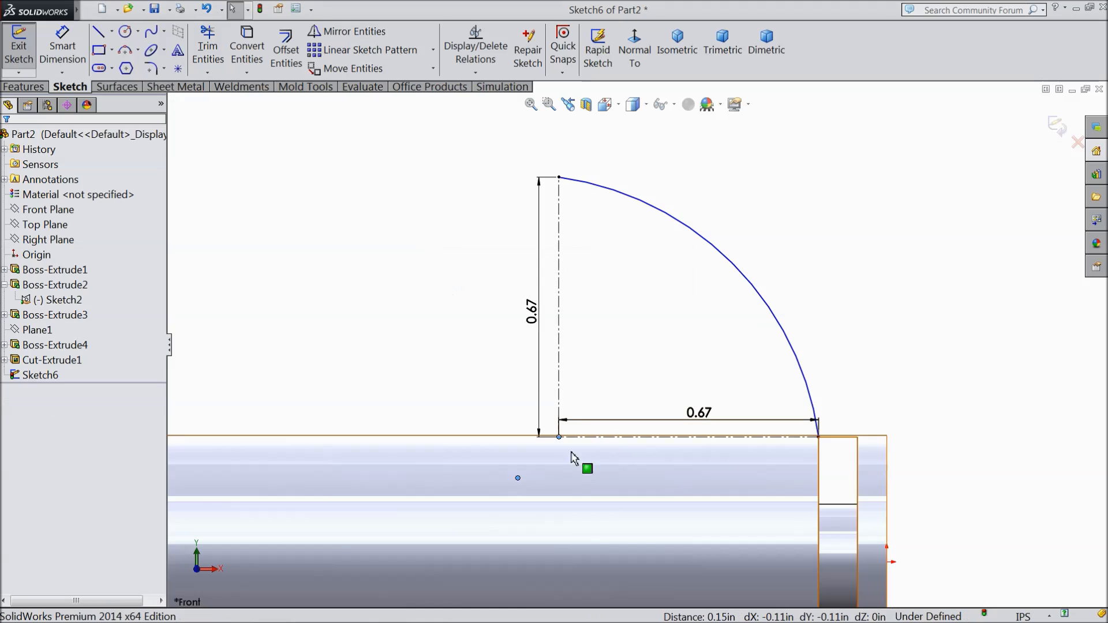
click(518, 478)
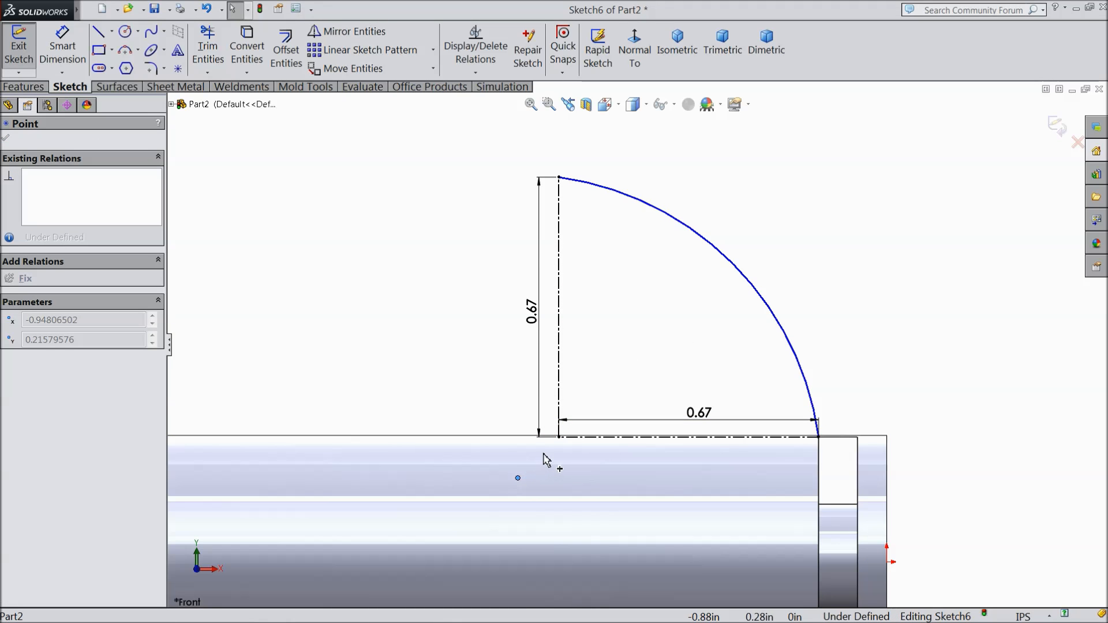
Step: Delete the arc whose center lies off the centerlines' corner
click(744, 281)
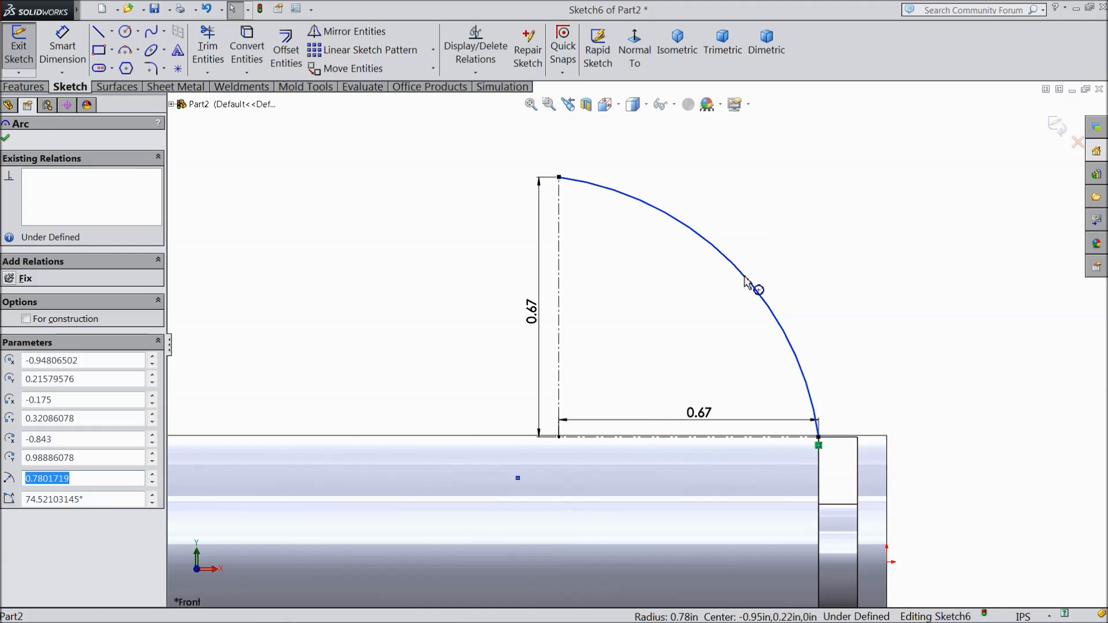
right_click(749, 285)
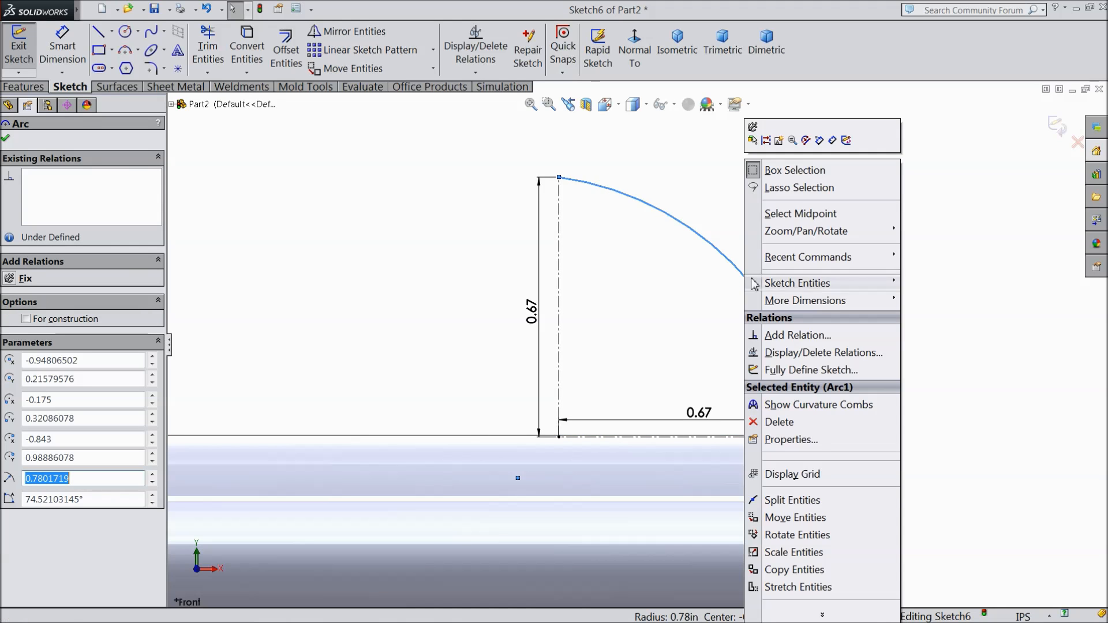
click(774, 422)
Step: Sketch a 90° three-point arc from the horizontal centerline's free end to the vertical centerline's upper end, radius about 0.67 in, bulging outward
click(125, 51)
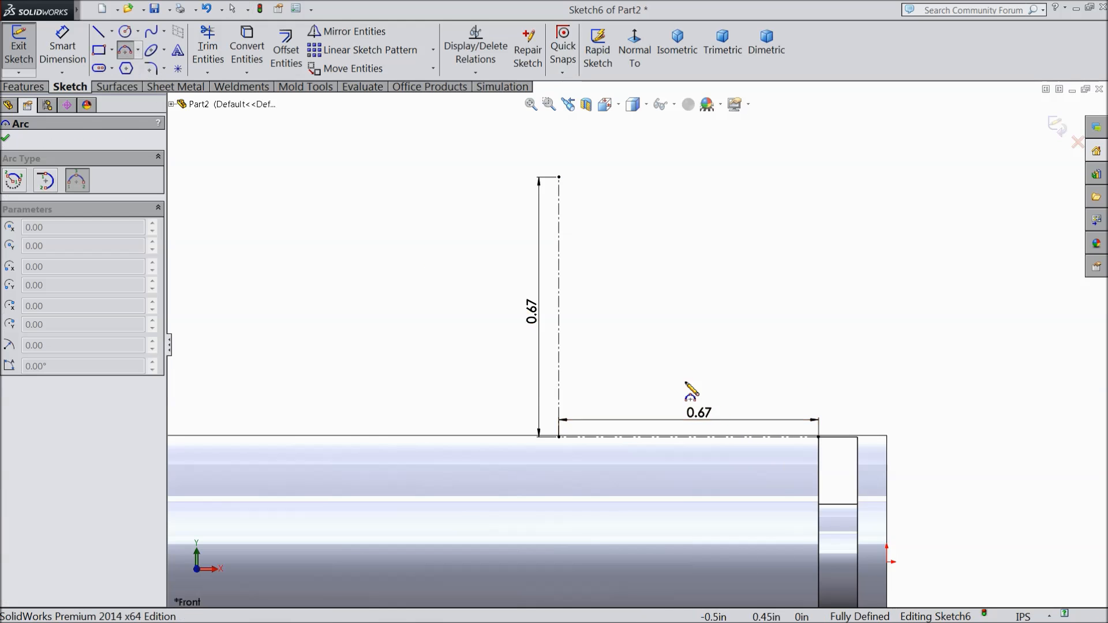
click(818, 437)
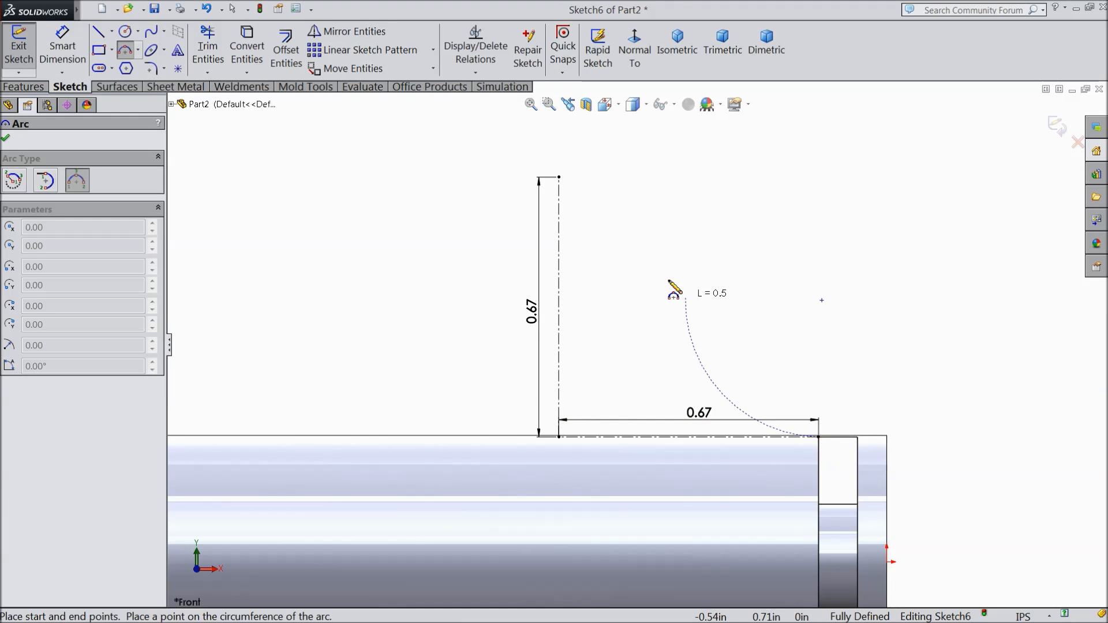
click(559, 177)
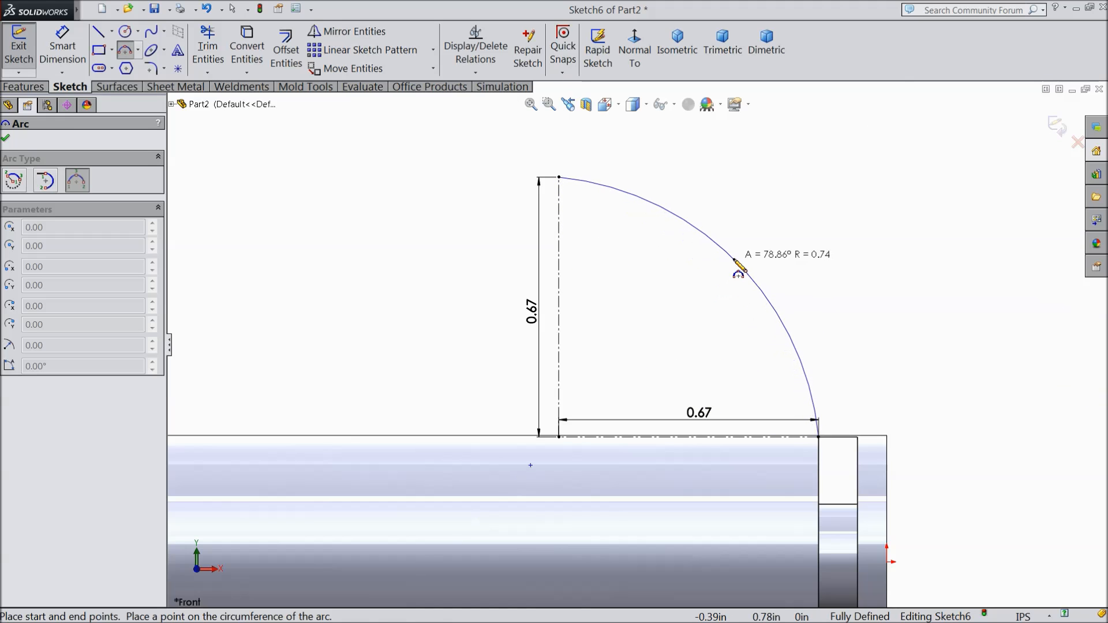
click(750, 261)
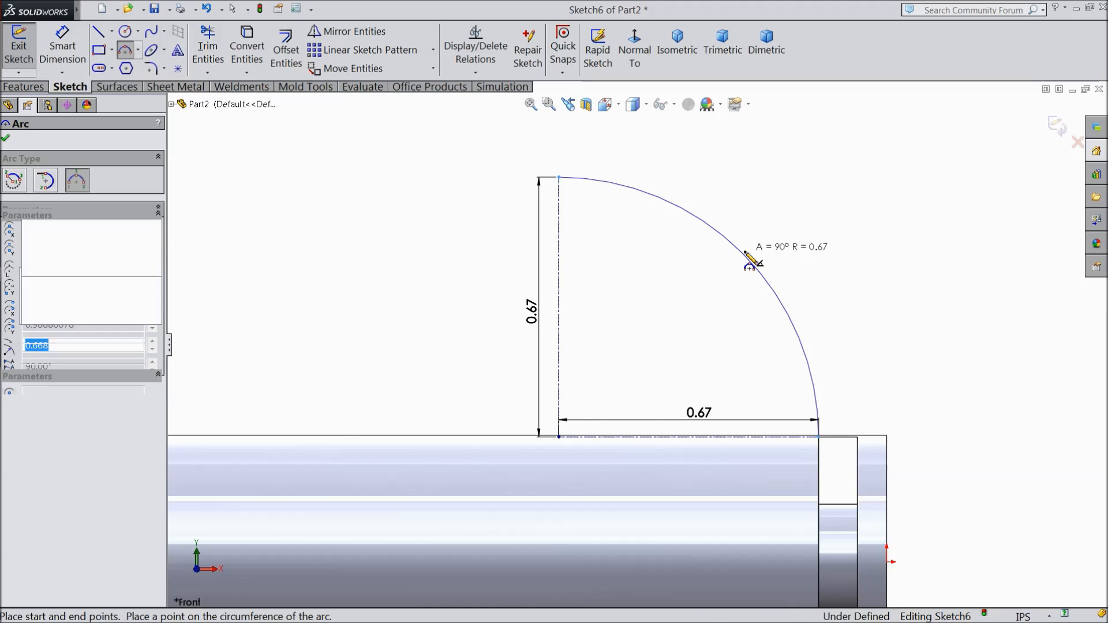
right_click(795, 224)
click(836, 146)
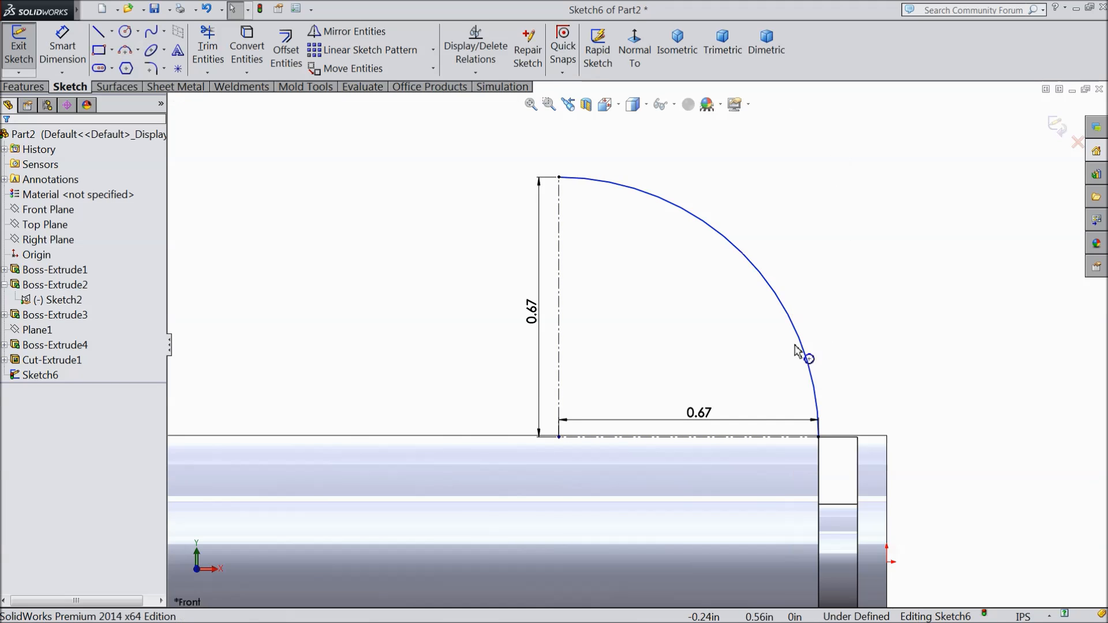
click(558, 439)
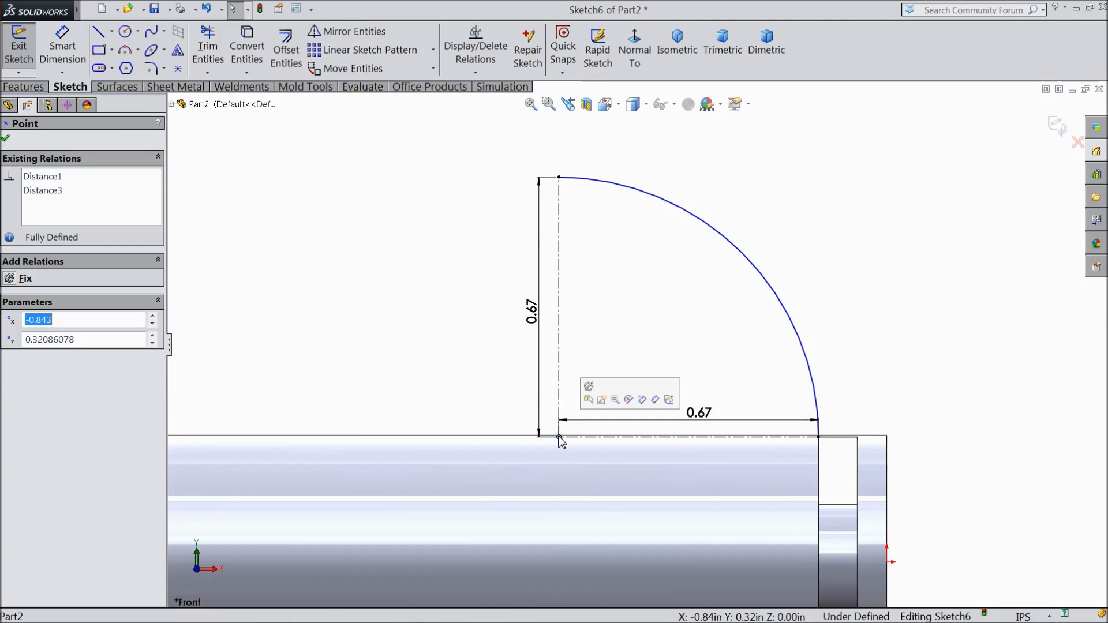
Step: Sketch a horizontal line about 0.71 in long from the arc's upper end, extending away from the arc
click(99, 34)
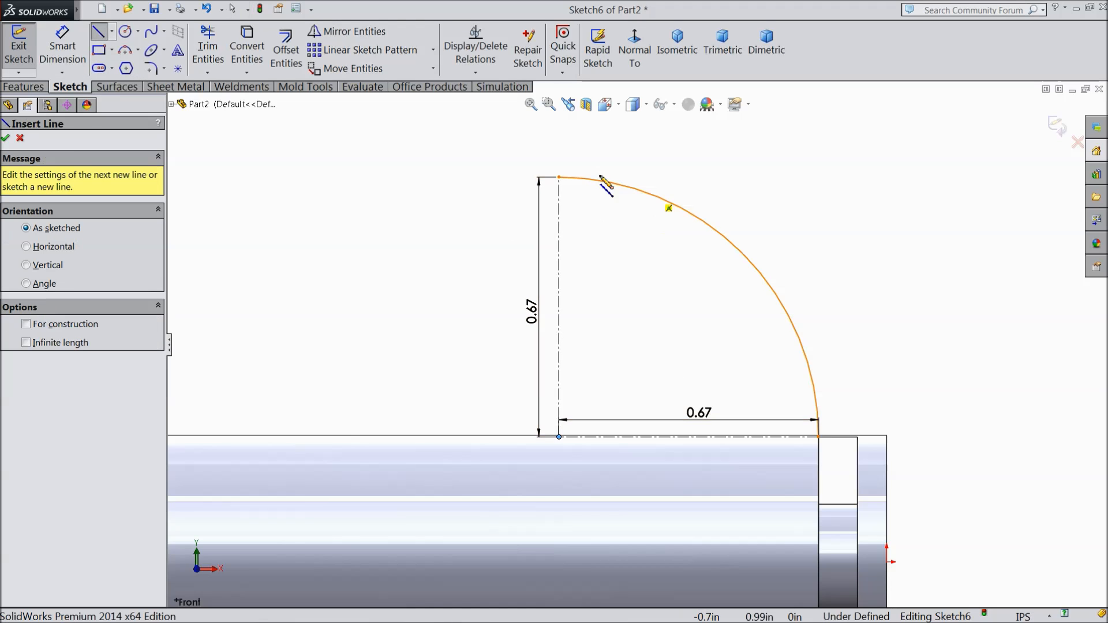
click(559, 177)
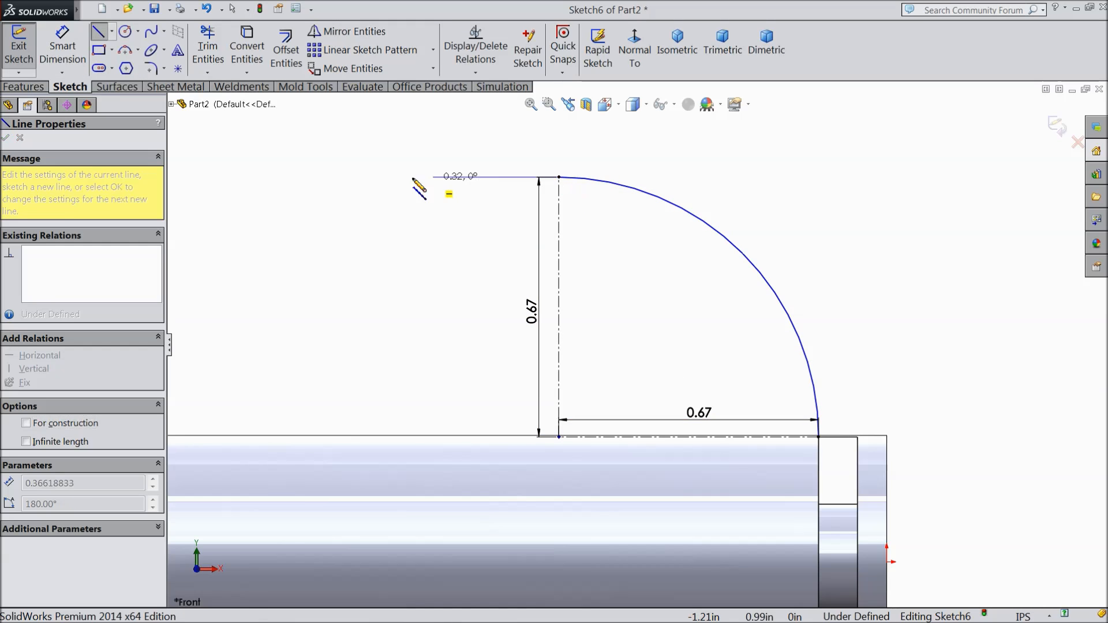
click(281, 177)
right_click(378, 147)
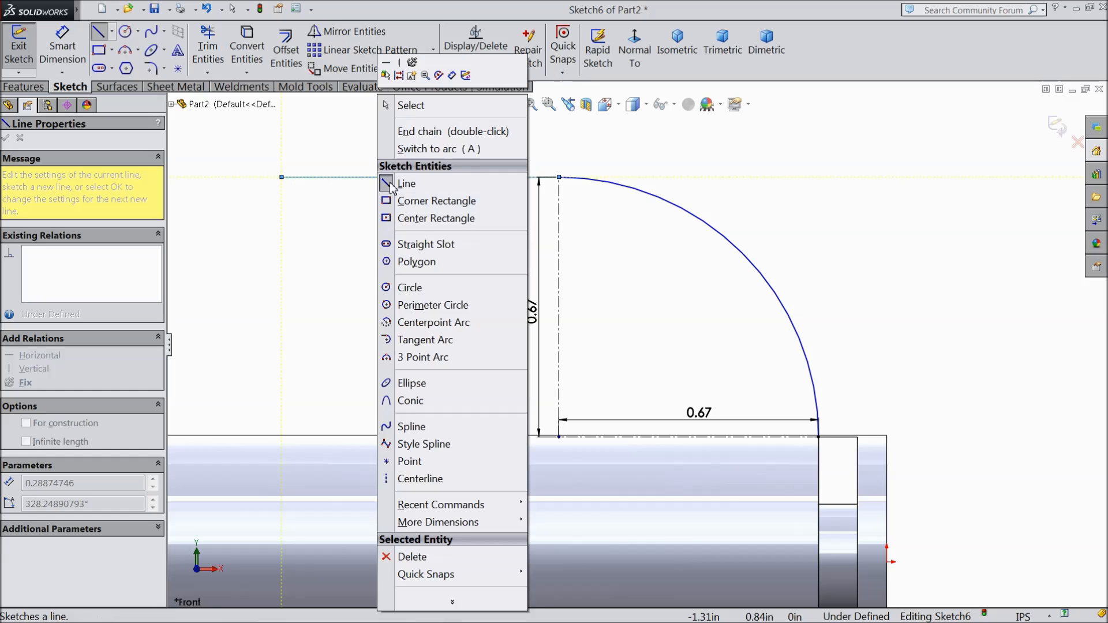
click(411, 105)
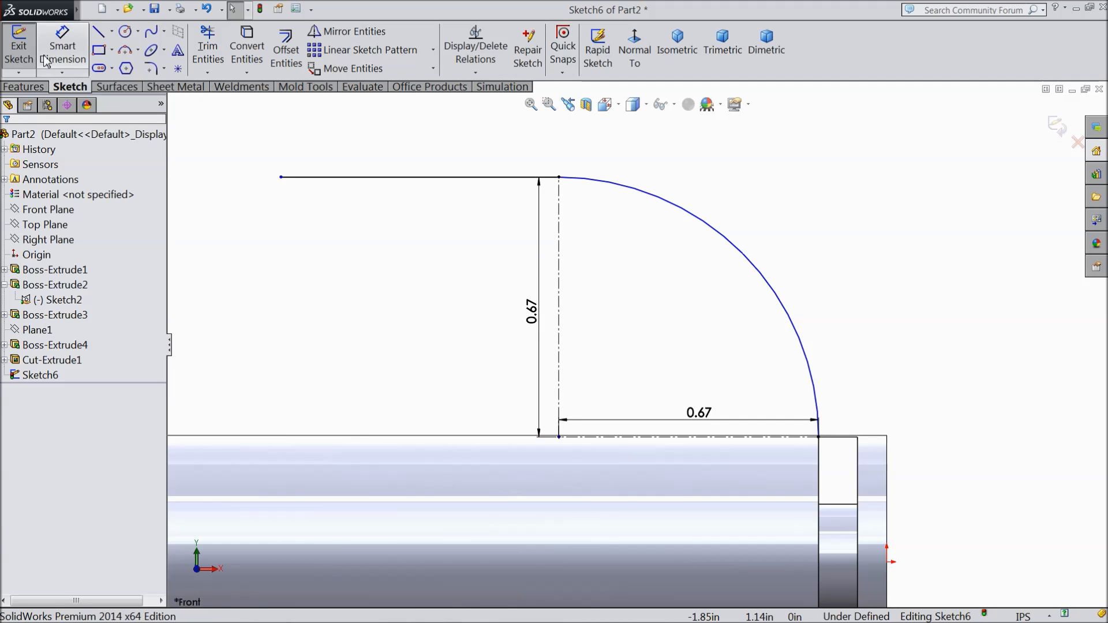
Step: Dimension the upper horizontal line's length to 0.48 in
click(62, 46)
click(433, 179)
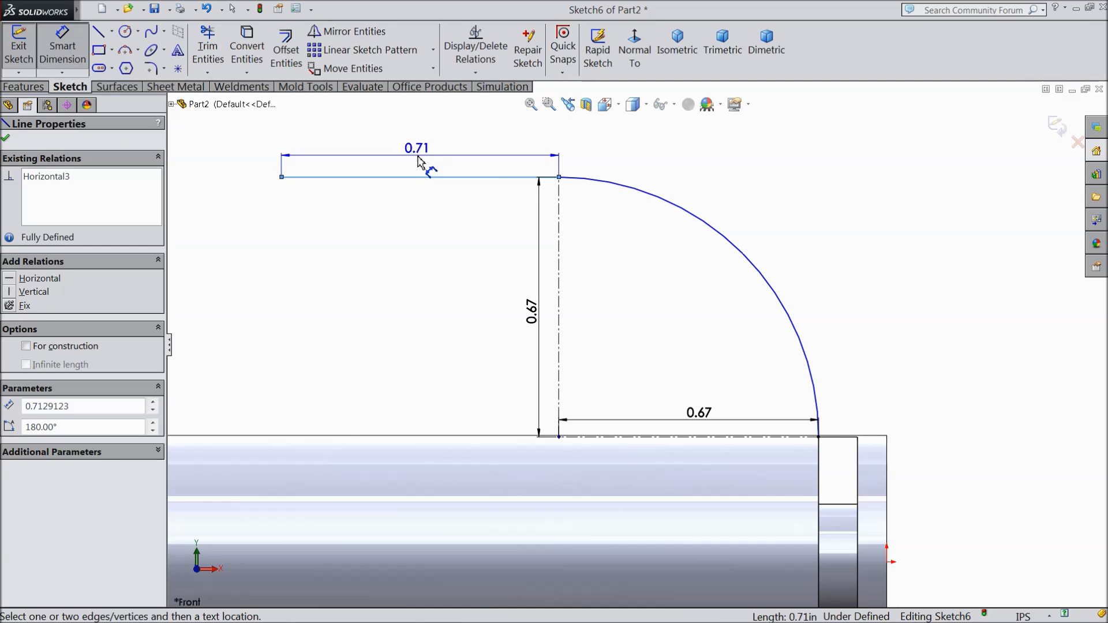
click(426, 167)
text(0.48)
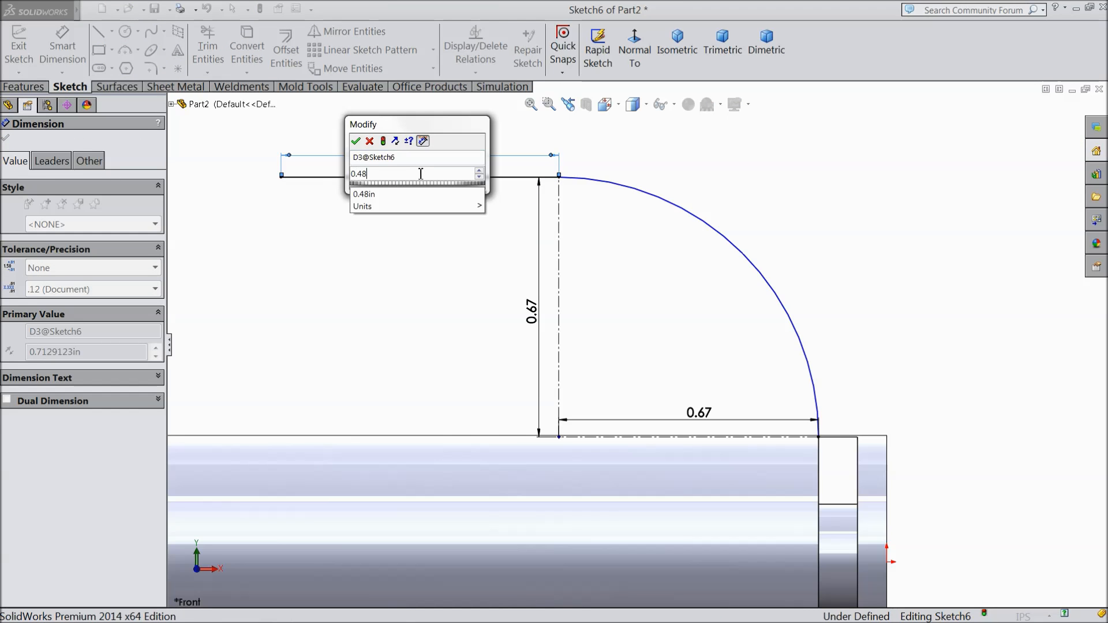
key(Return)
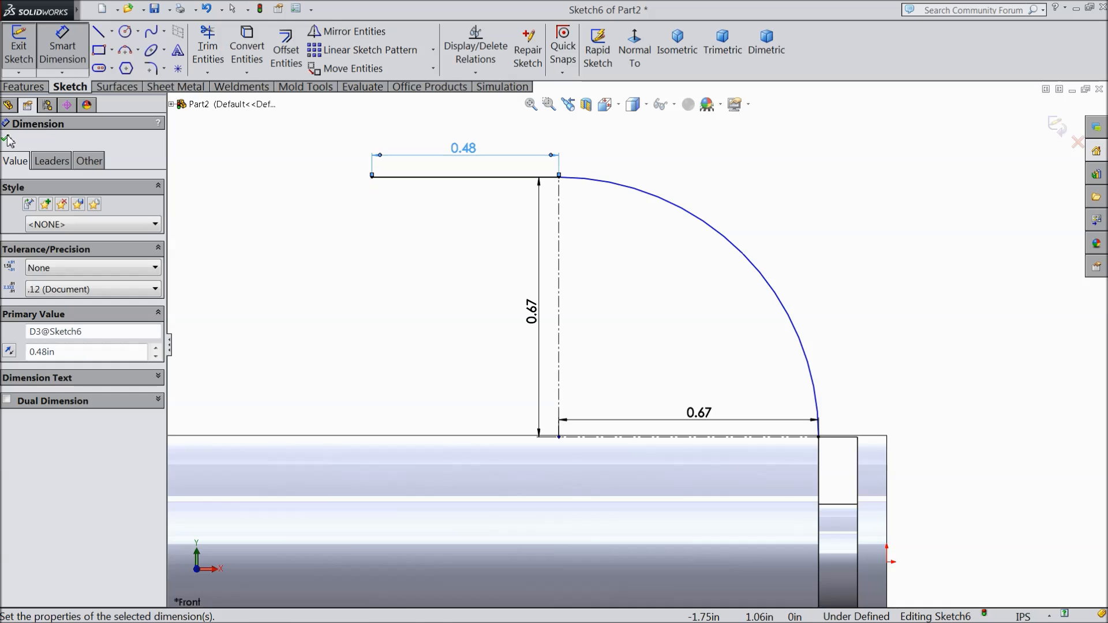
click(8, 140)
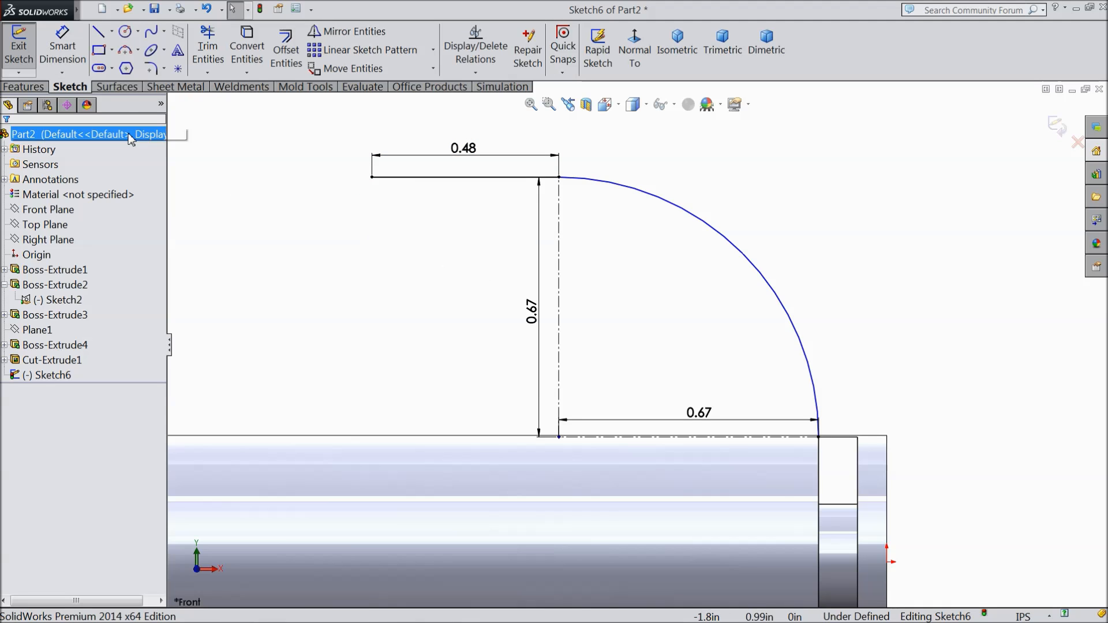
Step: Dimension the arc's radius at 0.668 in to fully define the sketch
click(63, 46)
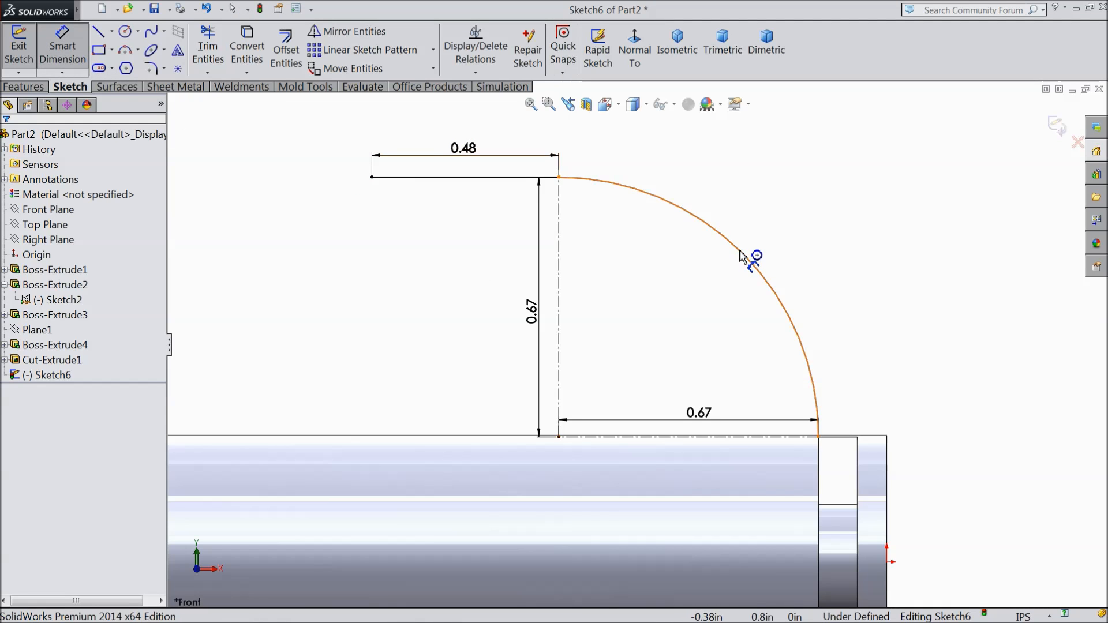
click(742, 256)
click(767, 234)
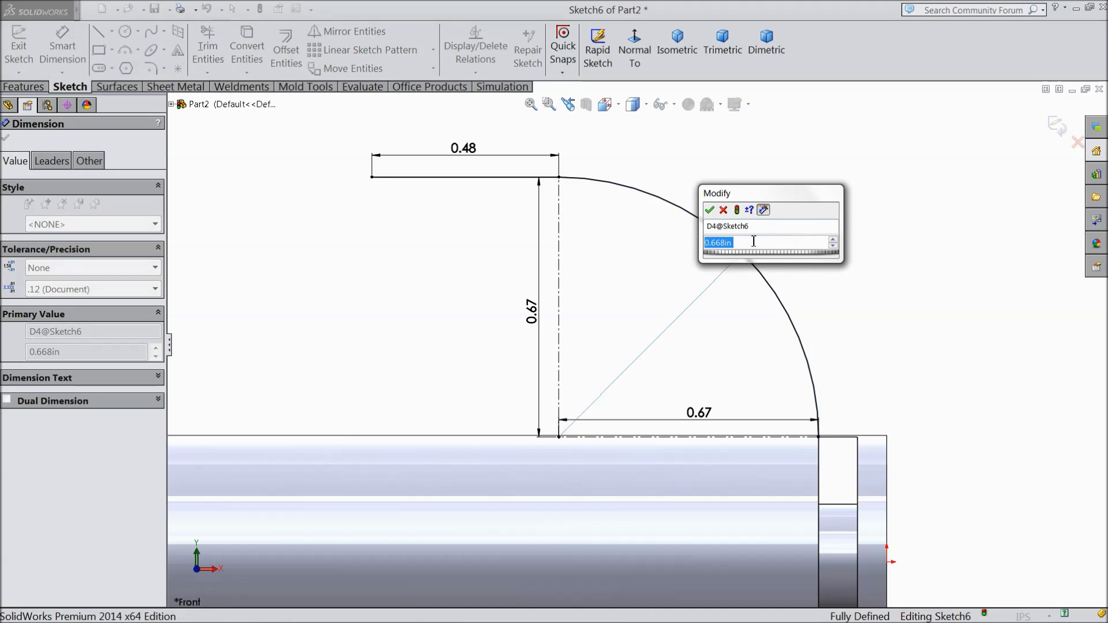
click(711, 210)
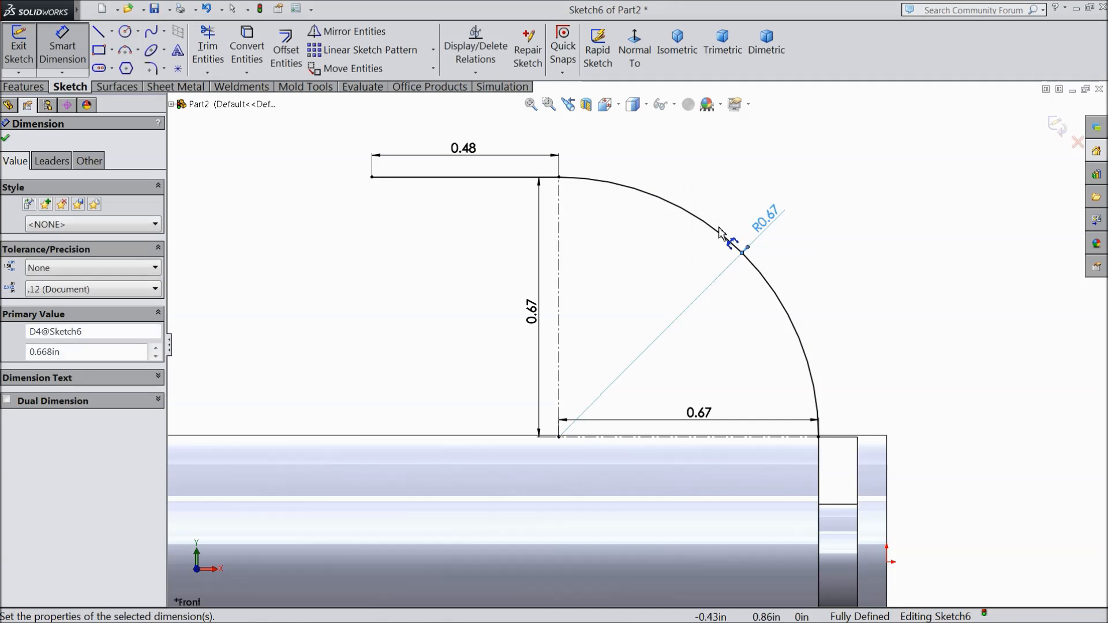
click(6, 139)
Step: From the 0.48 in line's free end, sketch a 45° slanted line about 0.16 in long and a rectangular notch about 0.13 in high below it
click(98, 33)
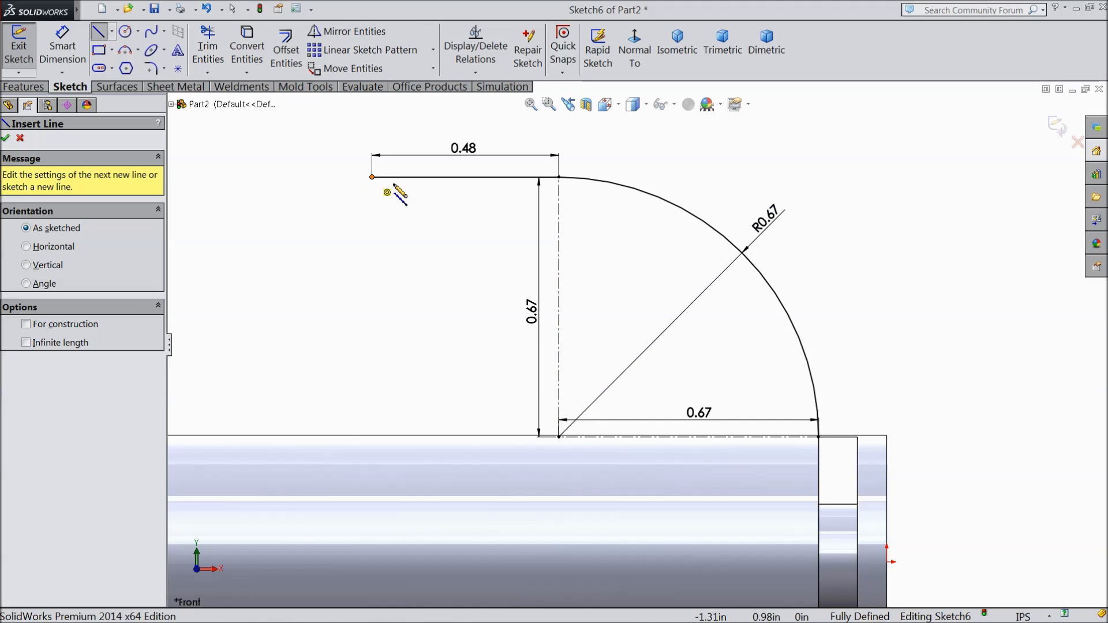
click(373, 177)
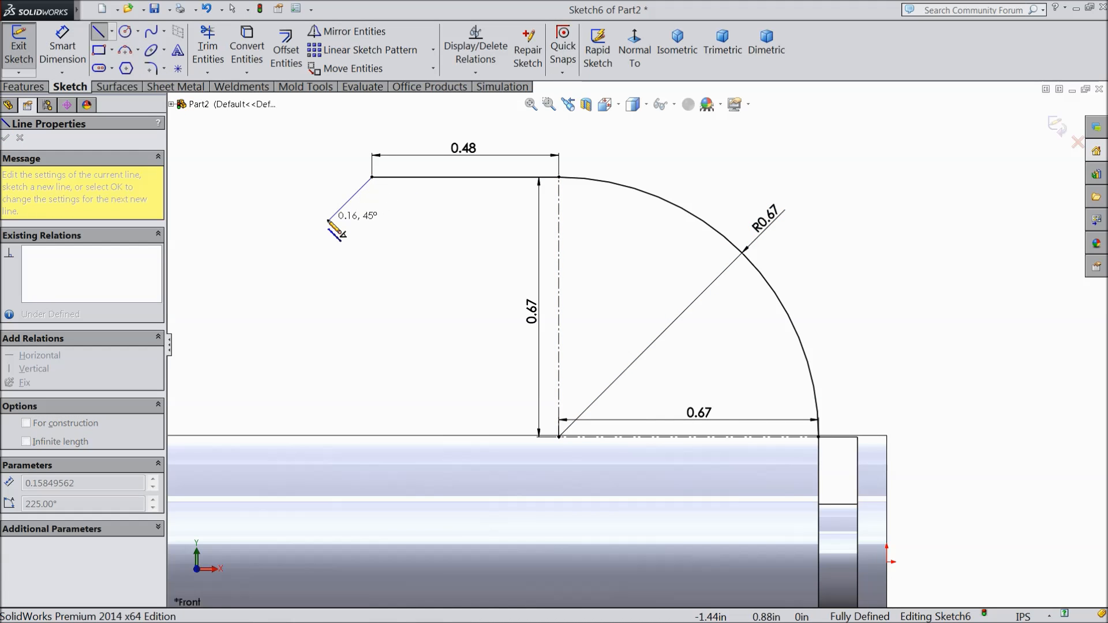
click(329, 221)
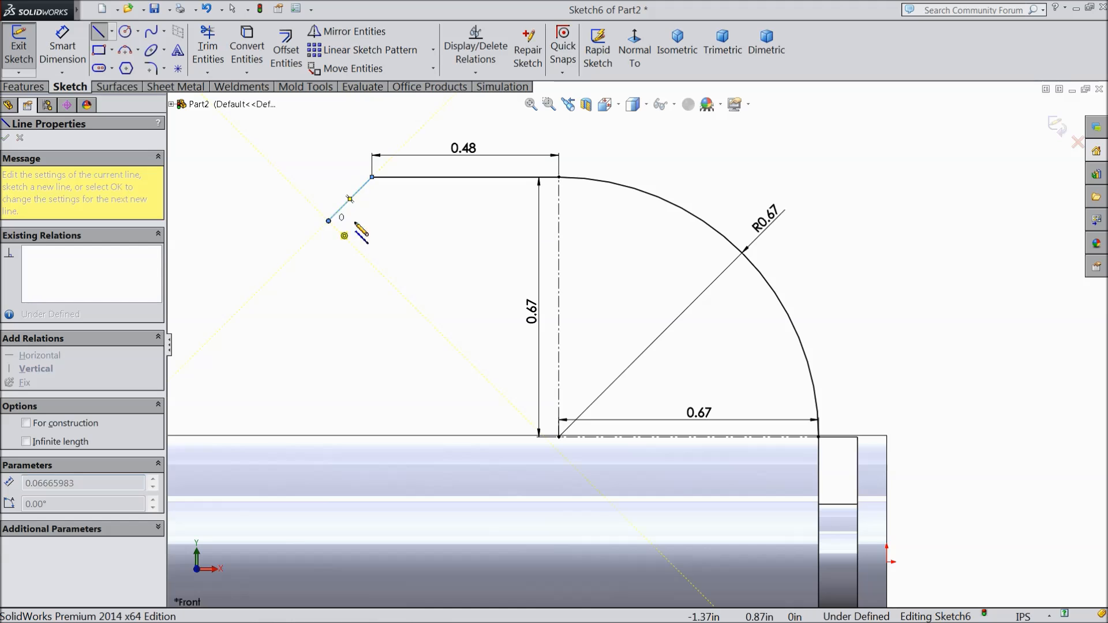
click(434, 221)
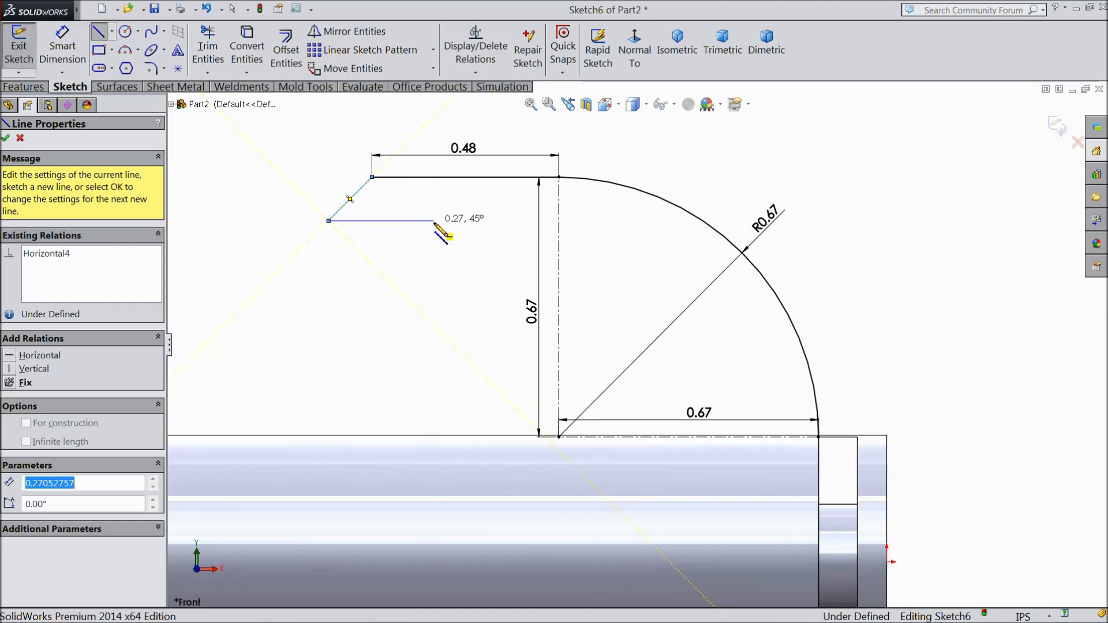
click(434, 272)
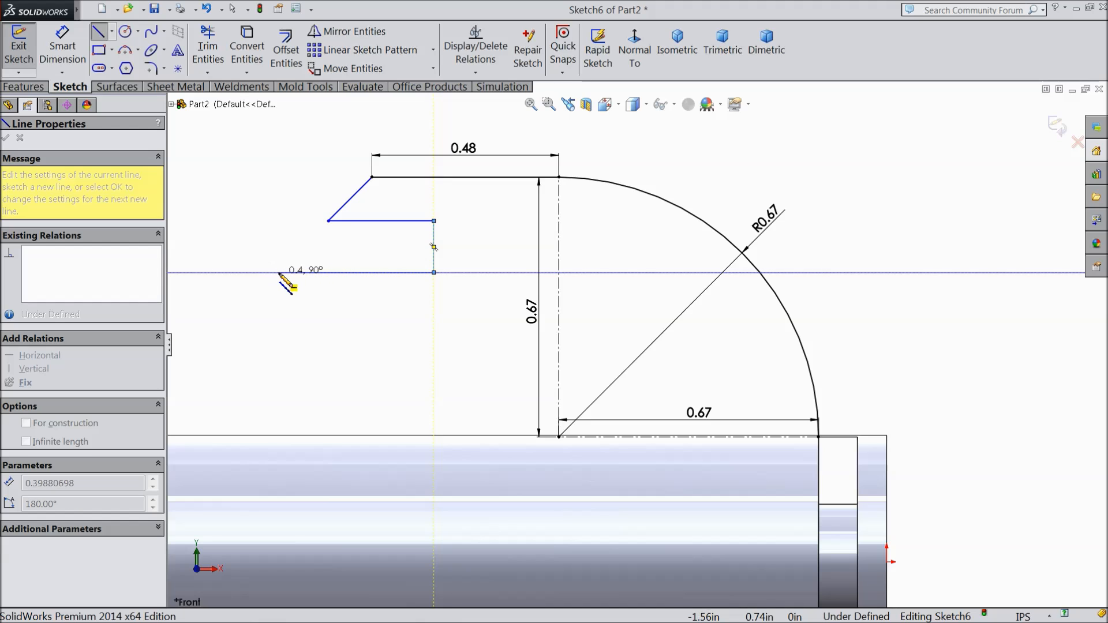
click(285, 273)
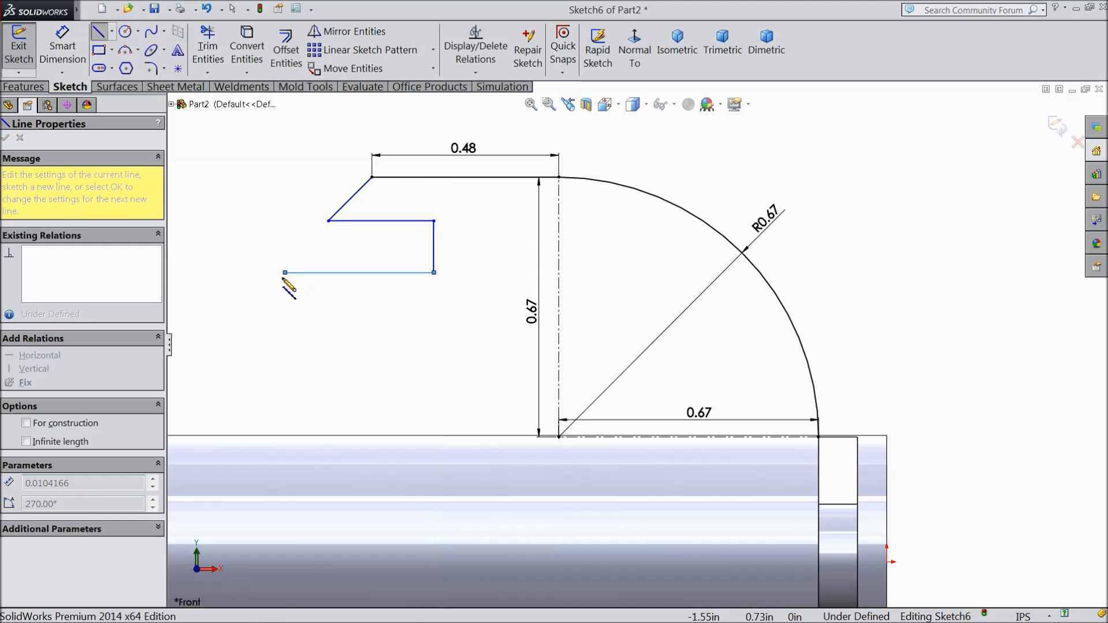
Step: Continue the profile with a slanted line about 0.13 in long, a second rectangular notch below it, and a slanted line ending on the tube's upper edge
click(253, 314)
click(434, 313)
click(434, 363)
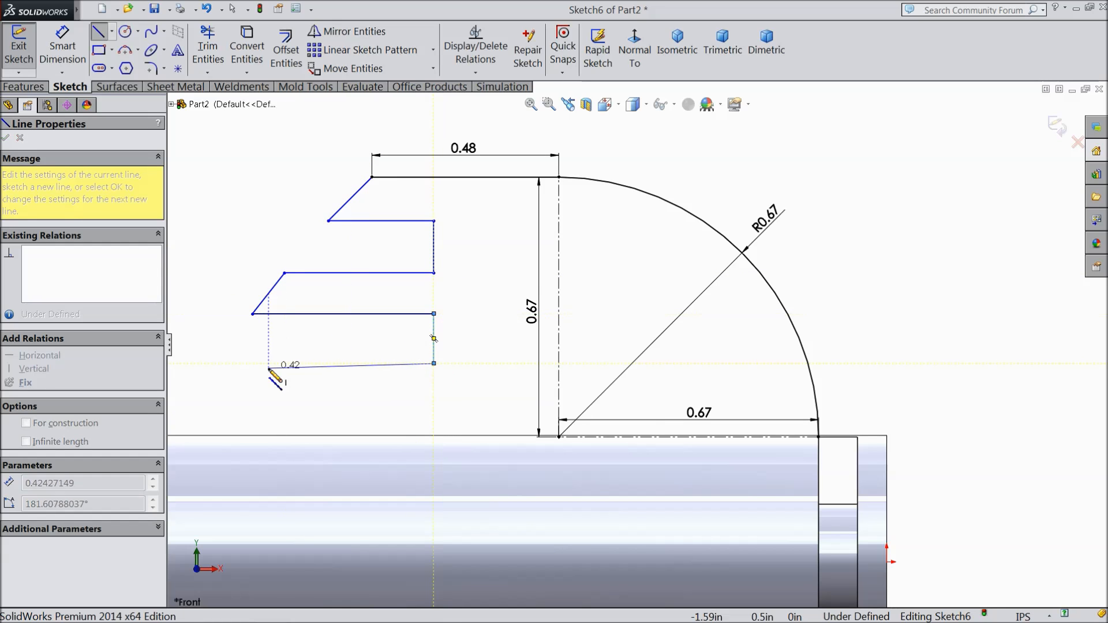
click(208, 363)
scroll(225, 375, up, 2)
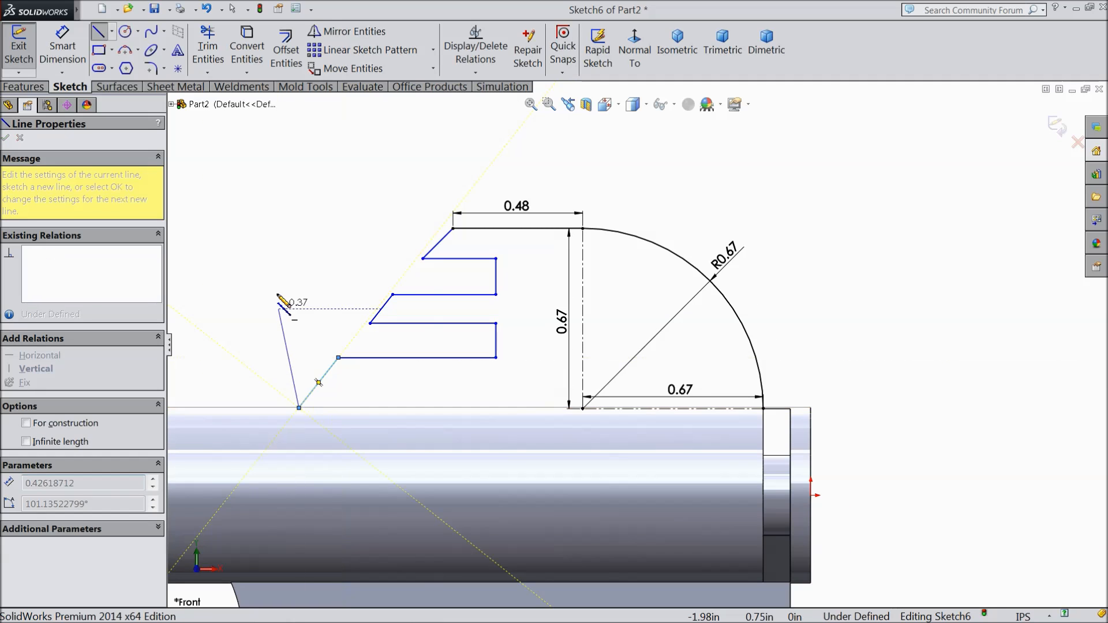
right_click(316, 249)
click(327, 110)
Step: Make the profile's three slanted finger-end lines collinear
scroll(484, 384, down, 2)
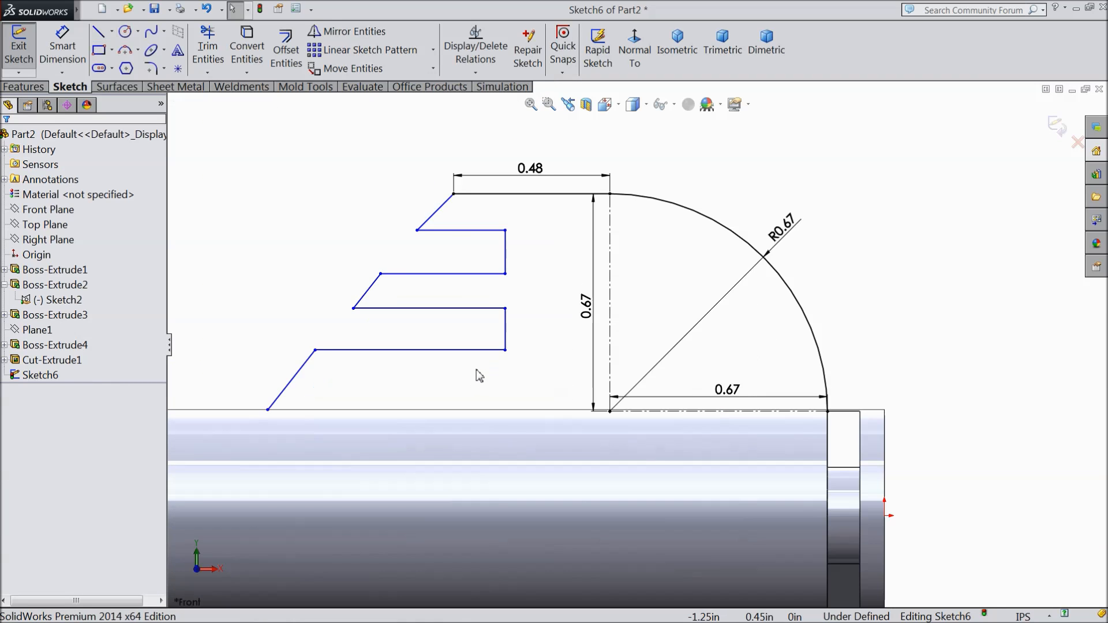
click(436, 218)
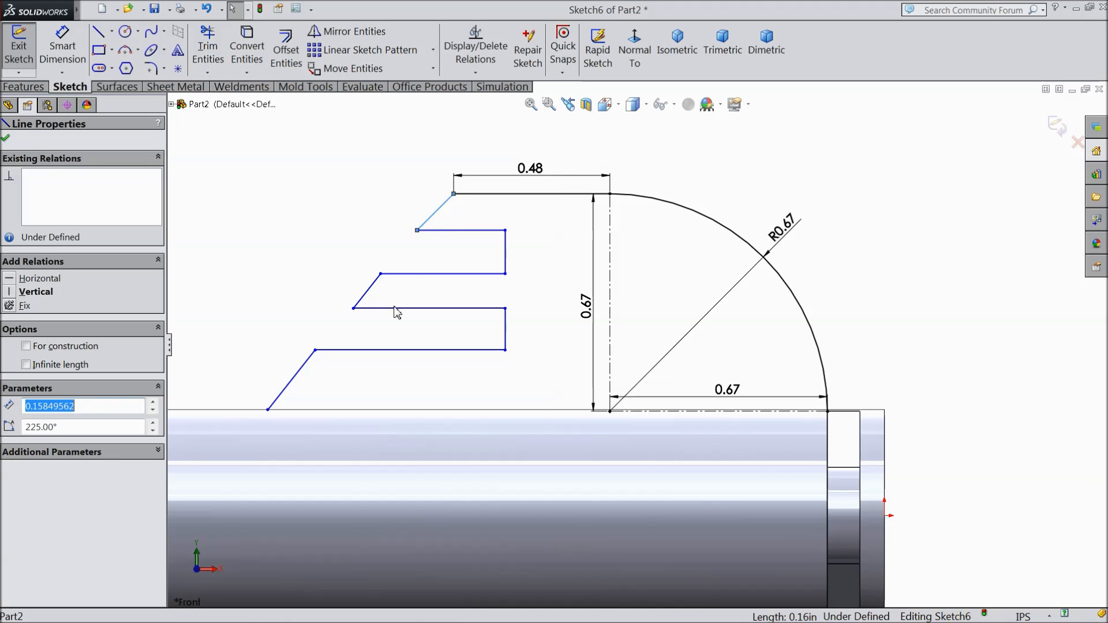
ctrl+click(371, 298)
ctrl+click(304, 375)
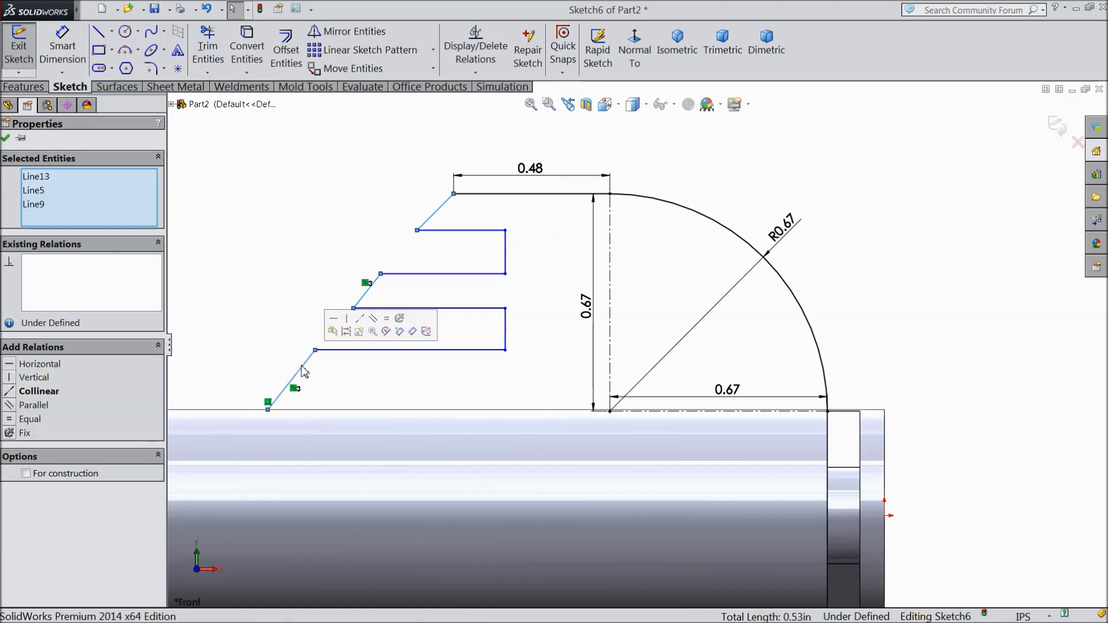
click(359, 319)
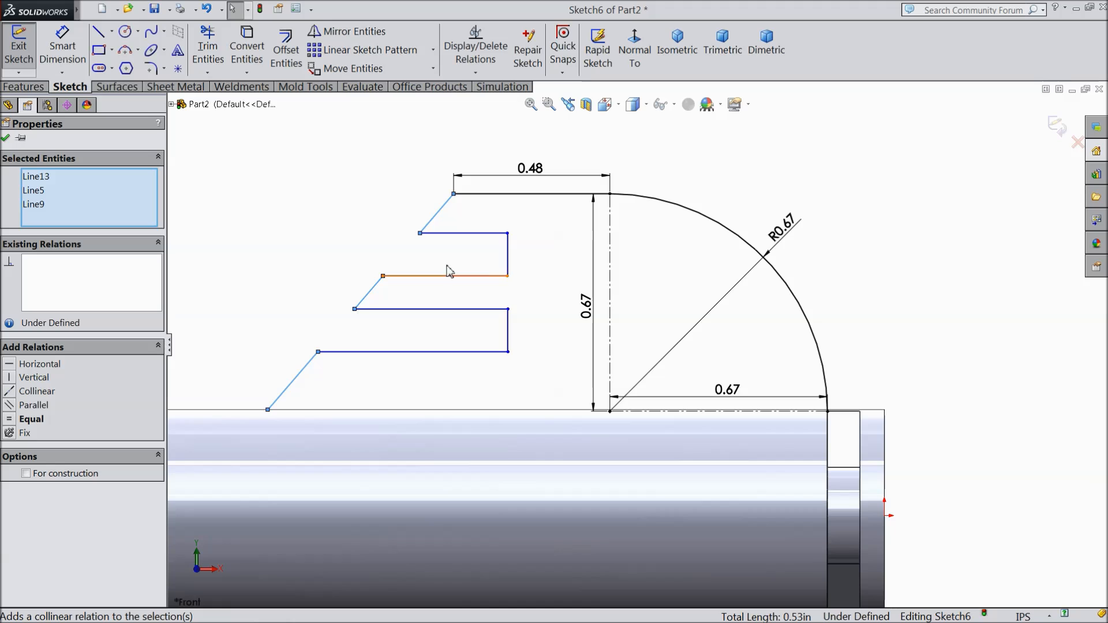
Step: Make the two notches' vertical end lines collinear and equal in length, and shift the lower notch closer to the tube
click(508, 263)
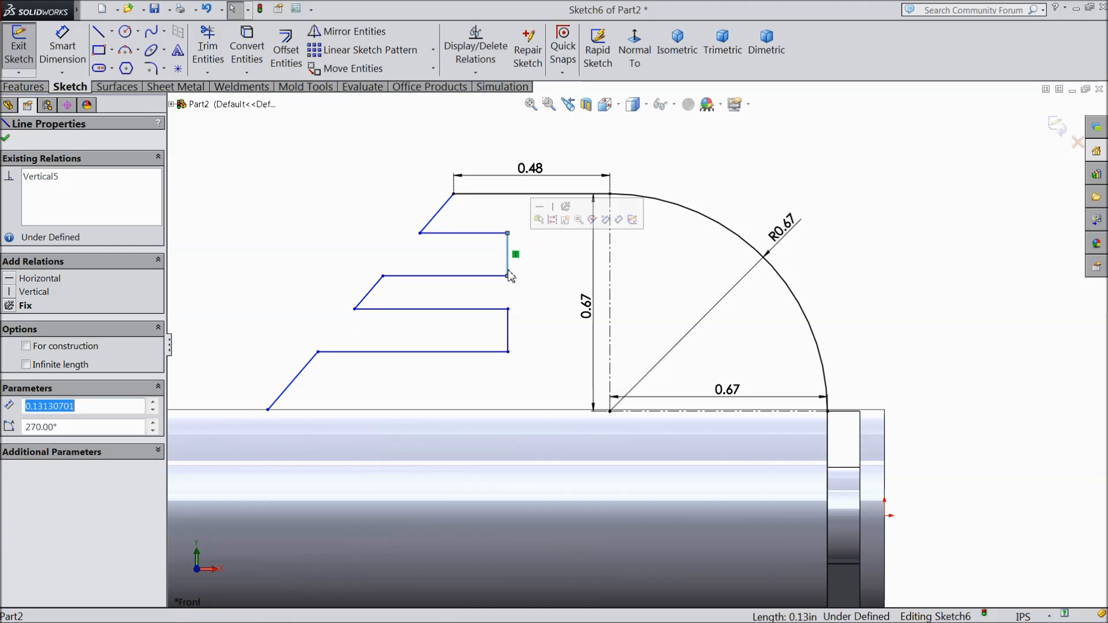
ctrl+click(509, 332)
click(566, 279)
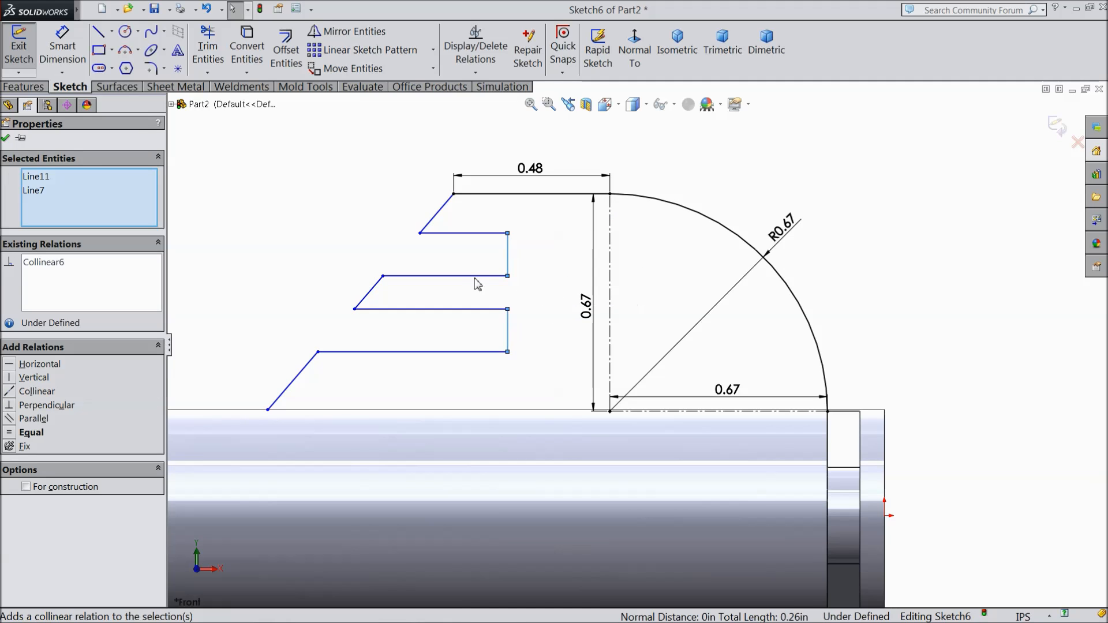
click(30, 433)
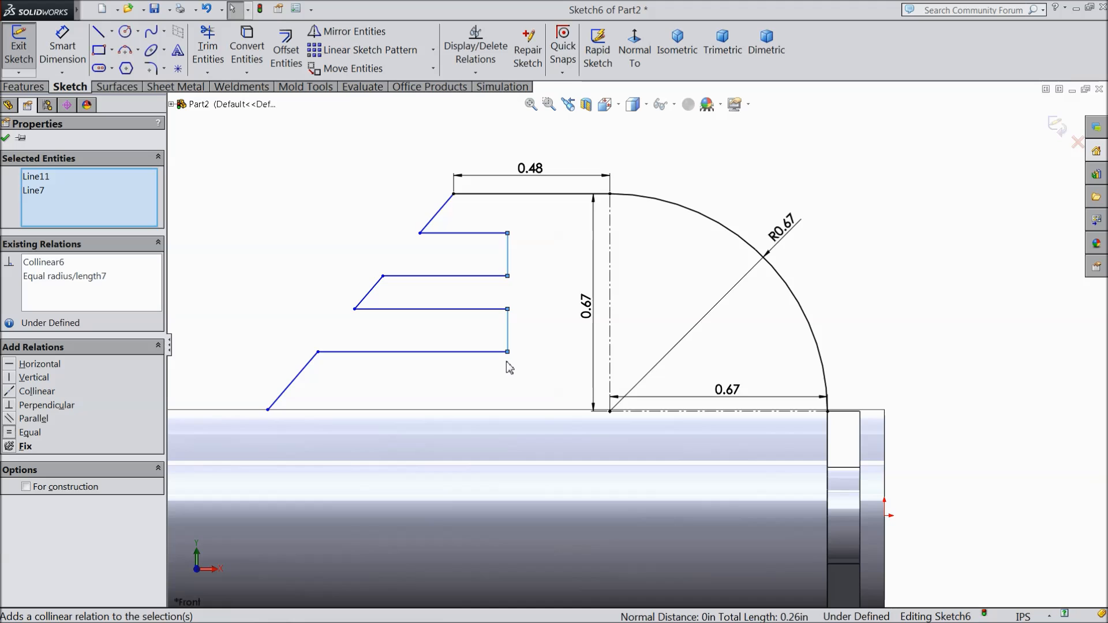
drag(508, 353, 510, 373)
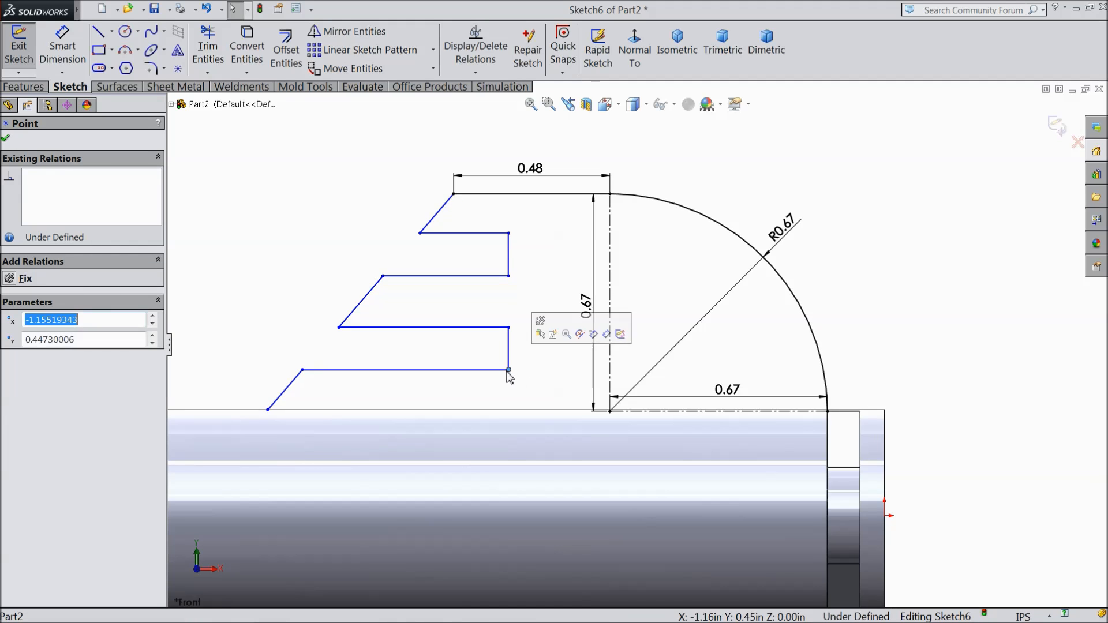
click(6, 140)
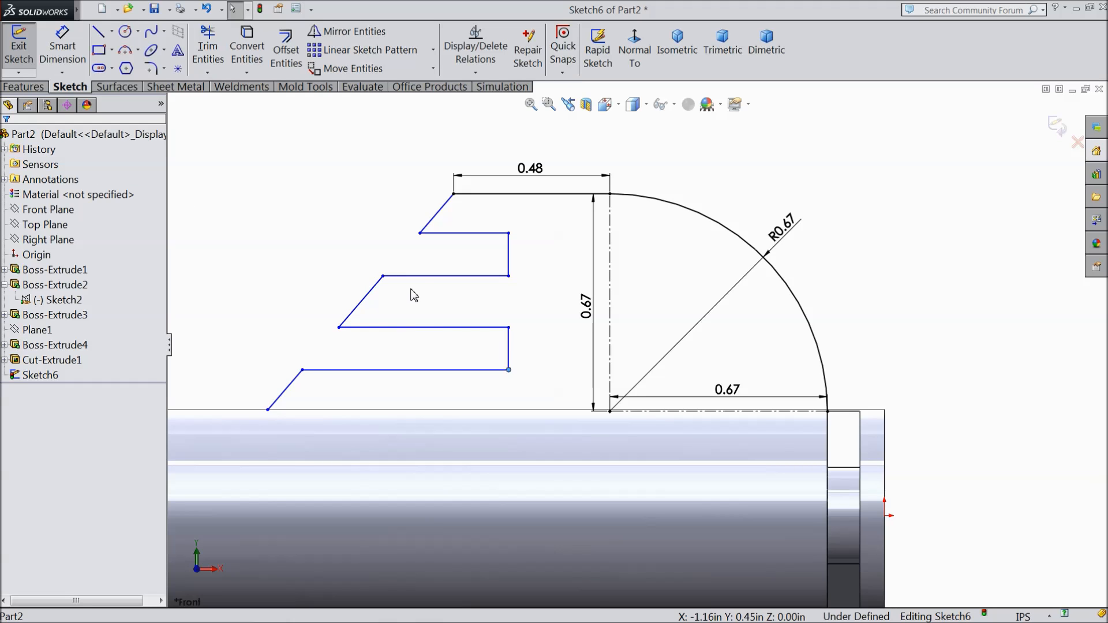
Step: Set up a 0.05 in sketch fillet on the lower notch's lower inner corner, accepting that geometry may move
click(150, 68)
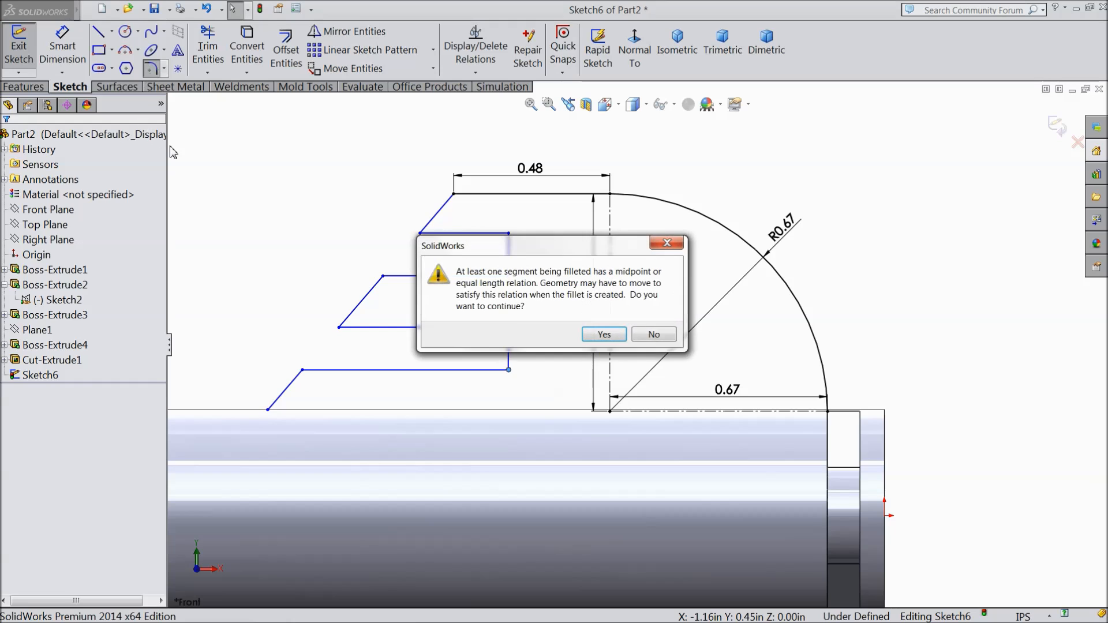
click(604, 335)
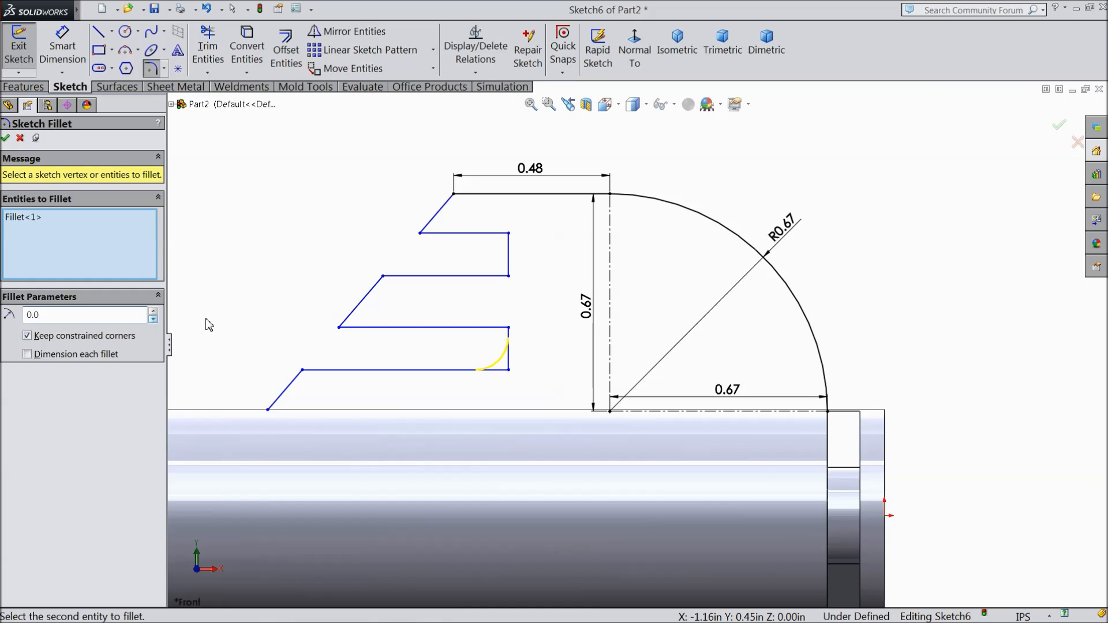
key(Return)
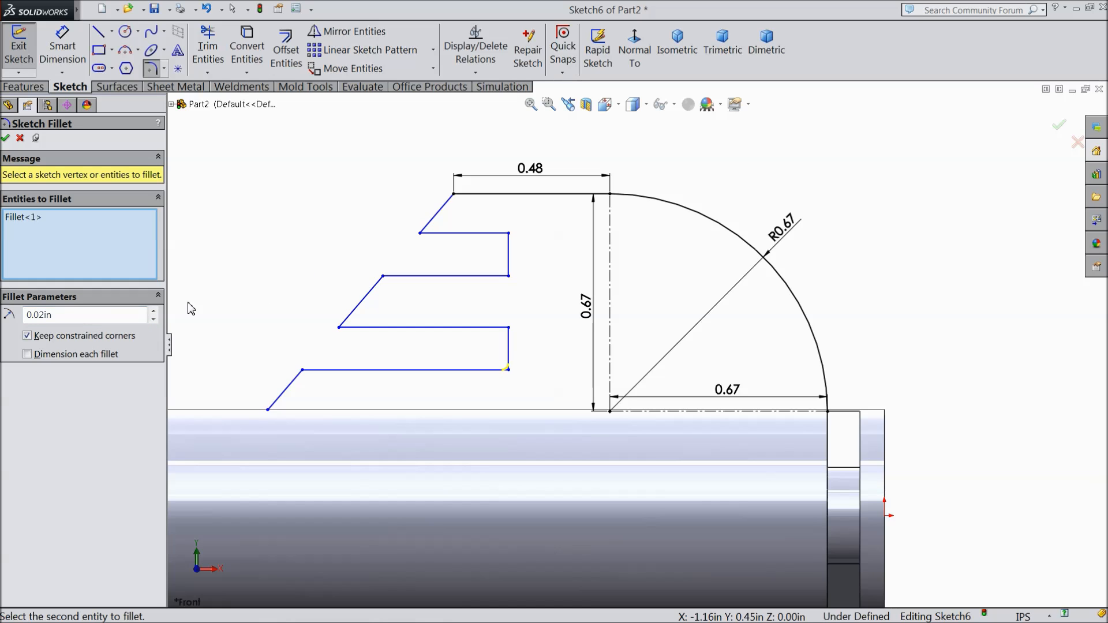
drag(58, 313, 14, 314)
text(0.)
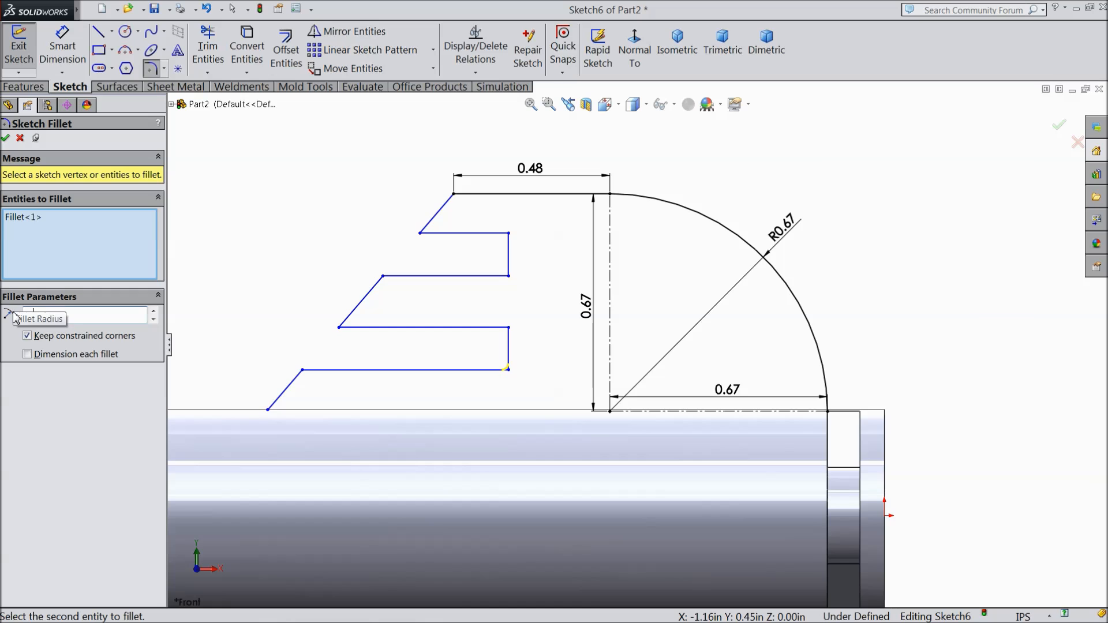
key(Return)
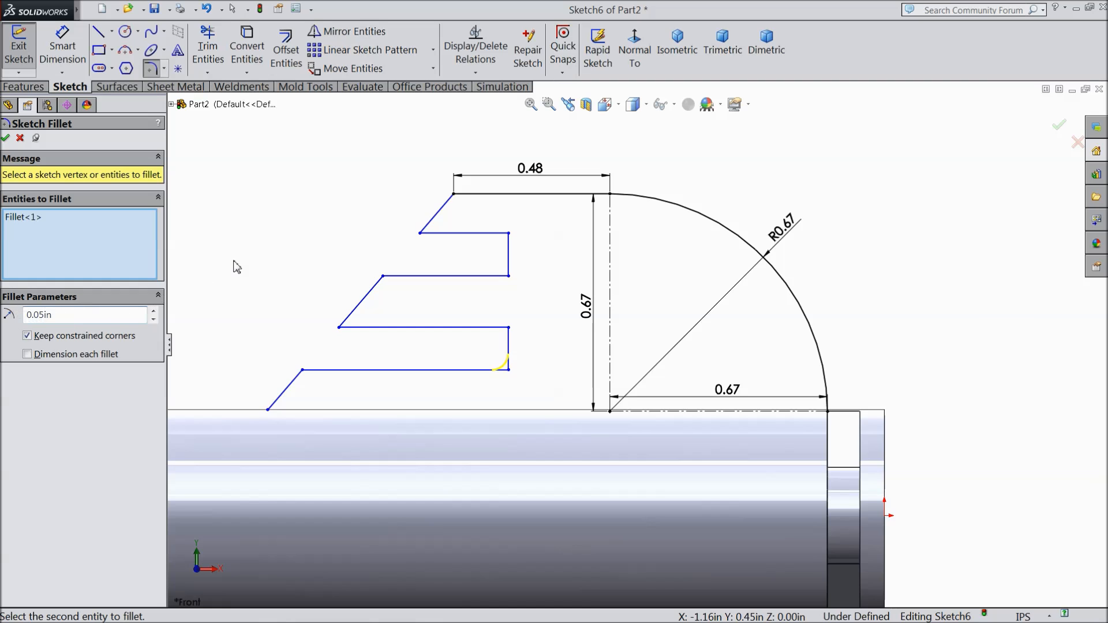
Step: Add the middle finger's two outer corners, the upper finger's lower outer corner and the bottom finger's upper outer corner to the 0.05 in fillet
click(338, 328)
click(421, 235)
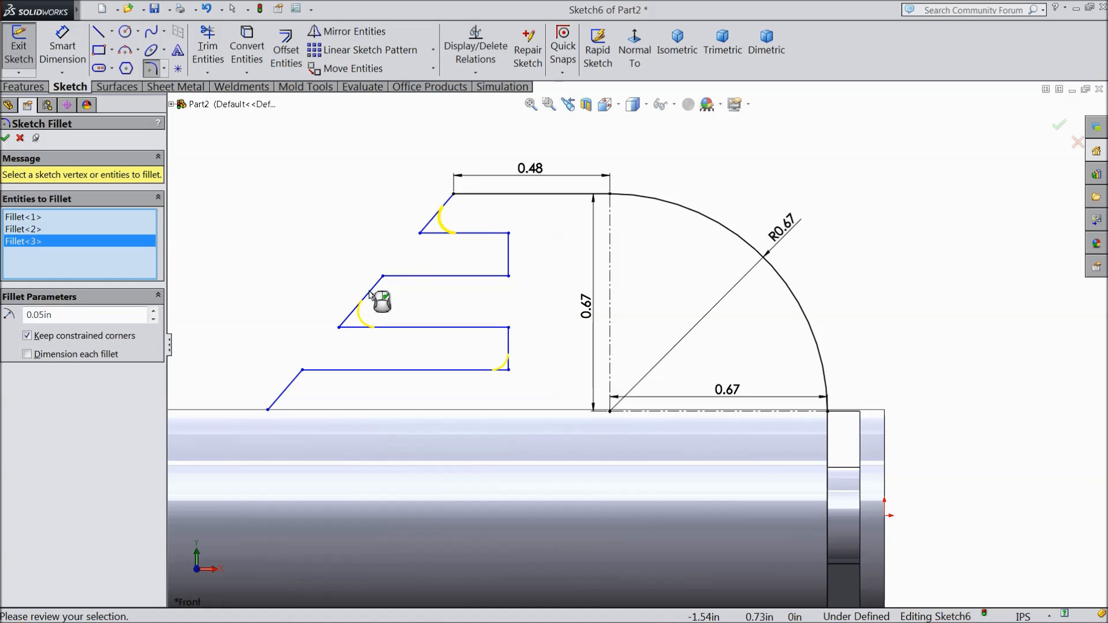
click(303, 371)
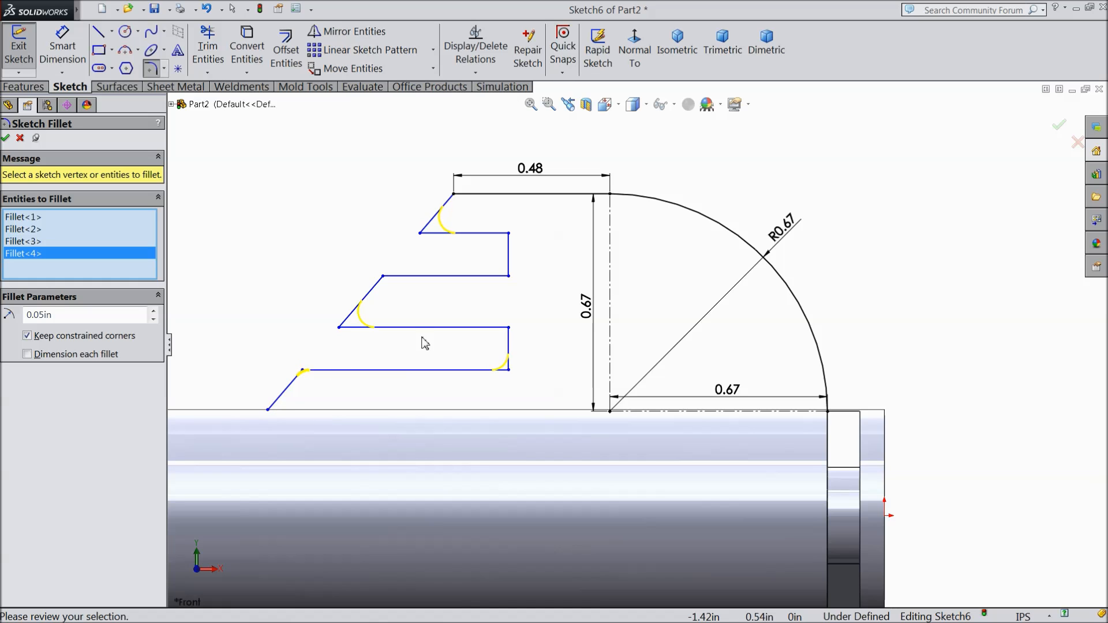
click(385, 279)
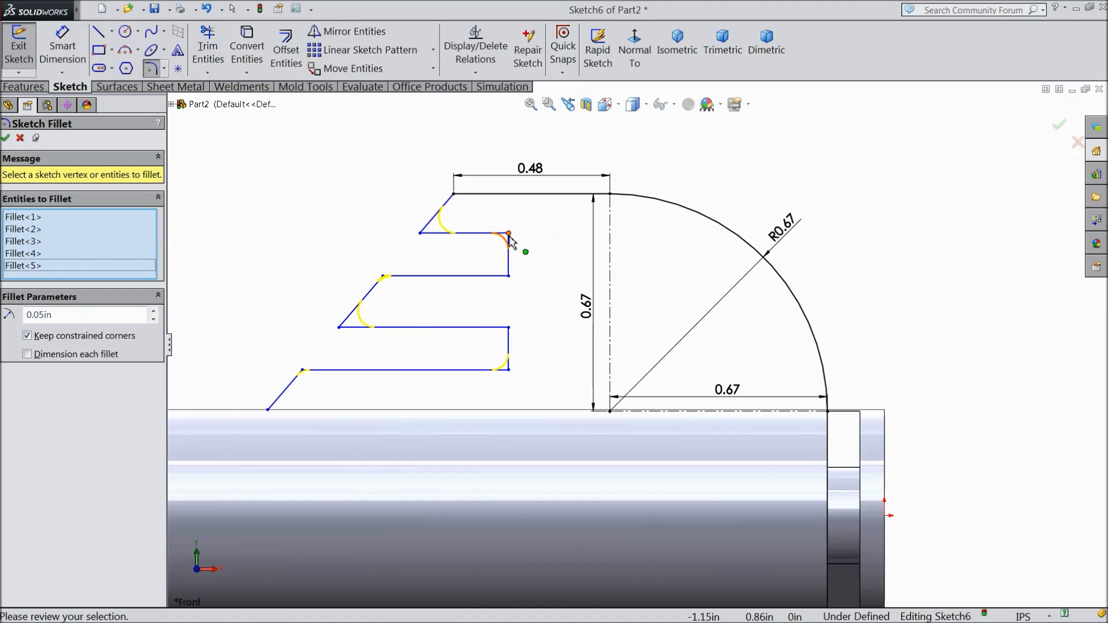
Step: Include the upper notch's two inner corners and the lower notch's upper inner corner, and apply all the 0.05 in sketch fillets
click(509, 237)
click(601, 338)
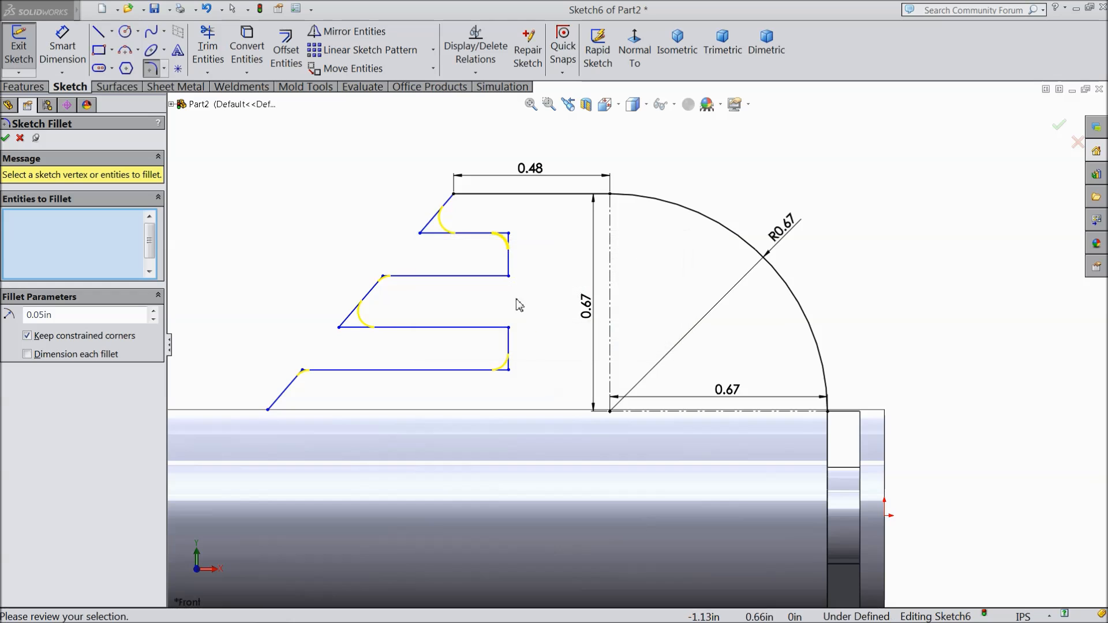
click(510, 279)
click(601, 336)
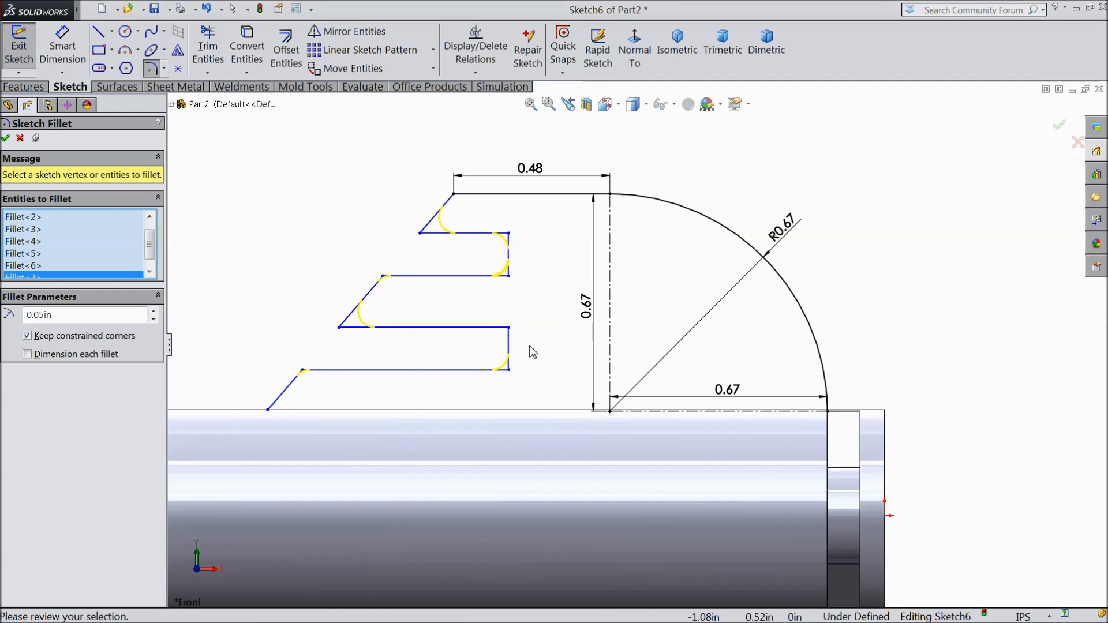
click(509, 328)
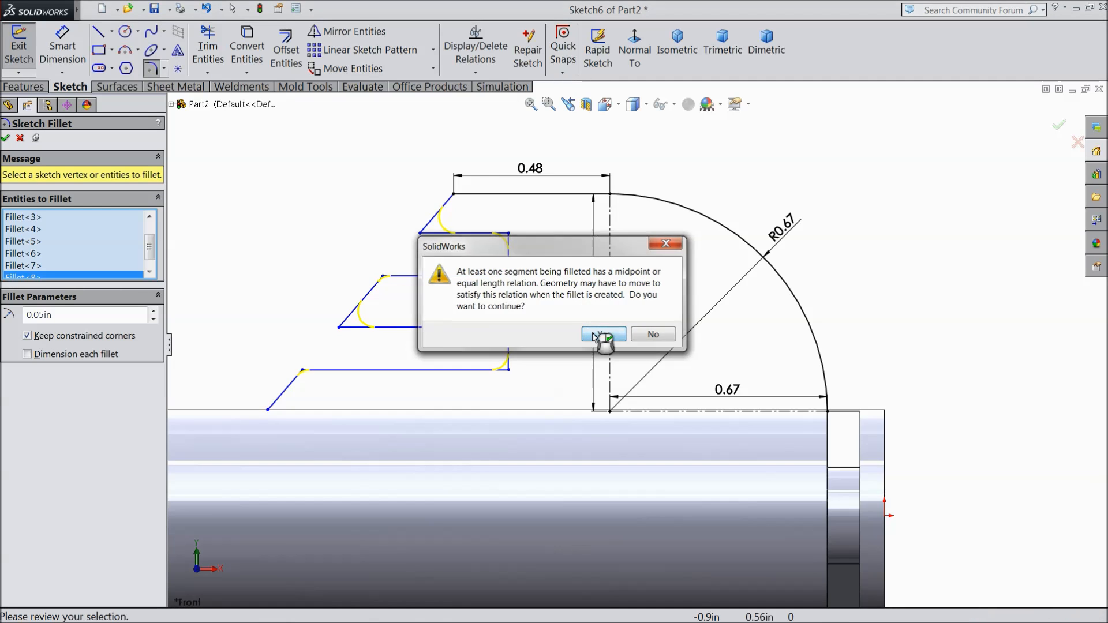
click(601, 337)
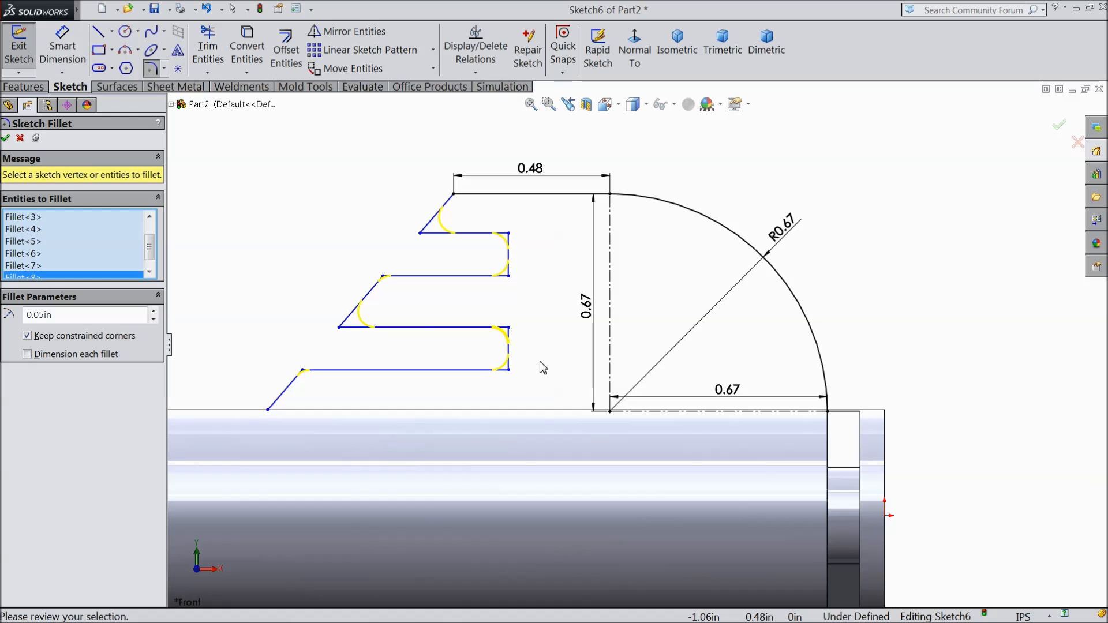
click(7, 139)
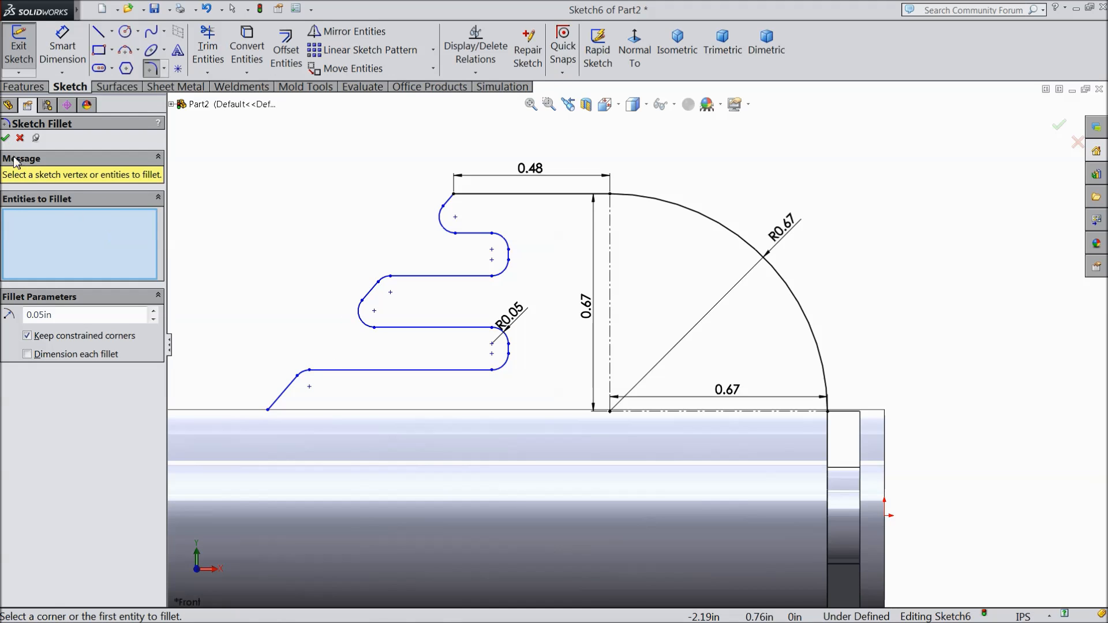
click(7, 139)
Step: Create a 0.10 in thick rib on both sides of the notched profile sketch, with the material side flipped toward the tube
key(f)
middle_drag(508, 223, 477, 310)
scroll(699, 409, down, 3)
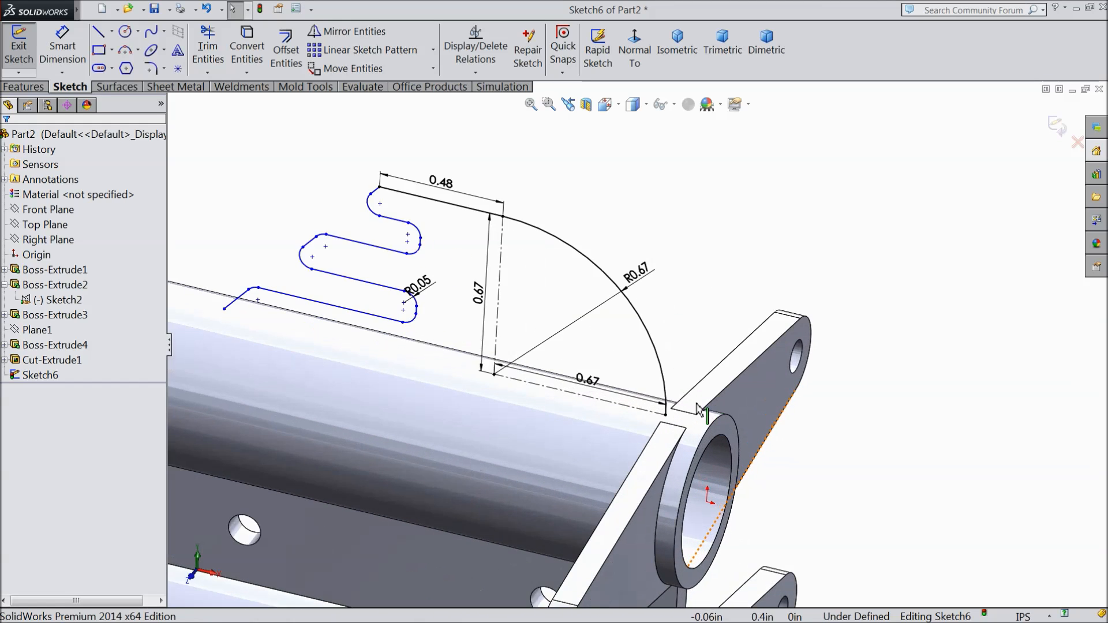
scroll(594, 357, down, 2)
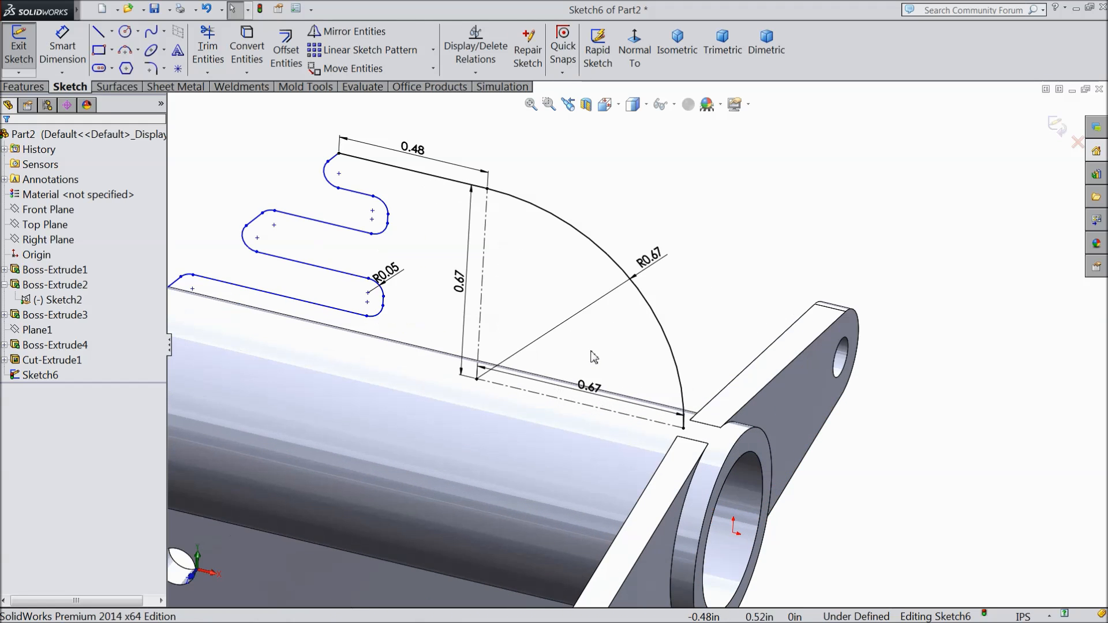
click(23, 87)
click(519, 33)
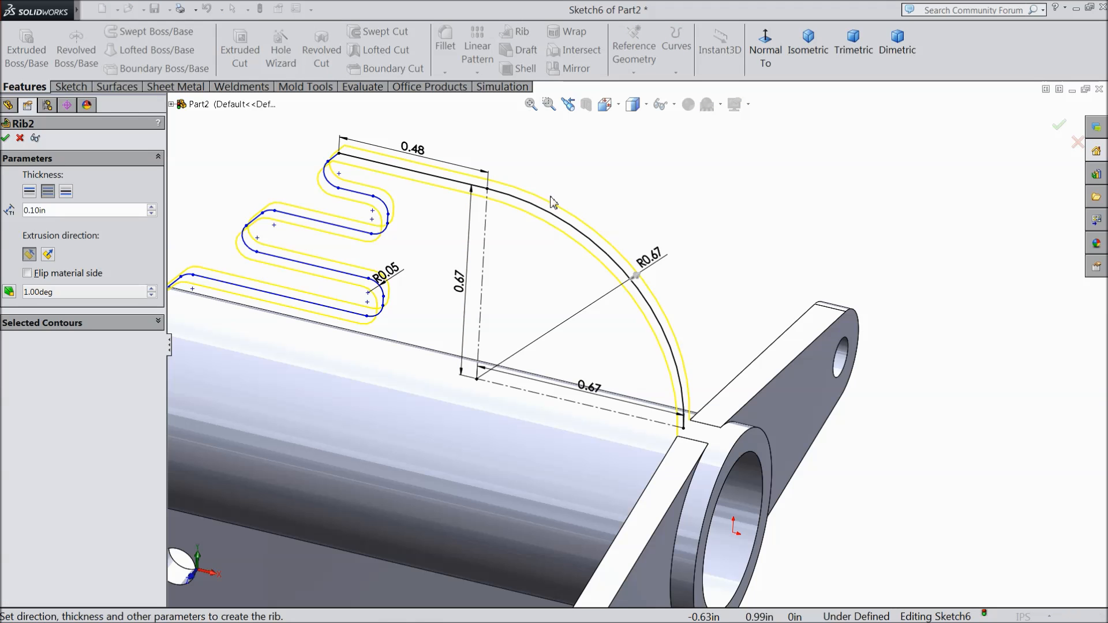
scroll(633, 342, up, 3)
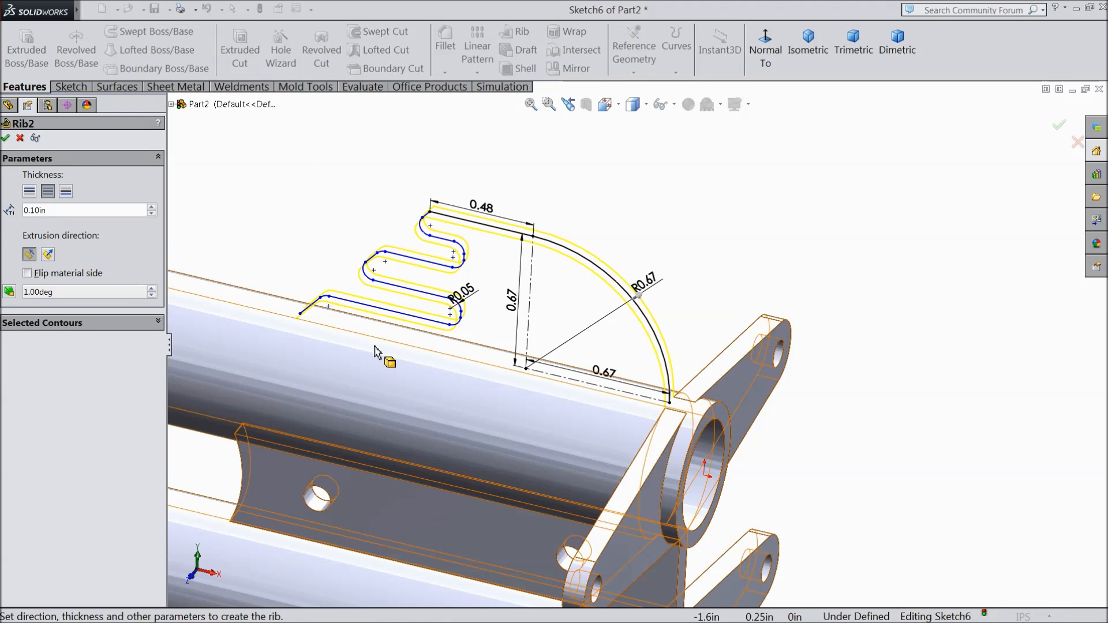
click(27, 273)
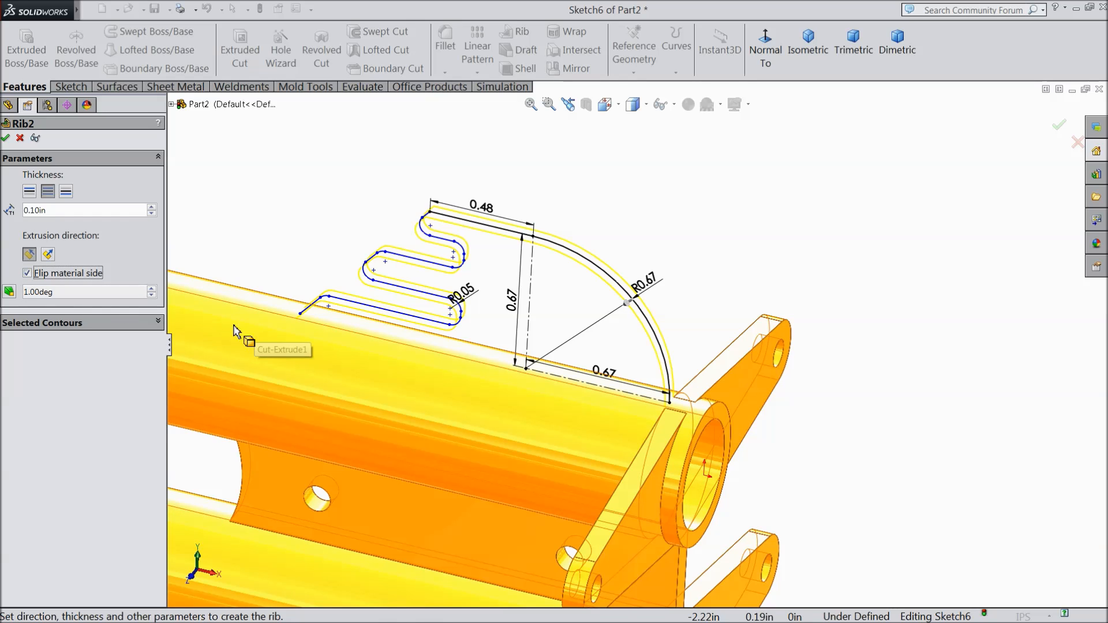
scroll(371, 253, up, 3)
mouse_move(449, 238)
middle_down()
mouse_move(426, 252)
mouse_move(431, 264)
middle_up()
scroll(556, 351, down, 4)
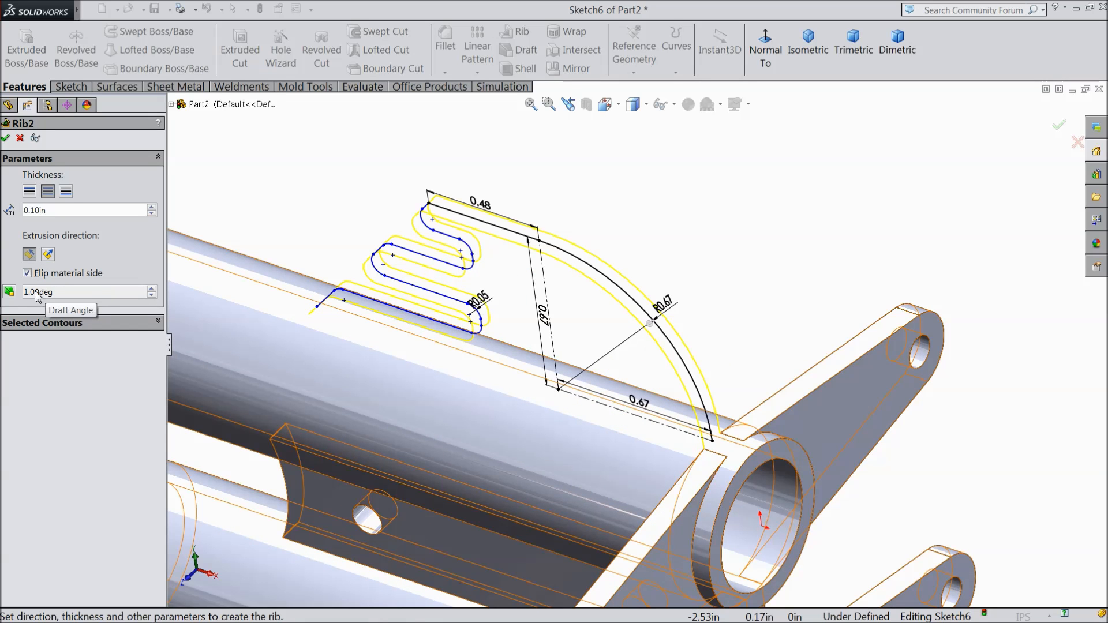
click(6, 138)
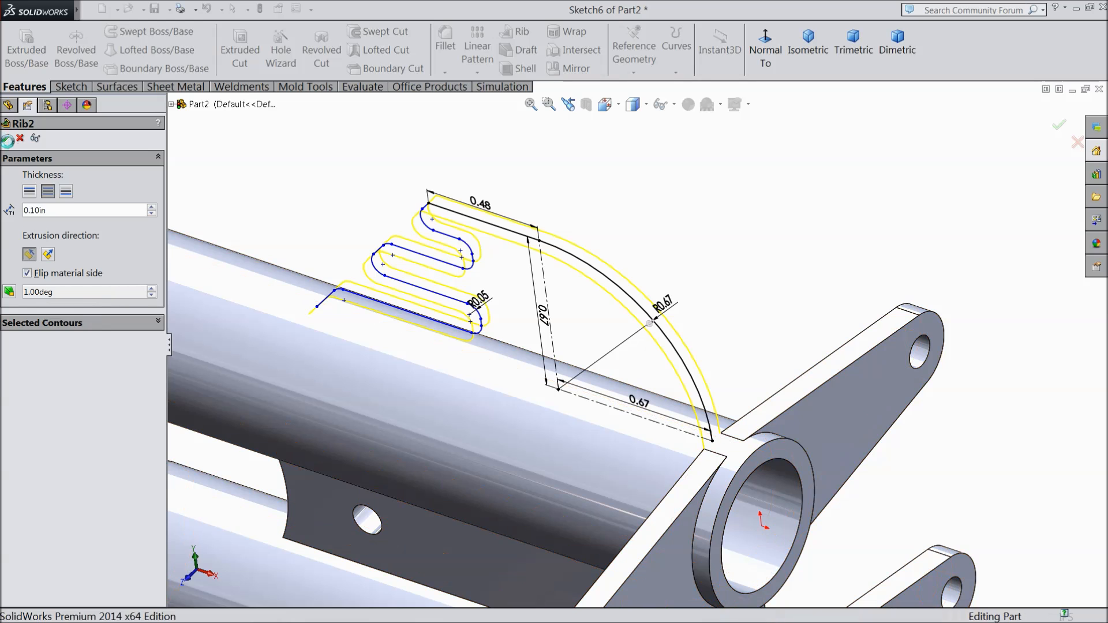
Step: Create a reference plane offset 0.843 in from the Right Plane, flipped so it passes through the tubes and rib
middle_drag(359, 214, 391, 188)
click(34, 240)
click(632, 72)
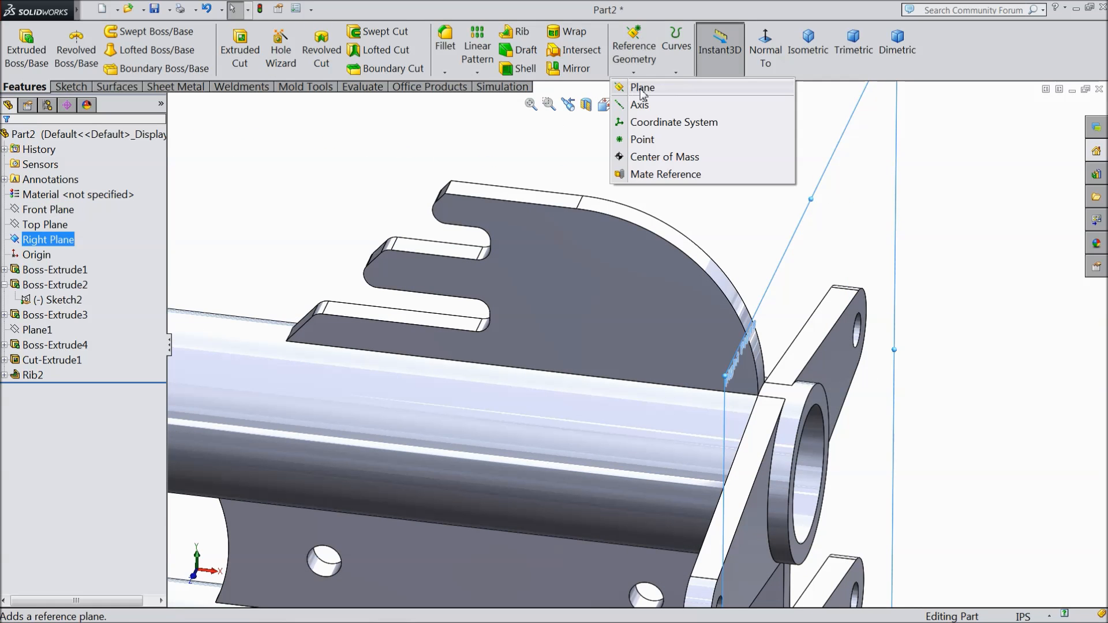
click(641, 87)
click(13, 325)
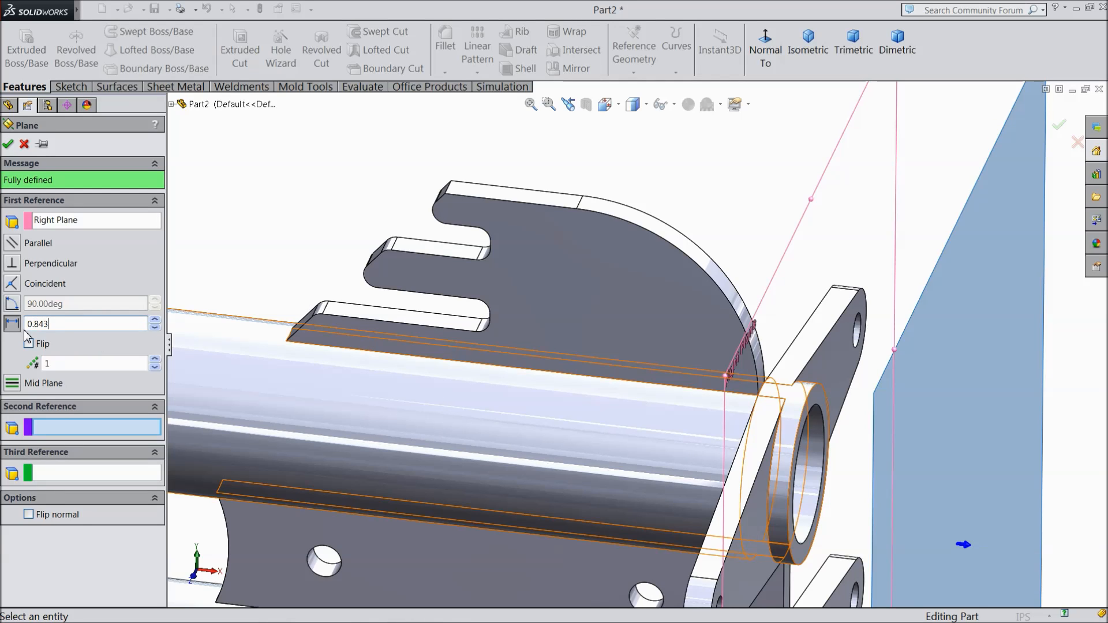
key(f)
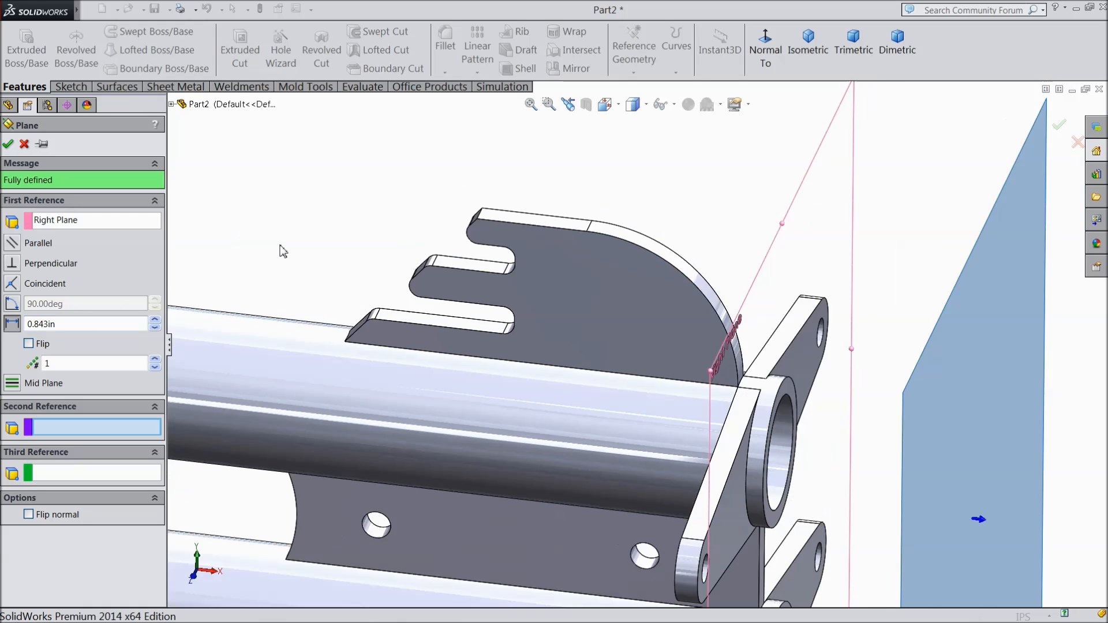
mouse_move(282, 262)
middle_down()
mouse_move(267, 280)
mouse_move(276, 282)
middle_up()
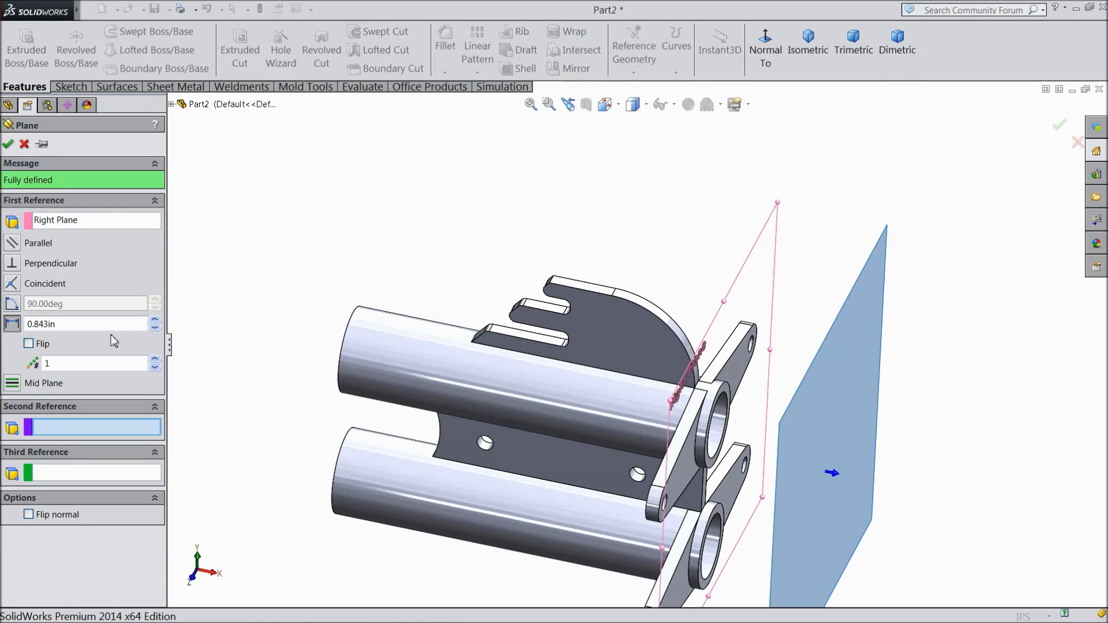
click(28, 344)
scroll(373, 408, down, 1)
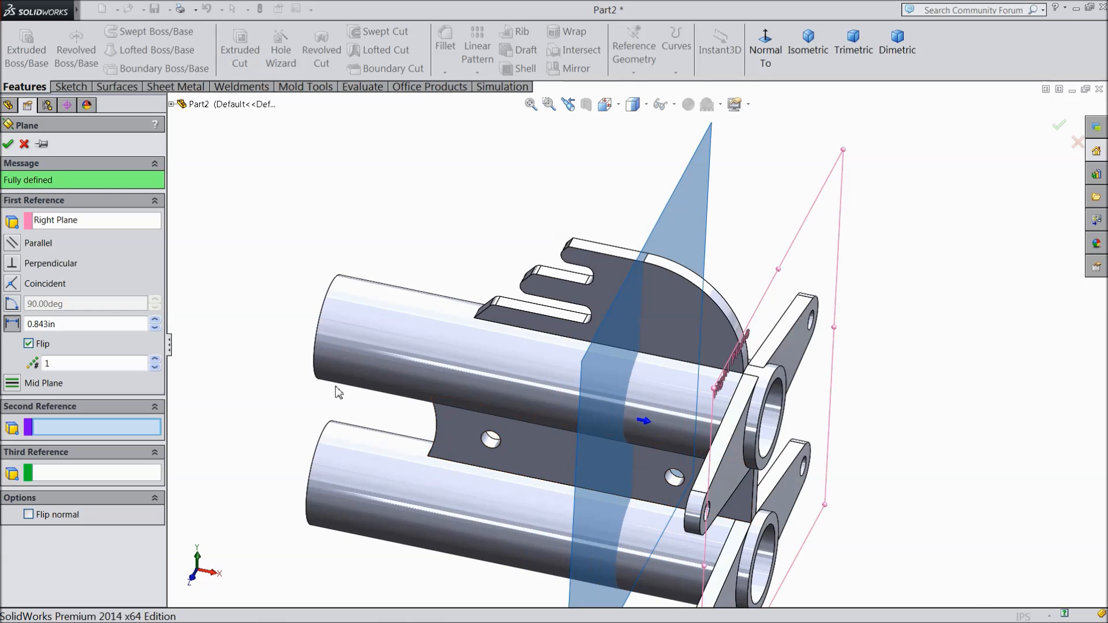
click(9, 144)
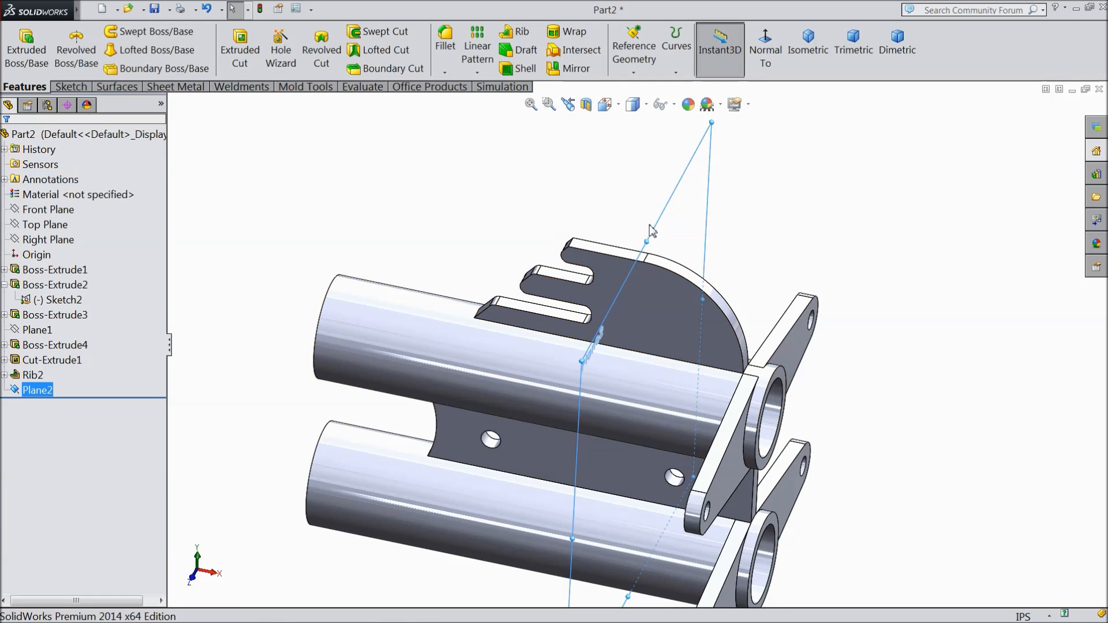
Step: Start a sketch on the new offset plane and draw a vertical centerline about 0.28 in long up from the rib's top edge midpoint
click(761, 139)
click(776, 70)
scroll(683, 153, down, 4)
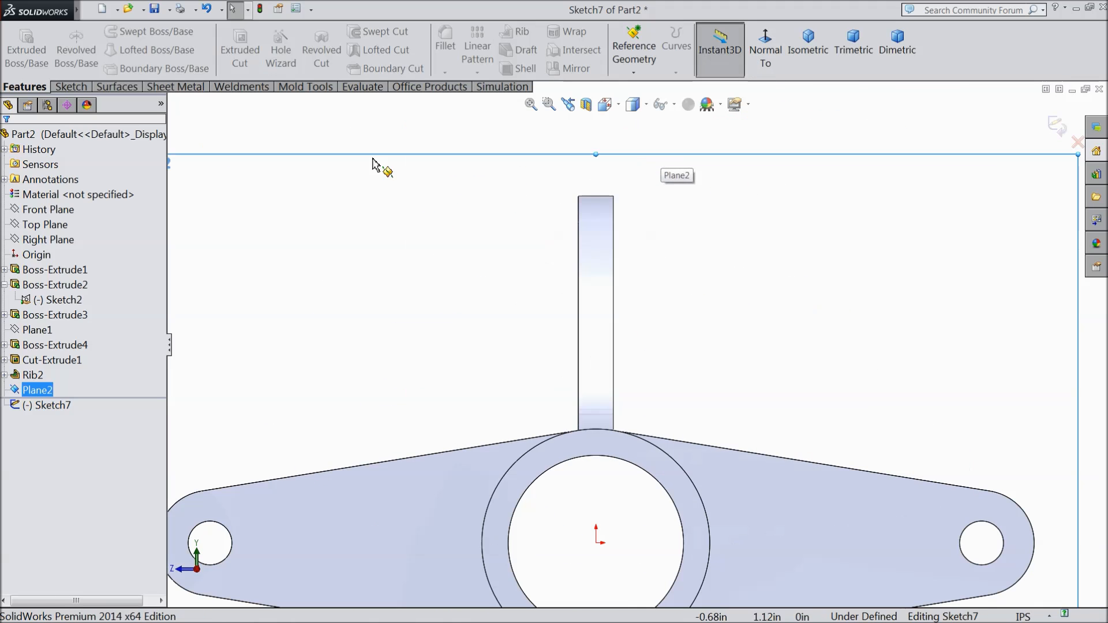
click(70, 87)
click(113, 32)
click(117, 66)
scroll(499, 223, up, 2)
scroll(657, 238, down, 4)
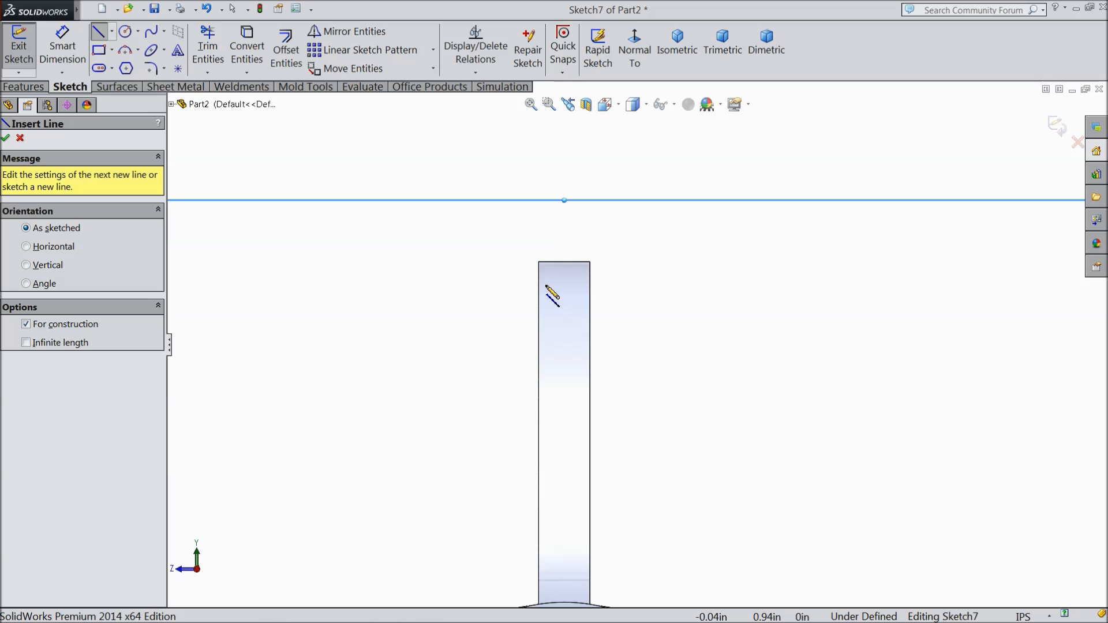
click(563, 260)
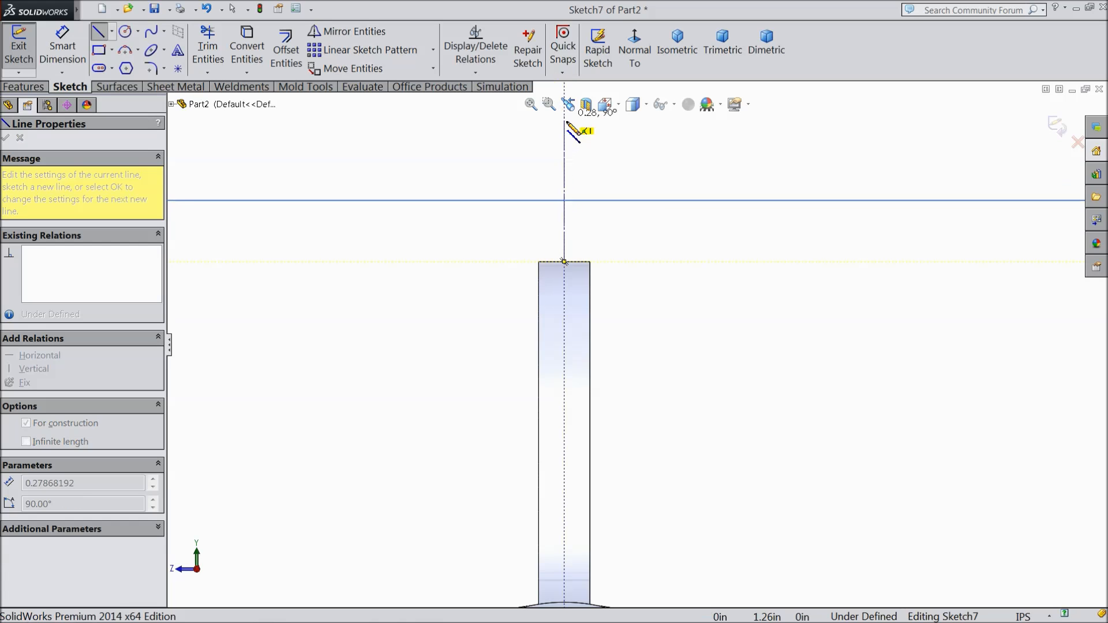
click(564, 126)
right_click(597, 137)
click(634, 128)
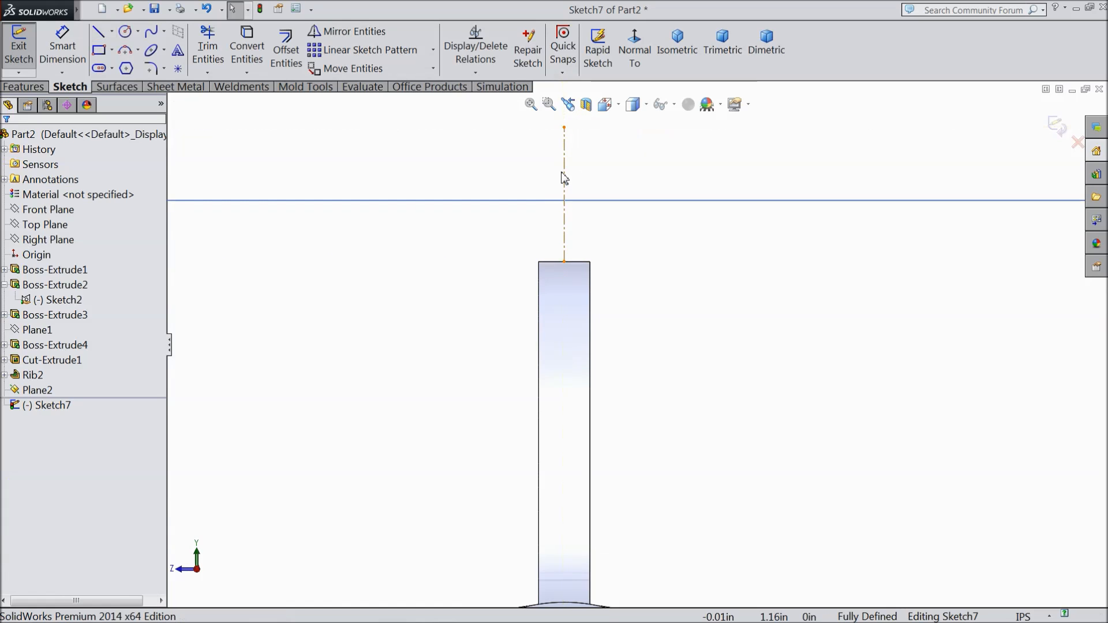
Step: Sketch two concentric circles about 0.44 in and 0.58 in in diameter, centred on the centerline's upper endpoint
scroll(552, 203, up, 3)
scroll(597, 205, down, 4)
click(131, 36)
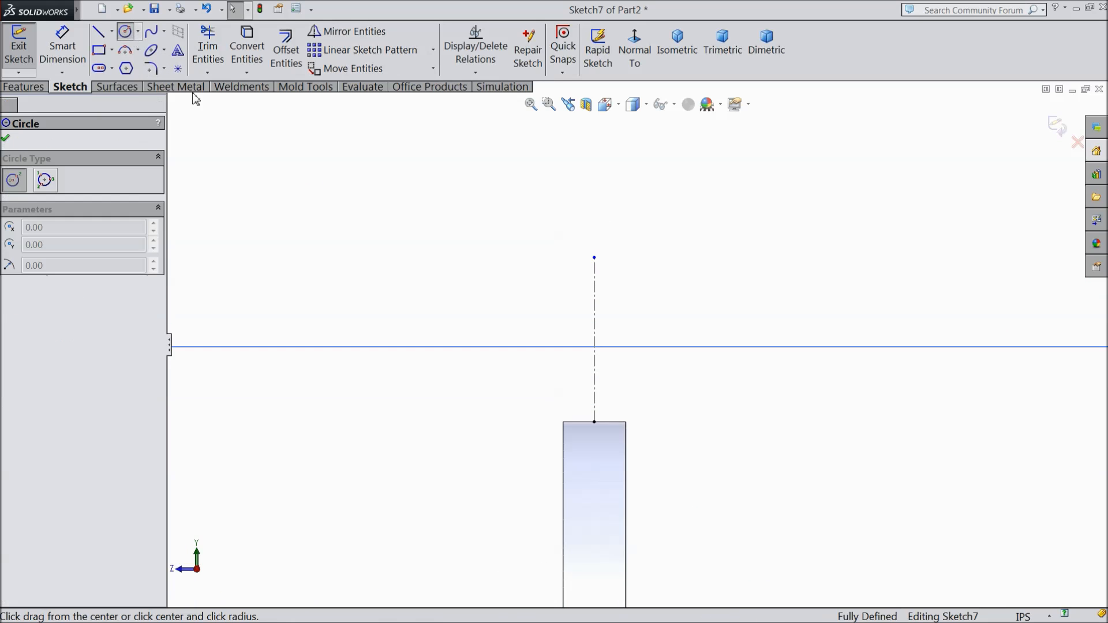
mouse_move(594, 257)
mouse_down()
mouse_move(594, 451)
mouse_move(610, 393)
mouse_up()
drag(595, 257, 598, 440)
Step: Dimension the inner circle's diameter to 0.42 in and the outer circle's diameter to 0.52 in
click(75, 56)
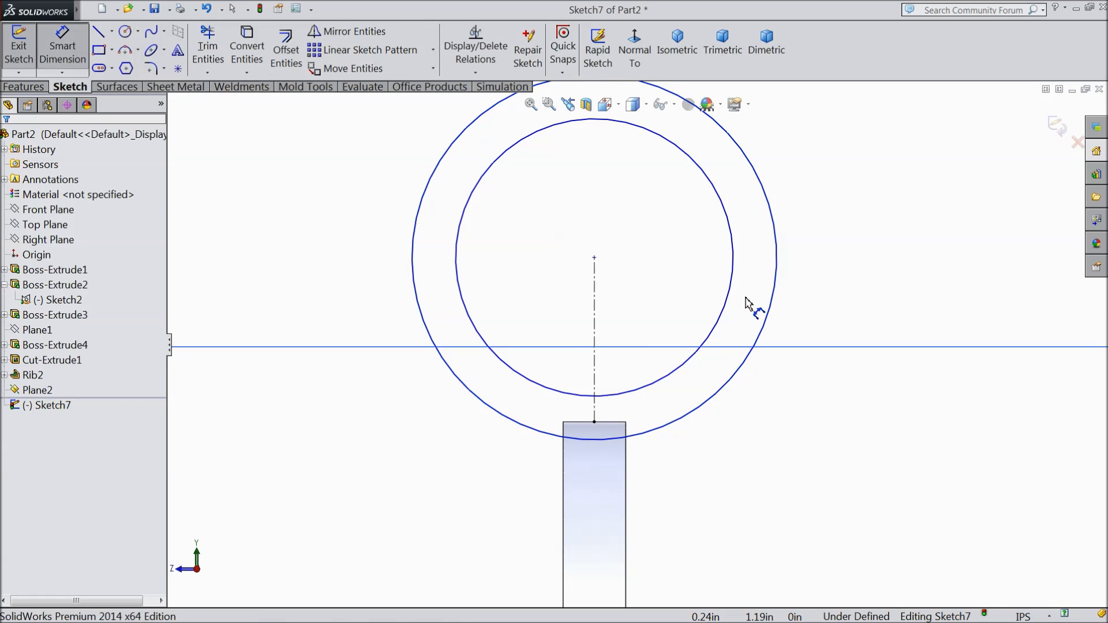
click(738, 292)
click(826, 280)
text(0.42)
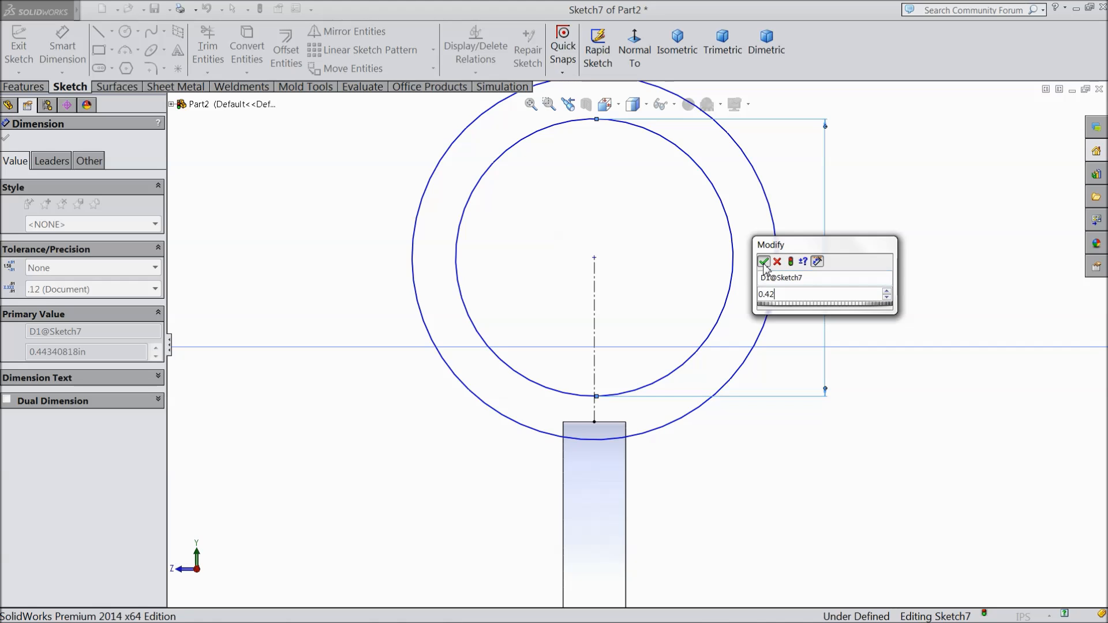
click(763, 262)
click(413, 277)
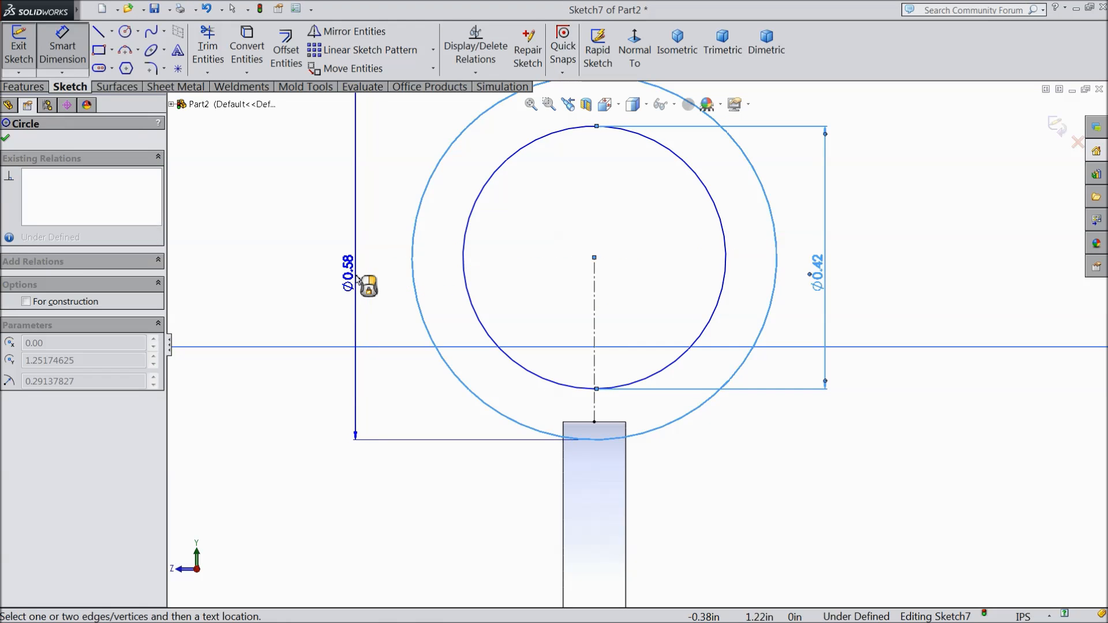
click(355, 283)
text(0.52)
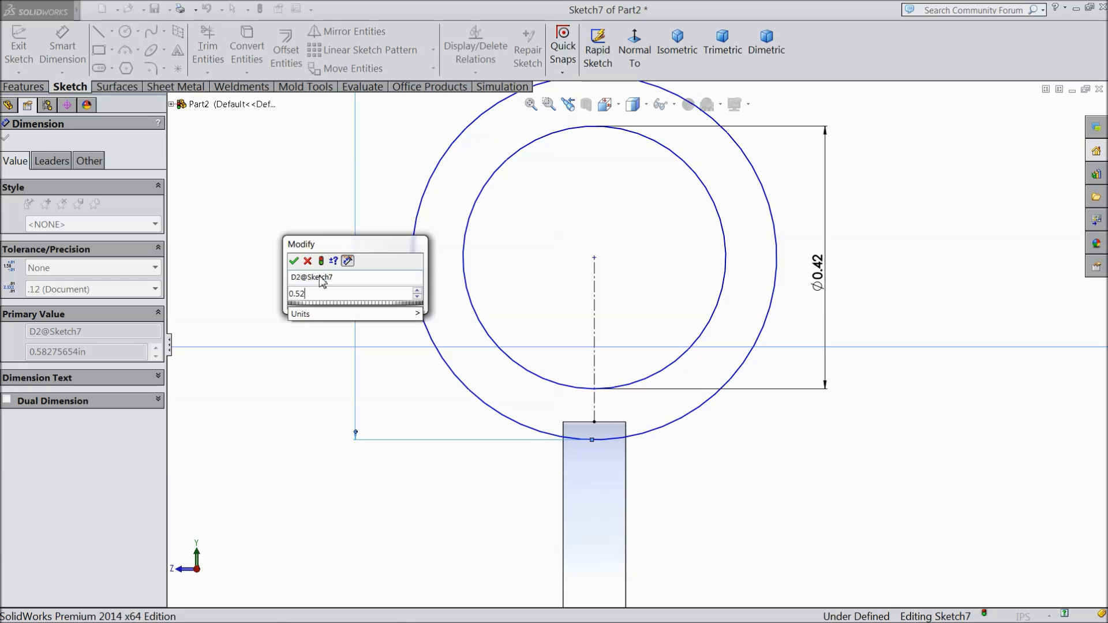
click(294, 261)
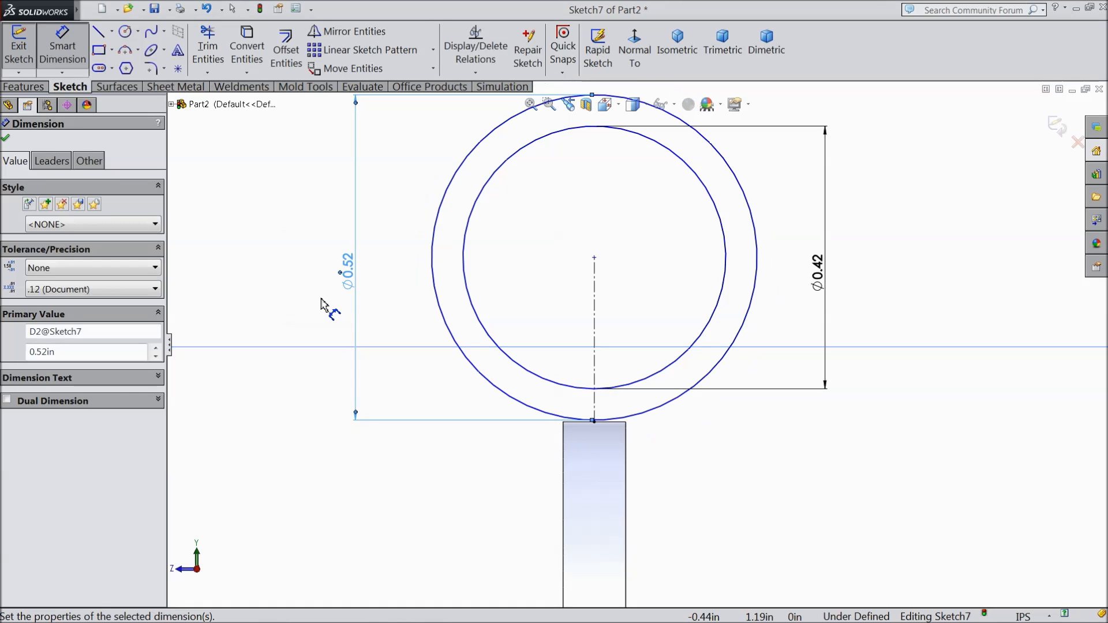
click(7, 141)
Step: Lower the circles' shared centre and dimension it 0.25 in above the midpoint of the rib's top edge
scroll(663, 349, down, 2)
scroll(635, 341, up, 1)
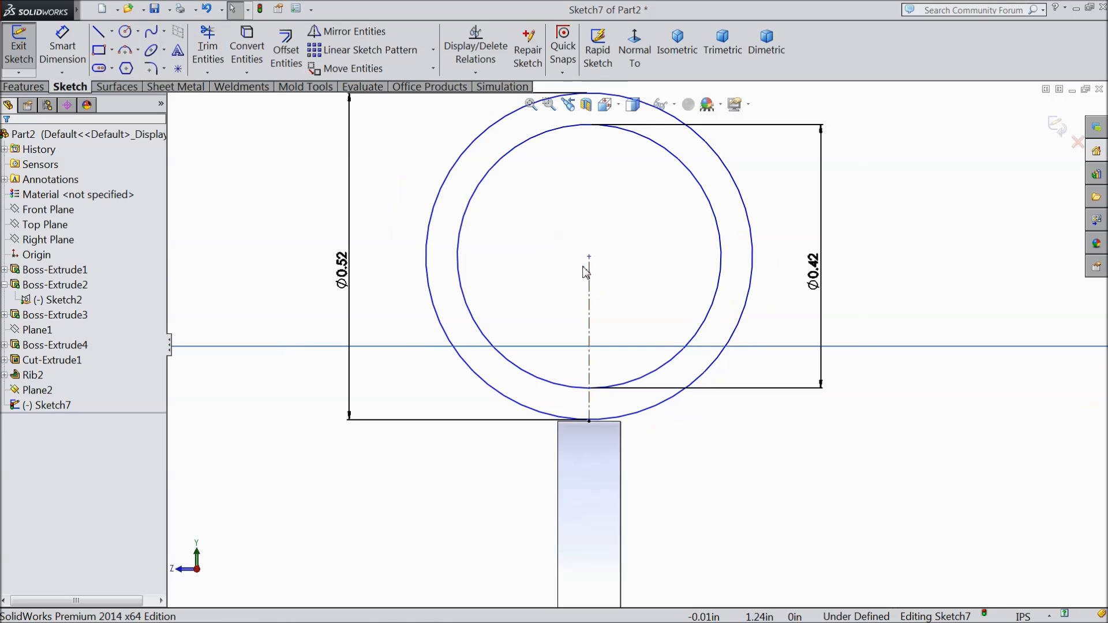
click(590, 258)
drag(589, 266, 590, 271)
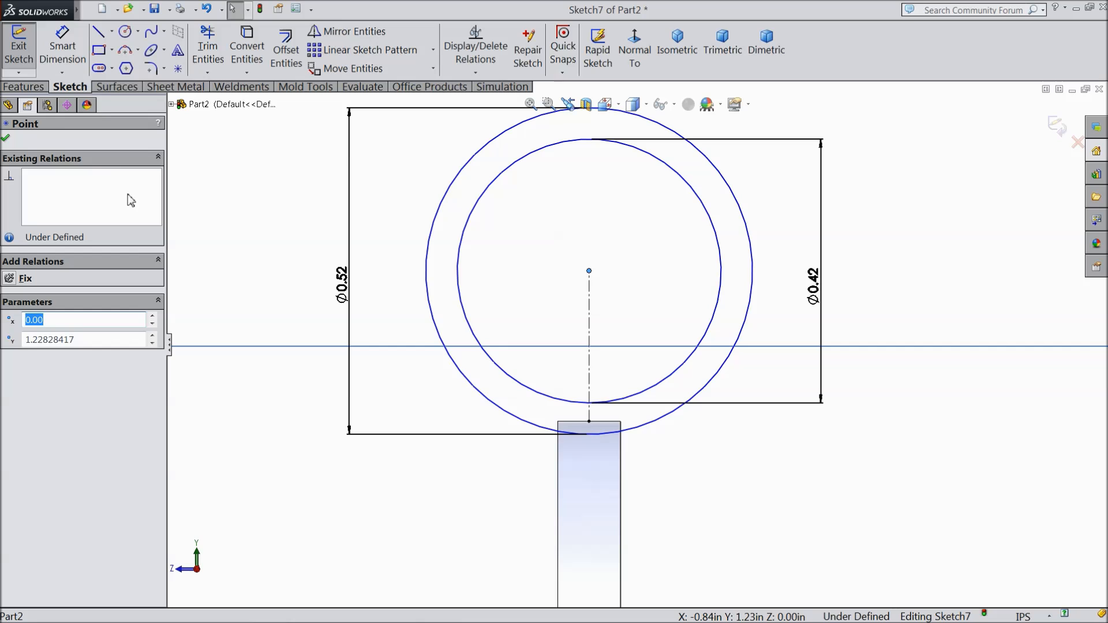
click(62, 46)
click(589, 272)
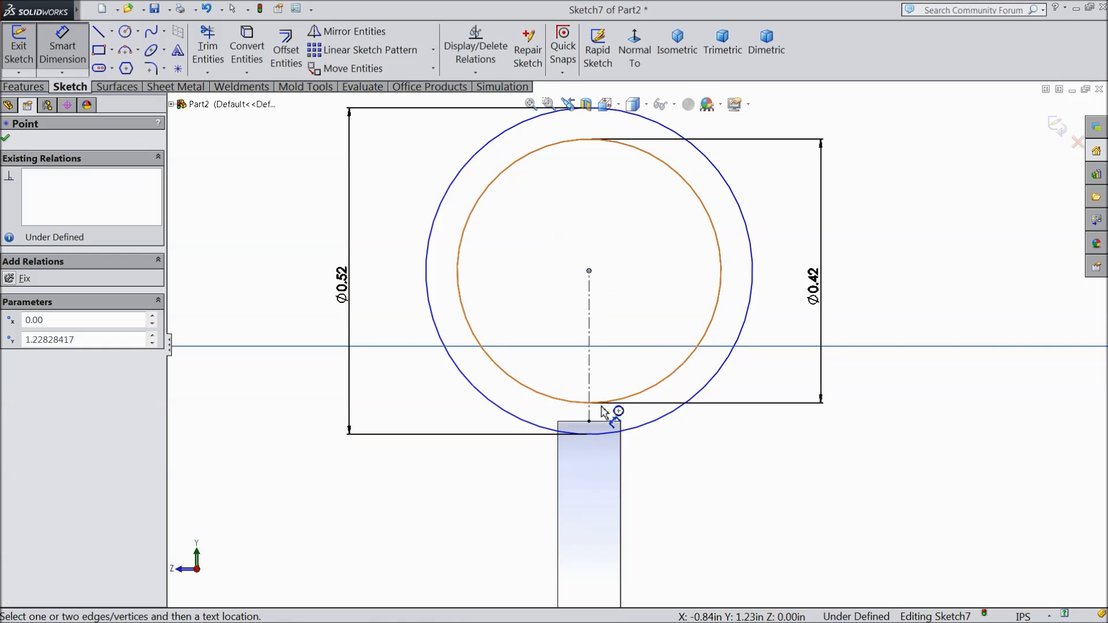
click(588, 422)
click(631, 358)
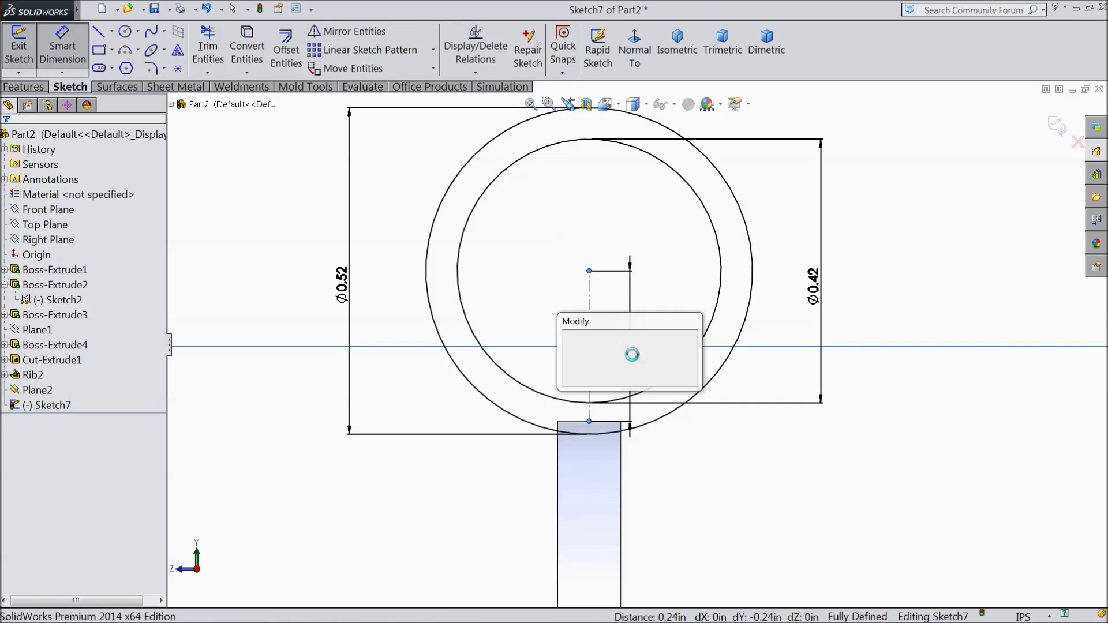
text(0)
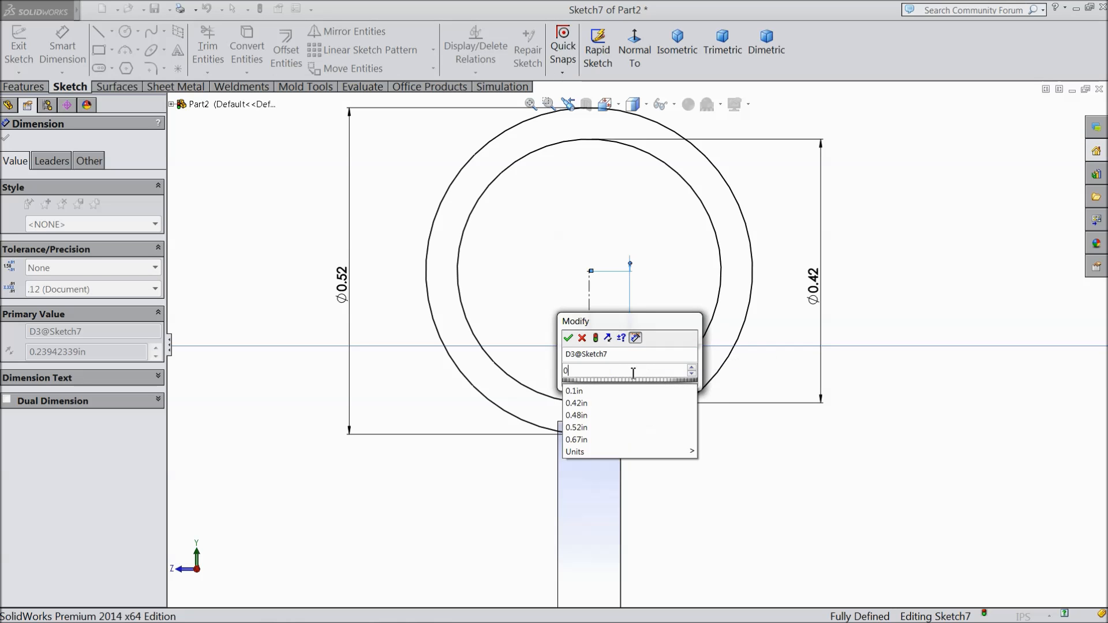
text(.25)
click(569, 338)
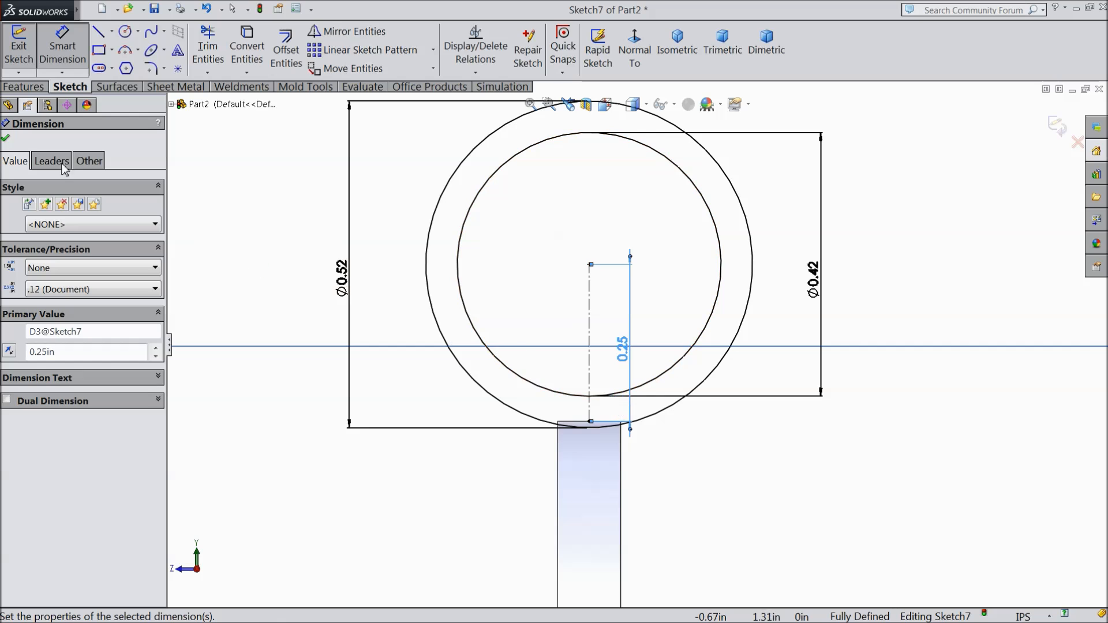
click(6, 139)
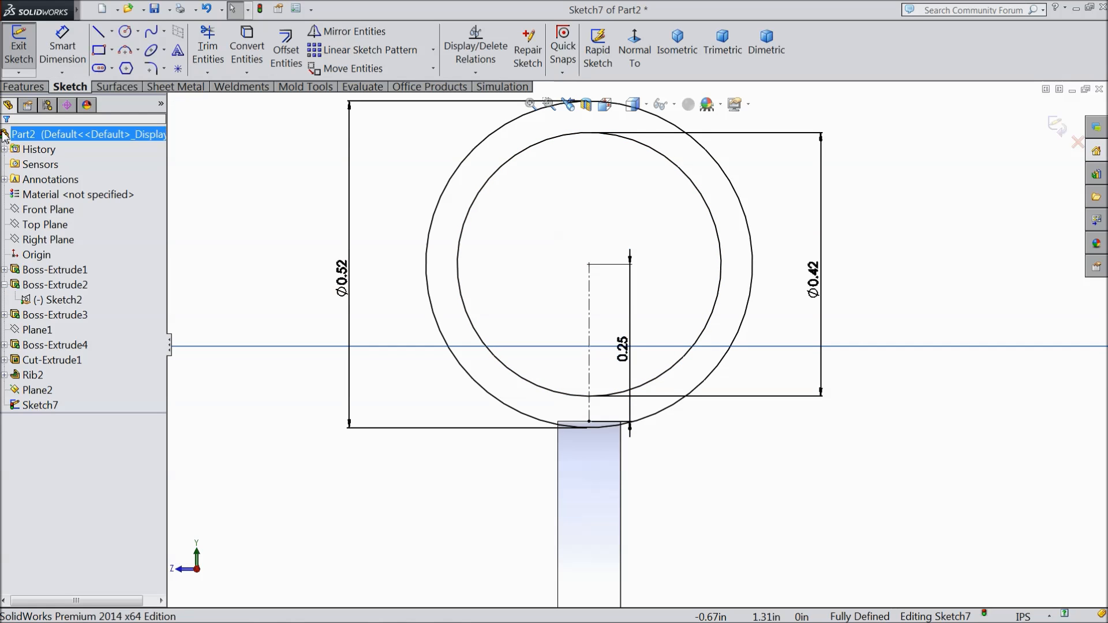
Step: Draw a solid horizontal line through the circles' centre, spanning the outer circle's full 0.52 in diameter
click(98, 35)
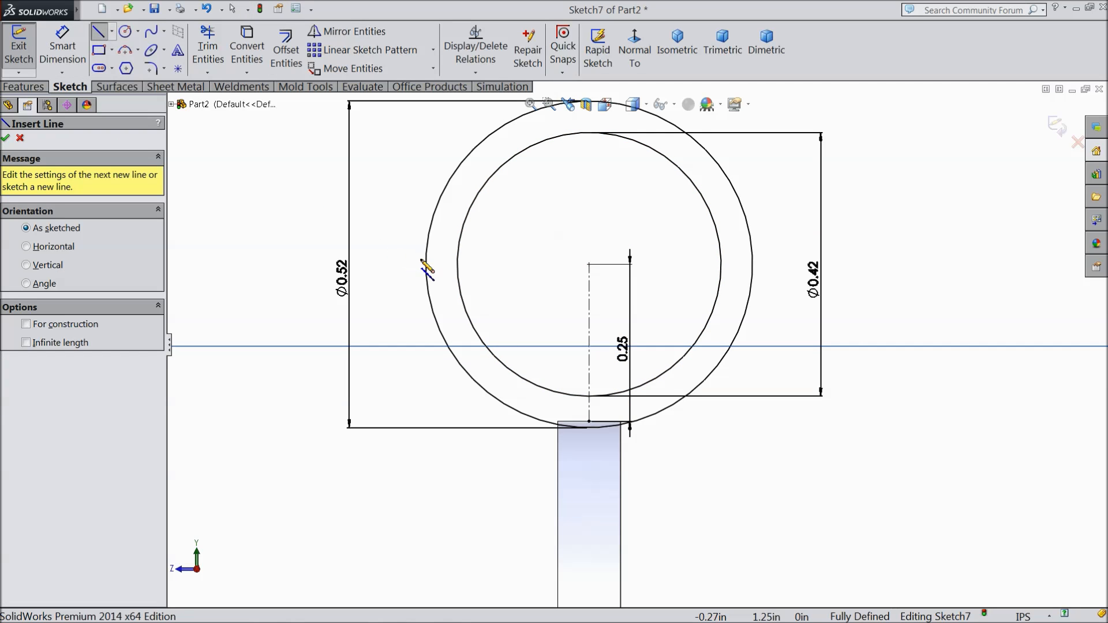
click(426, 265)
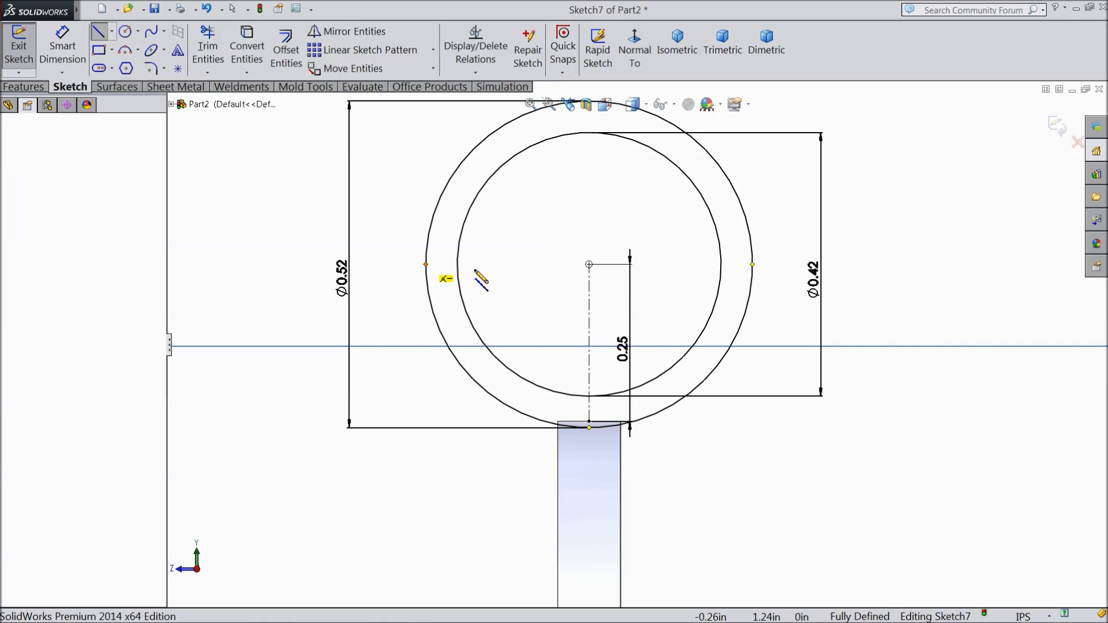
click(752, 265)
right_click(777, 222)
click(807, 107)
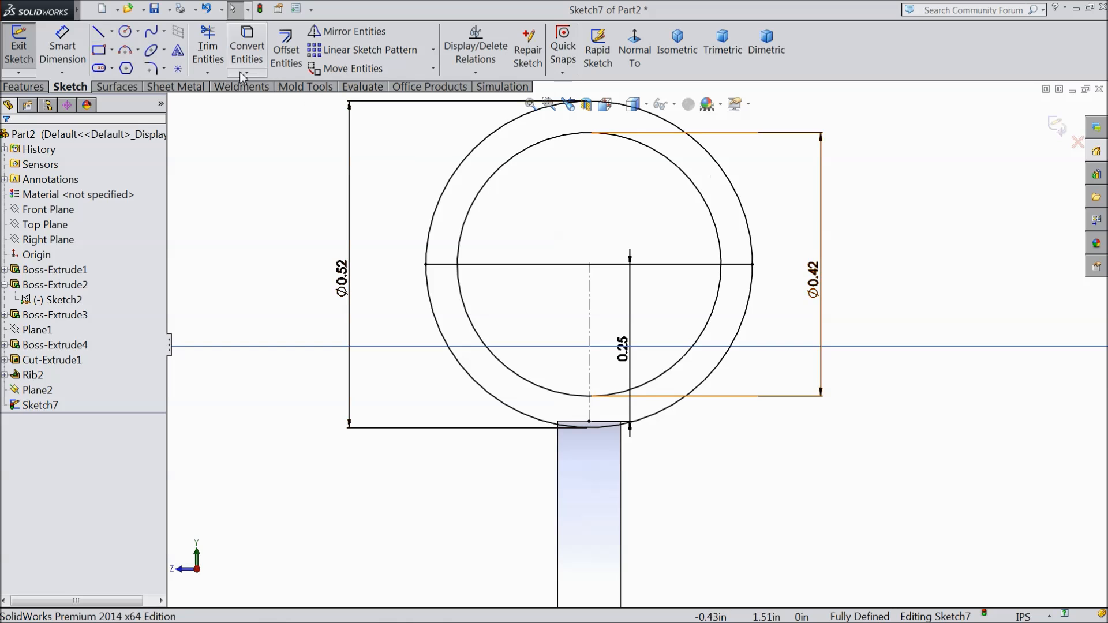
Step: Trim away both circles' upper halves and the line's span inside the inner circle, leaving a closed half-ring profile
click(208, 51)
click(489, 196)
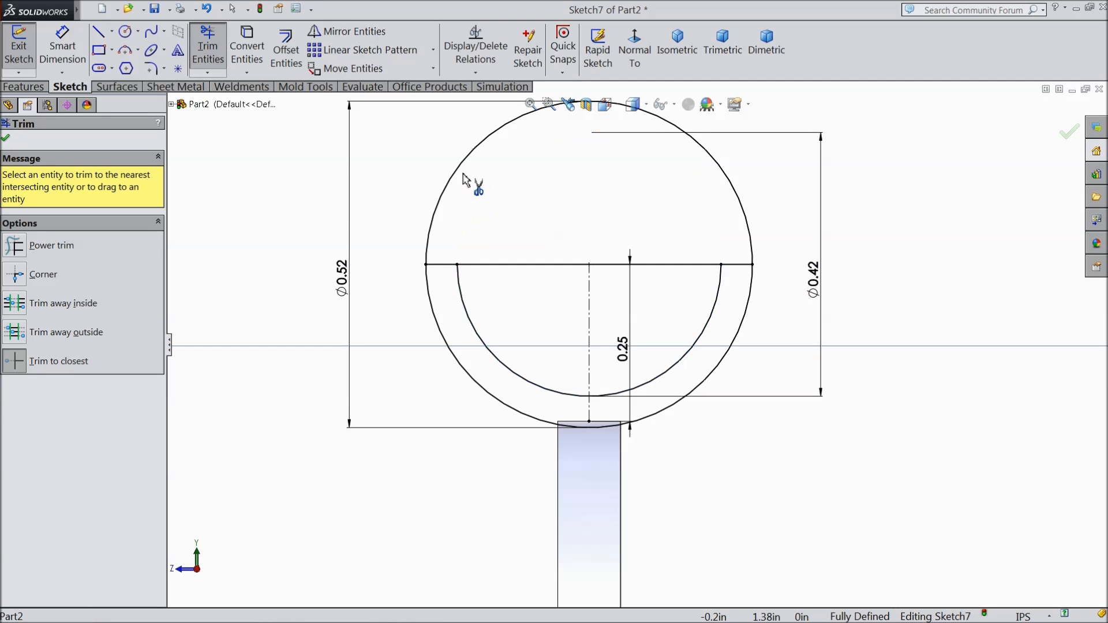
click(466, 179)
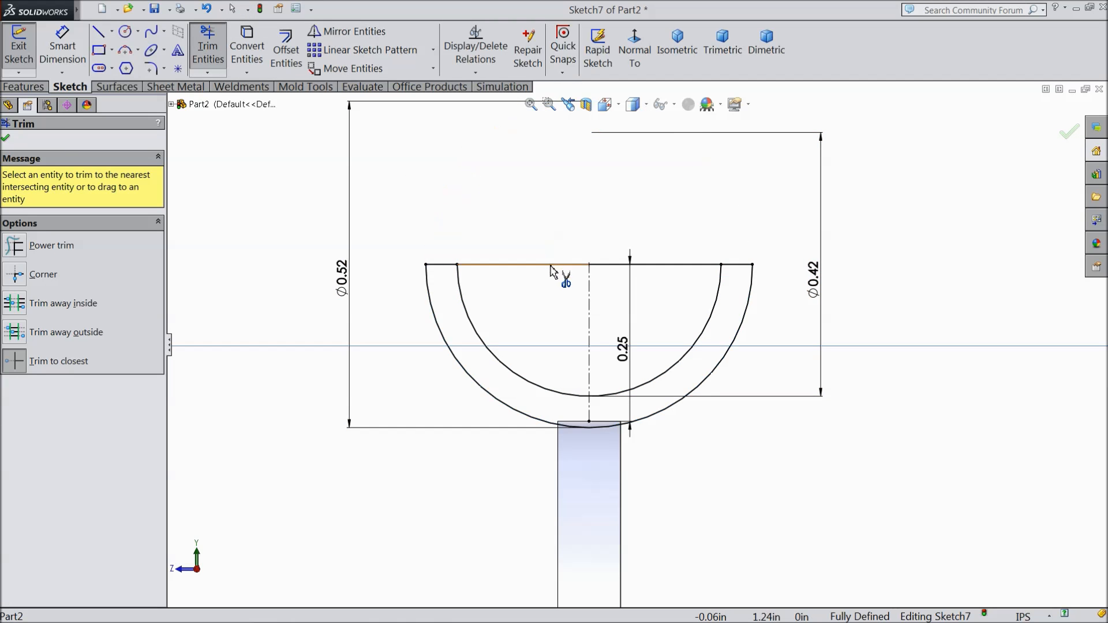
click(667, 271)
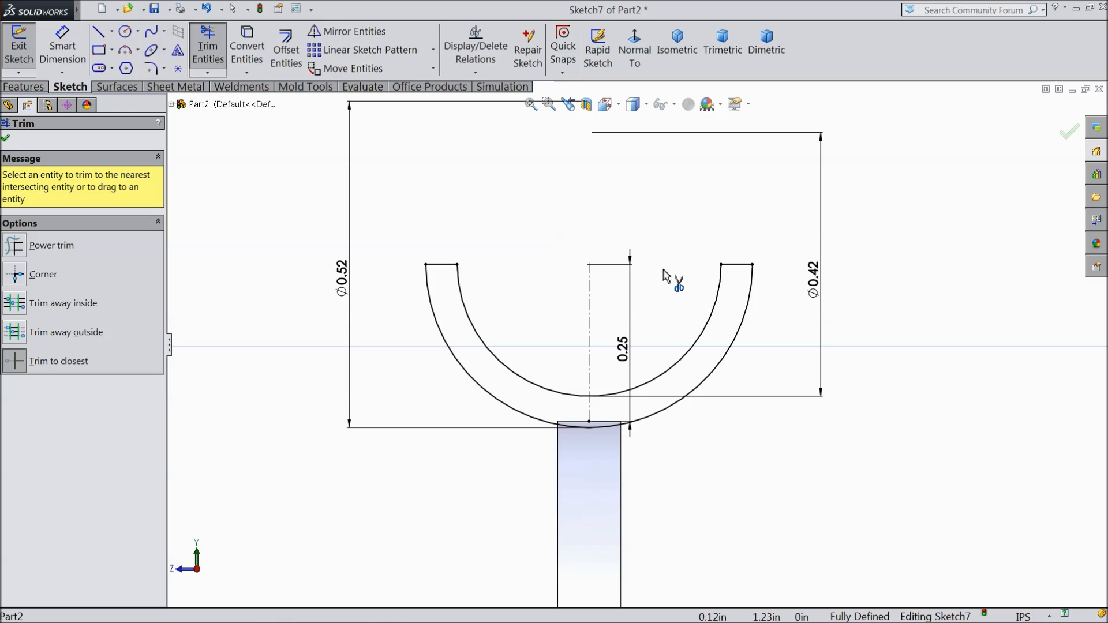
click(6, 139)
Step: Extrude the half-ring profile as a merged boss up to the far top edge of the rib, using the Up To Vertex end condition
click(29, 88)
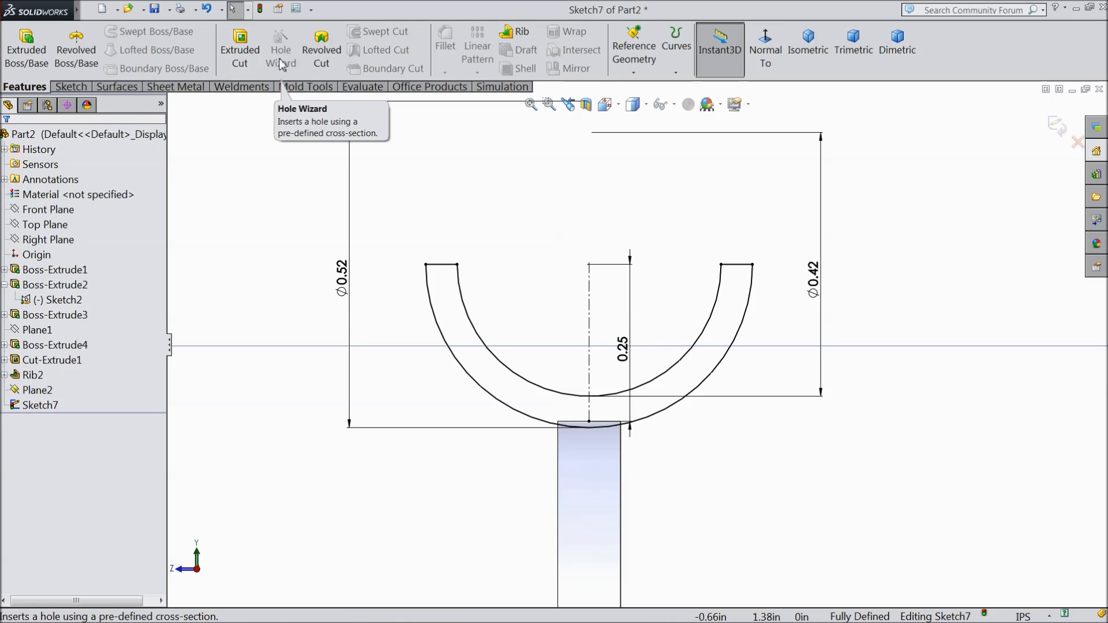
click(27, 65)
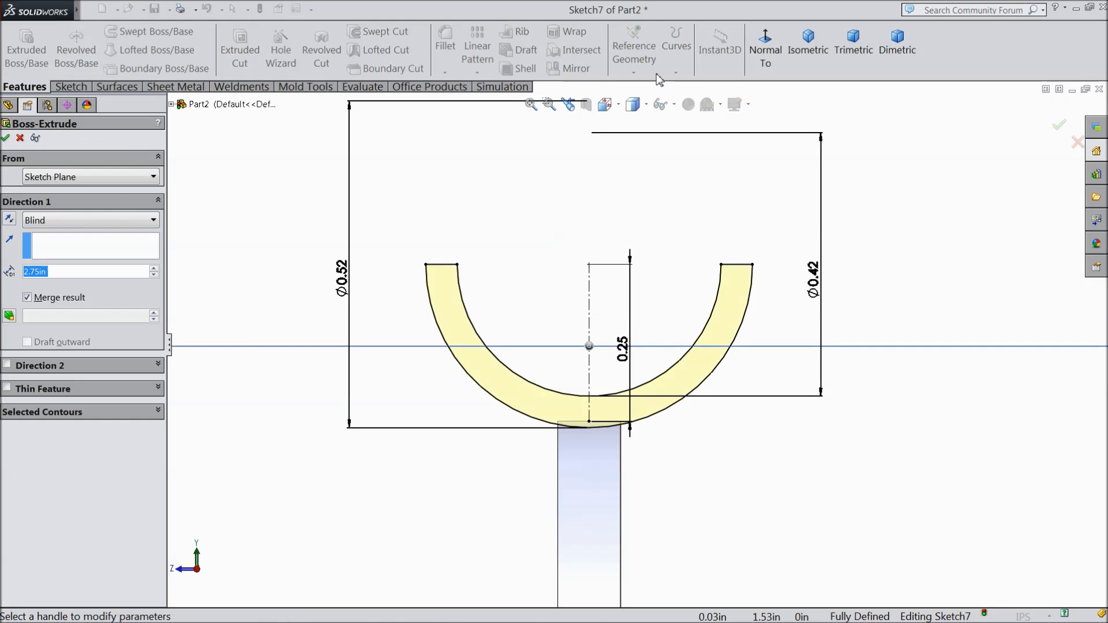
click(809, 57)
scroll(654, 260, down, 5)
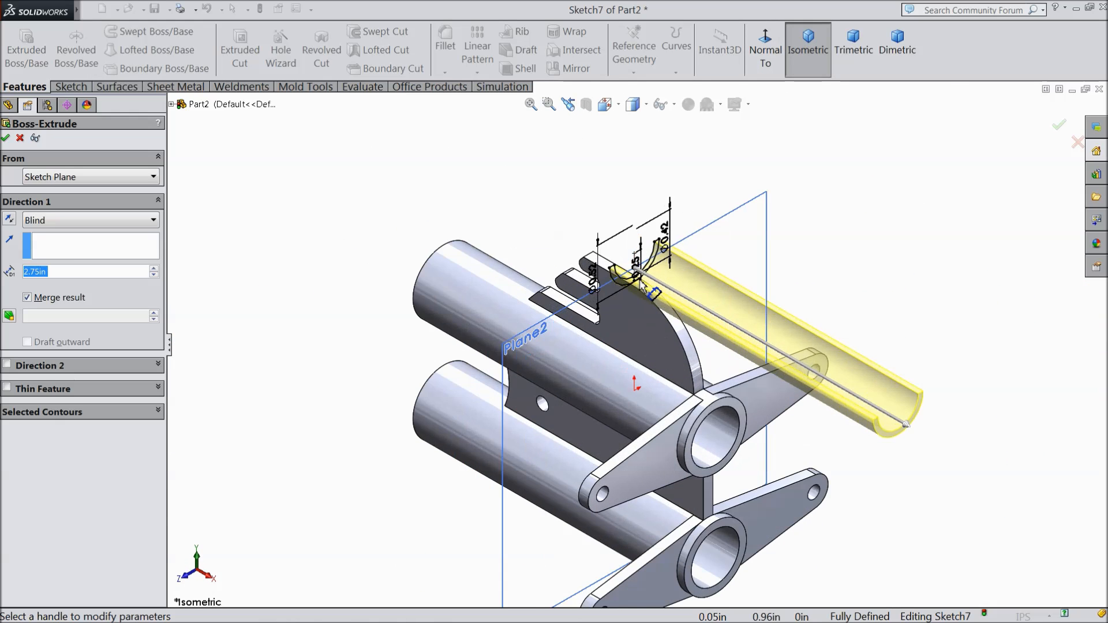
click(48, 222)
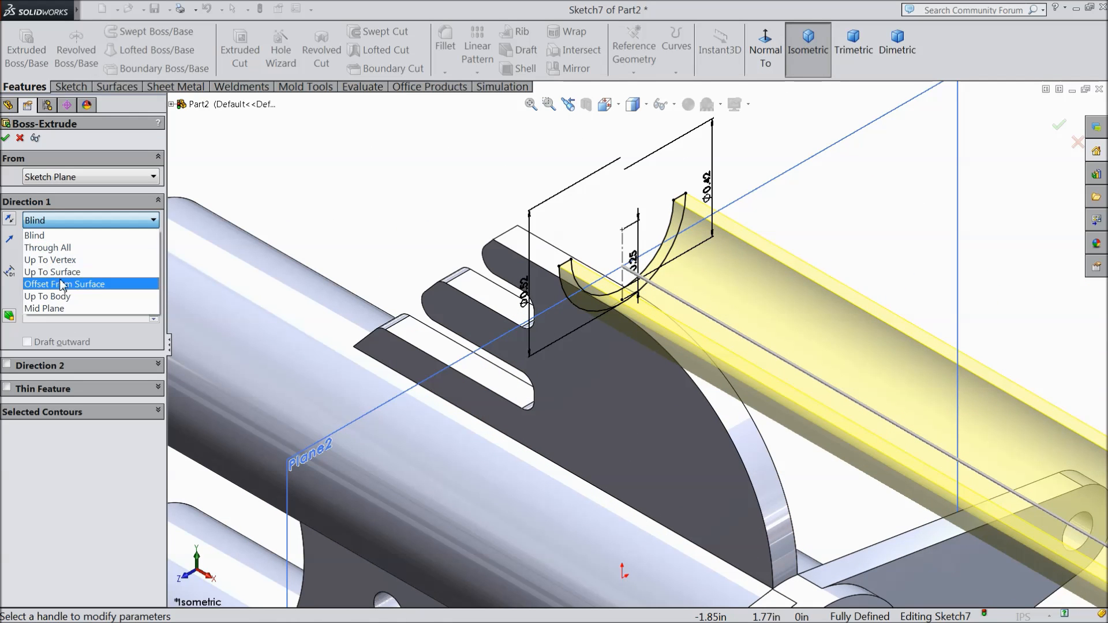
click(52, 258)
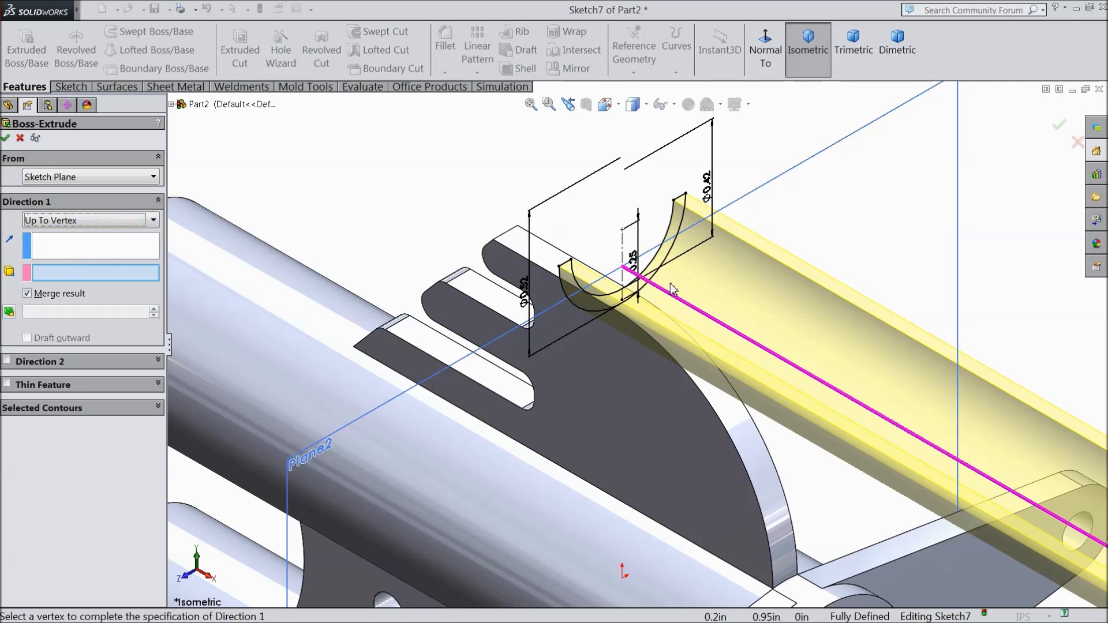
click(509, 234)
scroll(542, 286, down, 3)
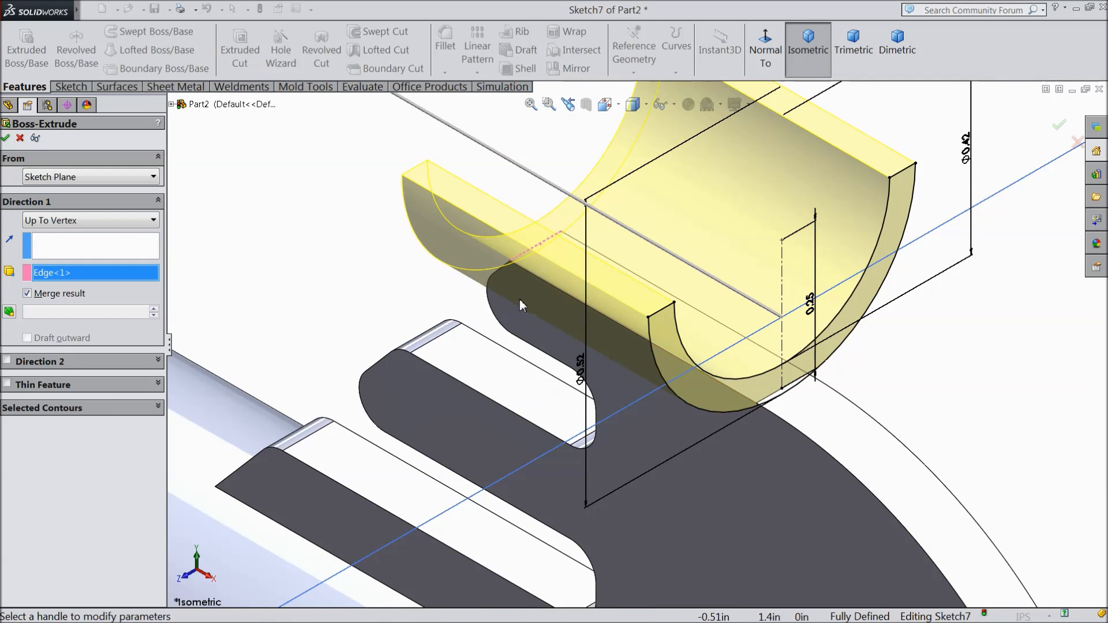
key(Return)
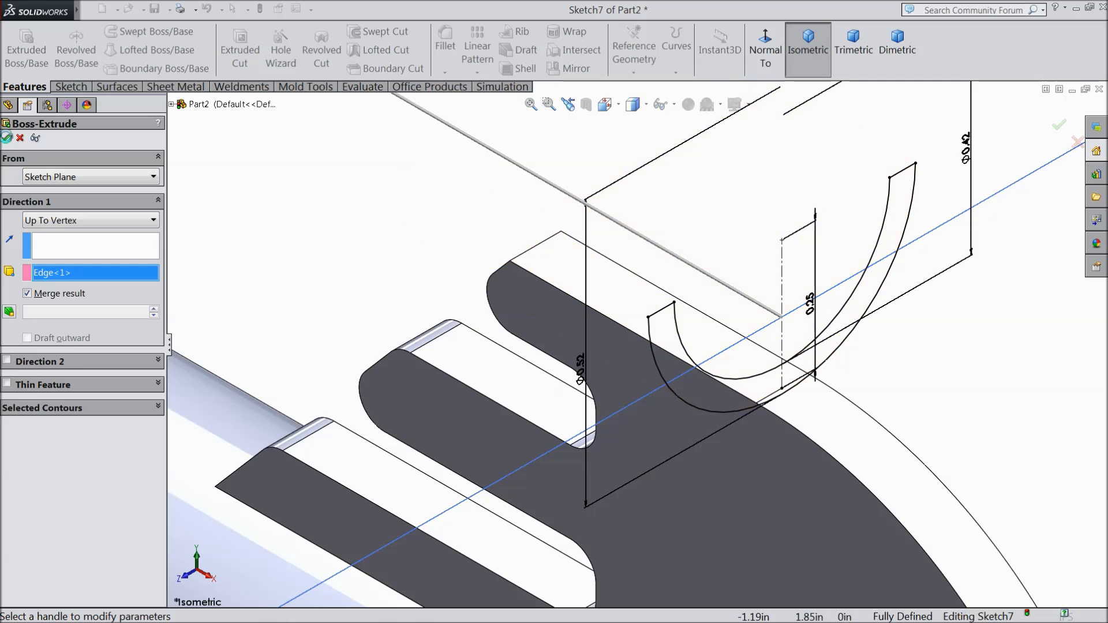
scroll(553, 333, up, 4)
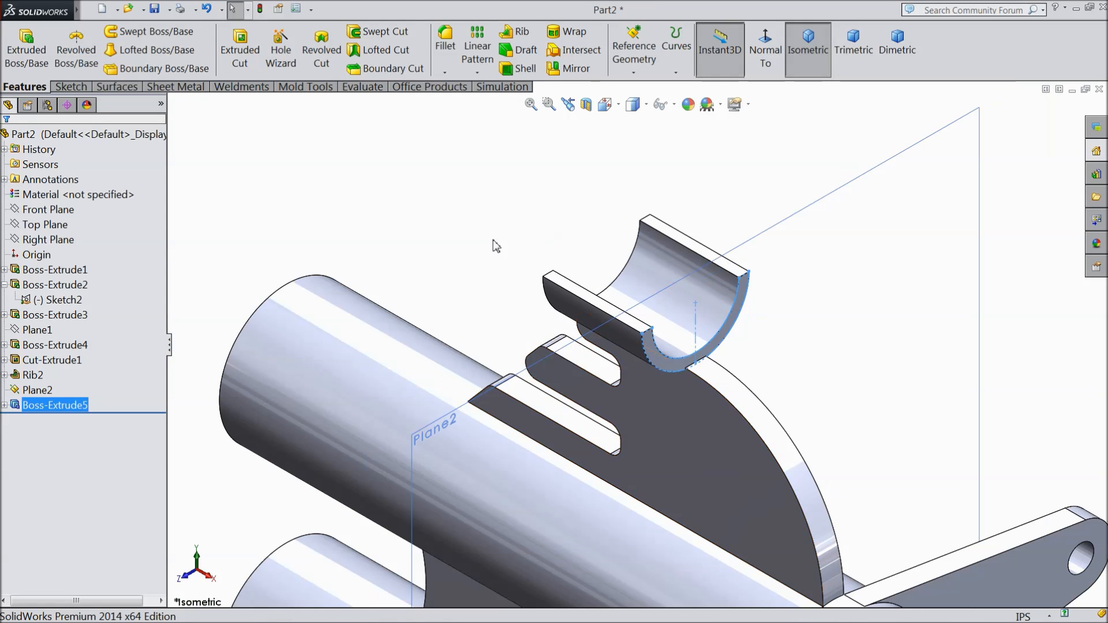
Step: Hide the reference plane at the cradle's end and inspect the whole part
click(819, 196)
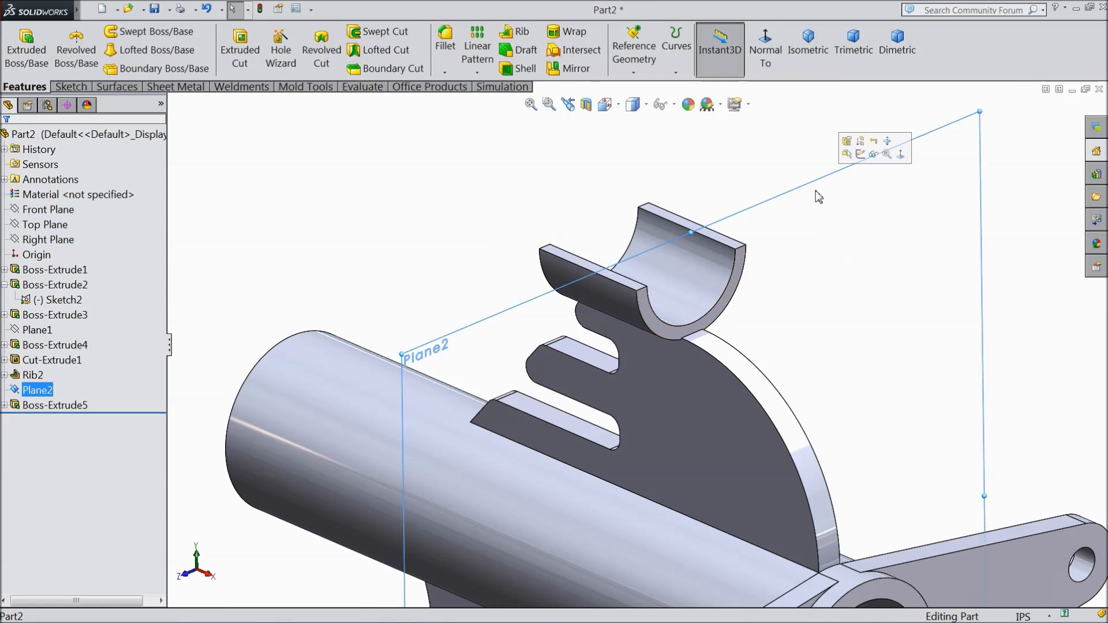
click(876, 156)
scroll(835, 338, up, 3)
mouse_move(829, 342)
middle_down()
mouse_move(754, 334)
mouse_move(816, 359)
middle_up()
scroll(762, 424, up, 3)
scroll(739, 440, down, 4)
mouse_move(673, 284)
middle_down()
mouse_move(710, 270)
mouse_move(705, 319)
mouse_move(689, 219)
mouse_move(693, 275)
mouse_move(680, 265)
mouse_move(690, 272)
mouse_move(733, 250)
mouse_move(686, 280)
middle_up()
scroll(674, 317, down, 2)
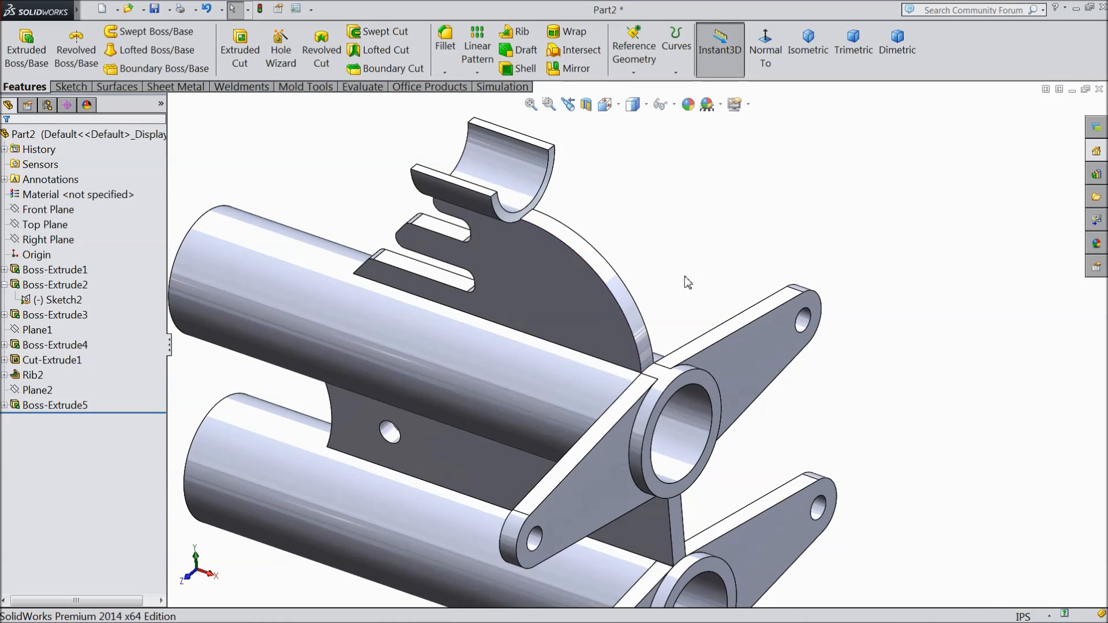
scroll(686, 282, up, 2)
scroll(550, 464, down, 1)
scroll(939, 215, up, 1)
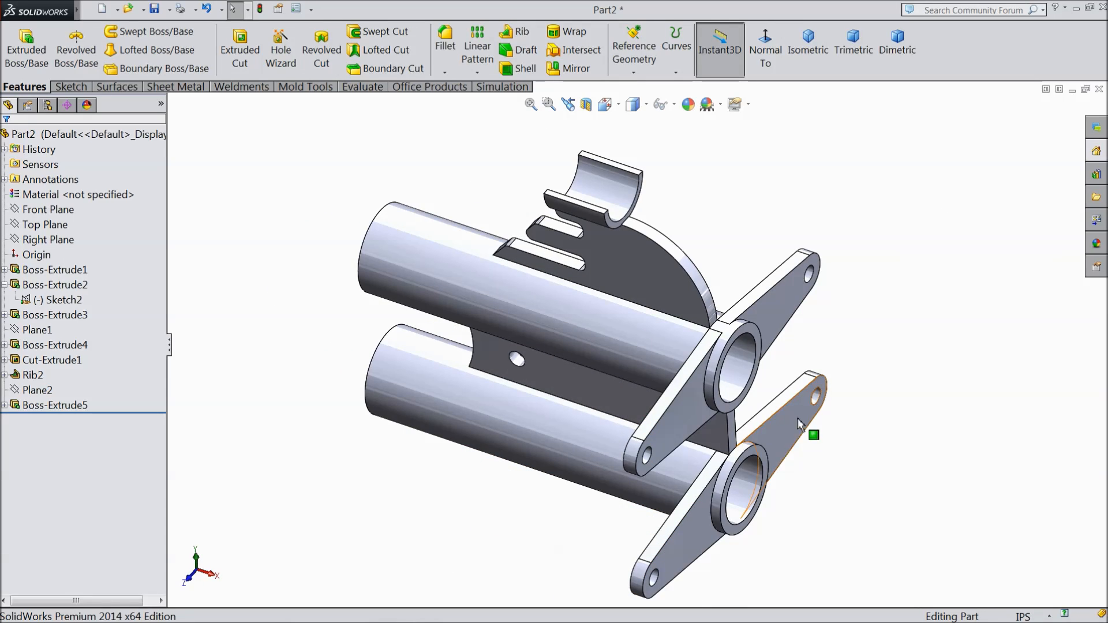
Step: Create a reference plane offset 0.215 in from Plane2, flipped to run through the cradle's length
click(29, 392)
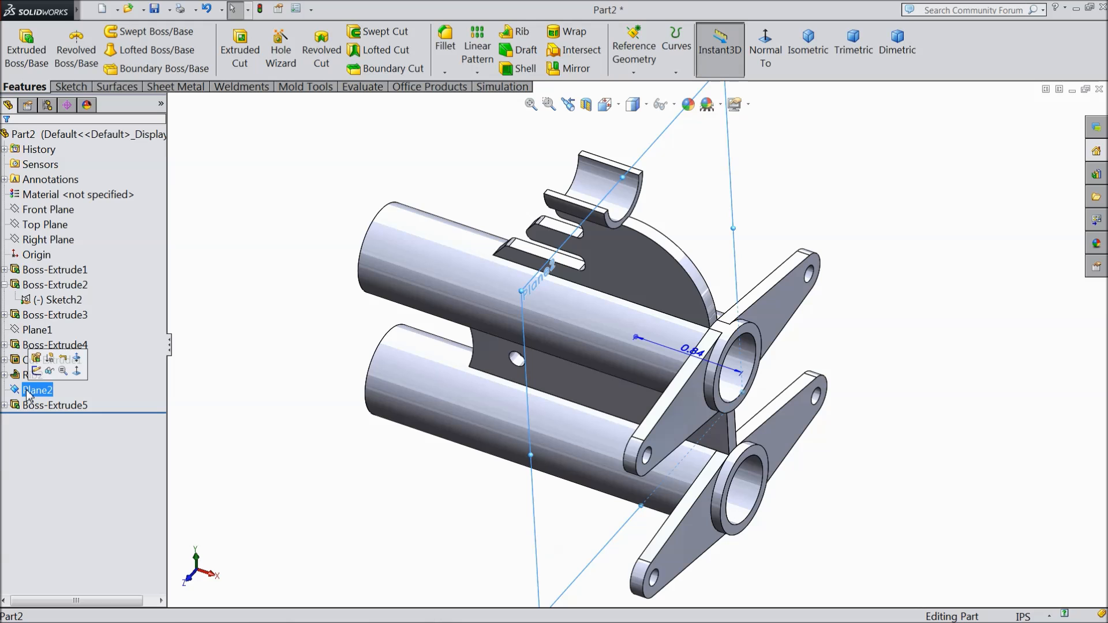
click(634, 55)
click(641, 88)
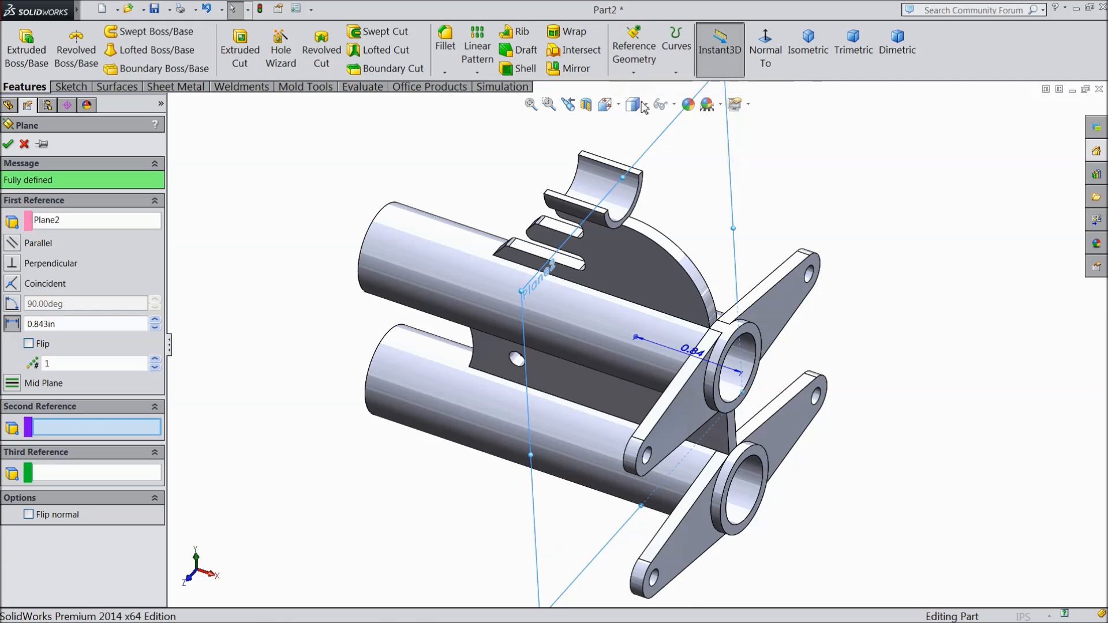
drag(62, 322, 13, 331)
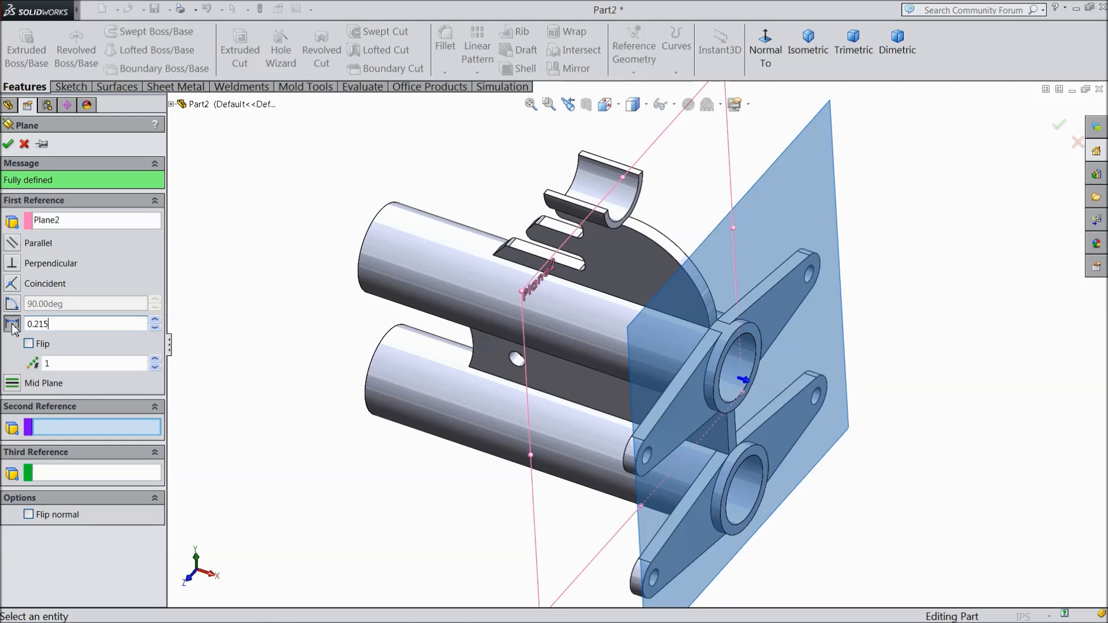
key(Return)
middle_drag(227, 327, 196, 325)
click(29, 344)
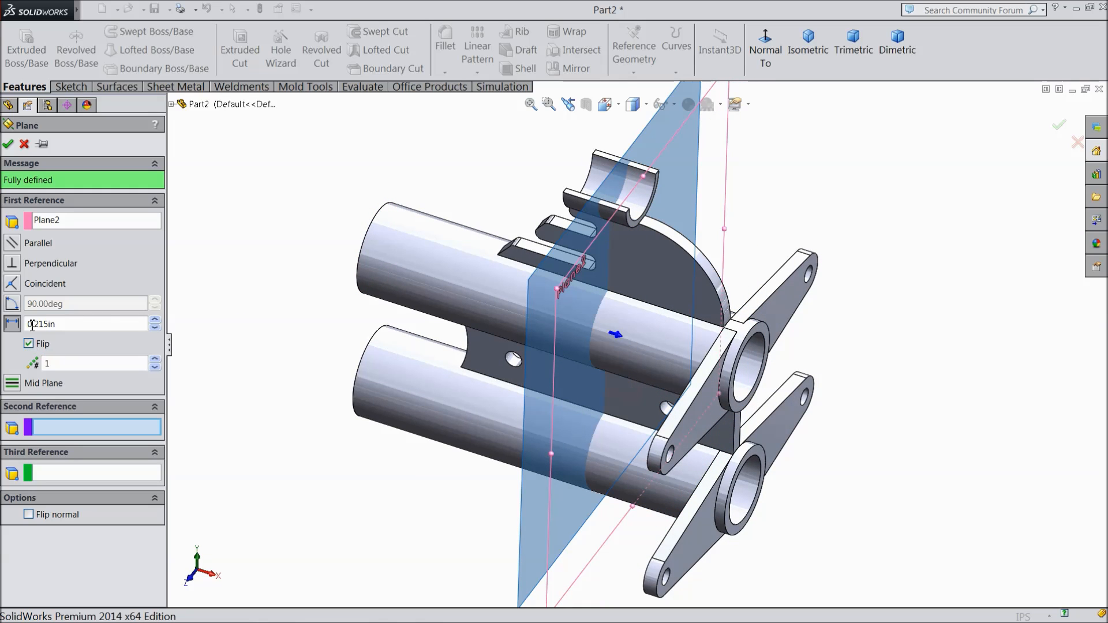
click(9, 145)
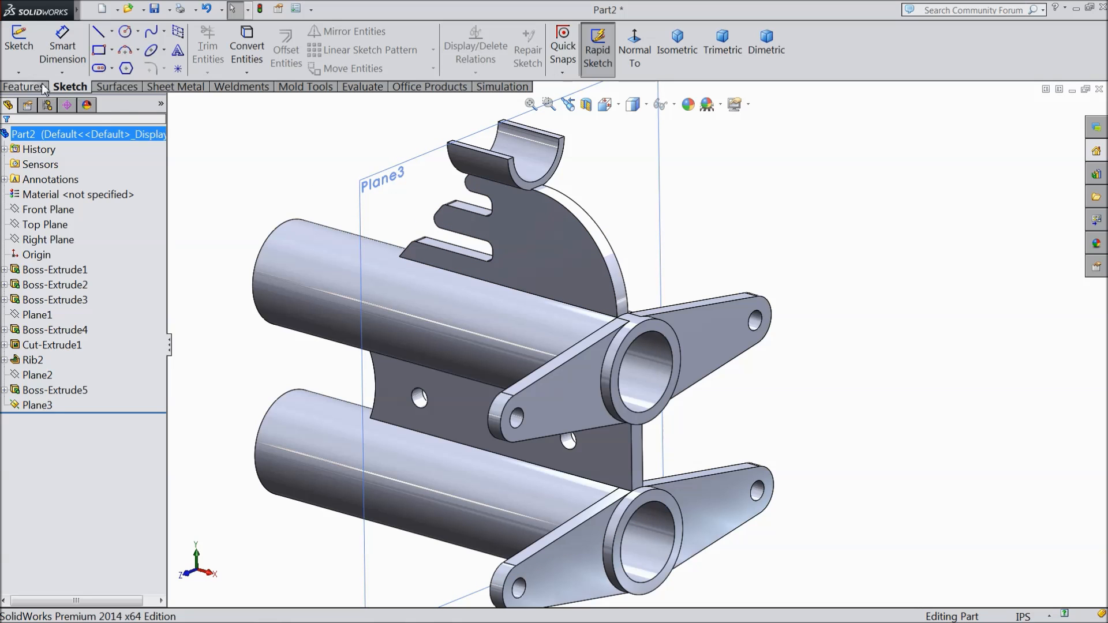
Step: Start a sketch on Plane3 and draw a circle of 0.26 in radius concentric with the cradle, matching its outer arc
click(19, 46)
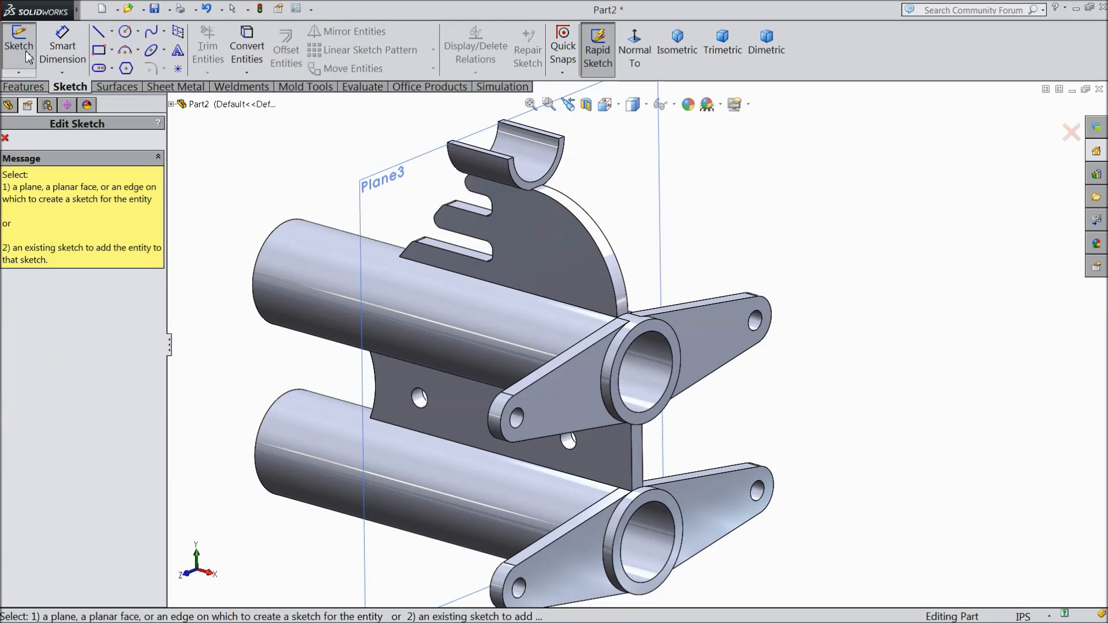
click(368, 206)
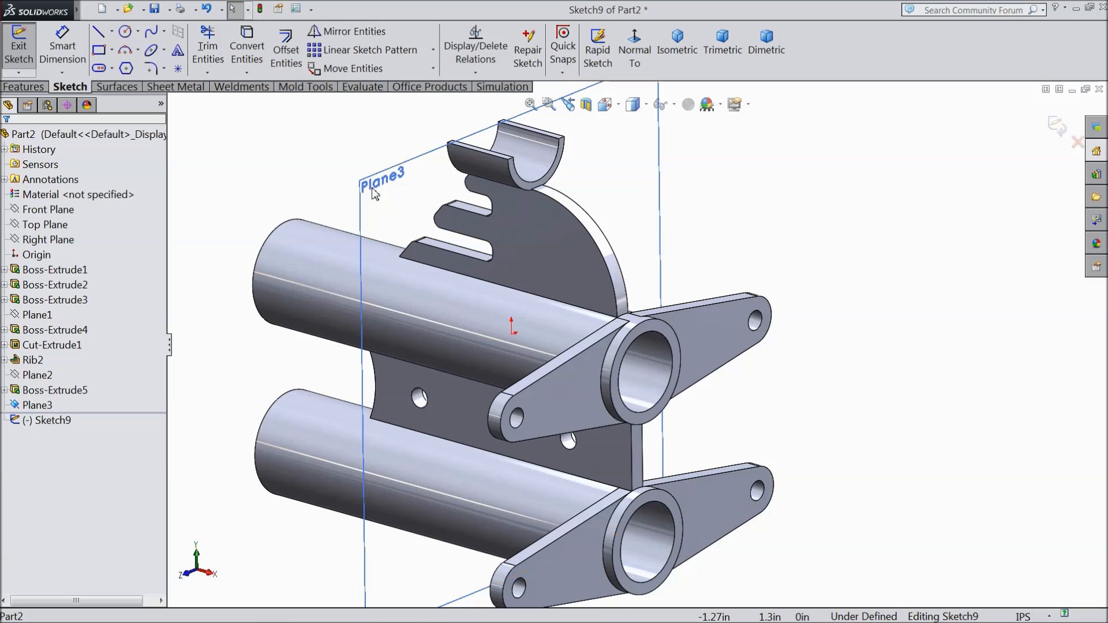
click(637, 51)
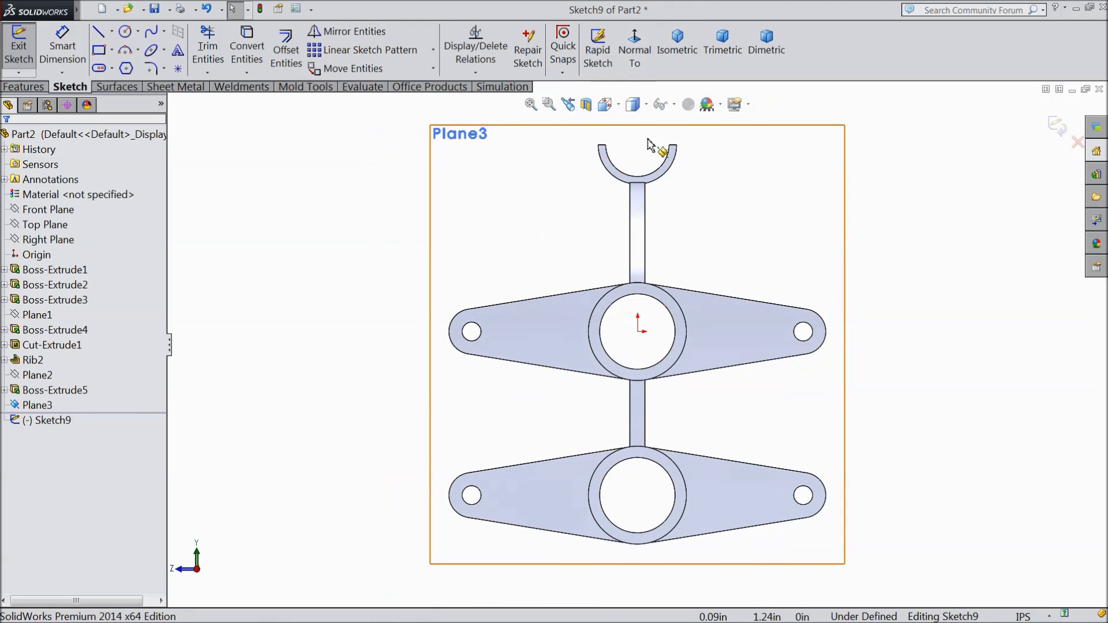
click(128, 33)
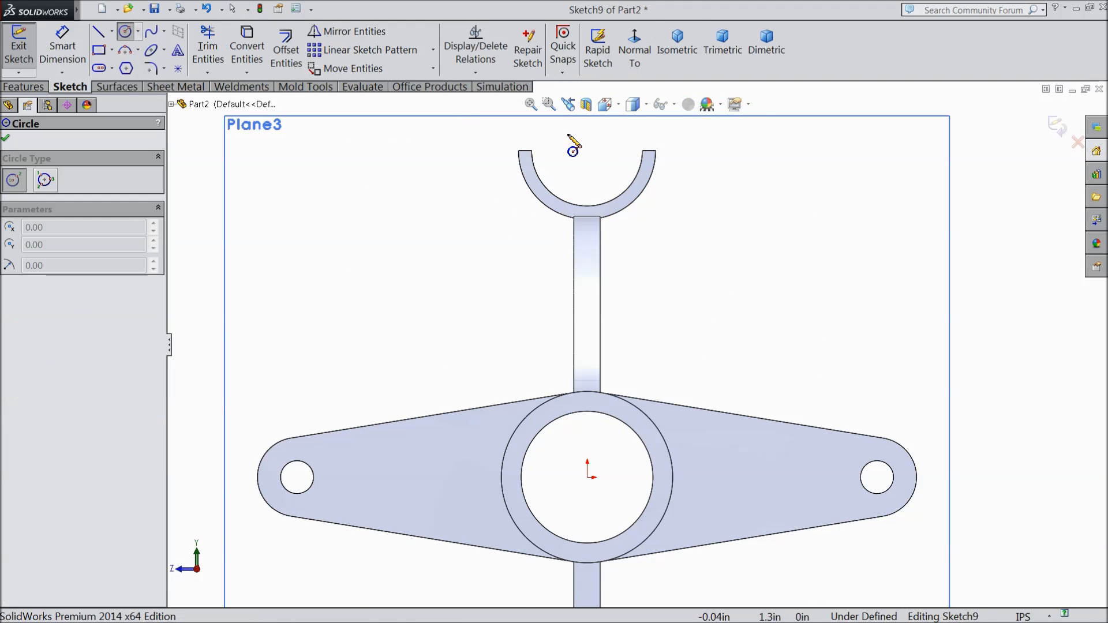
scroll(604, 185, down, 3)
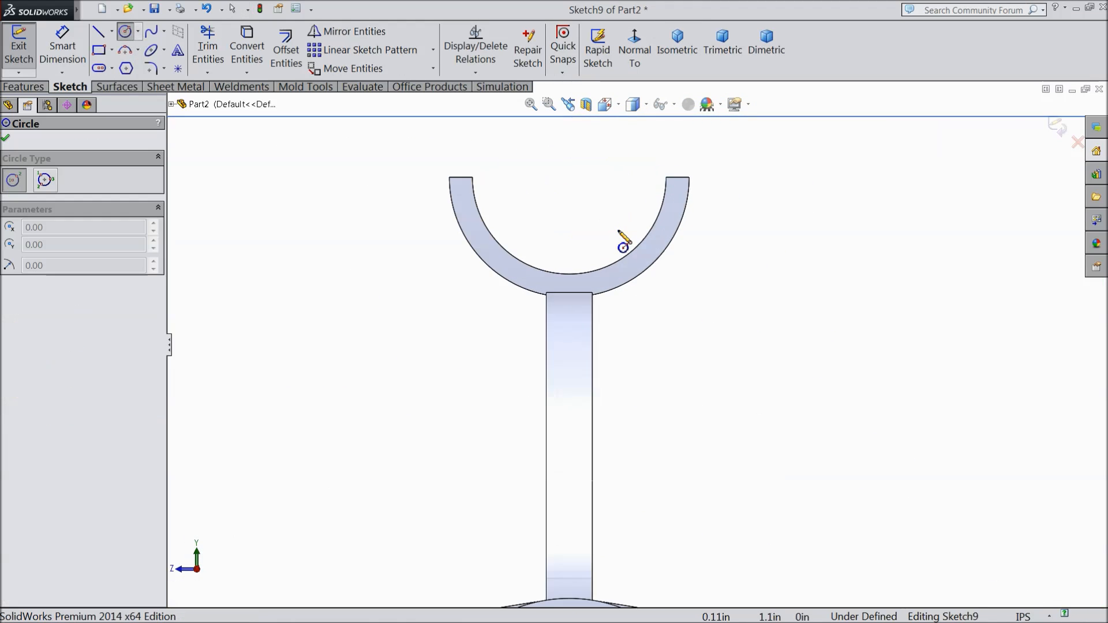
click(570, 178)
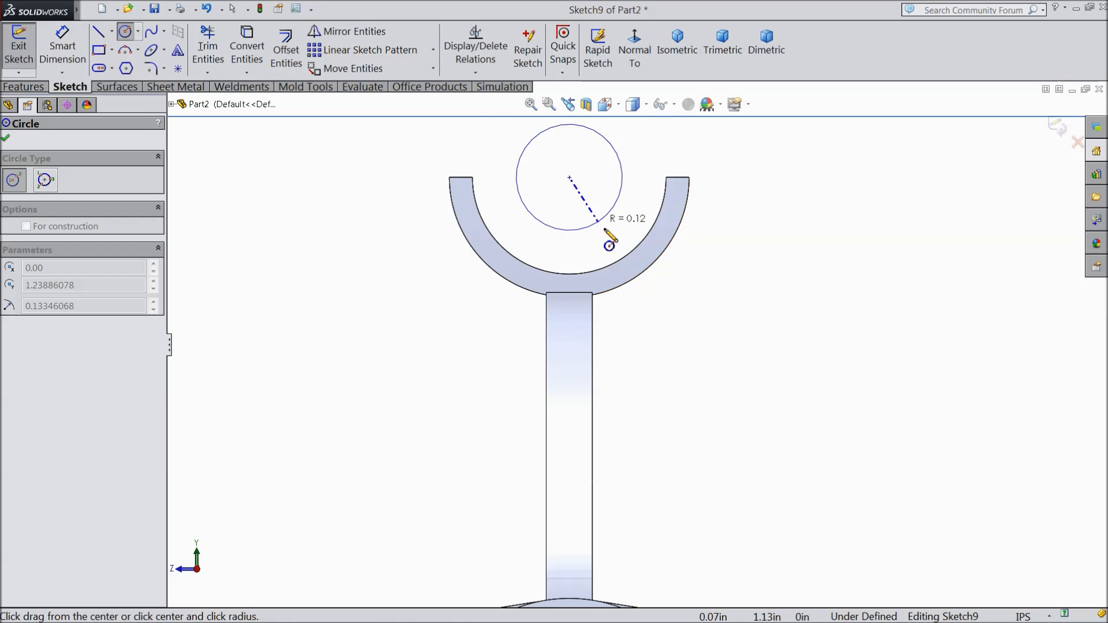
click(650, 268)
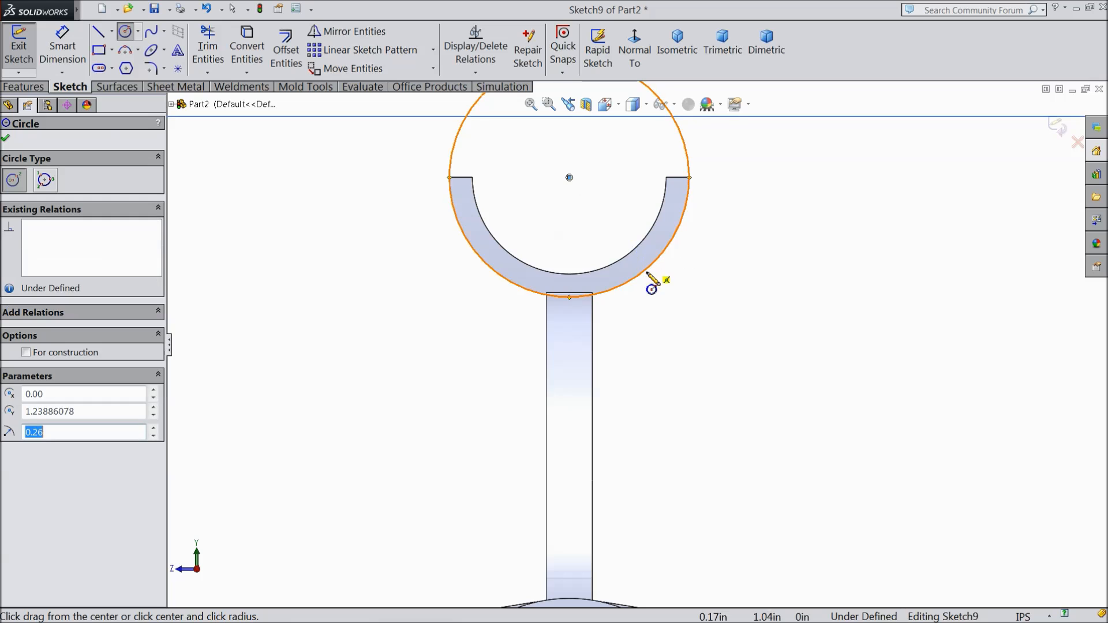
click(6, 140)
Step: Convert the upper tube collar's outer circle and the upper slanted edges of both adjoining arms into sketch entities
scroll(552, 178, up, 5)
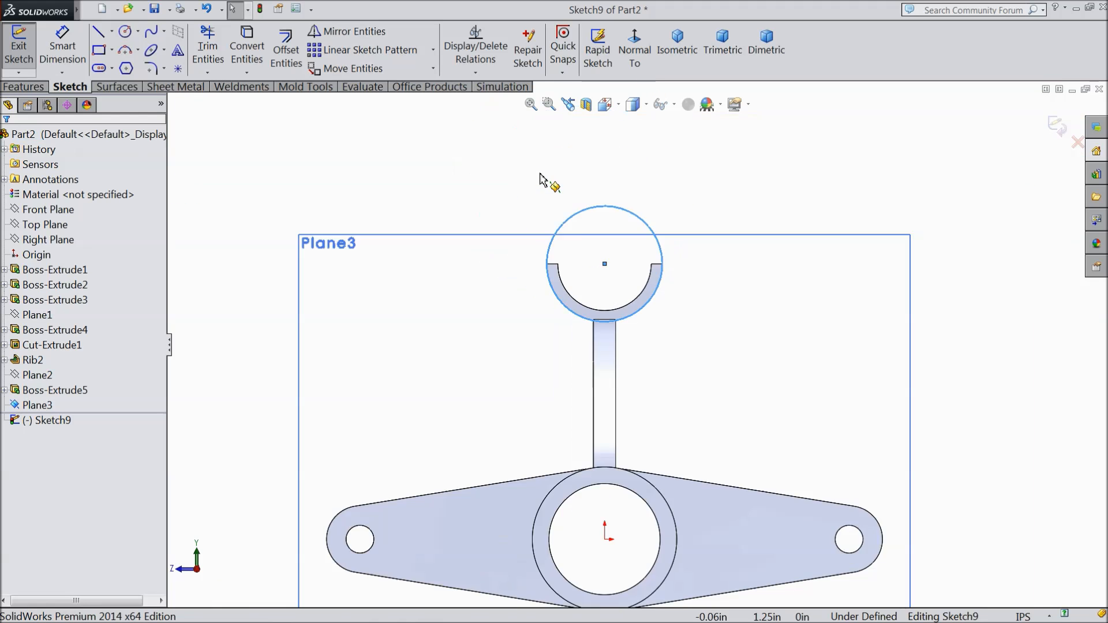
scroll(611, 415, down, 6)
scroll(610, 415, down, 5)
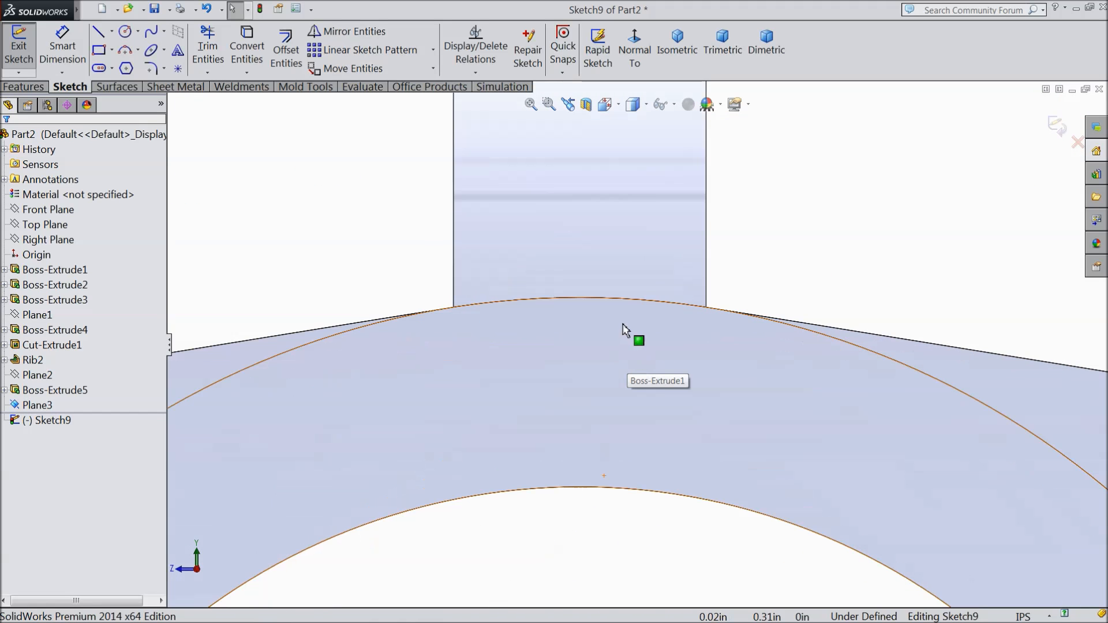
click(626, 306)
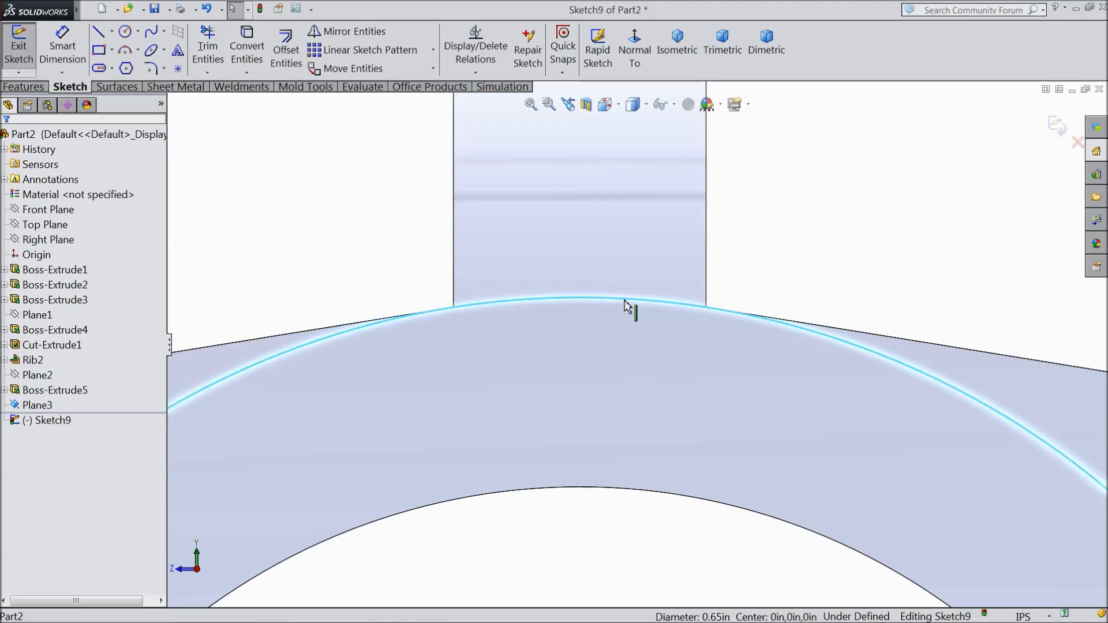
ctrl+click(827, 332)
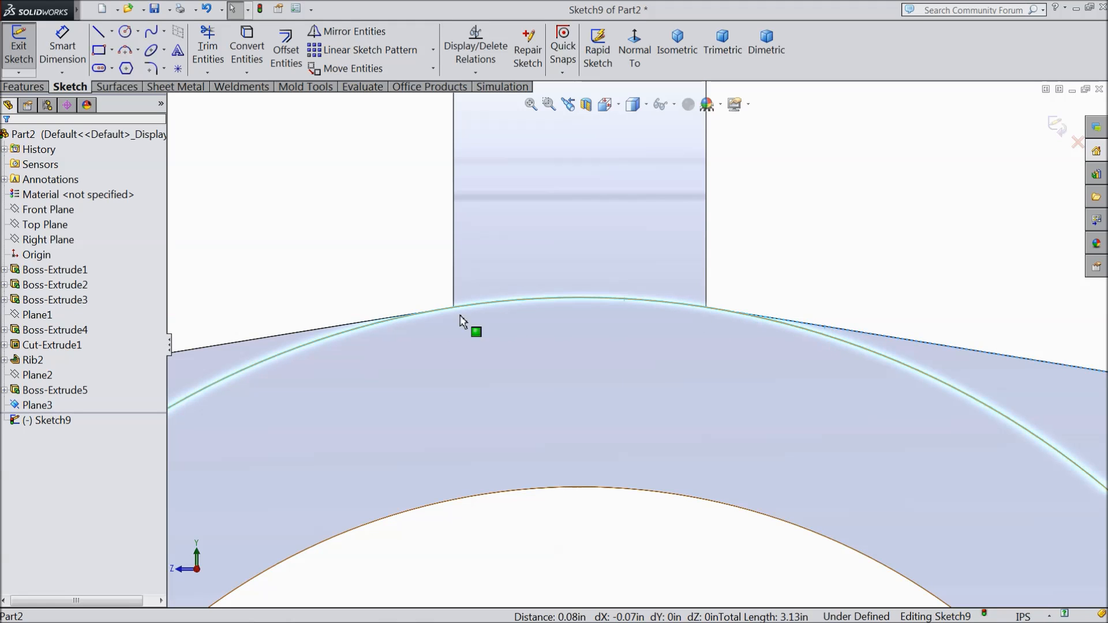
ctrl+click(372, 326)
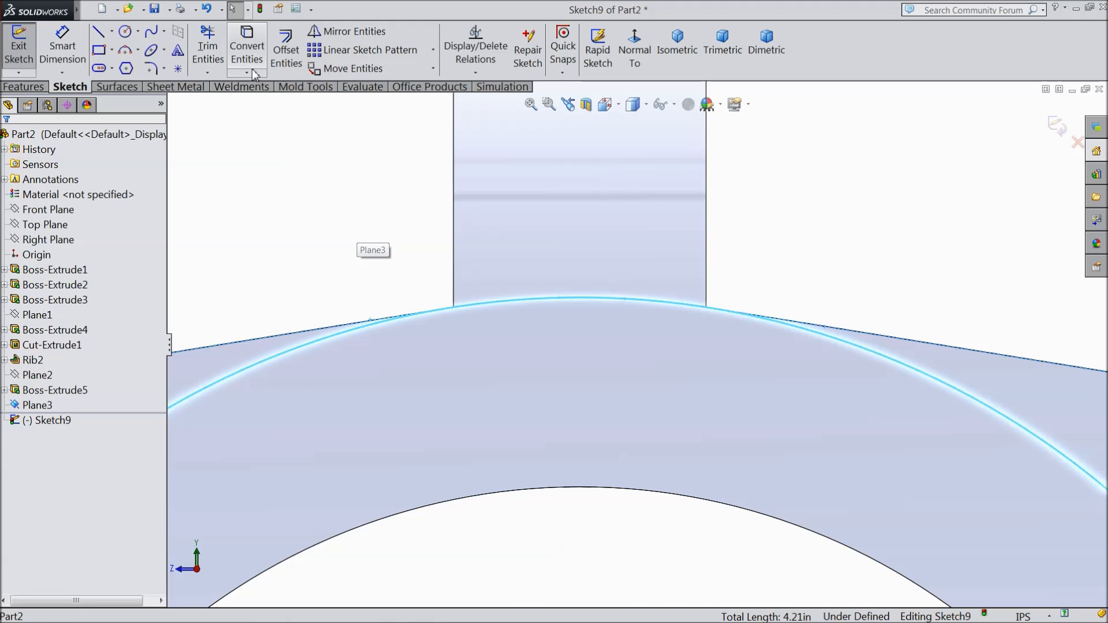
click(247, 36)
Step: Convert the rib's two vertical side edges above the upper tube into sketch entities
scroll(443, 298, down, 5)
scroll(488, 306, down, 12)
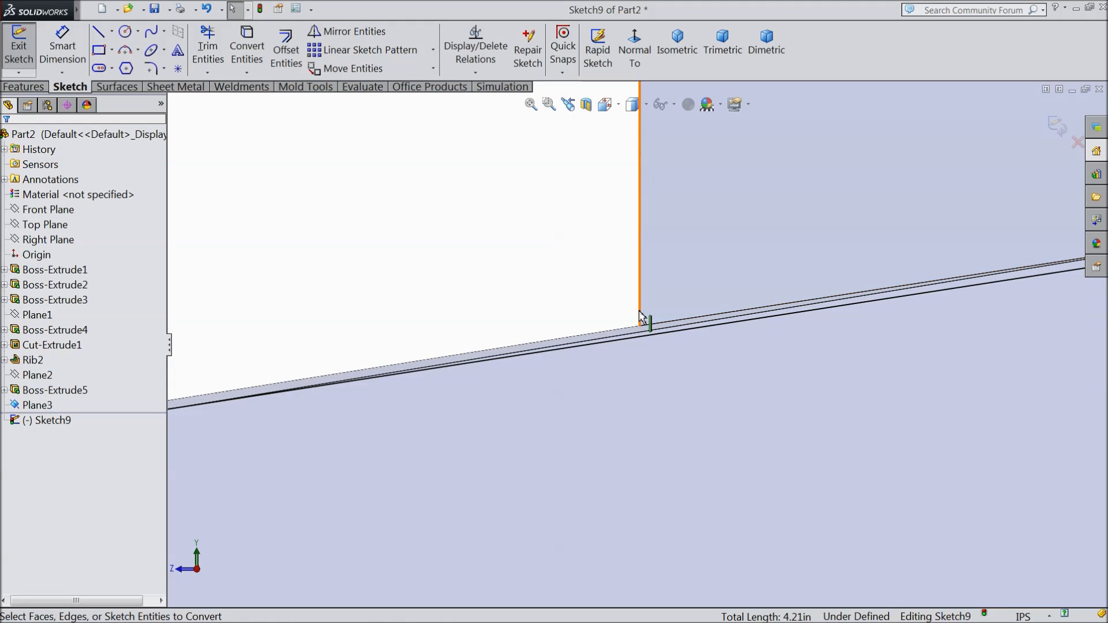
click(644, 317)
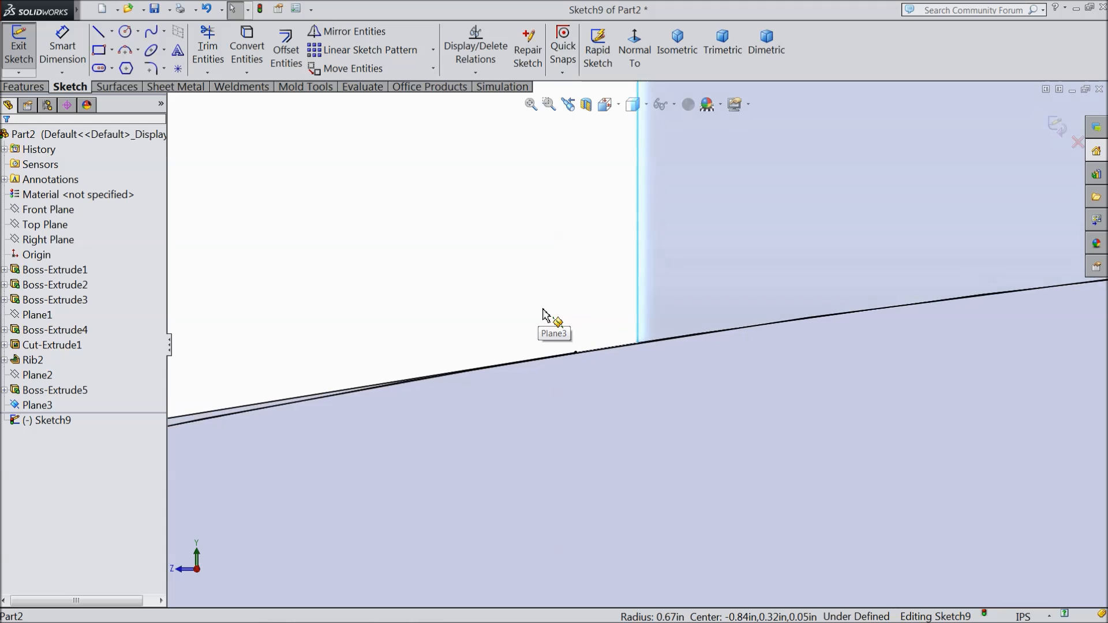
scroll(550, 312, up, 5)
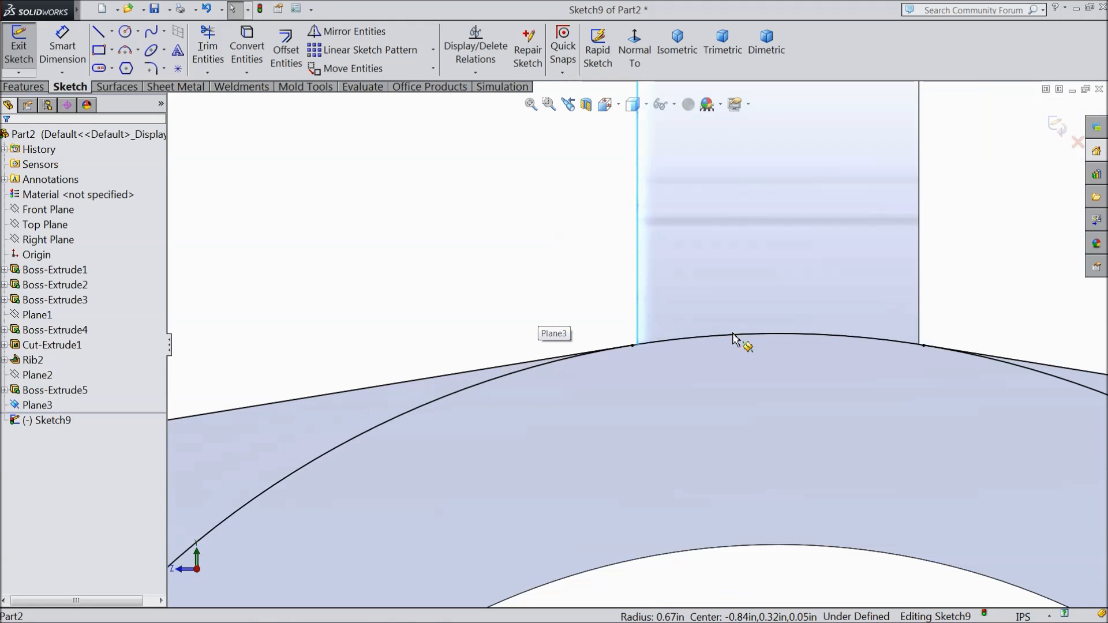
ctrl+click(922, 309)
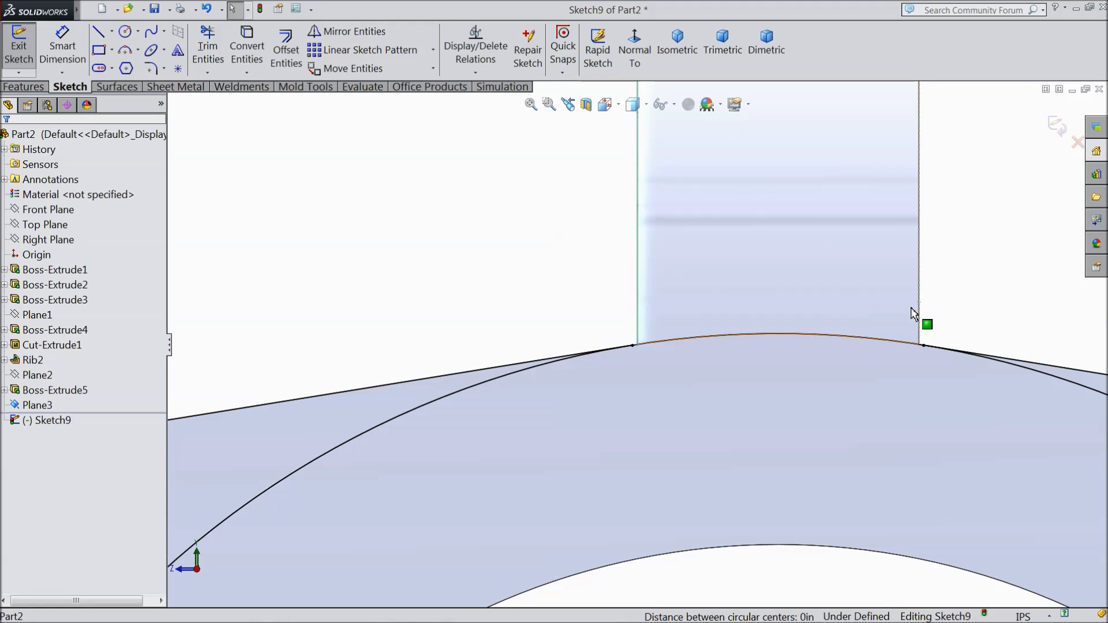
click(247, 49)
Step: Draw a line about 0.0017 in long bridging the rib's left side edge and the end of the left arm's converted edge
scroll(944, 353, down, 6)
scroll(719, 318, down, 5)
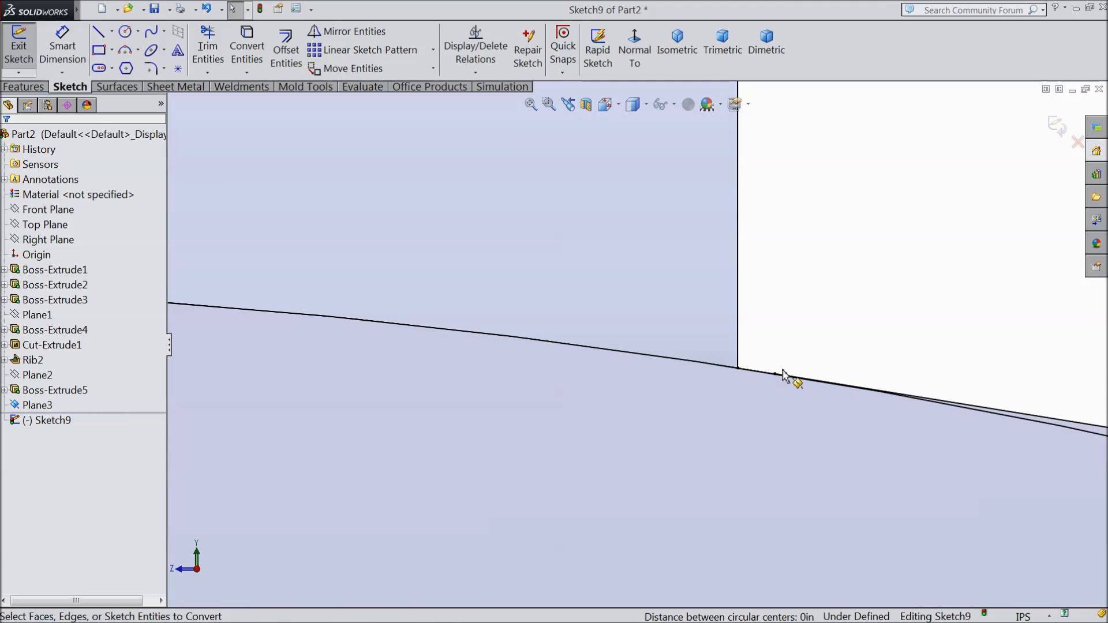
scroll(780, 372, up, 11)
scroll(421, 366, down, 5)
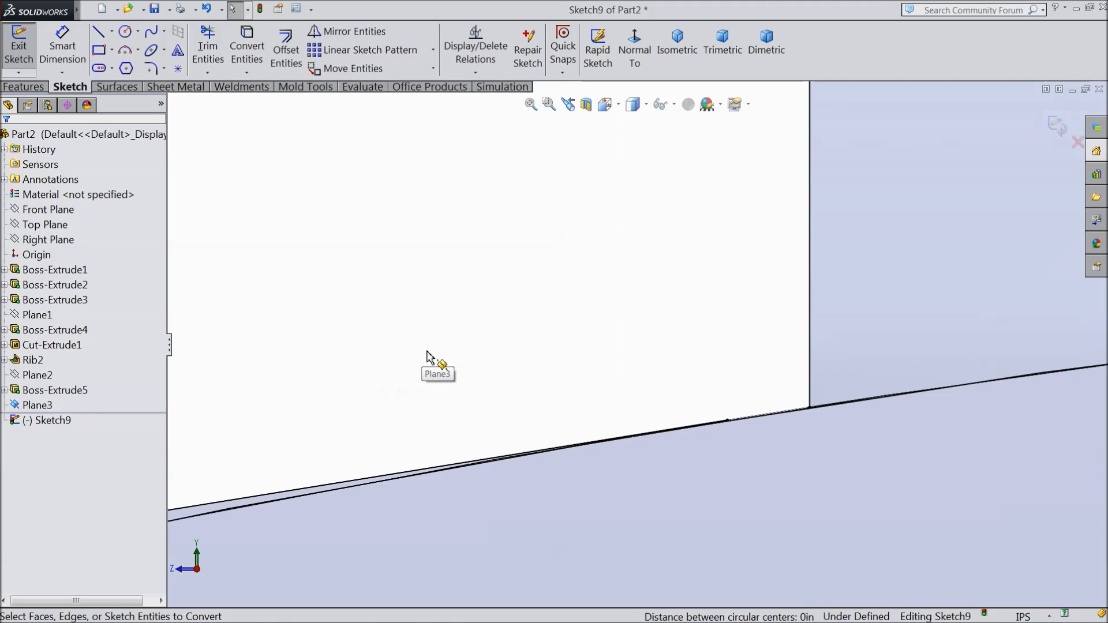
click(98, 31)
scroll(743, 440, down, 4)
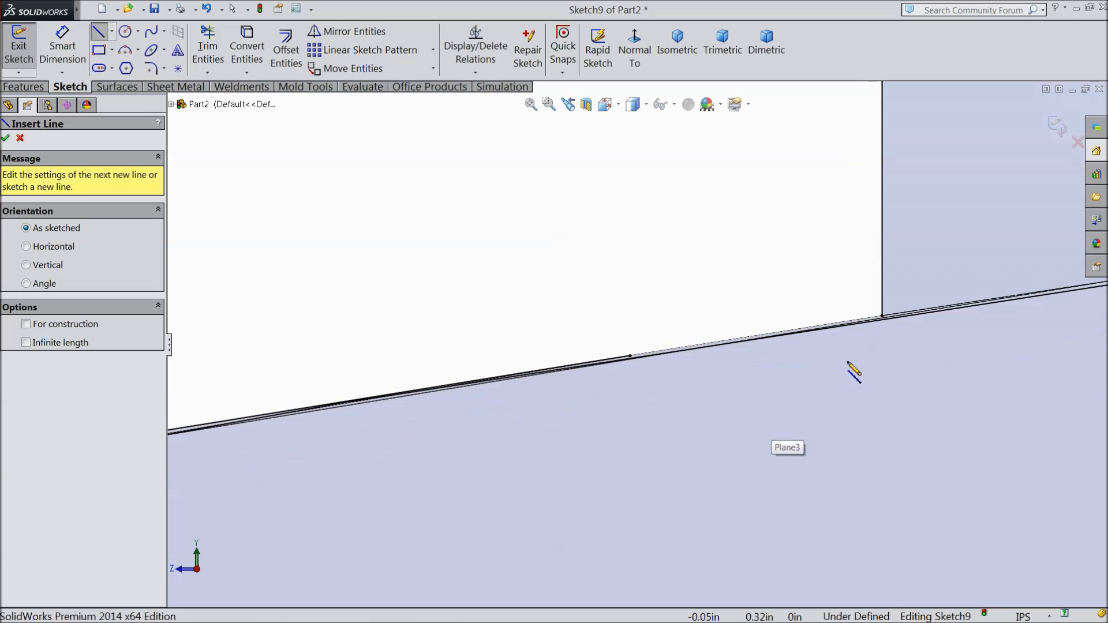
scroll(879, 321, down, 4)
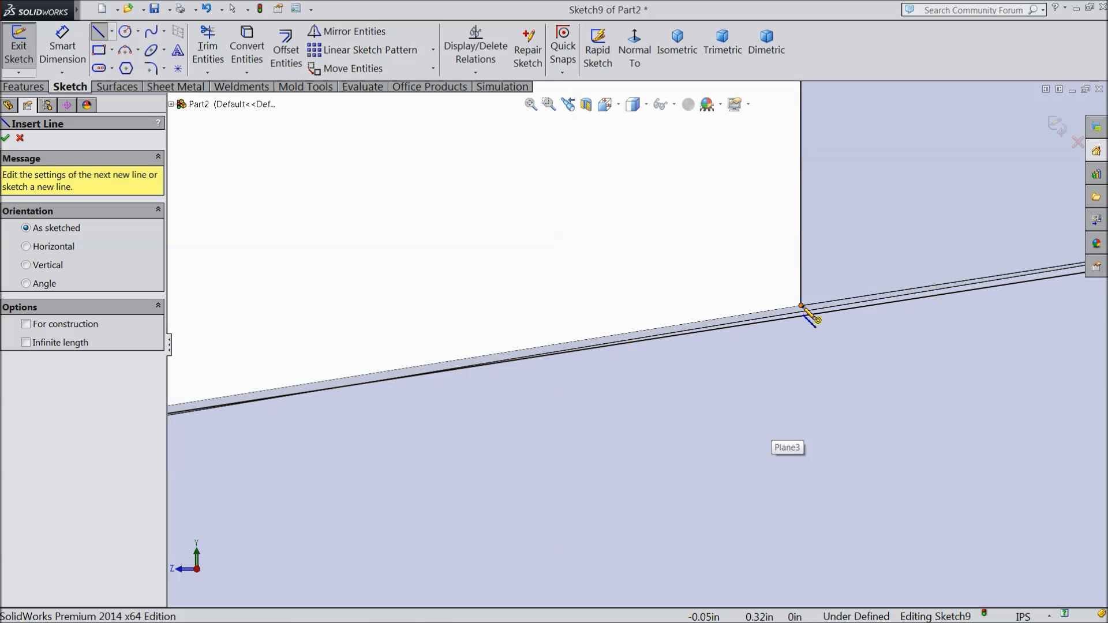
click(802, 307)
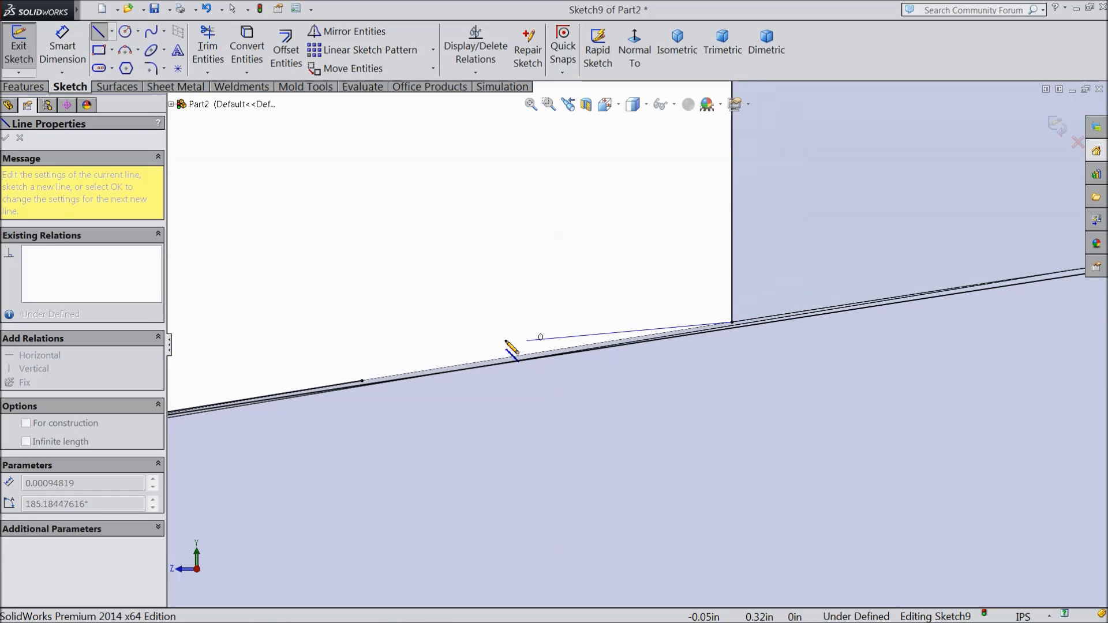
click(363, 381)
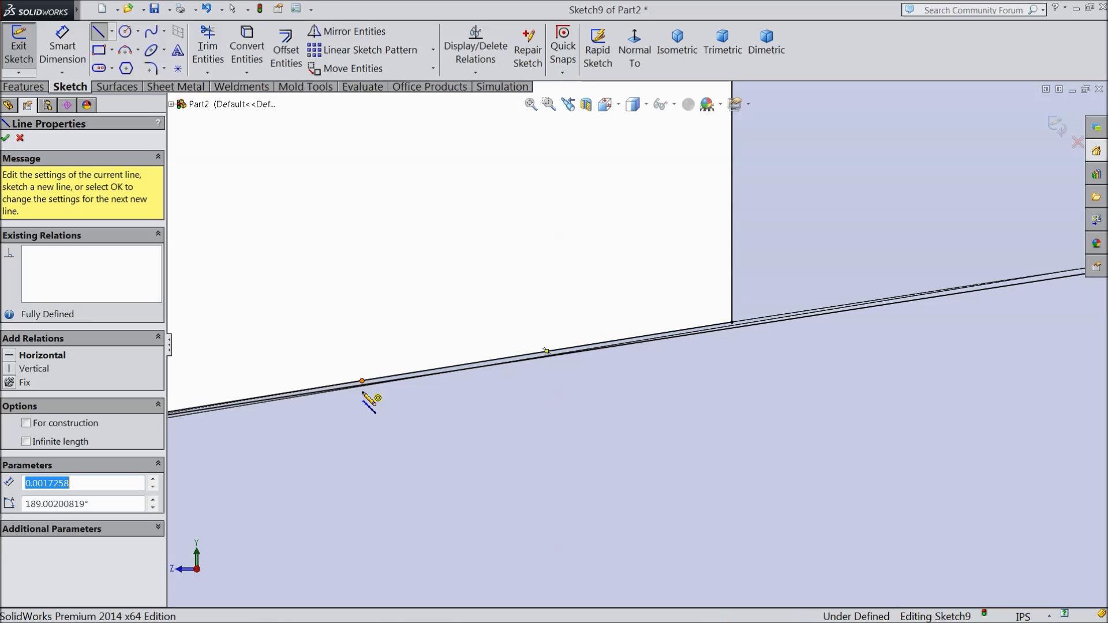
Step: Draw a matching line about 0.0017 in long from the right arm's converted edge end to the rib's right side edge
scroll(569, 321, up, 5)
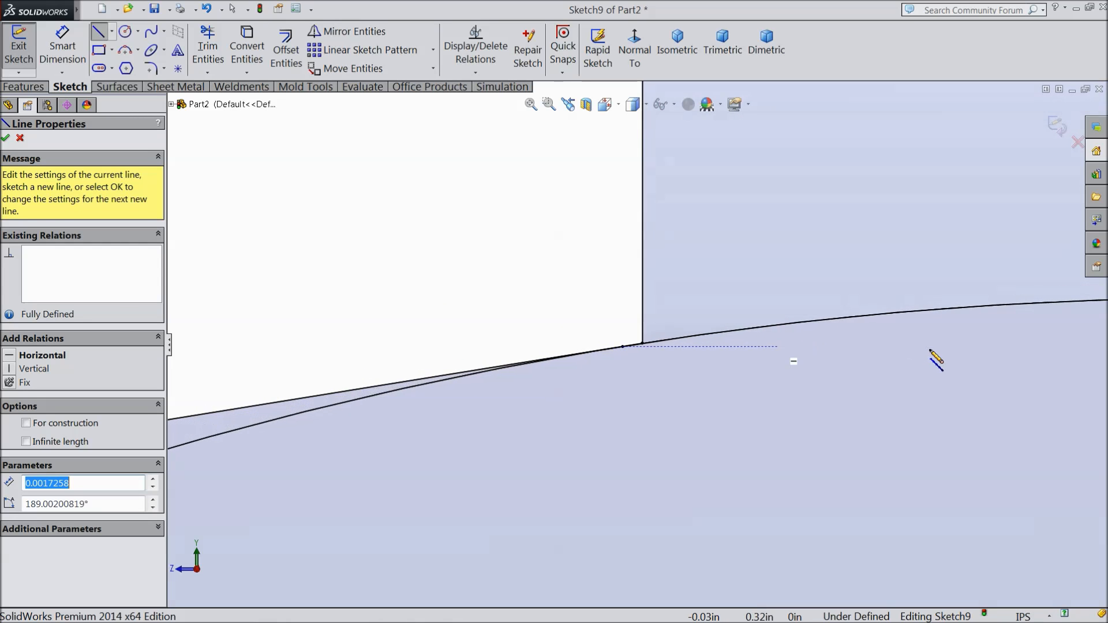
scroll(1007, 376, up, 4)
scroll(781, 347, down, 5)
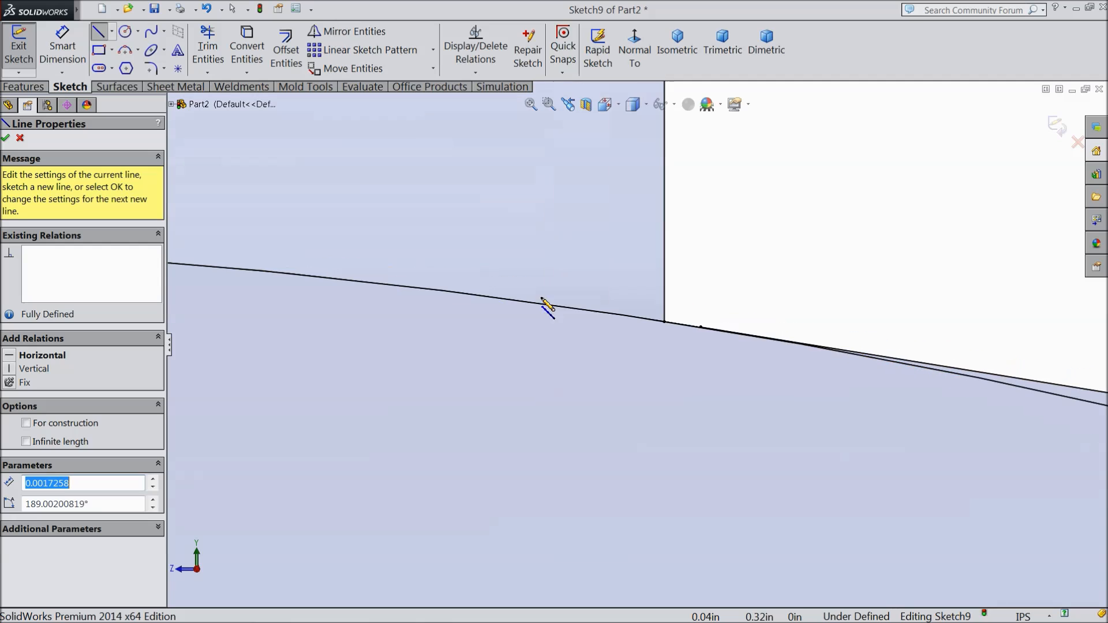
scroll(571, 332, down, 8)
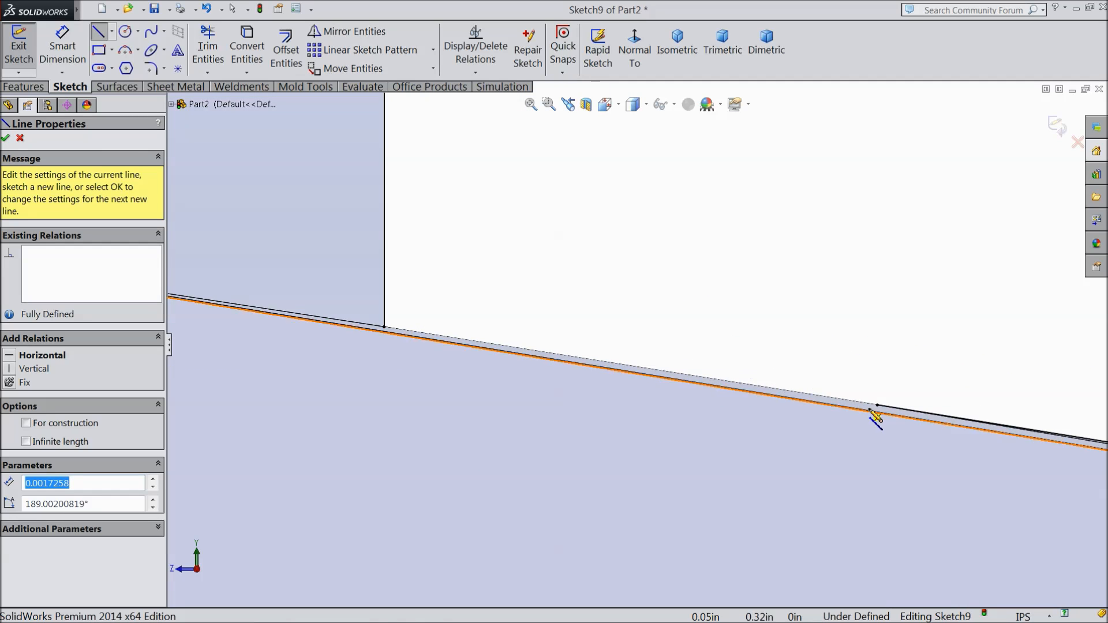
click(877, 405)
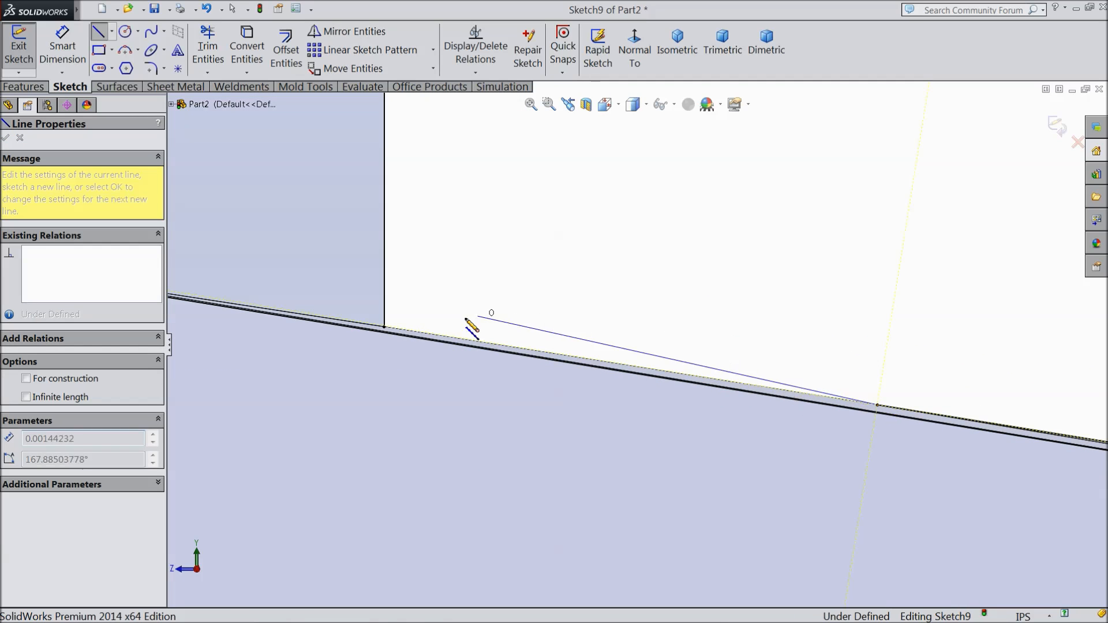
click(385, 328)
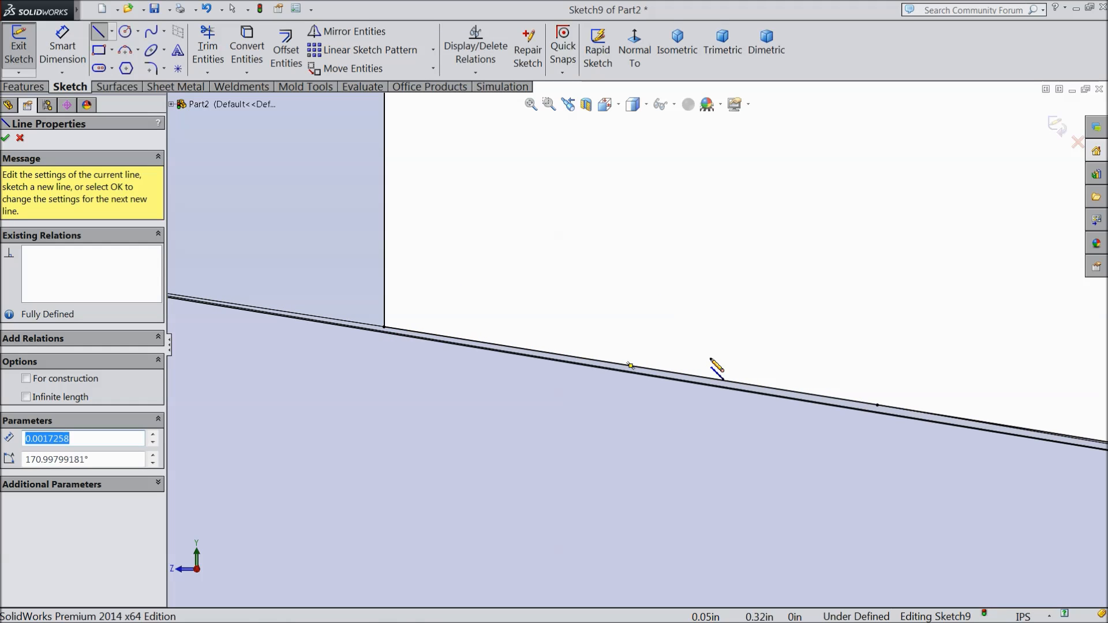
scroll(711, 361, up, 10)
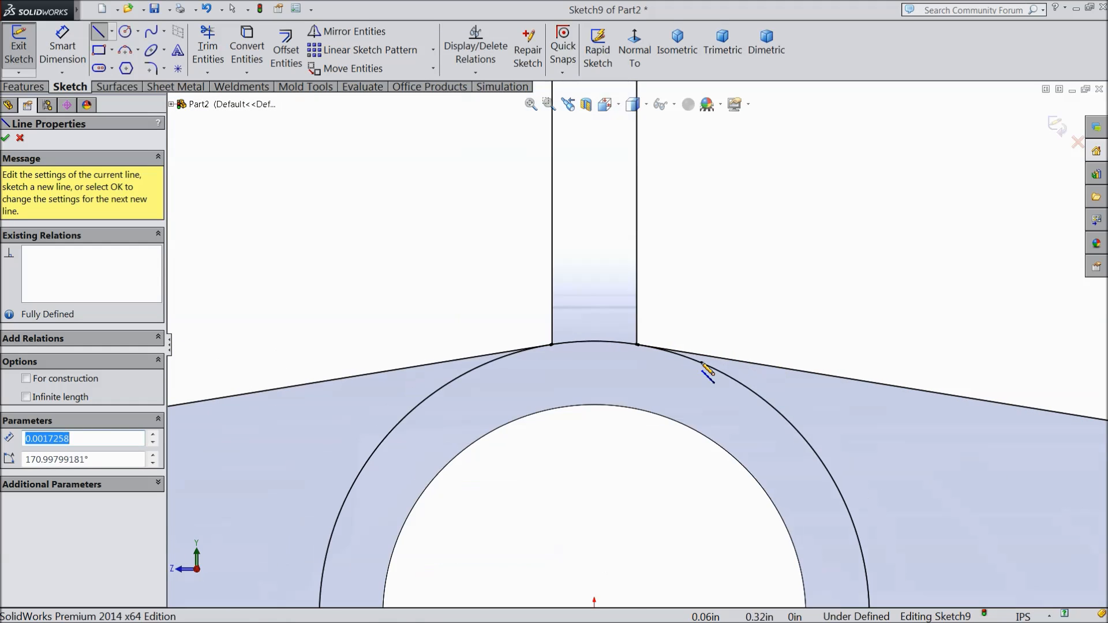
scroll(707, 370, up, 8)
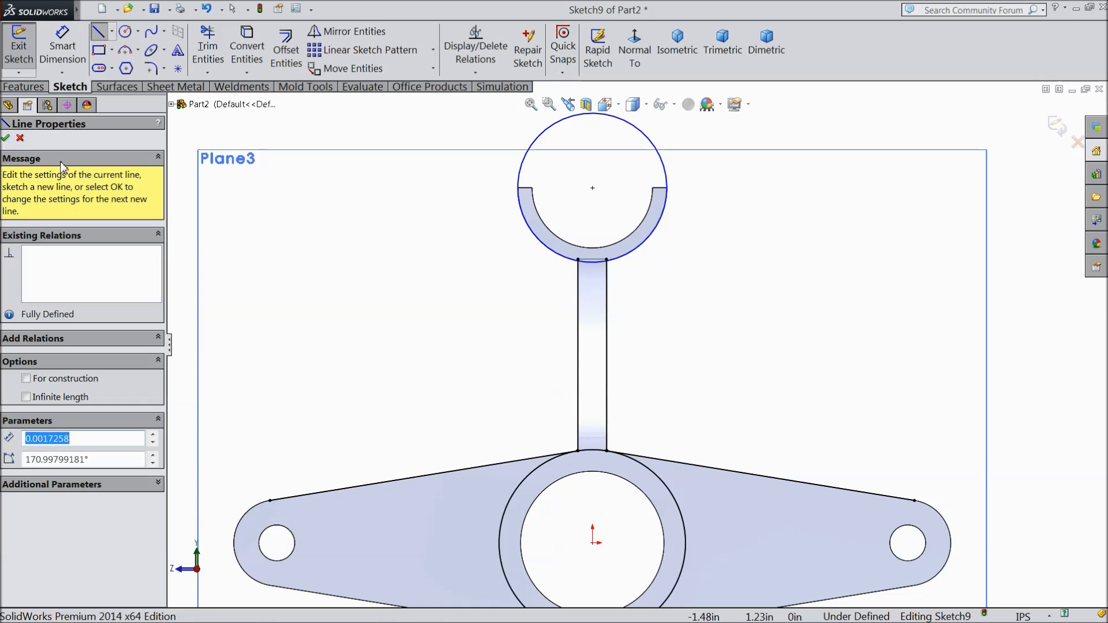
click(5, 139)
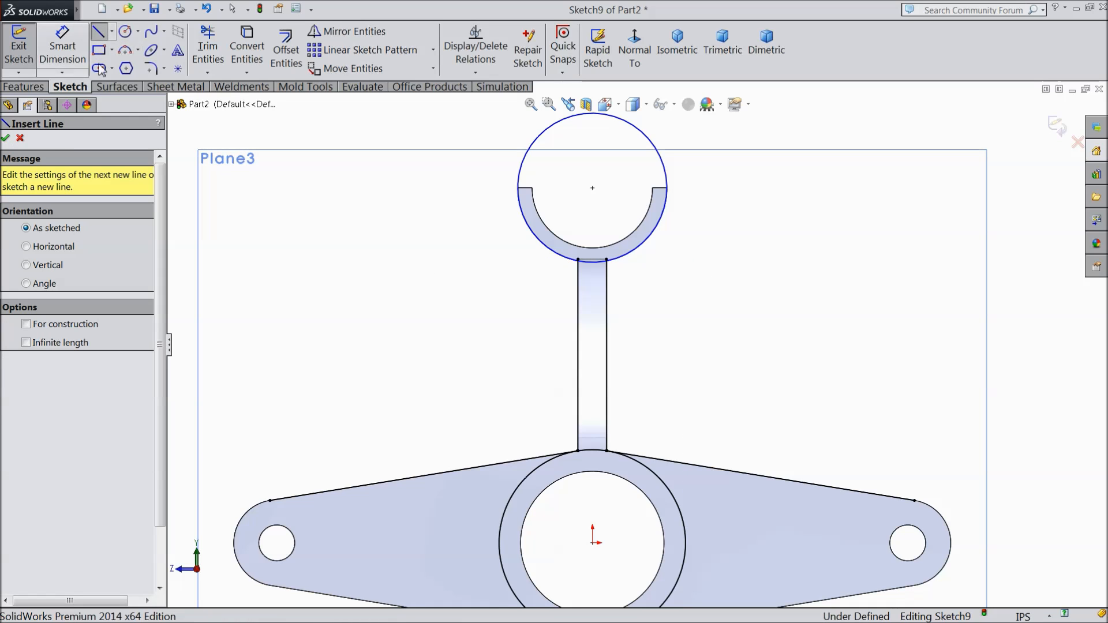
click(7, 139)
Step: Draw a three-point arc of about 1.19 in radius, bowed toward the rib, from the cradle circle's right side to the right arm's upper edge
click(125, 51)
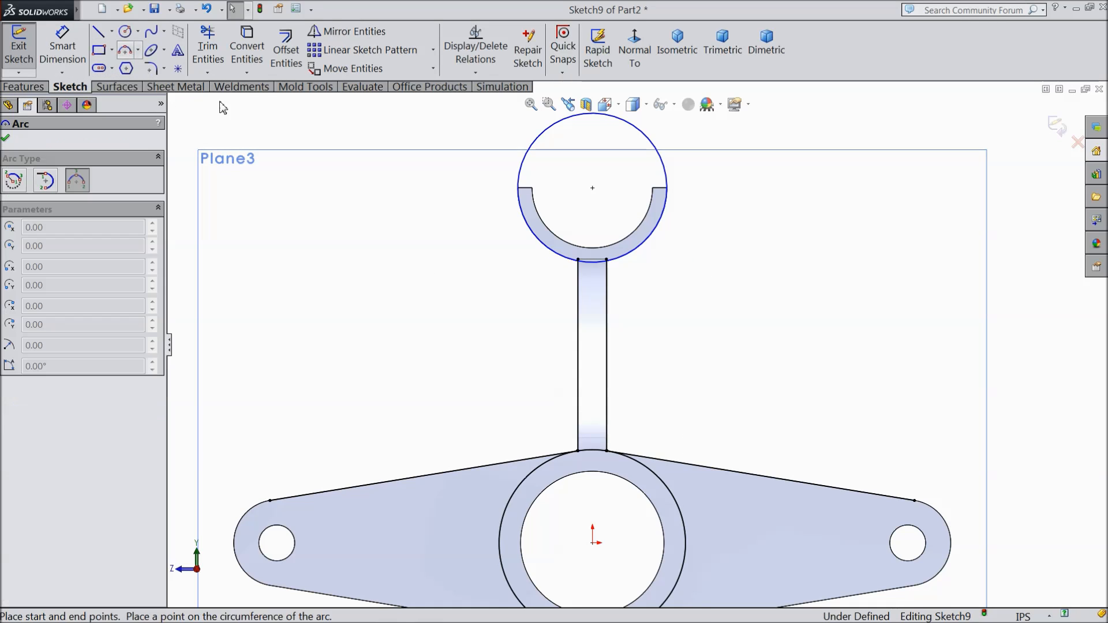
scroll(626, 329, down, 3)
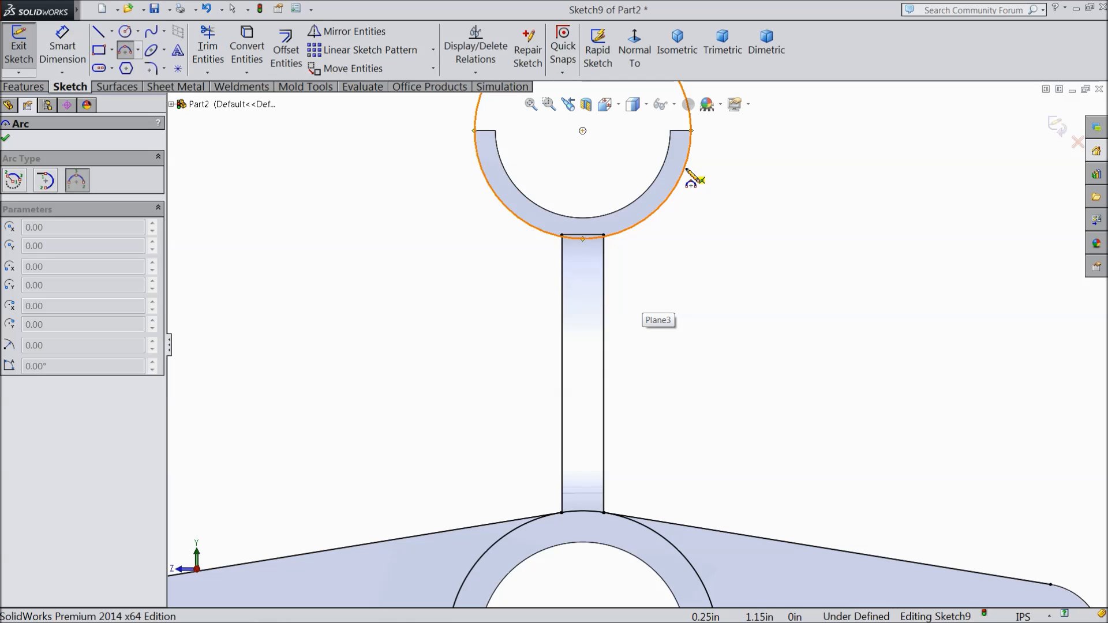
click(686, 168)
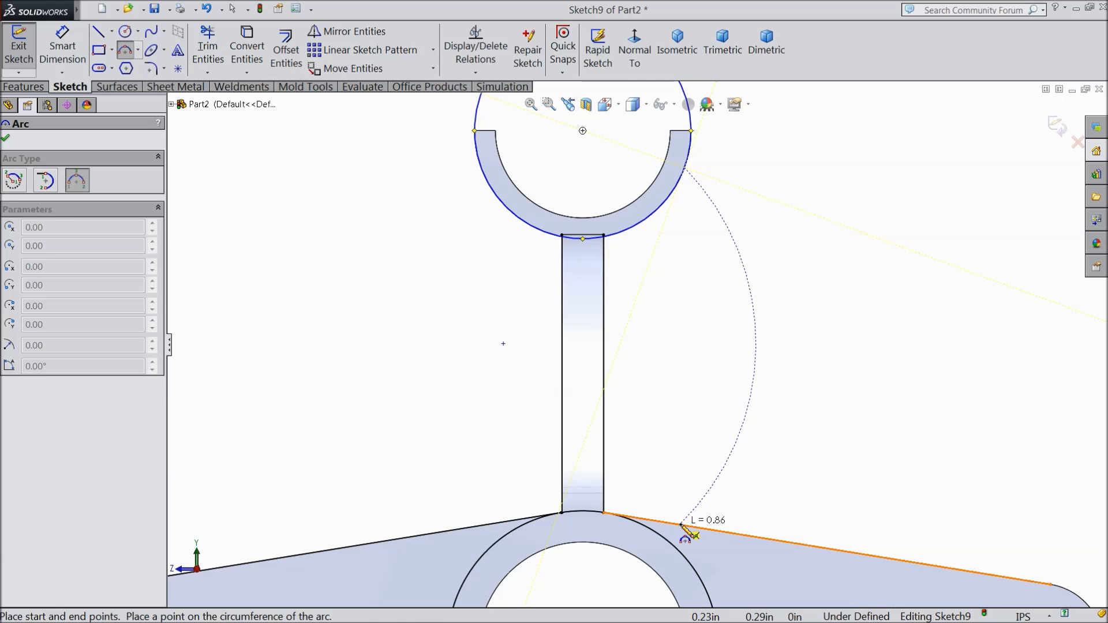
click(681, 525)
click(654, 393)
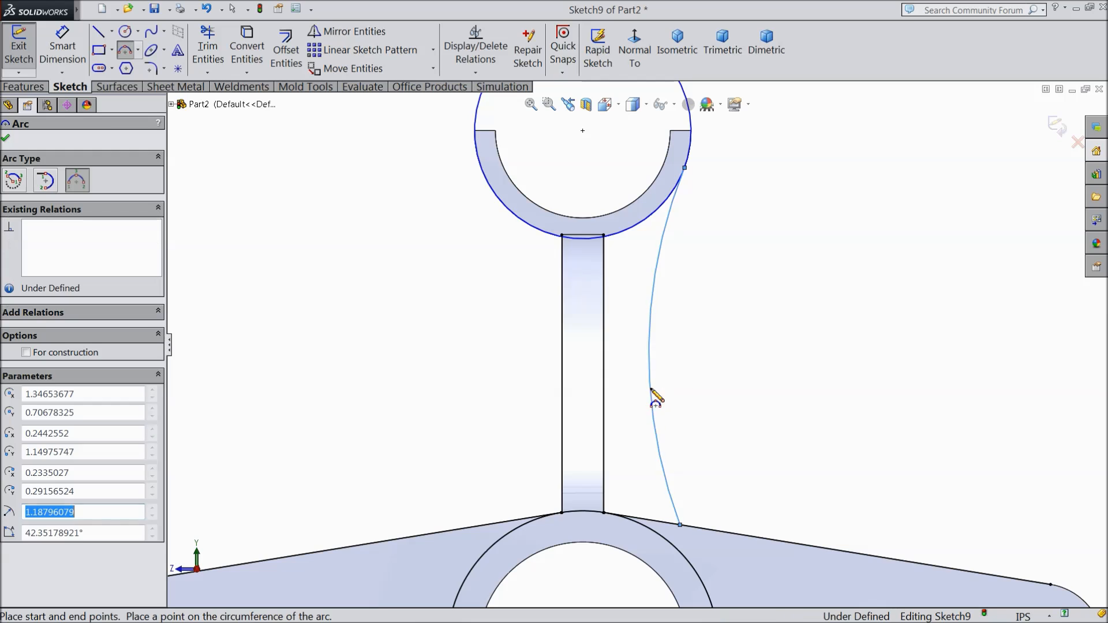
right_click(732, 301)
click(765, 148)
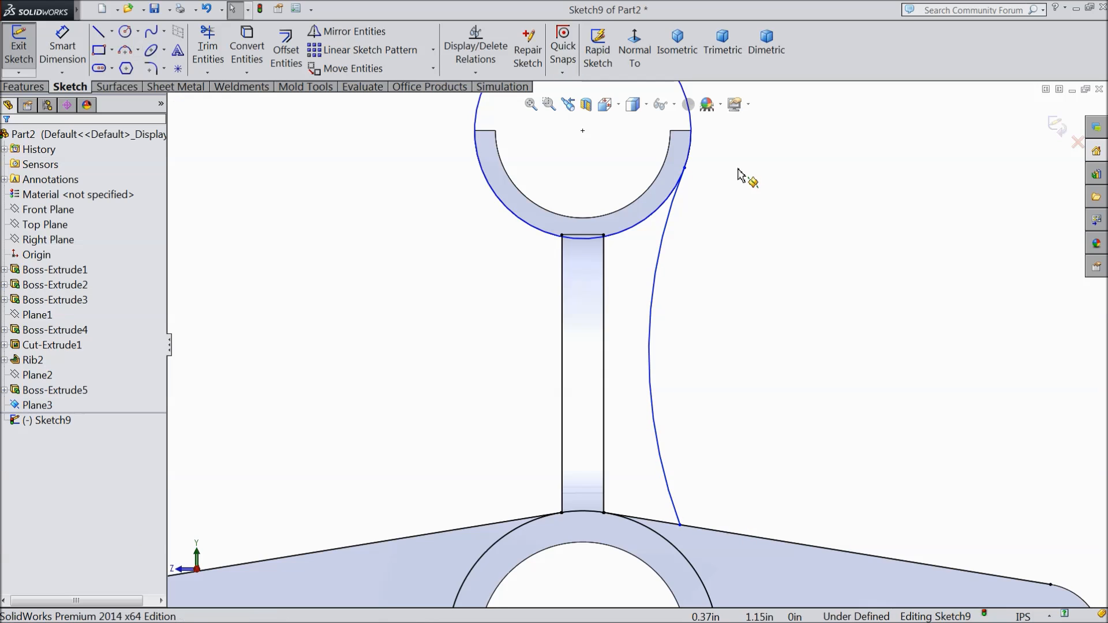
Step: Draw a vertical centerline about 0.6 in long from the cradle circle's center down the middle of the rib
click(341, 32)
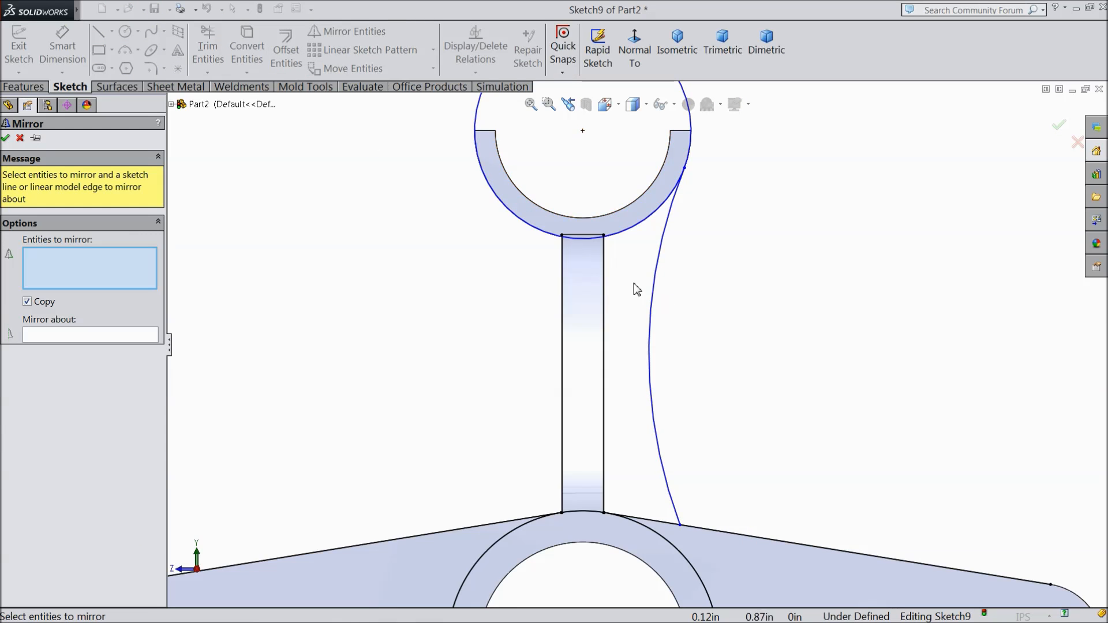
click(20, 138)
click(112, 31)
click(136, 65)
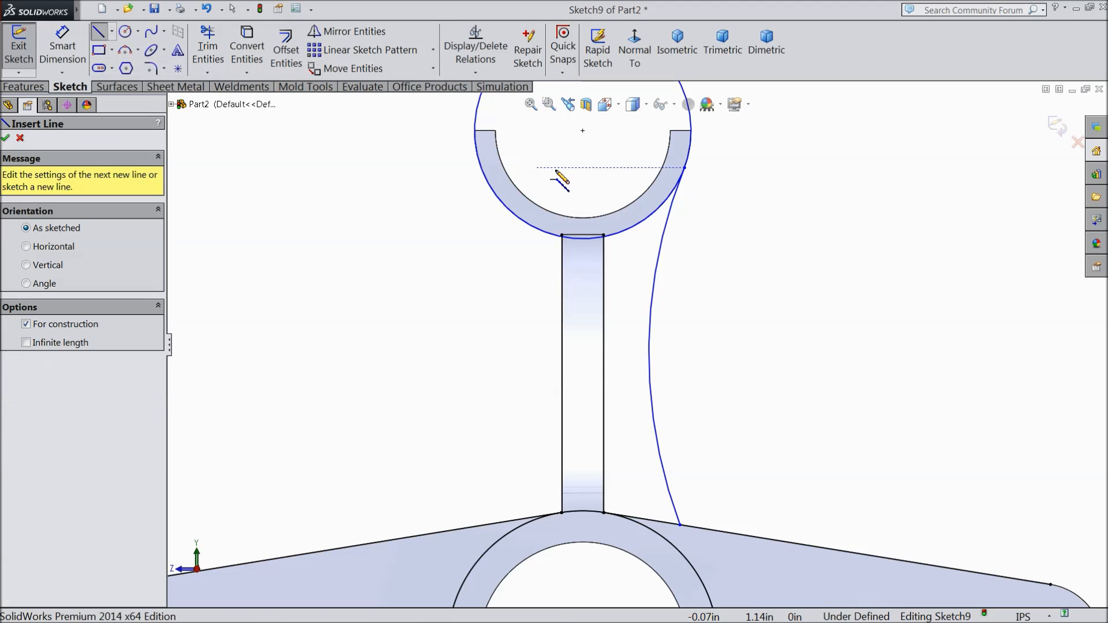
click(582, 131)
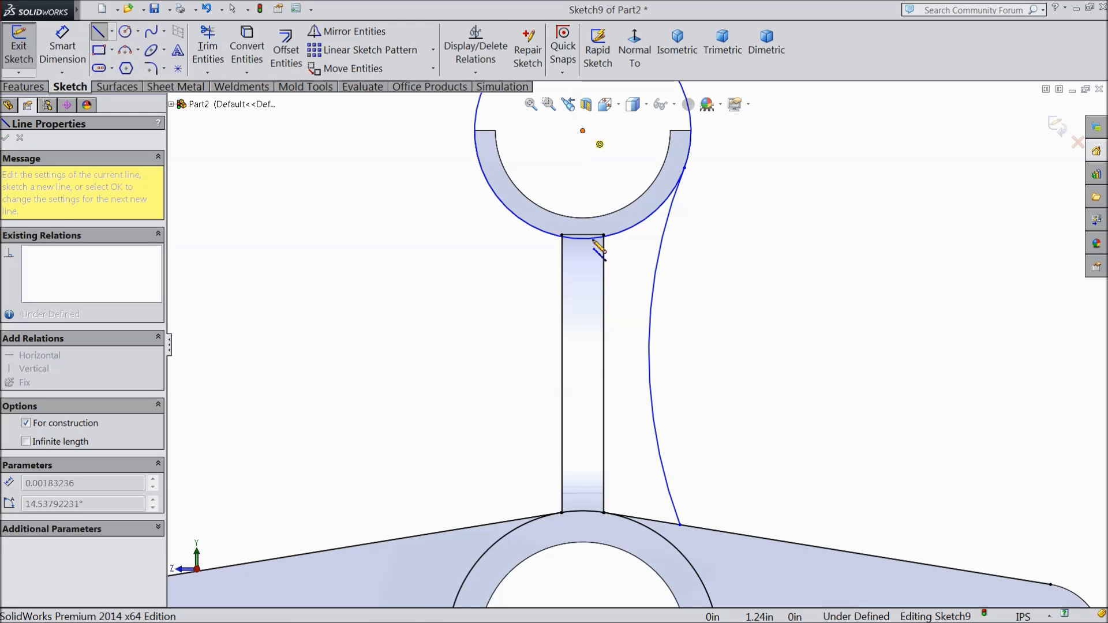
click(584, 381)
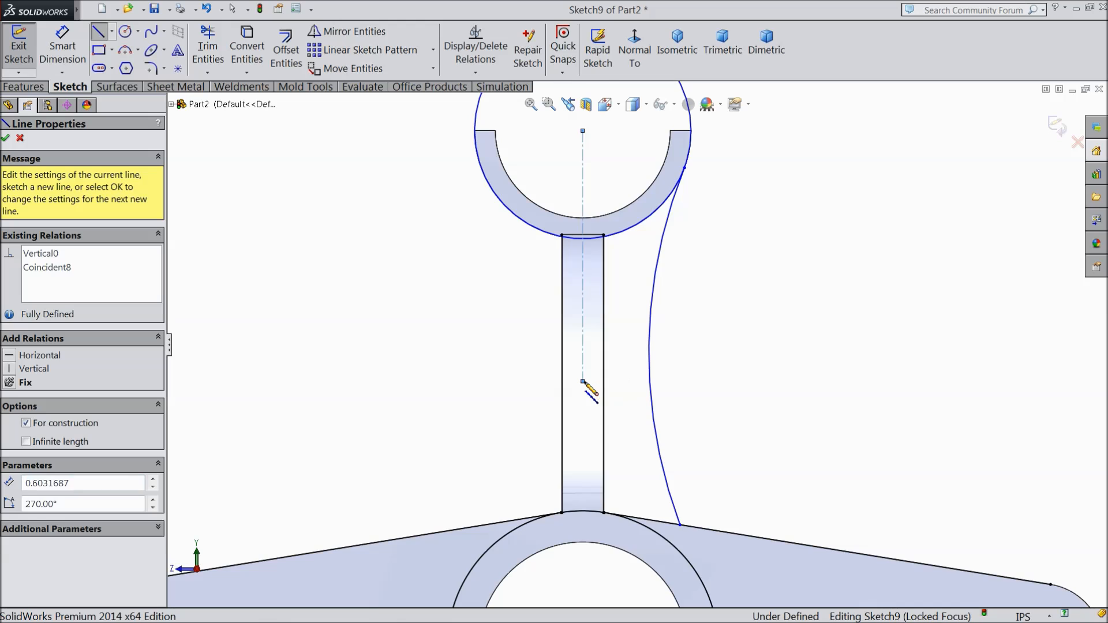
right_click(584, 382)
click(629, 116)
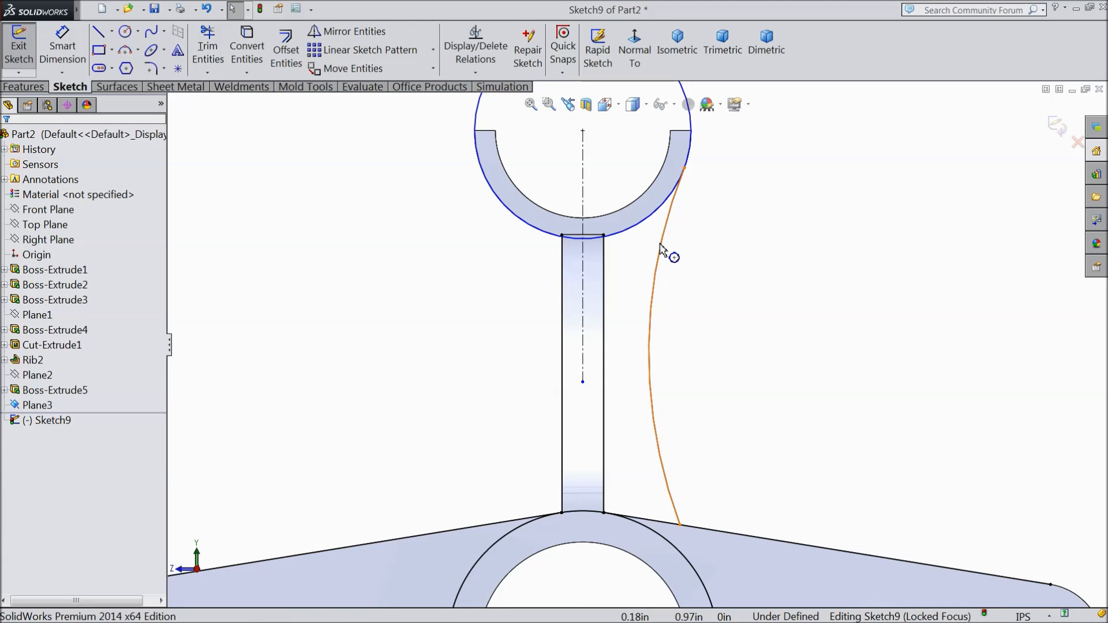
Step: Mirror the side arc about the vertical centerline, keeping the original
click(662, 249)
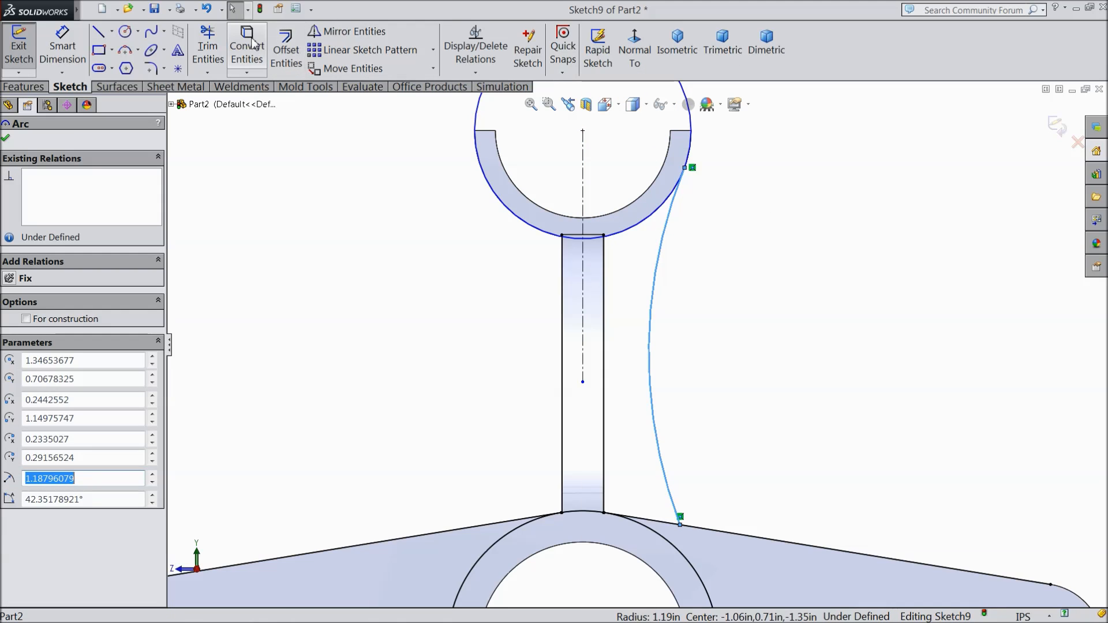
click(347, 32)
click(142, 336)
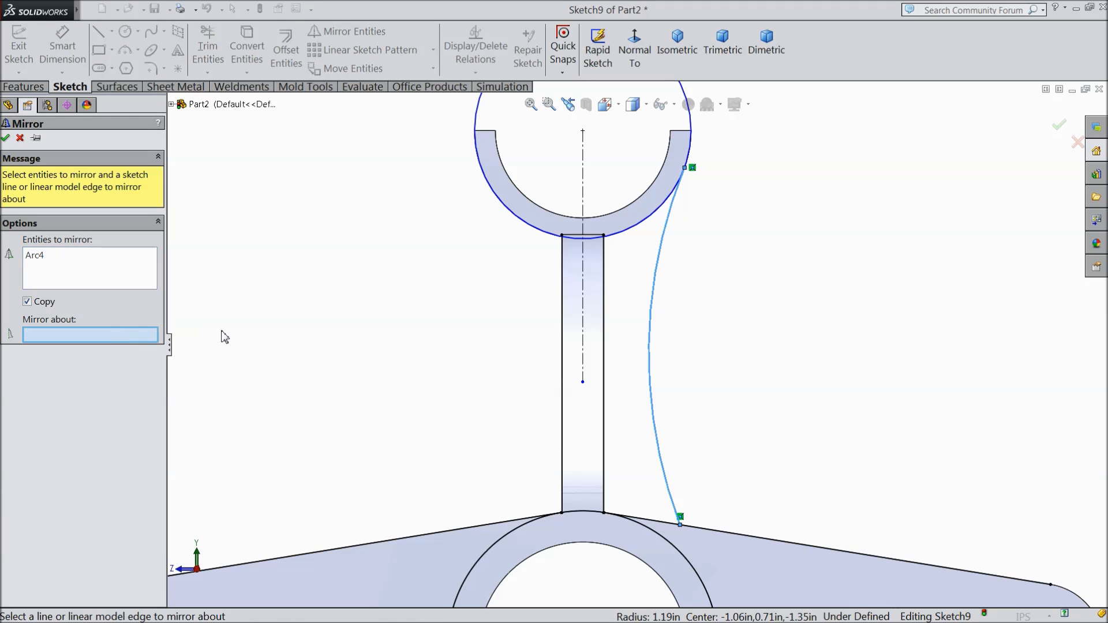
click(583, 298)
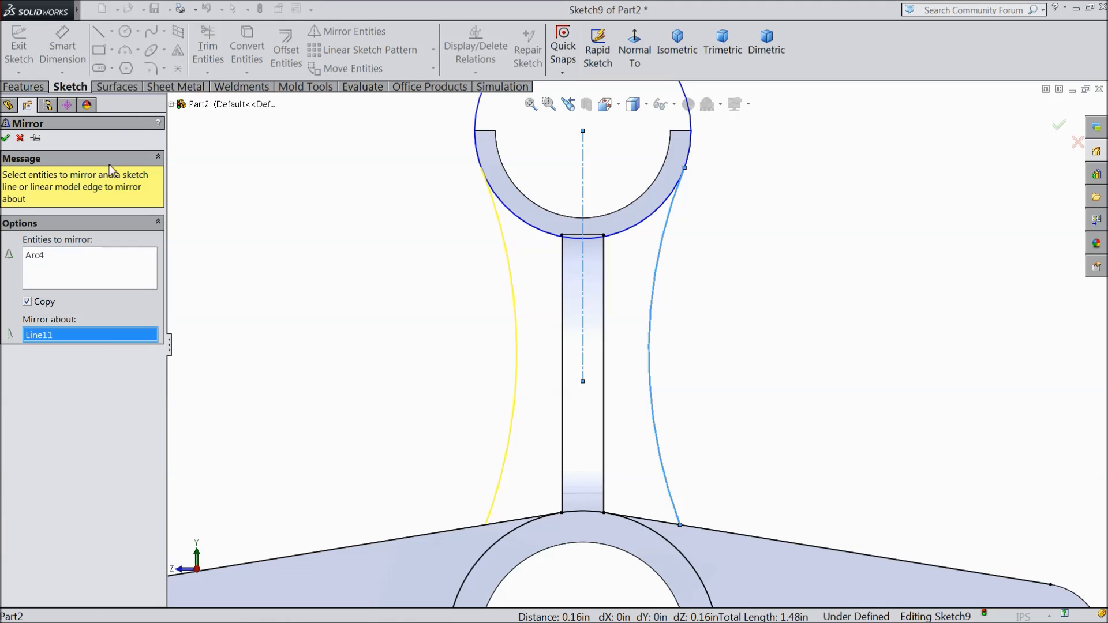
click(6, 139)
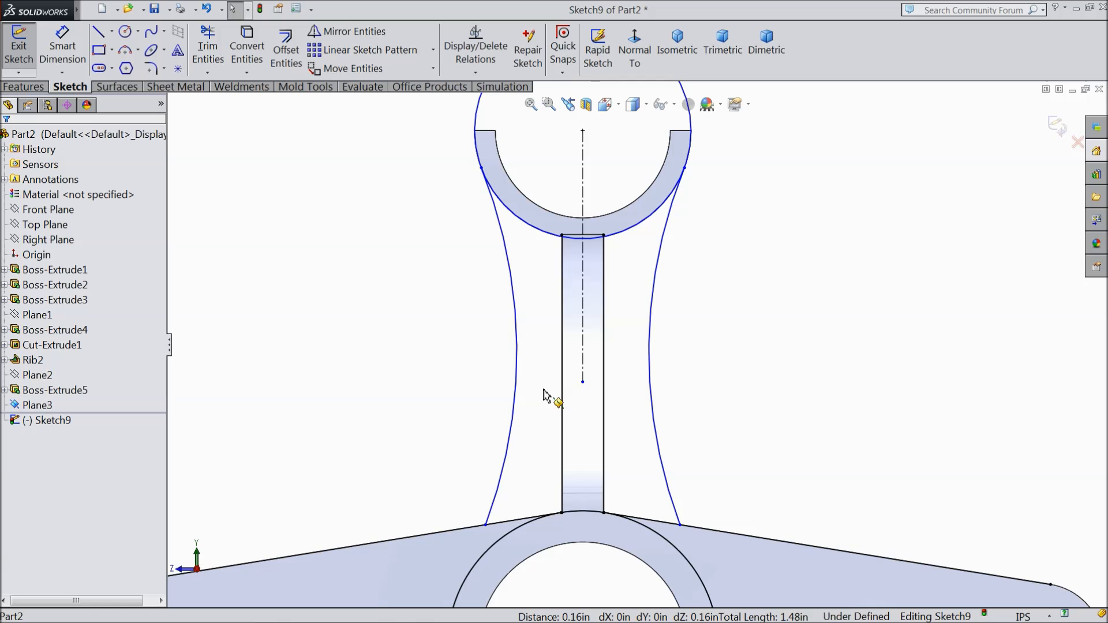
Step: Make the right side arc tangent to the cradle's outer circle
scroll(604, 245, down, 4)
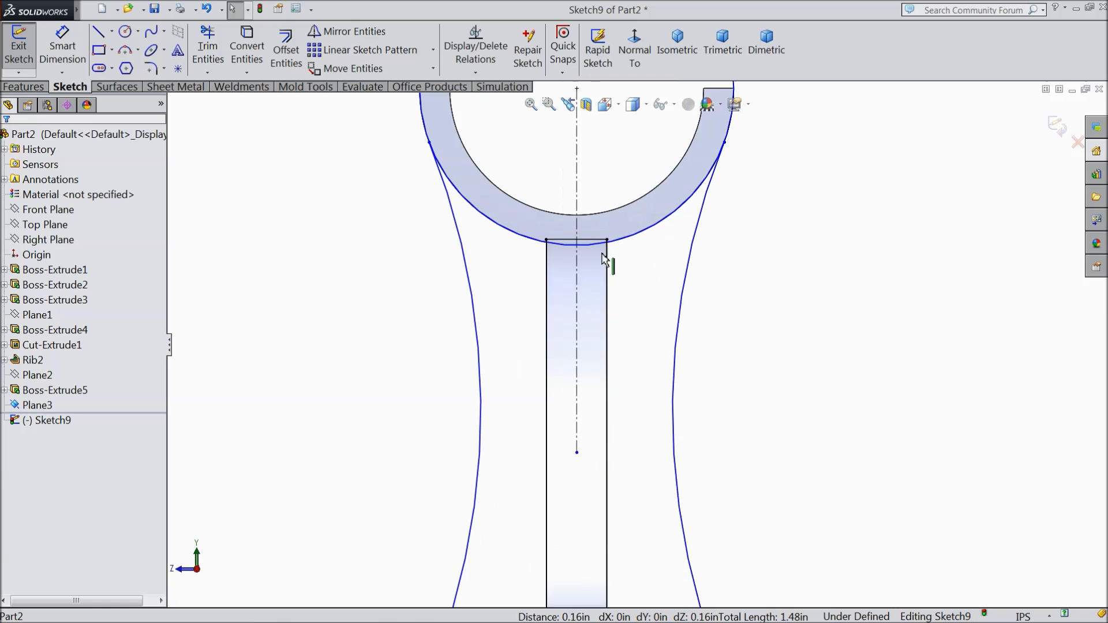
scroll(558, 306, up, 3)
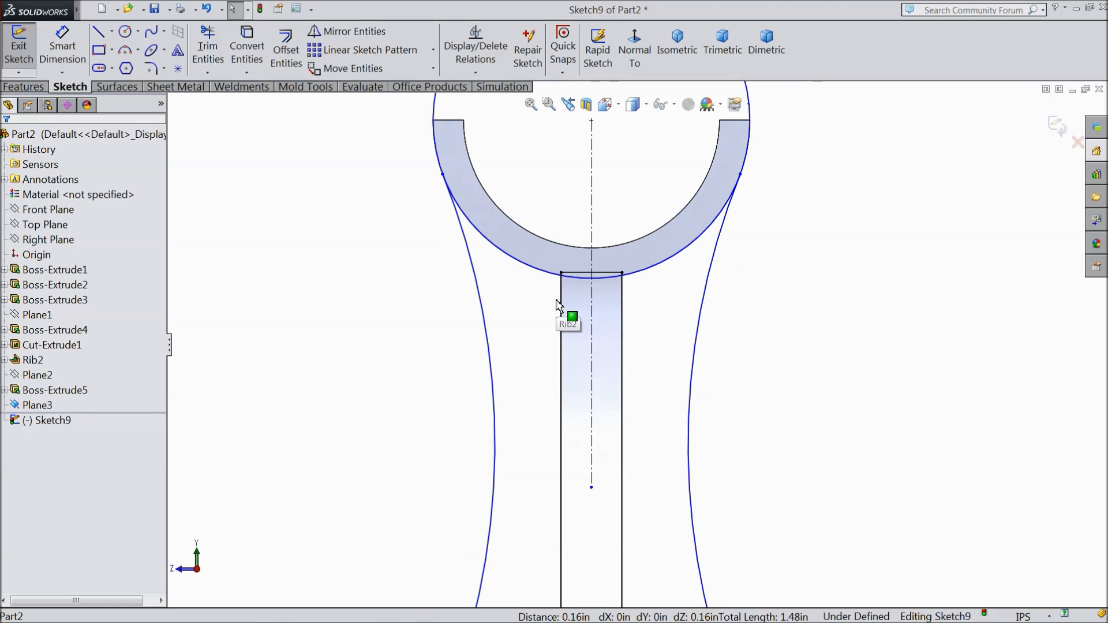
scroll(733, 228, down, 4)
drag(691, 173, 659, 217)
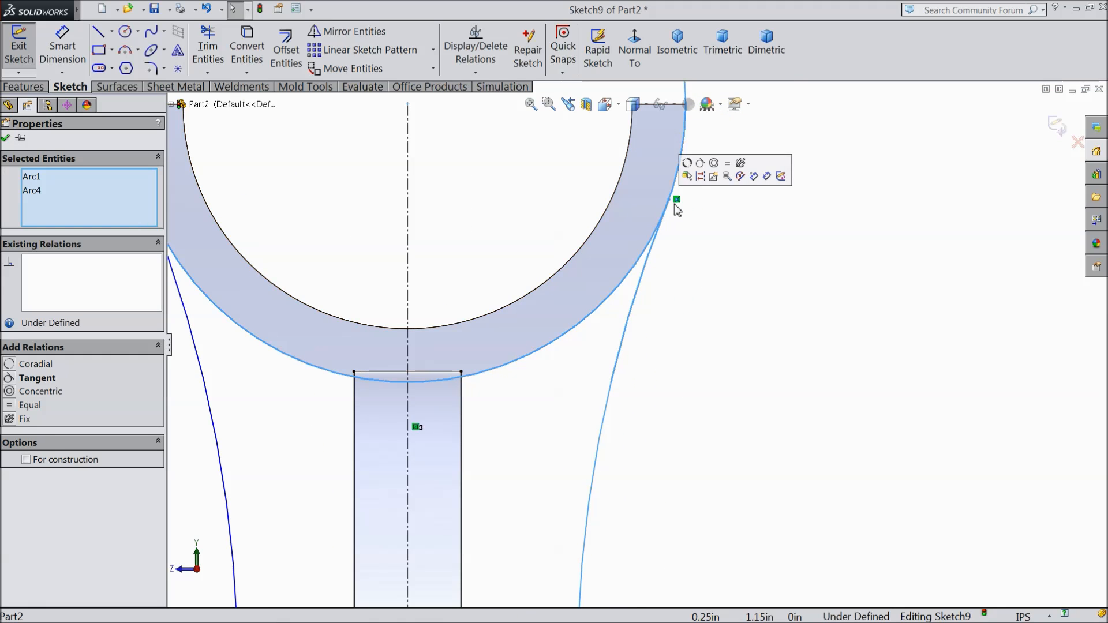
click(702, 171)
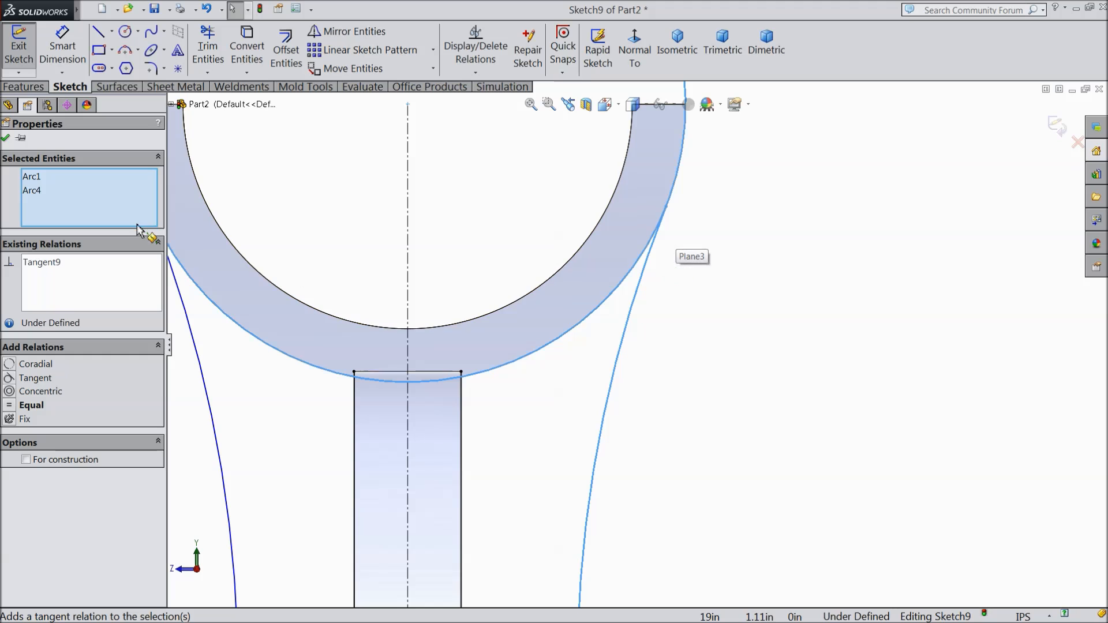
key(Escape)
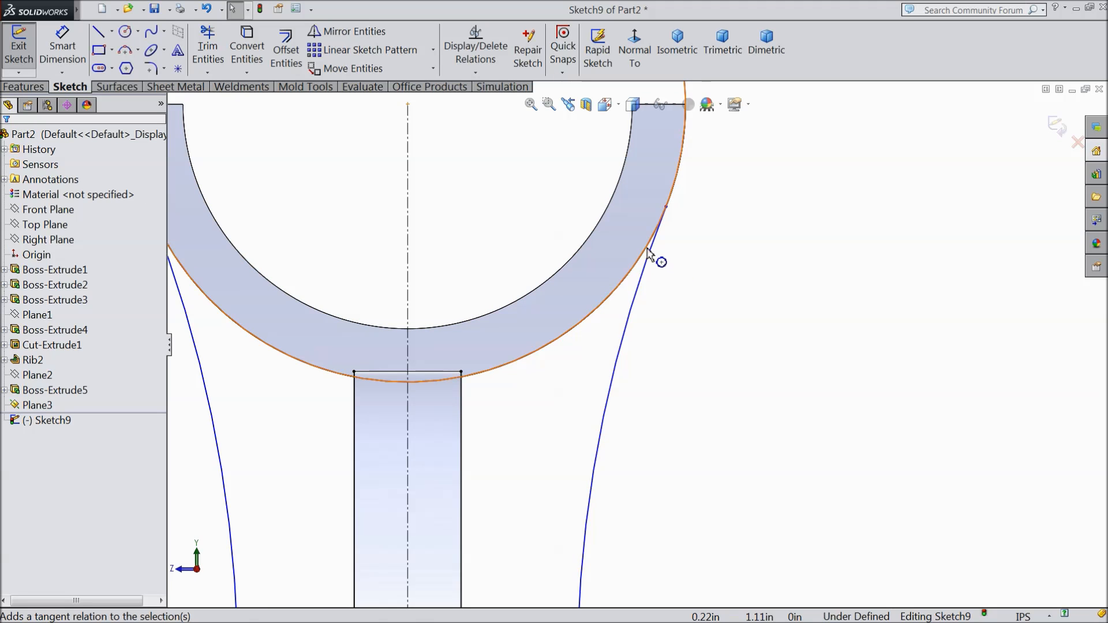
scroll(655, 283, up, 7)
scroll(583, 434, down, 3)
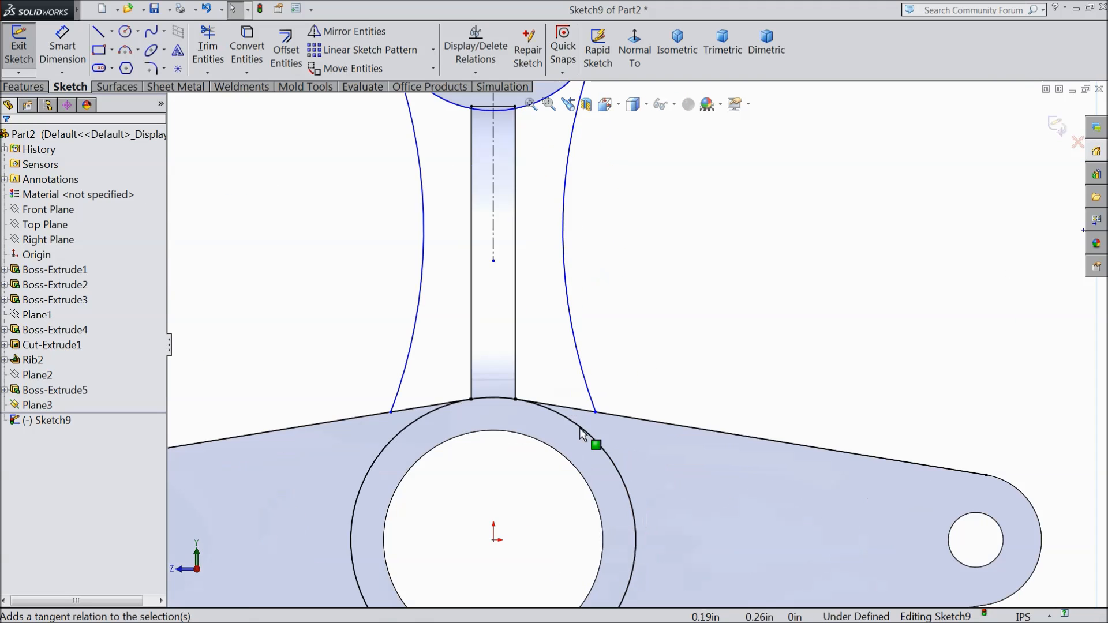
scroll(512, 321, up, 4)
scroll(510, 335, down, 3)
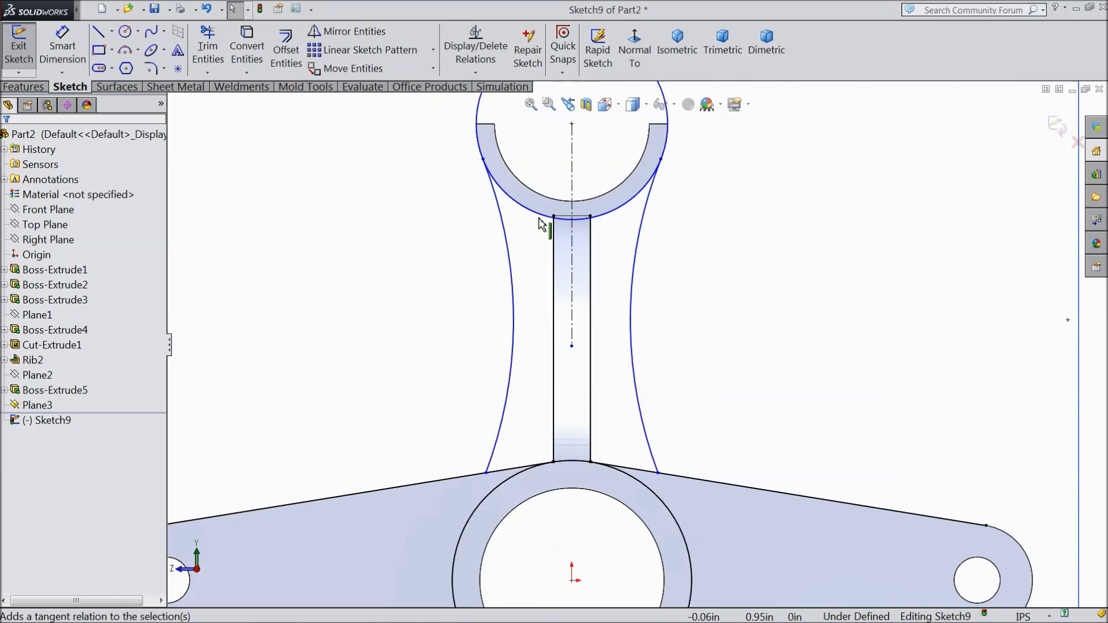
Step: Start a boss extrude of the two arc-sided regions flanking the rib, with a depth of 0.05 in
scroll(540, 223, down, 3)
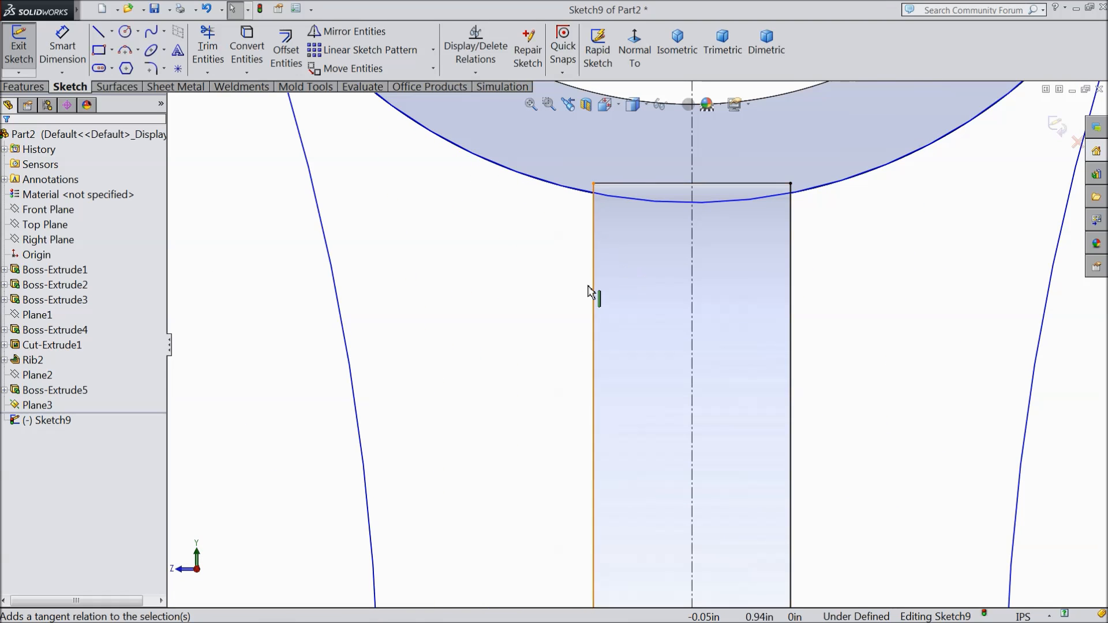
scroll(589, 291, up, 5)
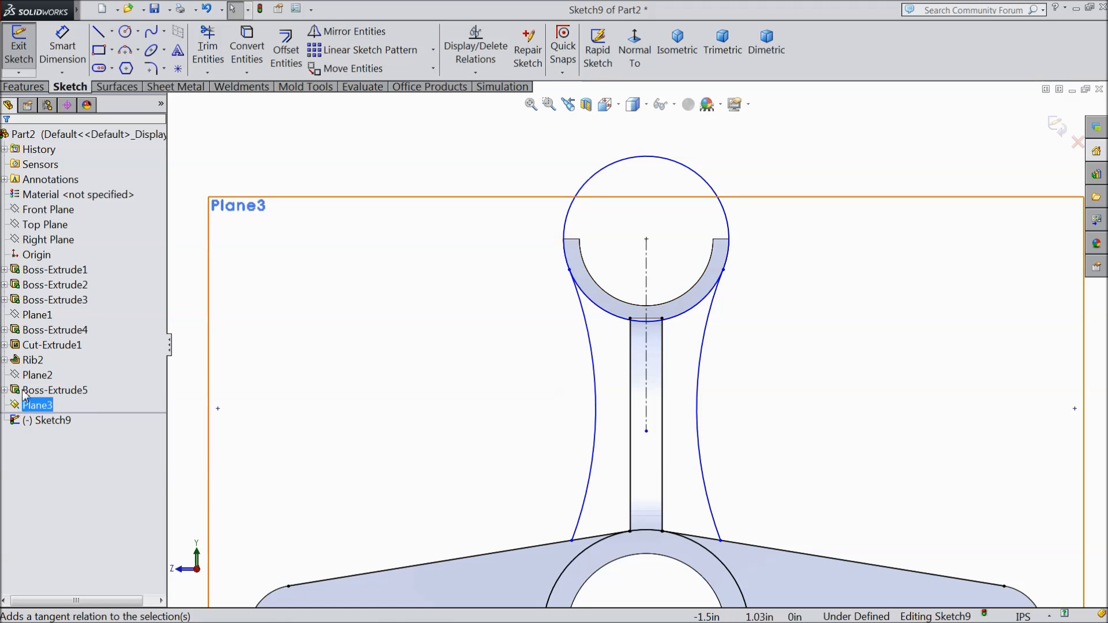
click(23, 86)
click(21, 52)
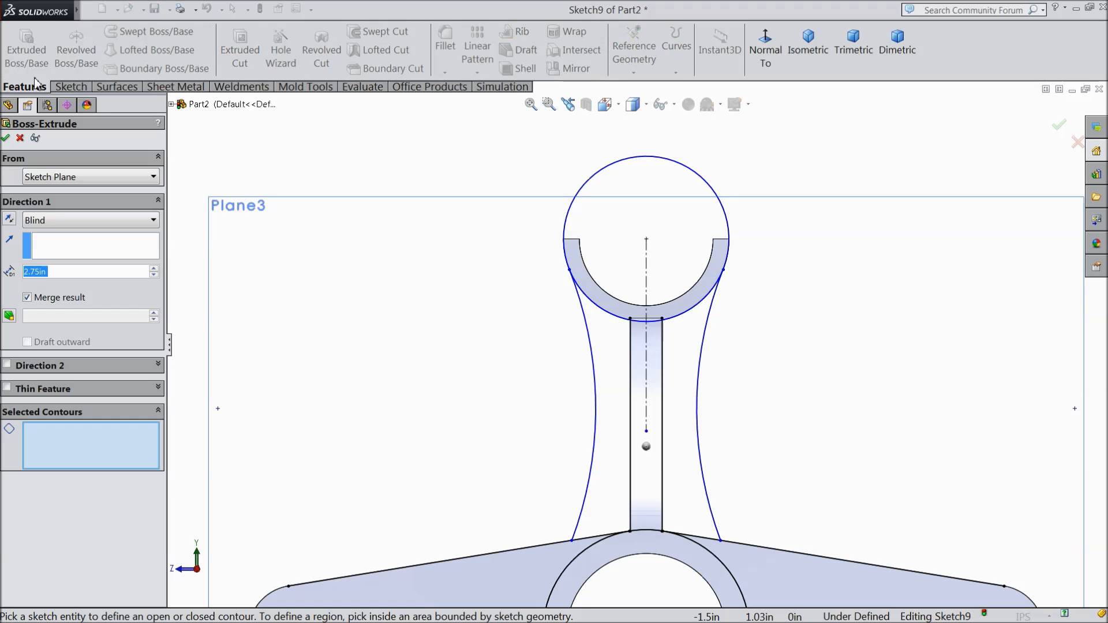
click(612, 472)
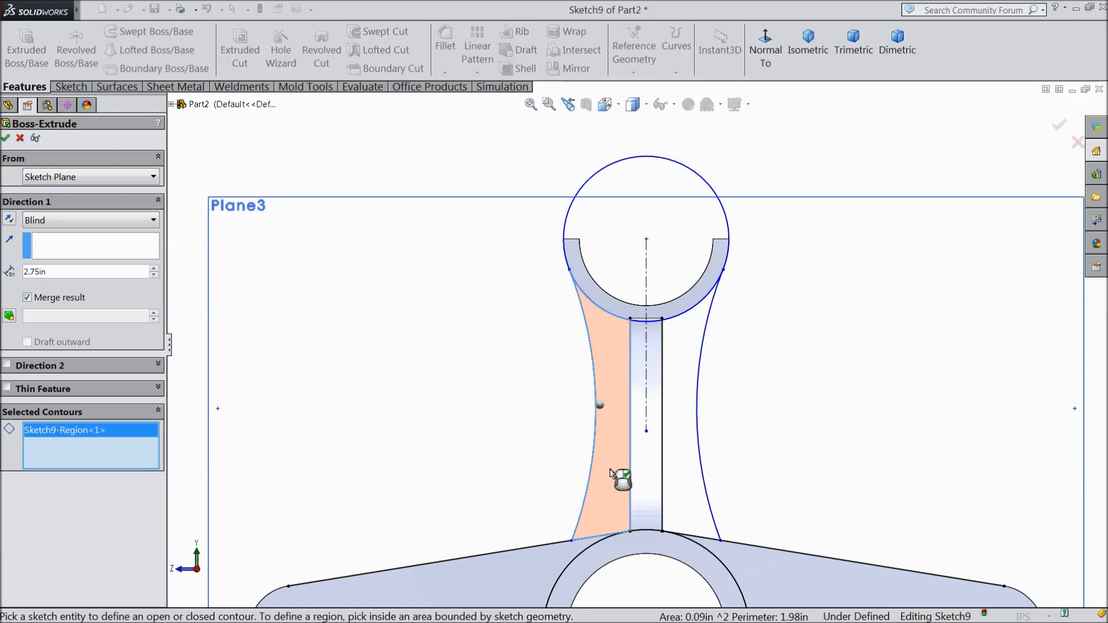
click(678, 467)
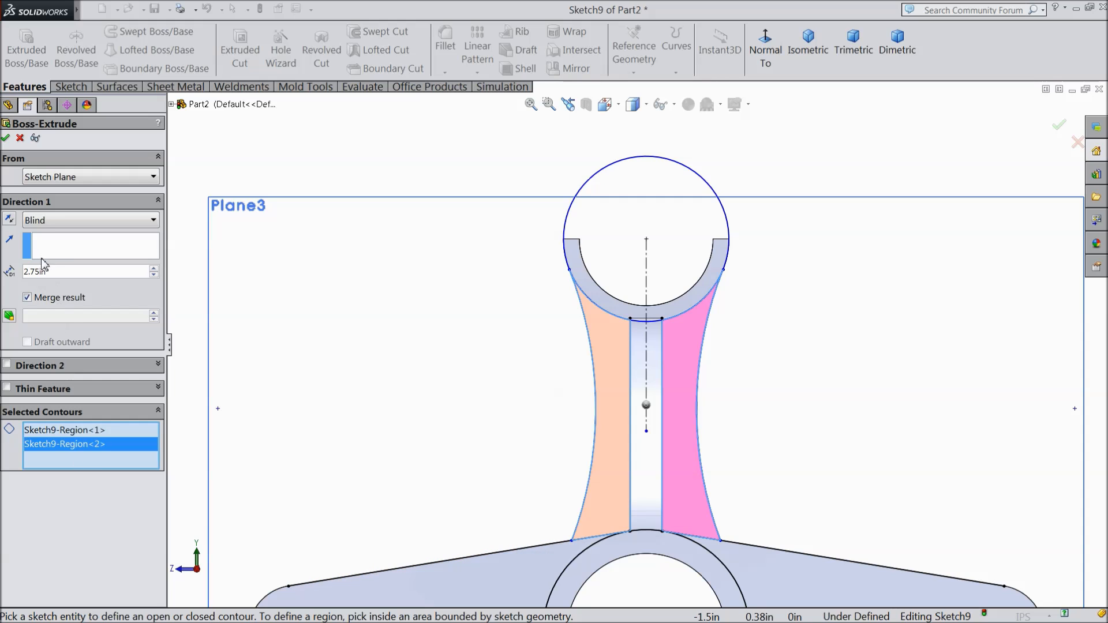
double_click(56, 270)
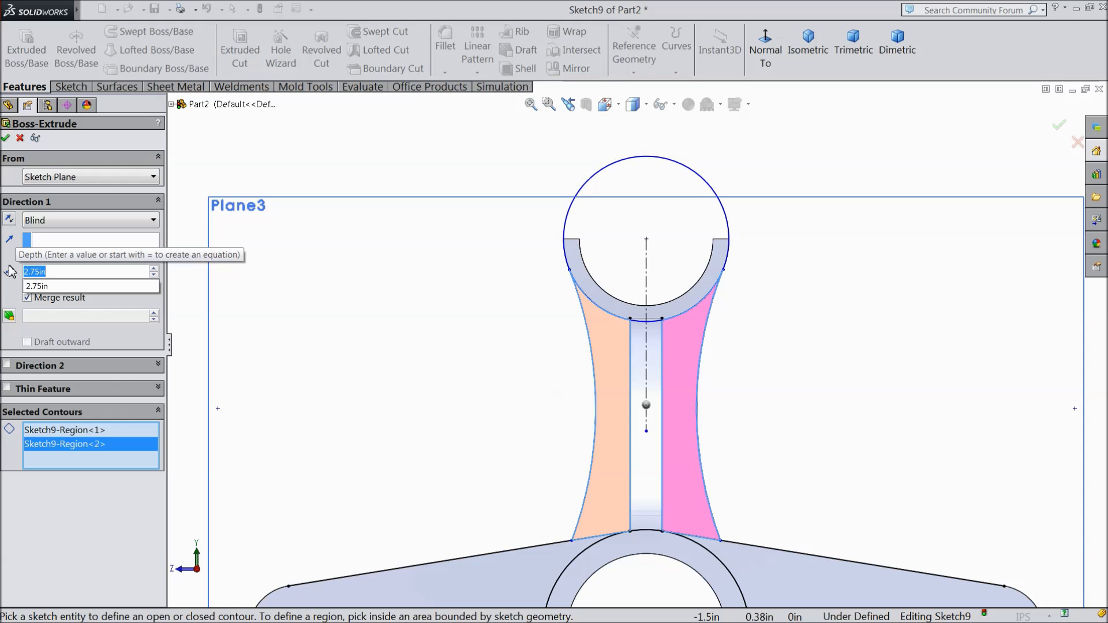
text(0.05)
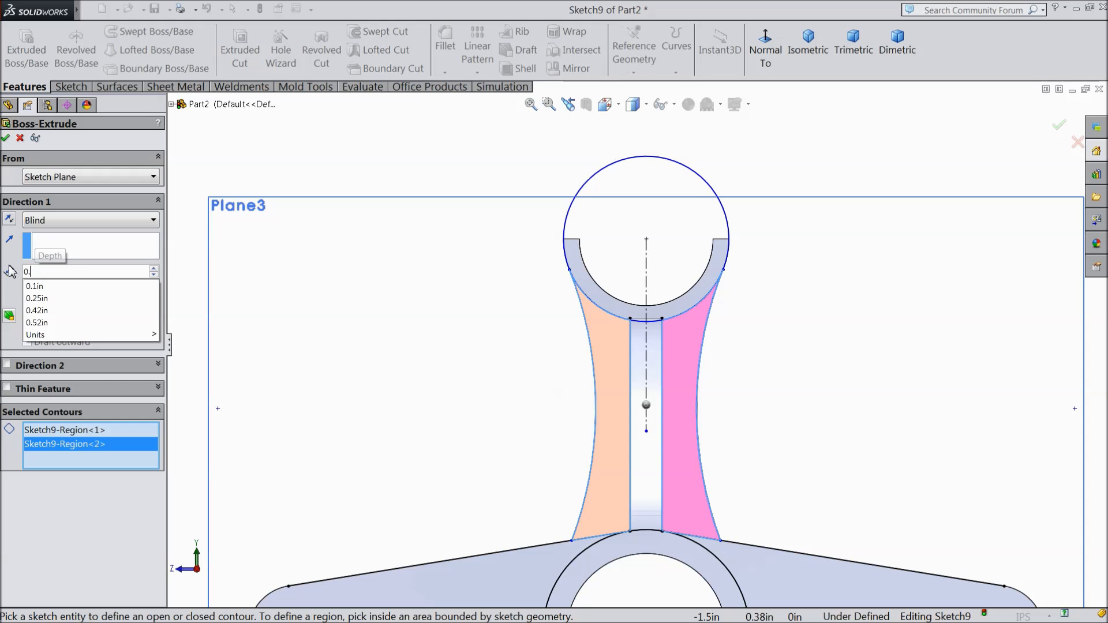
Step: Set the cross rib extrusion to Mid Plane and finish the feature with its result merged
mouse_move(297, 179)
middle_down()
mouse_move(331, 171)
mouse_move(366, 181)
mouse_move(366, 213)
mouse_move(498, 292)
middle_up()
scroll(499, 305, down, 3)
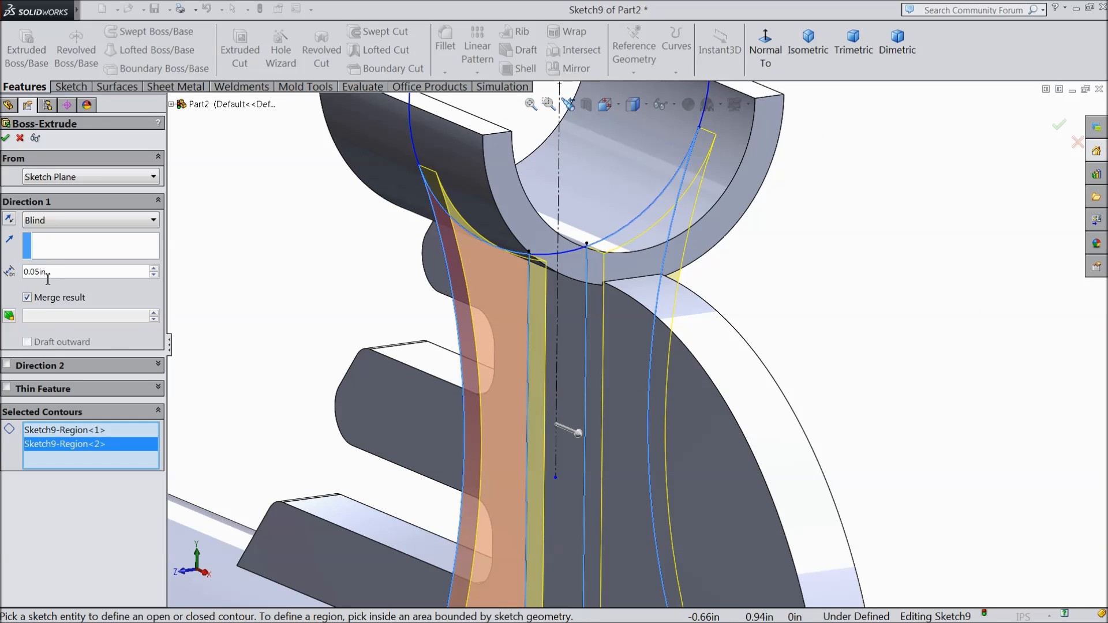
click(58, 224)
click(56, 312)
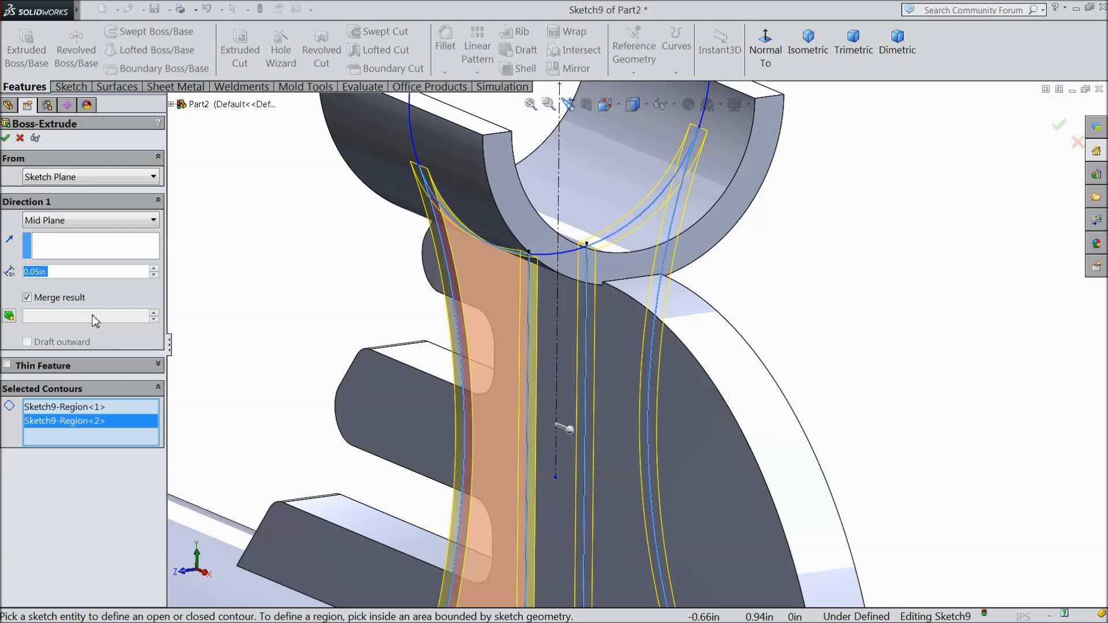
click(6, 138)
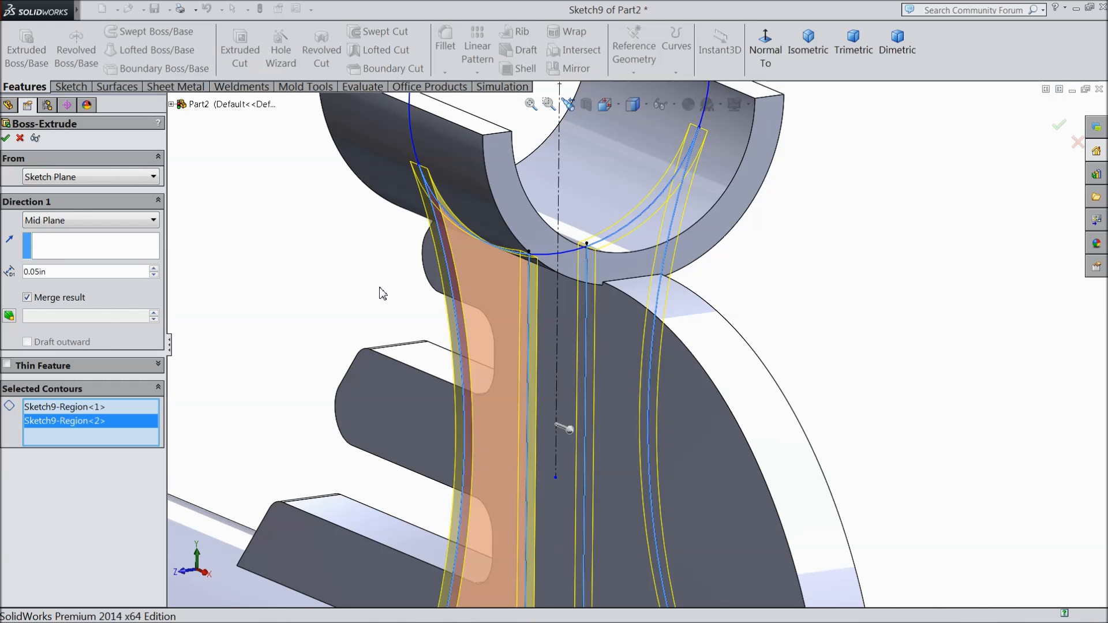
Step: Create a reference plane offset 0.10 in from Plane3 toward the arm plate
click(807, 306)
middle_drag(806, 306, 770, 344)
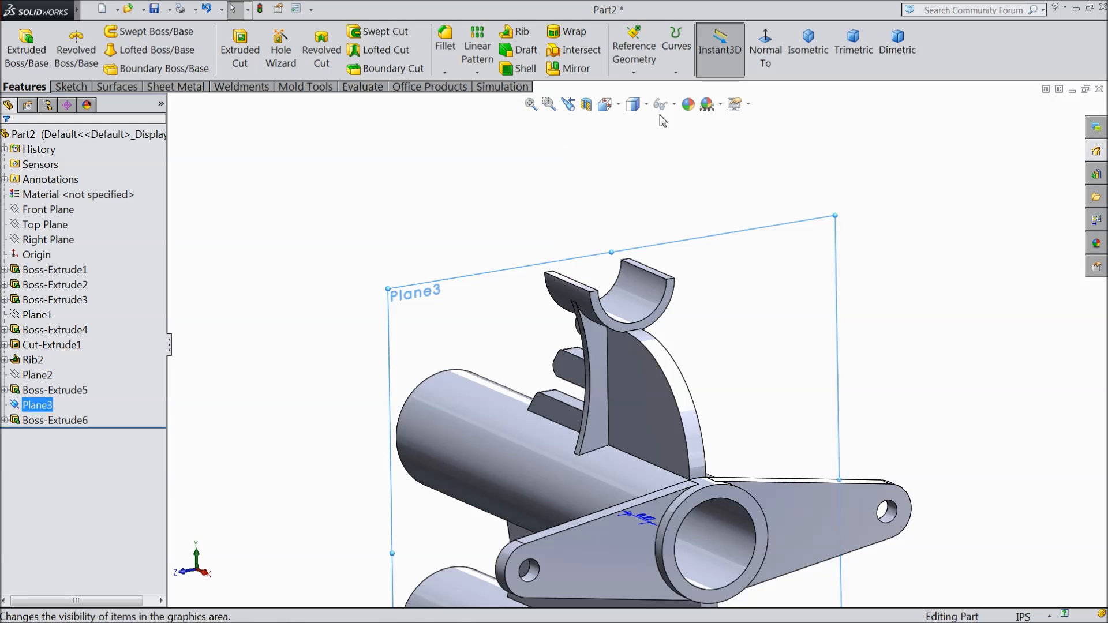
click(639, 64)
click(643, 88)
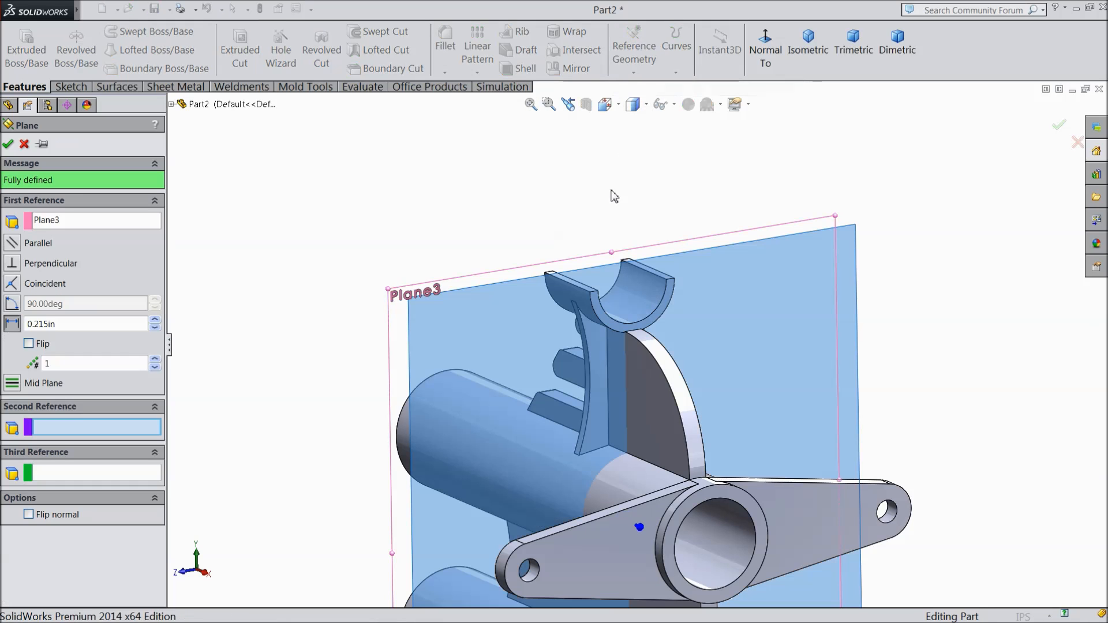
double_click(62, 325)
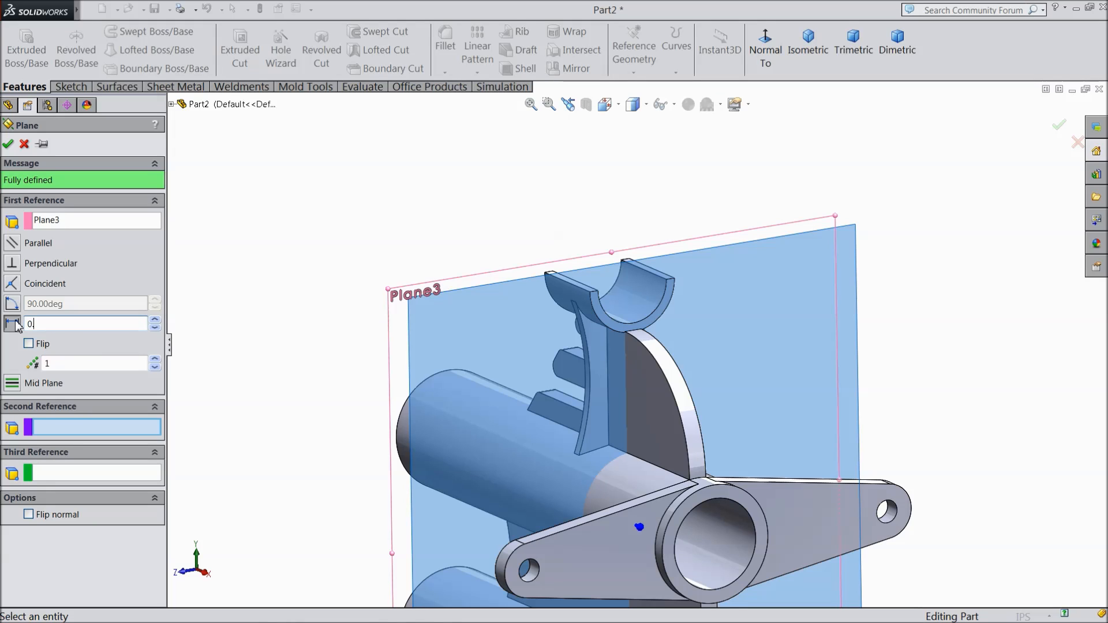
text(0.1)
key(Return)
middle_drag(288, 289, 297, 294)
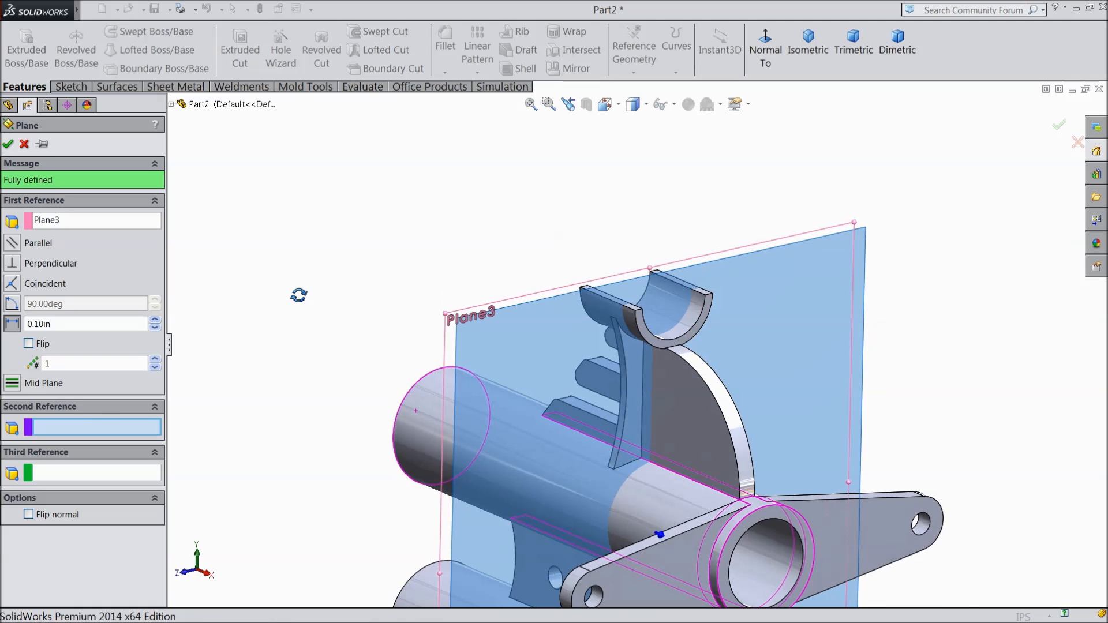
scroll(658, 463, up, 2)
scroll(661, 463, down, 3)
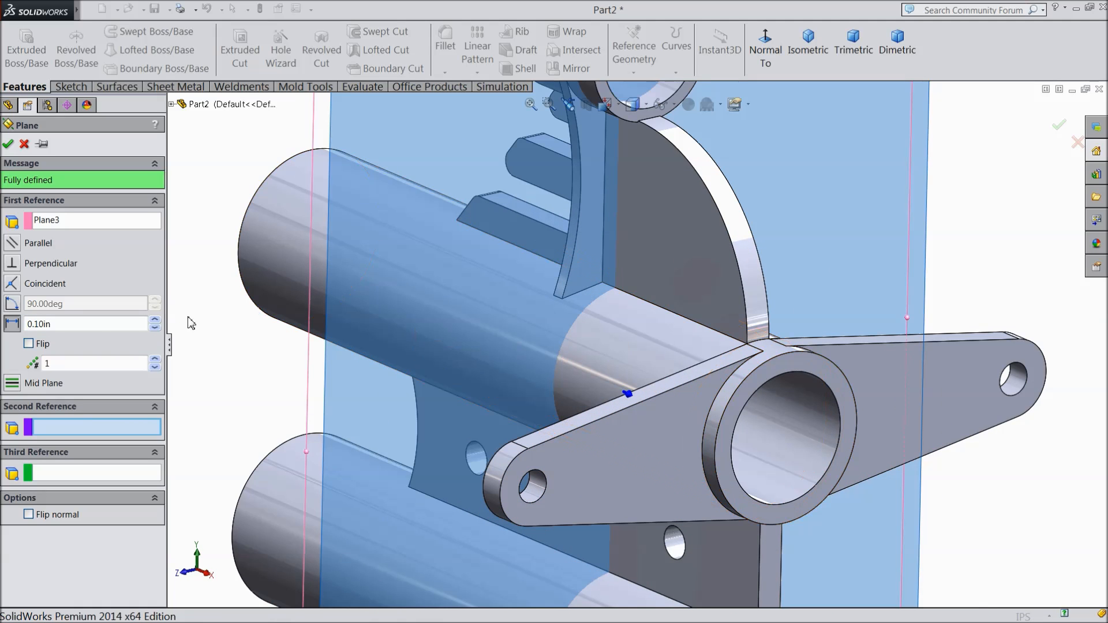
click(8, 145)
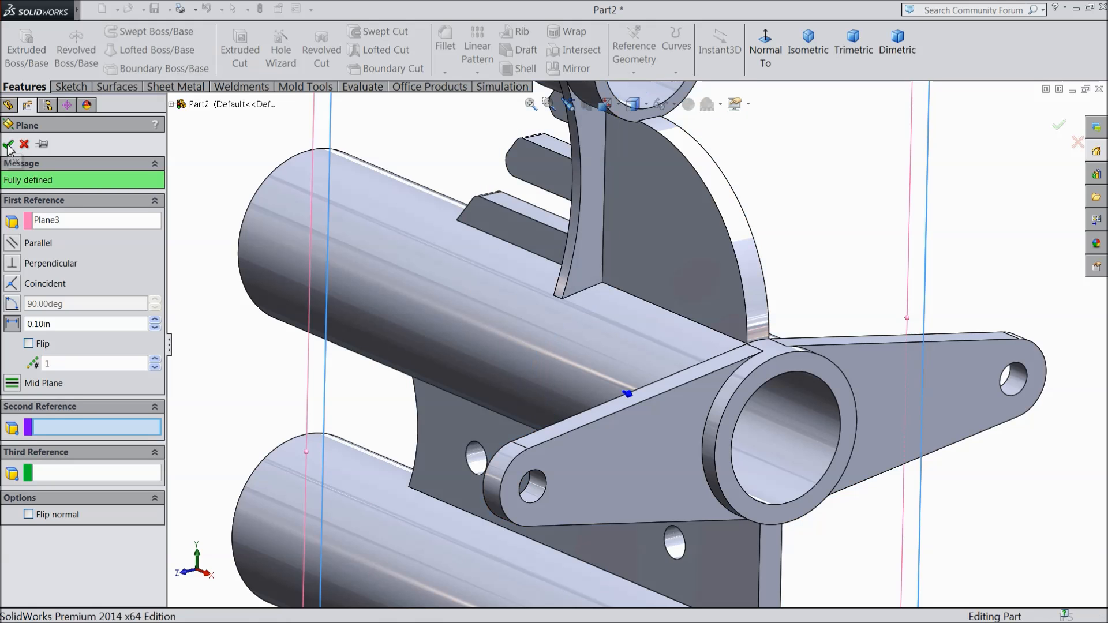
Step: Hide Plane3 so that only the new offset plane is displayed
scroll(547, 340, up, 5)
scroll(553, 254, down, 5)
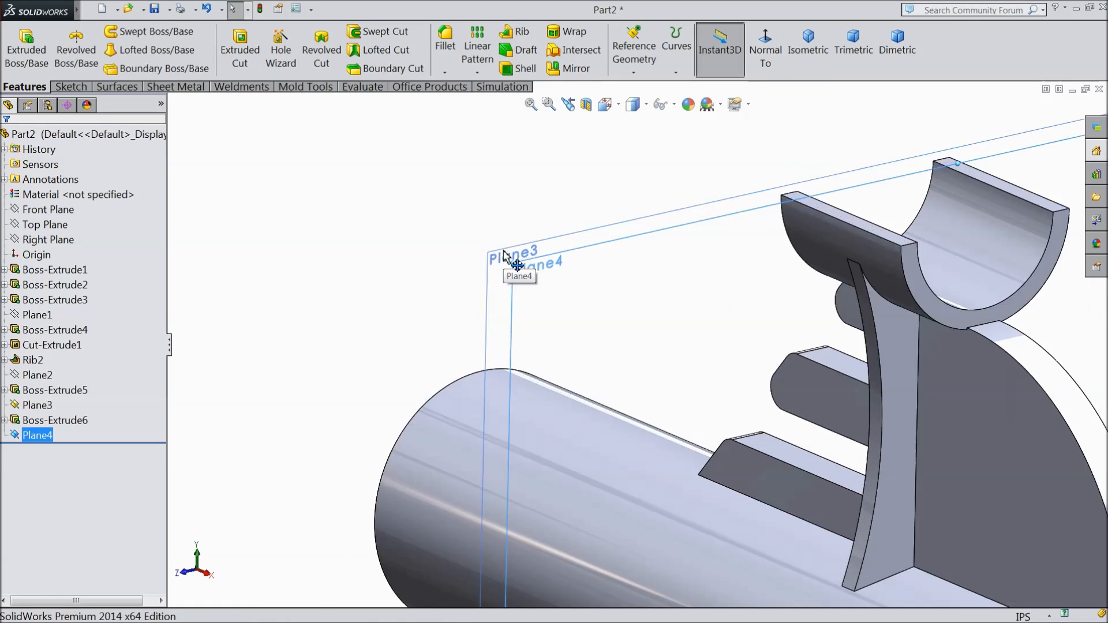
click(517, 276)
click(574, 242)
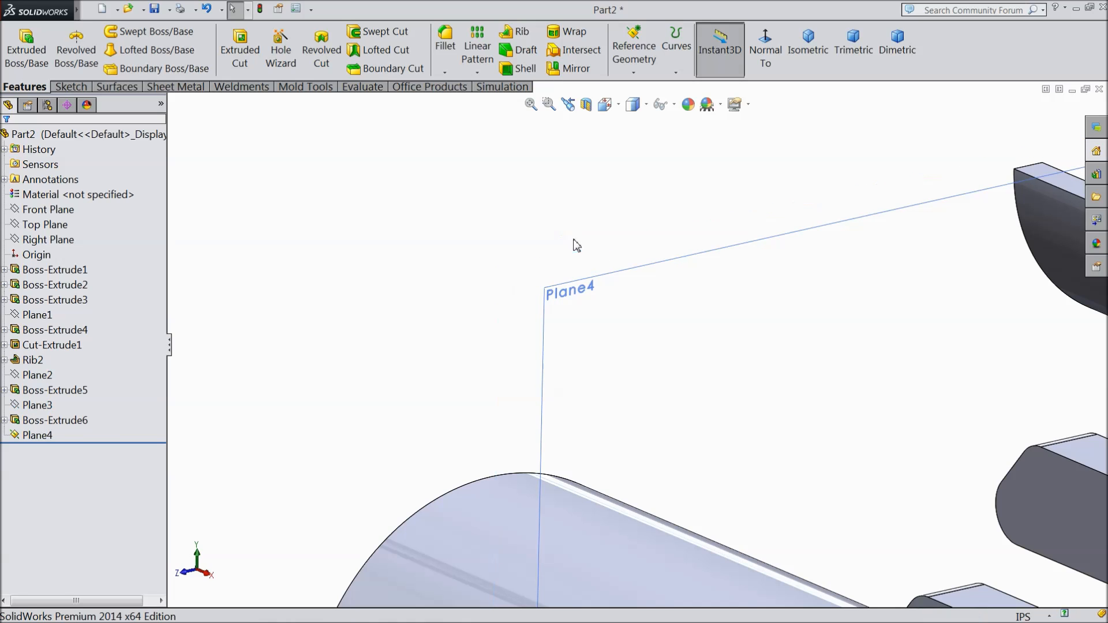
Step: Start a sketch on Plane4 and orient the view normal to it around the cradle
click(569, 296)
click(605, 259)
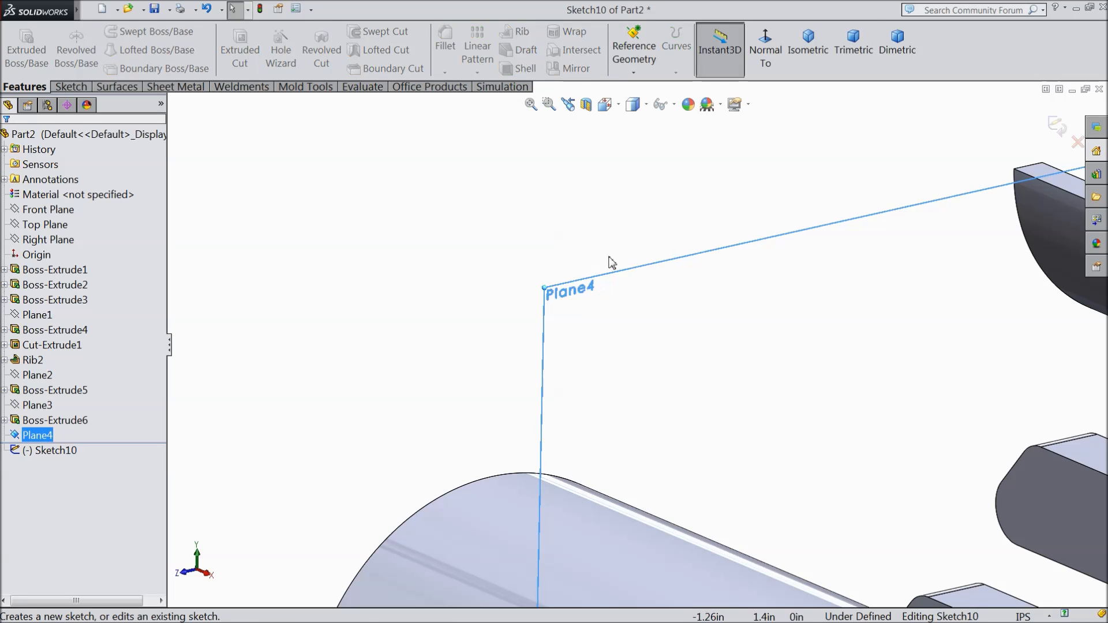
click(765, 52)
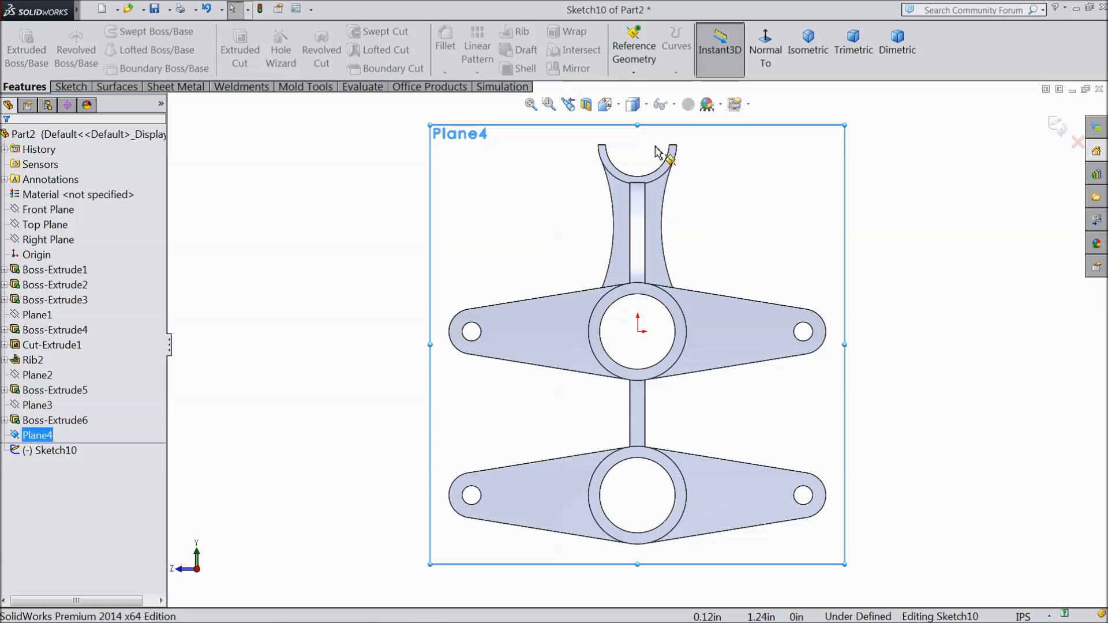
scroll(630, 249, down, 5)
scroll(630, 248, down, 2)
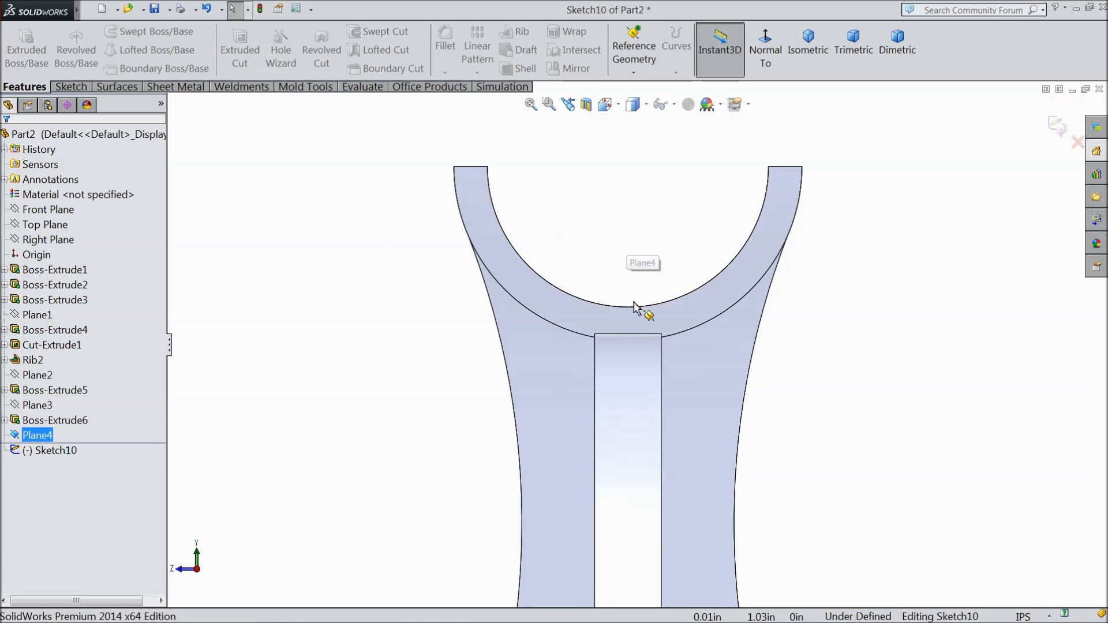
Step: Draw a circle of about 0.26 in radius from the cradle's center, matching the cradle's outer edge
click(70, 86)
click(126, 33)
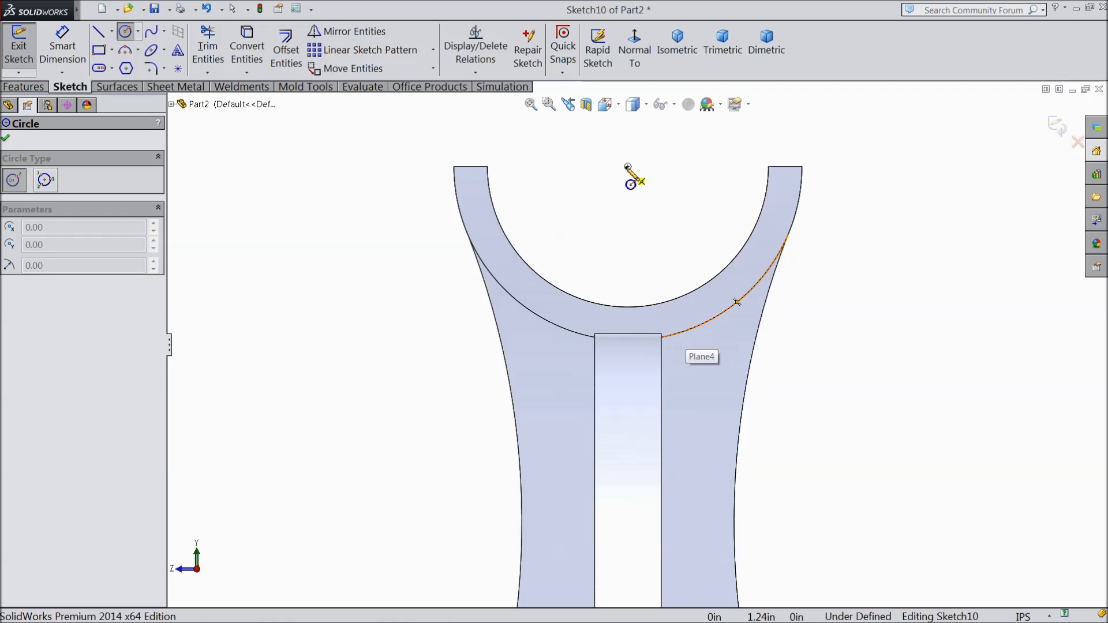
click(628, 167)
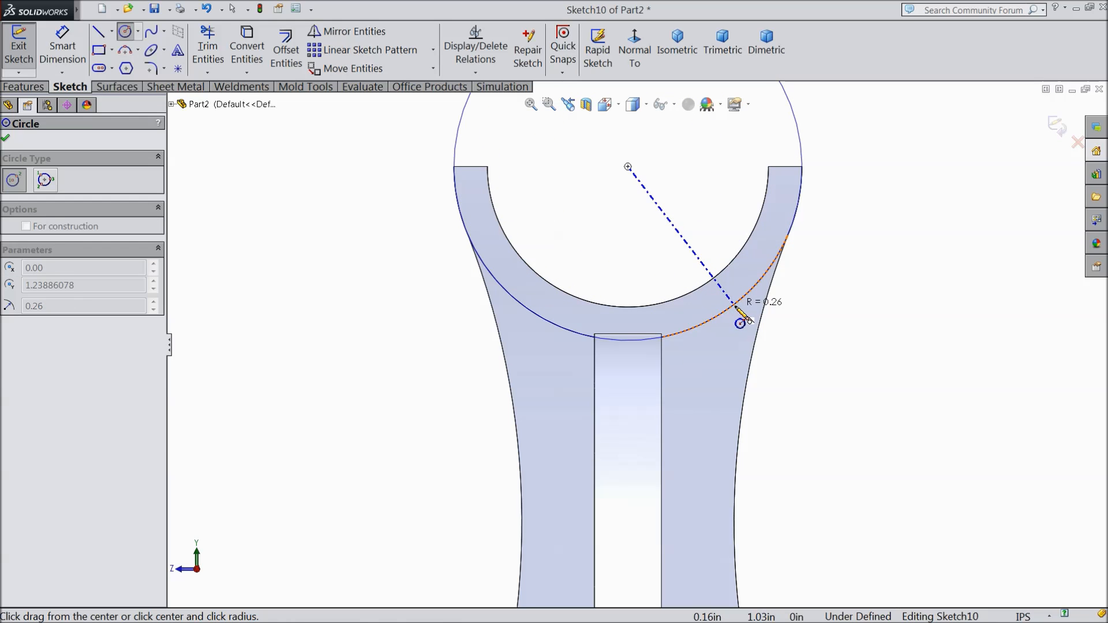
click(739, 312)
right_click(865, 254)
click(876, 148)
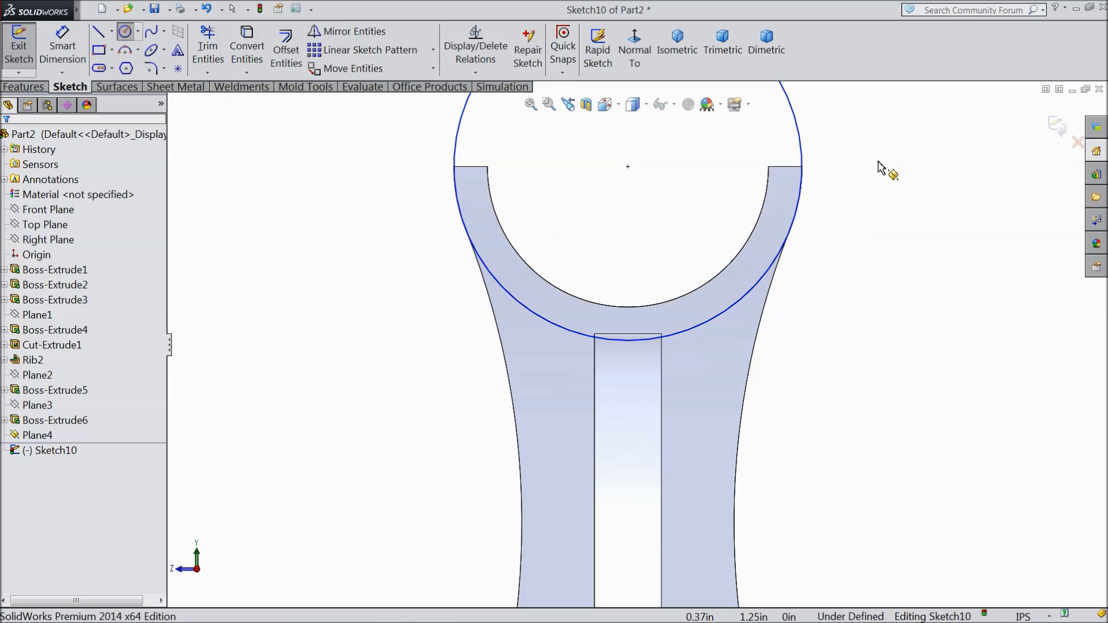
Step: Draw a slanted line about 0.48 in long from the circle's lower right side to the rib's right edge
click(99, 32)
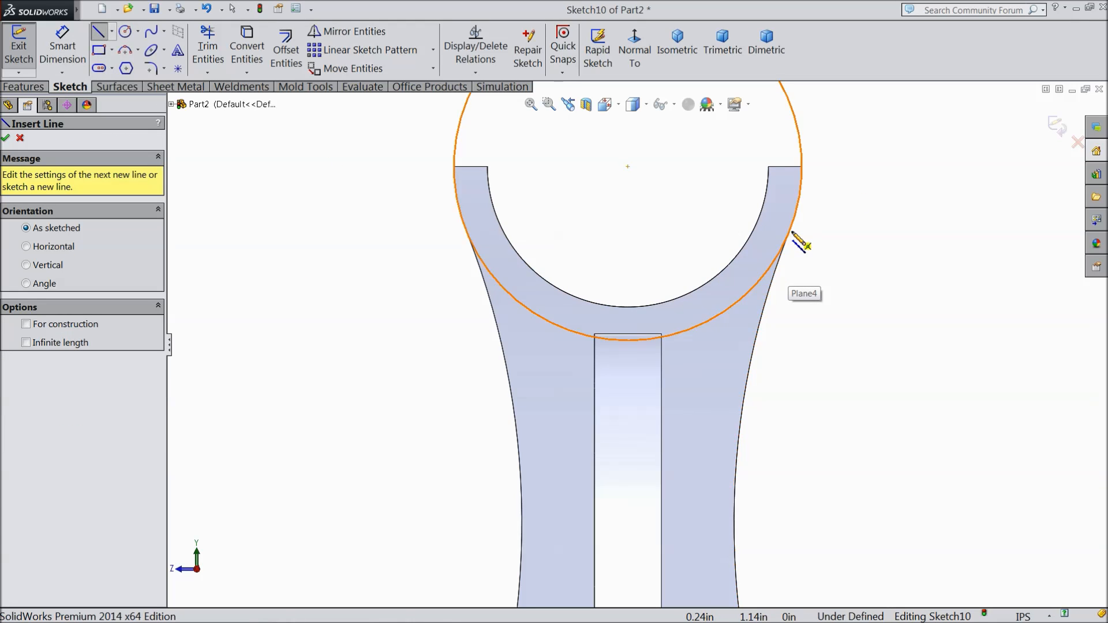
click(789, 235)
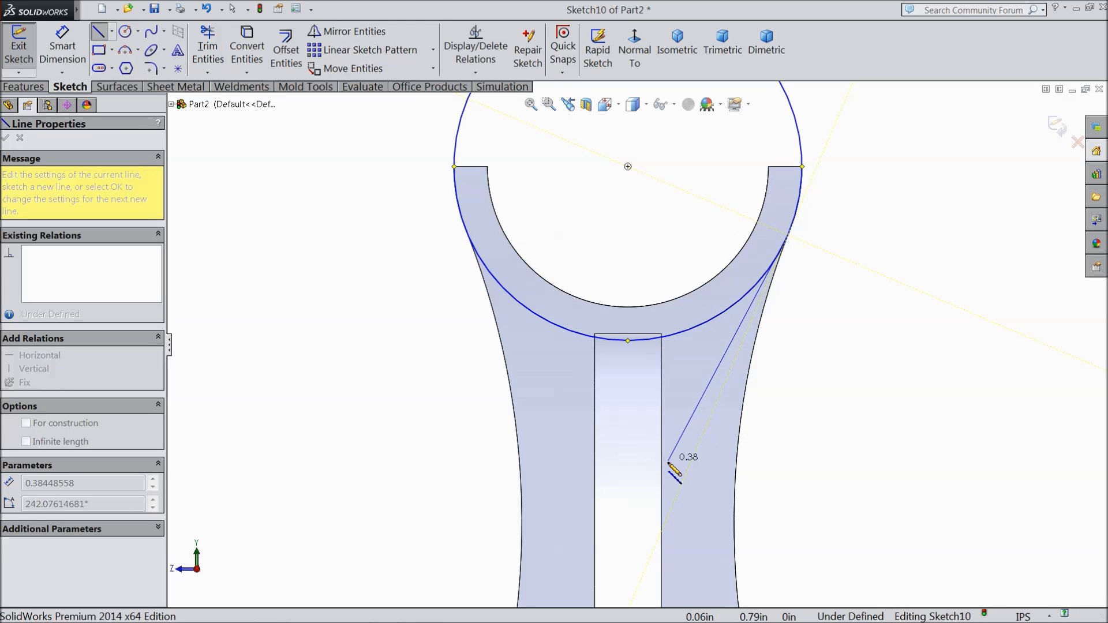
click(661, 532)
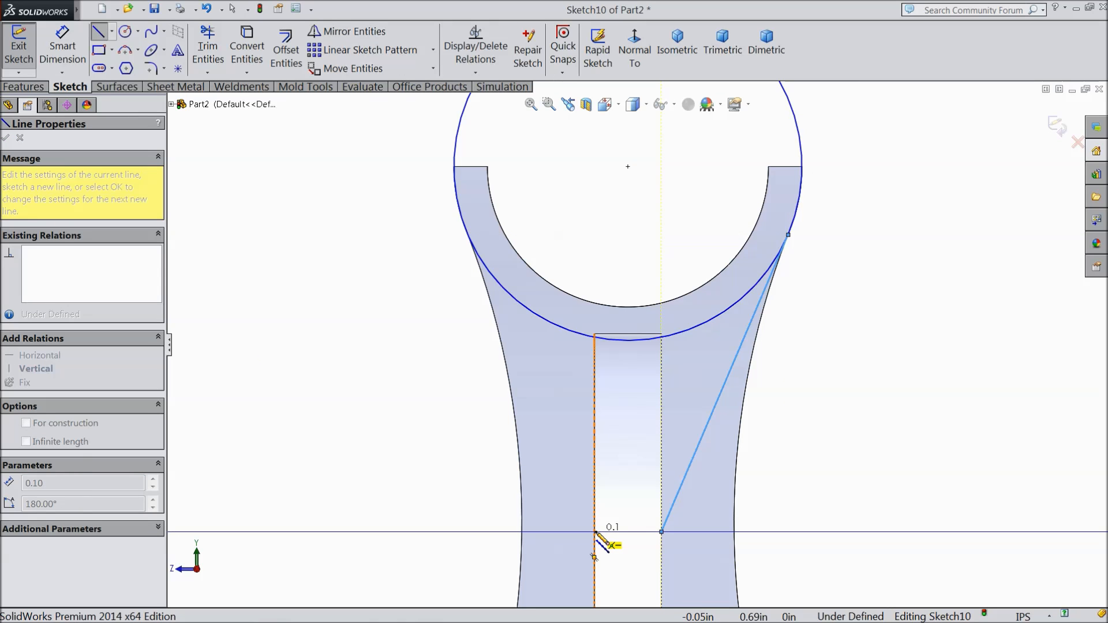
right_click(407, 422)
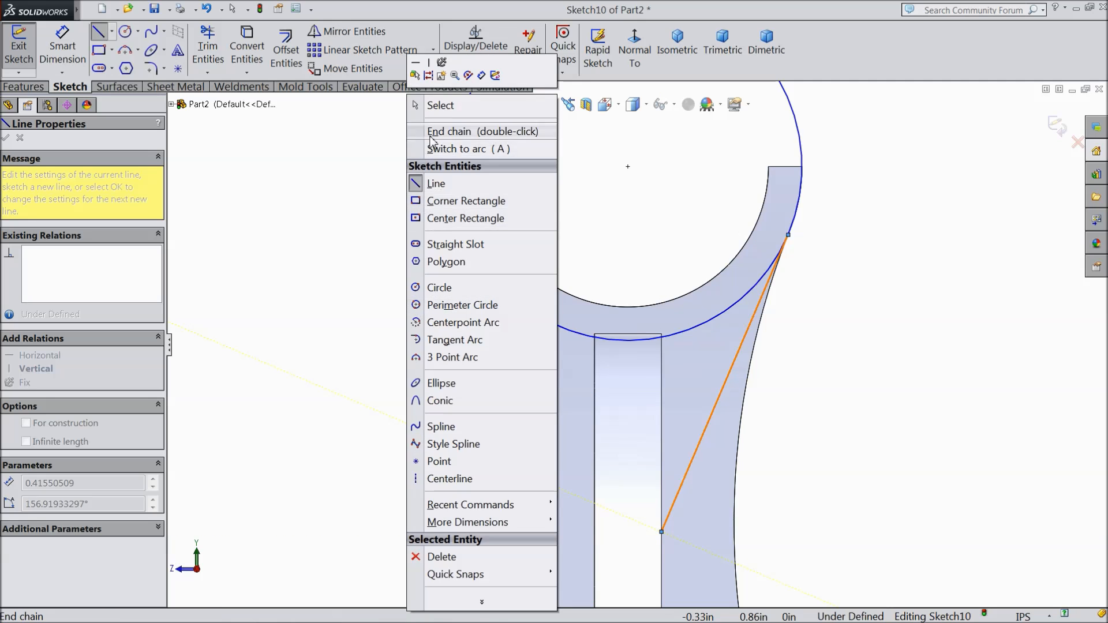
click(442, 106)
Step: Draw a vertical line about 0.17 in long down from the circle's center and convert it to construction geometry
click(112, 32)
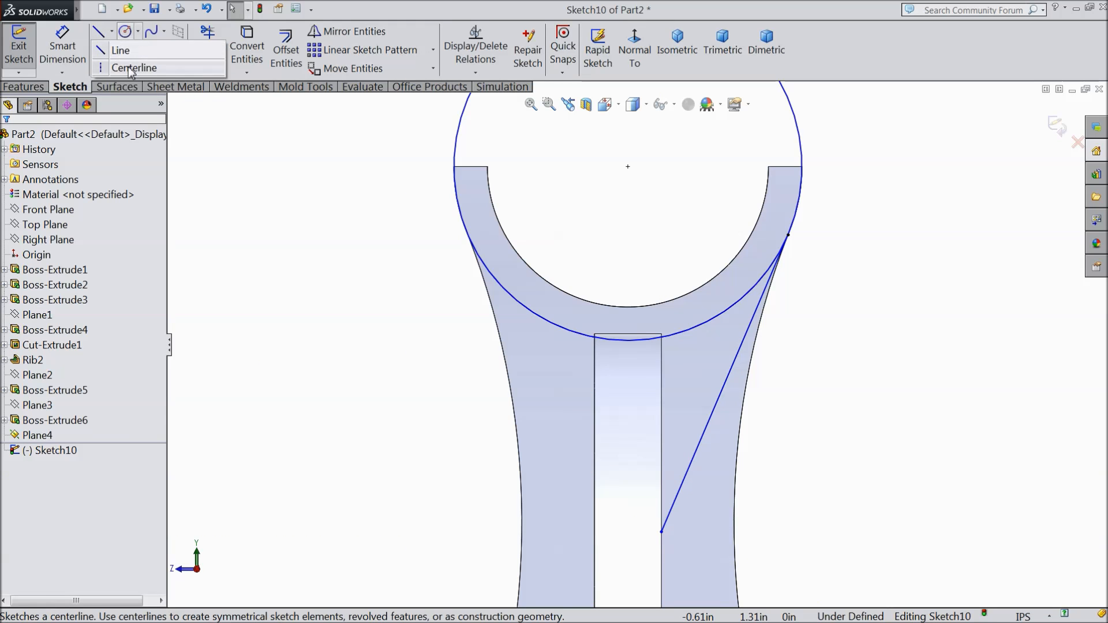
click(130, 52)
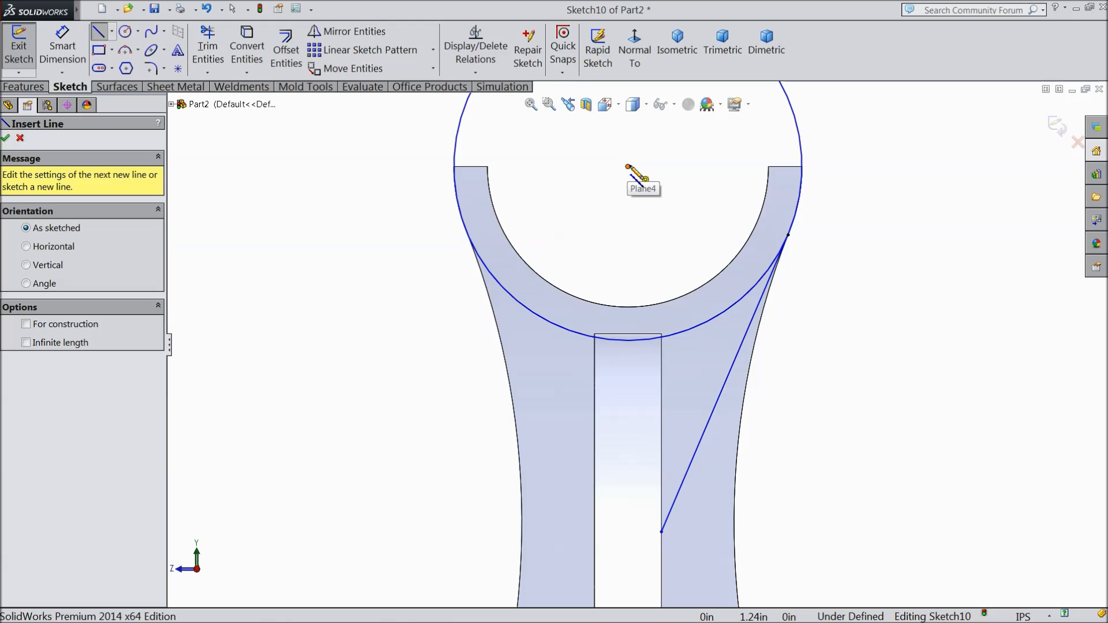
click(628, 167)
click(628, 279)
right_click(664, 237)
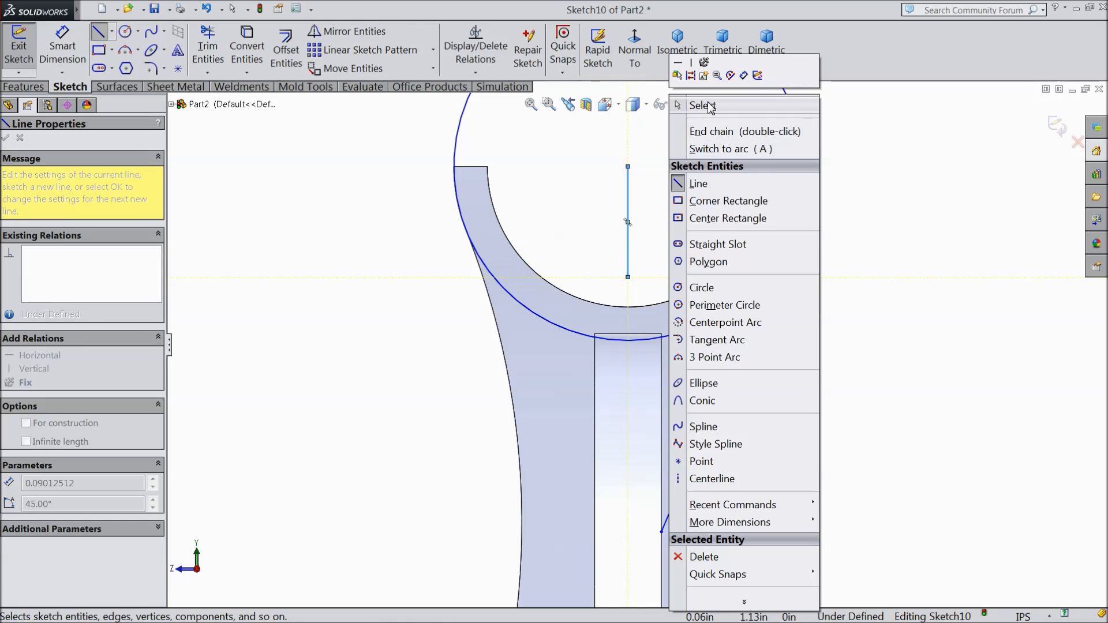
click(705, 104)
click(629, 208)
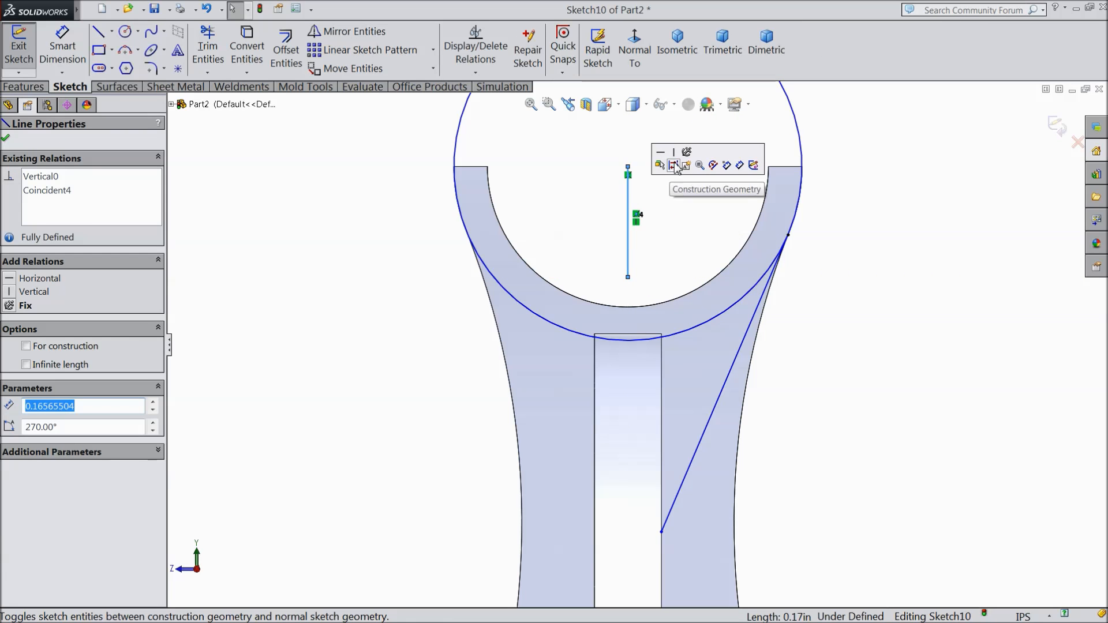
click(686, 152)
click(675, 251)
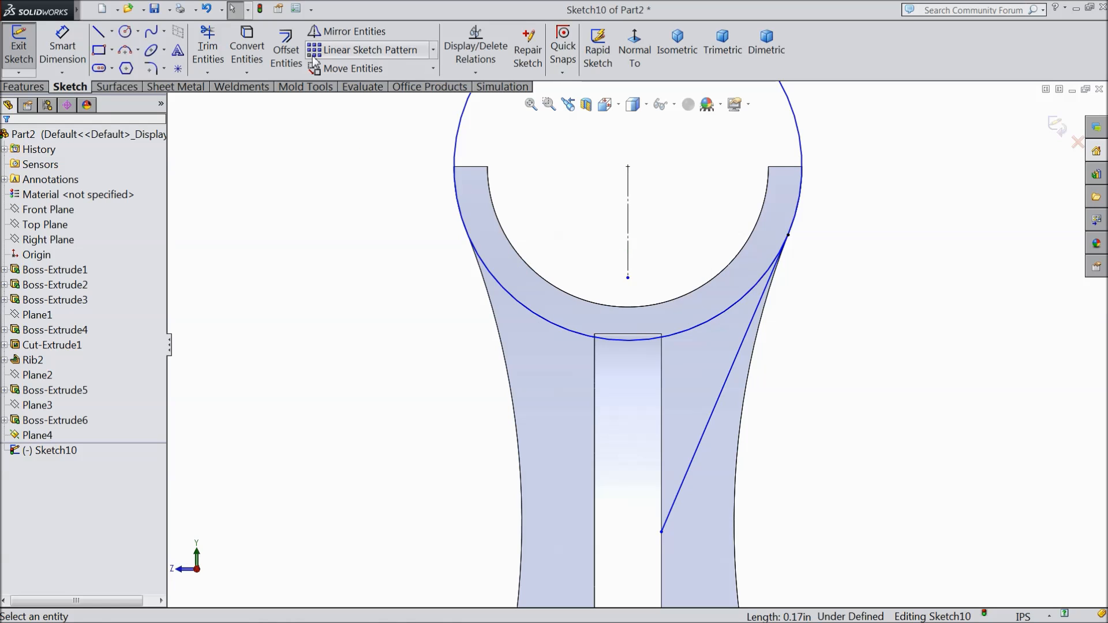
Step: Mirror the slanted line about the vertical construction line below the circle's center
click(346, 31)
click(738, 341)
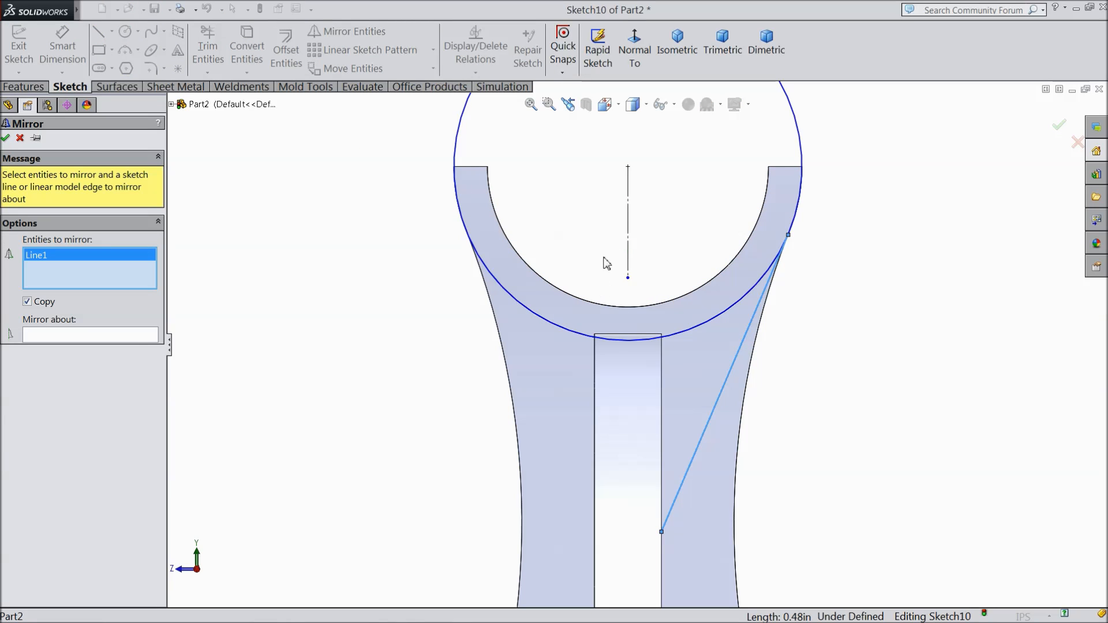
click(154, 336)
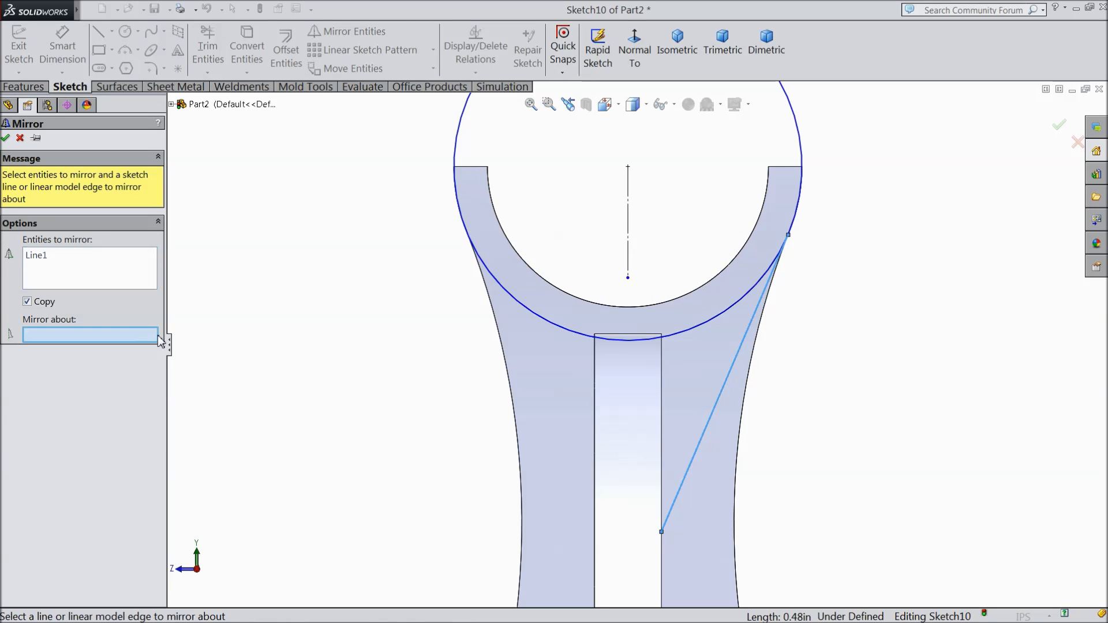
click(629, 239)
click(7, 139)
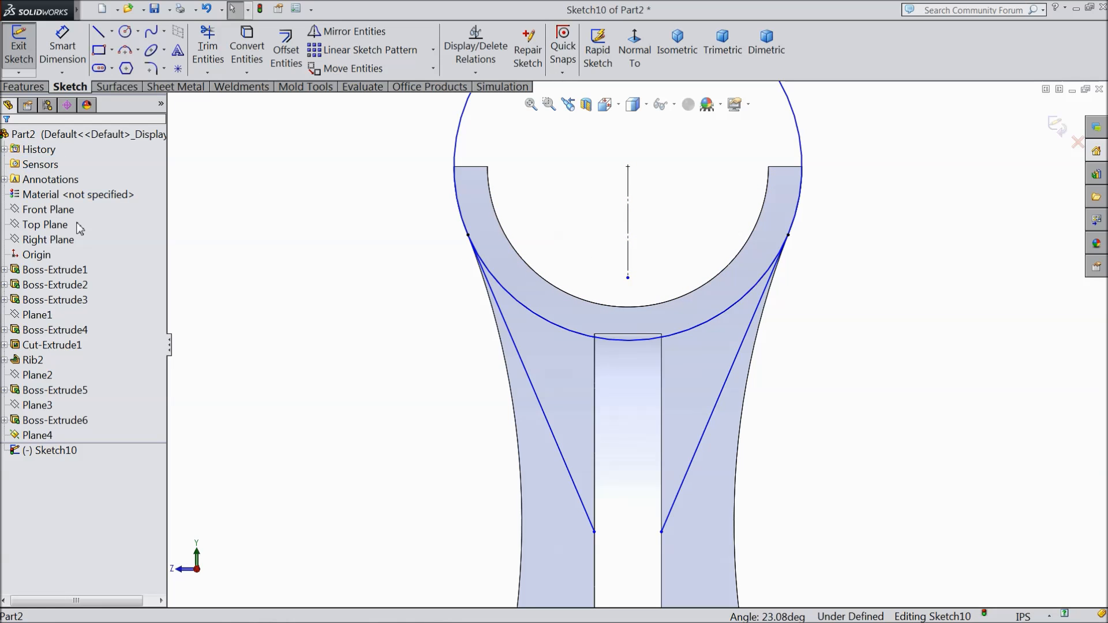
Step: Convert the two long vertical edges of the rib into sketch lines
click(595, 383)
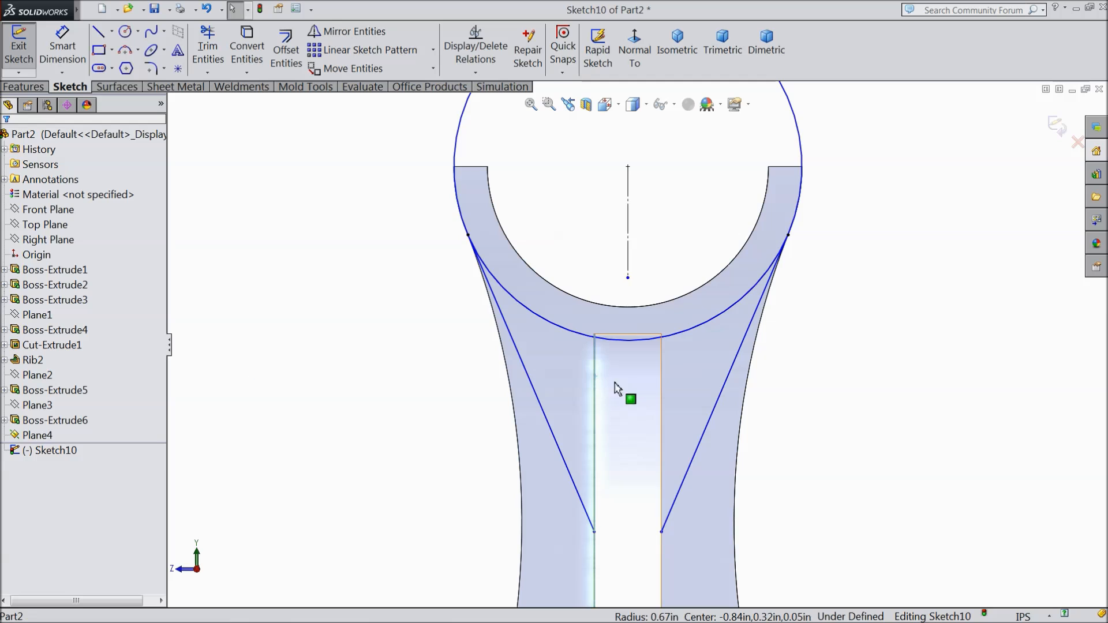
ctrl+click(663, 393)
click(247, 50)
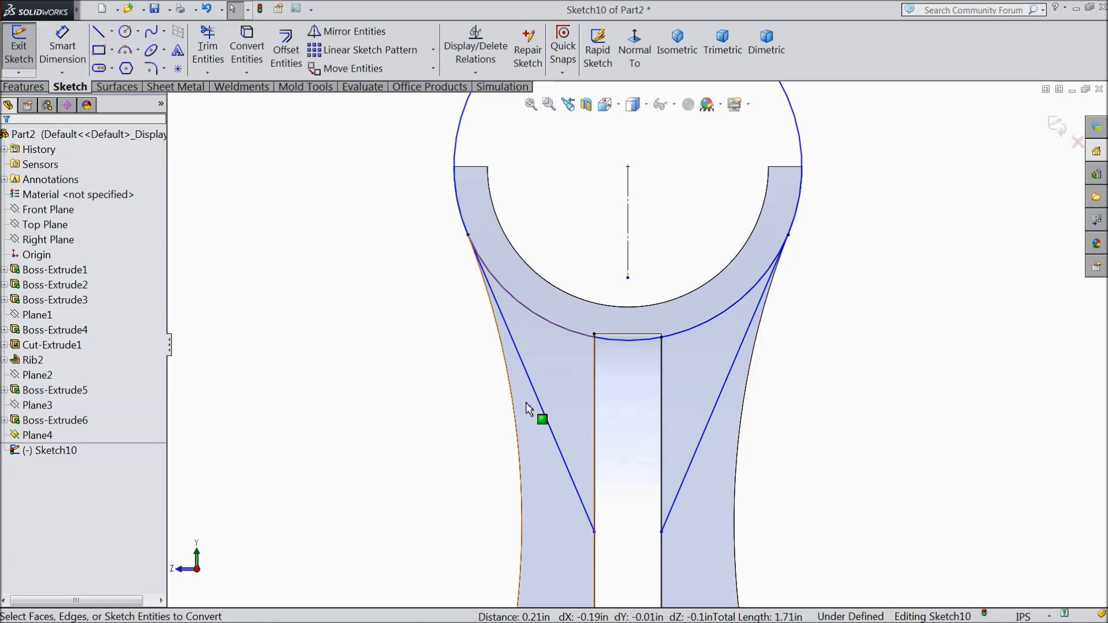
Step: Dimension the vertical distance from the circle's center to the slanted line's lower endpoint and set it to 0.55 in
click(84, 48)
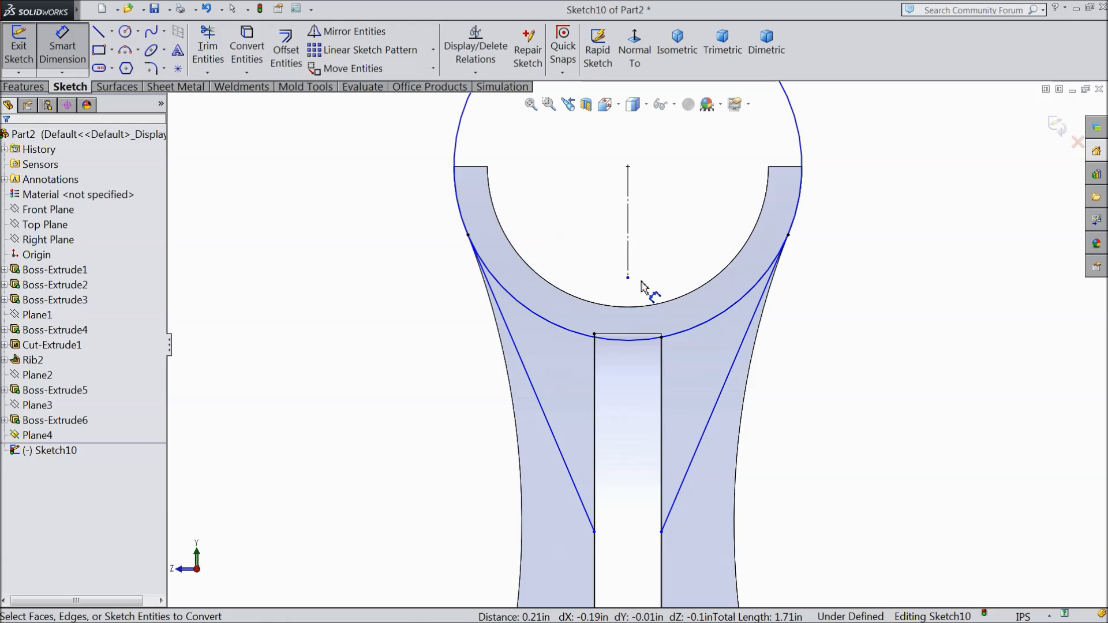
click(628, 168)
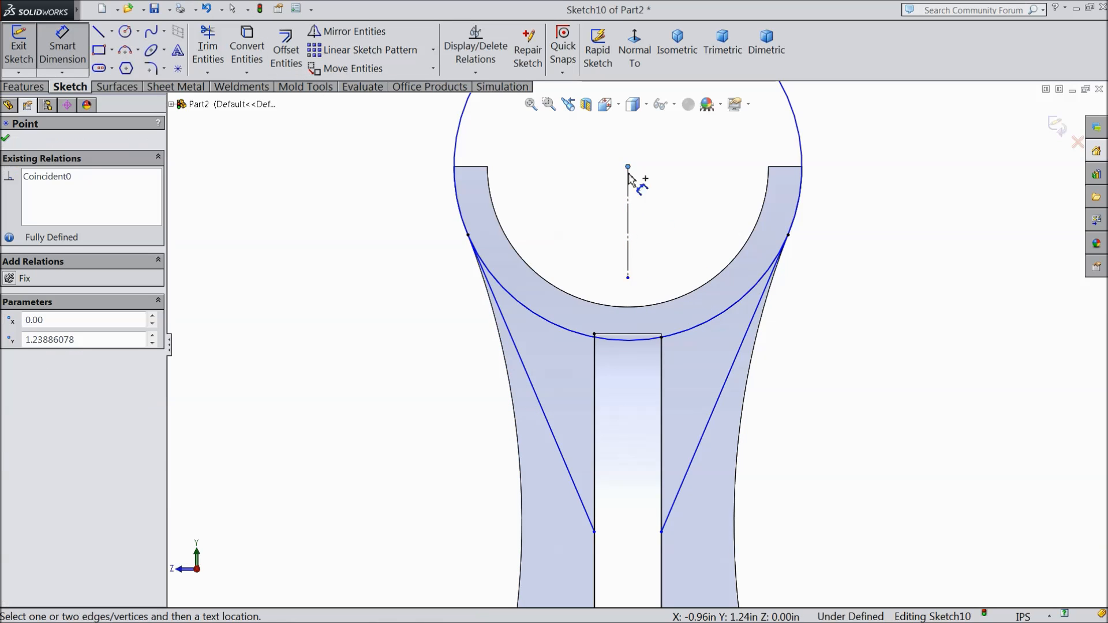
click(595, 532)
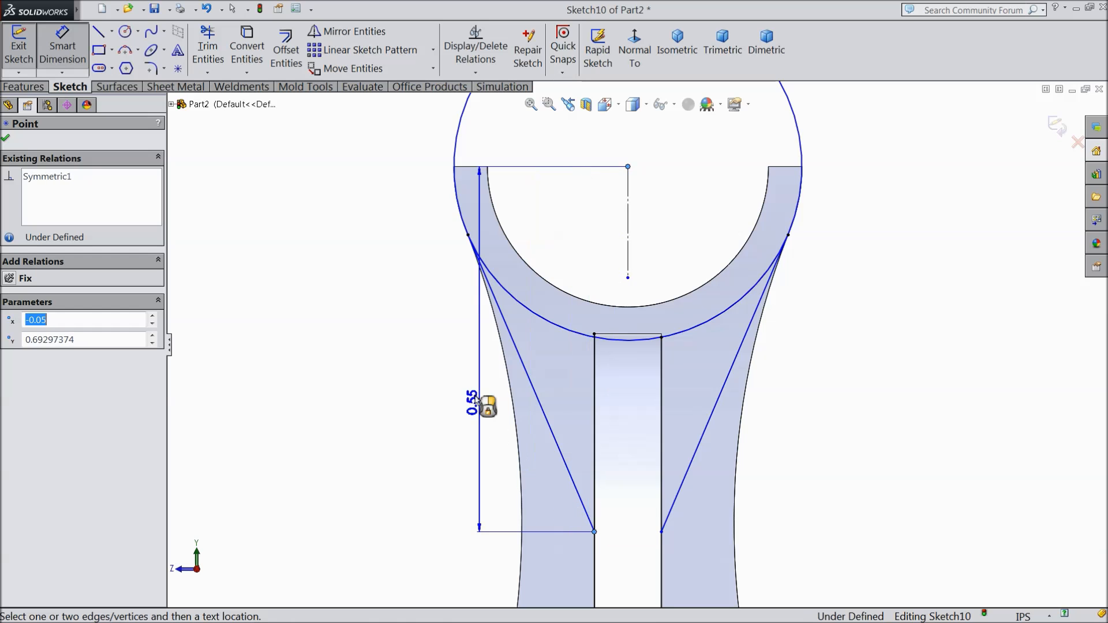
click(428, 354)
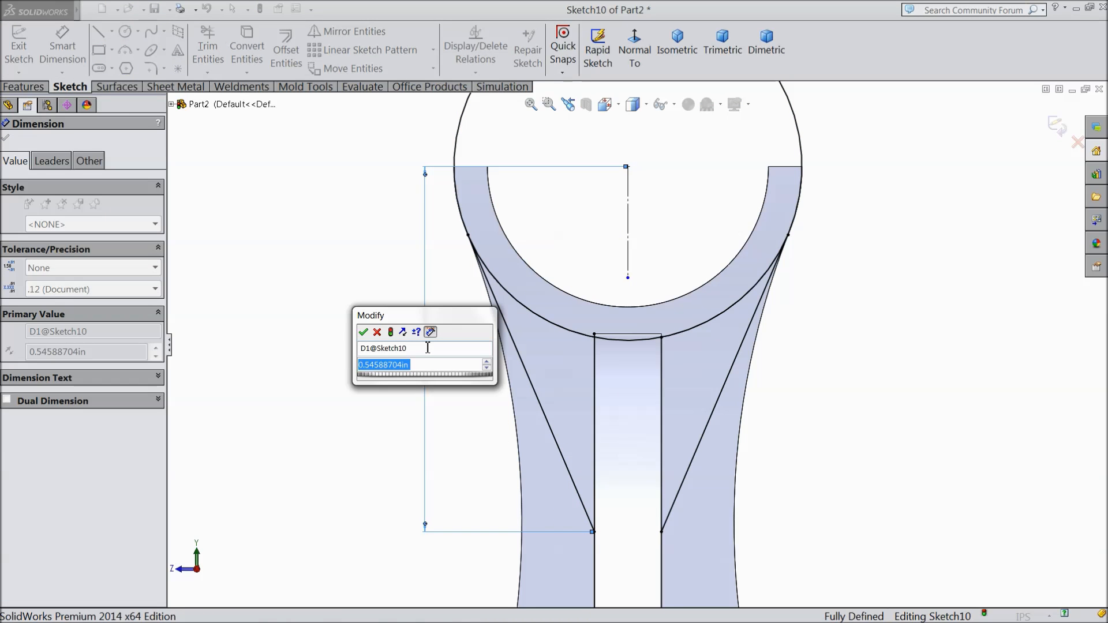
text(0.55)
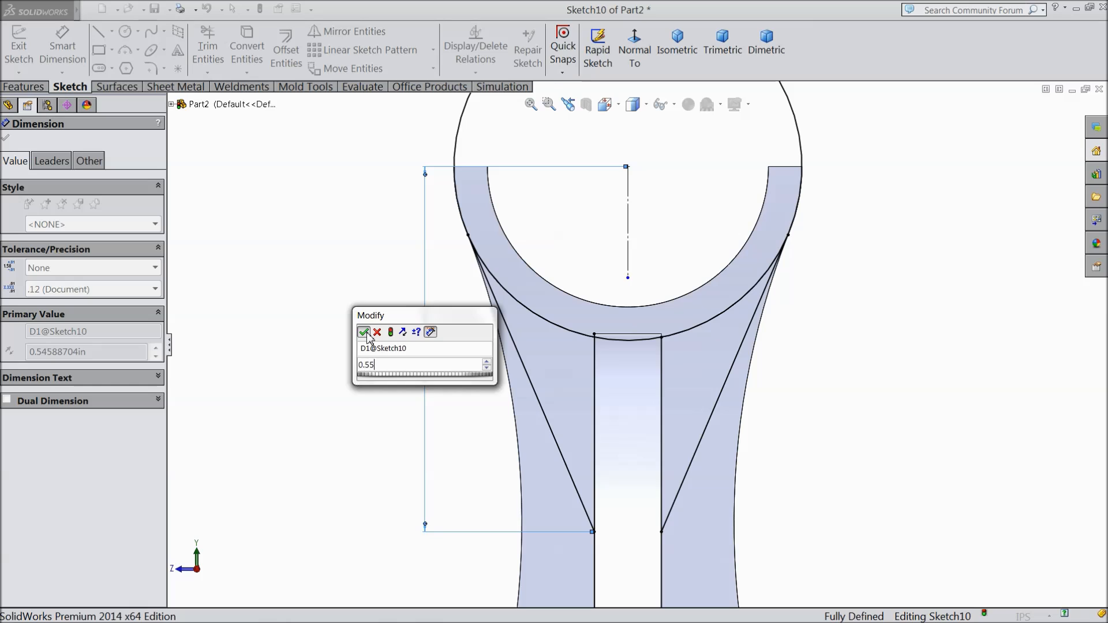
click(368, 334)
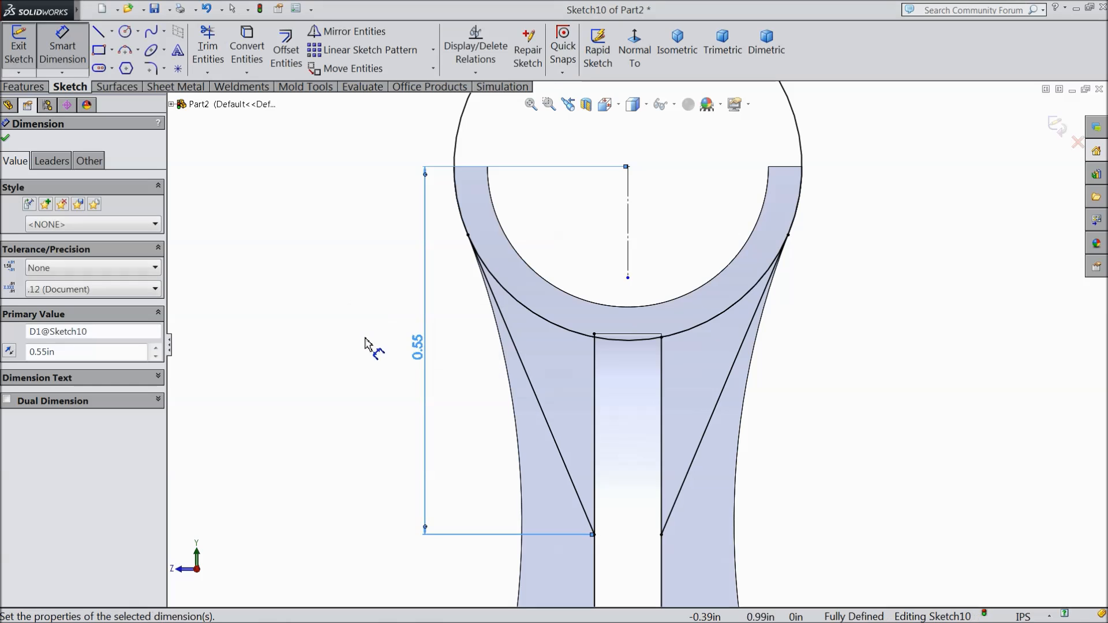
click(6, 139)
click(24, 86)
click(27, 49)
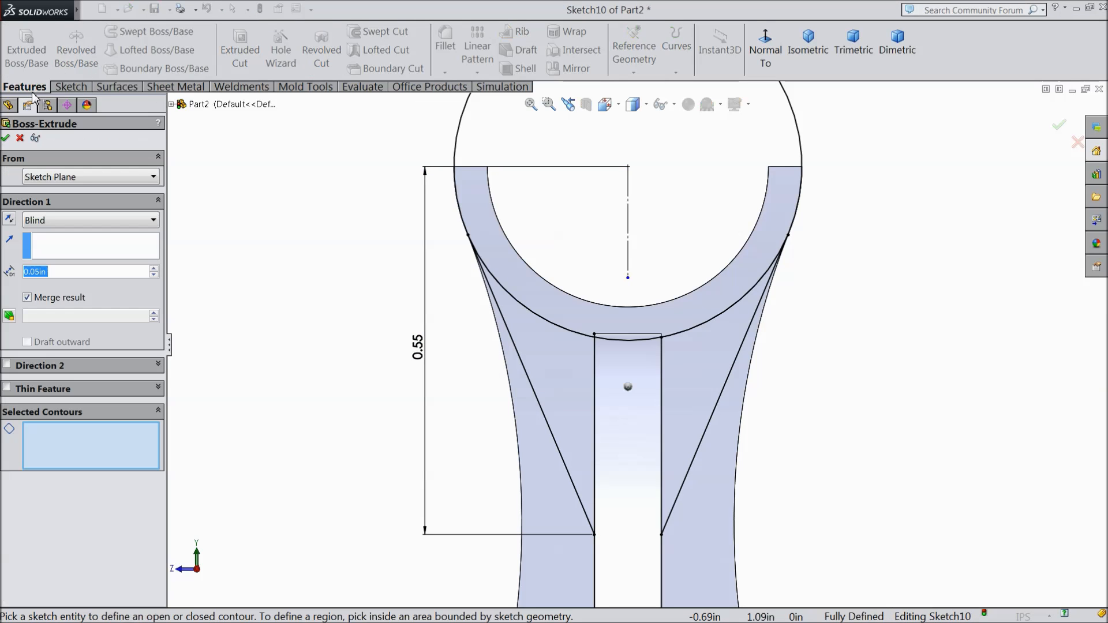
mouse_move(309, 375)
middle_down()
mouse_move(307, 358)
mouse_move(320, 381)
middle_up()
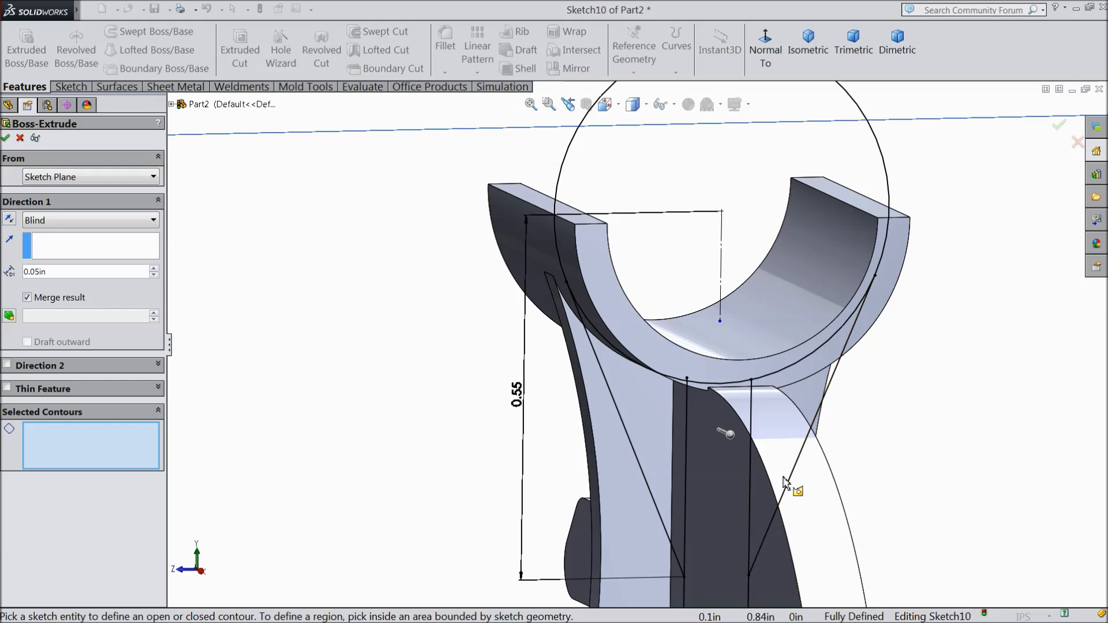
scroll(676, 438, down, 3)
scroll(661, 525, up, 3)
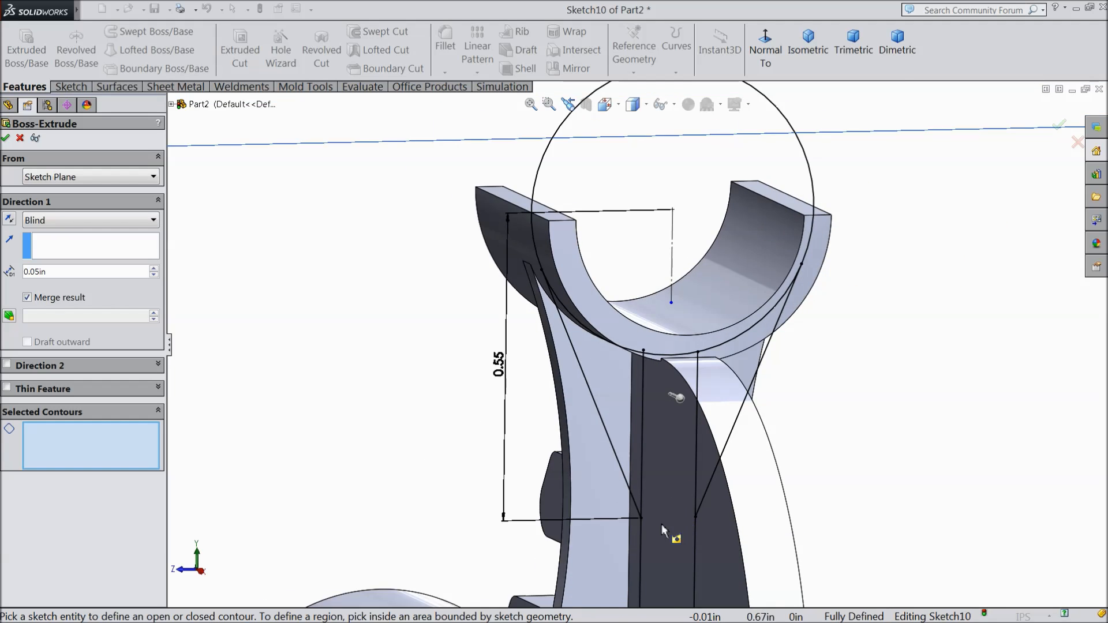
scroll(615, 435, down, 5)
scroll(581, 369, down, 2)
scroll(577, 368, up, 6)
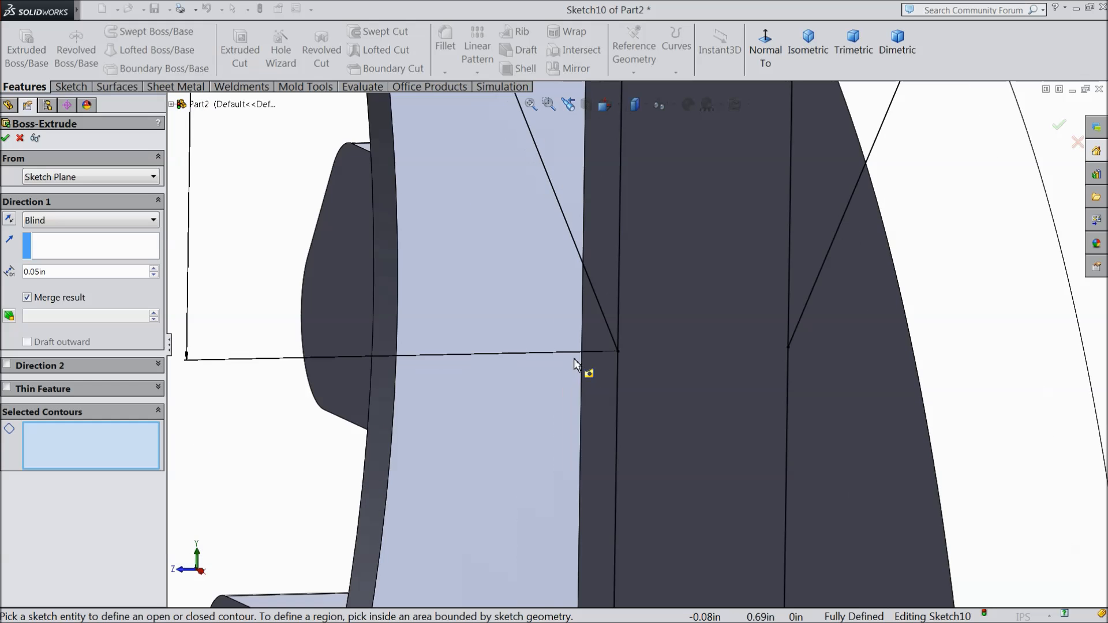
scroll(631, 219, down, 5)
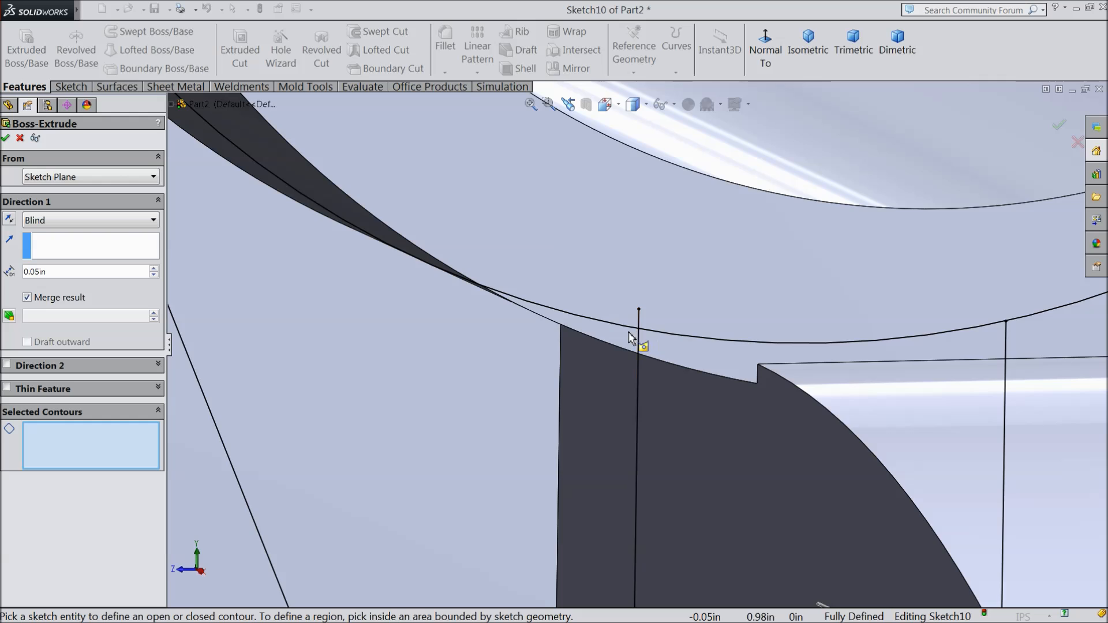
scroll(635, 341, up, 3)
scroll(438, 190, down, 5)
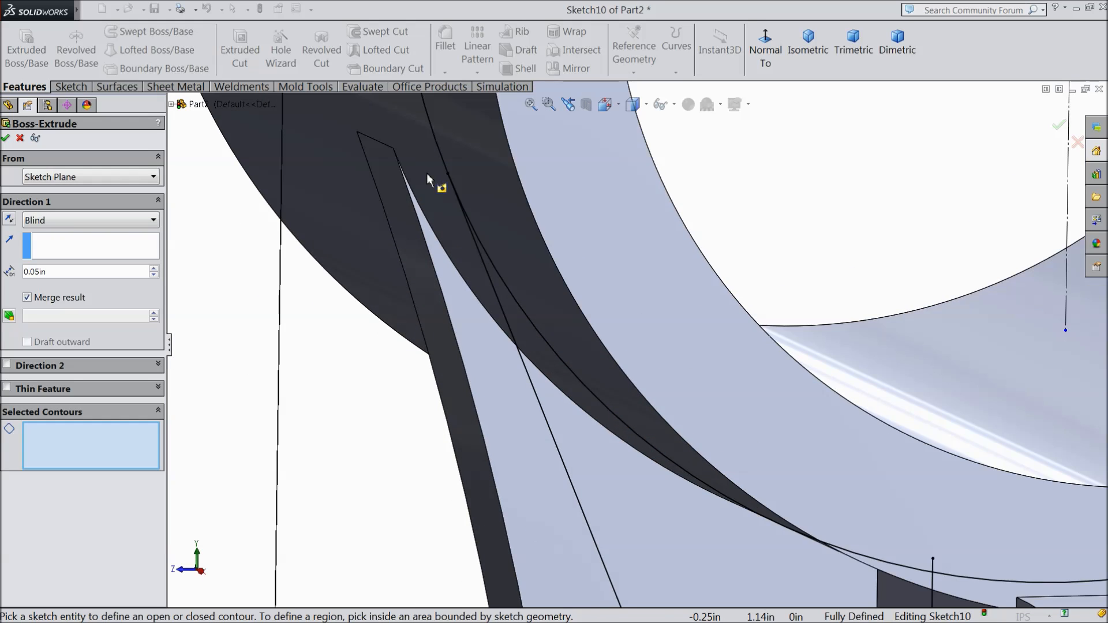
scroll(517, 279, up, 5)
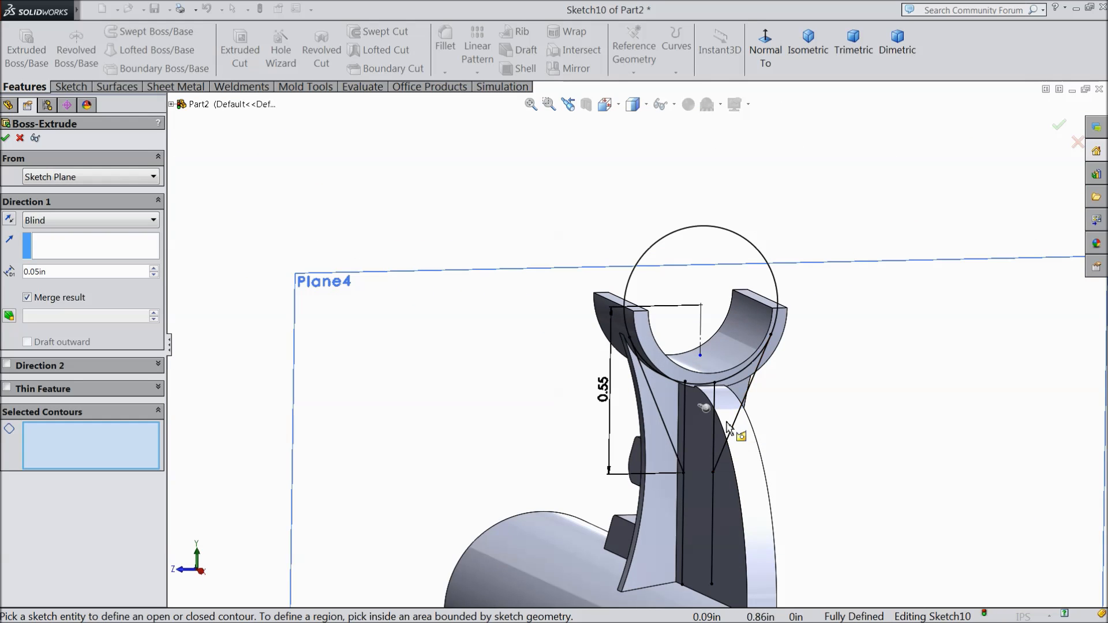
click(20, 139)
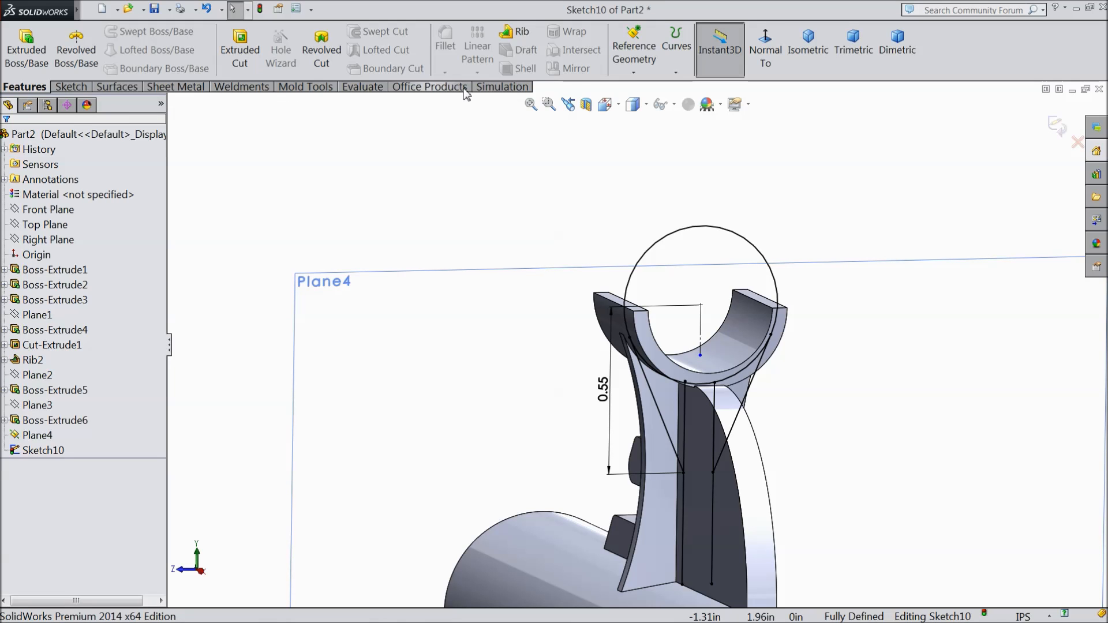
Step: Trim away the sketched circle around the cradle, keeping the slanted and vertical lines
click(765, 49)
scroll(635, 226, down, 6)
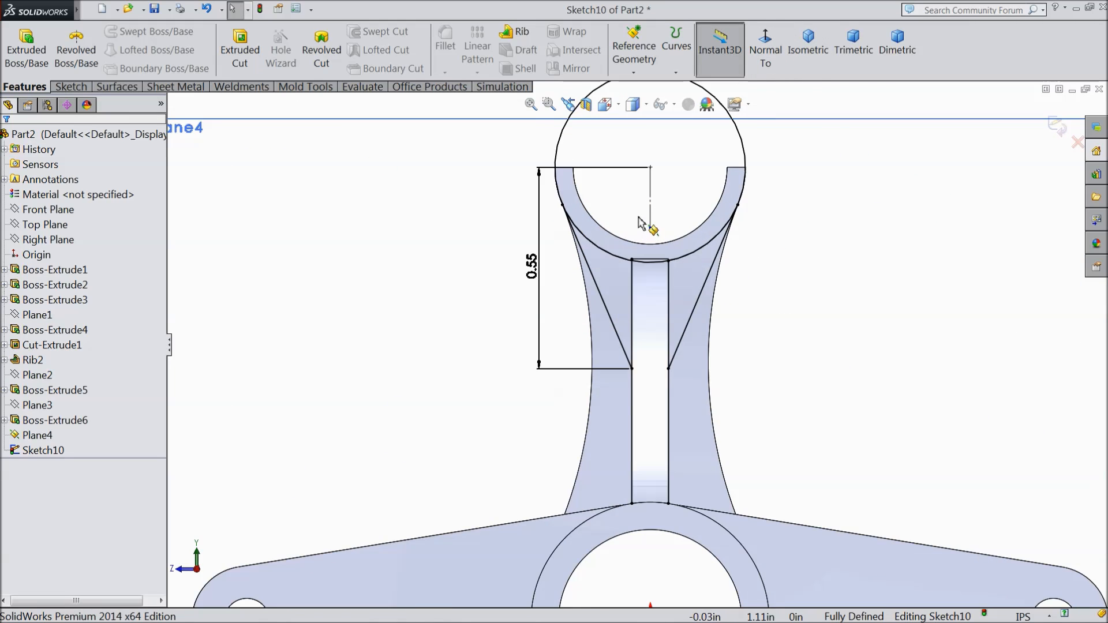
click(71, 86)
click(208, 48)
scroll(631, 308, up, 4)
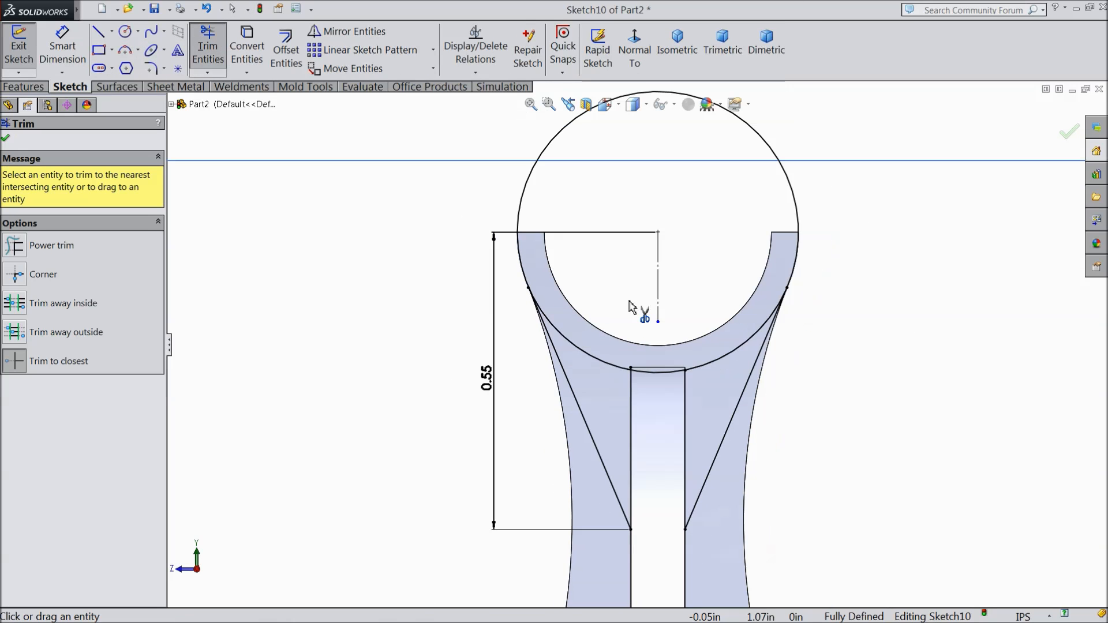
click(528, 198)
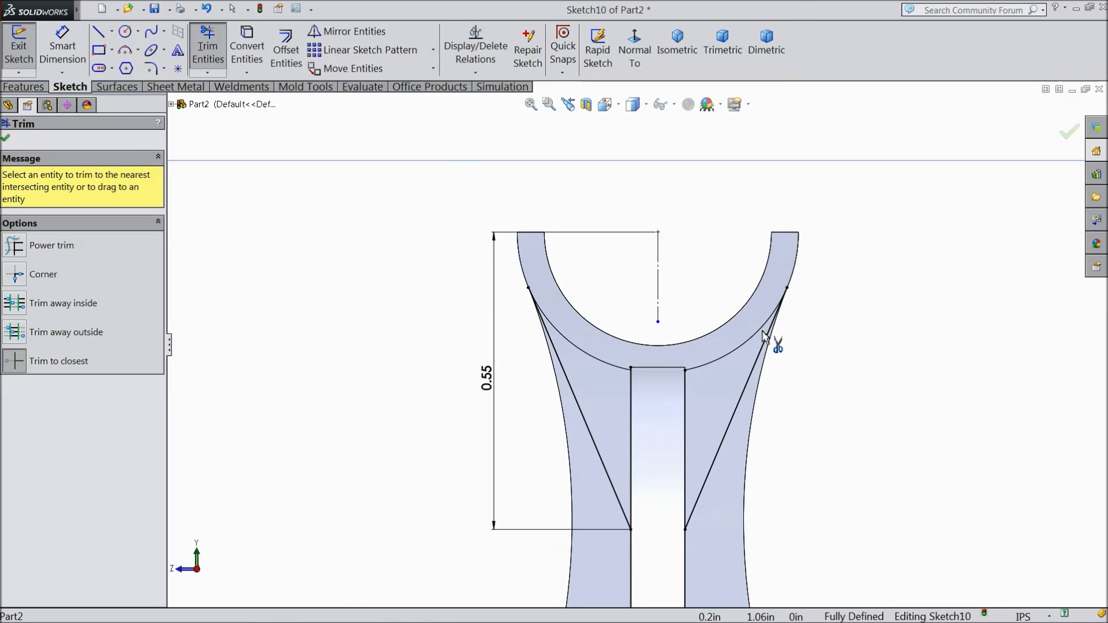
scroll(763, 335, down, 2)
scroll(768, 407, up, 2)
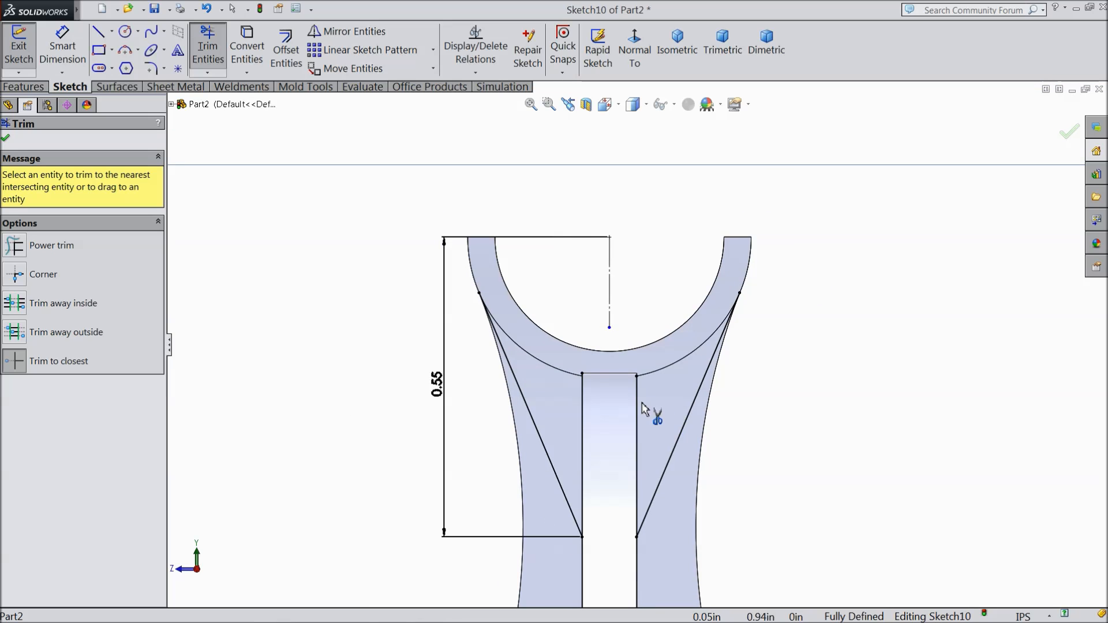
scroll(643, 374, down, 2)
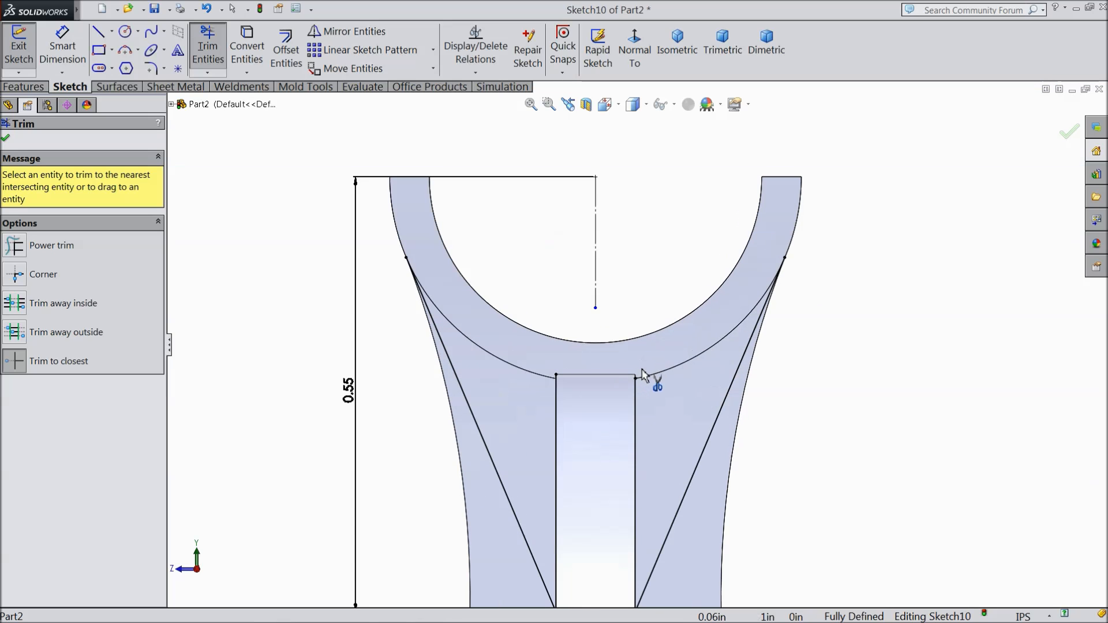
click(7, 139)
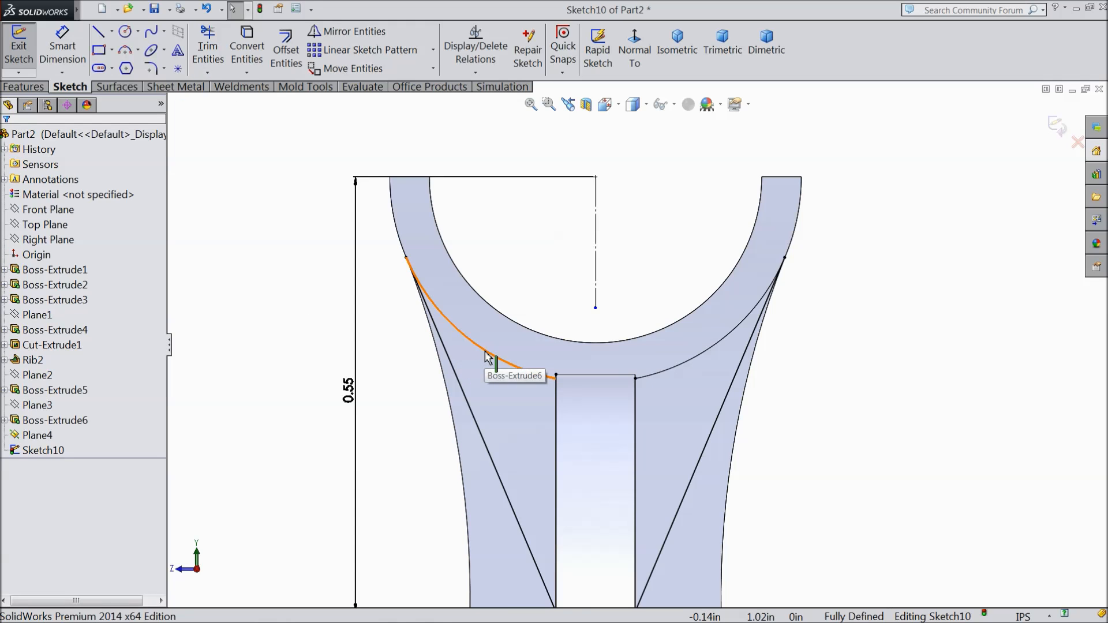
Step: Convert the cradle's two lower outer arc edges, one on each side of the rib, into sketch arcs
click(534, 369)
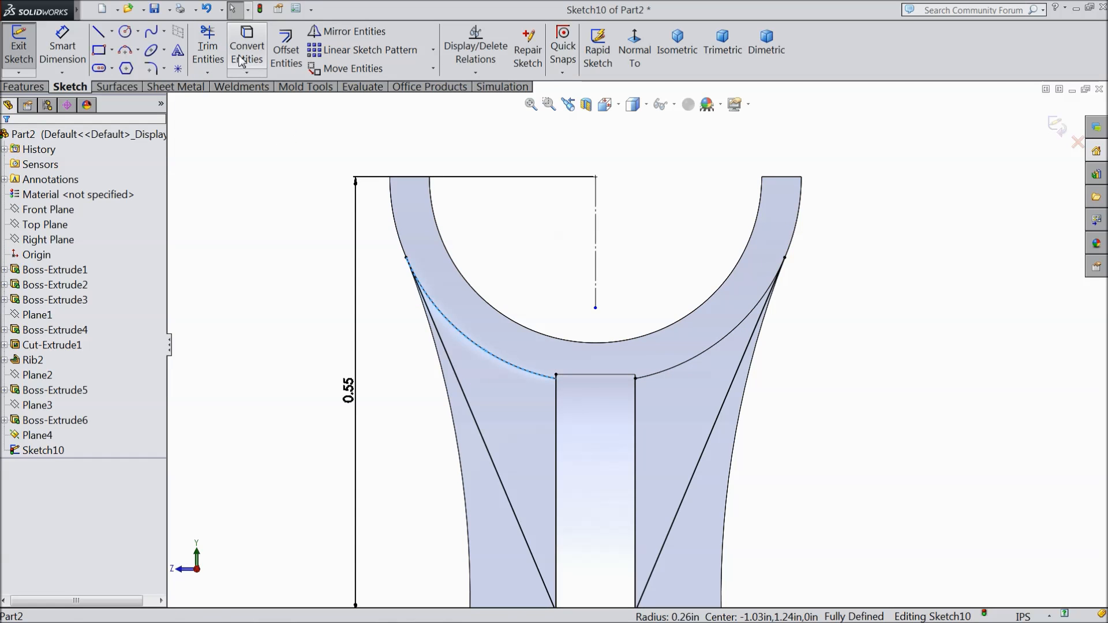
click(246, 52)
click(680, 364)
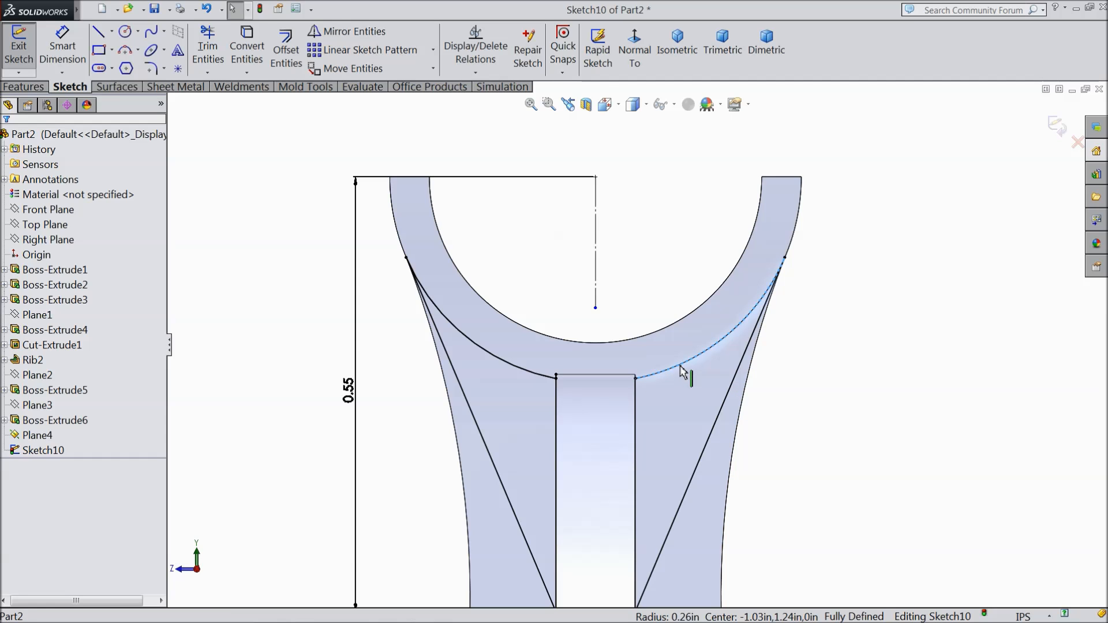
click(255, 61)
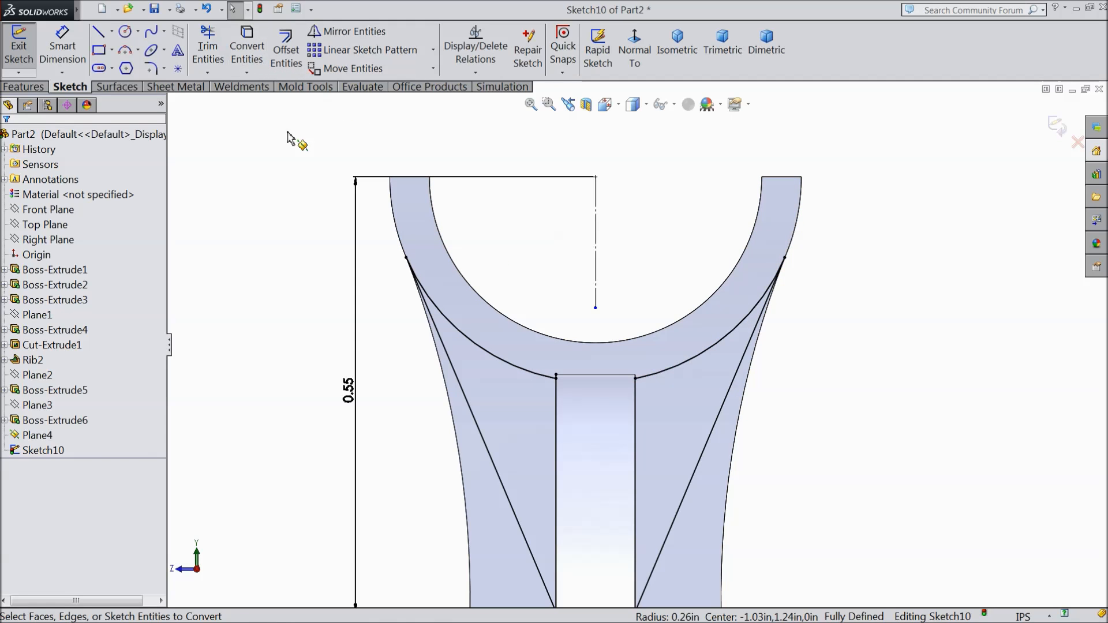
Step: Start a boss extrusion using the two tapered regions on either side of the rib as its contours
scroll(566, 401, down, 3)
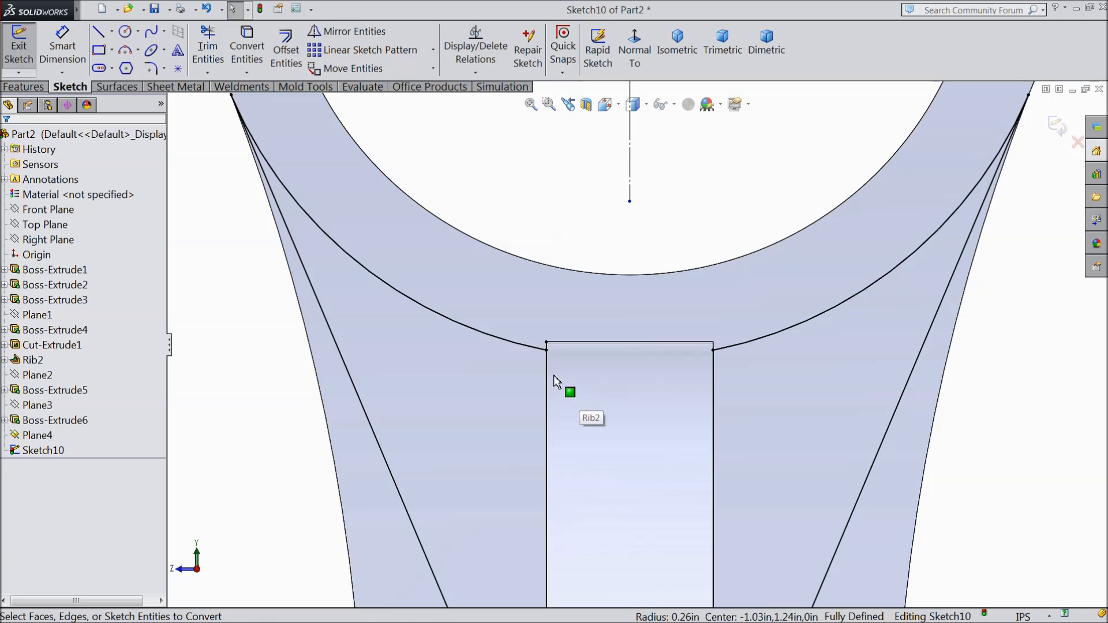
scroll(600, 398, up, 4)
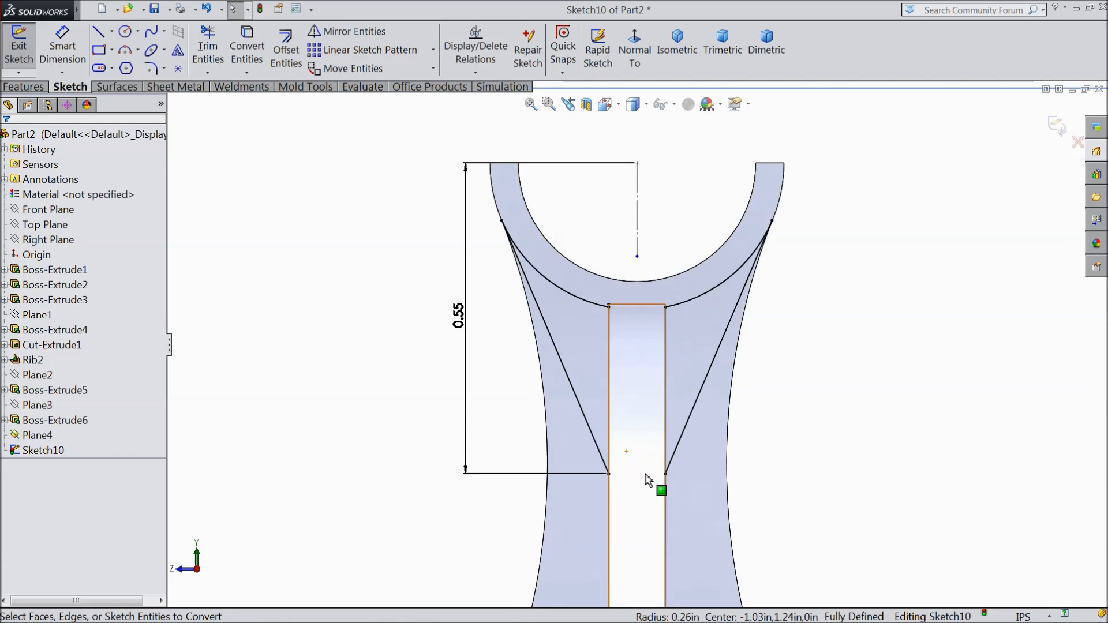
scroll(633, 488, down, 2)
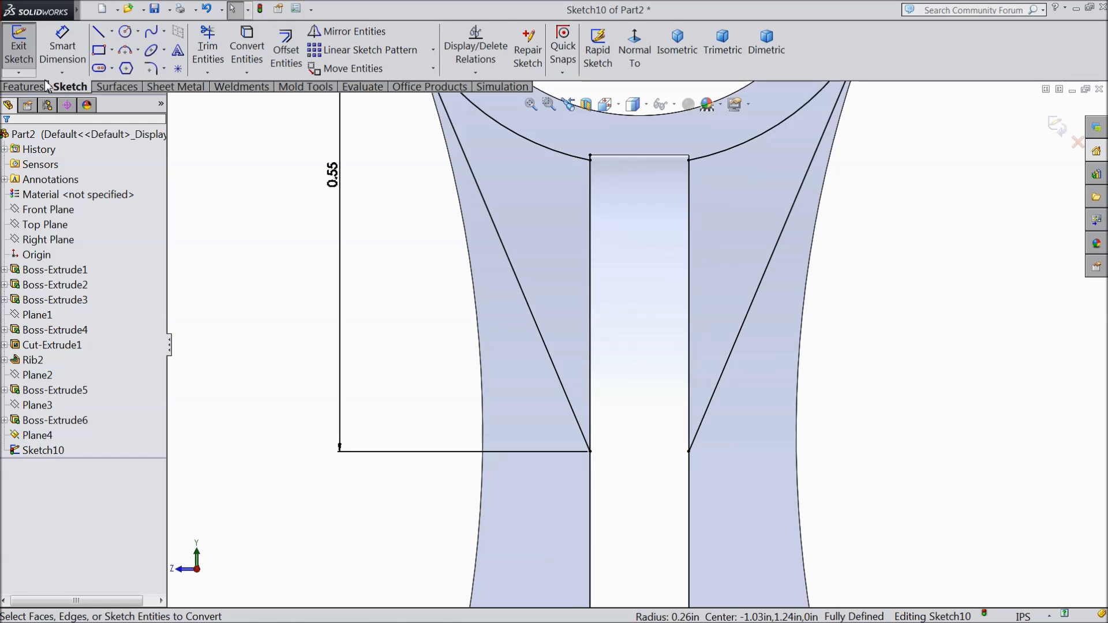
click(23, 86)
click(26, 49)
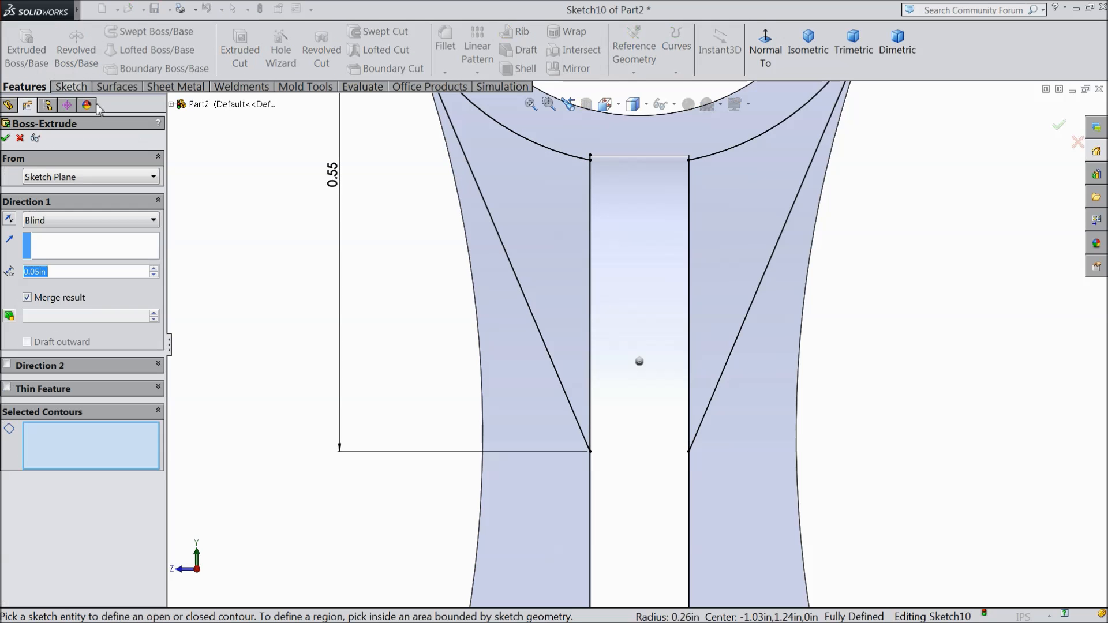
click(544, 298)
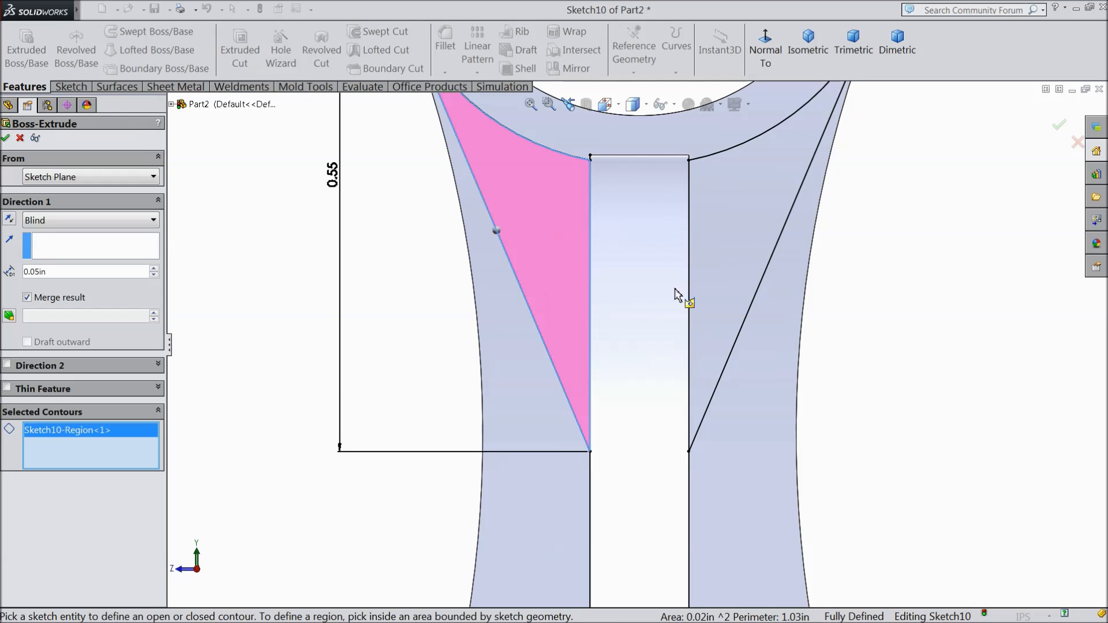
click(742, 268)
Step: Extrude the two tapered gusset regions 0.05 in with the Mid Plane end condition, merged into the body
scroll(648, 313, up, 3)
middle_drag(317, 329, 265, 346)
scroll(730, 322, down, 3)
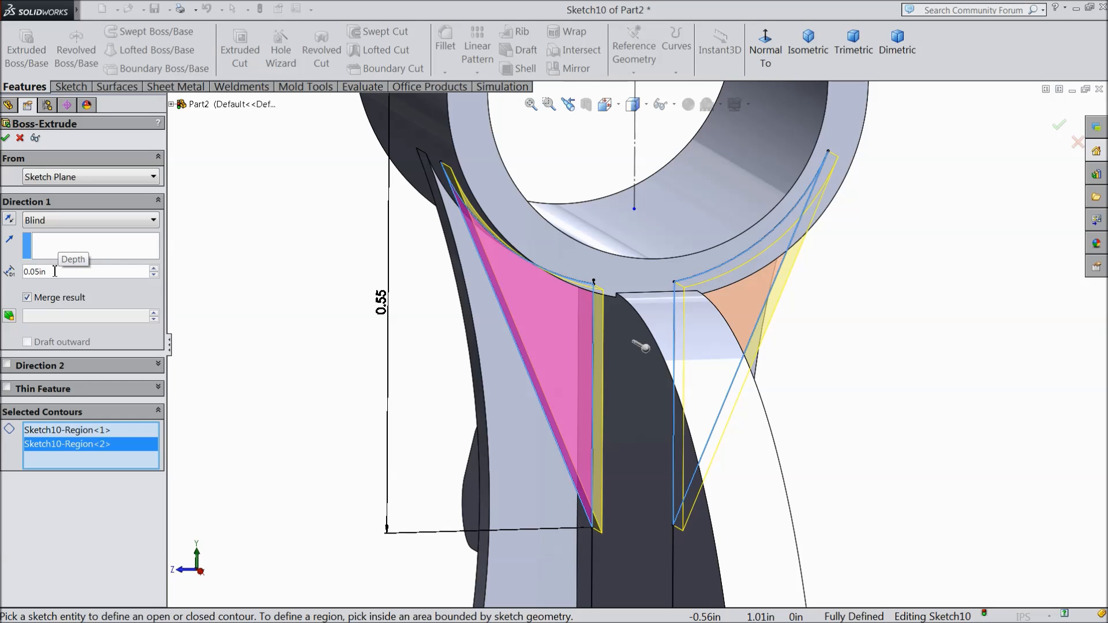
click(60, 220)
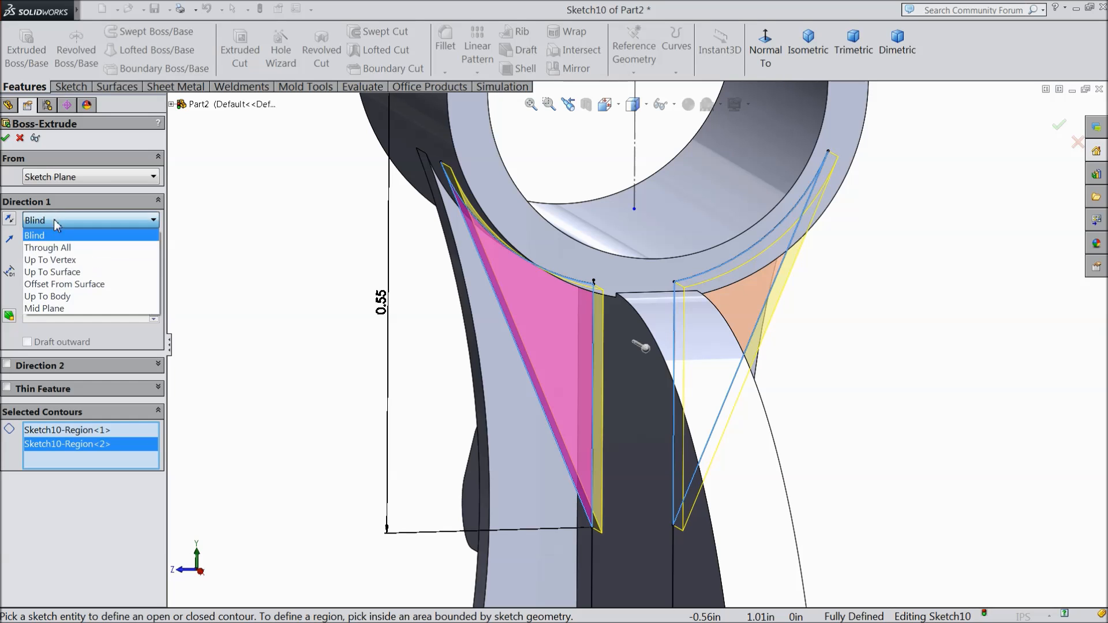
click(44, 311)
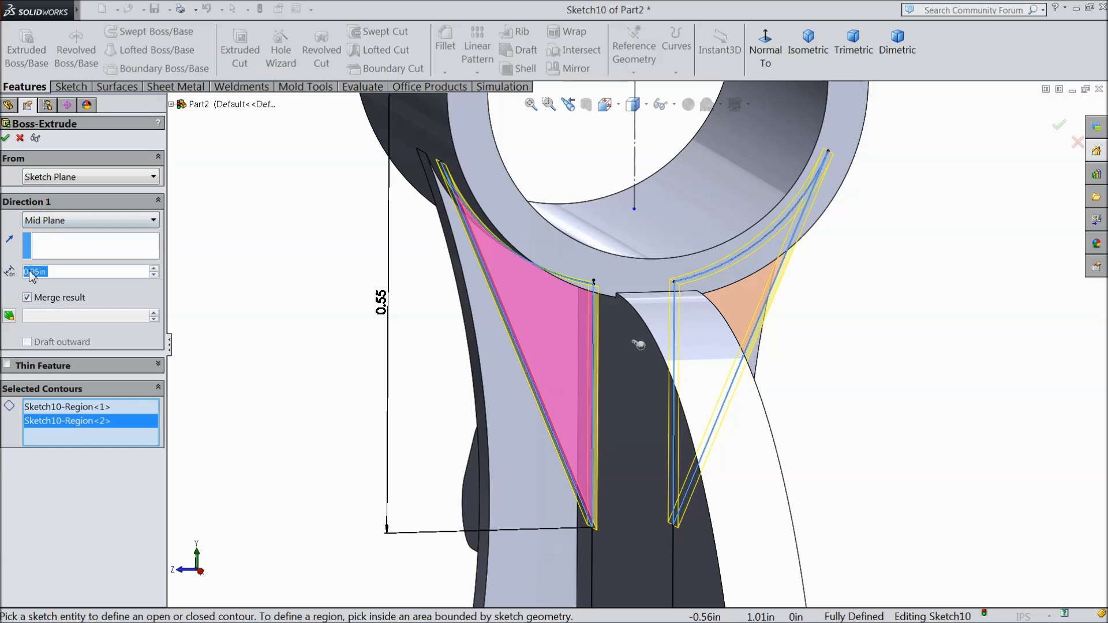
click(6, 139)
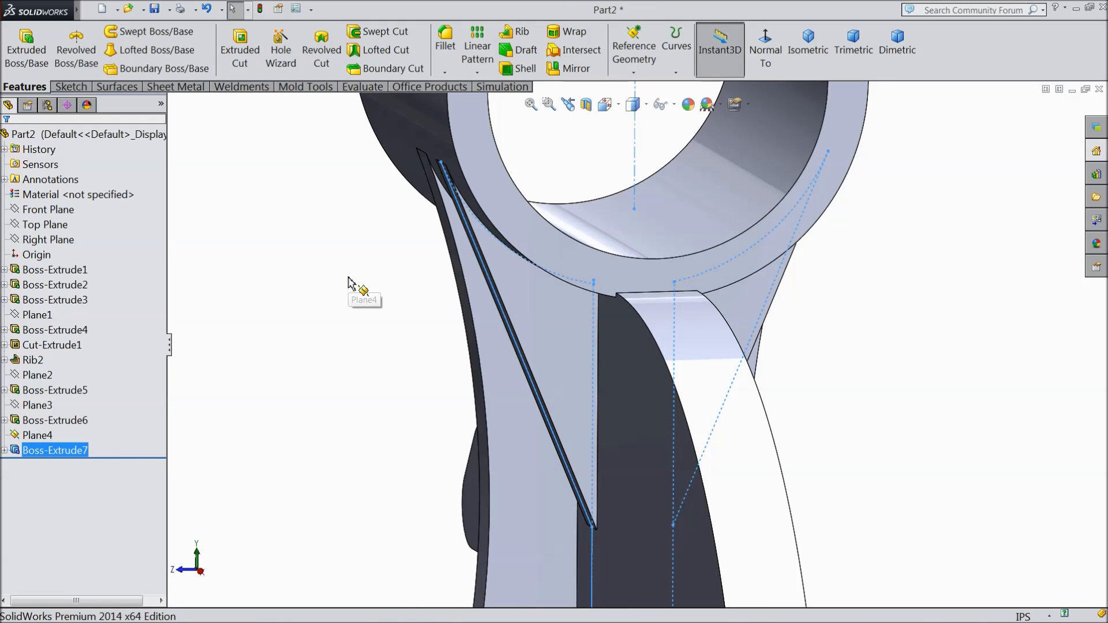
Step: Mirror the tapered gusset extrusion about Plane3 to the opposite side of the cradle's support
click(377, 284)
middle_drag(377, 284, 461, 337)
scroll(459, 323, up, 3)
middle_drag(702, 367, 646, 349)
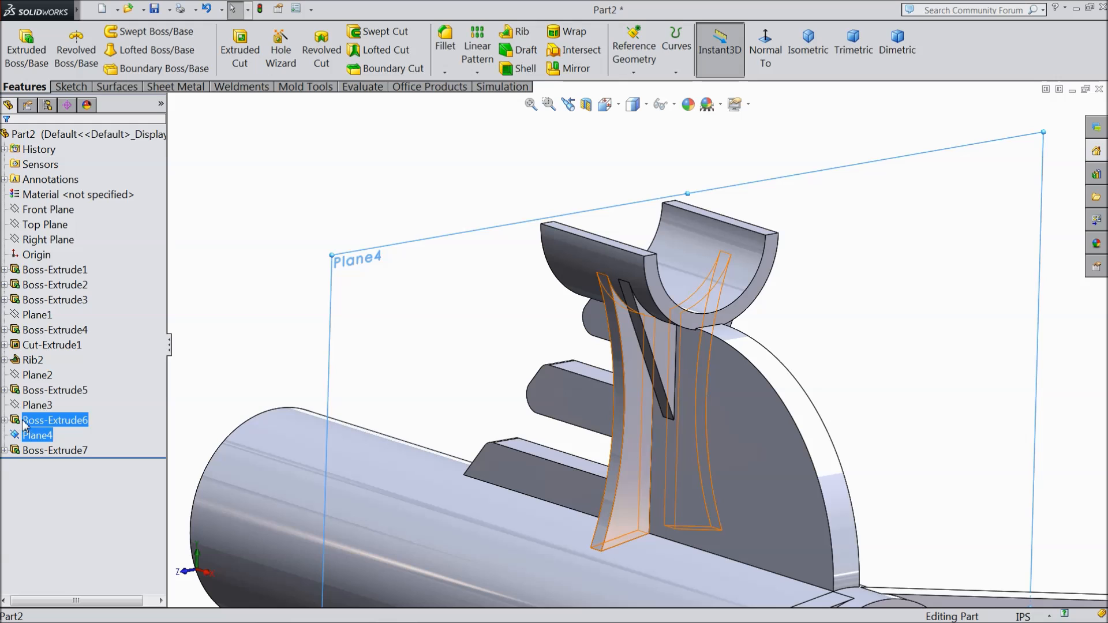
ctrl+click(35, 405)
click(333, 258)
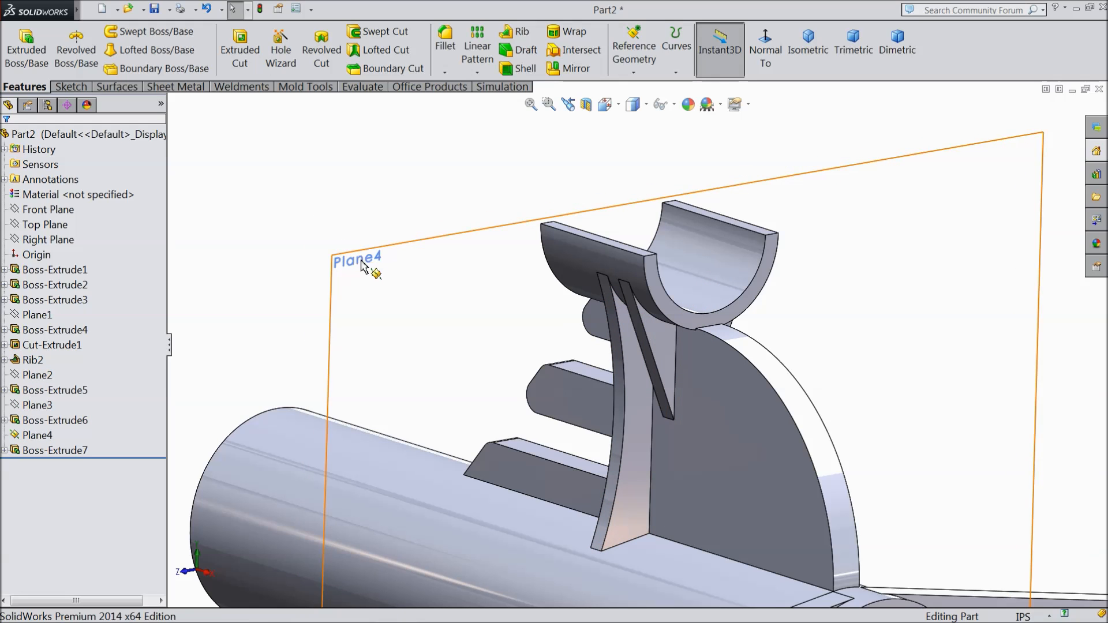
click(412, 226)
click(22, 407)
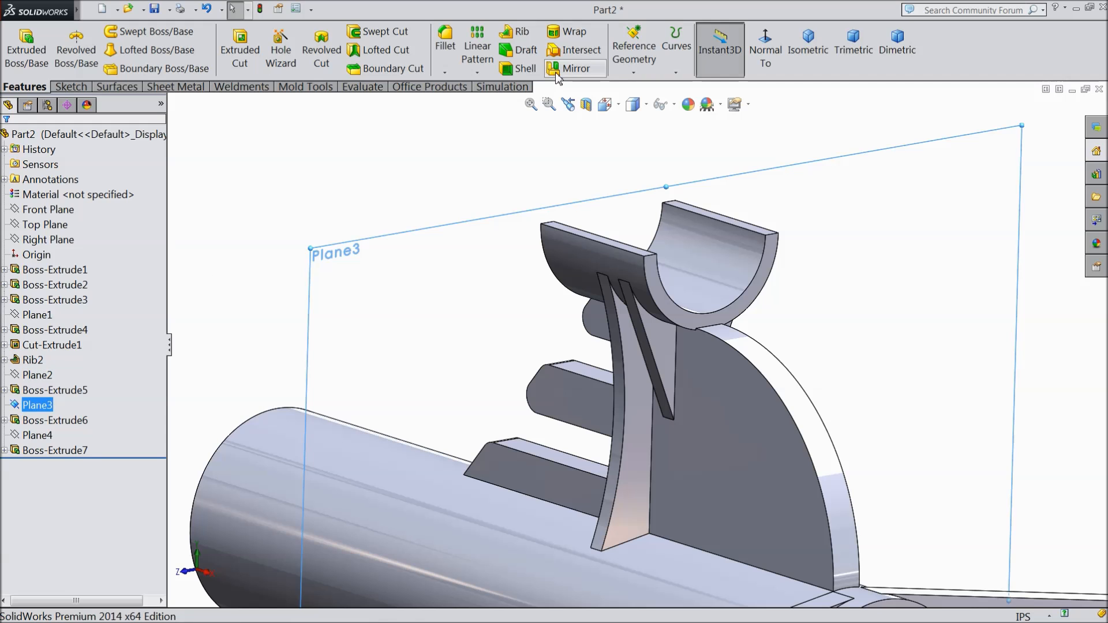
click(564, 72)
click(171, 104)
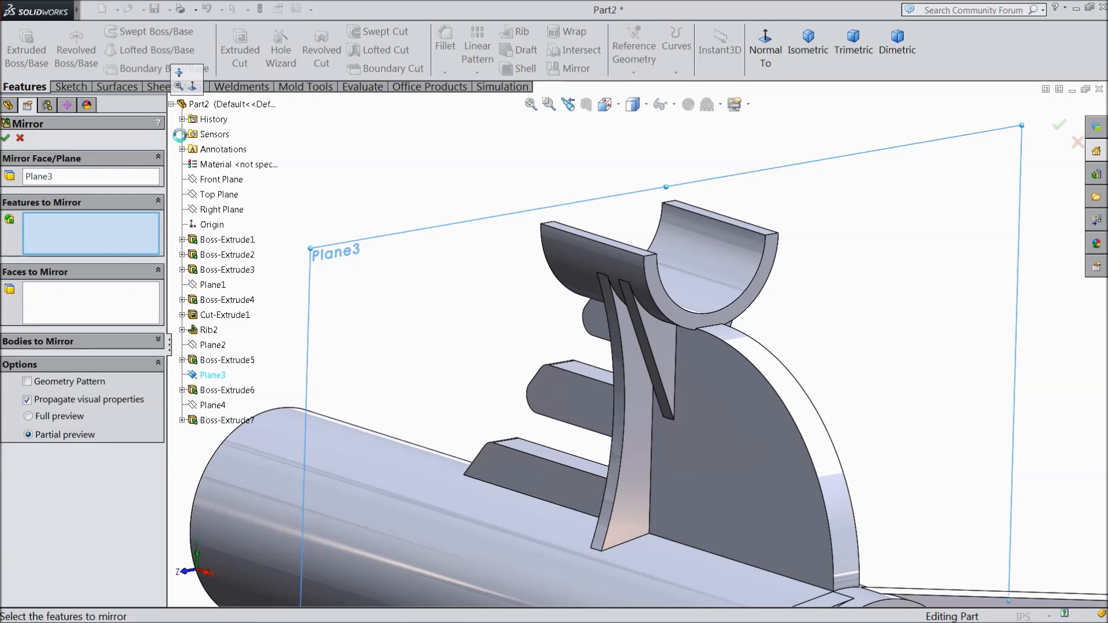
click(217, 425)
middle_drag(419, 379, 508, 346)
scroll(722, 367, down, 3)
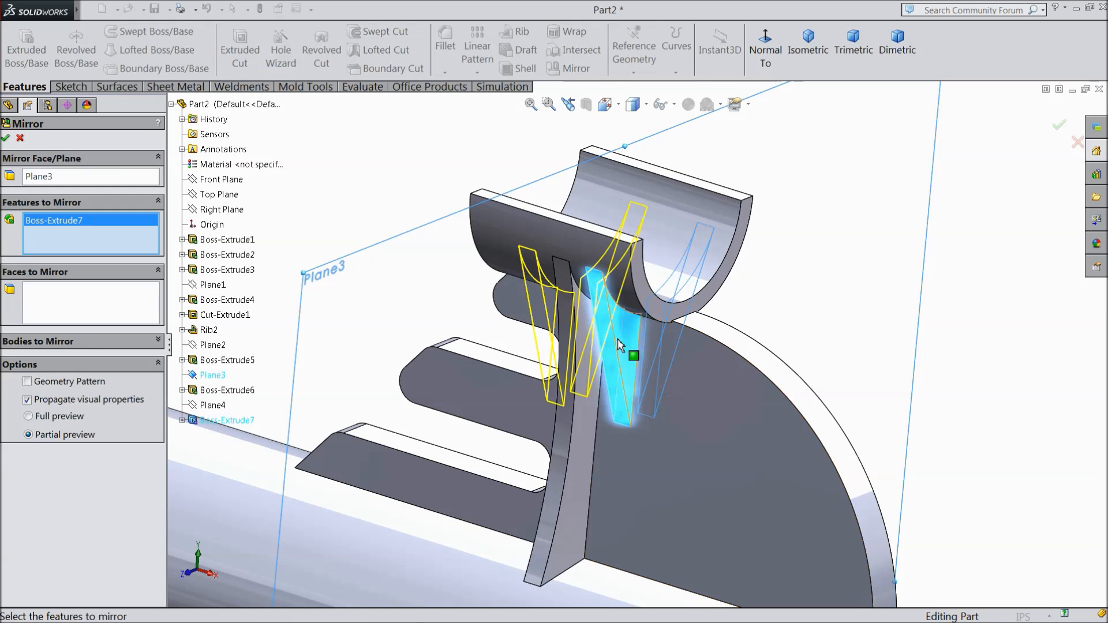
click(6, 138)
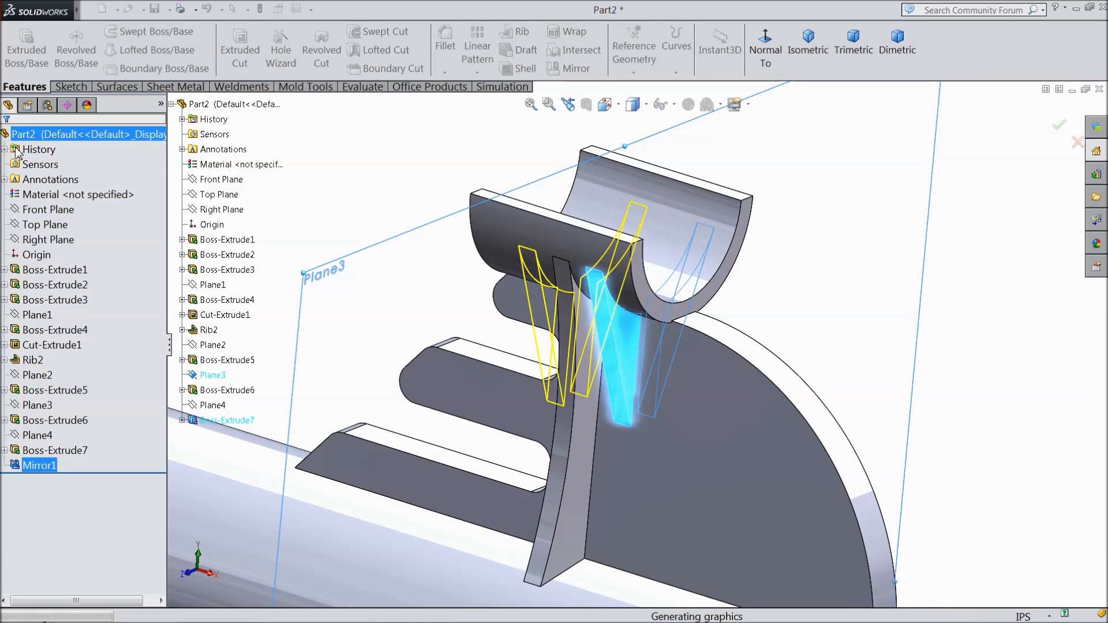
Step: Examine the mirrored gussets, cradle, tubes and pivot arms of the whole launcher body
mouse_move(379, 311)
middle_down()
mouse_move(408, 299)
mouse_move(475, 317)
mouse_move(383, 295)
mouse_move(374, 314)
middle_up()
scroll(339, 334, up, 5)
scroll(499, 466, up, 4)
scroll(635, 416, down, 5)
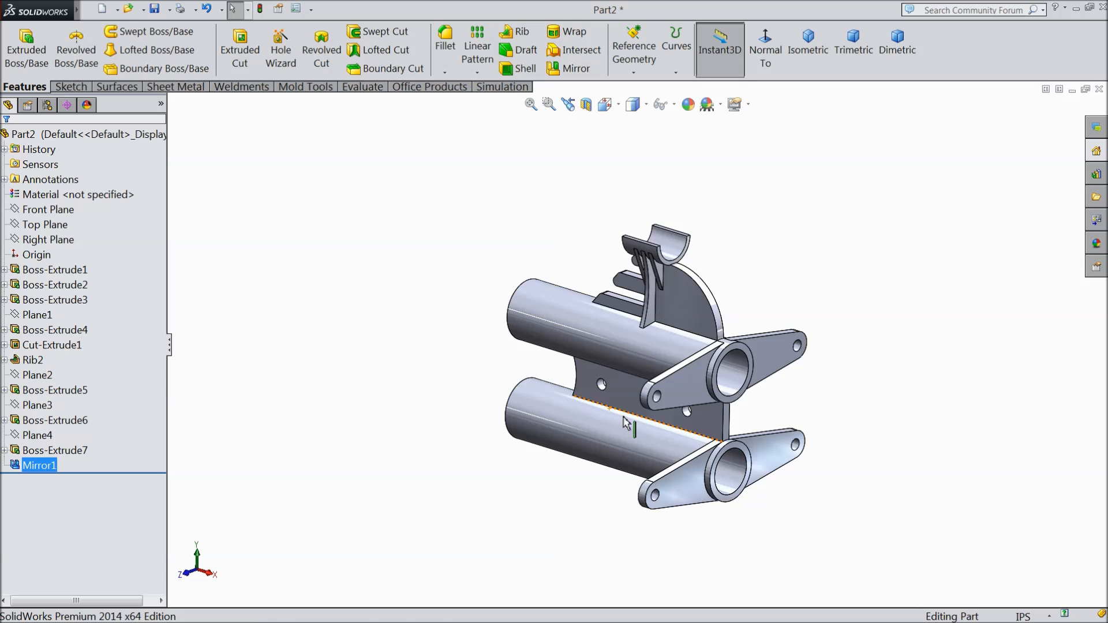
scroll(762, 401, up, 3)
scroll(798, 392, down, 5)
middle_drag(796, 391, 743, 384)
scroll(531, 340, up, 3)
scroll(577, 379, down, 5)
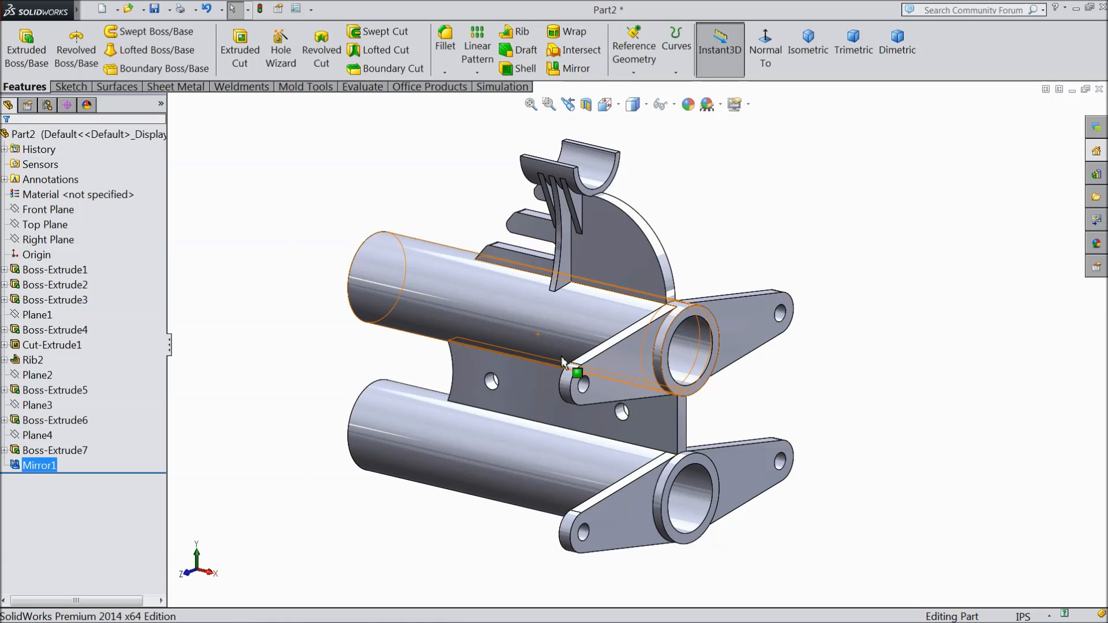
scroll(579, 374, down, 1)
scroll(577, 368, up, 1)
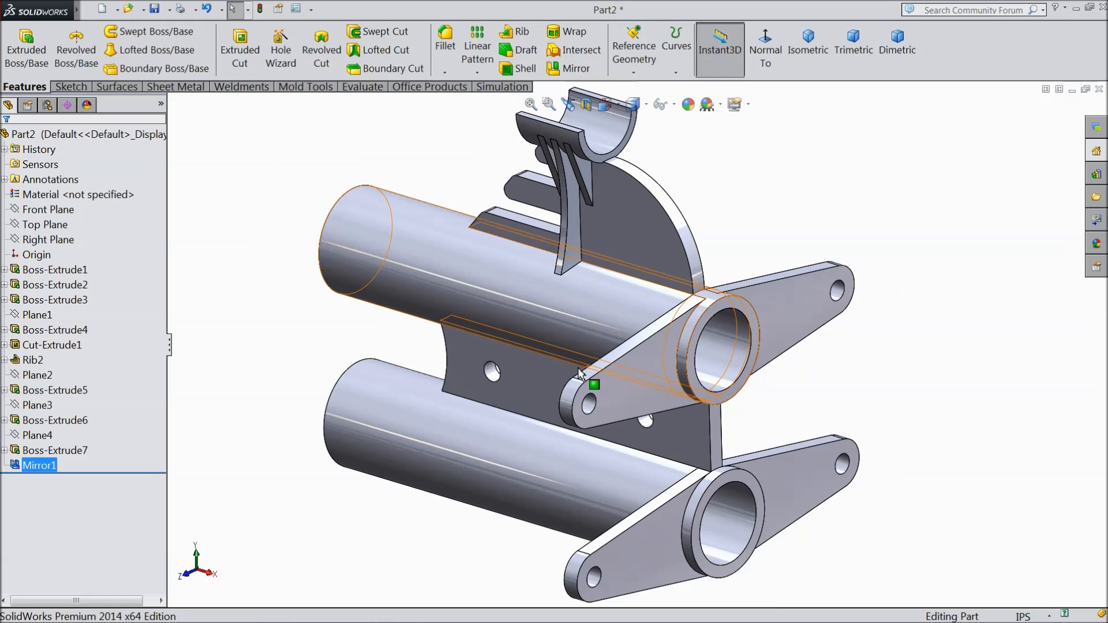
scroll(653, 235, up, 1)
scroll(653, 236, down, 1)
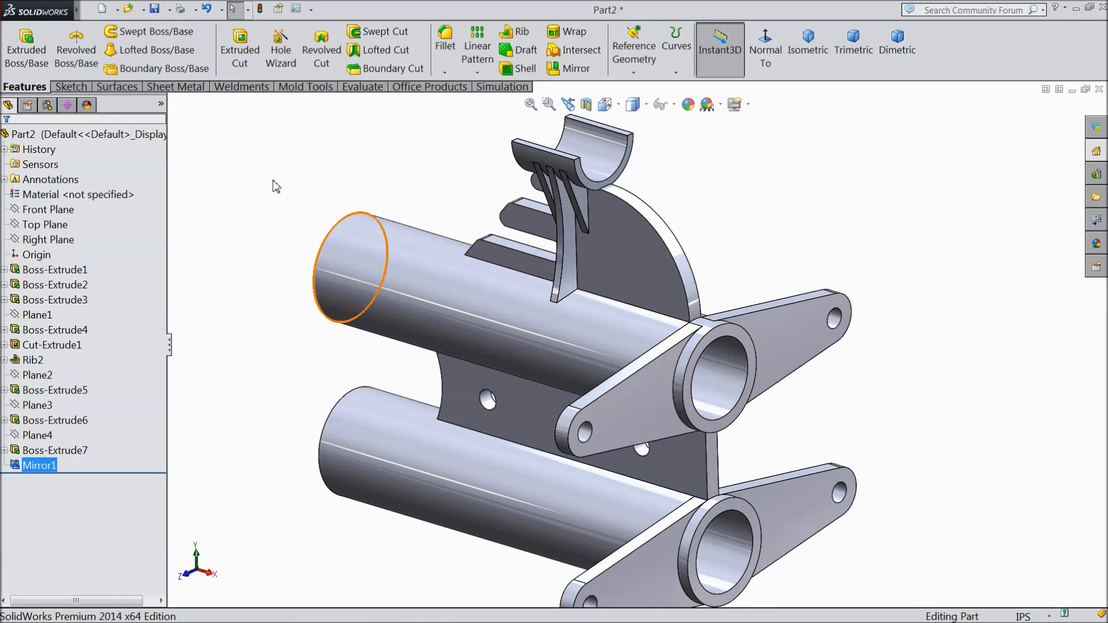
Step: Set the whole part's appearance to the standard bright green color, RGB 0, 255, 0
click(689, 106)
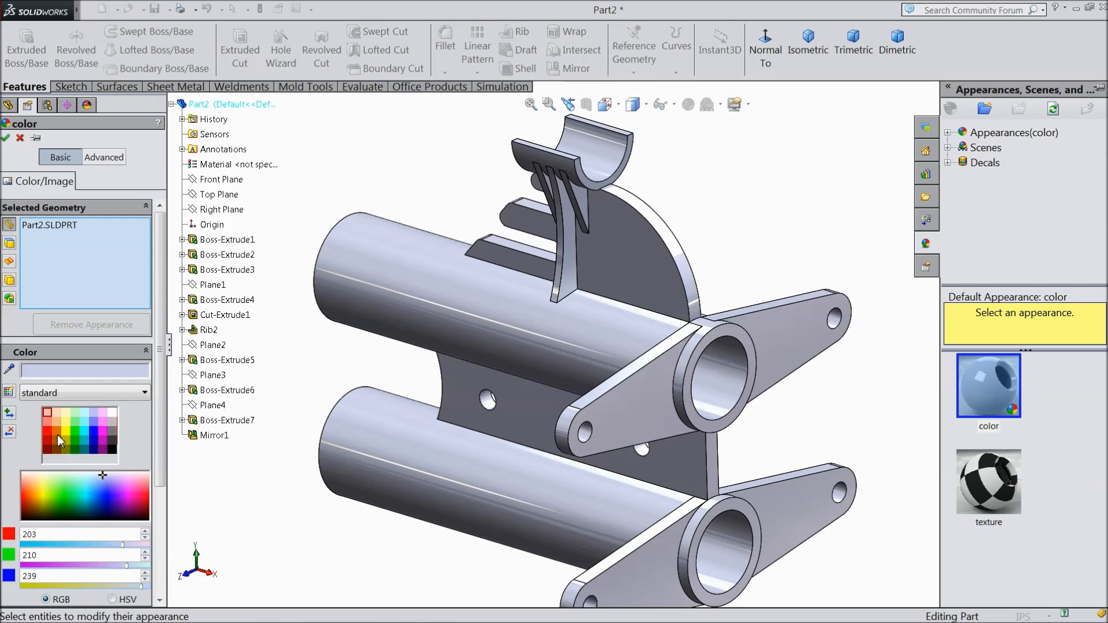
click(56, 423)
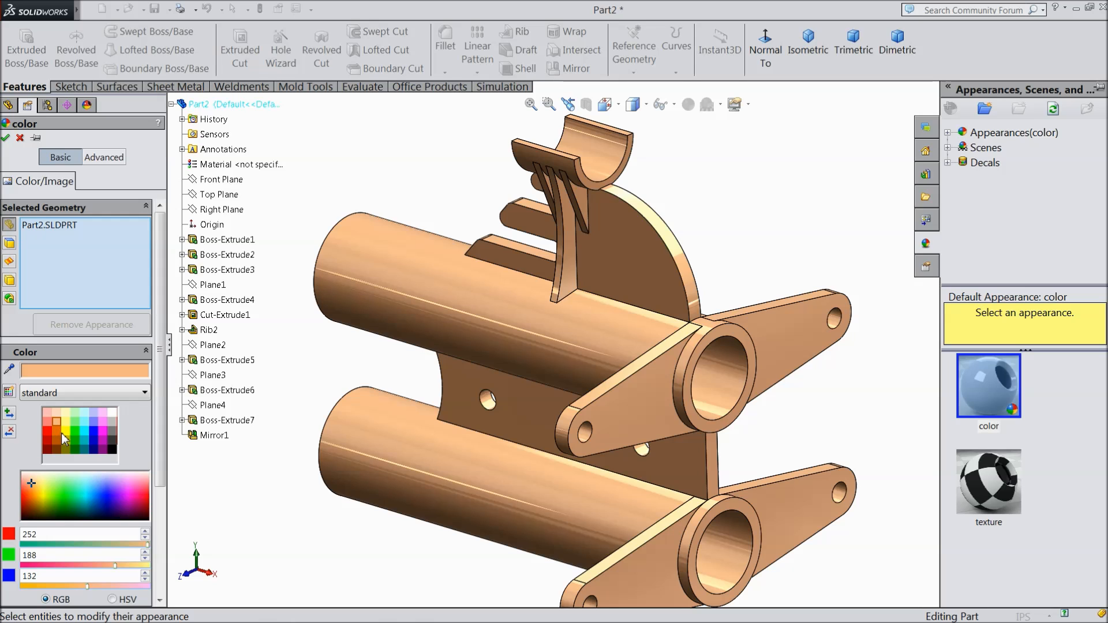
click(55, 430)
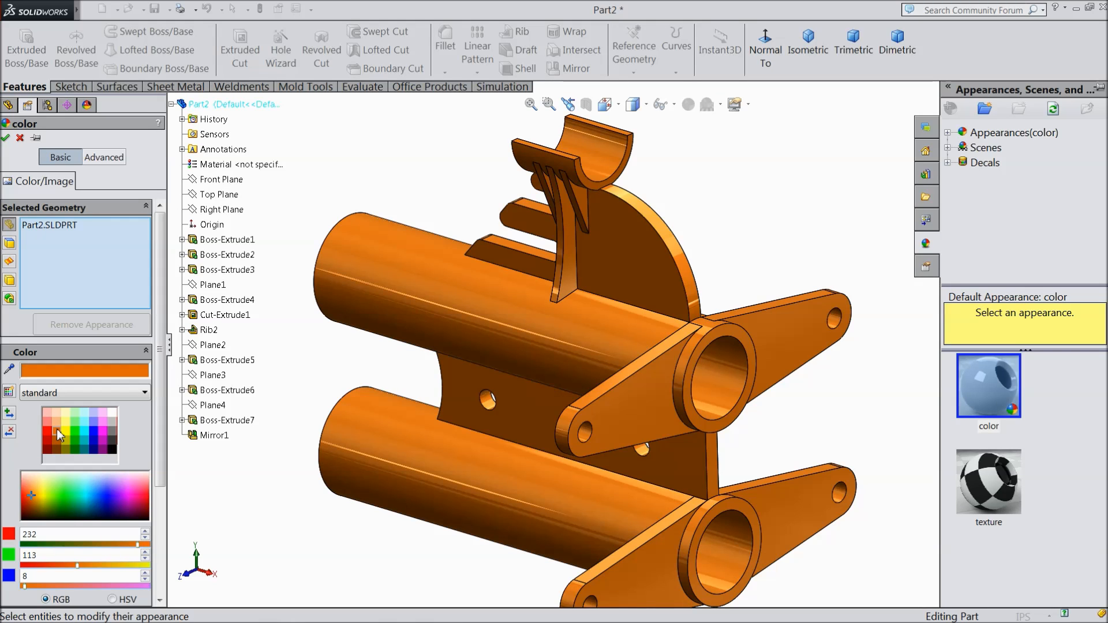
click(75, 422)
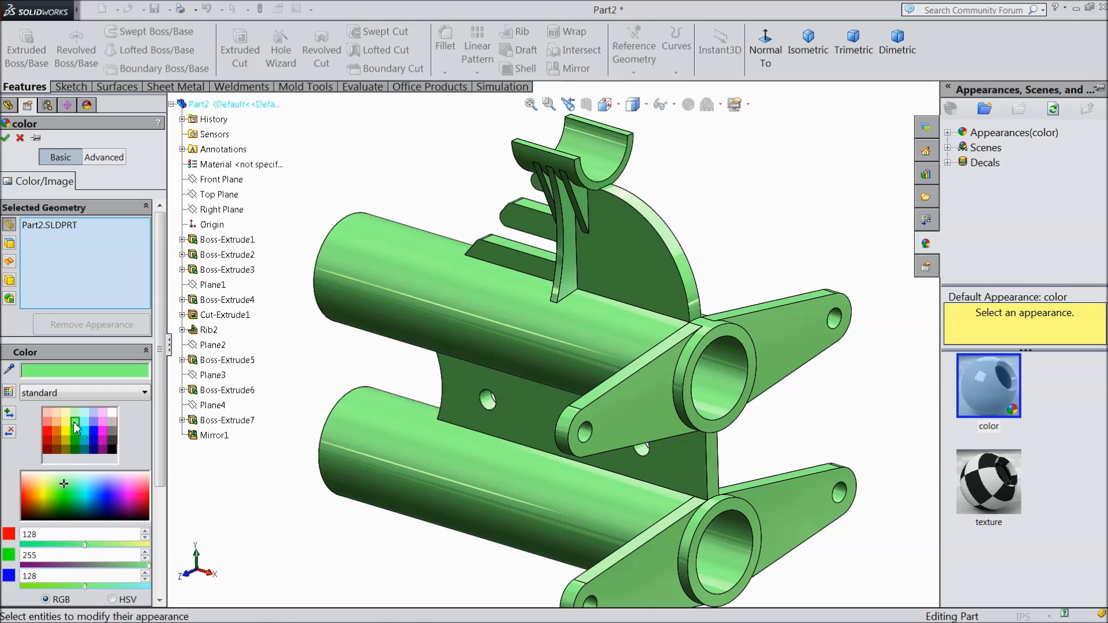
scroll(511, 443, up, 3)
scroll(708, 407, down, 3)
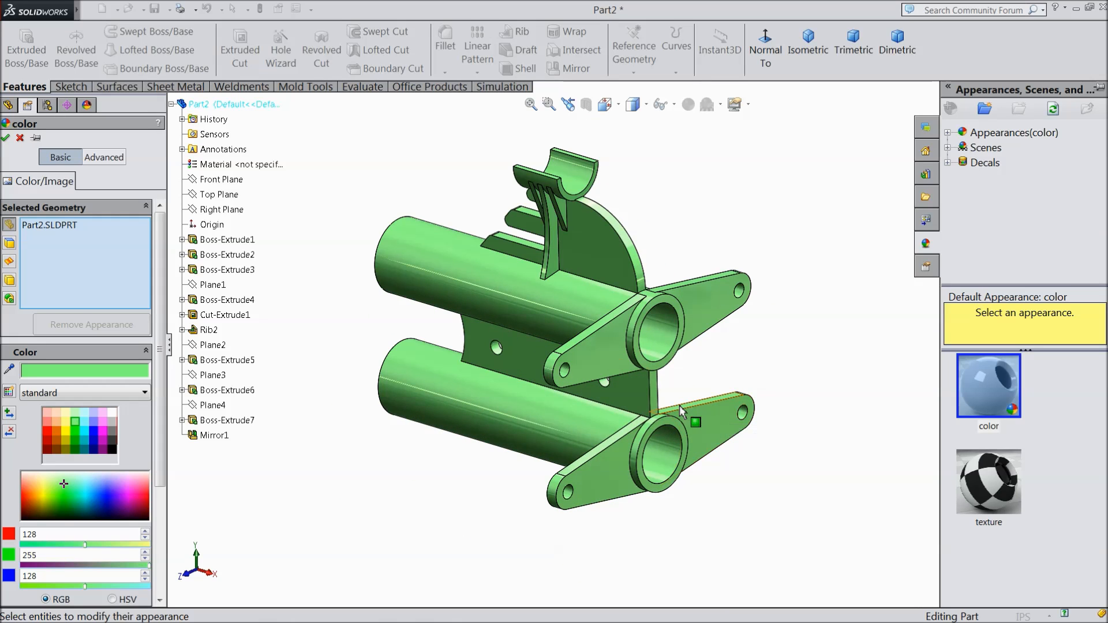
click(75, 432)
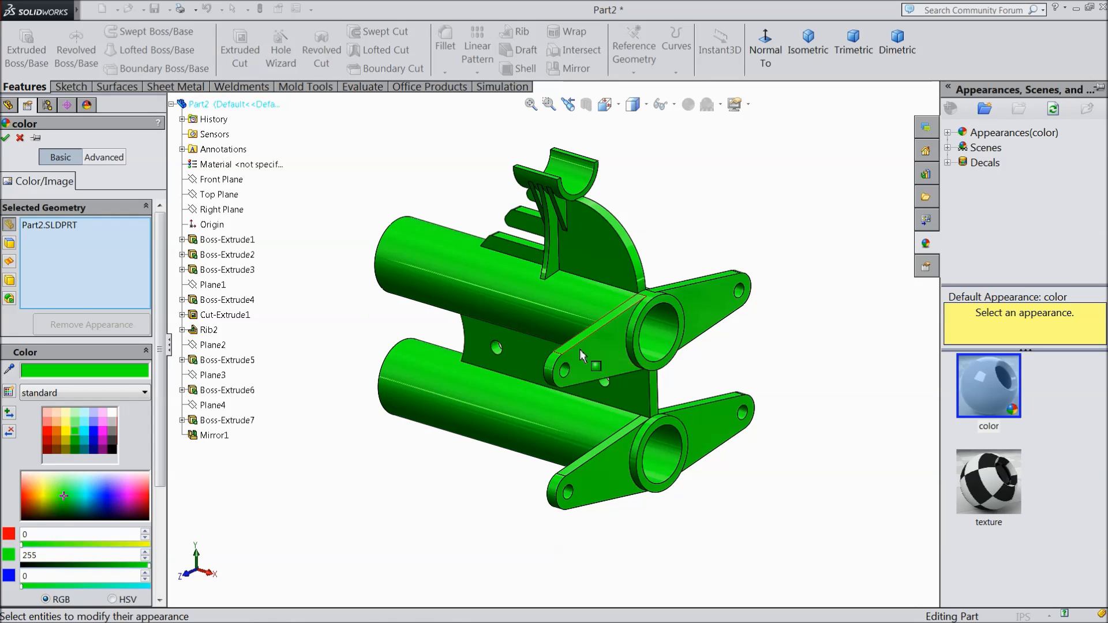
click(6, 139)
Step: Start saving the part and create a new Desktop folder named Launcher
scroll(682, 333, down, 2)
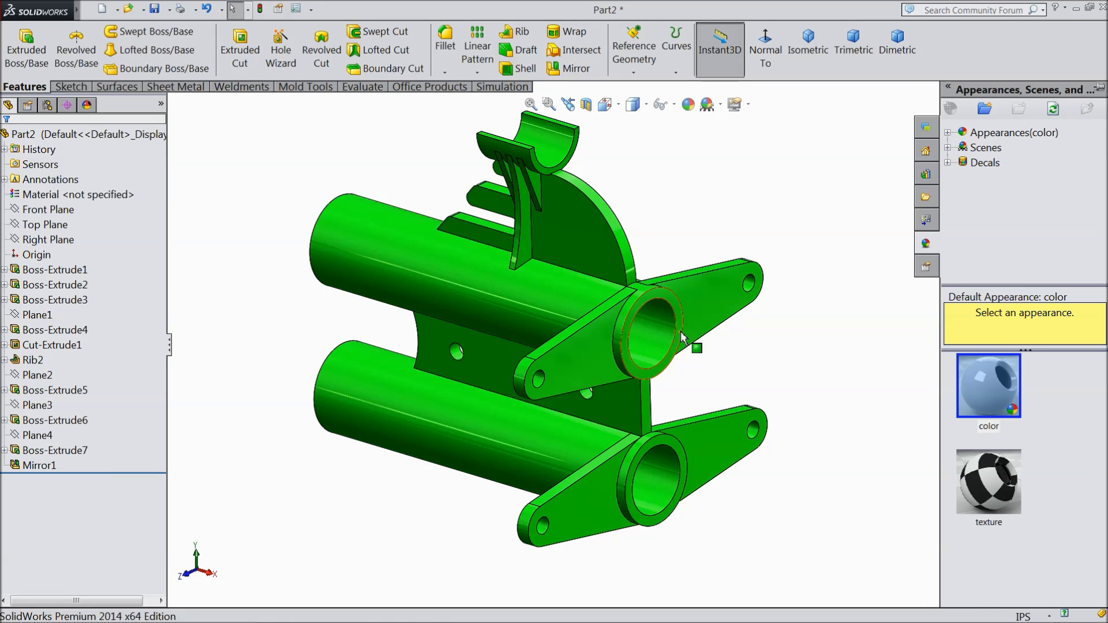
scroll(681, 333, down, 2)
scroll(664, 323, up, 2)
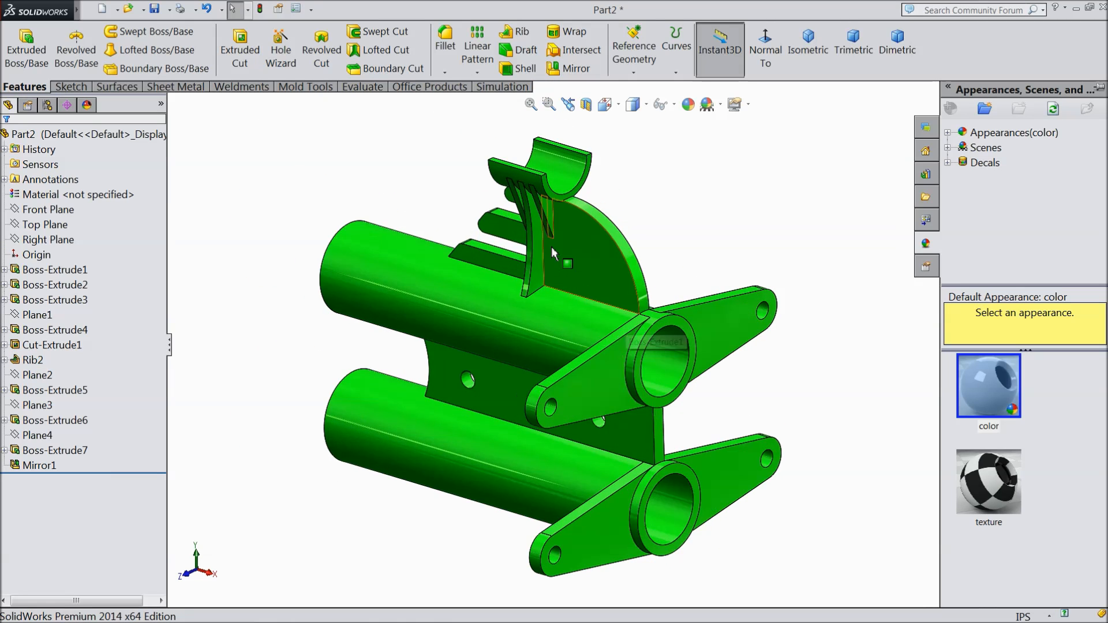
click(156, 10)
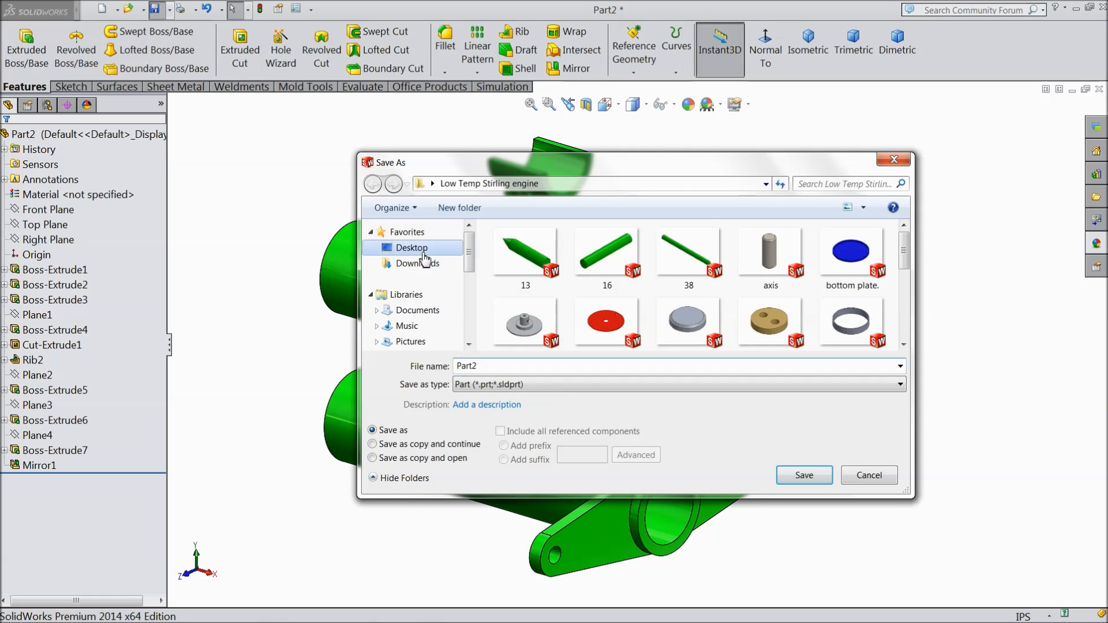
click(411, 248)
click(459, 208)
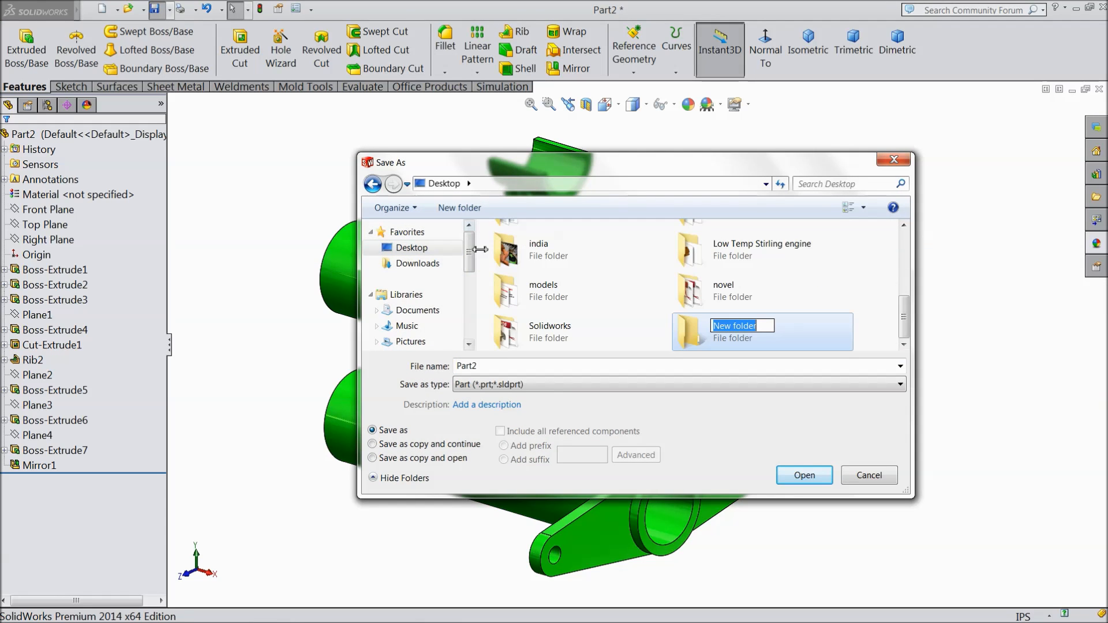
text(Launcher)
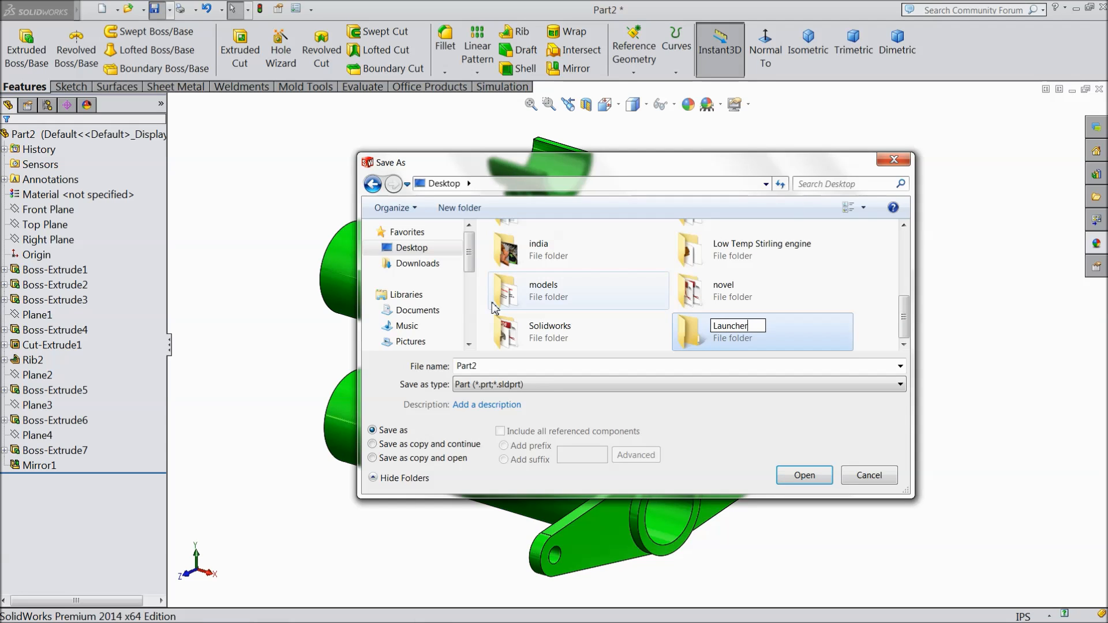
Step: Save the part in the Launcher folder under the file name 1.Body
double_click(707, 345)
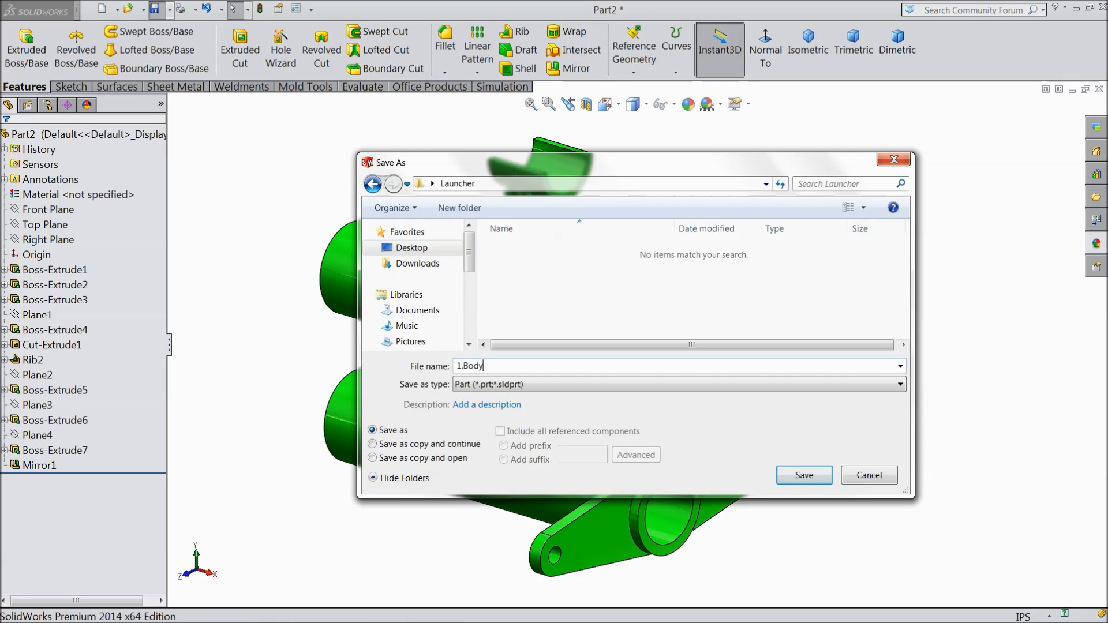
click(795, 479)
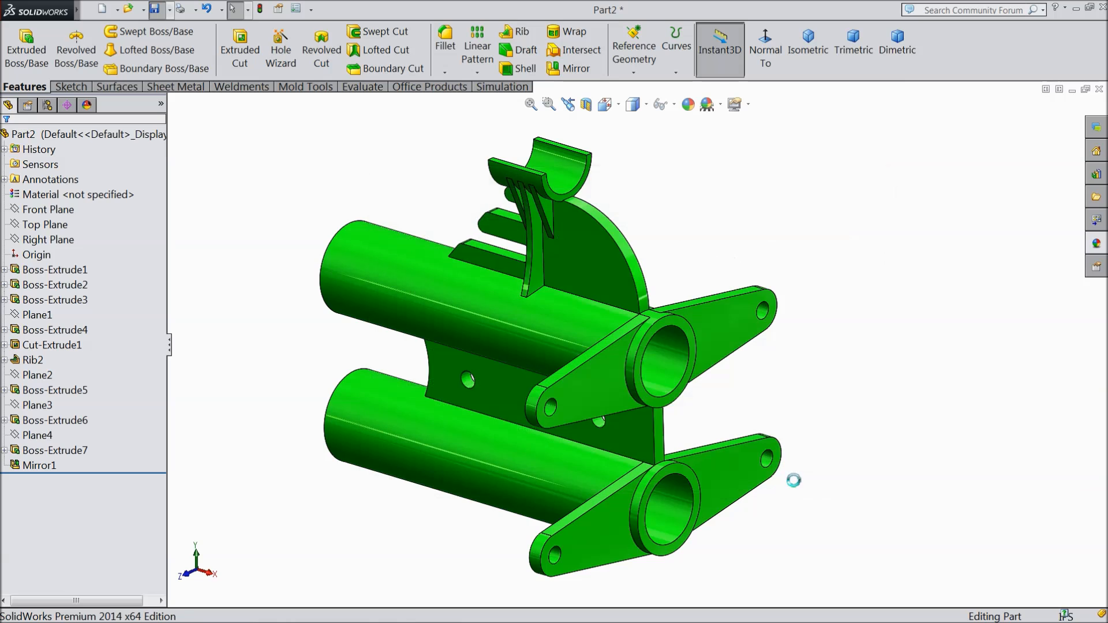
scroll(624, 401, up, 1)
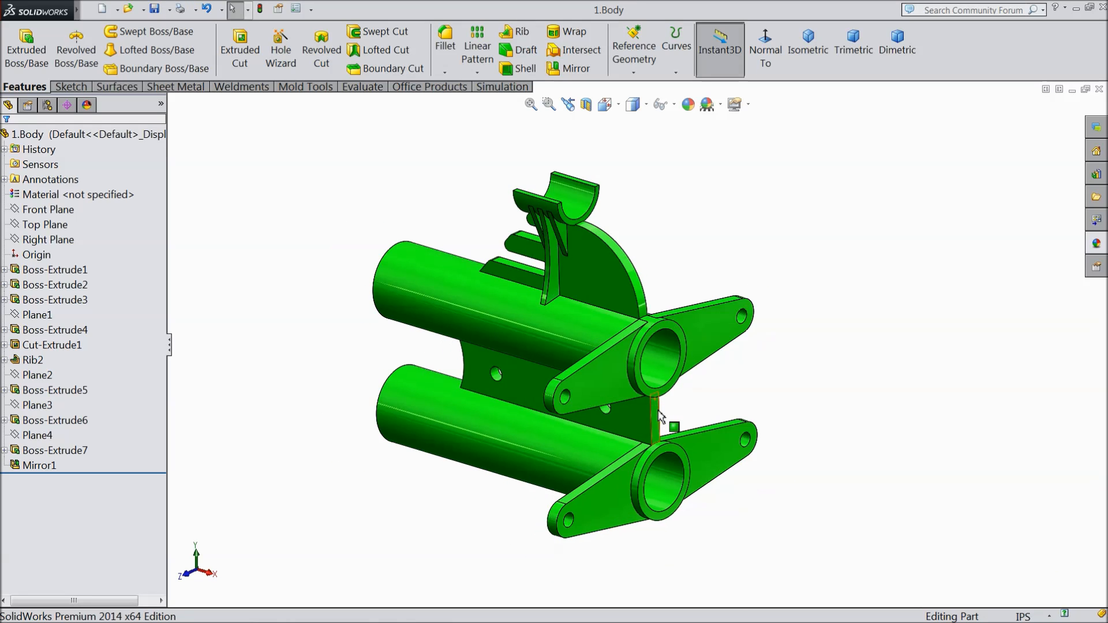
mouse_move(718, 403)
middle_down()
mouse_move(727, 404)
mouse_move(718, 409)
middle_up()
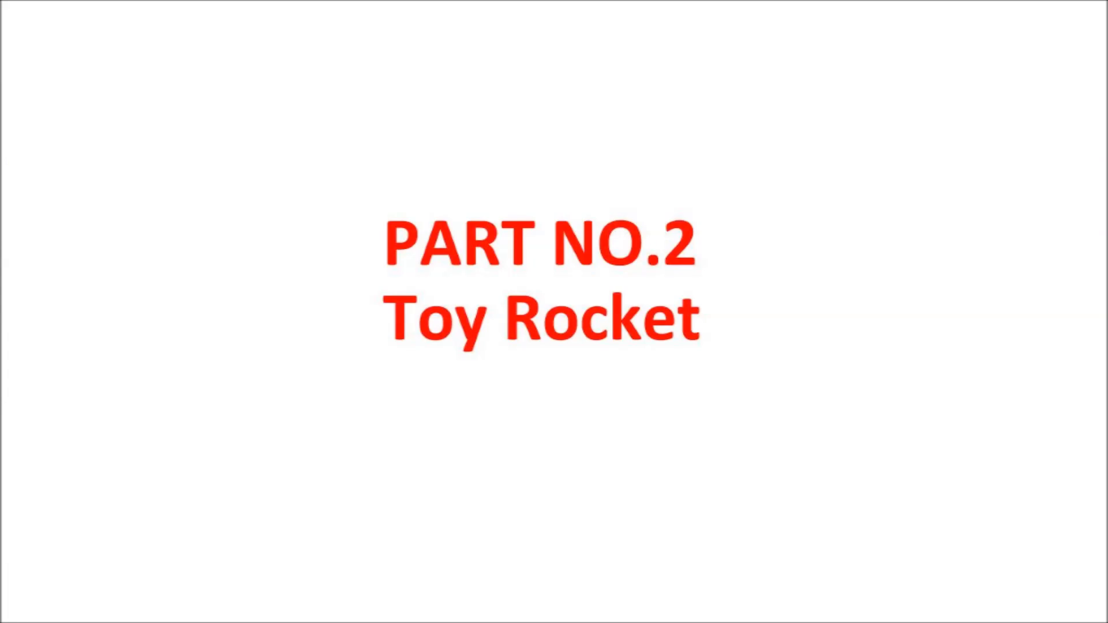
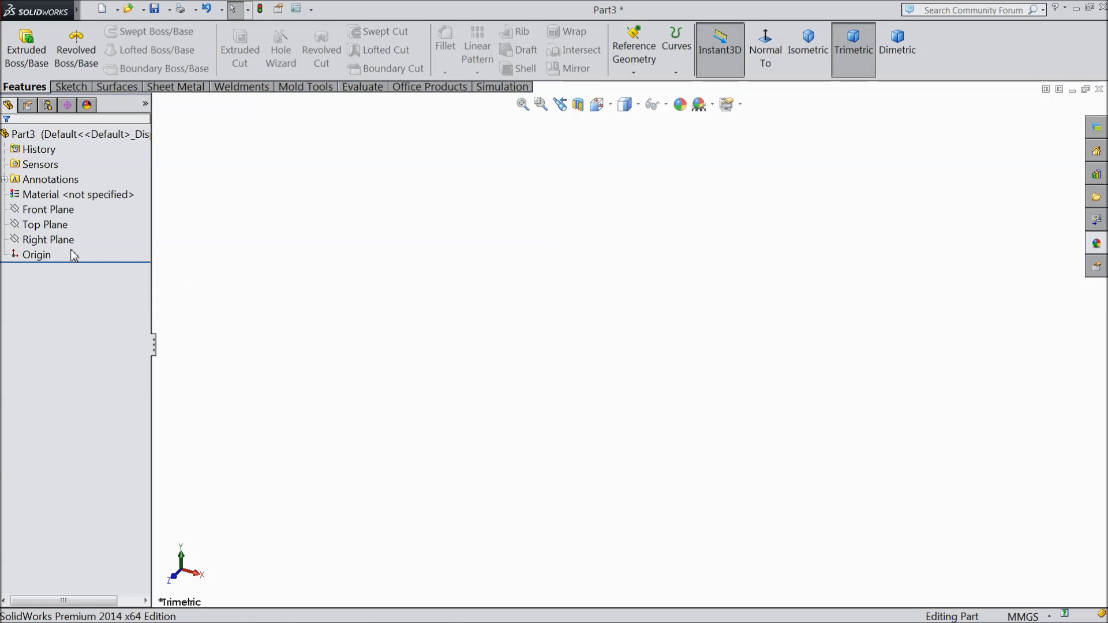
Step: Switch the new part's unit system to IPS so that lengths are in inches
click(46, 225)
click(83, 209)
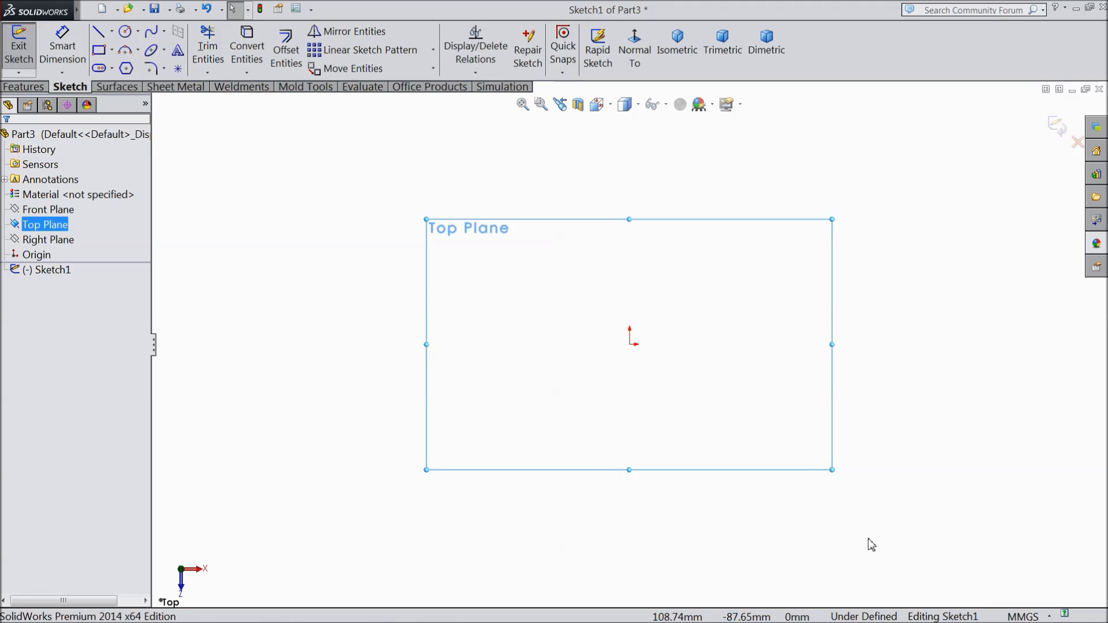
click(1025, 616)
click(984, 573)
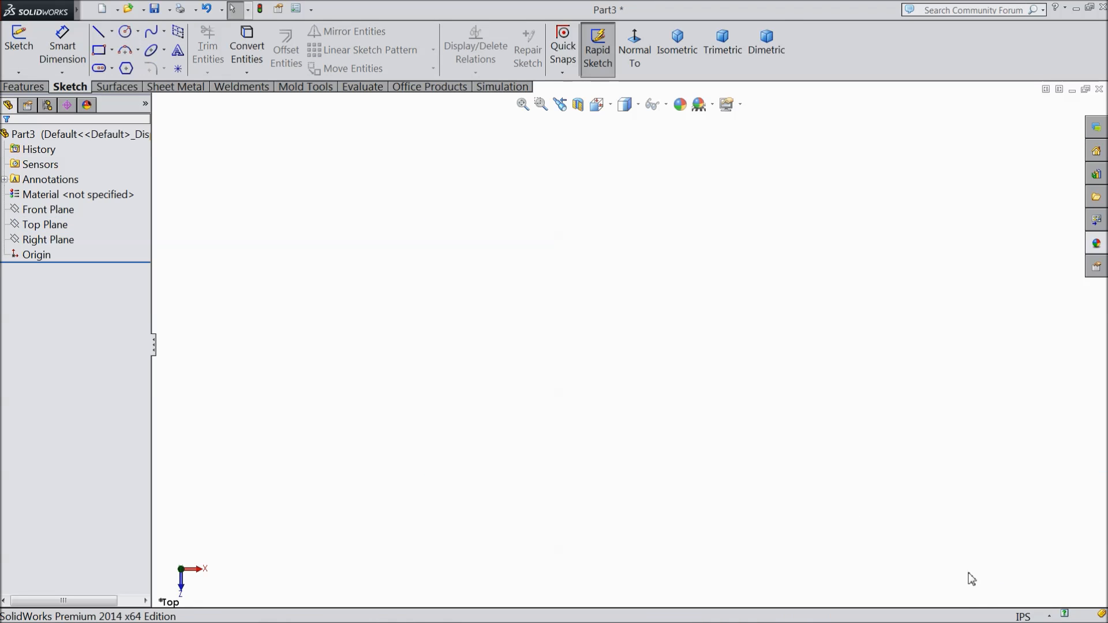
Step: On the Top Plane, sketch a circle centered on the origin with a radius of about 2.39 in
click(45, 225)
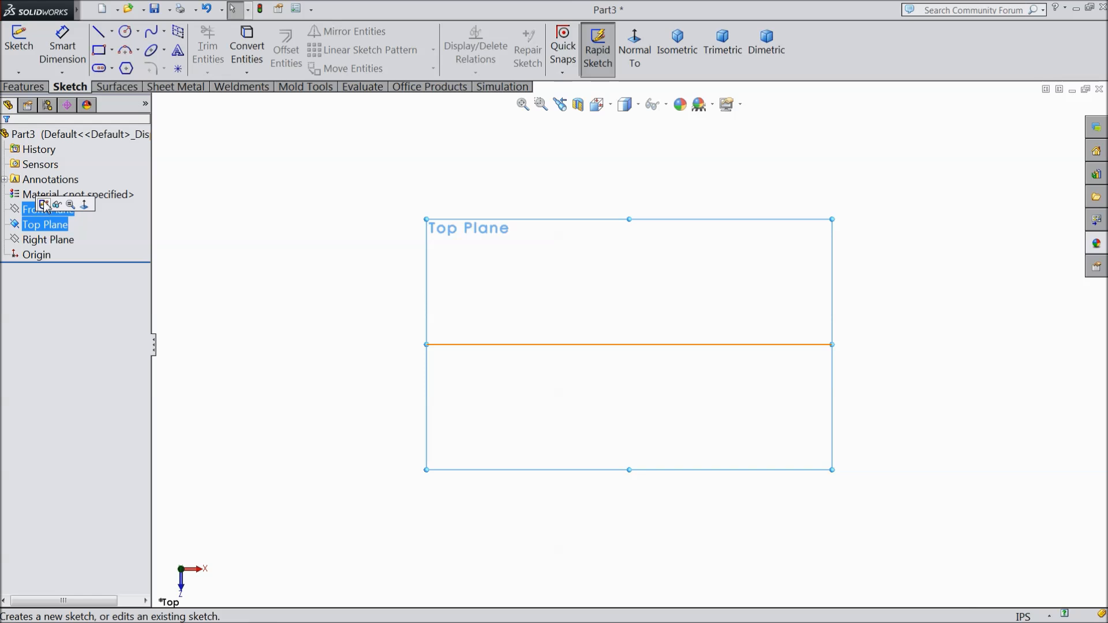
click(44, 205)
click(124, 31)
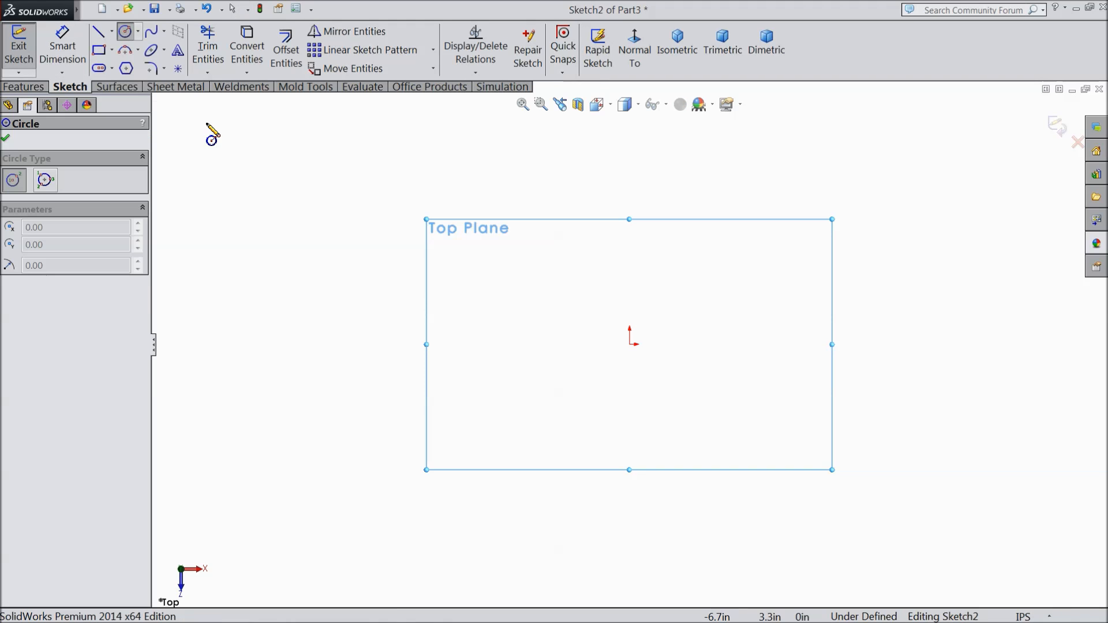
click(630, 344)
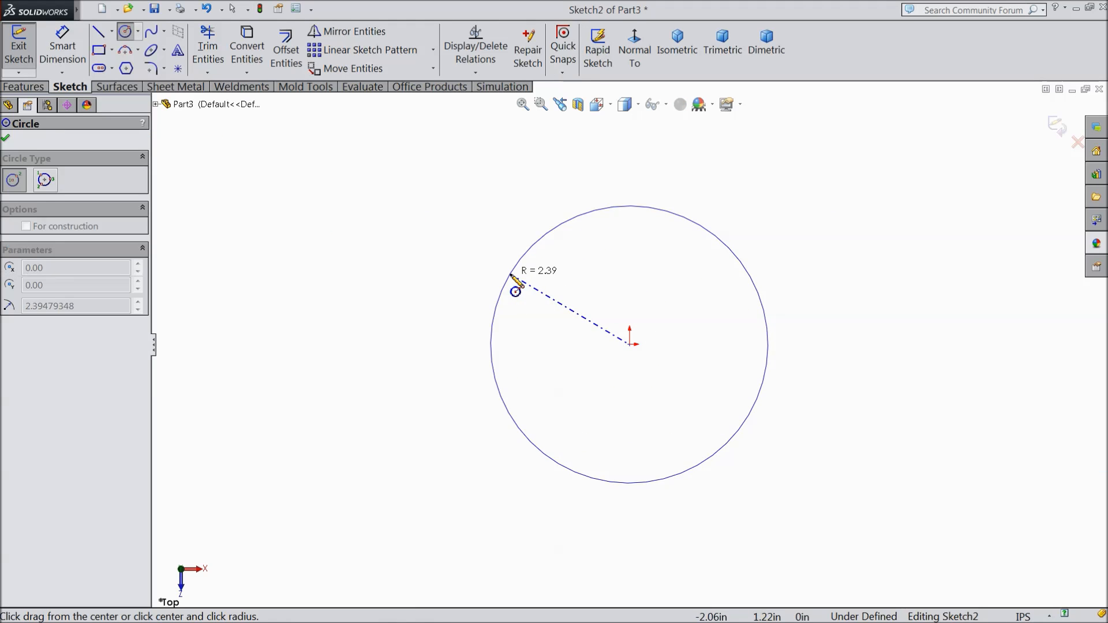
click(510, 278)
Step: Dimension the circle's diameter as 0.58 in
click(61, 53)
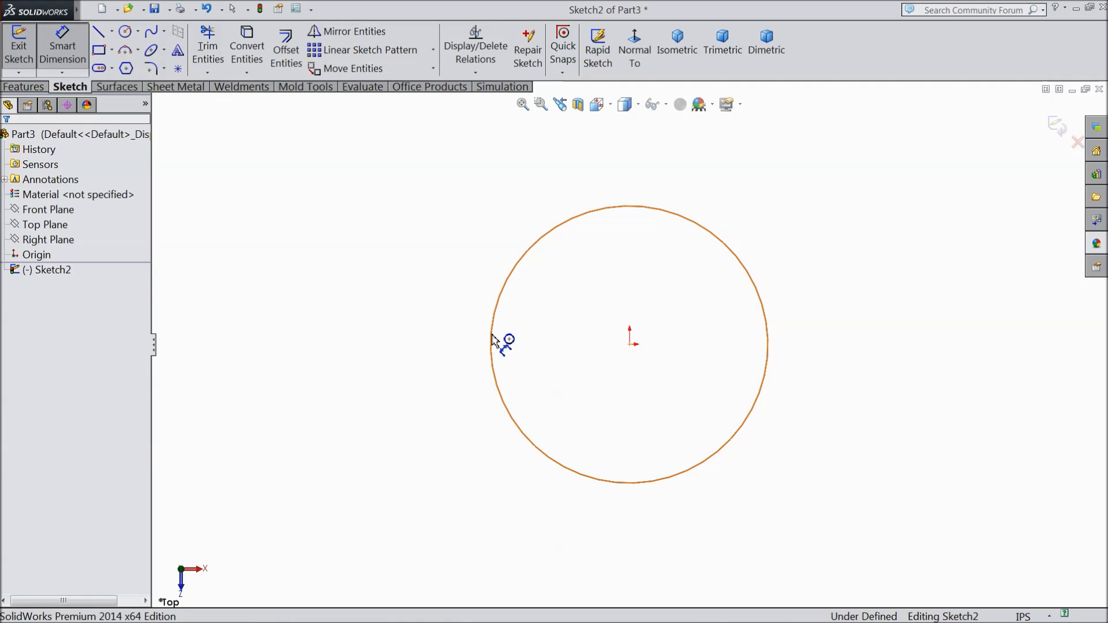
click(491, 343)
click(425, 345)
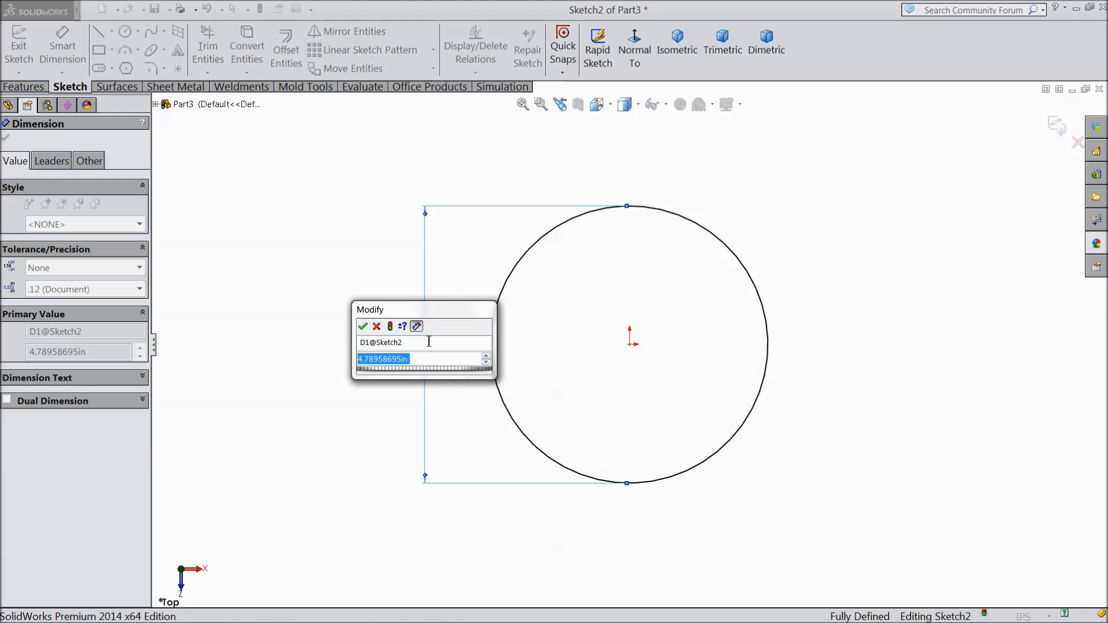
text(0.58)
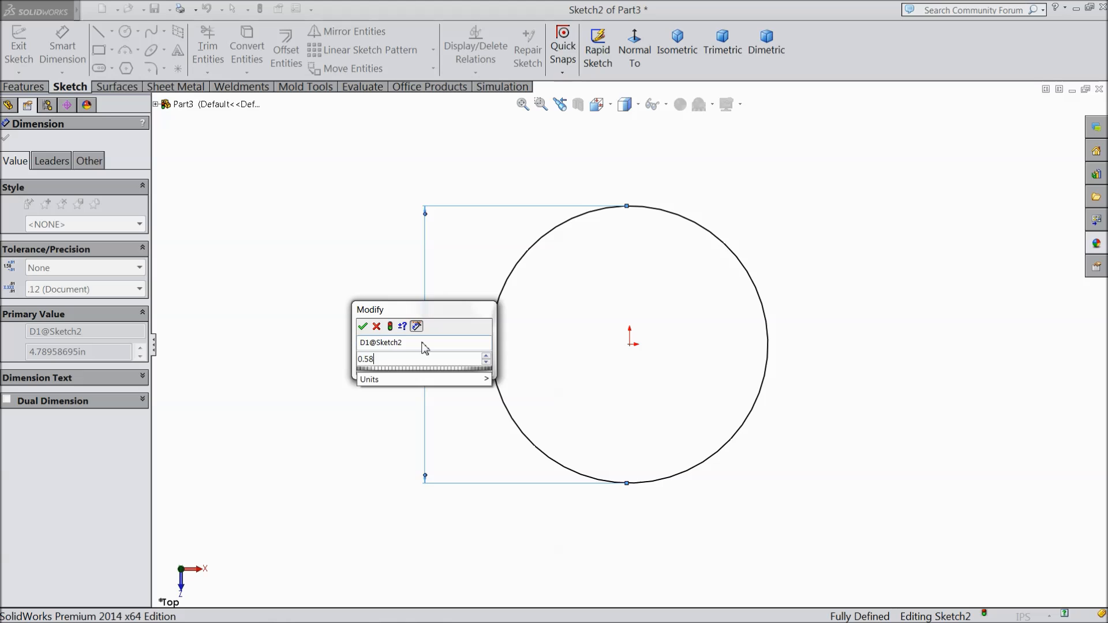
click(362, 327)
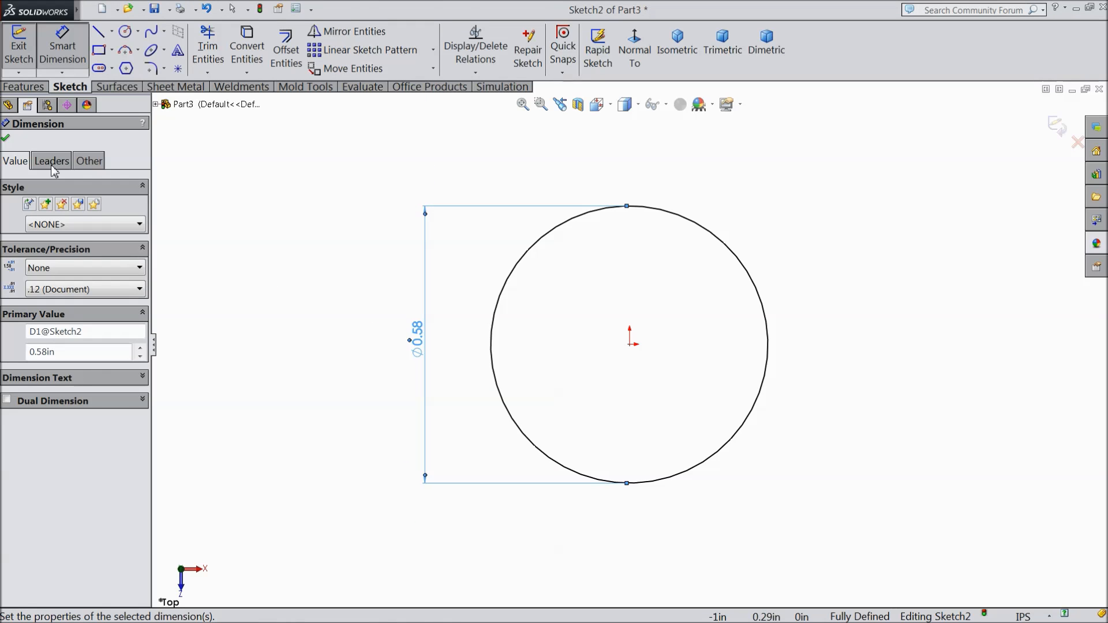
click(4, 139)
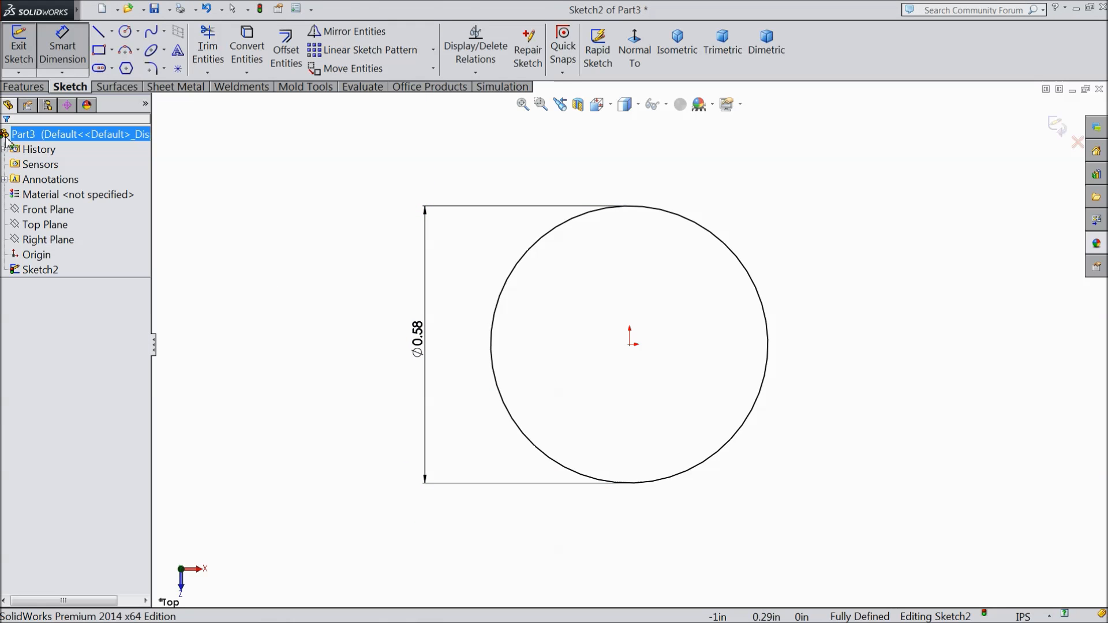
Step: Extrude the circle upward as a solid boss with a blind depth of 2.55 in
click(23, 88)
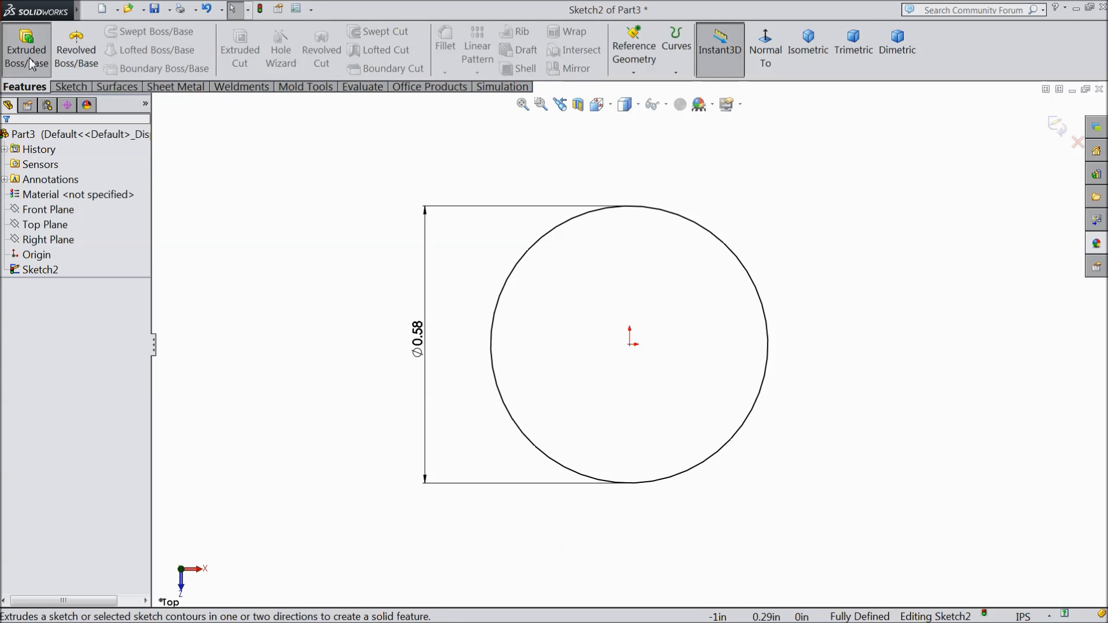
click(33, 67)
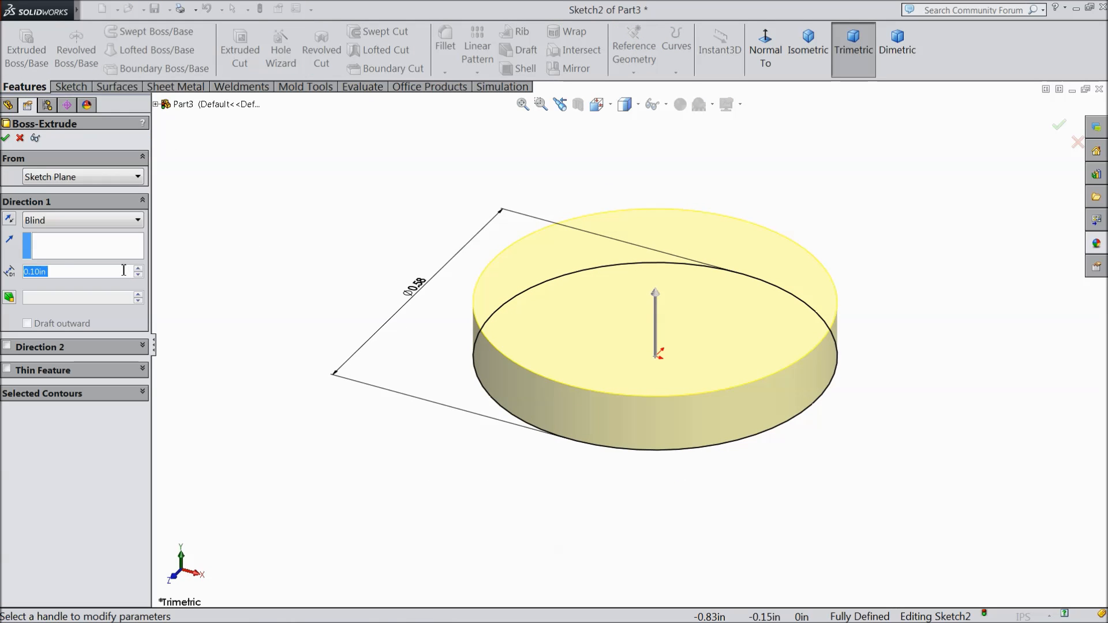
text(2.55)
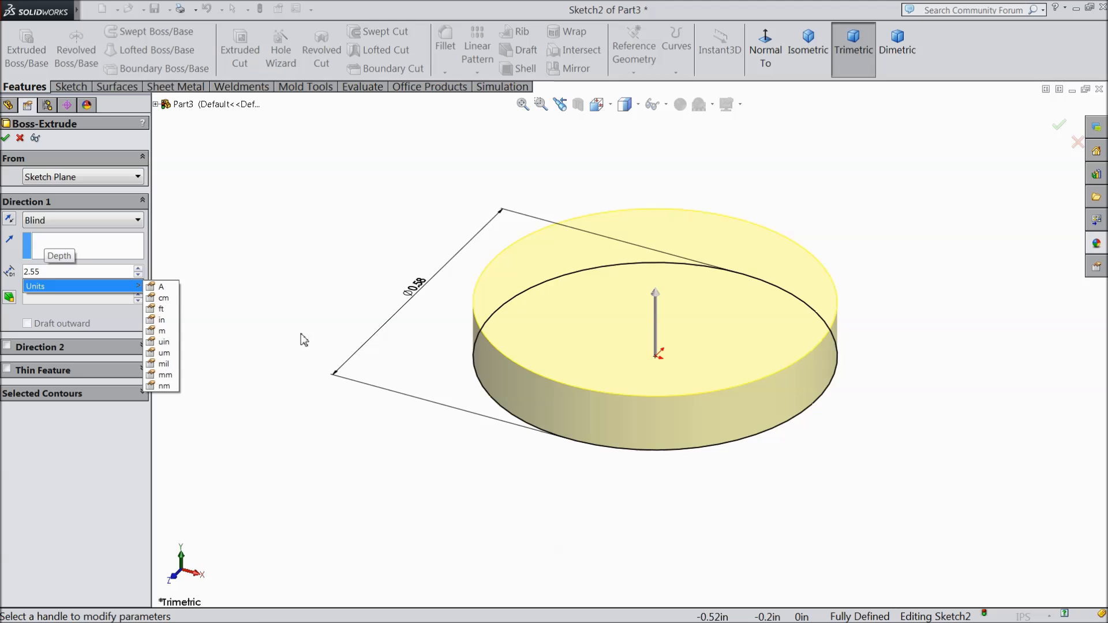
key(Return)
click(807, 52)
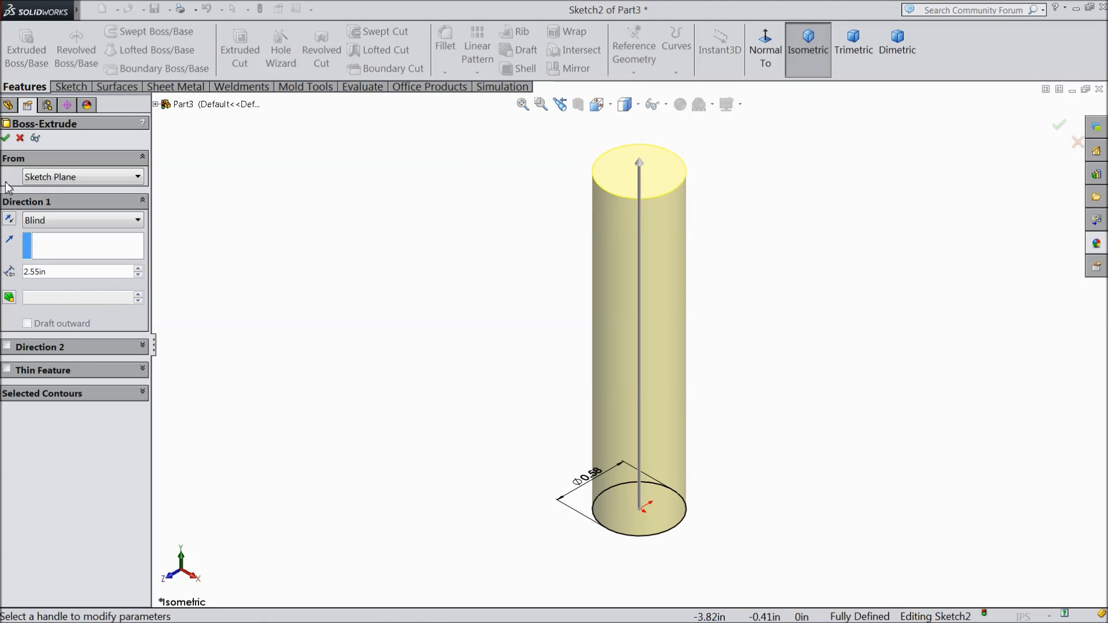
click(6, 139)
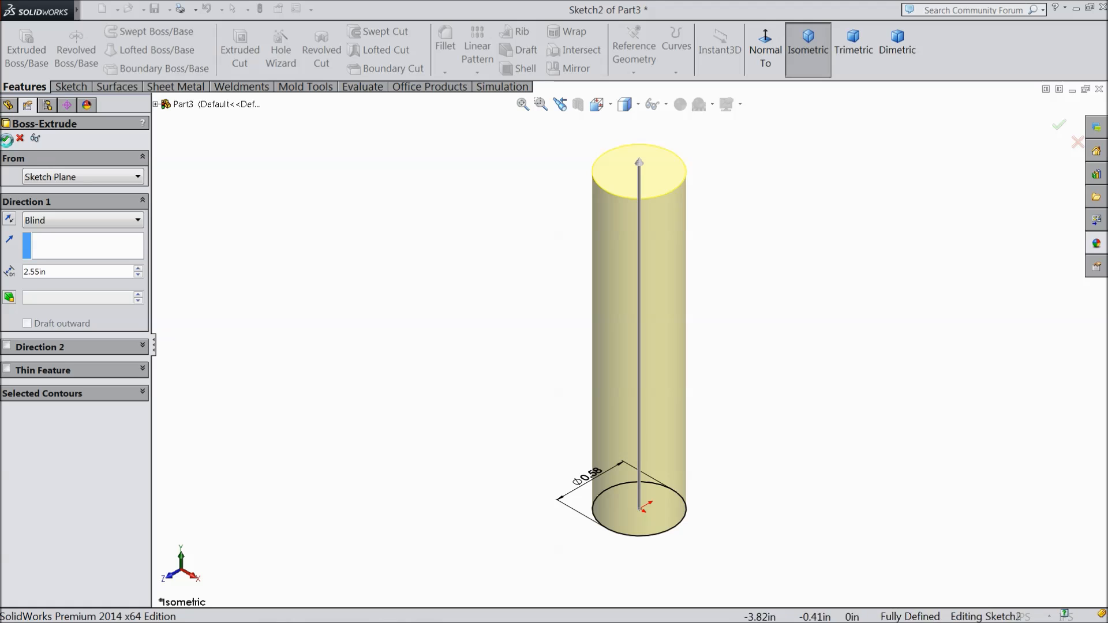
Step: Round the cylinder's top face edge with a constant-size fillet of 0.13 in radius
click(445, 46)
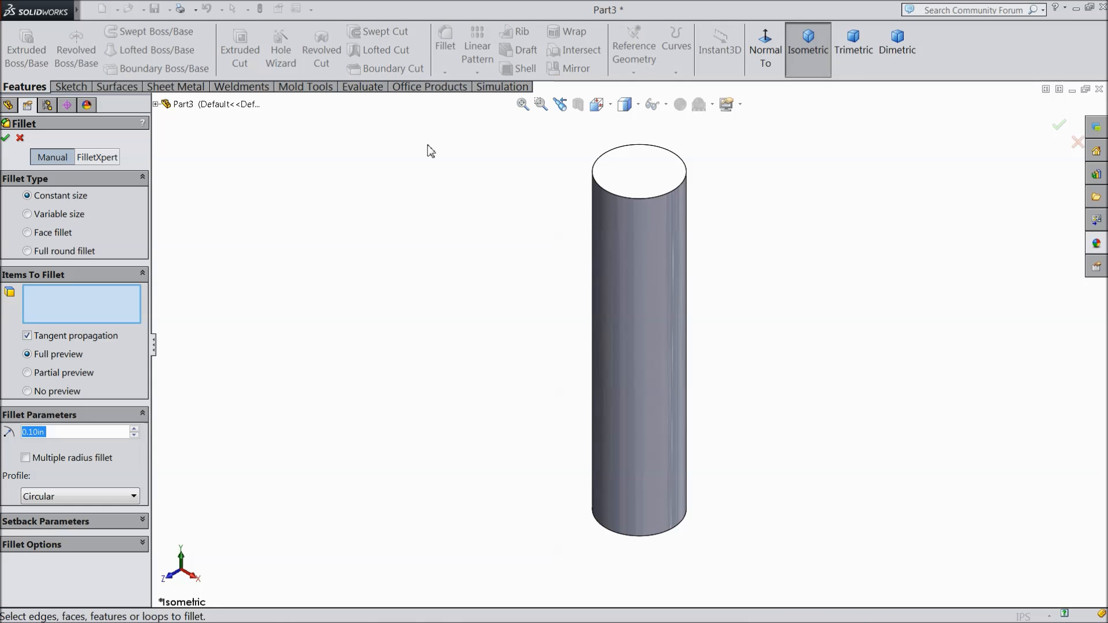
text(0.13)
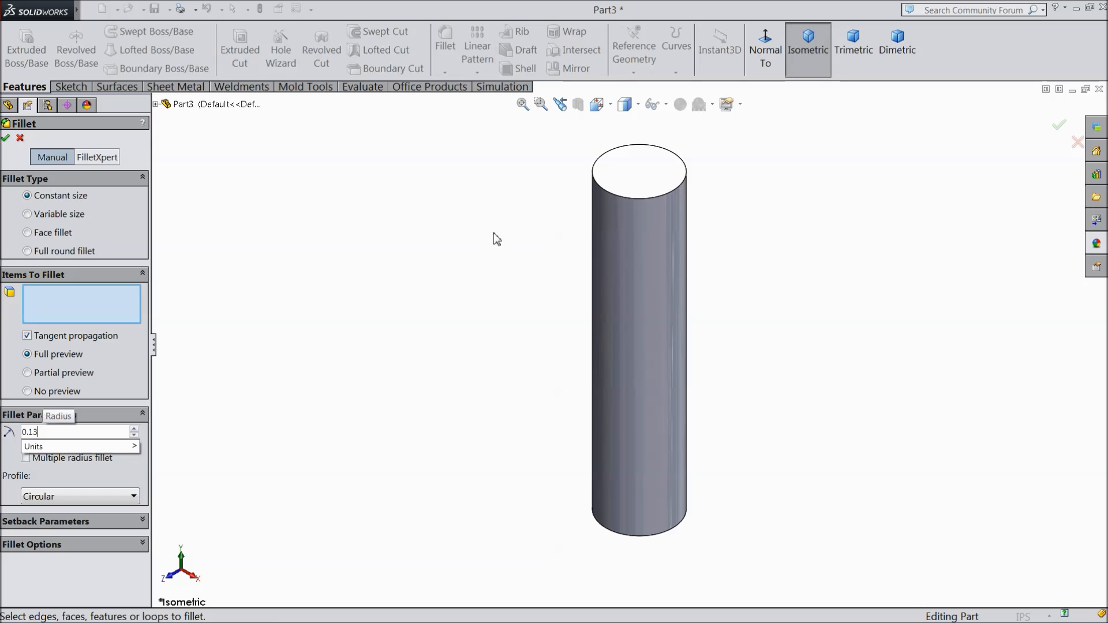
key(Return)
click(661, 173)
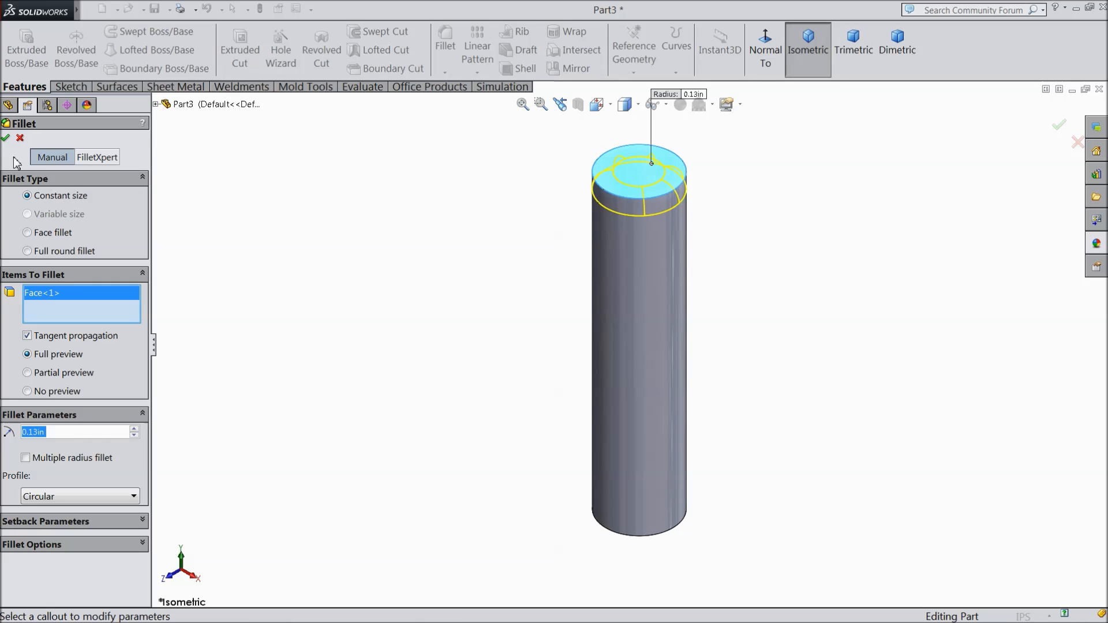
click(6, 139)
Step: On the Top Plane, sketch a smaller circle centered on the origin with a radius of about 0.08 in
click(45, 227)
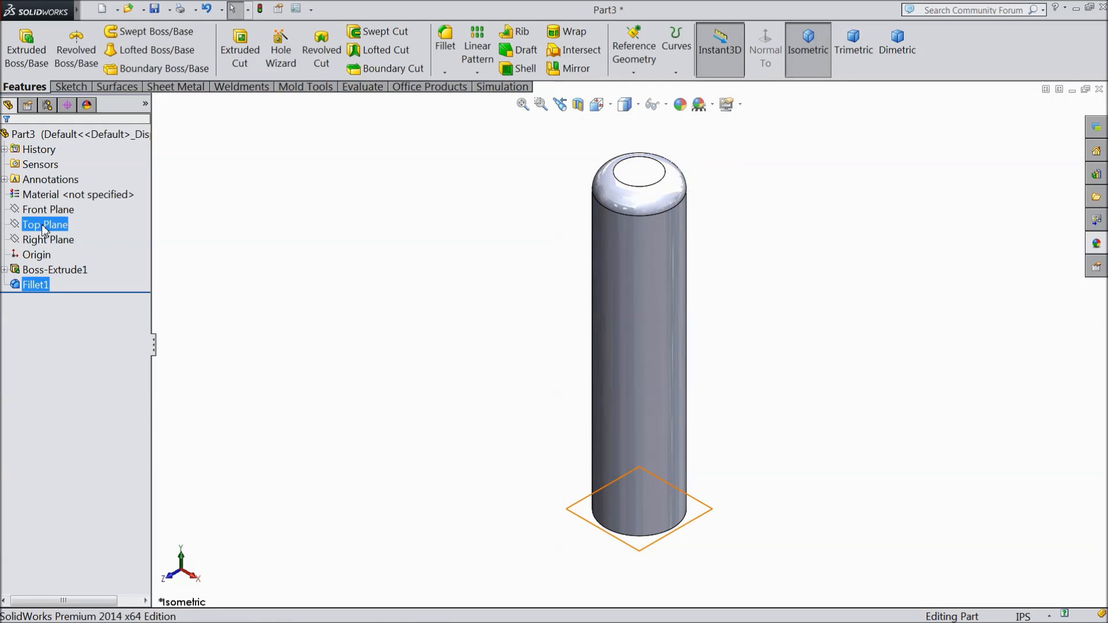
click(45, 227)
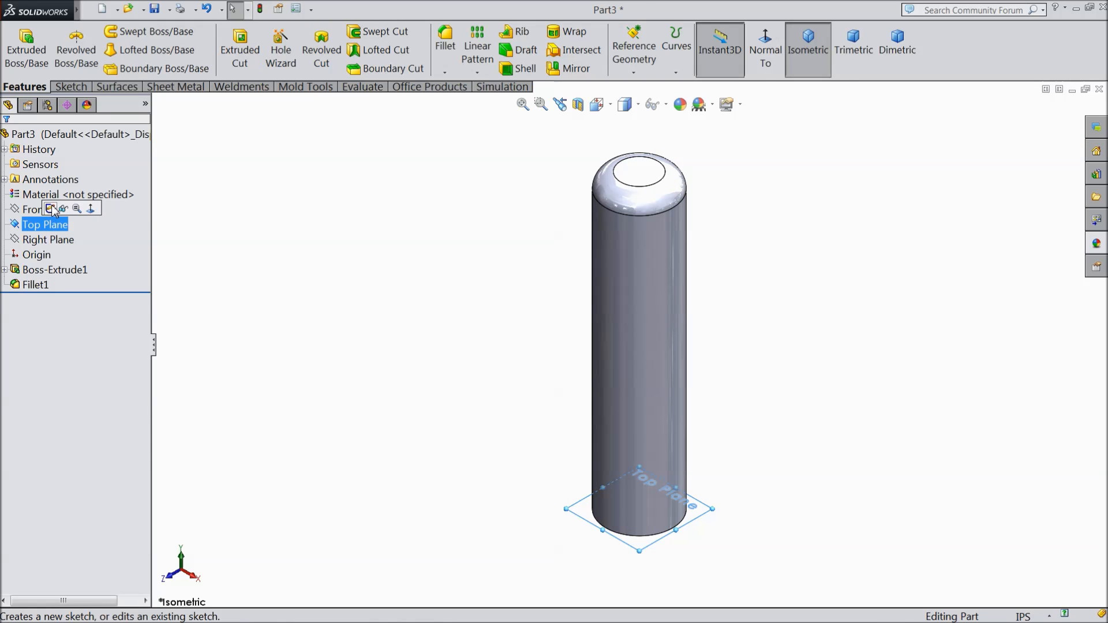
click(51, 209)
click(766, 55)
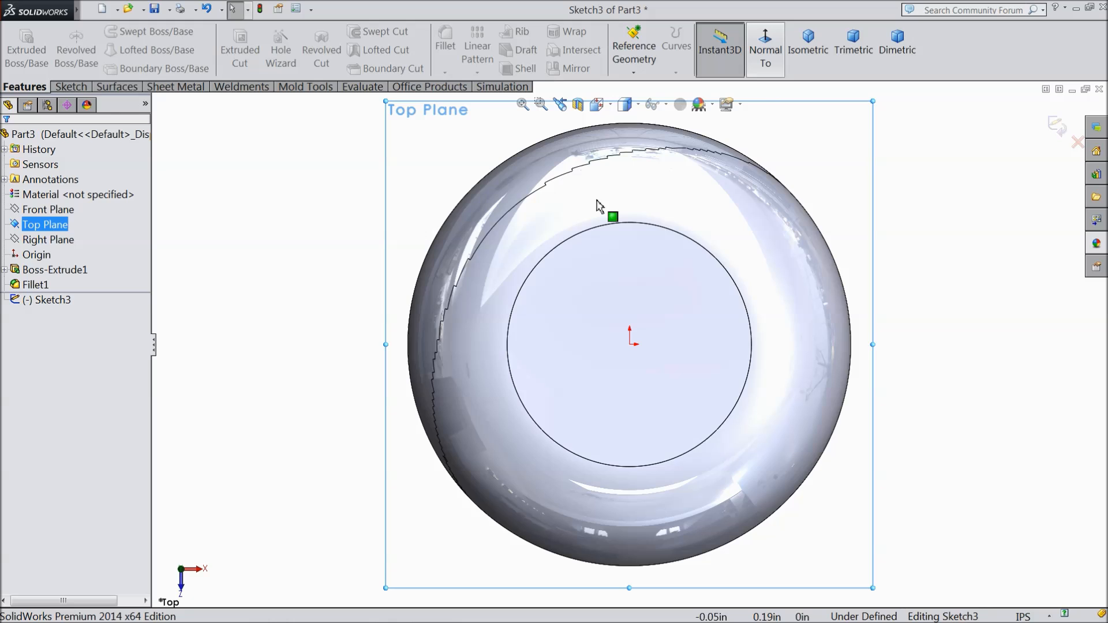
click(71, 87)
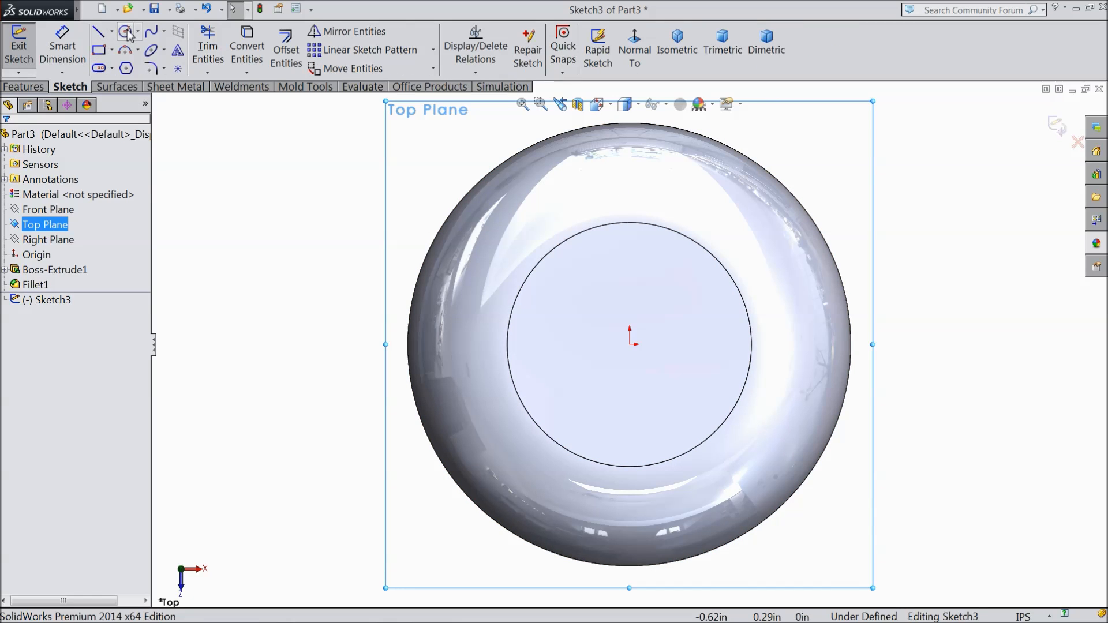
click(125, 31)
drag(630, 344, 589, 304)
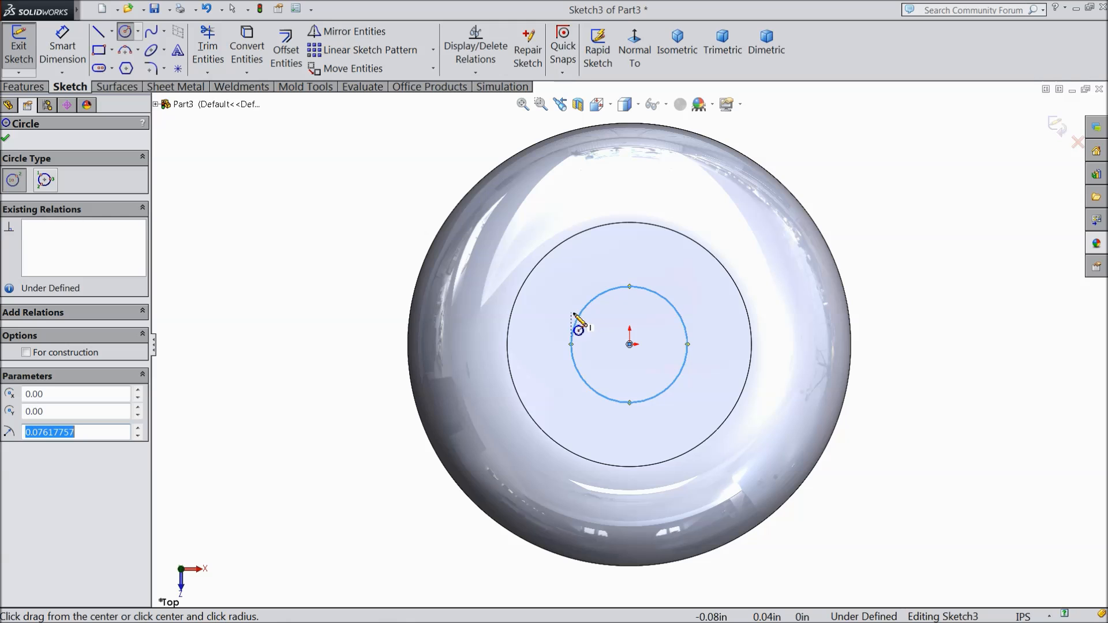
Step: Dimension the small circle's diameter as 0.22 in
click(62, 49)
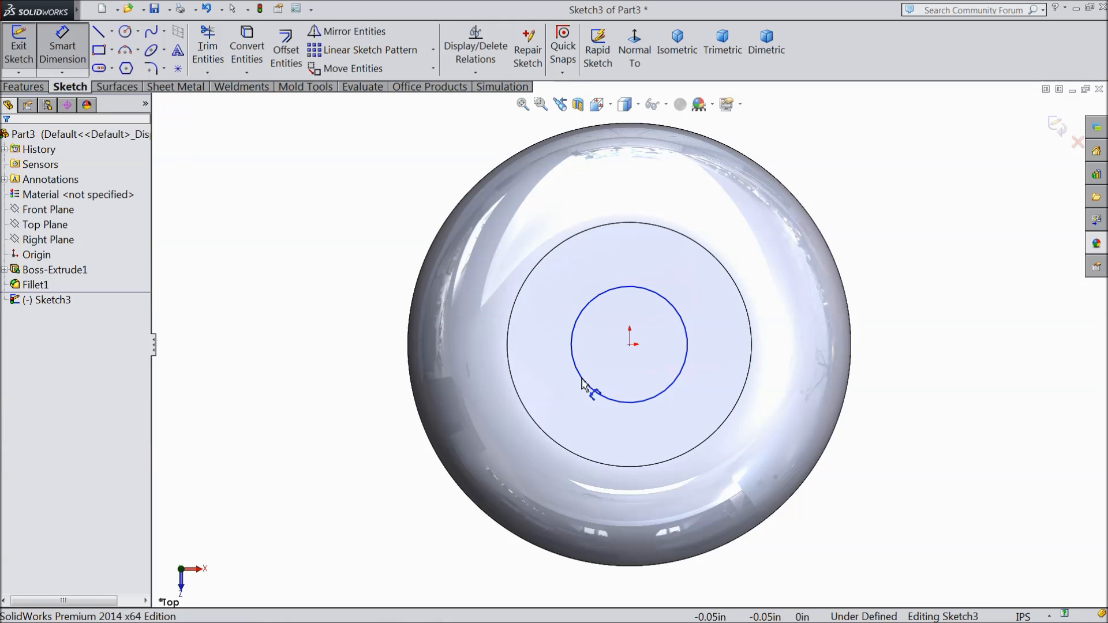
click(571, 354)
click(352, 346)
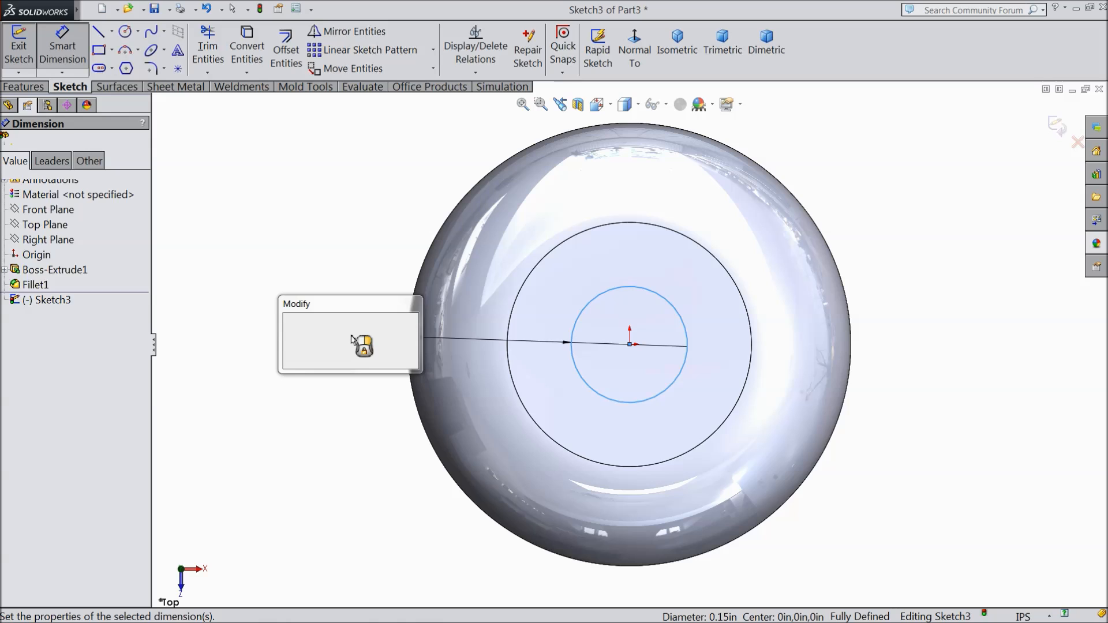
text(0.22)
click(290, 321)
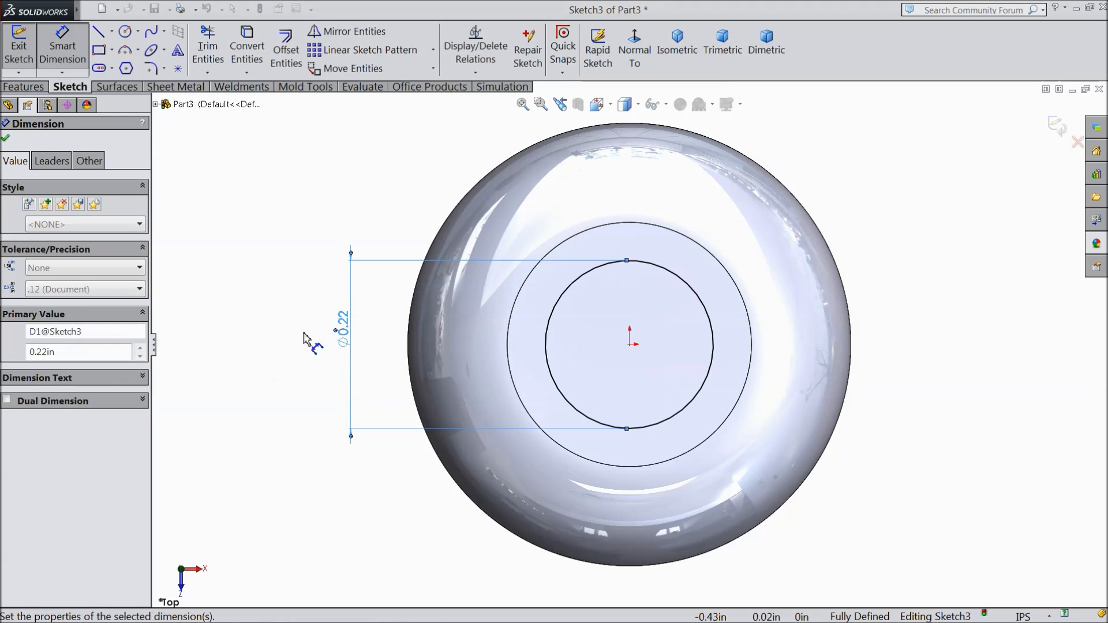
click(5, 140)
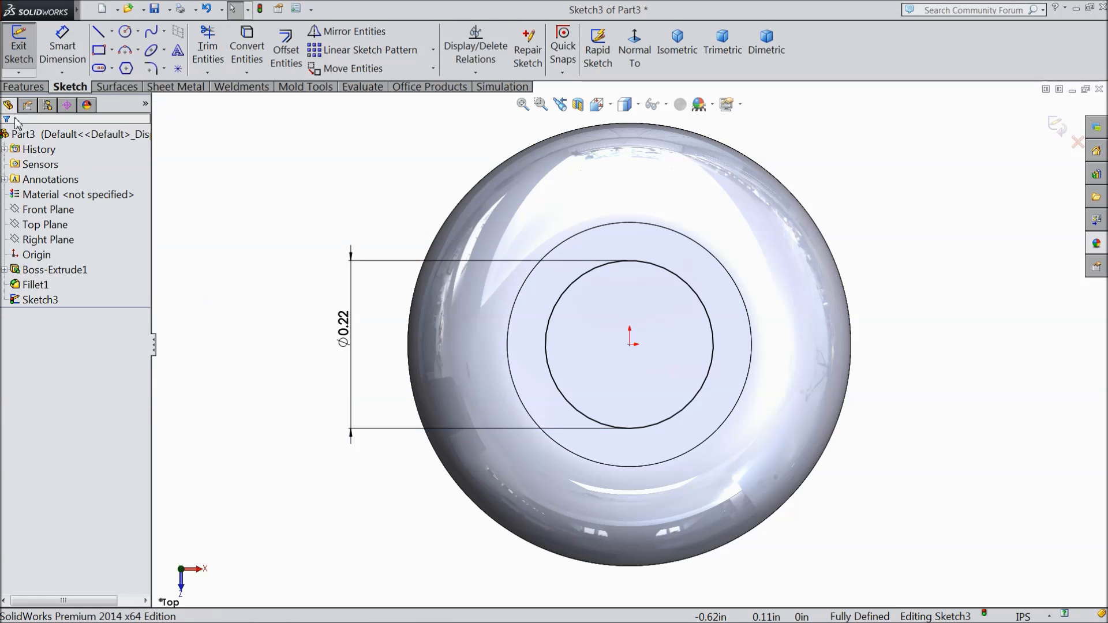
Step: Cut the small circle up into the cylinder from its base, reversing the direction, with a blind depth of 1.35 in
click(24, 87)
click(240, 52)
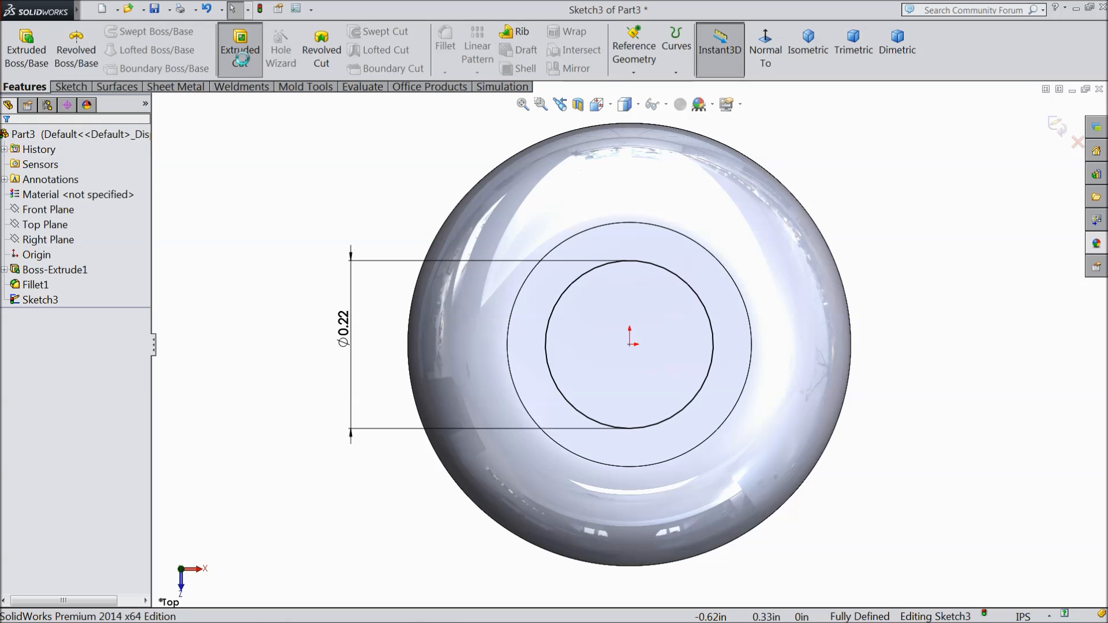
click(763, 56)
click(806, 48)
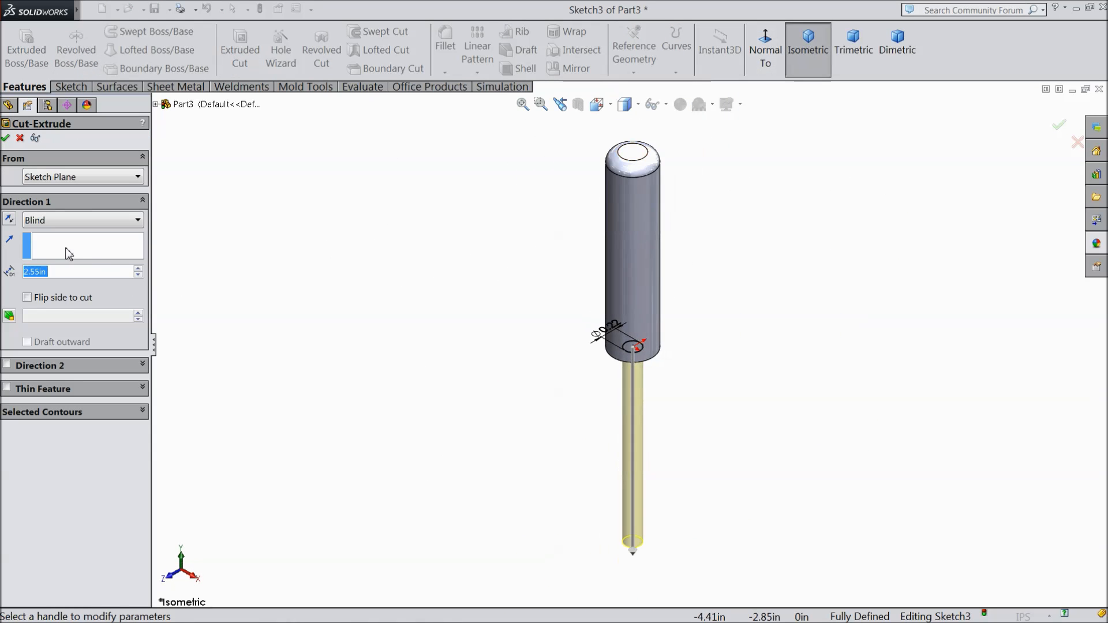
click(8, 220)
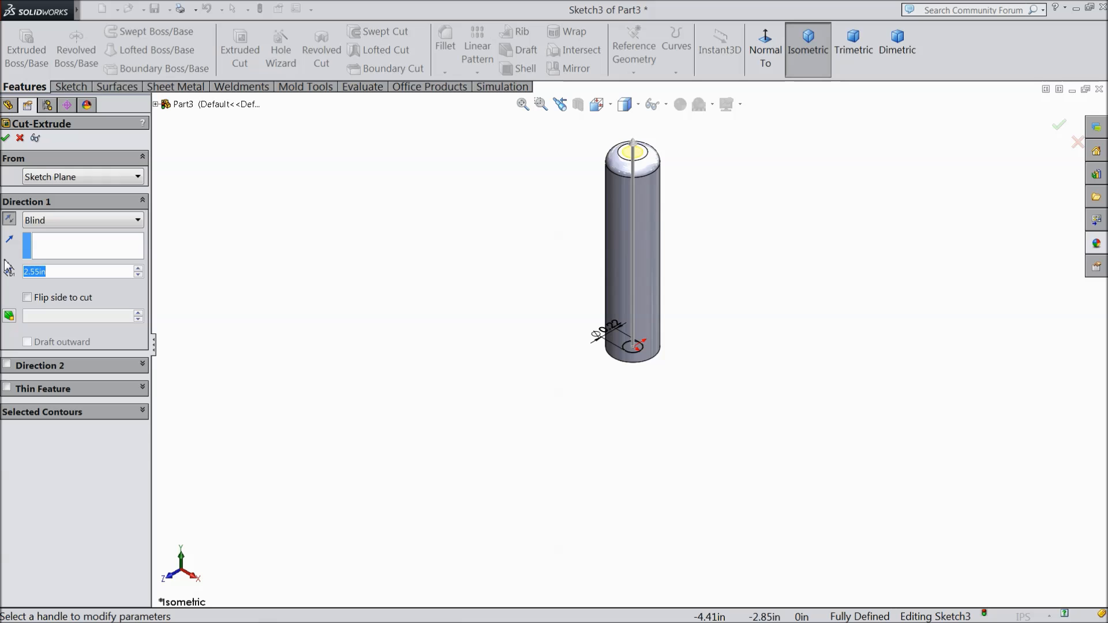
text(.35)
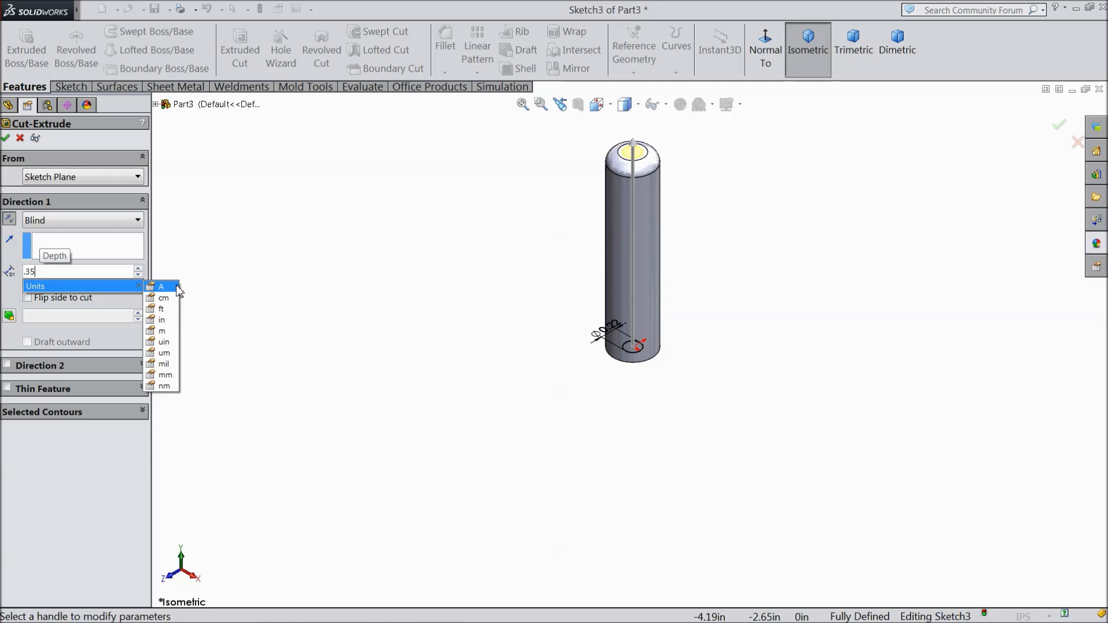
key(BackSpace)
key(BackSpace)
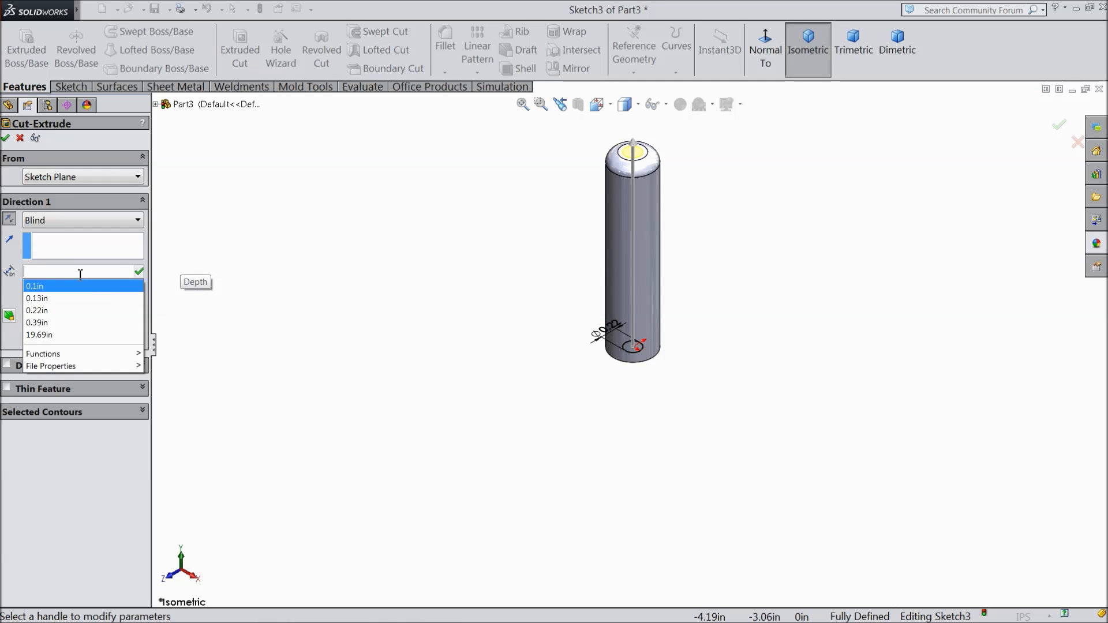
text(1.35)
key(Return)
scroll(647, 276, down, 5)
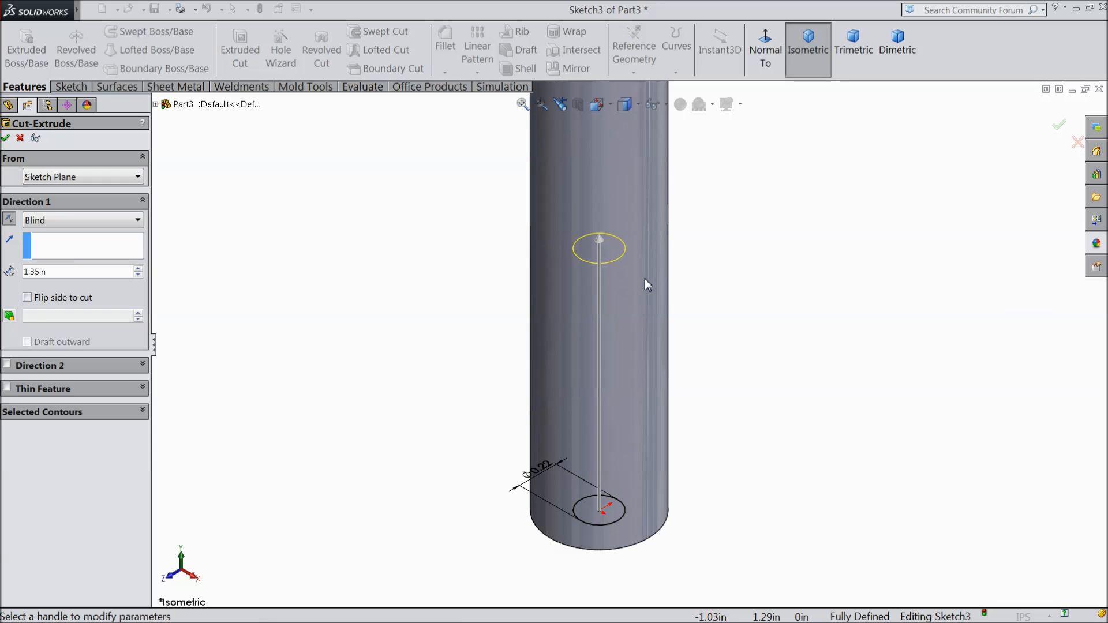
click(5, 139)
Step: On the Front Plane, sketch a closed right triangle against the cylinder's right edge, just above its base, about 0.19 in wide and 0.29 in high
middle_drag(439, 252, 429, 354)
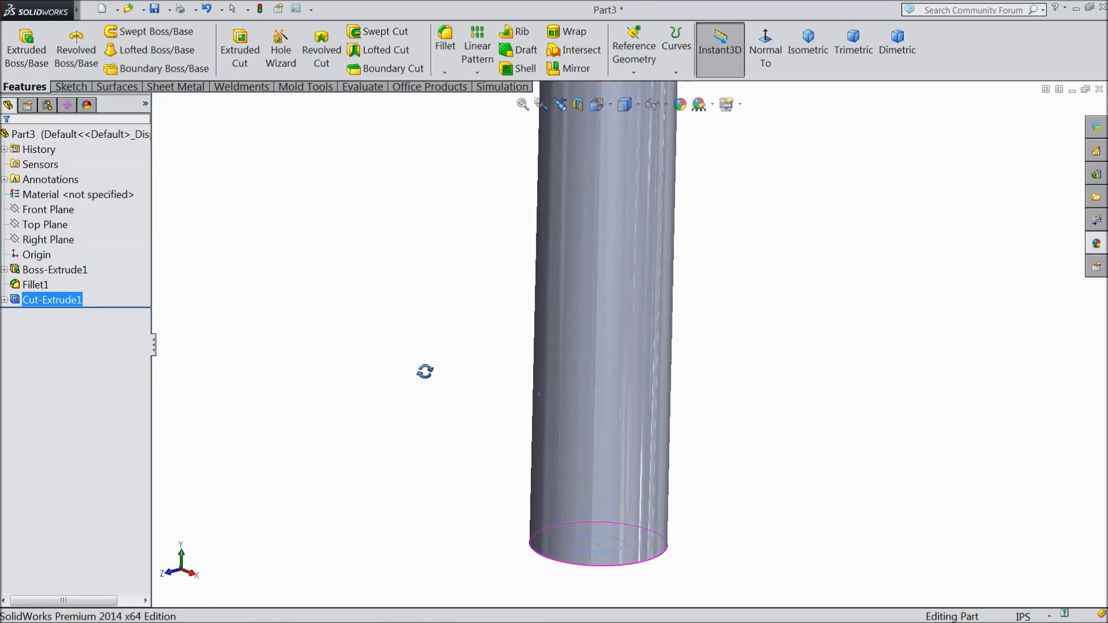
click(40, 209)
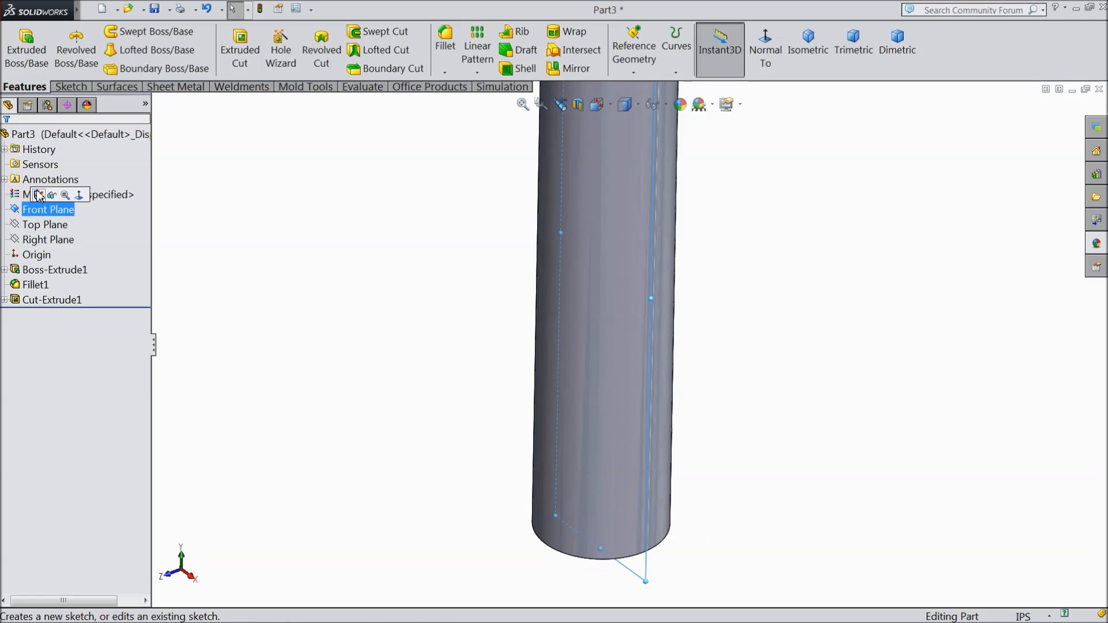
click(38, 195)
click(765, 53)
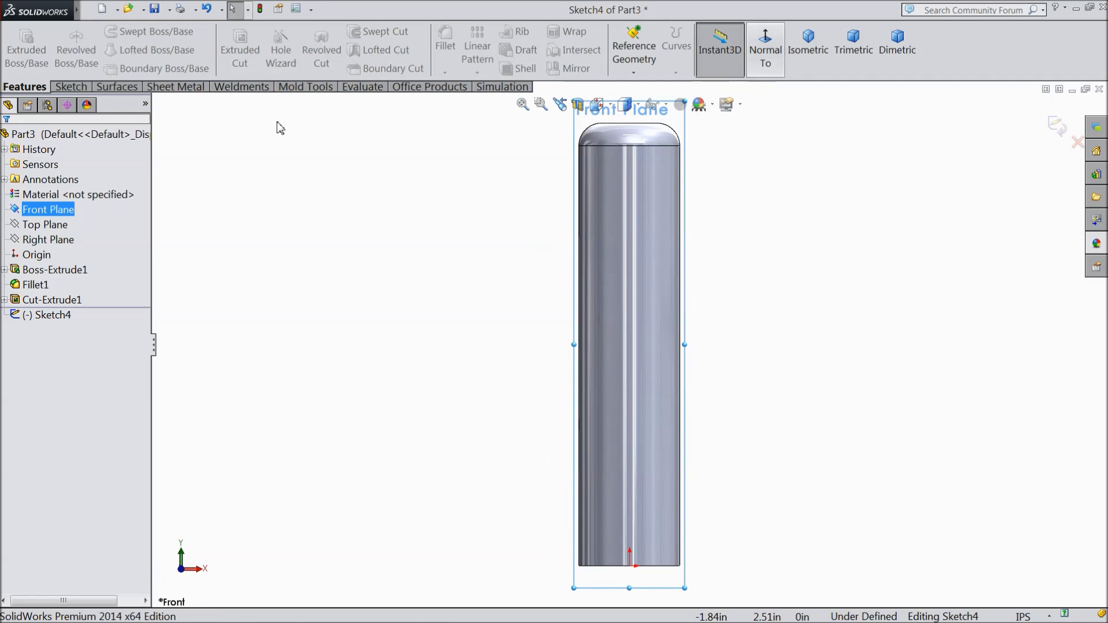
click(67, 88)
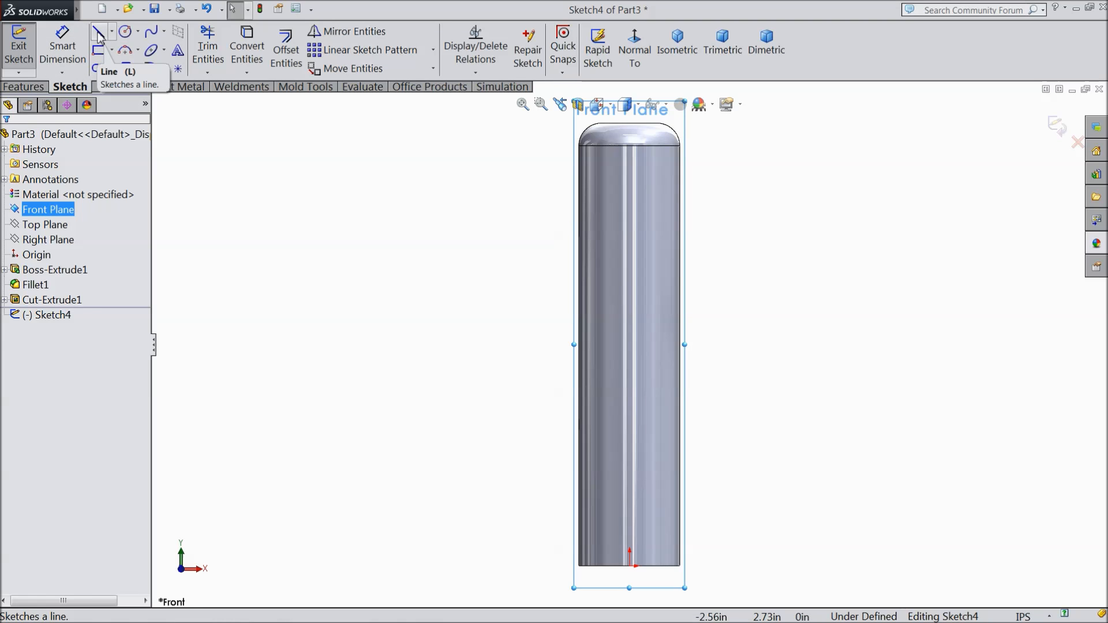
click(99, 36)
scroll(693, 535, down, 5)
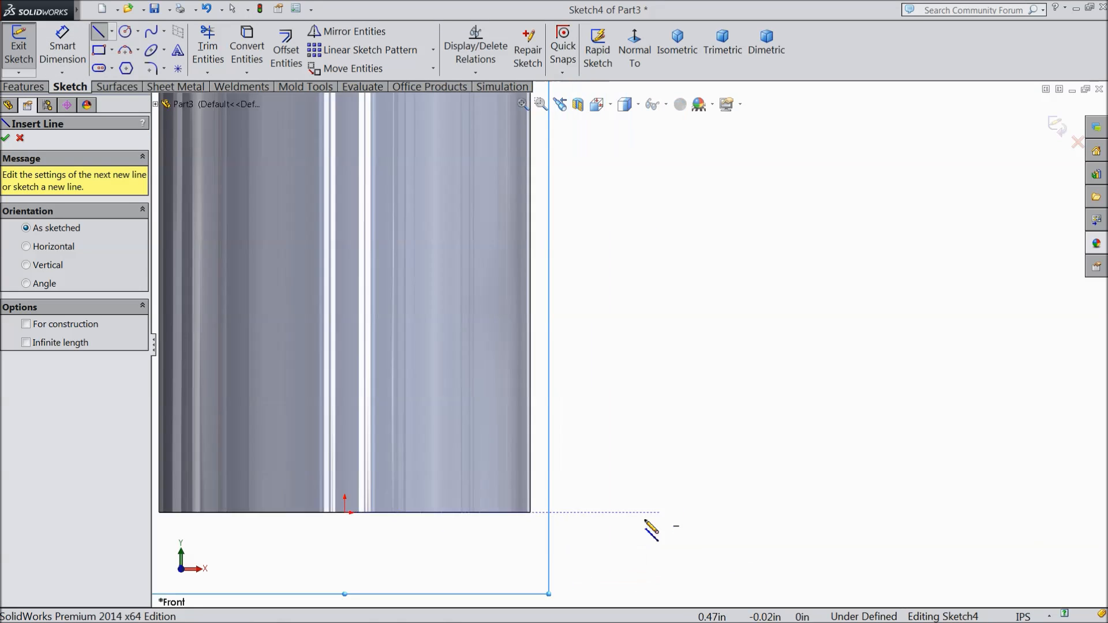
scroll(583, 548, down, 6)
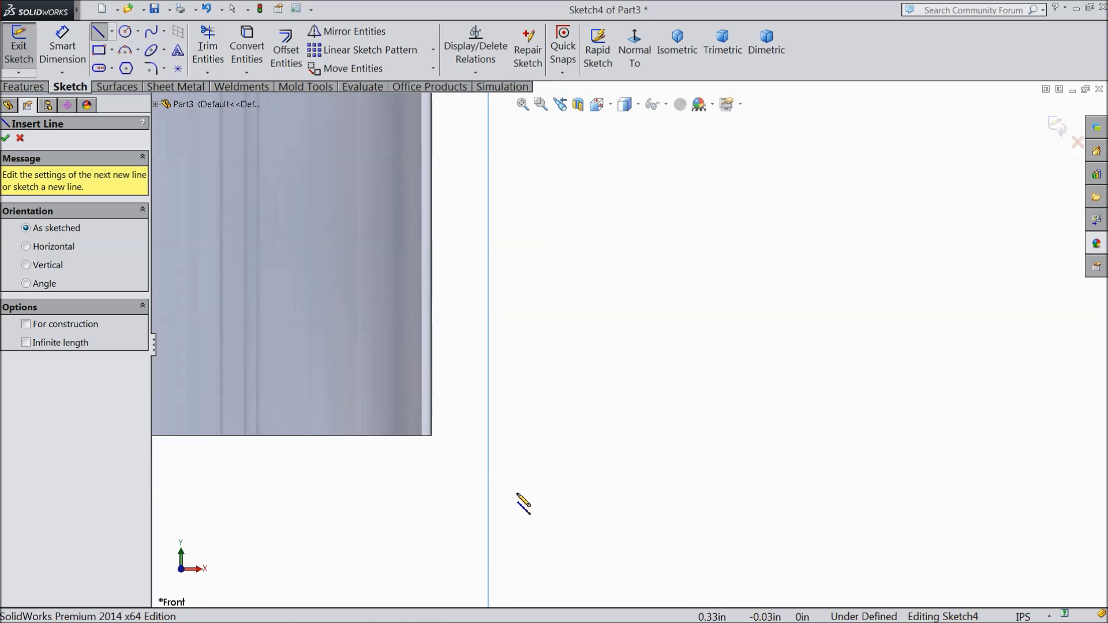
click(432, 414)
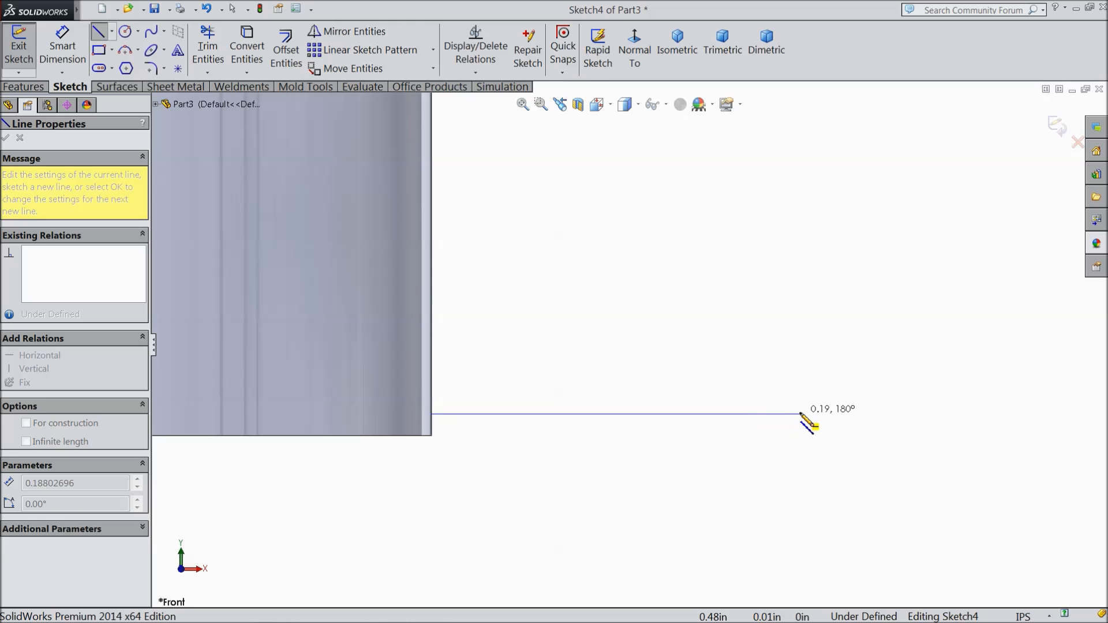
click(798, 414)
scroll(664, 346, up, 5)
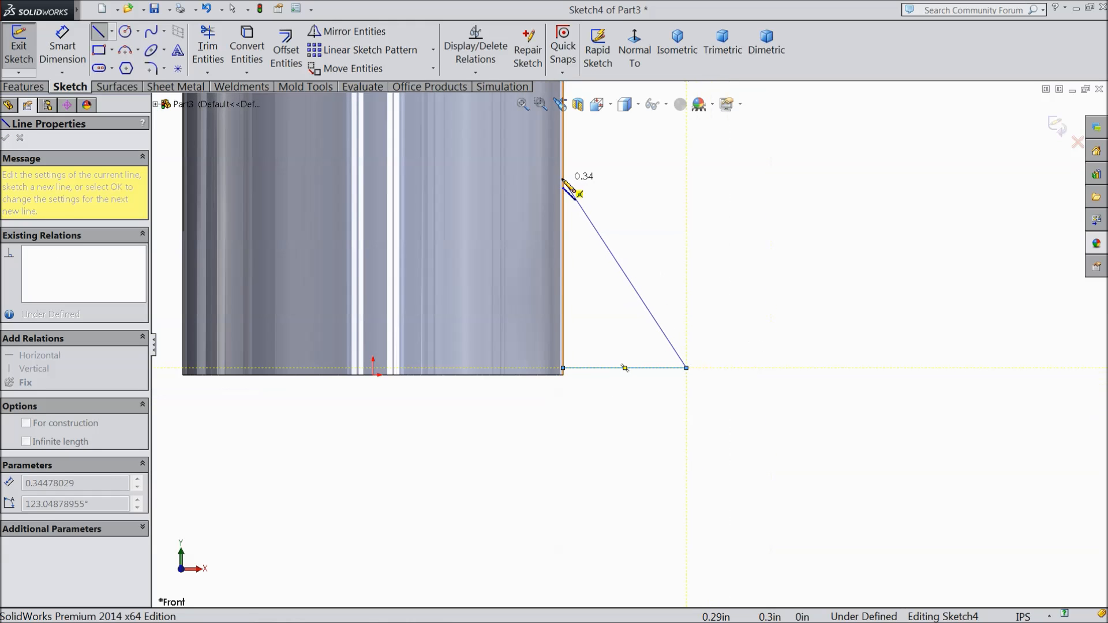
click(564, 179)
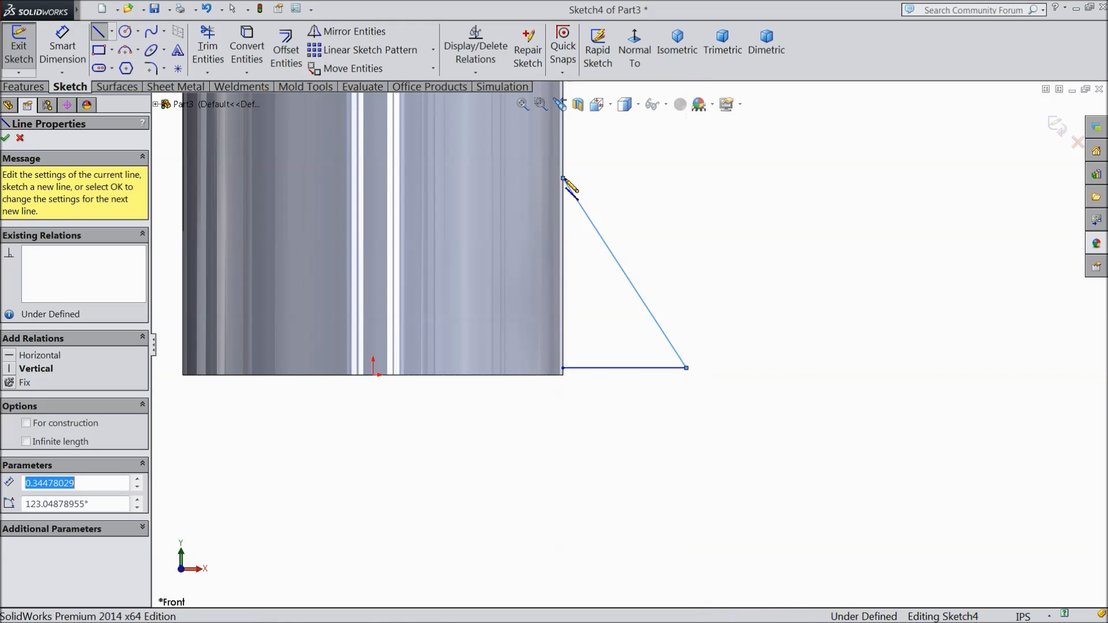
click(564, 368)
right_click(668, 223)
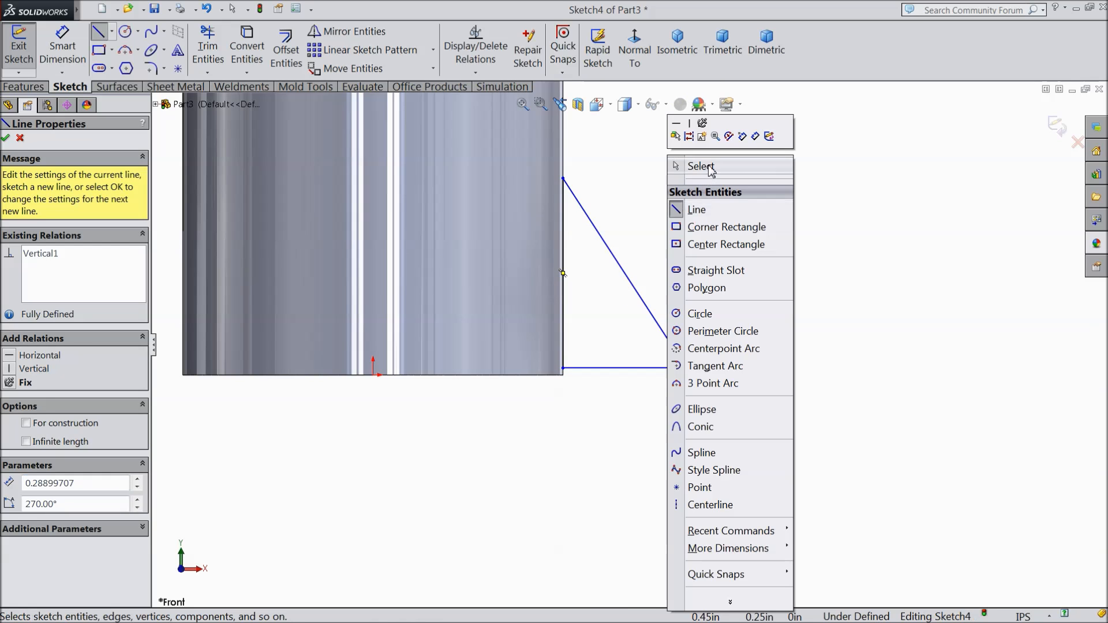
click(707, 166)
Step: Dimension the distance from the triangle's base line to the cylinder's bottom edge as 0.01 in
scroll(609, 272, up, 3)
click(63, 46)
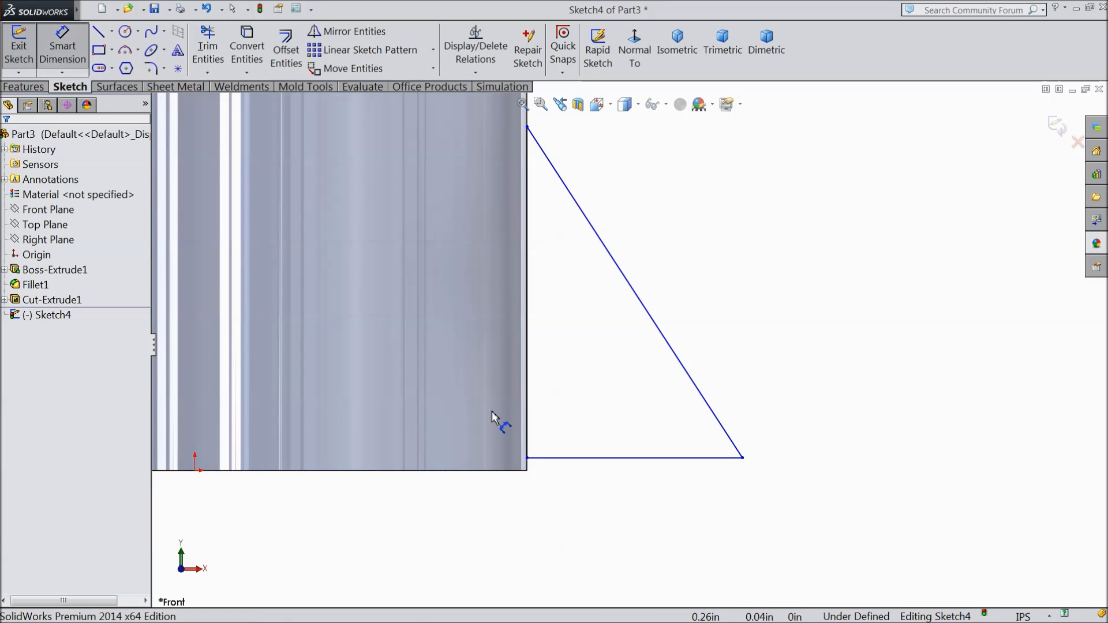
scroll(470, 462, up, 4)
scroll(586, 459, up, 3)
click(668, 370)
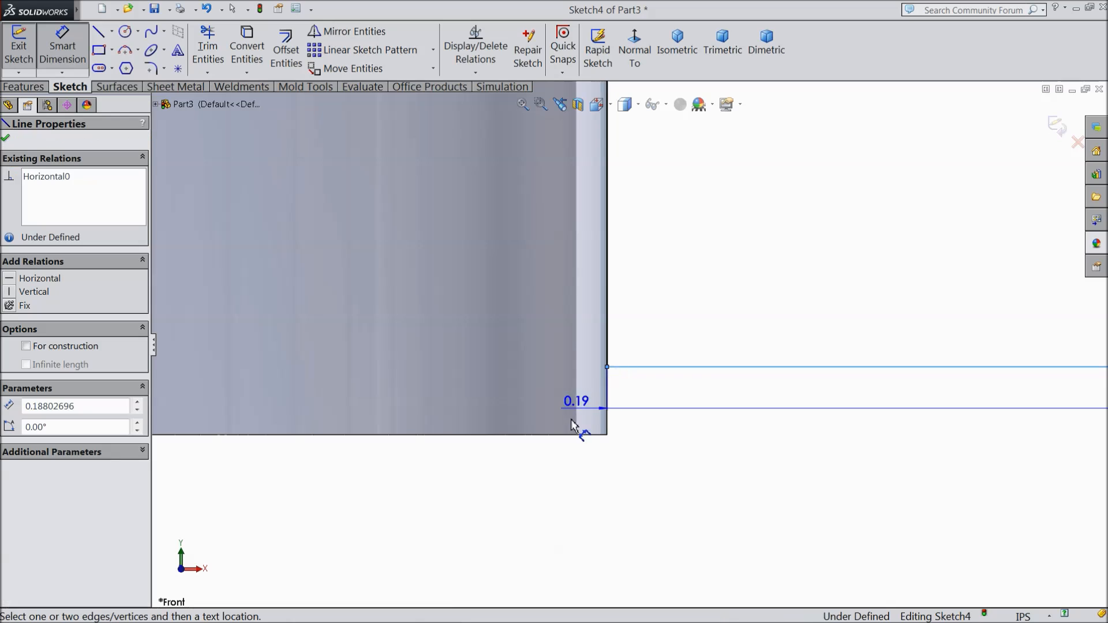
click(574, 439)
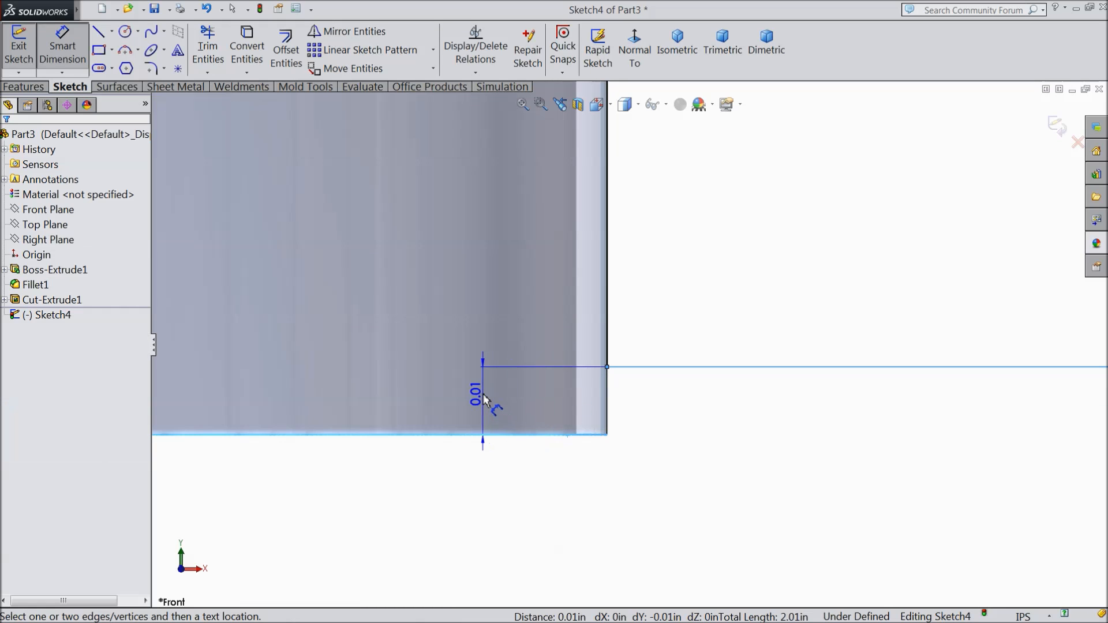
click(485, 399)
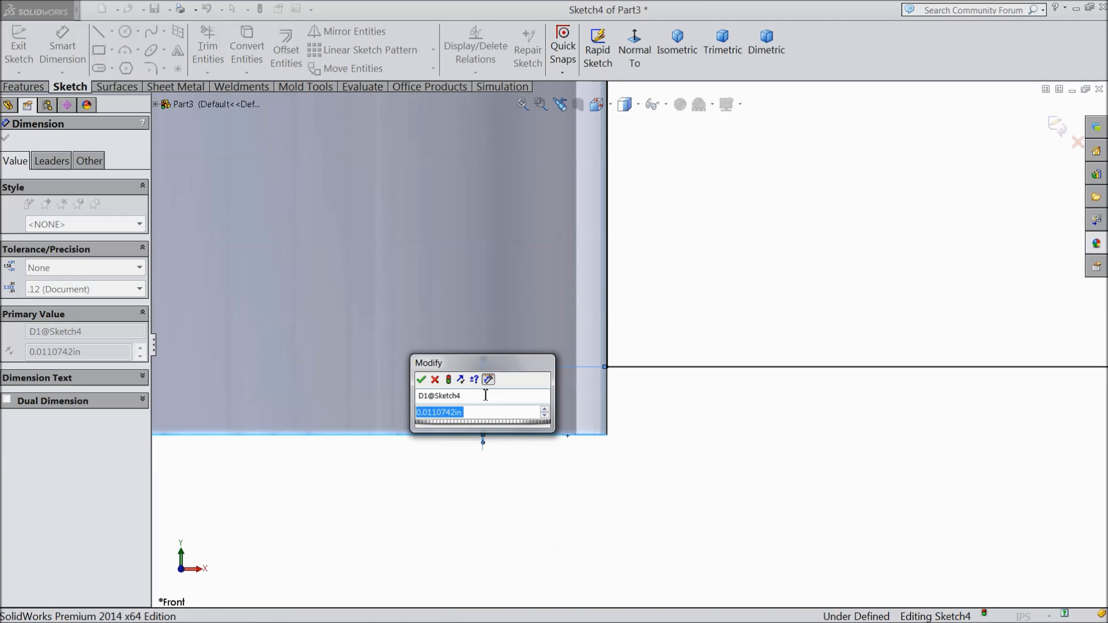
text(0.01)
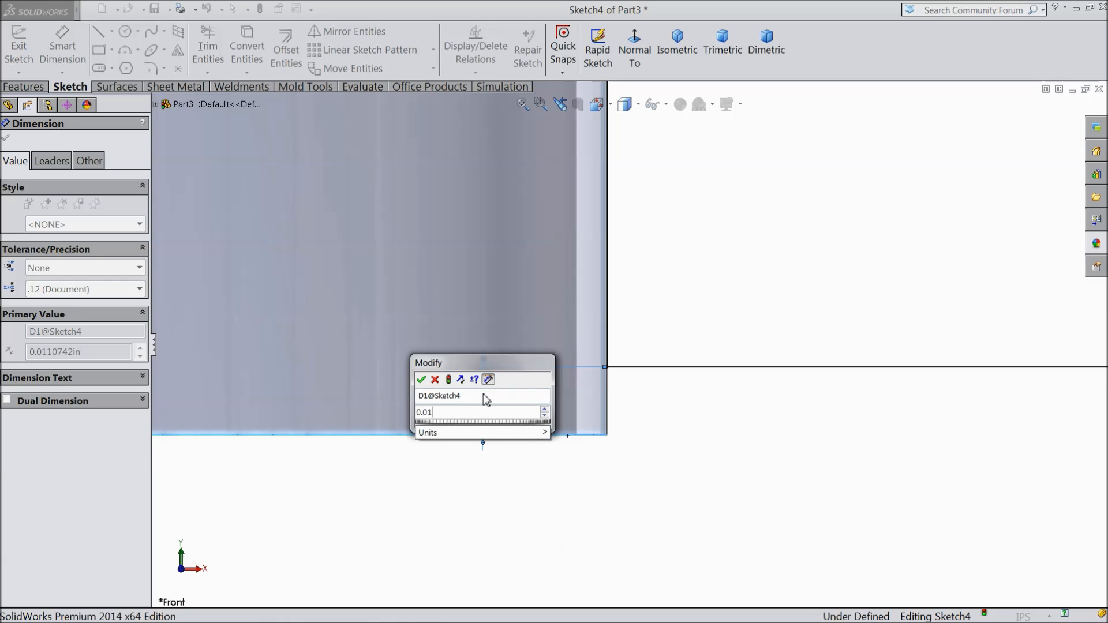
key(Return)
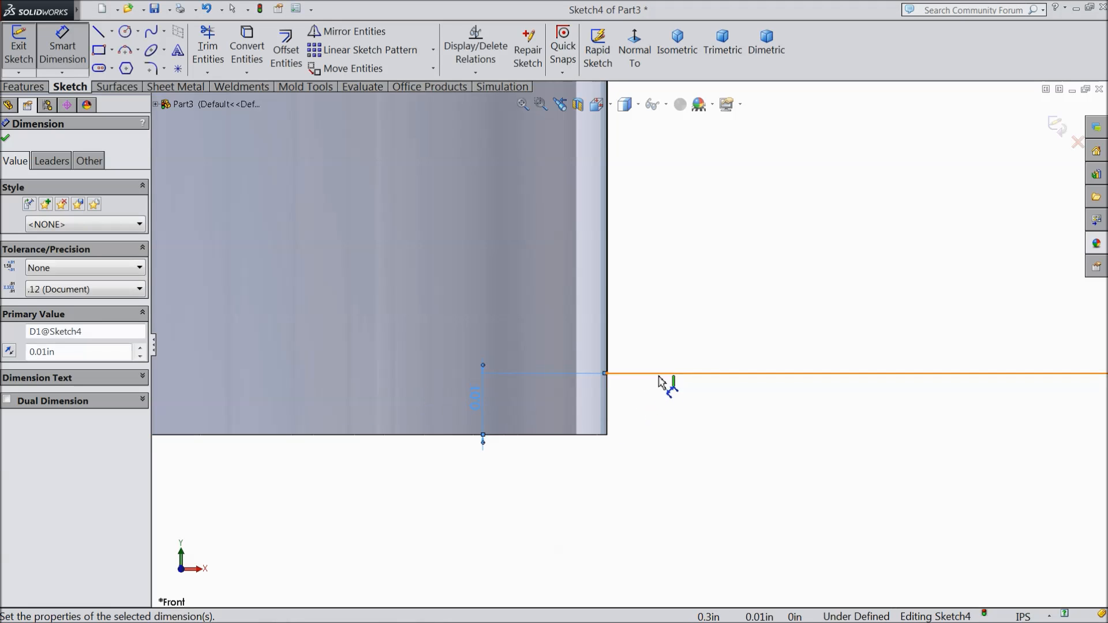
Step: Dimension the length of the triangle's horizontal base line as 0.43 in
scroll(681, 388, up, 5)
scroll(813, 411, down, 2)
click(761, 325)
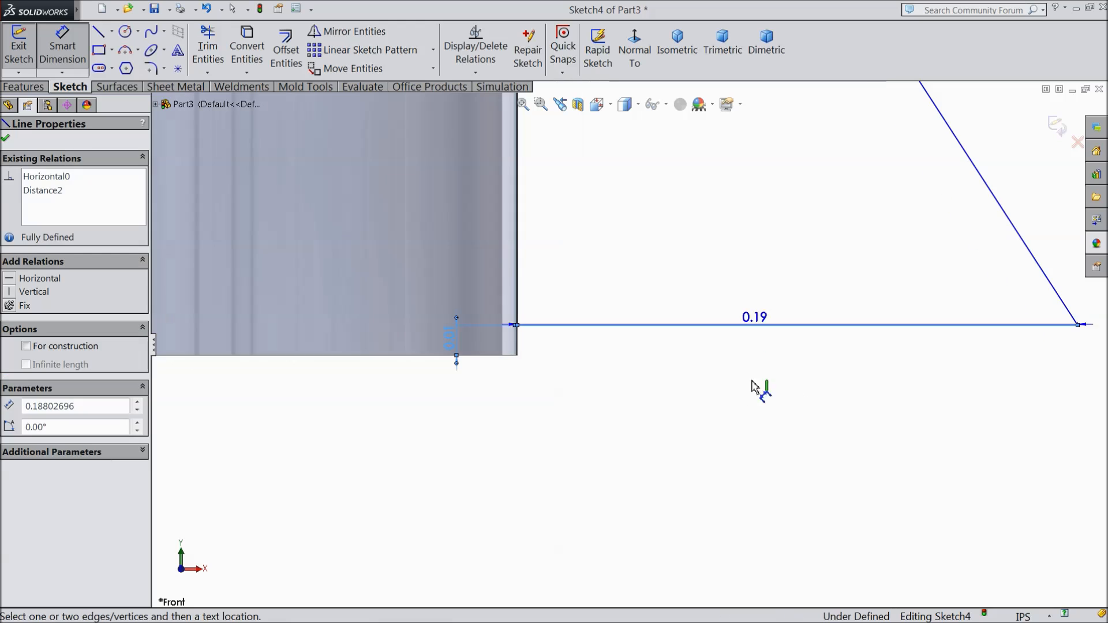
click(757, 419)
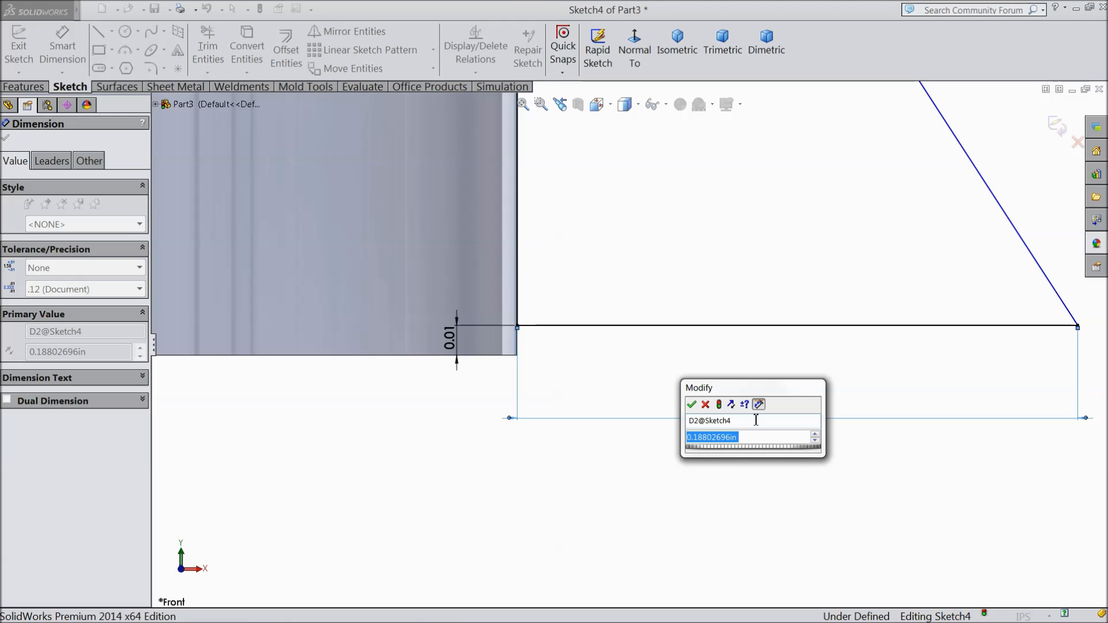
text(0.43)
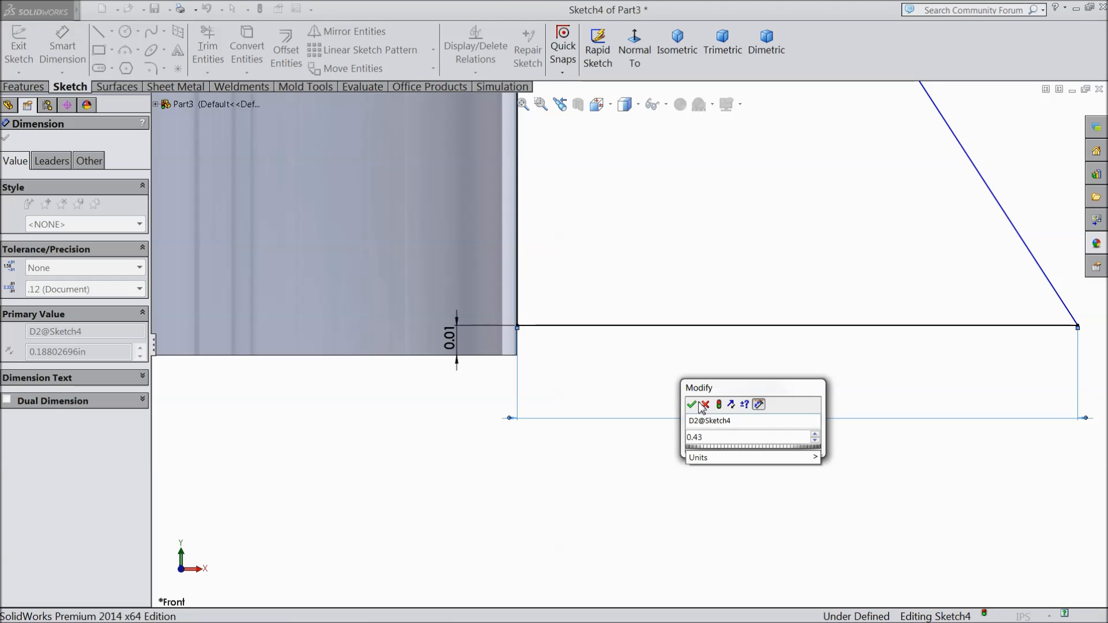
click(692, 405)
Step: Dimension the triangle's vertical side along the cylinder wall as 0.87 in
scroll(692, 331, up, 4)
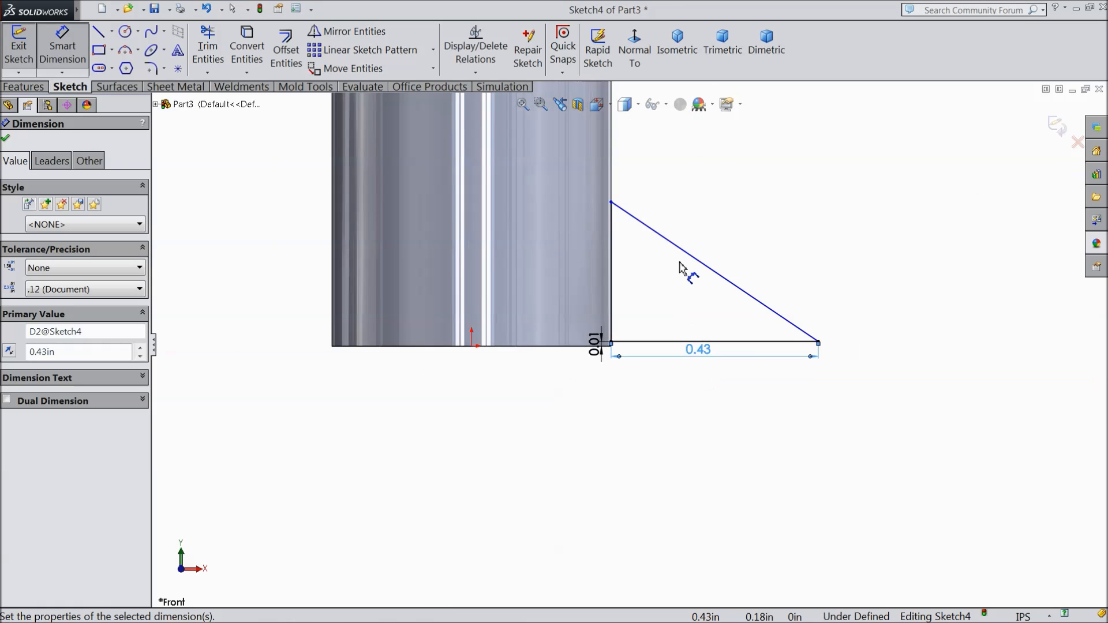
scroll(680, 269, down, 2)
click(553, 307)
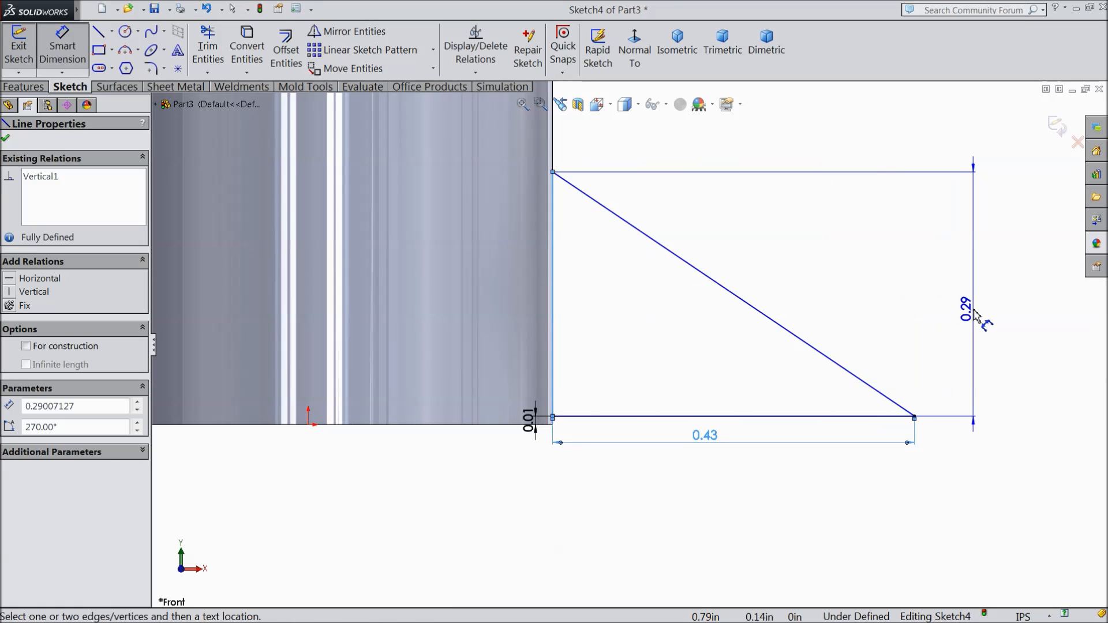
click(976, 314)
text(0.87)
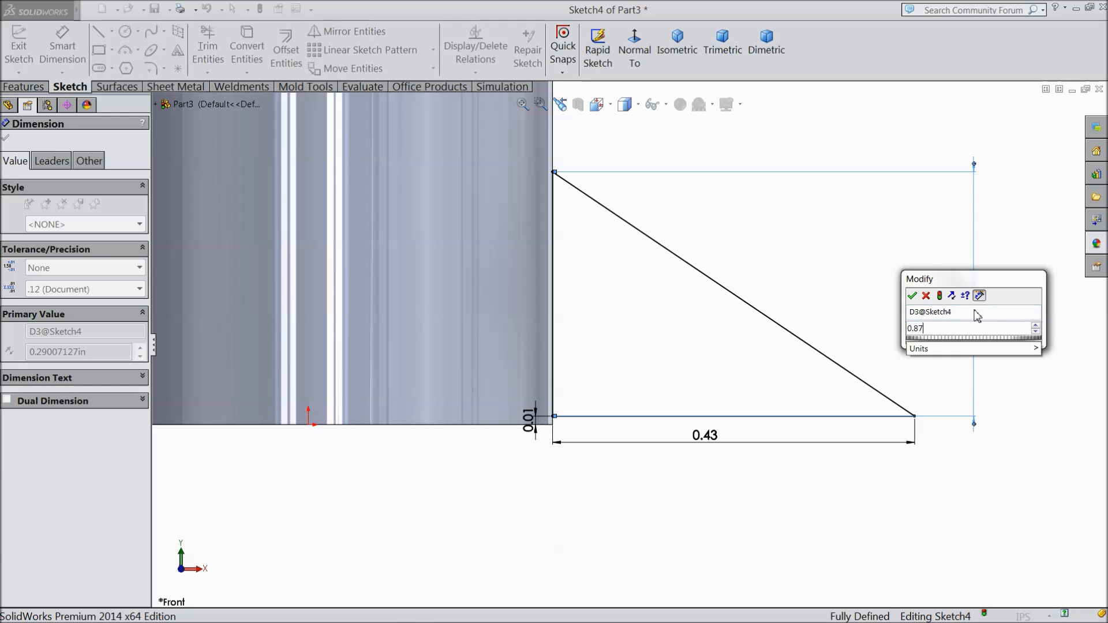
key(Return)
scroll(716, 306, up, 3)
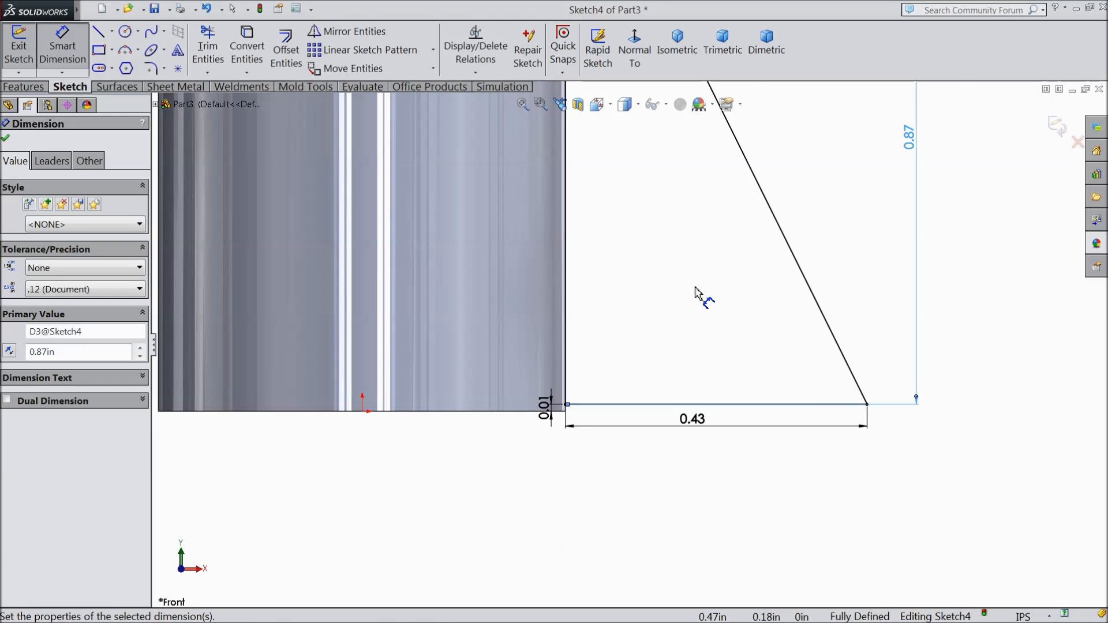
scroll(663, 273, down, 3)
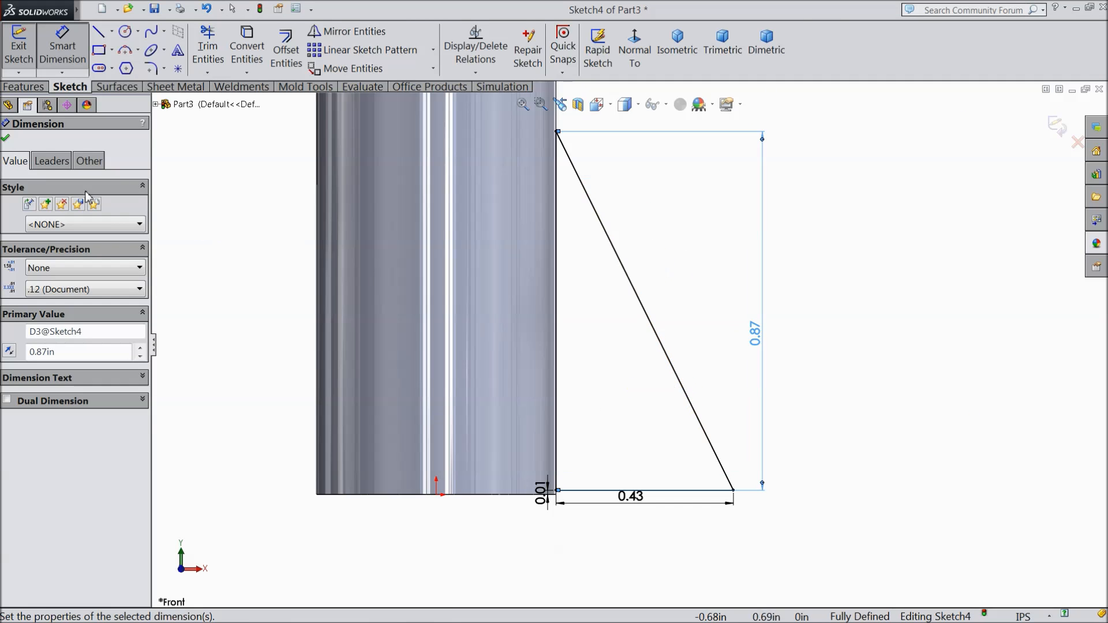
click(8, 139)
Step: Round the triangle's outer lower corner with a 0.13 in sketch fillet
click(151, 68)
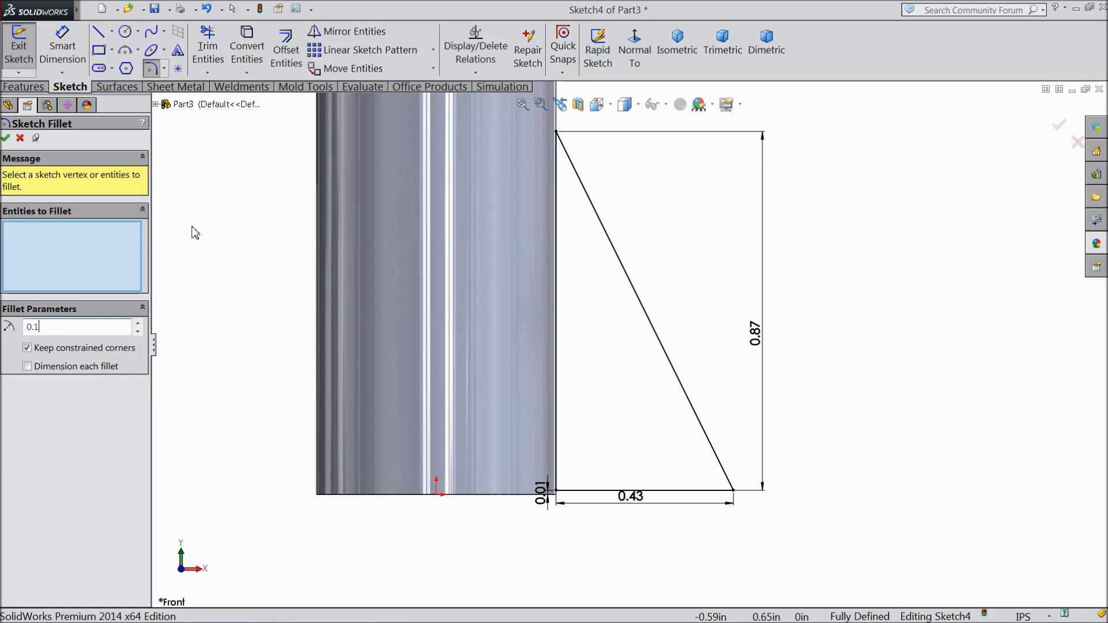
click(733, 491)
click(5, 137)
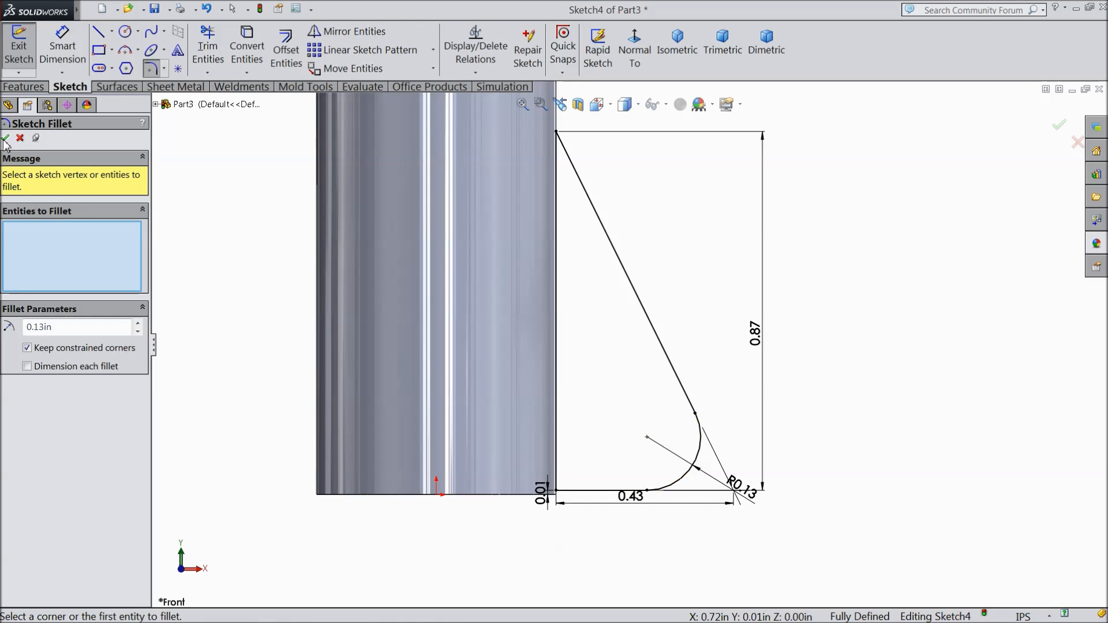
Step: Convert the triangle's vertical line along the cylinder wall to construction geometry
mouse_move(364, 250)
middle_down()
mouse_move(344, 248)
mouse_move(328, 303)
middle_up()
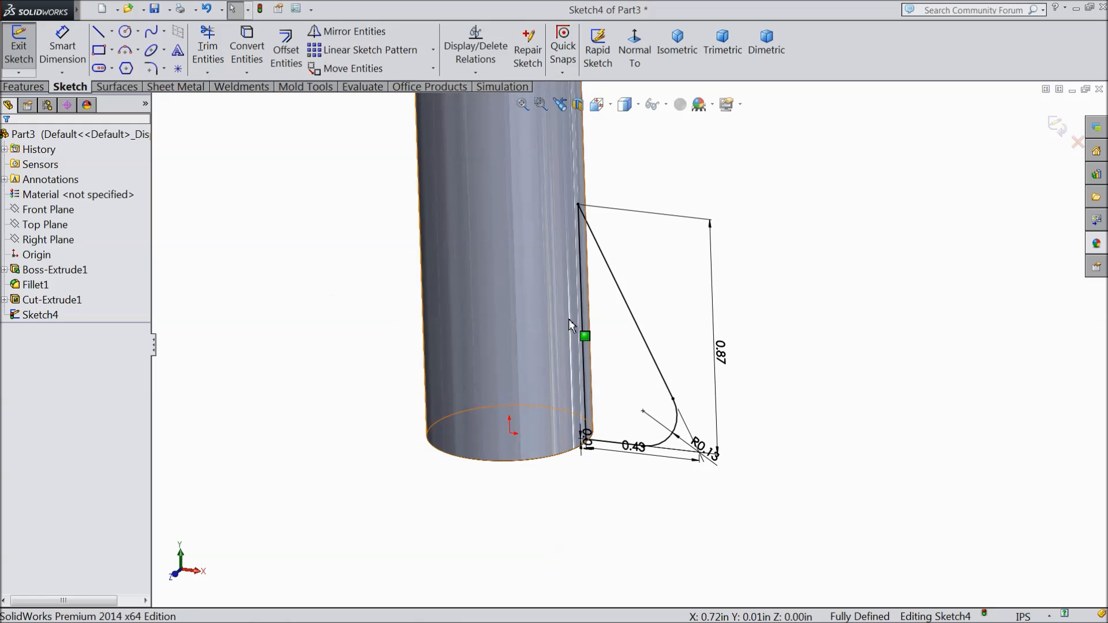
scroll(569, 317, down, 3)
click(604, 346)
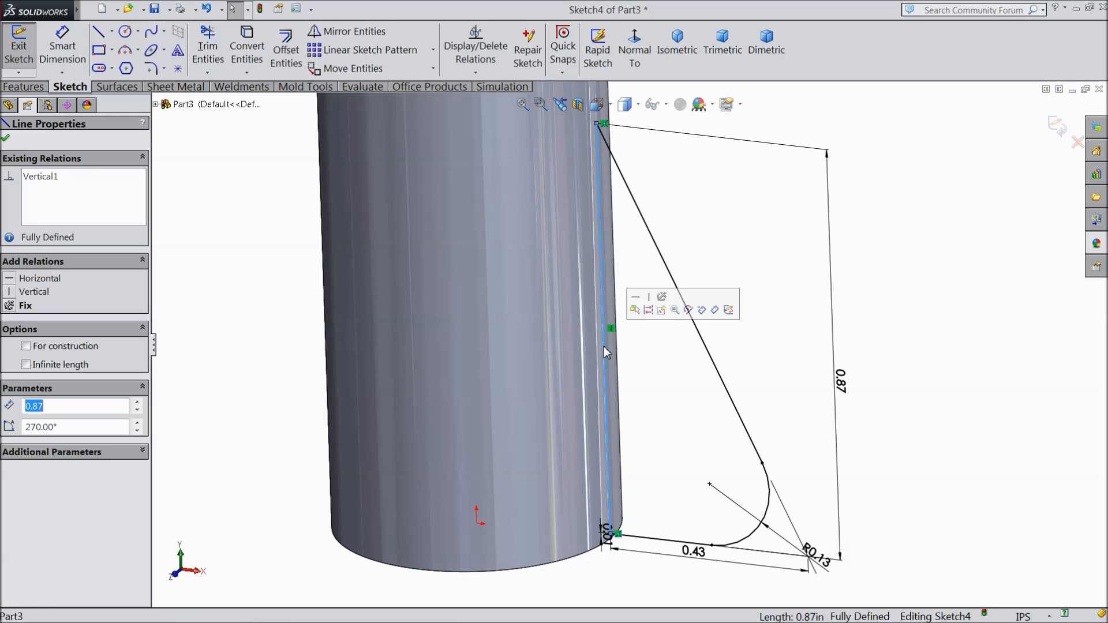
click(648, 310)
middle_drag(651, 336, 650, 329)
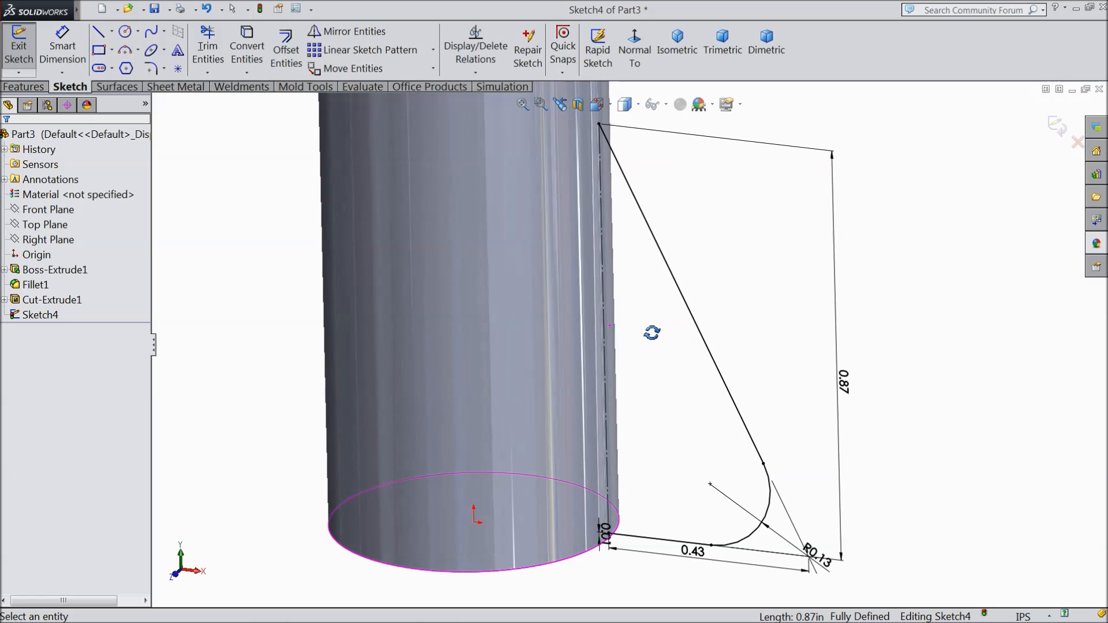
Step: Create a 0.08 in thick rib fin from the triangular sketch, with the material side flipped toward the cylinder
click(10, 90)
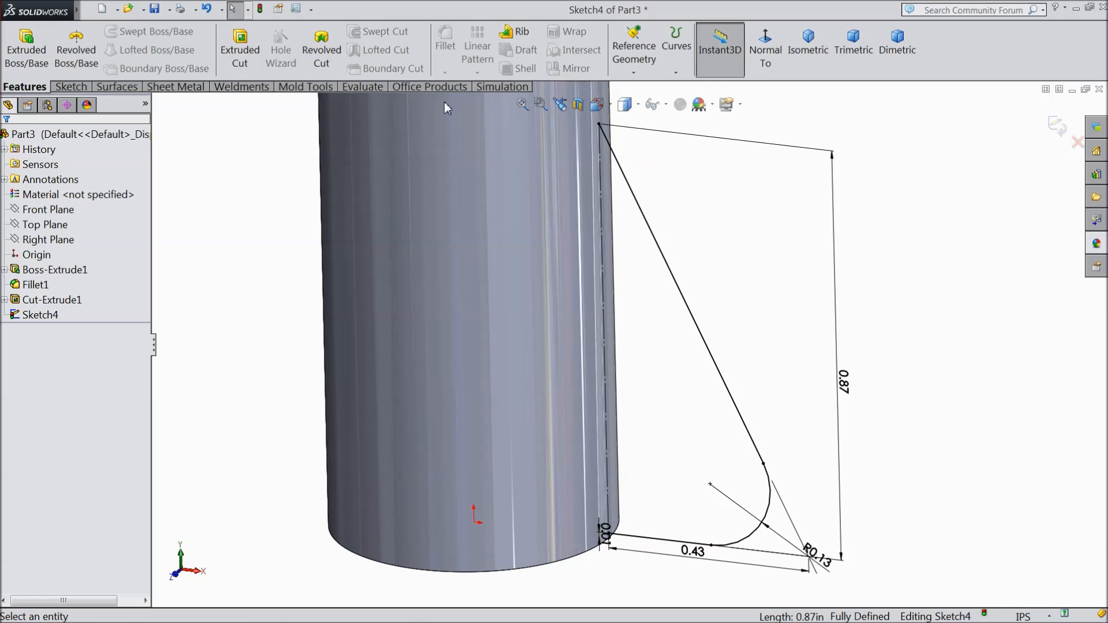
click(518, 33)
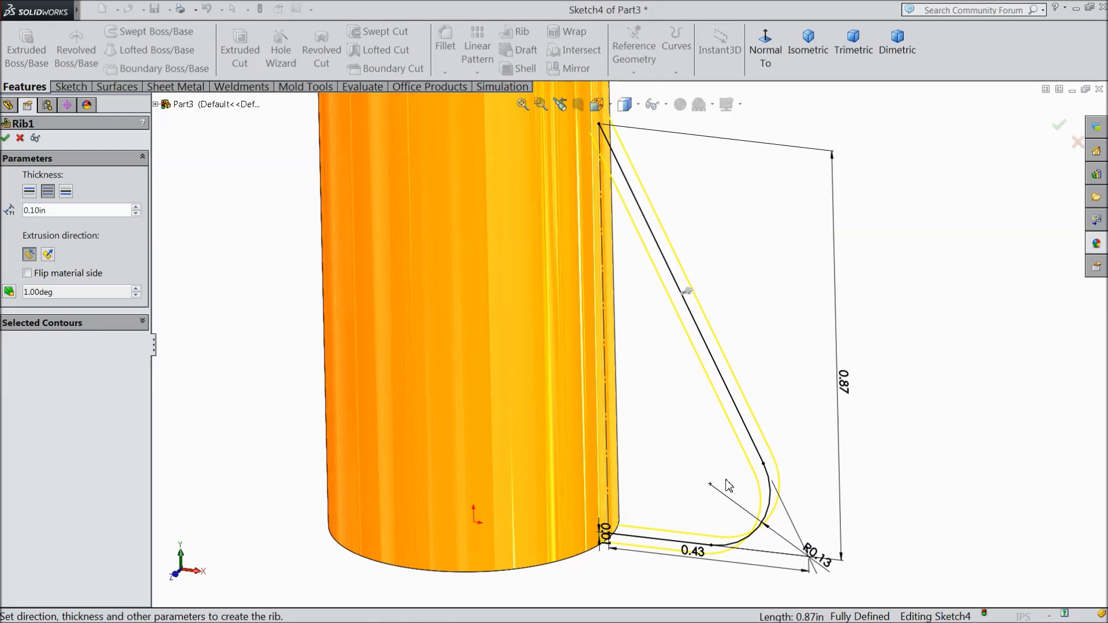
click(60, 209)
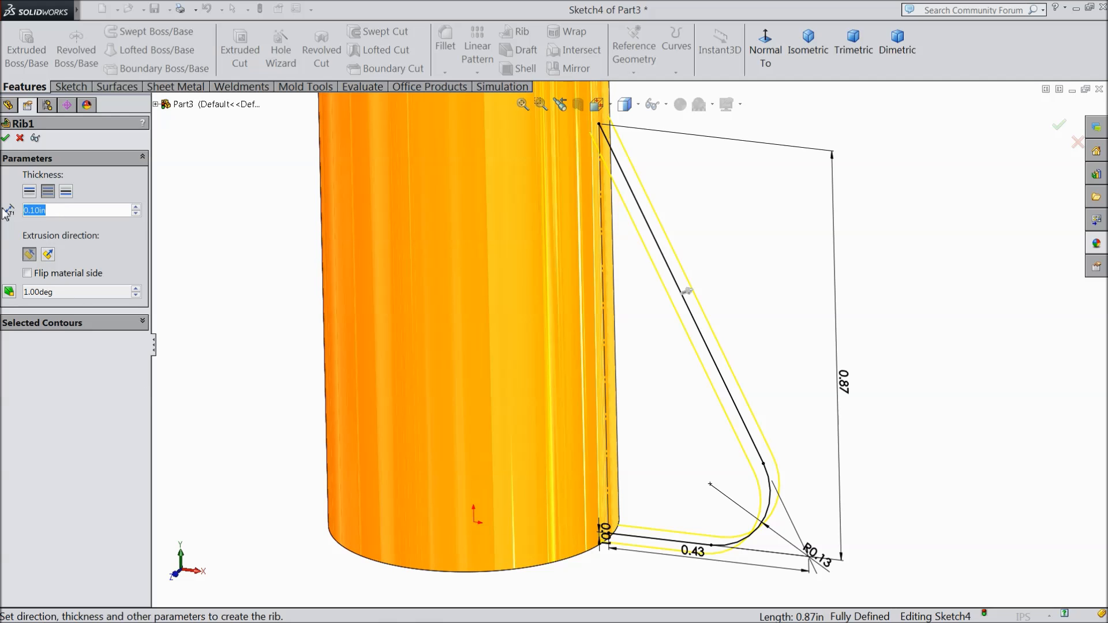
text(0.08)
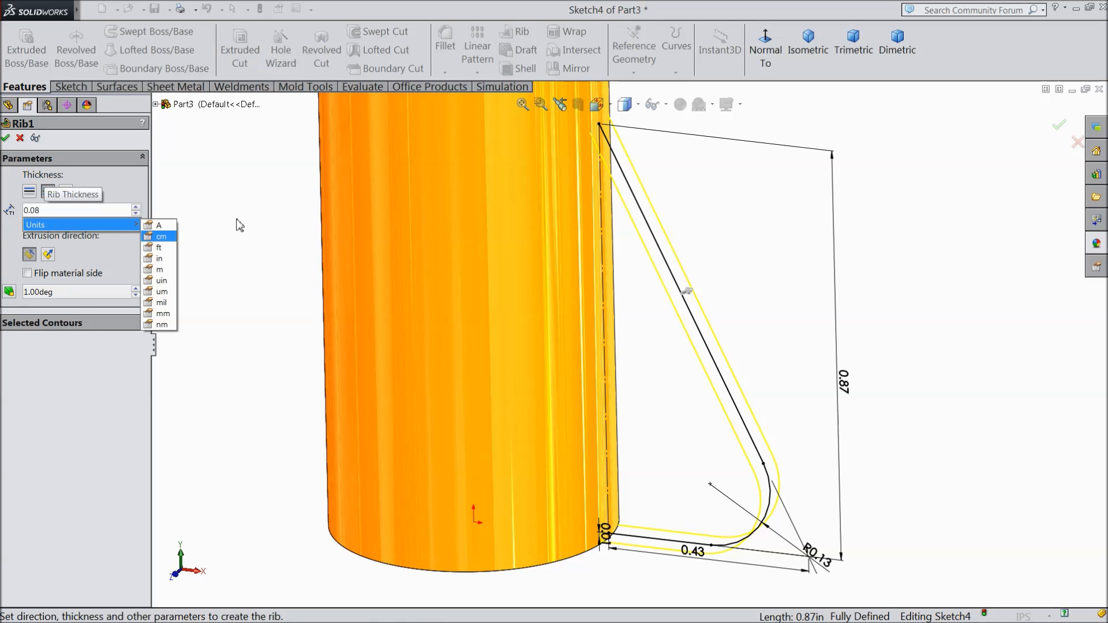
key(Return)
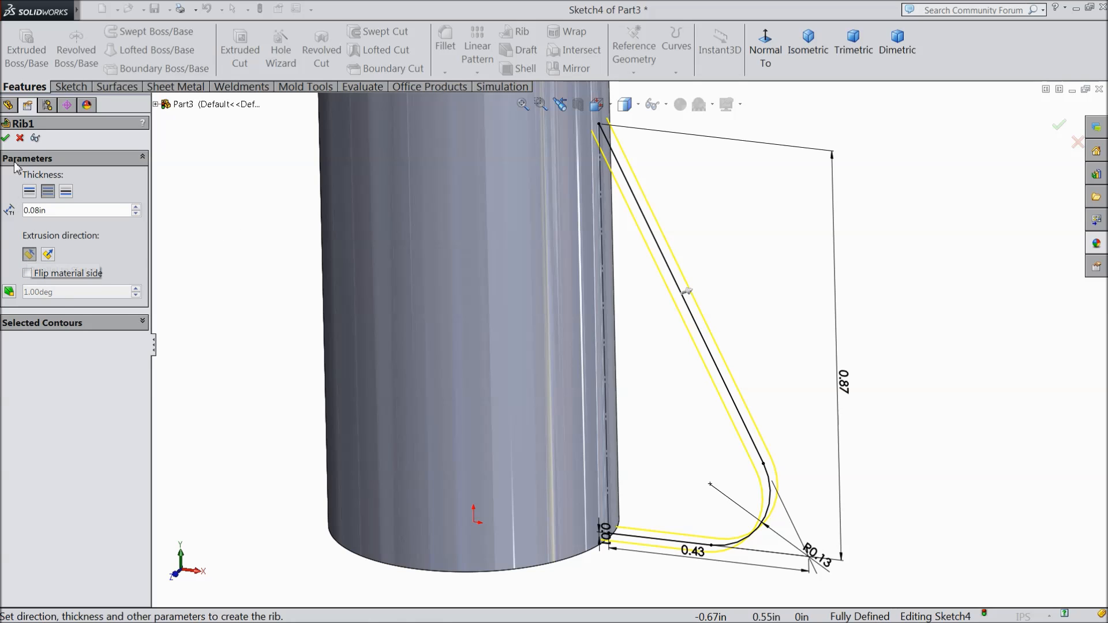
click(6, 139)
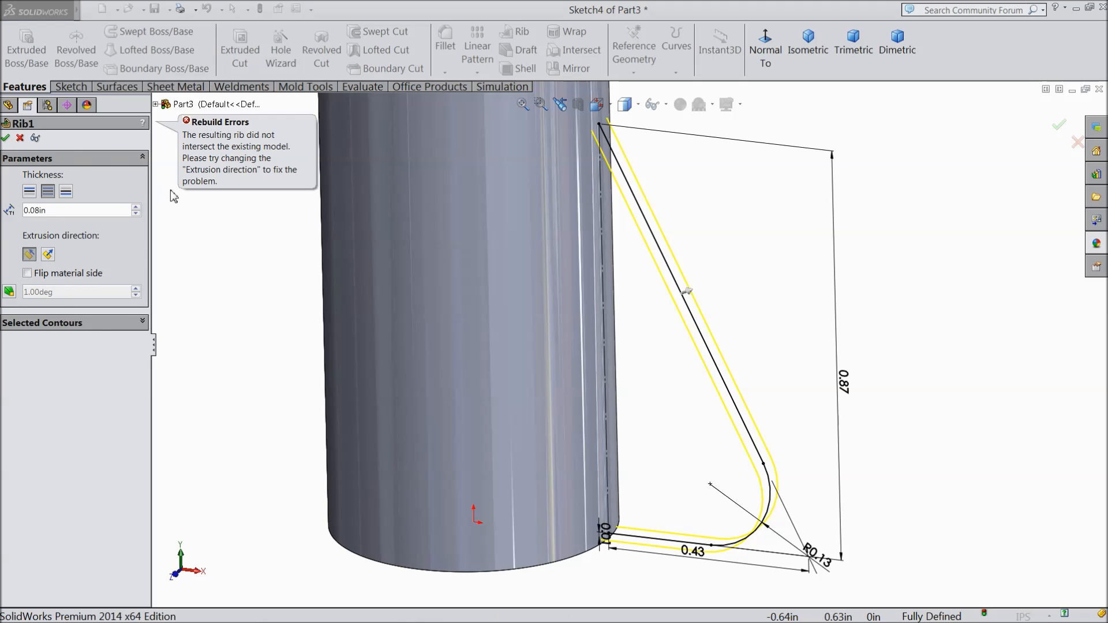
click(27, 274)
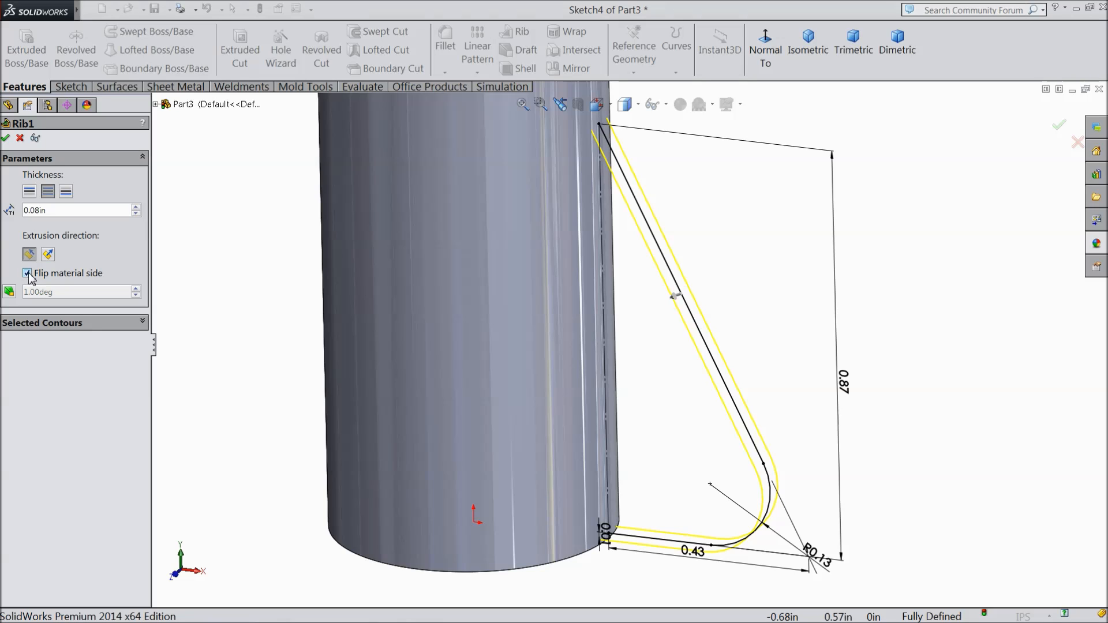
click(6, 139)
click(261, 275)
middle_drag(282, 307, 257, 319)
scroll(253, 309, up, 7)
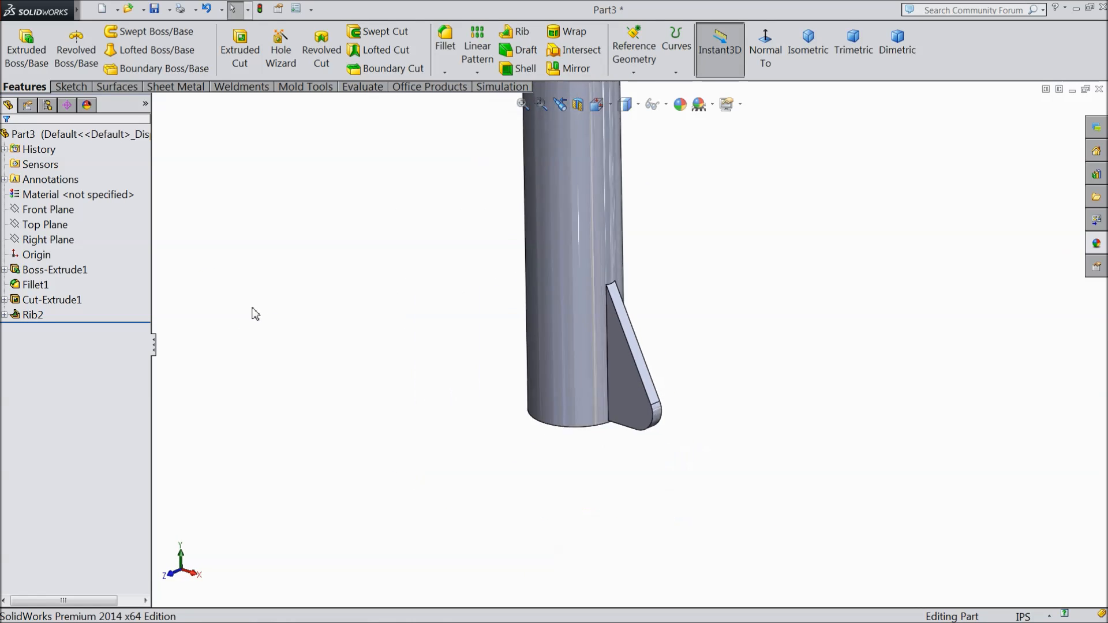
Step: Pattern the rib fin circularly around the body's cylindrical face with 3 equally spaced instances over 360 degrees
scroll(615, 256, down, 2)
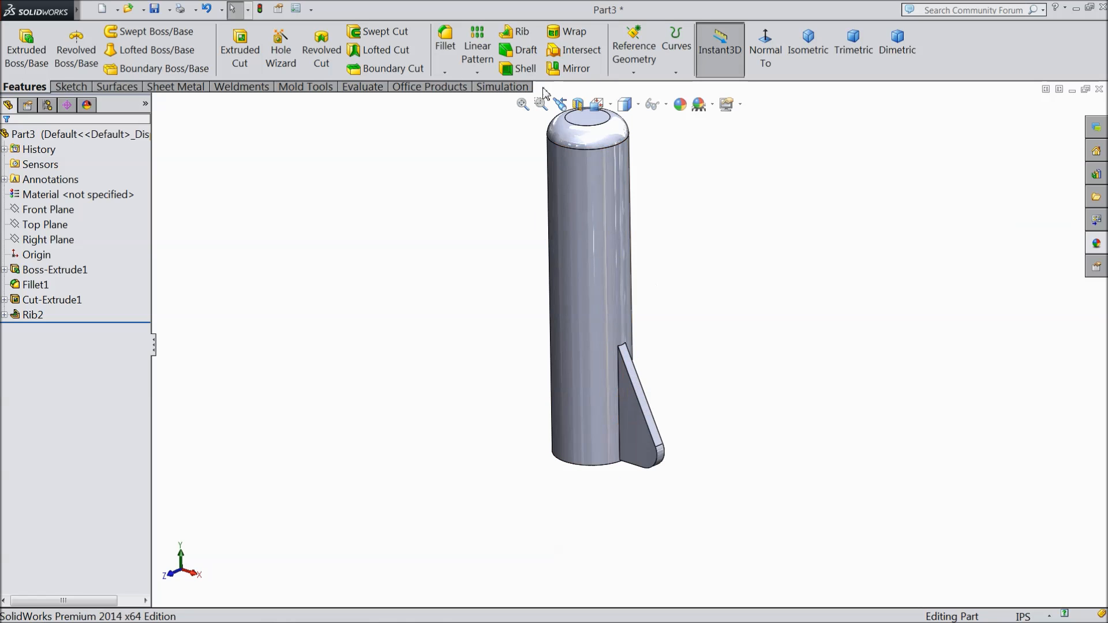
click(477, 72)
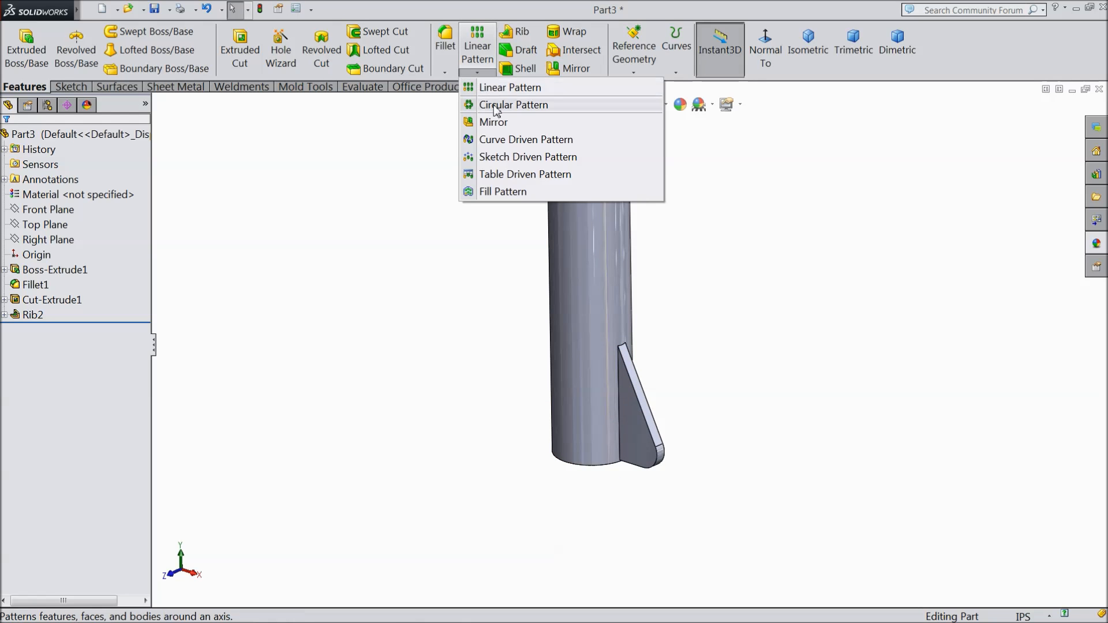
click(495, 104)
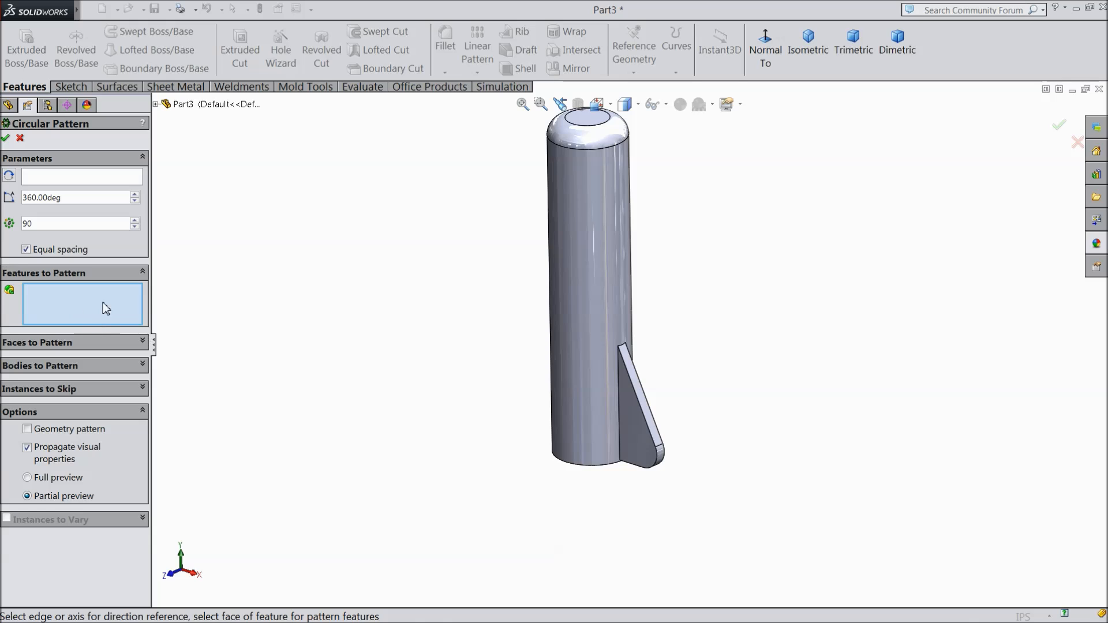
click(646, 431)
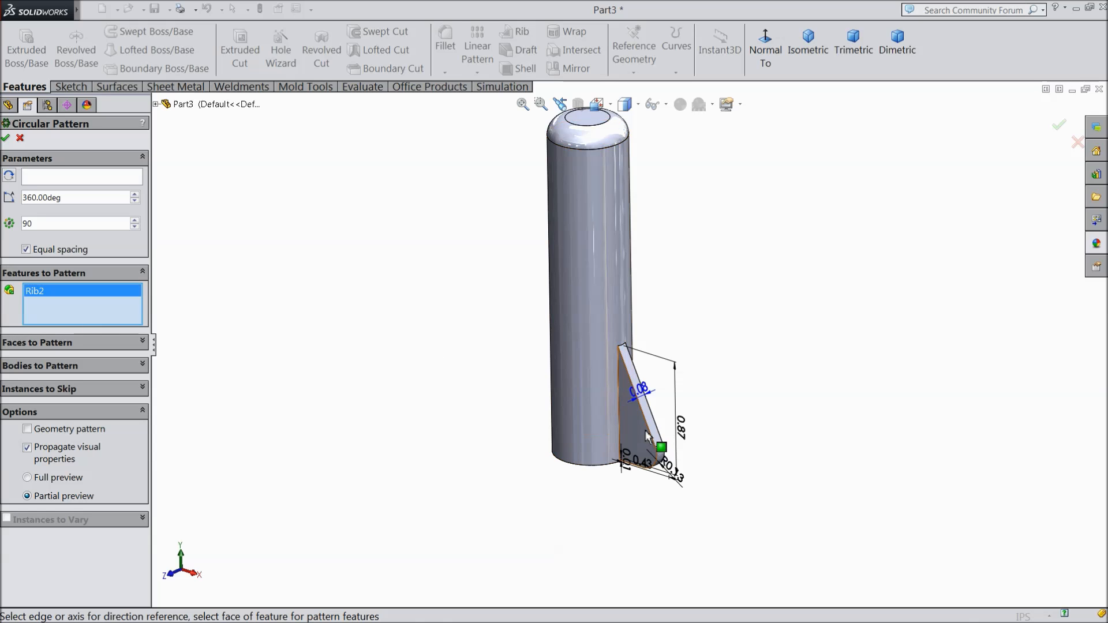
click(67, 185)
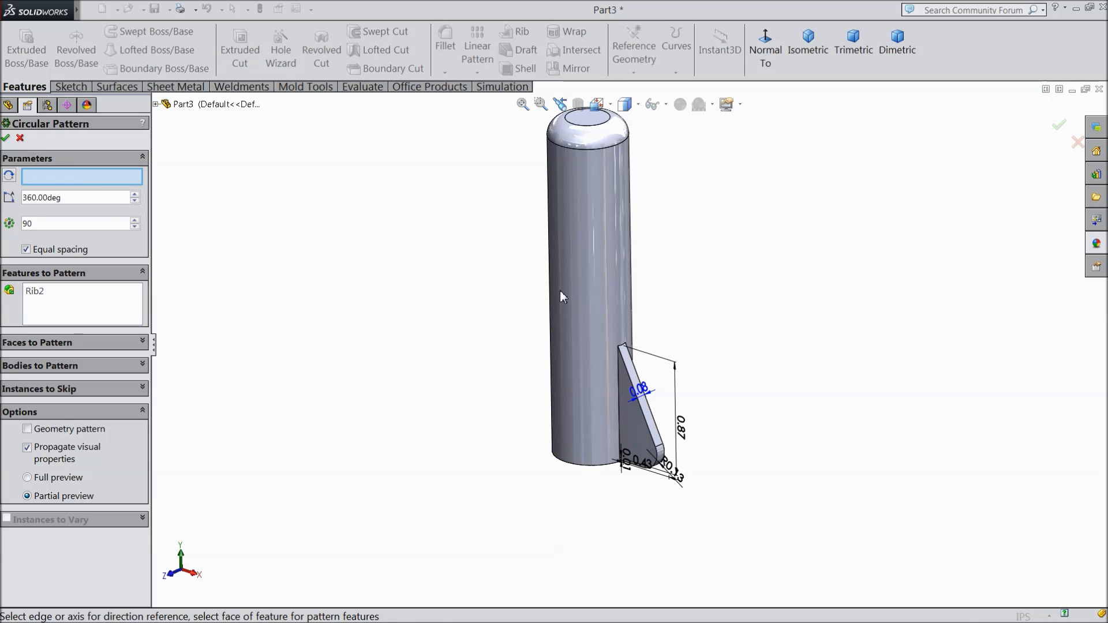
click(604, 254)
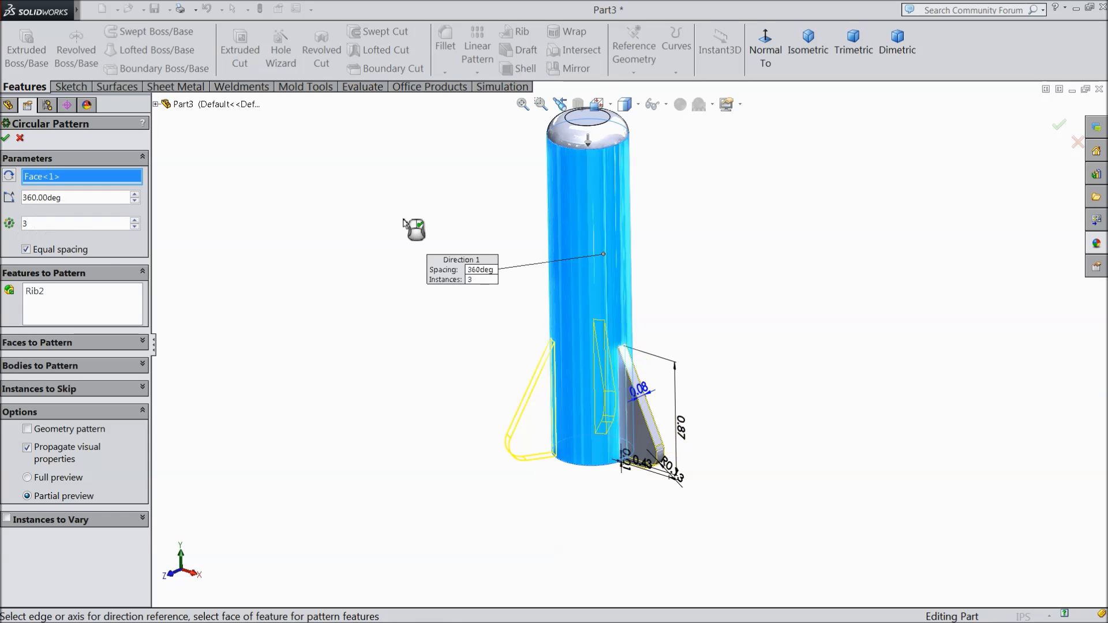
middle_drag(342, 333, 347, 380)
scroll(347, 380, down, 1)
scroll(671, 327, up, 3)
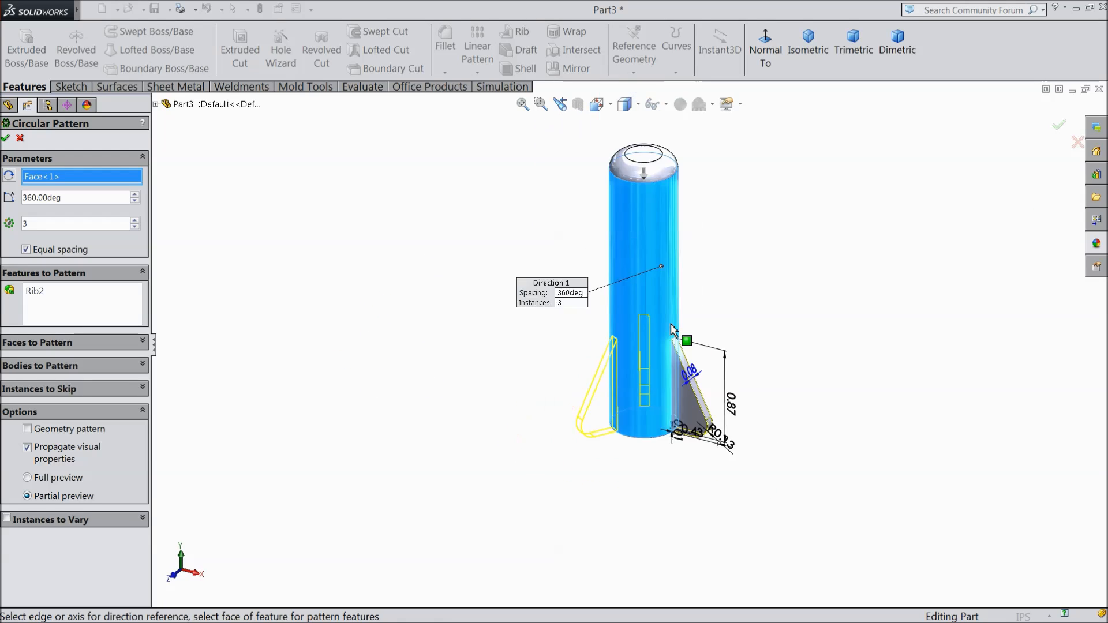
scroll(722, 271, down, 2)
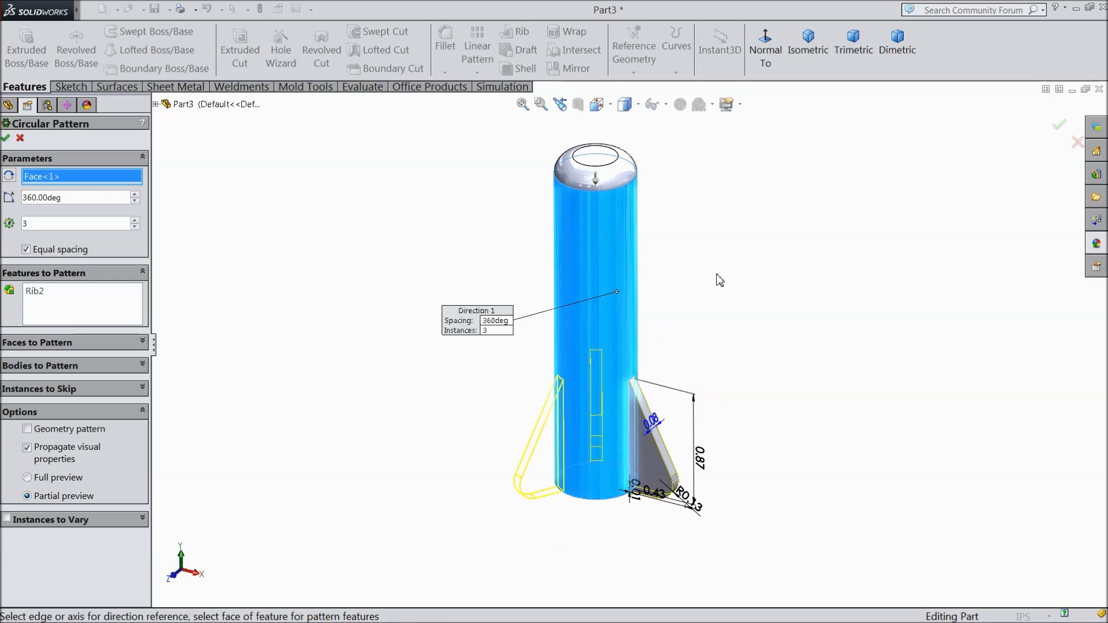
click(6, 138)
Step: Inspect the rocket's bore and fin in a section view on the Front Plane, and return to the full model
middle_drag(366, 334, 485, 312)
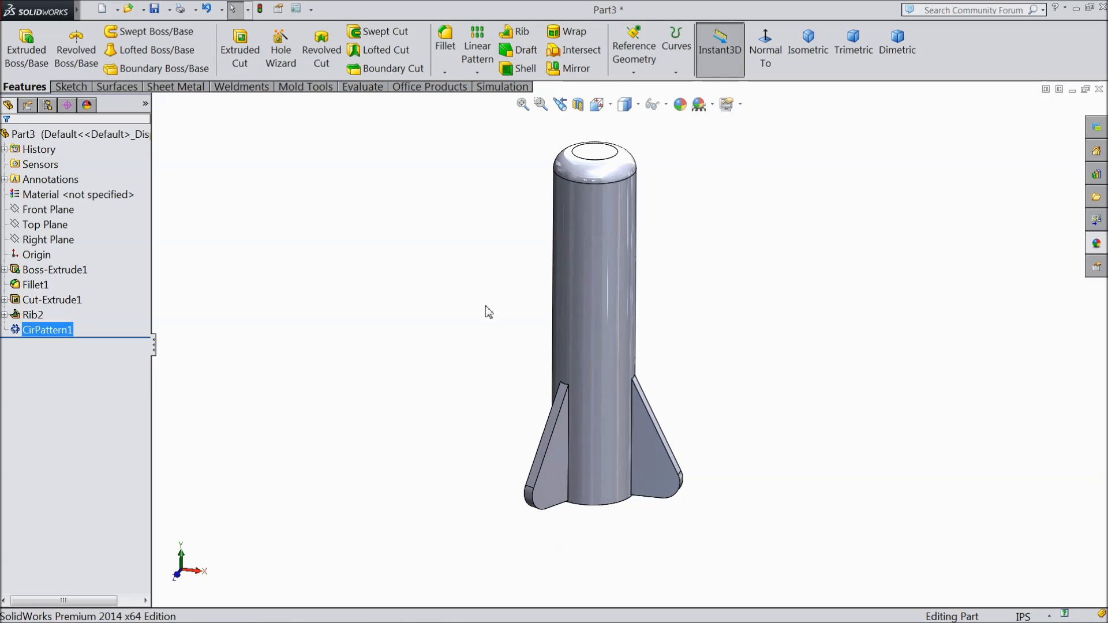
click(578, 105)
middle_drag(468, 354, 448, 319)
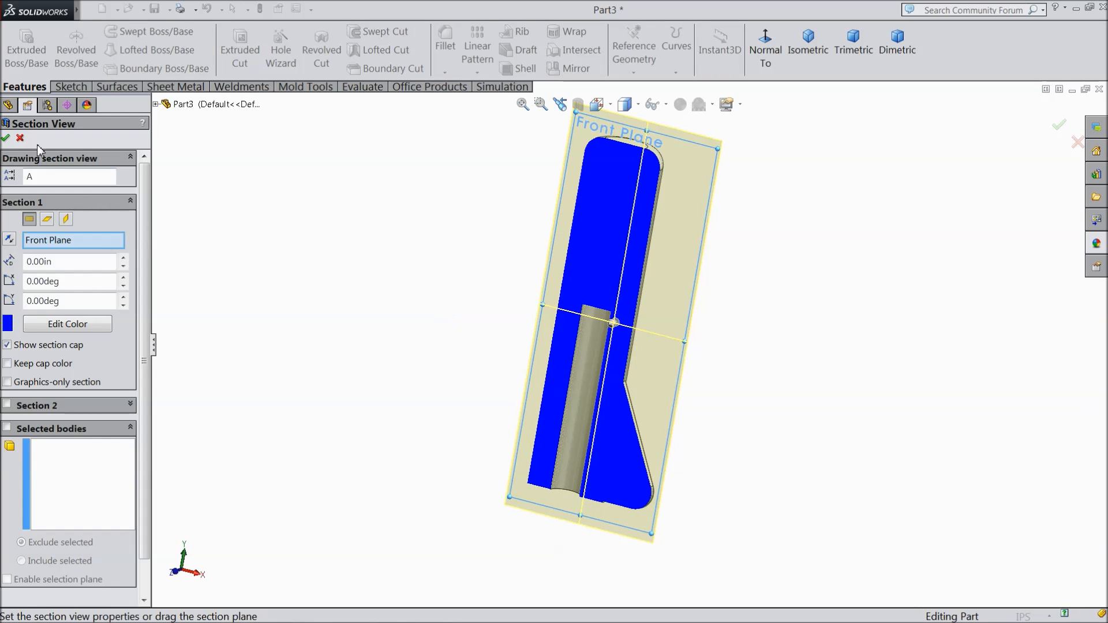
click(7, 140)
middle_drag(376, 292, 344, 317)
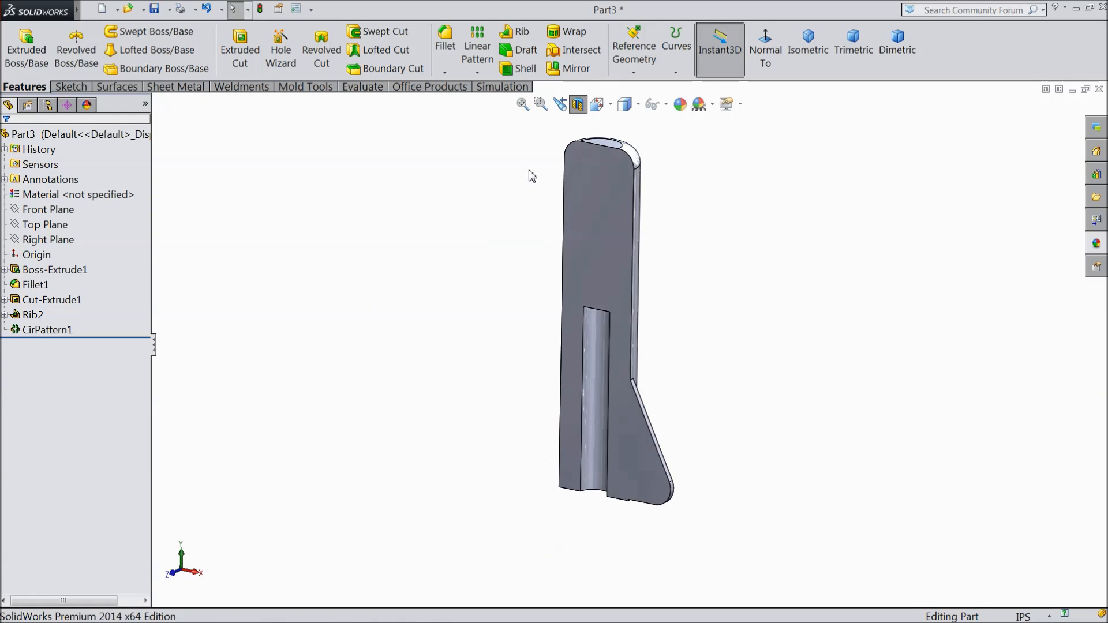
click(578, 105)
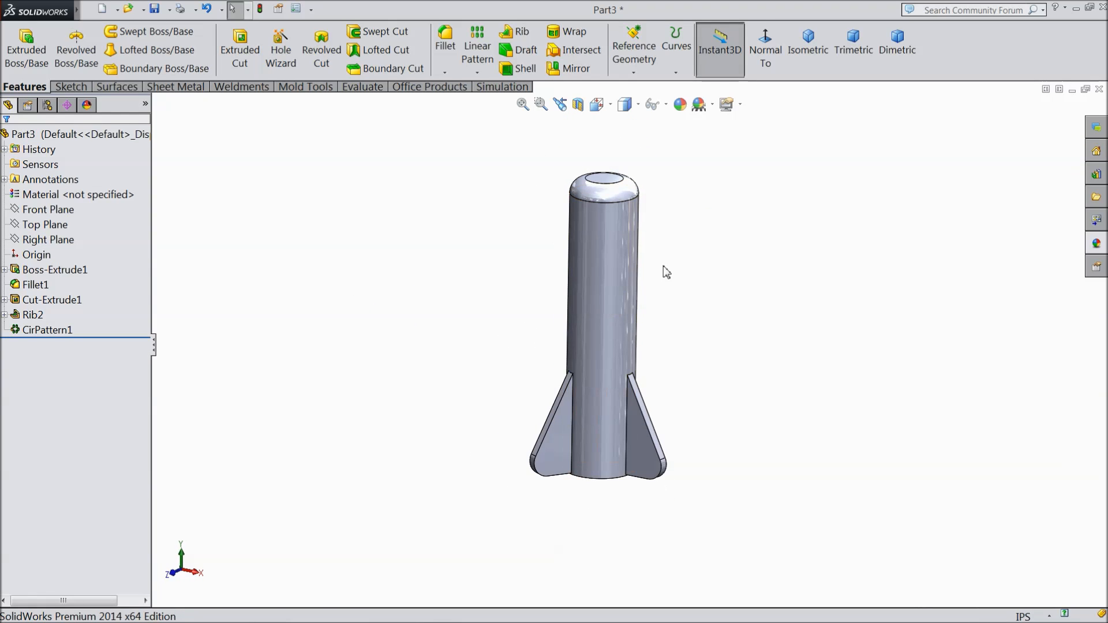
Step: Color the whole rocket part orange (RGB 232, 113, 8) from the standard swatches
click(34, 134)
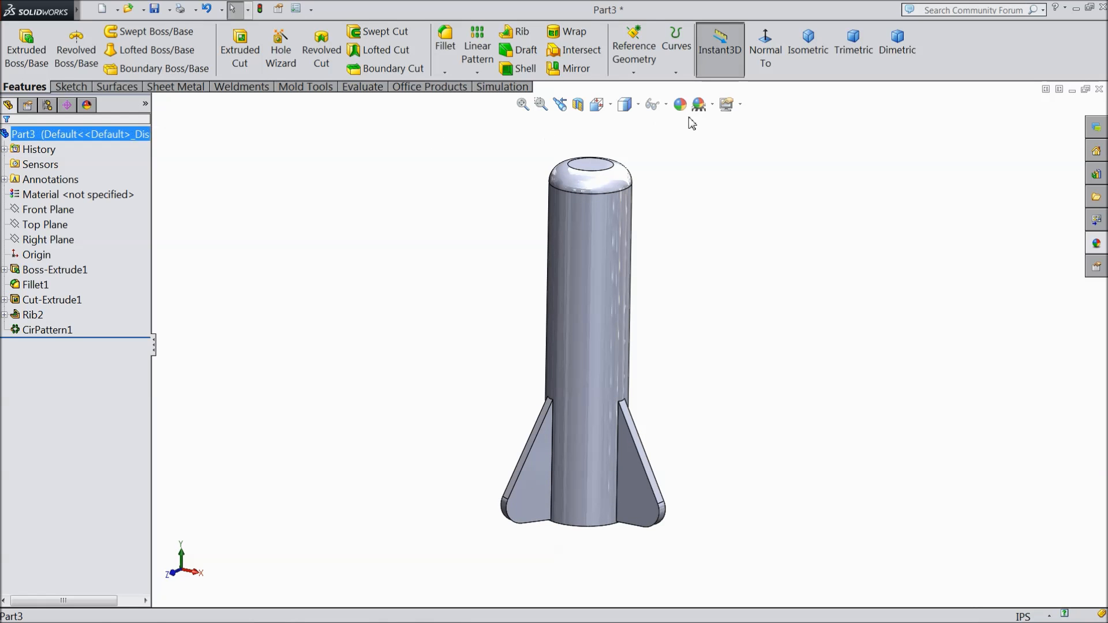
click(681, 104)
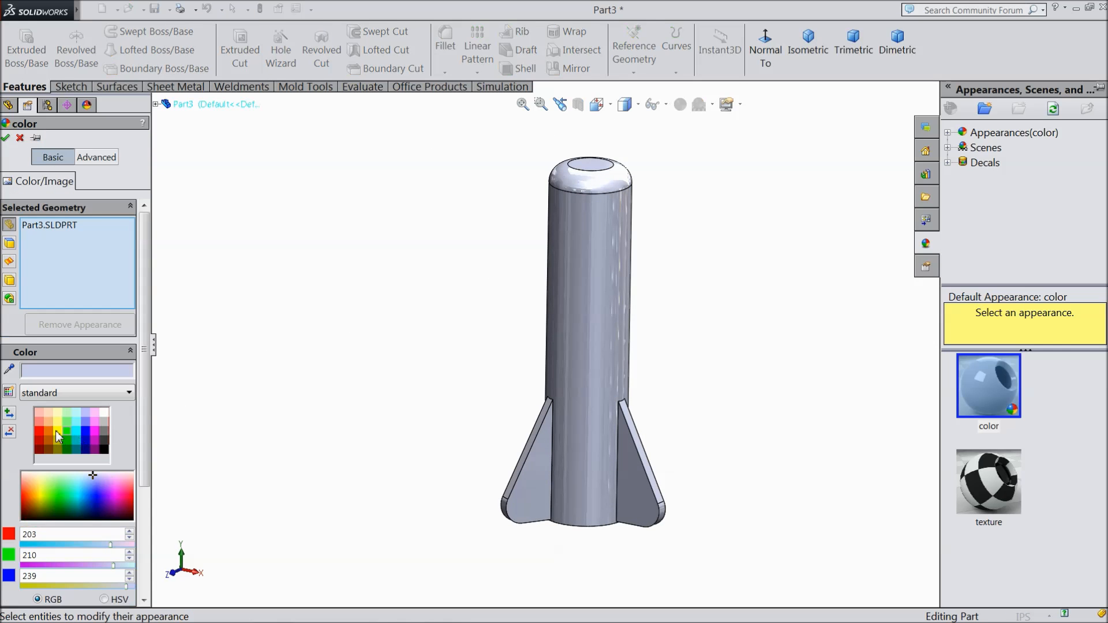
click(47, 431)
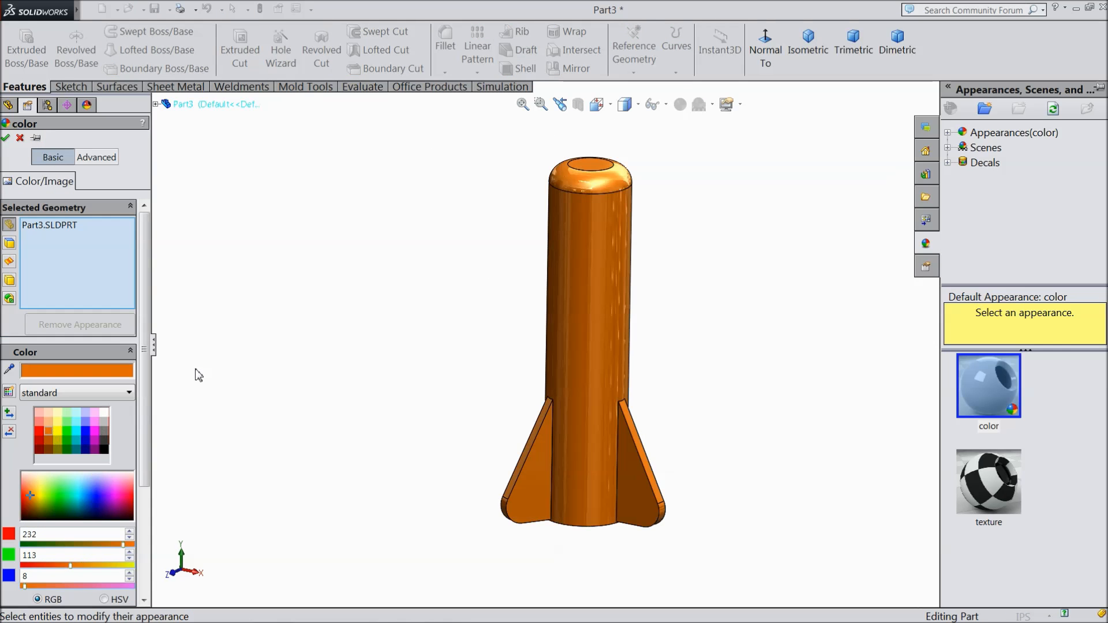
click(5, 138)
middle_drag(299, 231, 408, 281)
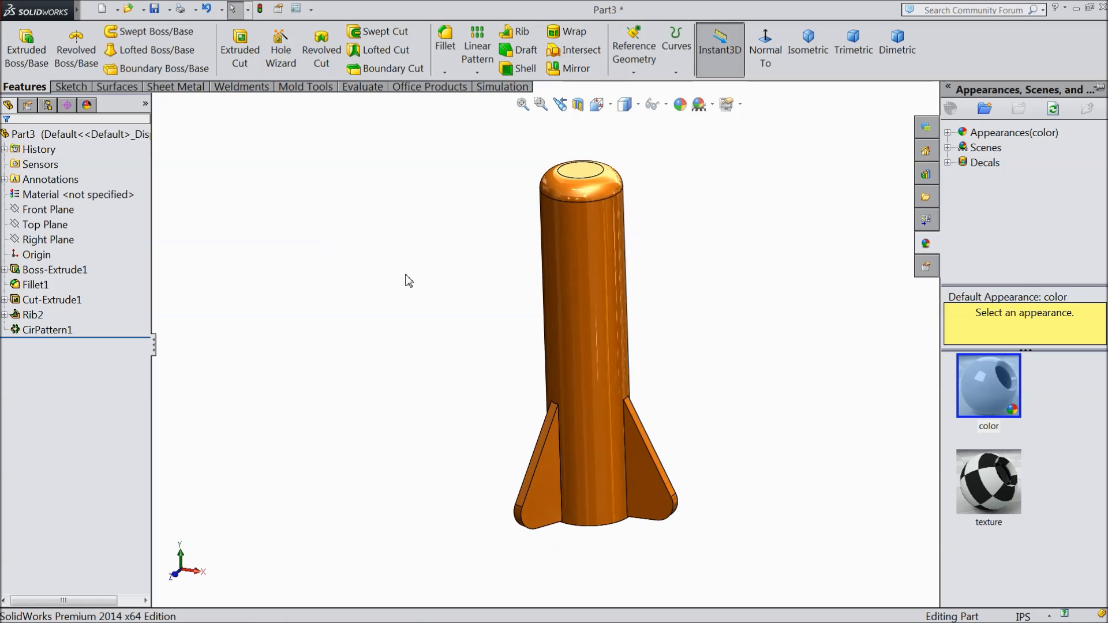
Step: Show the rocket in isometric view and save the part as 2.Toy Rocket in the Launcher folder
click(799, 51)
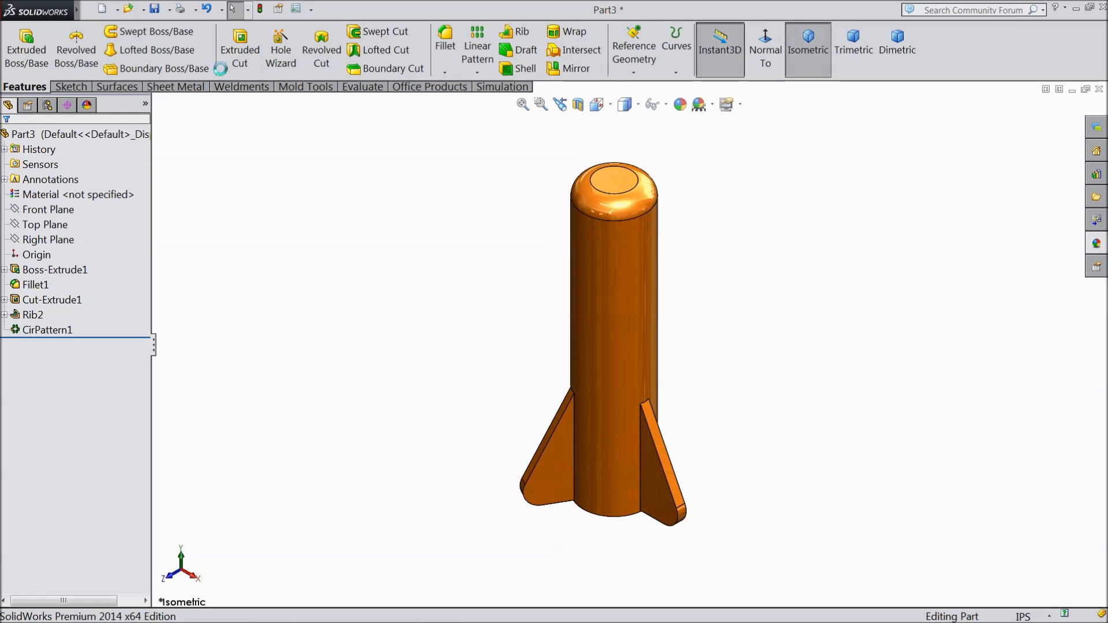
key(ctrl+s)
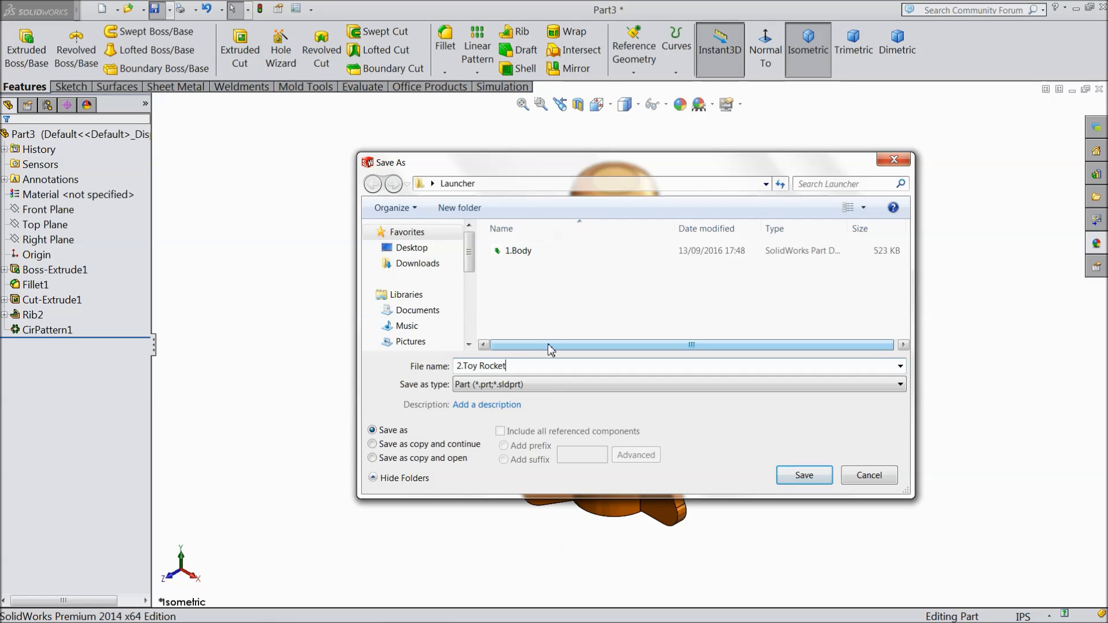
click(808, 476)
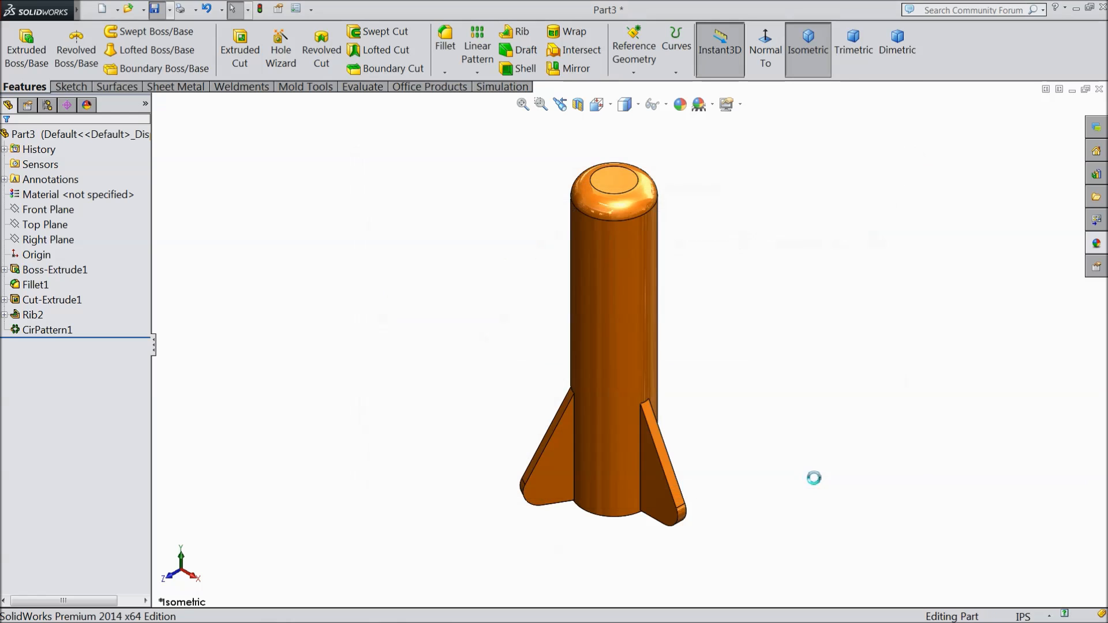
scroll(672, 279, down, 2)
middle_drag(716, 423, 685, 431)
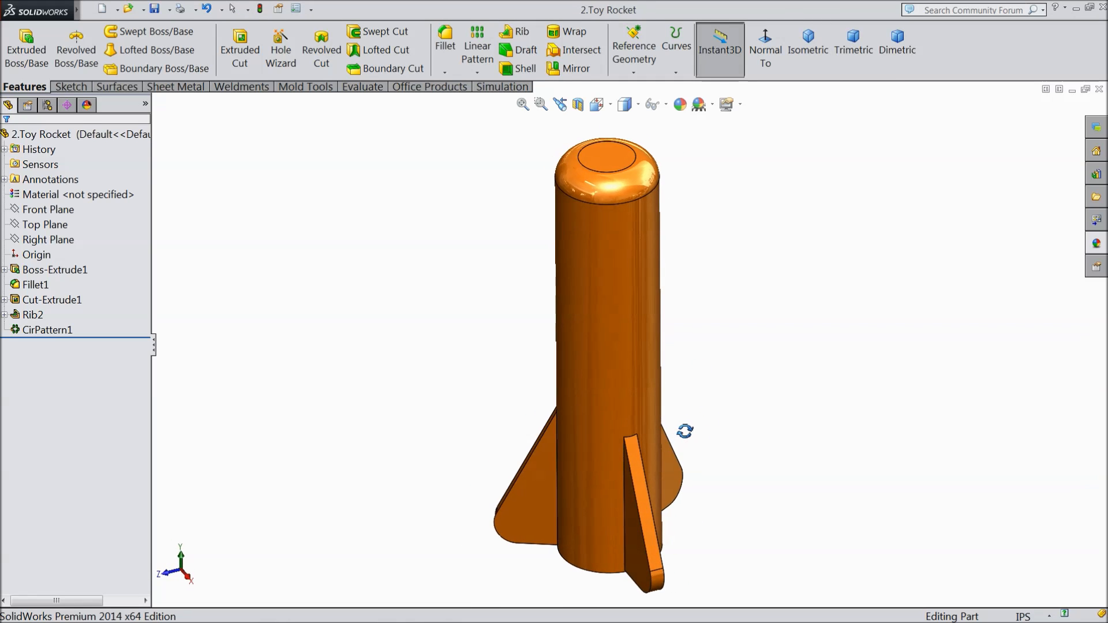
Step: Create a new part and set its document units to IPS (inch, pound, second)
click(434, 610)
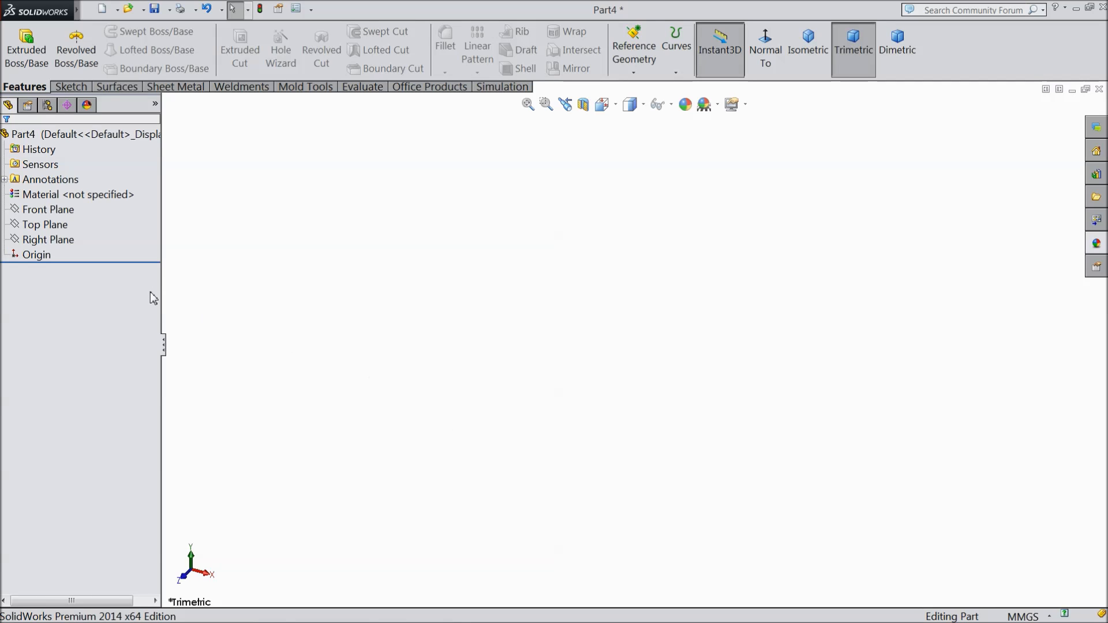
click(47, 239)
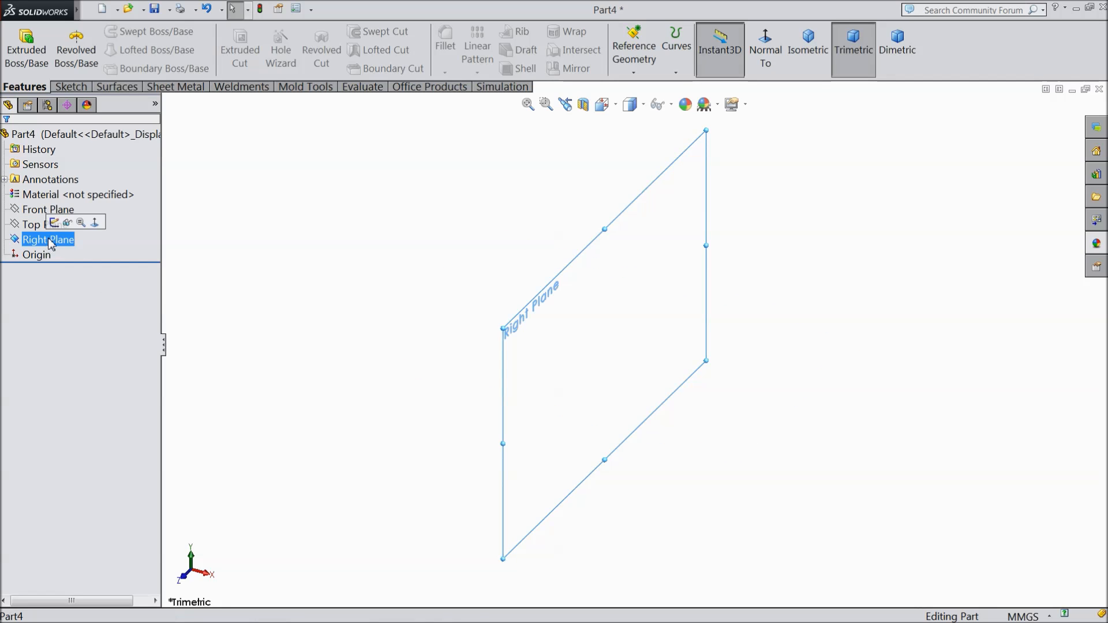
click(1023, 616)
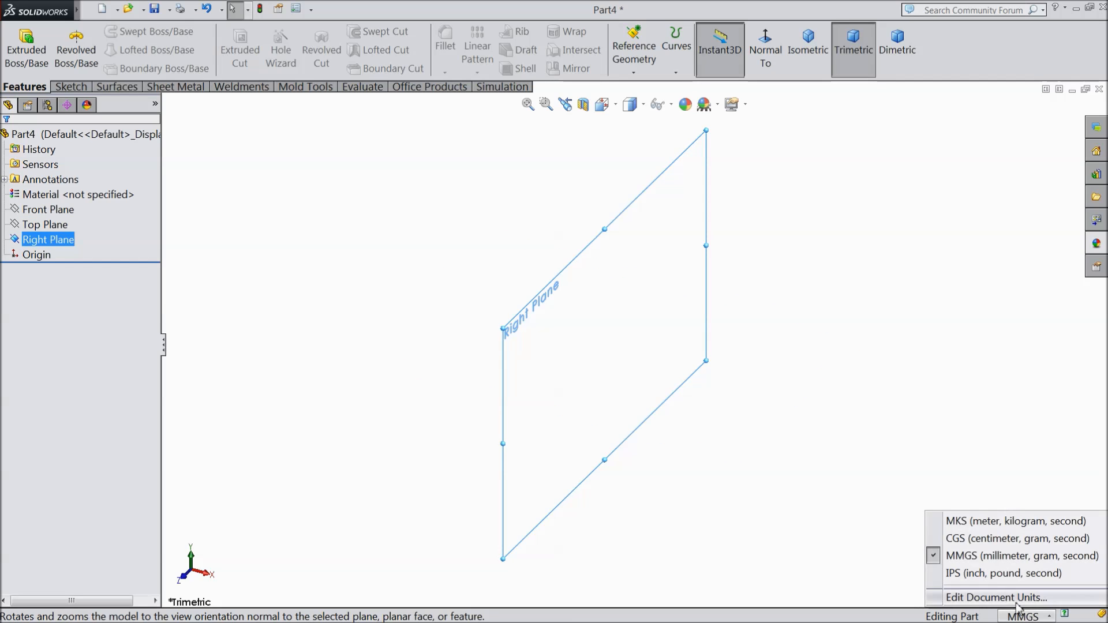
click(984, 573)
Step: Sketch two concentric circles centered on the origin on the Right Plane, about 6.9 in and 5.2 in in diameter
click(35, 239)
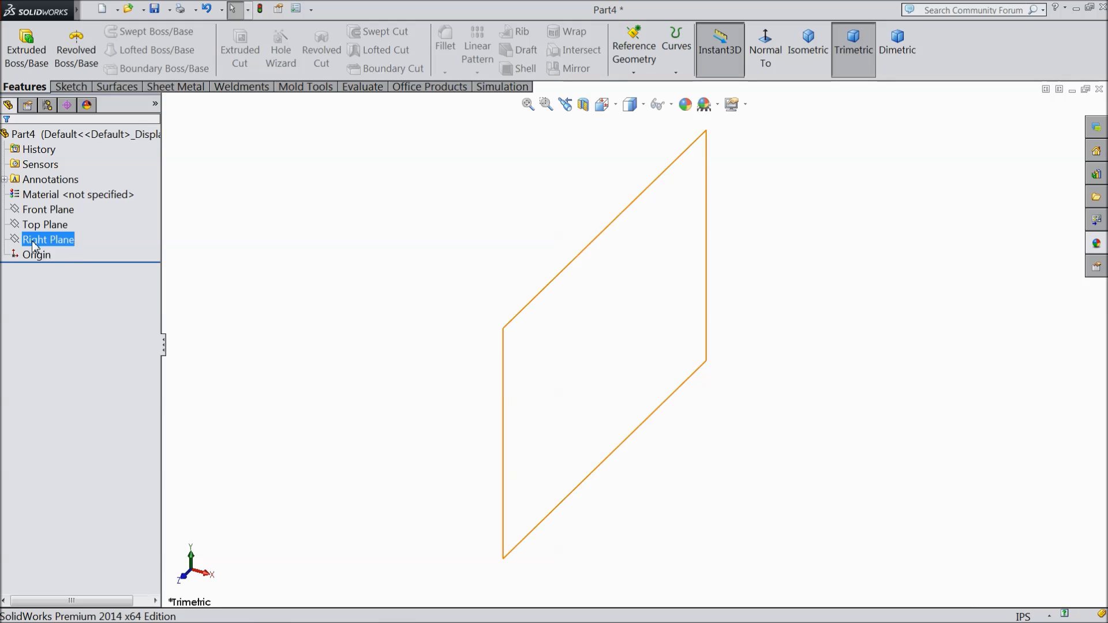
ctrl+click(34, 225)
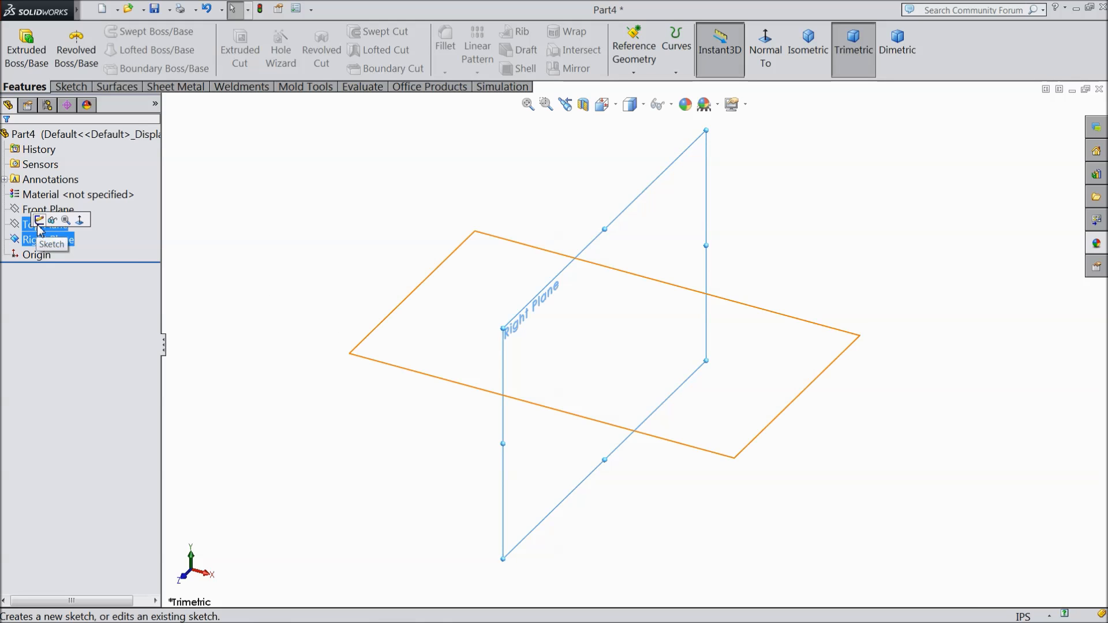
click(39, 221)
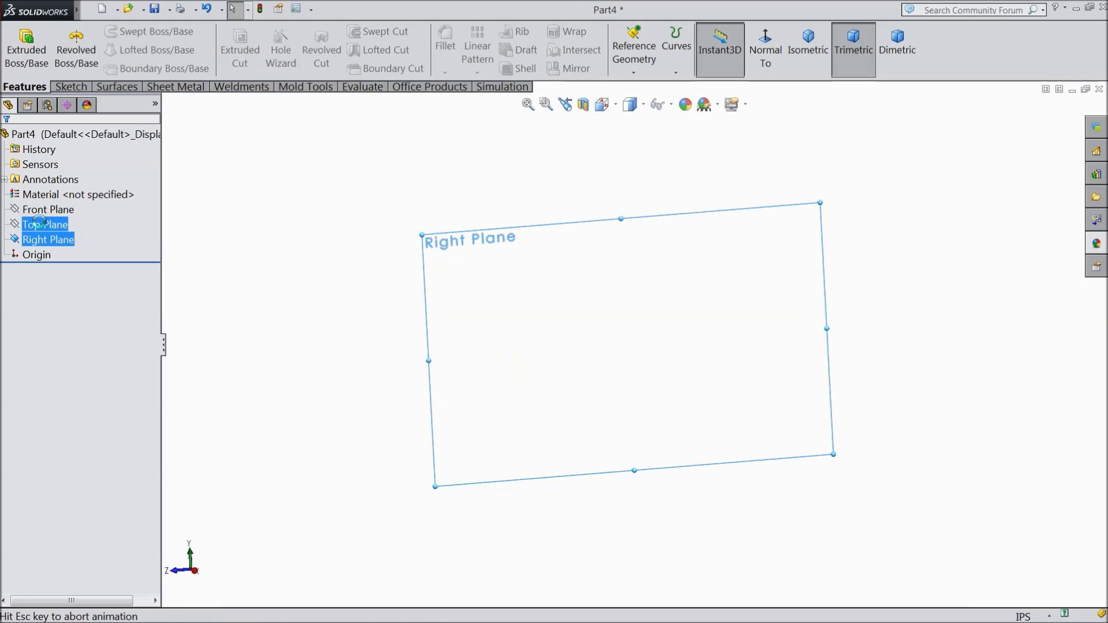
click(69, 87)
click(125, 31)
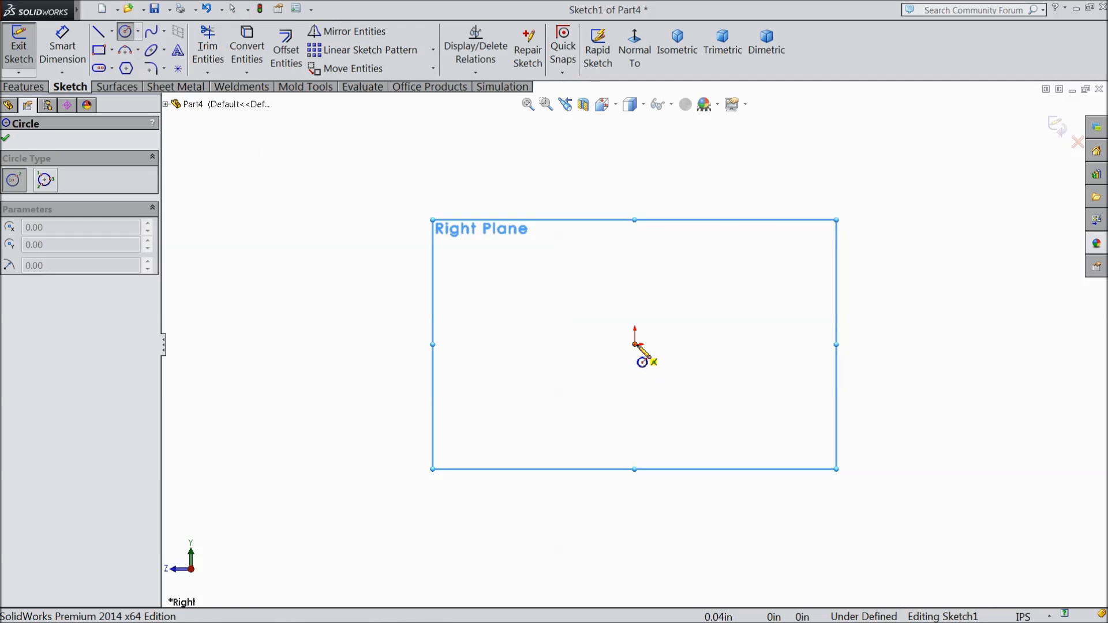
click(635, 345)
click(483, 235)
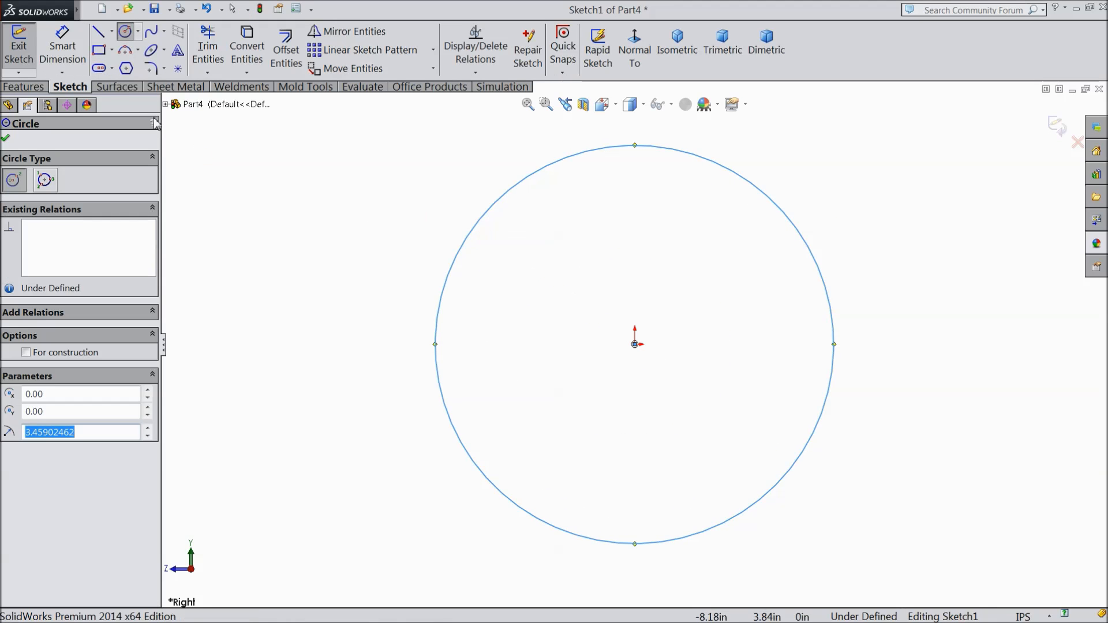
click(635, 345)
click(495, 297)
Step: Dimension the inner circle's diameter as 0.65 in and the outer circle's diameter as 0.8 in
click(63, 49)
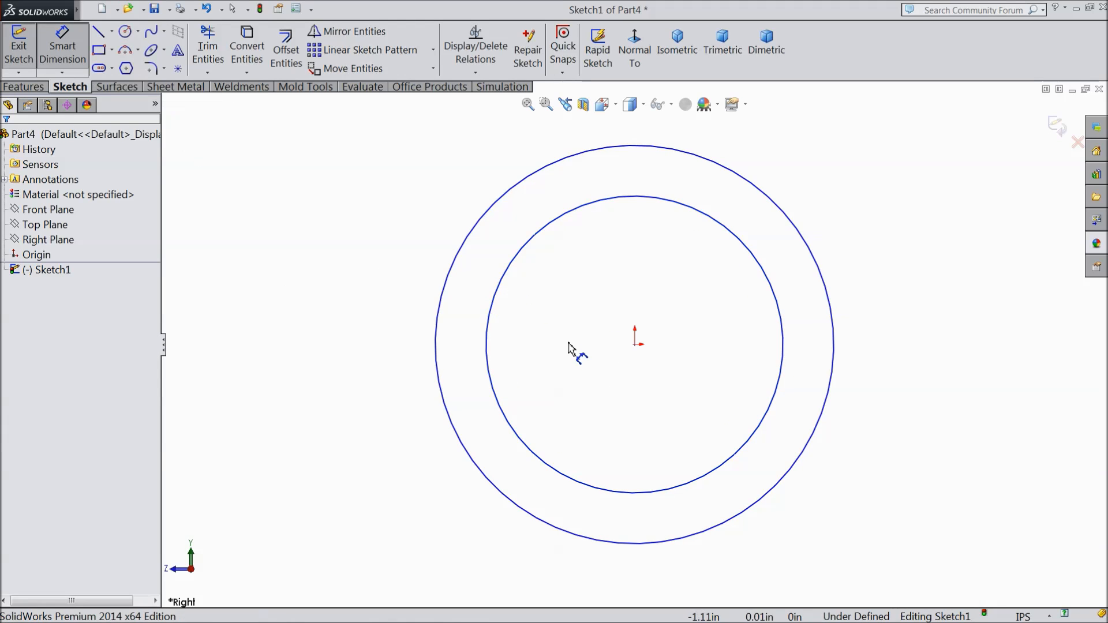
click(491, 359)
click(388, 364)
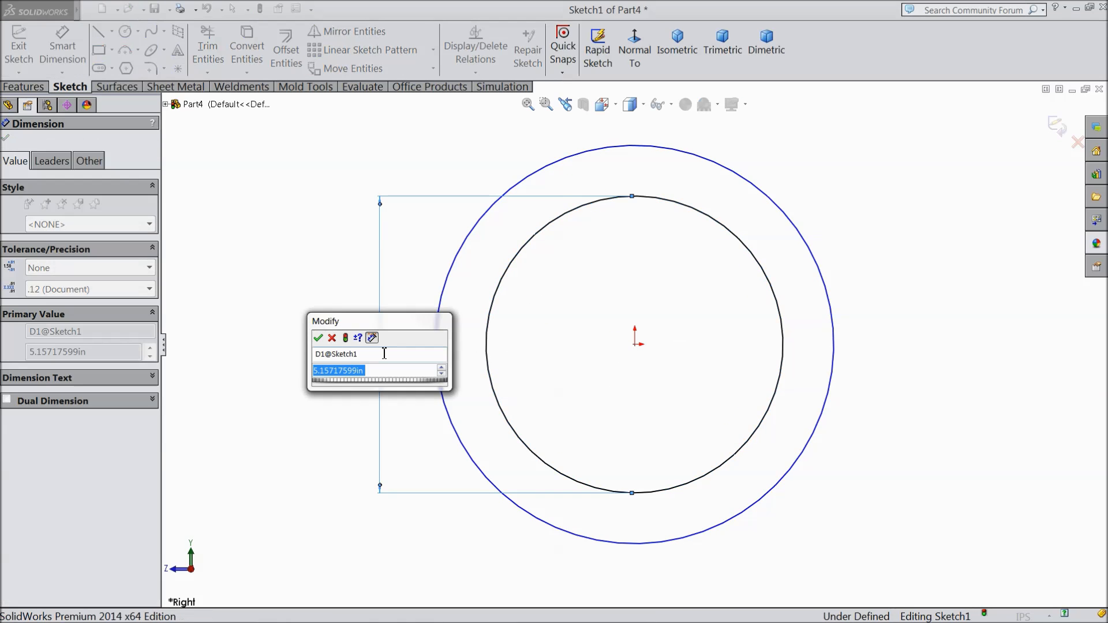
text(0.65)
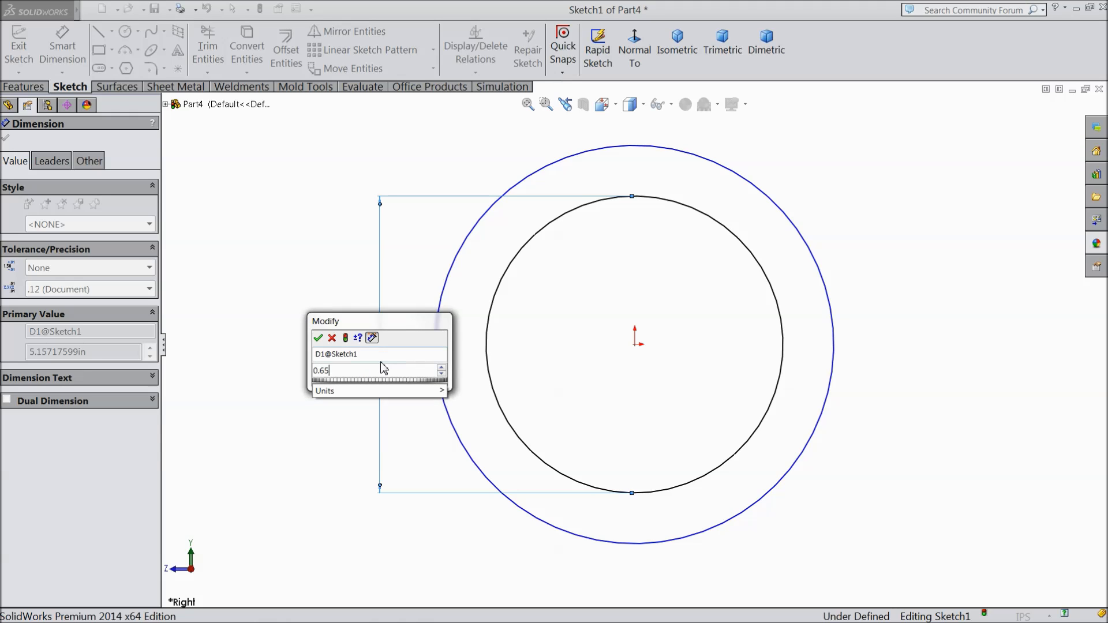
click(318, 338)
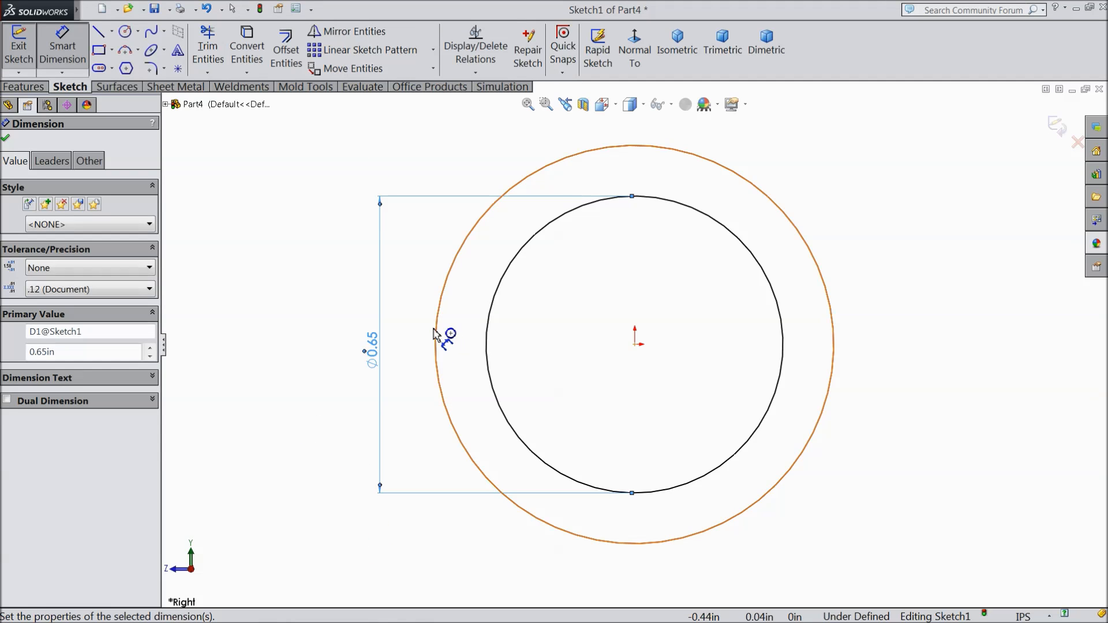
click(436, 335)
click(335, 337)
text(0)
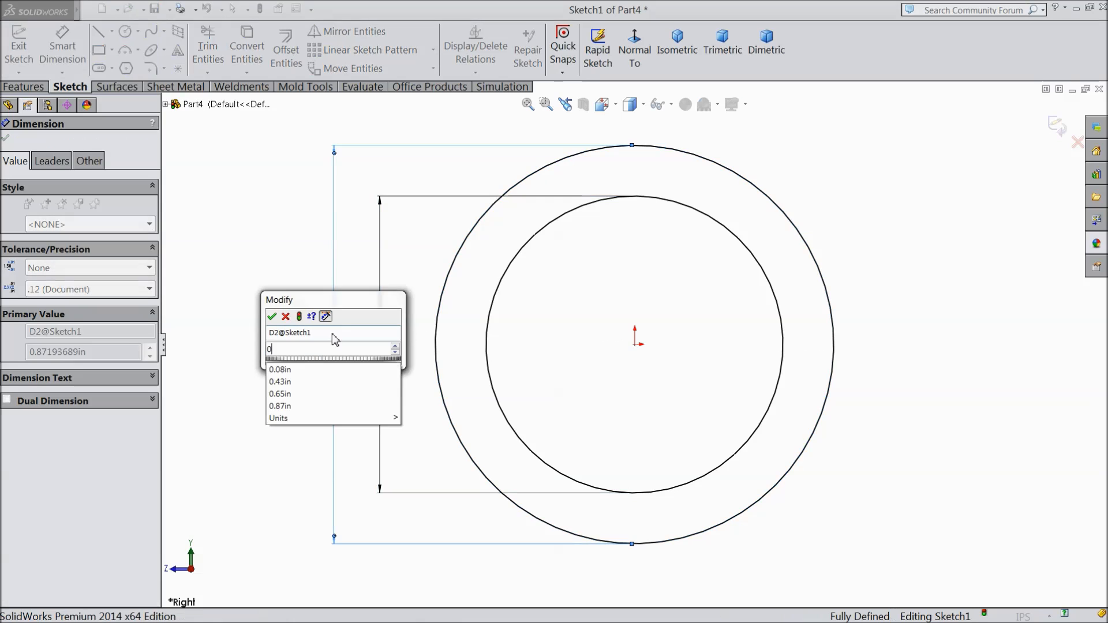
text(.8)
click(272, 317)
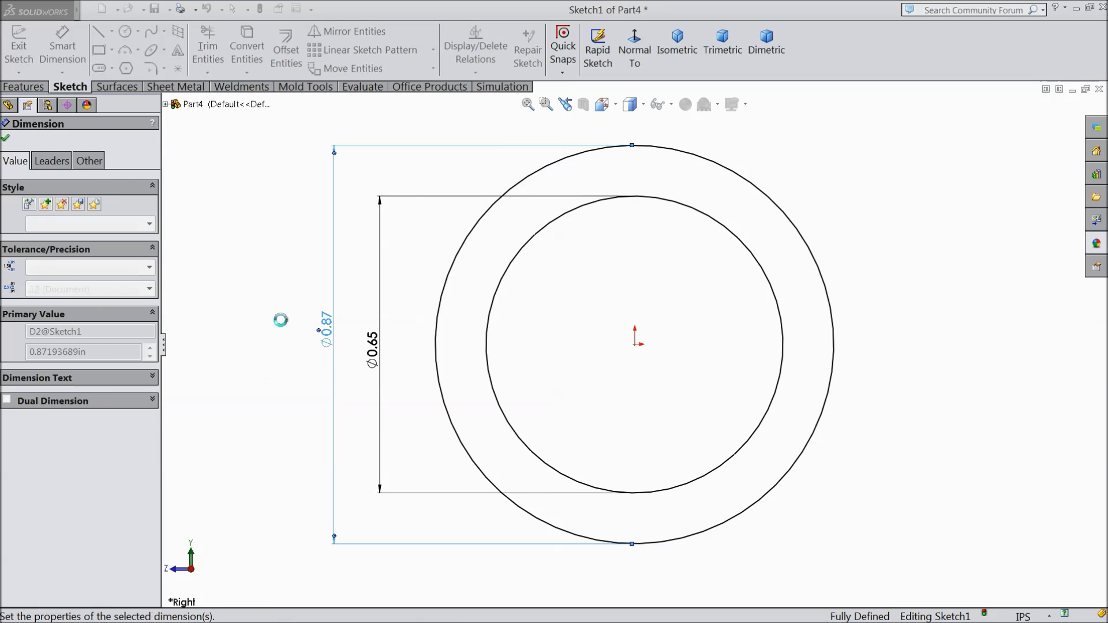
click(5, 139)
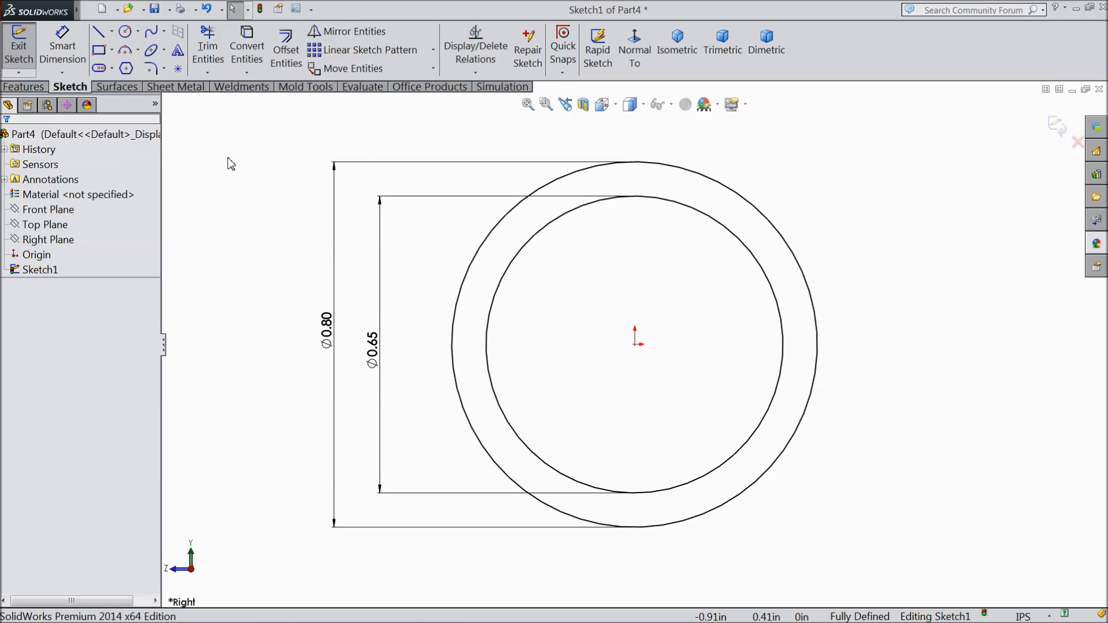
Step: Draw a vertical centerline from the origin up to the top of the outer circle
click(111, 32)
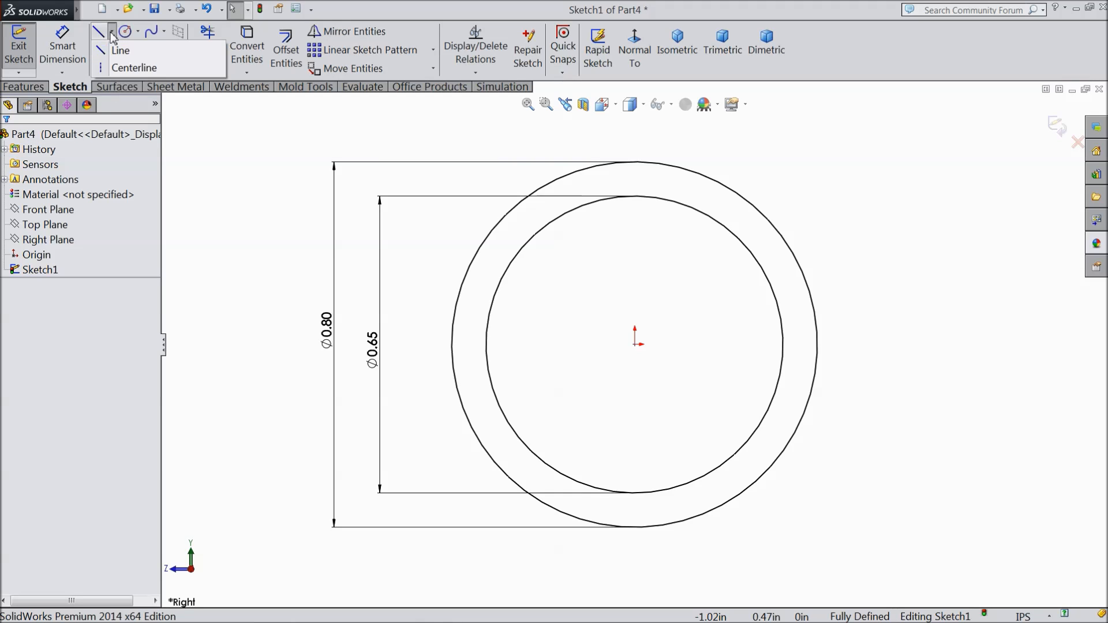
click(131, 68)
click(636, 345)
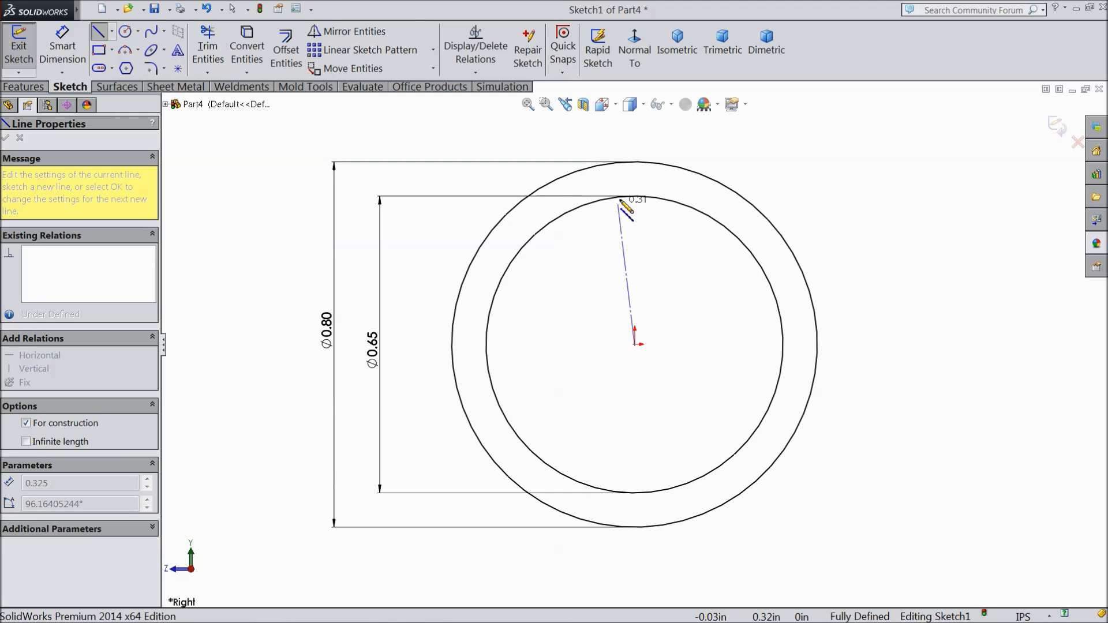
click(635, 162)
right_click(655, 144)
click(682, 125)
Step: Sketch a corner rectangle about 0.09 by 0.38 in, rising from the inner circle's top point on the positive-X side of the sketch's centerline
scroll(660, 194, up, 1)
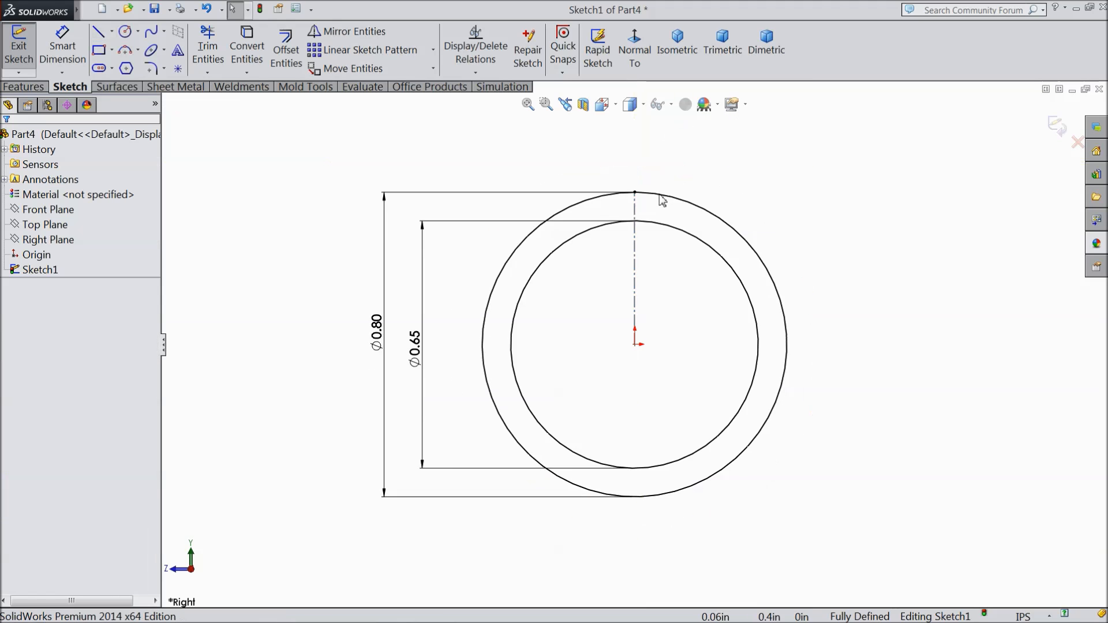
scroll(662, 200, down, 2)
click(100, 53)
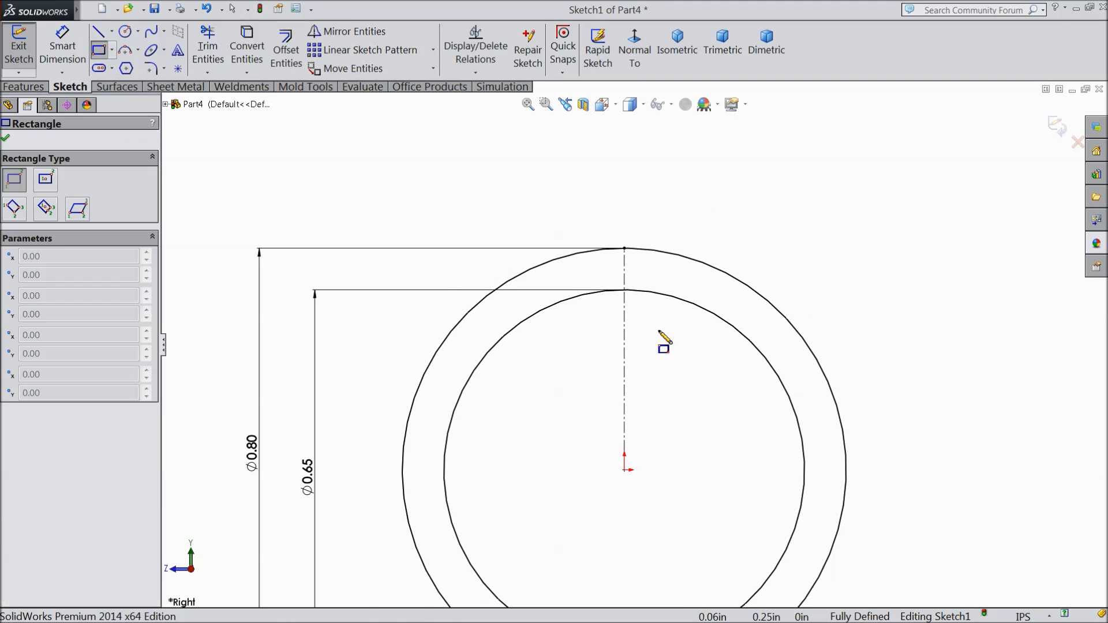
scroll(667, 341, down, 3)
click(595, 263)
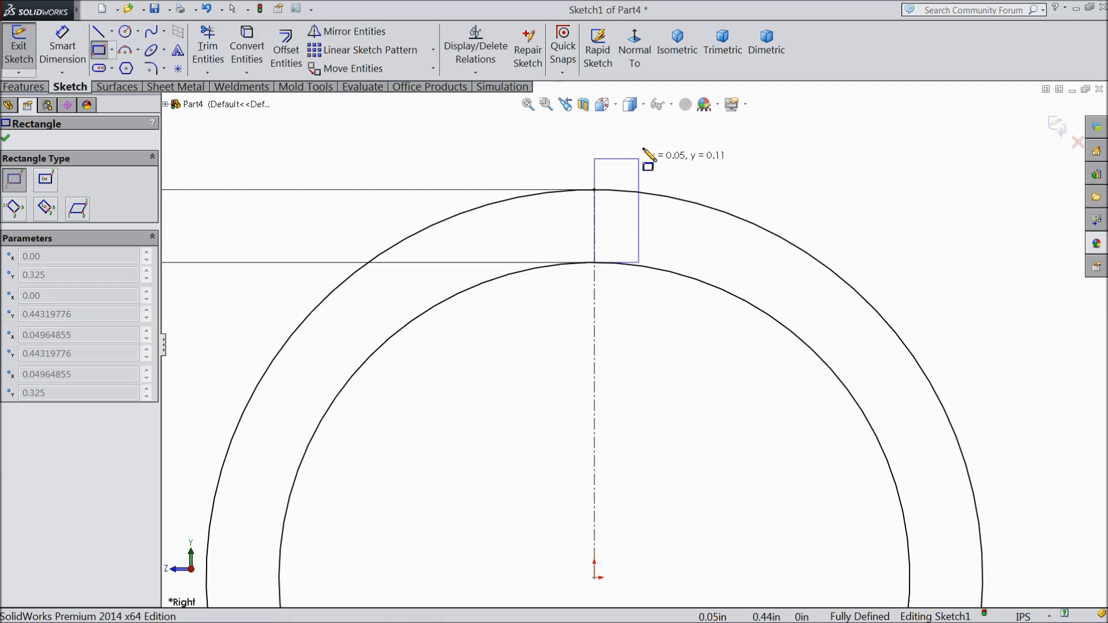
scroll(646, 163, up, 3)
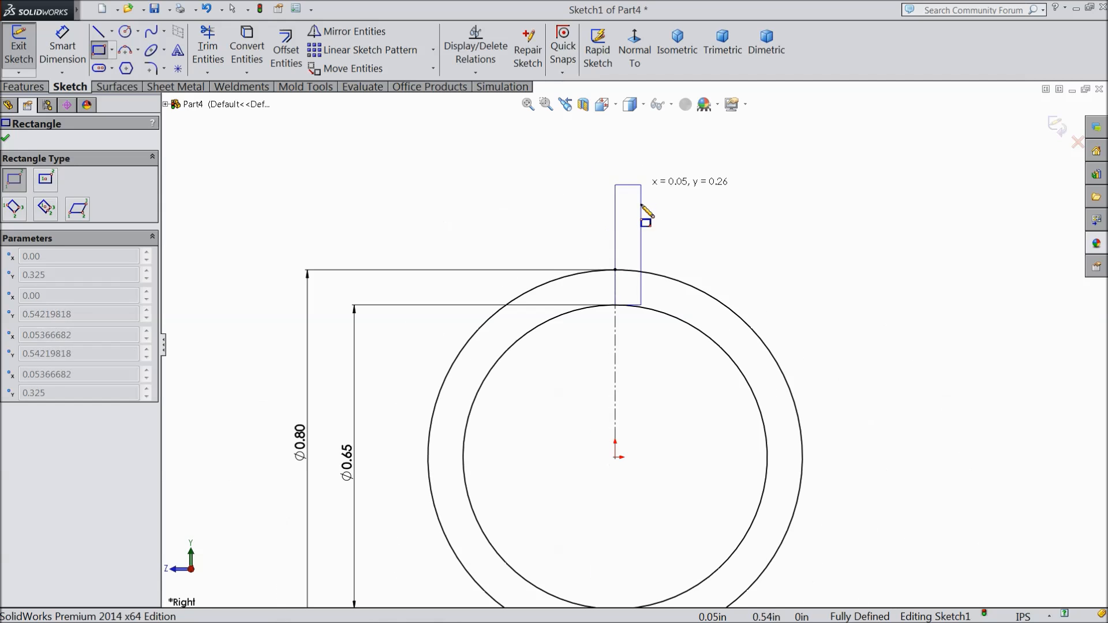
click(657, 127)
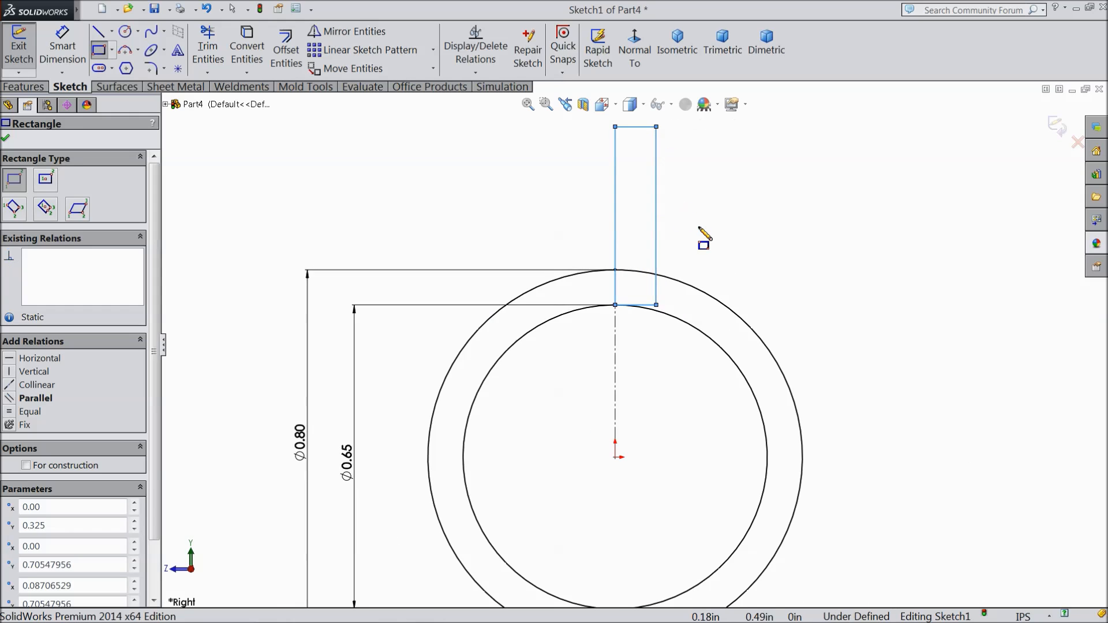
Step: Dimension the rectangle's top edge to a width of 0.0375 in
click(62, 46)
scroll(639, 255, up, 1)
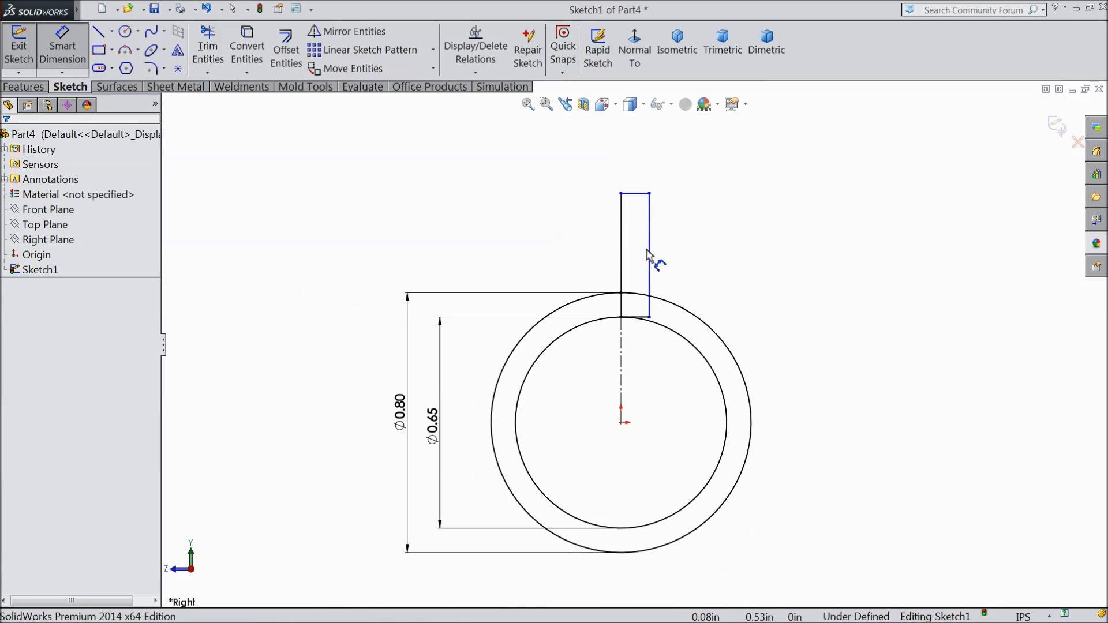
scroll(643, 248, down, 3)
click(619, 154)
click(616, 149)
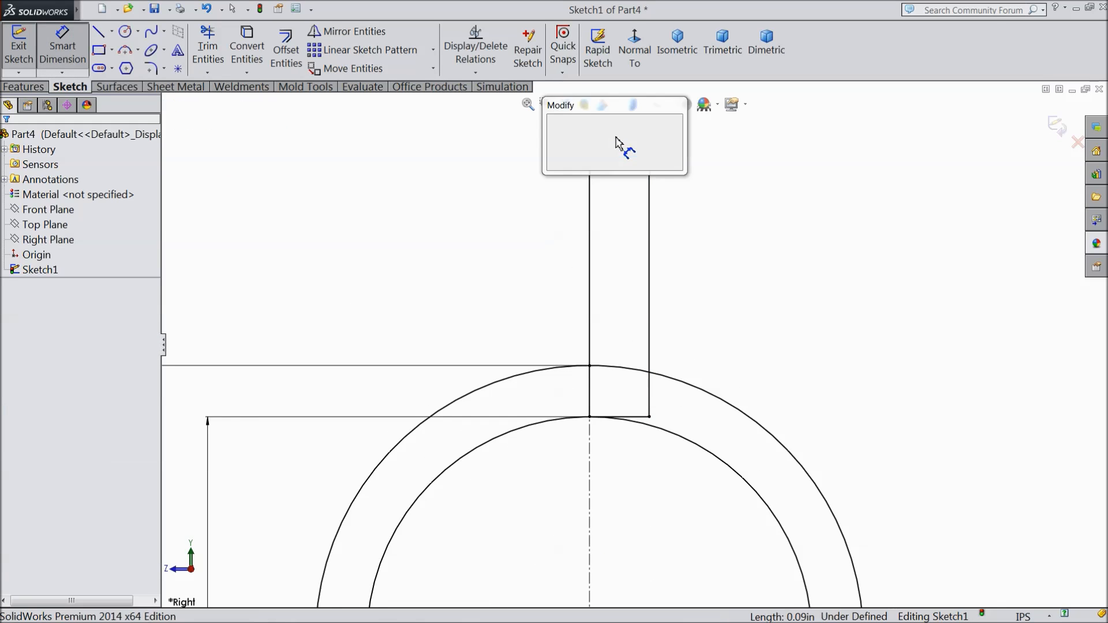
text(0.0375)
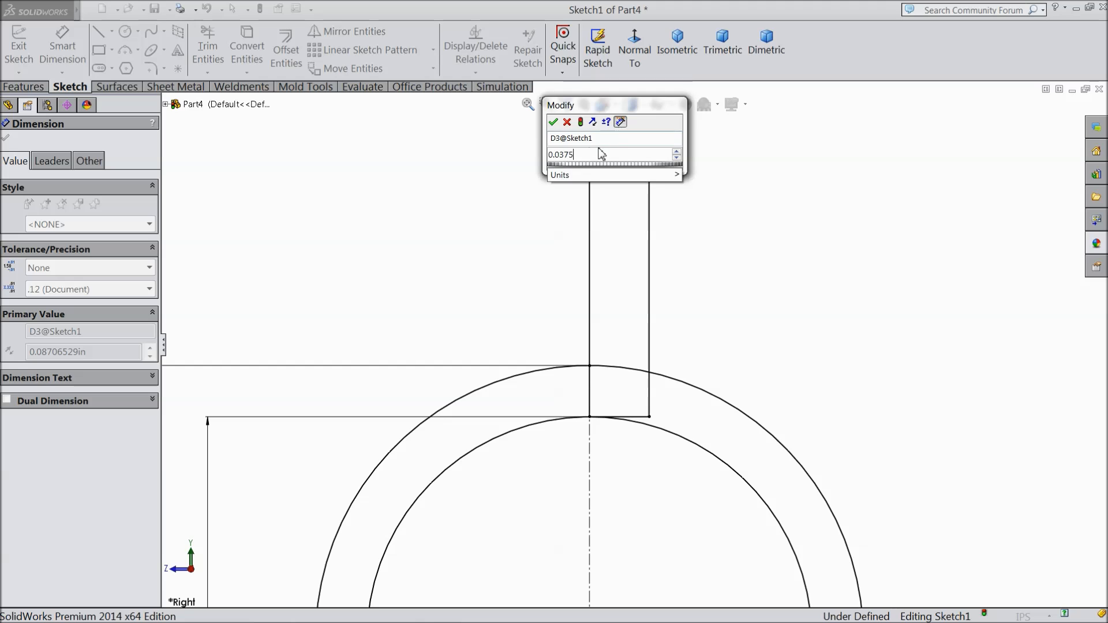
click(557, 122)
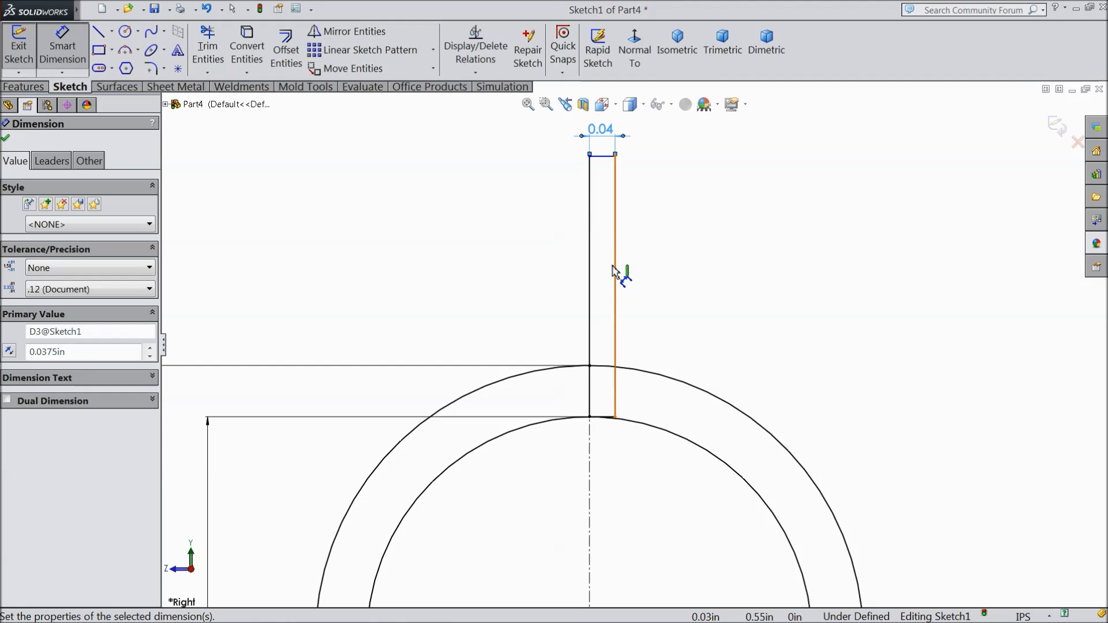
Step: Dimension the rectangle's outer vertical side to a height of 0.375 in
click(616, 271)
click(668, 282)
text(0.375)
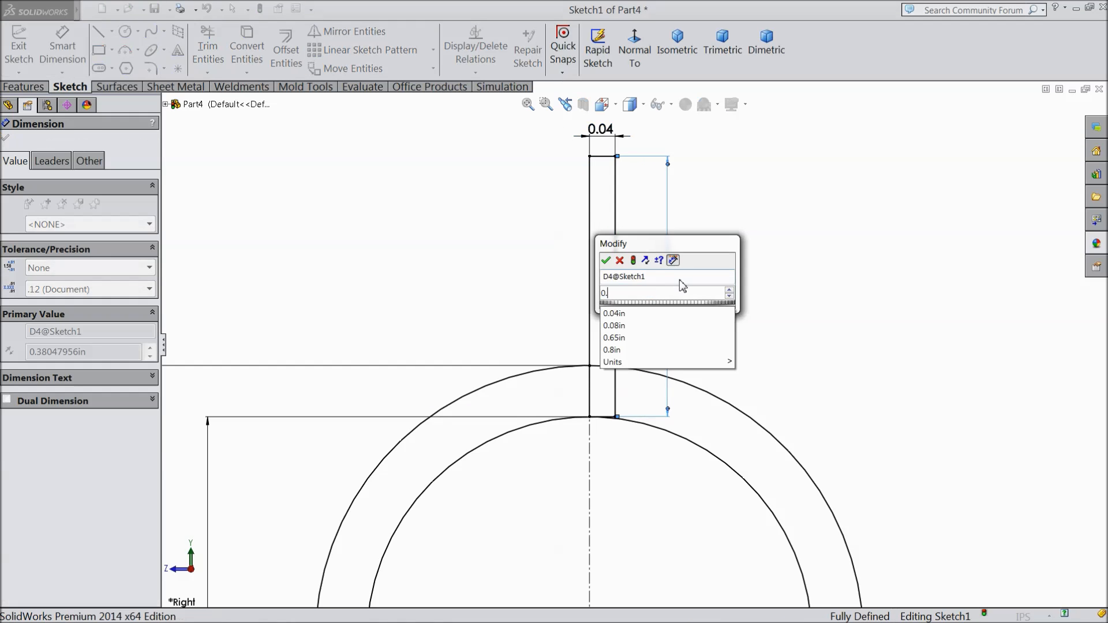
click(607, 260)
scroll(604, 404, down, 5)
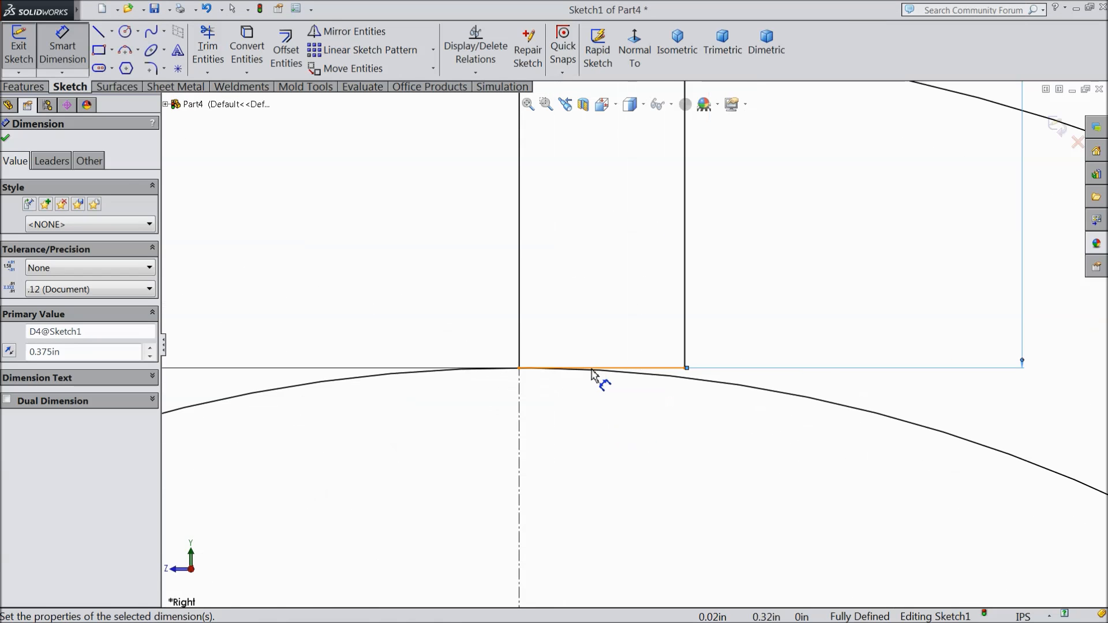
click(5, 138)
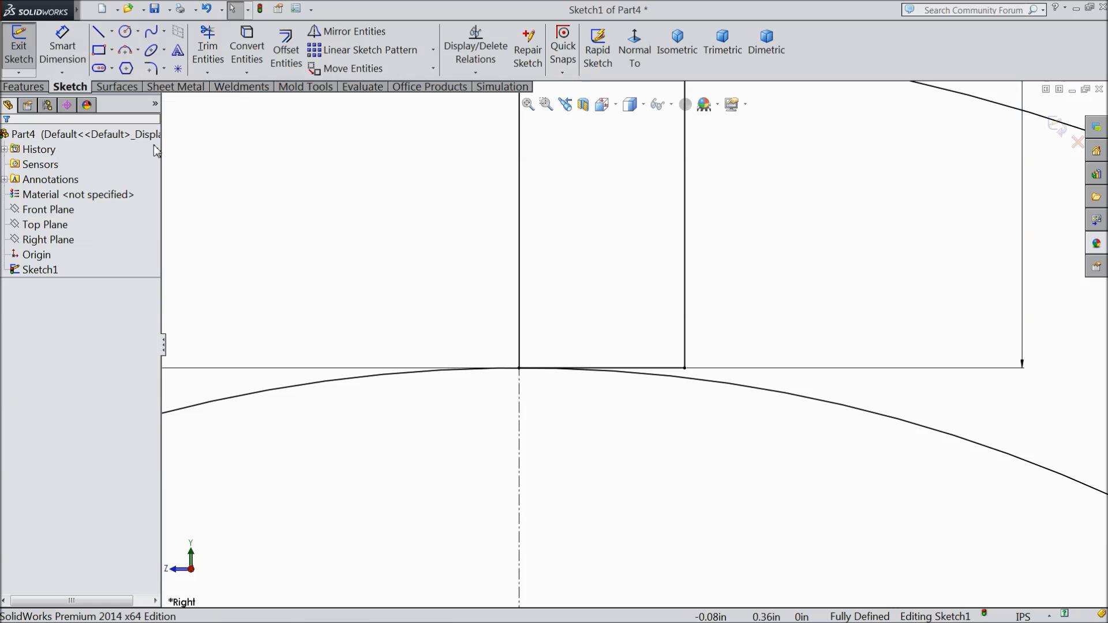
Step: Mirror the rectangle's top, outer side and bottom lines about its vertical side on the centerline
click(346, 31)
scroll(698, 259, up, 4)
scroll(664, 243, up, 5)
scroll(635, 173, down, 1)
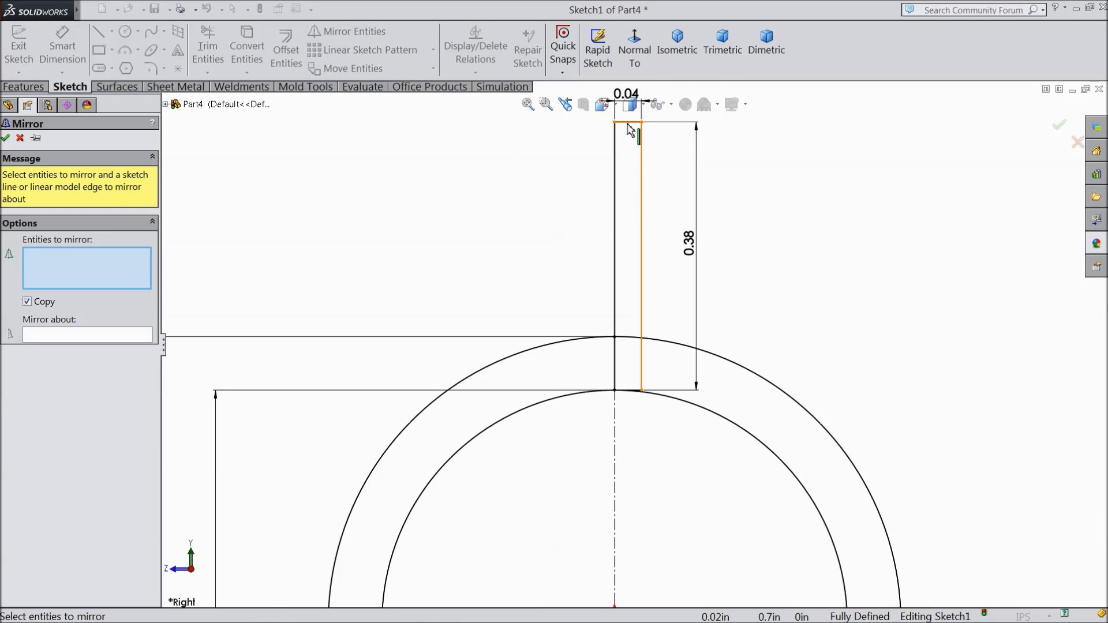
click(629, 123)
click(641, 174)
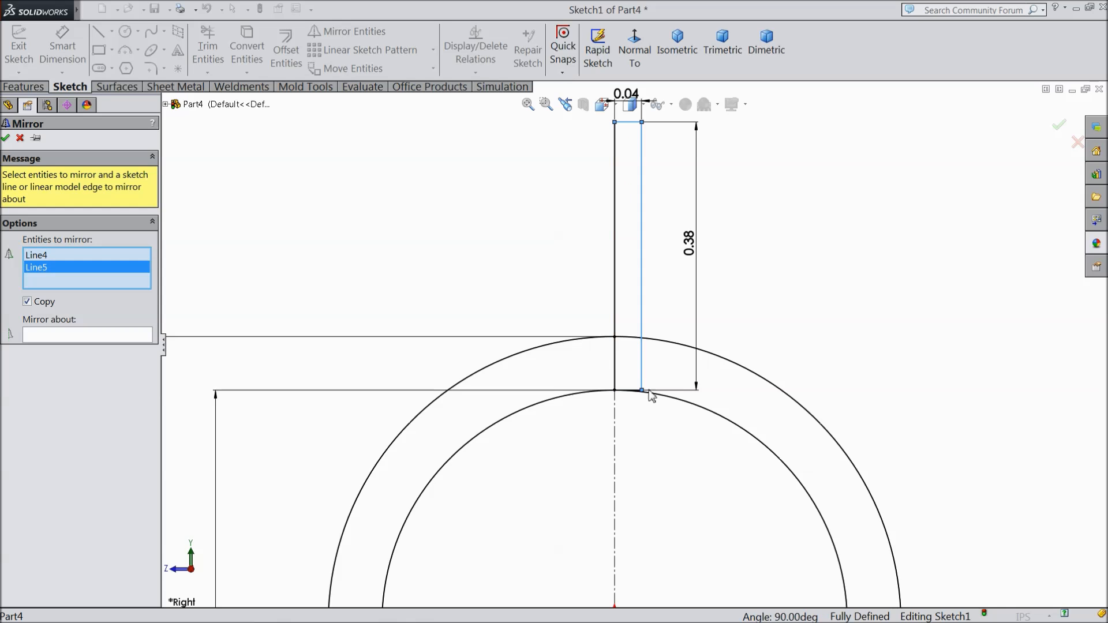
scroll(652, 397, down, 4)
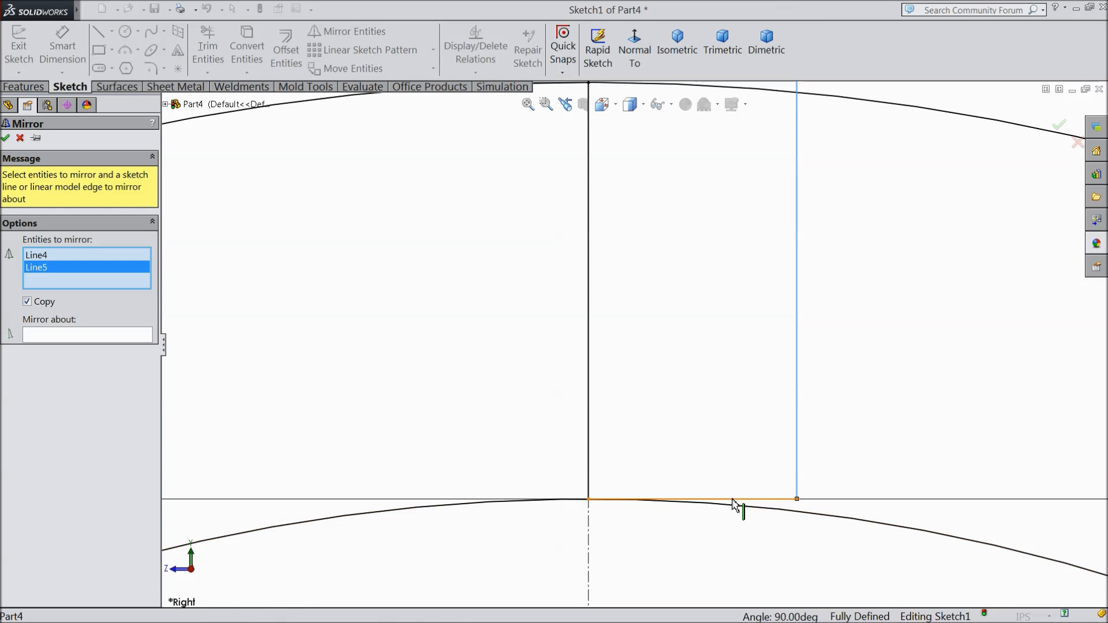
click(732, 500)
click(89, 337)
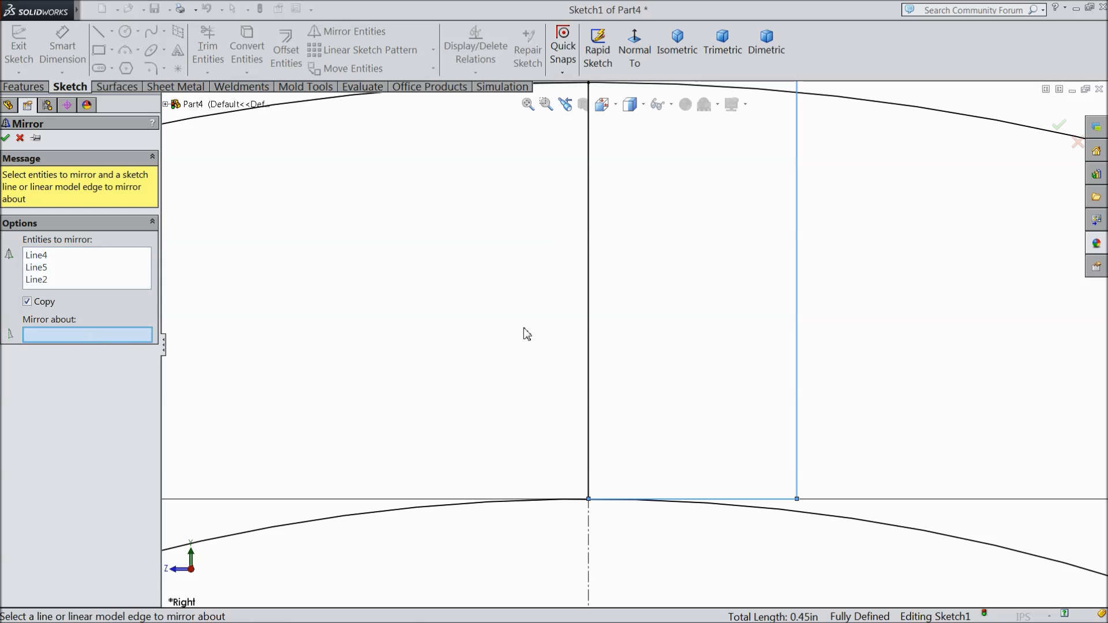
click(589, 334)
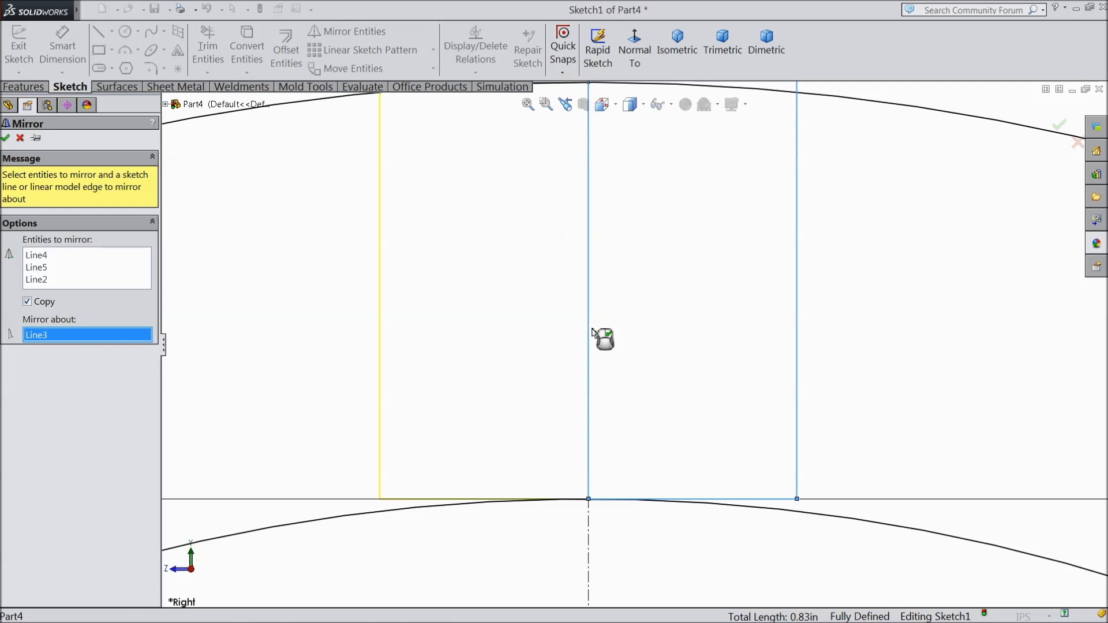
click(6, 140)
Step: Extend both outer vertical lines of the mirrored fin profile down to the inner circle
scroll(532, 347, up, 5)
scroll(600, 381, down, 2)
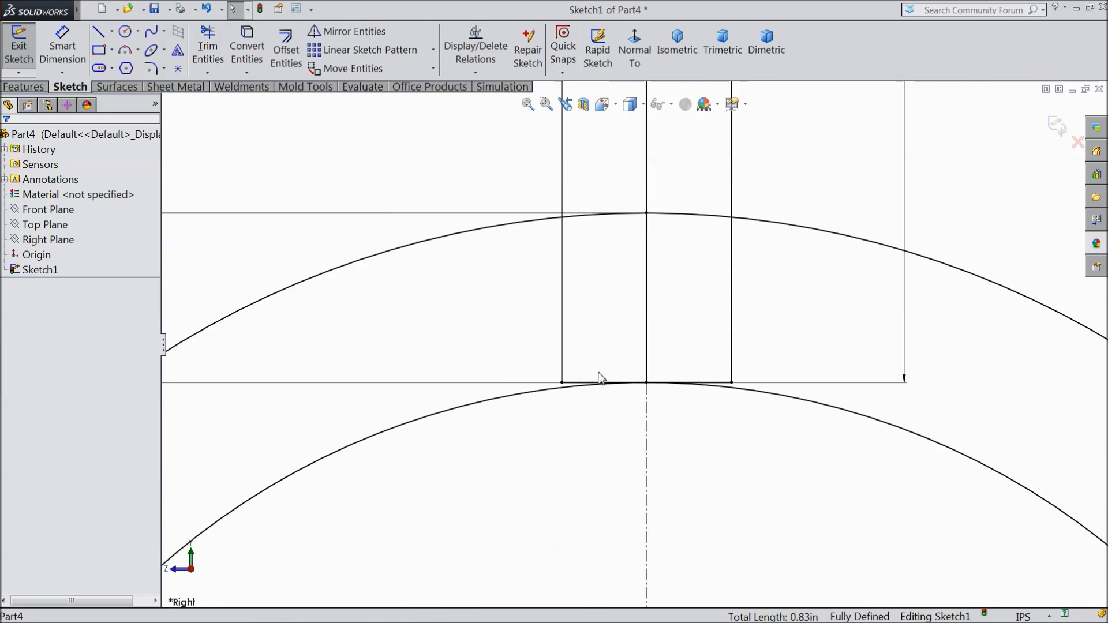
scroll(600, 380, down, 2)
click(207, 72)
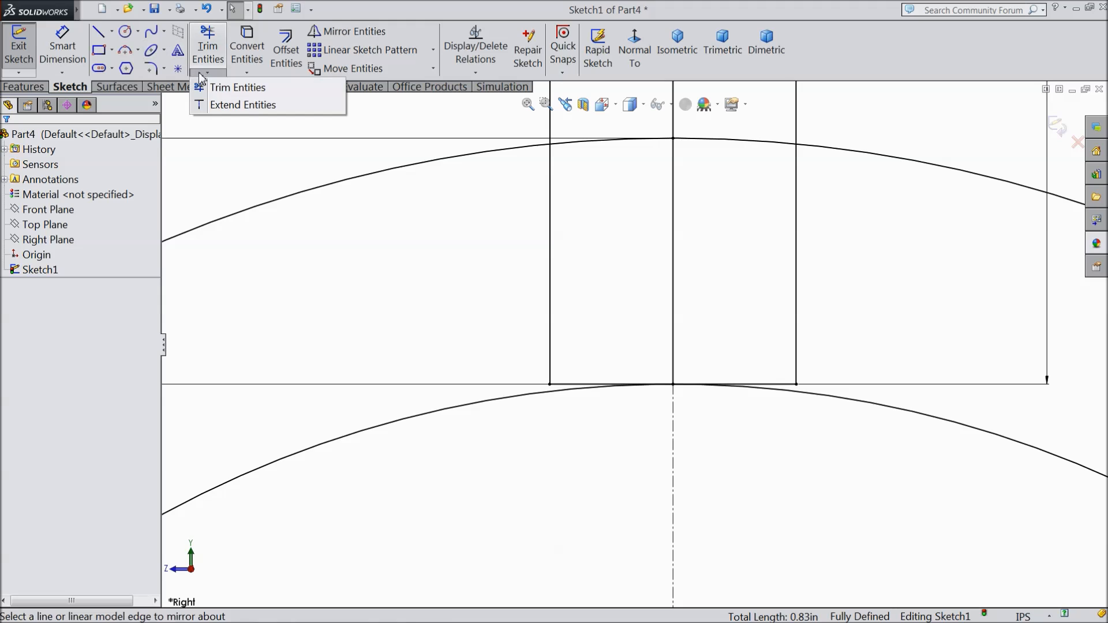
click(220, 104)
scroll(631, 396, down, 3)
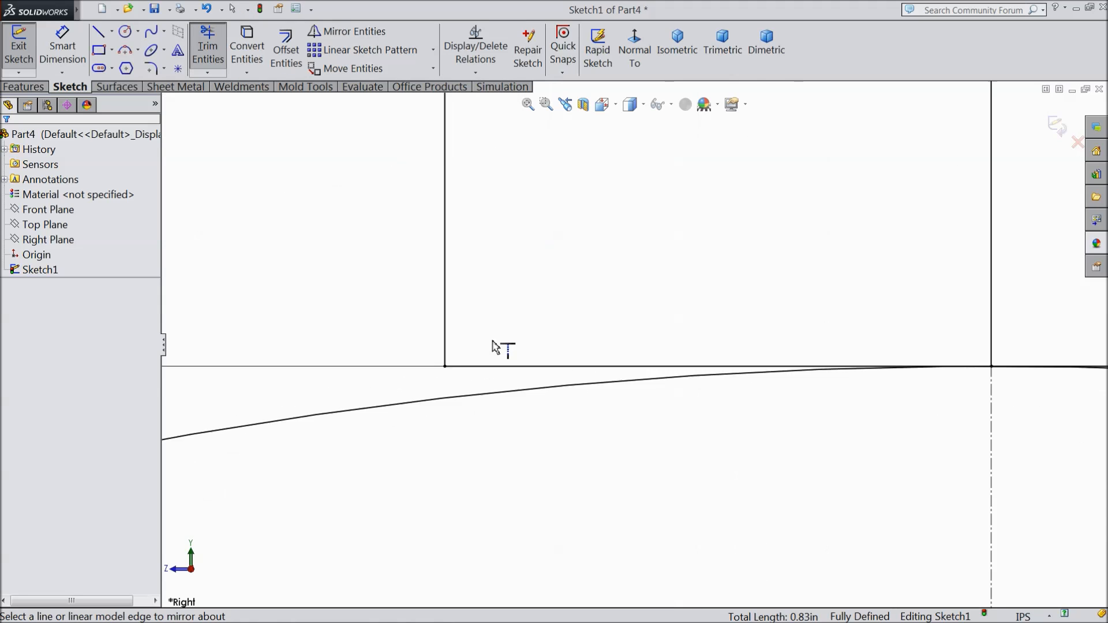
click(441, 319)
scroll(640, 412, up, 3)
scroll(640, 411, up, 2)
scroll(841, 321, down, 3)
click(580, 441)
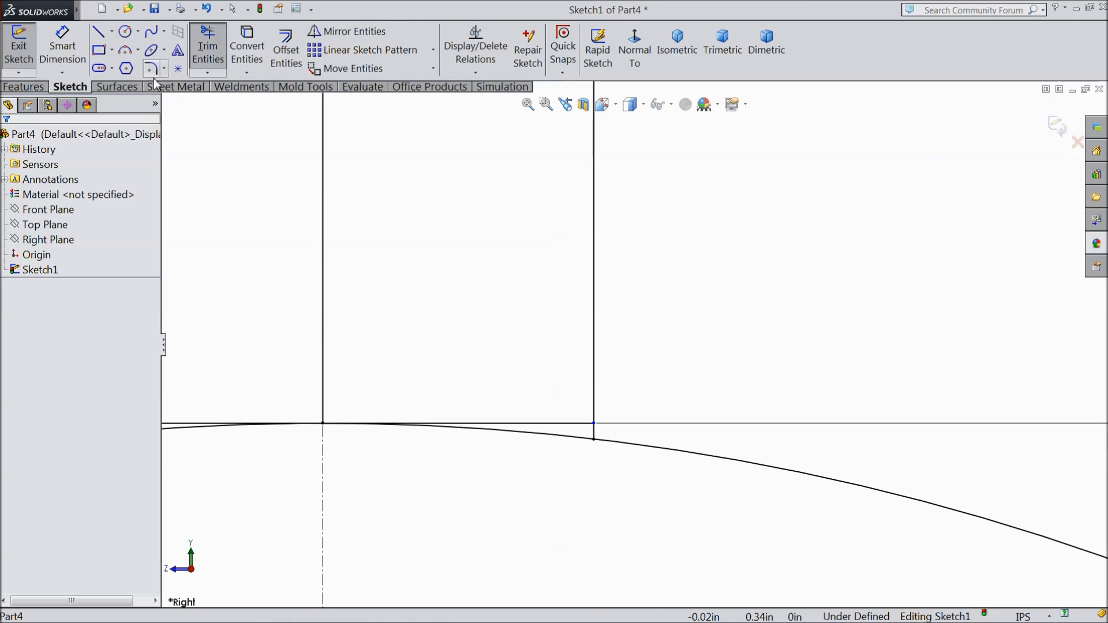
Step: Trim away the fin's bottom horizontal line on both sides of the centerline with Trim to closest
click(207, 74)
click(238, 87)
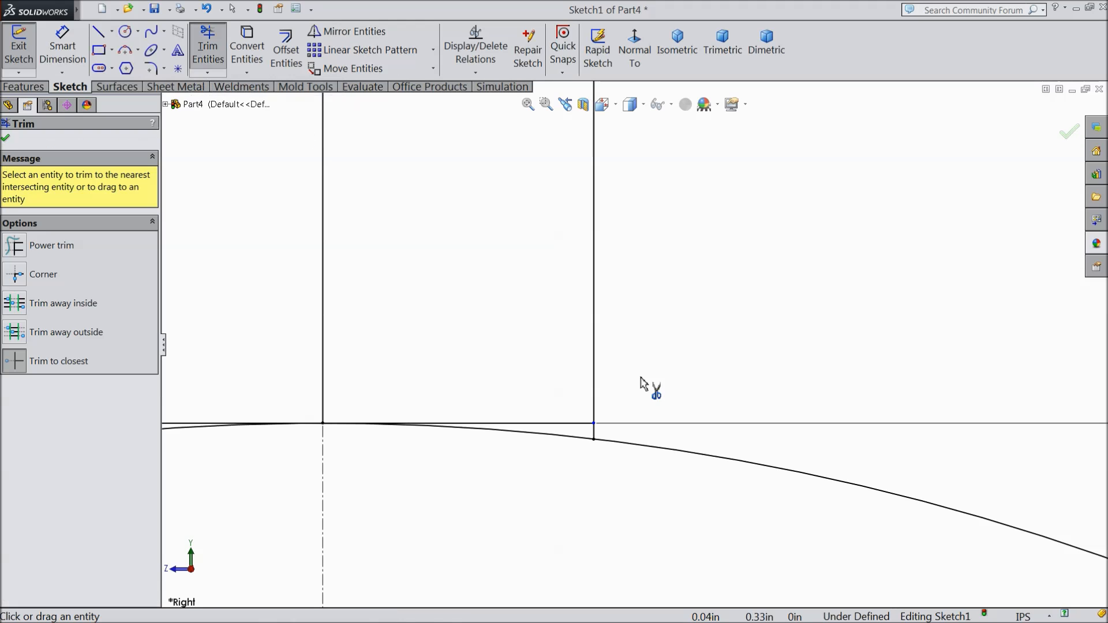
scroll(641, 382, up, 3)
scroll(469, 384, down, 4)
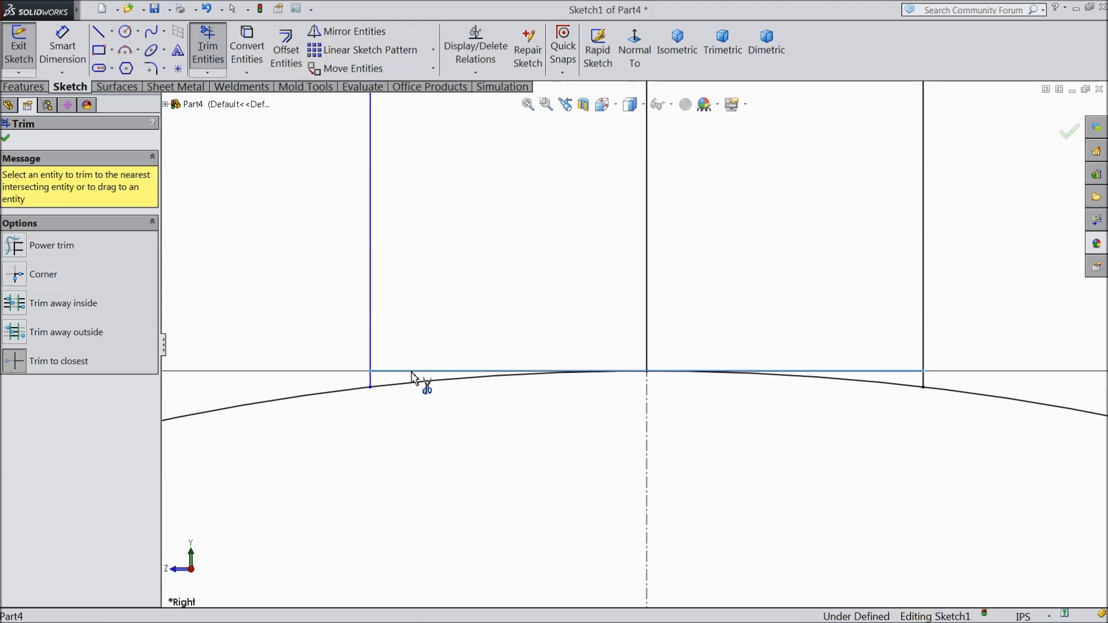
click(478, 371)
click(608, 327)
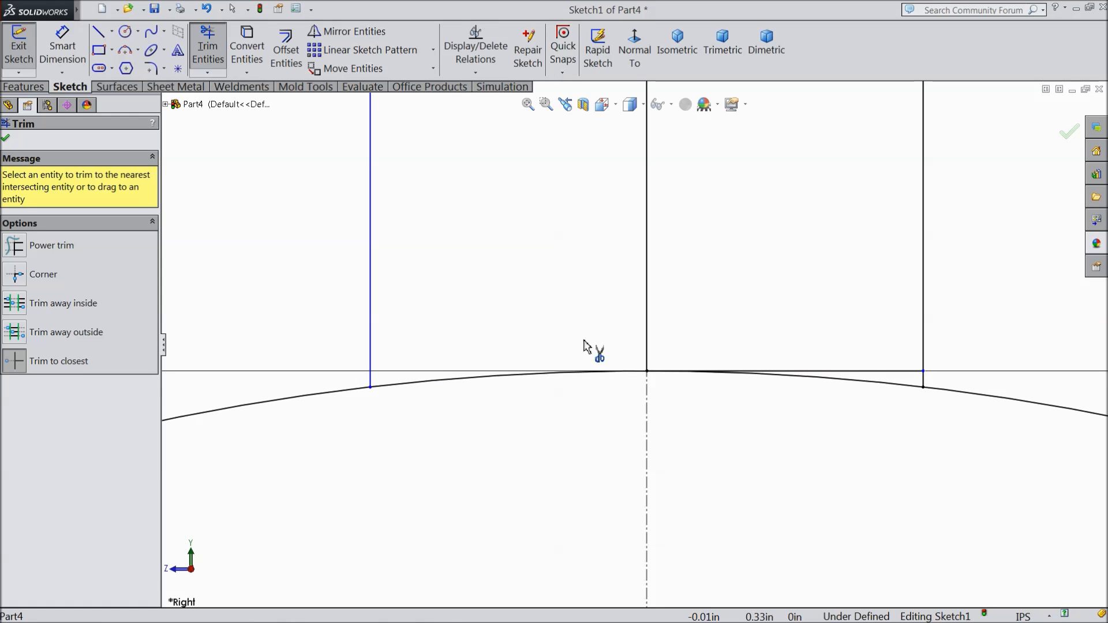
click(838, 375)
scroll(375, 366, up, 8)
scroll(628, 295, down, 4)
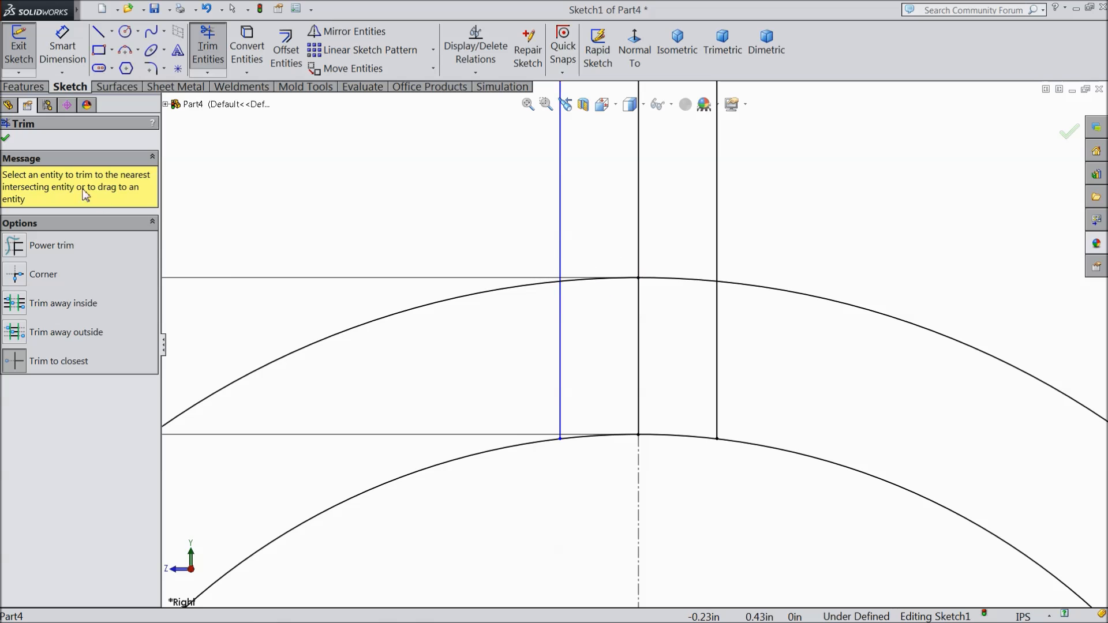
Step: Trim away the outer circle's arc segments between the fin's two outer vertical lines
click(583, 283)
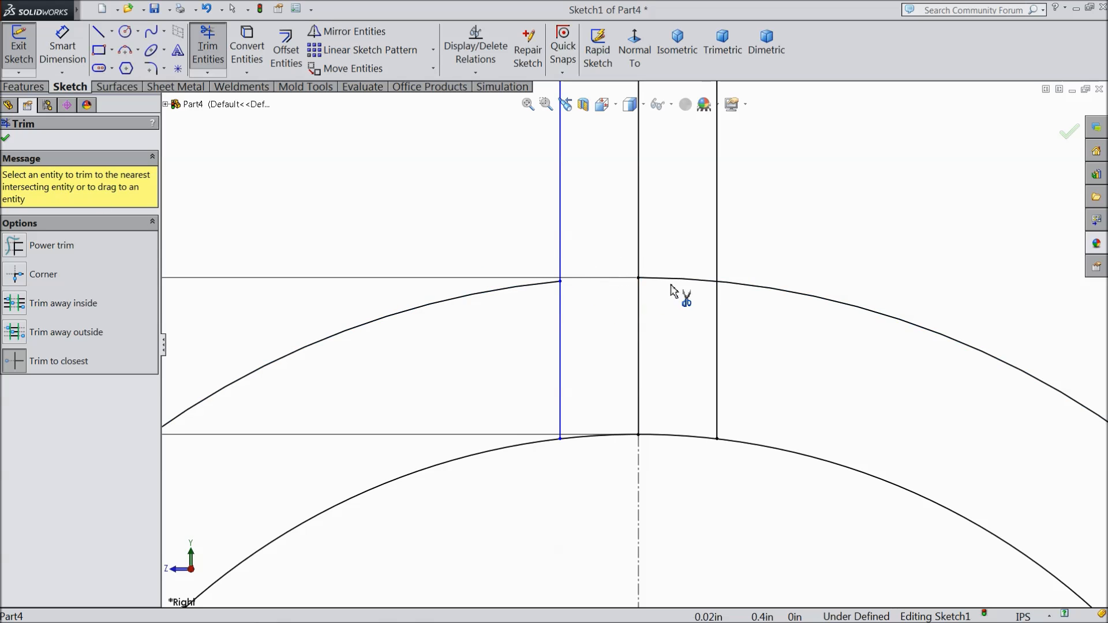
click(697, 283)
scroll(646, 341, up, 5)
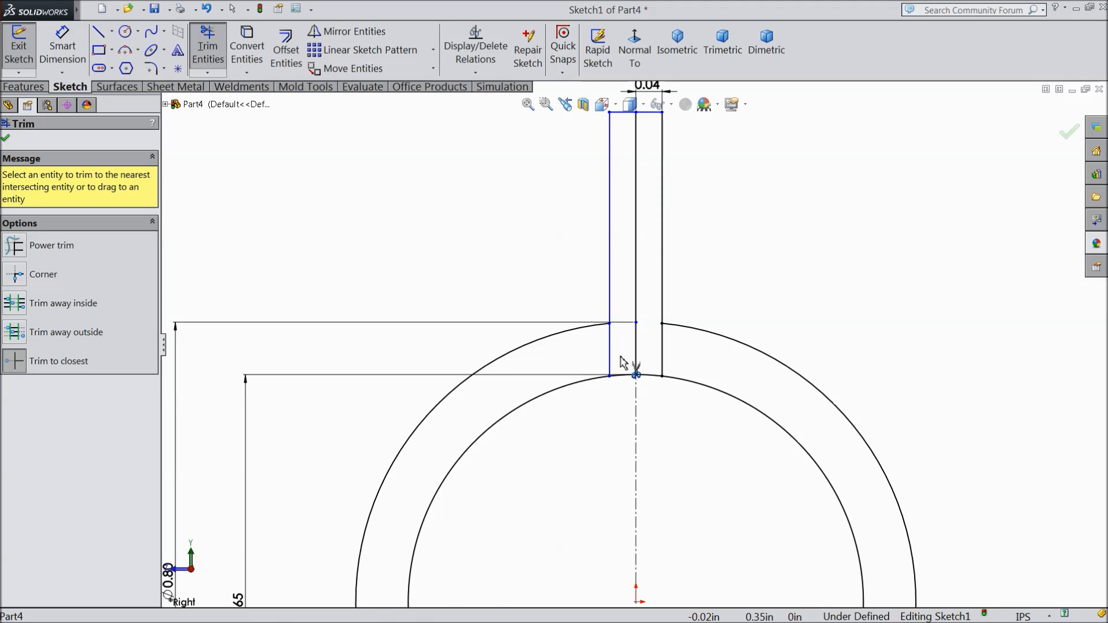
Step: Trim away both pieces of the fin's middle vertical line, accepting the deletion of its associated dimensions
scroll(622, 357, up, 3)
scroll(633, 376, down, 4)
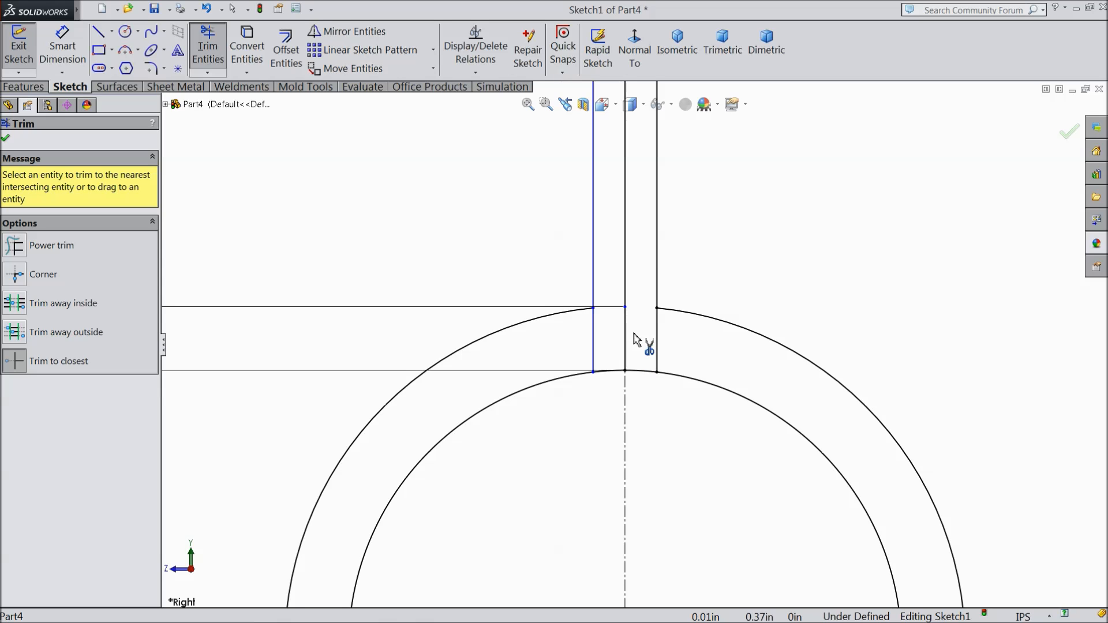
scroll(642, 287, up, 2)
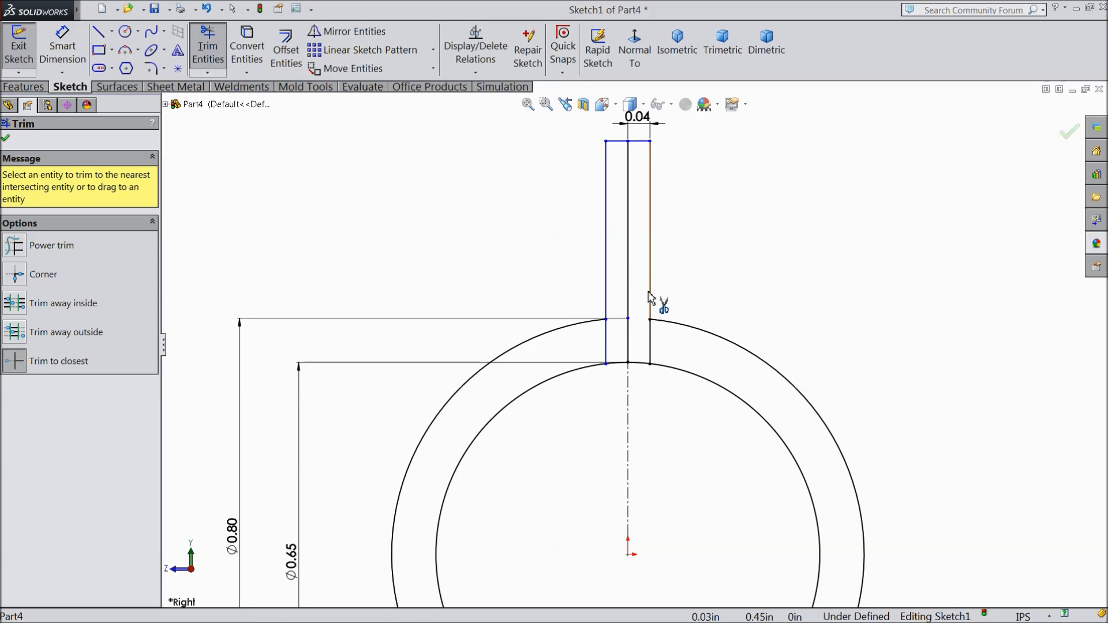
drag(651, 297, 631, 310)
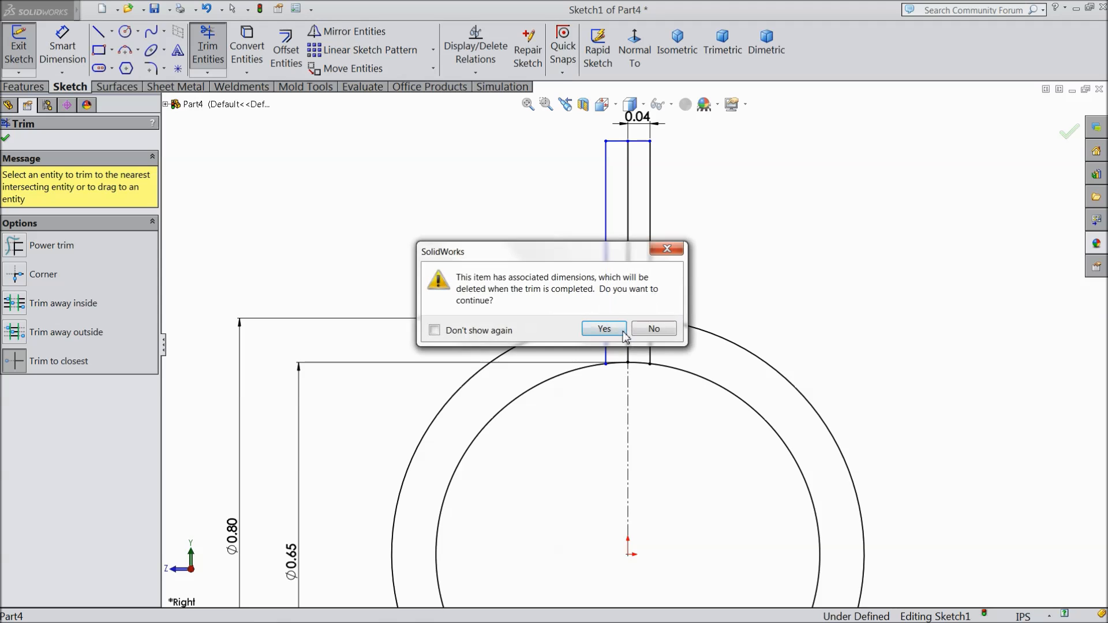
click(603, 328)
scroll(636, 344, down, 4)
click(619, 340)
scroll(626, 347, up, 3)
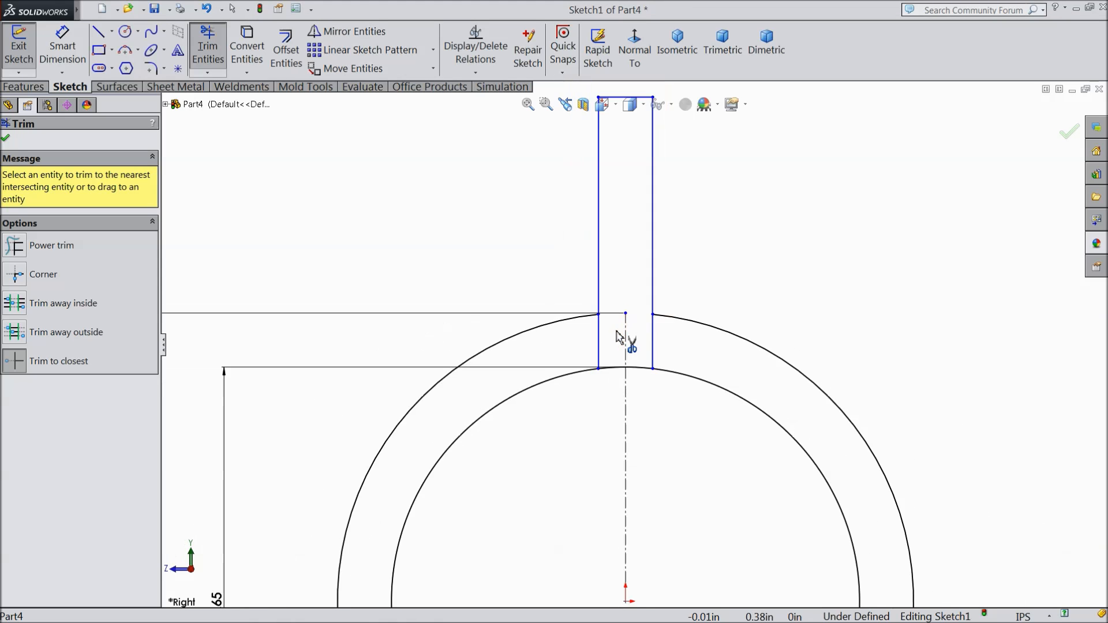
Step: Trim away the inner circle's arc between the fin's two vertical lines
scroll(638, 388, down, 5)
scroll(589, 329, down, 3)
click(580, 308)
click(735, 303)
scroll(661, 318, up, 5)
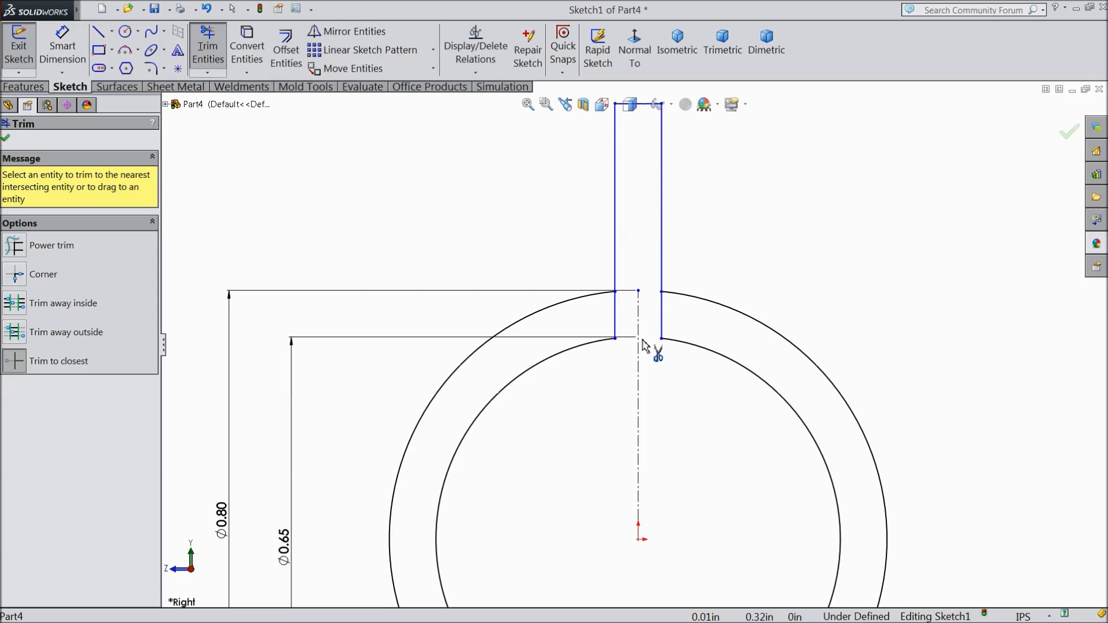
scroll(642, 340, up, 1)
scroll(631, 216, down, 2)
scroll(638, 201, up, 2)
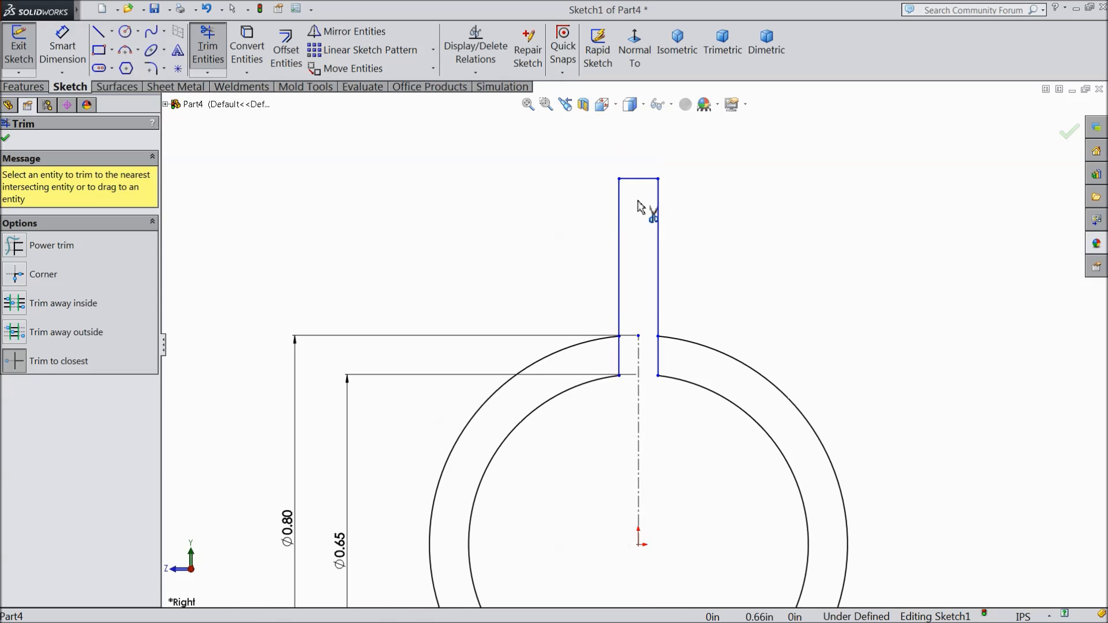
Step: Trim away the fin's top horizontal line and finish trimming
click(637, 180)
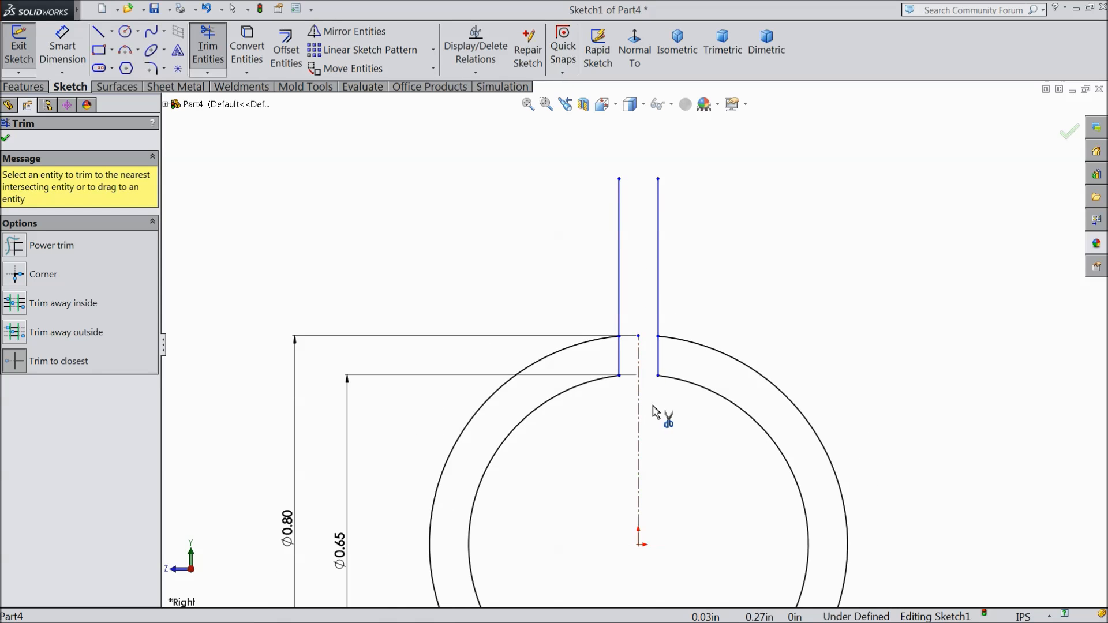
scroll(656, 408, up, 2)
scroll(631, 366, down, 2)
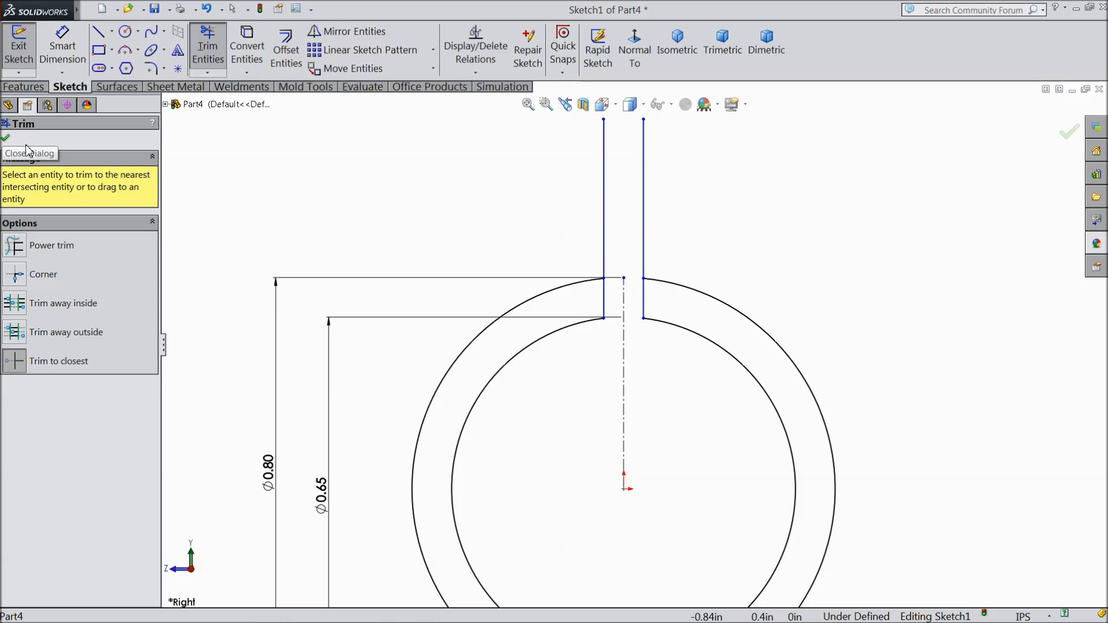
click(5, 140)
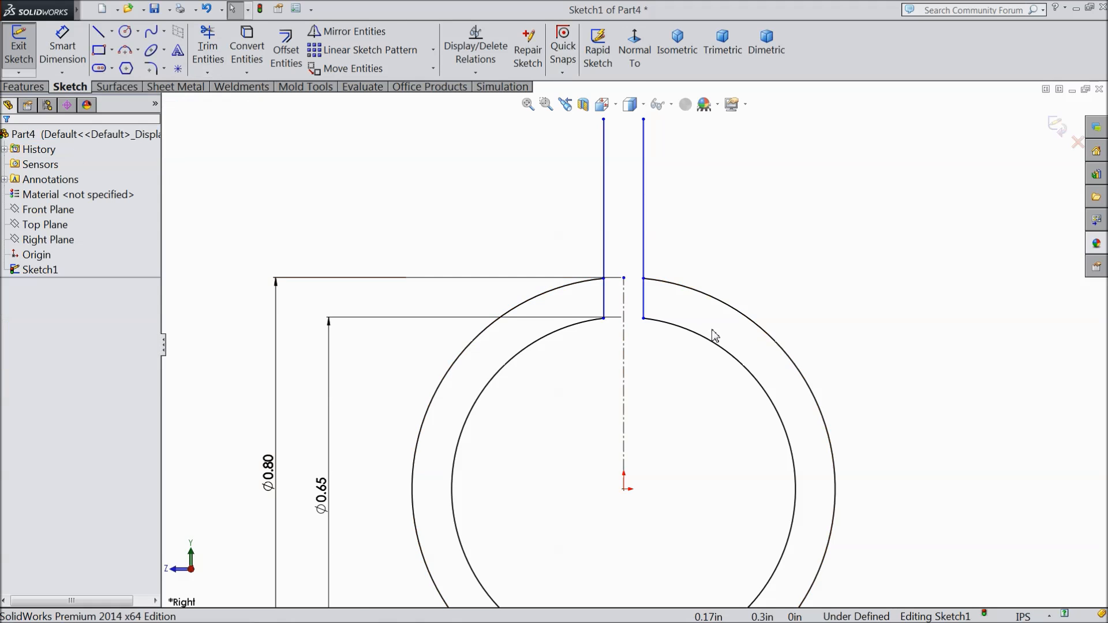
scroll(710, 324, down, 5)
click(544, 281)
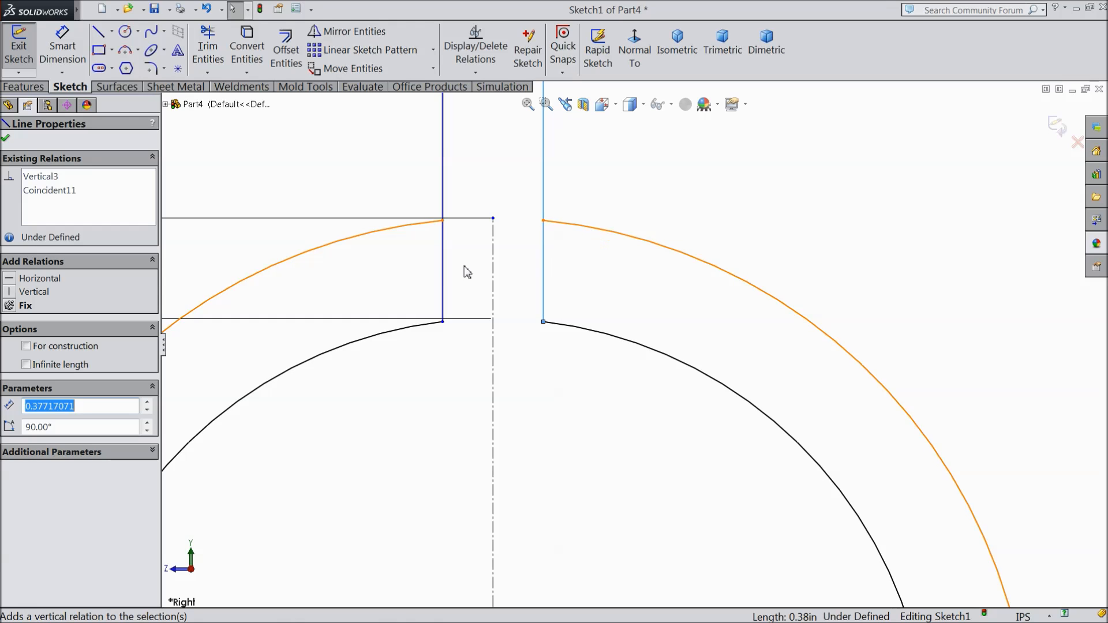
click(444, 267)
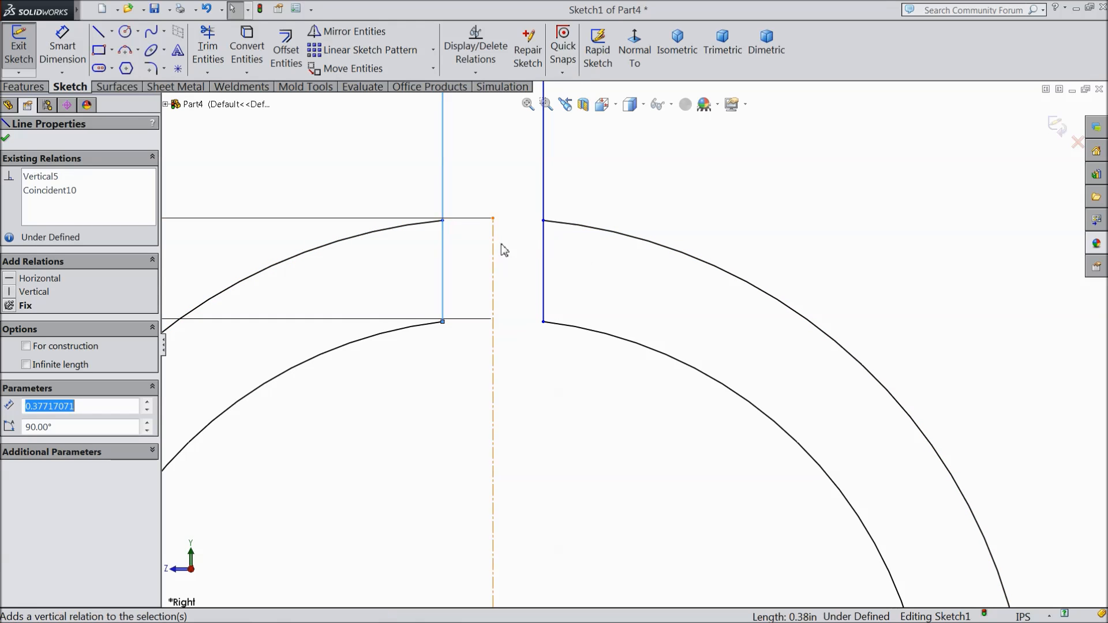
scroll(518, 303, up, 2)
scroll(520, 309, up, 1)
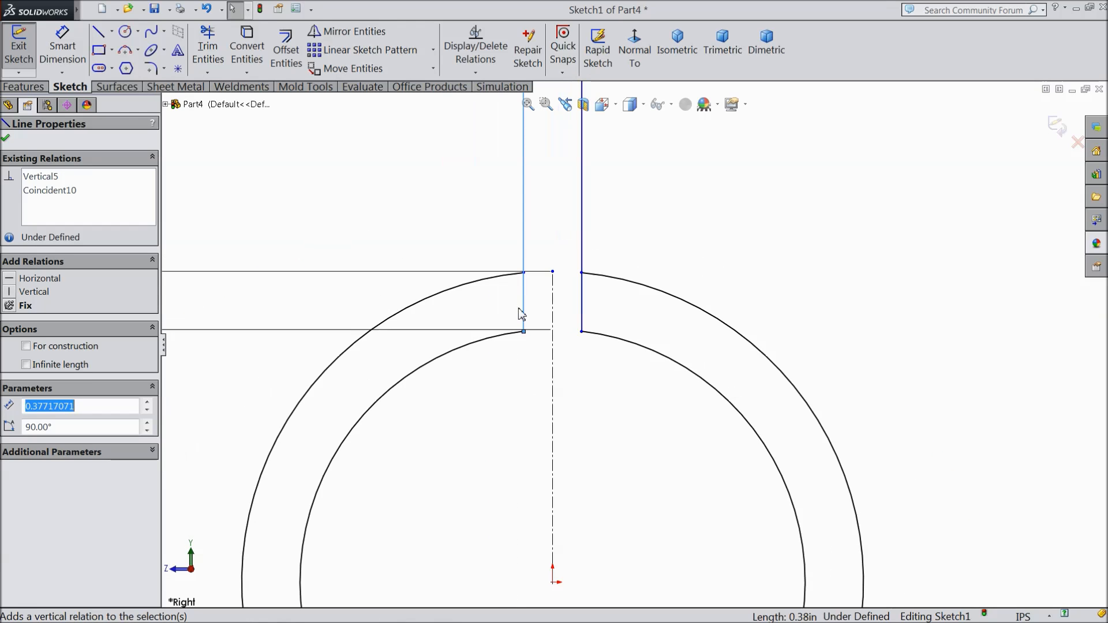
Step: Extrude the slotted ring region 1.95 in in the reversed direction, with the thin feature turned off
click(21, 87)
click(26, 46)
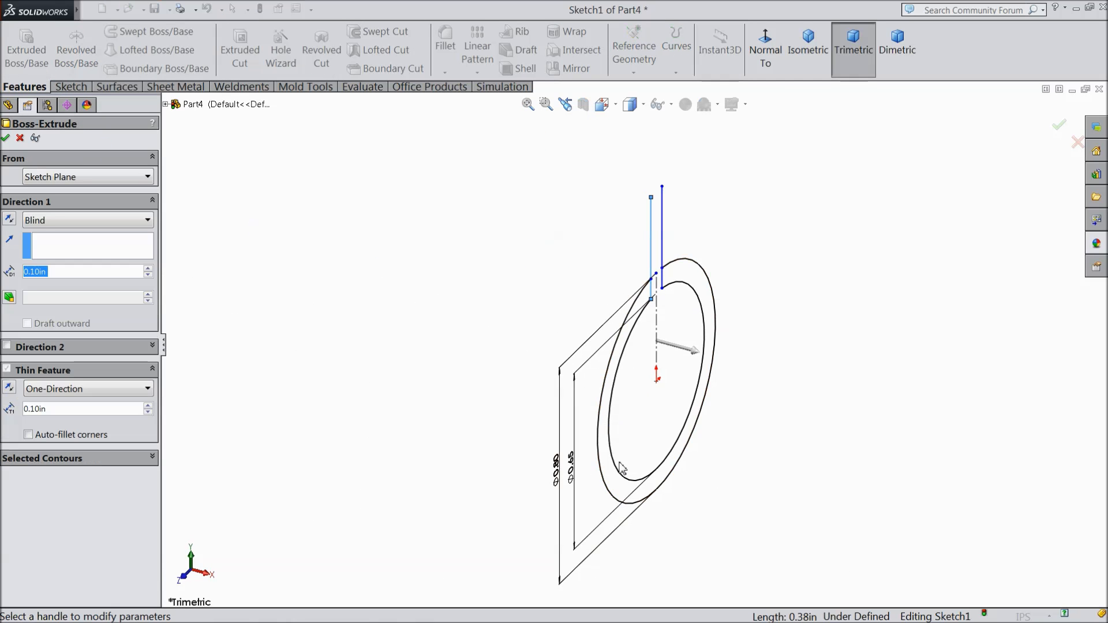
click(35, 457)
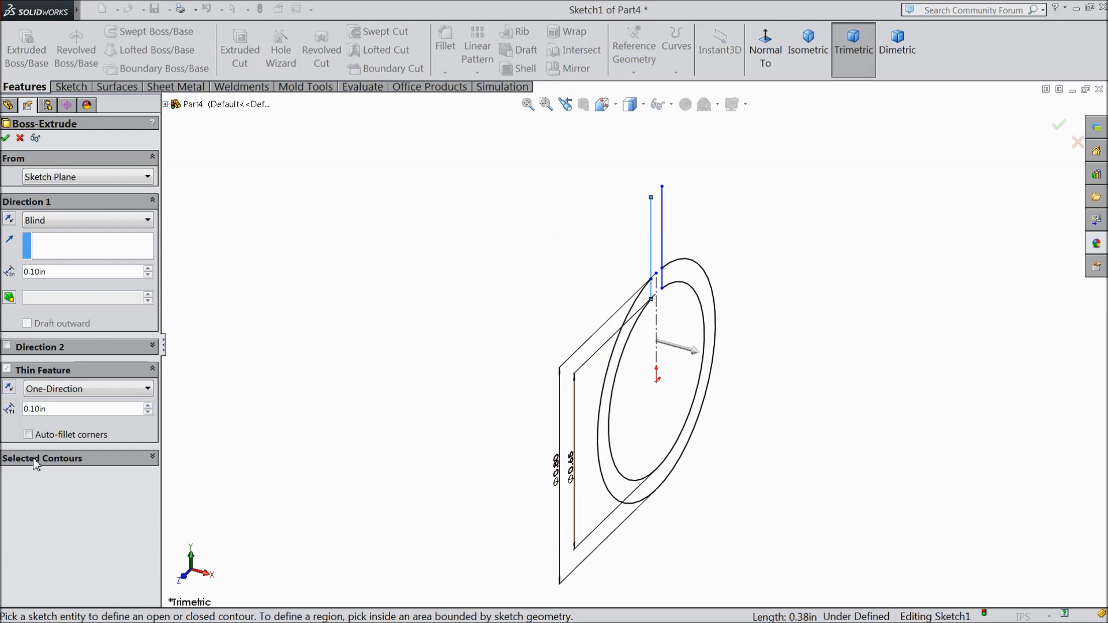
click(630, 488)
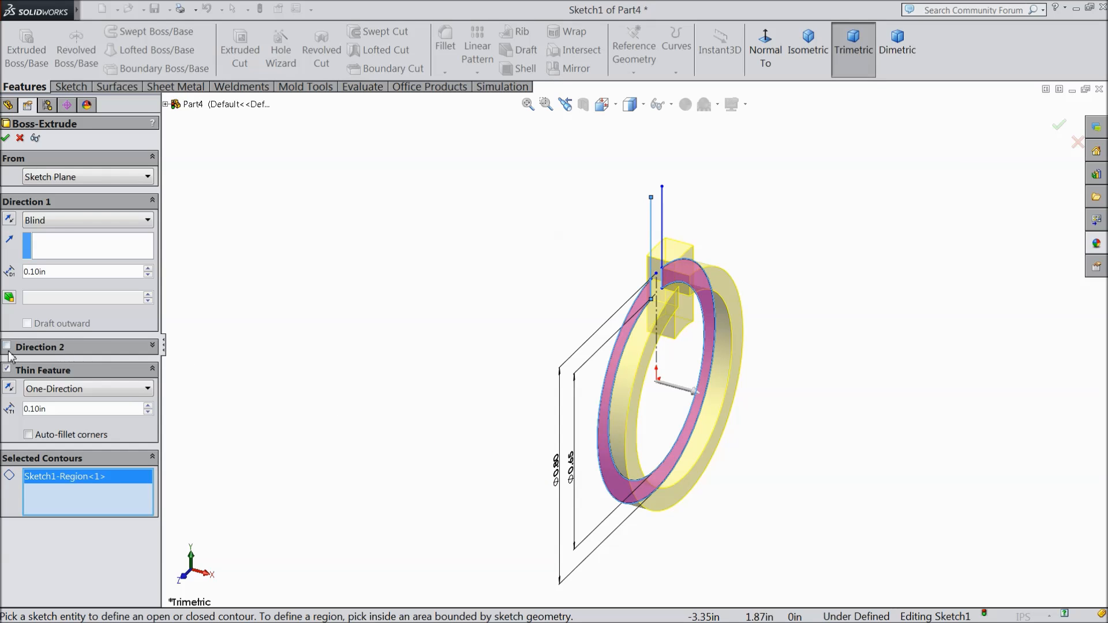
click(6, 370)
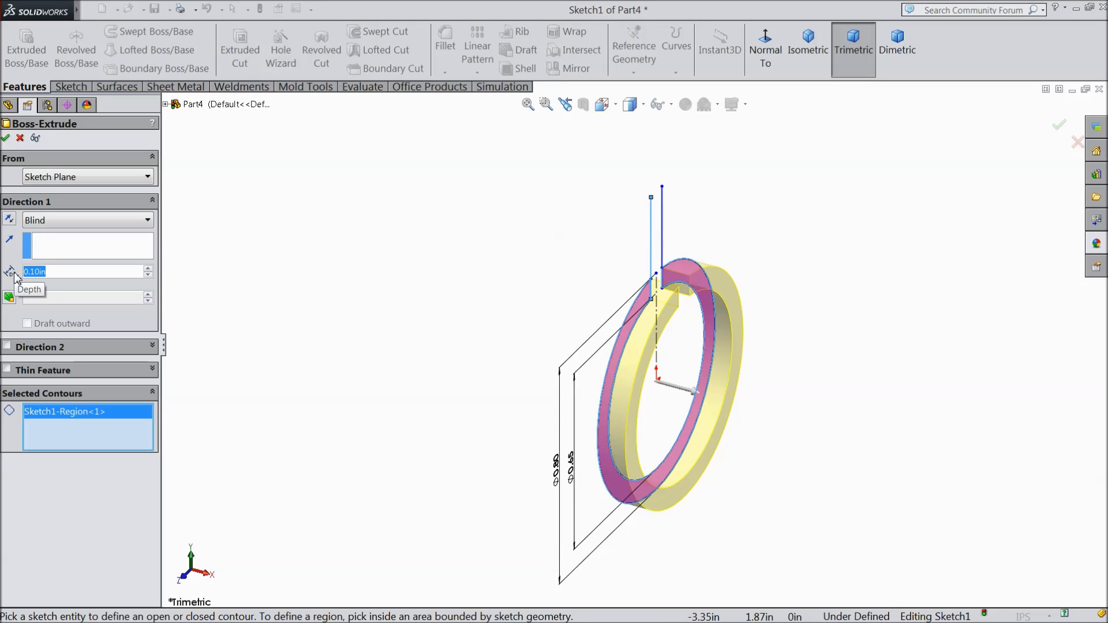
text(1.9)
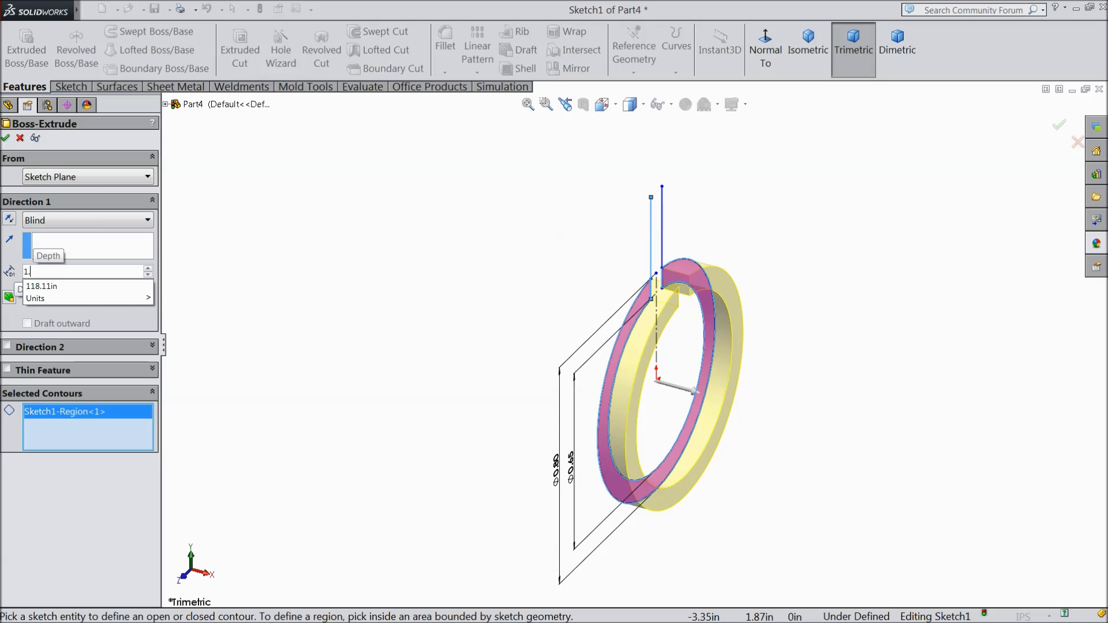
key(Return)
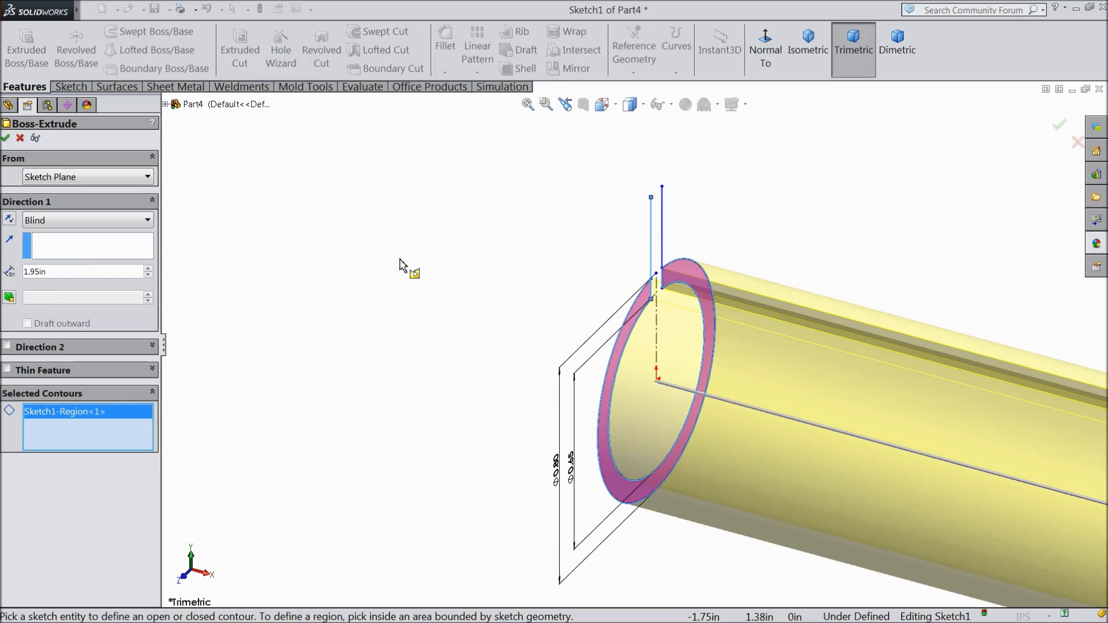
click(9, 220)
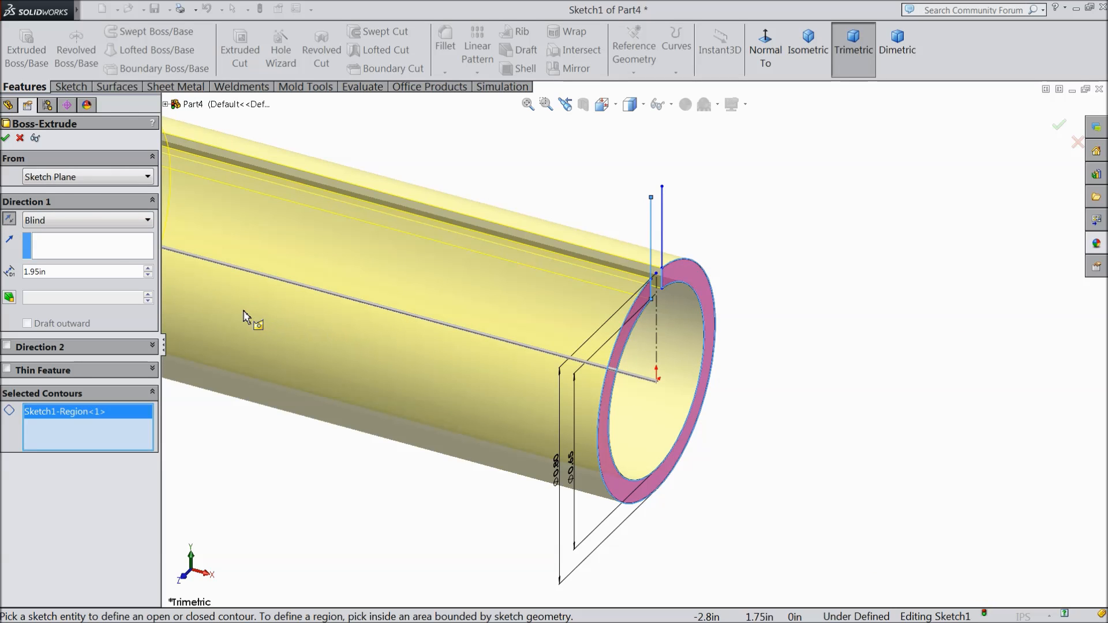
click(6, 138)
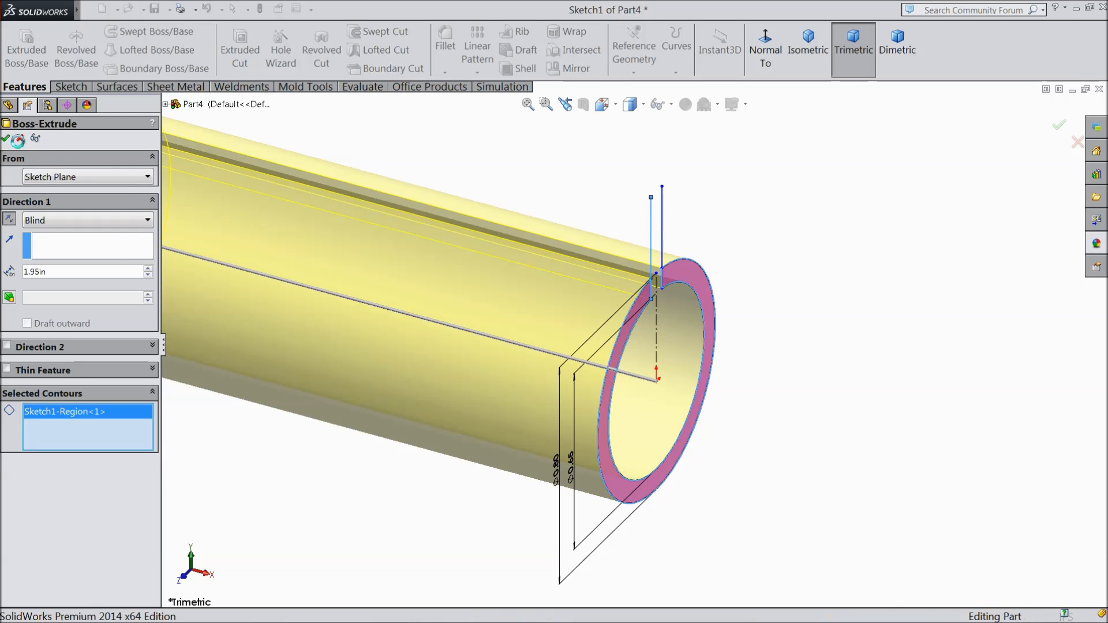
Step: Edit the tube's extrusion and set its depth to 1.92 in
click(16, 271)
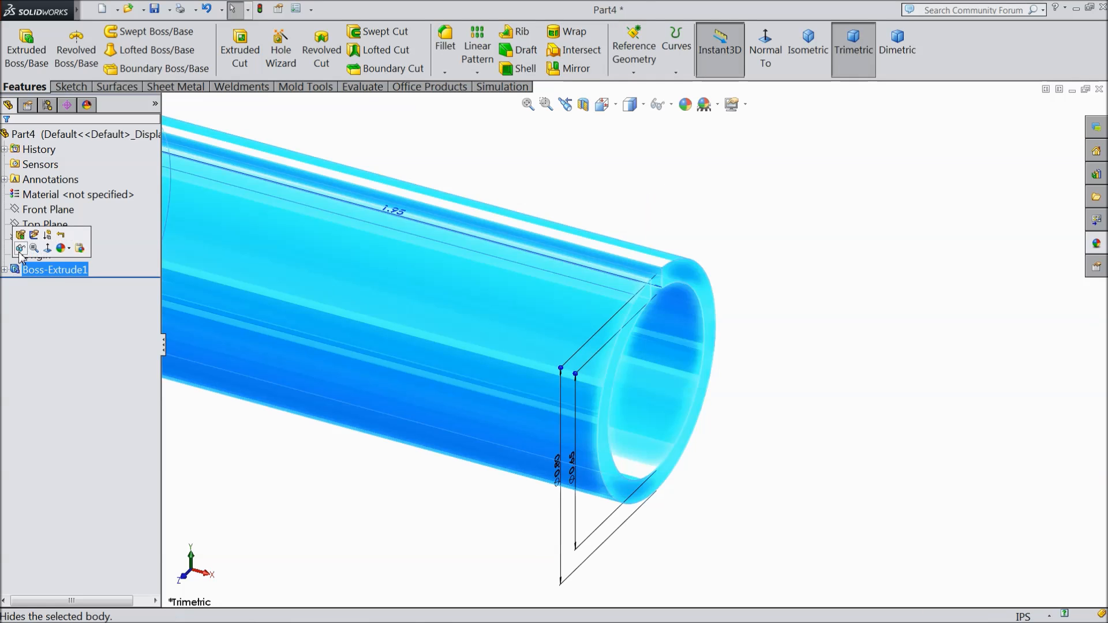
click(20, 236)
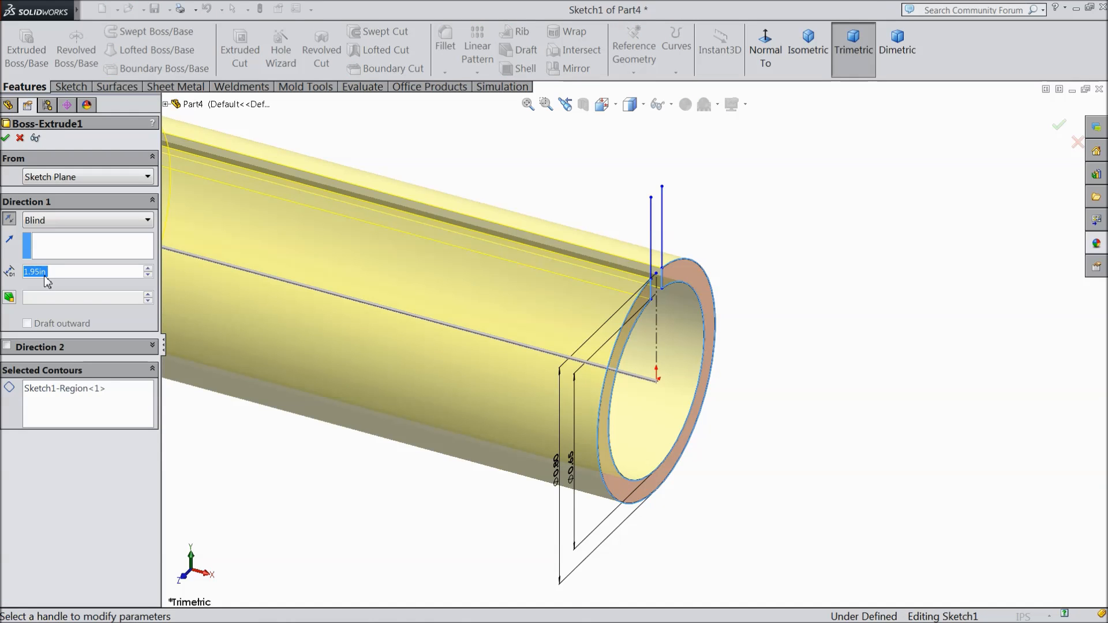
text(1.92)
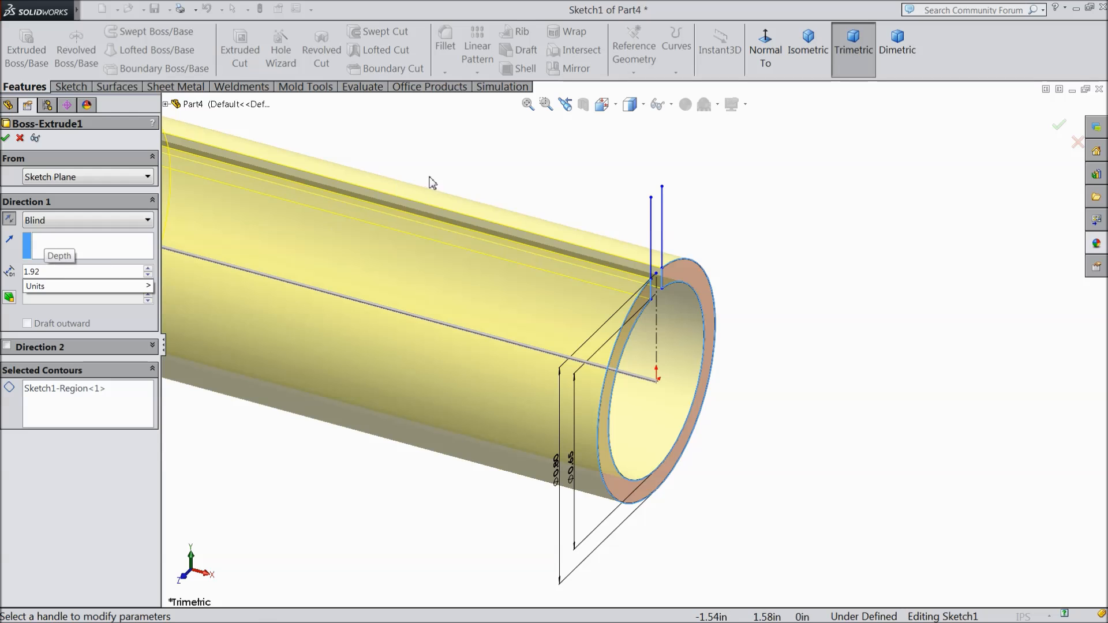
key(Return)
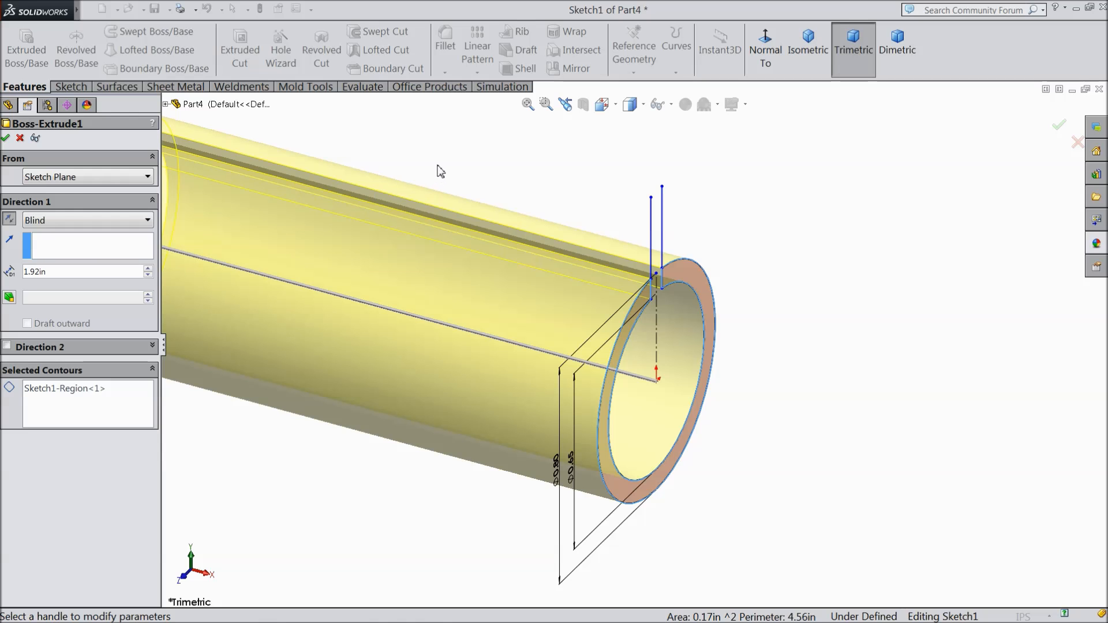
click(5, 138)
Step: Start a new sketch on the slotted ring face at the tube's end
scroll(515, 344, up, 5)
middle_drag(545, 346, 505, 345)
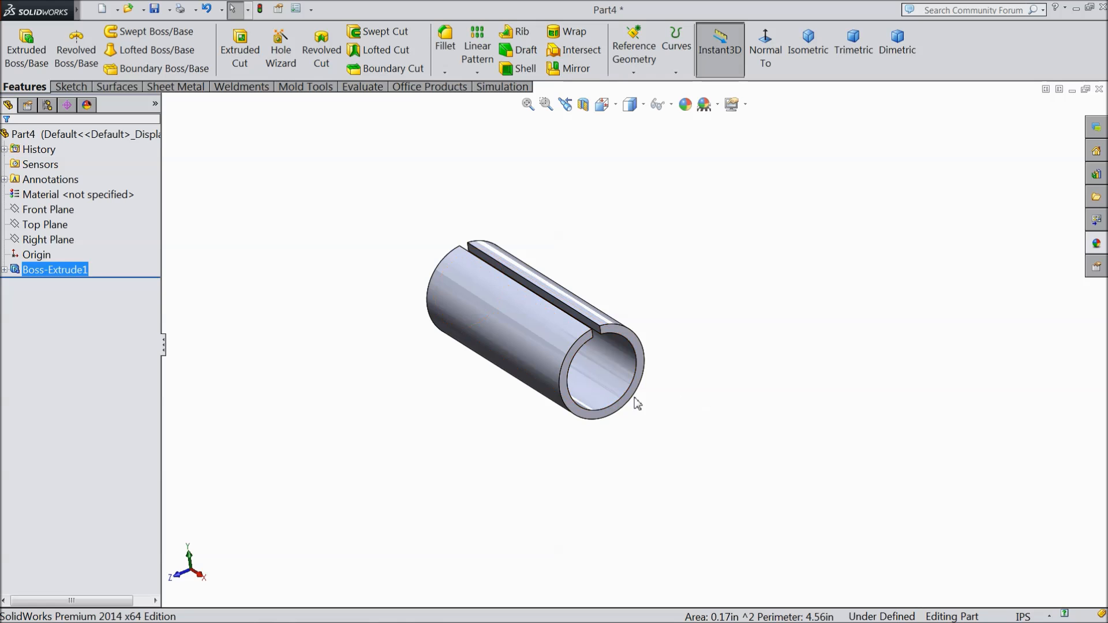
scroll(572, 300, up, 5)
click(647, 240)
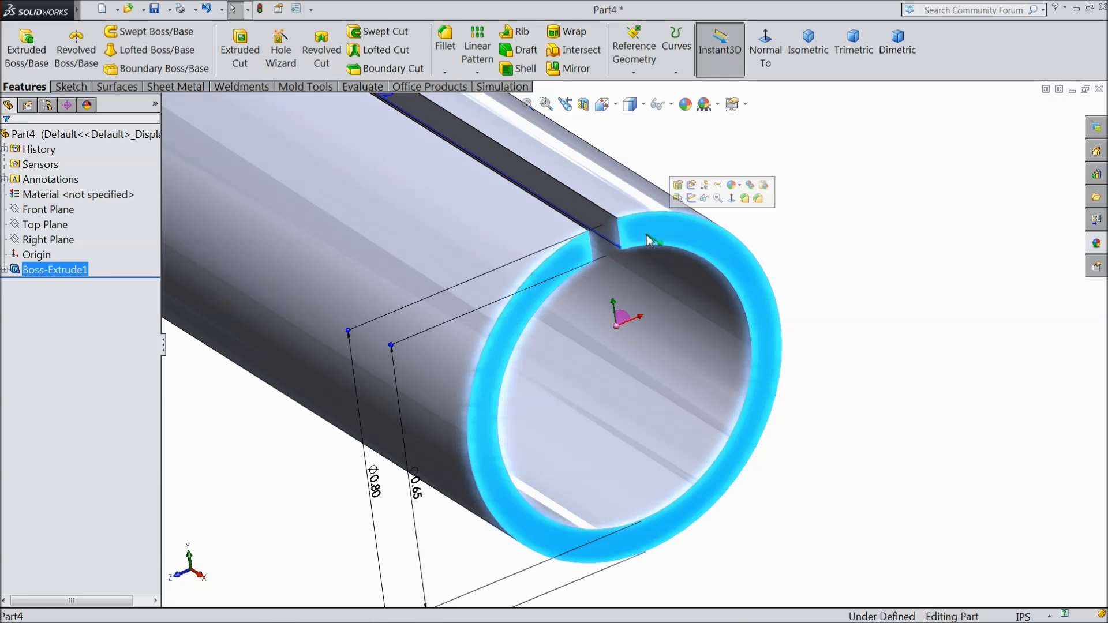
click(691, 198)
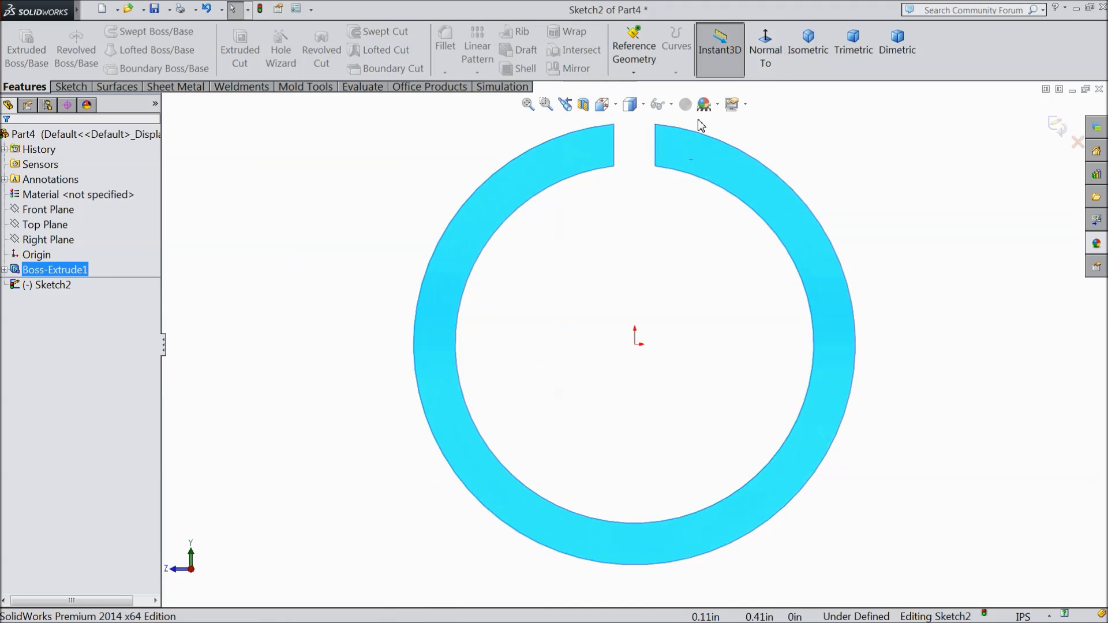
Step: Sketch an upright corner rectangle about 0.07 in wide and 0.26 in tall from the inner corner of the slot's right side
scroll(685, 166, down, 1)
scroll(664, 198, up, 4)
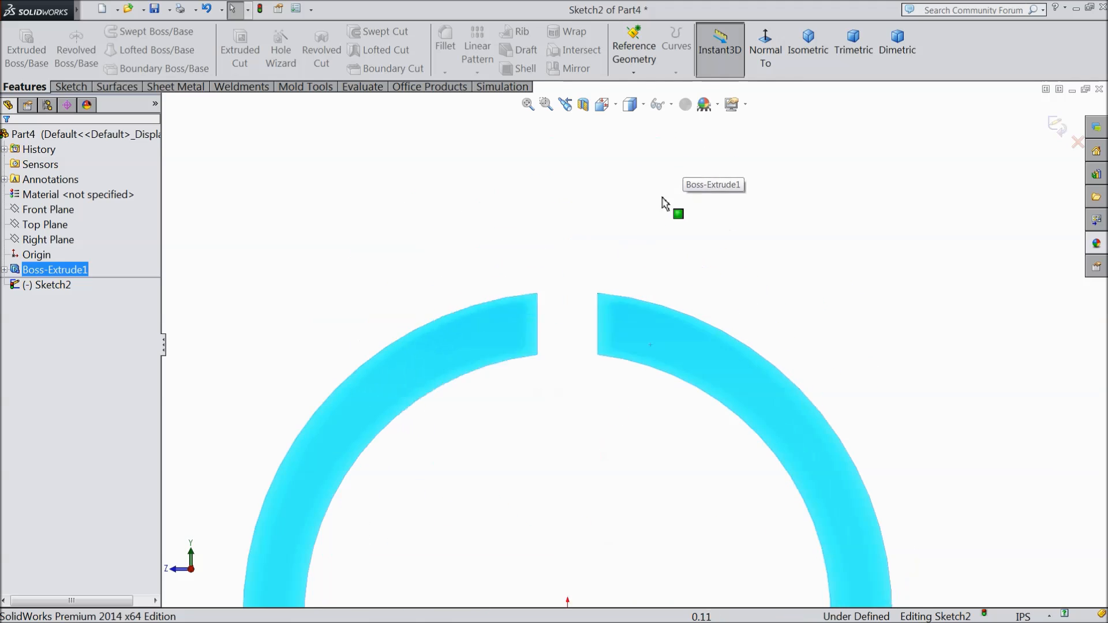
click(71, 86)
click(99, 51)
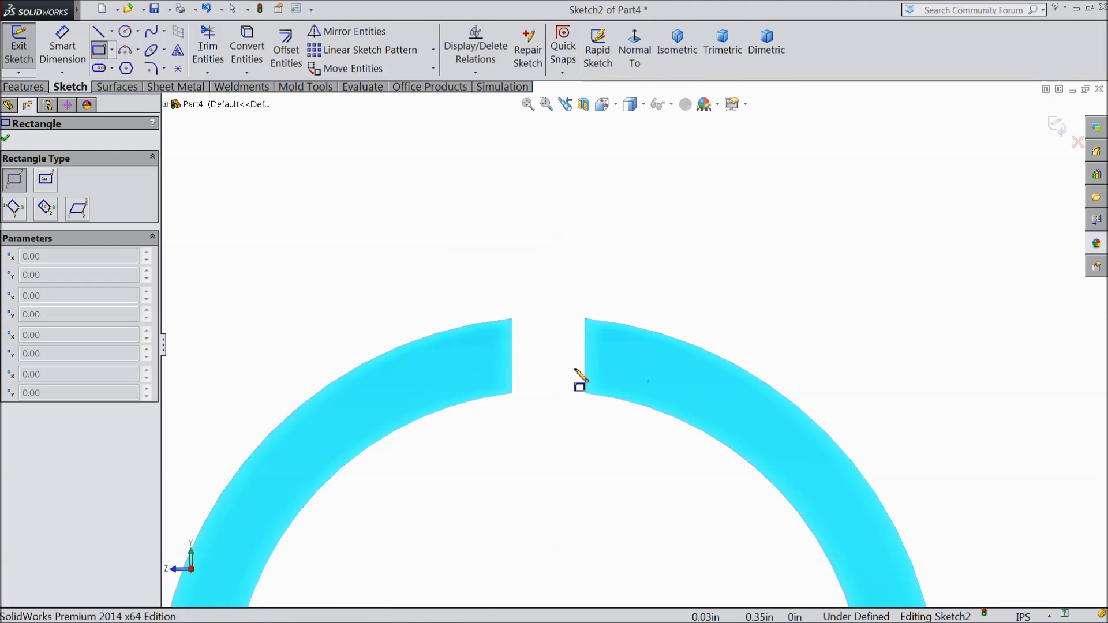
click(585, 394)
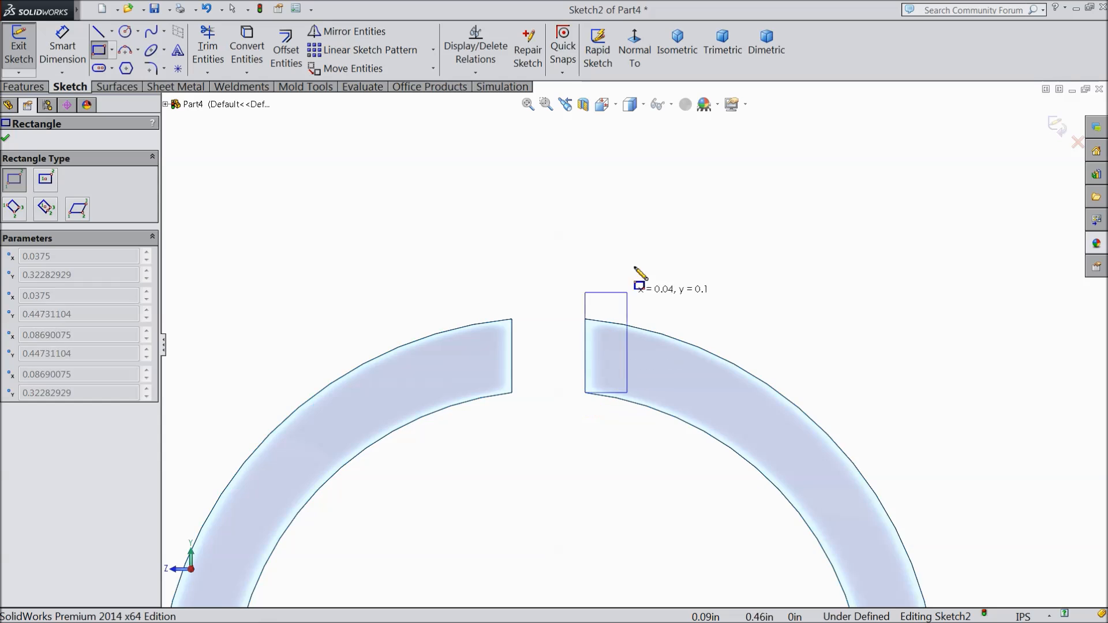
click(657, 137)
Step: Dimension the upright rectangle's width as 0.075 in
click(63, 52)
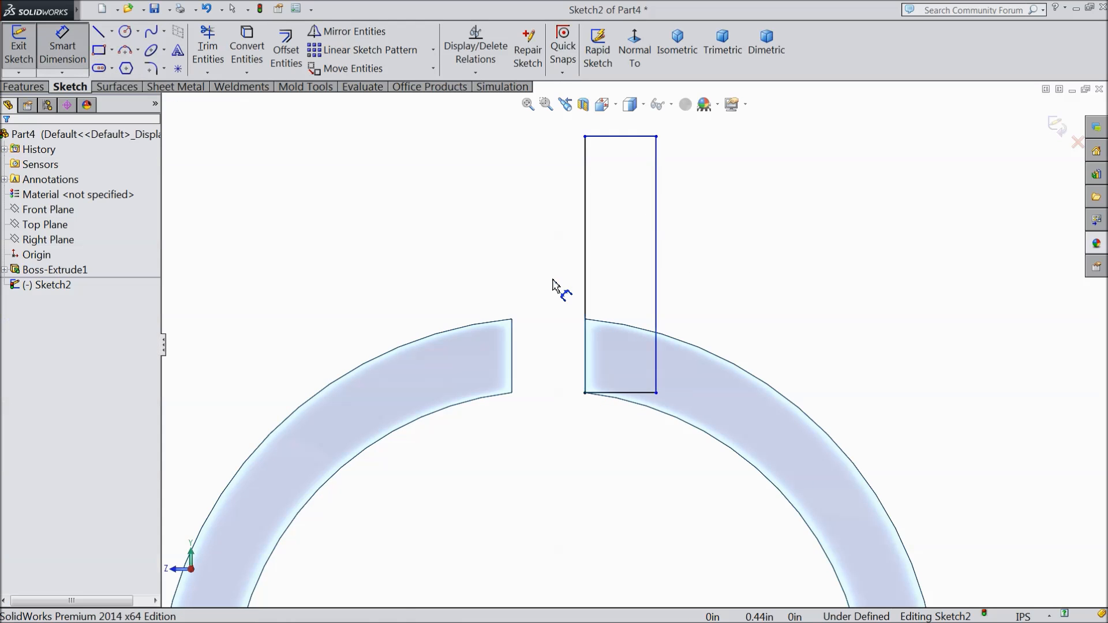
scroll(561, 289, up, 2)
scroll(628, 289, down, 2)
click(607, 215)
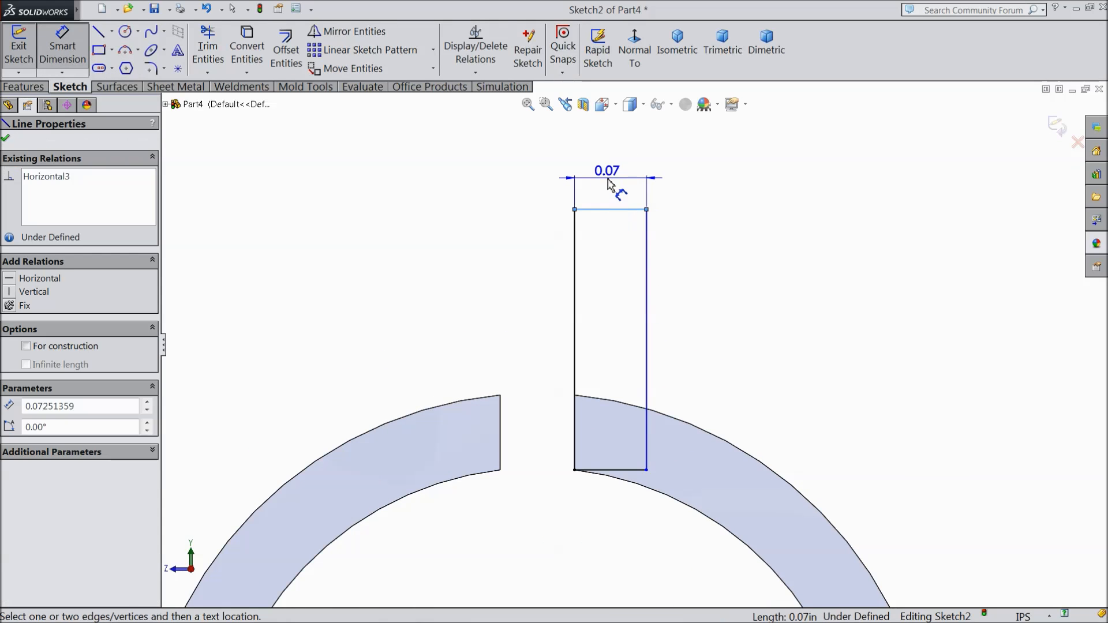
click(610, 180)
text(0.075)
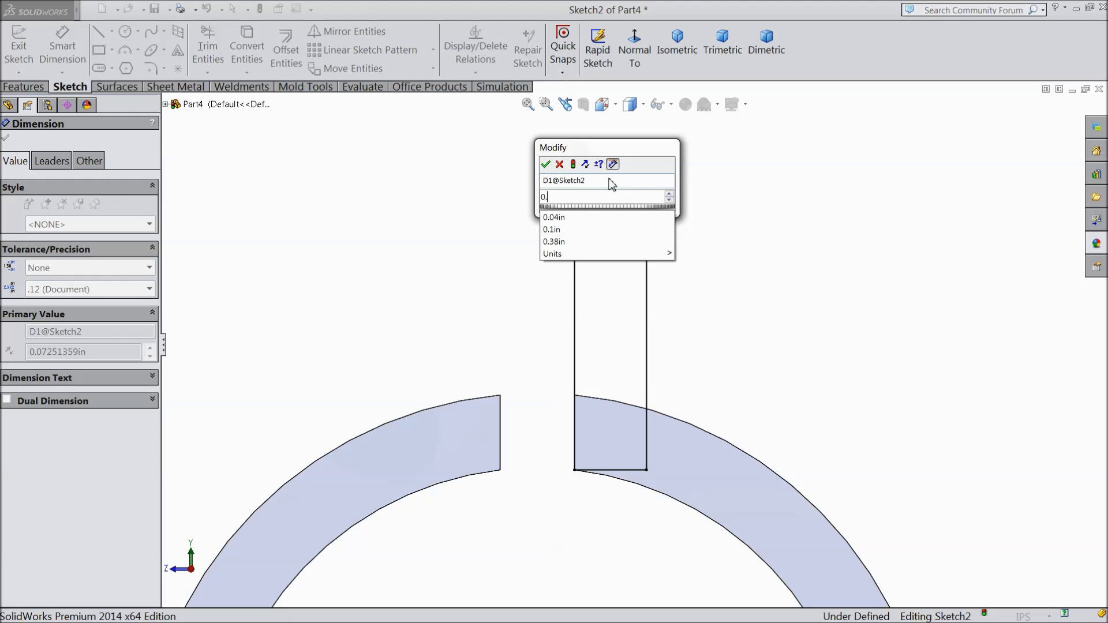
click(546, 165)
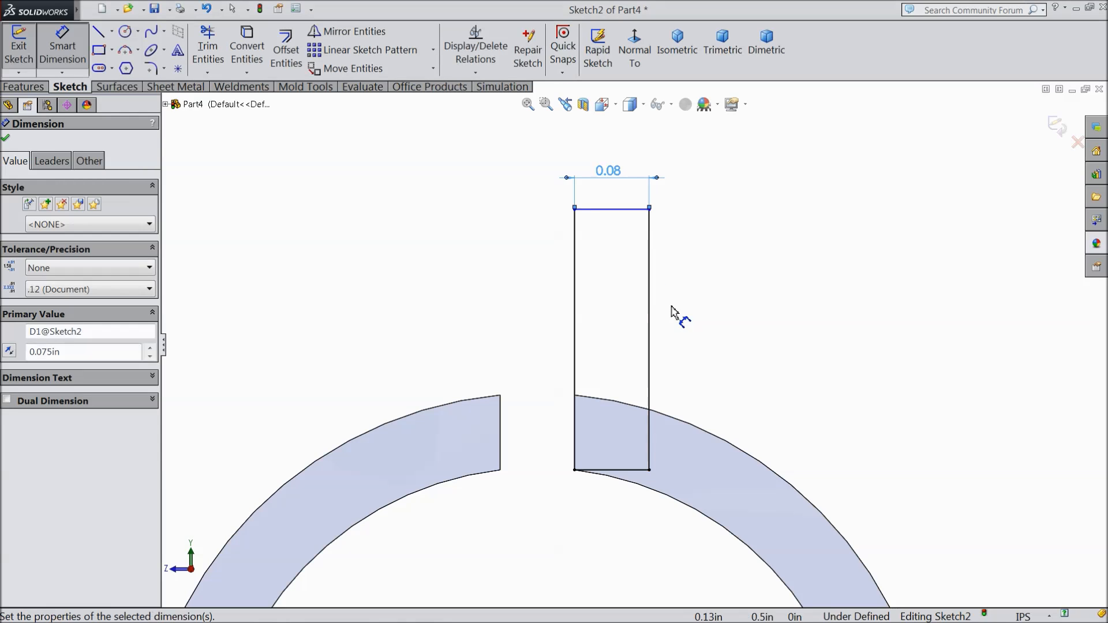
Step: Dimension the upright rectangle's height as 0.375 in and finish dimensioning
click(650, 315)
click(710, 329)
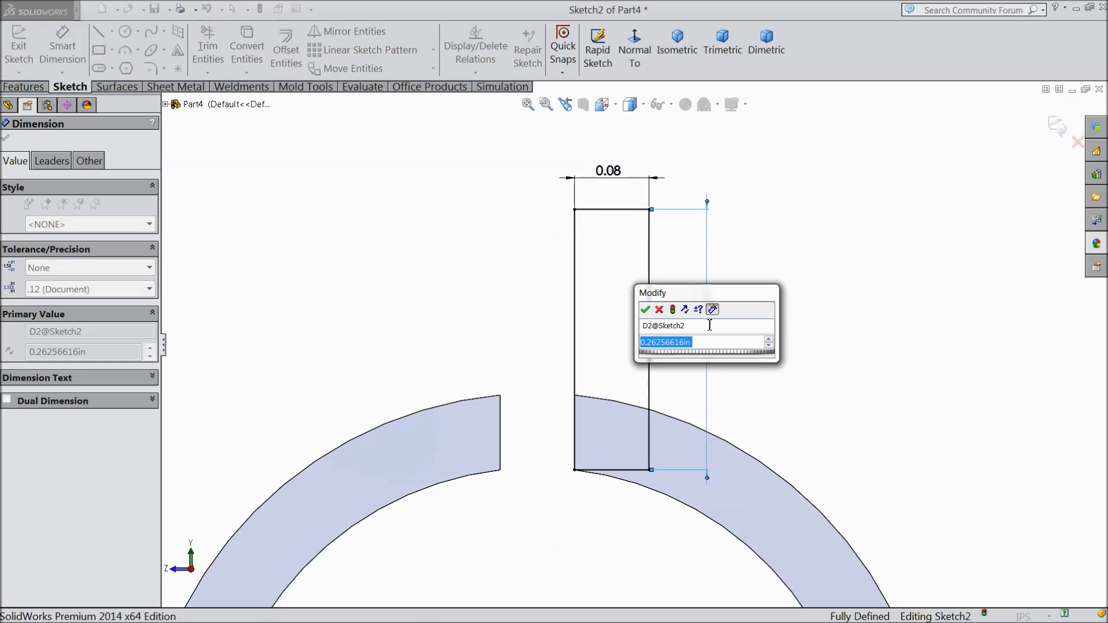
text(0.375)
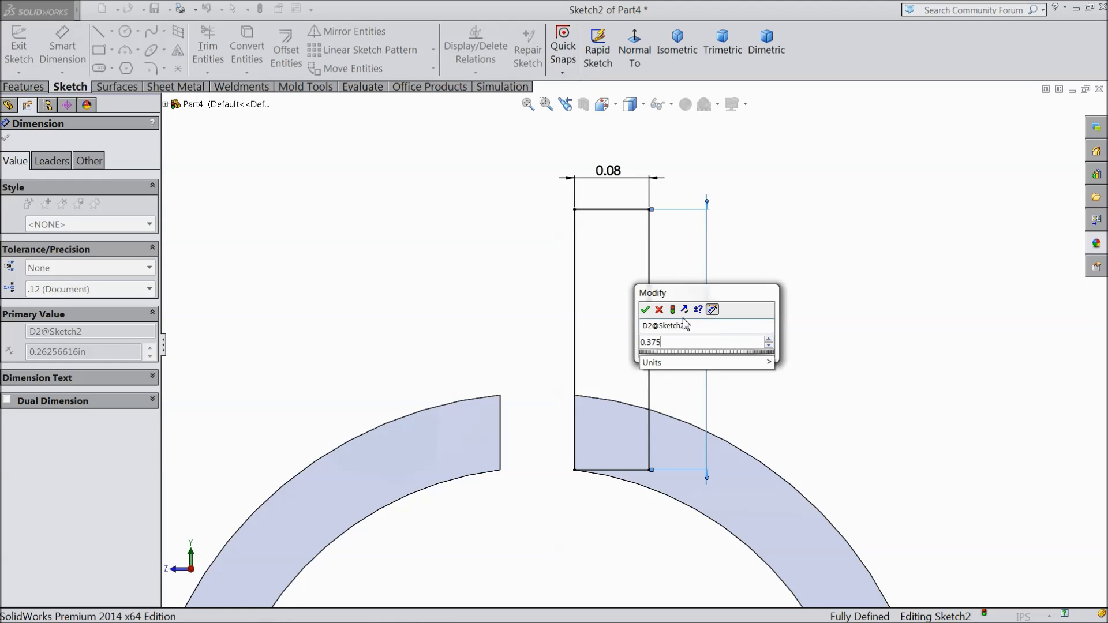
click(645, 309)
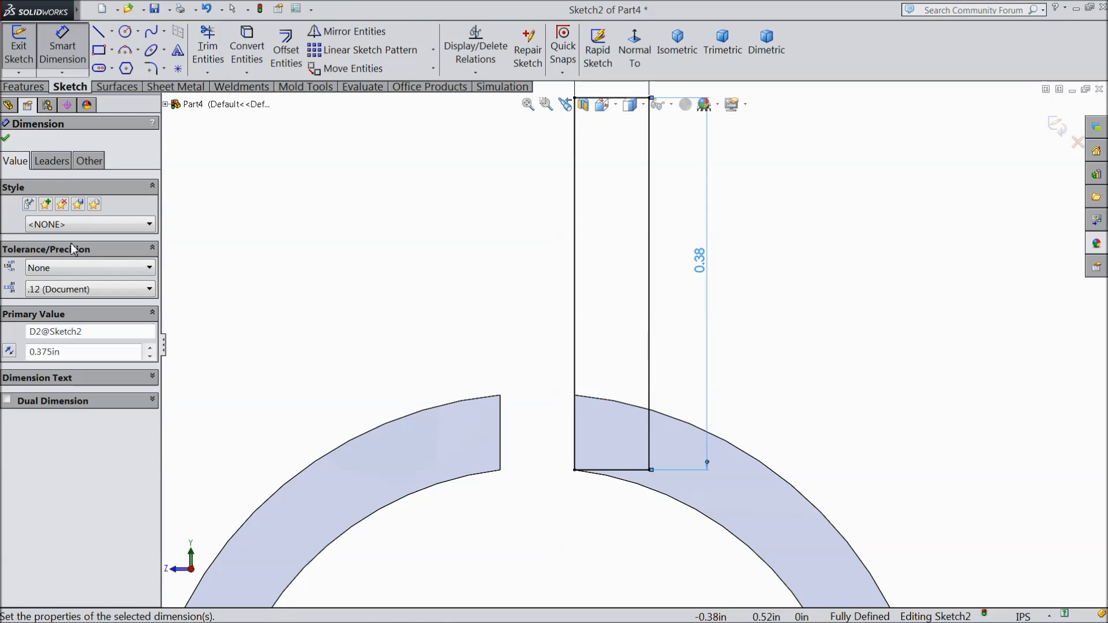
click(5, 140)
Step: Convert the ring's inner circular edge into sketch geometry
scroll(669, 455, up, 2)
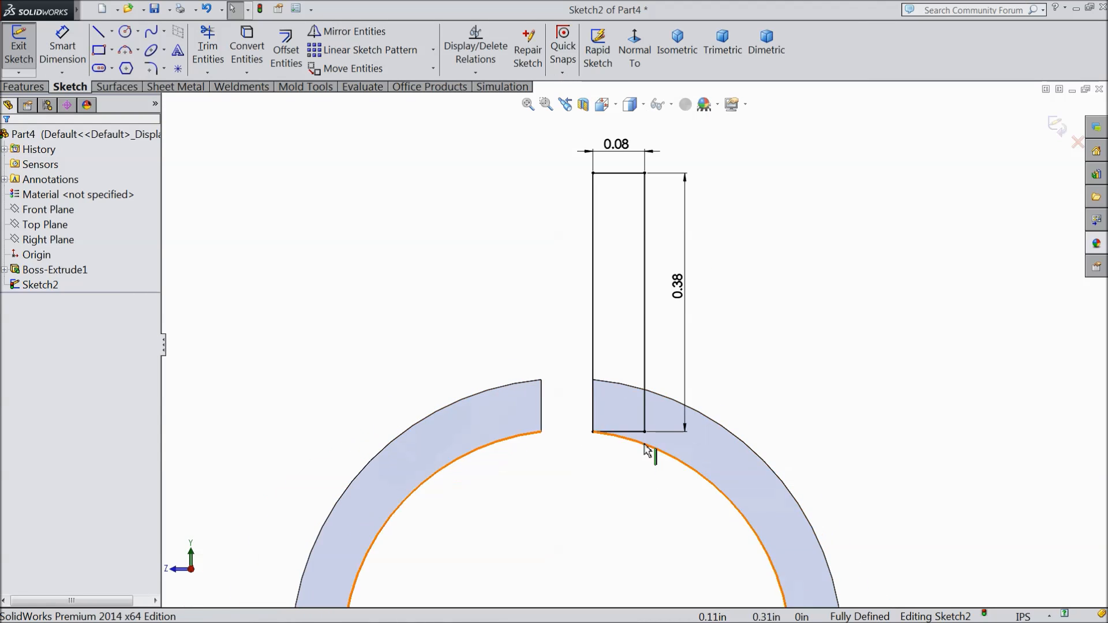
scroll(647, 456, down, 4)
click(624, 418)
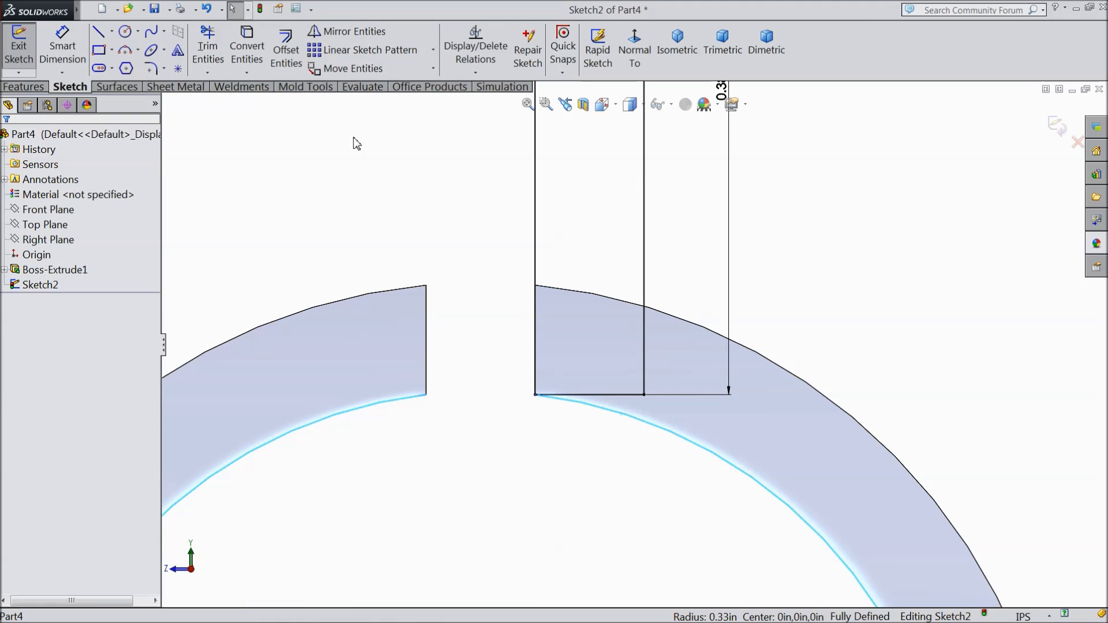
click(247, 49)
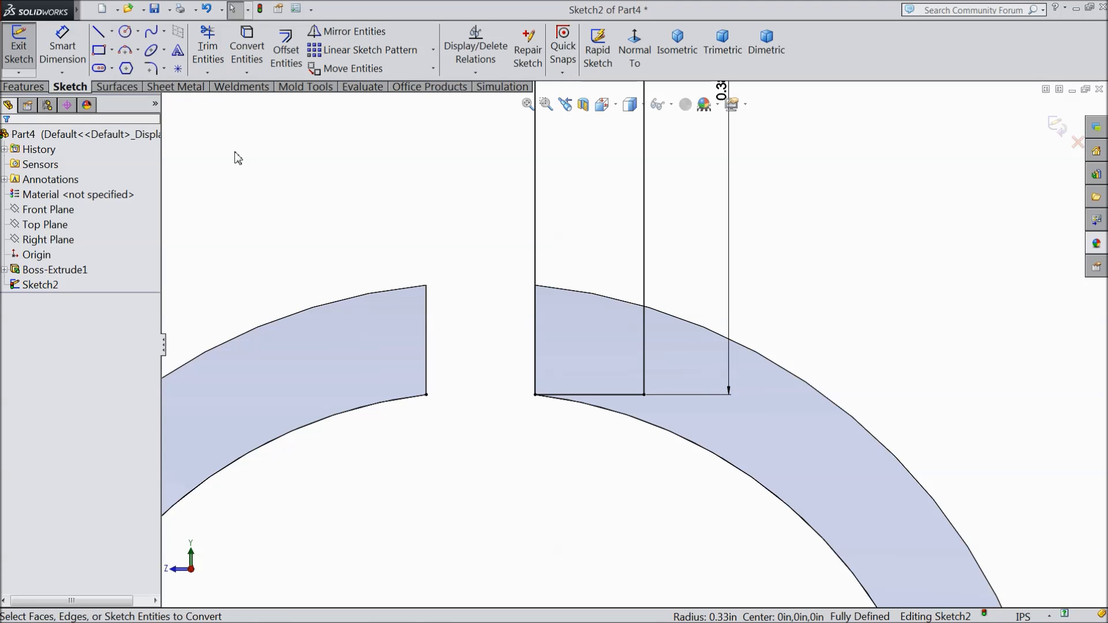
scroll(237, 160, down, 4)
scroll(456, 260, down, 1)
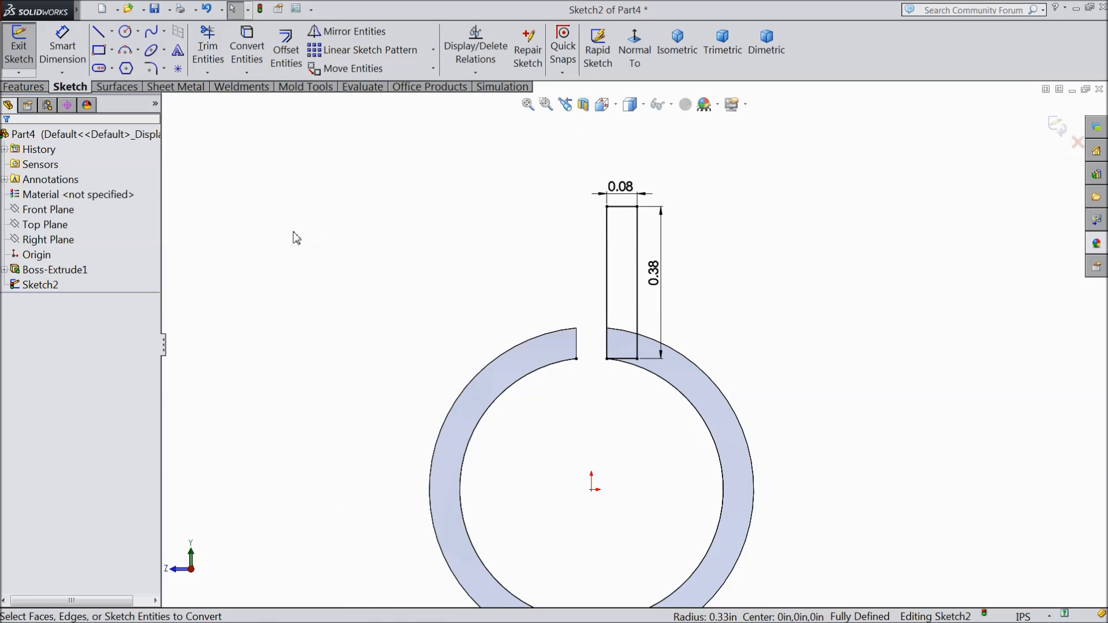
Step: Extrude the rectangle's region above the ring with Up To Vertex, ending at the tube's far outer edge and merging the result
click(26, 86)
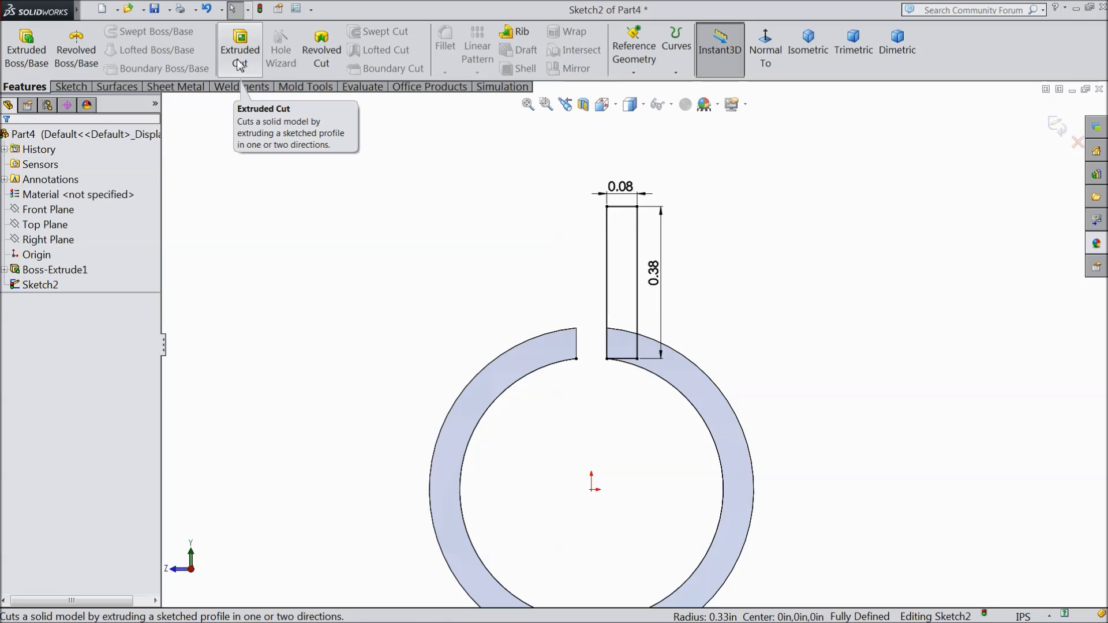
click(26, 51)
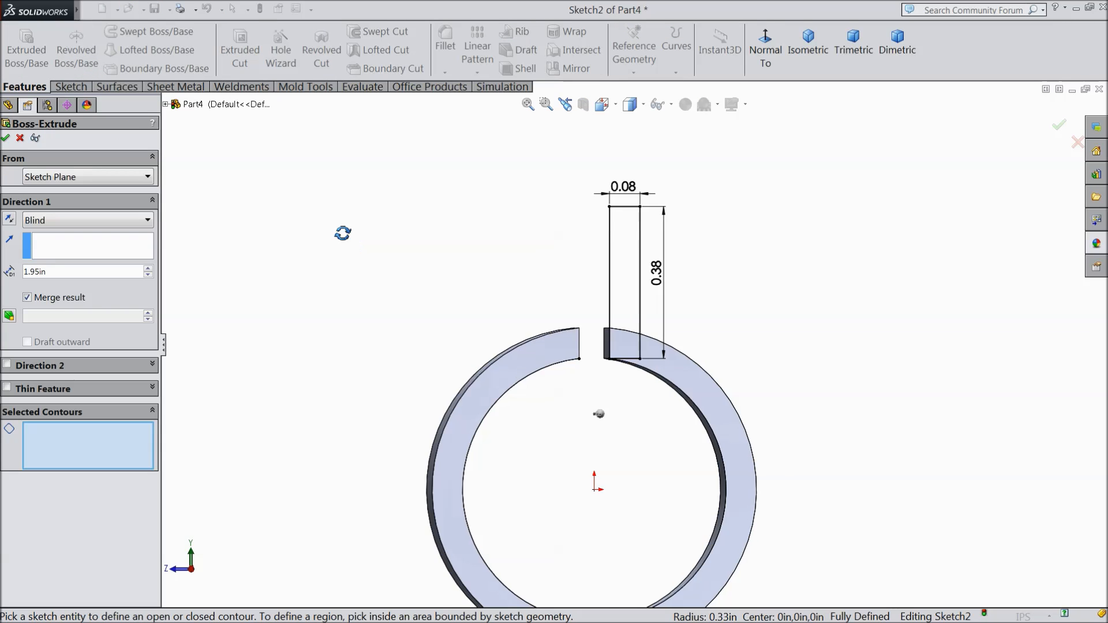
click(658, 286)
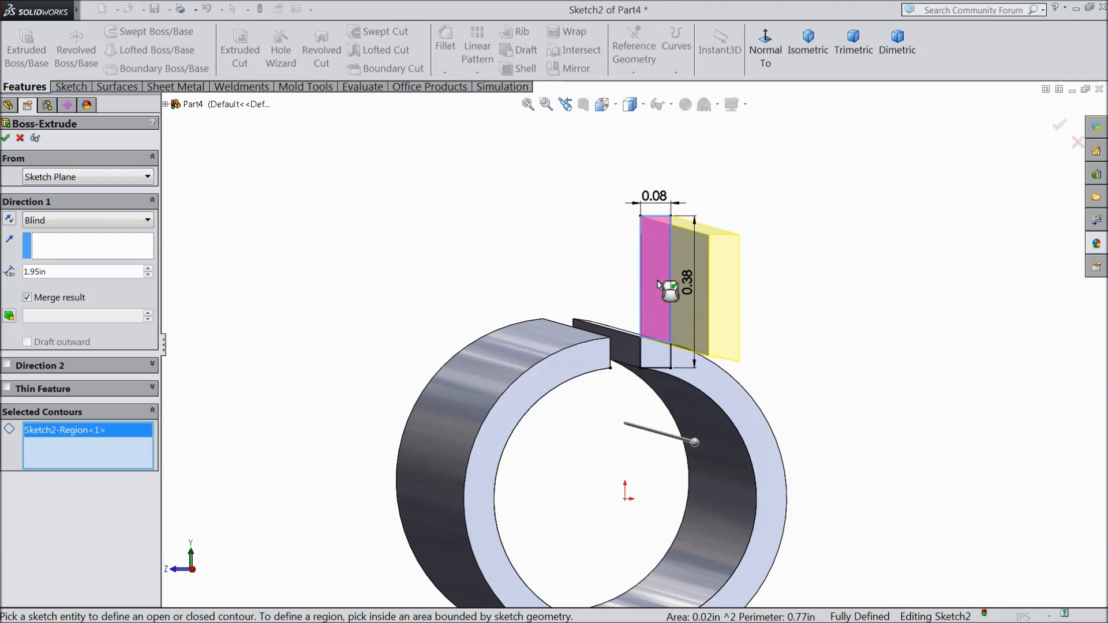
middle_drag(531, 310, 552, 348)
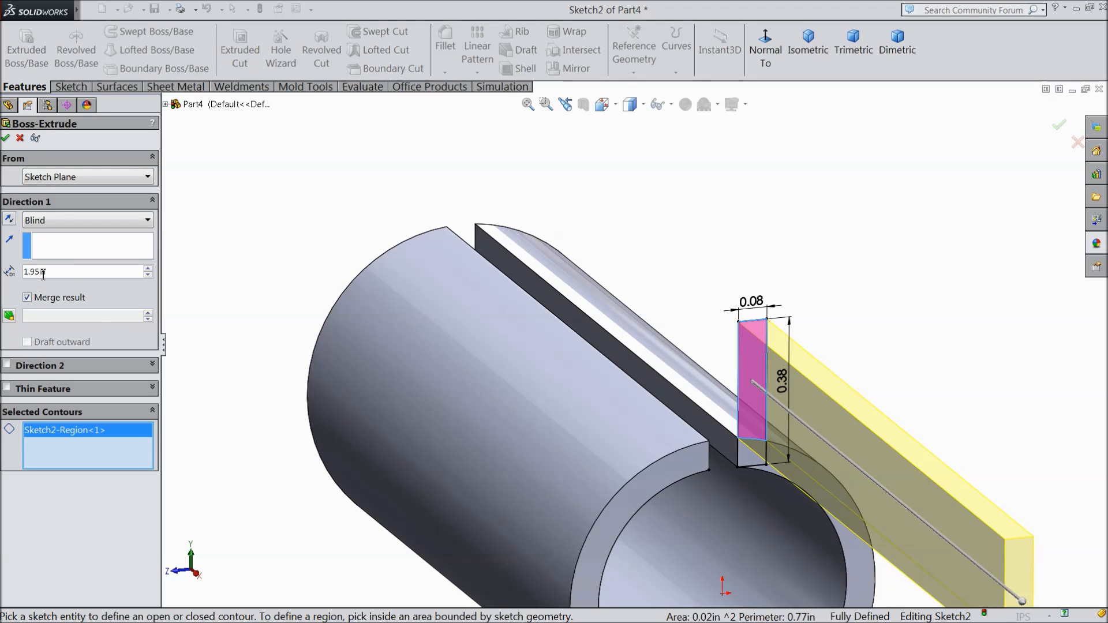
click(64, 222)
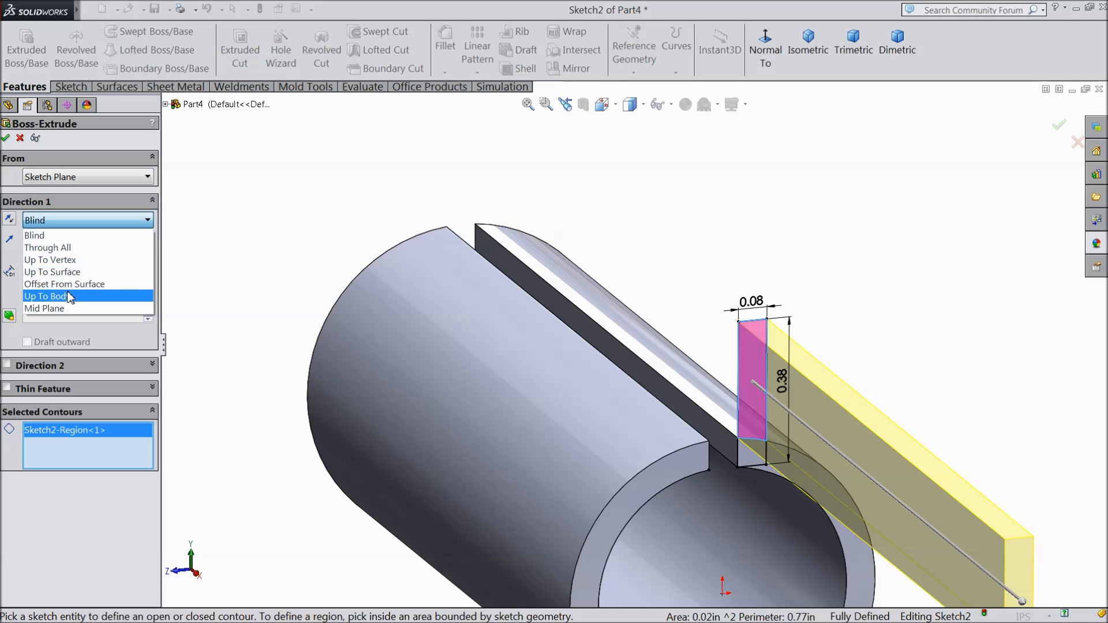
click(52, 259)
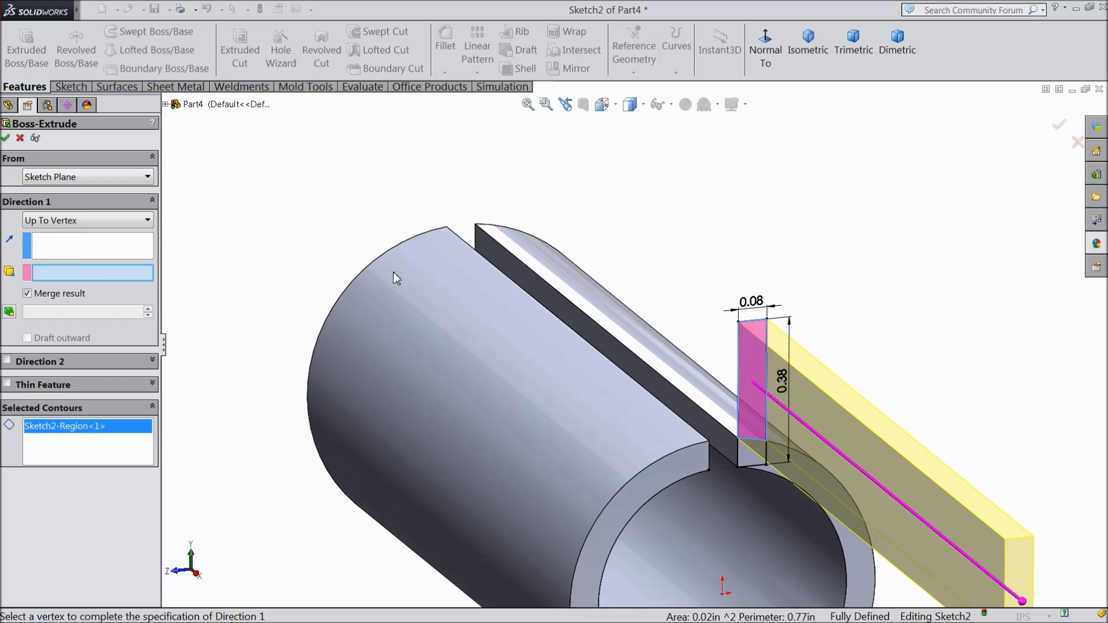
click(493, 227)
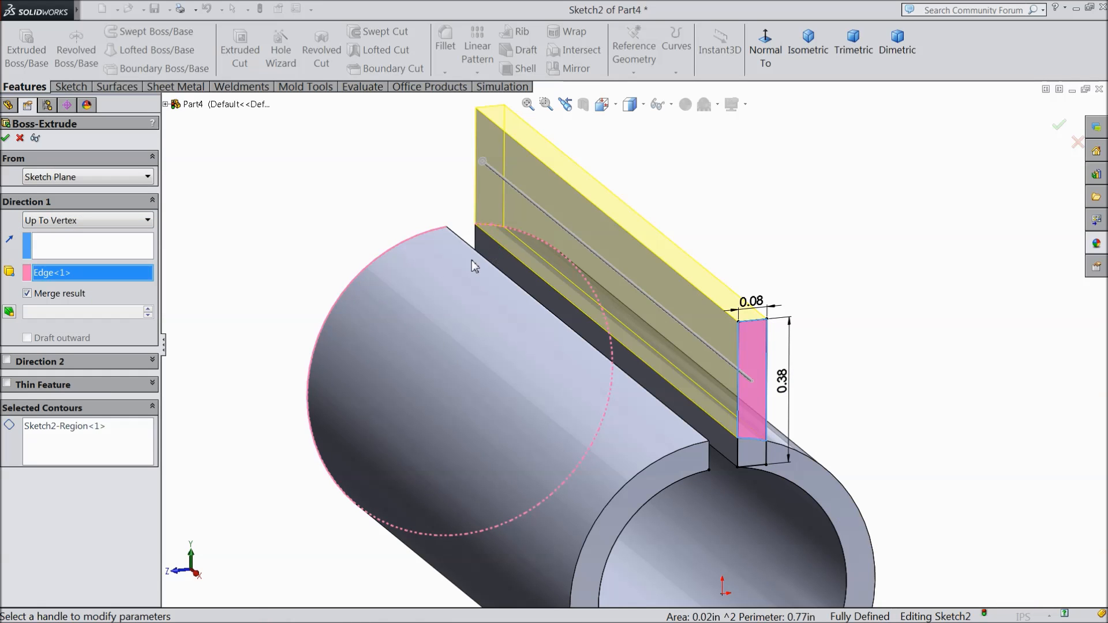
scroll(445, 297, down, 3)
scroll(614, 323, up, 8)
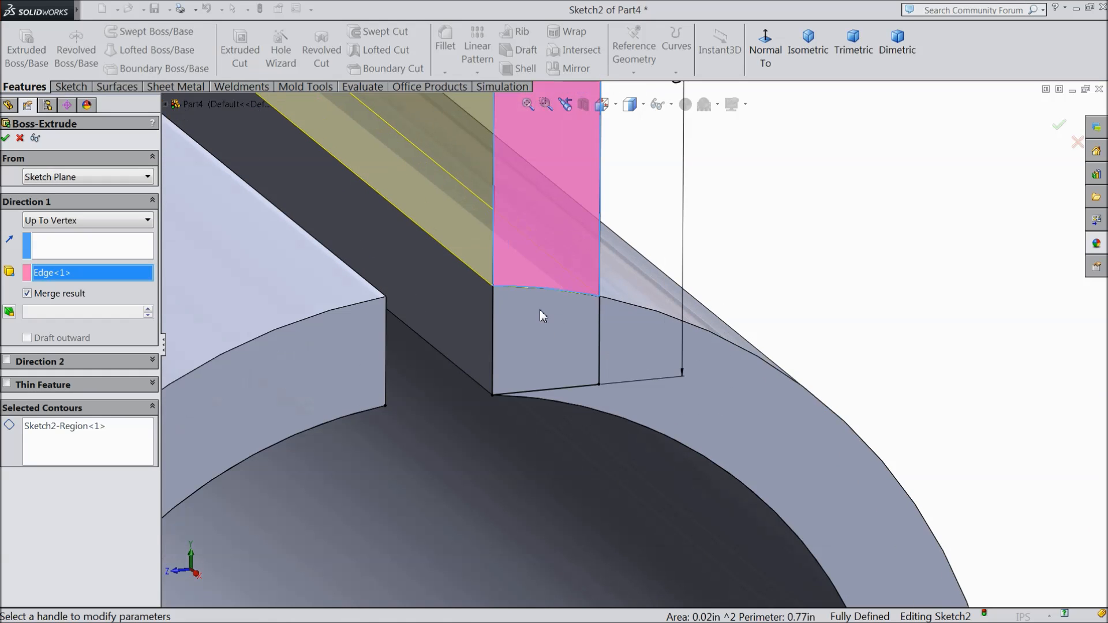
scroll(507, 311, down, 5)
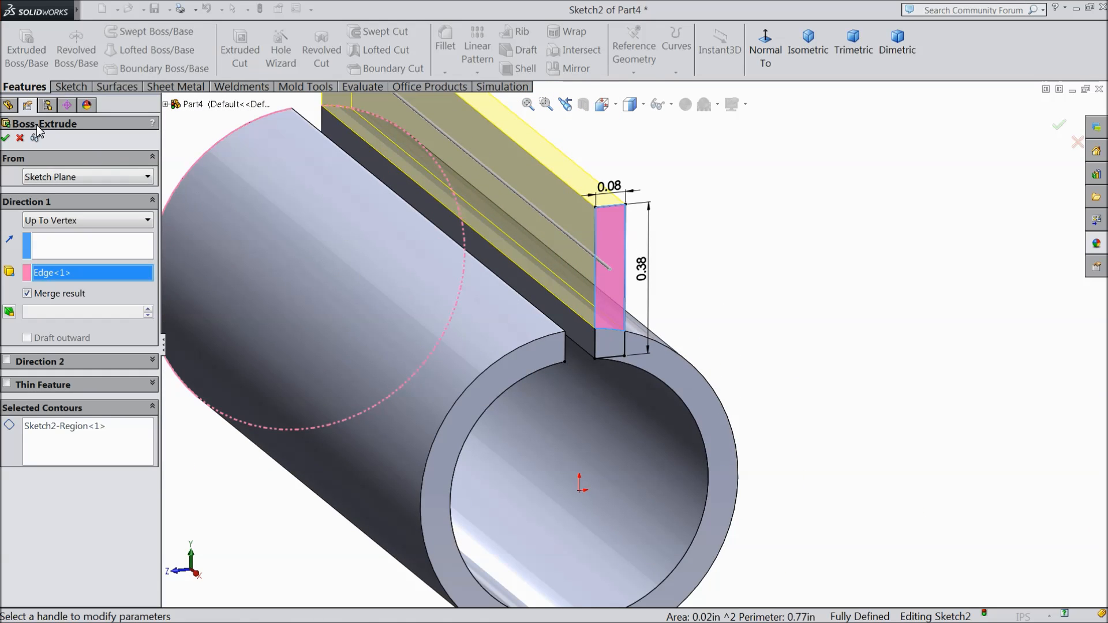
click(6, 139)
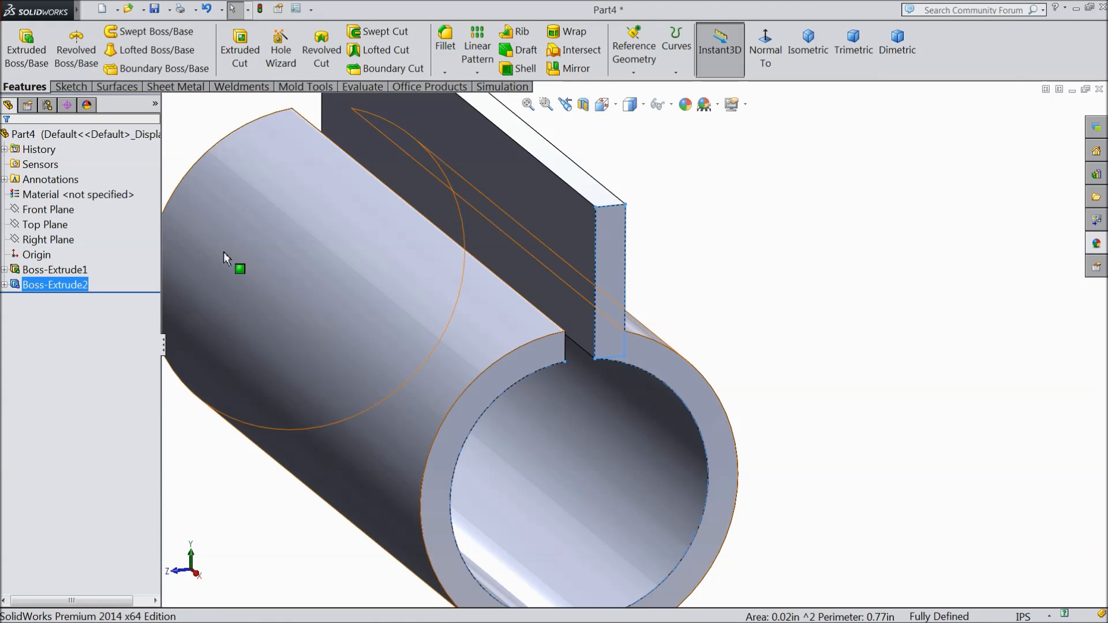
Step: Start a new sketch on the combined end face of the fin and tube
scroll(549, 329, down, 2)
click(768, 306)
scroll(550, 343, up, 4)
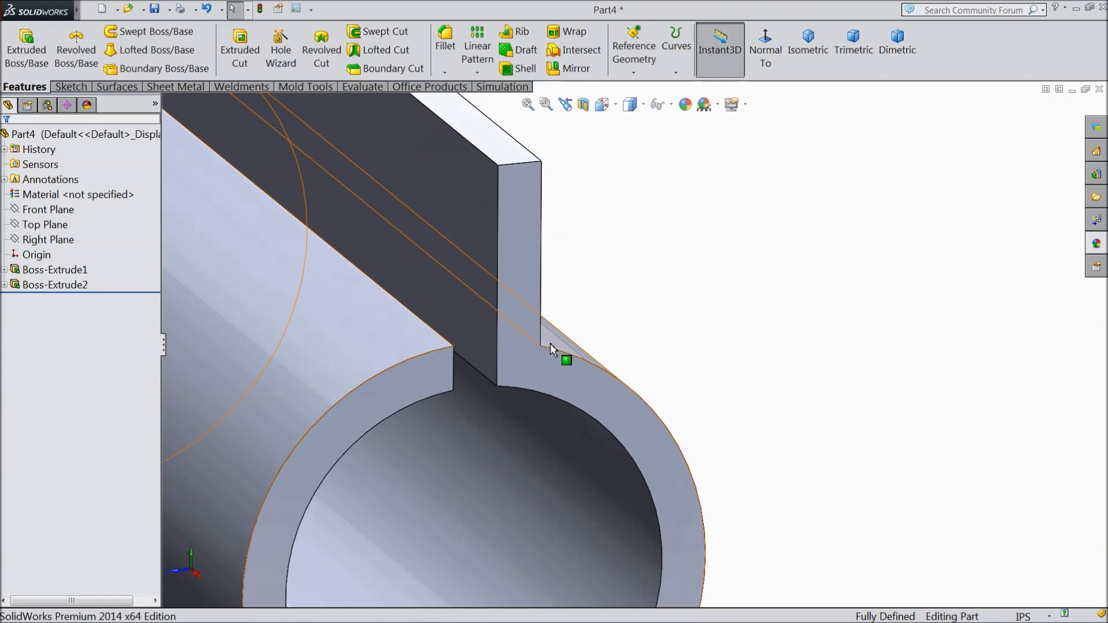
click(521, 344)
click(565, 310)
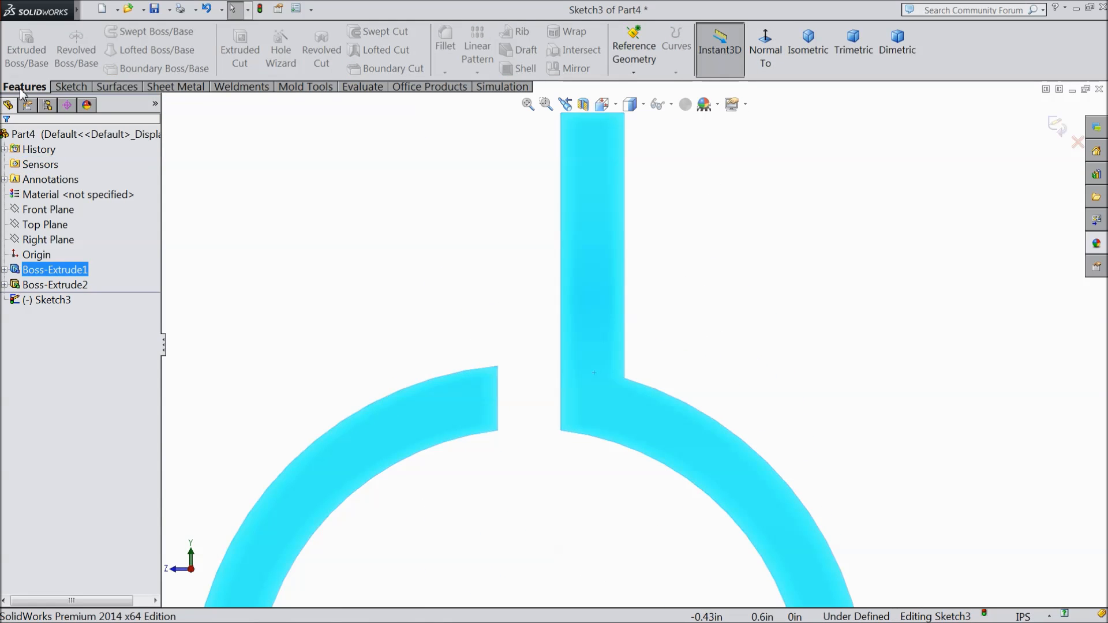
Step: Sketch a corner rectangle about 0.07 in wide and 0.36 in tall from the fin's top right corner down into the ring
click(70, 87)
click(99, 50)
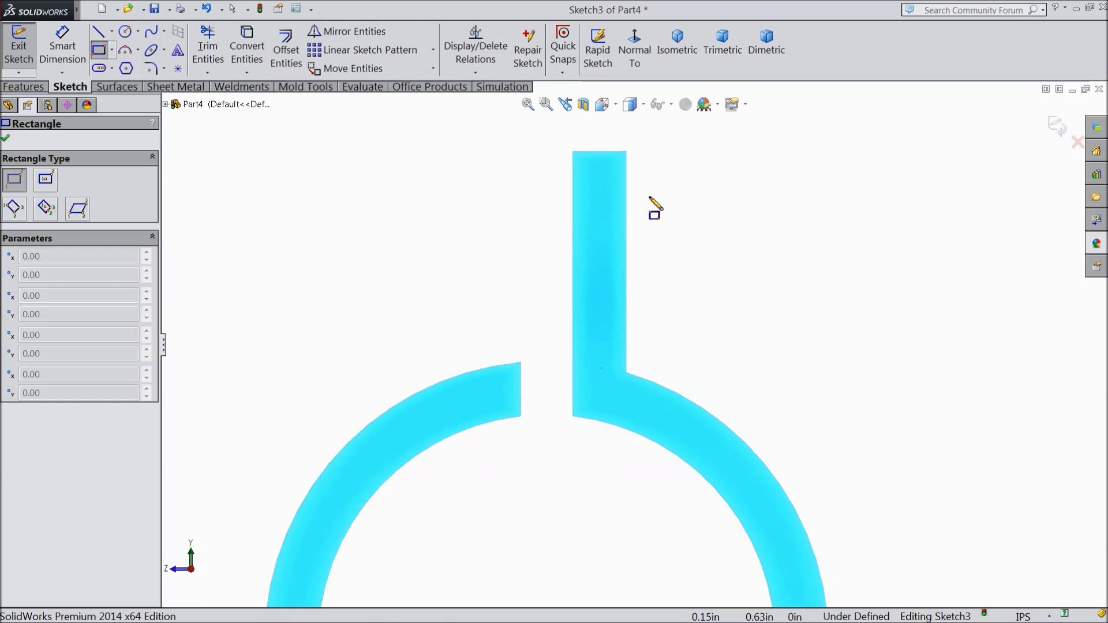
click(612, 143)
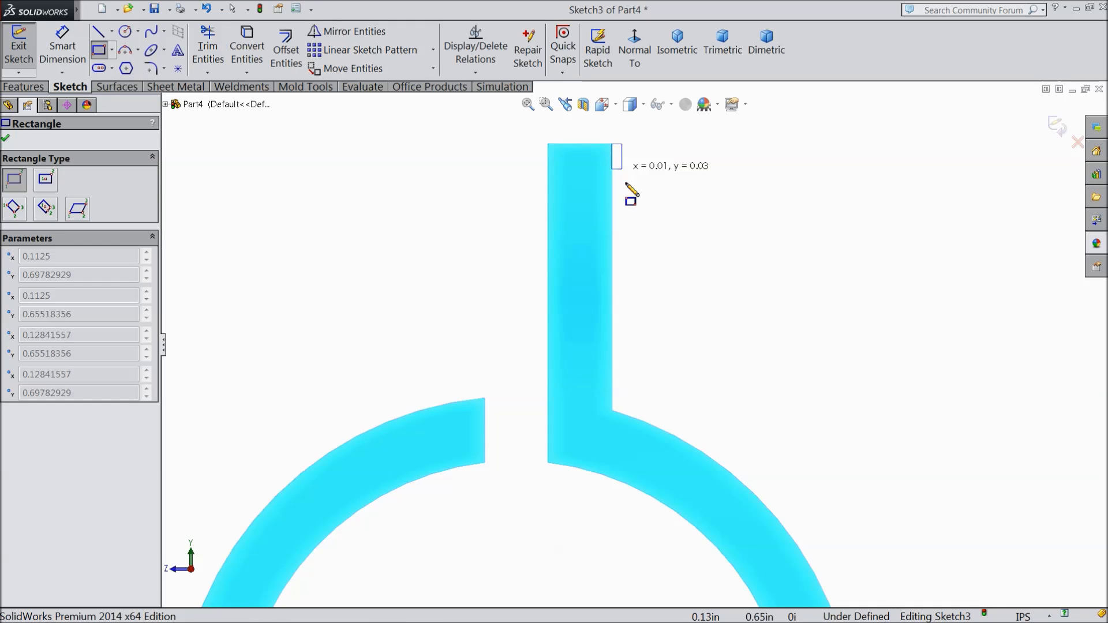
click(672, 450)
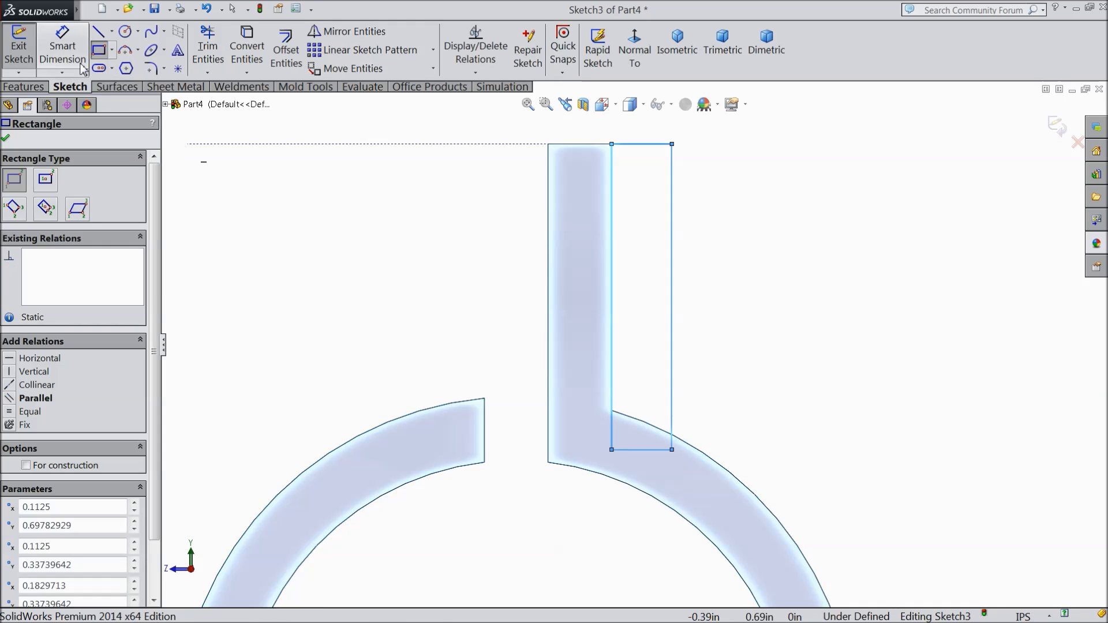
Step: Dimension the width of the rectangle beside the fin and set it to 0.045 in
click(80, 62)
scroll(641, 231, down, 4)
click(621, 217)
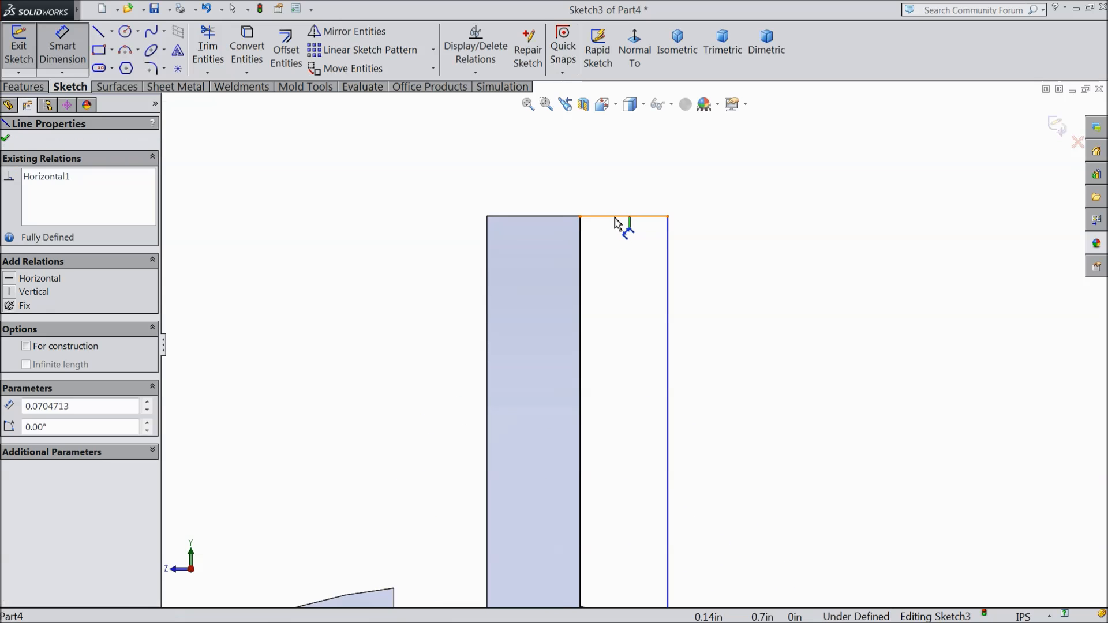
click(607, 183)
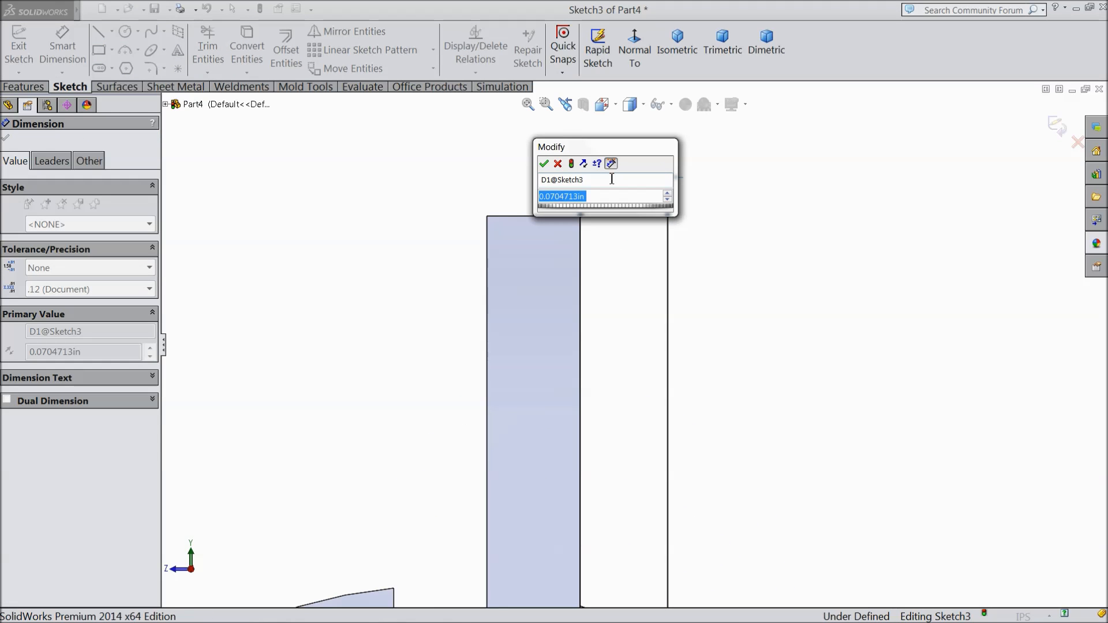
text(0.045)
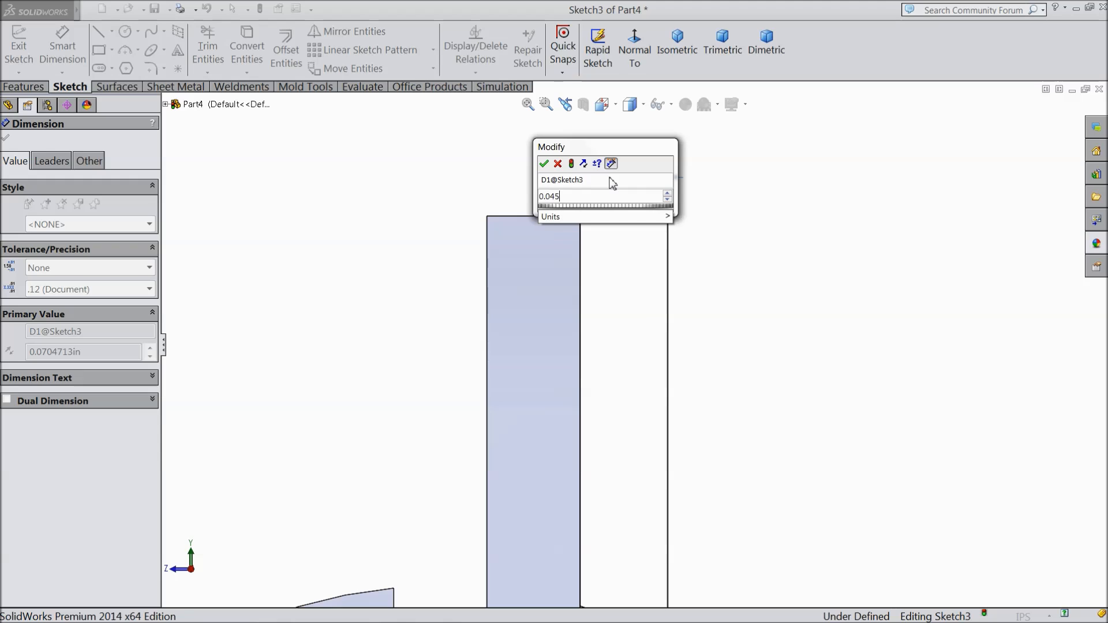
key(Return)
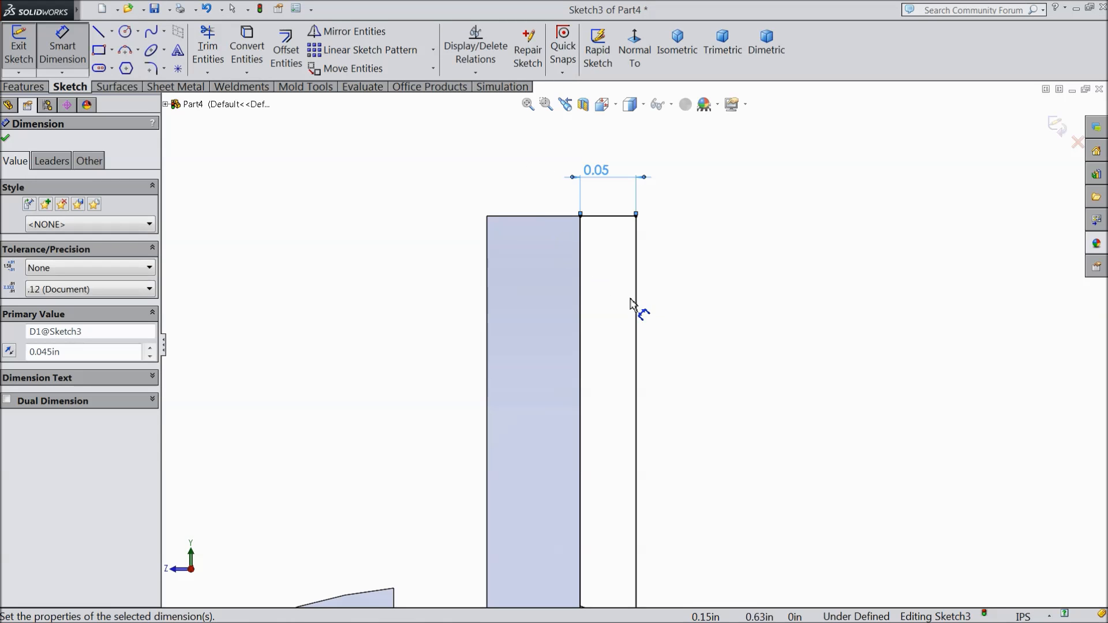
Step: Dimension the height of the rectangle beside the fin and set it to 0.331 in
scroll(637, 309, up, 3)
scroll(643, 353, down, 2)
click(612, 372)
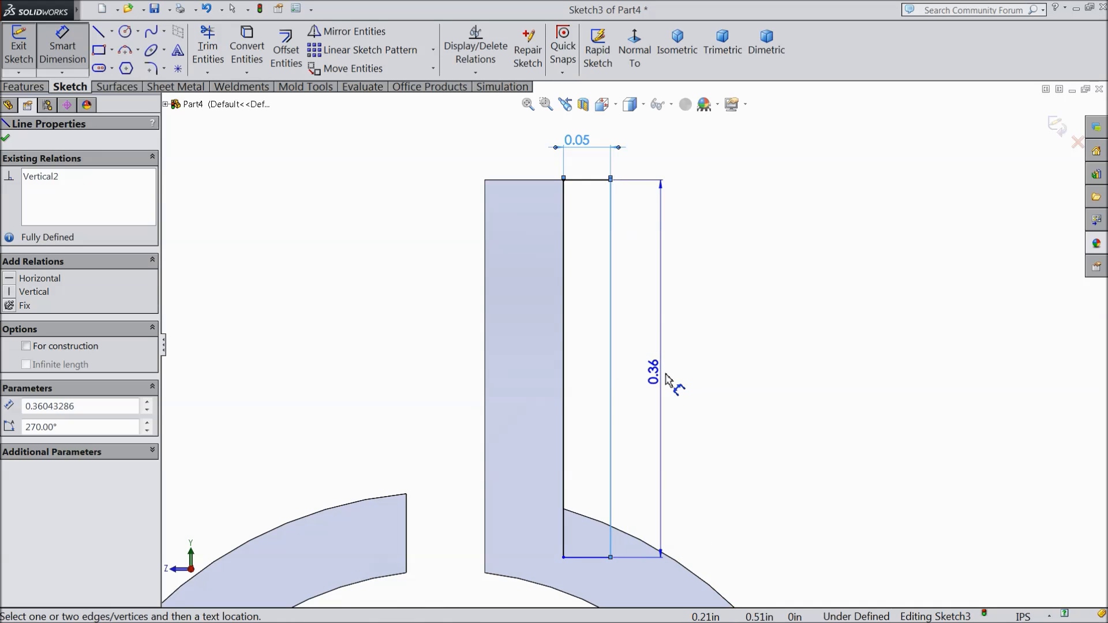
click(671, 378)
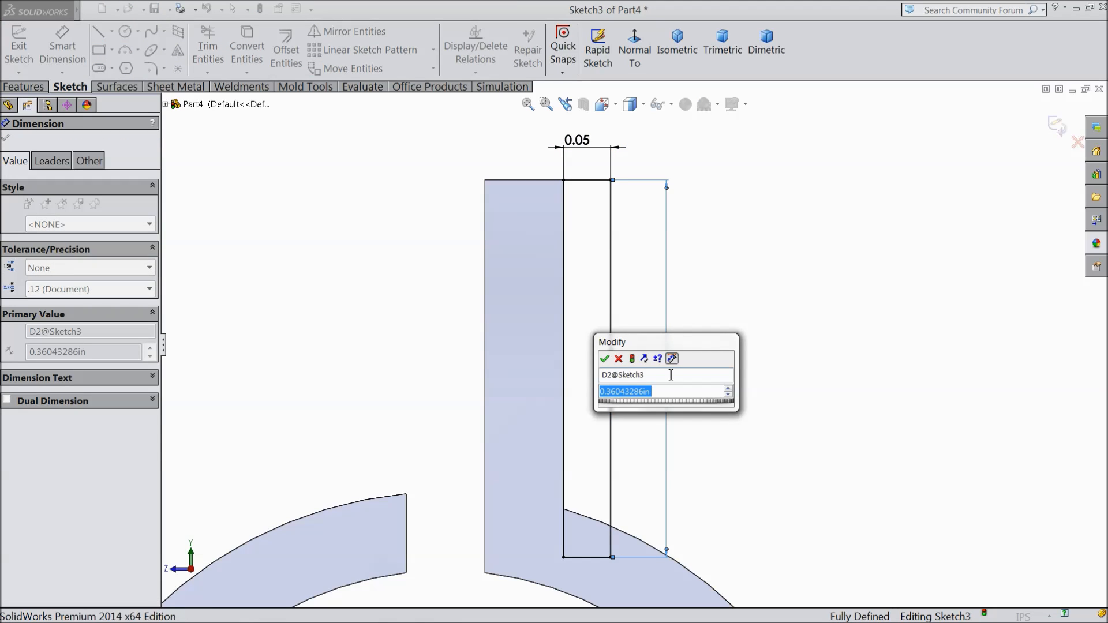
text(0.331)
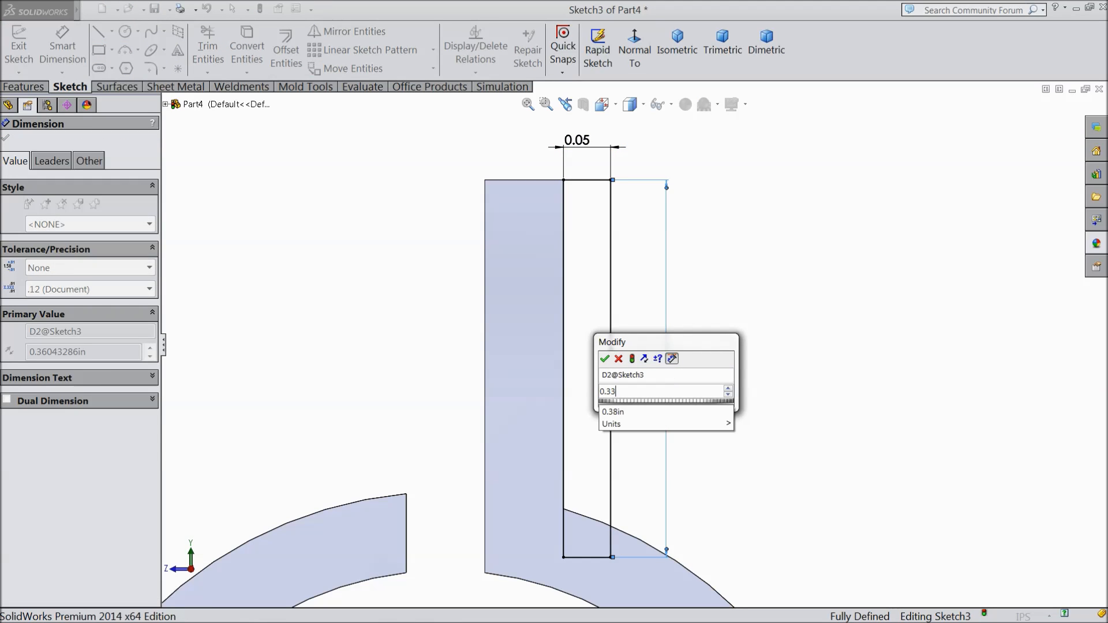
click(605, 359)
scroll(638, 485, up, 4)
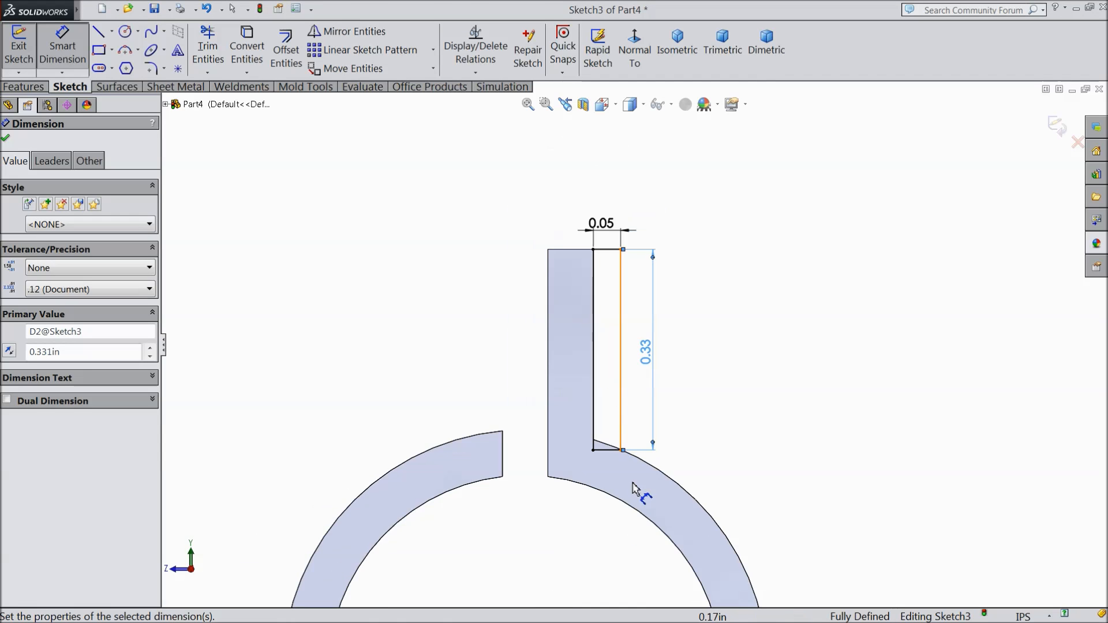
scroll(616, 417, down, 7)
scroll(616, 417, down, 4)
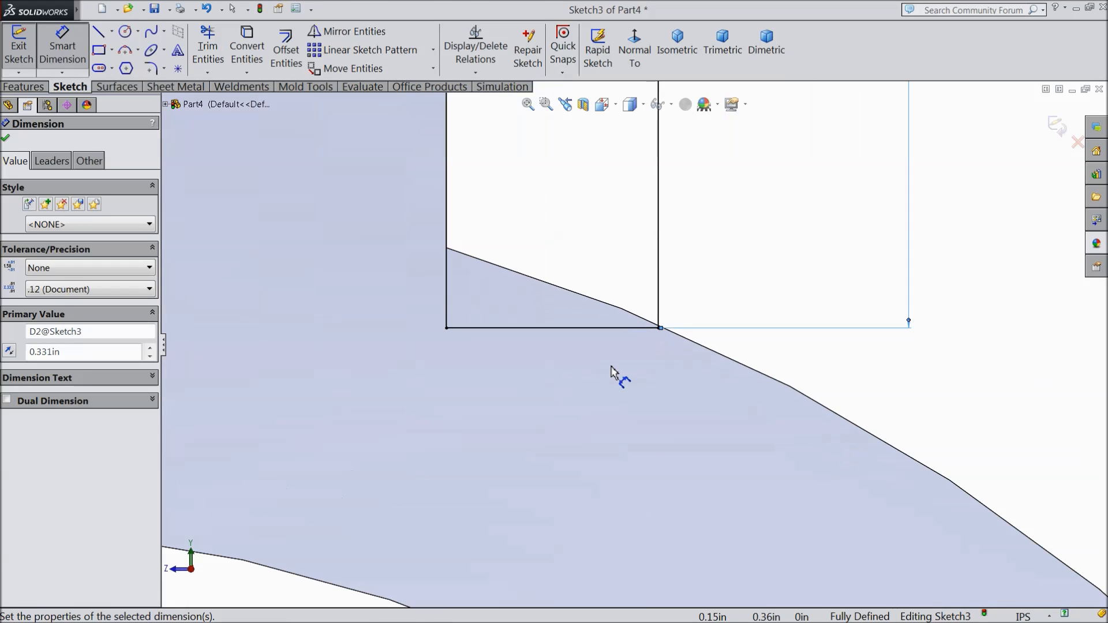
click(6, 140)
scroll(434, 239, up, 10)
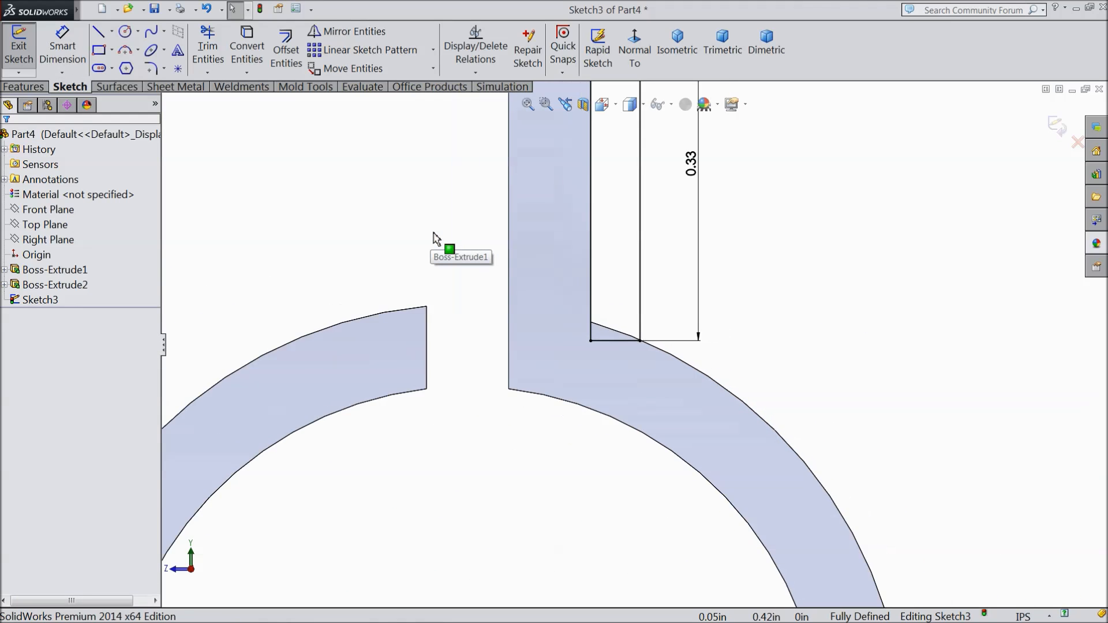
Step: Extrude the rectangle's region above the ring to a blind depth of 0.21 in, reversed to run back along the fin and merged
click(23, 87)
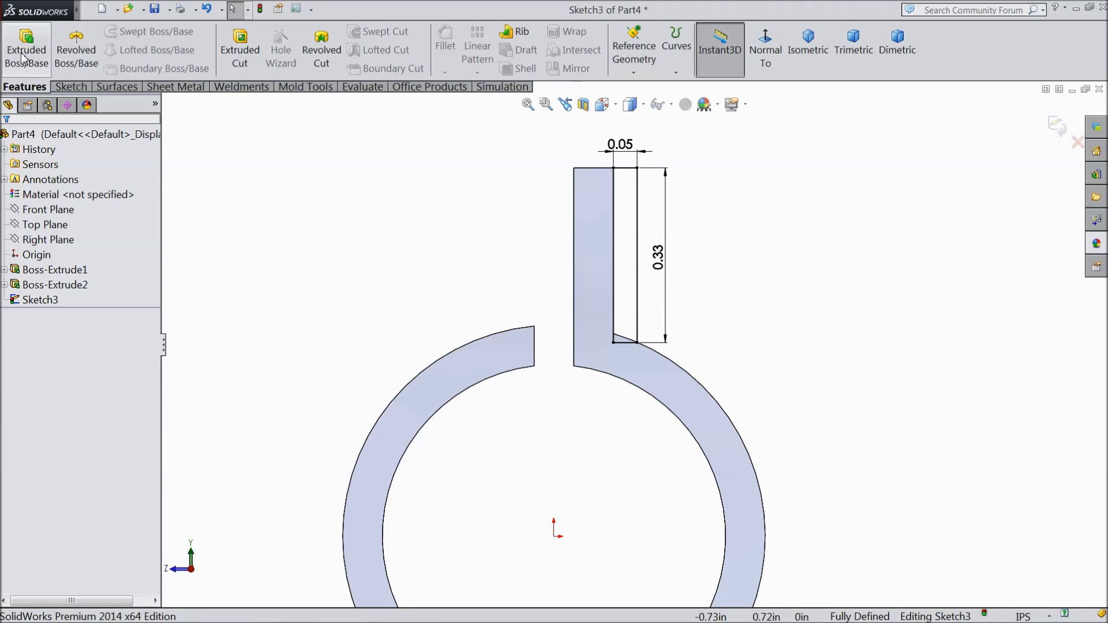
click(26, 49)
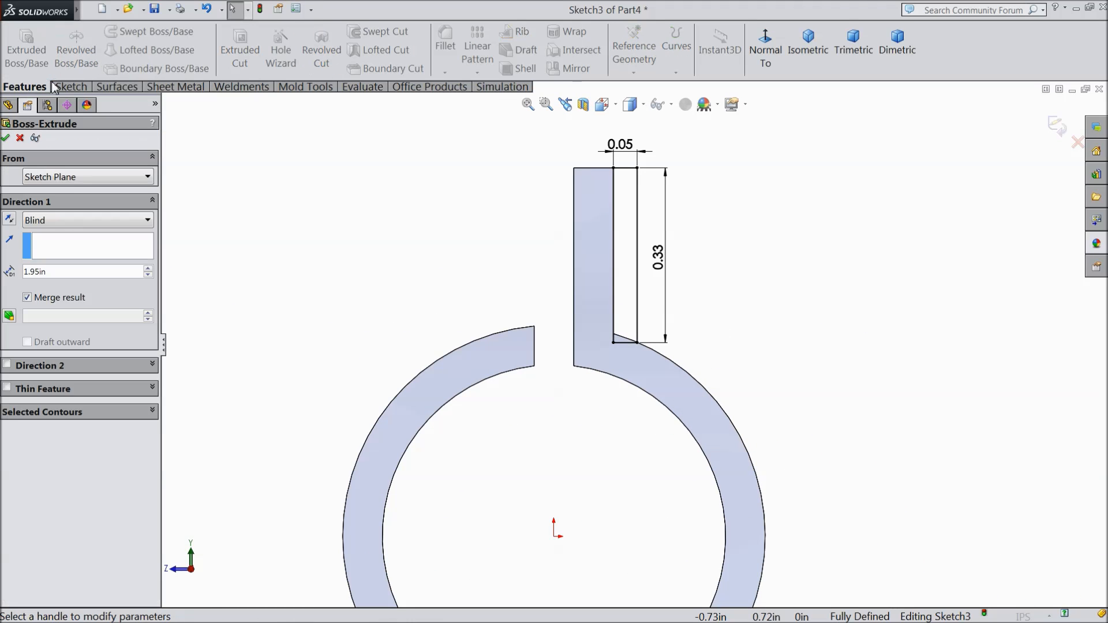
click(52, 413)
scroll(613, 333, down, 4)
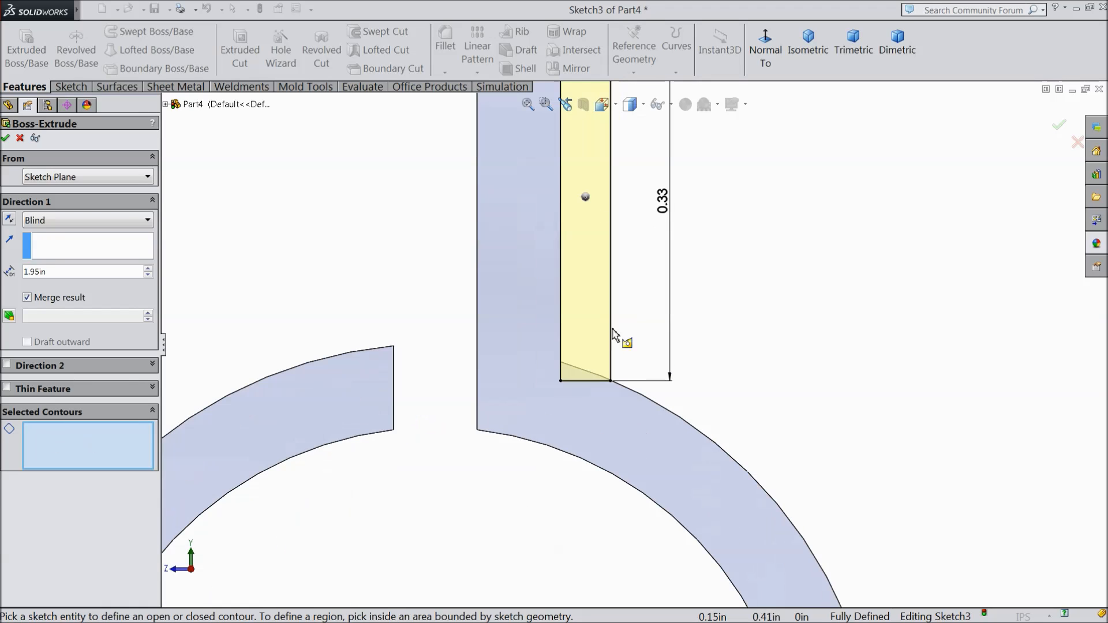
click(584, 317)
scroll(567, 286, down, 4)
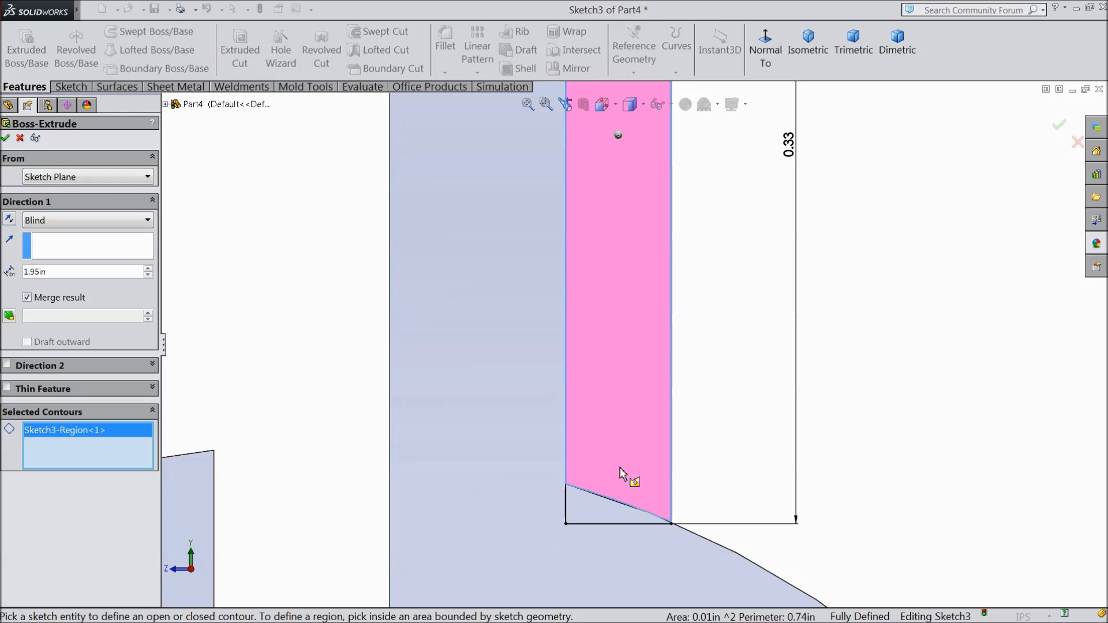
scroll(633, 322, up, 5)
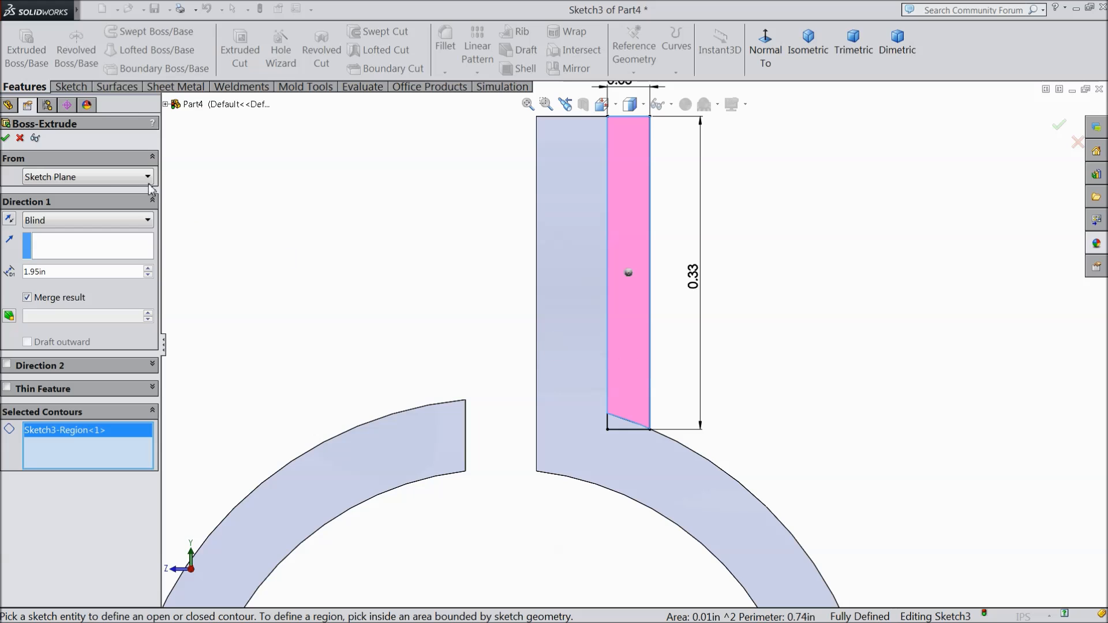
drag(65, 273, 21, 276)
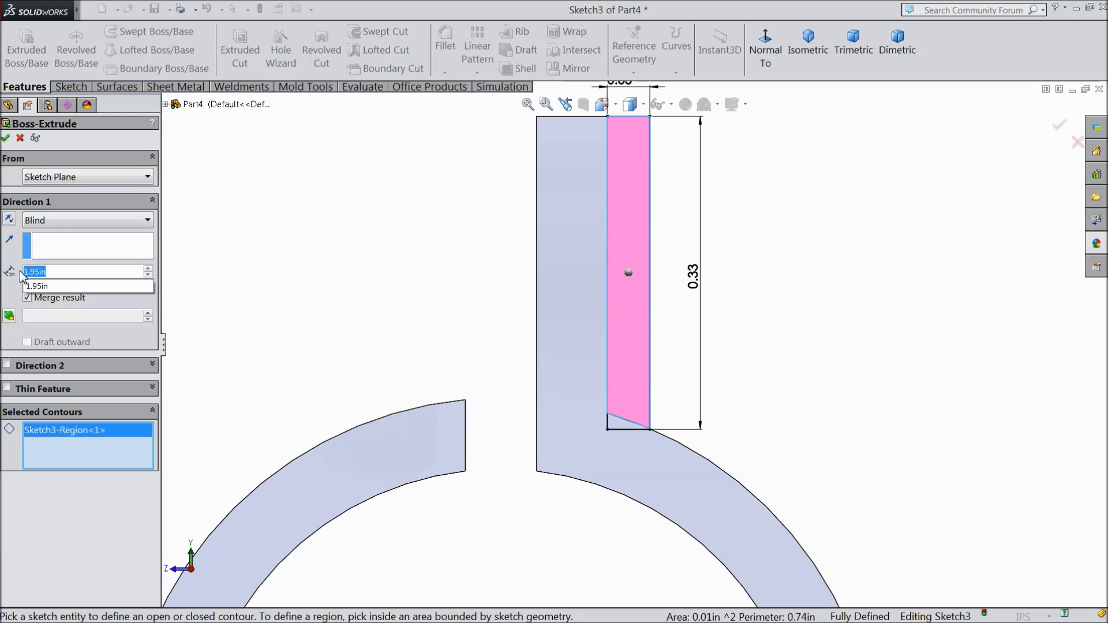
text(0.21)
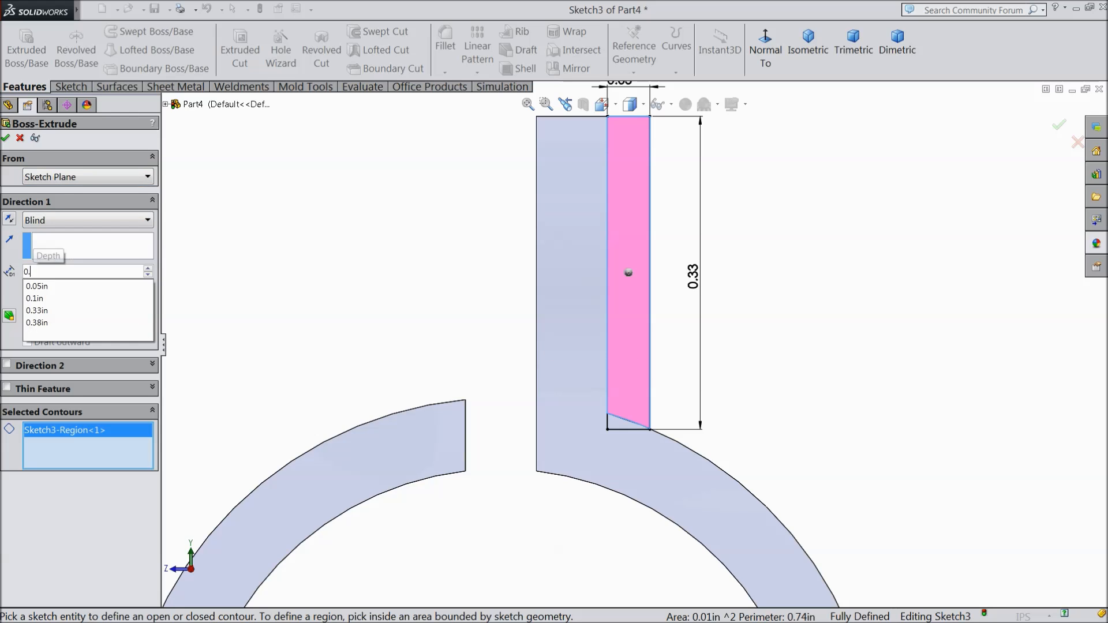
middle_drag(372, 238, 438, 316)
scroll(658, 354, down, 5)
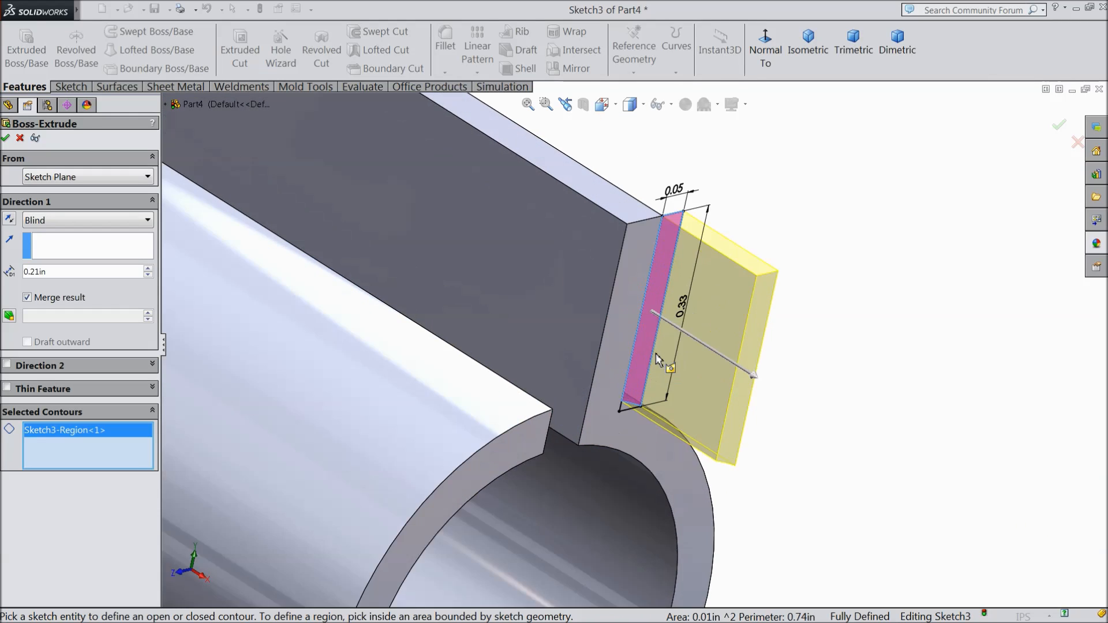
click(9, 225)
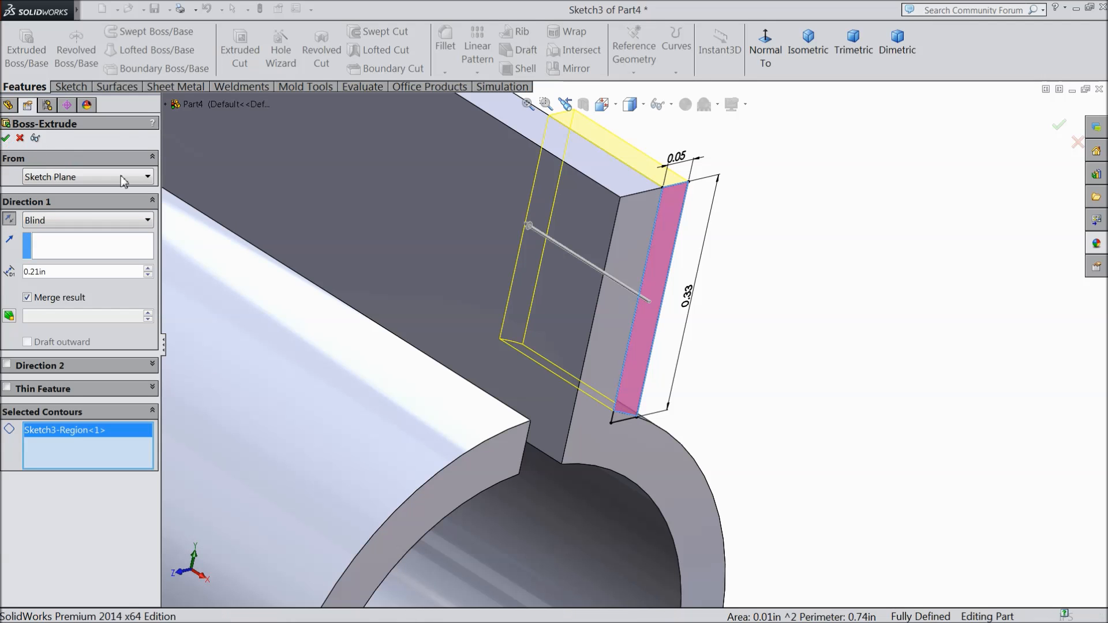
click(6, 138)
scroll(713, 373, up, 4)
middle_drag(713, 372, 584, 373)
scroll(694, 353, up, 5)
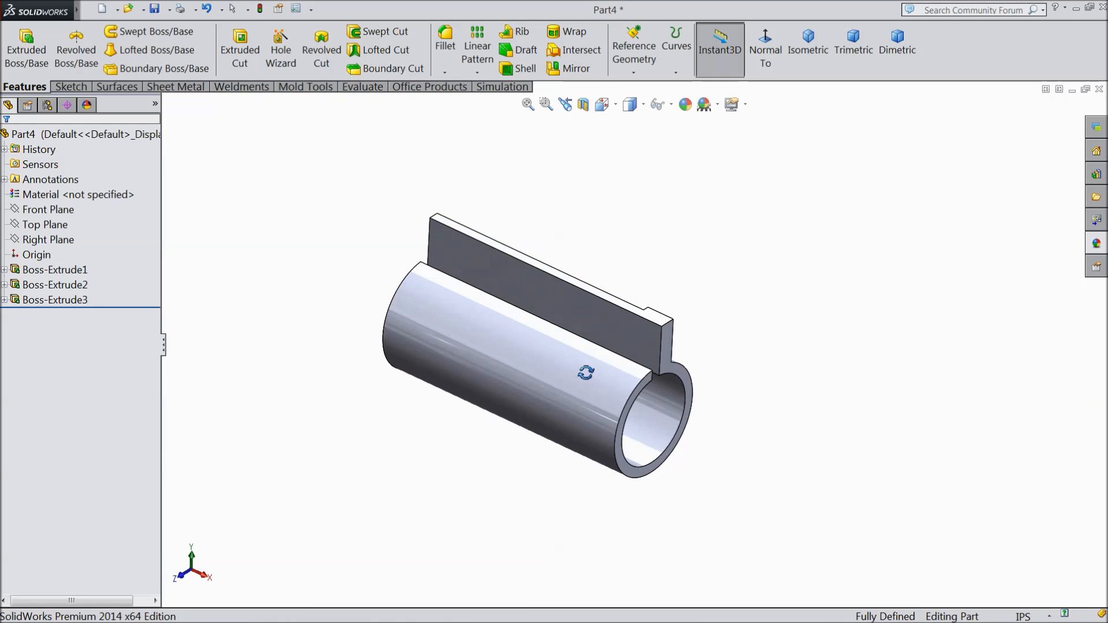
scroll(525, 354, down, 2)
scroll(583, 349, down, 2)
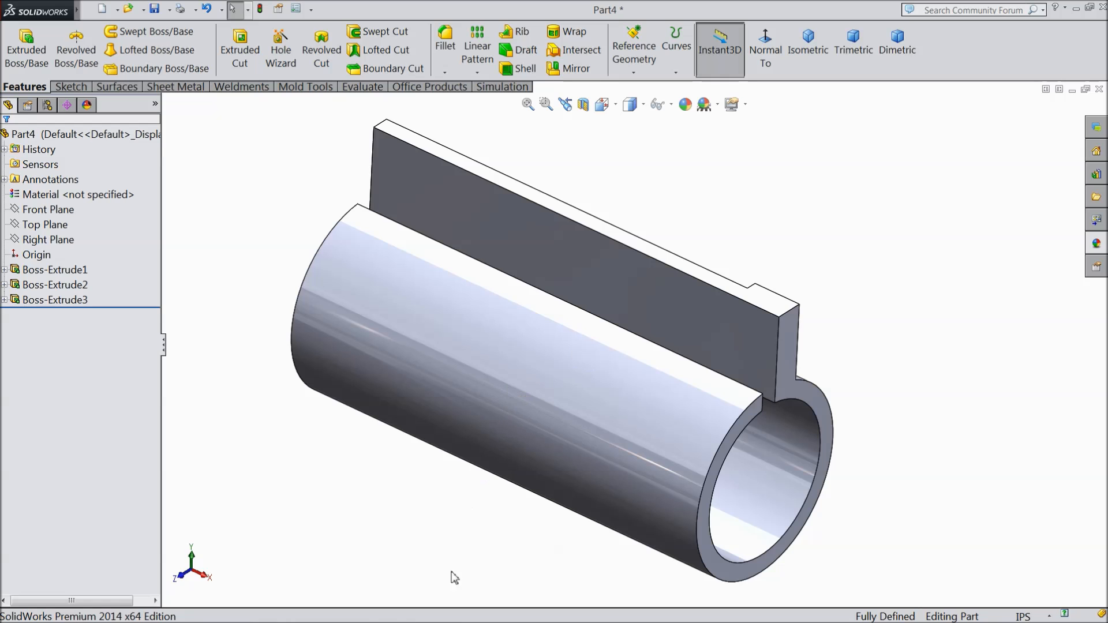
click(436, 609)
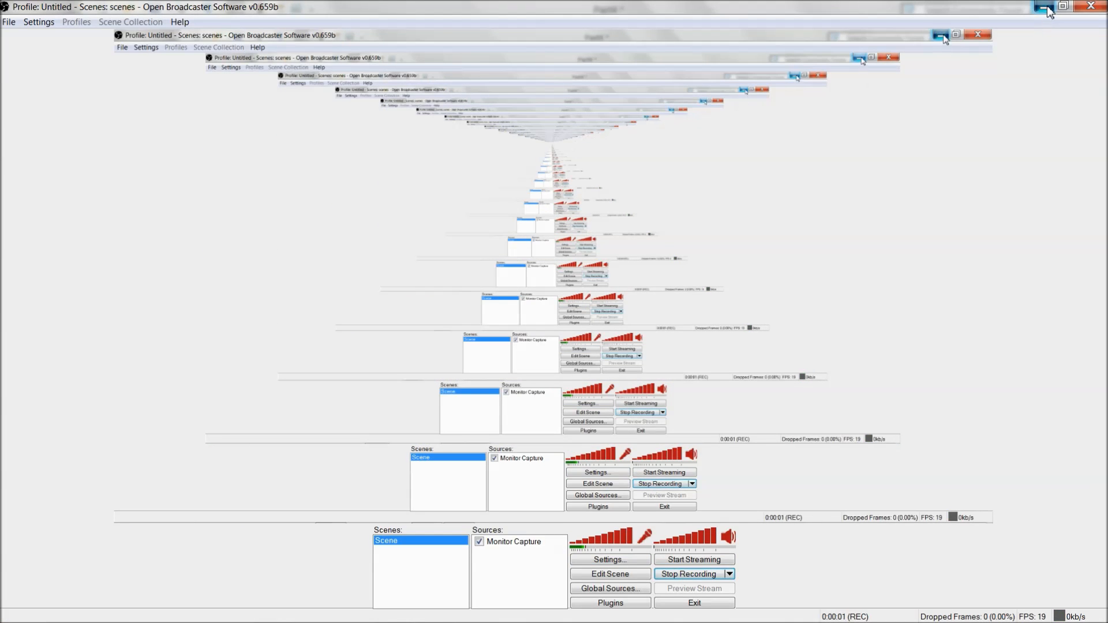
click(1046, 8)
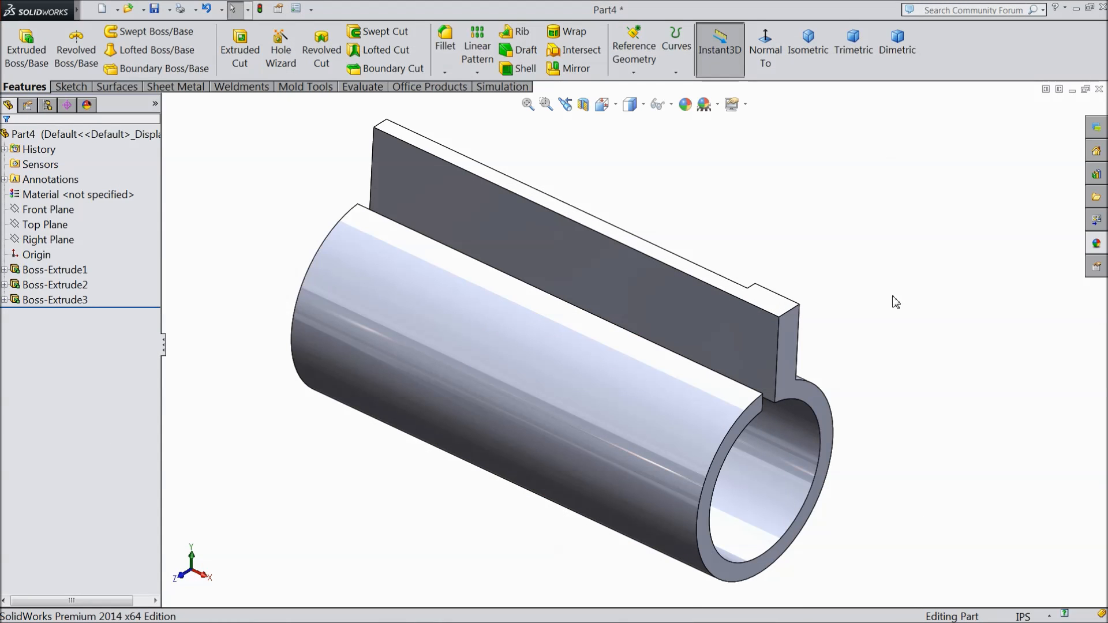
Step: Start a new sketch on the fin's long side face next to the extruded block and view it straight on
middle_drag(887, 367, 478, 305)
click(465, 286)
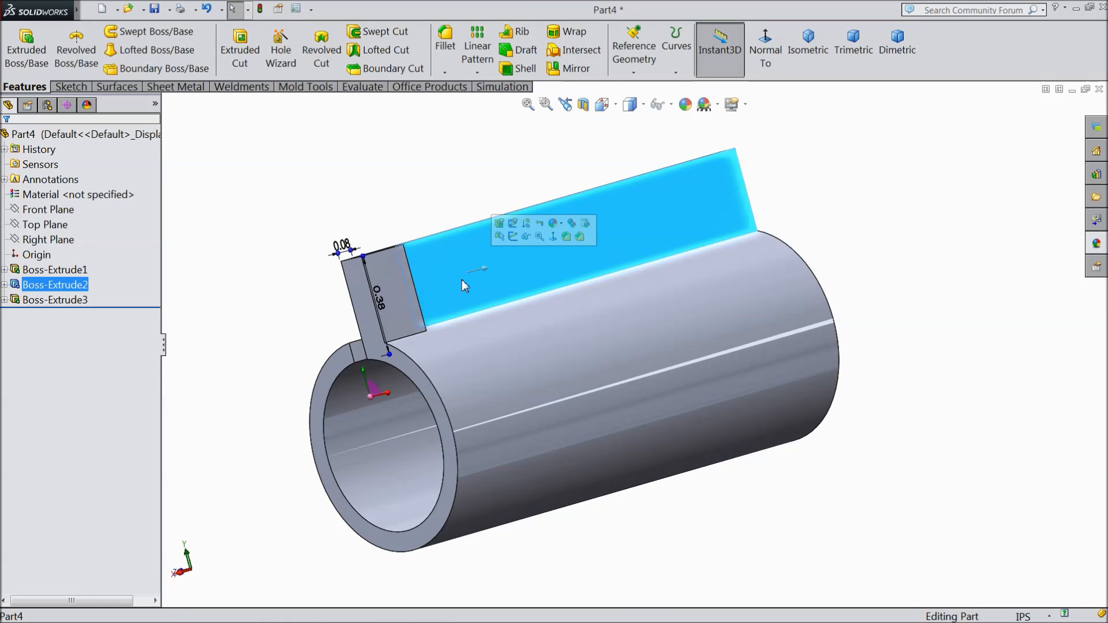
click(513, 237)
click(768, 49)
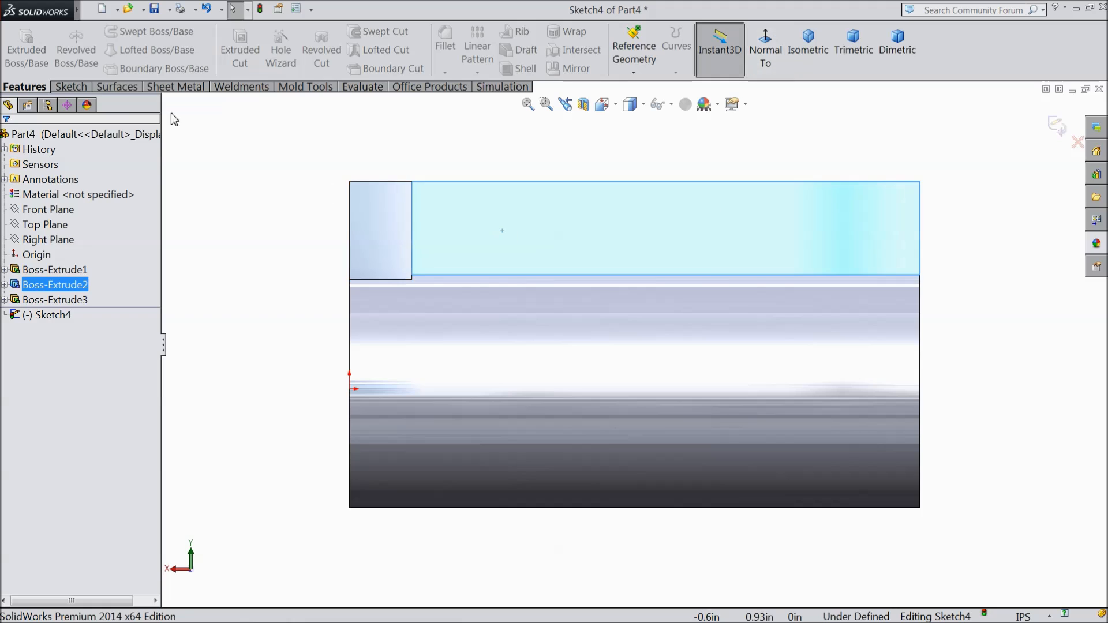
Step: Sketch three concentric circles near the fin's far end, about 0.10 in and 0.24 in in diameter plus a larger one crossing the fin's edges
click(71, 87)
click(125, 33)
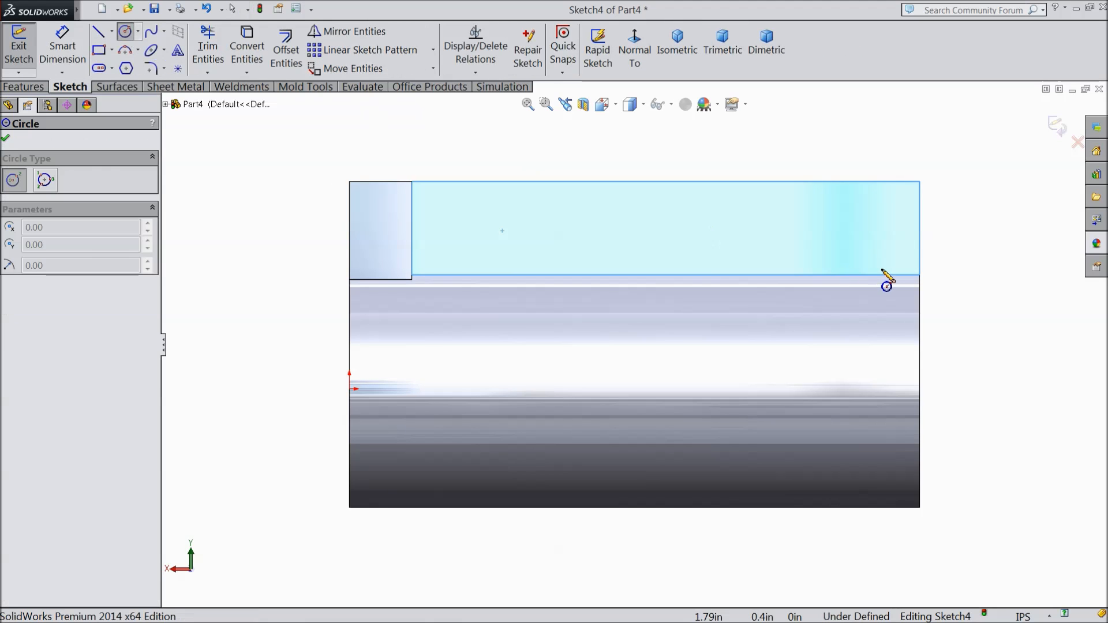
scroll(900, 254, down, 2)
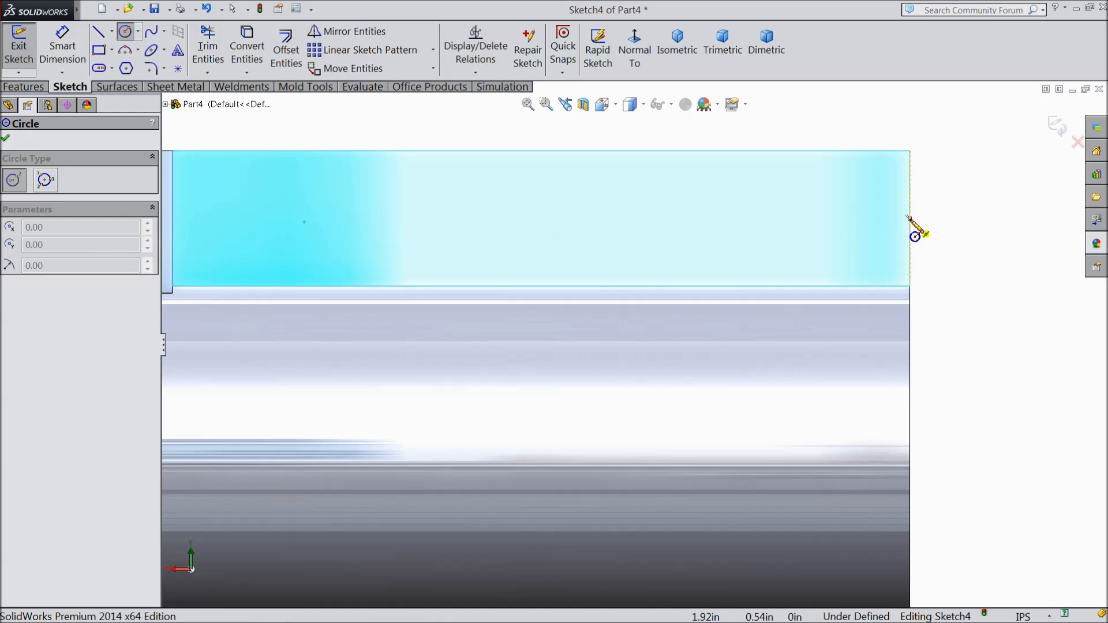
click(684, 219)
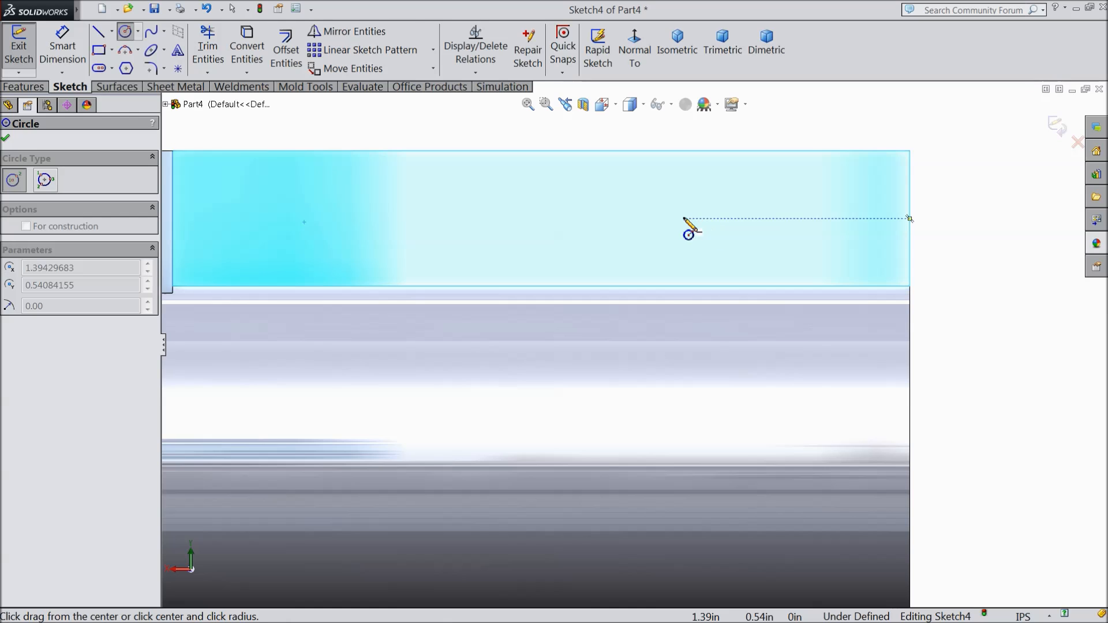
click(693, 269)
click(683, 220)
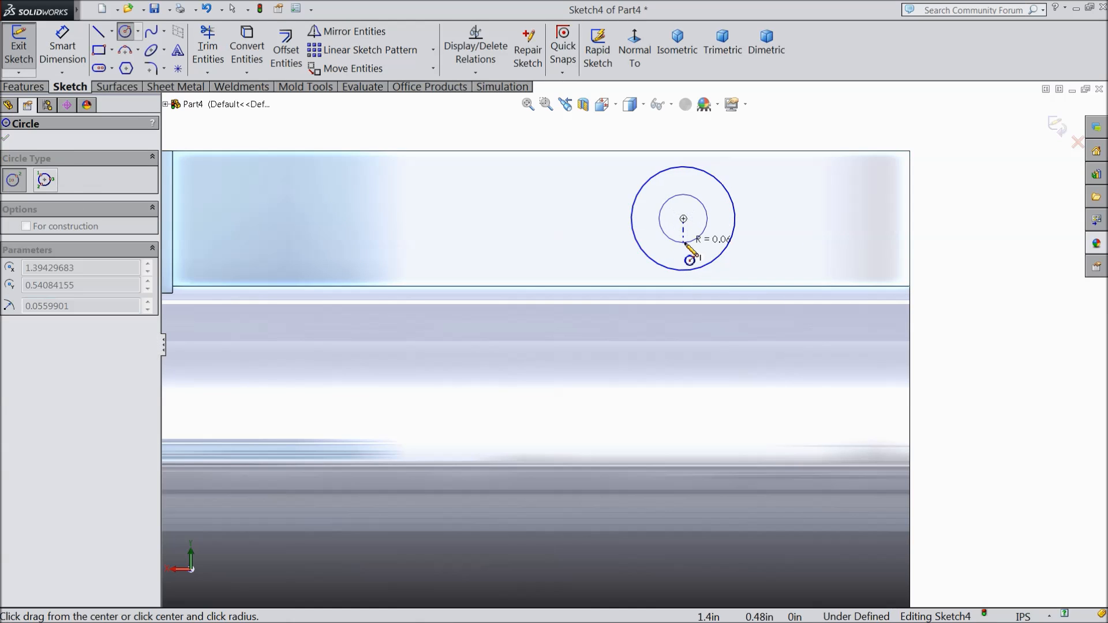
click(693, 240)
click(684, 220)
click(601, 197)
Step: Dimension the innermost circle's diameter and set it to 0.125 in
click(81, 54)
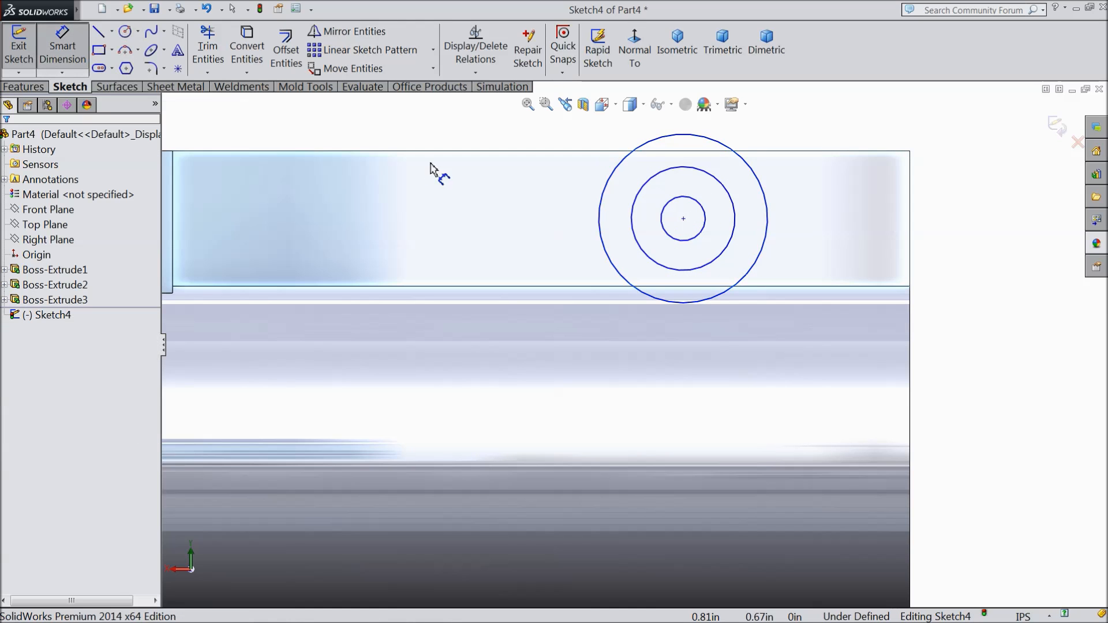
click(703, 232)
key(z)
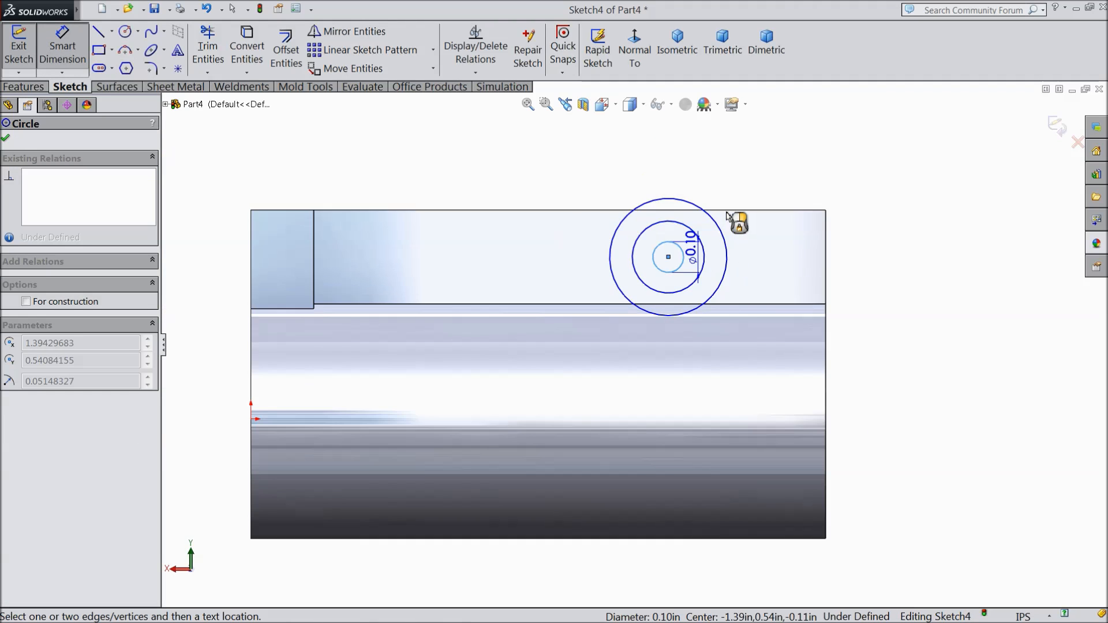
click(661, 169)
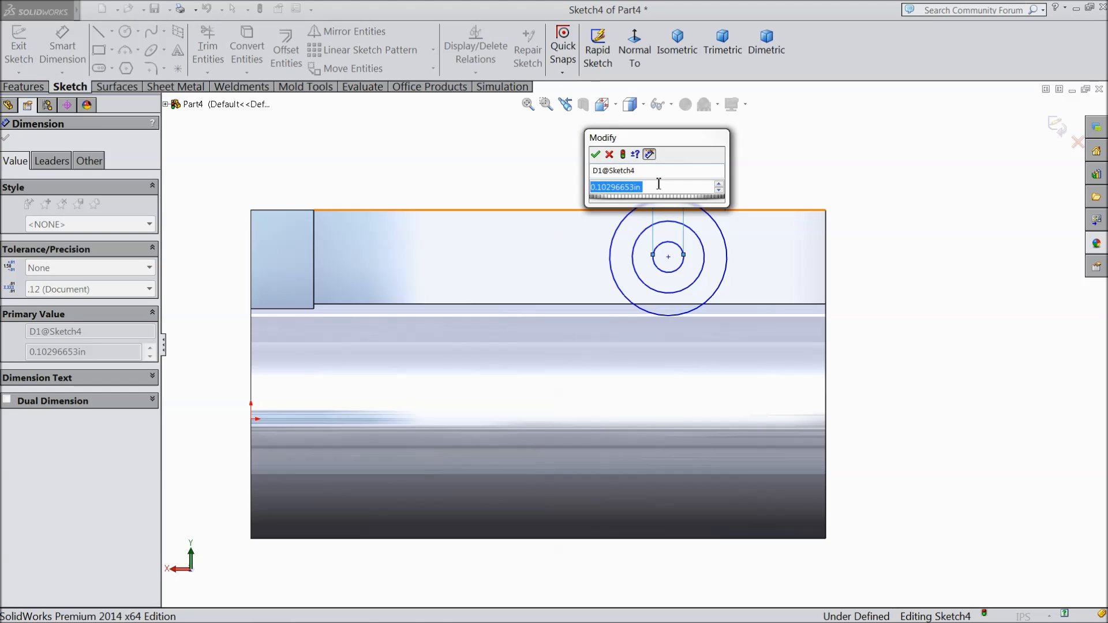
text(0.125)
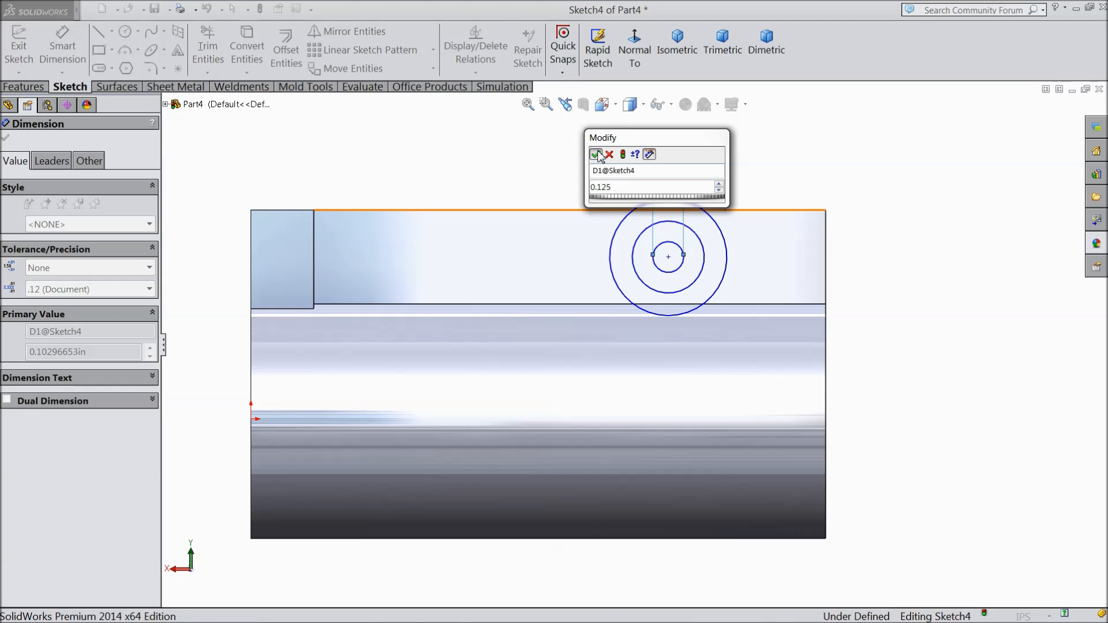
click(597, 154)
scroll(681, 240, down, 2)
scroll(656, 240, up, 3)
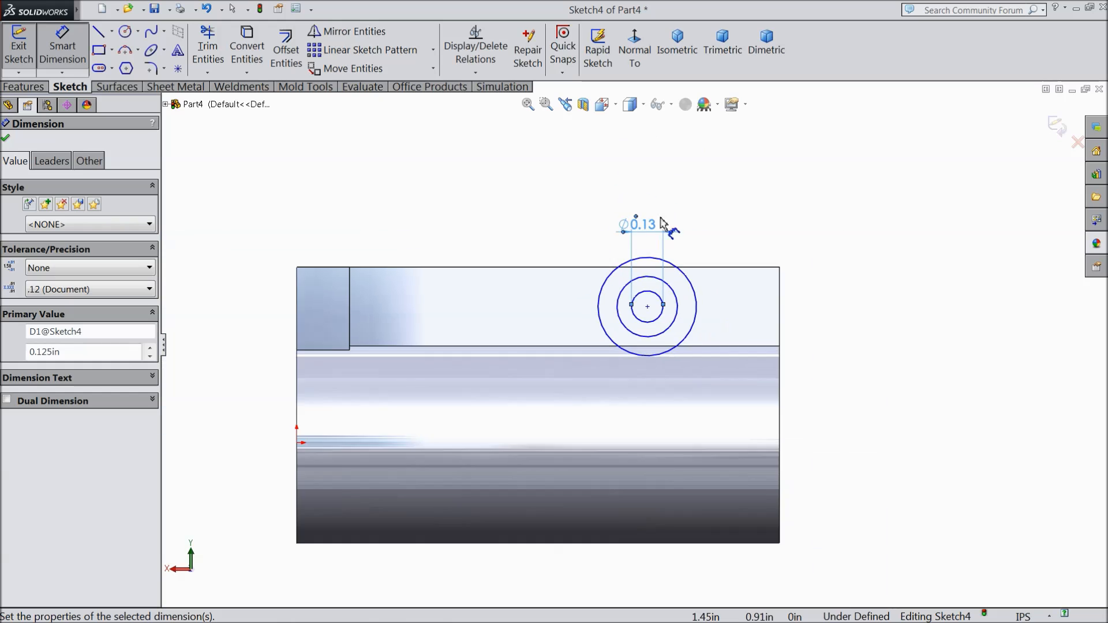
Step: Dimension the middle circle's diameter and set it to 0.234 in
scroll(656, 240, down, 2)
click(635, 355)
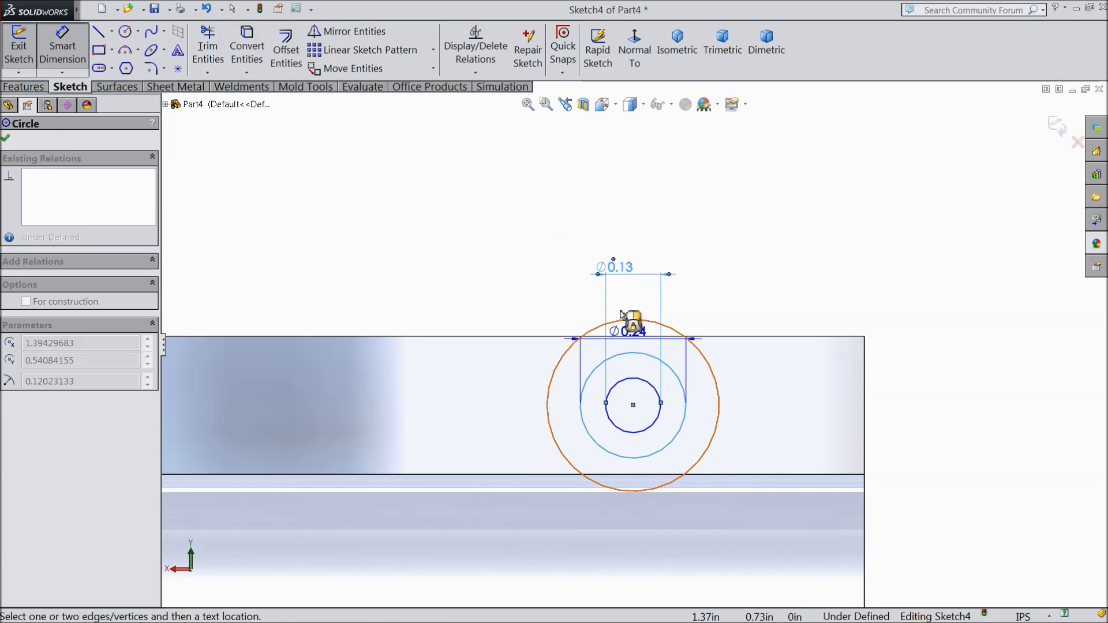
click(614, 227)
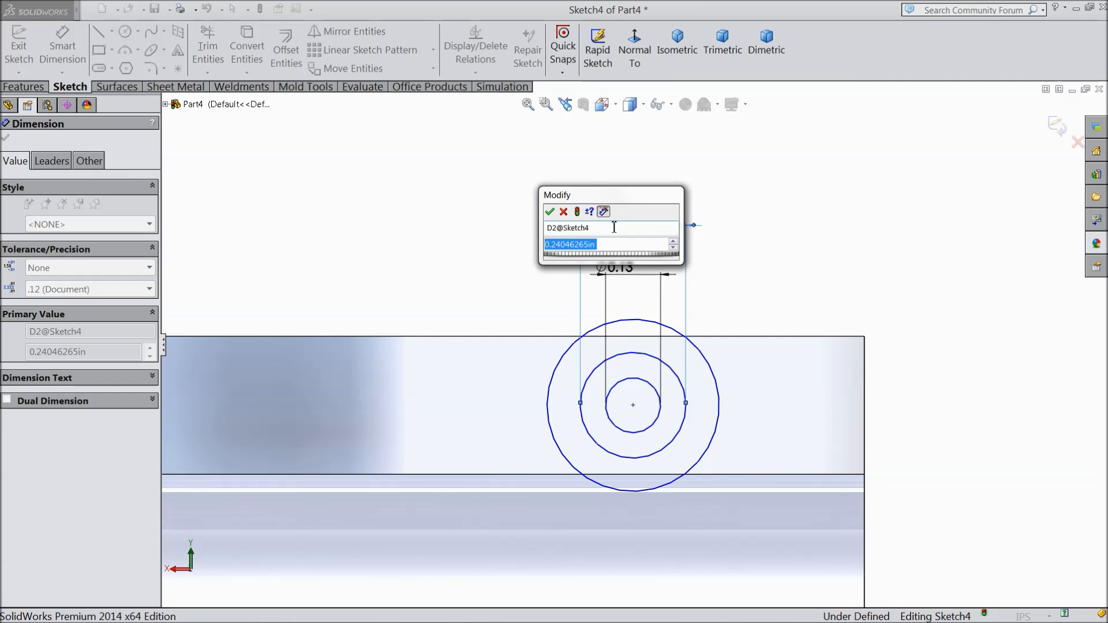
text(0.234)
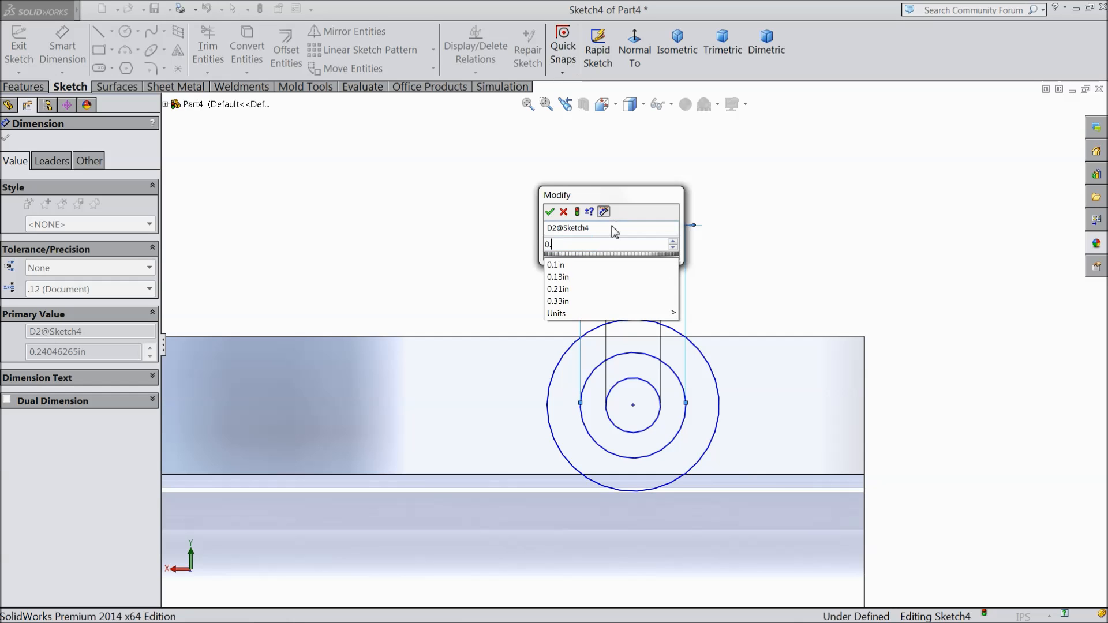
click(552, 213)
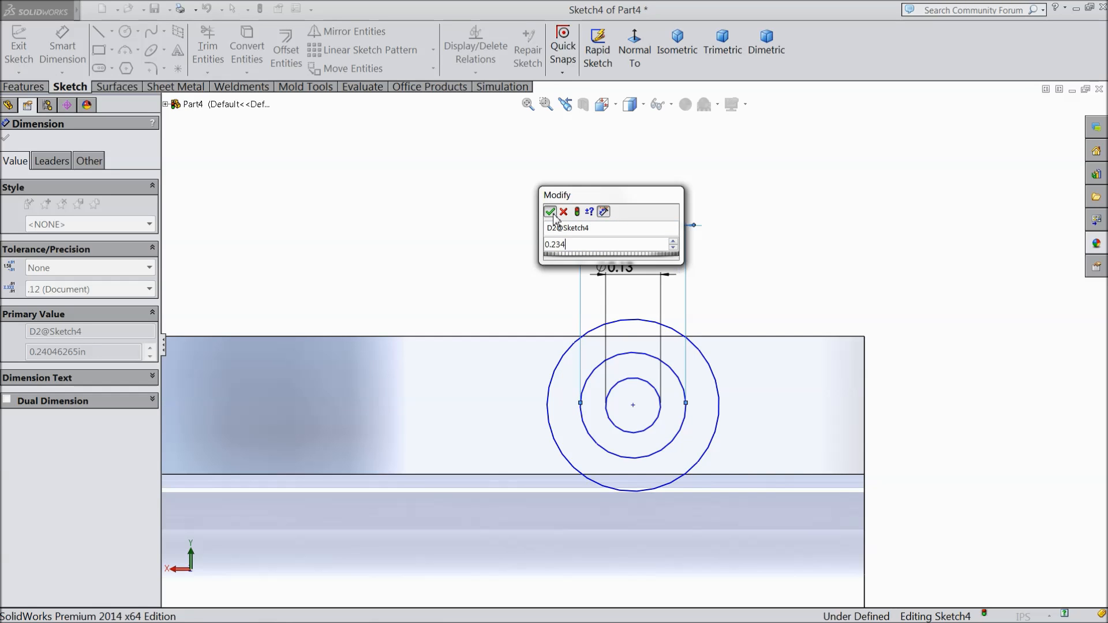
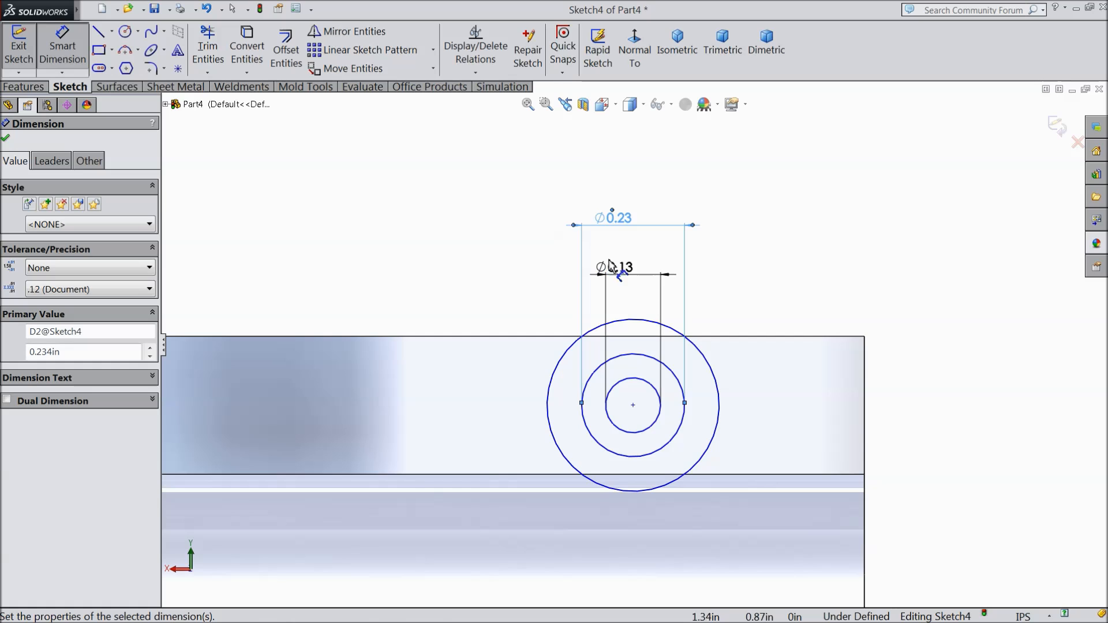
Step: Dimension the outermost circle's diameter and set it to 0.314 in
click(636, 320)
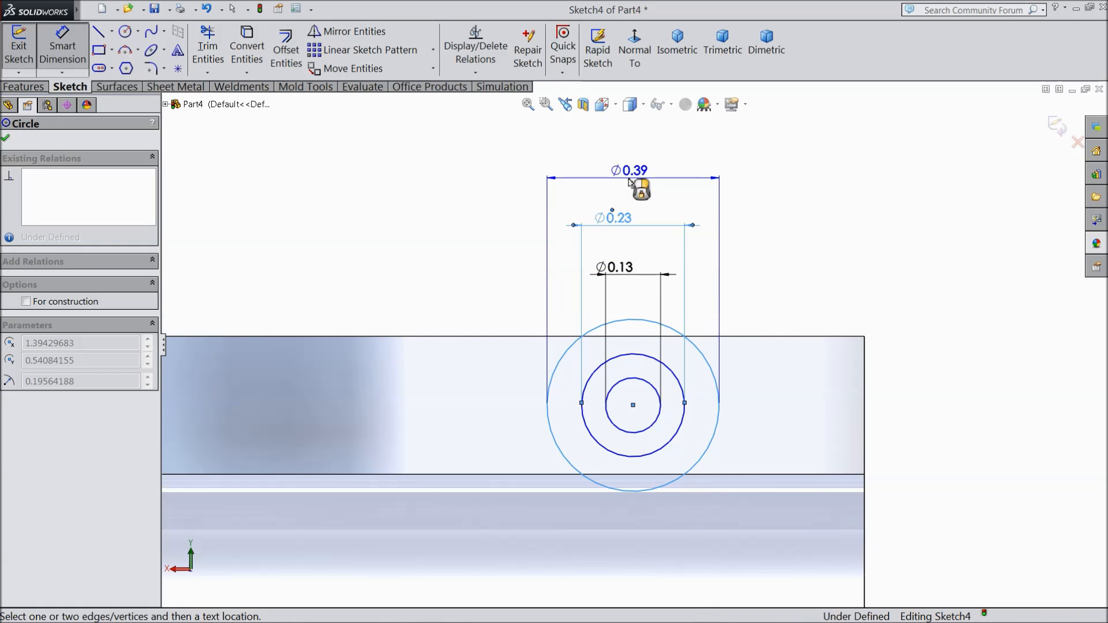
click(630, 180)
text(0.314)
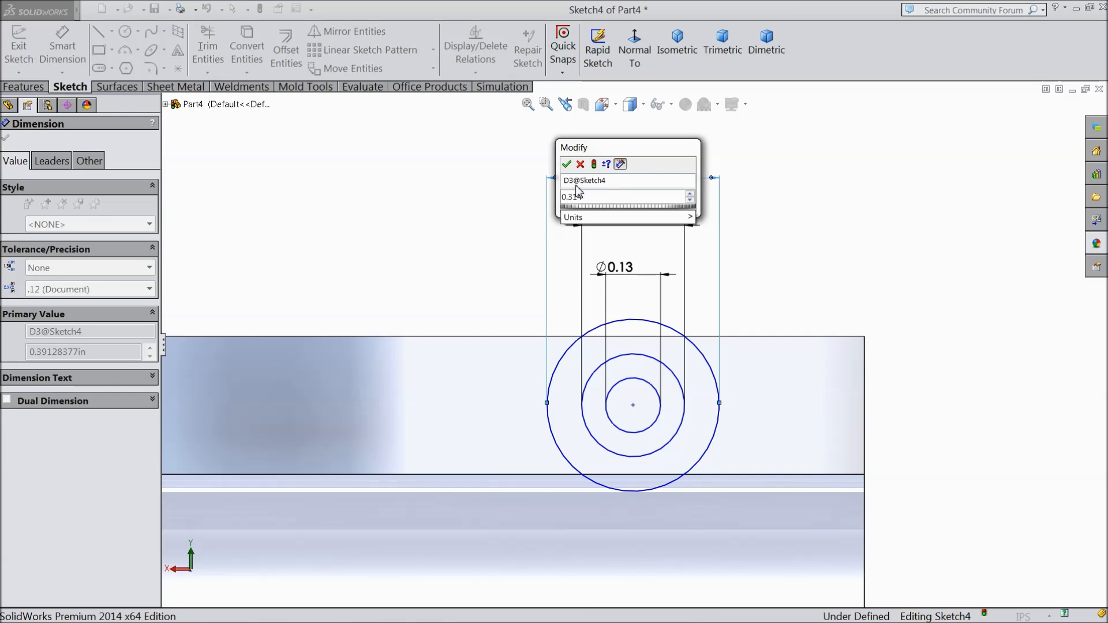
click(566, 164)
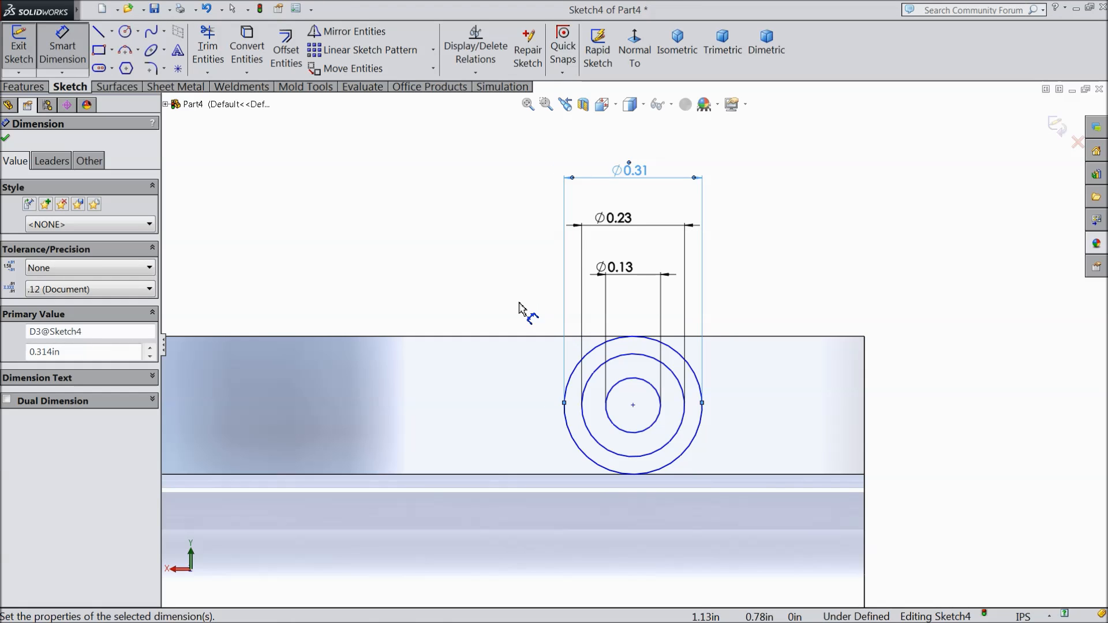
Step: Dimension the distance from the circles' common centre to the fin's nearby end edge and set it to 0.345 in
click(633, 407)
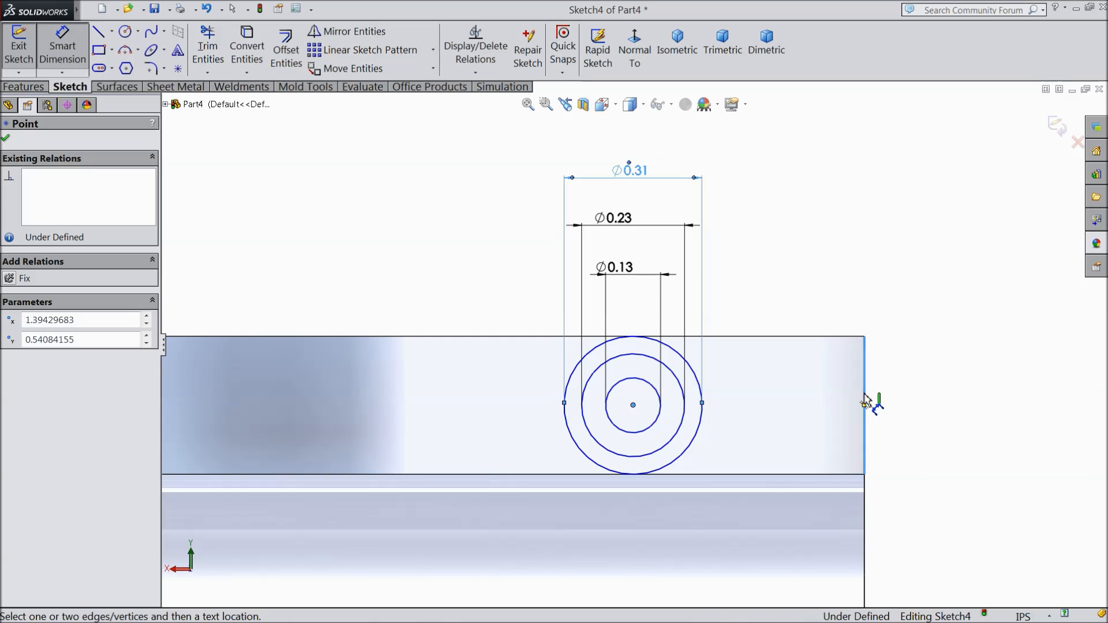
click(866, 401)
scroll(808, 376, up, 3)
click(692, 213)
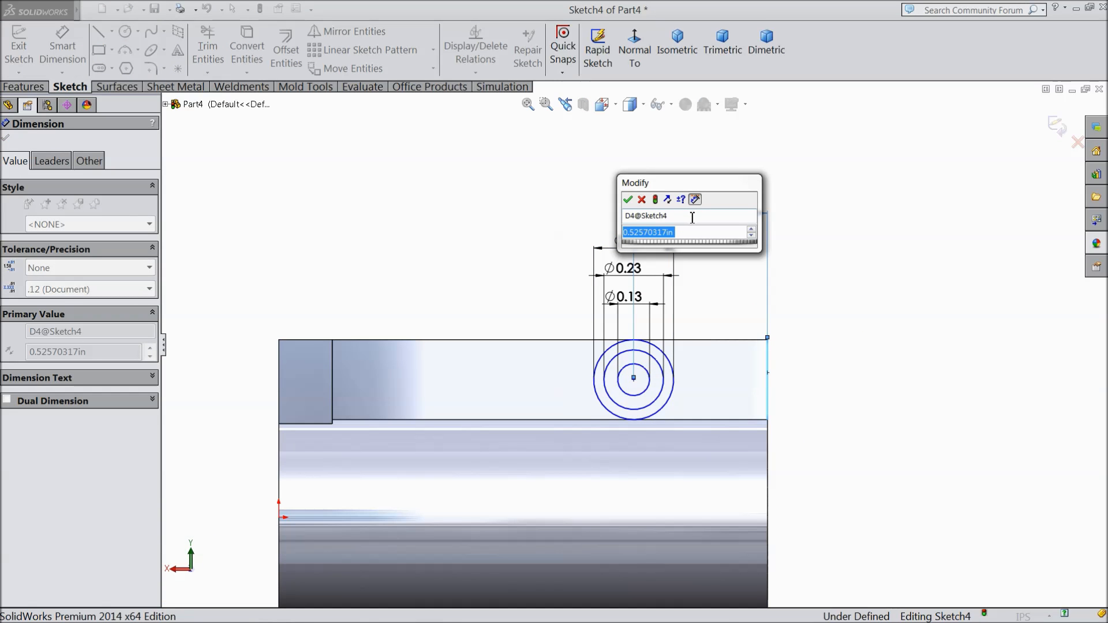
text(0.345)
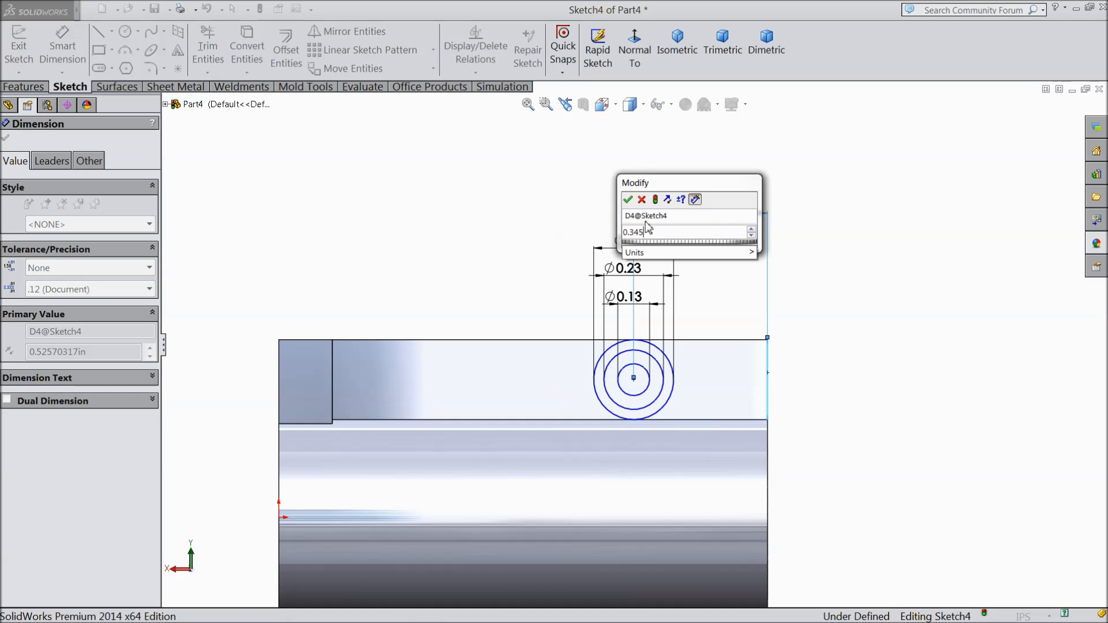
click(628, 200)
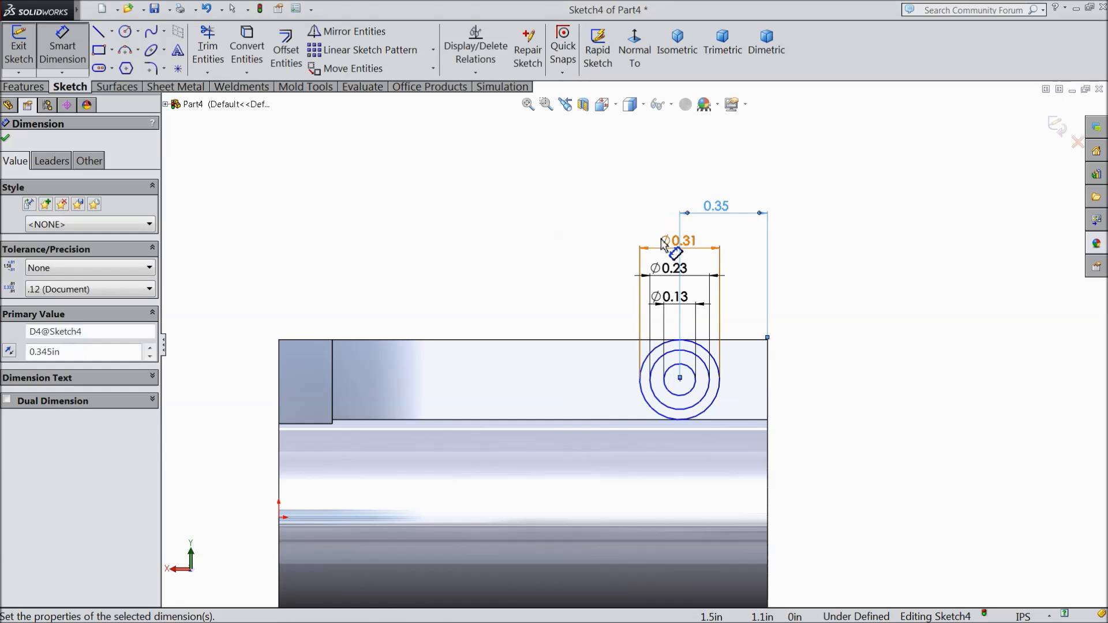
click(6, 140)
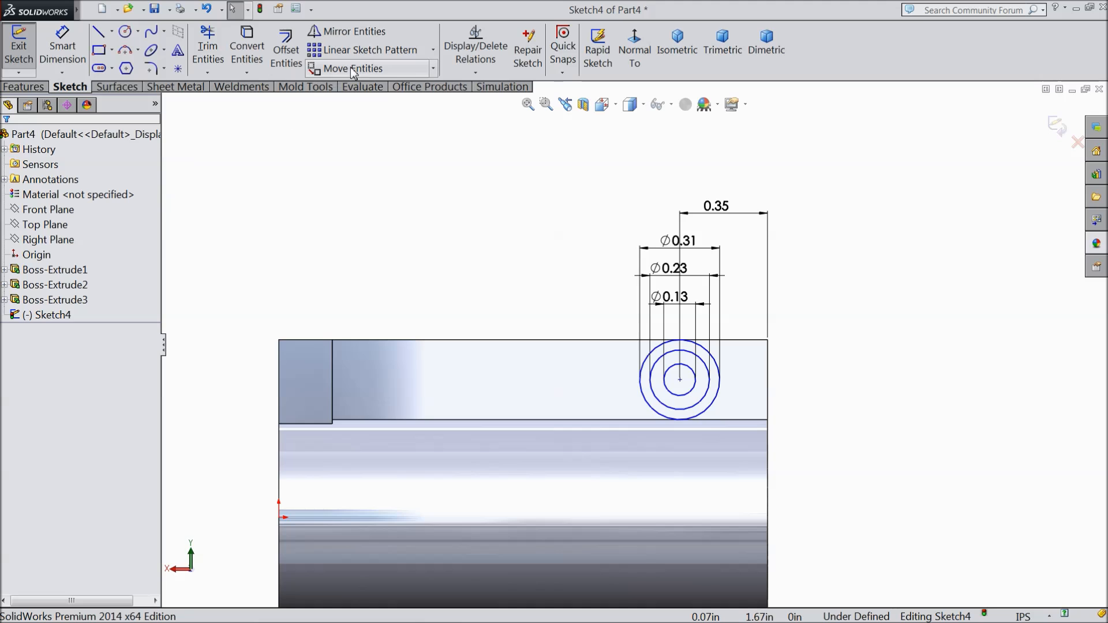
Step: Copy all three concentric circles from their common centre to a point about 0.89 in away along the fin, towards the end block
click(432, 69)
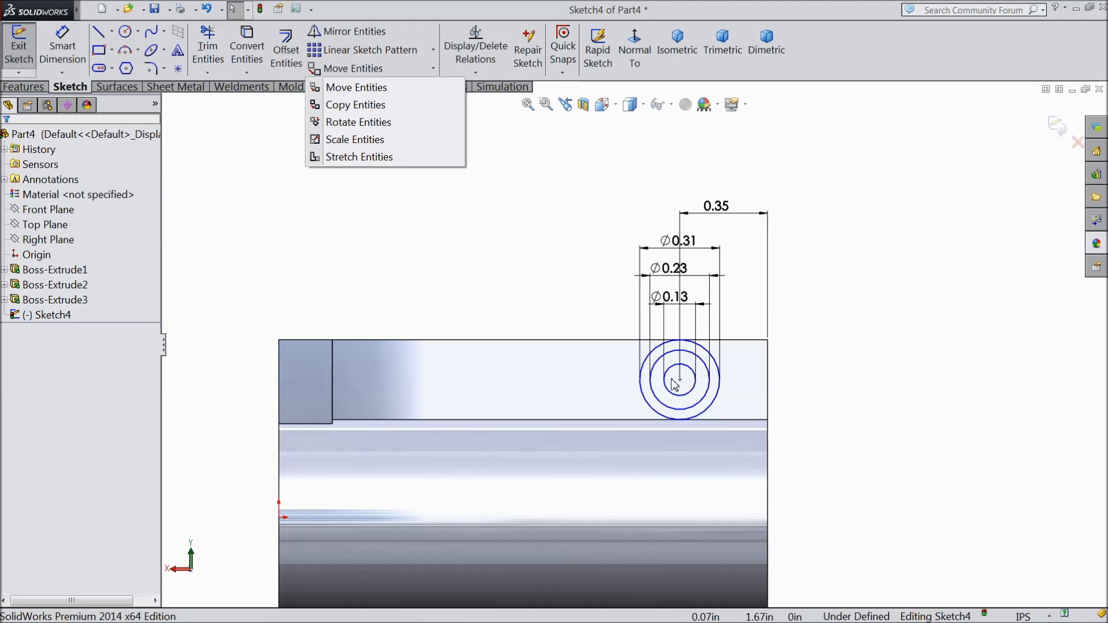
click(355, 106)
scroll(695, 425, down, 4)
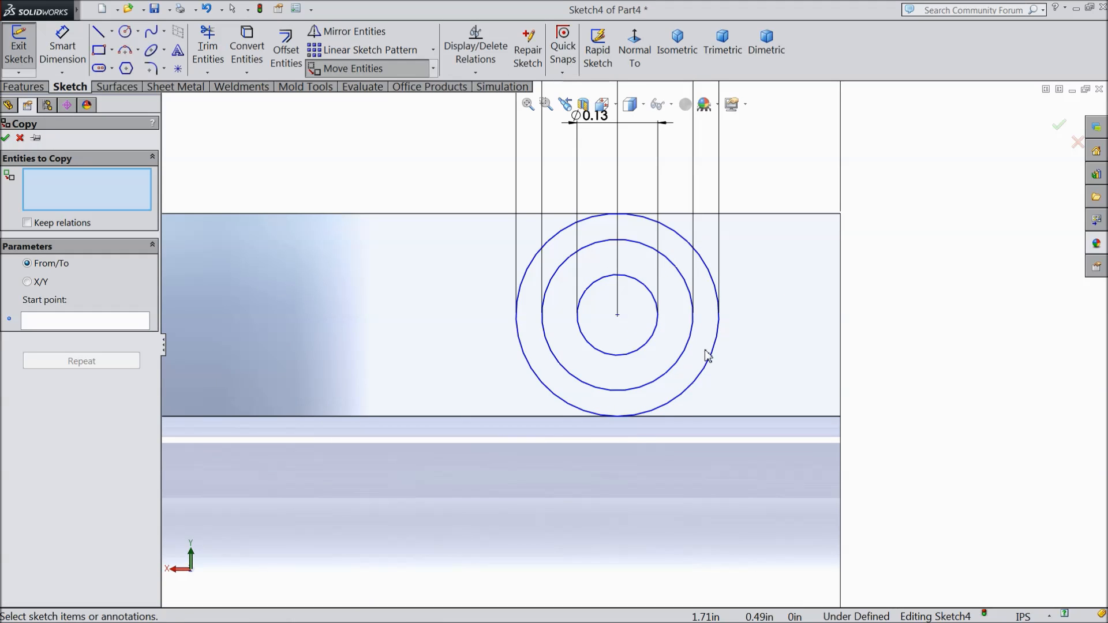
click(711, 364)
click(683, 353)
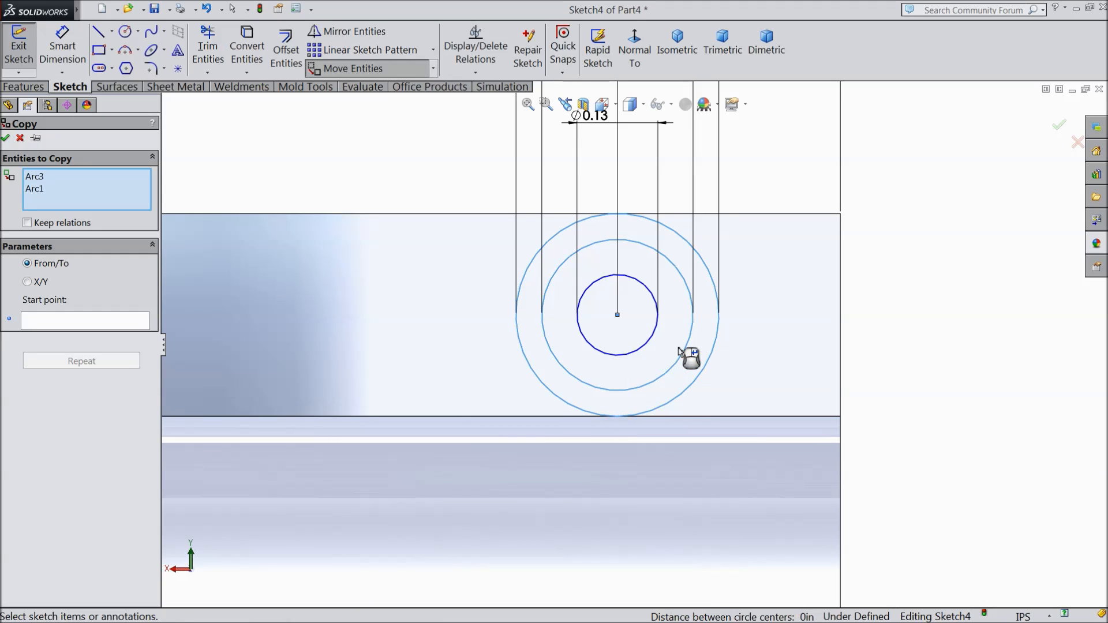
click(649, 341)
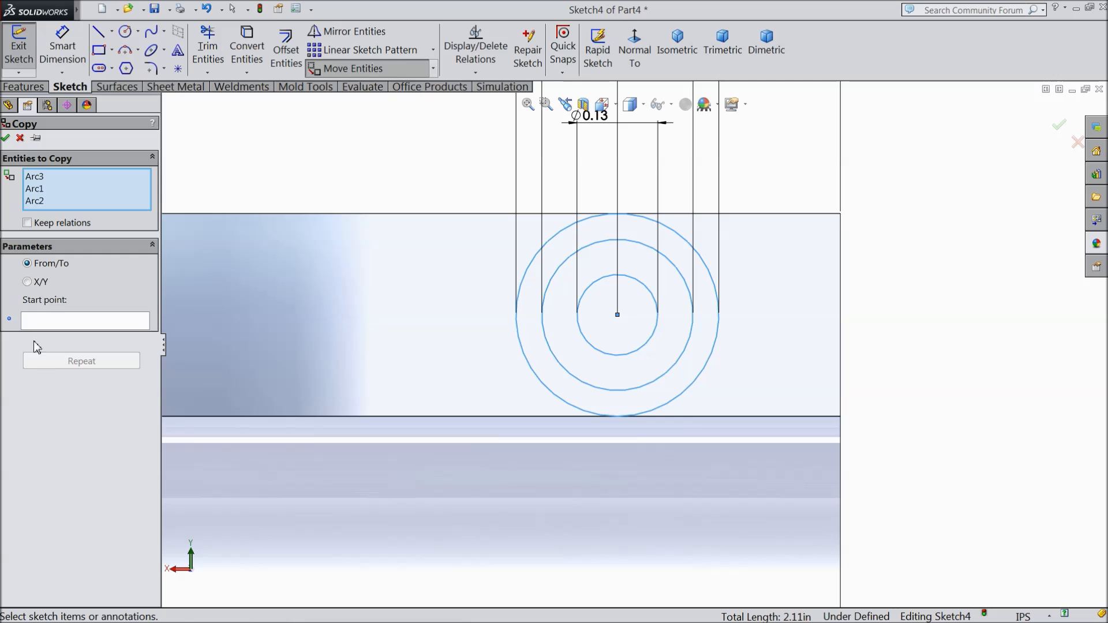
click(56, 321)
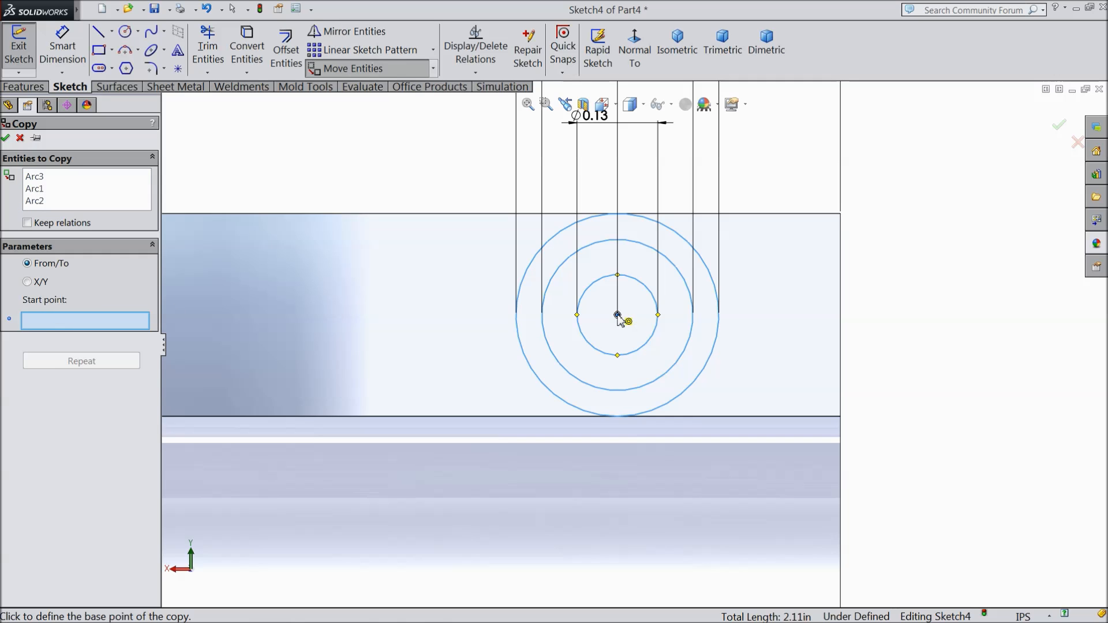
click(618, 315)
scroll(416, 328, up, 3)
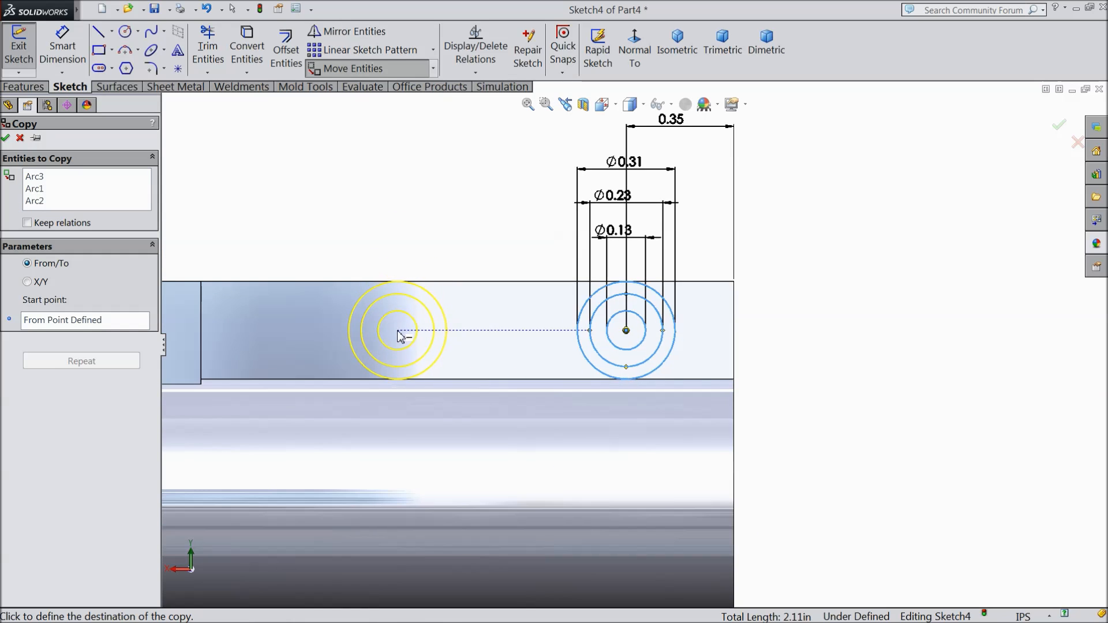
click(348, 331)
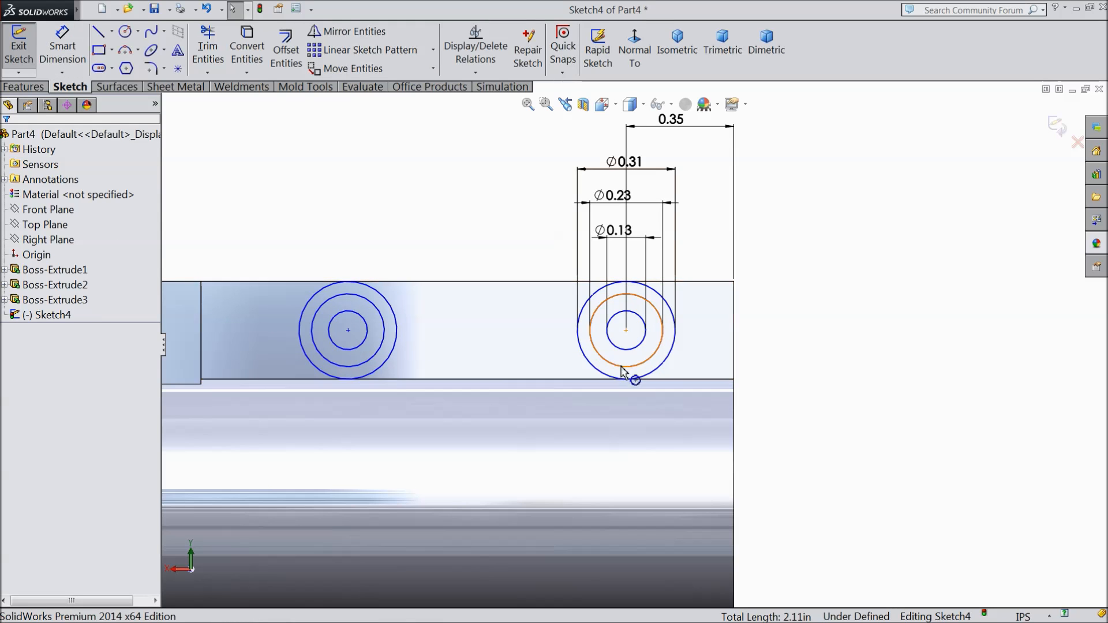
Step: Add a horizontal relation between the centres of the original and the copied circles
click(626, 330)
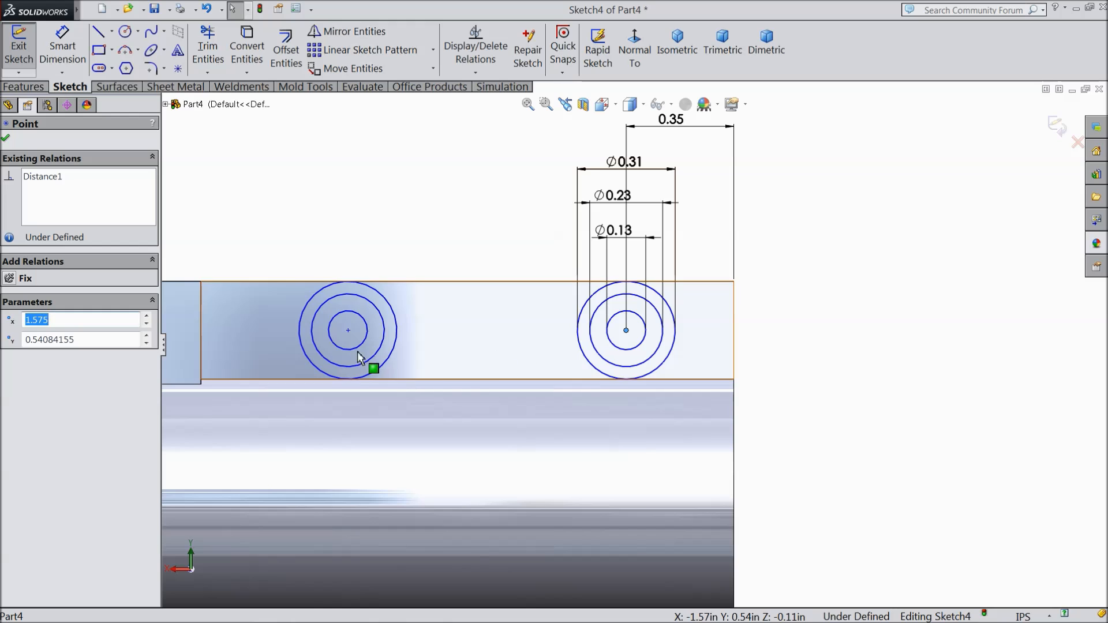
ctrl+click(348, 331)
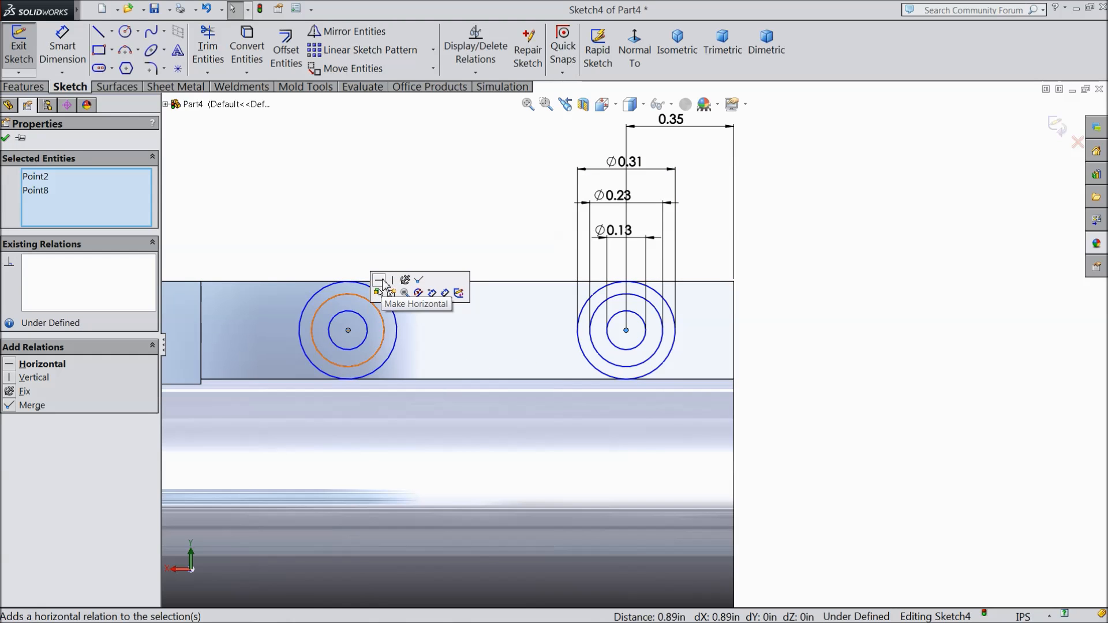
click(380, 280)
Step: Dimension the distance between the centres of the two circle sets and set it to 1.175 in
click(62, 57)
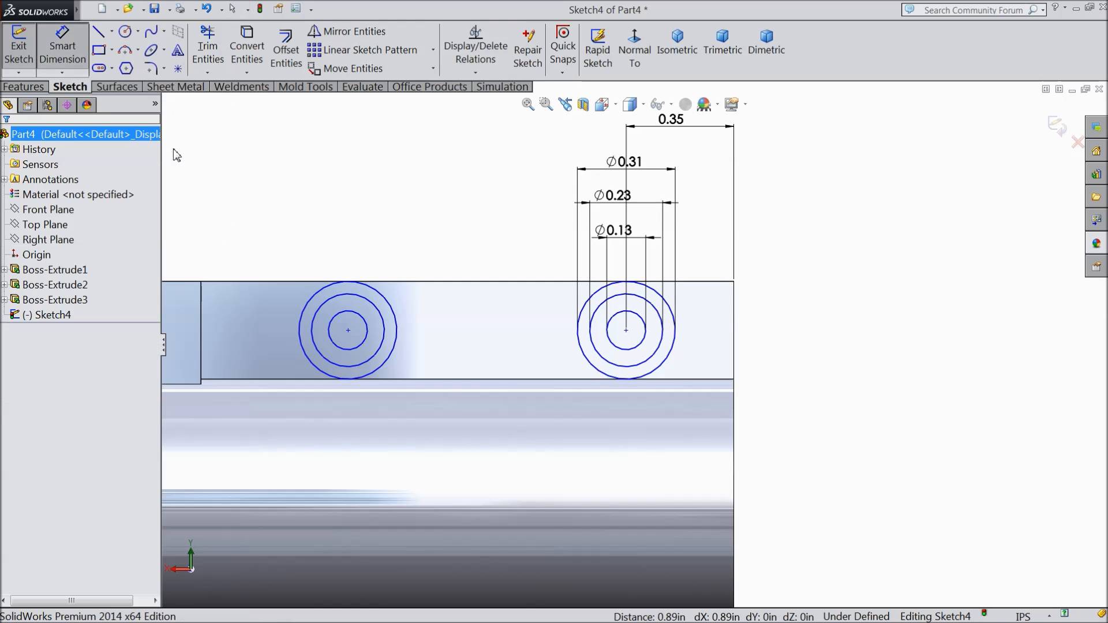
click(349, 332)
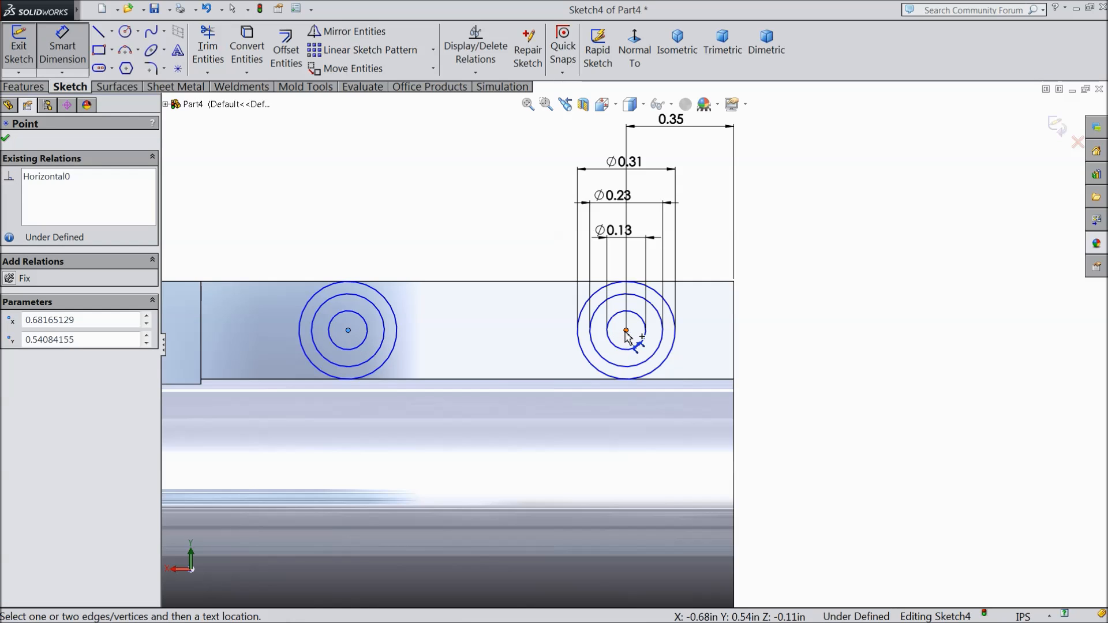
click(626, 332)
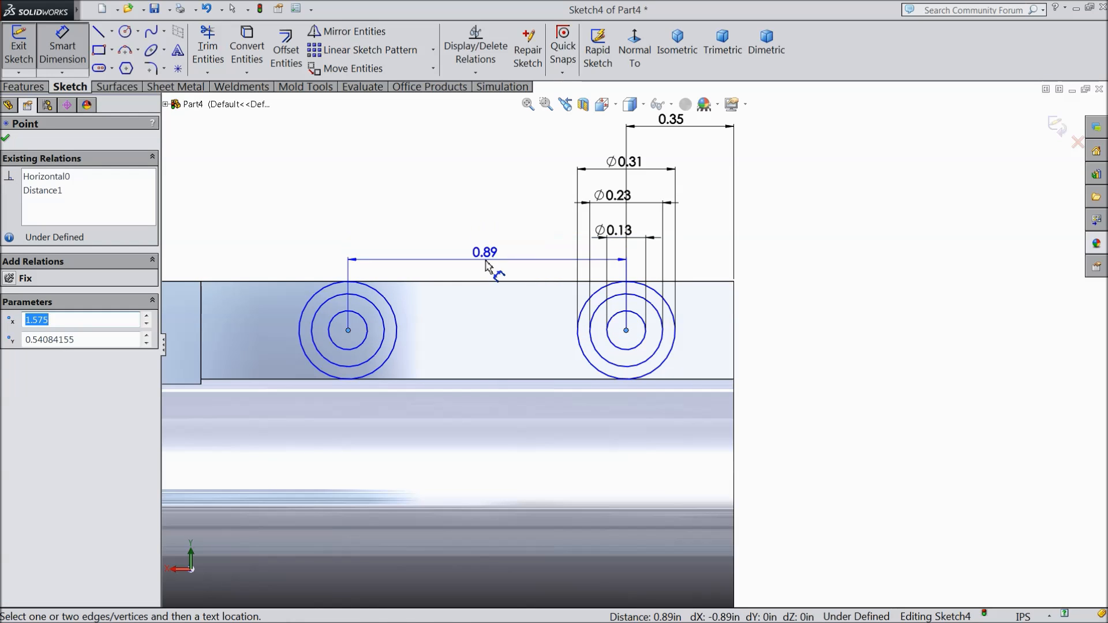
click(485, 266)
text(1.175)
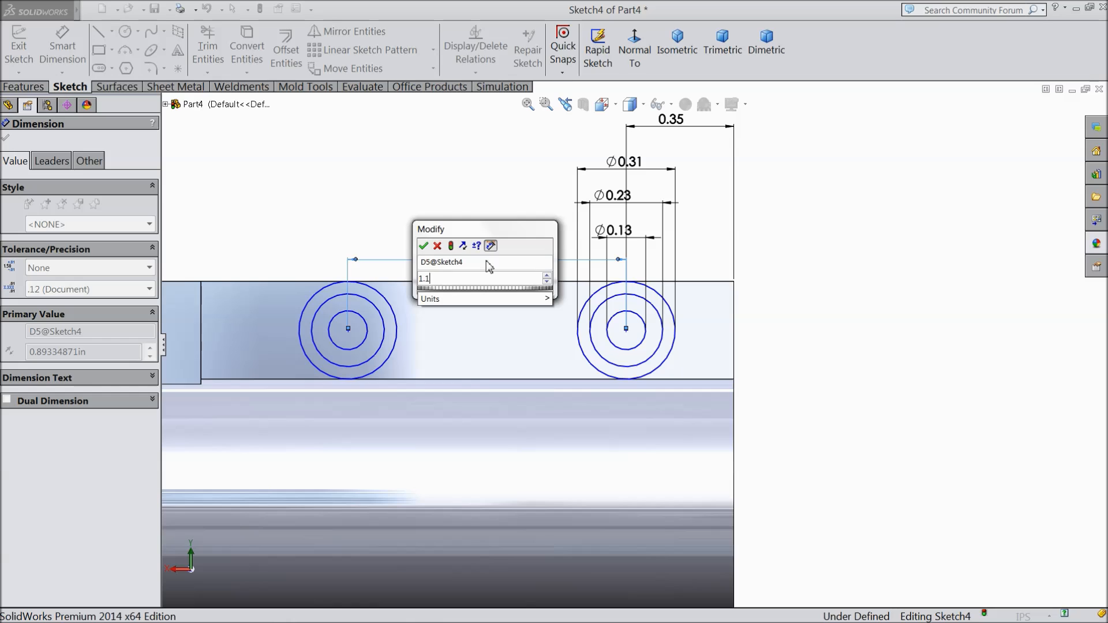
click(423, 246)
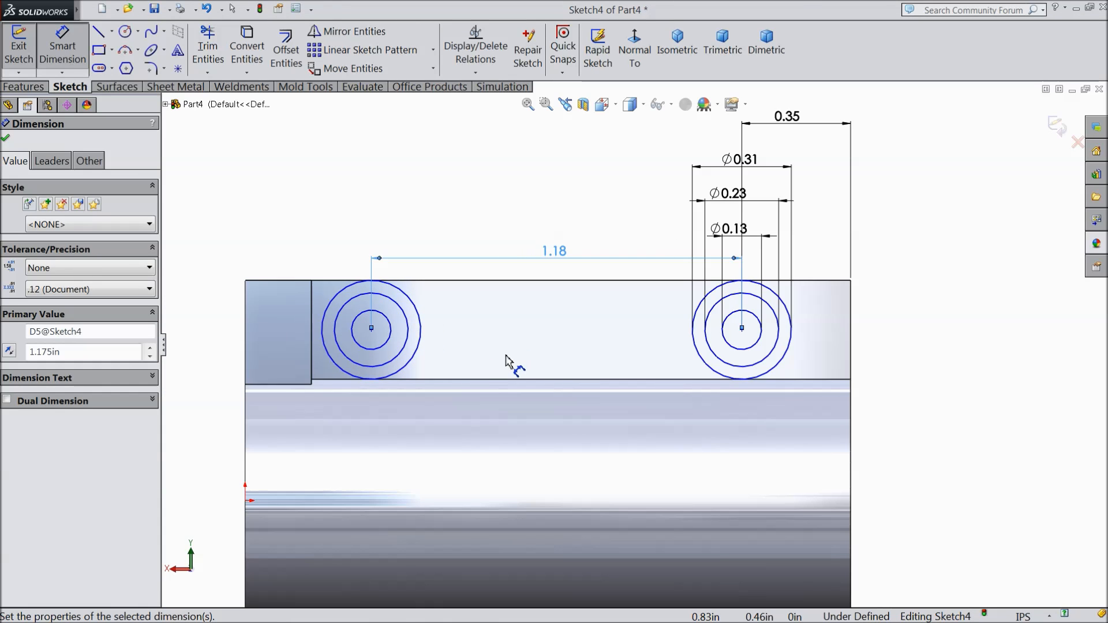
click(9, 140)
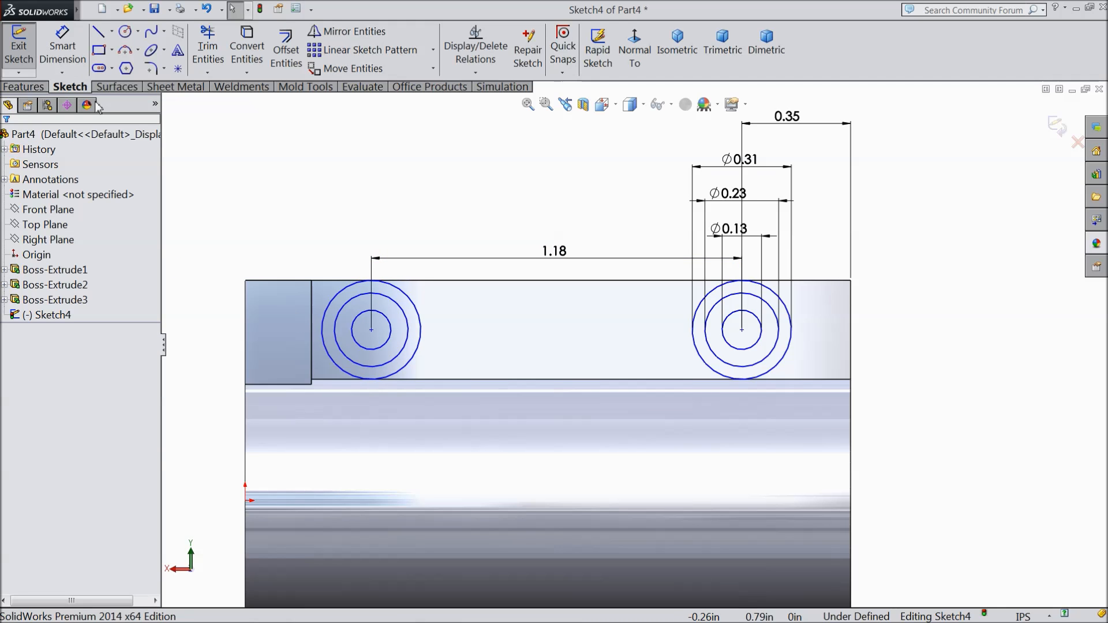
Step: Extrude the outer ring region of both circle sets 0.1 in outward from the fin face, merged with the body
middle_drag(366, 168, 403, 241)
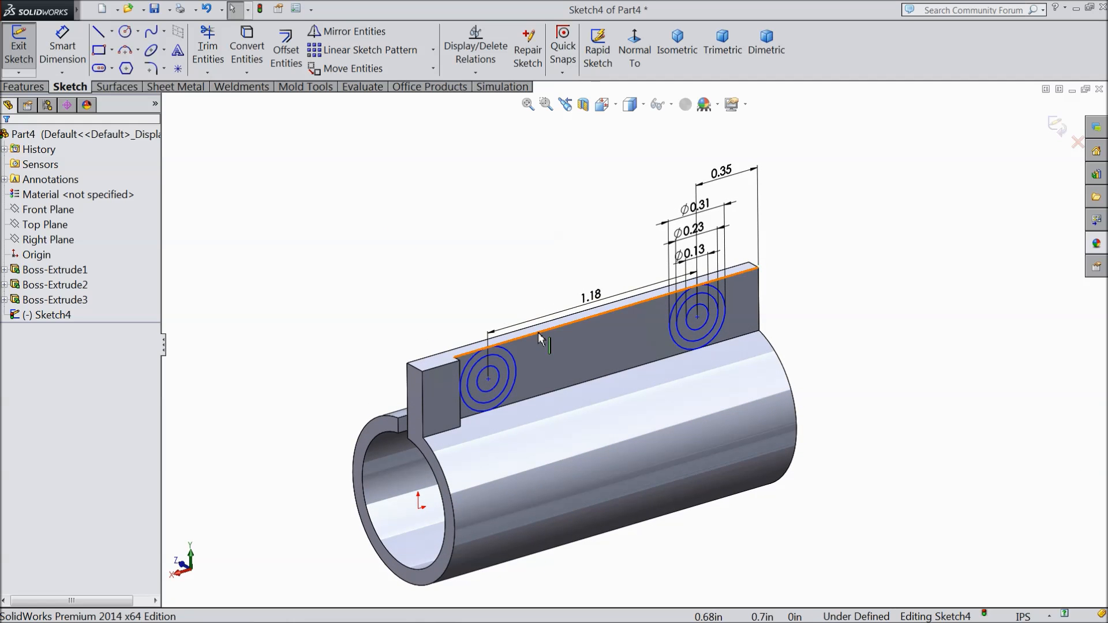
scroll(670, 349, down, 1)
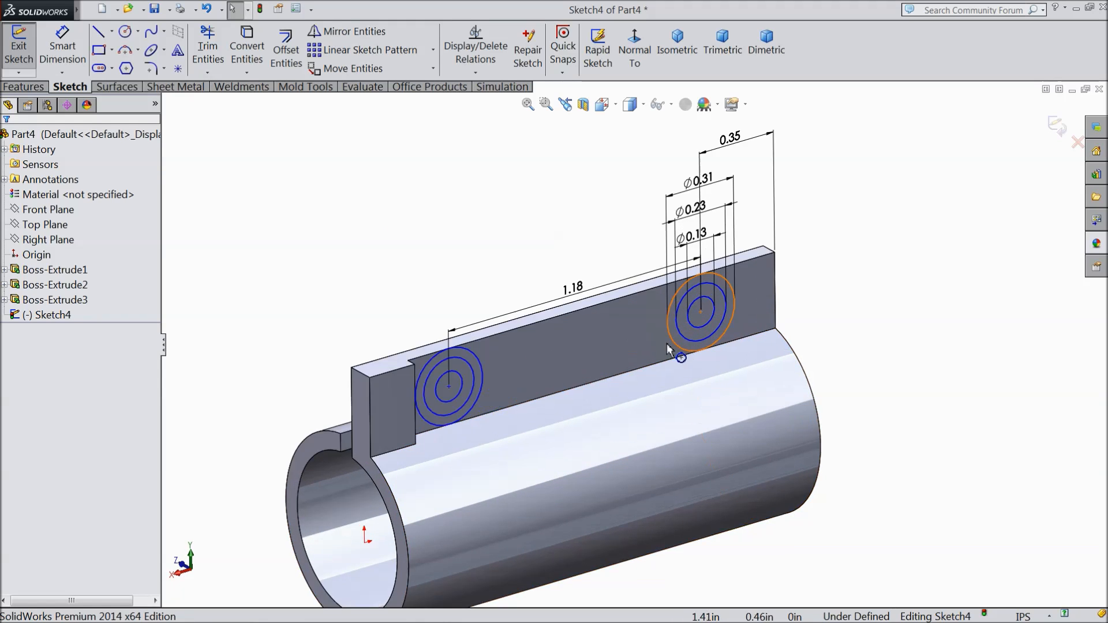
scroll(669, 349, down, 1)
click(38, 85)
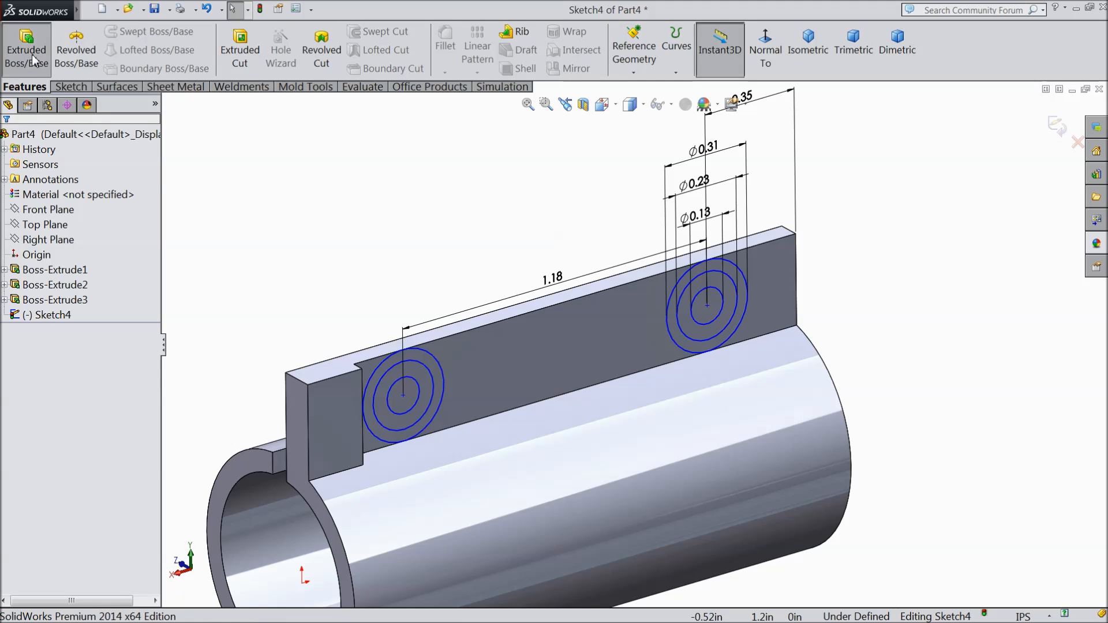
click(33, 54)
scroll(398, 356, down, 1)
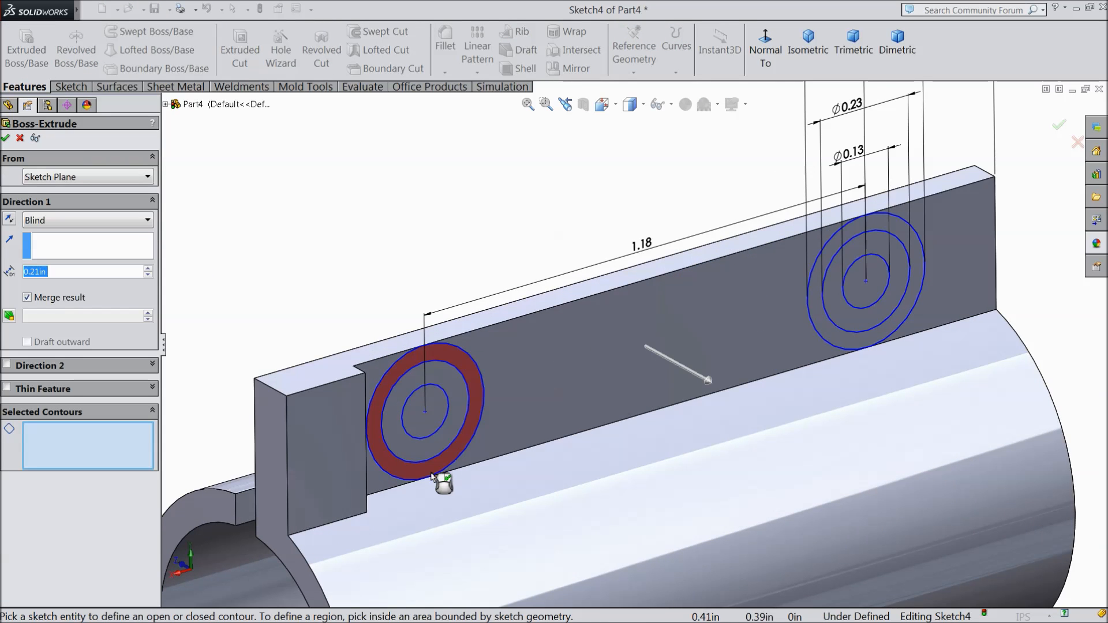
click(432, 476)
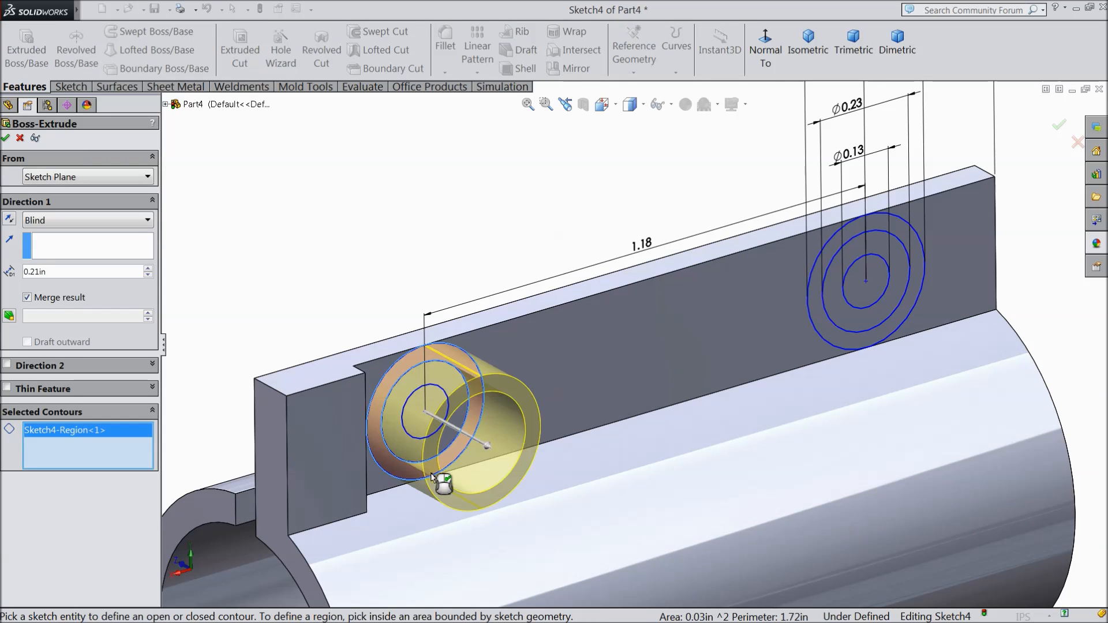
click(877, 346)
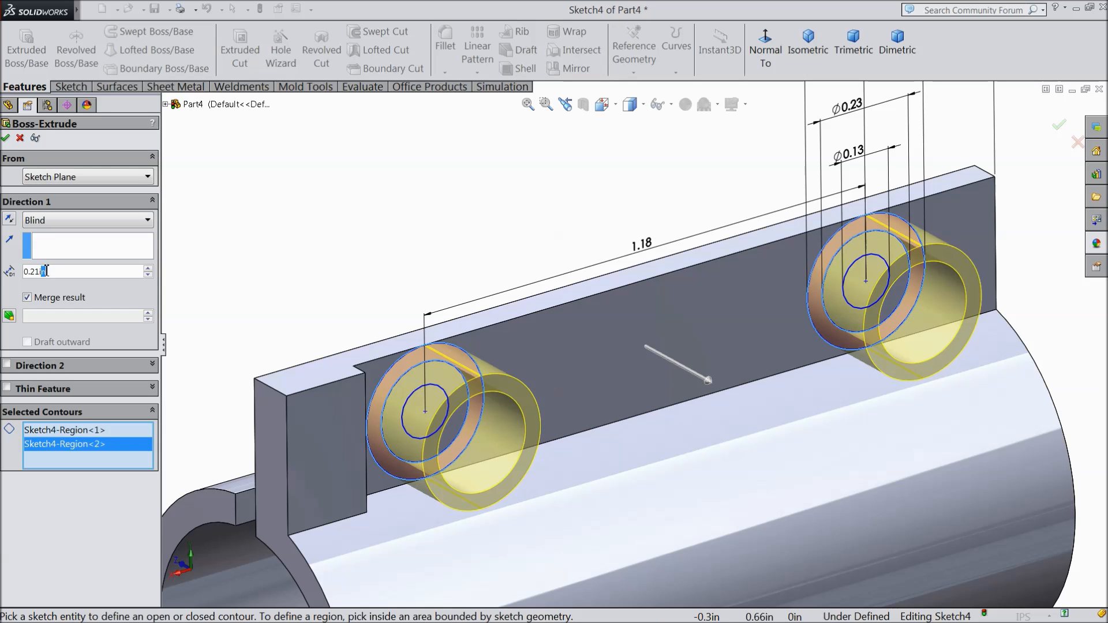
text(0.1)
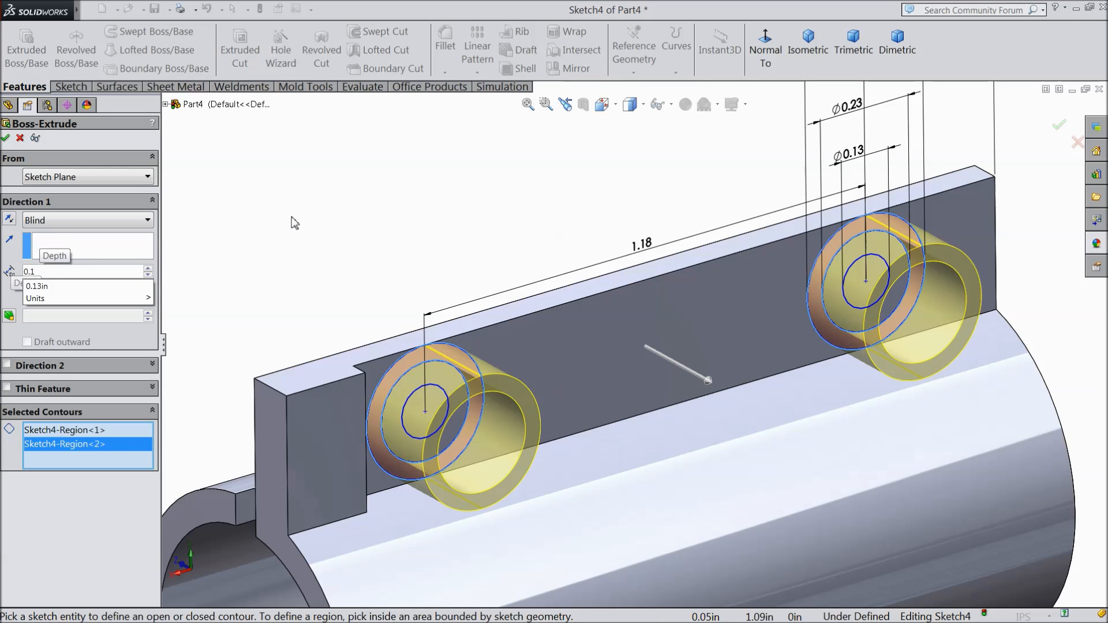
key(Return)
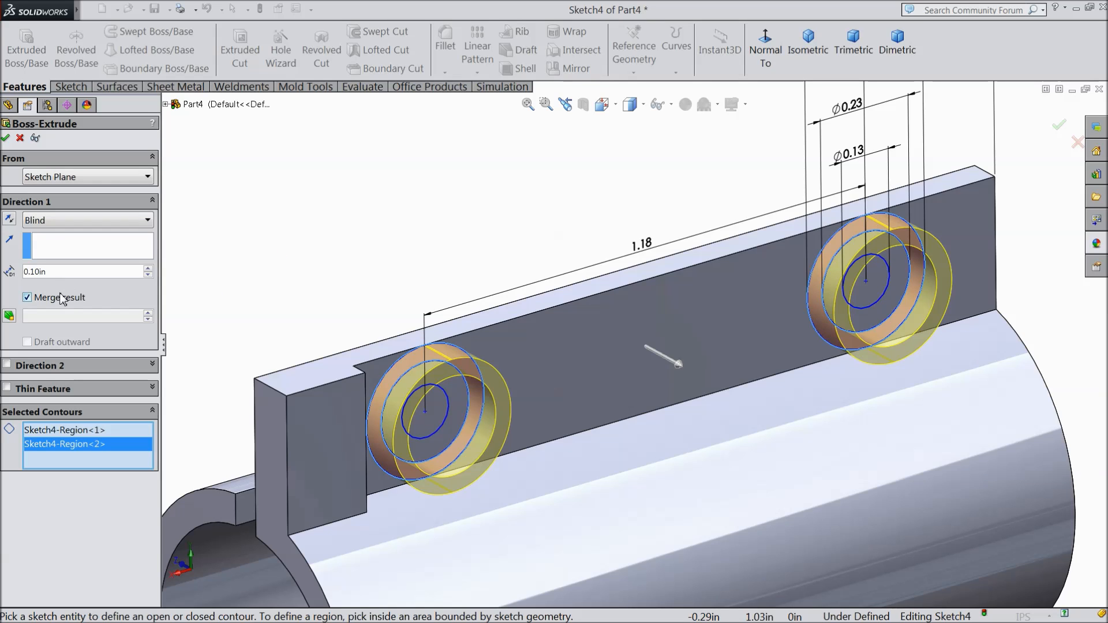
click(6, 138)
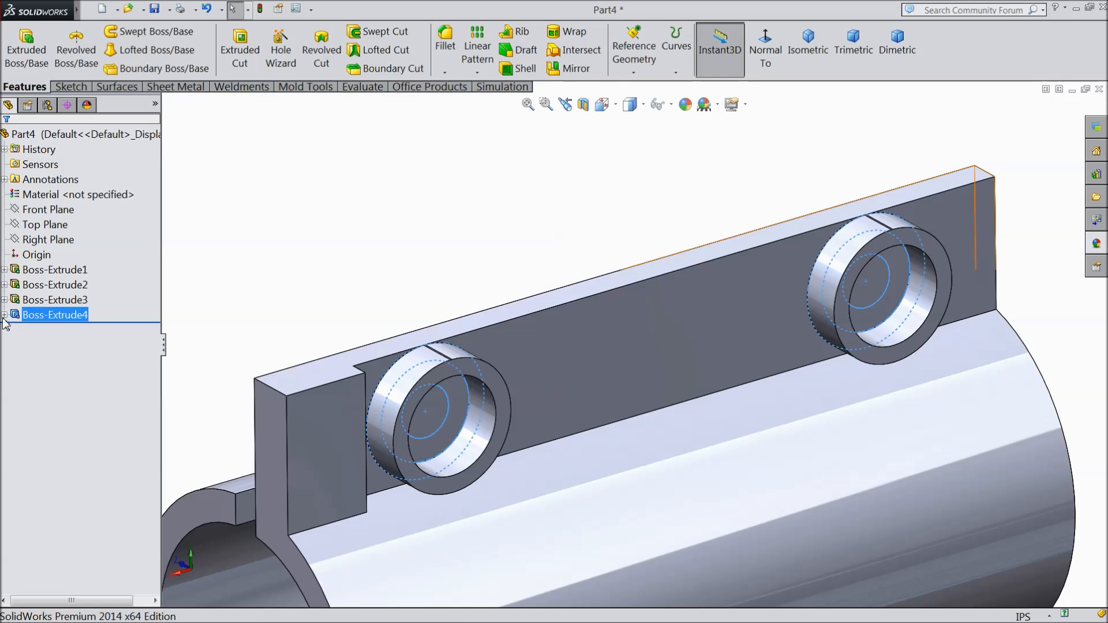
Step: Cut the innermost circle regions of both circle sets 0.1 in deep through the fin, reusing the ring bosses' sketch
click(4, 315)
click(56, 331)
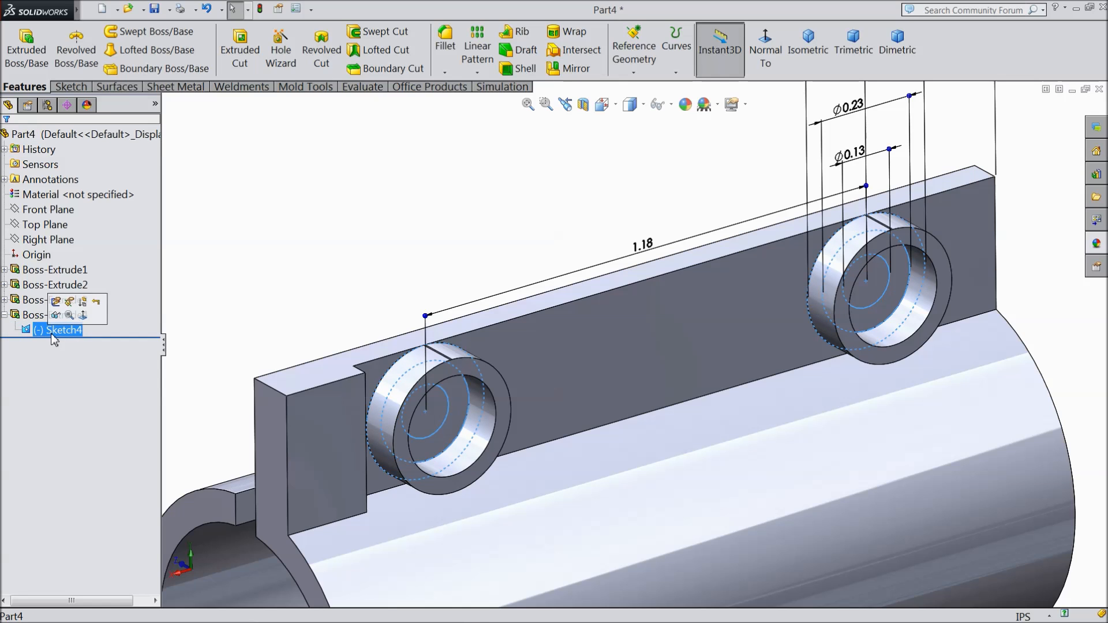
click(245, 53)
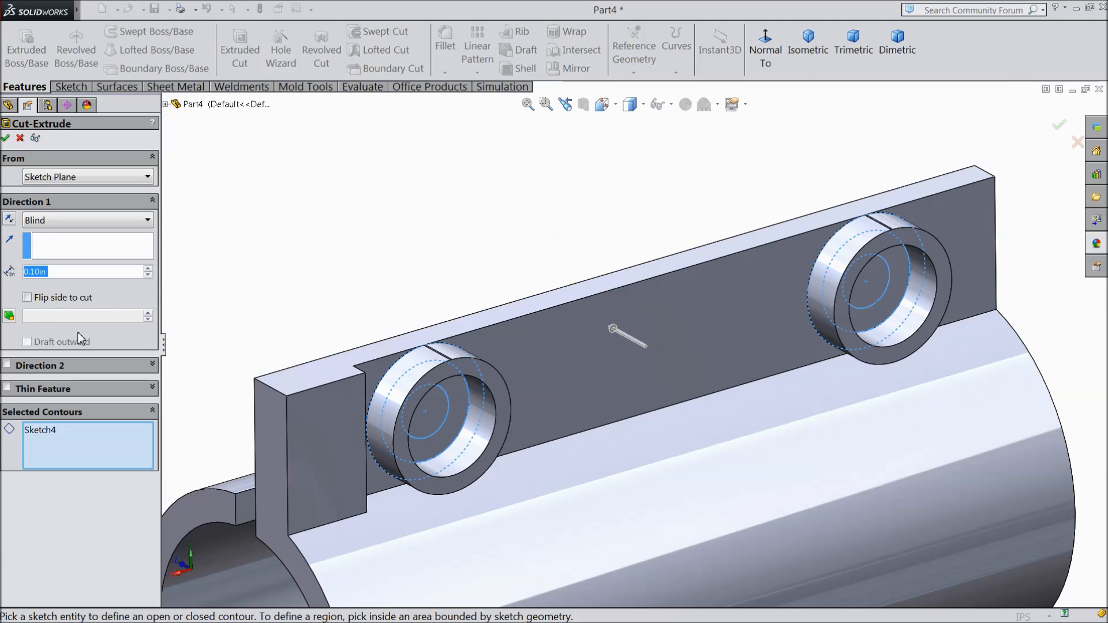
click(424, 434)
click(409, 440)
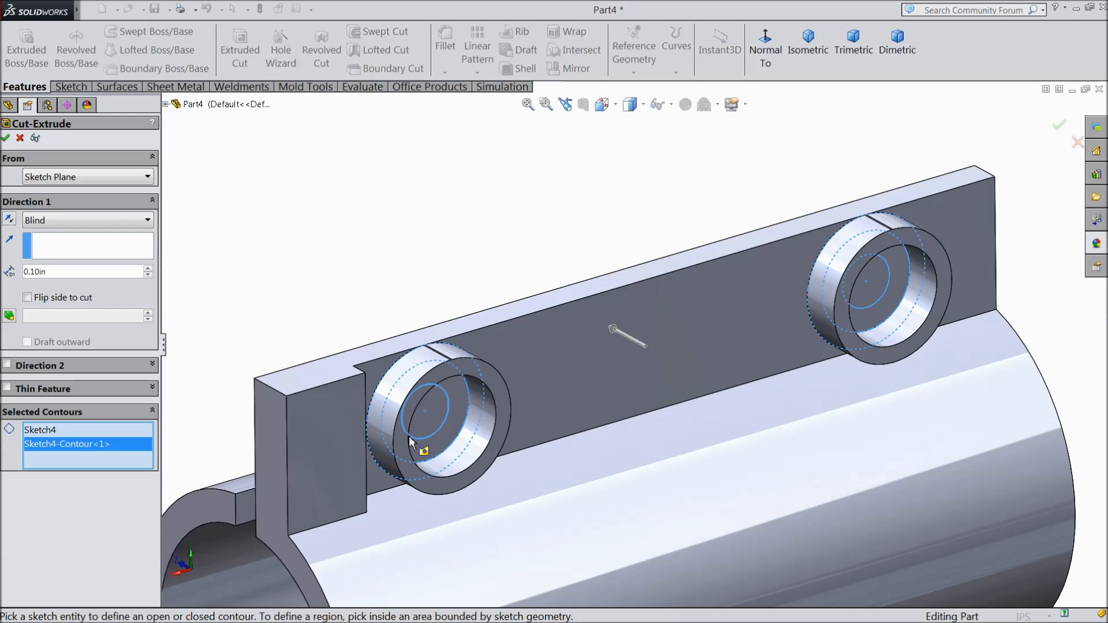
click(871, 312)
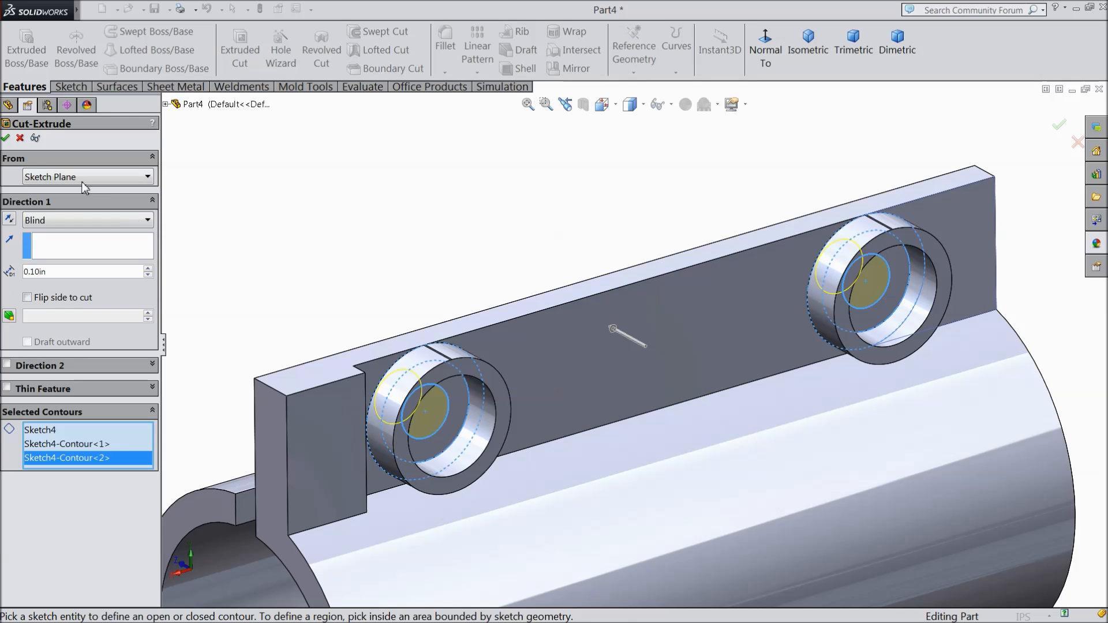
middle_drag(410, 266, 511, 309)
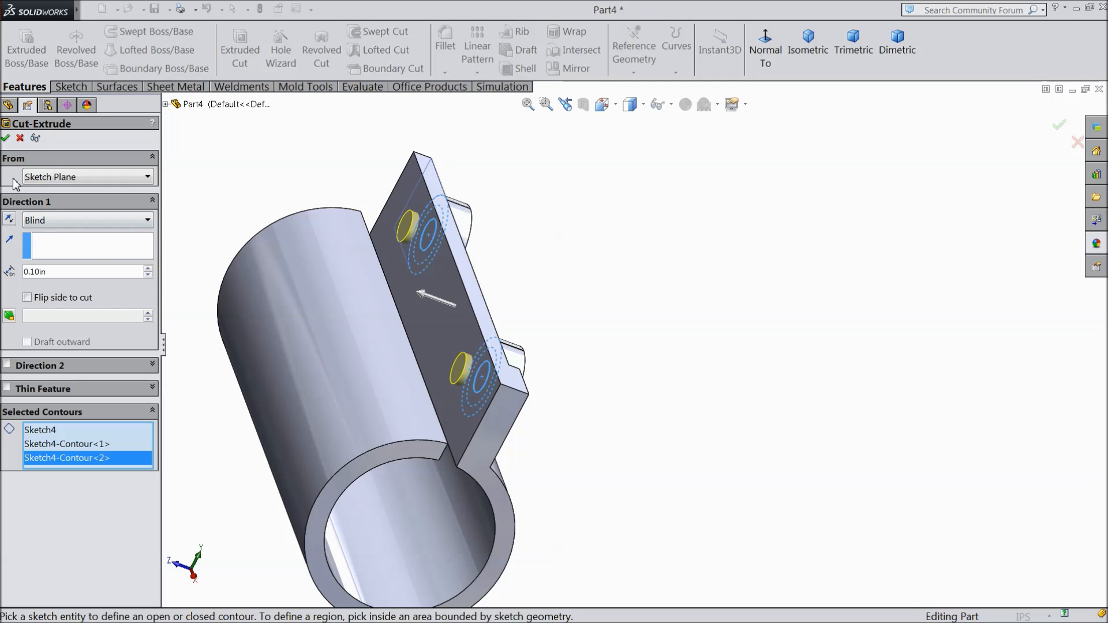
click(6, 139)
middle_drag(611, 306, 520, 313)
scroll(491, 314, up, 2)
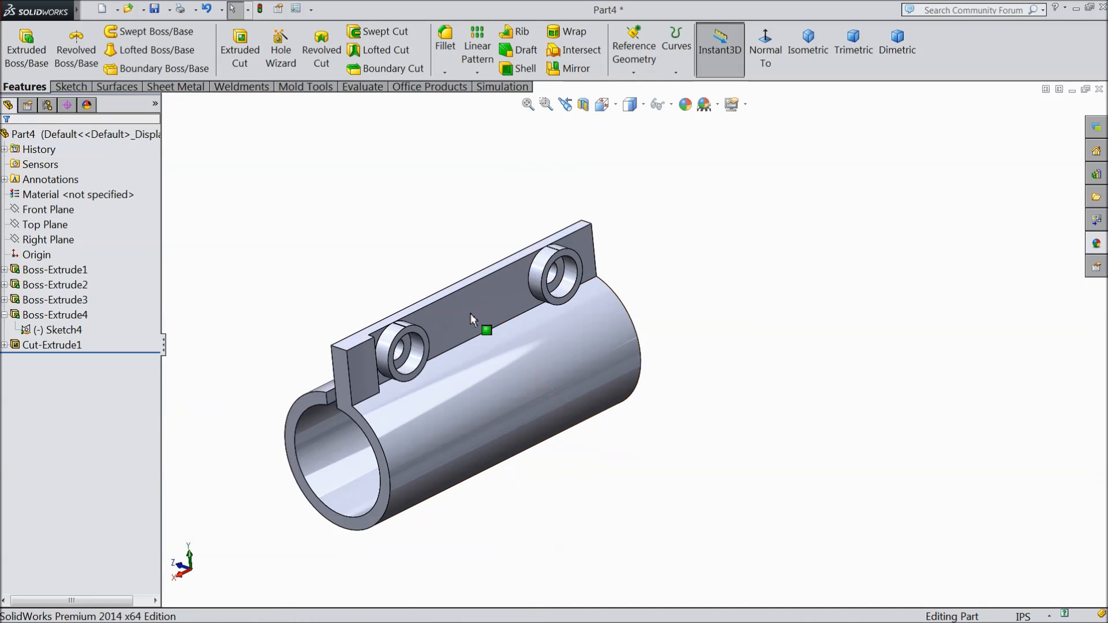
Step: Set up a constant-size 0.02 in fillet on the inner and outer rim edges of the ring boss beside the end block
scroll(427, 326, down, 2)
scroll(427, 327, down, 1)
scroll(456, 347, down, 3)
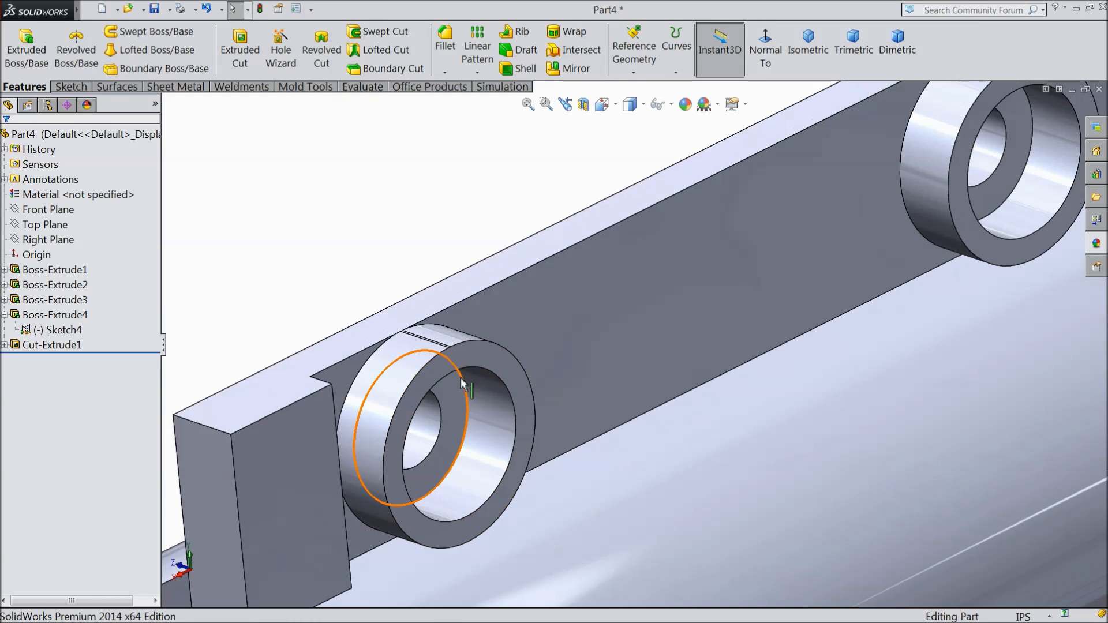
scroll(471, 386, up, 1)
scroll(478, 397, down, 1)
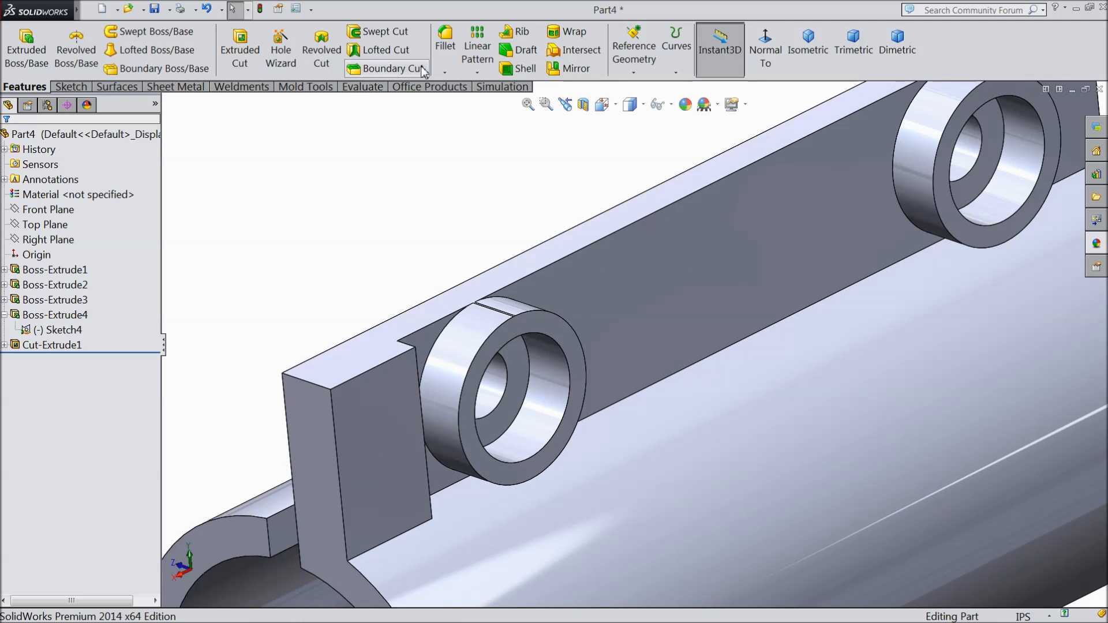
click(451, 56)
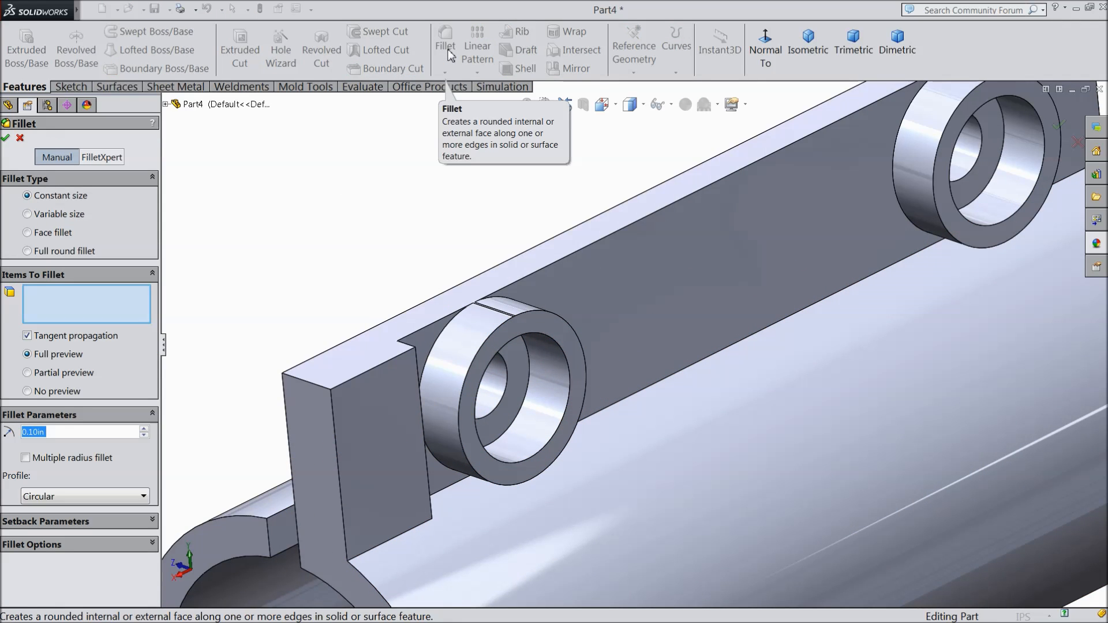
text(0.2)
key(BackSpace)
text(02)
scroll(549, 335, down, 3)
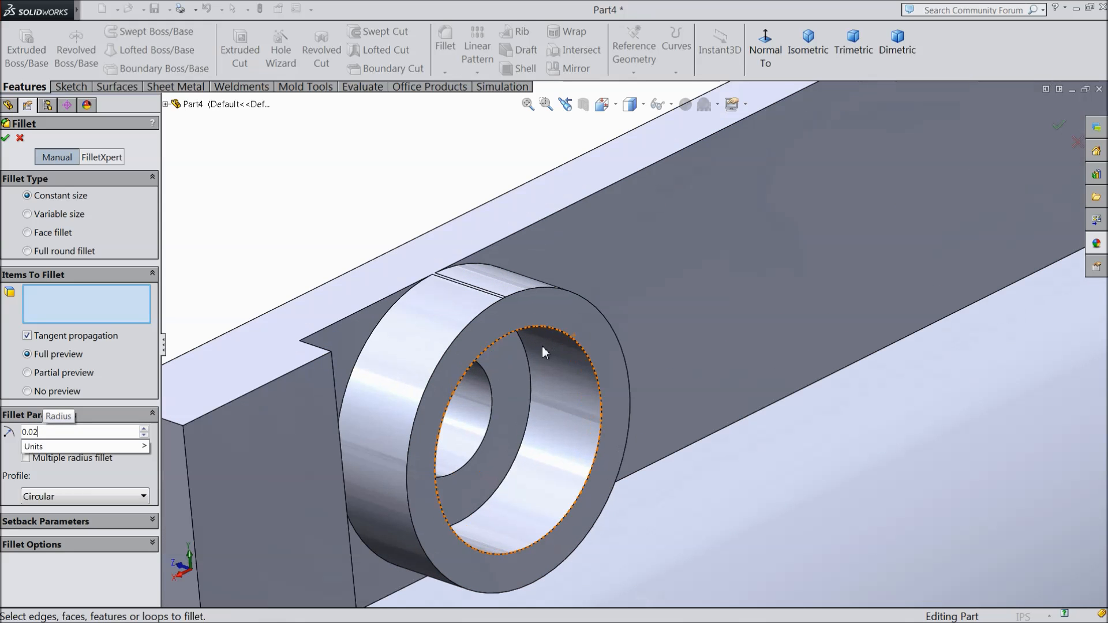
click(536, 327)
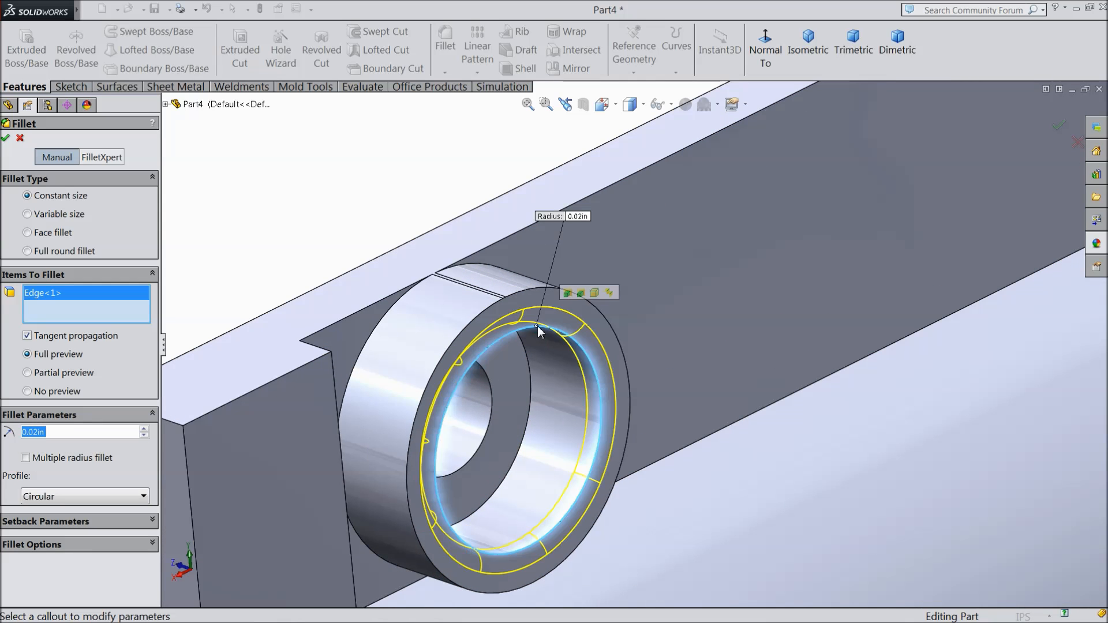
click(554, 288)
Step: Add the inner and outer rim edges of the other ring boss to the 0.02 in fillet and apply it
scroll(511, 317, up, 5)
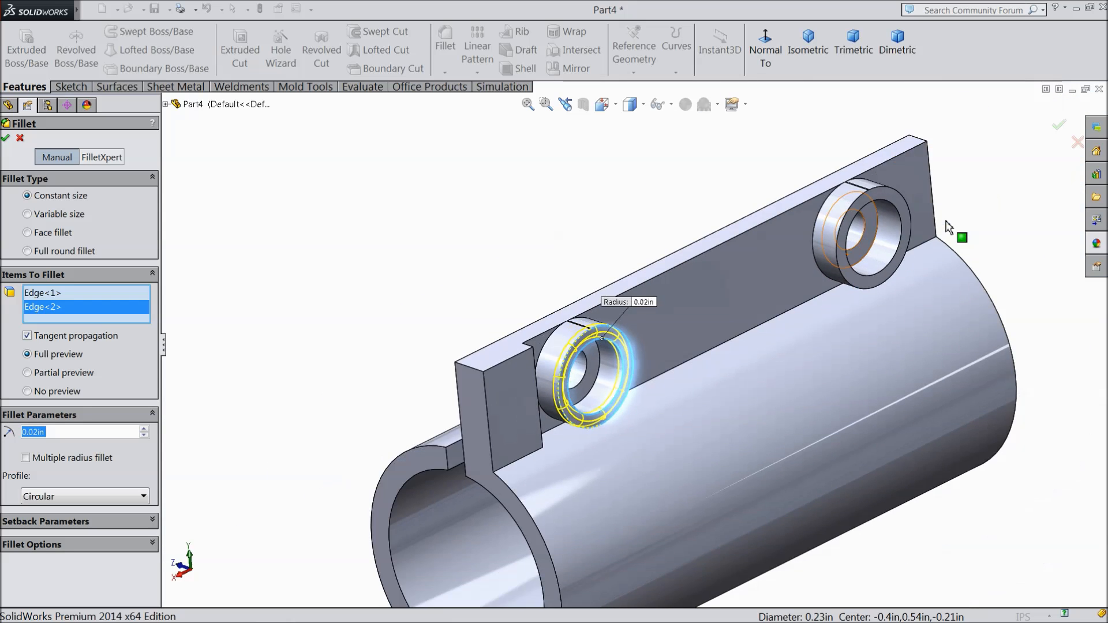
scroll(946, 227, down, 4)
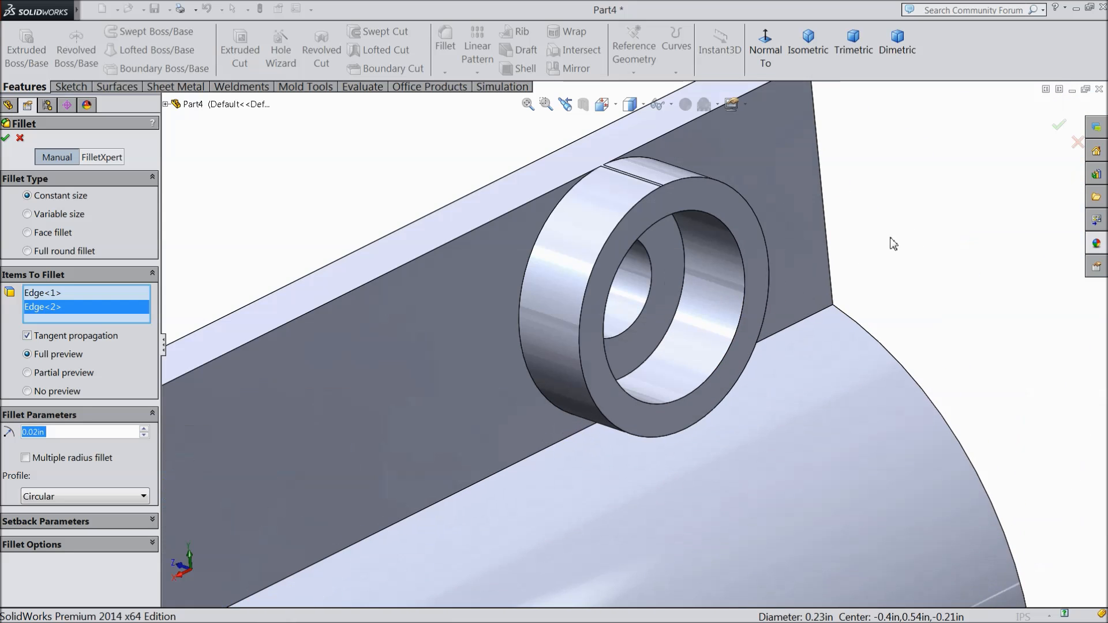
click(738, 331)
click(759, 353)
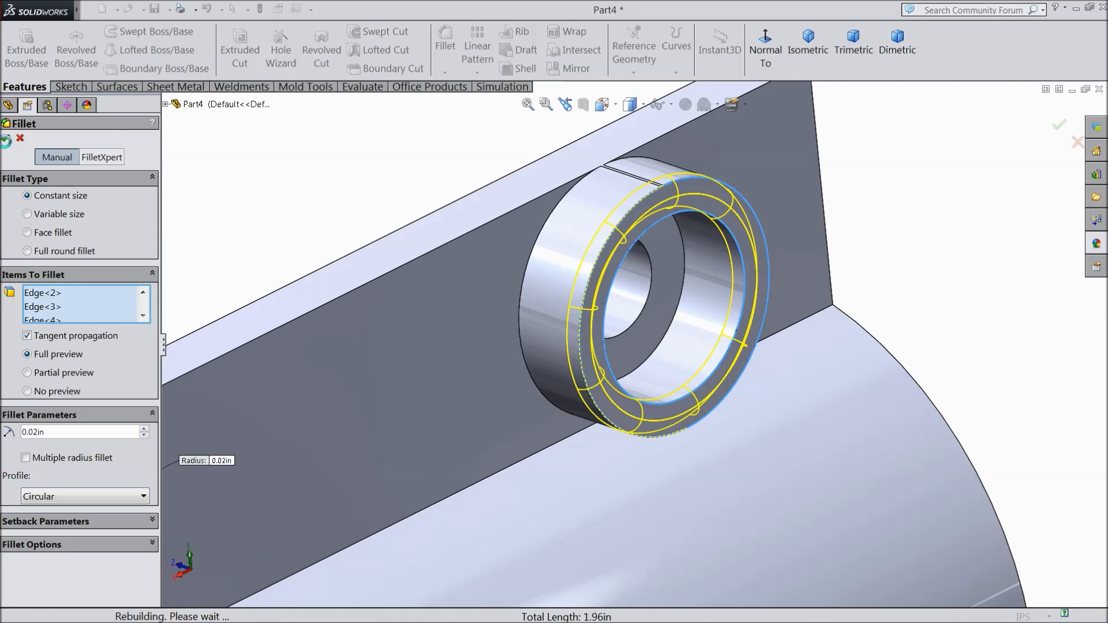
click(5, 138)
Step: Mirror the whole body about the Front Plane with the solids merged
scroll(508, 283, up, 5)
scroll(519, 303, up, 4)
middle_drag(522, 352, 546, 336)
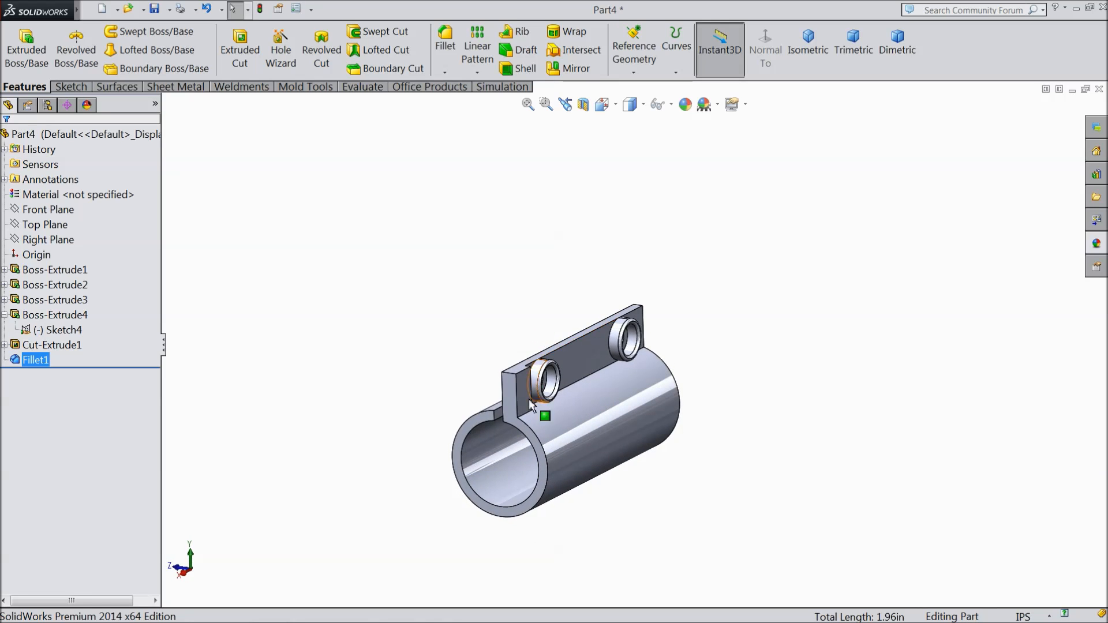
scroll(577, 337, down, 5)
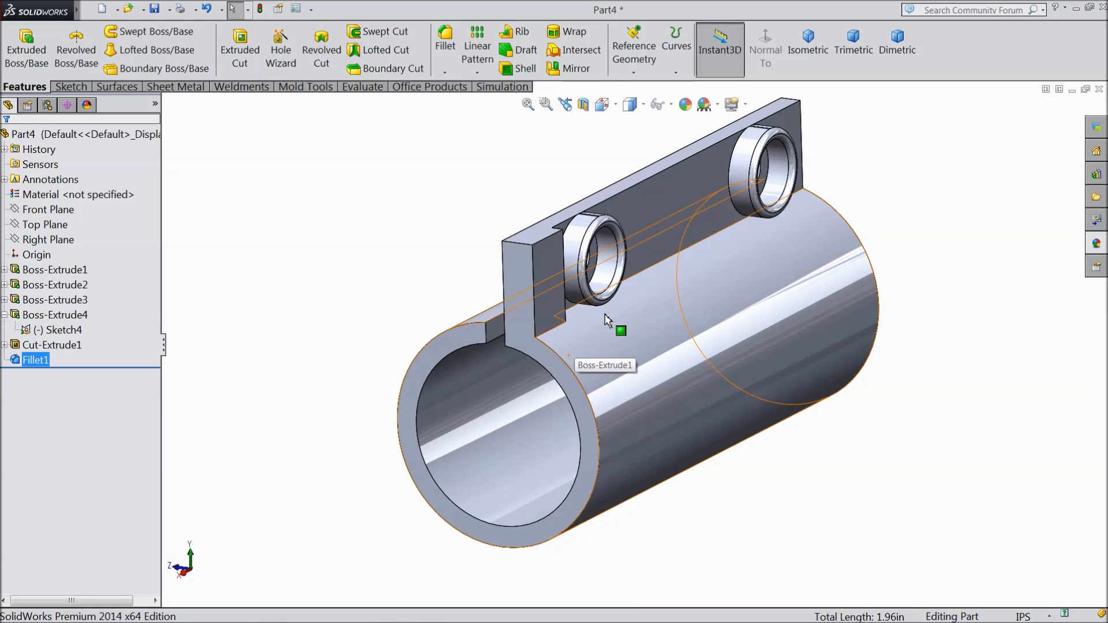
click(46, 210)
mouse_move(277, 248)
middle_down()
mouse_move(321, 255)
mouse_move(270, 253)
mouse_move(279, 244)
middle_up()
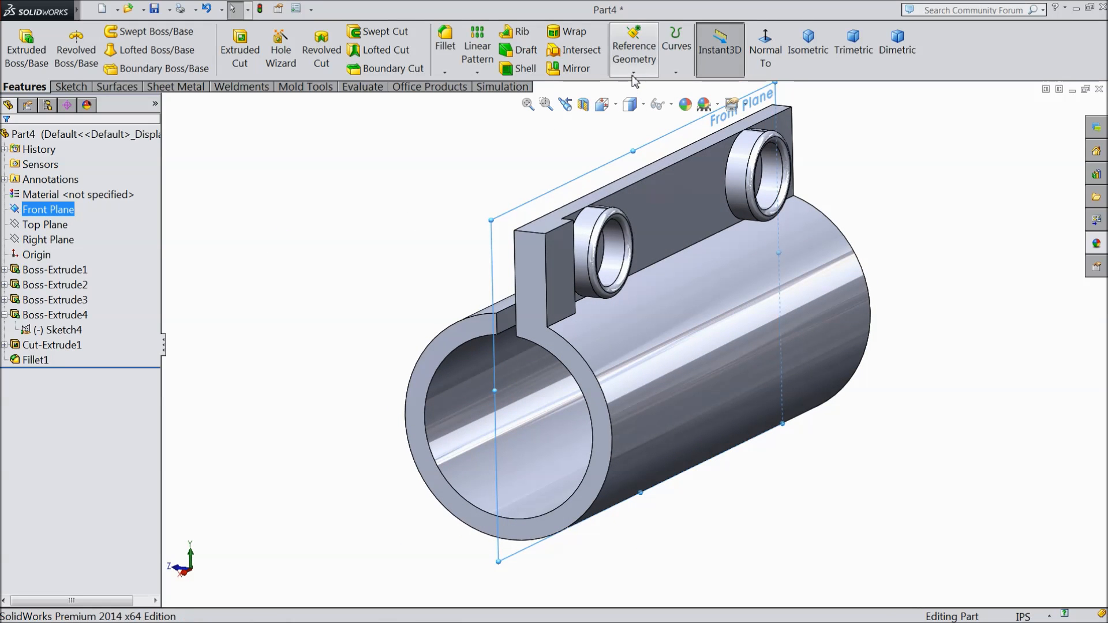
click(569, 68)
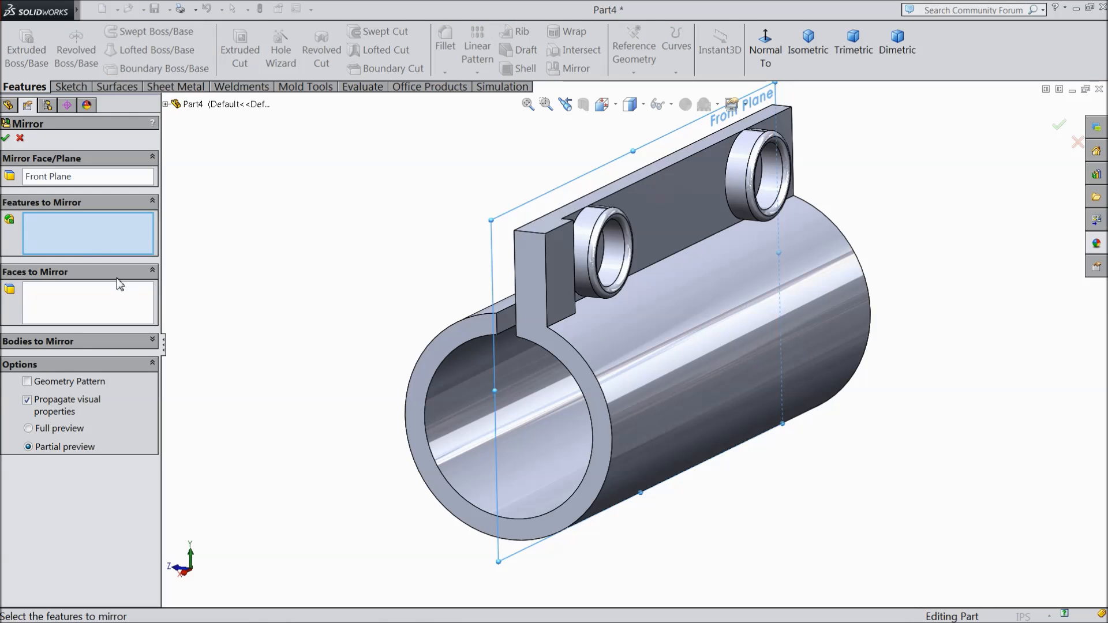
click(58, 341)
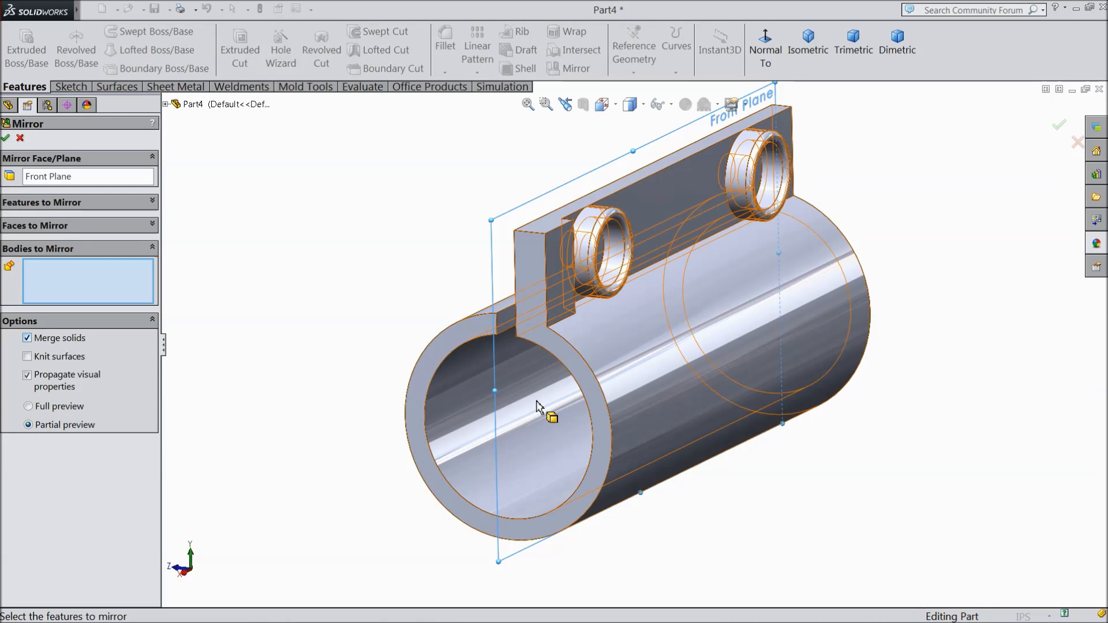
click(606, 396)
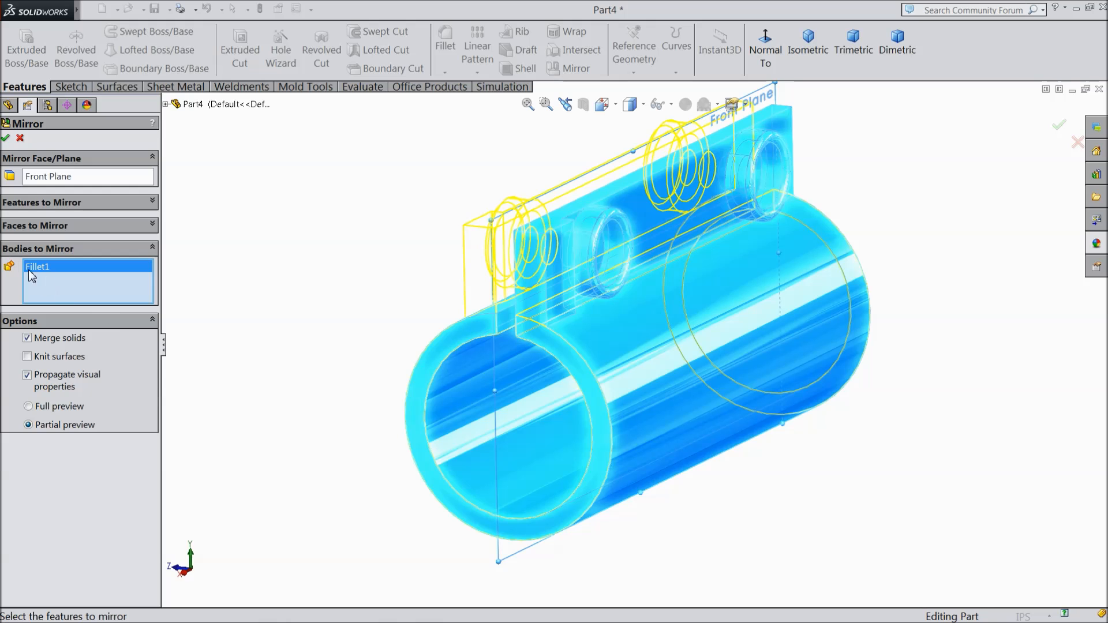
click(7, 138)
mouse_move(317, 294)
middle_down()
mouse_move(434, 322)
mouse_move(396, 322)
mouse_move(376, 263)
mouse_move(404, 344)
middle_up()
Step: Sketch a corner rectangle about 0.86 by 0.16 in on the Front Plane, starting at the origin and extending along the tube
click(48, 209)
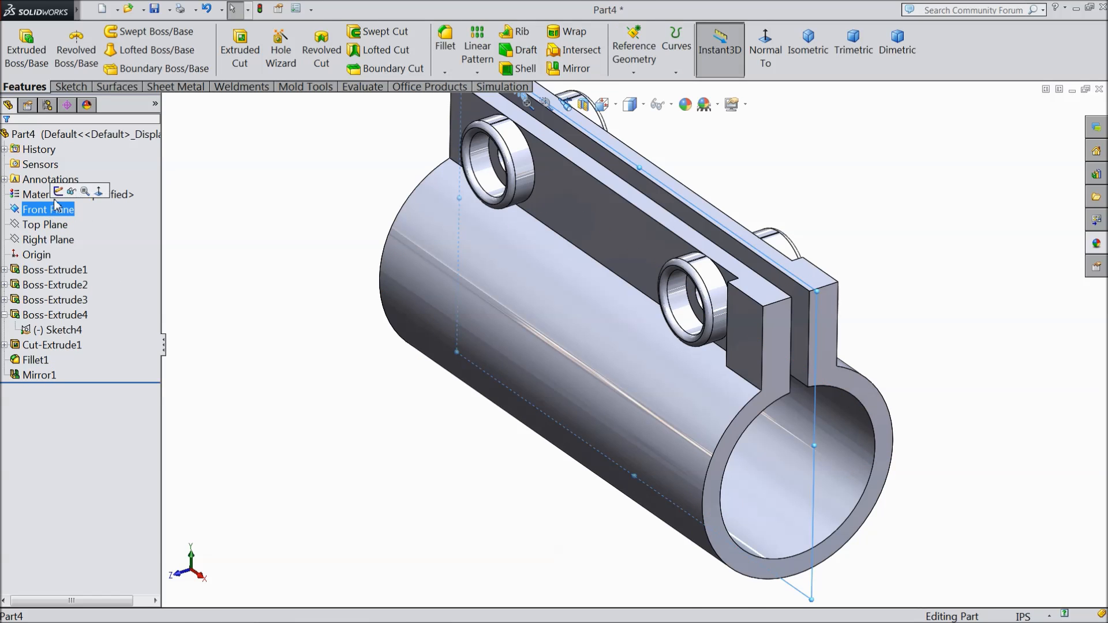
click(60, 191)
click(766, 51)
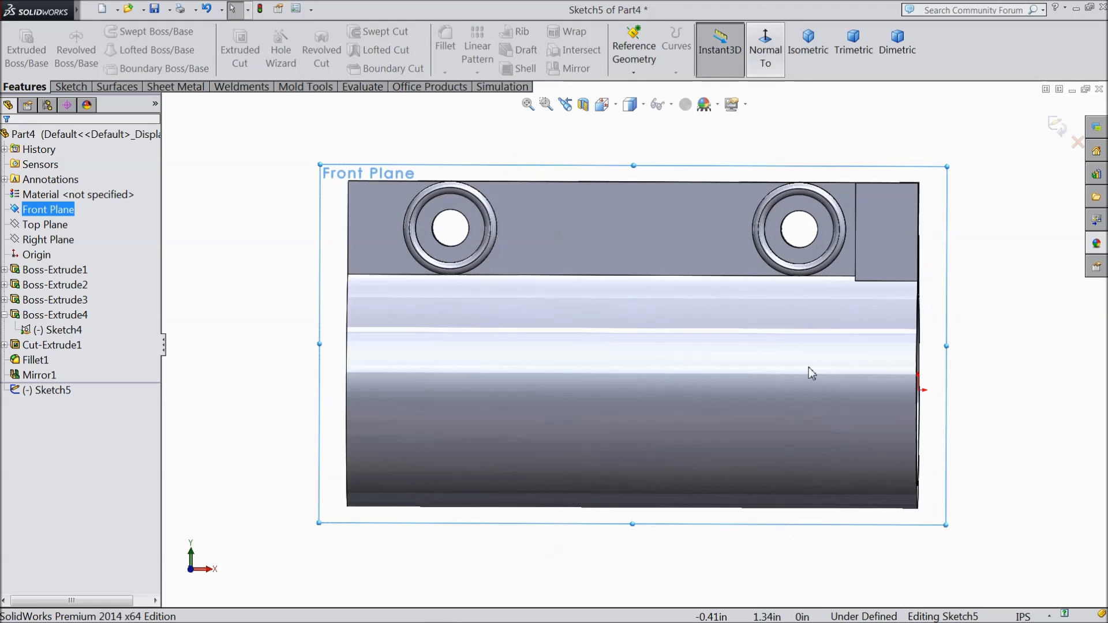
click(70, 86)
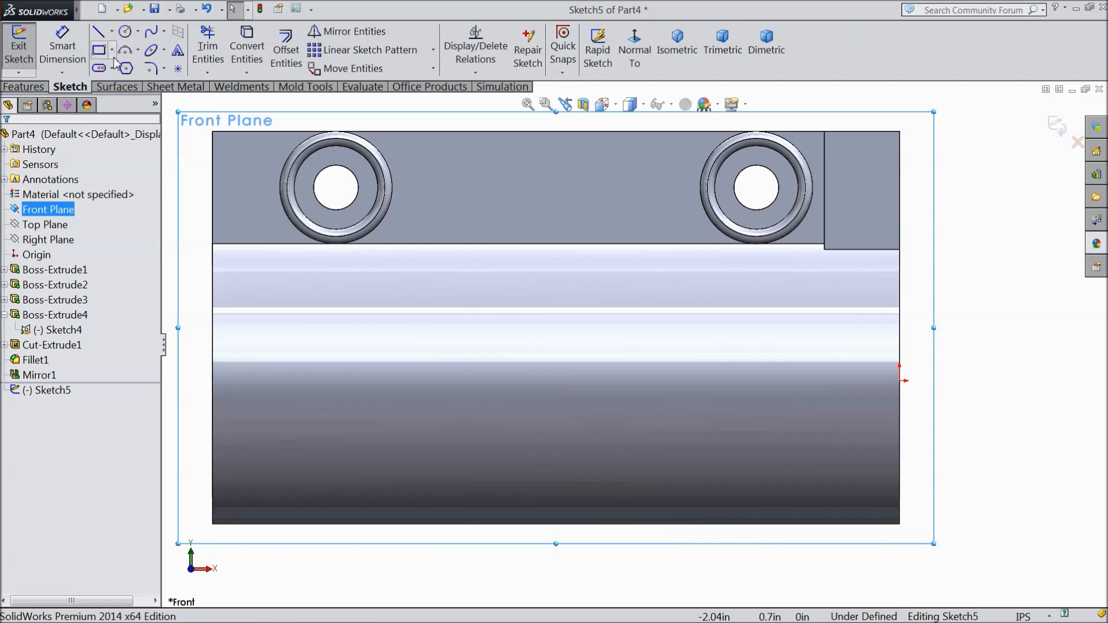
click(99, 49)
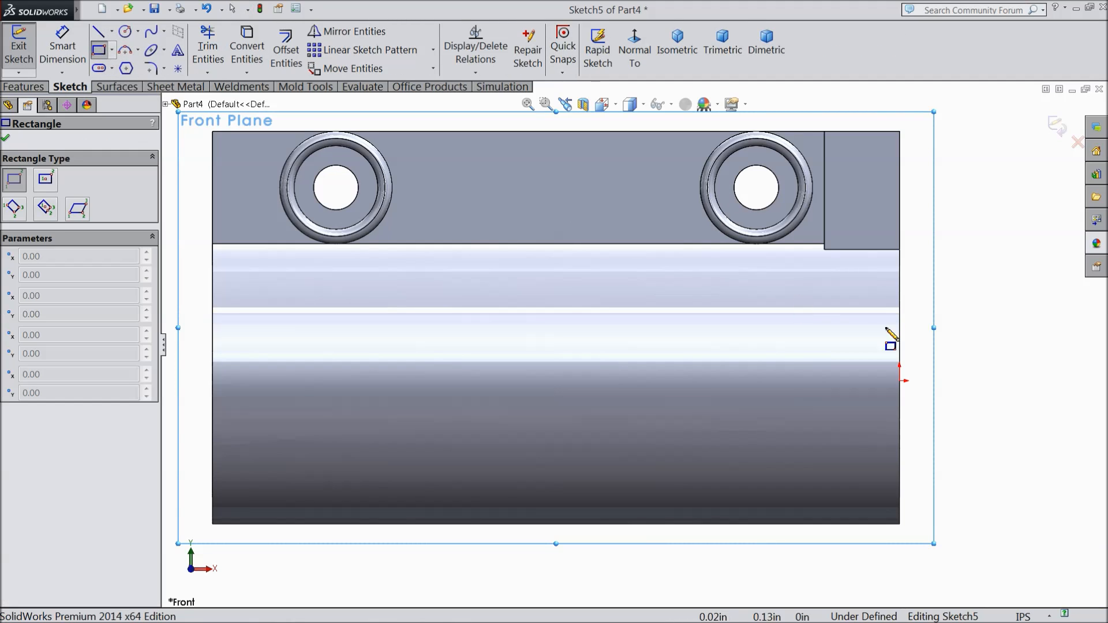
click(899, 381)
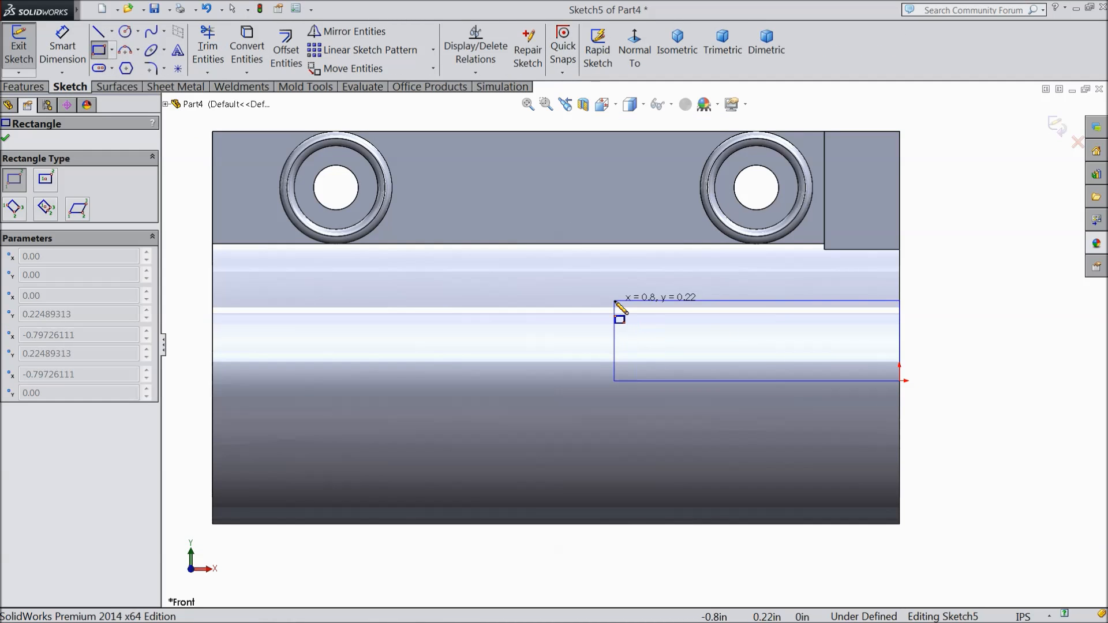
click(592, 325)
Step: Dimension the rectangle's short side and set its height to 0.0375 in
click(63, 46)
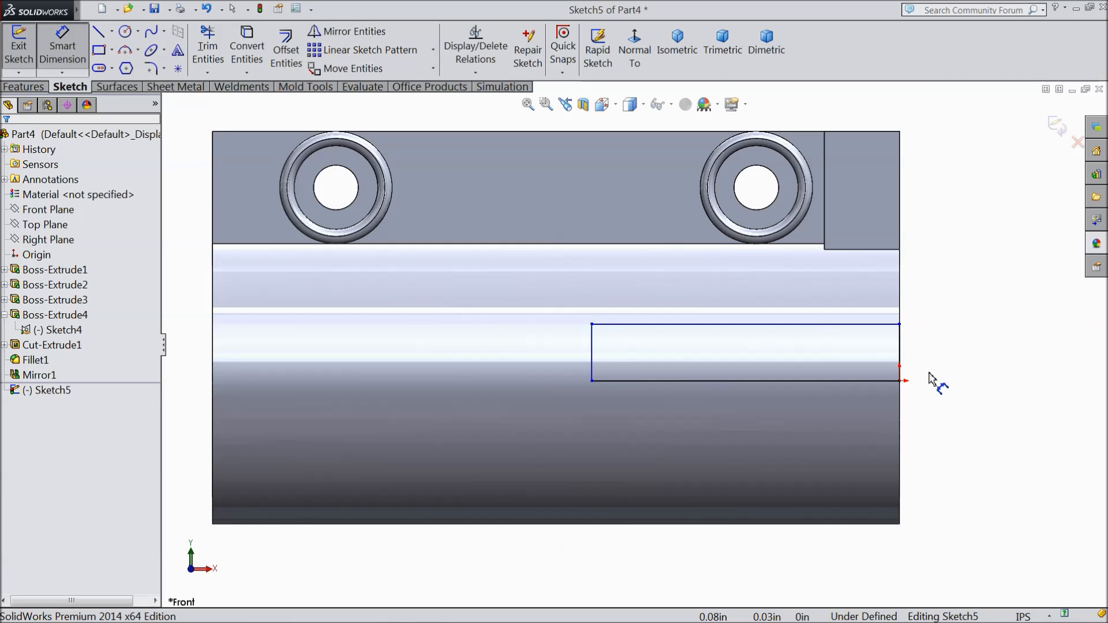
scroll(923, 378, down, 3)
scroll(487, 297, up, 3)
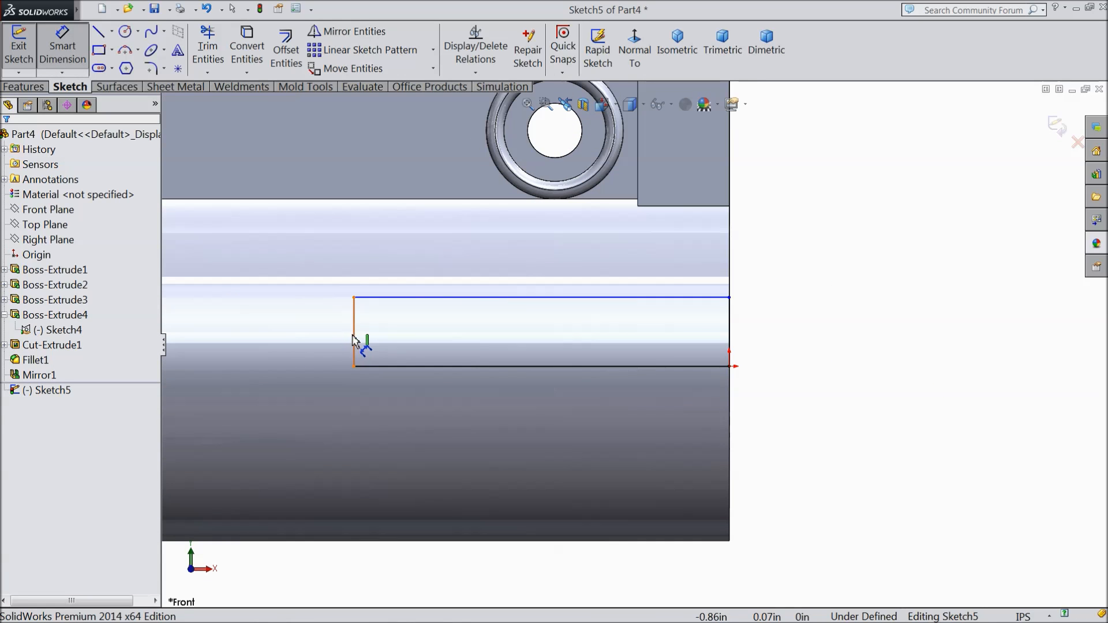
click(354, 345)
click(333, 339)
text(0.0375)
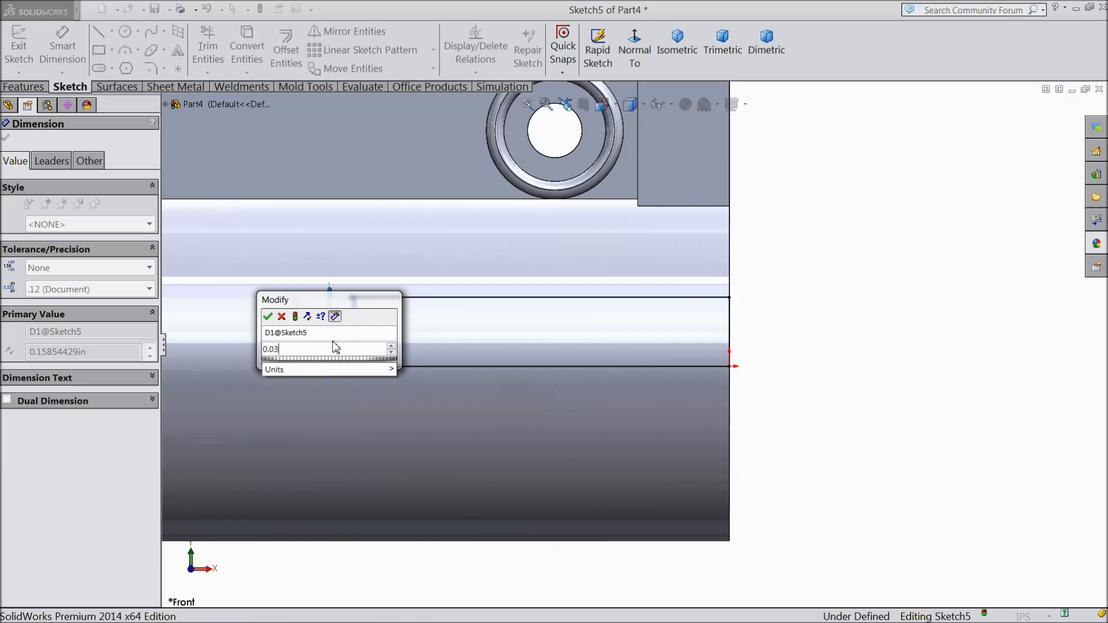
click(268, 317)
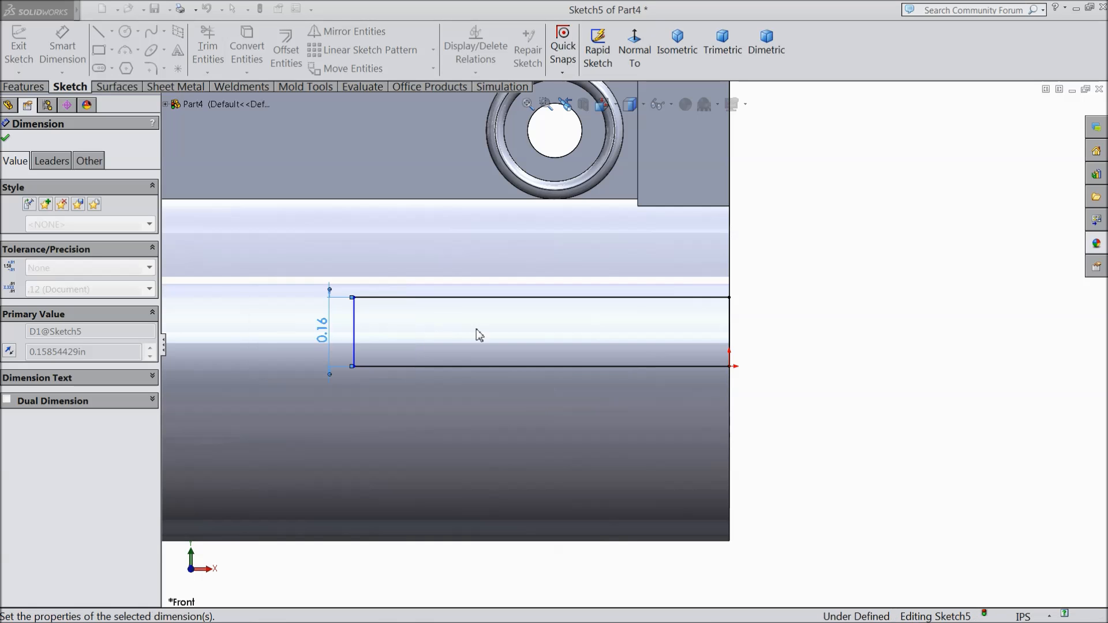
Step: Dimension the rectangle's long side and set its length to 0.463 in
click(500, 351)
click(518, 318)
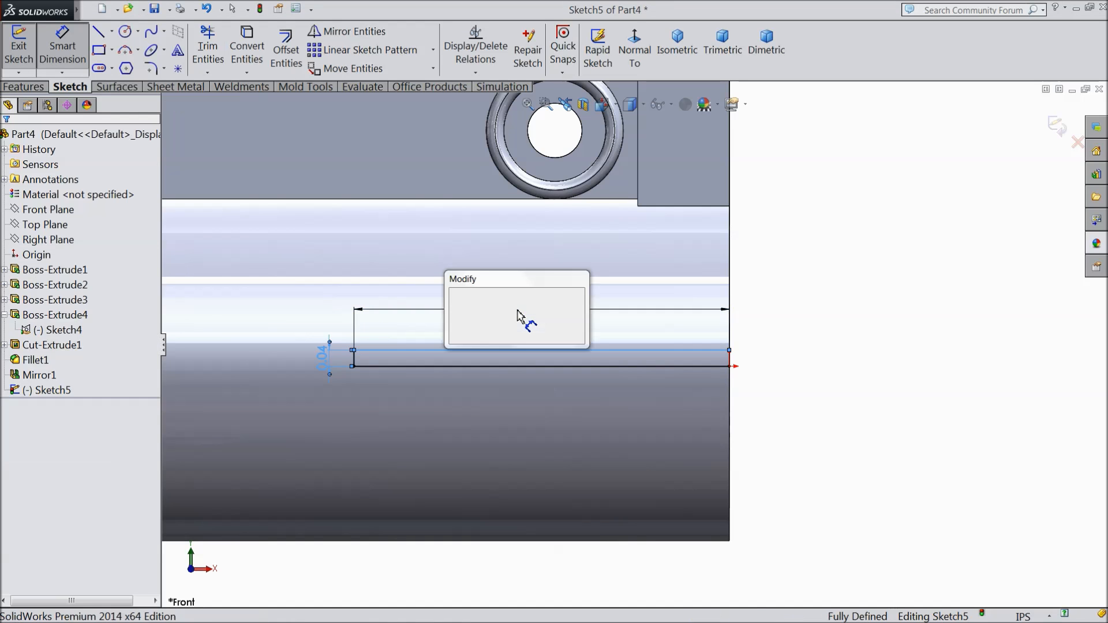
text(0.)
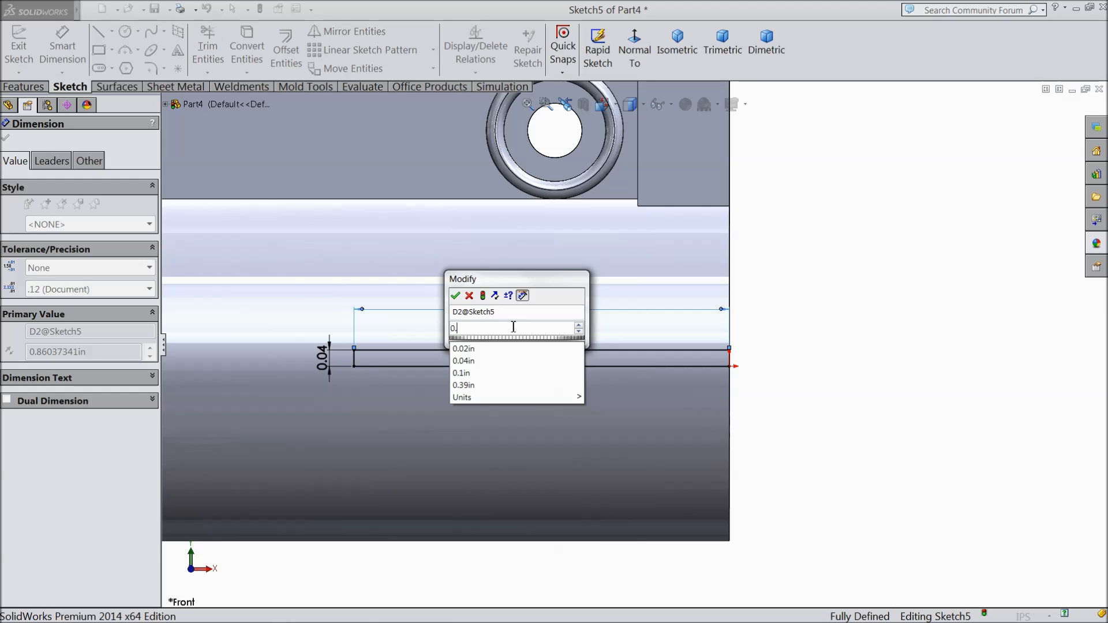
text(46)
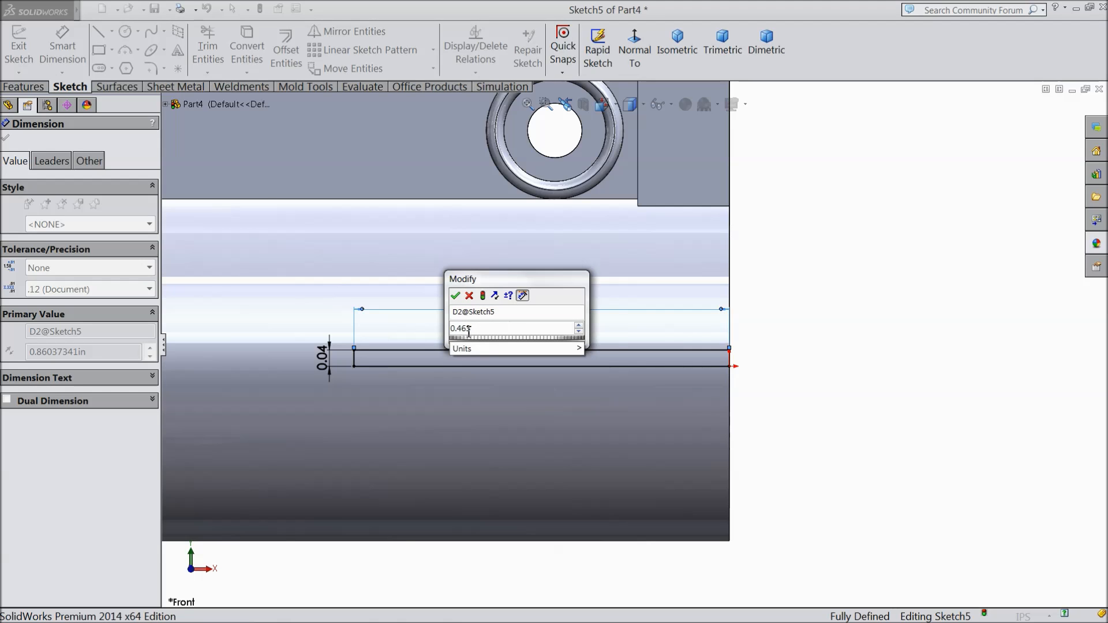
mouse_move(462, 351)
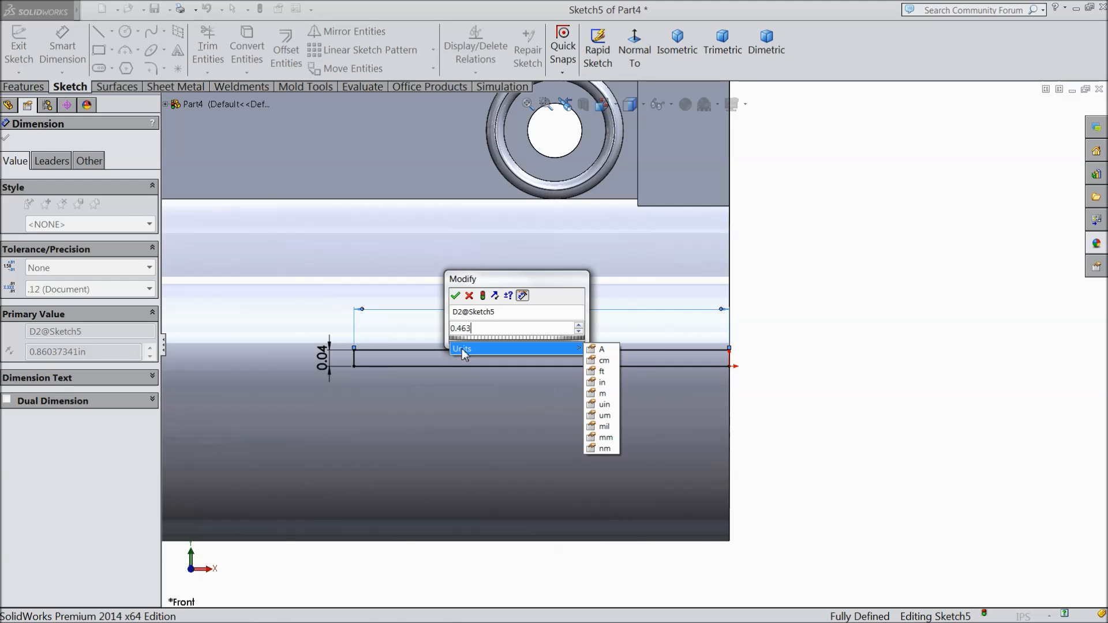
click(455, 296)
scroll(584, 373, down, 5)
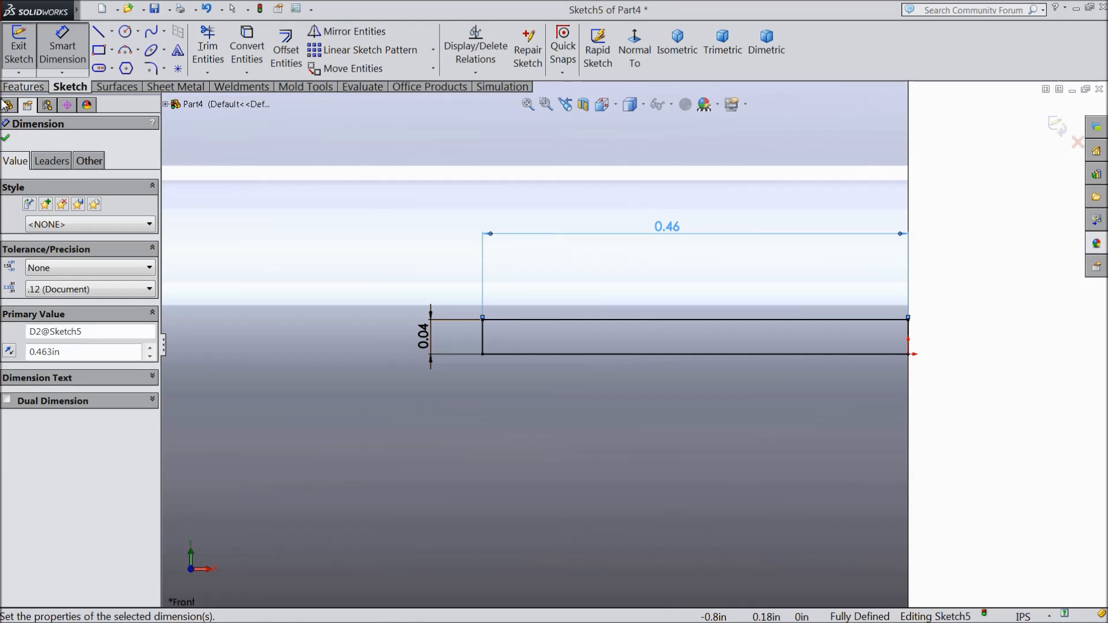
click(6, 139)
Step: Mirror the rectangle's two short sides and upper long side about its lower long side, and make that mirror line construction geometry
click(346, 31)
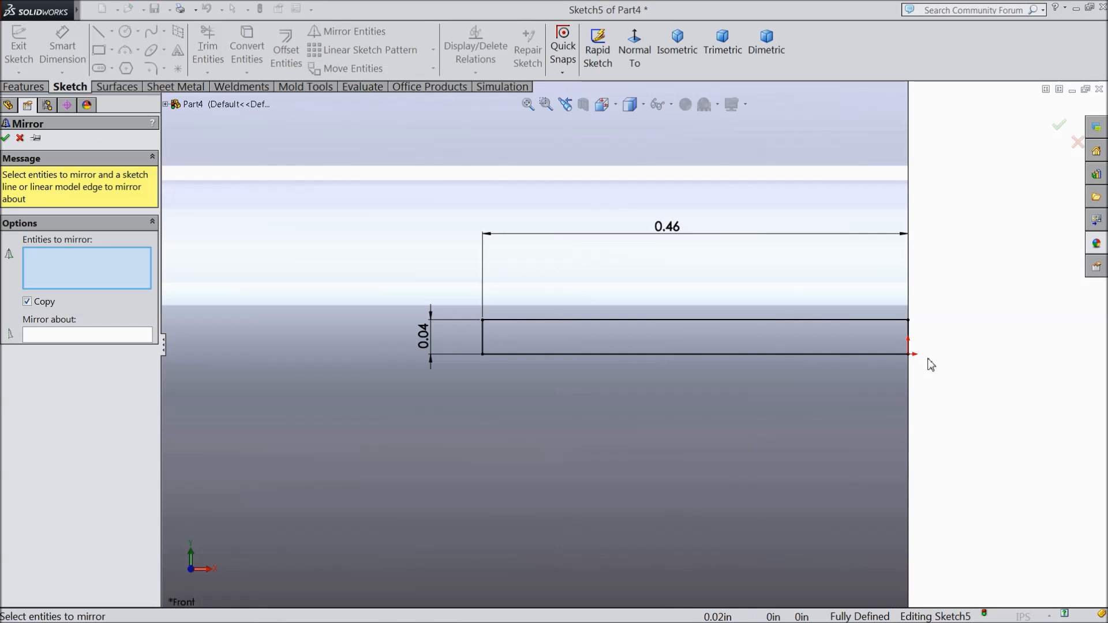
click(910, 337)
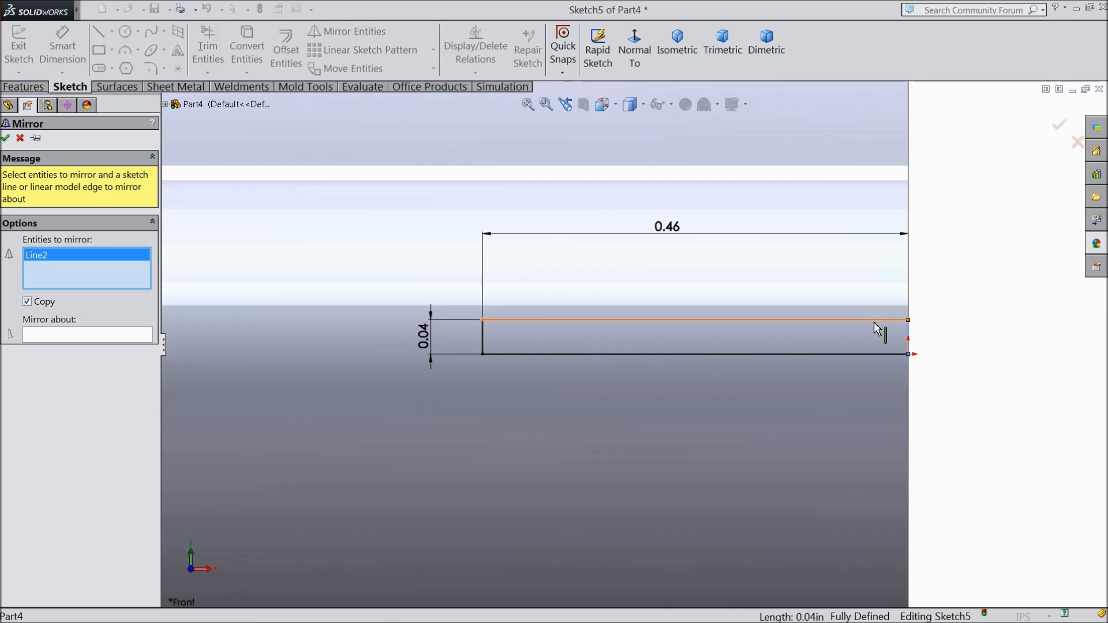
click(874, 321)
click(482, 344)
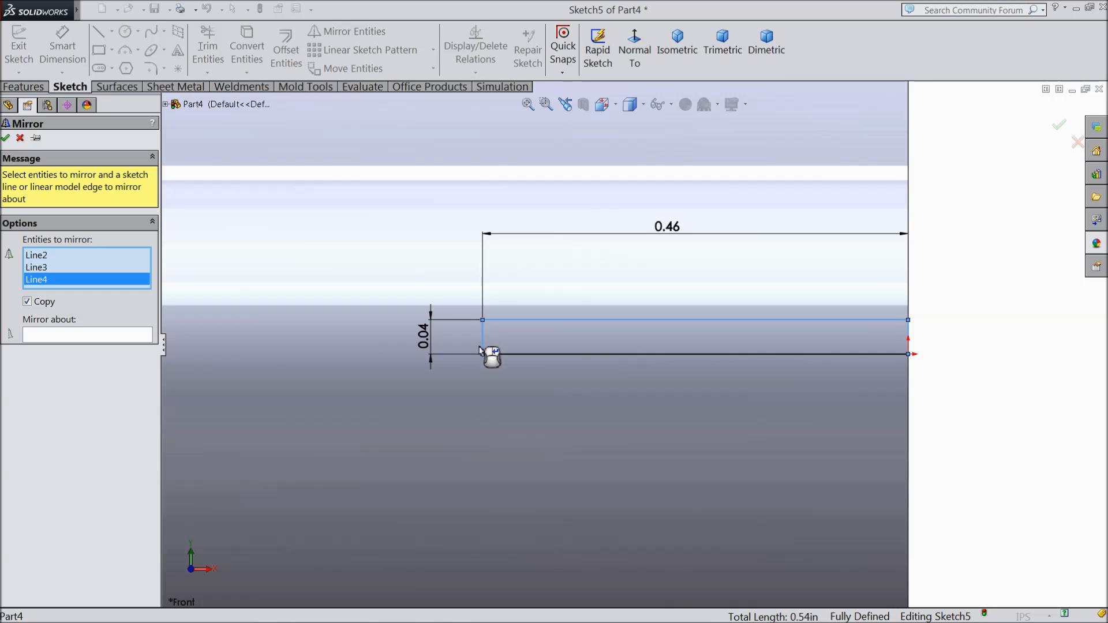
click(65, 335)
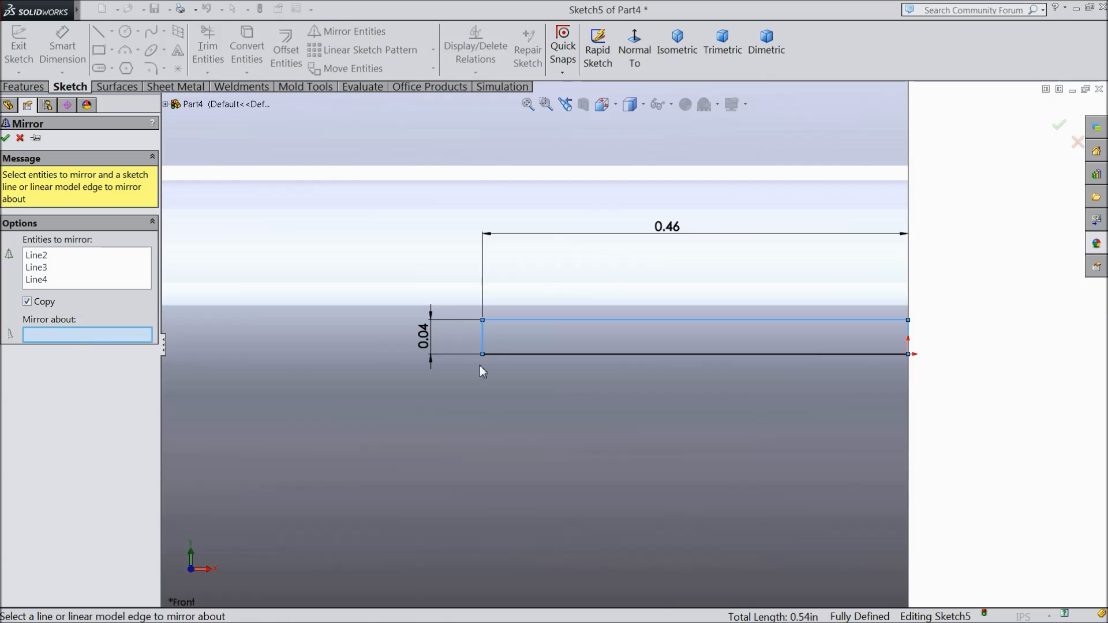
click(544, 354)
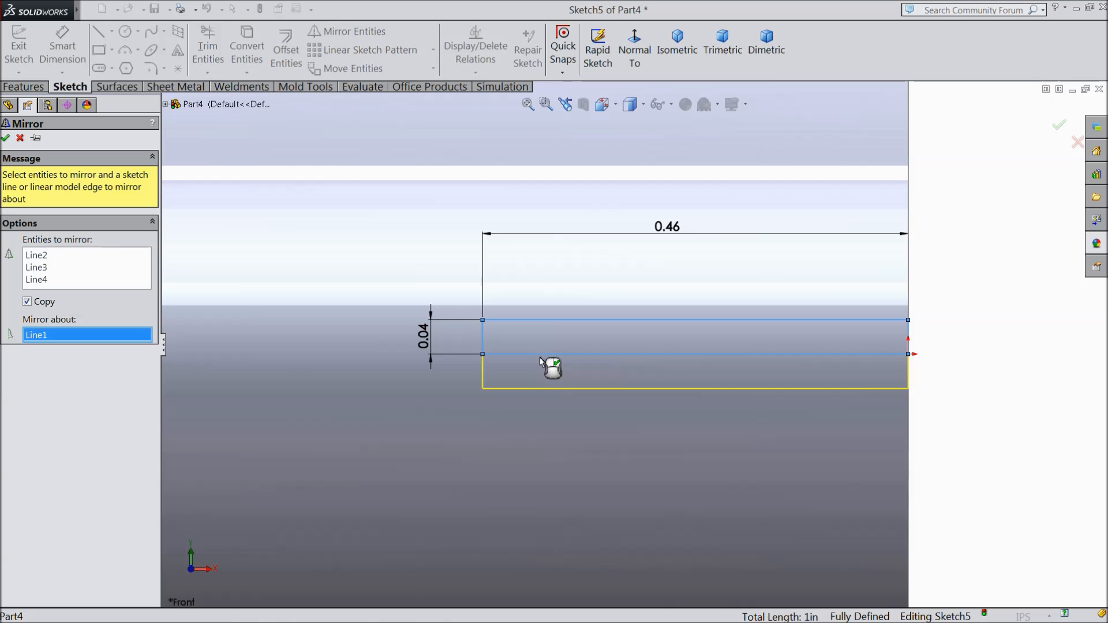
click(6, 138)
click(511, 355)
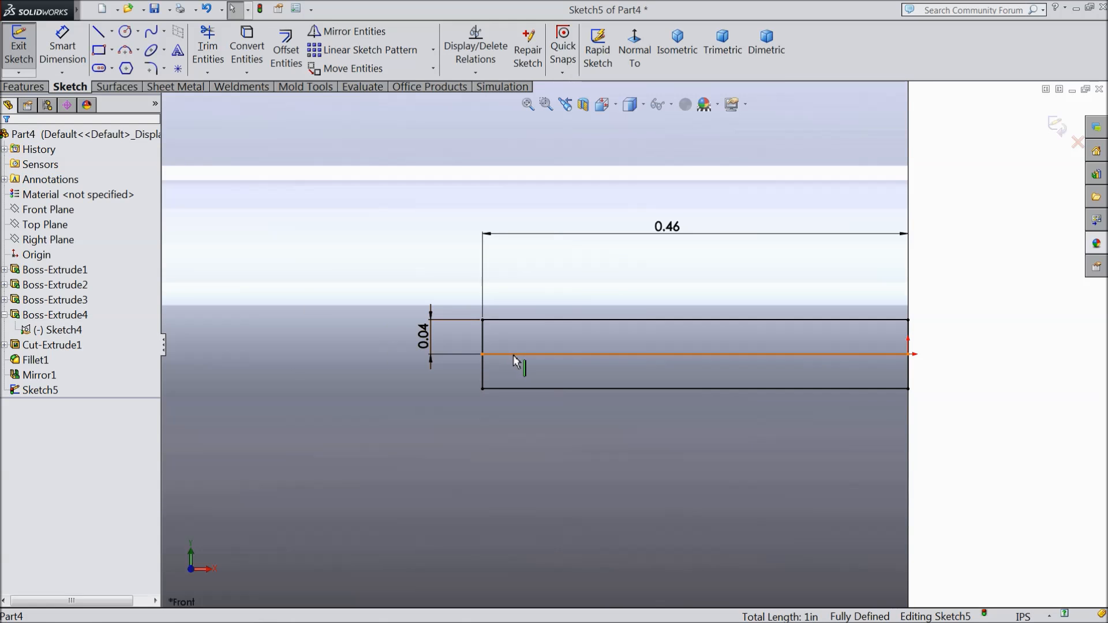
click(571, 319)
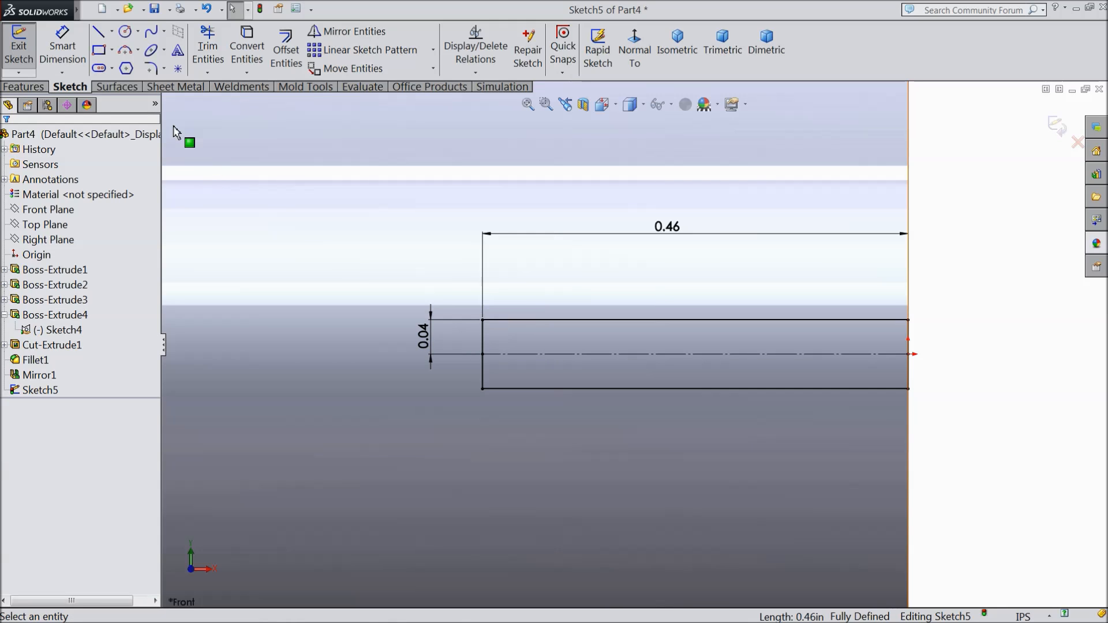
Step: Sketch a circle of 0.0375 in radius centred on the inner end of the slot's centreline, reaching its upper corner
click(124, 34)
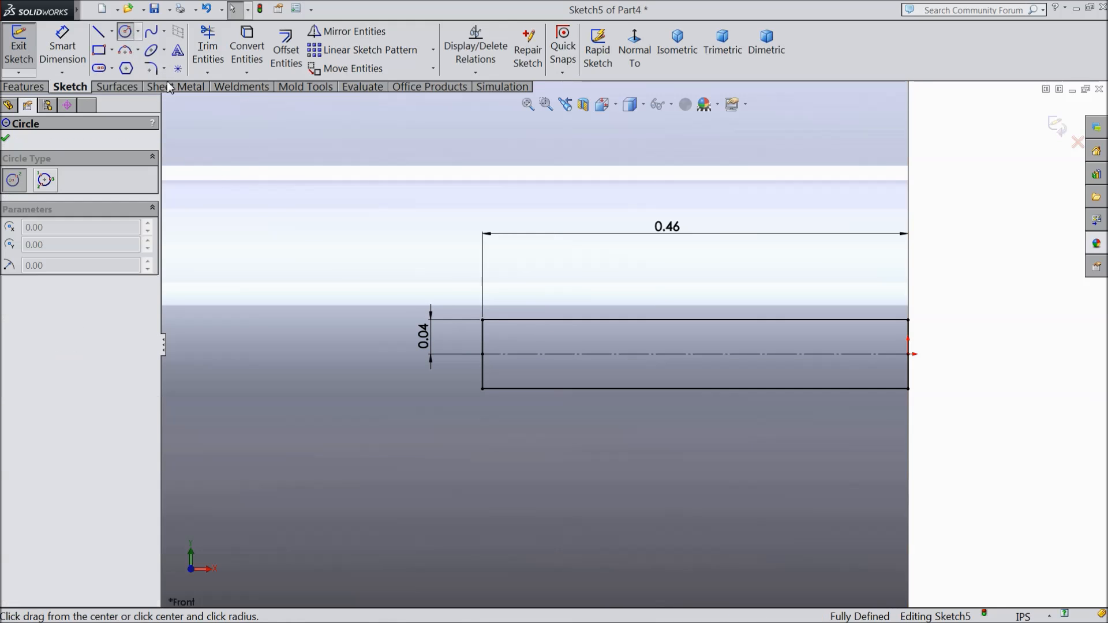
click(483, 354)
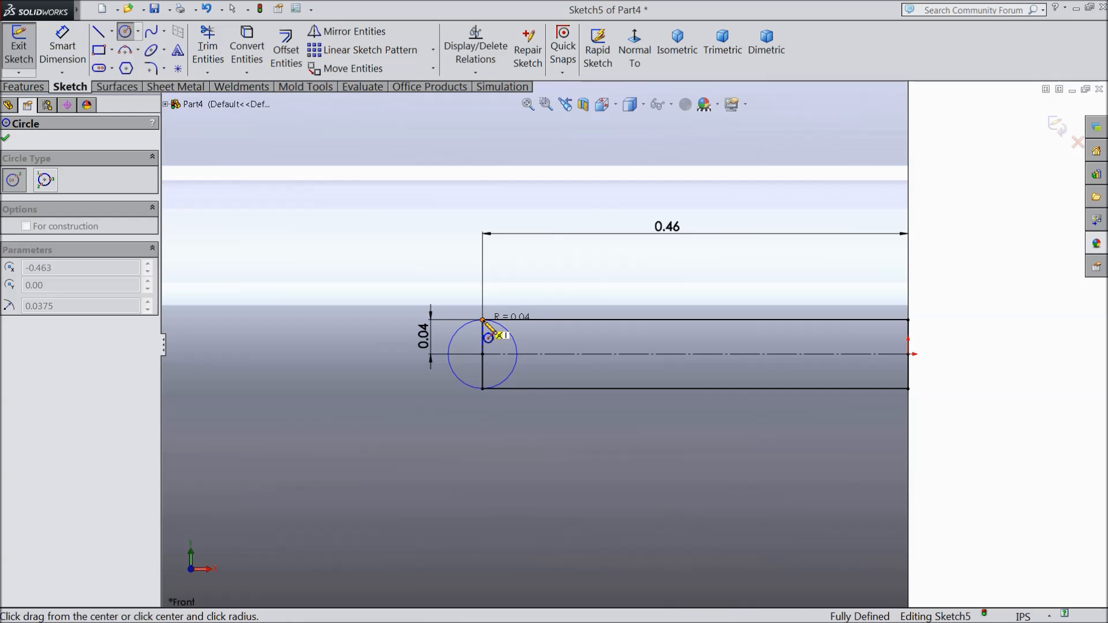
click(483, 320)
Step: Trim away the circle's inner half and the slot's inner end line, leaving a rounded slot end
click(207, 49)
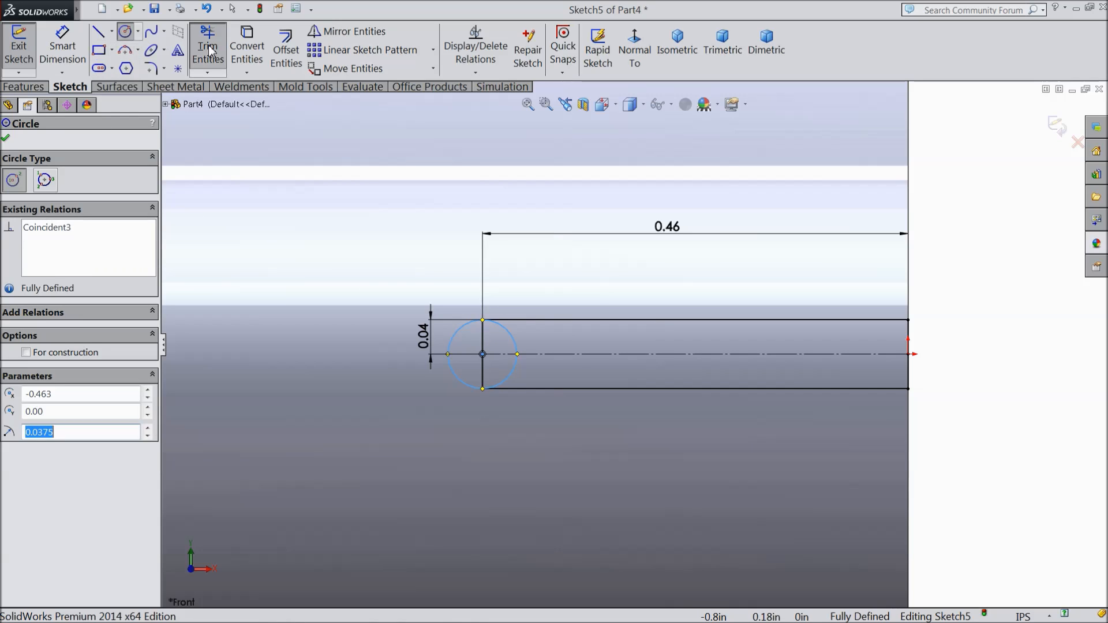
click(516, 376)
click(513, 344)
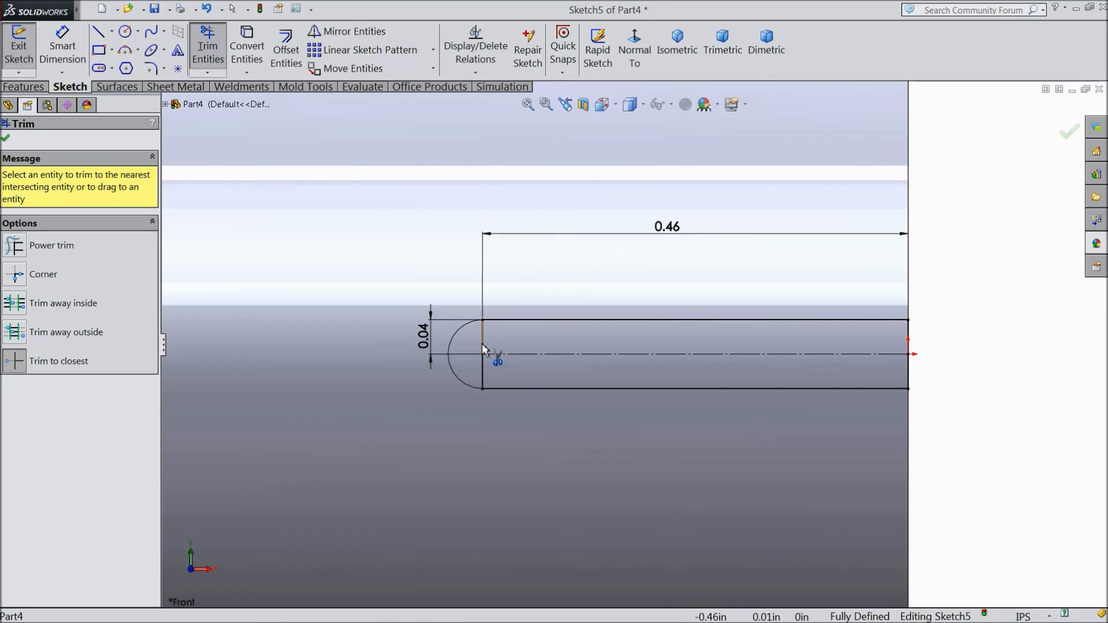
click(484, 347)
click(598, 327)
click(485, 374)
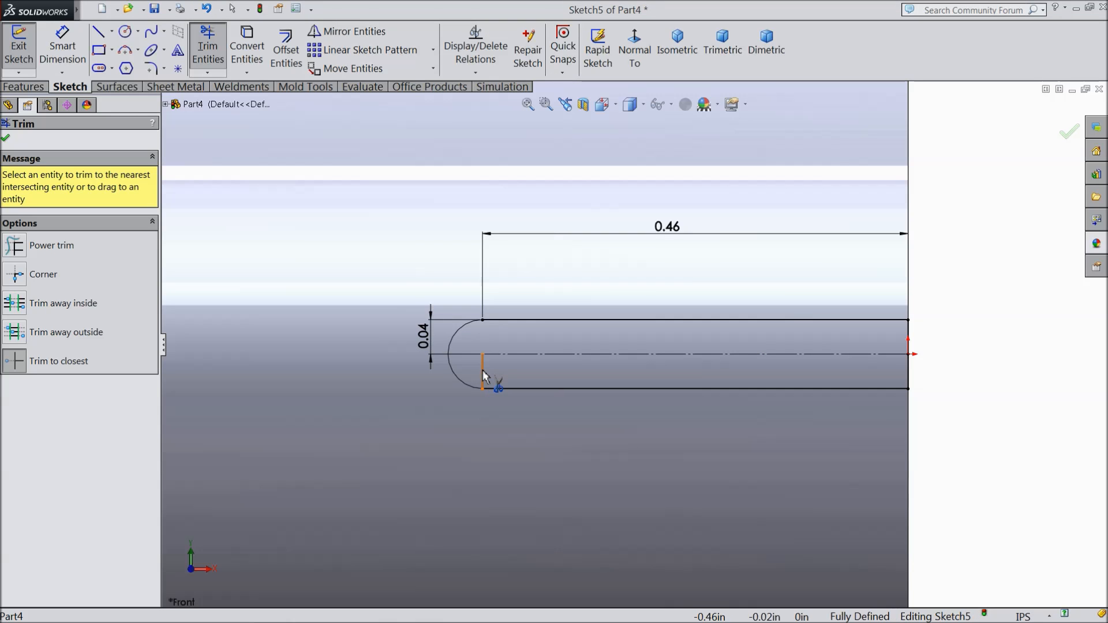
click(5, 139)
Step: Cut-extrude the slot profile through the tube with a Mid Plane depth of 2.10 in
click(23, 86)
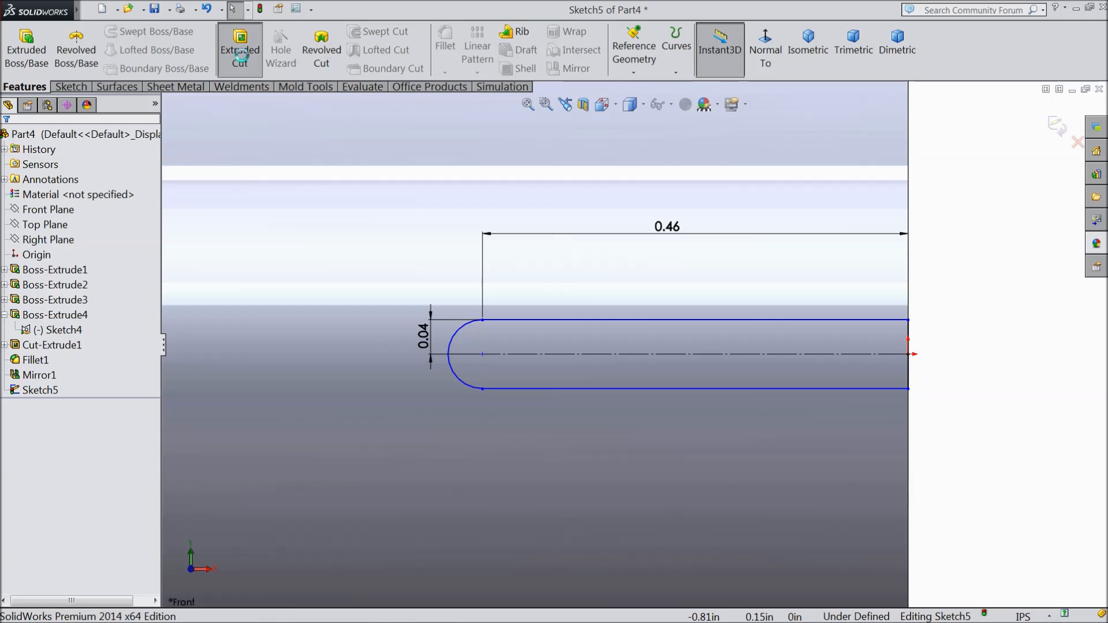
click(240, 49)
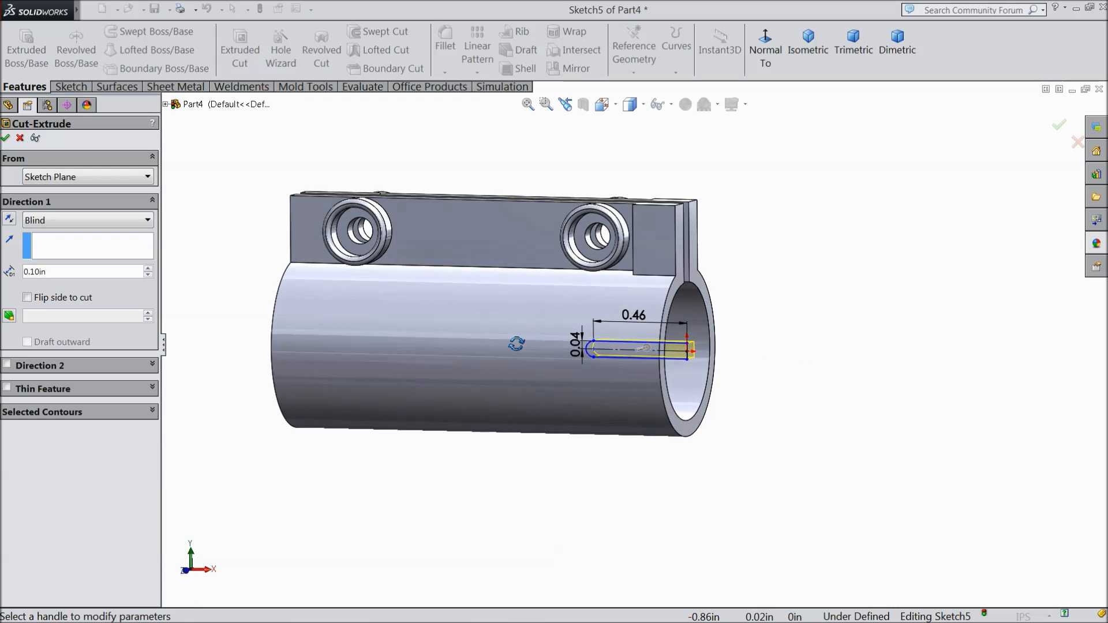
click(139, 222)
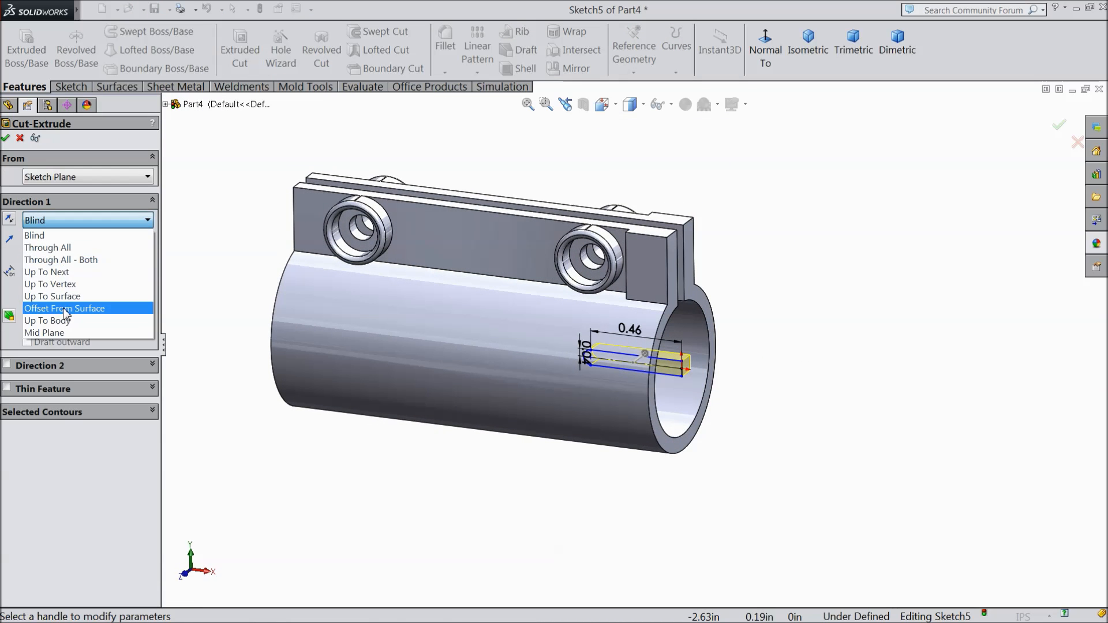
click(69, 337)
click(152, 268)
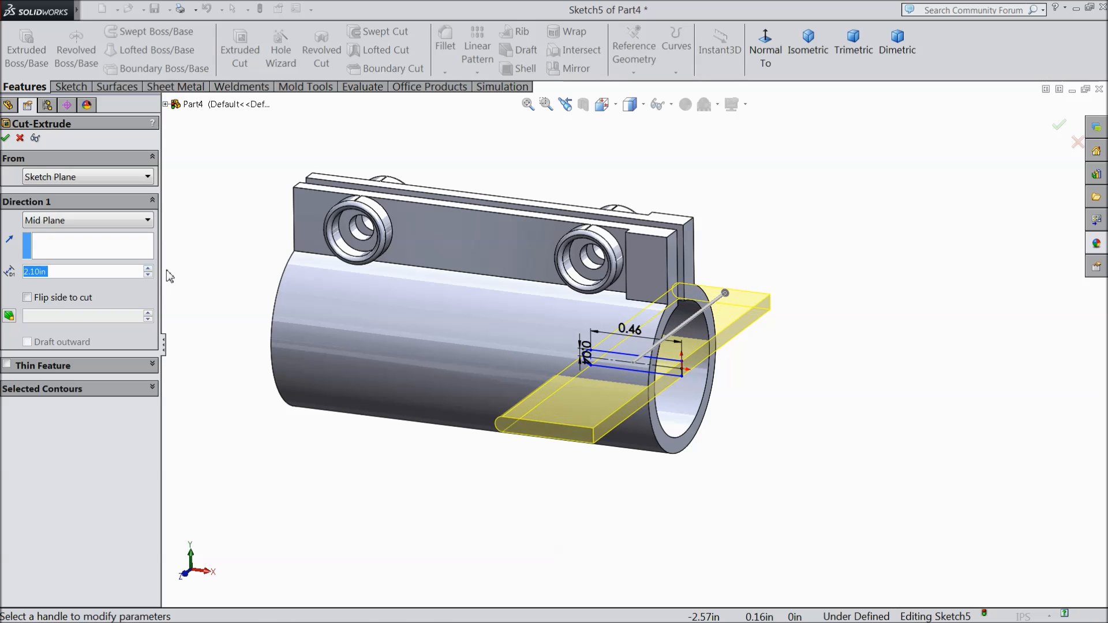
middle_drag(749, 397, 747, 465)
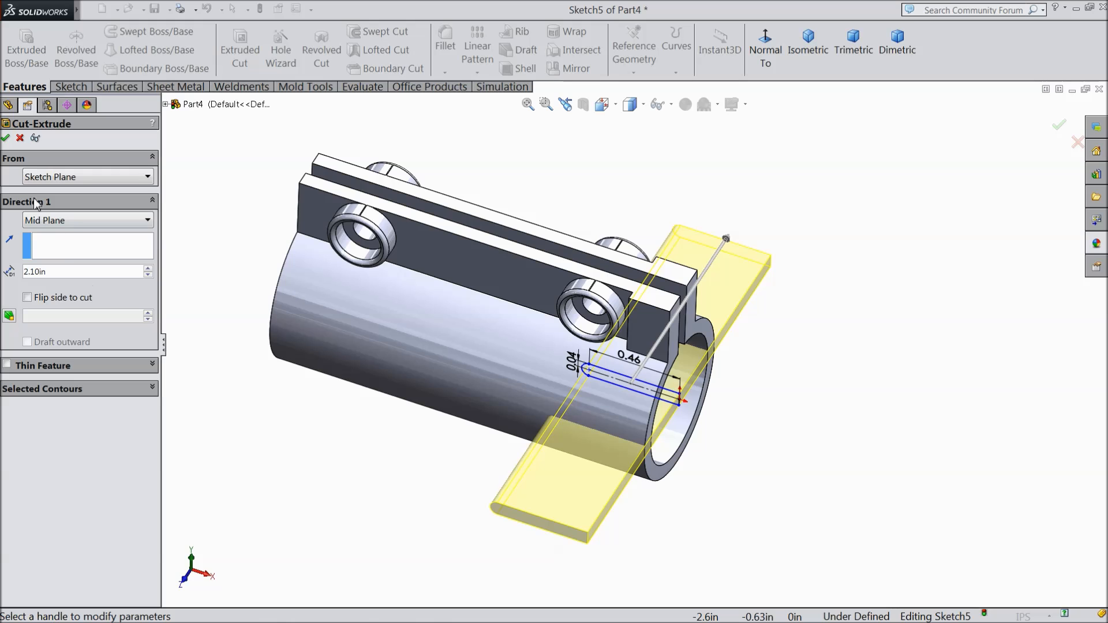
click(6, 138)
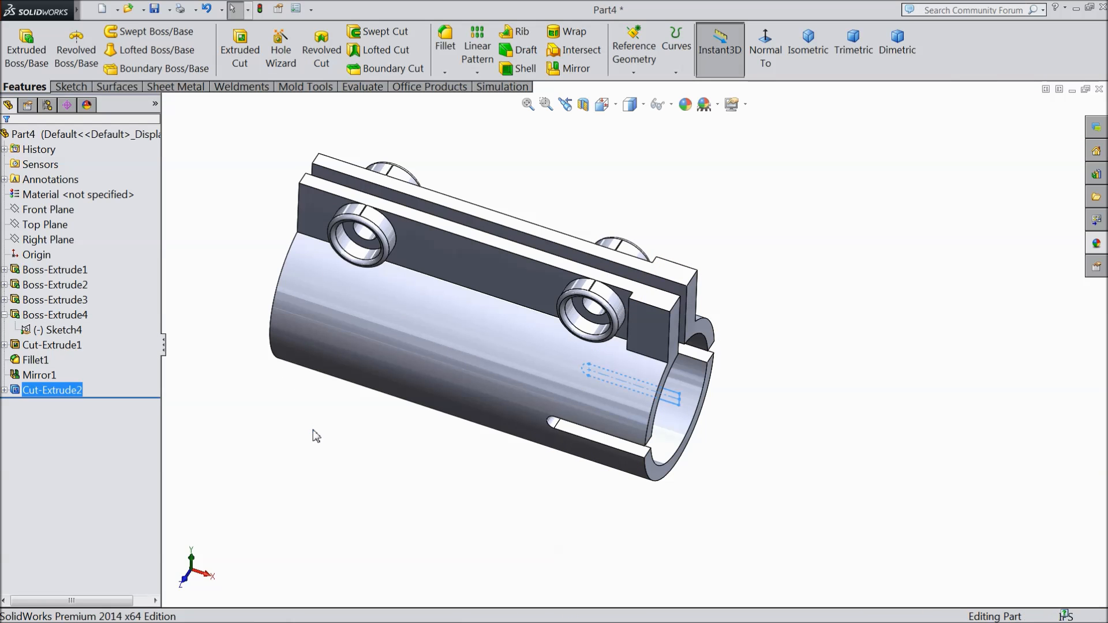
Step: Apply a light violet-blue colour (RGB 128, 128, 255) to the whole part
middle_drag(335, 421, 302, 394)
scroll(438, 257, down, 4)
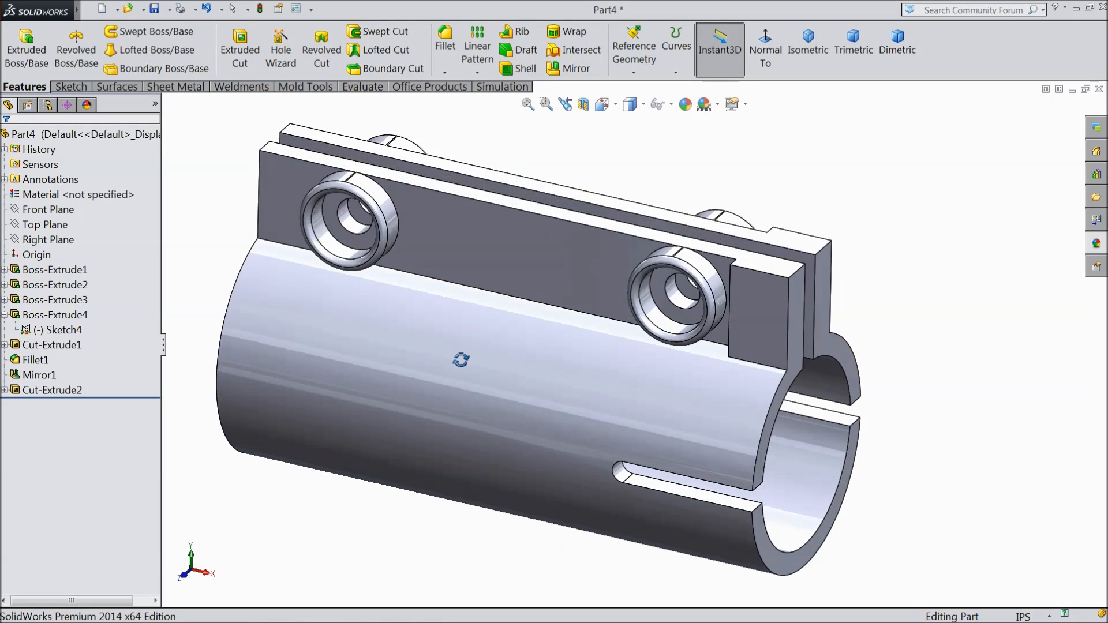
scroll(551, 316, up, 3)
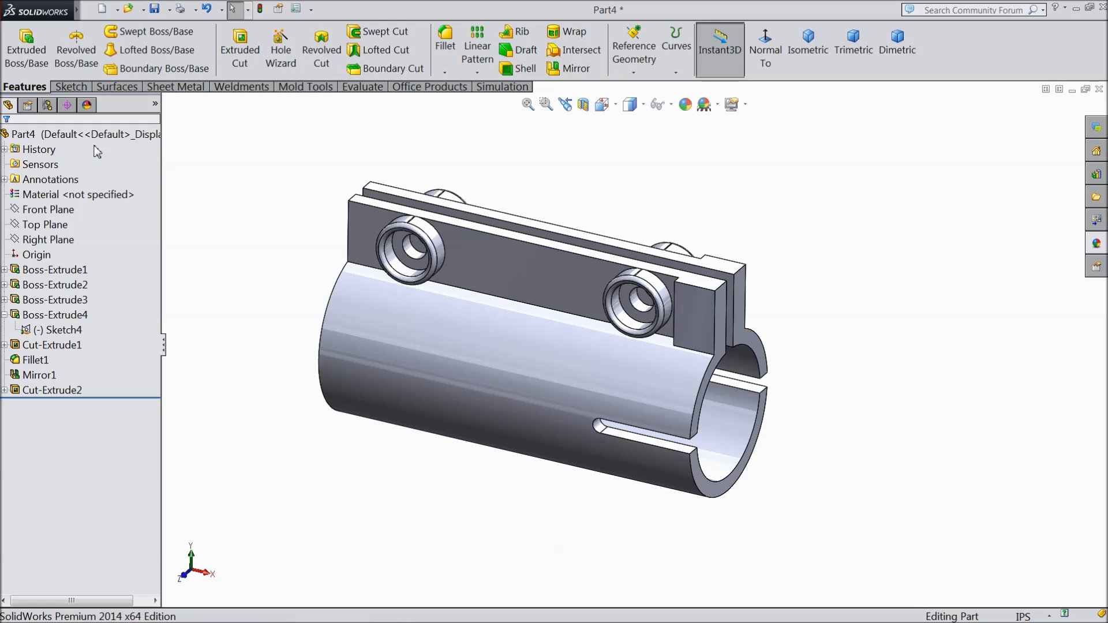
click(91, 137)
click(685, 105)
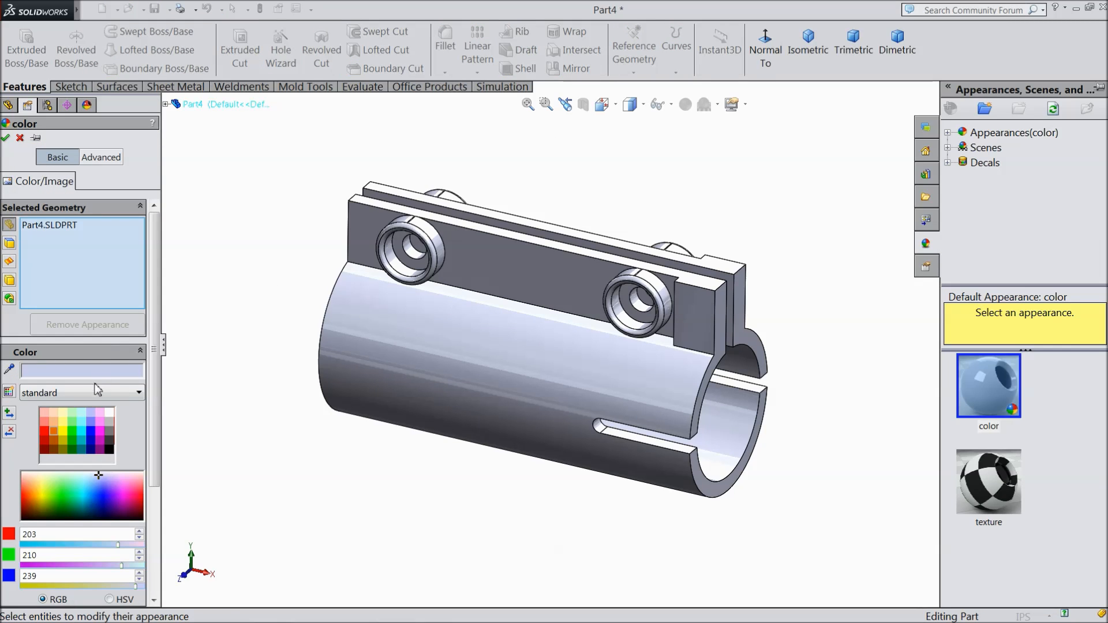
click(78, 426)
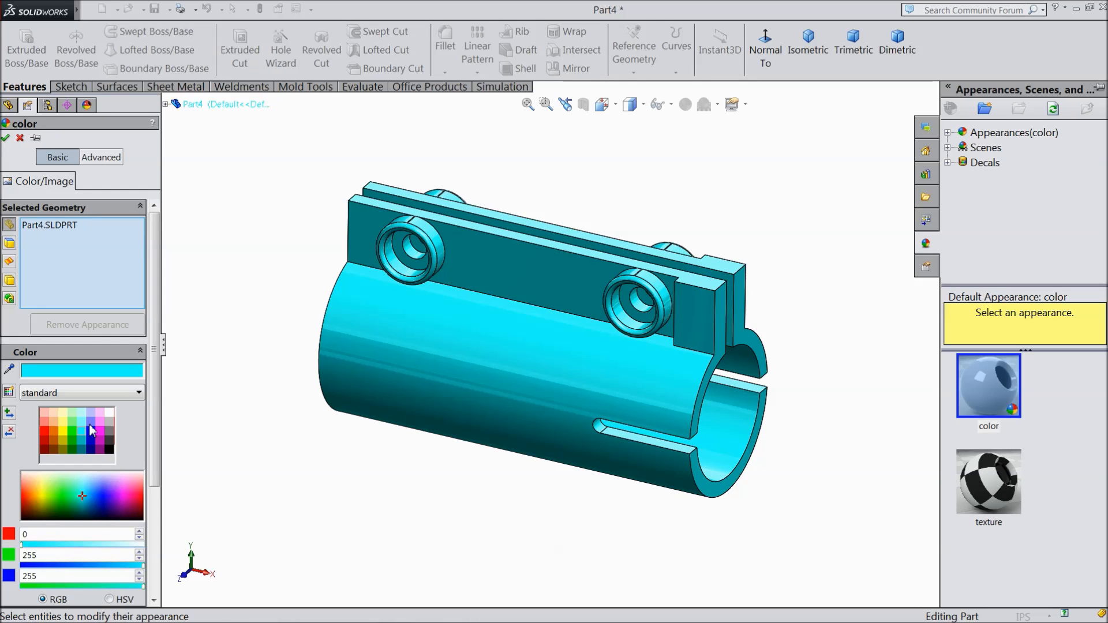
click(90, 422)
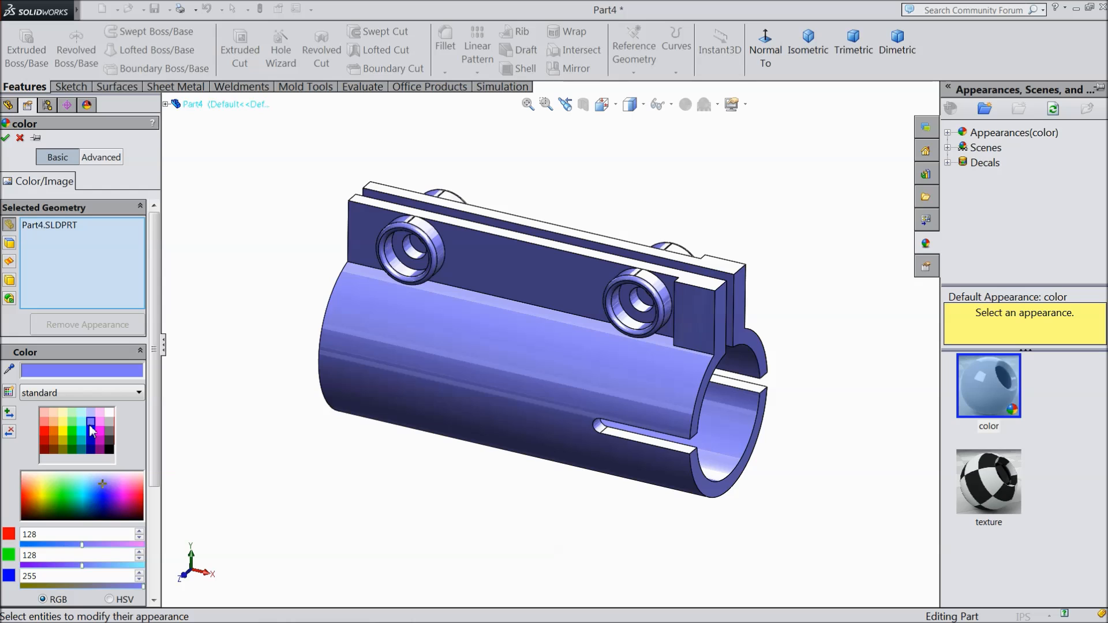
click(6, 138)
Step: Save the part in the Launcher folder as "3.Part 3"
scroll(675, 345, down, 2)
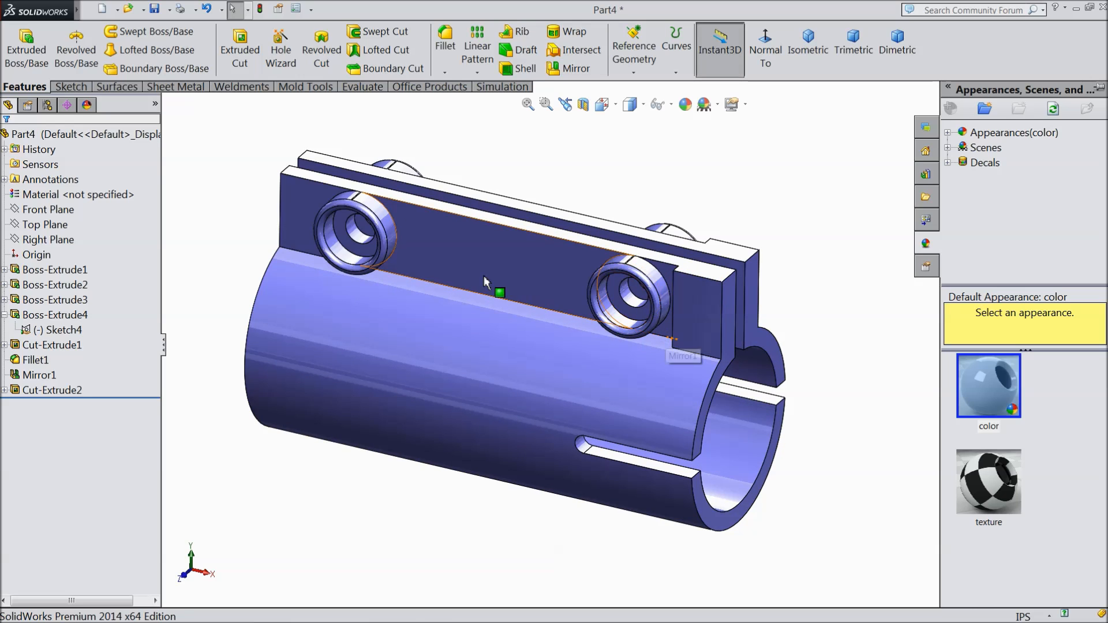
click(156, 10)
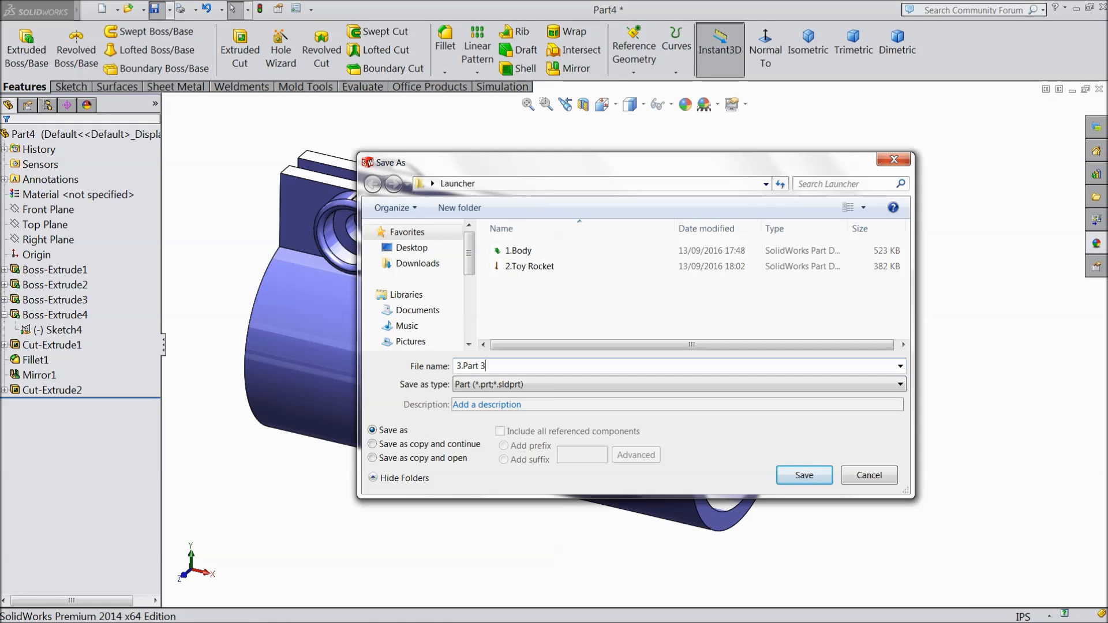
click(814, 477)
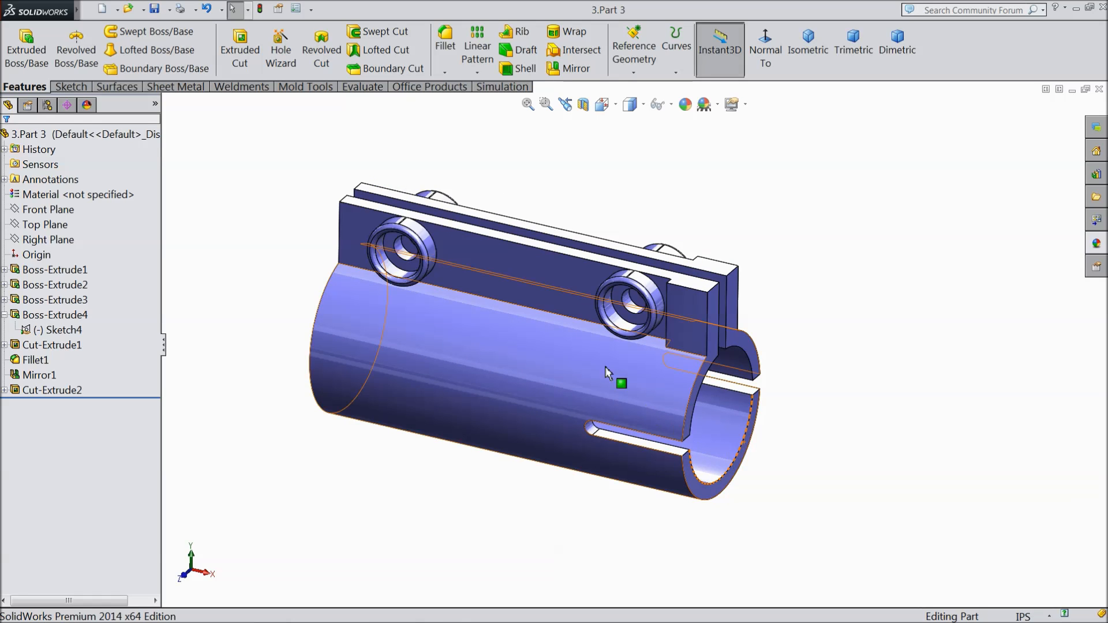
mouse_move(608, 399)
middle_down()
mouse_move(632, 366)
mouse_move(581, 384)
mouse_move(594, 389)
middle_up()
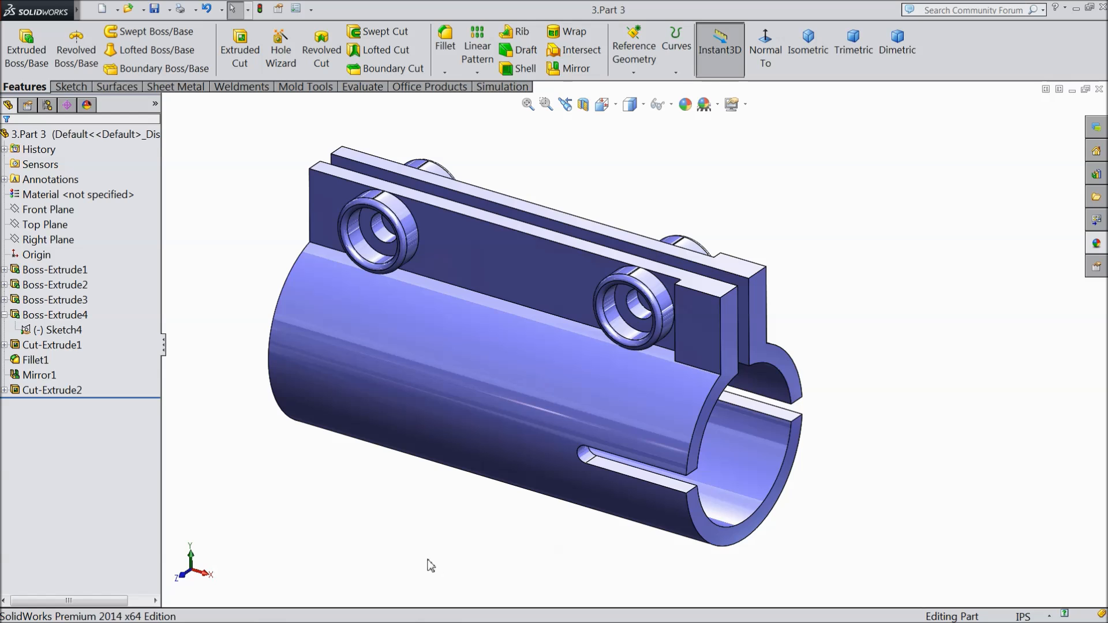
Step: In a new part, sketch a circle about 5.51 in in diameter on the Right Plane, centred on the origin
click(436, 611)
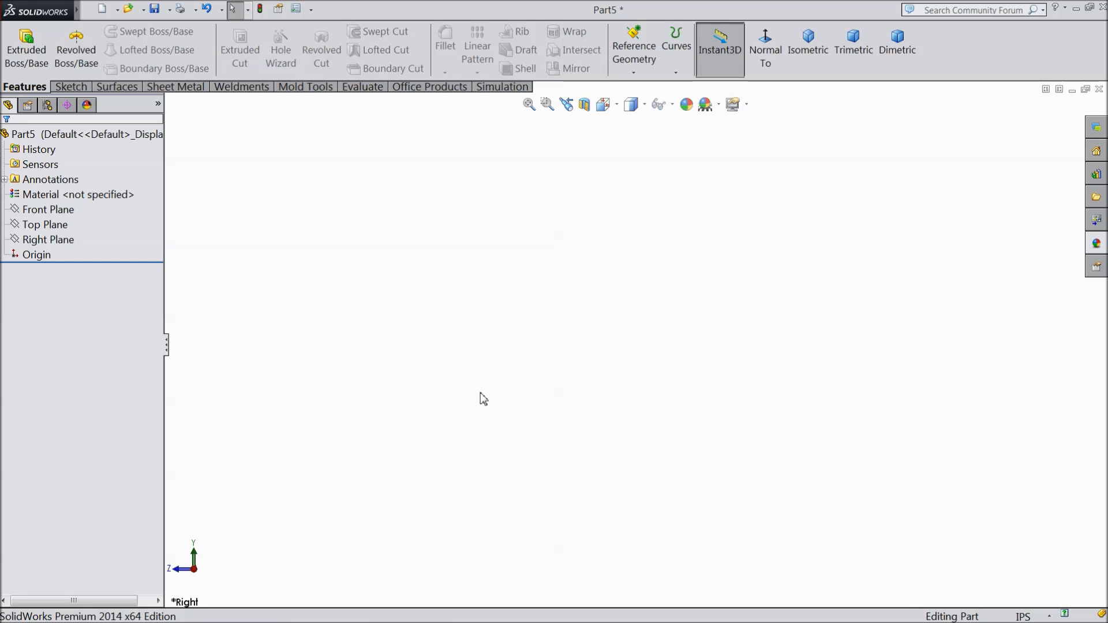
click(47, 240)
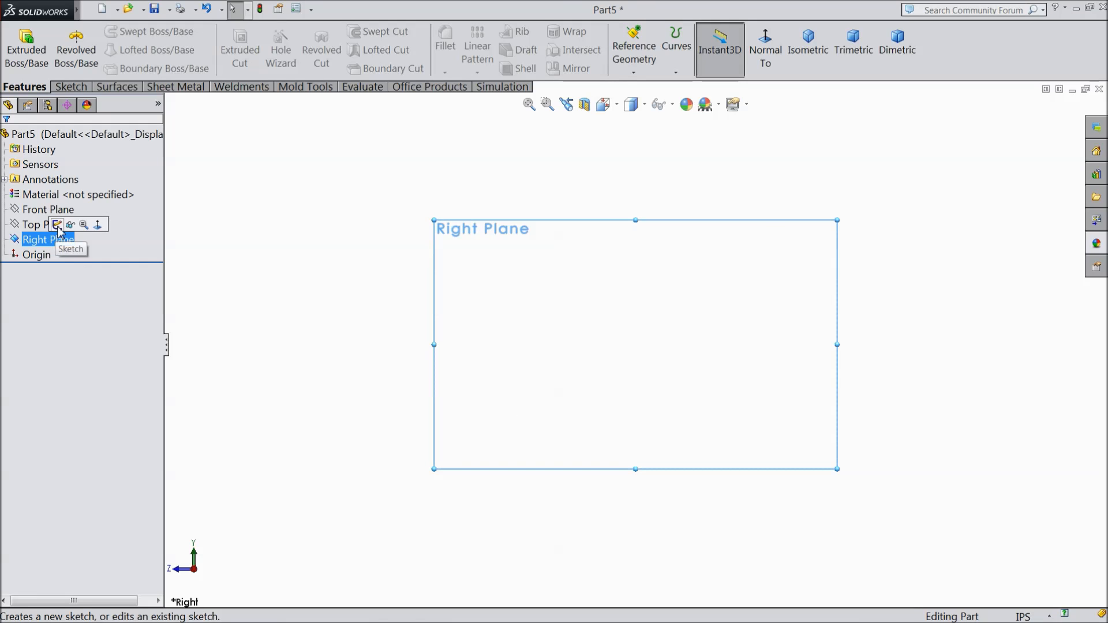
click(87, 220)
click(72, 87)
click(125, 32)
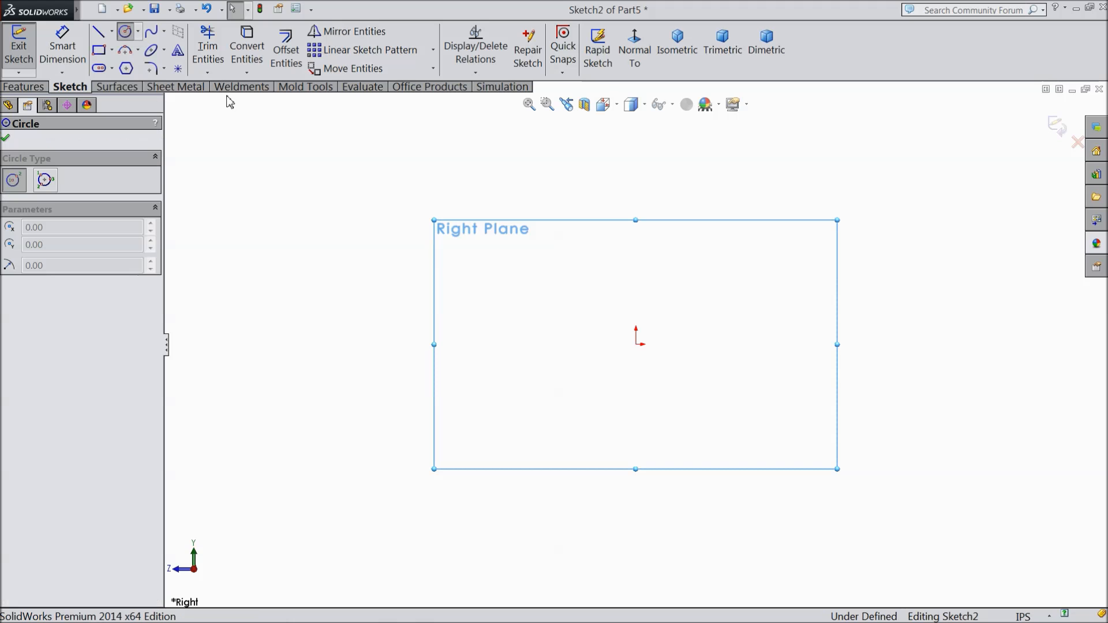
drag(636, 345, 483, 329)
Step: Dimension the circle's diameter and set it to 0.5 in
click(62, 49)
click(478, 364)
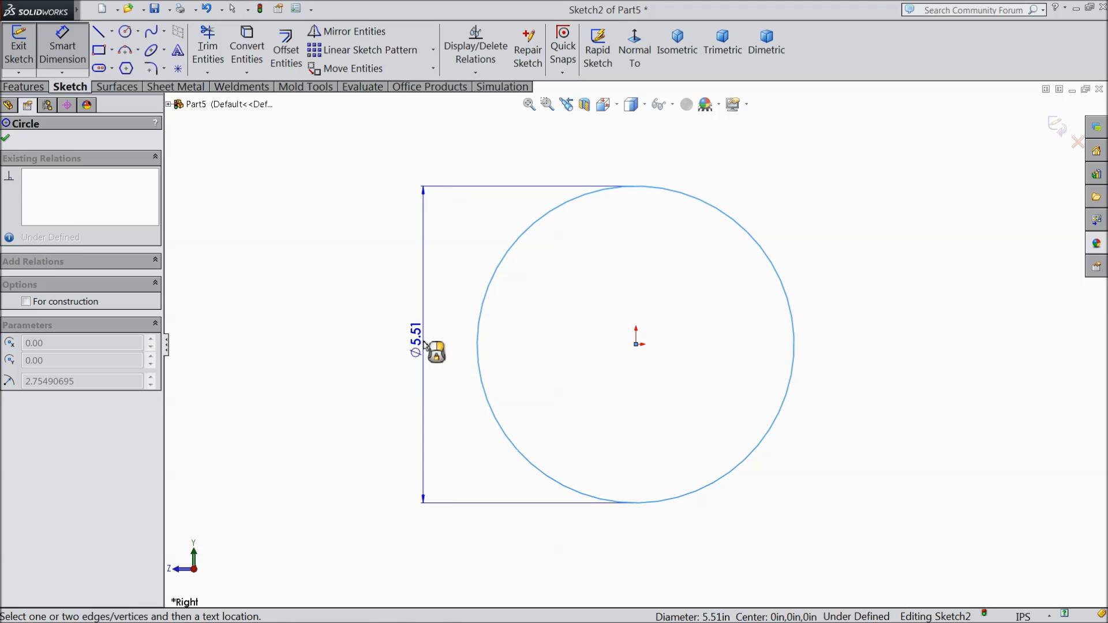
click(430, 349)
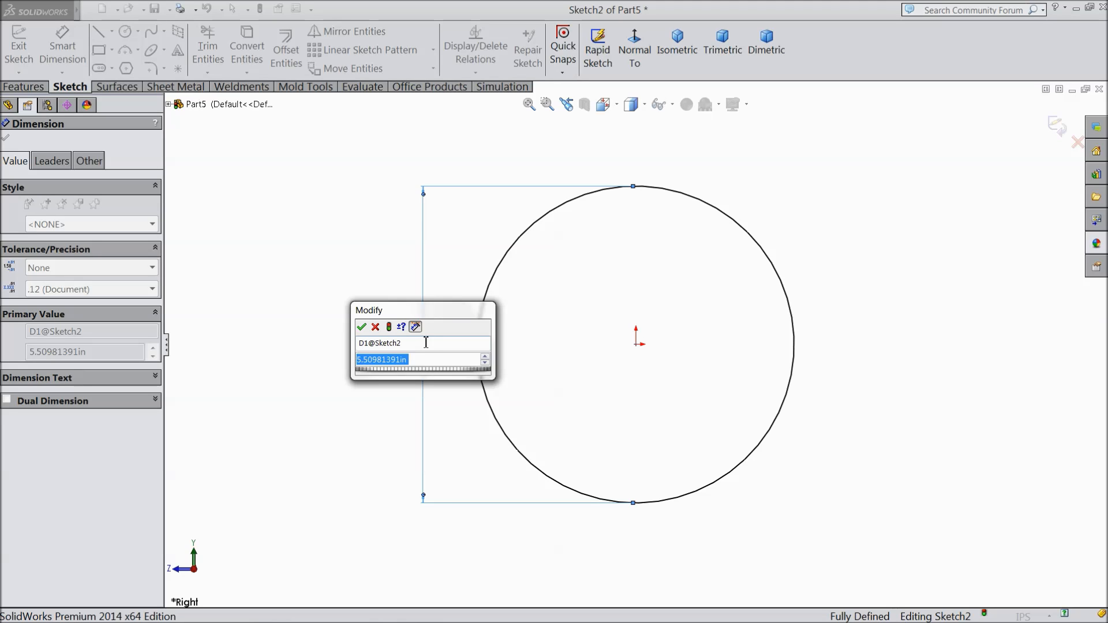
text(0.5)
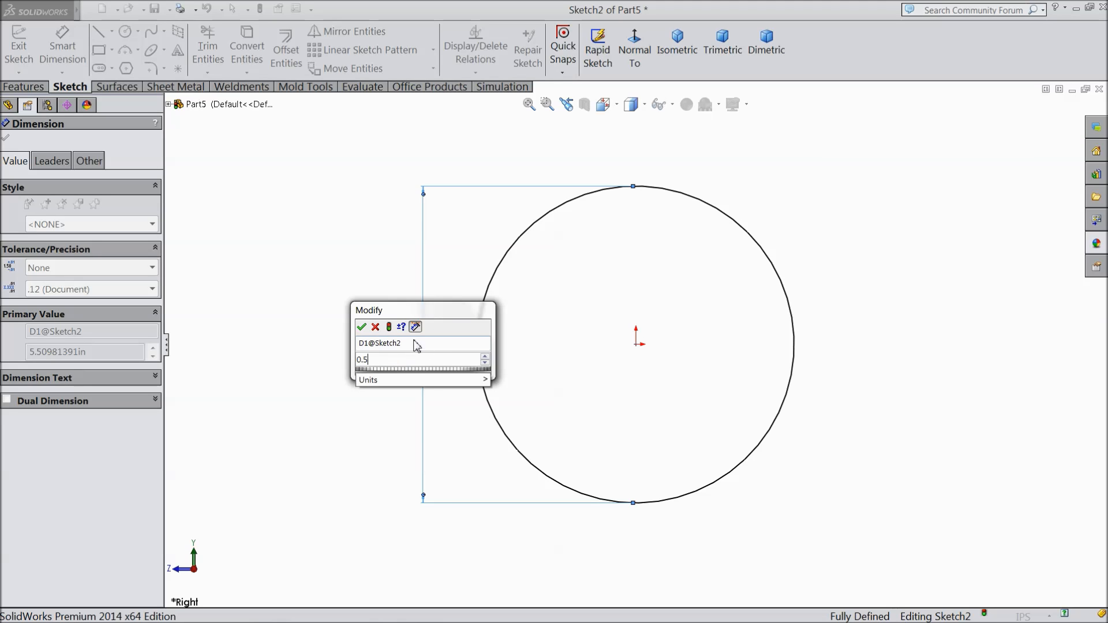
click(362, 328)
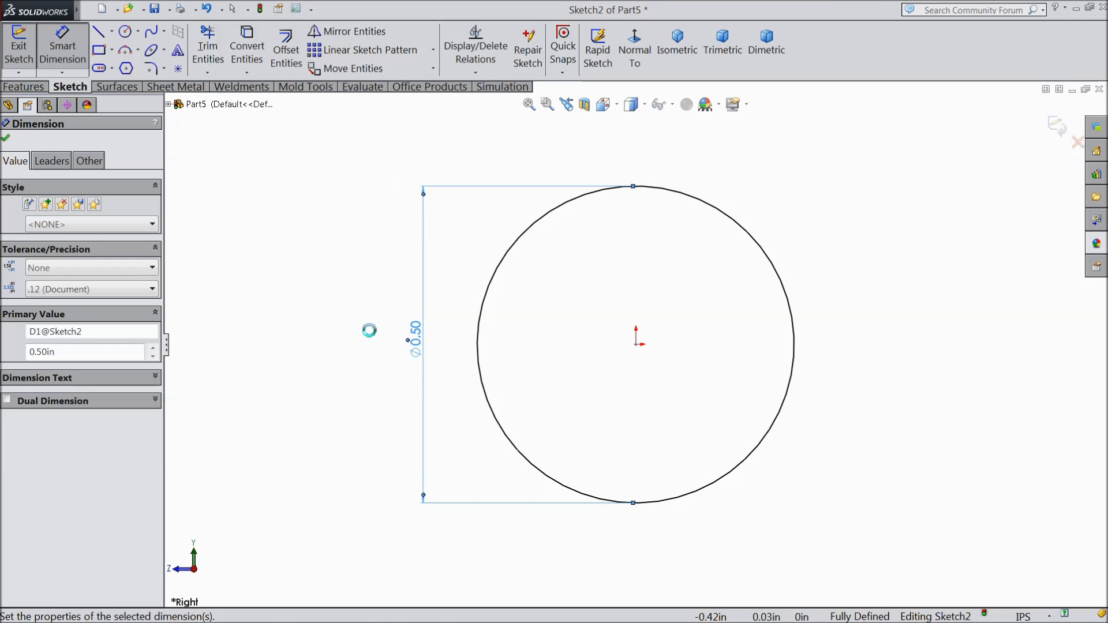
click(6, 138)
Step: Extrude the 0.5 in circle as a blind boss 0.12 in deep
click(23, 87)
click(24, 68)
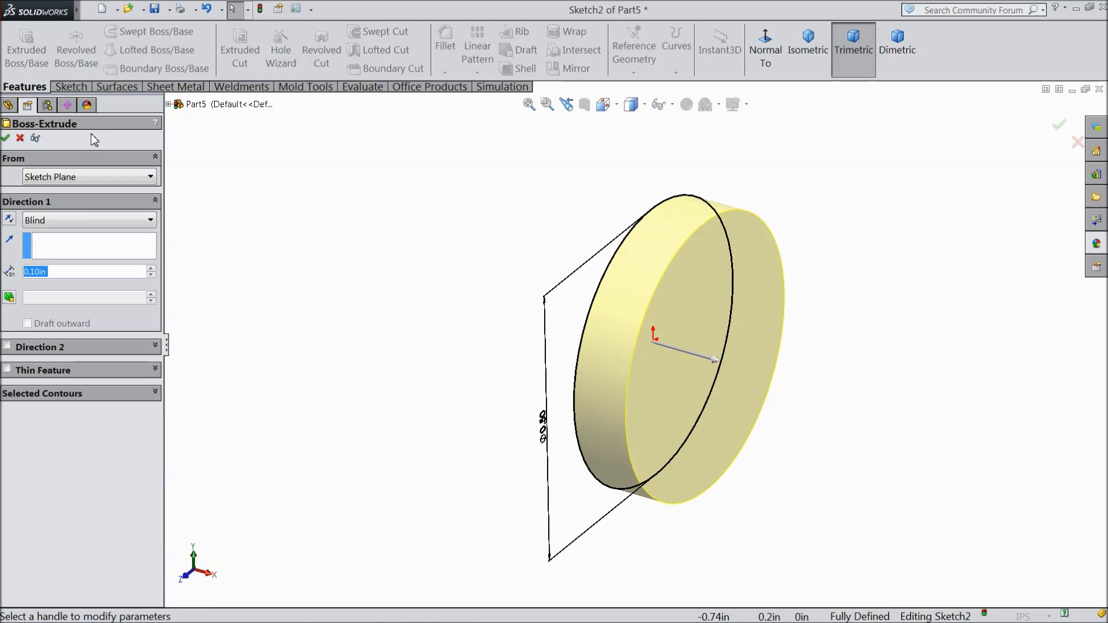
text(0.12)
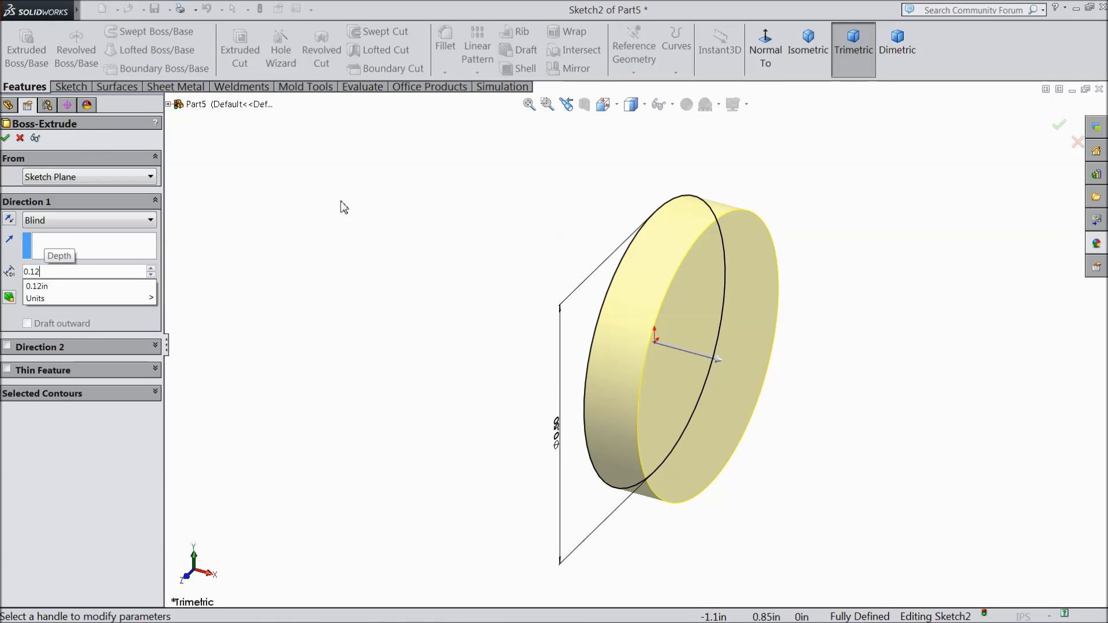
key(Return)
click(6, 138)
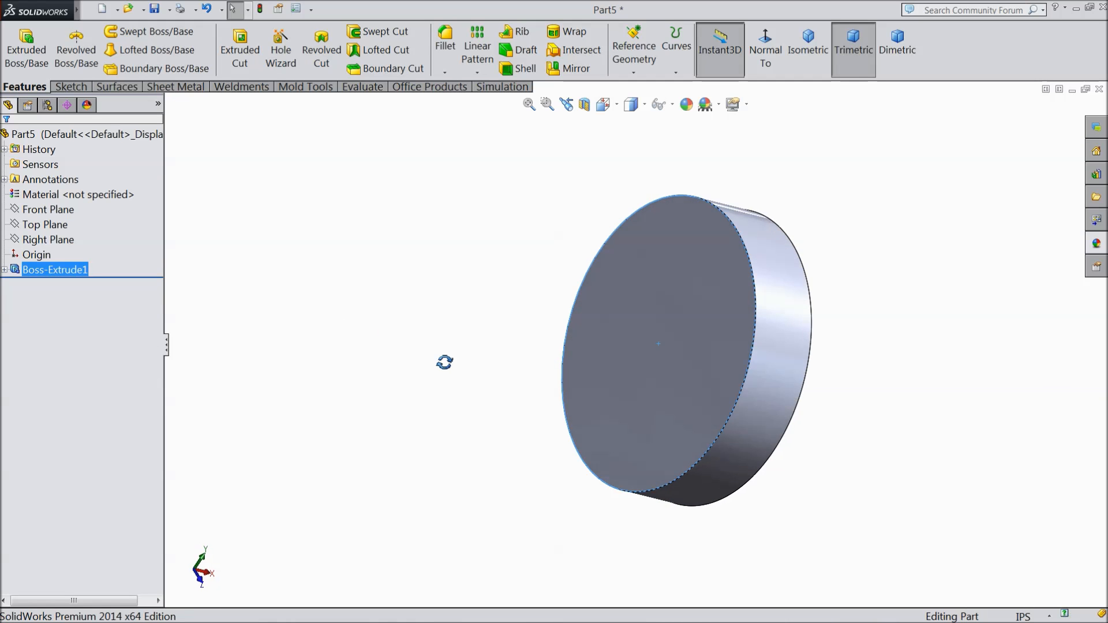
Step: On the disc's flat face lying on the Right Plane, sketch a circle about 0.41 in in diameter centred on the origin
click(674, 372)
click(728, 335)
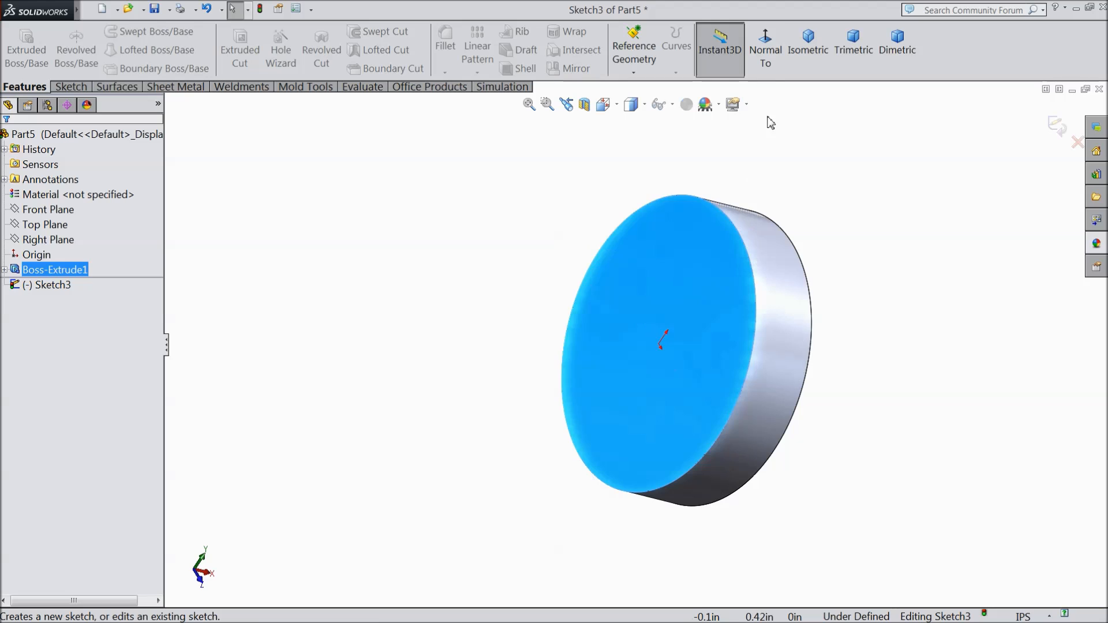
click(766, 58)
click(70, 86)
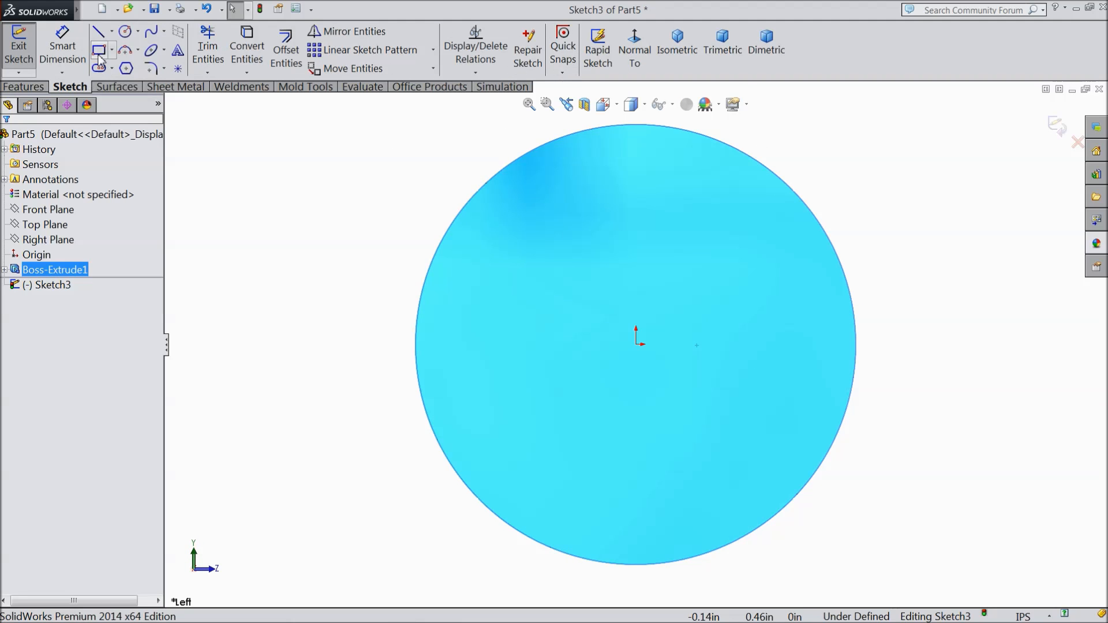
click(125, 32)
click(636, 344)
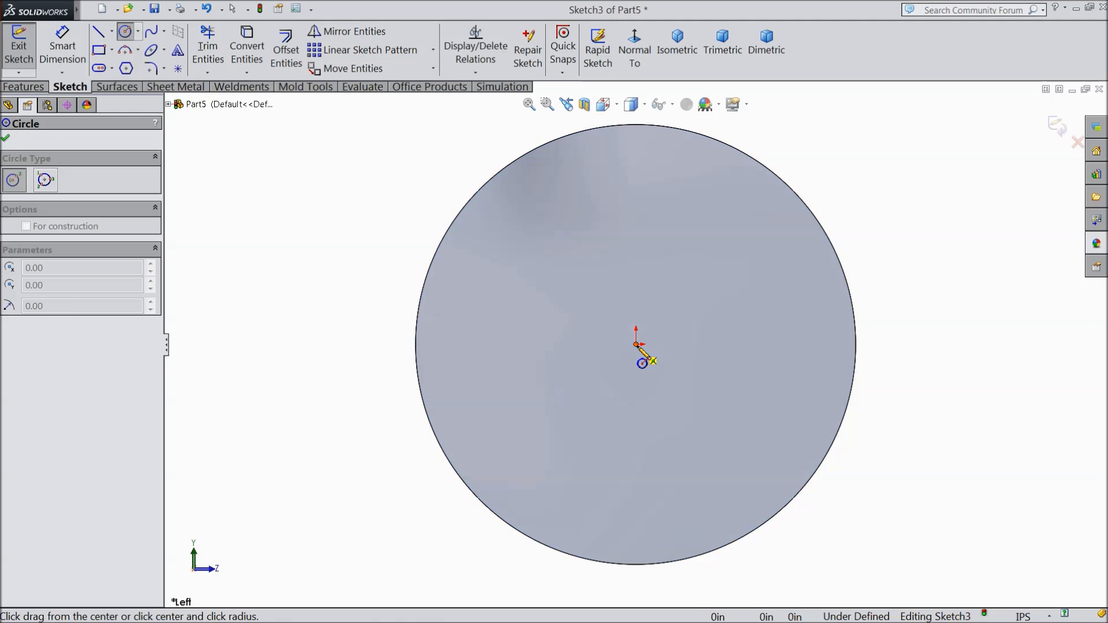
click(497, 249)
Step: Sketch a centre rectangle about 0.42 in wide and 0.14 in high, centred on the origin
click(112, 51)
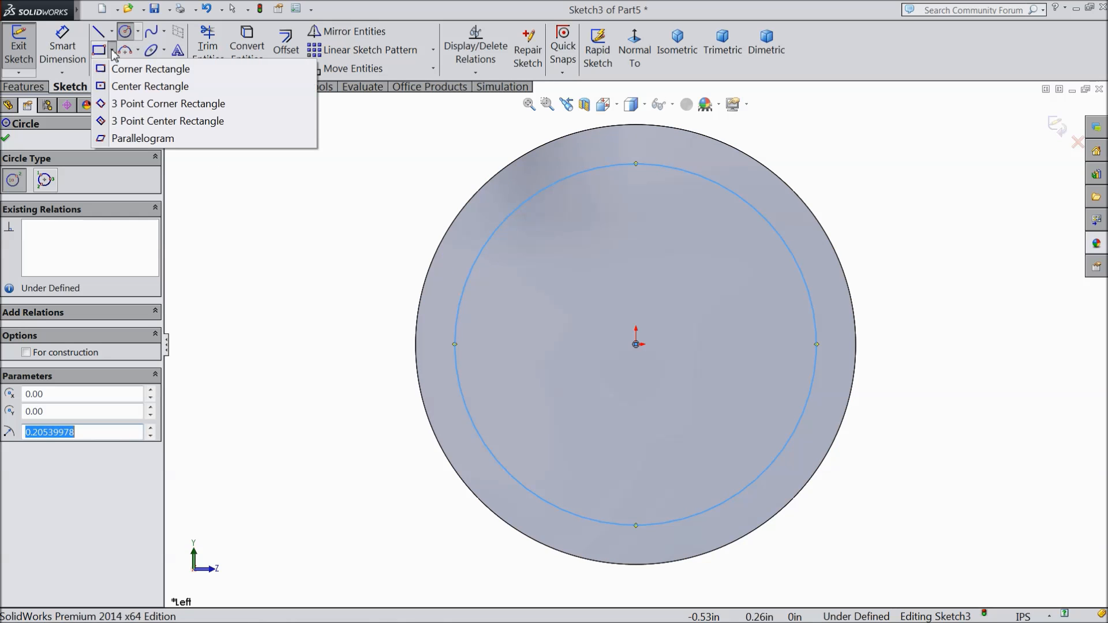
click(148, 86)
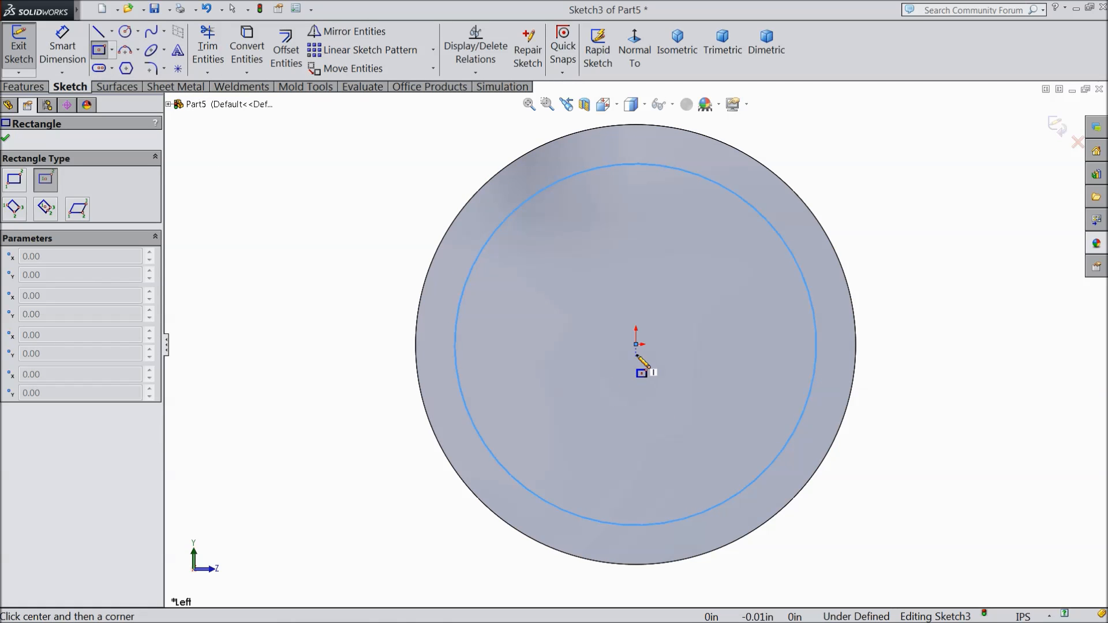
click(636, 345)
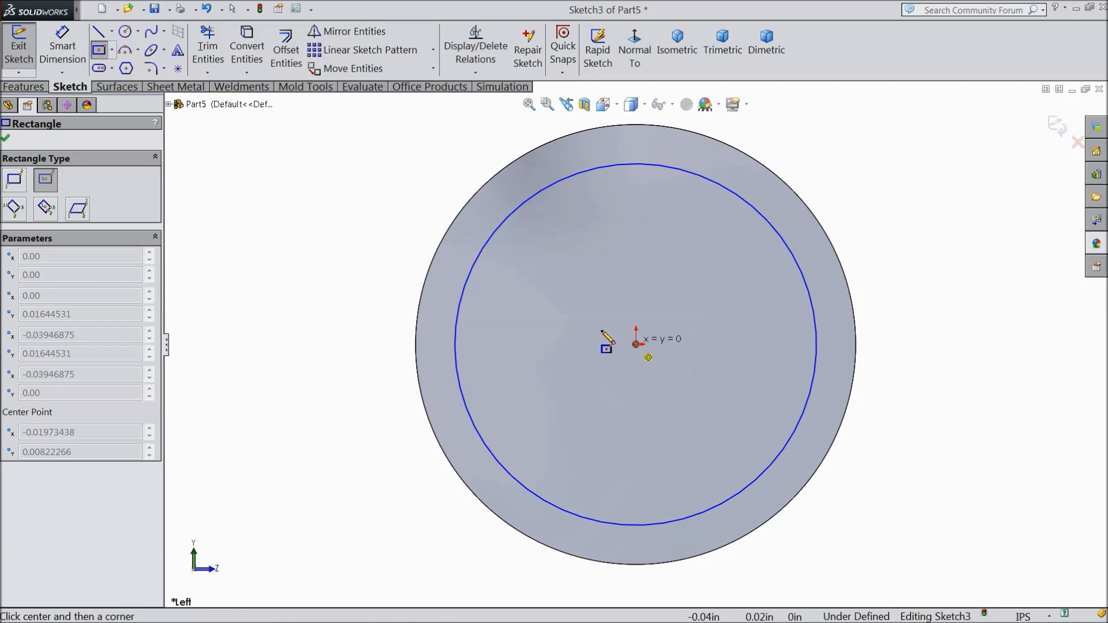
click(450, 284)
Step: Dimension the sketched circle's diameter and set it to 0.3 in
click(63, 46)
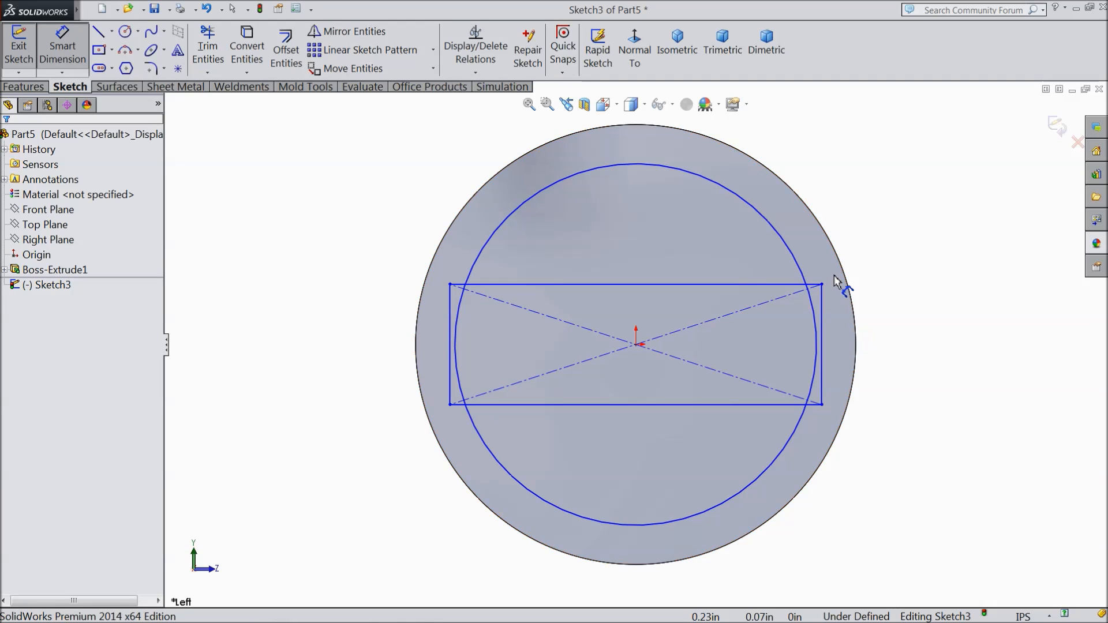
click(795, 261)
click(926, 341)
text(0.3)
click(864, 317)
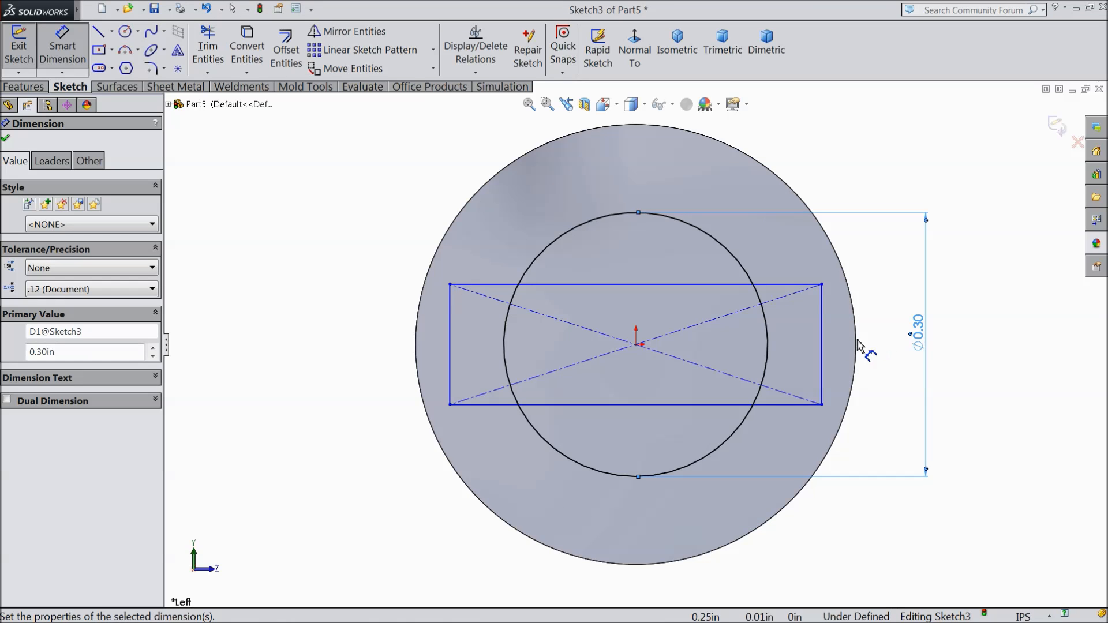
Step: Dimension the centre rectangle, setting its width to 0.3 in and its height to 0.1 in
click(595, 288)
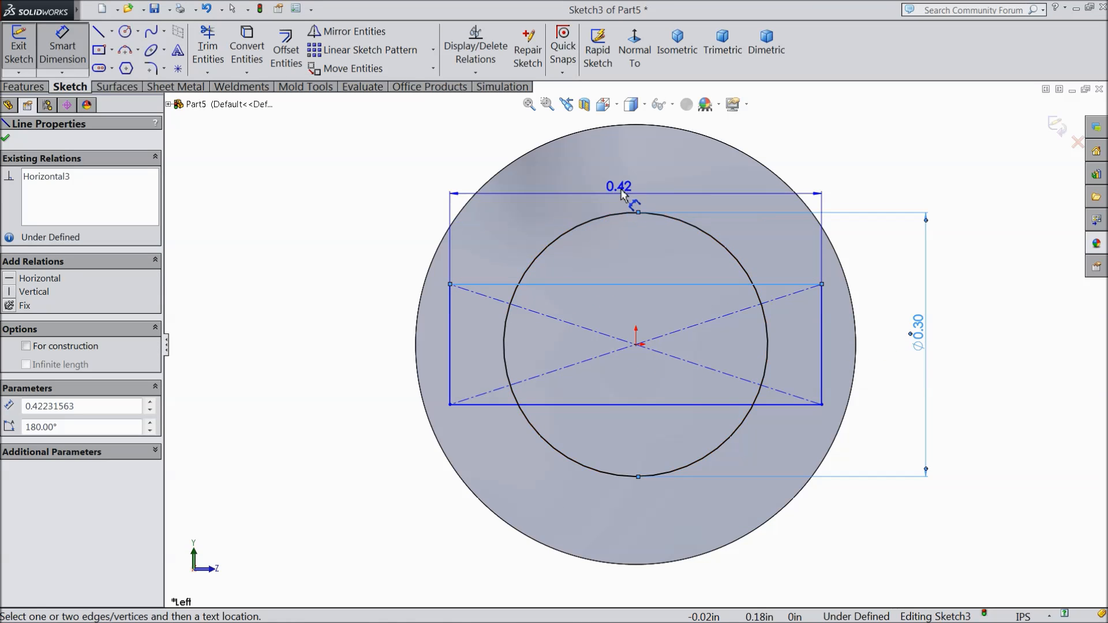
click(631, 196)
text(0.3)
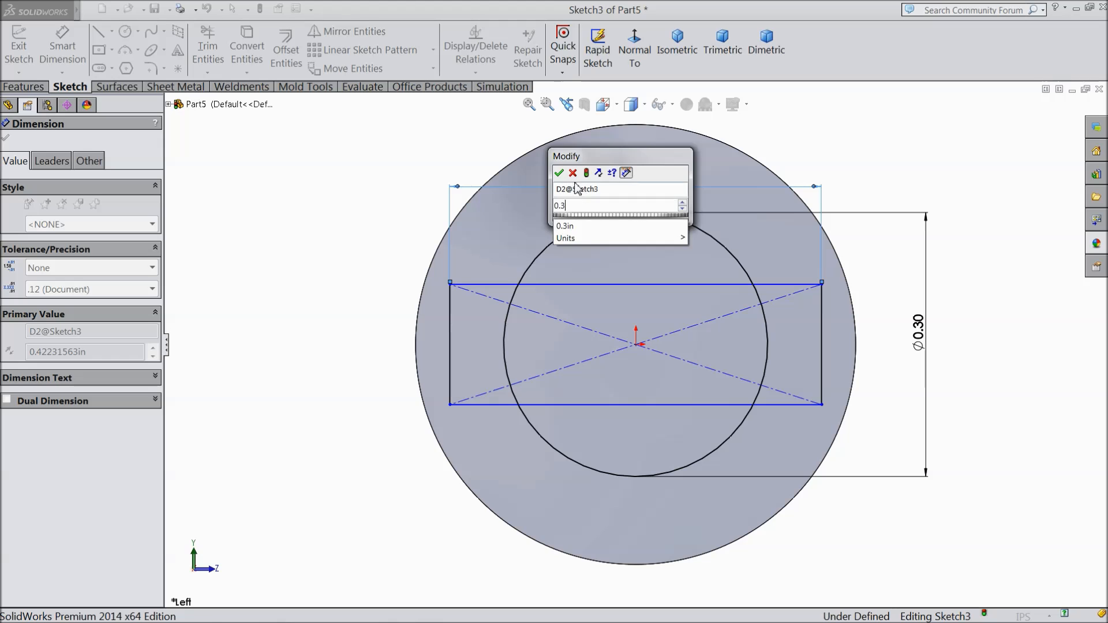
click(559, 173)
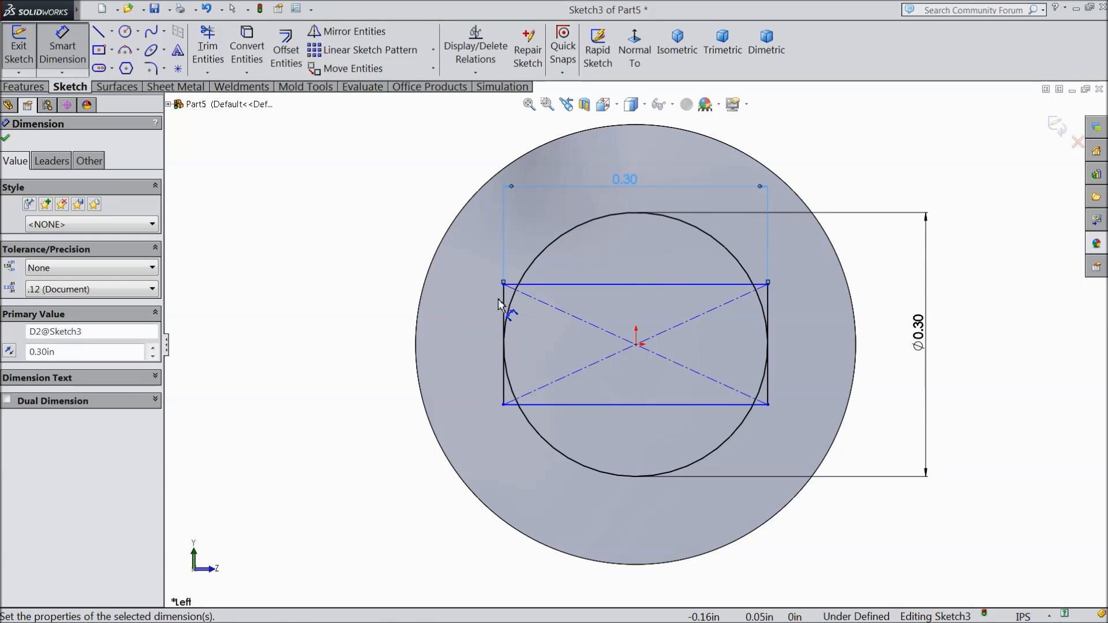
click(504, 307)
click(370, 344)
text(0.1)
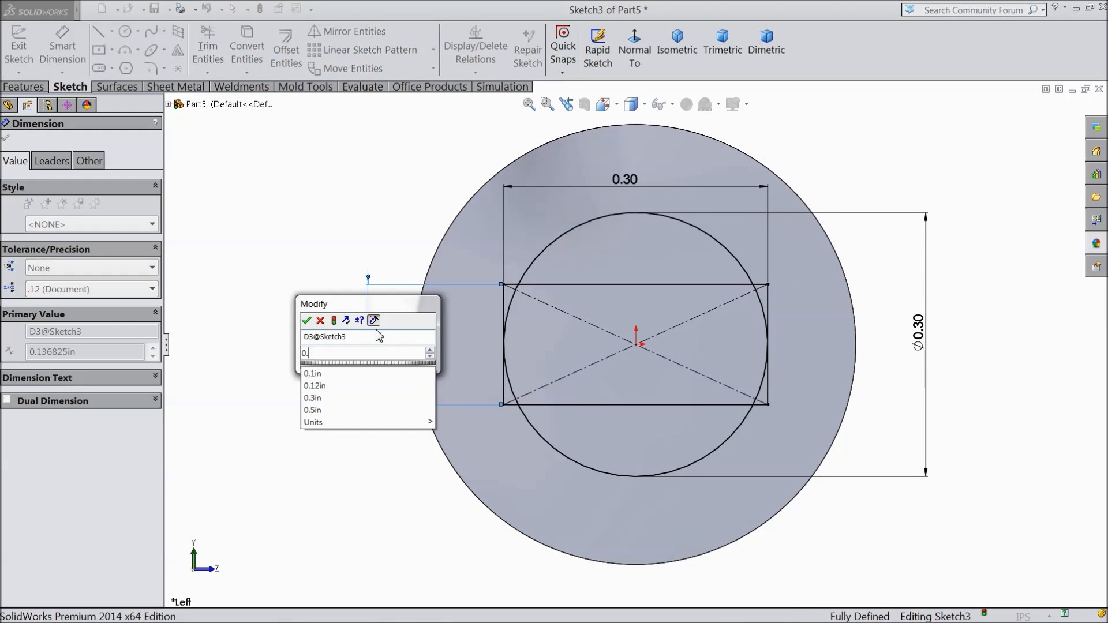
click(308, 322)
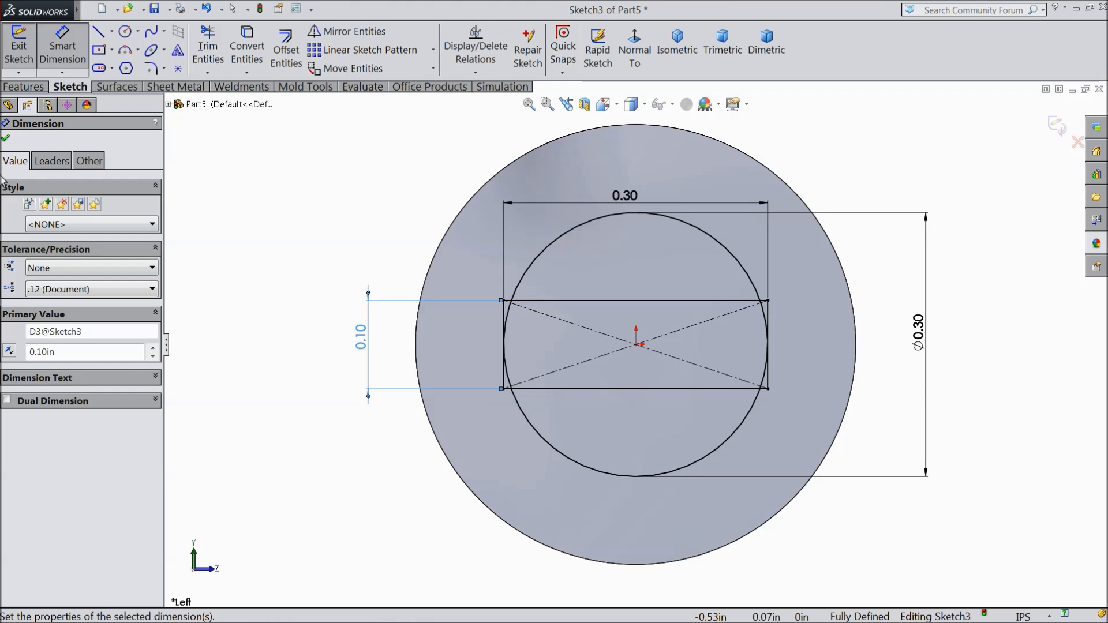
click(7, 140)
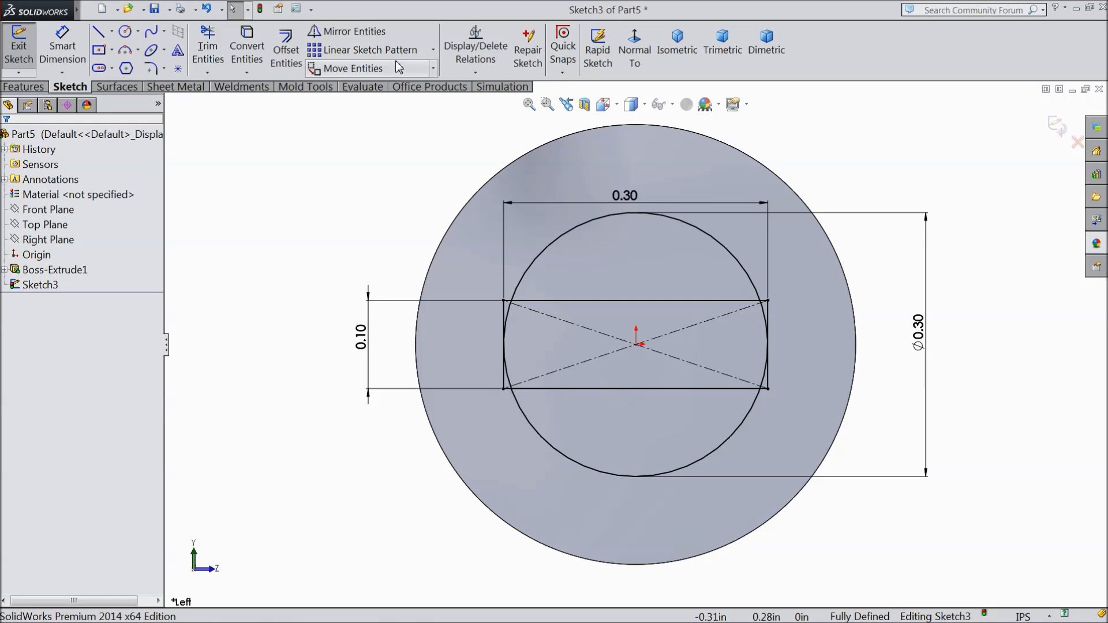
Step: Circular-pattern the rectangle's upper horizontal line about the origin with 4 equally spaced instances over 360 degrees
click(434, 50)
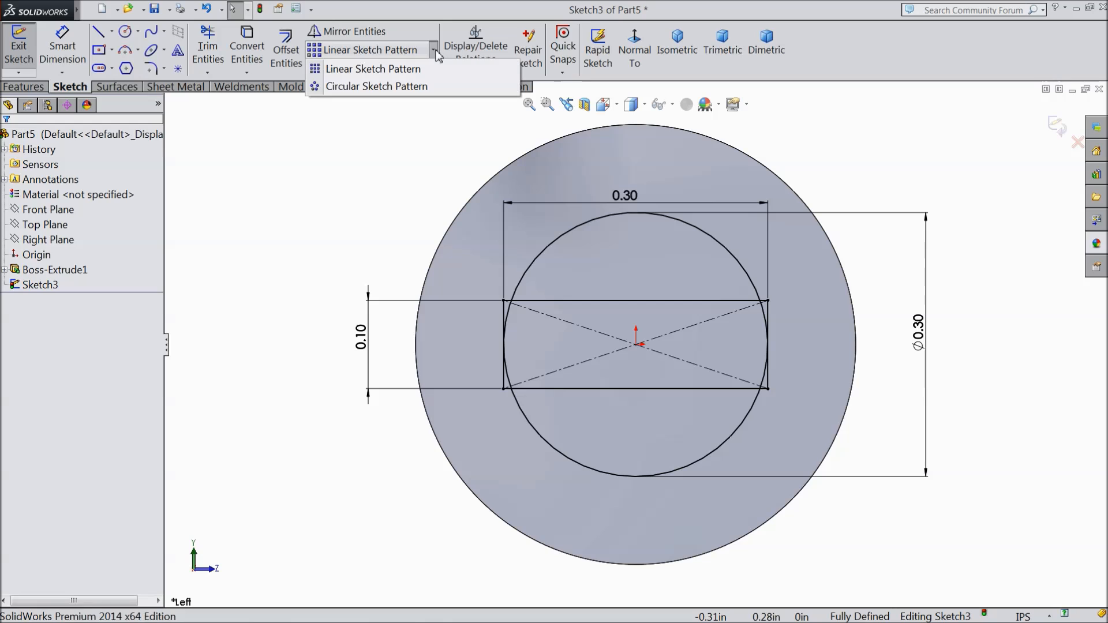
click(414, 86)
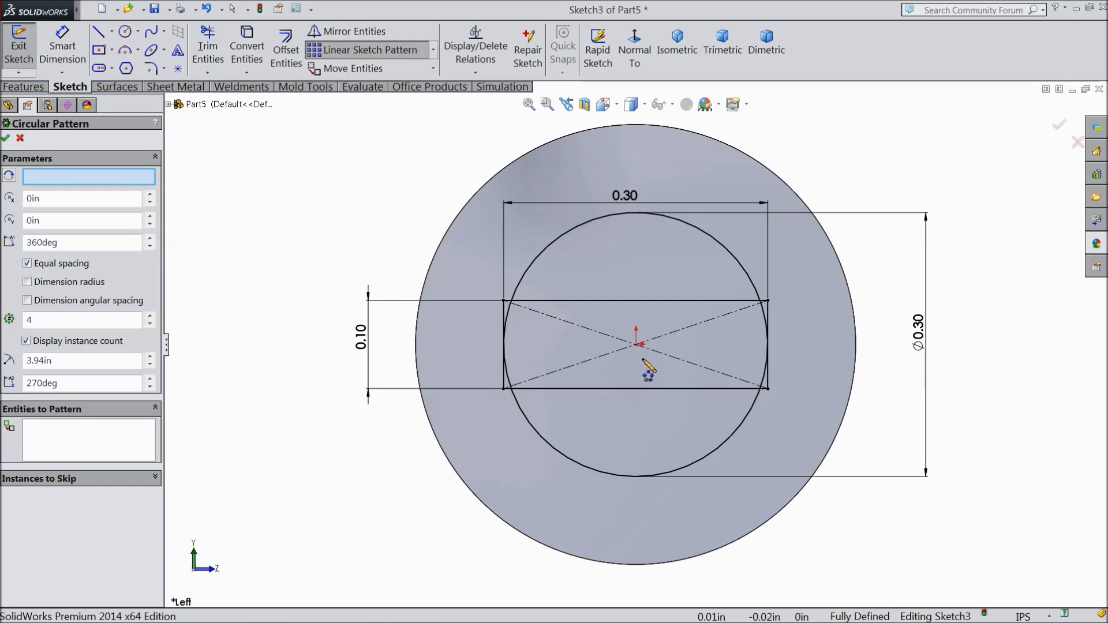
click(67, 453)
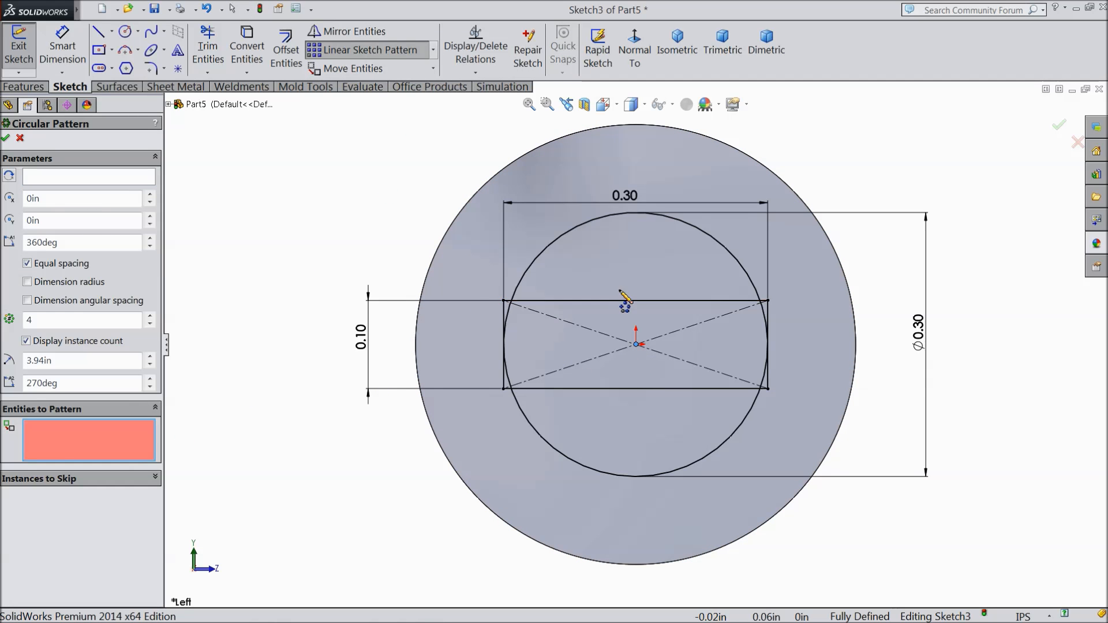
click(605, 309)
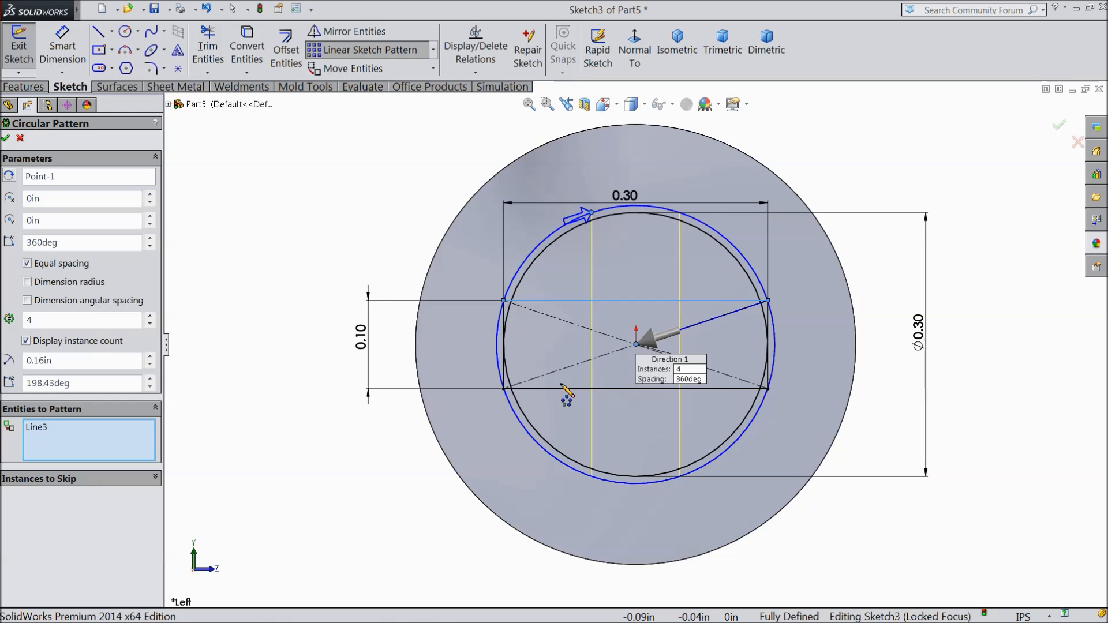
click(5, 137)
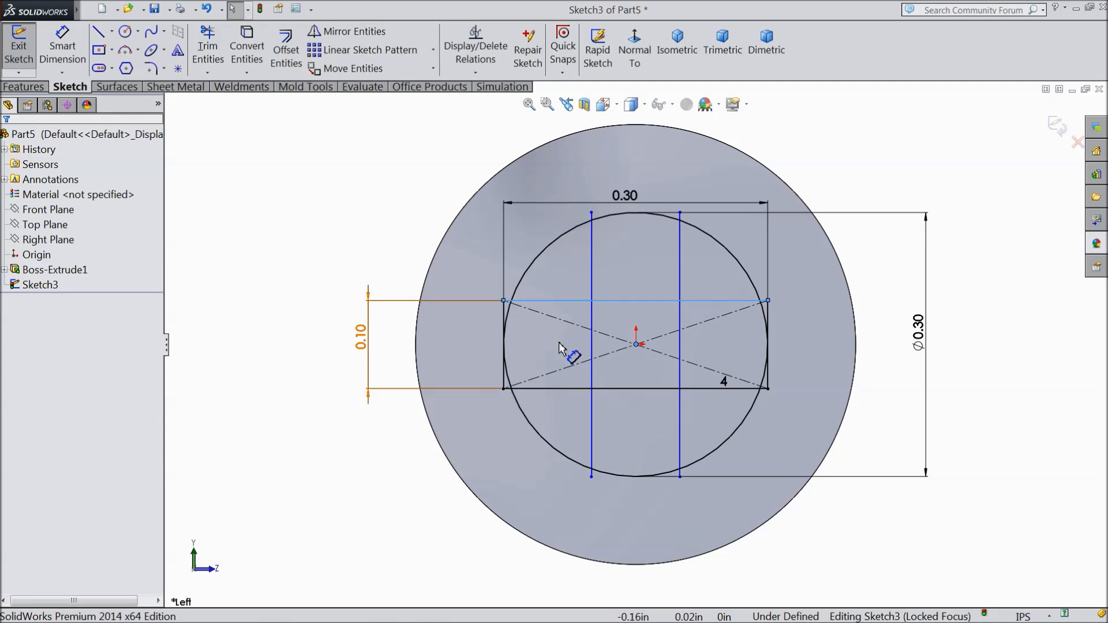
Step: Trim the circle's arcs between the arms, the overhanging line ends and the rectangle's short sides, leaving a cross with rounded ends
click(203, 58)
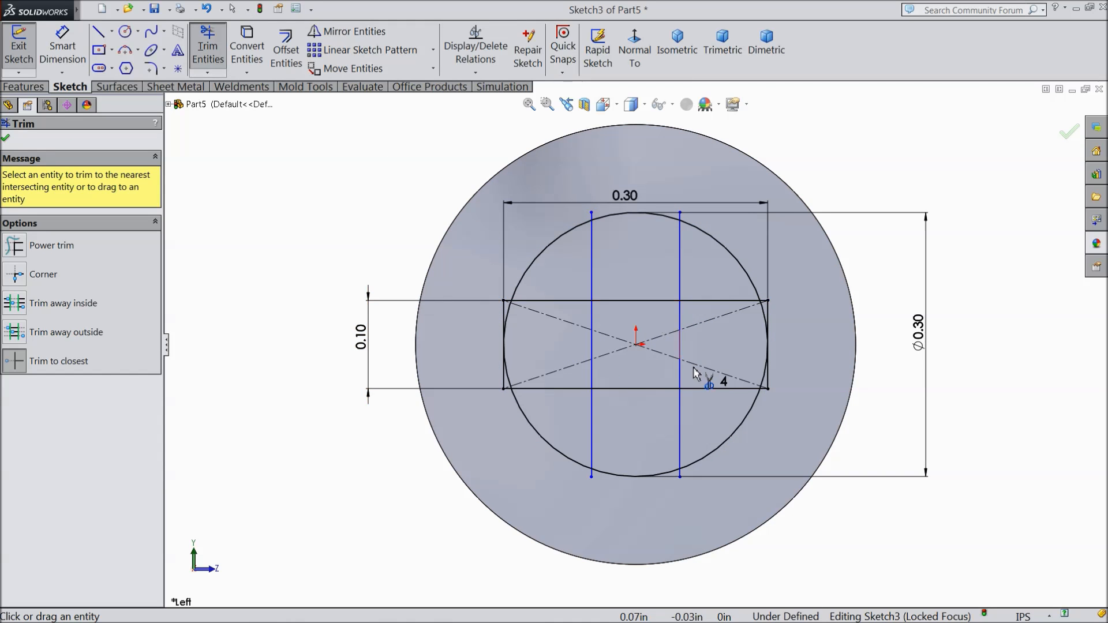
scroll(696, 375, down, 2)
scroll(600, 247, down, 1)
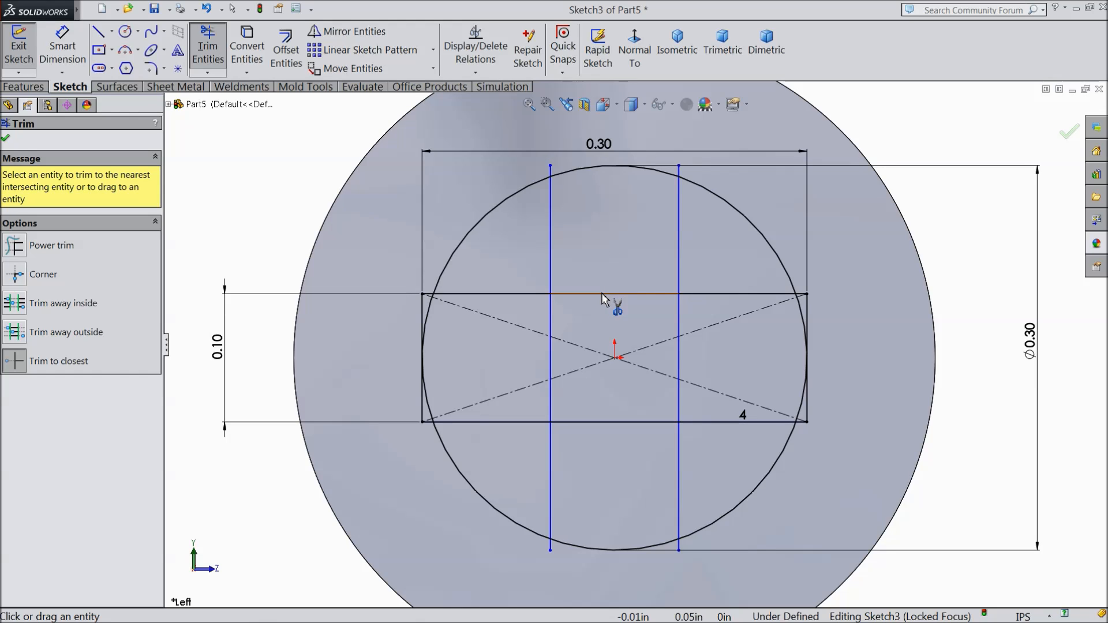
click(504, 205)
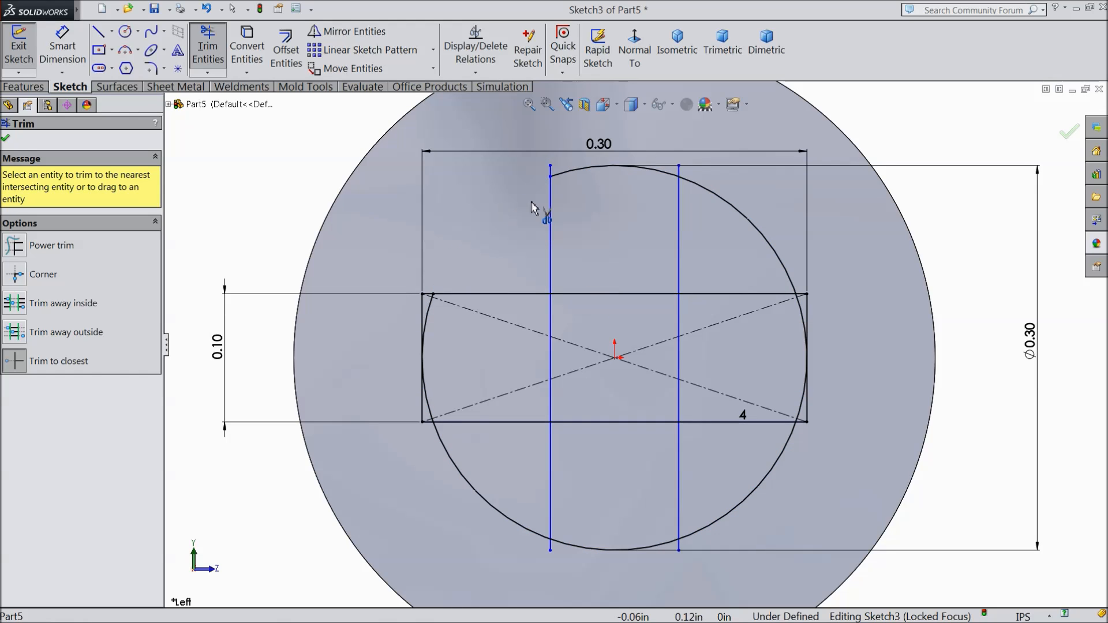
click(550, 170)
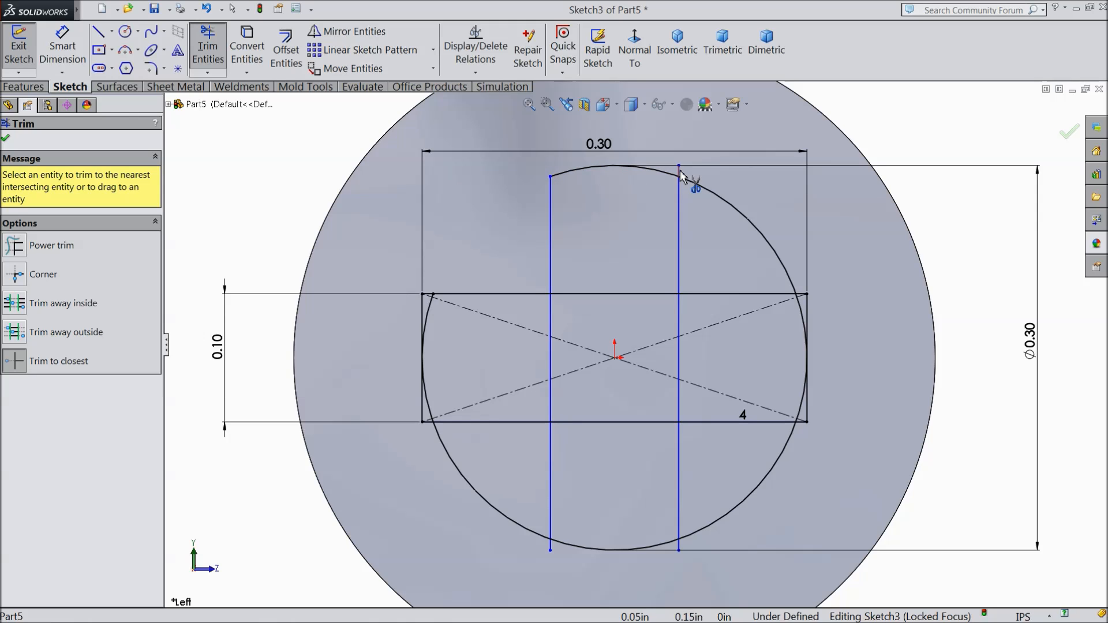
click(715, 192)
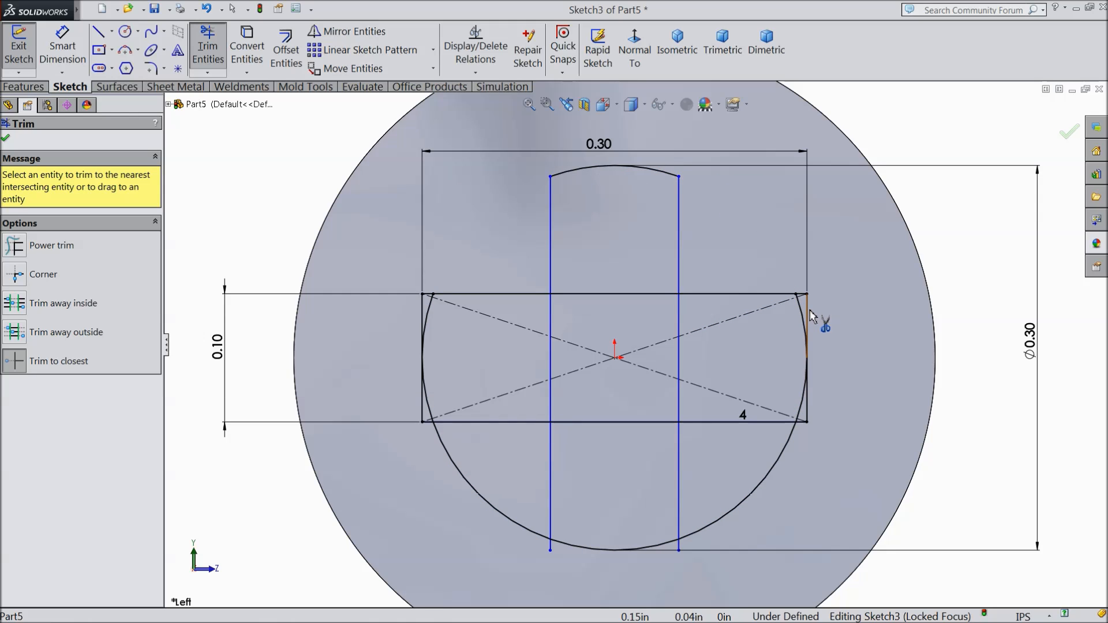
click(808, 315)
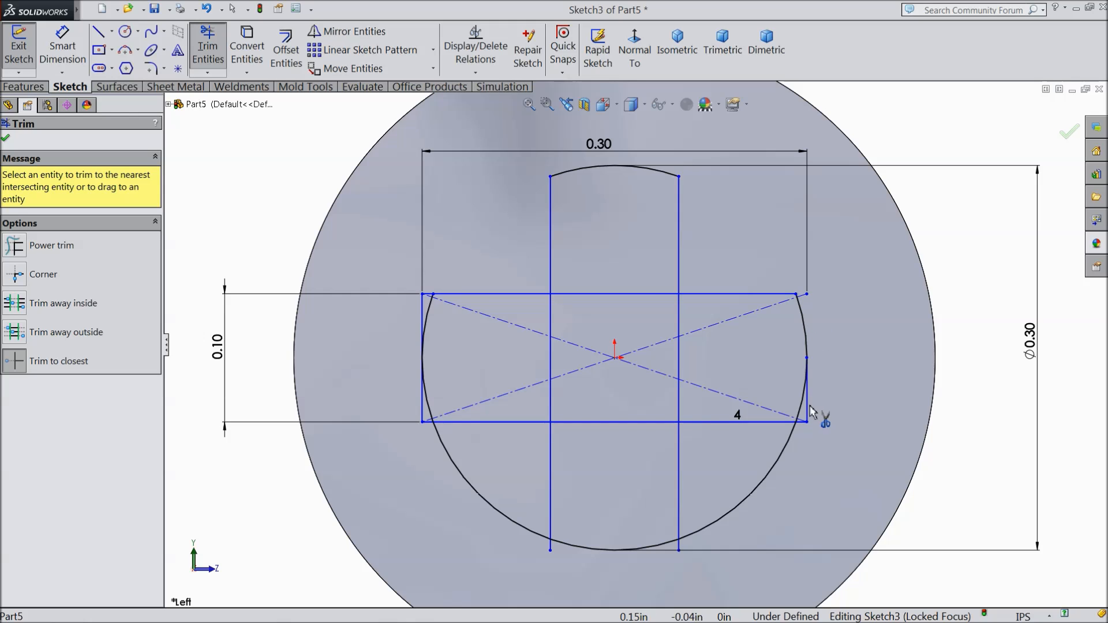
click(785, 449)
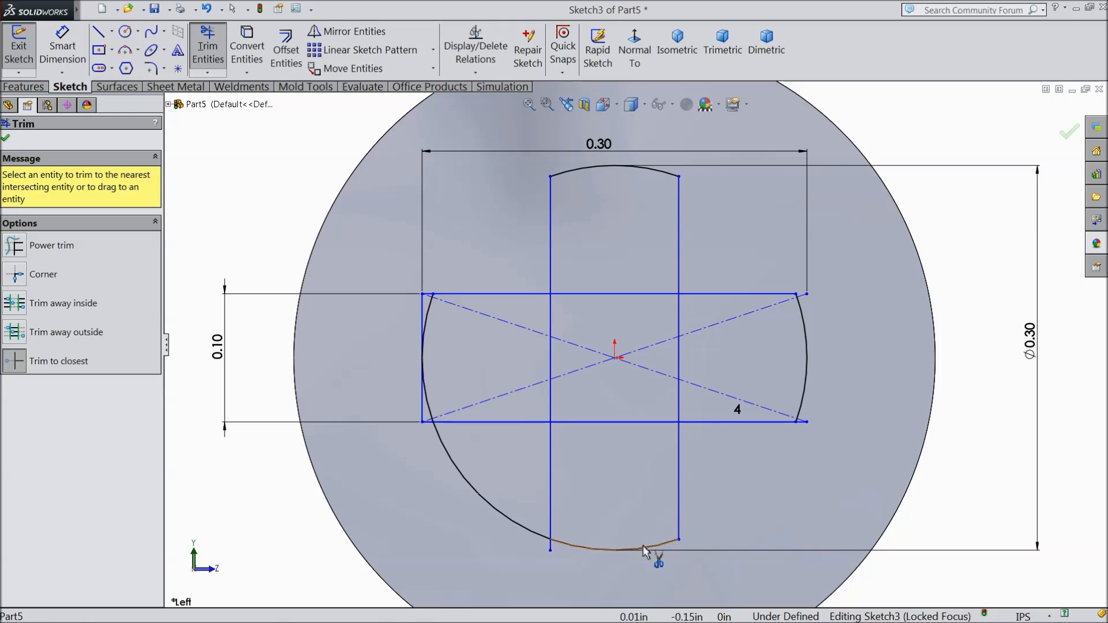
click(550, 547)
click(516, 528)
click(423, 407)
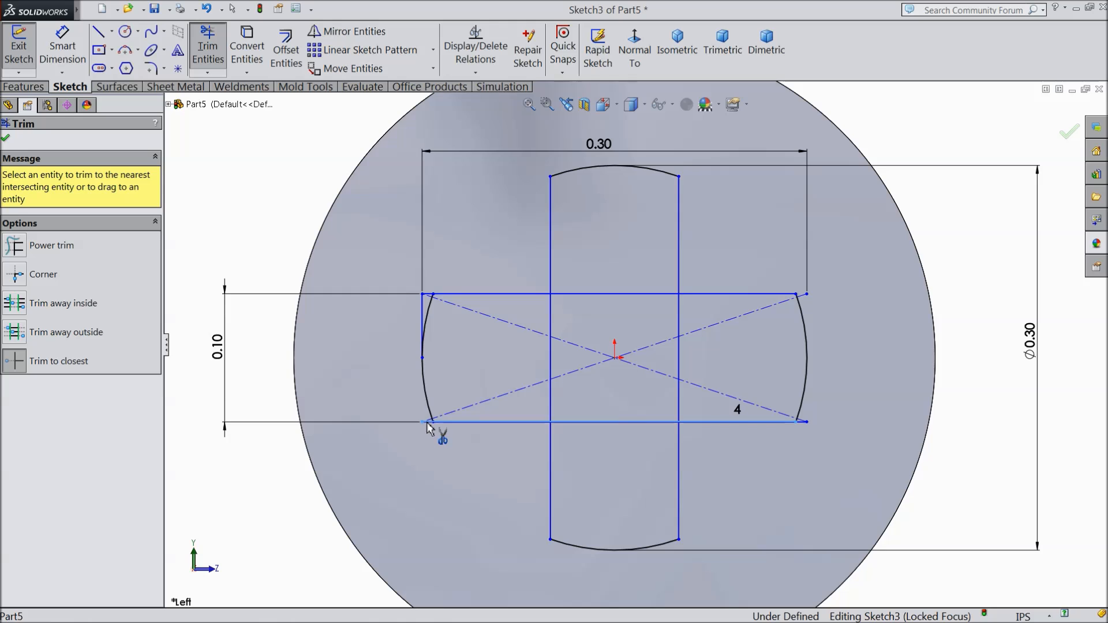
click(423, 318)
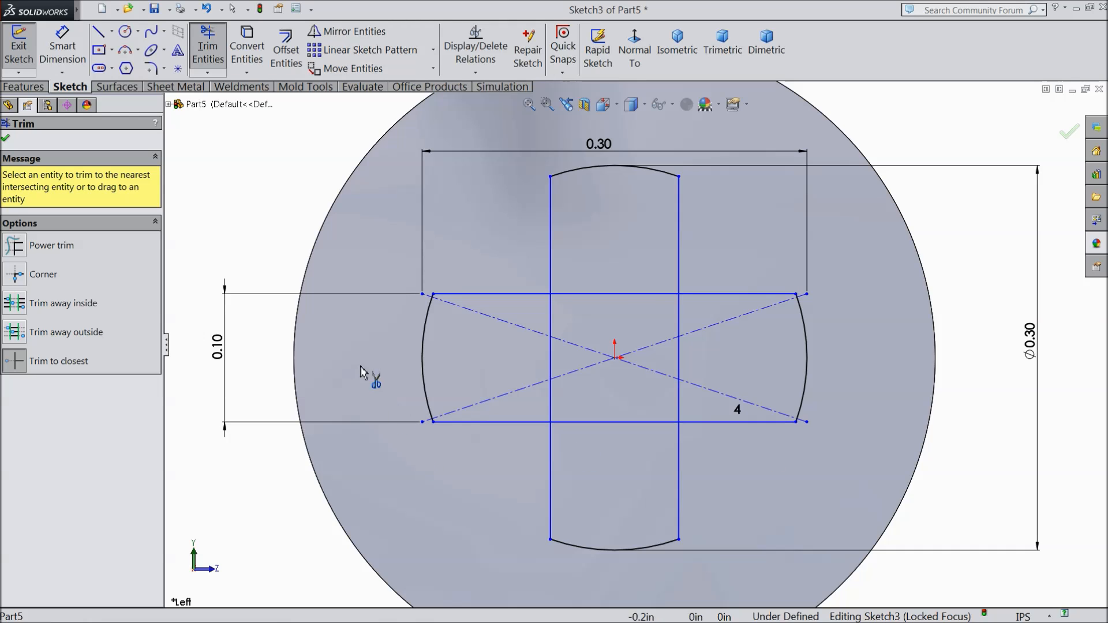
click(7, 139)
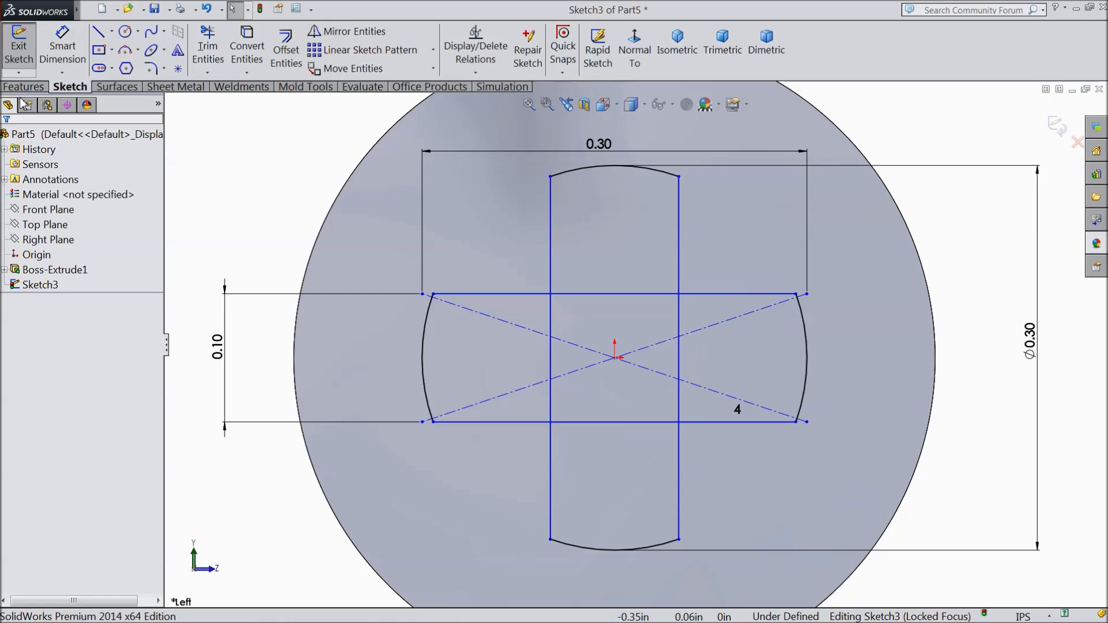
Step: Start a boss extrusion of the cross sketch, choosing its centre and all four arm regions as contours
click(25, 87)
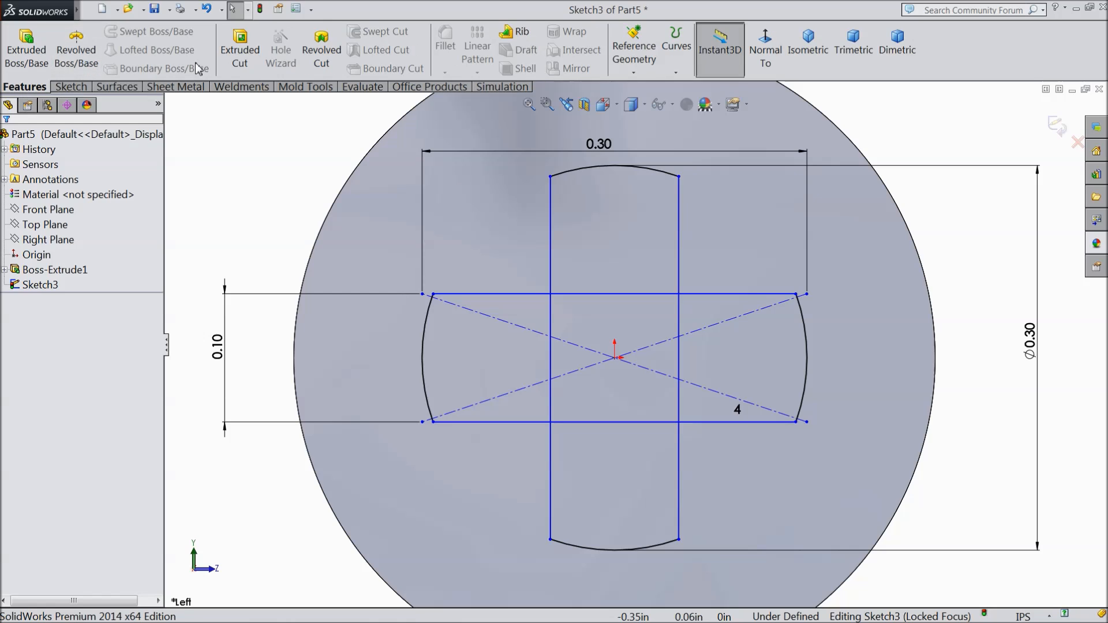
click(26, 46)
click(534, 366)
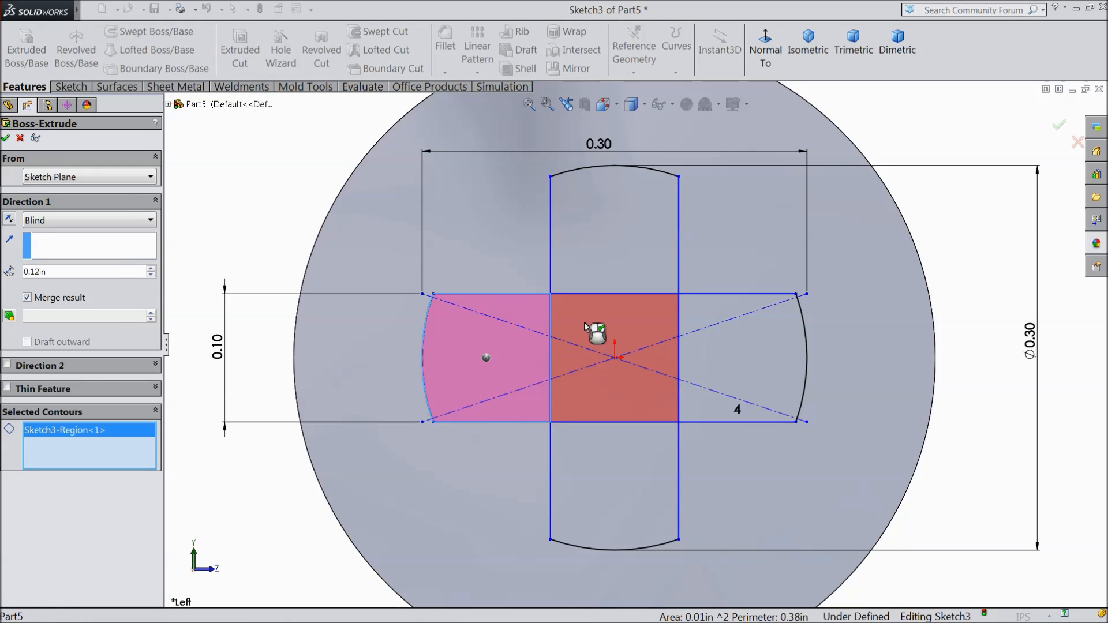
click(569, 361)
click(623, 243)
click(737, 363)
click(560, 460)
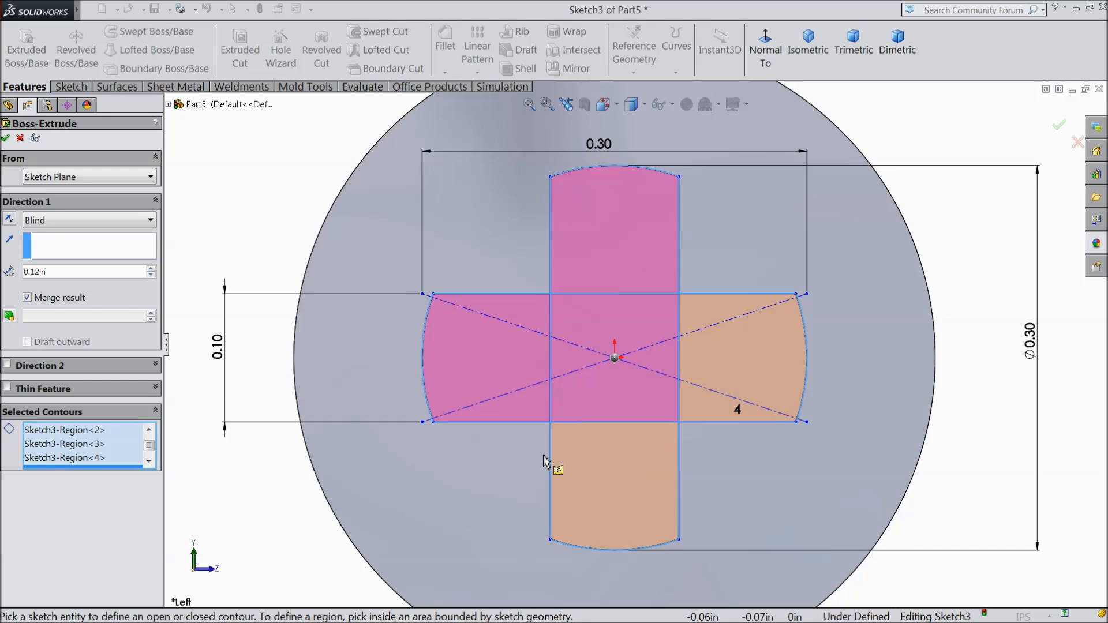
Step: Extrude the selected cross regions 2.61 in blind away from the disc, merging the result
key(f)
middle_drag(456, 403, 375, 347)
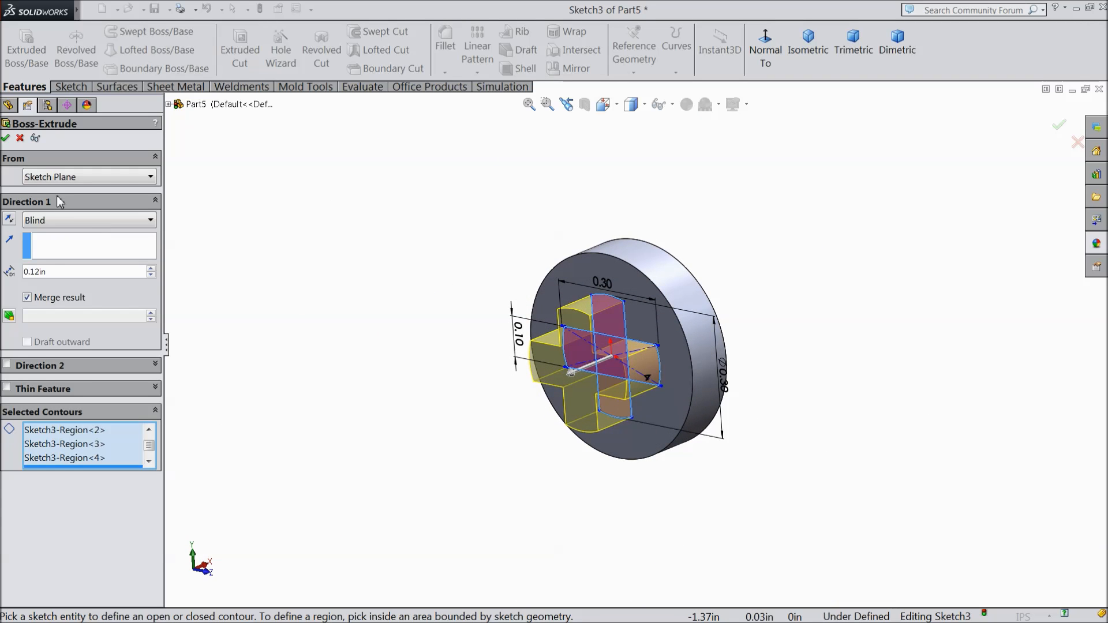
double_click(56, 272)
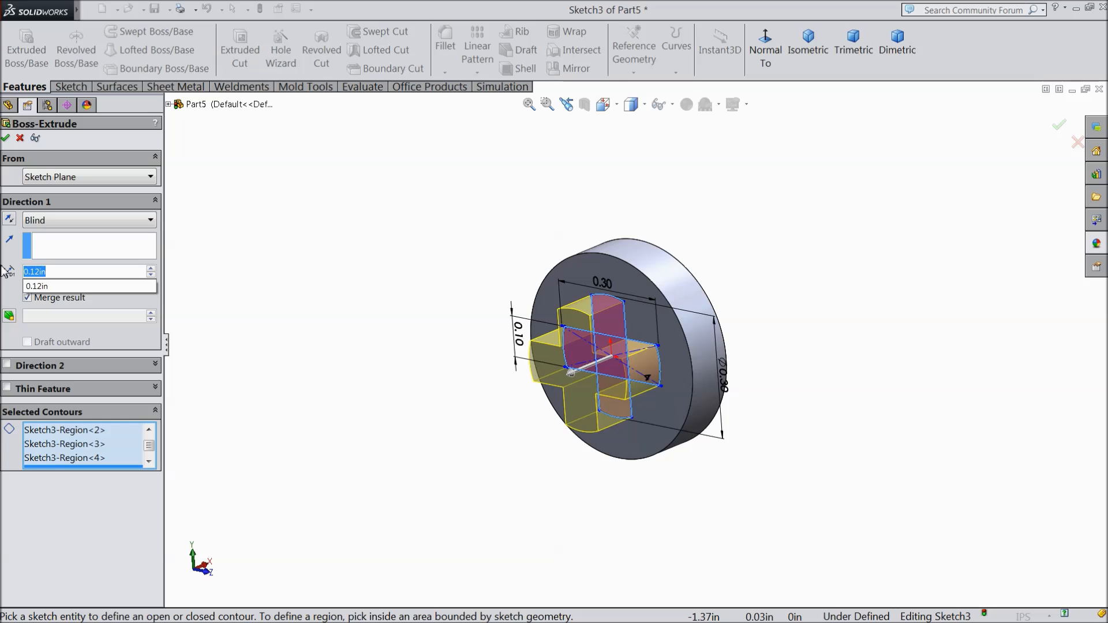
text(2.61)
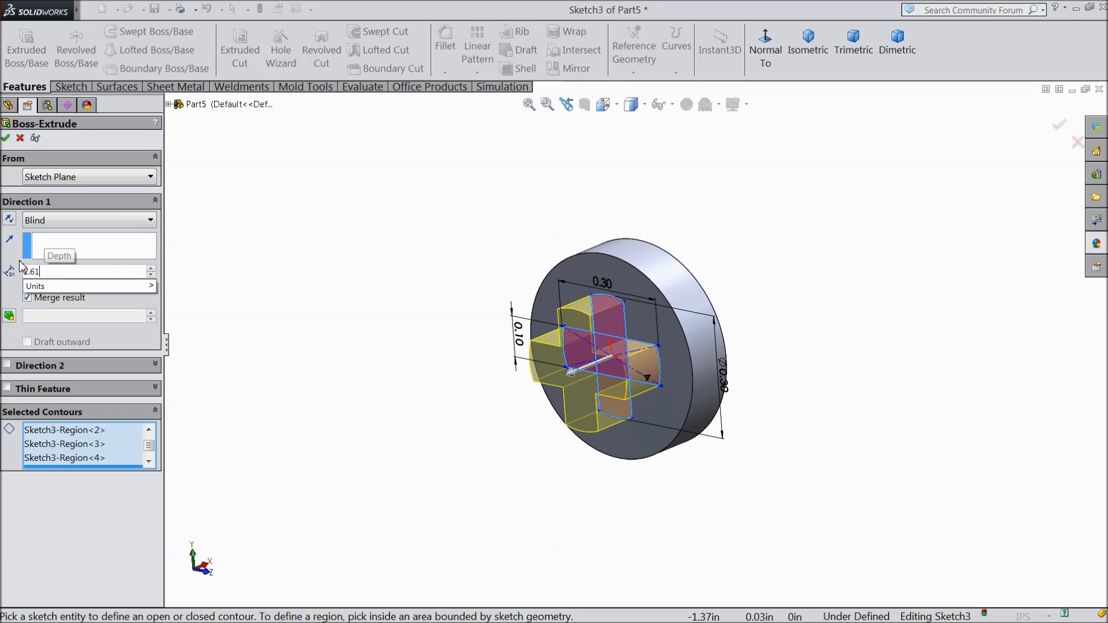
key(Return)
scroll(404, 326, up, 5)
scroll(470, 424, down, 2)
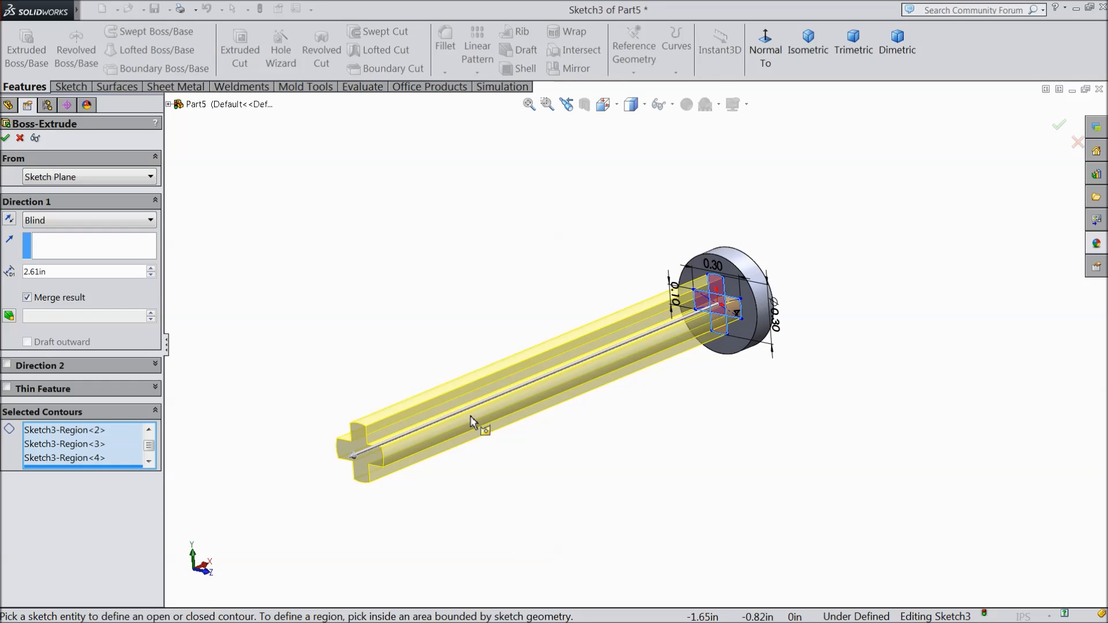
click(6, 138)
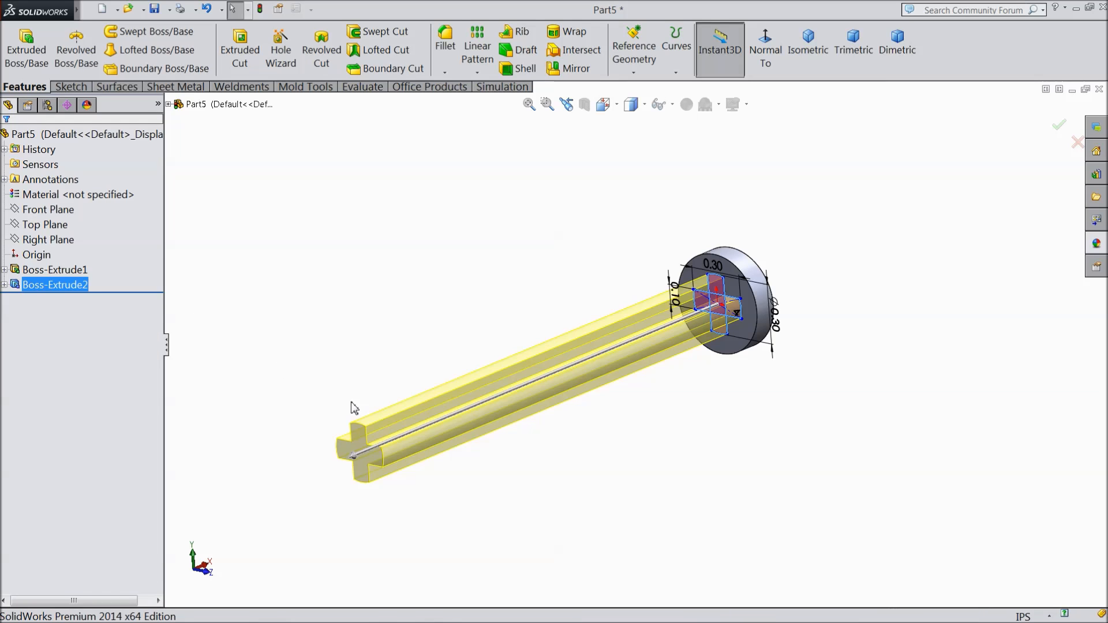
Step: Start a sketch on the cross shaft's free end face and draw an origin-centred circle about 0.37 in in diameter
scroll(369, 438, down, 5)
click(398, 481)
click(437, 433)
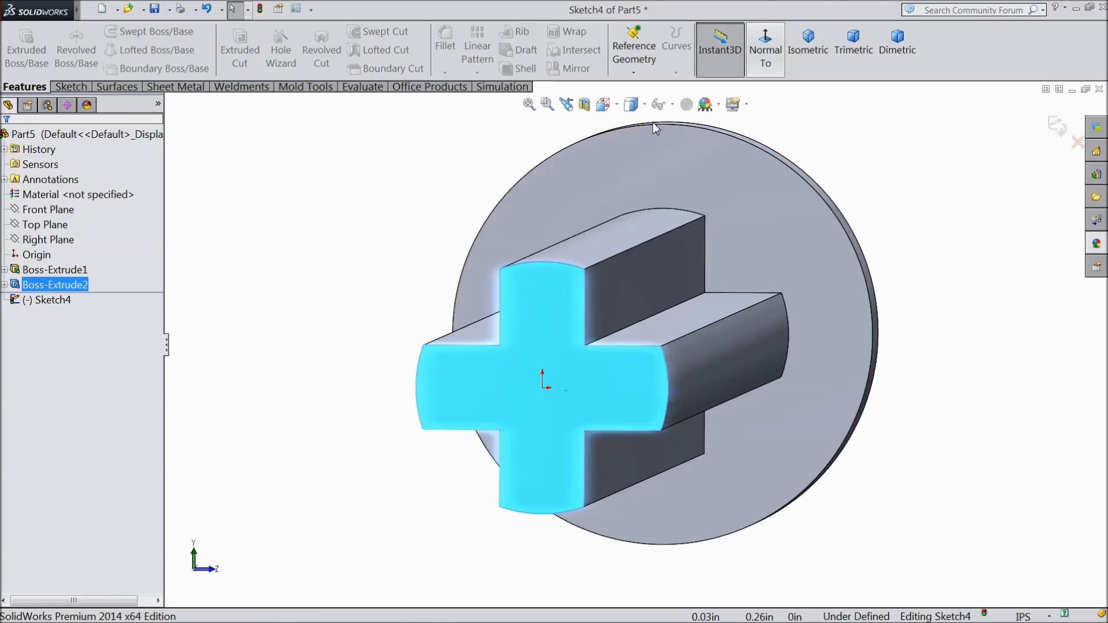
click(78, 87)
click(124, 32)
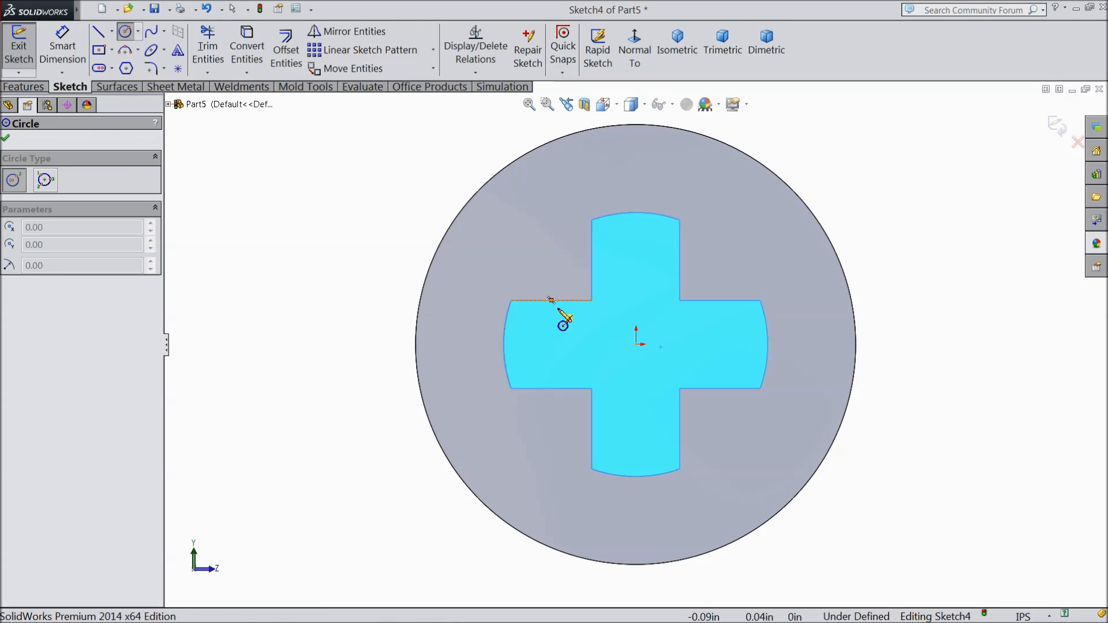
click(637, 345)
click(502, 258)
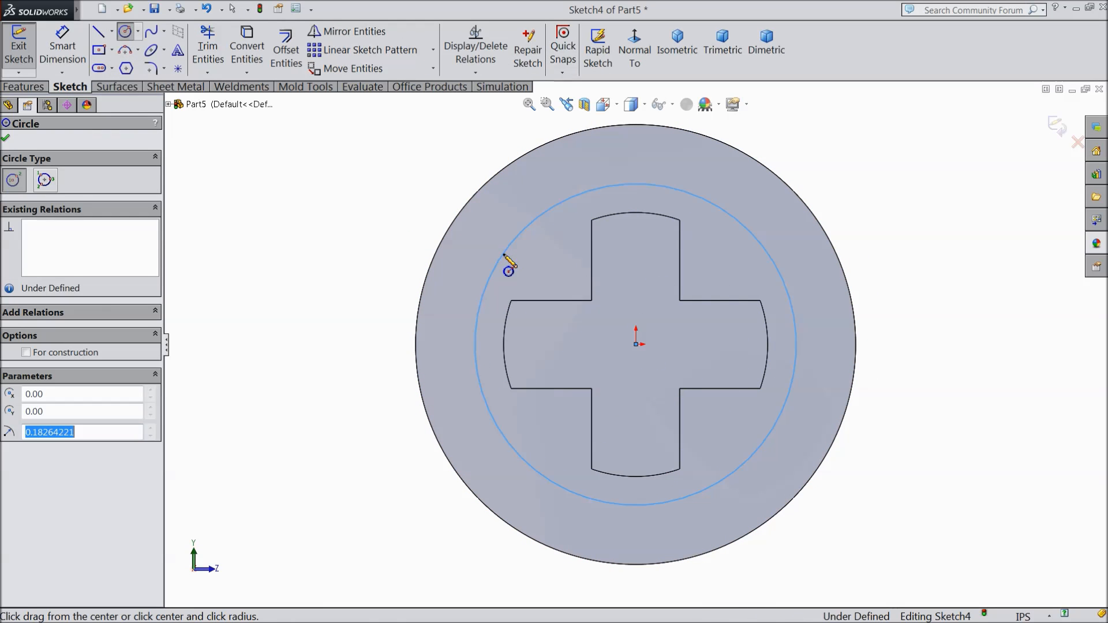
Step: Dimension the circle on the shaft's end face and set its diameter to 0.3 in
click(62, 46)
click(476, 362)
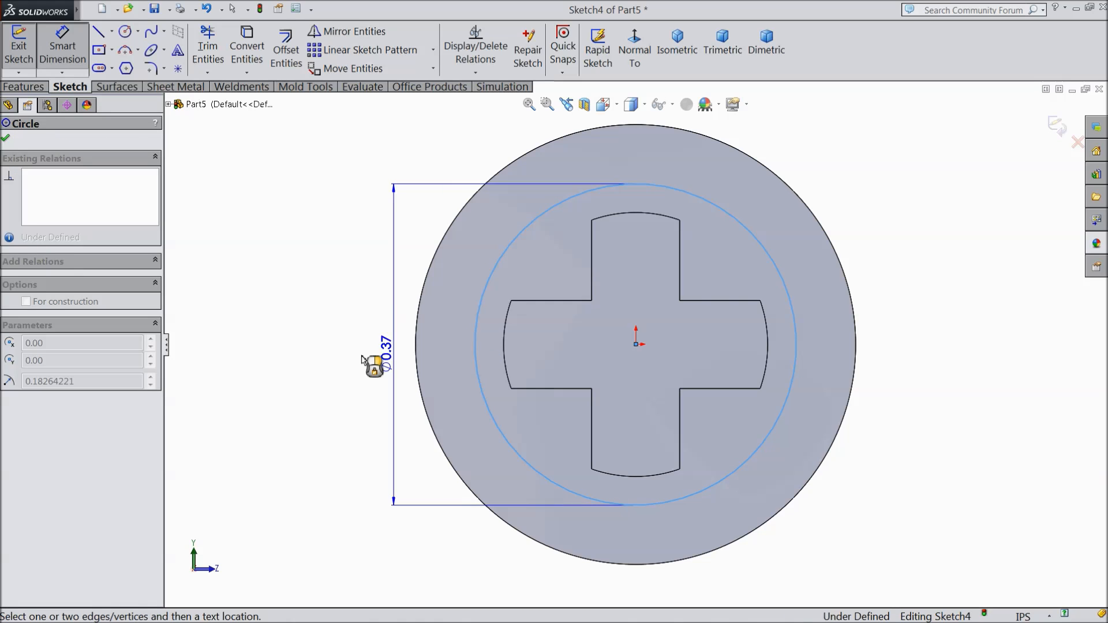
click(351, 362)
text(.3)
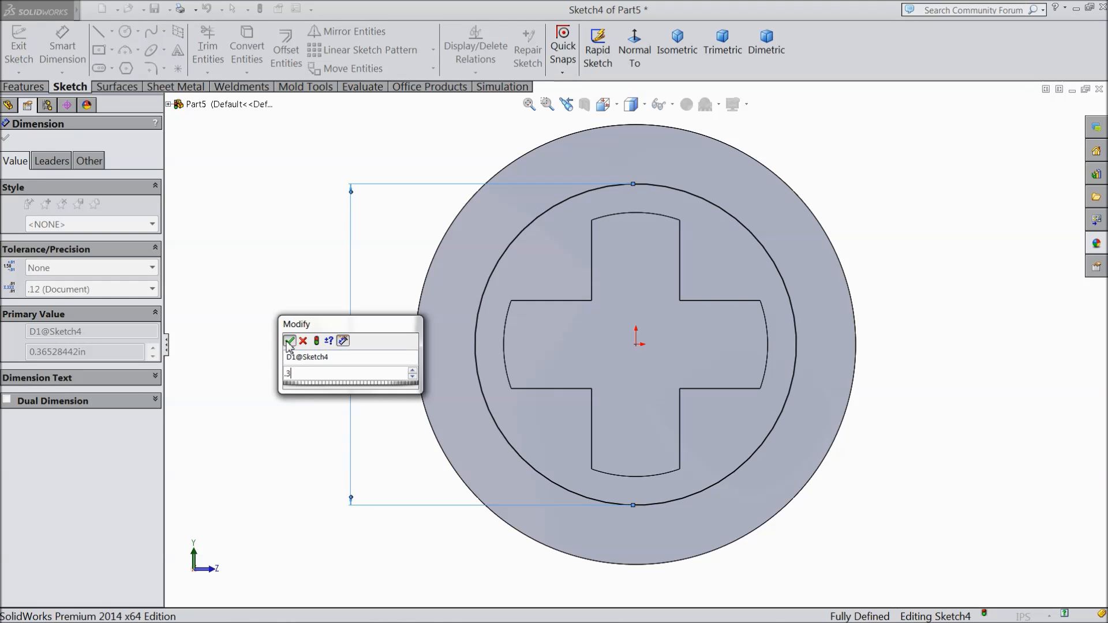
key(Return)
click(6, 139)
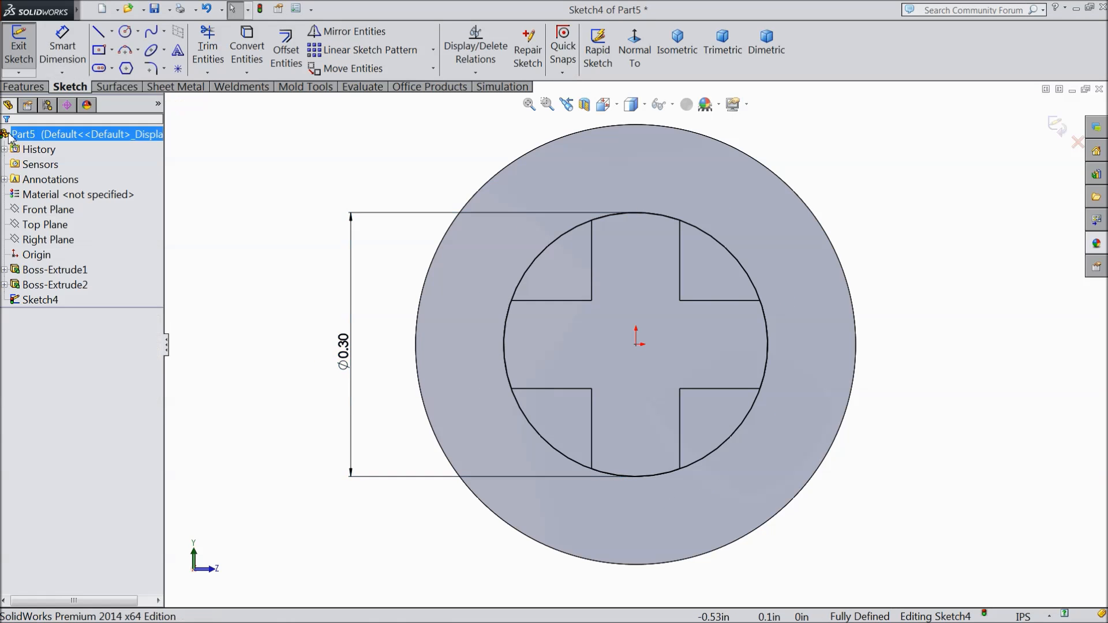
Step: Extrude the 0.3 in circle 0.53 in blind beyond the cross shaft, merging the result
click(24, 87)
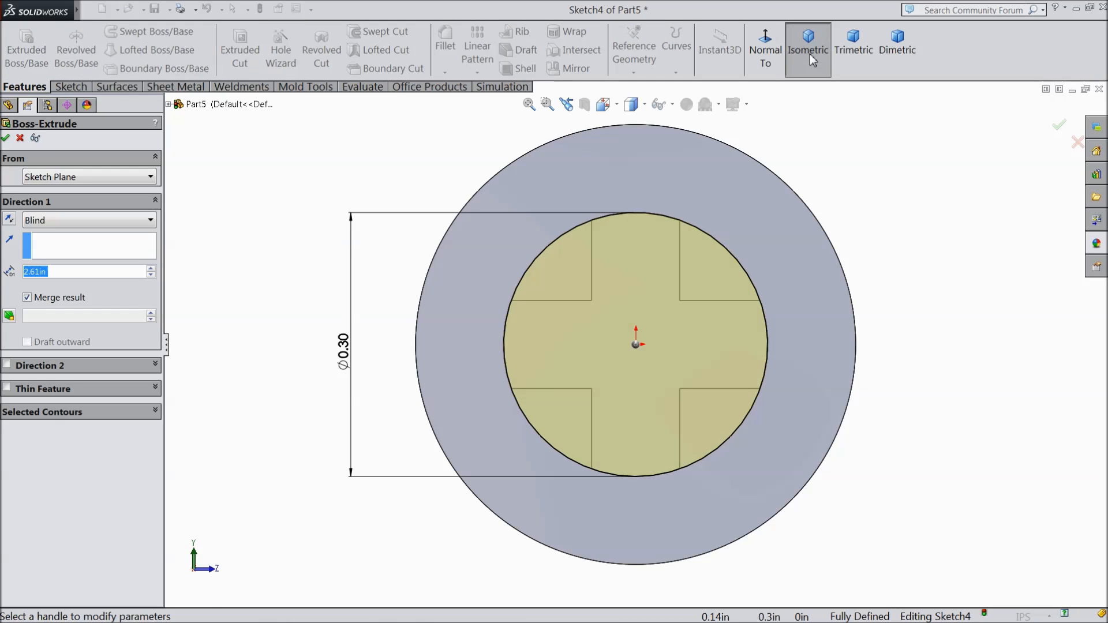
click(808, 43)
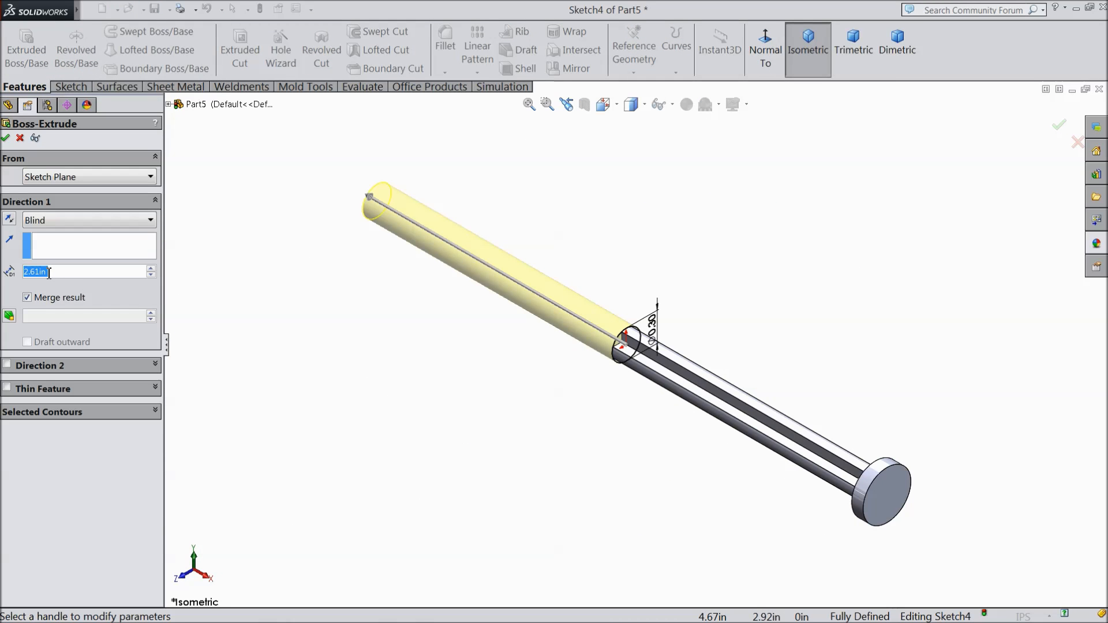
text(0.56)
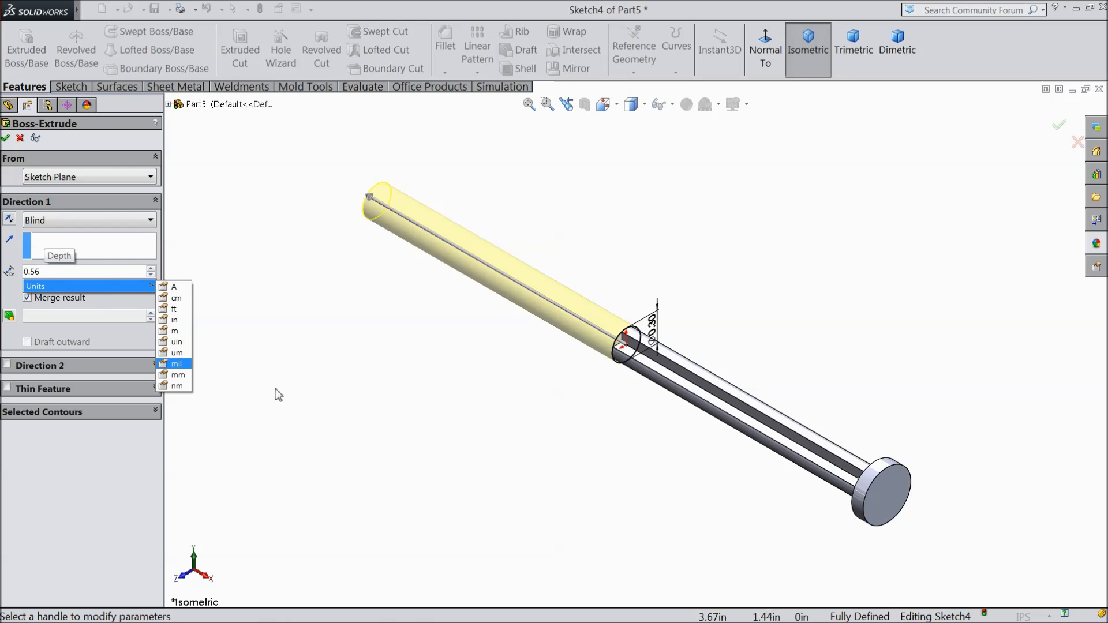
key(Return)
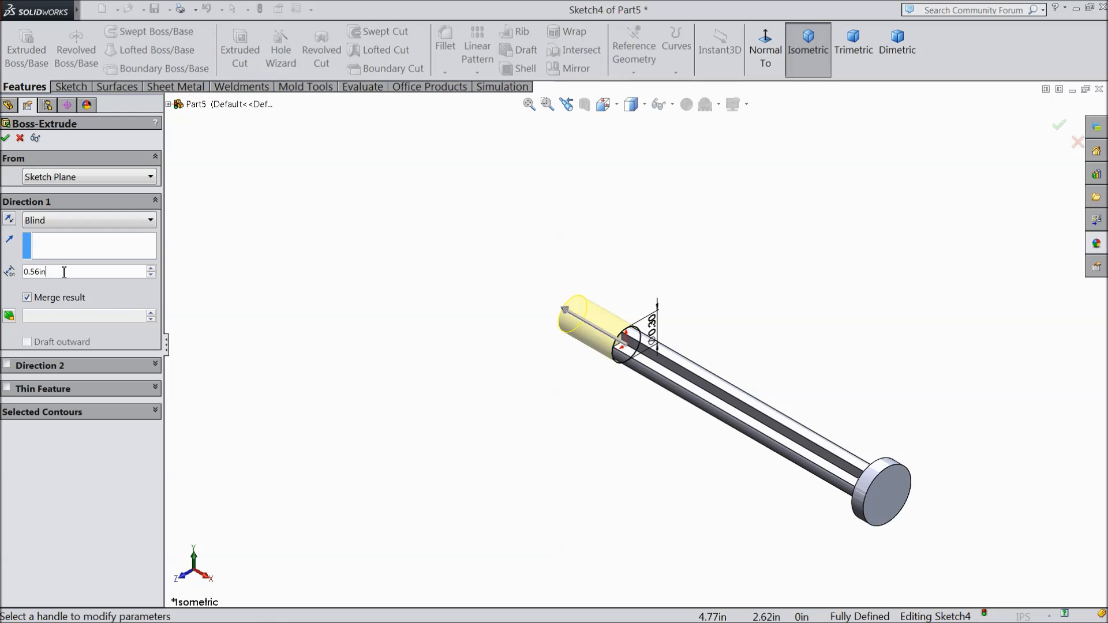
text(0.53)
click(404, 326)
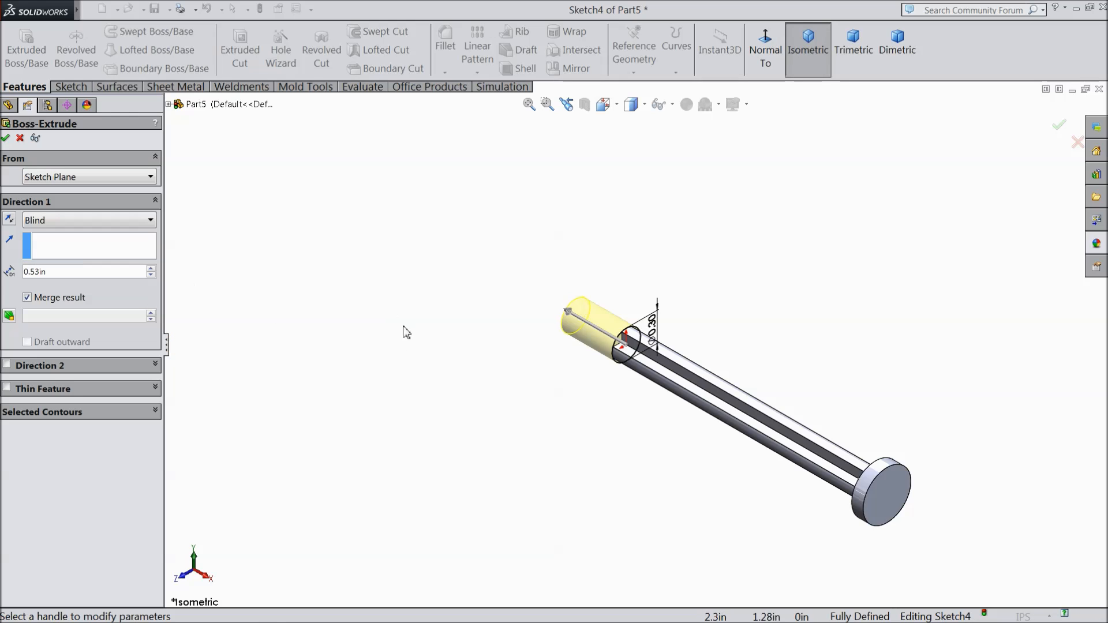
click(6, 139)
Step: Start a sketch on the round tip's end face and draw an origin-centred circle about 0.18 in in diameter
middle_drag(438, 373, 571, 454)
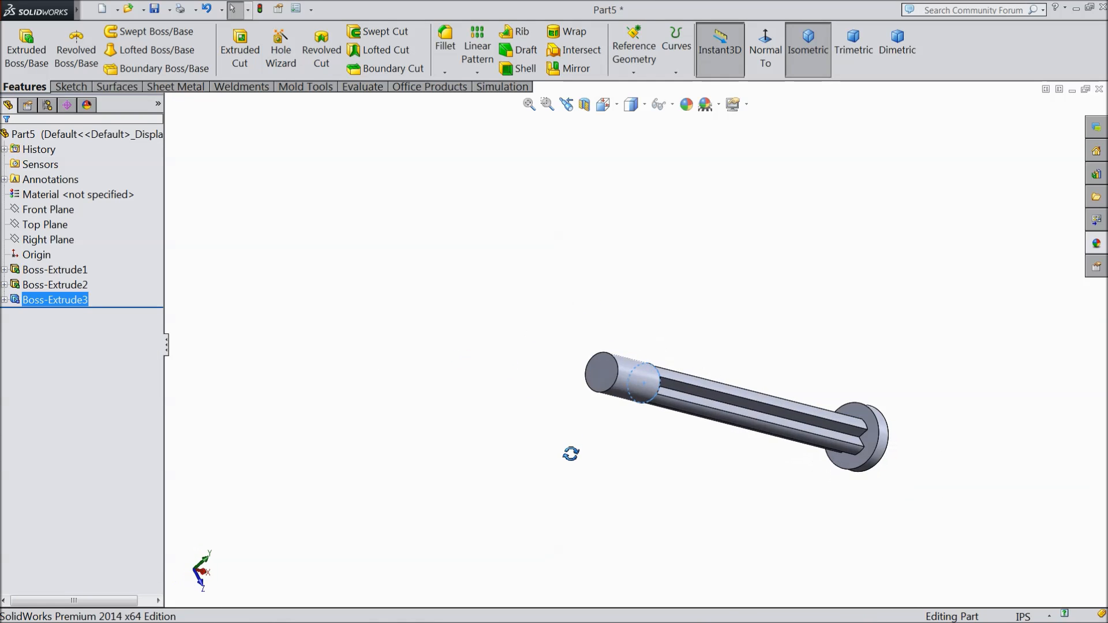
scroll(602, 374, down, 5)
click(603, 374)
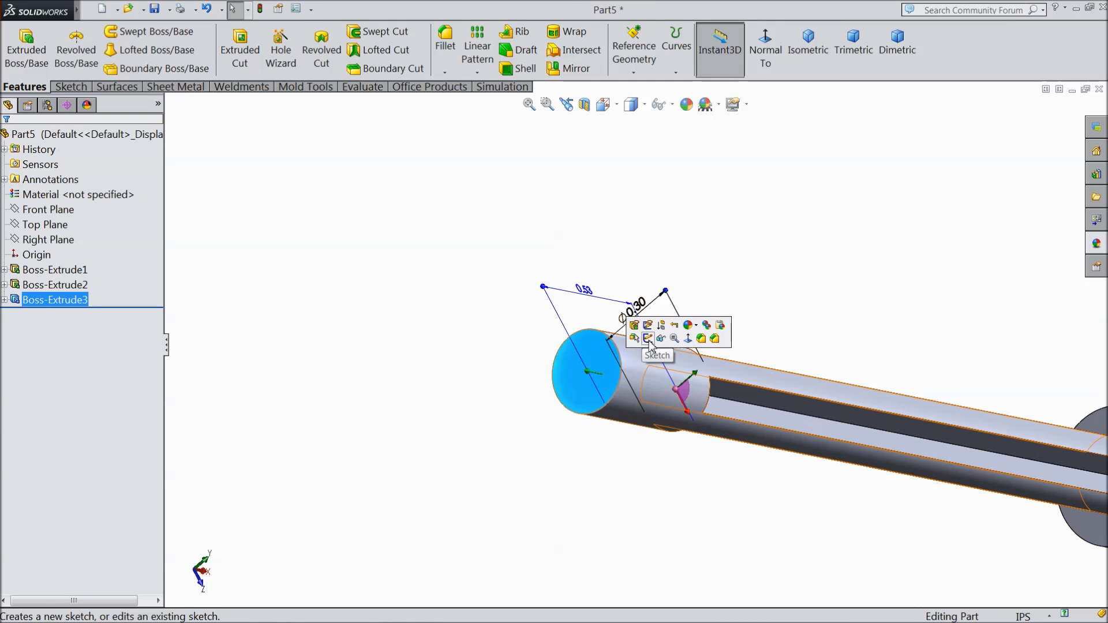
click(649, 341)
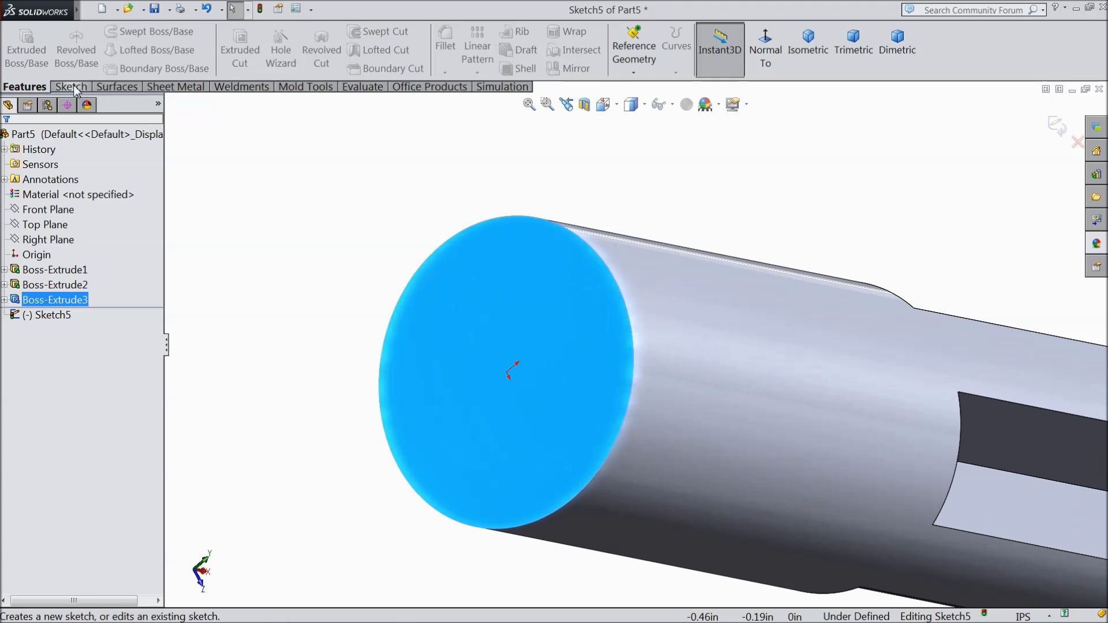
click(74, 87)
click(125, 32)
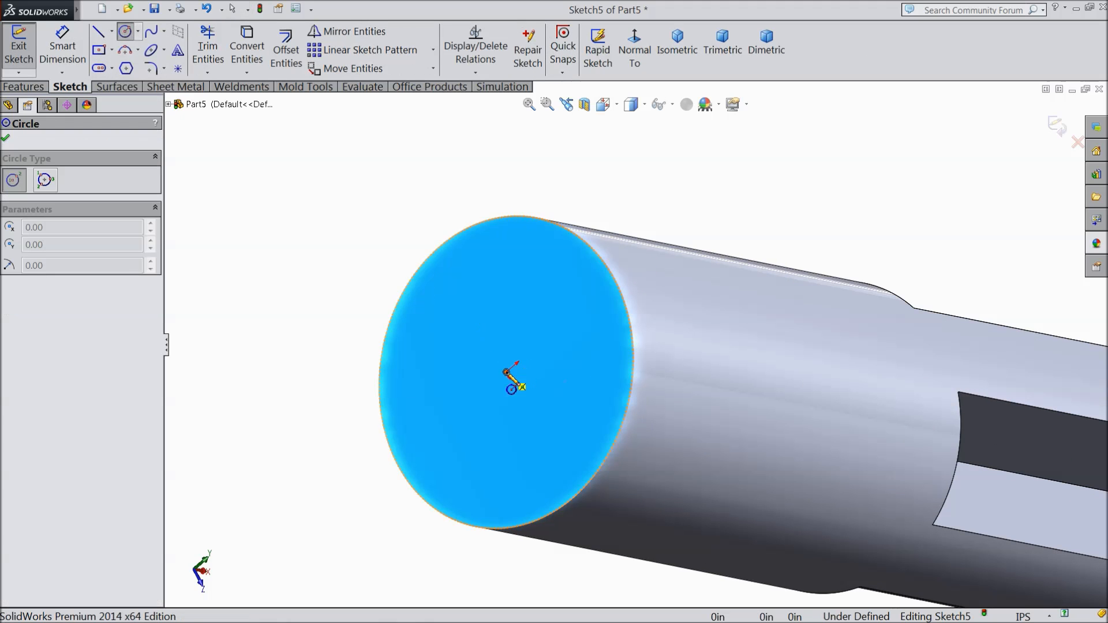
click(509, 374)
click(466, 315)
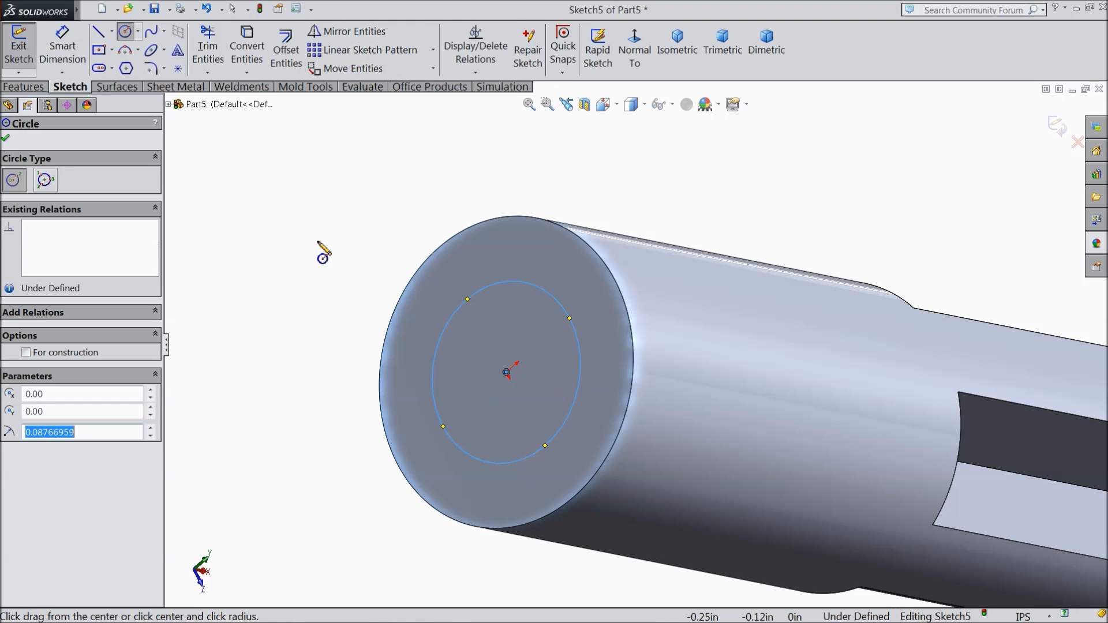
Step: Dimension the circle on the round tip's end face and set its diameter to 0.13 in
click(62, 46)
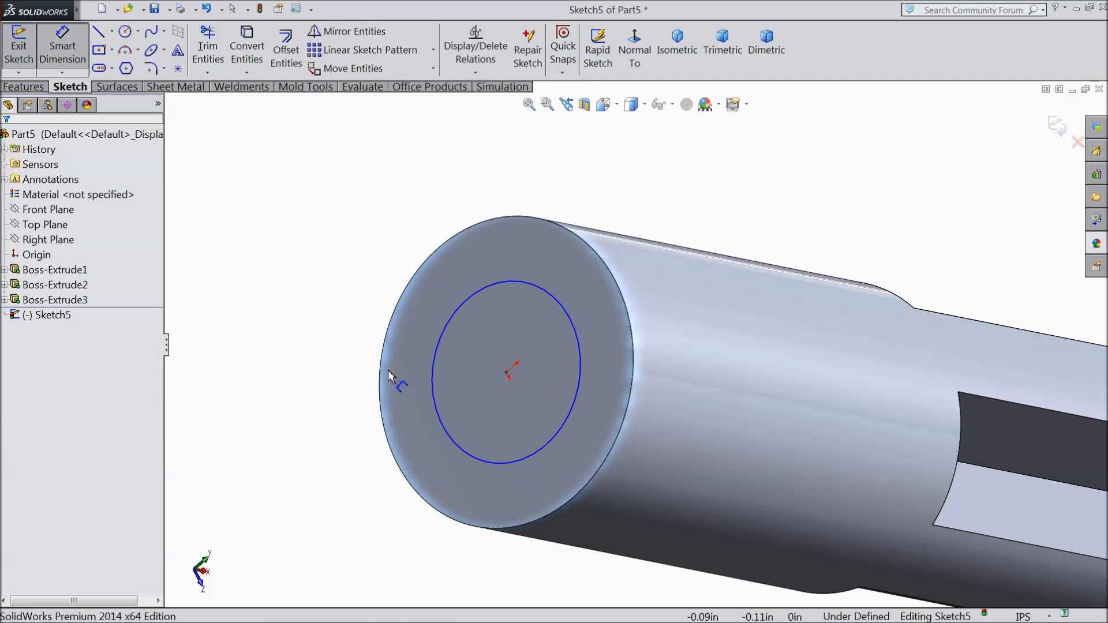
click(436, 367)
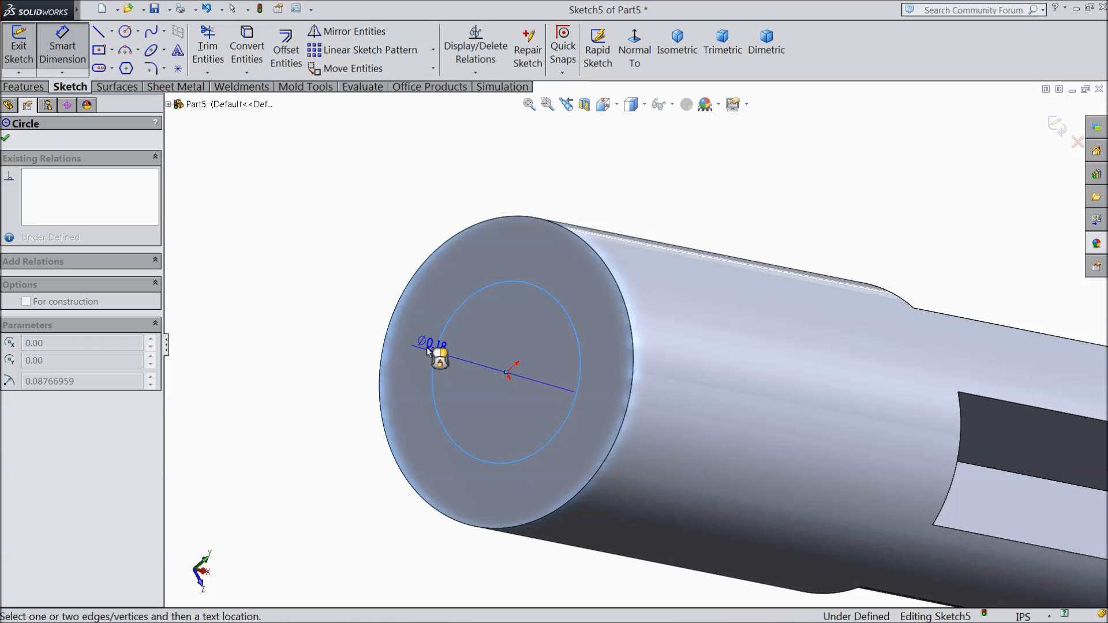
click(427, 250)
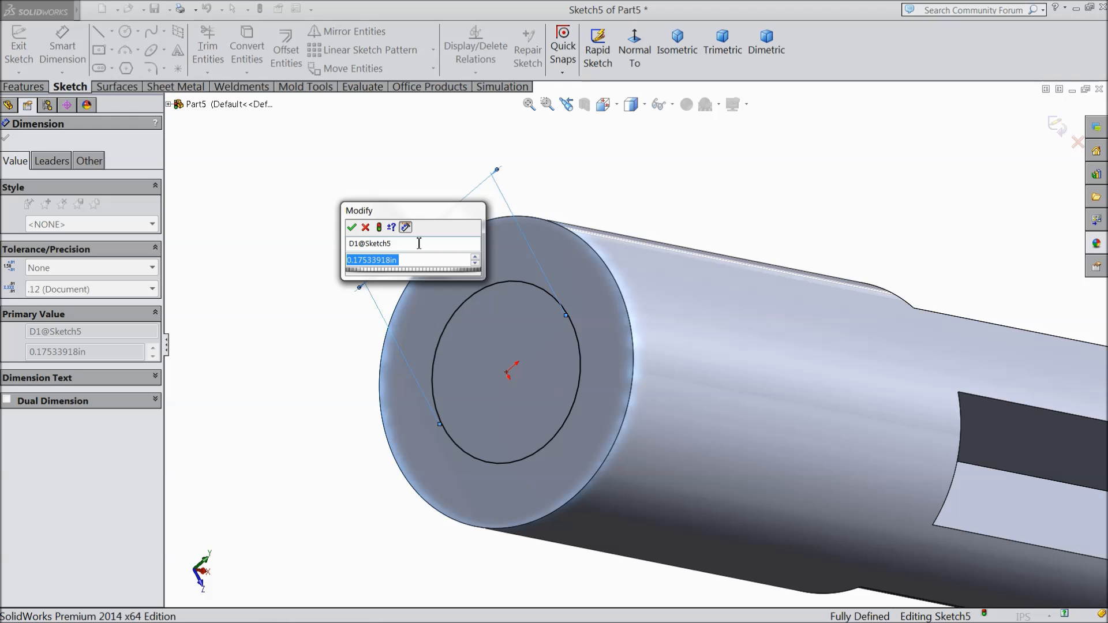
text(0.13)
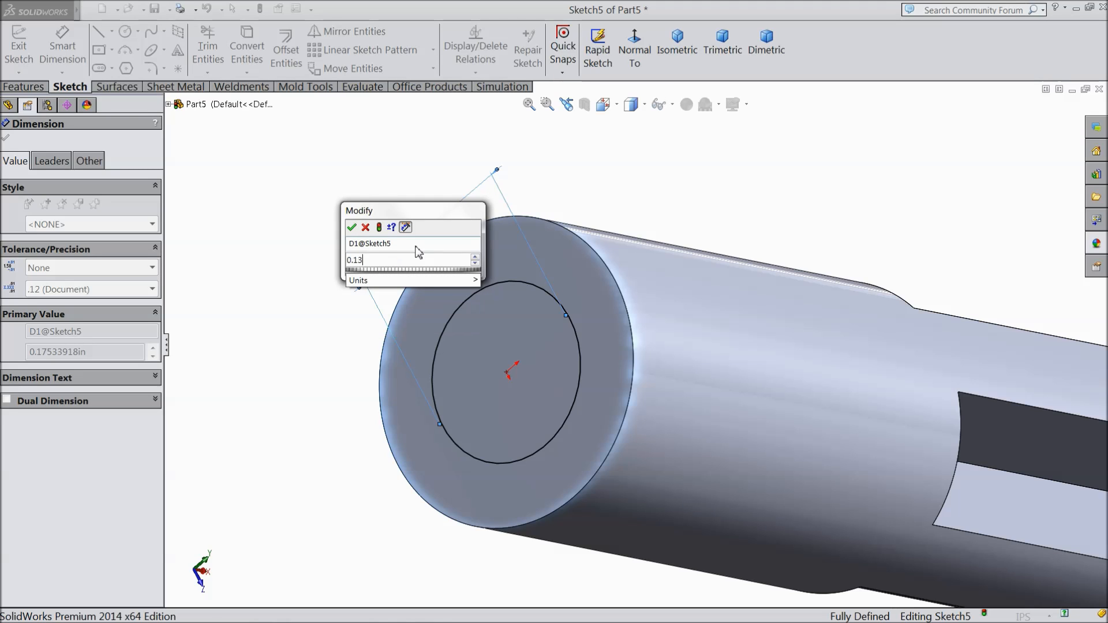
key(Return)
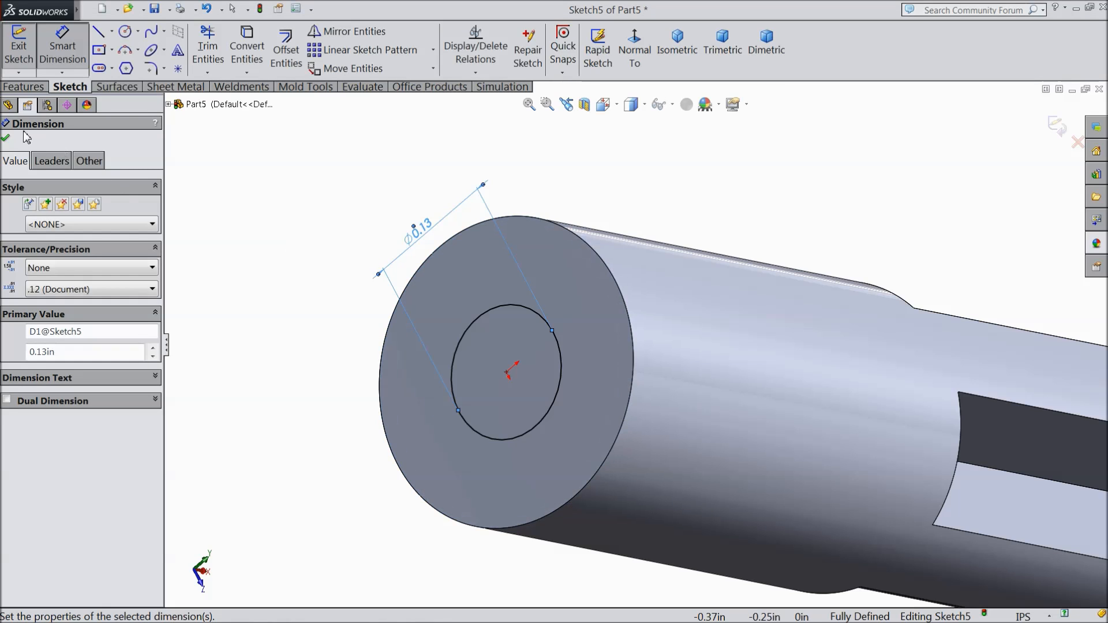
click(5, 137)
Step: Cut the 0.13 in circle 0.44 in deep into the round tip as a blind hole
click(22, 87)
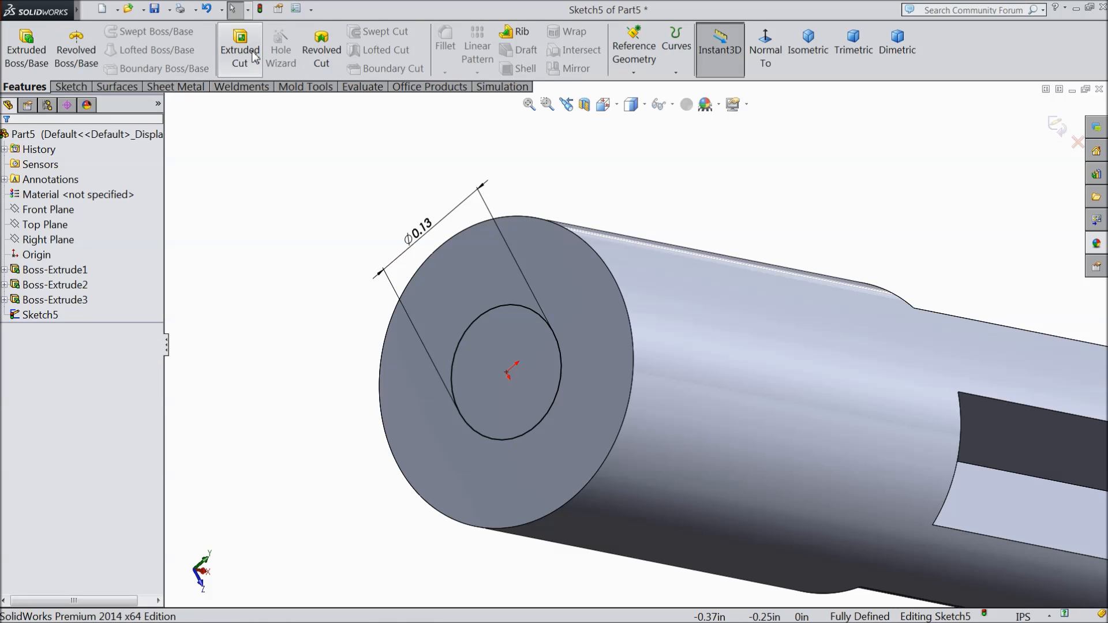
click(239, 52)
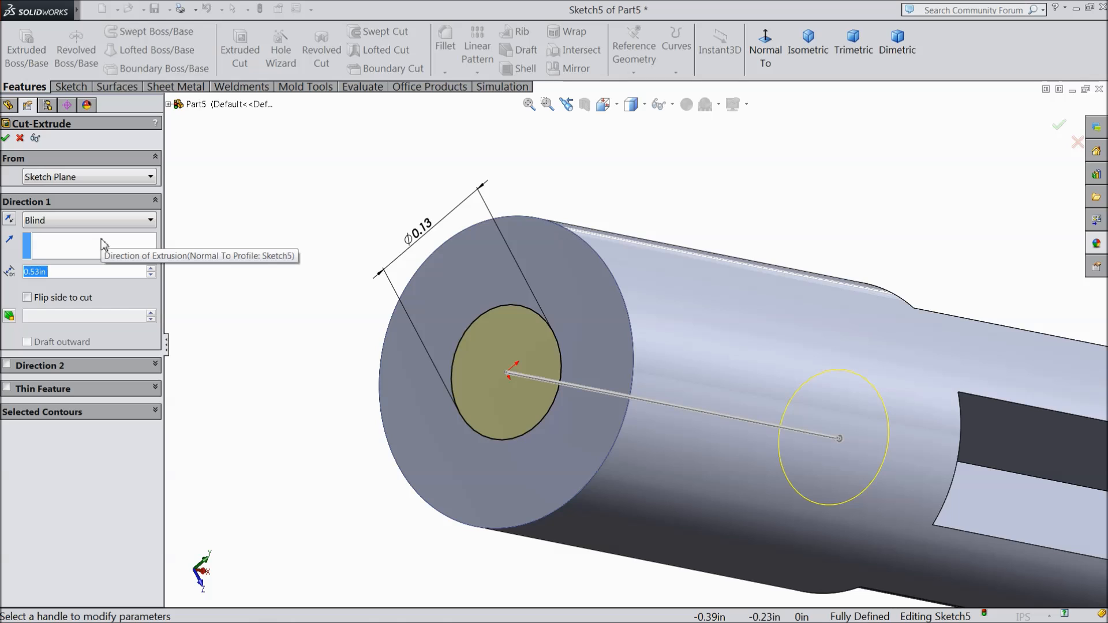
text(0.44)
key(Return)
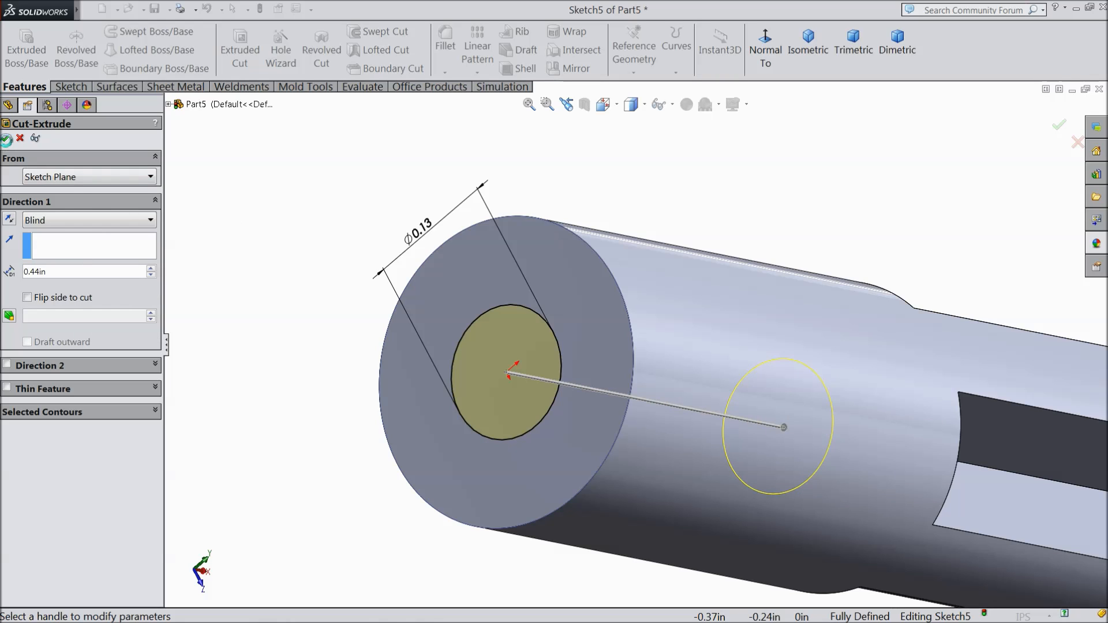
click(7, 139)
scroll(278, 288, up, 4)
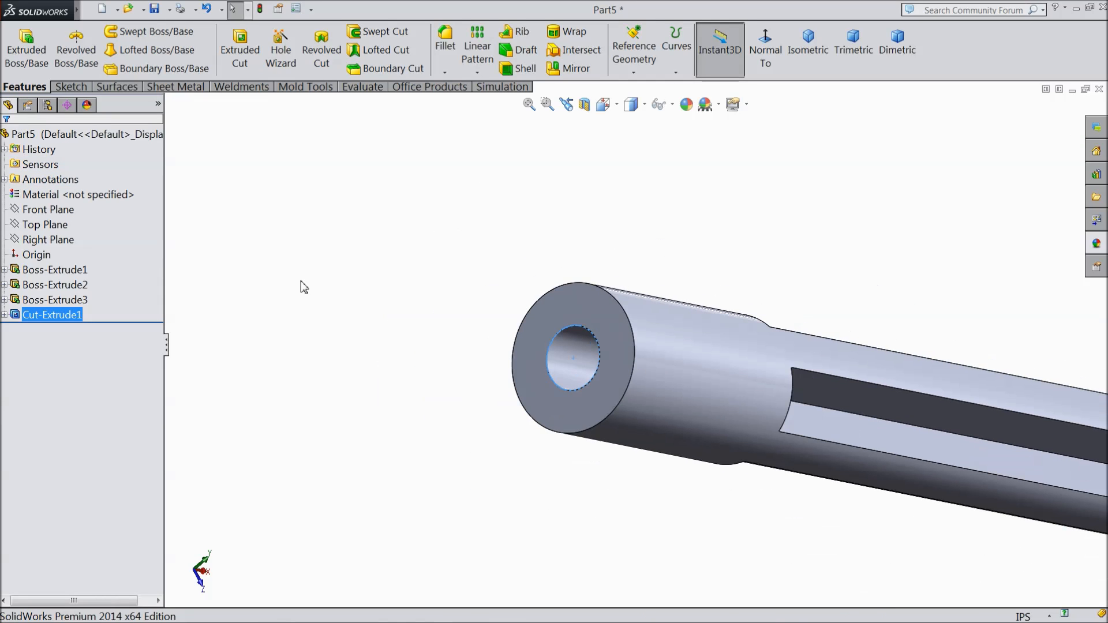
Step: Start a sketch on the Front Plane and draw a circle about 0.14 in in diameter on the round tip's axis
click(56, 214)
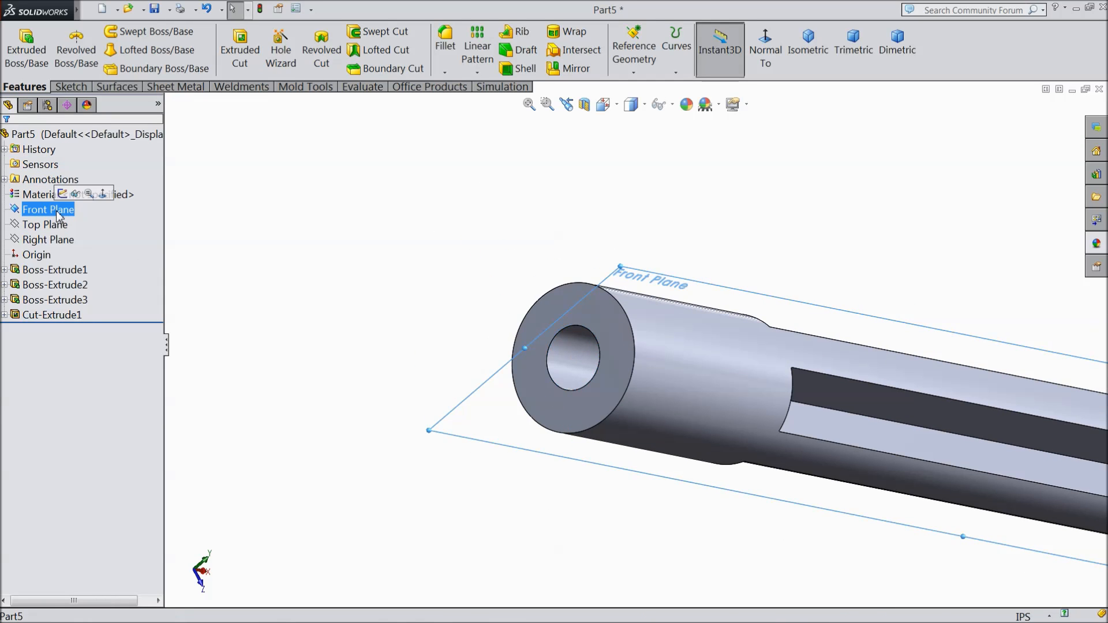
click(66, 197)
click(767, 59)
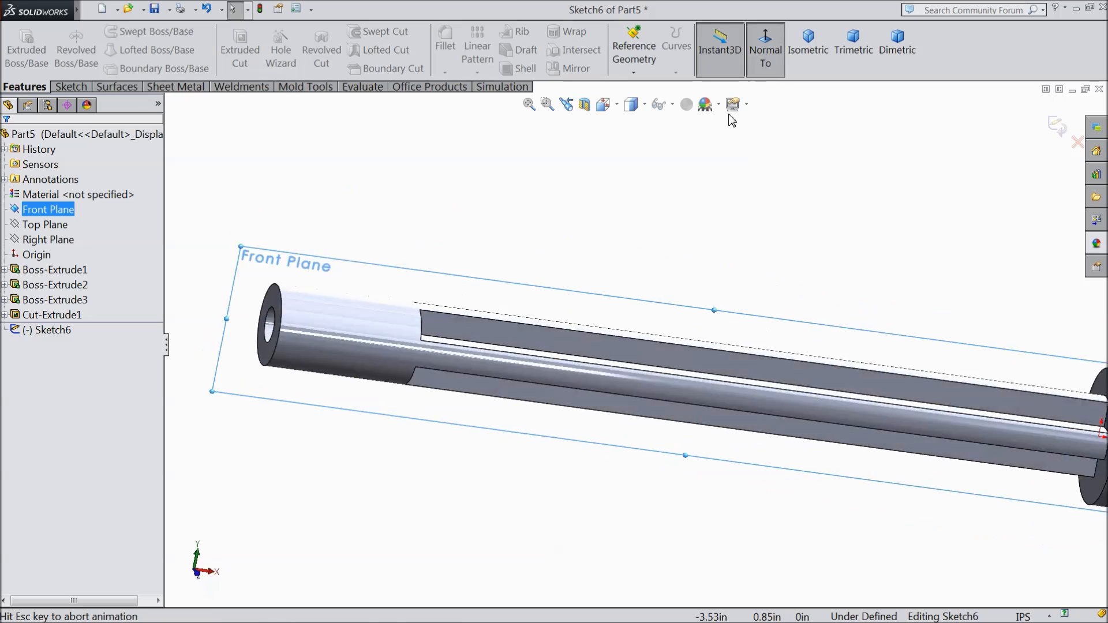
scroll(433, 338, down, 5)
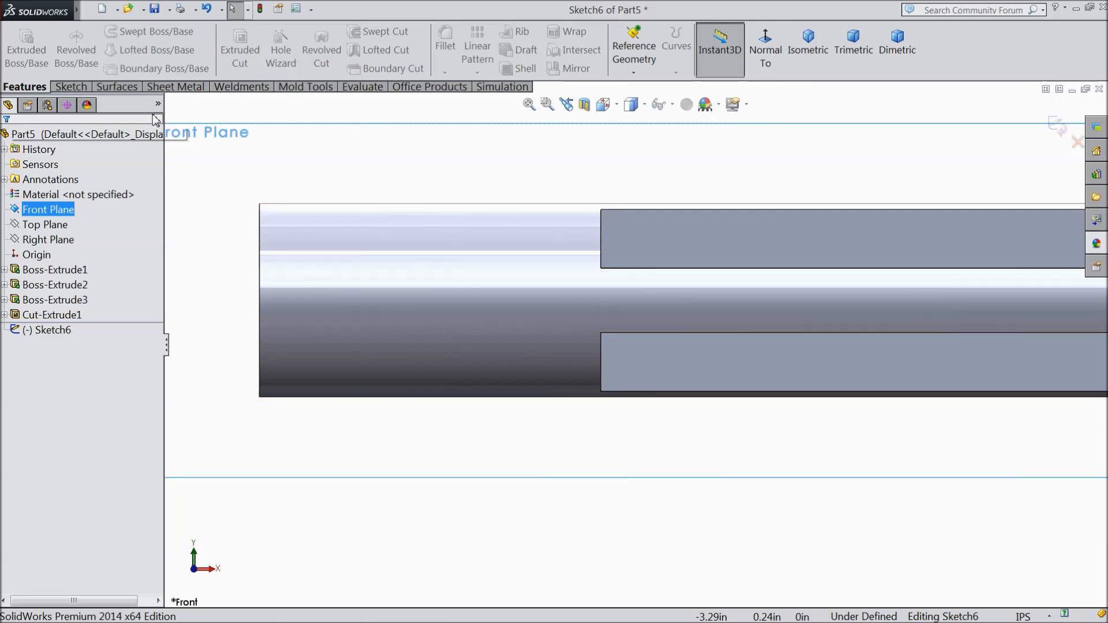
click(73, 86)
click(126, 34)
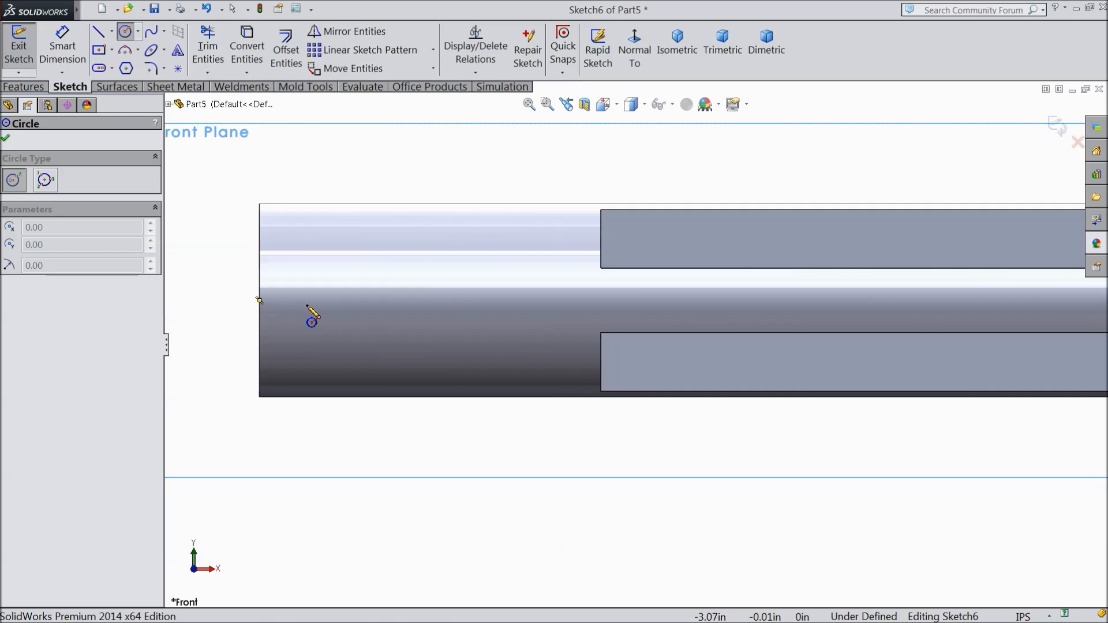
click(411, 301)
click(430, 261)
Step: Dimension the circle on the round tip and set its diameter to 0.11 in
click(63, 49)
click(403, 264)
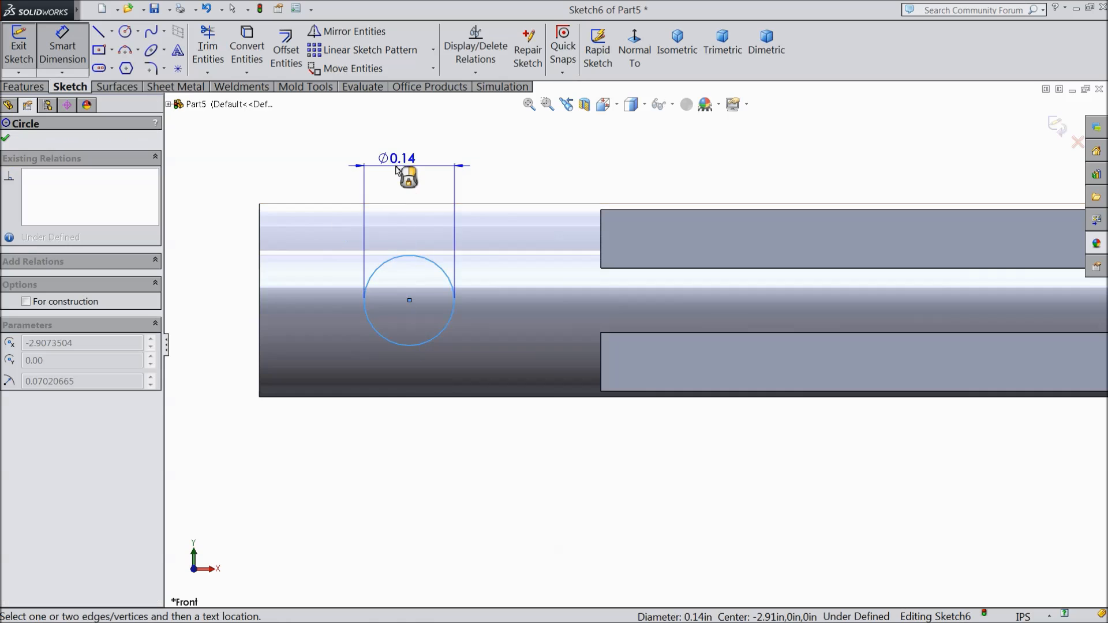
click(407, 173)
text(0.11)
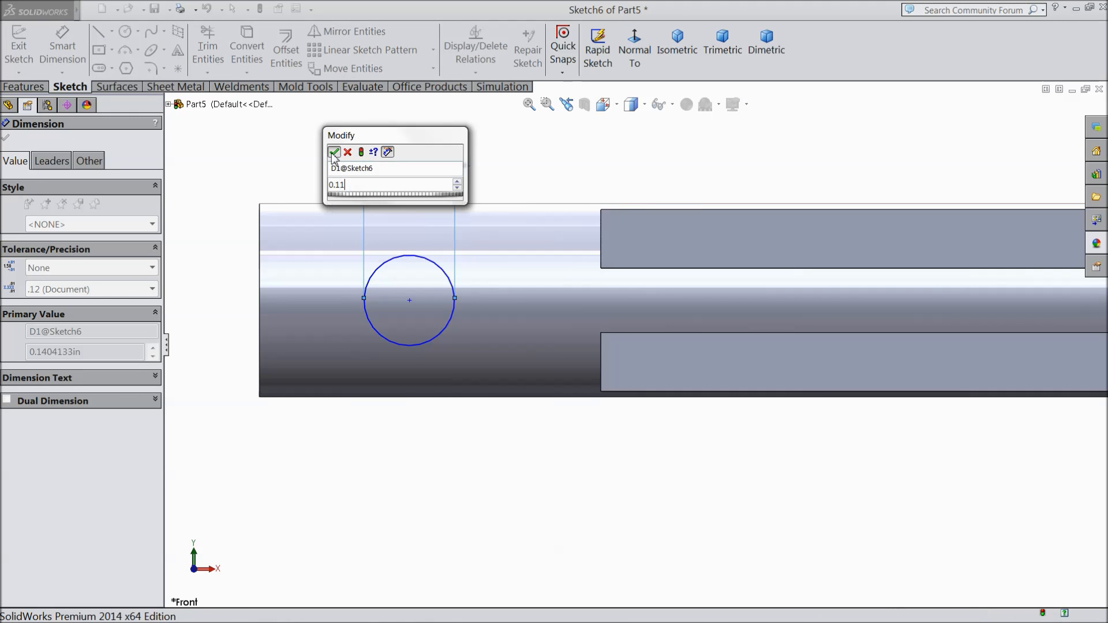
key(Return)
Step: Dimension the circle's centre from the round tip's end edge and set the distance to 0.22 in
click(410, 300)
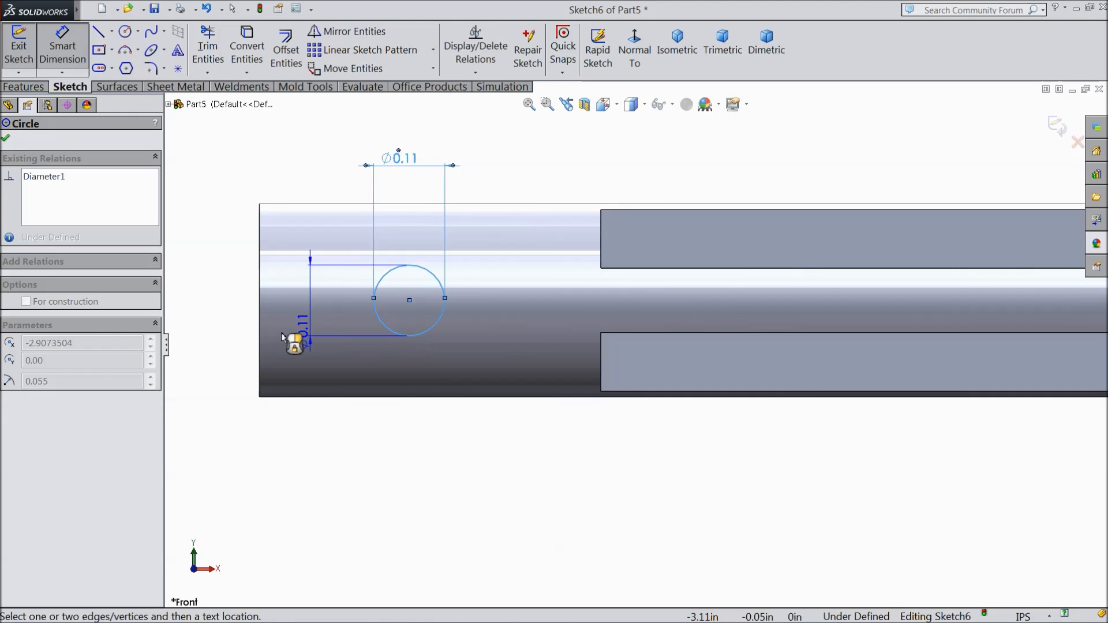
click(259, 331)
click(335, 446)
text(0)
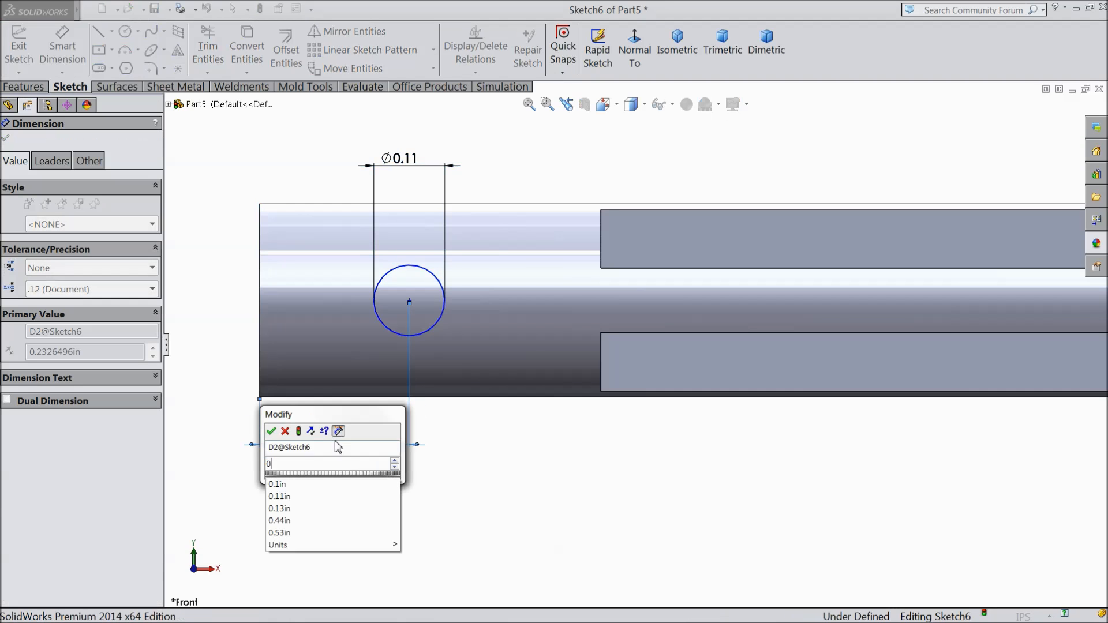
text(.22)
click(271, 432)
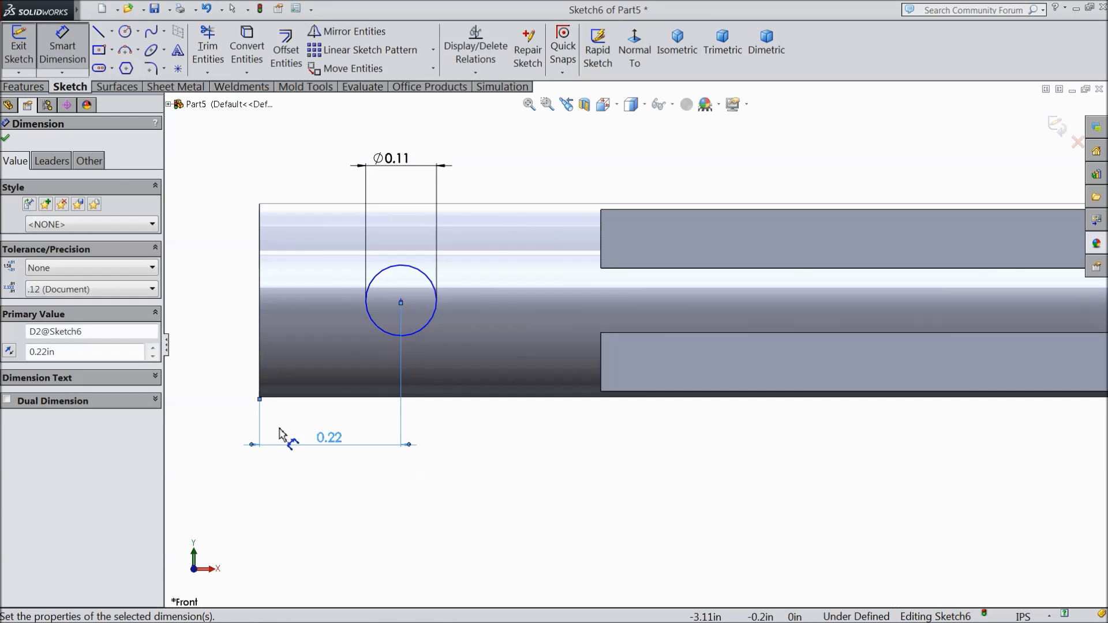
click(5, 137)
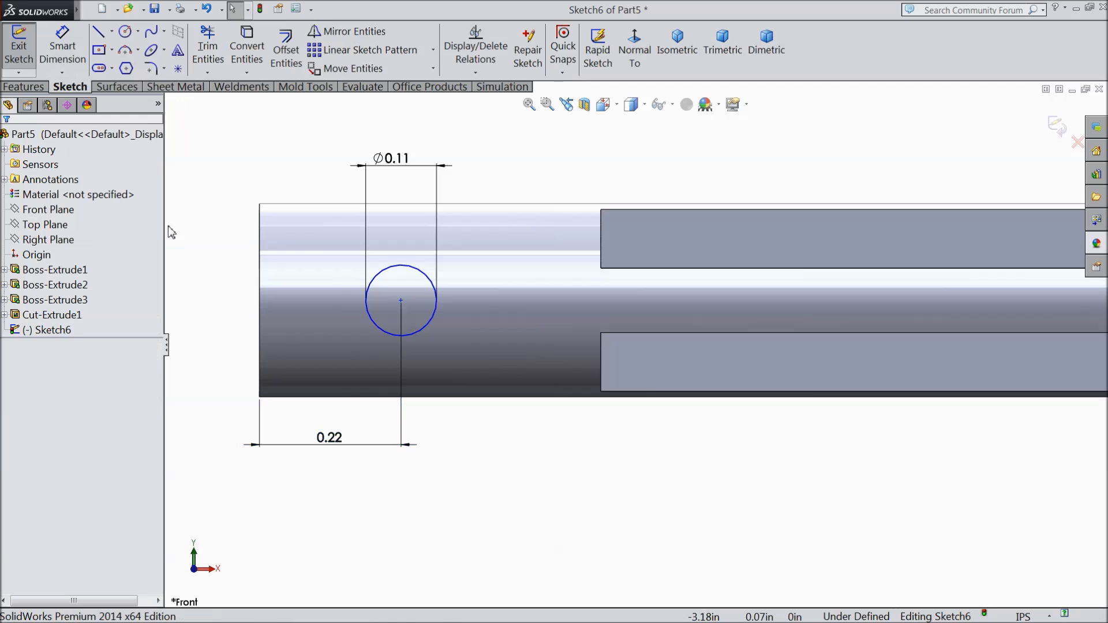
Step: Try a midpoint relation between the circle's centre and the round tip's end edge, and delete that relation
click(402, 301)
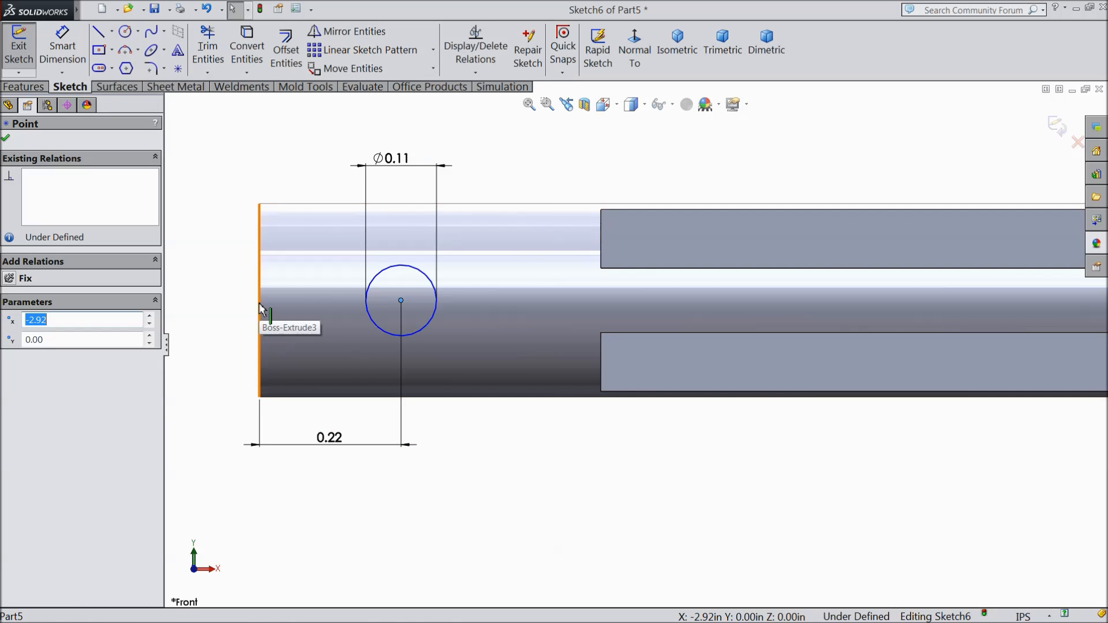
ctrl+click(259, 308)
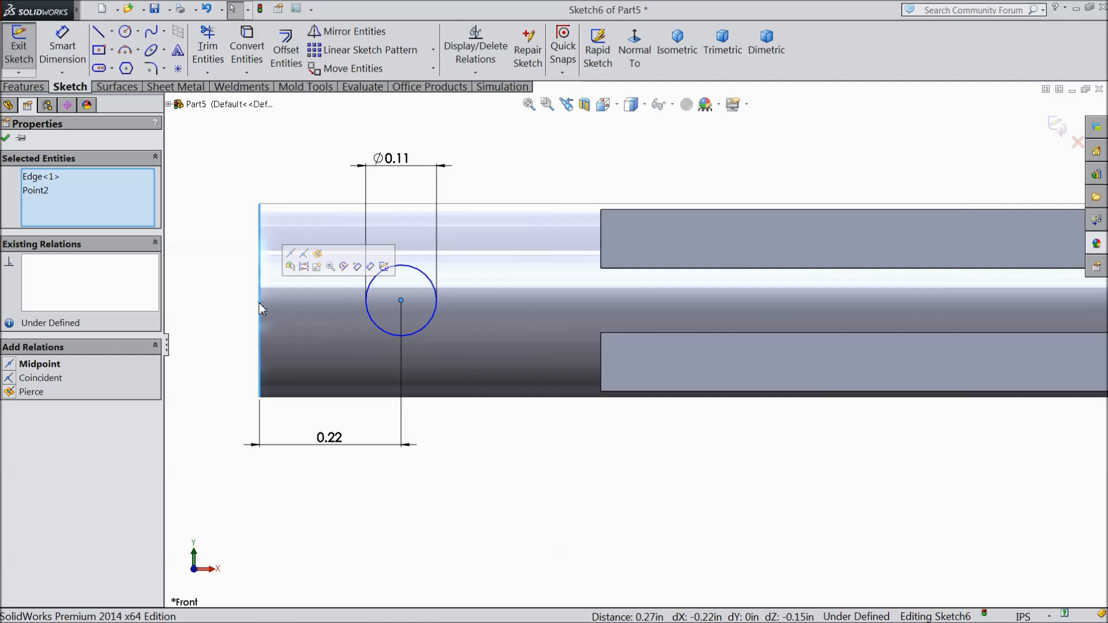
click(291, 253)
right_click(62, 262)
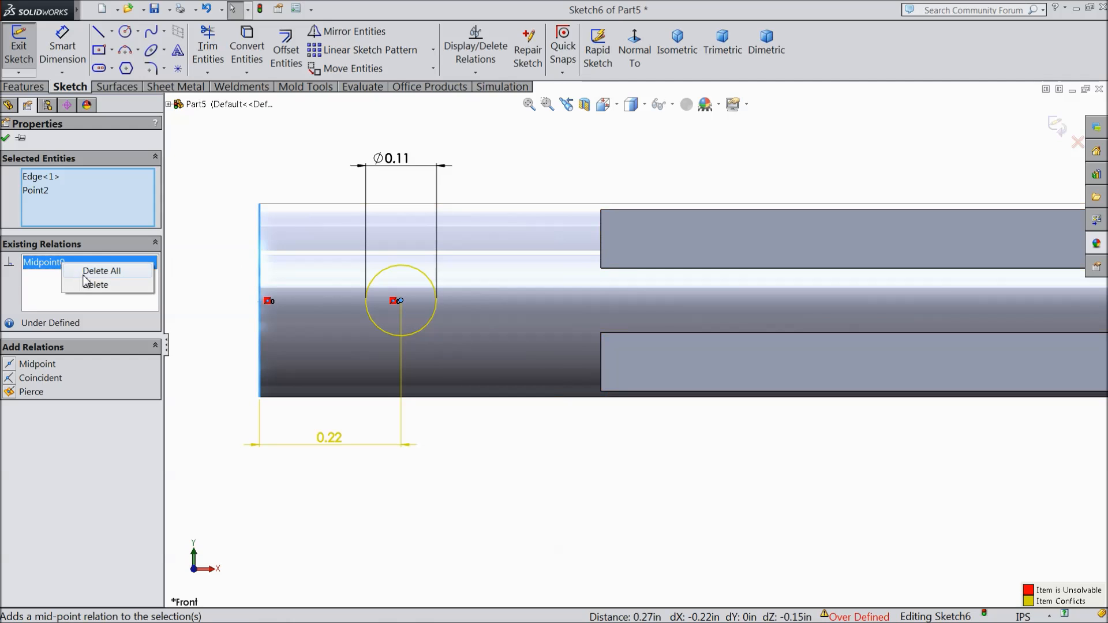
click(90, 271)
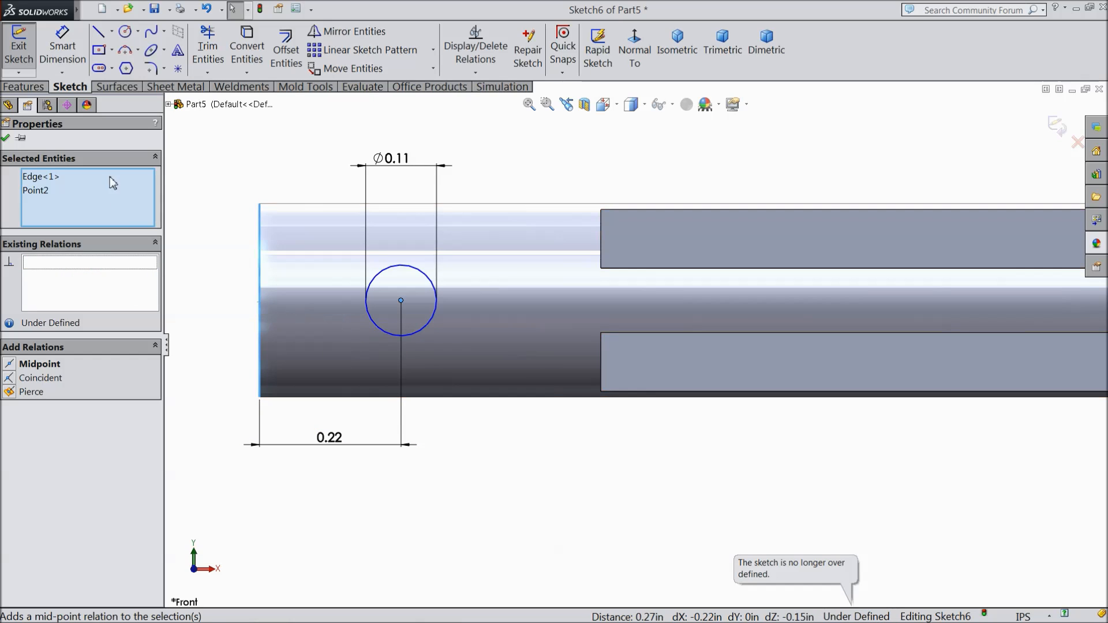
Step: Draw a horizontal centerline from the midpoint of the round tip's end edge to the circle's centre
click(111, 32)
click(124, 58)
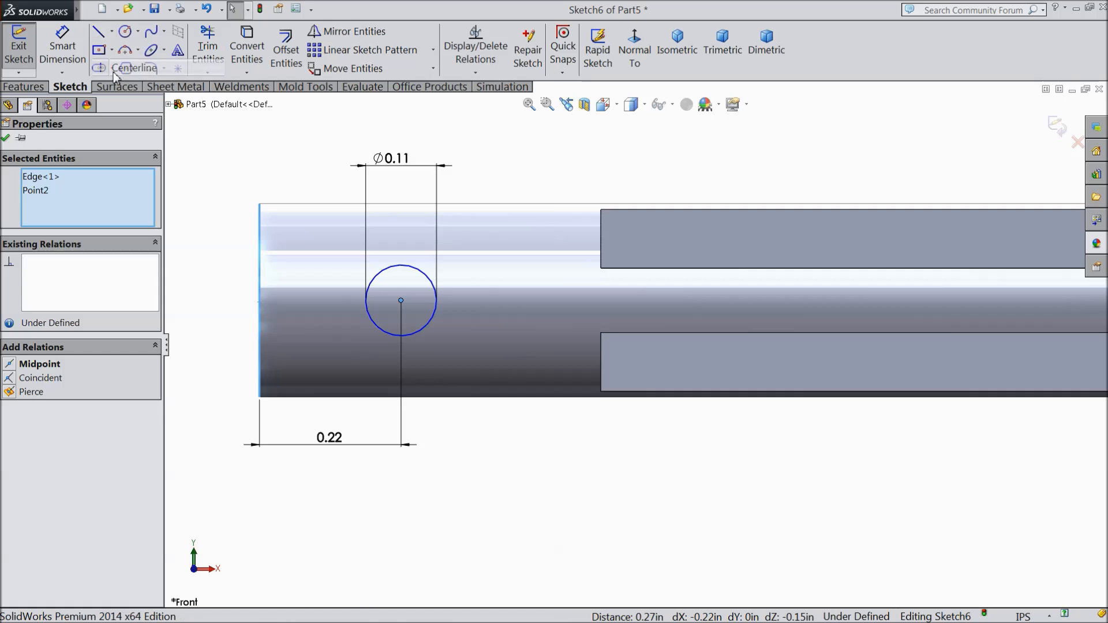
click(259, 300)
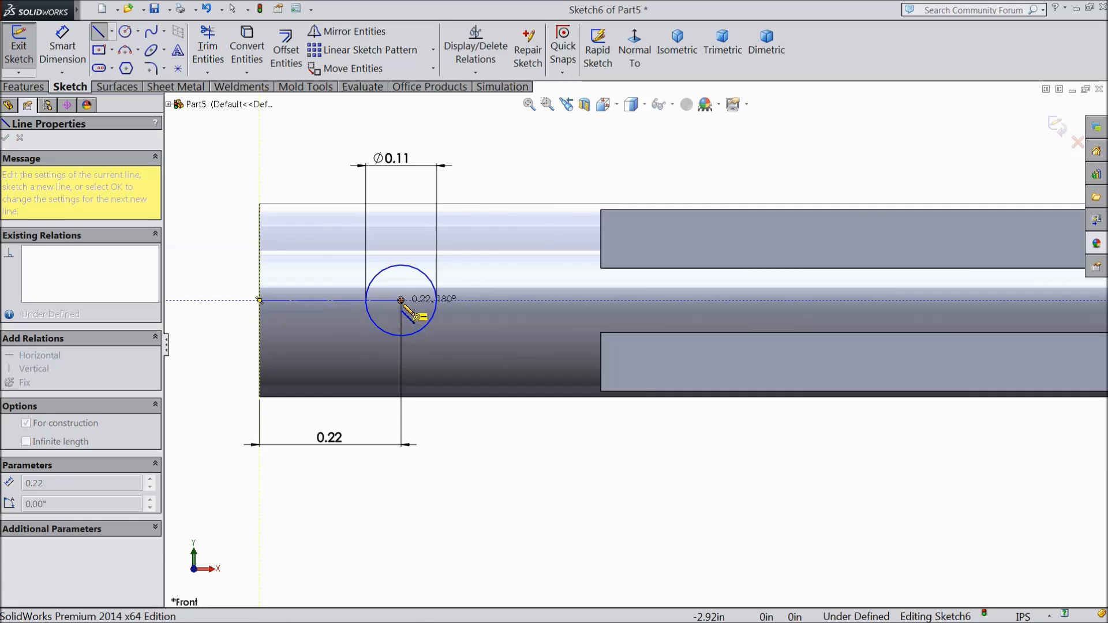
click(401, 300)
right_click(296, 258)
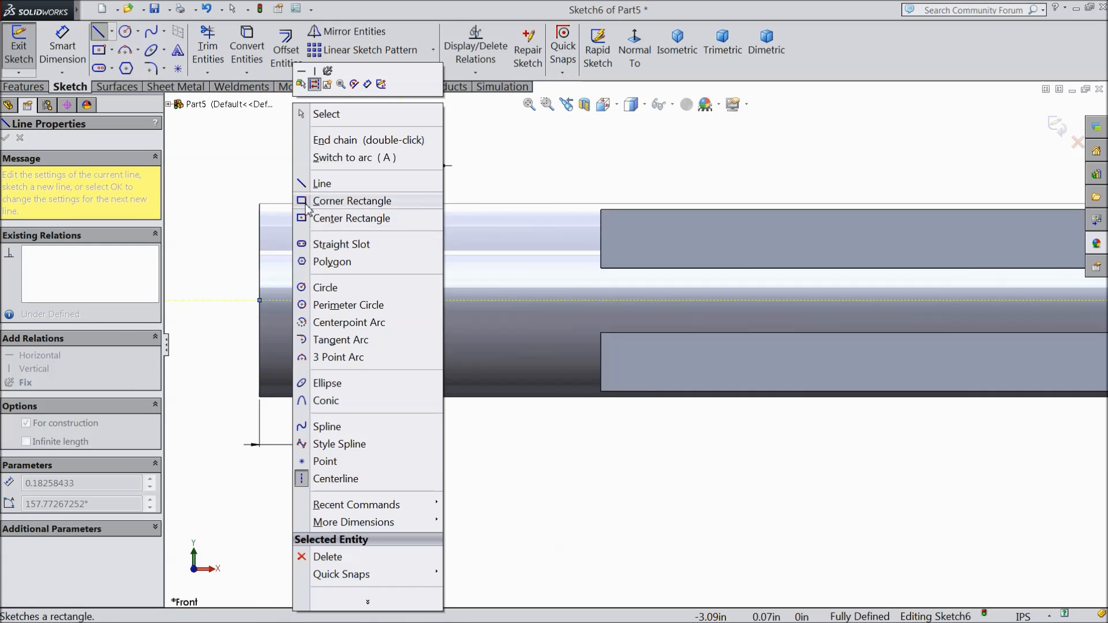
click(321, 111)
Step: Cut the 0.11 in circle crosswise through the round tip with a mid-plane extruded cut 0.44 in deep
click(23, 86)
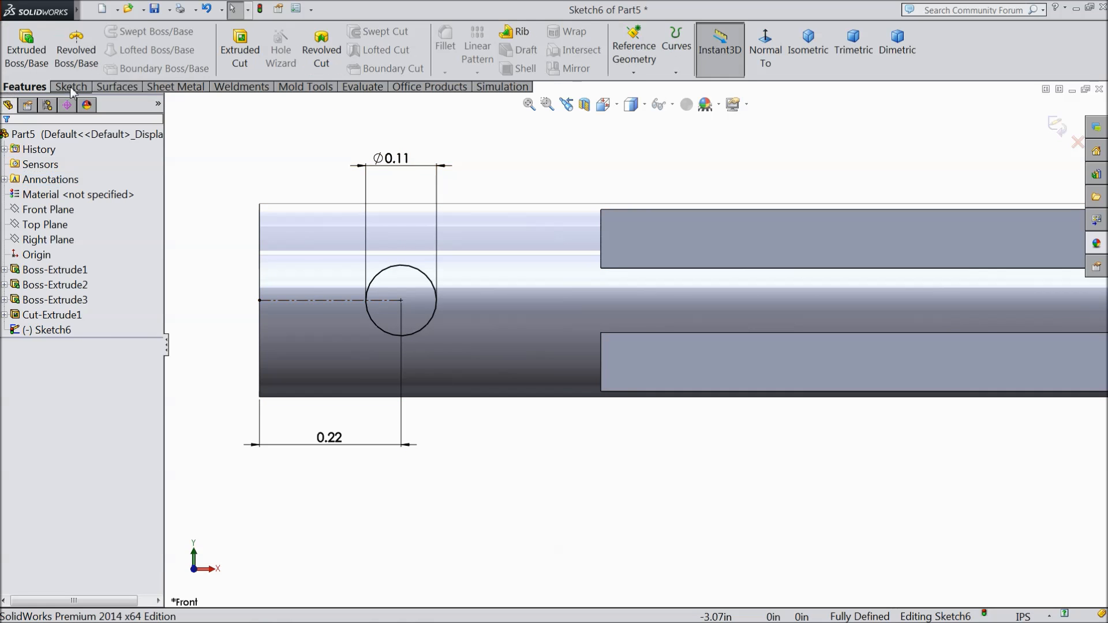
click(256, 55)
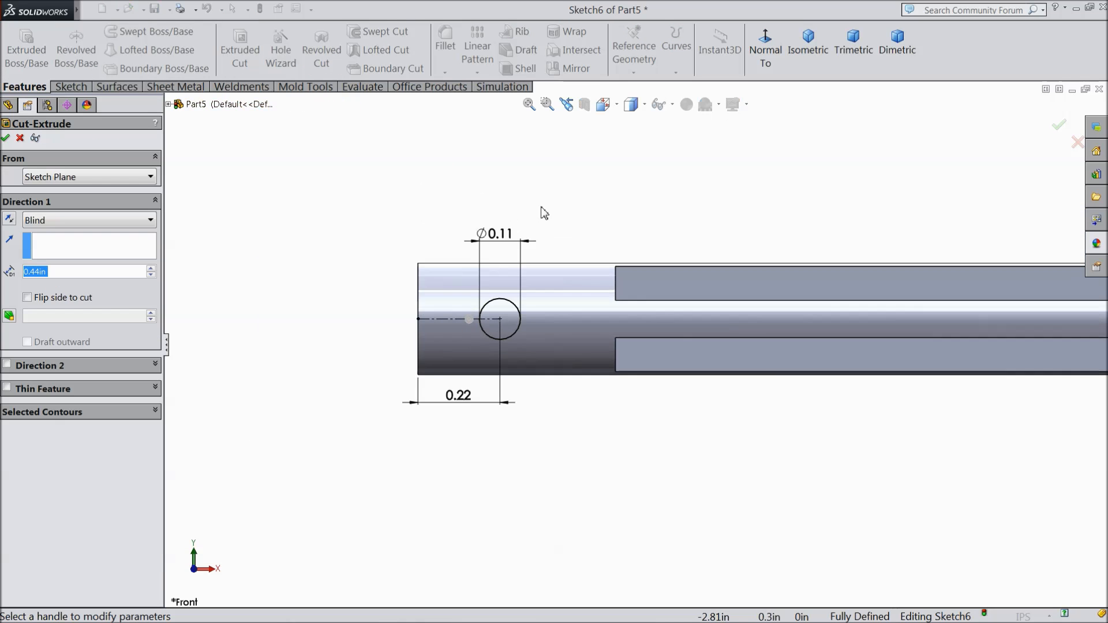
click(70, 223)
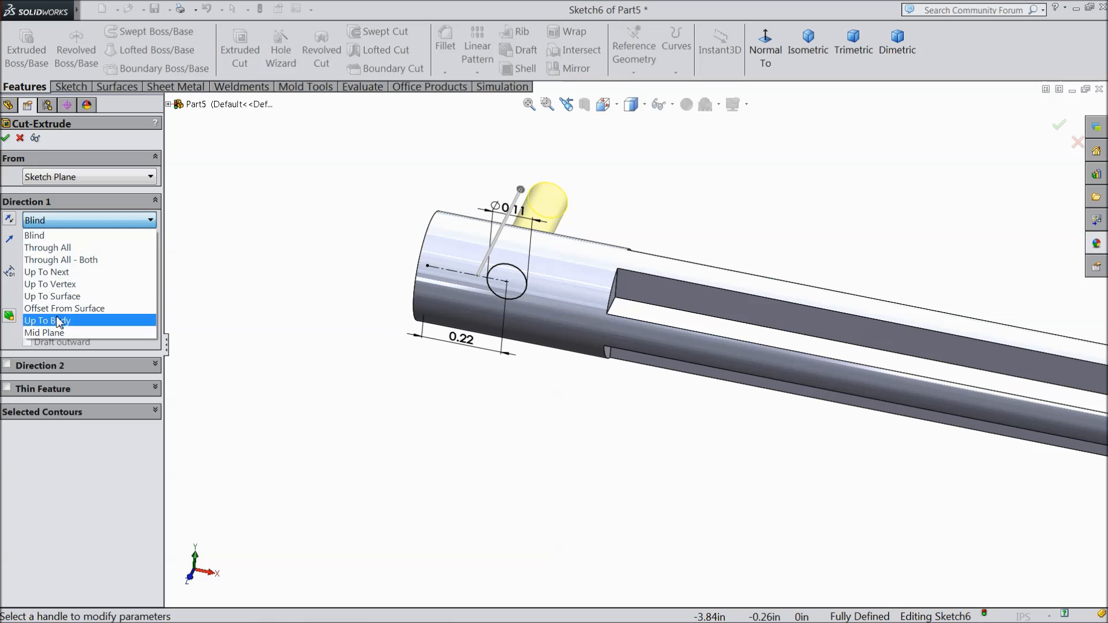
click(58, 335)
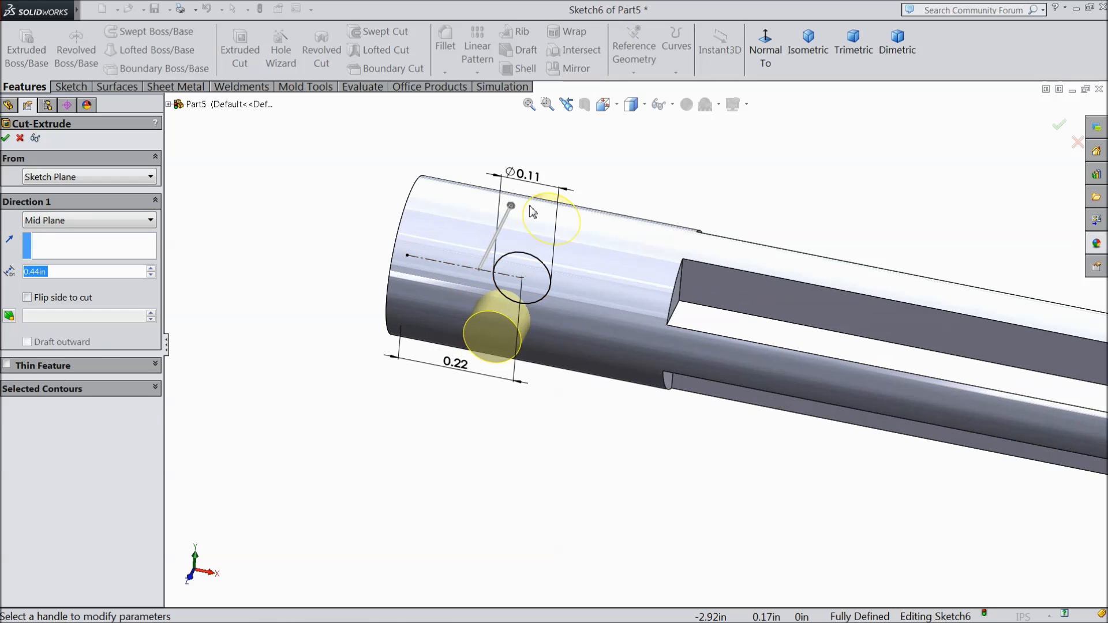
click(7, 138)
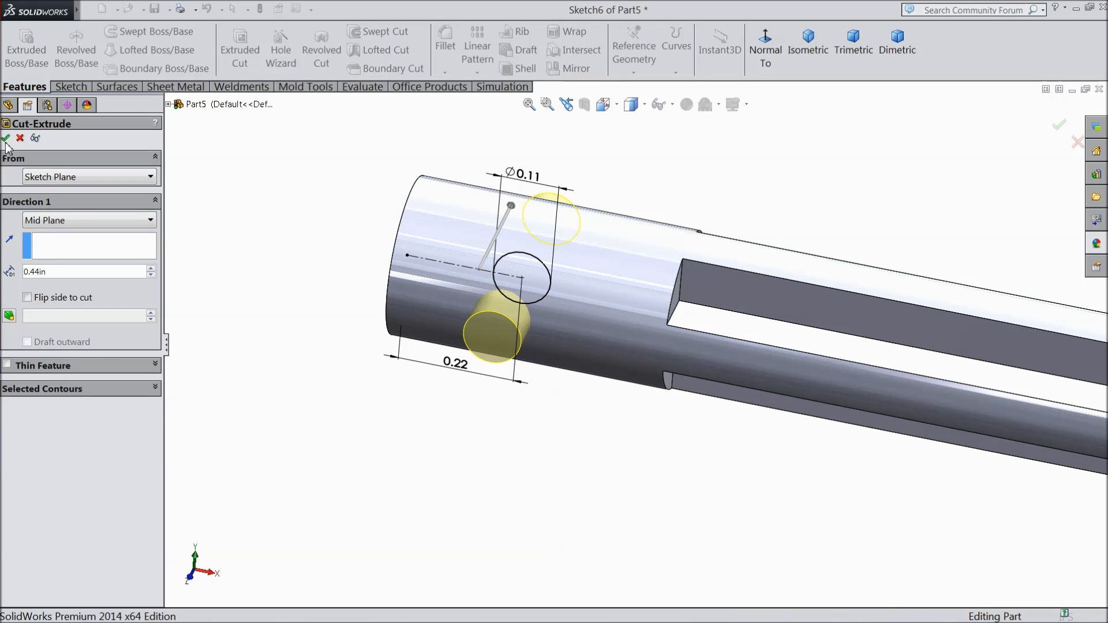
middle_drag(283, 302, 300, 280)
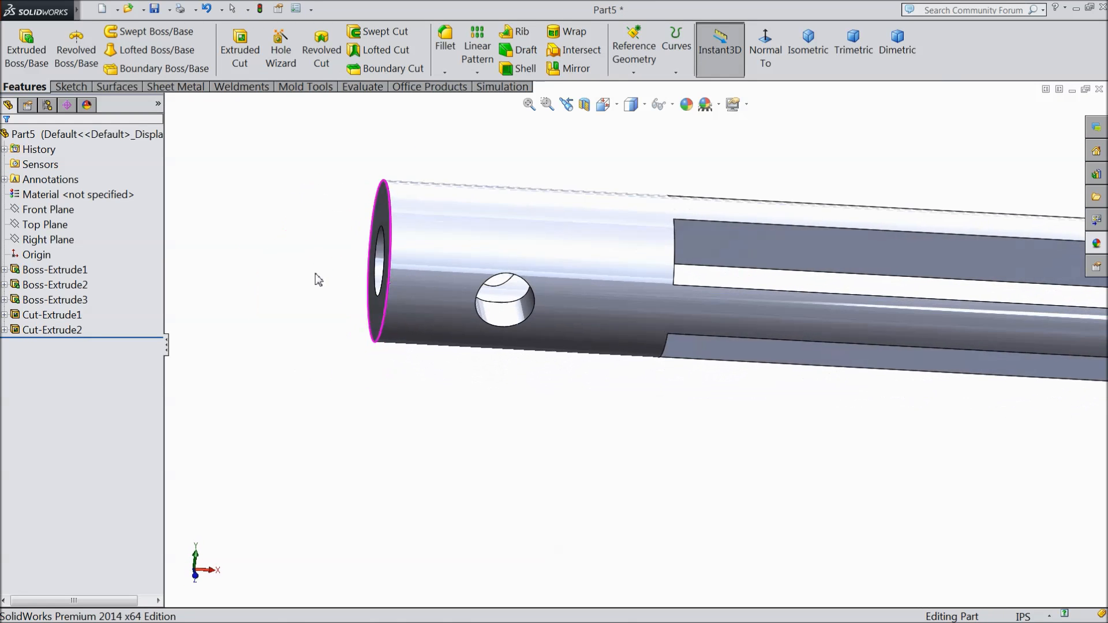
Step: Set the whole plunger part's appearance to the light red standard colour, RGB 255, 128, 128
click(756, 57)
click(808, 43)
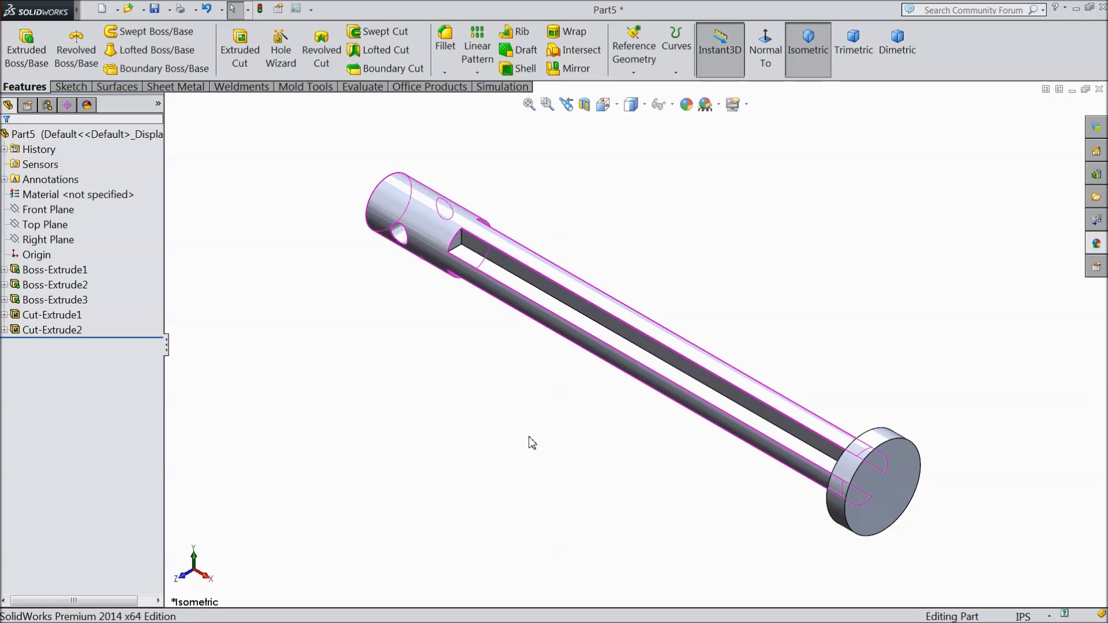
mouse_move(379, 394)
middle_down()
mouse_move(401, 379)
mouse_move(389, 379)
middle_up()
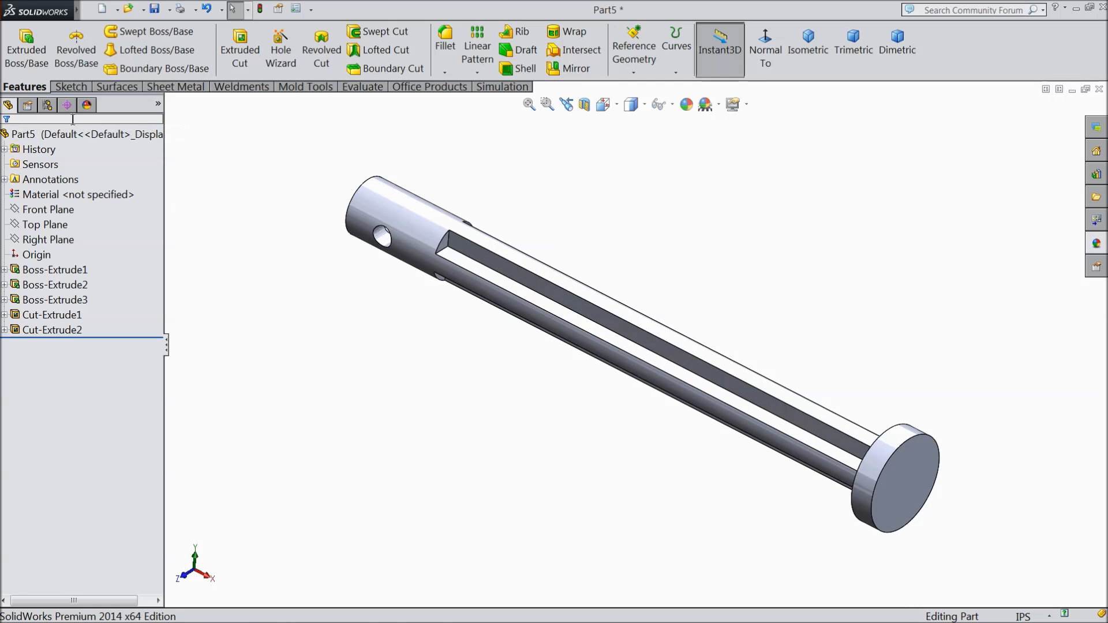
click(56, 140)
click(687, 105)
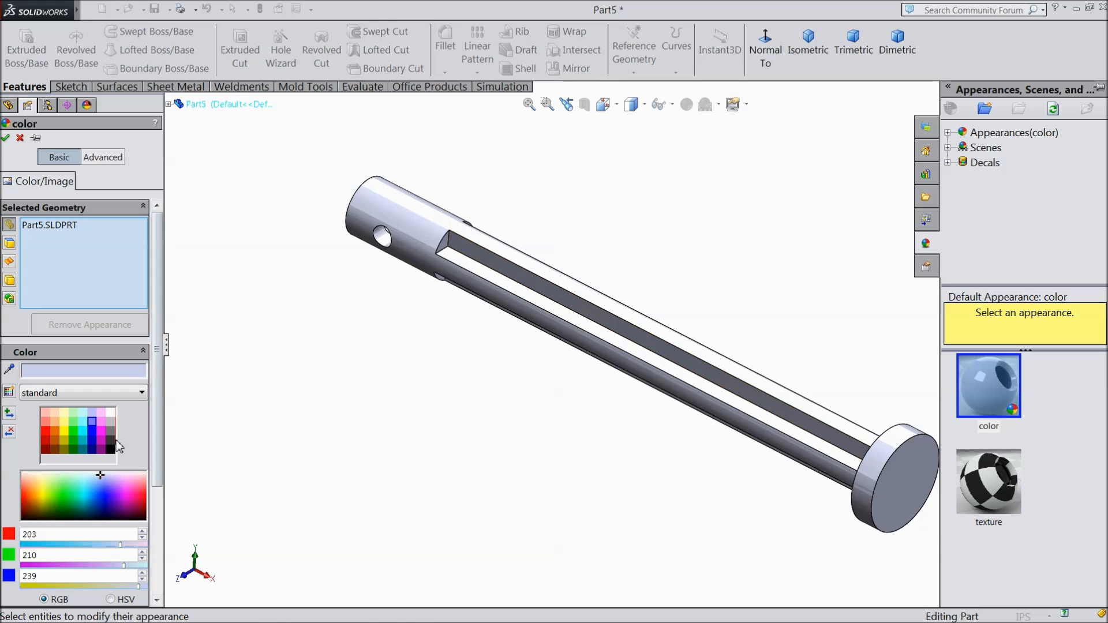
click(44, 434)
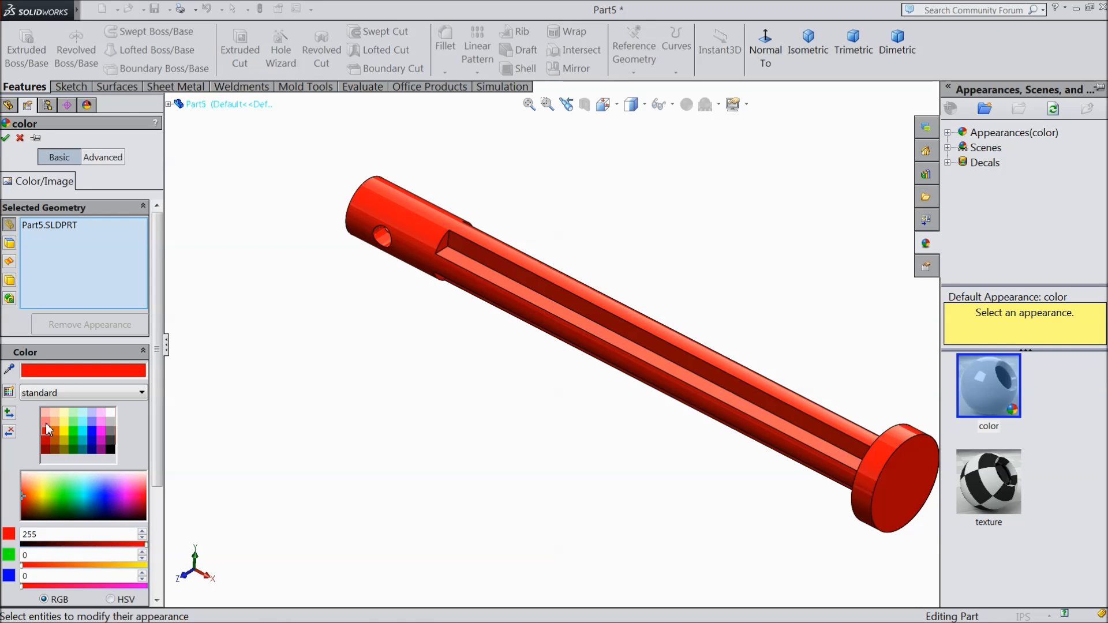
click(45, 423)
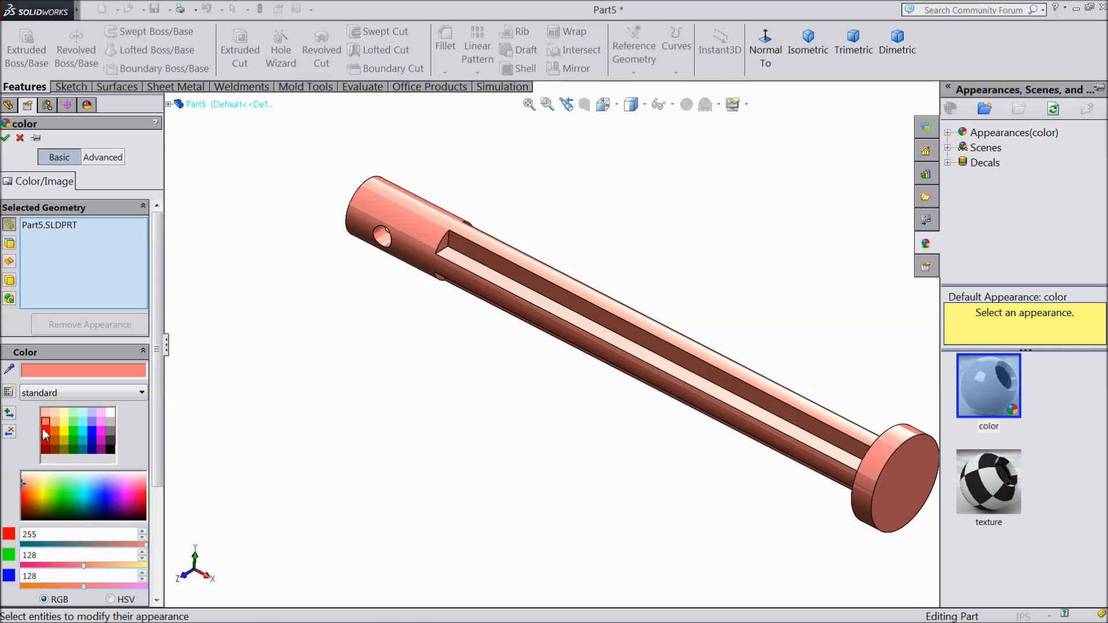
click(43, 432)
middle_drag(274, 409, 309, 388)
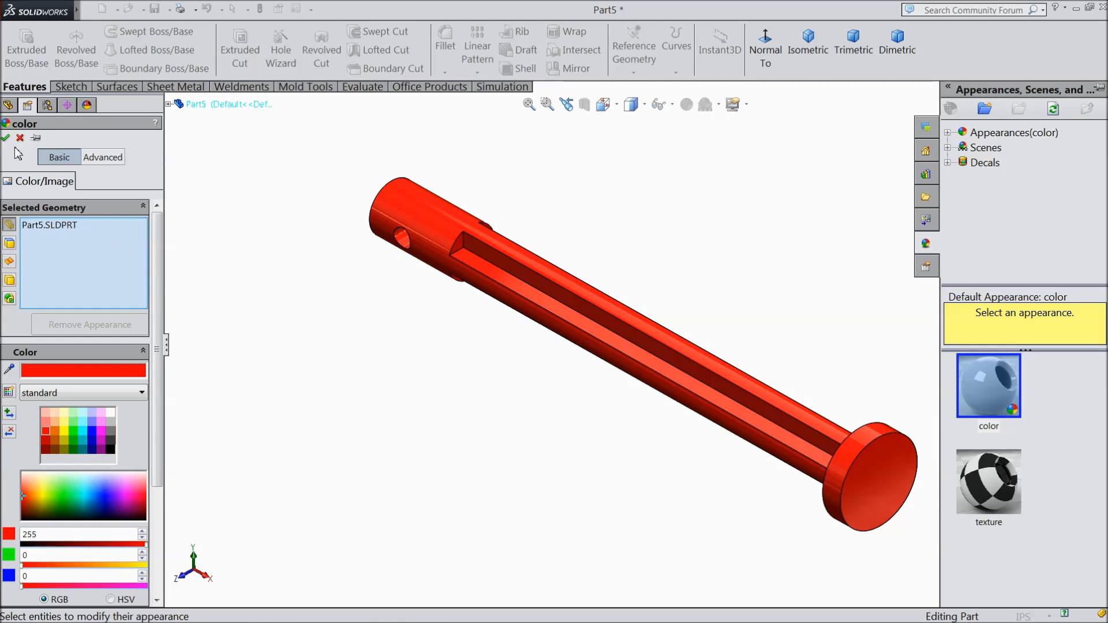
click(45, 422)
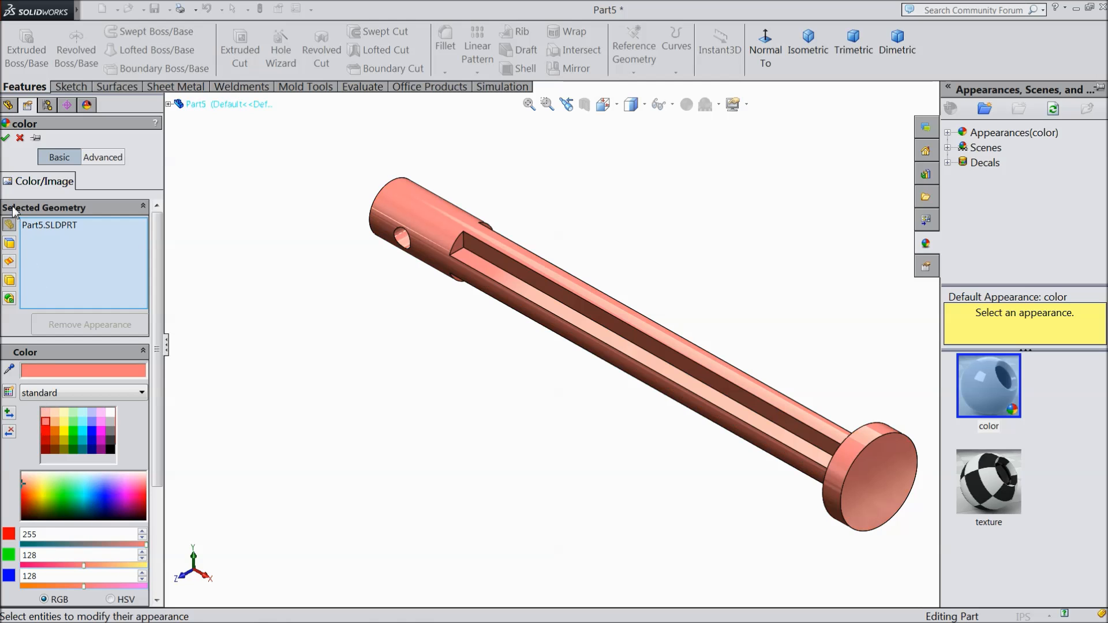
click(6, 138)
Step: Save the finished part in the Launcher folder as 4.plunger
mouse_move(349, 349)
middle_down()
mouse_move(397, 343)
mouse_move(383, 369)
mouse_move(376, 339)
mouse_move(364, 345)
middle_up()
click(154, 9)
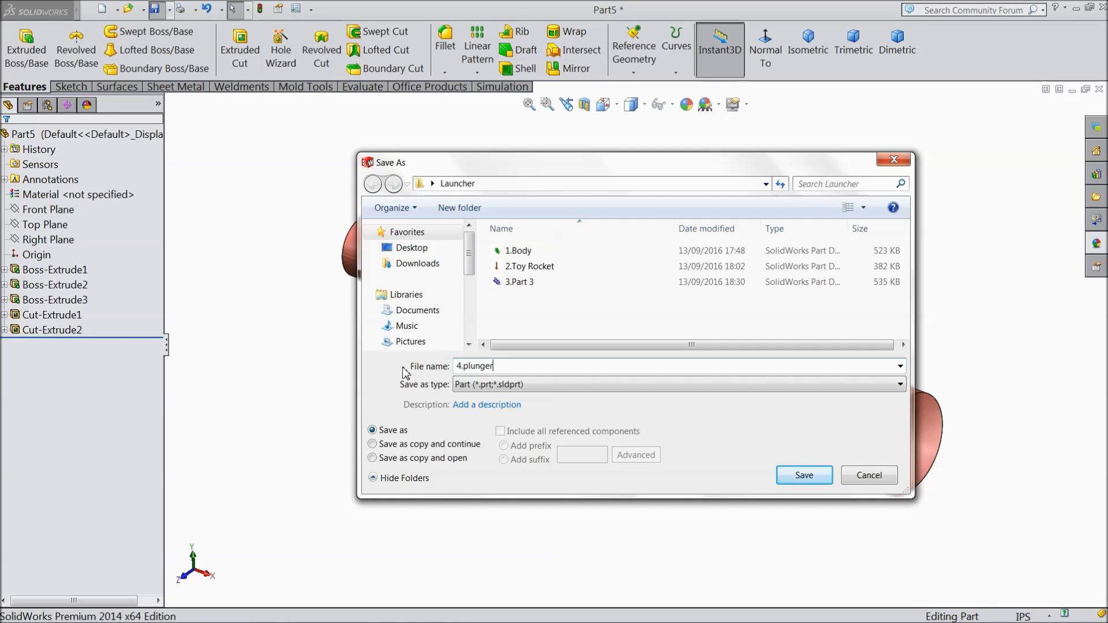
click(804, 475)
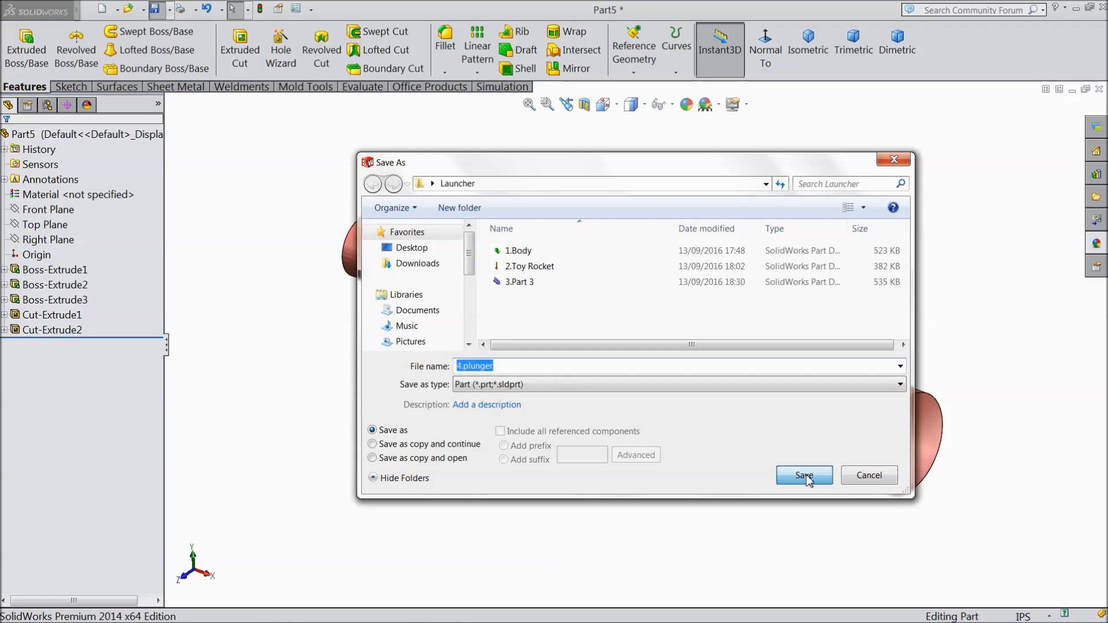
scroll(628, 381, up, 2)
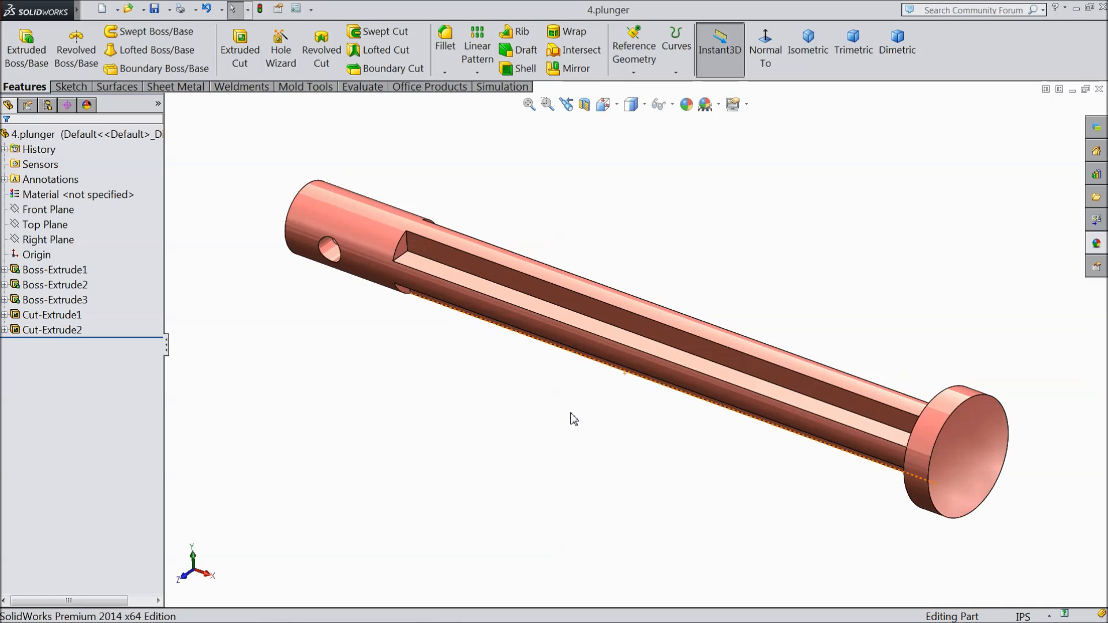
mouse_move(485, 442)
middle_down()
mouse_move(502, 391)
mouse_move(484, 439)
middle_up()
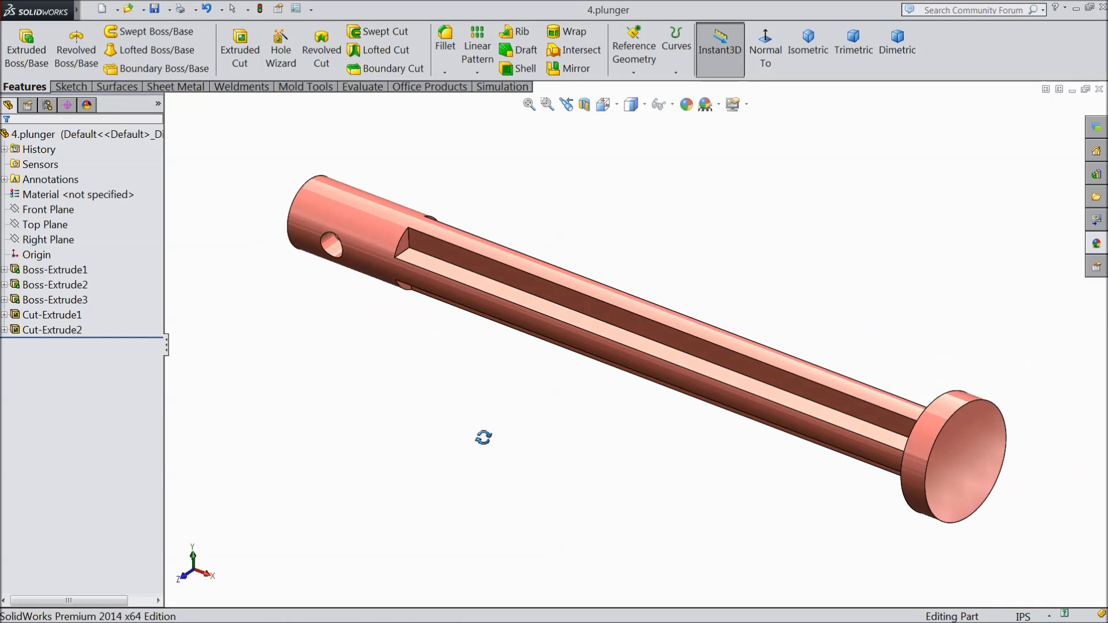
click(434, 615)
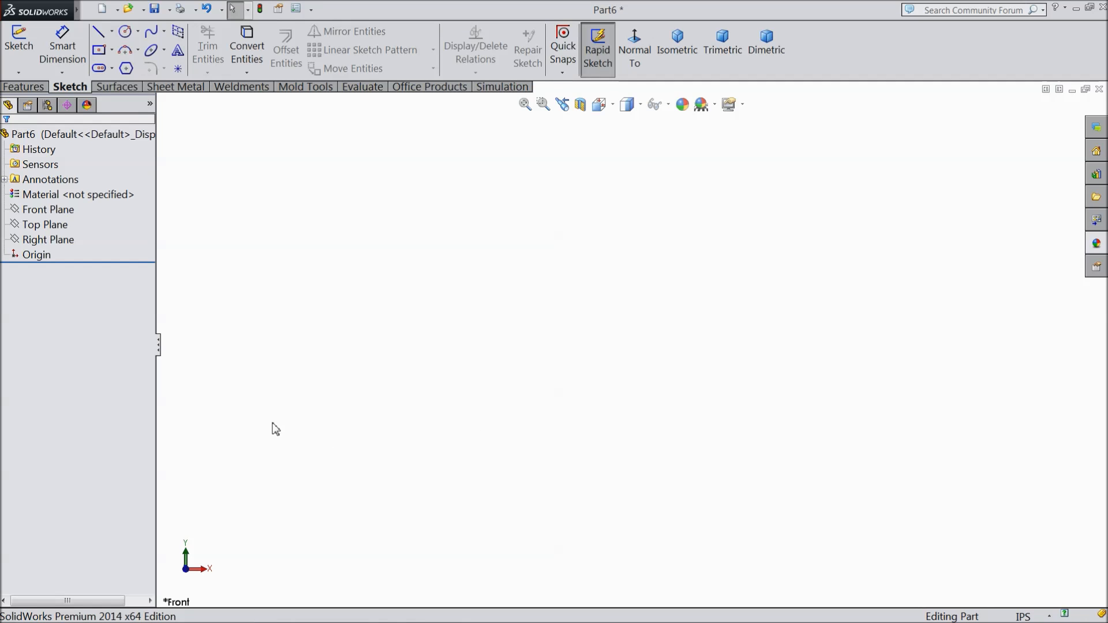
Step: Sketch an open stepped line profile on the Front Plane, from a horizontal base line about 2.98 in long at the origin to a long upper vertical
click(49, 224)
click(48, 209)
click(116, 196)
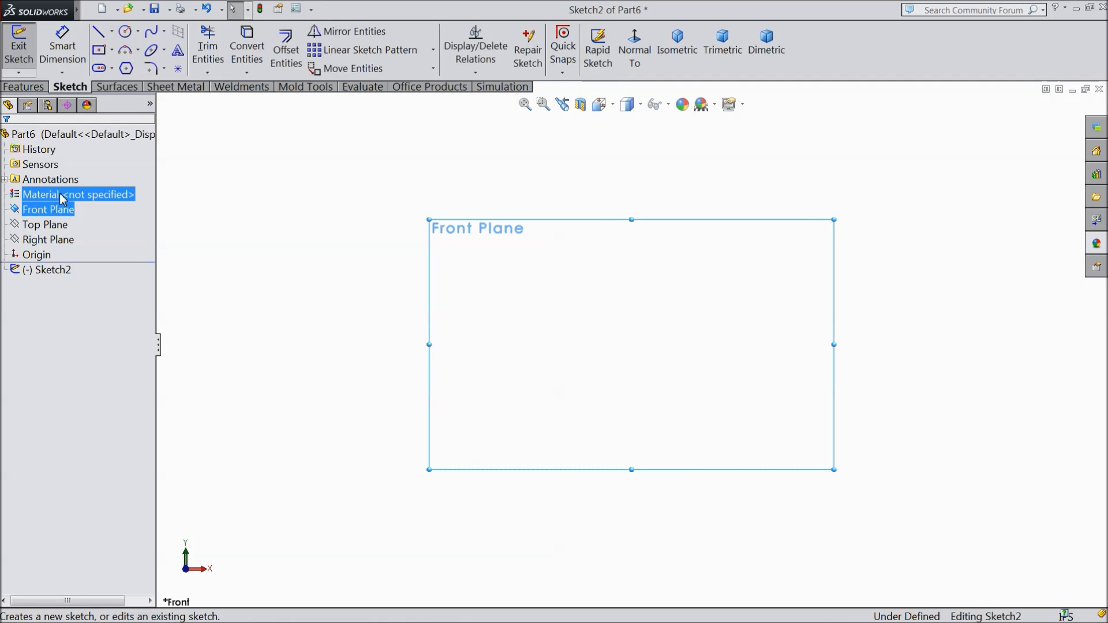
click(99, 33)
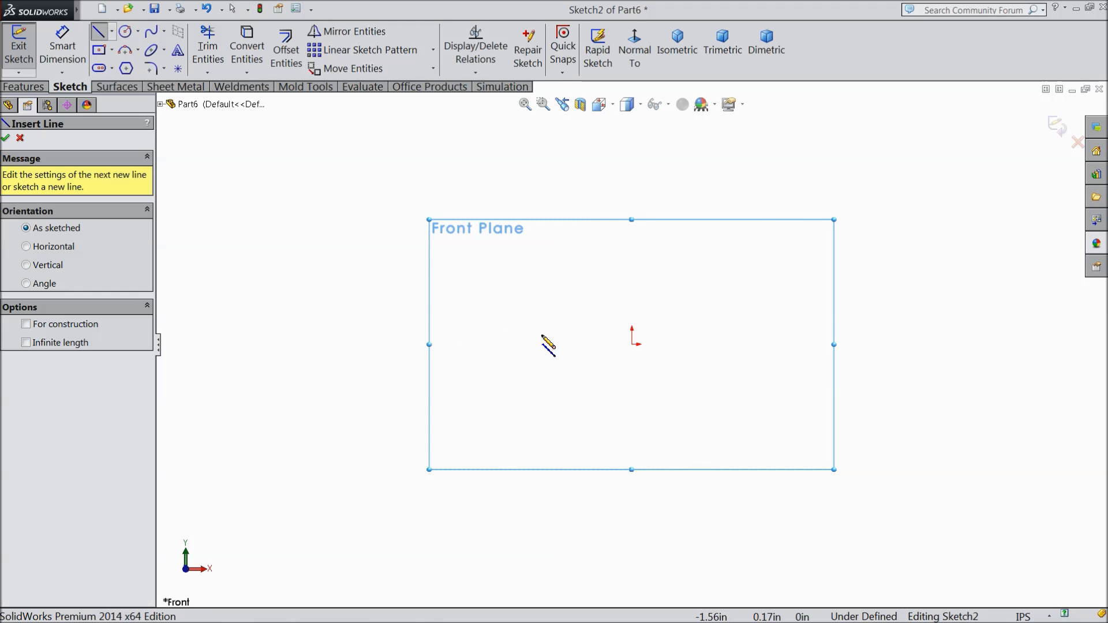
click(632, 345)
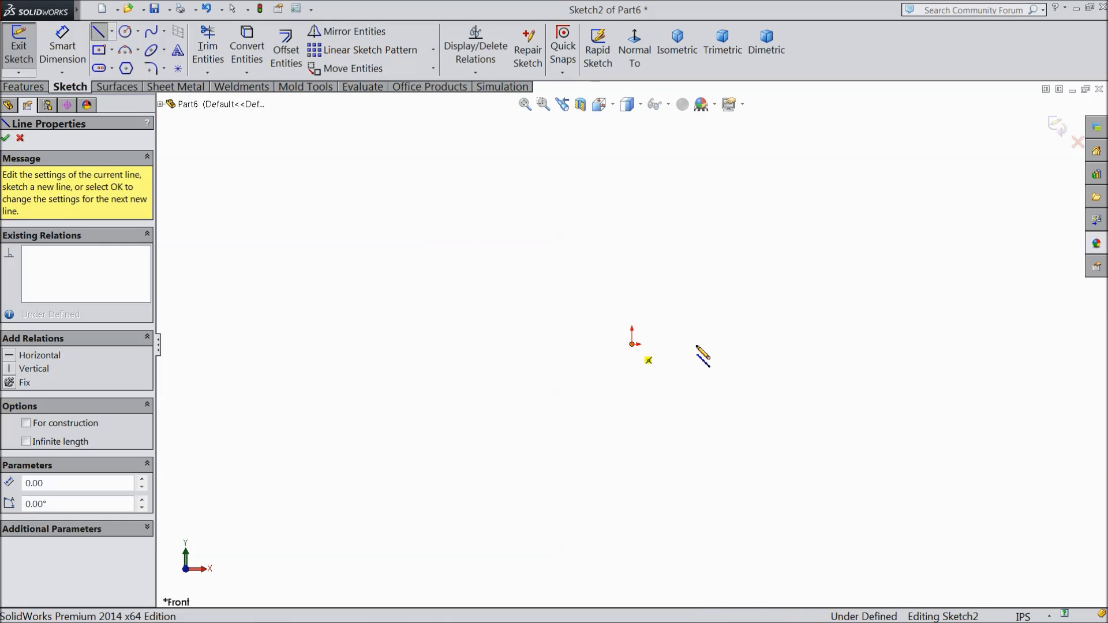
click(804, 344)
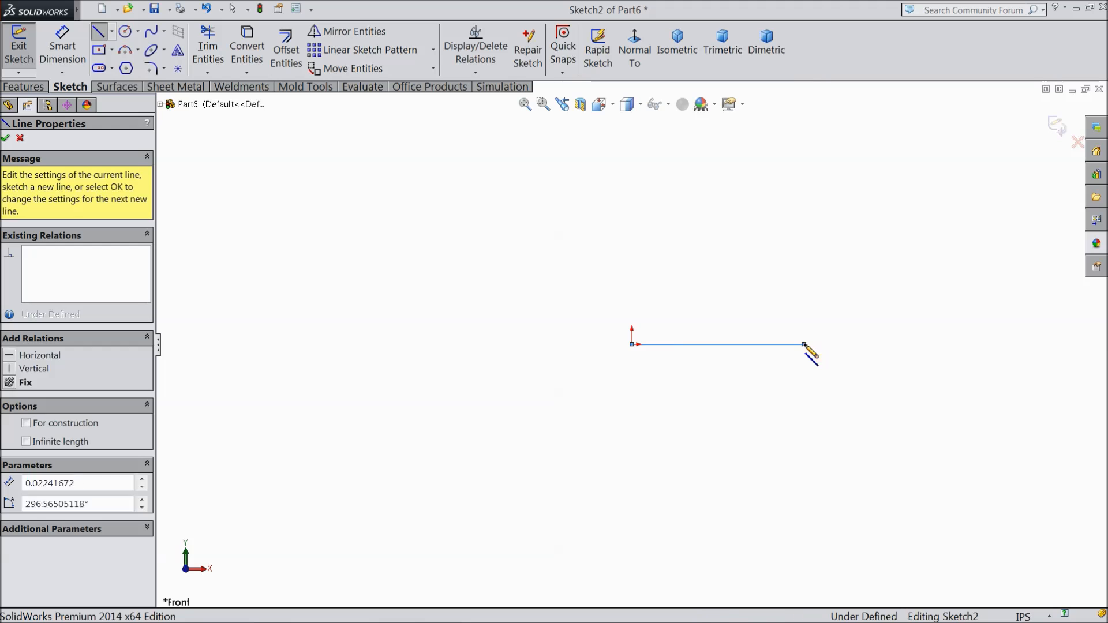
click(804, 292)
click(761, 293)
click(762, 247)
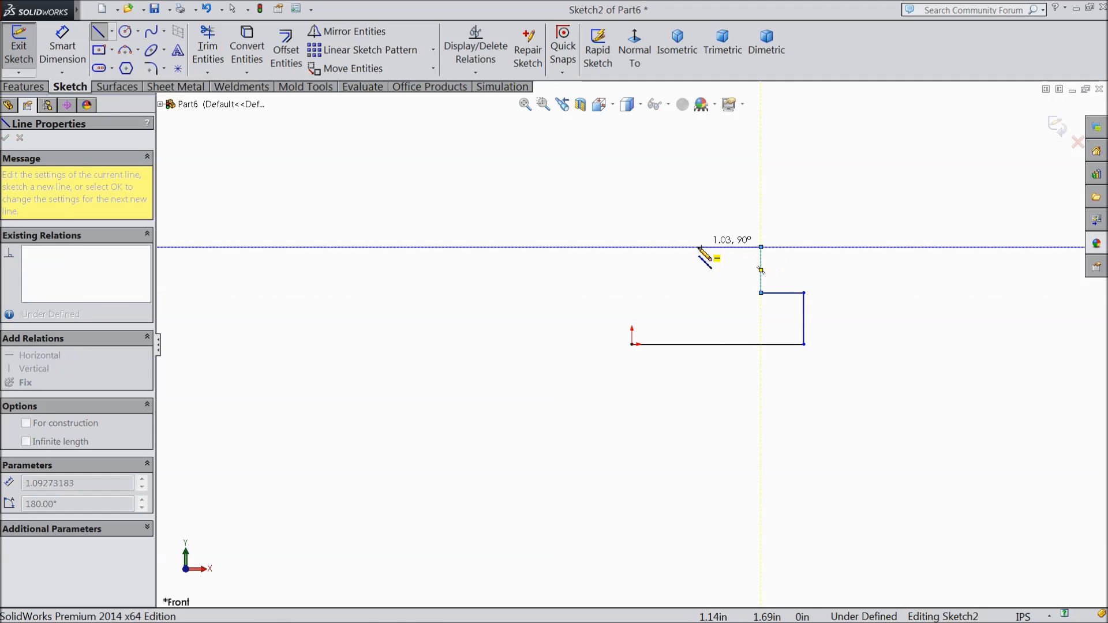
click(688, 247)
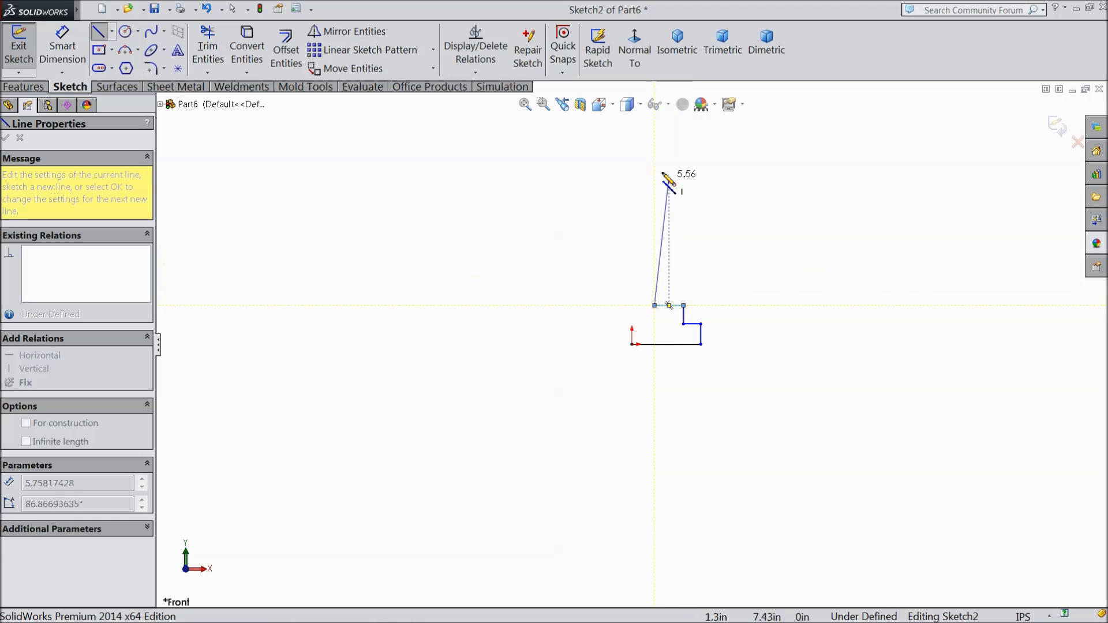
right_click(655, 142)
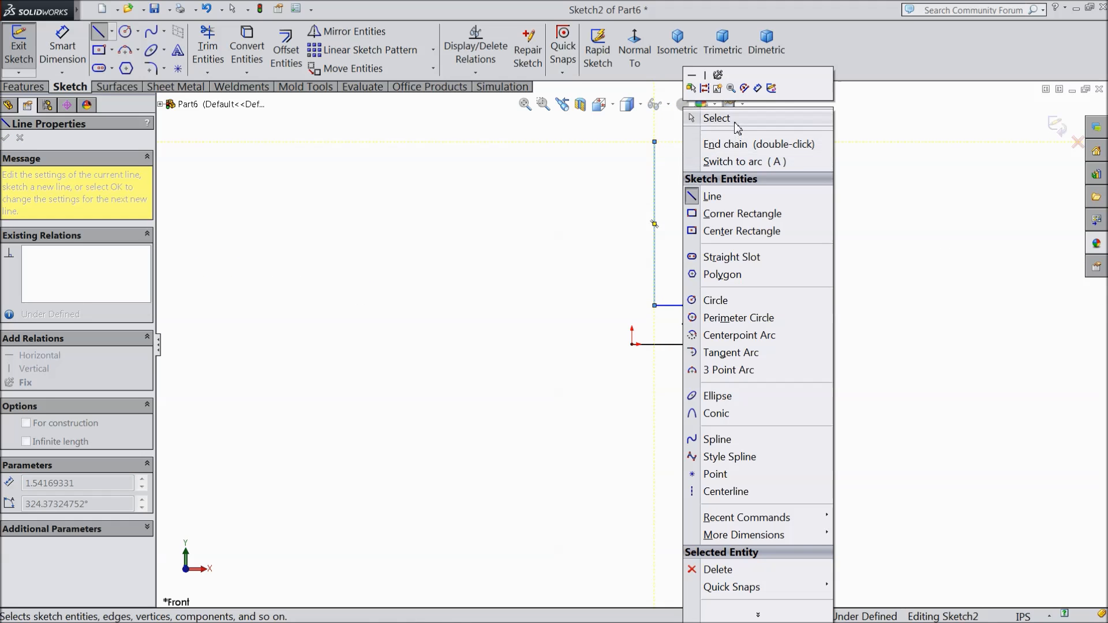
click(737, 120)
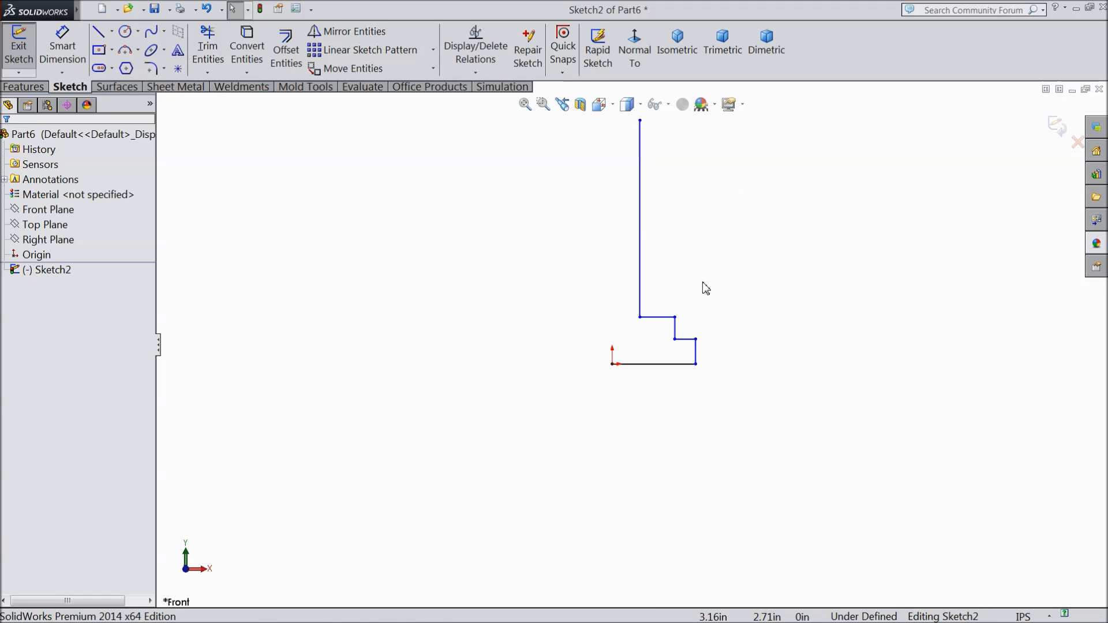
Step: Dimension the horizontal base line starting at the origin to 0.395 in
click(62, 47)
click(611, 415)
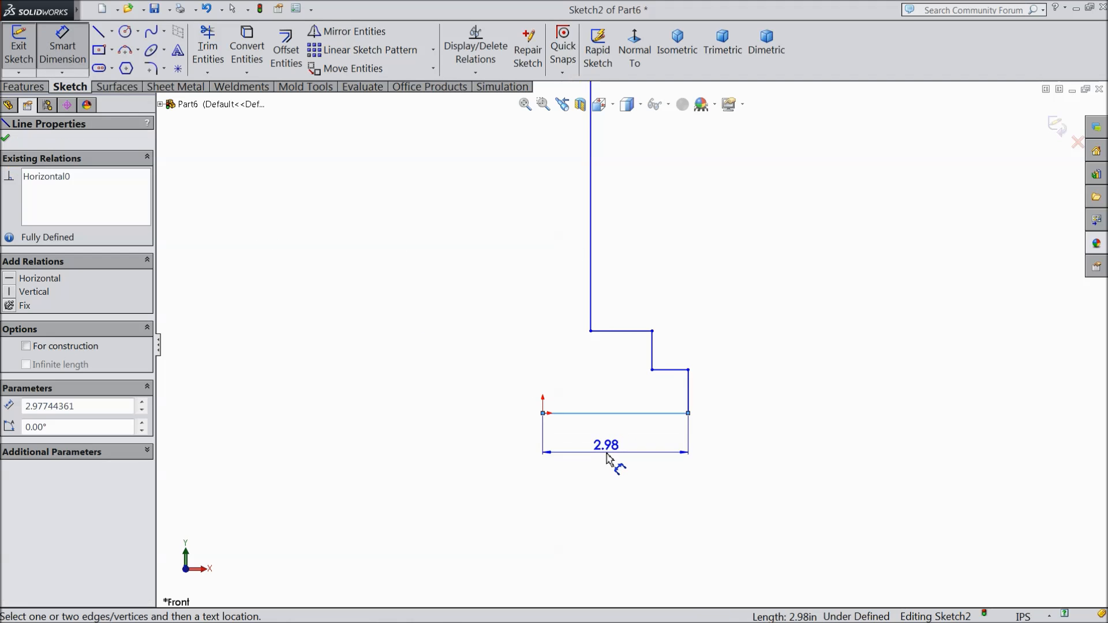
click(614, 460)
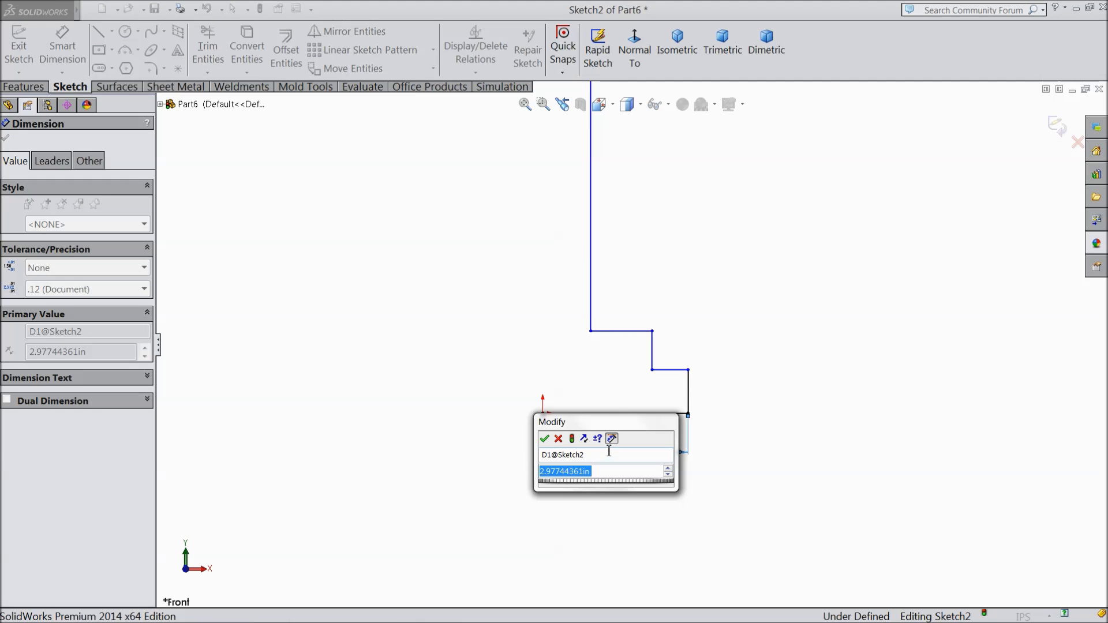
text(0.395)
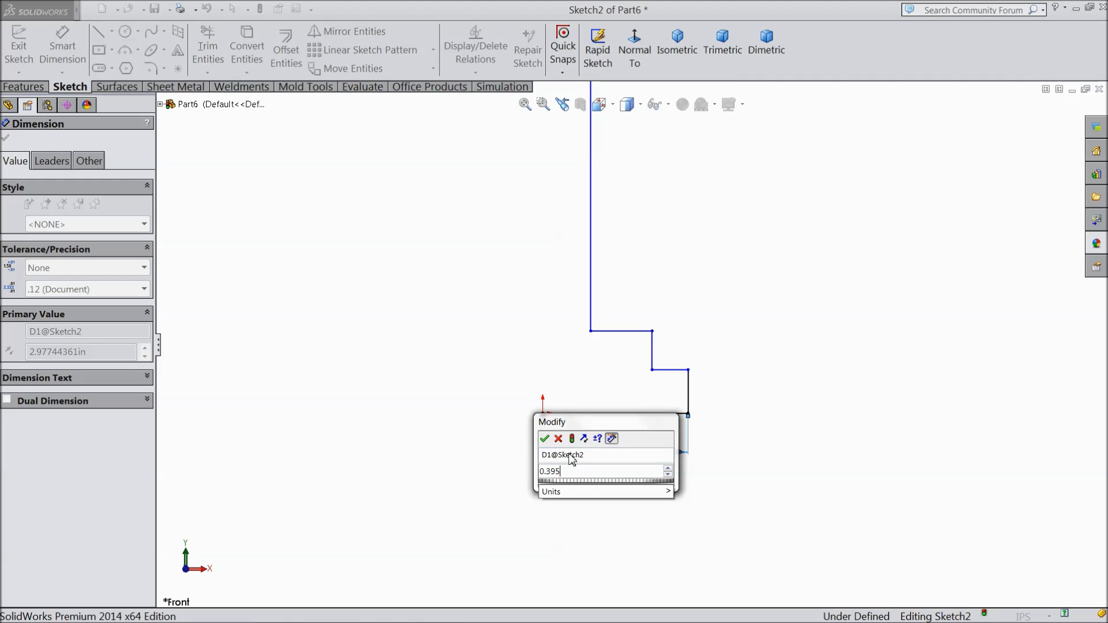
click(545, 439)
Step: Dimension the lowest vertical line to 0.19 in and the horizontal ledge above it to 0.21 in
scroll(700, 388, down, 4)
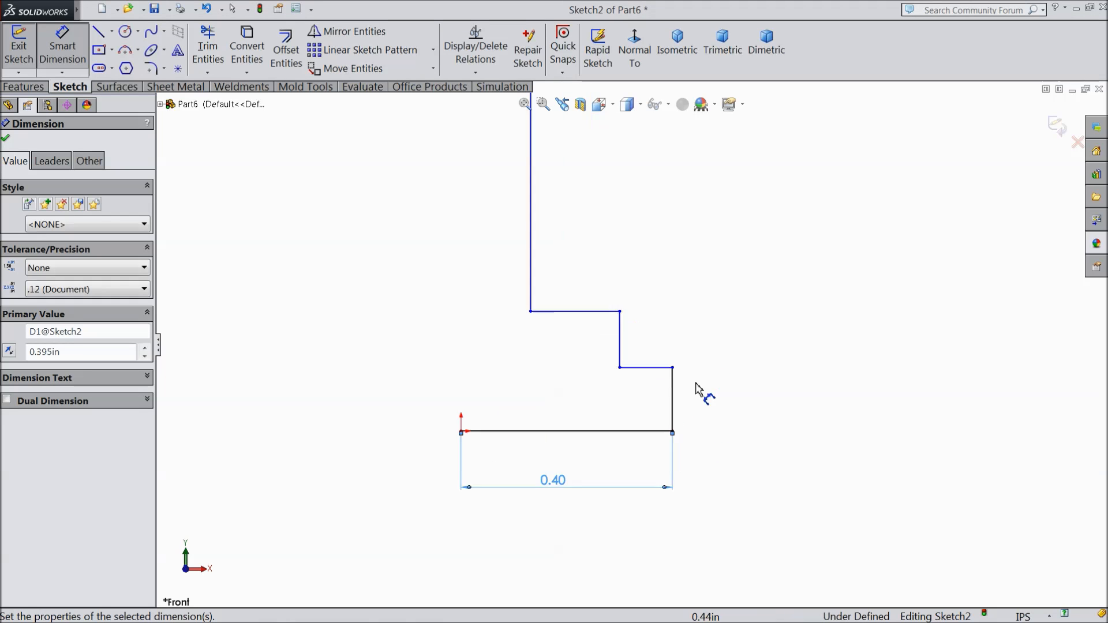
click(666, 407)
click(711, 415)
text(0.)
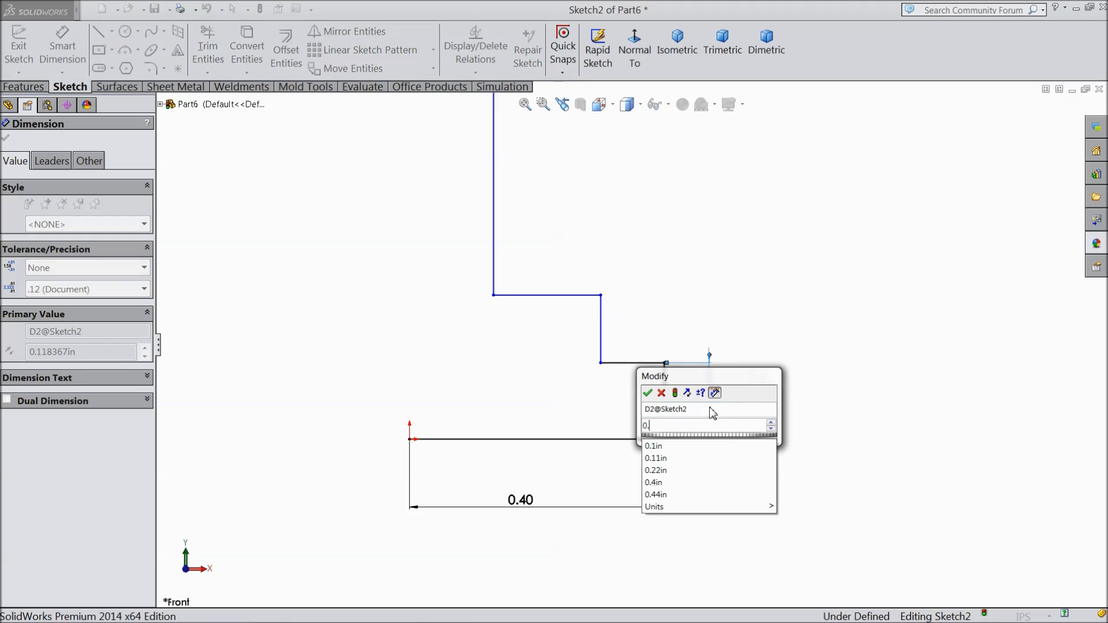
text(19)
click(647, 393)
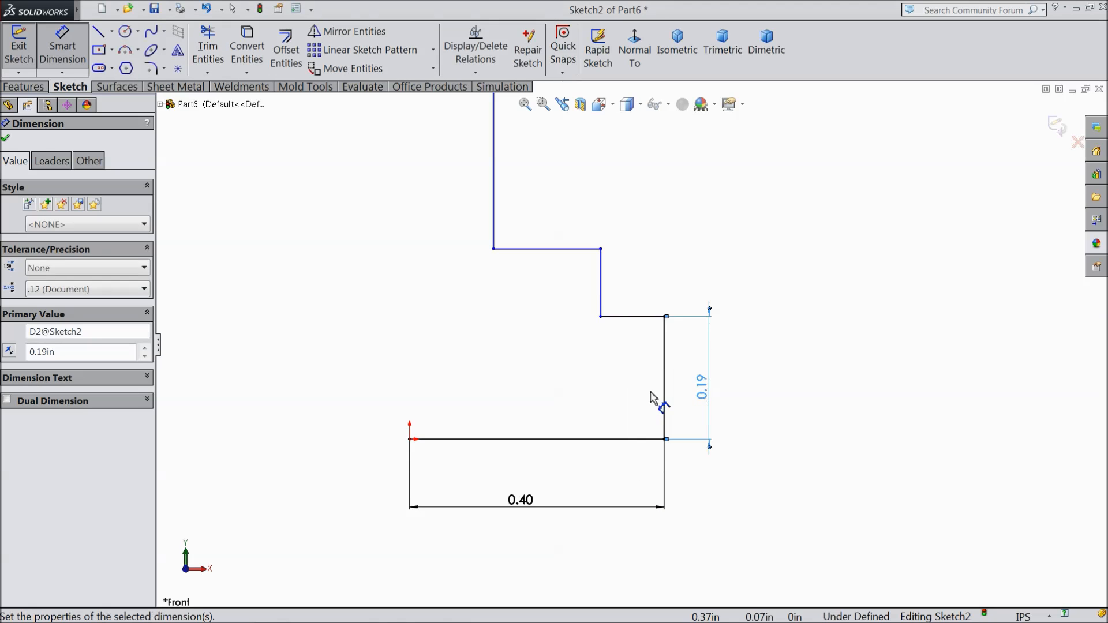
click(638, 317)
click(635, 230)
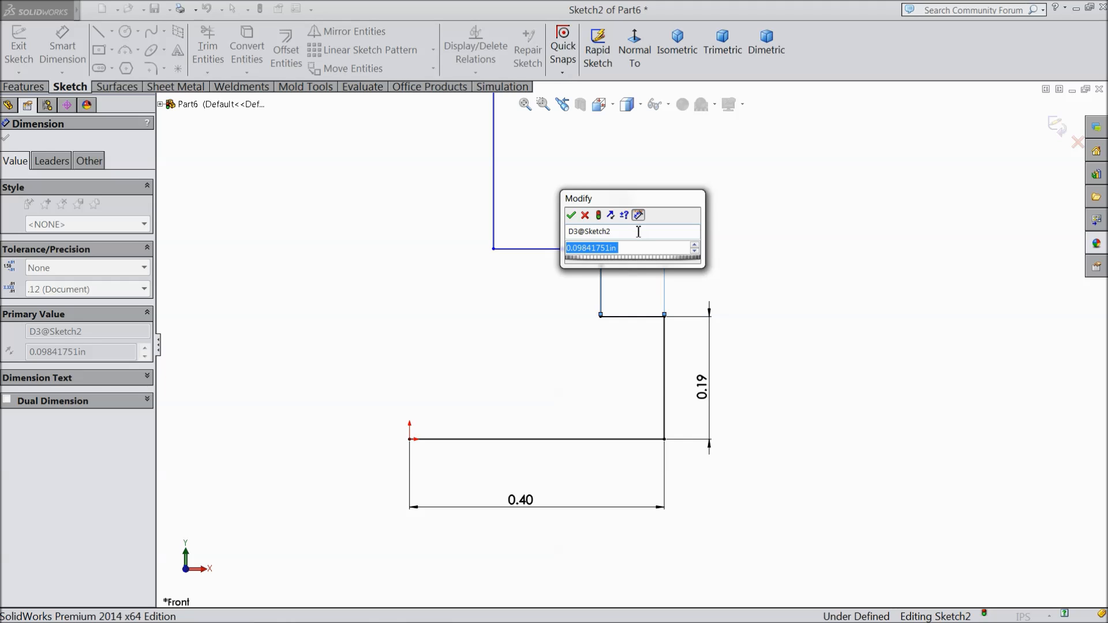
text(0.21)
key(Return)
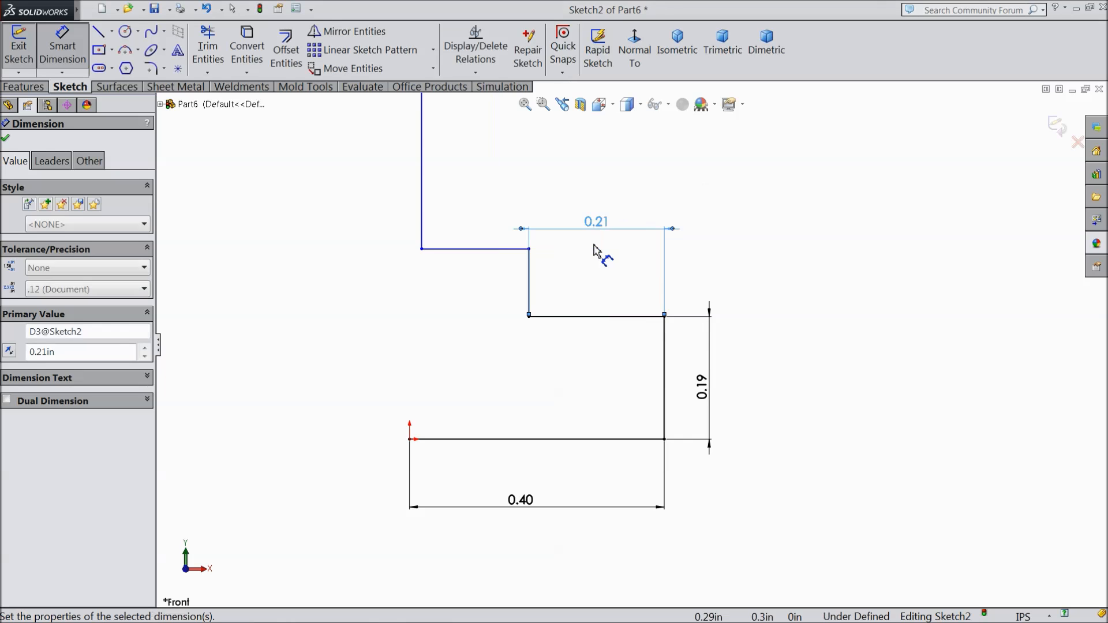
Step: Dimension the second step's vertical line to 0.13 in and its upper horizontal ledge to 0.11 in
click(530, 283)
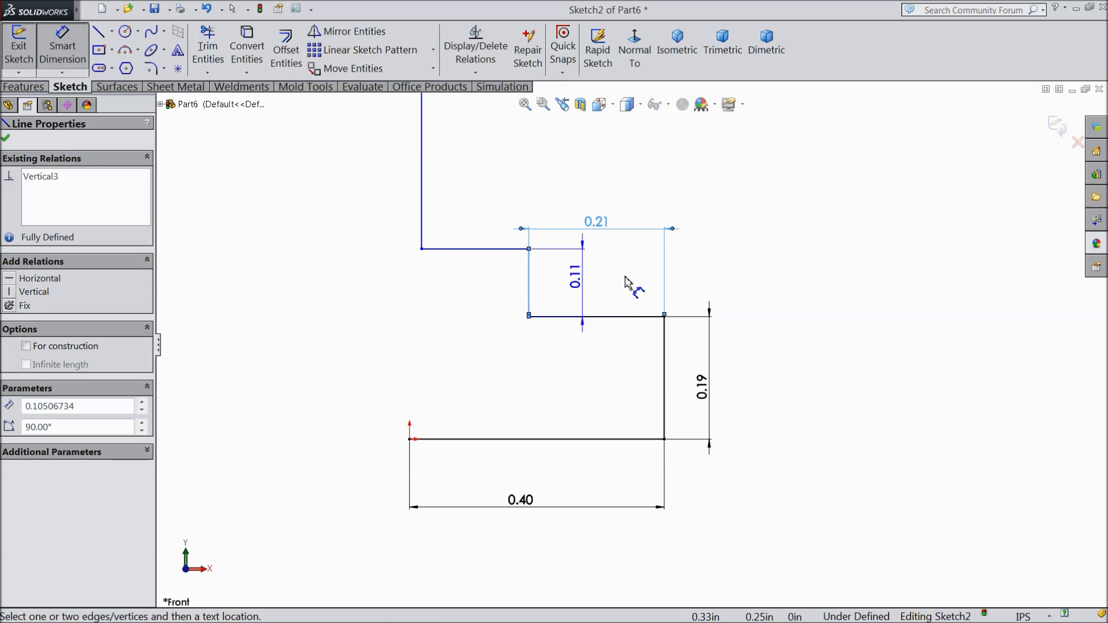
click(735, 280)
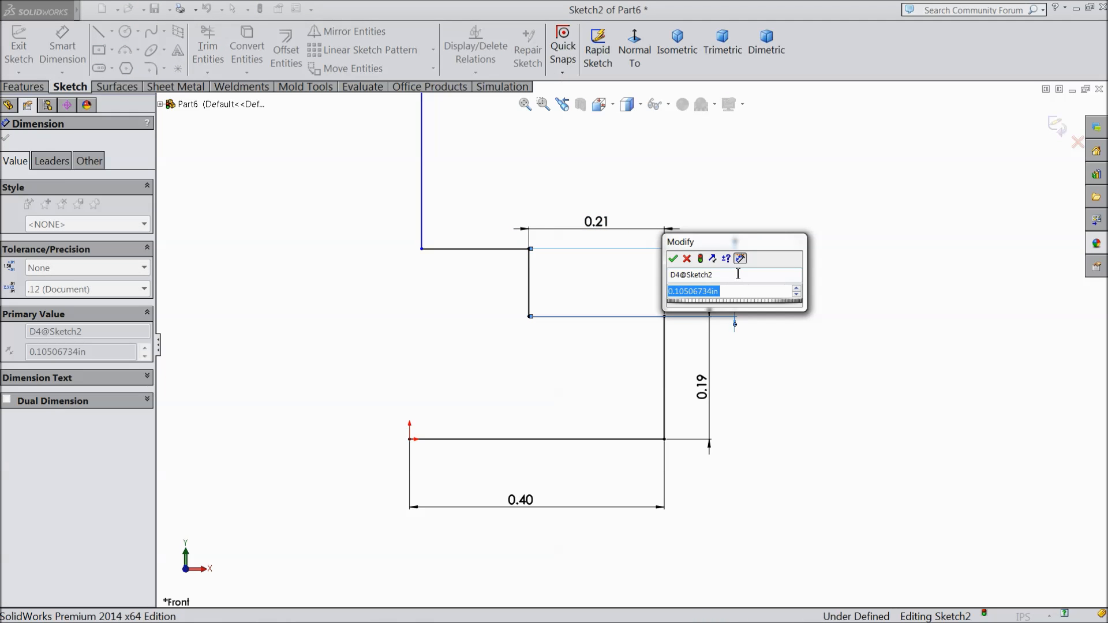
text(0.13)
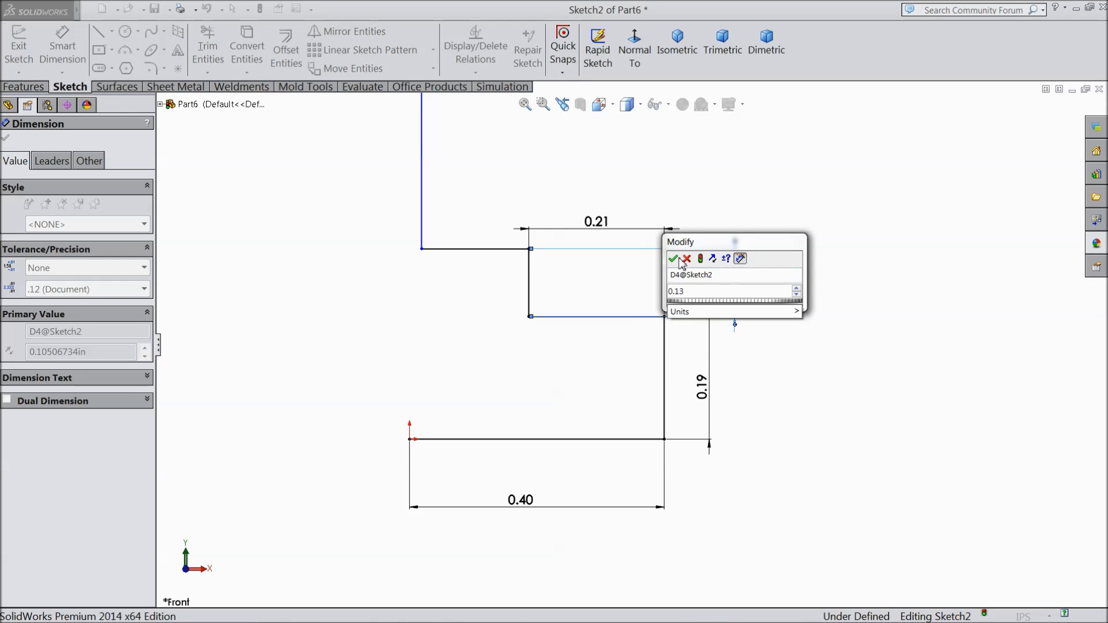
key(Return)
click(470, 234)
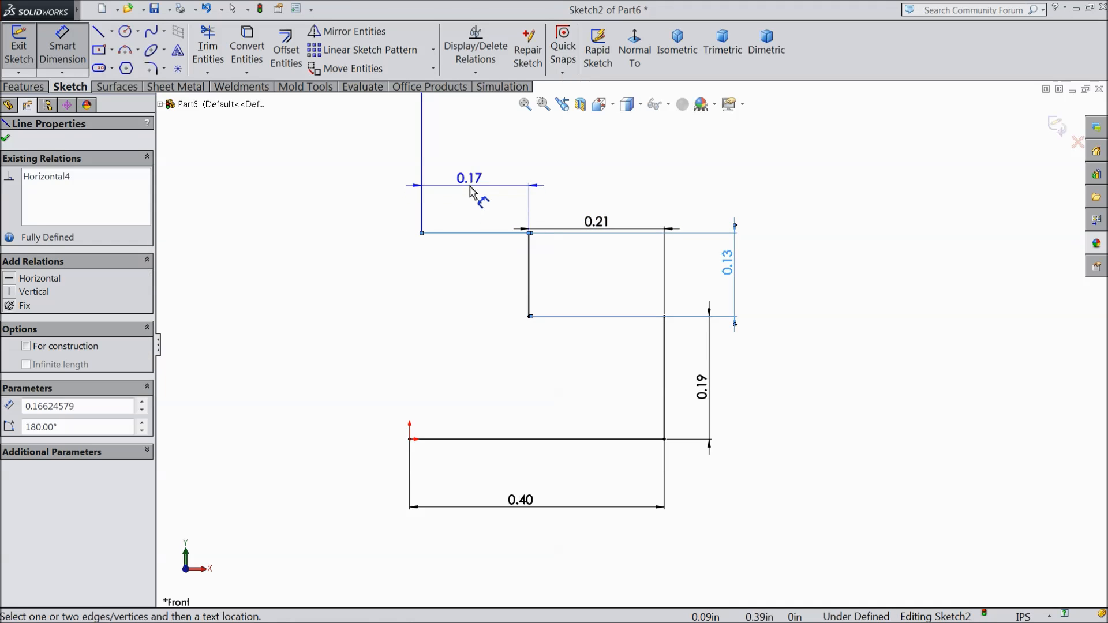
click(471, 191)
text(0.11)
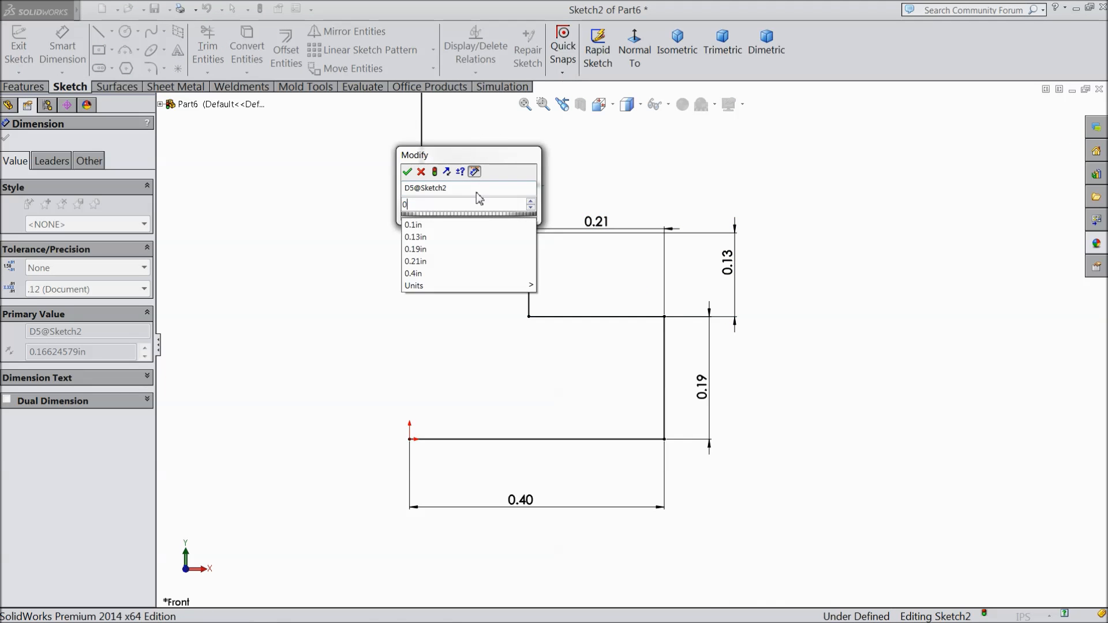
click(407, 172)
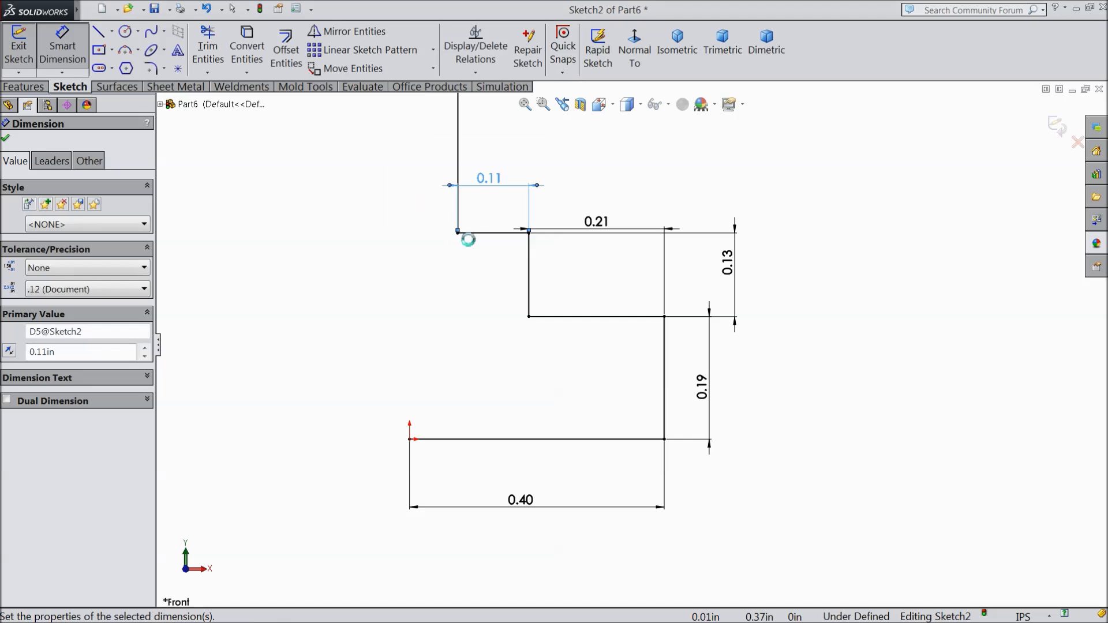
Step: Dimension the long upper vertical line to 1.37 in and finish dimensioning
scroll(522, 278, up, 5)
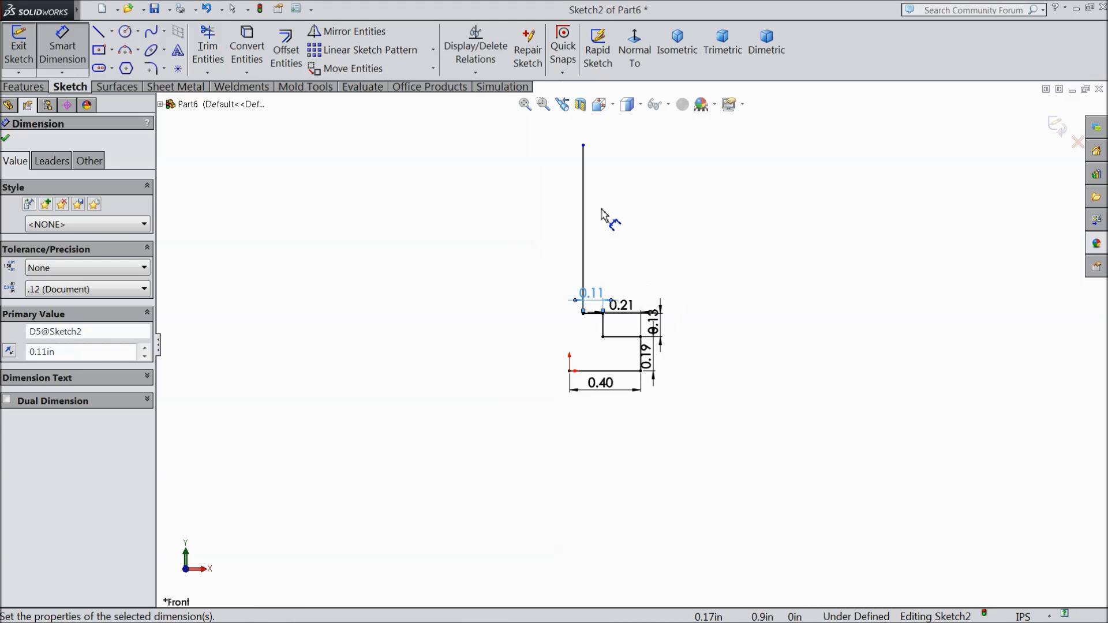
scroll(603, 214, down, 2)
click(588, 240)
click(511, 249)
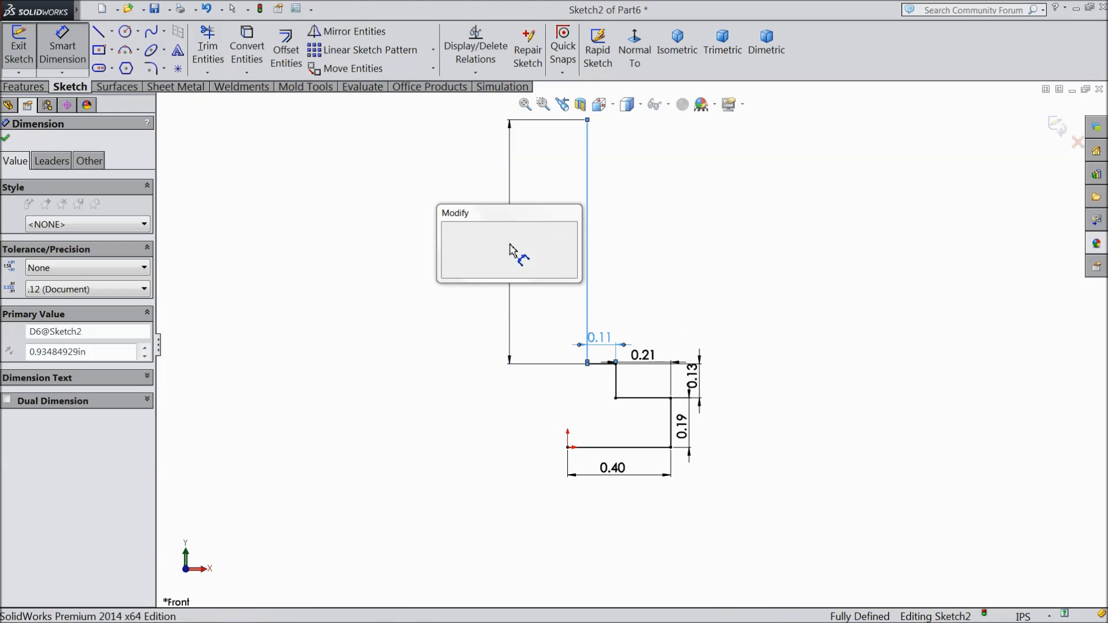
text(1.37)
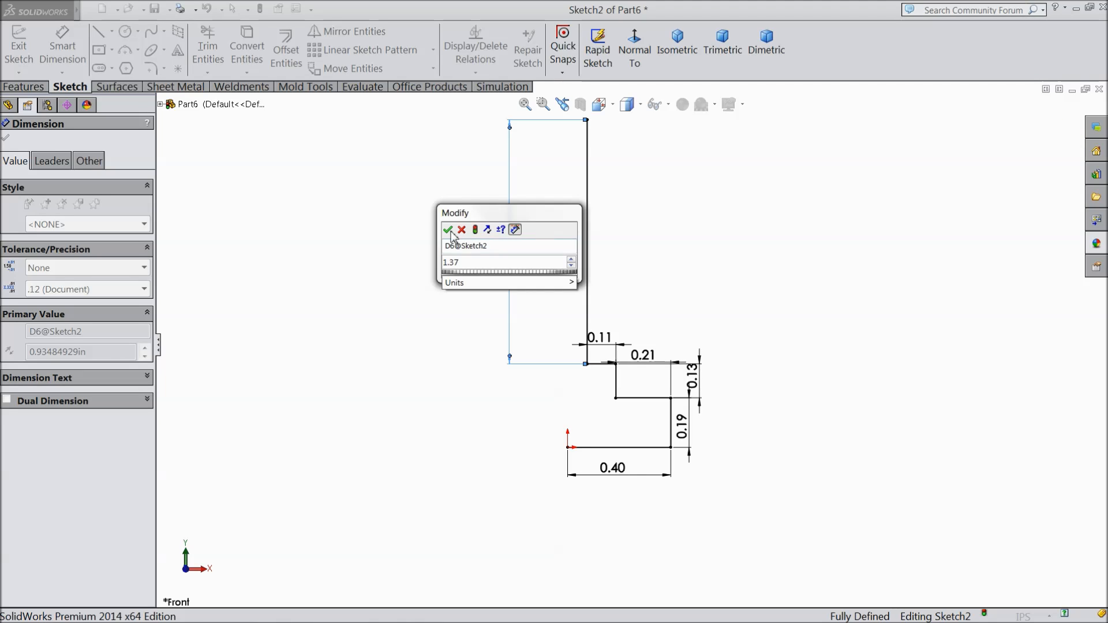
click(448, 230)
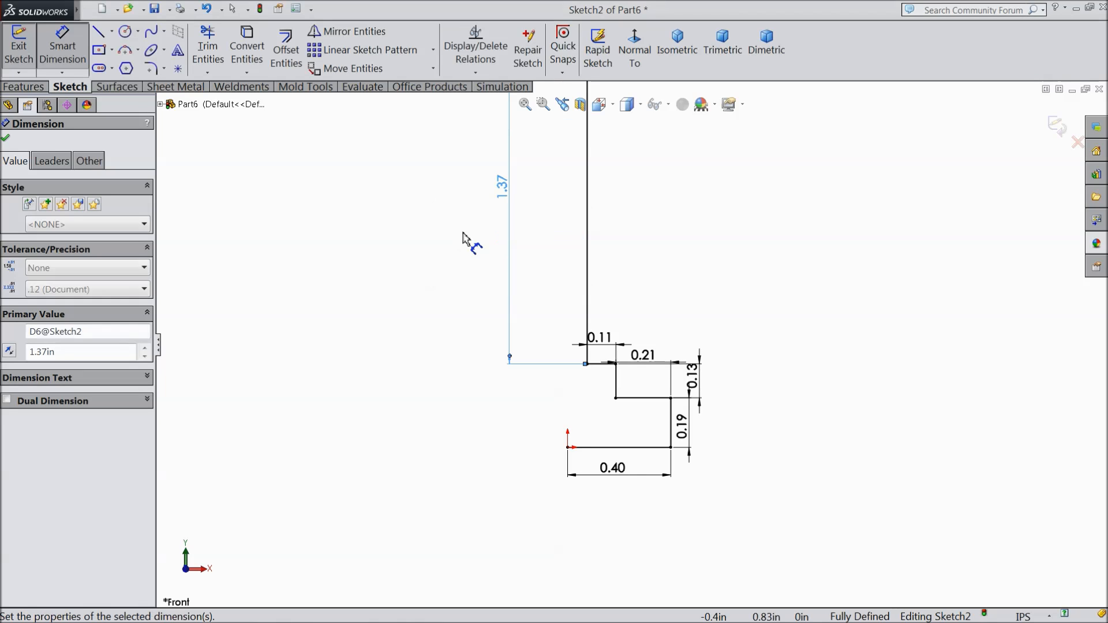
click(6, 138)
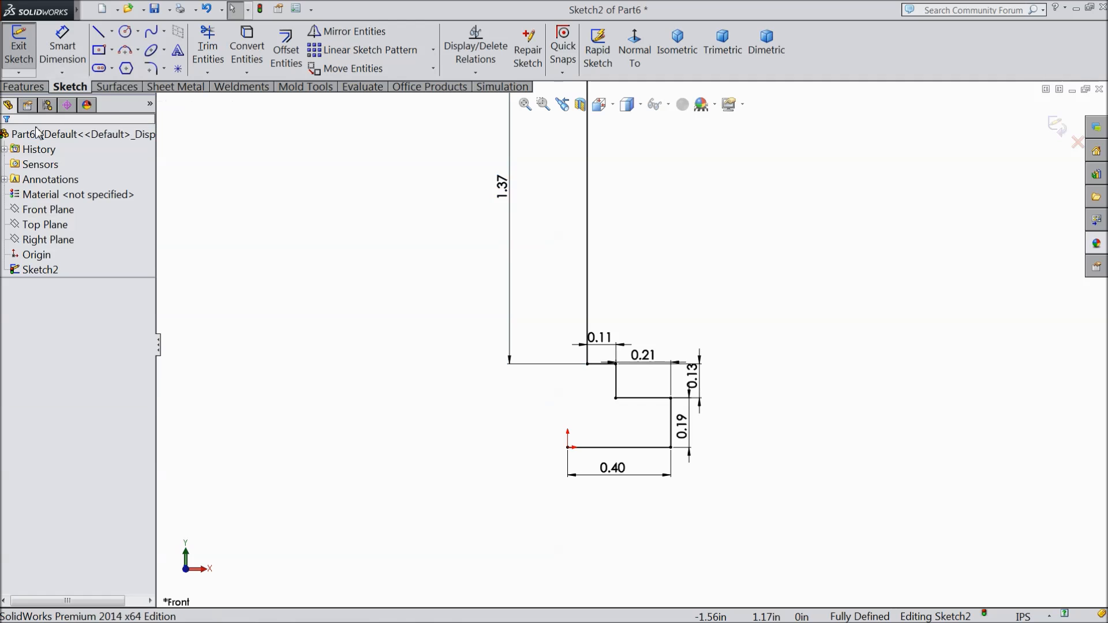
Step: Round the two outer corners of the stepped profile with 0.06 in sketch fillets
click(151, 69)
text(0.06)
scroll(619, 407, down, 1)
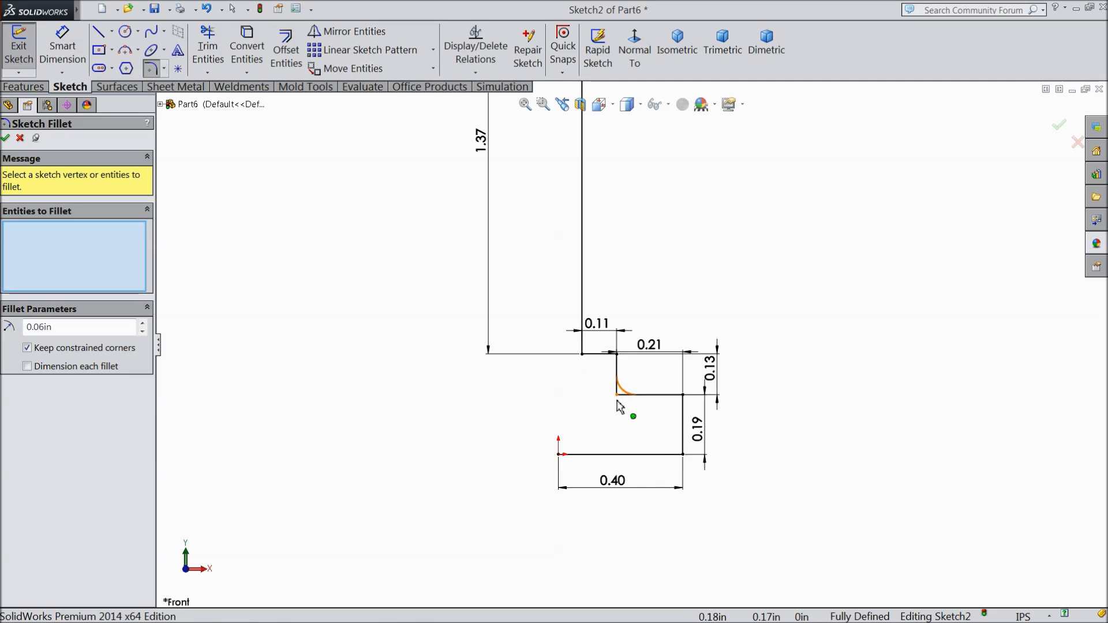
scroll(619, 407, down, 3)
click(737, 382)
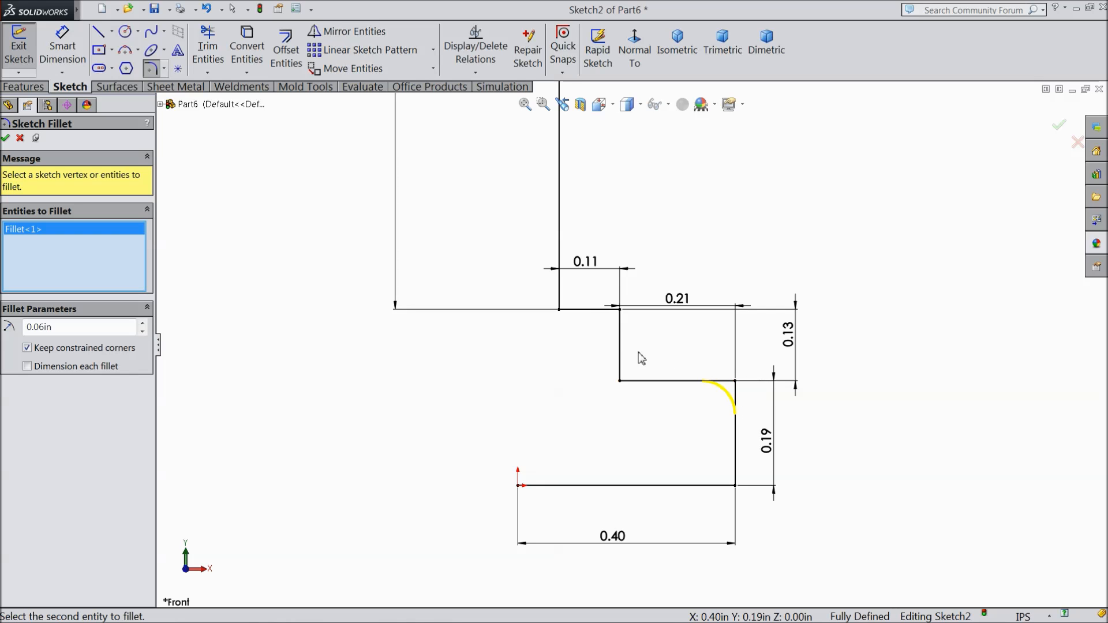
click(619, 311)
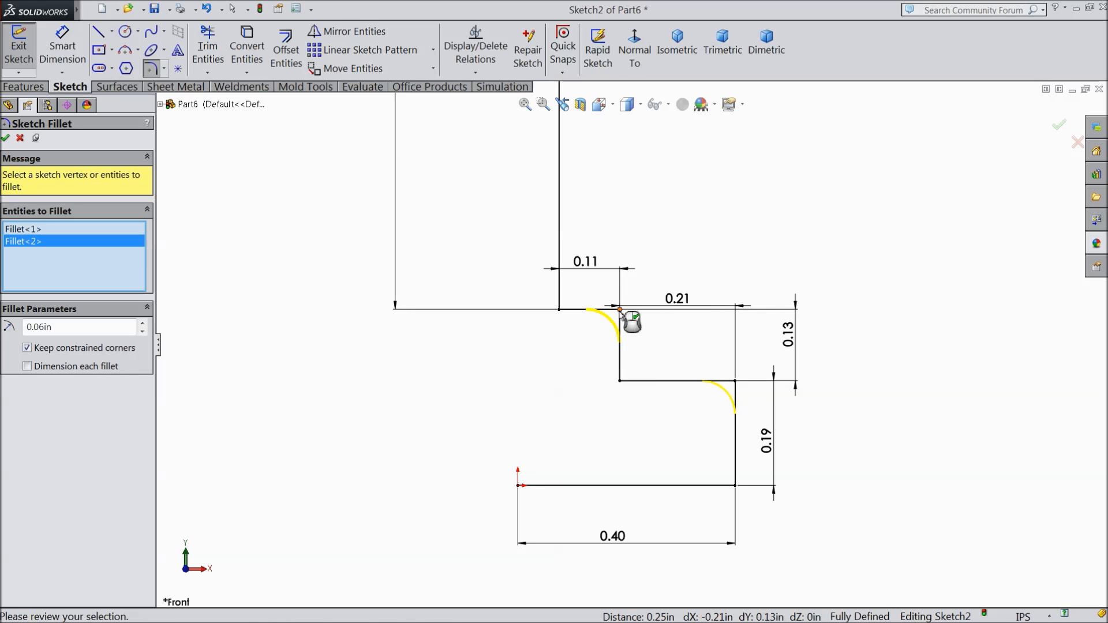
click(6, 139)
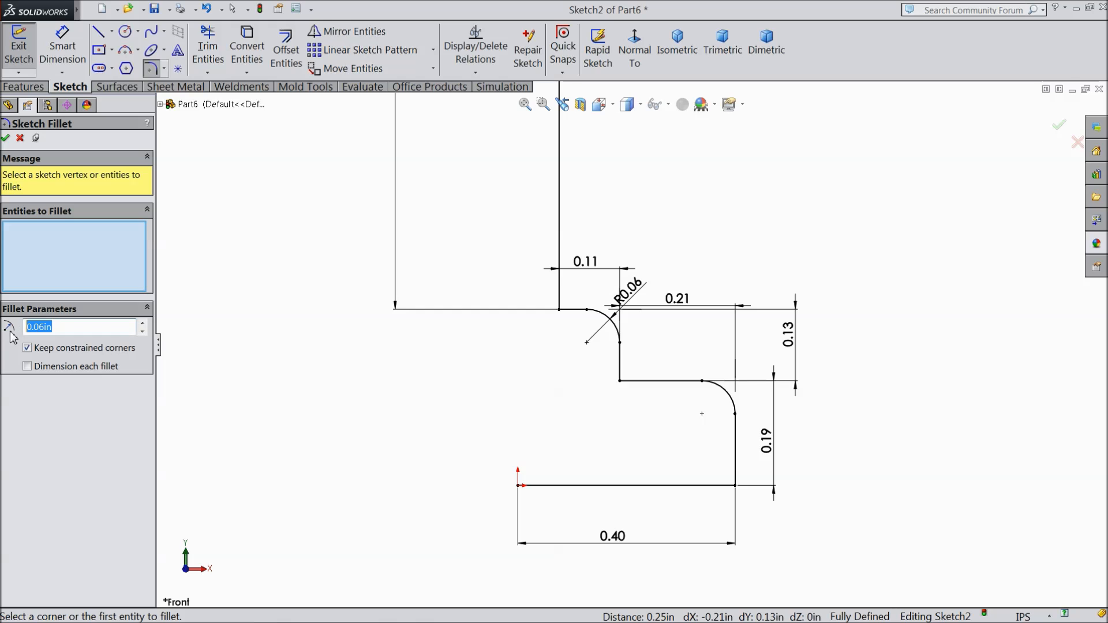
Step: Round the two inner corners of the stepped profile with 0.03 in sketch fillets and close the fillet command
text(.0)
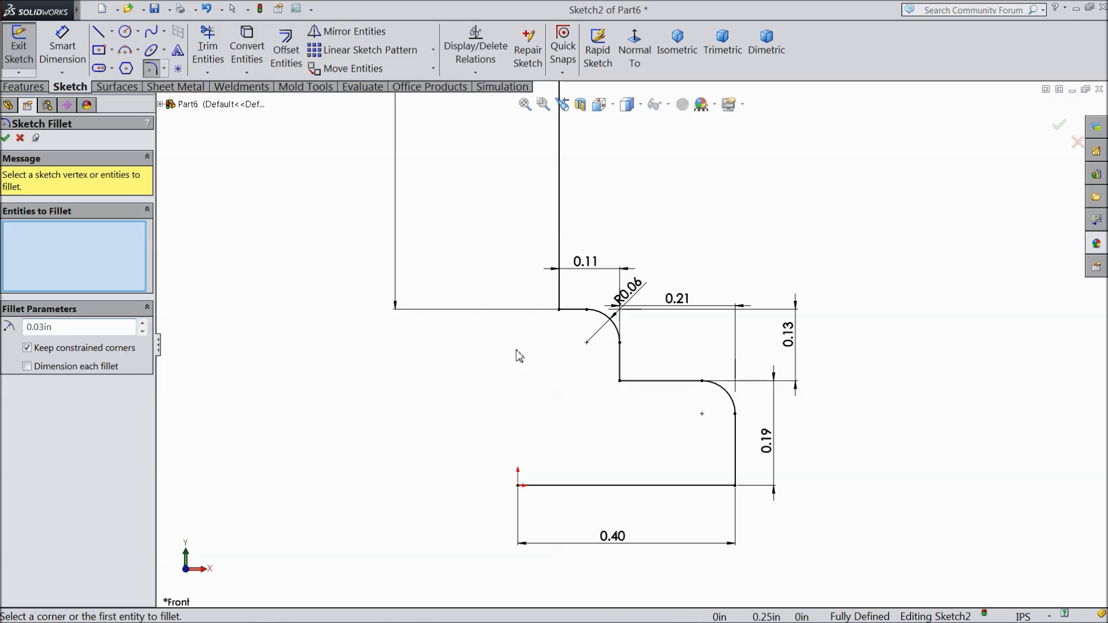
click(559, 310)
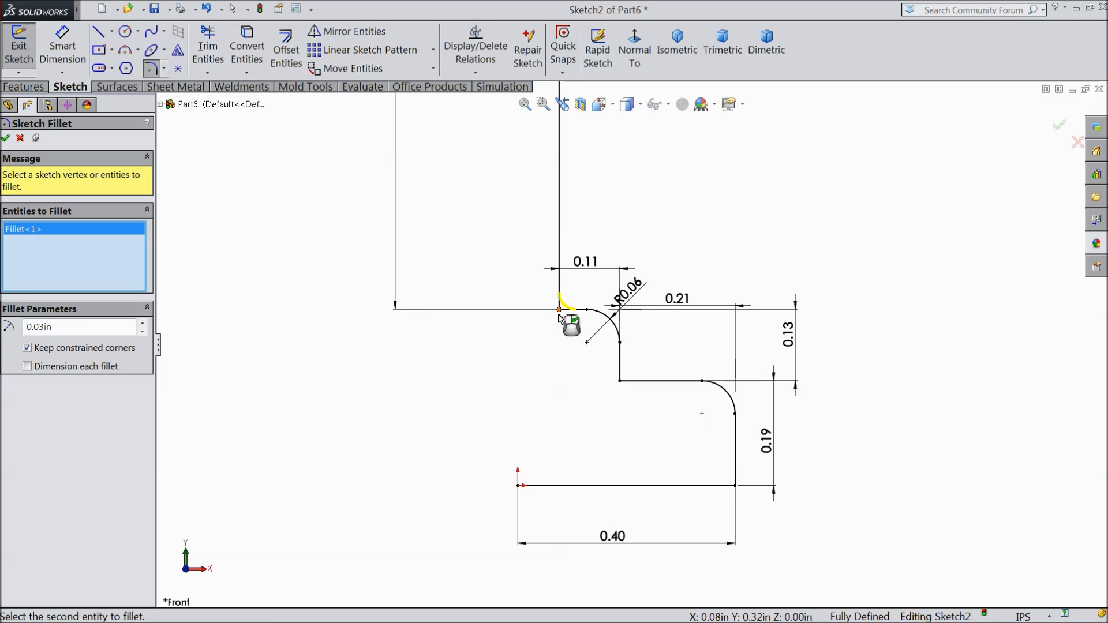
click(620, 381)
click(6, 138)
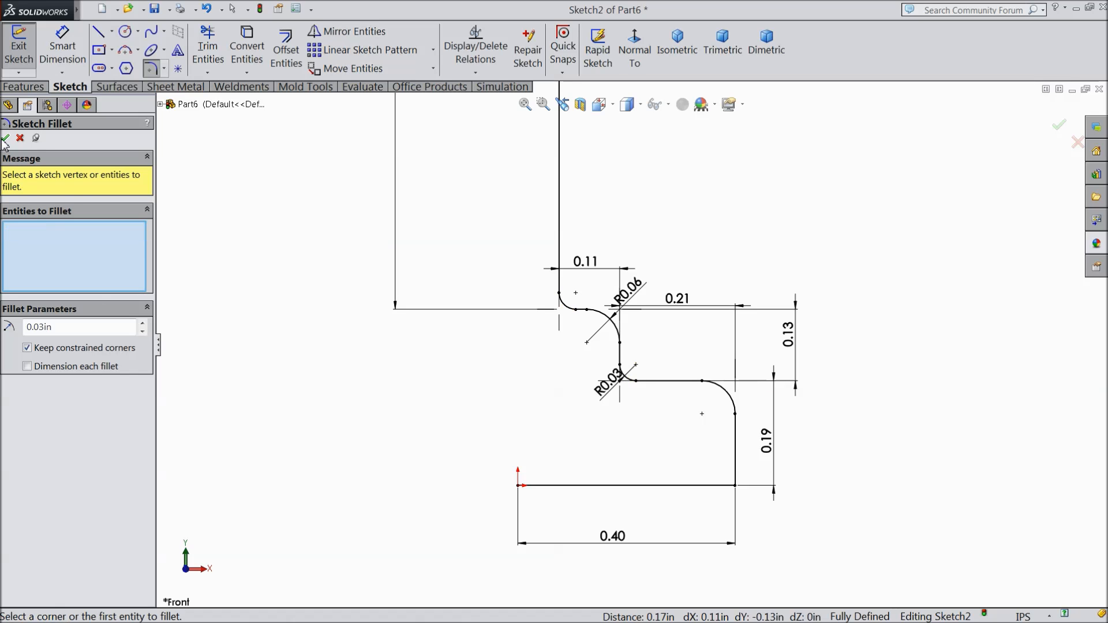
click(6, 138)
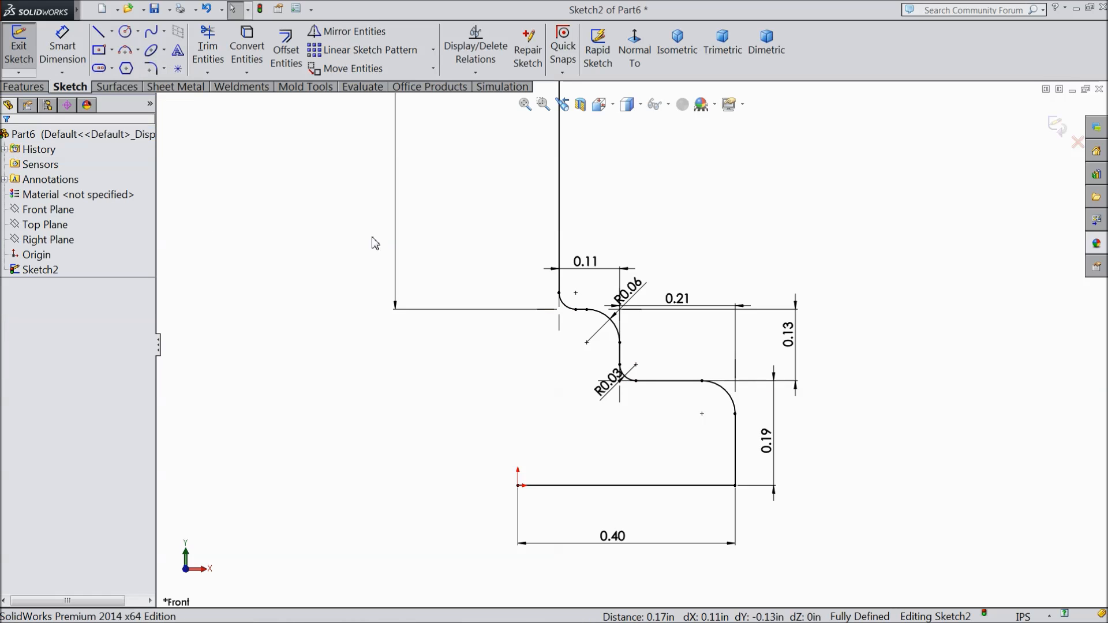
Step: Offset the whole stepped profile chain 0.02 in toward the inside using the reversed direction
click(286, 51)
text(0.)
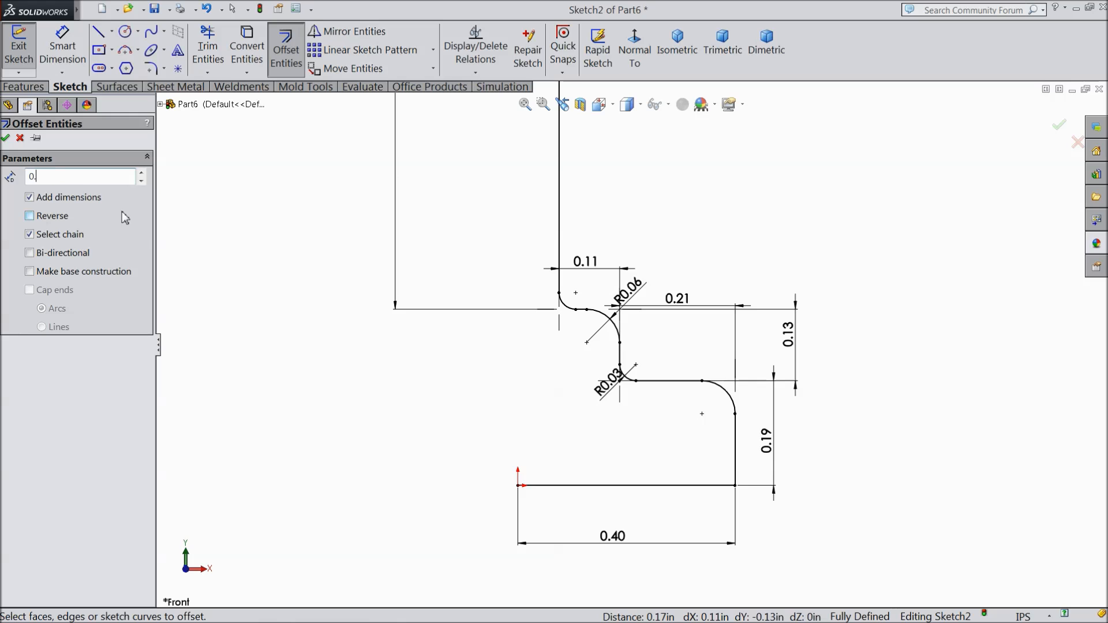
text(02)
click(559, 243)
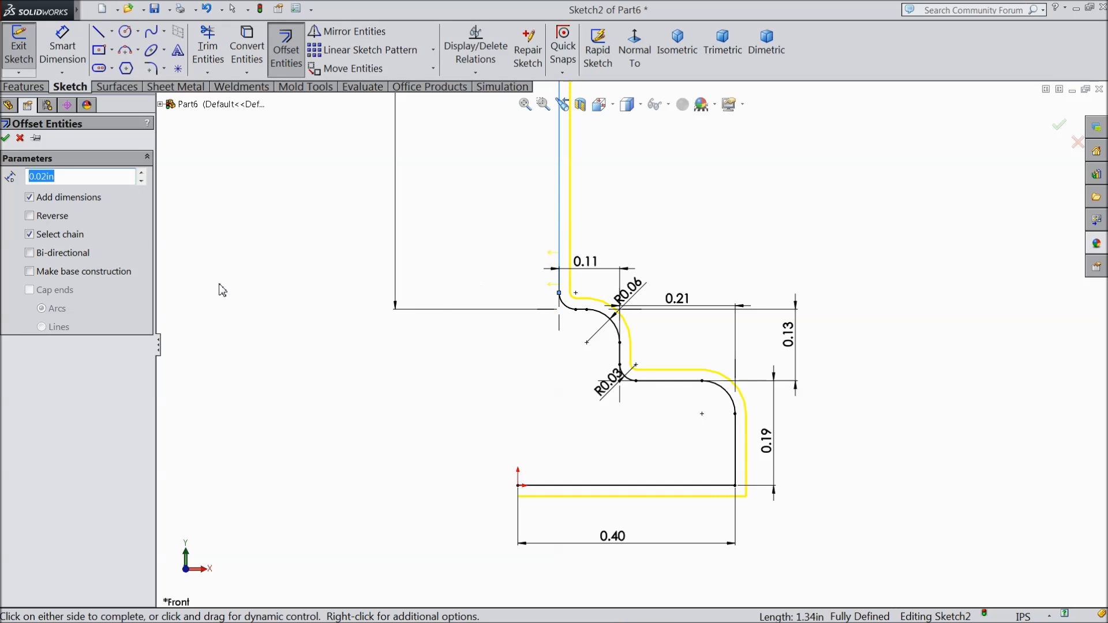
click(29, 217)
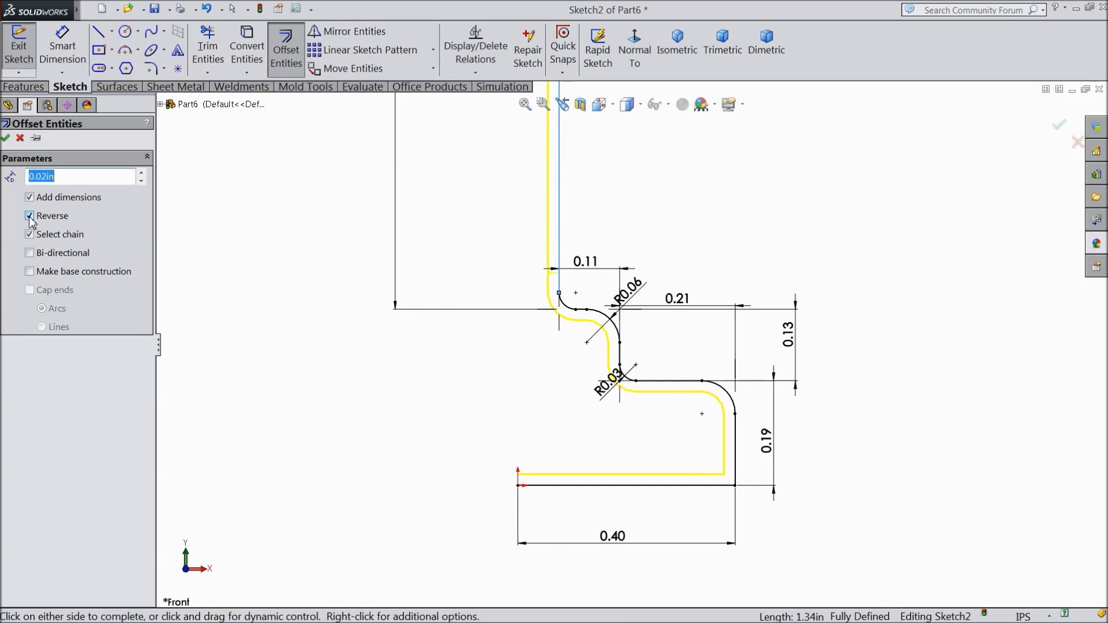
click(7, 139)
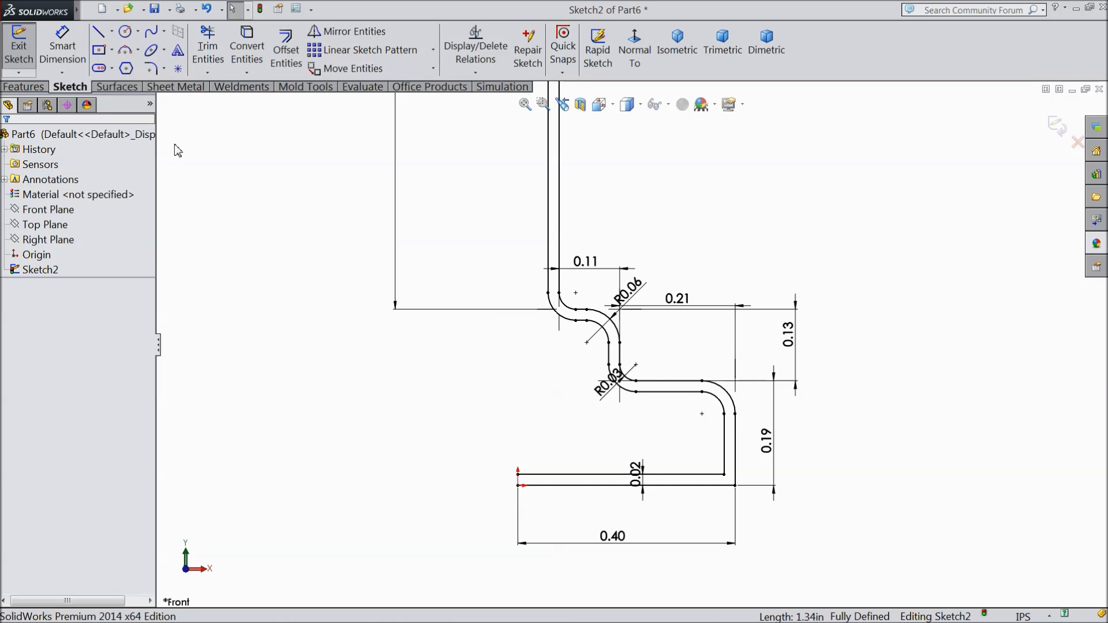
Step: Extend the inner offset vertical line at the base down to the bottom horizontal line
click(208, 74)
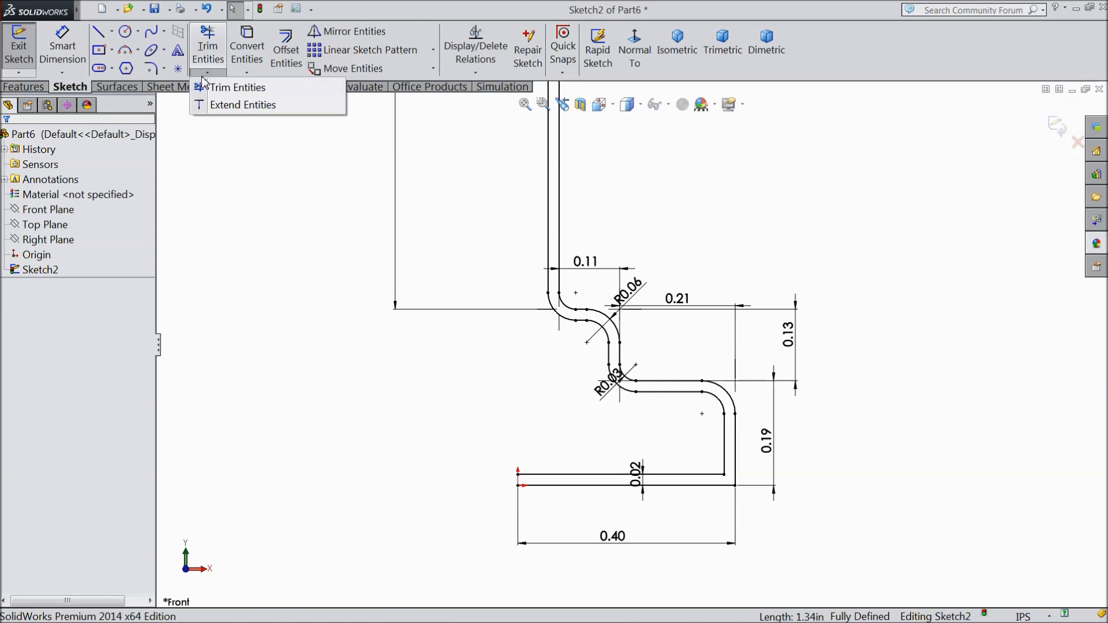
click(215, 108)
scroll(774, 487, down, 3)
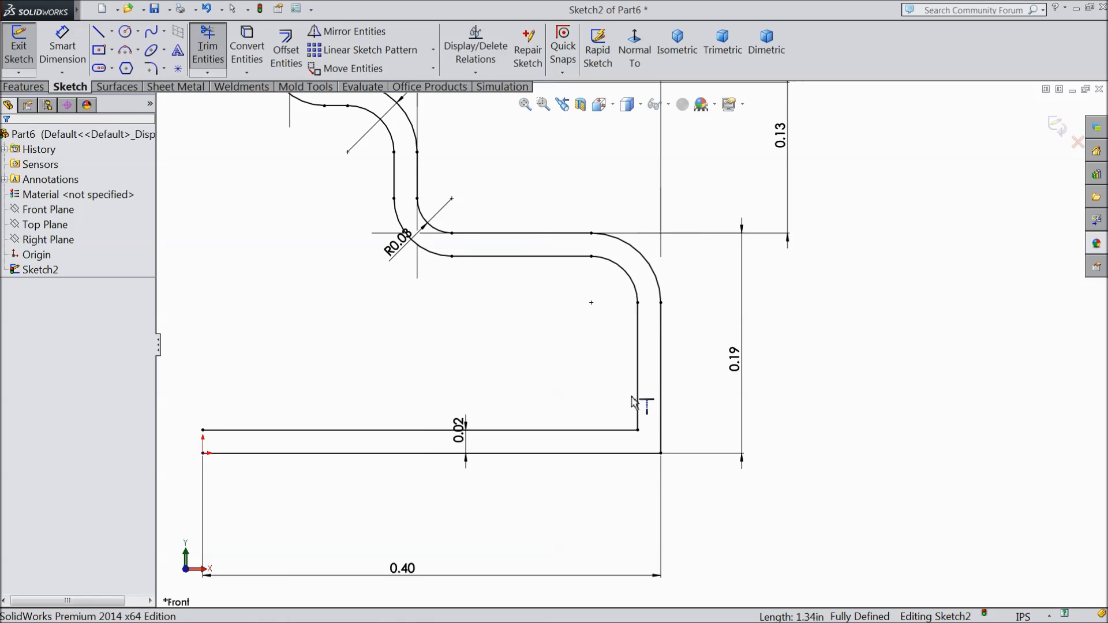
click(639, 404)
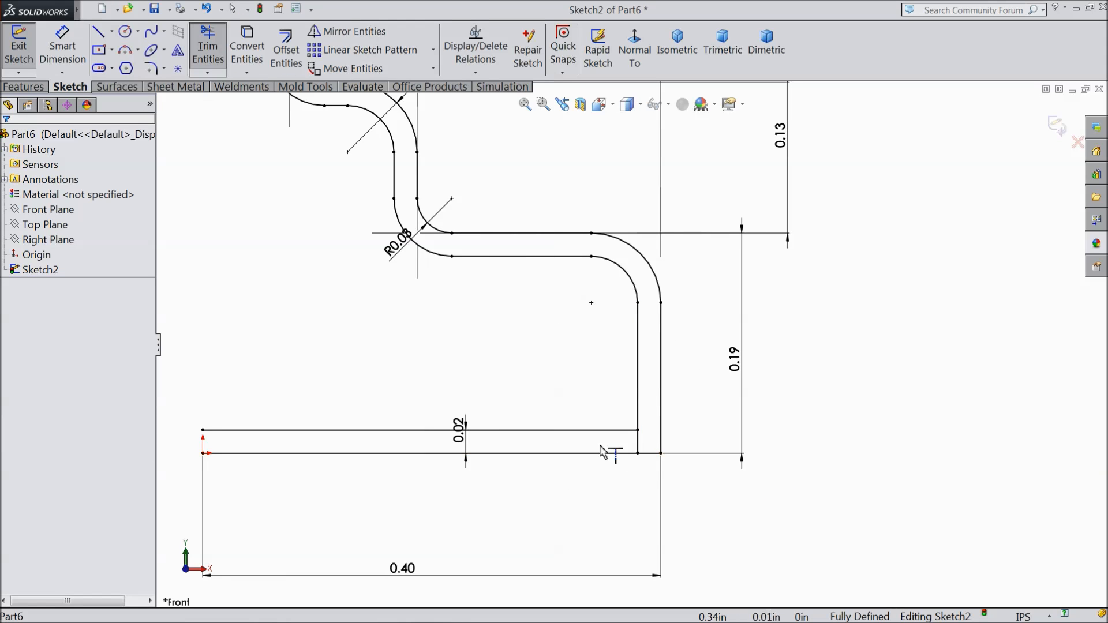
Step: Trim away both bottom horizontal lines between the origin and the wall, accepting deletion of their dimensions
click(22, 87)
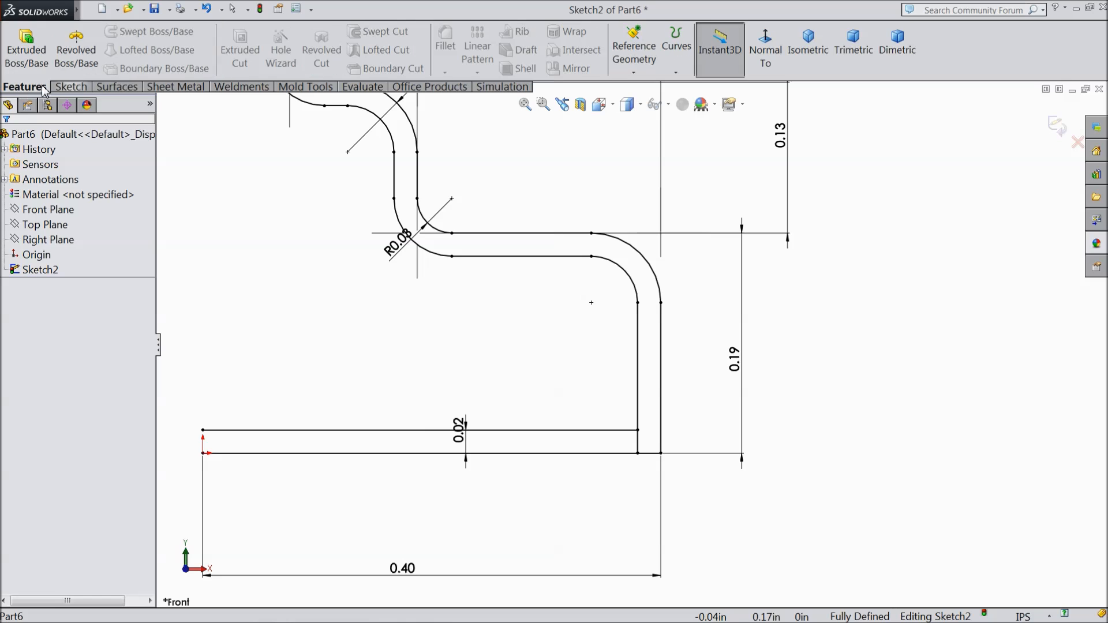
click(70, 87)
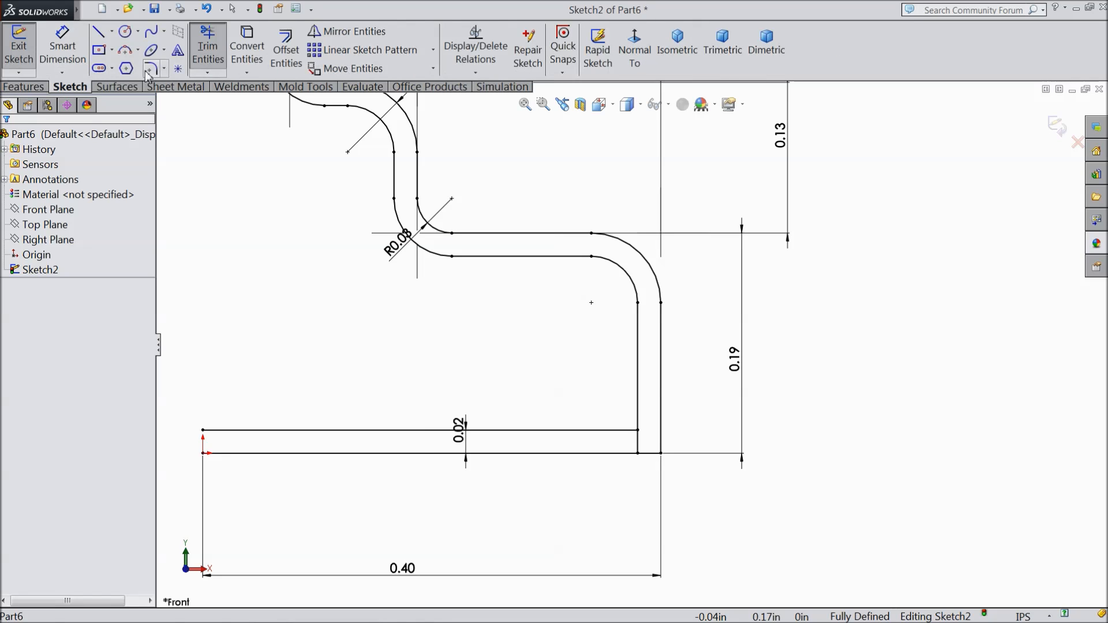
click(247, 49)
click(208, 48)
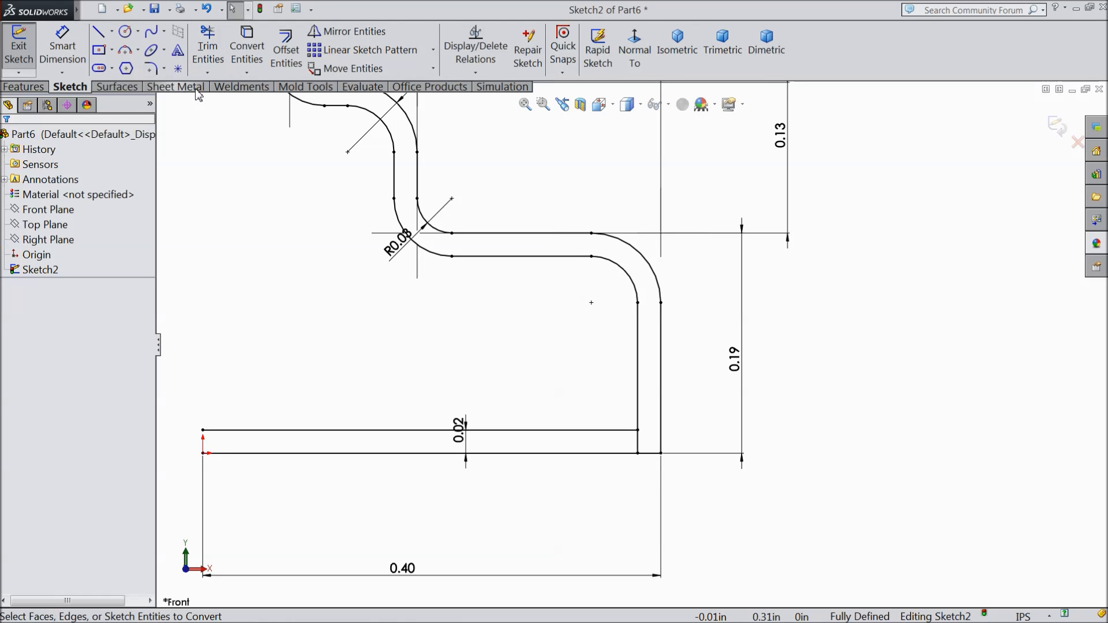
scroll(588, 427, down, 2)
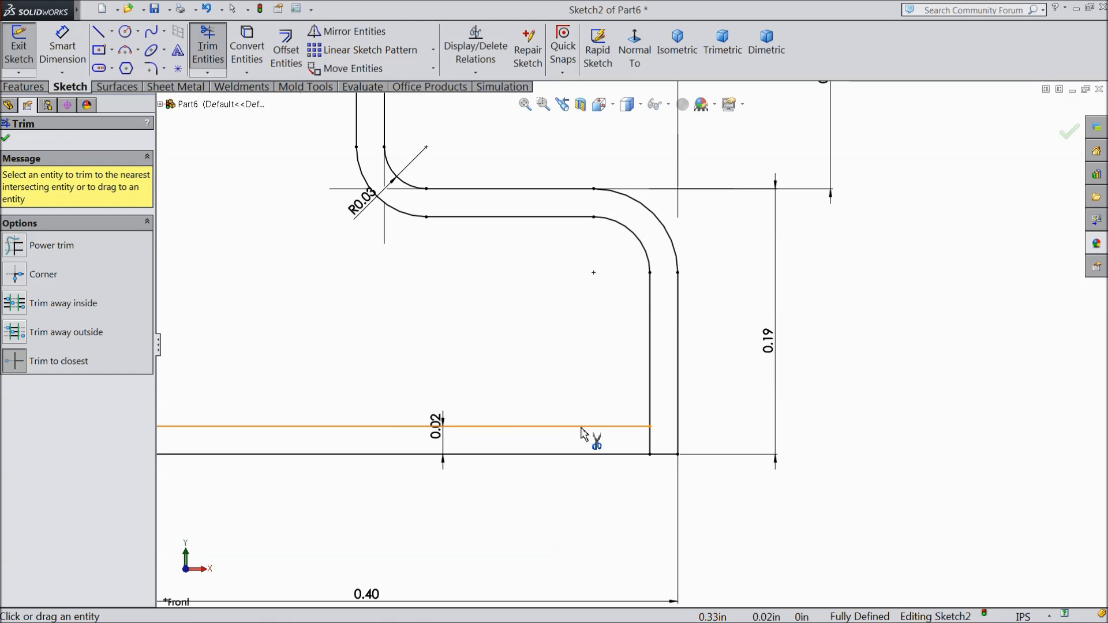
click(581, 430)
click(582, 454)
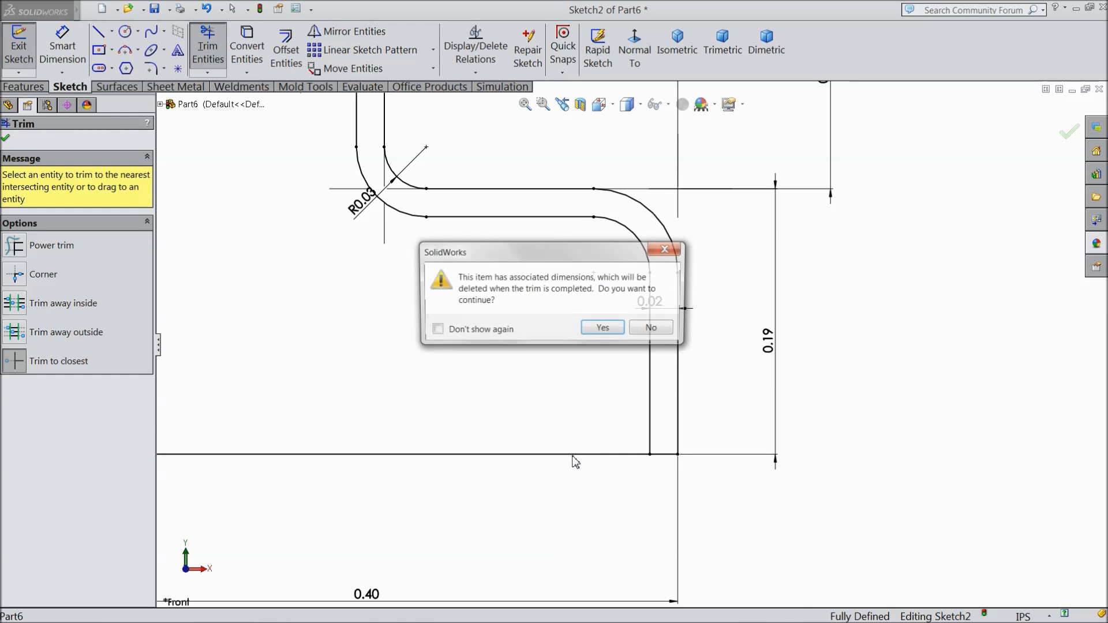
click(604, 328)
scroll(543, 363, up, 5)
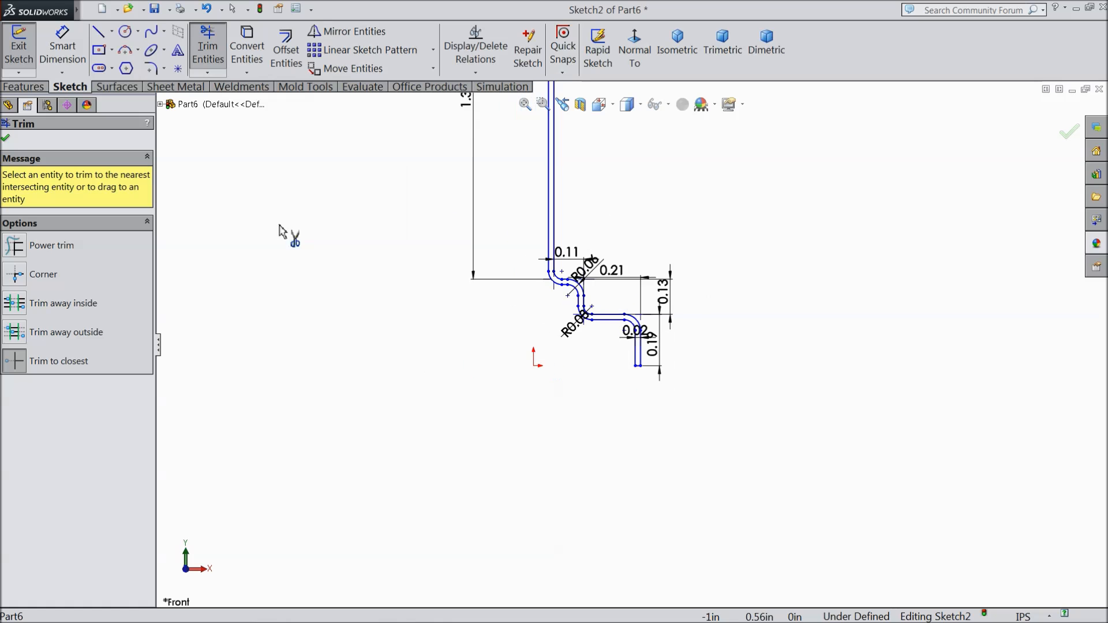
click(6, 138)
Step: Close the upper end of the profile with a horizontal line joining the two long vertical lines
click(98, 32)
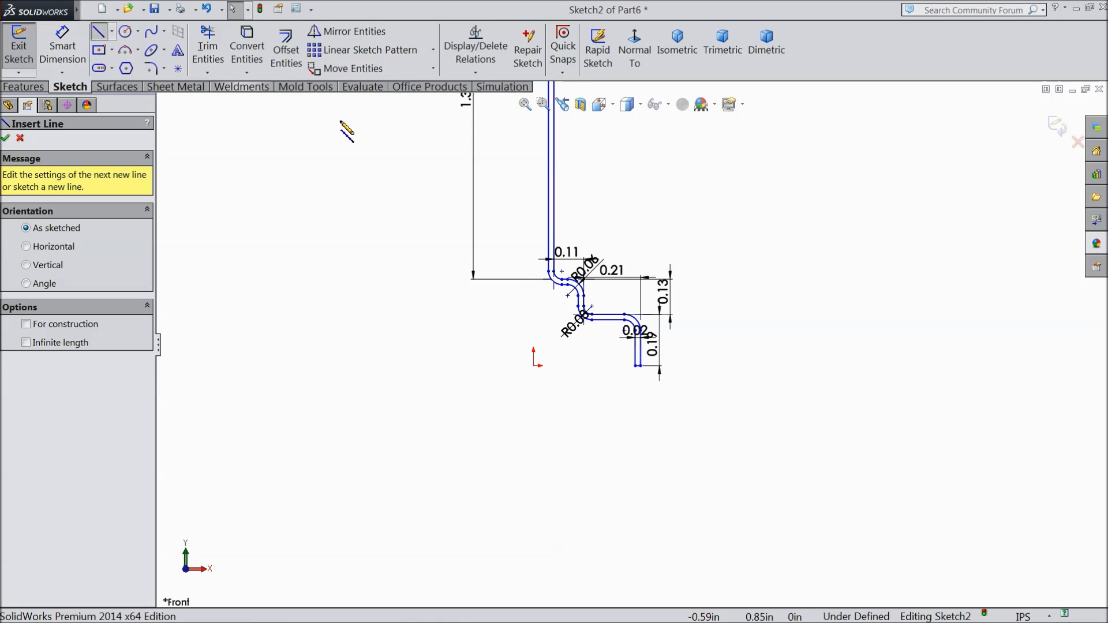
scroll(543, 168, down, 1)
scroll(543, 168, up, 2)
scroll(641, 168, down, 6)
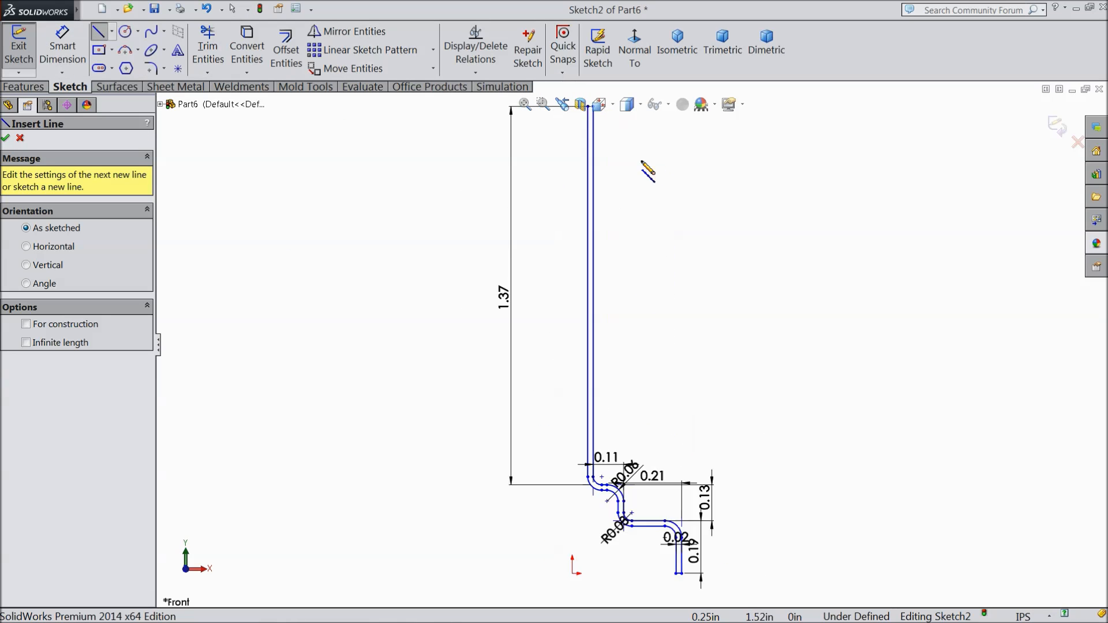
scroll(559, 166, down, 3)
drag(584, 291, 614, 291)
right_click(606, 155)
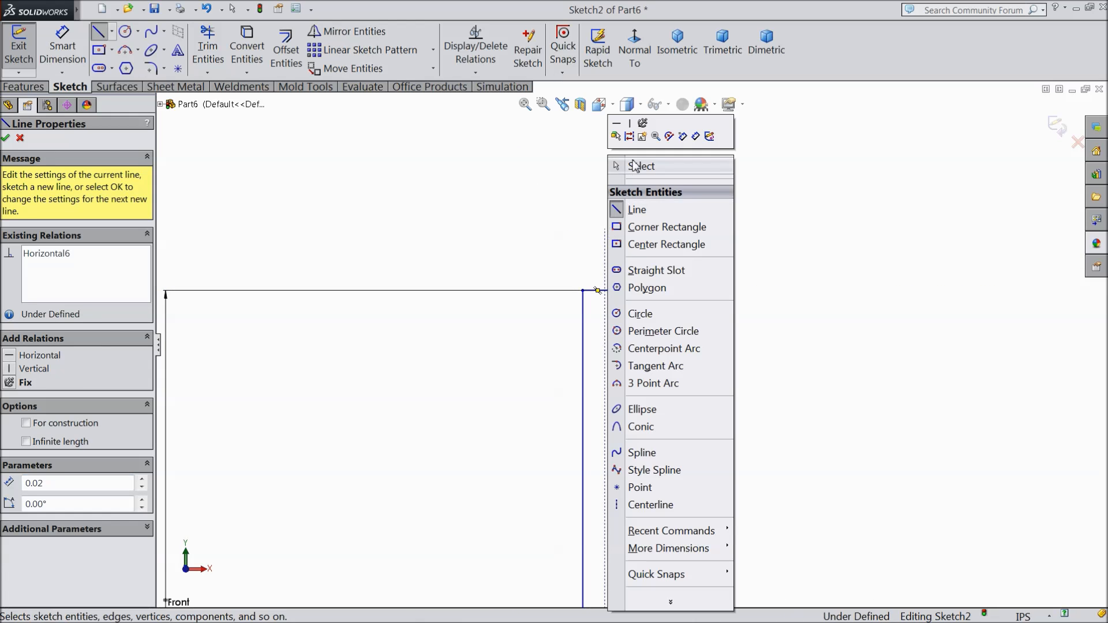
click(635, 166)
scroll(554, 321, up, 6)
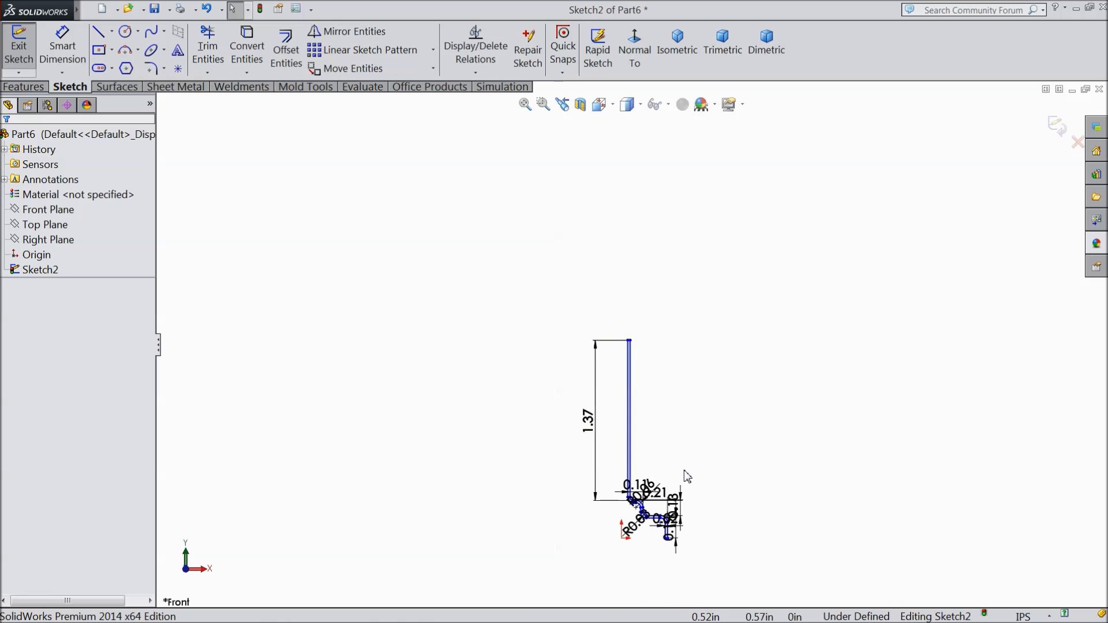
Step: Draw a vertical centerline about 1.64 in long upward from the origin
scroll(687, 479, down, 3)
click(112, 33)
click(124, 64)
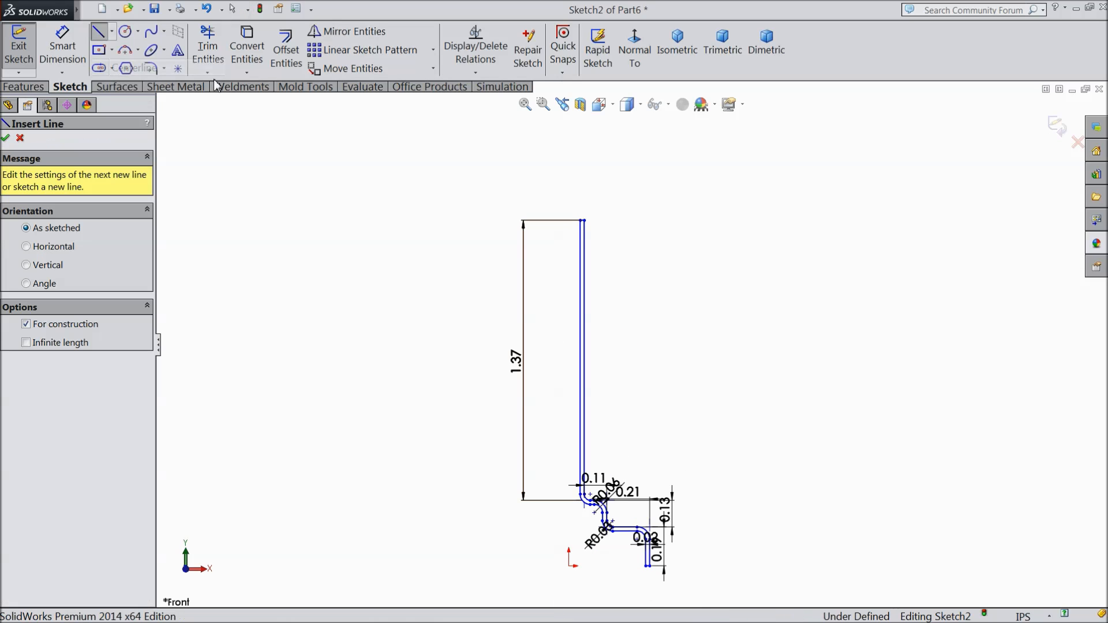
click(635, 57)
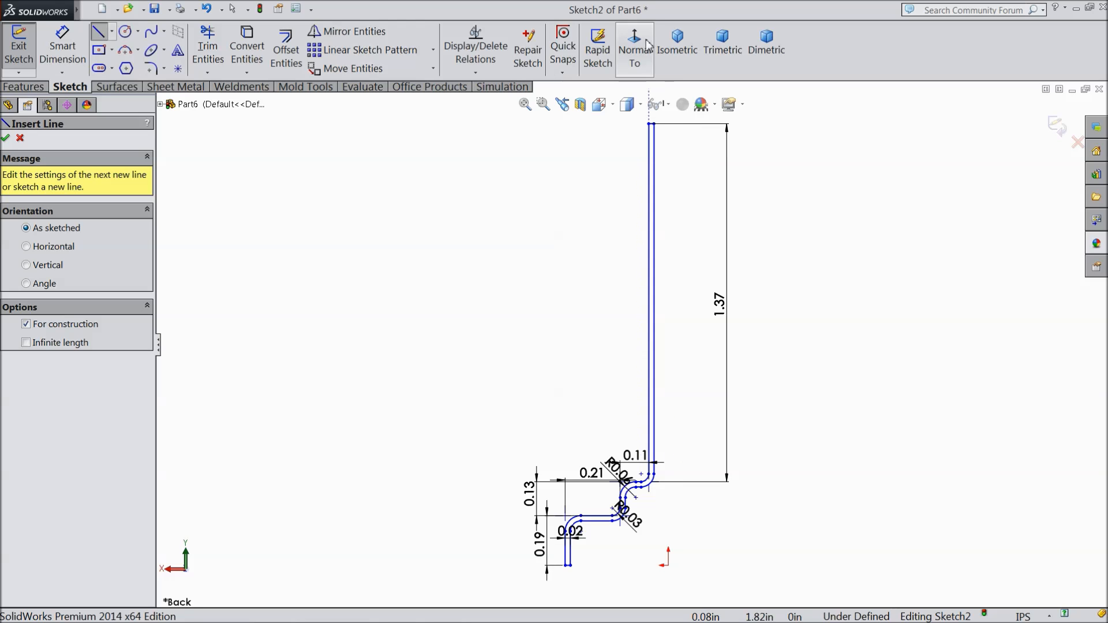
click(635, 57)
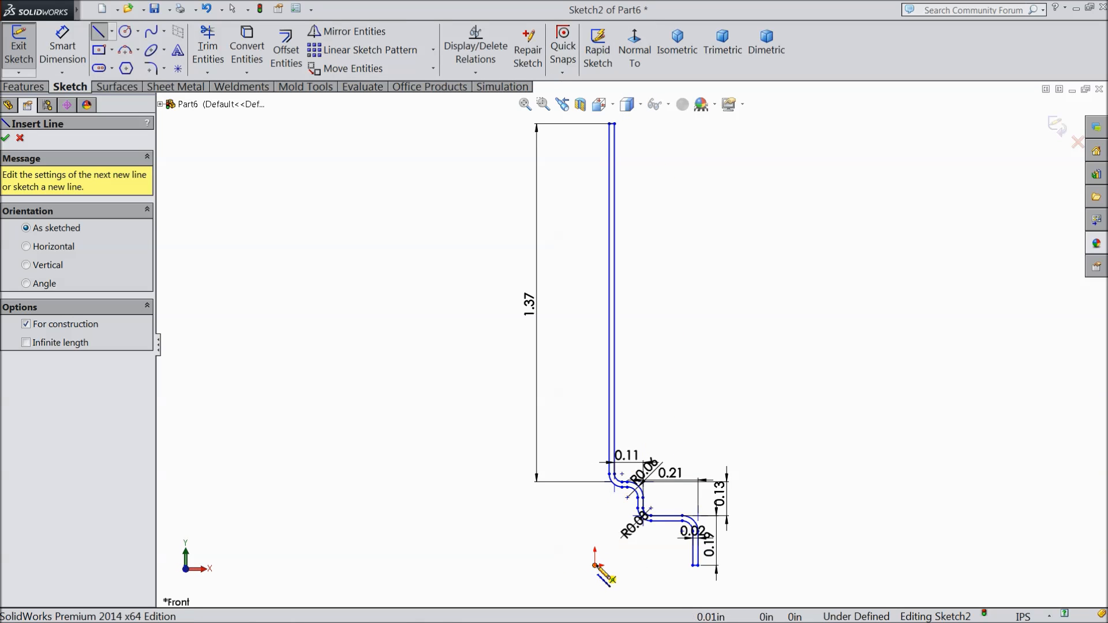
click(595, 567)
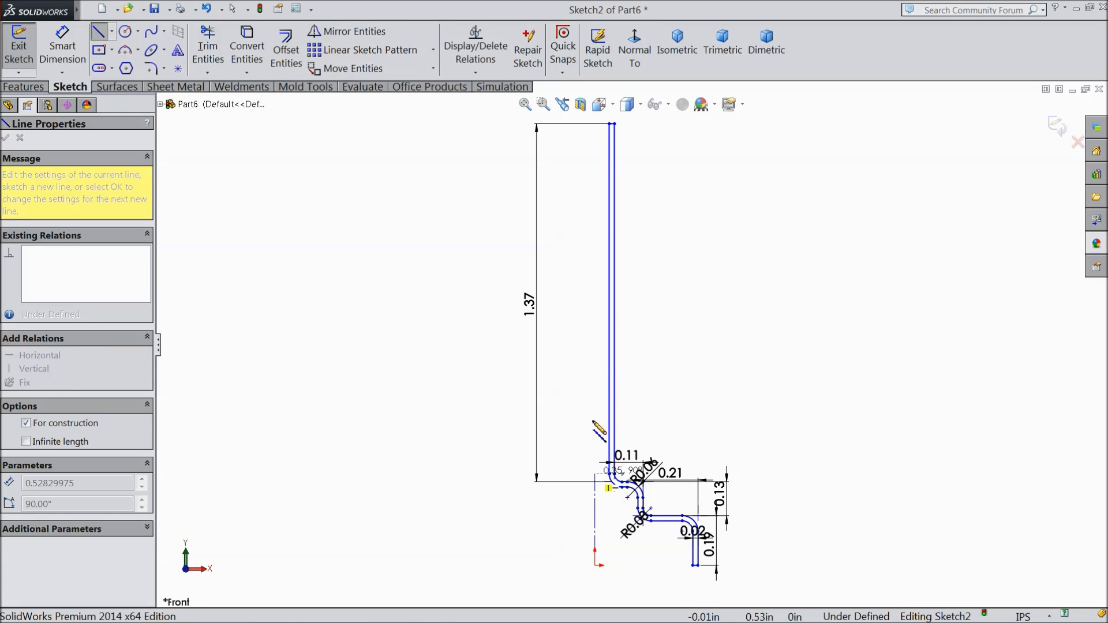
right_click(590, 134)
click(601, 127)
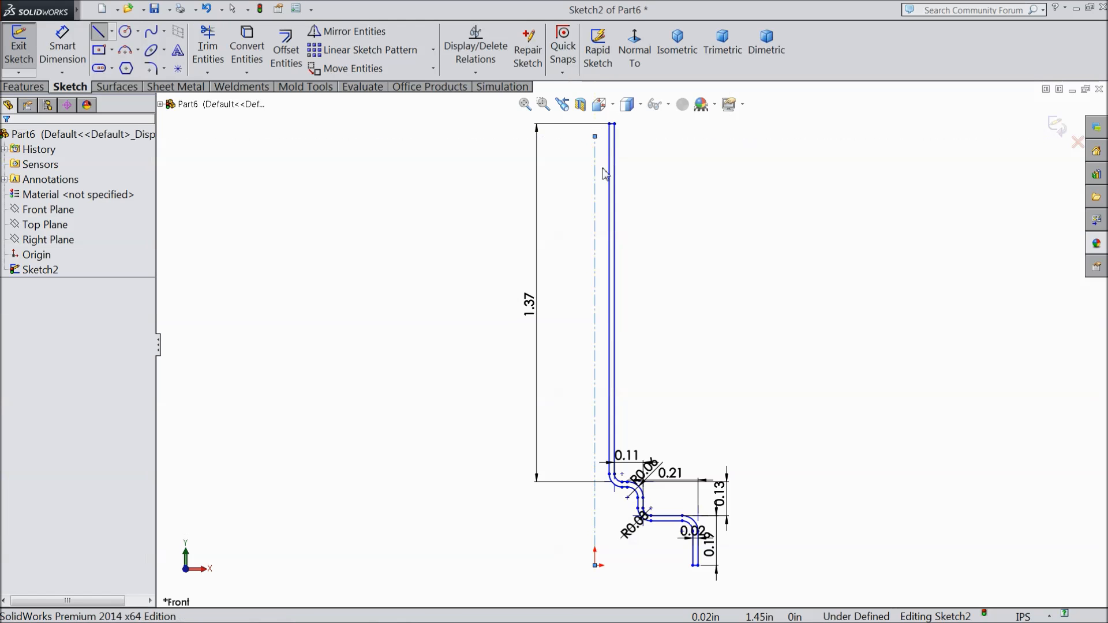
Step: Revolve the thin-walled profile 360° around the vertical centerline as a boss
click(597, 255)
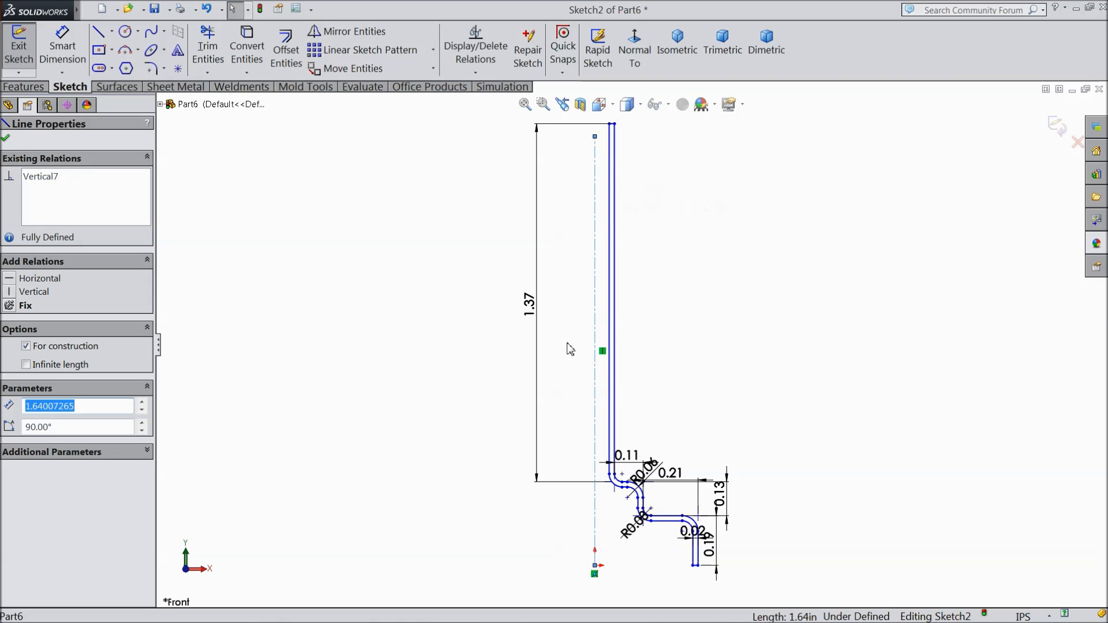
scroll(633, 348, up, 3)
scroll(687, 421, down, 2)
scroll(569, 441, down, 3)
click(26, 88)
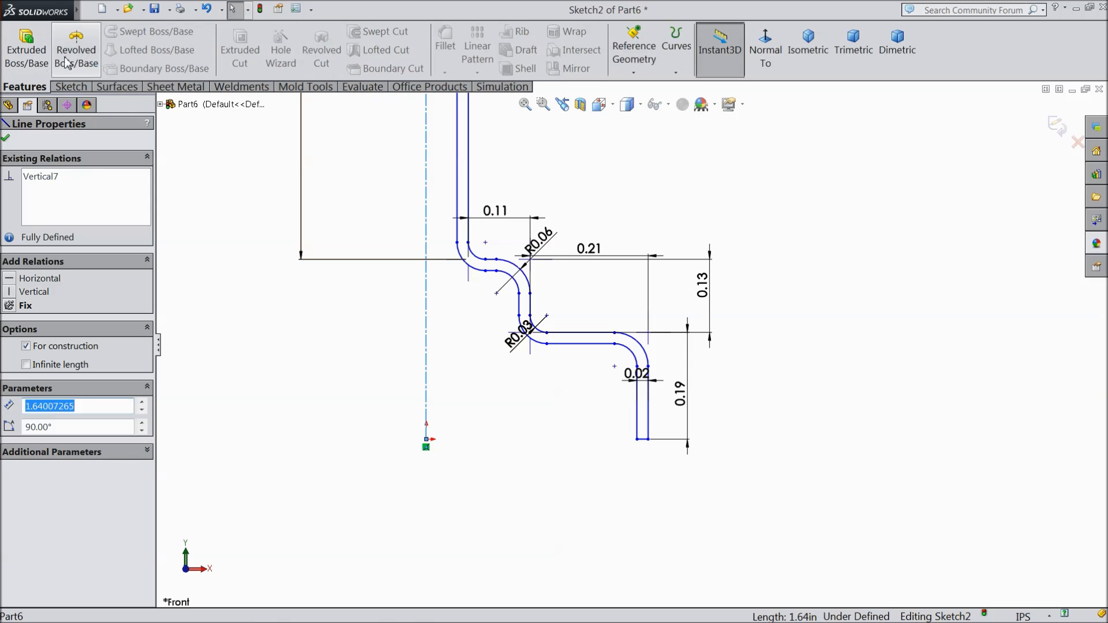
click(67, 51)
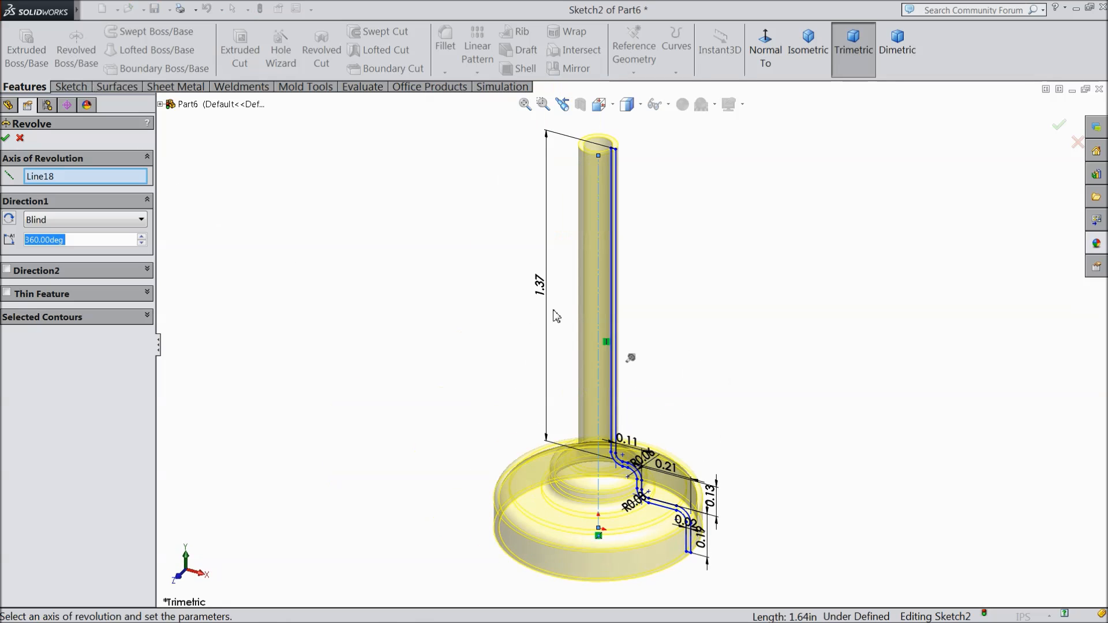
click(7, 138)
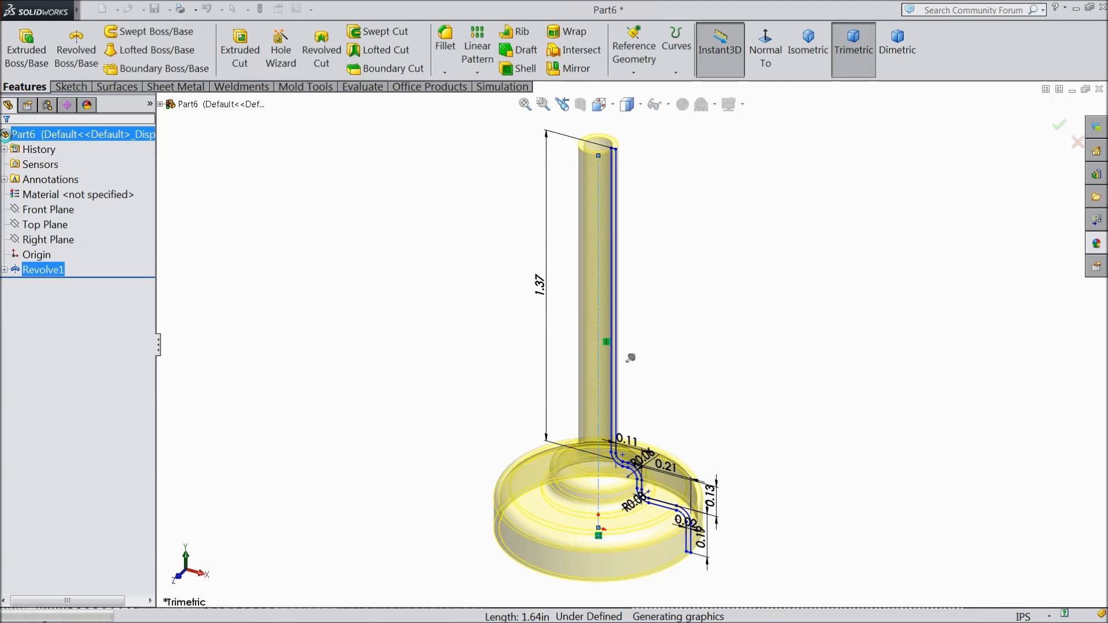
click(375, 278)
mouse_move(396, 289)
middle_down()
mouse_move(414, 220)
mouse_move(452, 213)
mouse_move(410, 283)
mouse_move(397, 279)
middle_up()
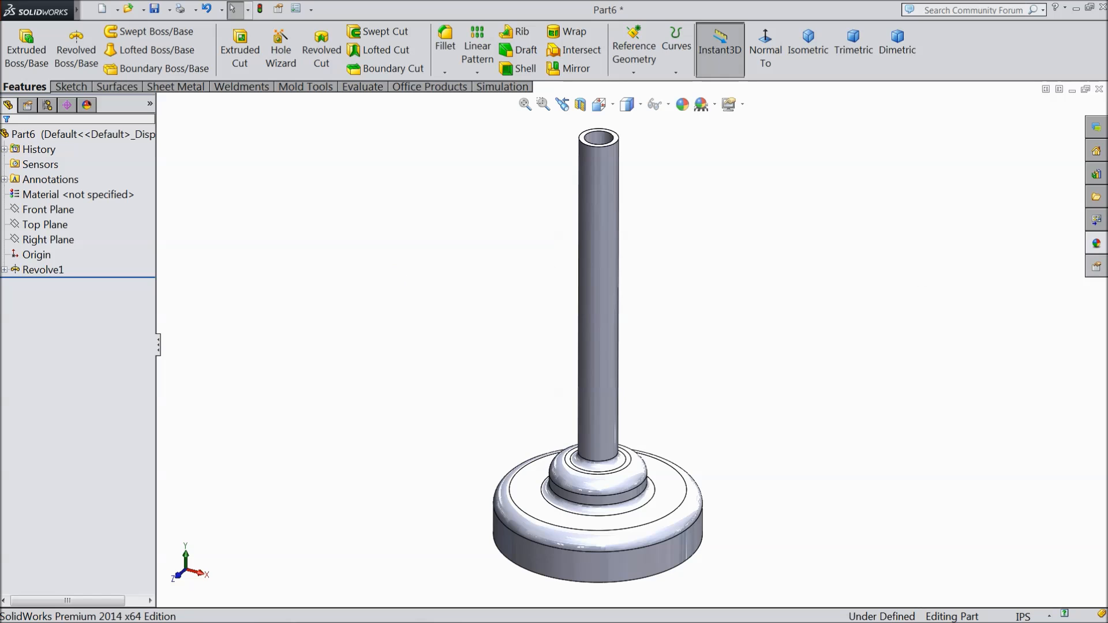
Step: Apply the Pink appearance from the Solid category to the whole part
click(1096, 244)
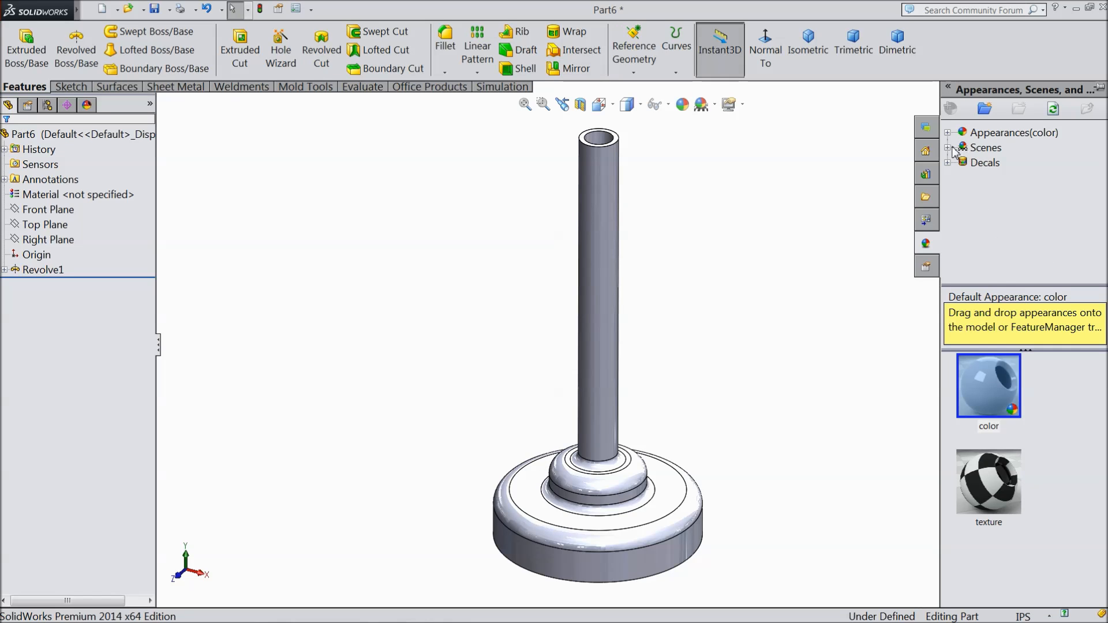
click(948, 133)
scroll(1001, 208, down, 3)
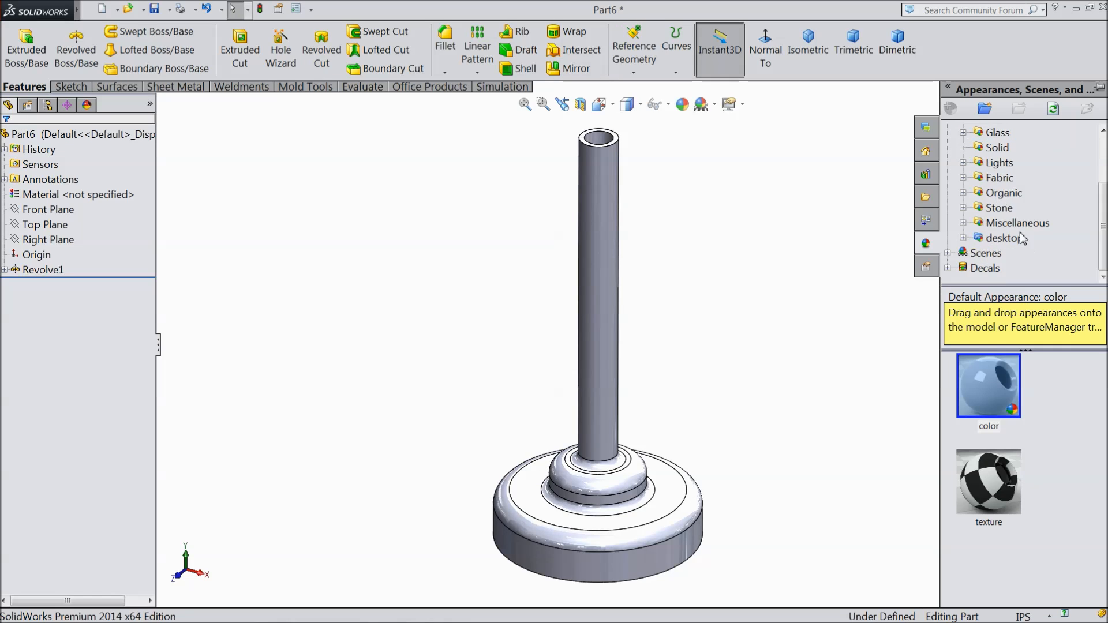
click(994, 148)
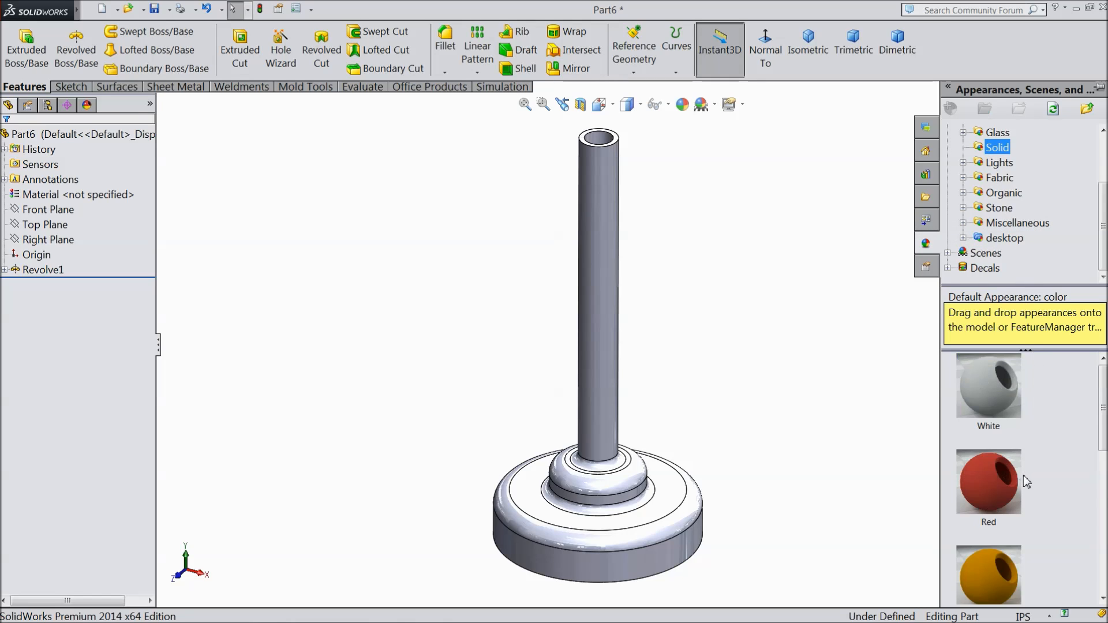
scroll(1025, 481, down, 2)
scroll(1022, 476, down, 2)
mouse_move(1022, 473)
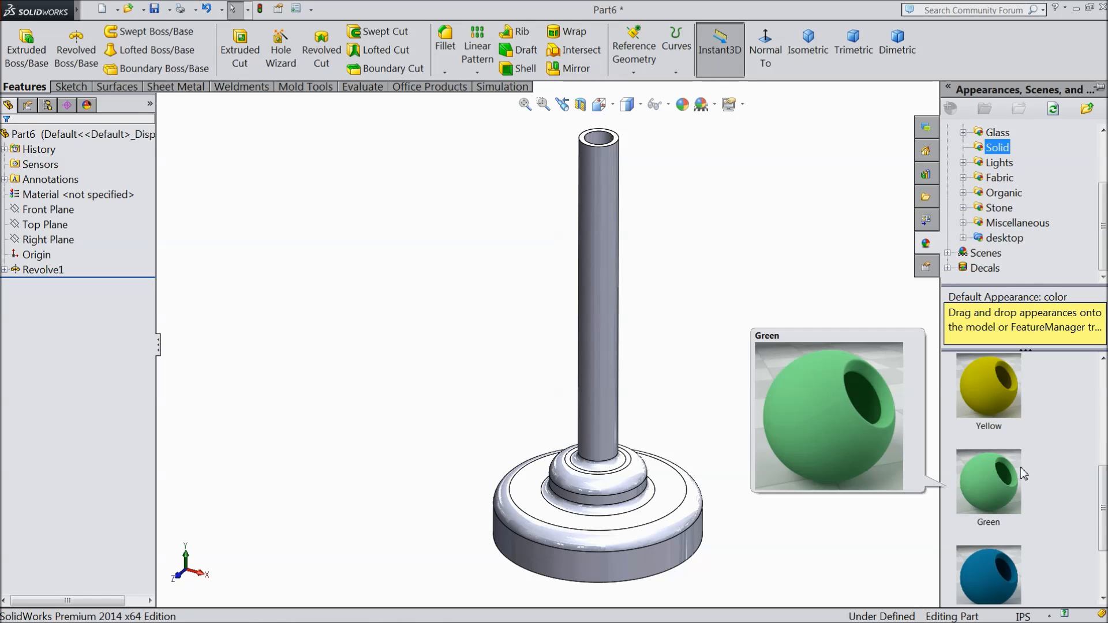
scroll(1017, 474, down, 2)
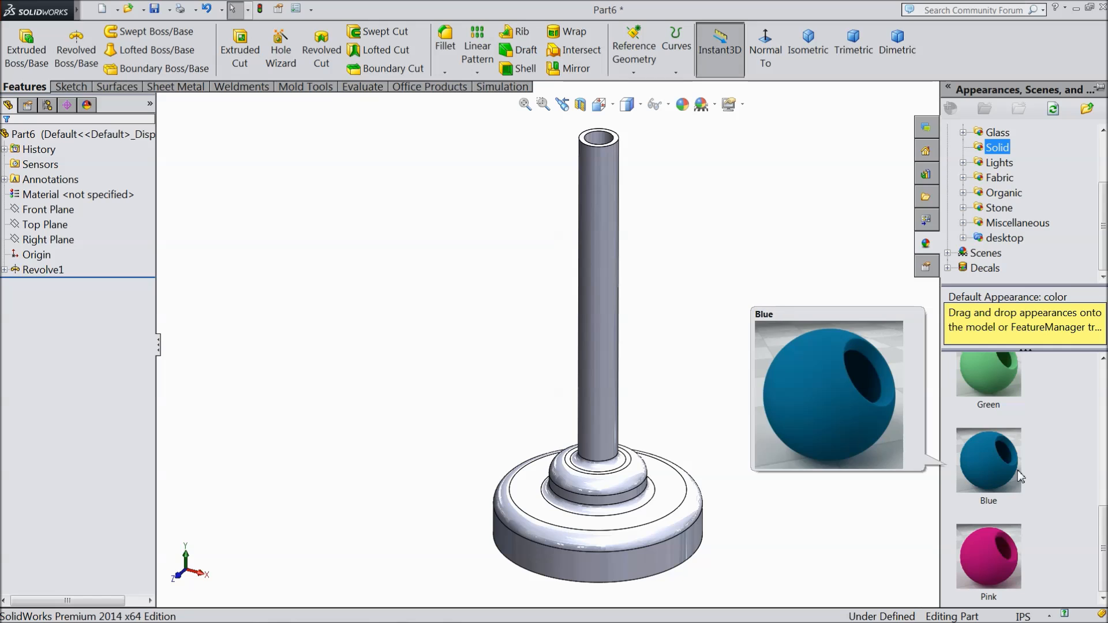
double_click(979, 576)
middle_drag(827, 464, 792, 452)
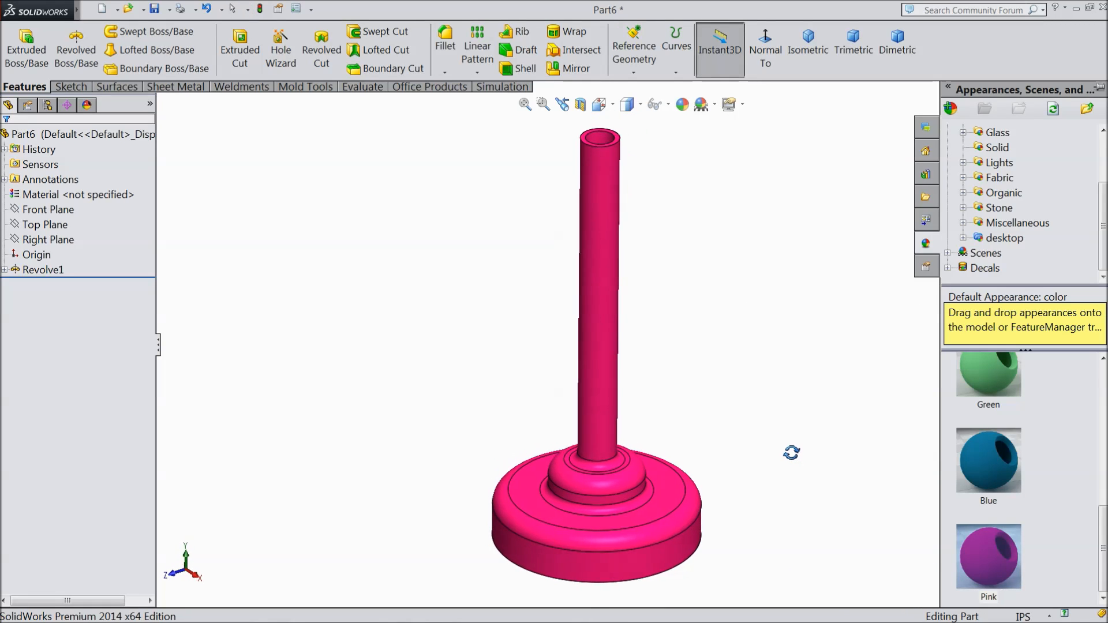
click(778, 421)
Step: Save the part in the Launcher folder as "5.Part 5"
scroll(637, 365, up, 2)
mouse_move(640, 370)
middle_down()
mouse_move(638, 348)
mouse_move(643, 368)
middle_up()
scroll(651, 356, up, 2)
click(154, 8)
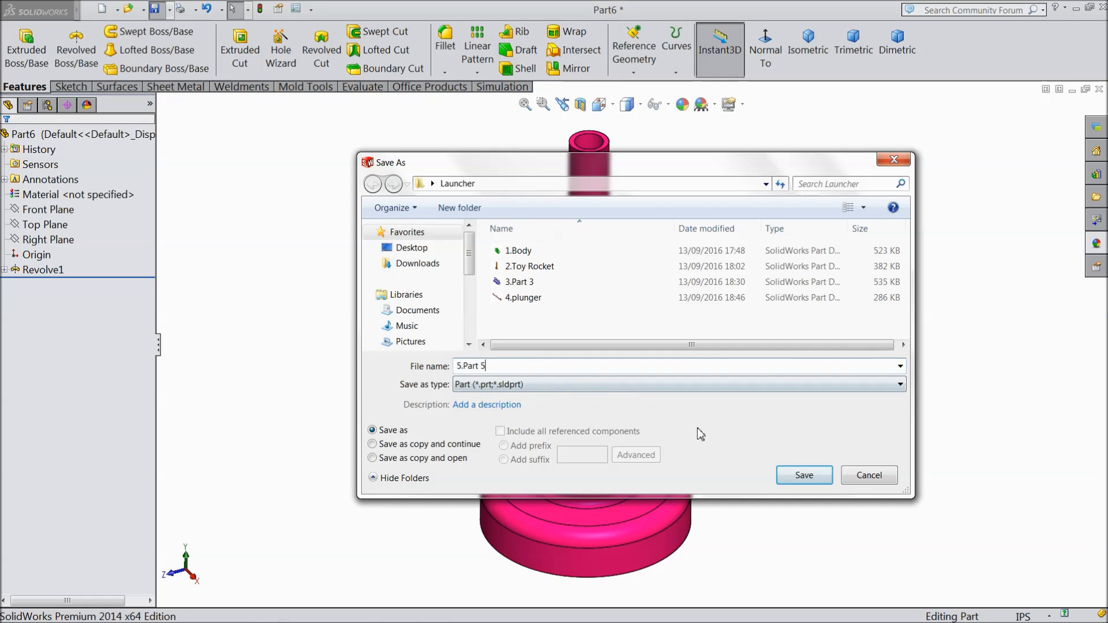
click(788, 479)
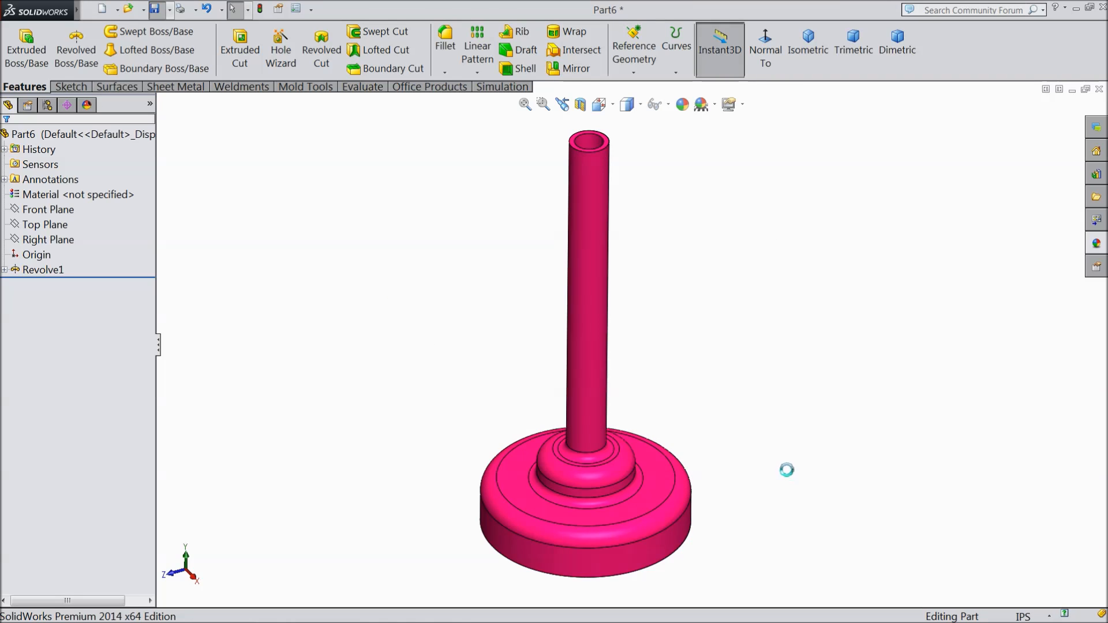
middle_drag(757, 448, 690, 397)
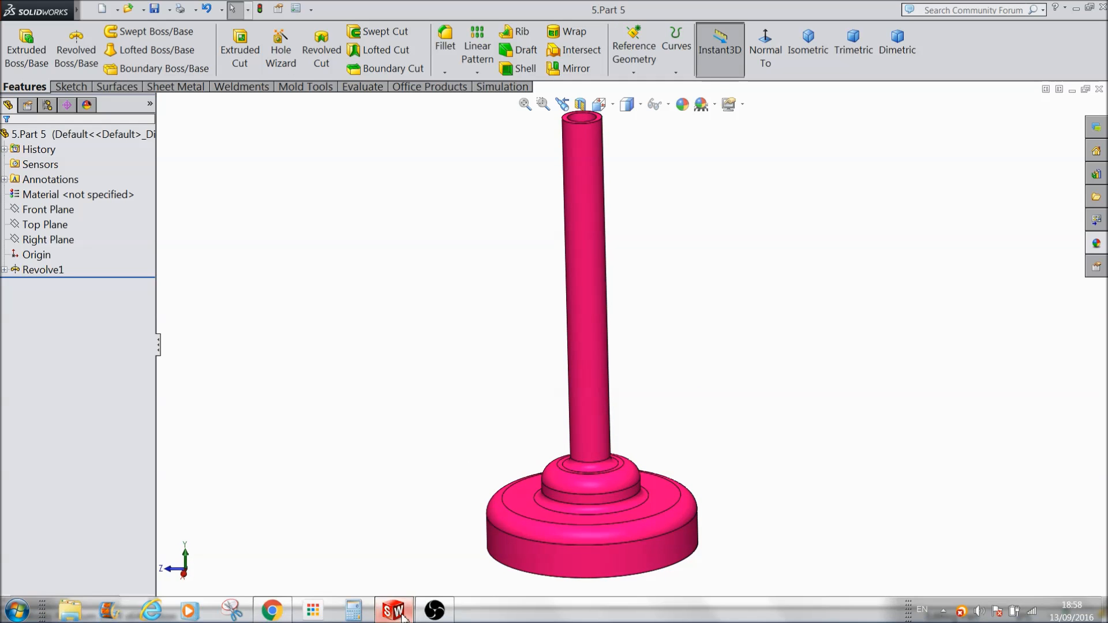
click(436, 612)
click(660, 573)
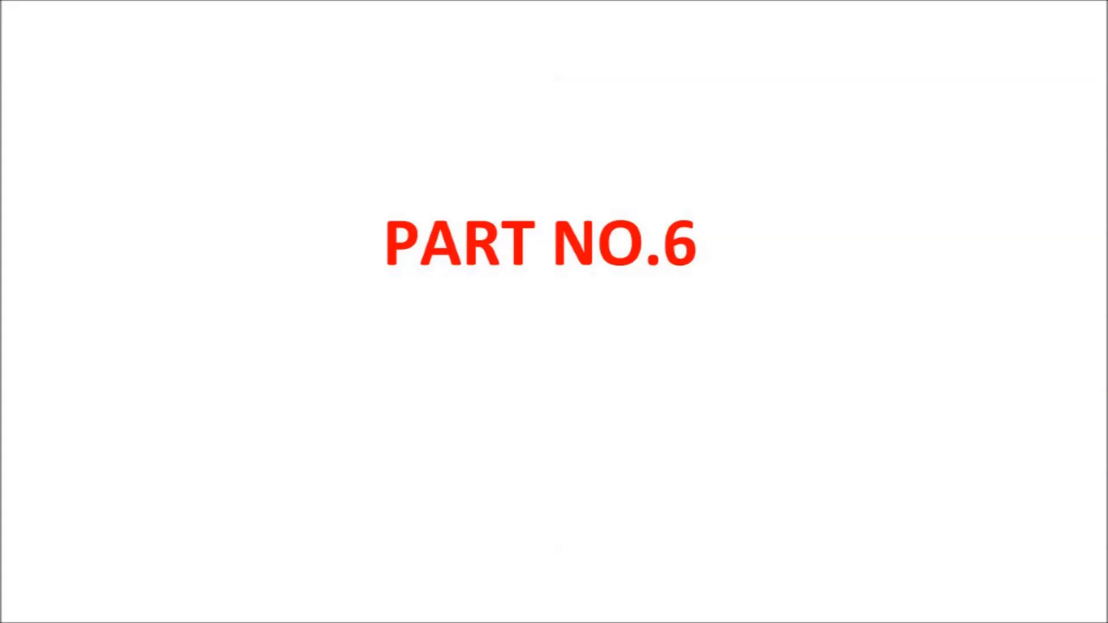
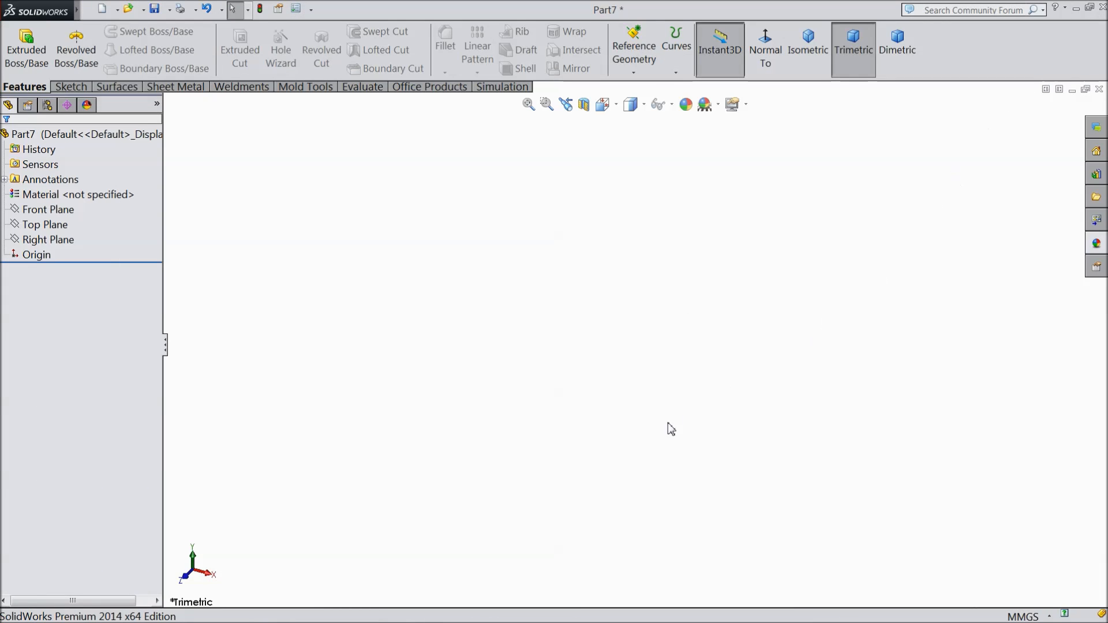
Step: Set the document's unit system to IPS (inch, pound, second)
click(53, 225)
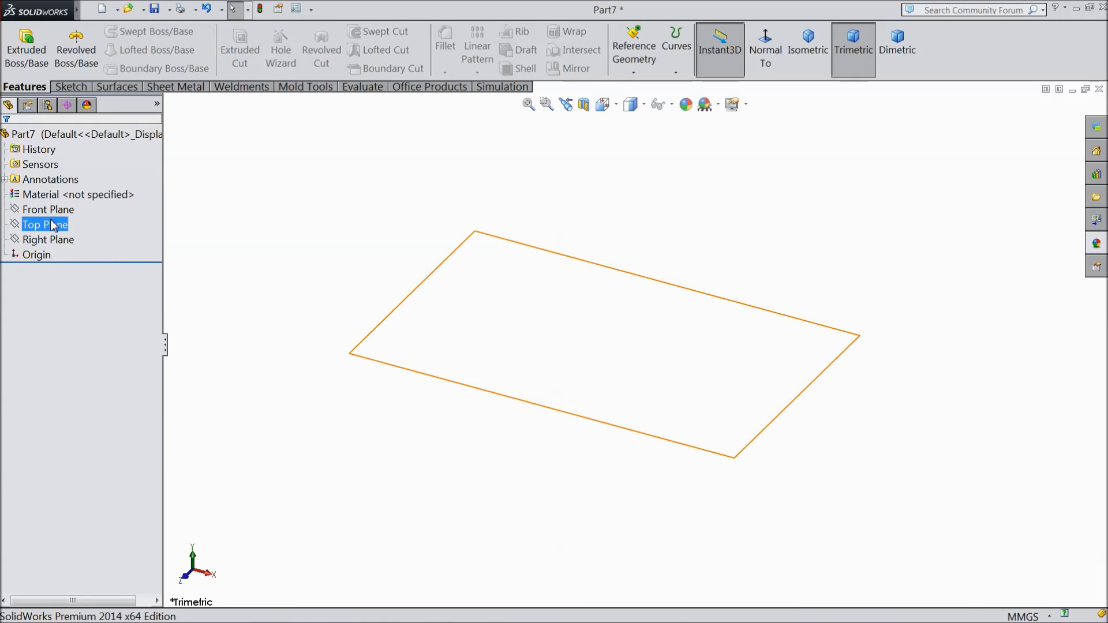
click(60, 213)
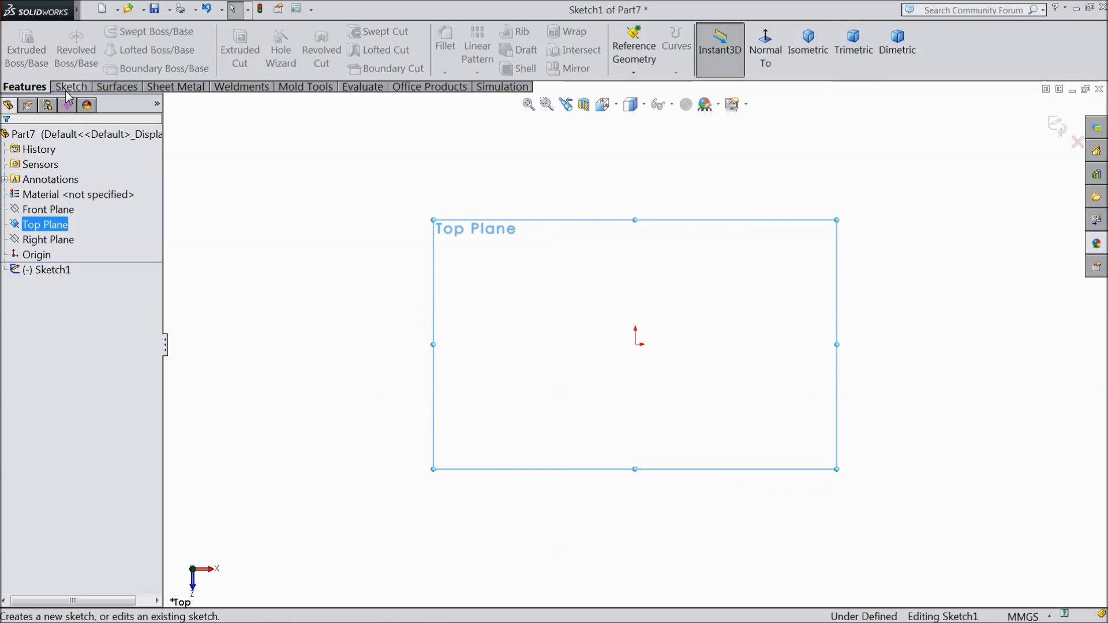
click(1004, 616)
click(970, 573)
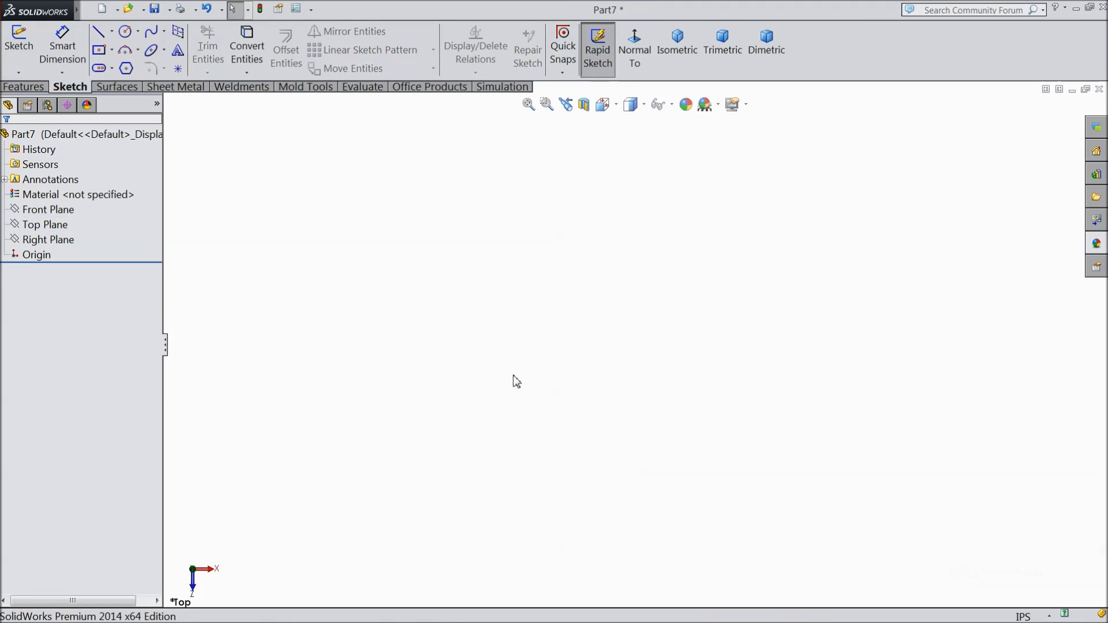
Step: Start a sketch on the Top Plane and draw a circle centred on the origin
click(46, 225)
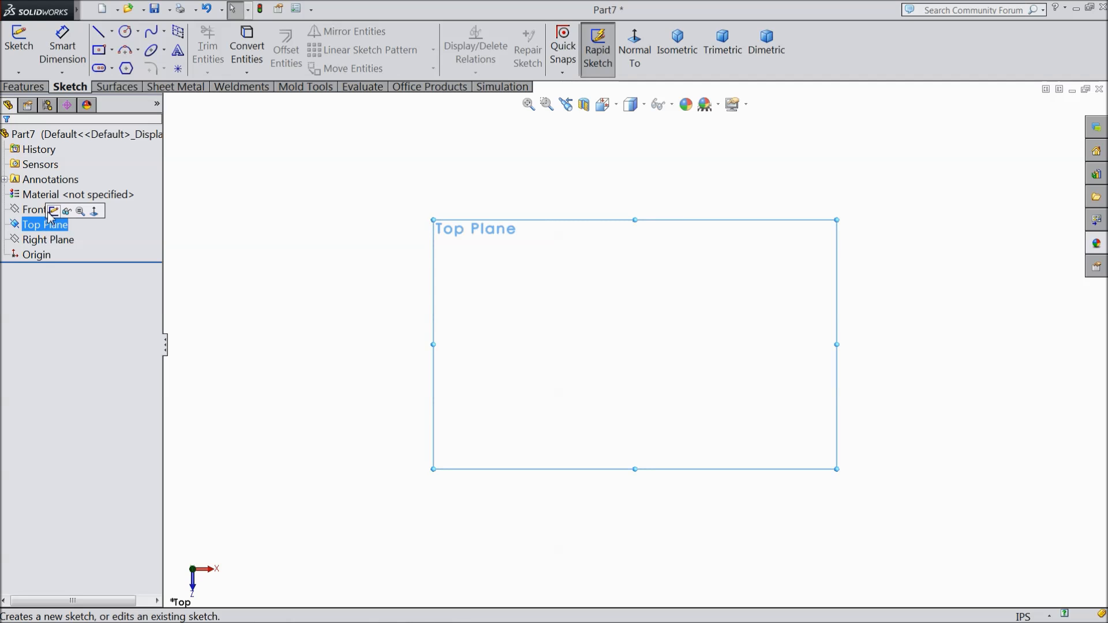
click(53, 211)
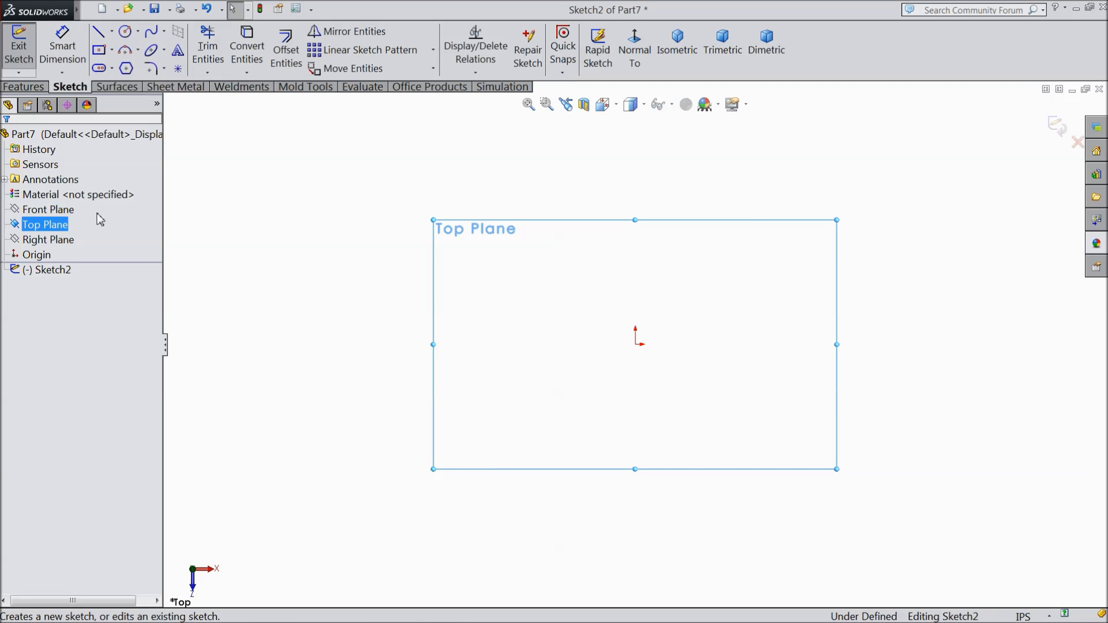
click(126, 32)
click(636, 344)
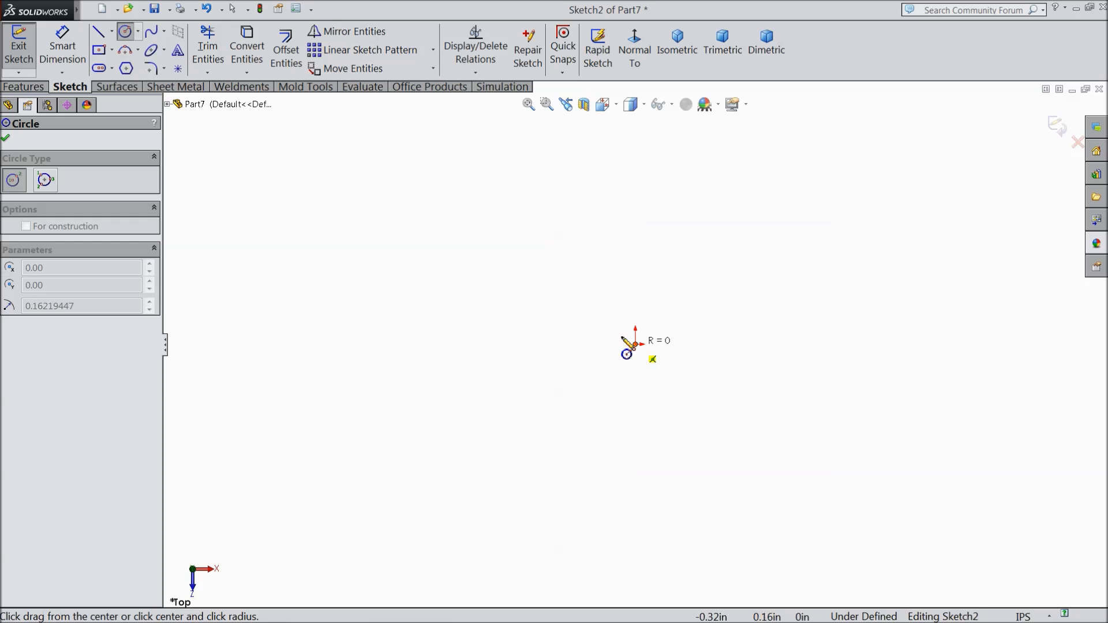
click(468, 279)
Step: Dimension the circle's diameter as 0.79 in
click(62, 46)
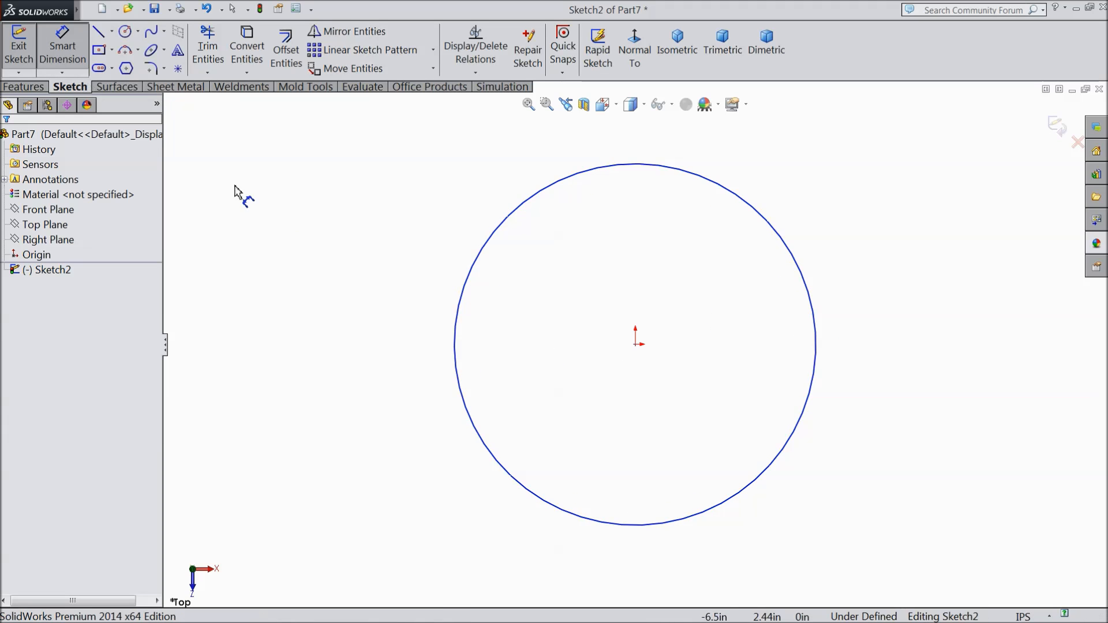
click(458, 338)
click(389, 322)
text(0.79)
click(330, 307)
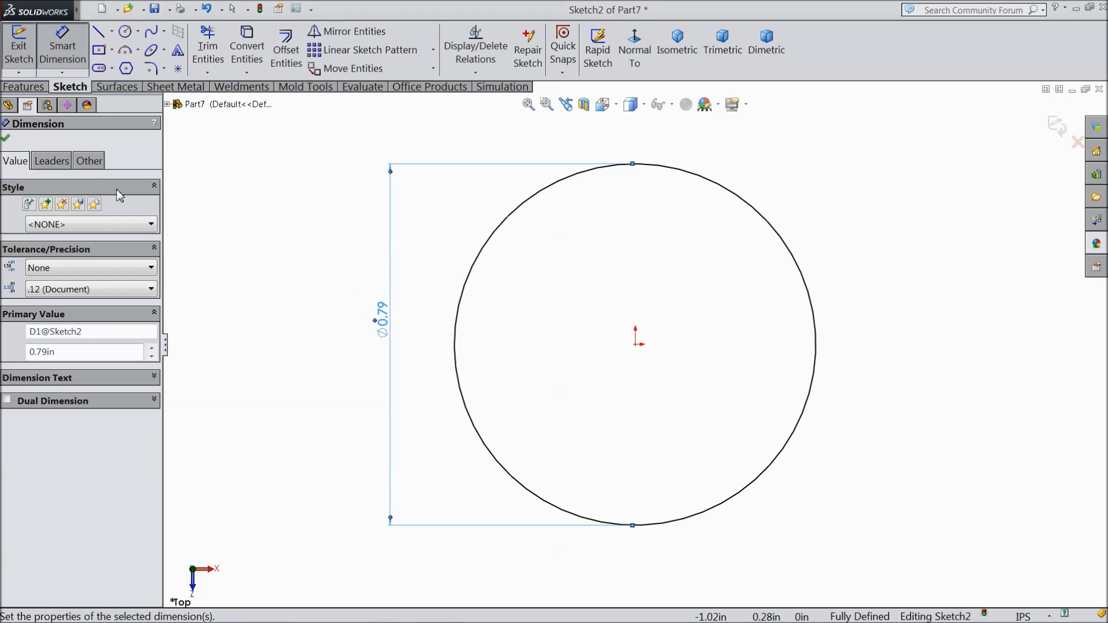
click(6, 138)
Step: Extrude the circle as a blind boss 0.24 in deep
click(22, 87)
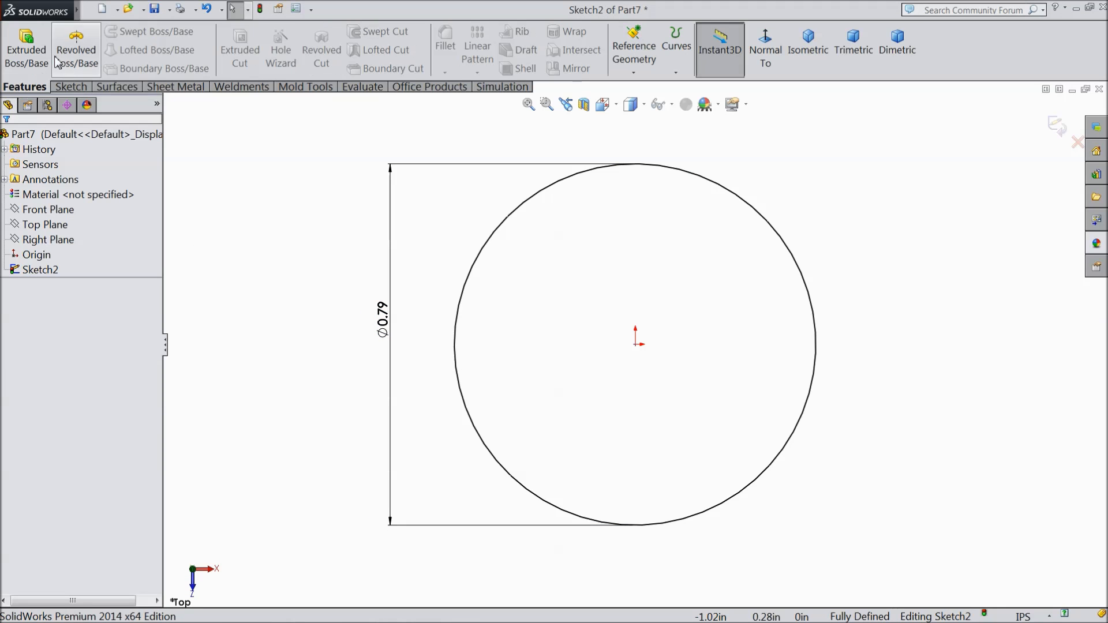
click(26, 49)
text(0.24)
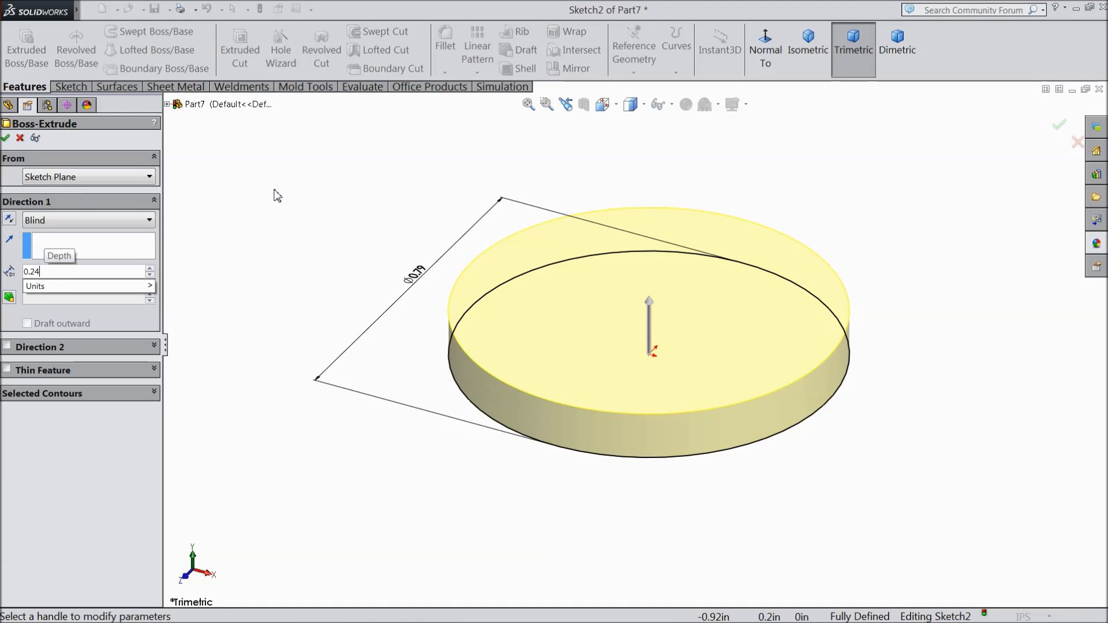
key(Return)
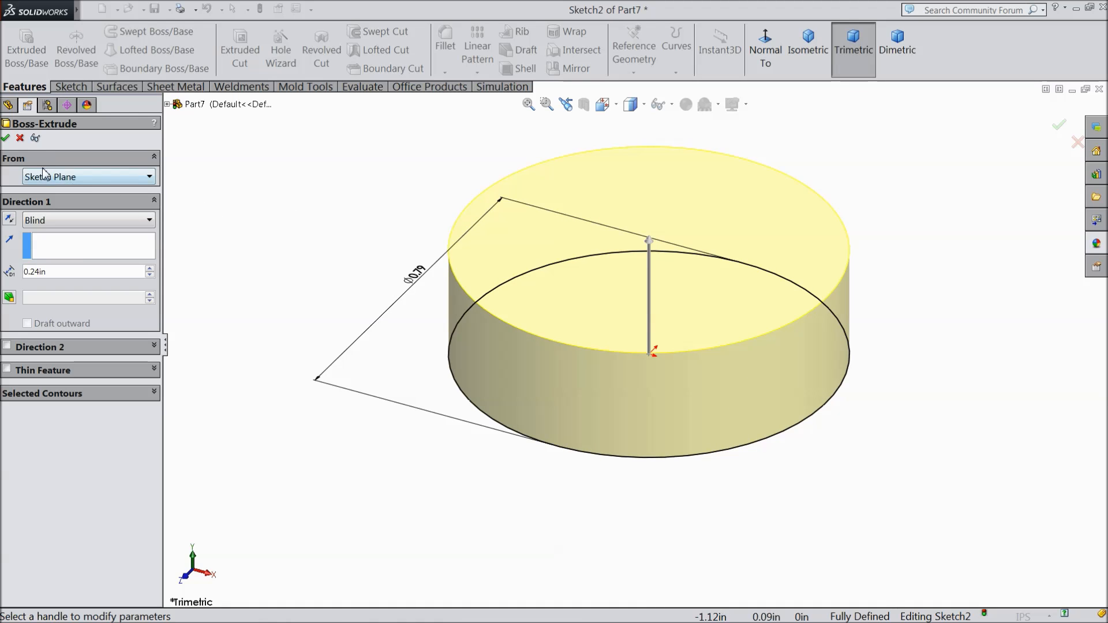
click(6, 139)
Step: Start a sketch on the disc's underside and draw a circle of about 0.26 in radius centred on the origin
middle_drag(366, 426, 599, 370)
click(599, 362)
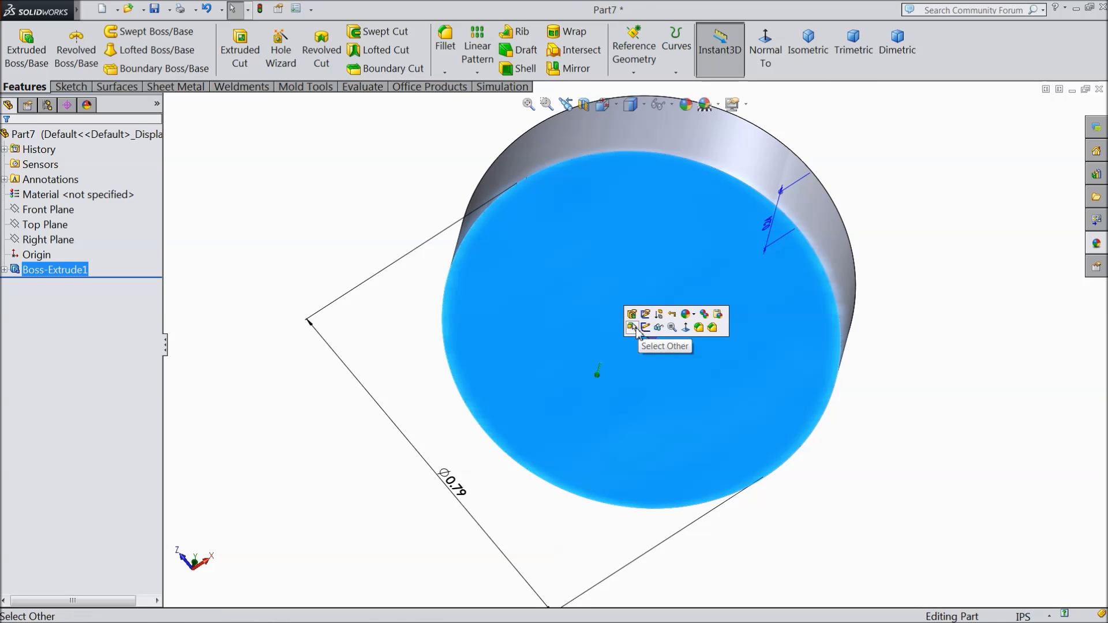
click(656, 330)
click(60, 89)
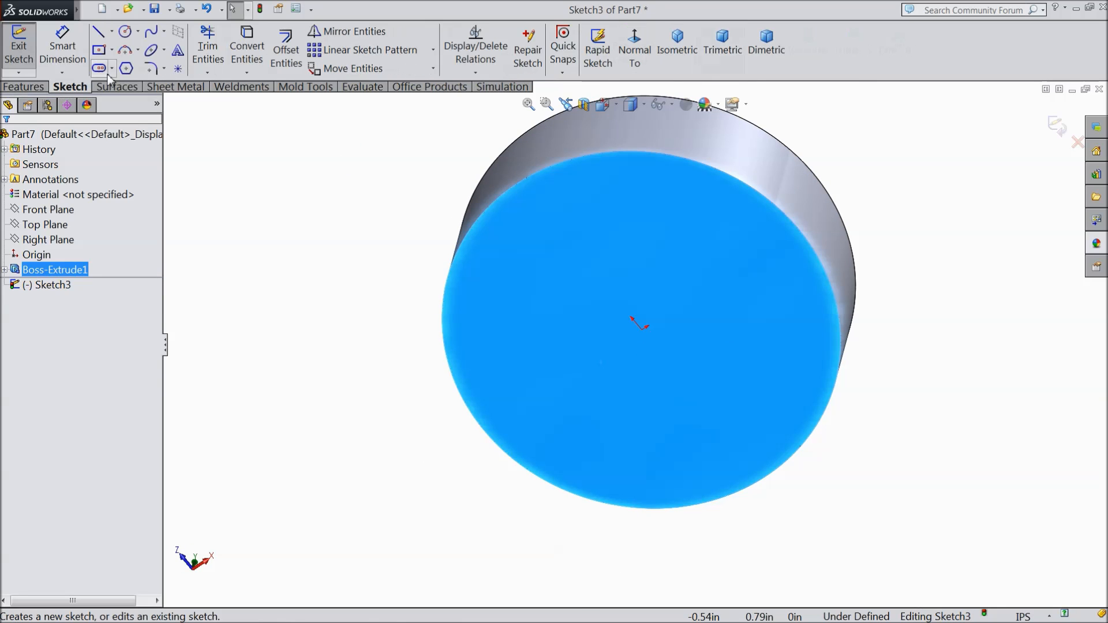
click(125, 31)
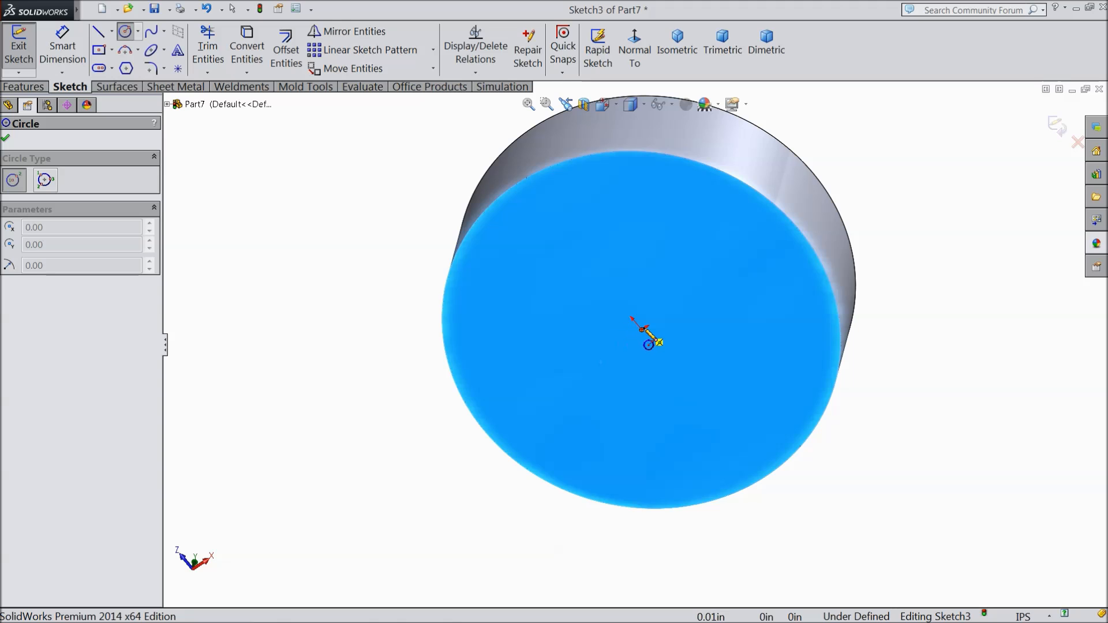
click(643, 329)
click(539, 257)
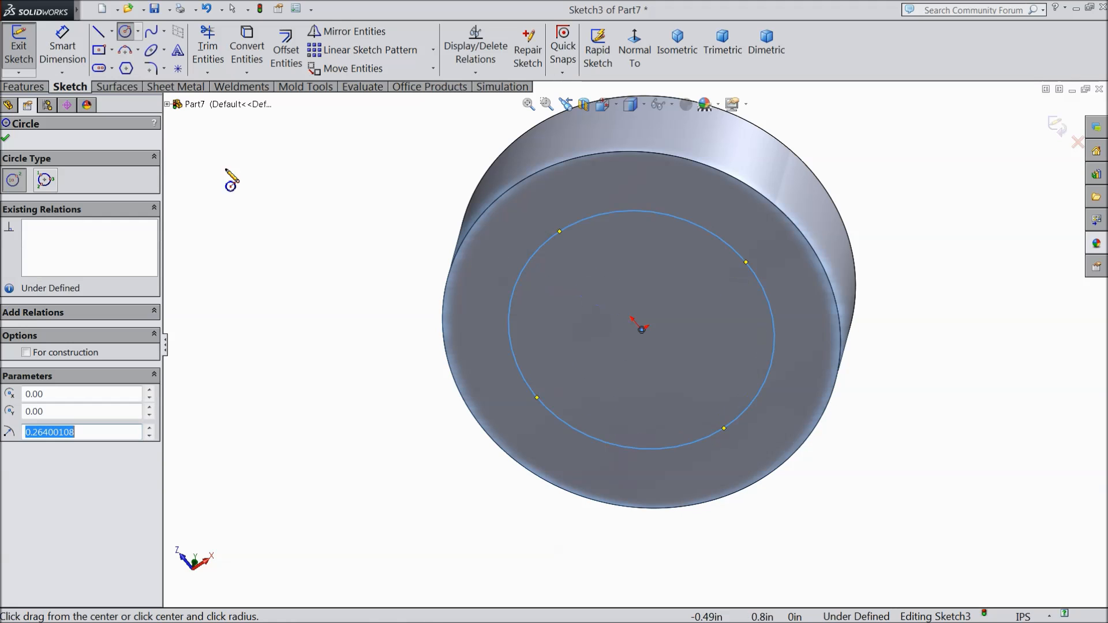
Step: Dimension the underside circle's diameter as 0.65 in
click(62, 56)
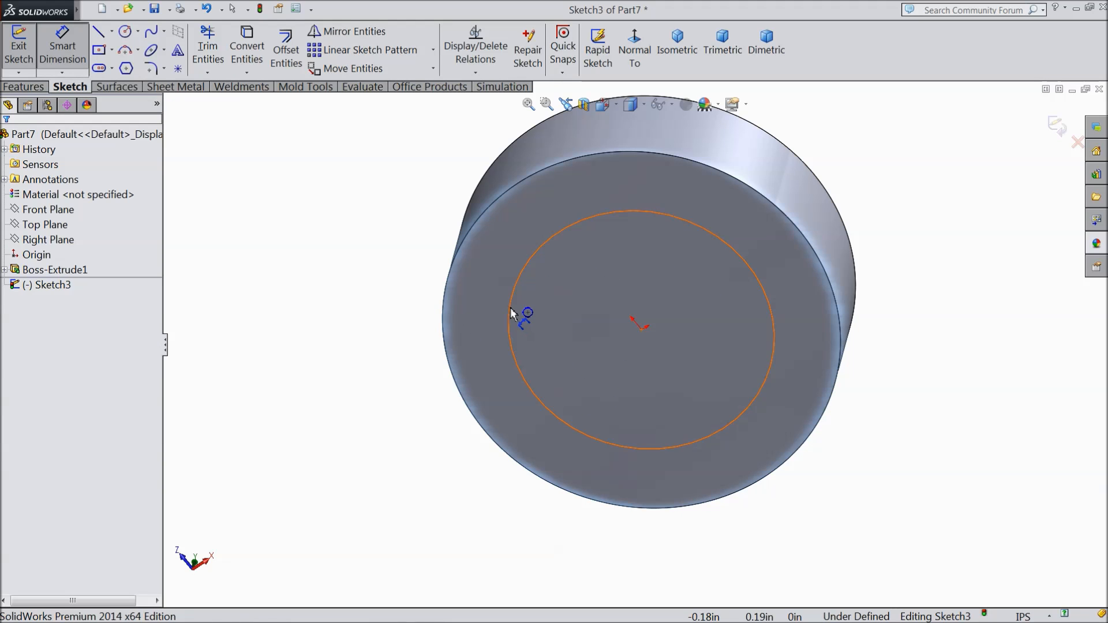
click(512, 313)
click(410, 324)
text(0.65)
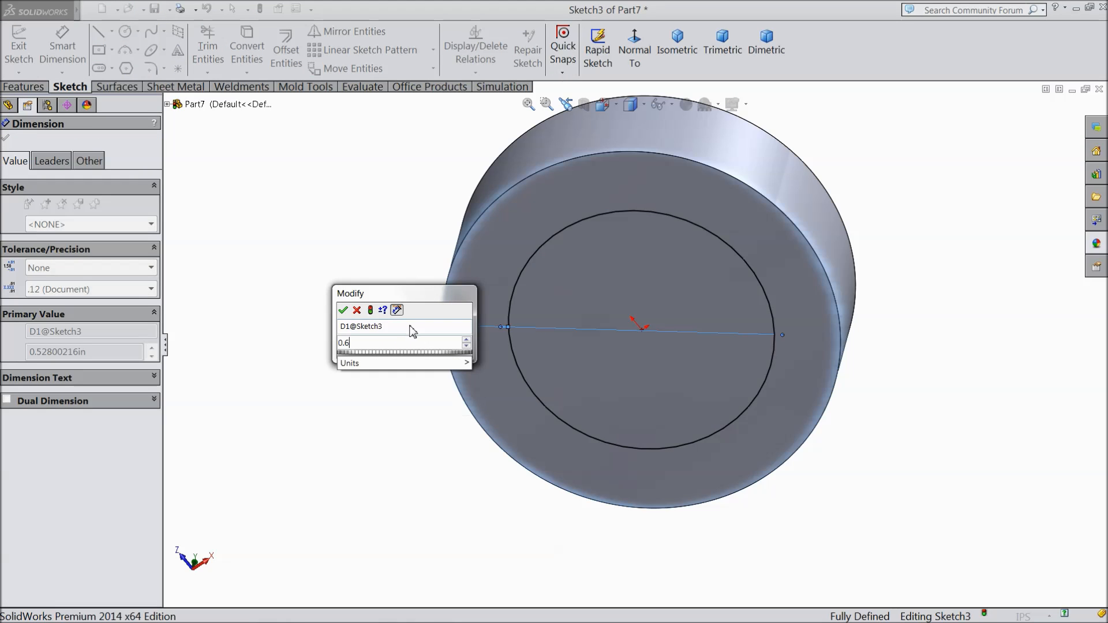
click(343, 310)
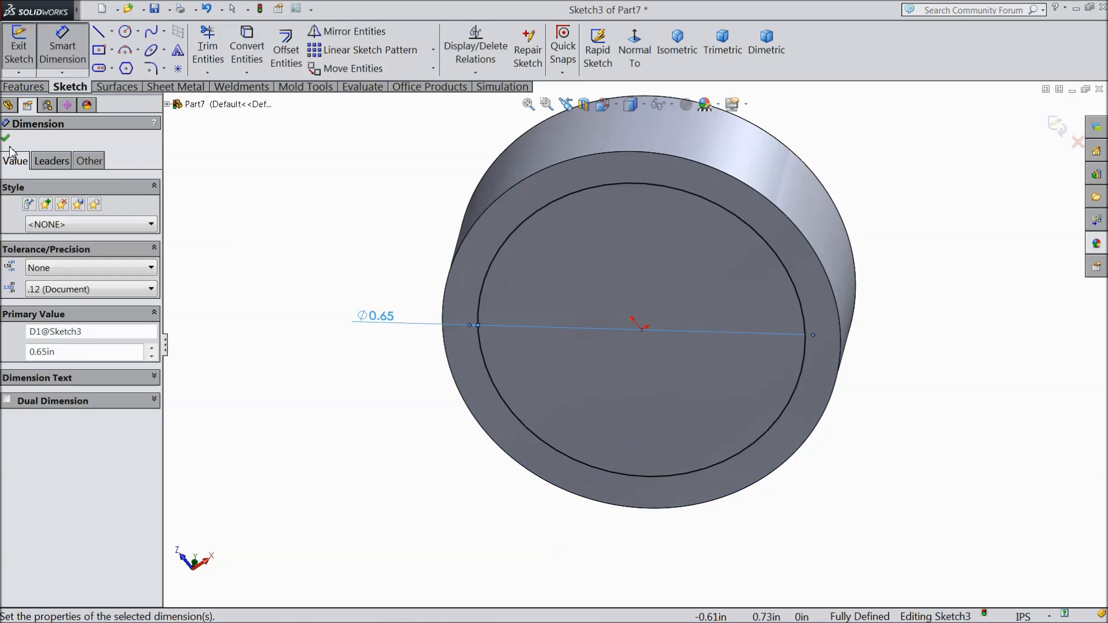
click(6, 139)
Step: Cut the underside circle into the disc as a blind extruded cut 0.17 in deep
click(23, 87)
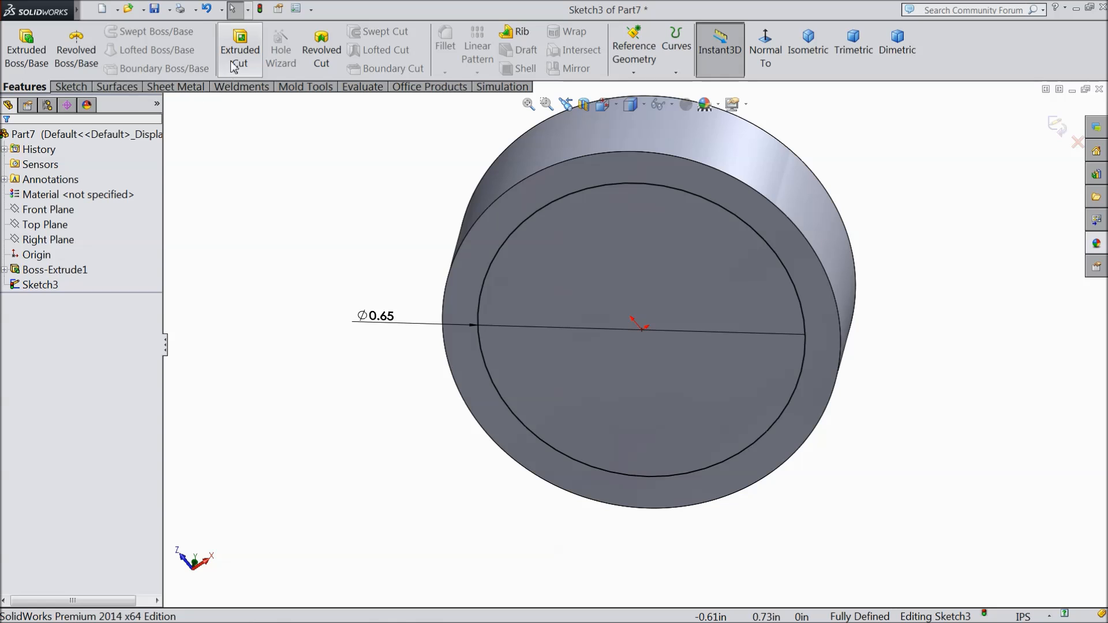
click(240, 49)
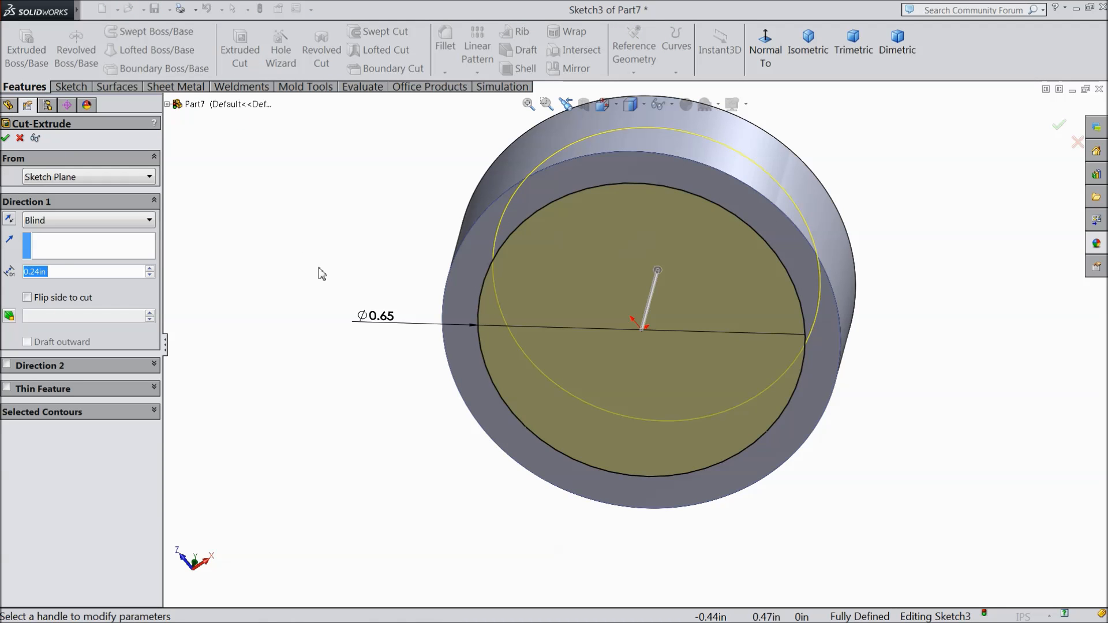
text(0.17)
key(Return)
middle_drag(359, 245, 353, 267)
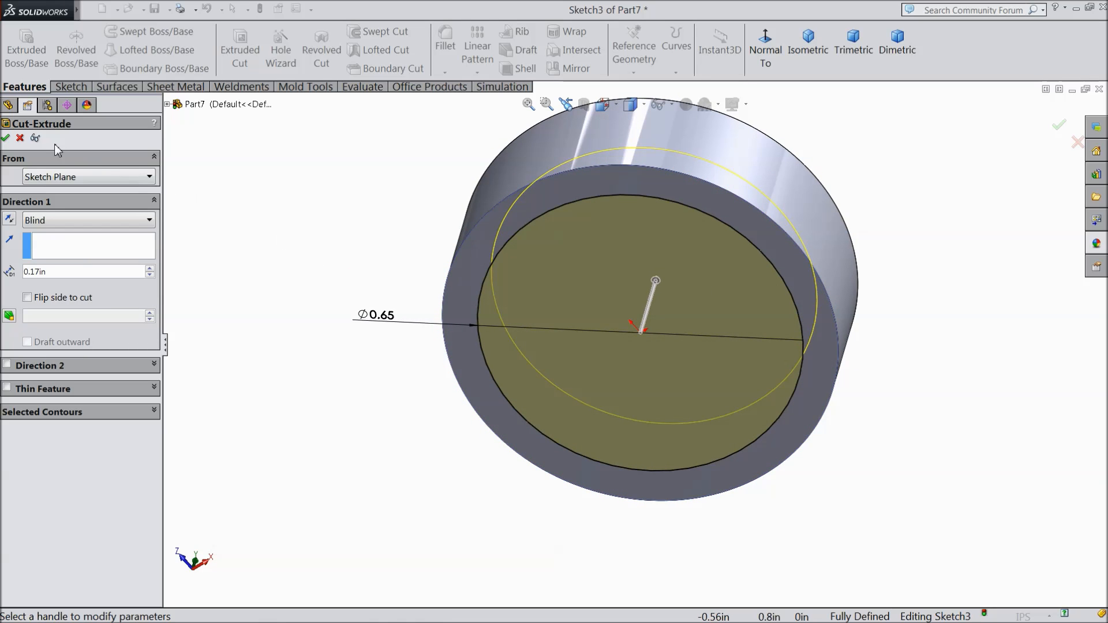
click(6, 139)
Step: Fillet the outer edge of the disc's top face with a 0.06 in constant radius
middle_drag(324, 277, 281, 528)
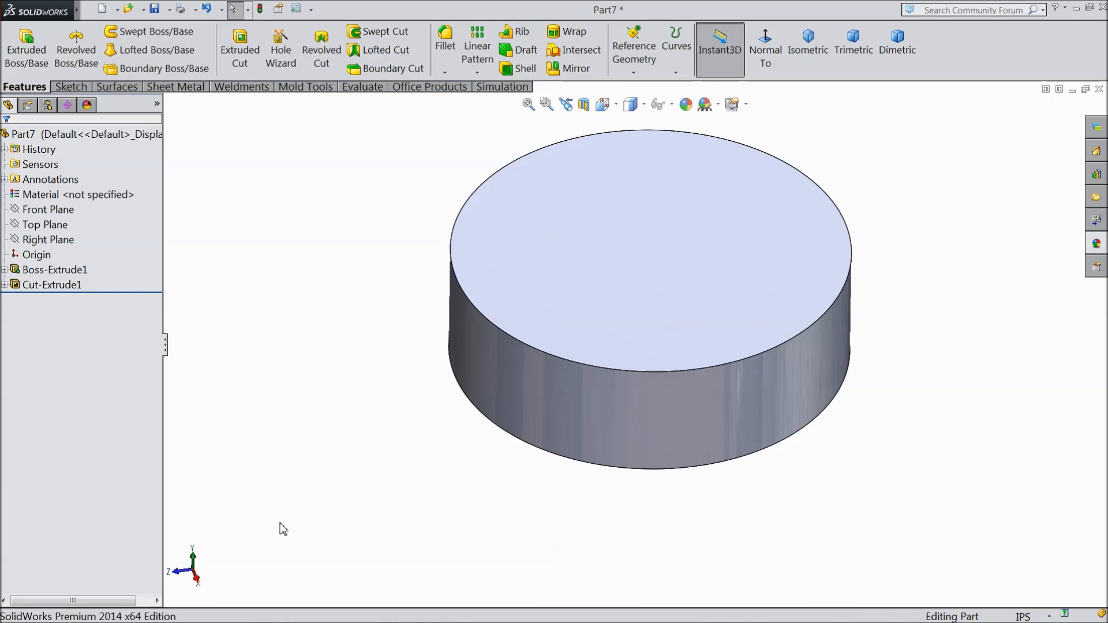
click(446, 57)
text(0.06)
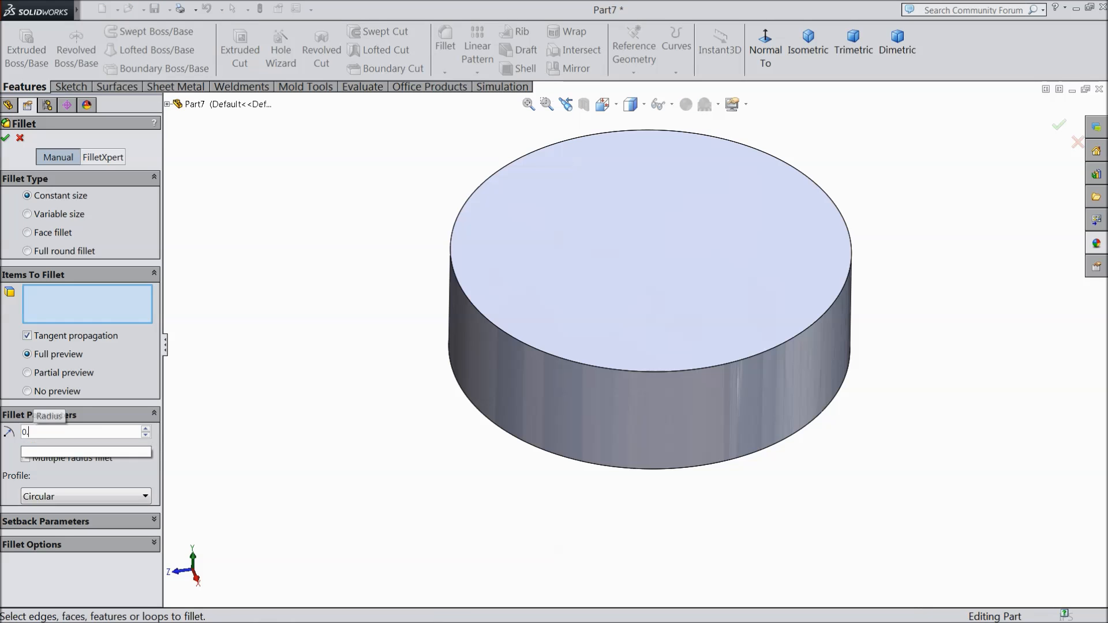
click(593, 373)
click(5, 139)
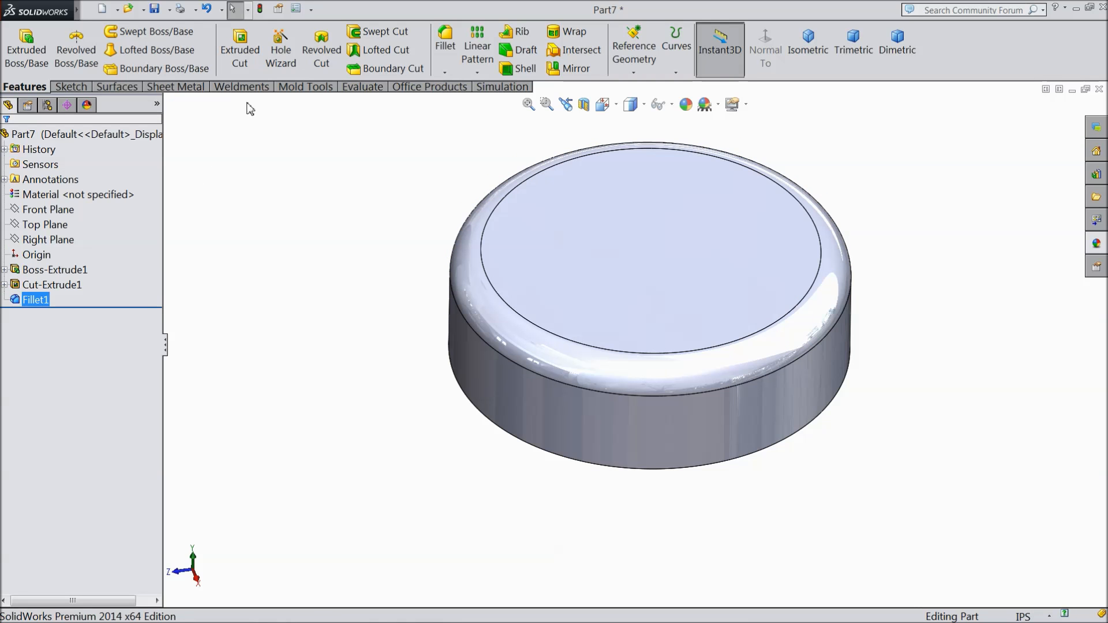
Step: Fillet the disc's outer bottom edge with a 0.03 in constant radius
click(443, 58)
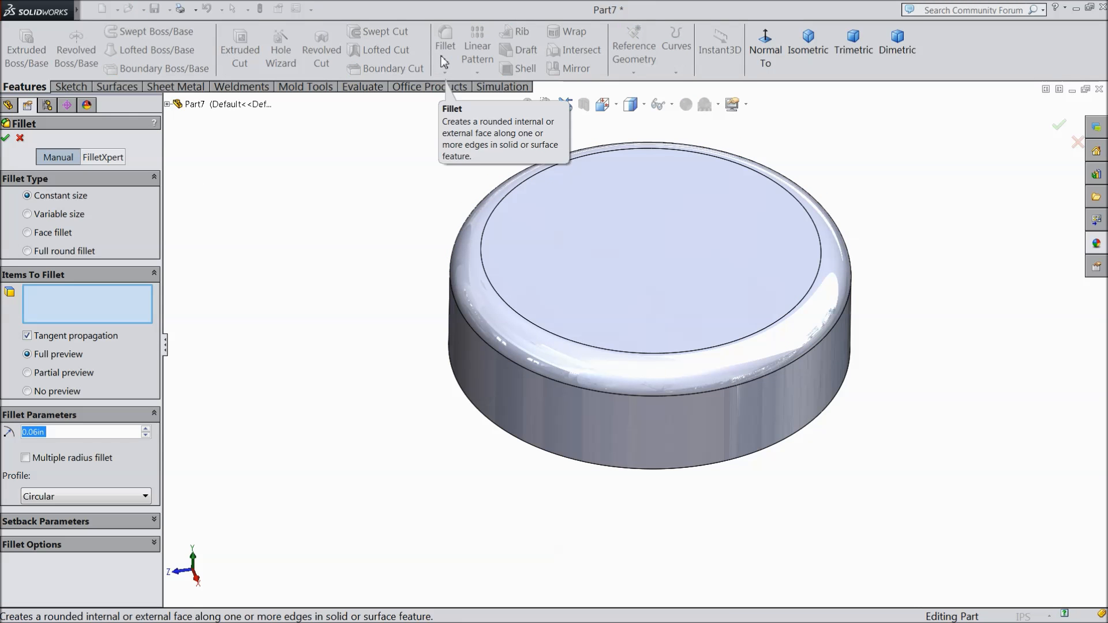
text(0.03)
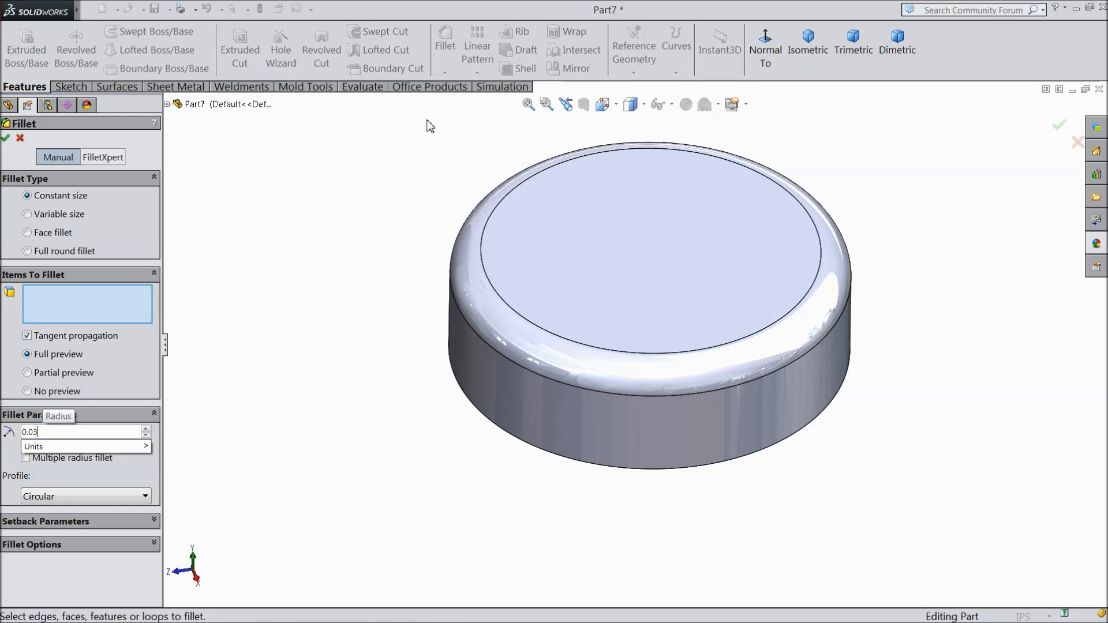
click(641, 471)
click(6, 138)
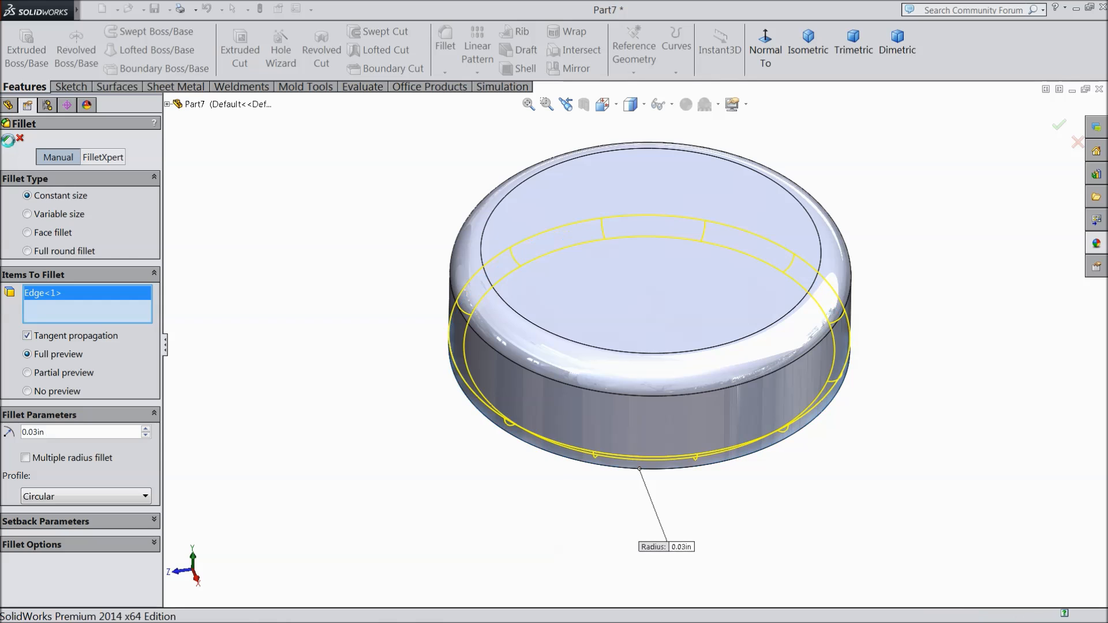
Step: Start a sketch on the disc's top face and draw a circle about 0.32 in in diameter centred on the origin
click(646, 294)
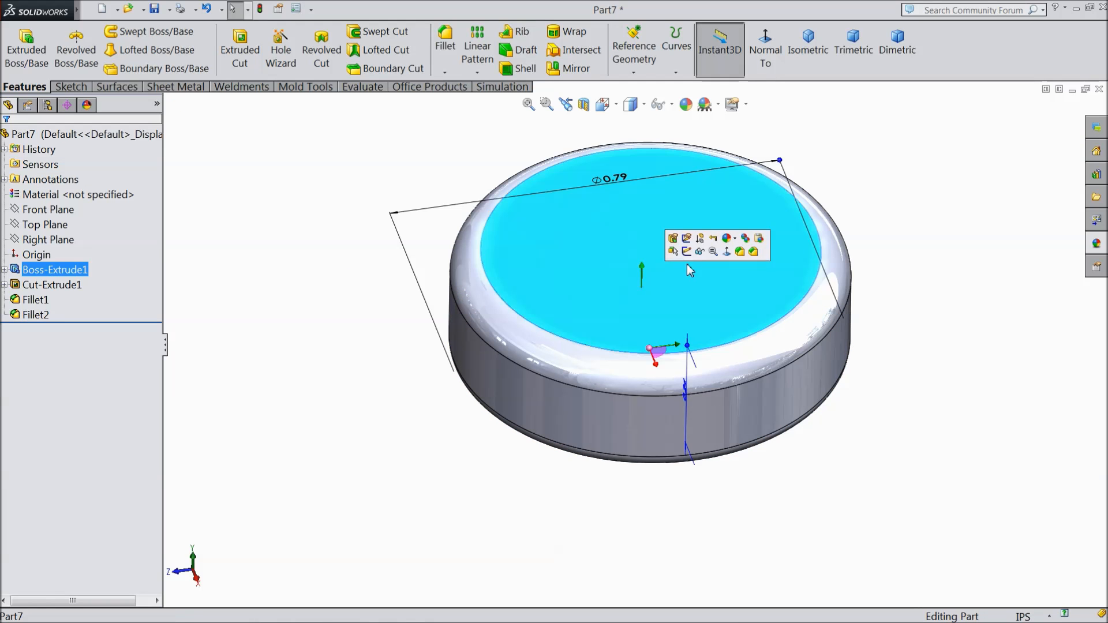
click(687, 253)
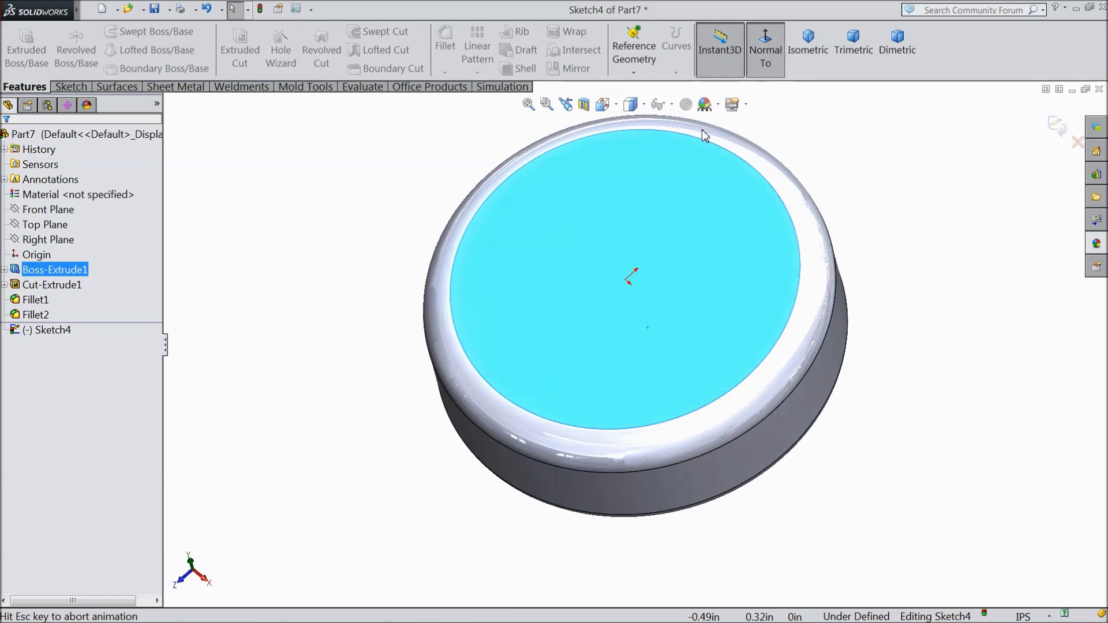
click(83, 87)
click(125, 32)
click(635, 344)
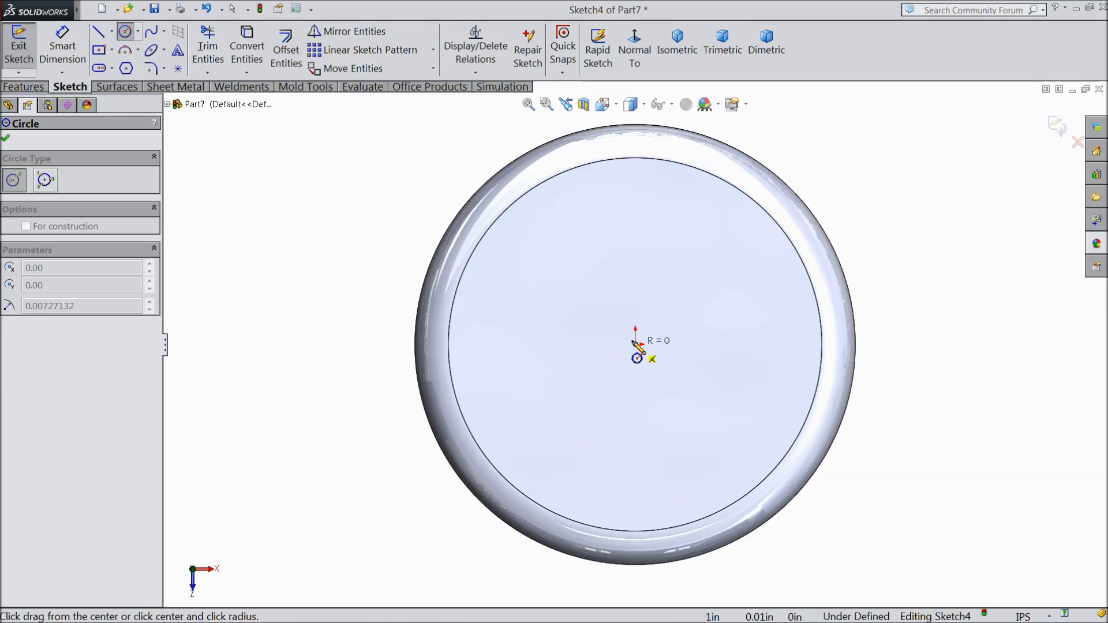
click(552, 307)
Step: Dimension the top-face circle's diameter as 0.30 in
click(60, 58)
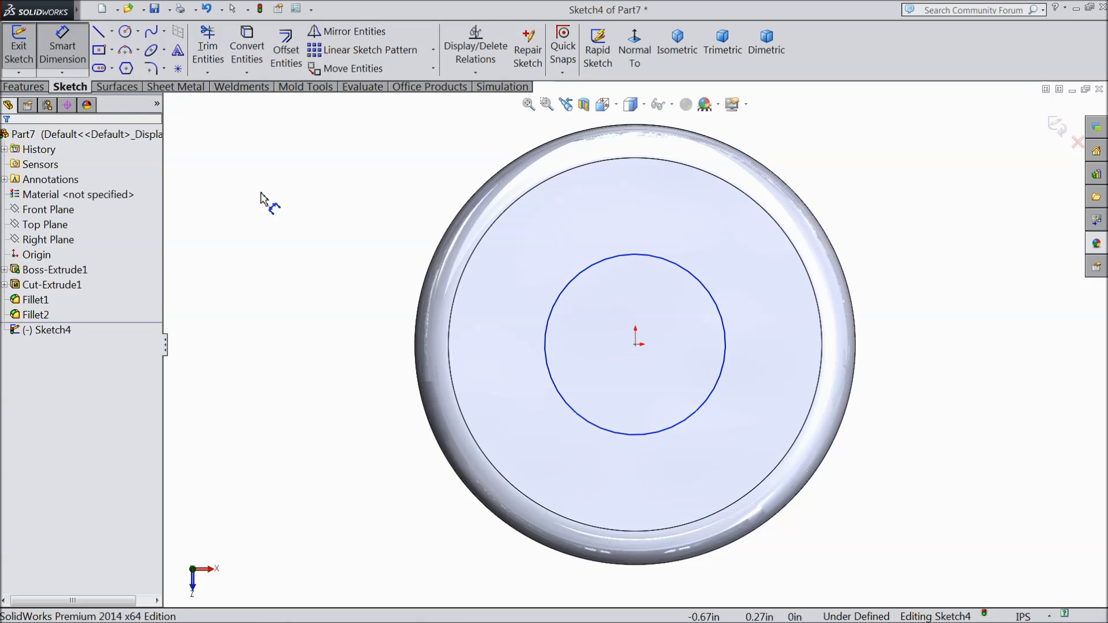
click(546, 345)
click(398, 352)
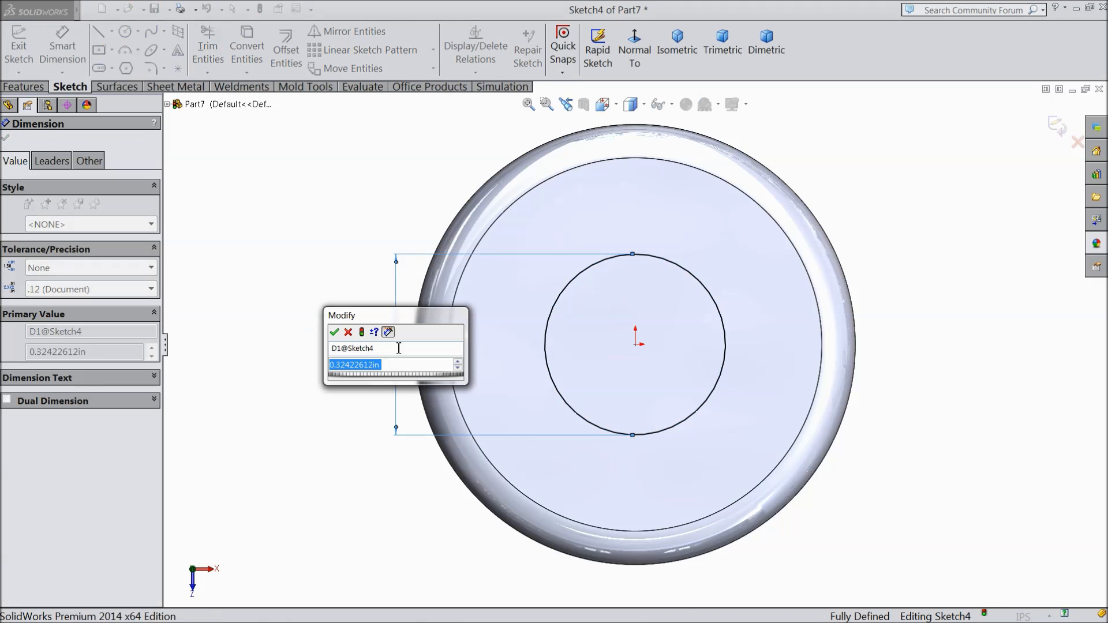
text(0.3)
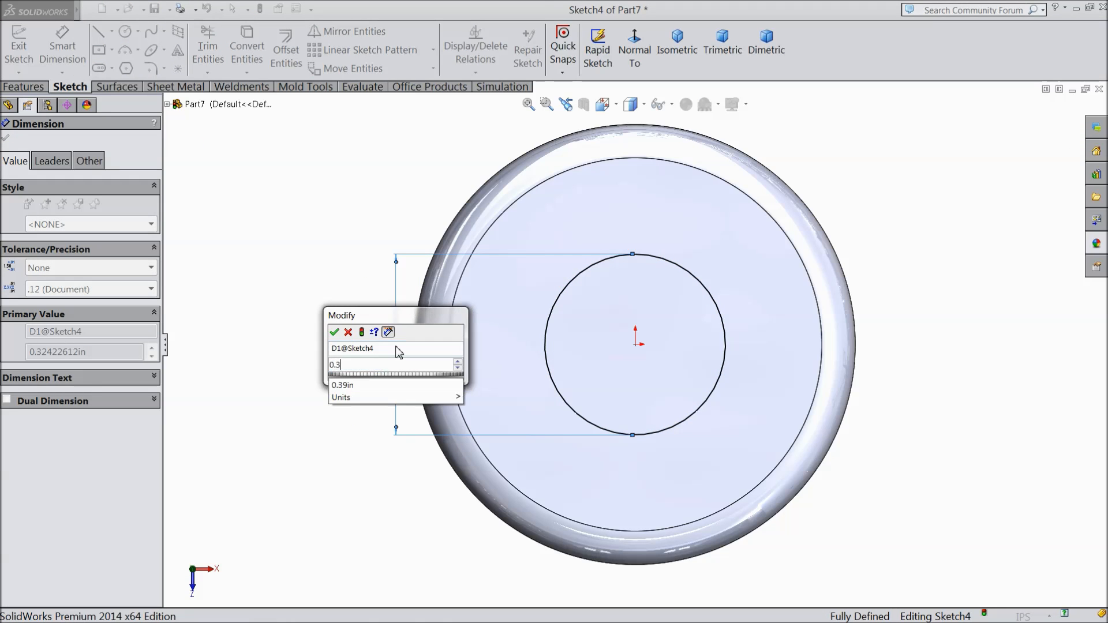
click(335, 332)
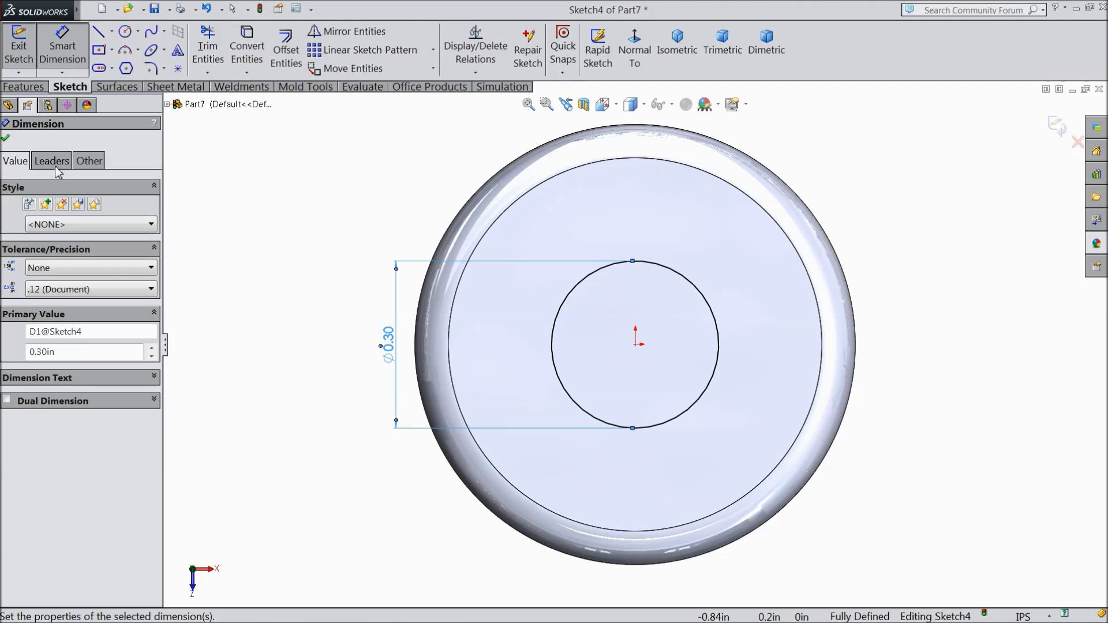
click(10, 105)
click(23, 87)
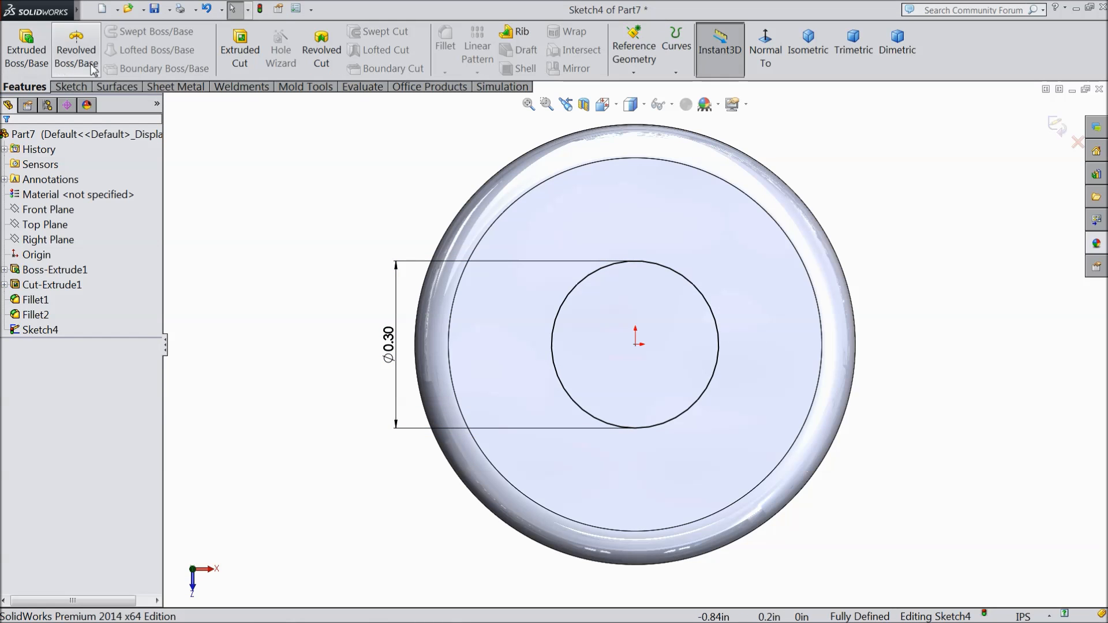
Step: Cut the 0.30 in circle through the disc's top with an Up To Next extruded cut
click(240, 52)
click(68, 220)
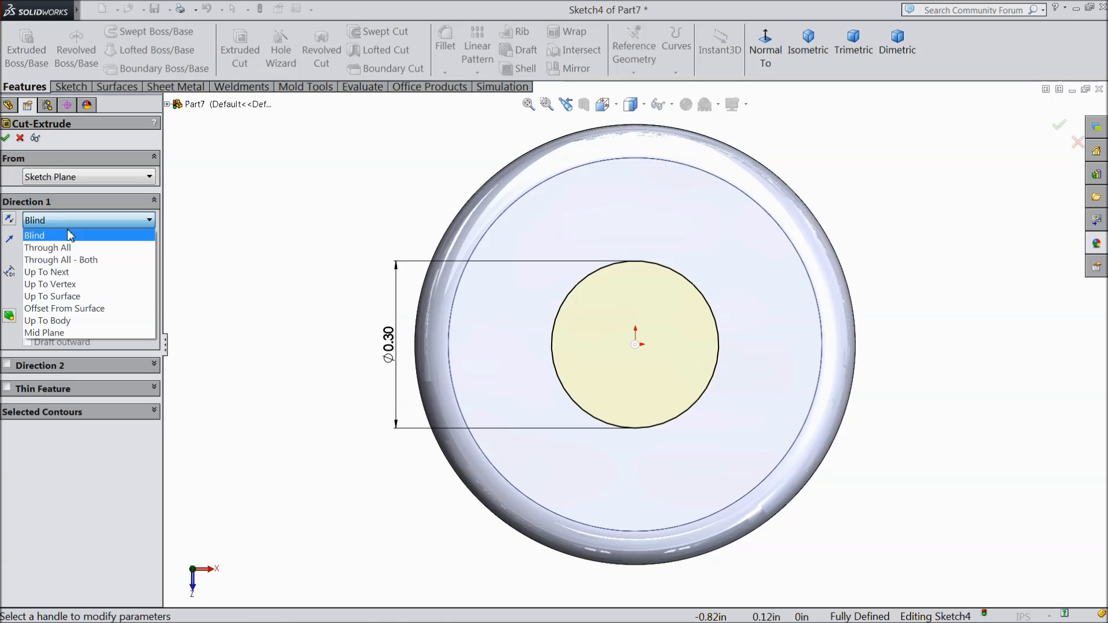
click(75, 273)
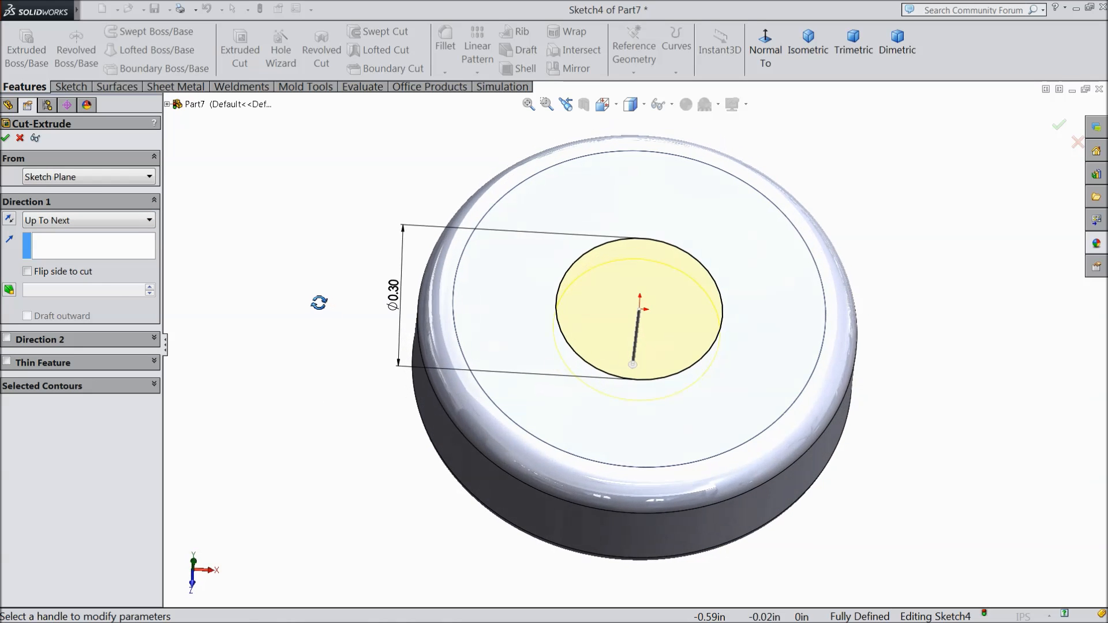
click(7, 138)
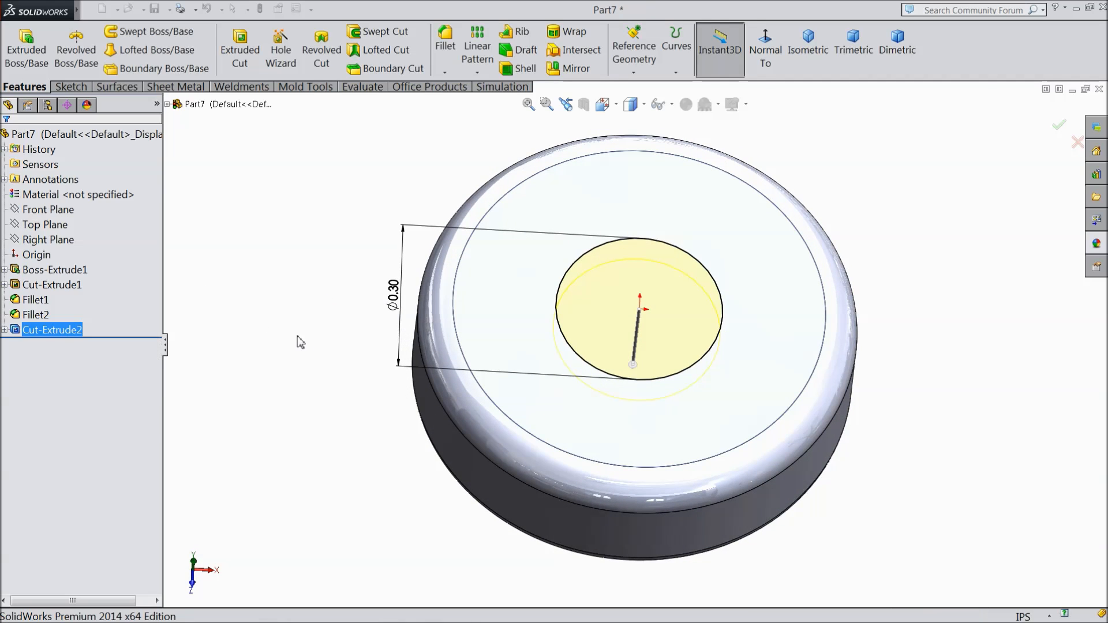
Step: Colour the whole part yellow (RGB 255, 255, 0) using the standard colour swatches
middle_drag(385, 29, 323, 305)
scroll(654, 374, up, 1)
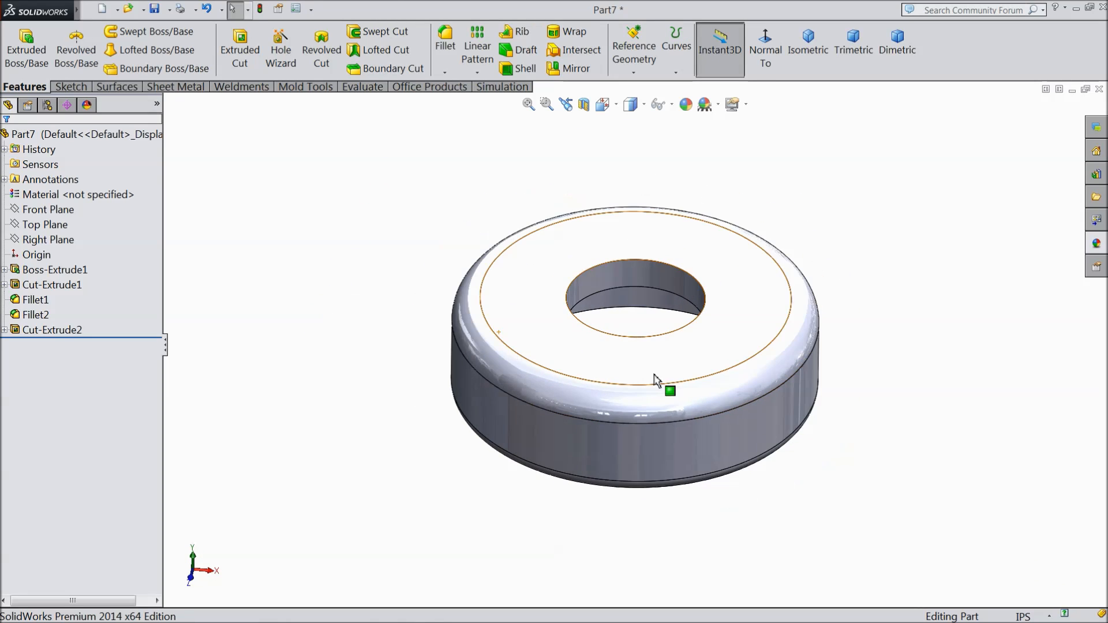
scroll(857, 362, down, 1)
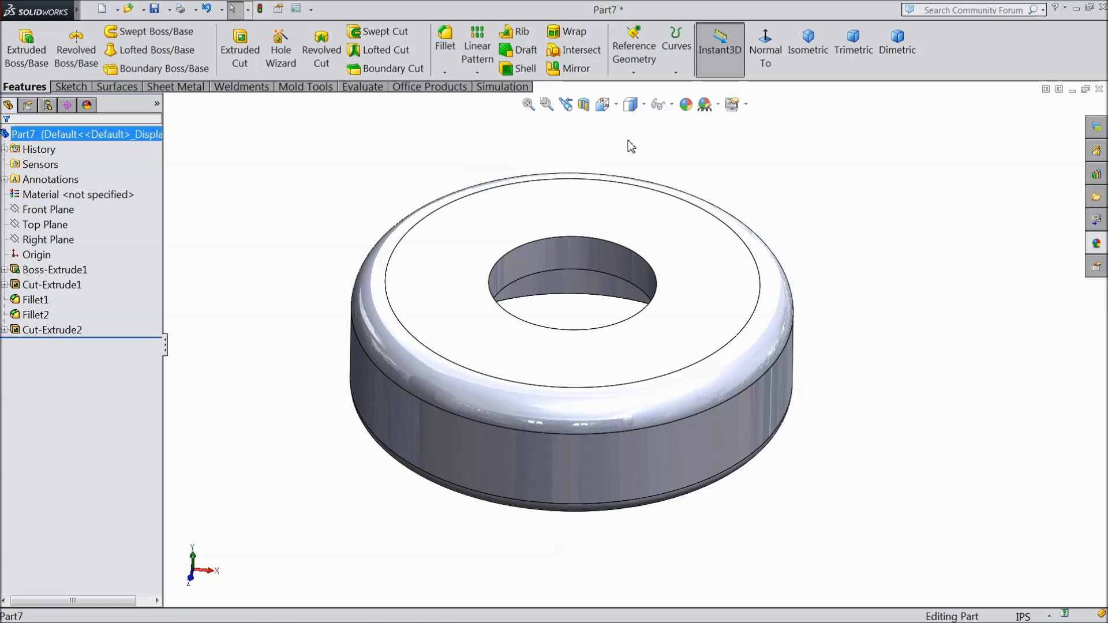
click(686, 104)
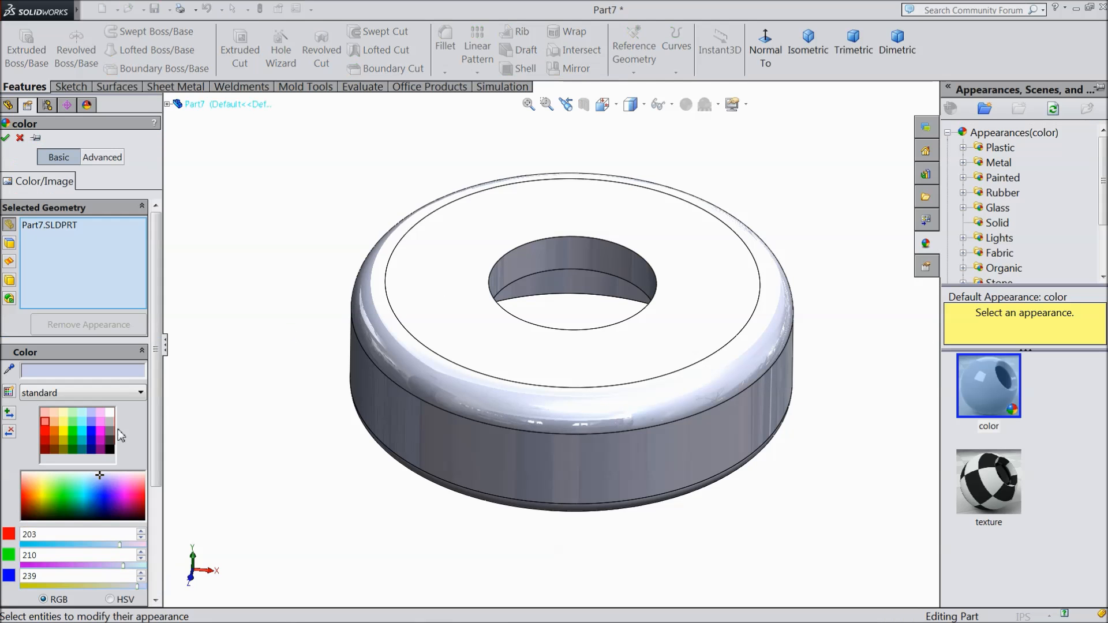
click(64, 431)
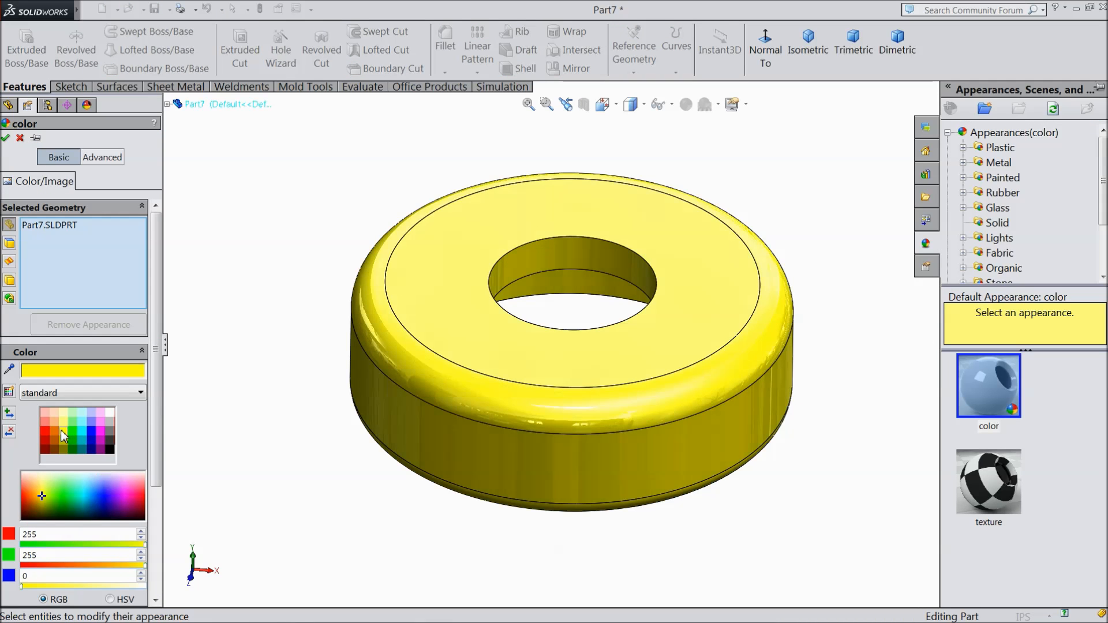
click(6, 139)
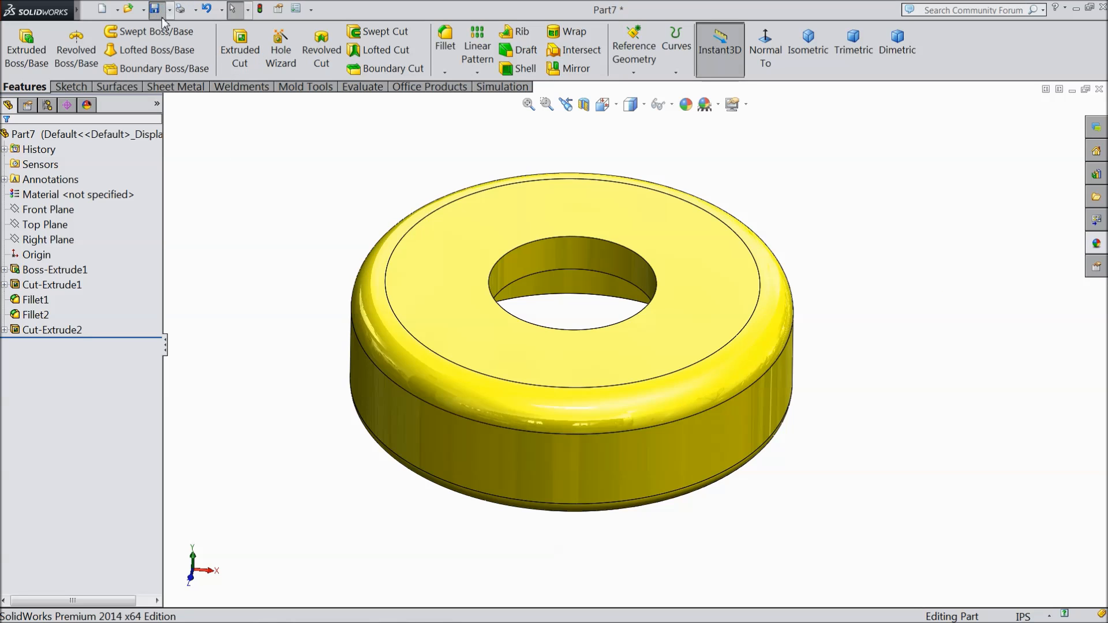
Step: Save the part as "6.Part 6" in the Launcher folder
click(155, 9)
text(6.Part 6)
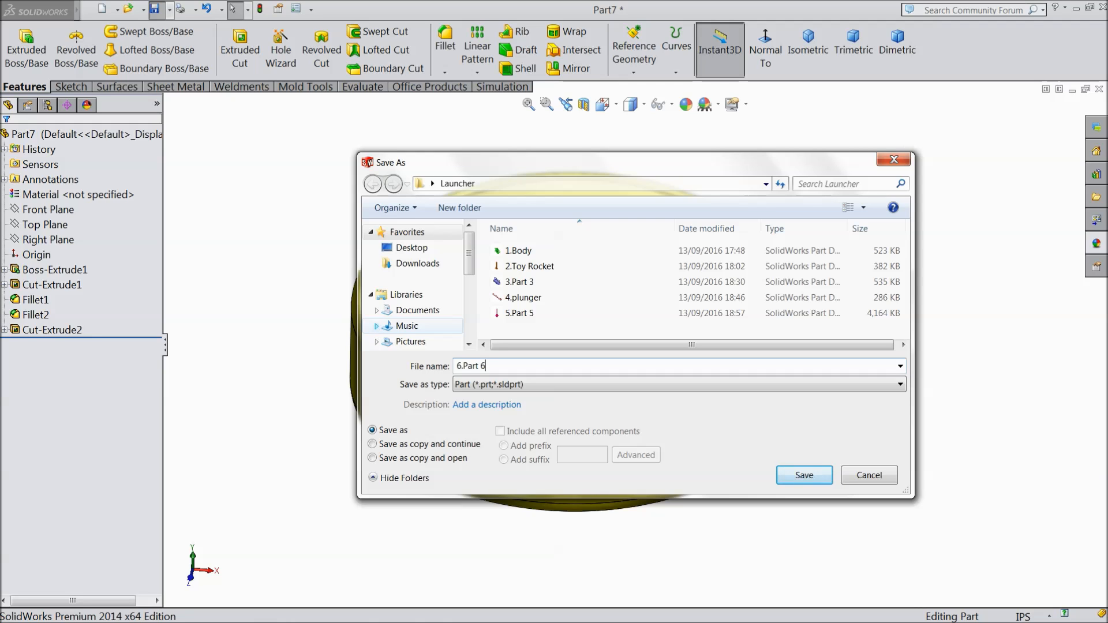
click(804, 476)
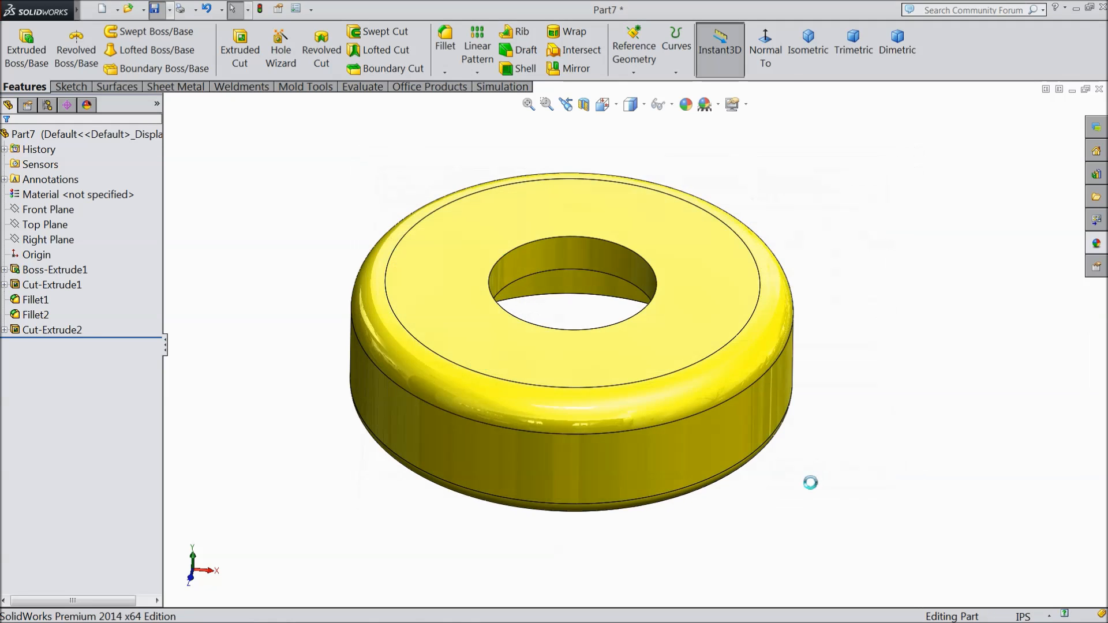
mouse_move(878, 470)
middle_down()
mouse_move(859, 244)
mouse_move(876, 460)
mouse_move(885, 455)
middle_up()
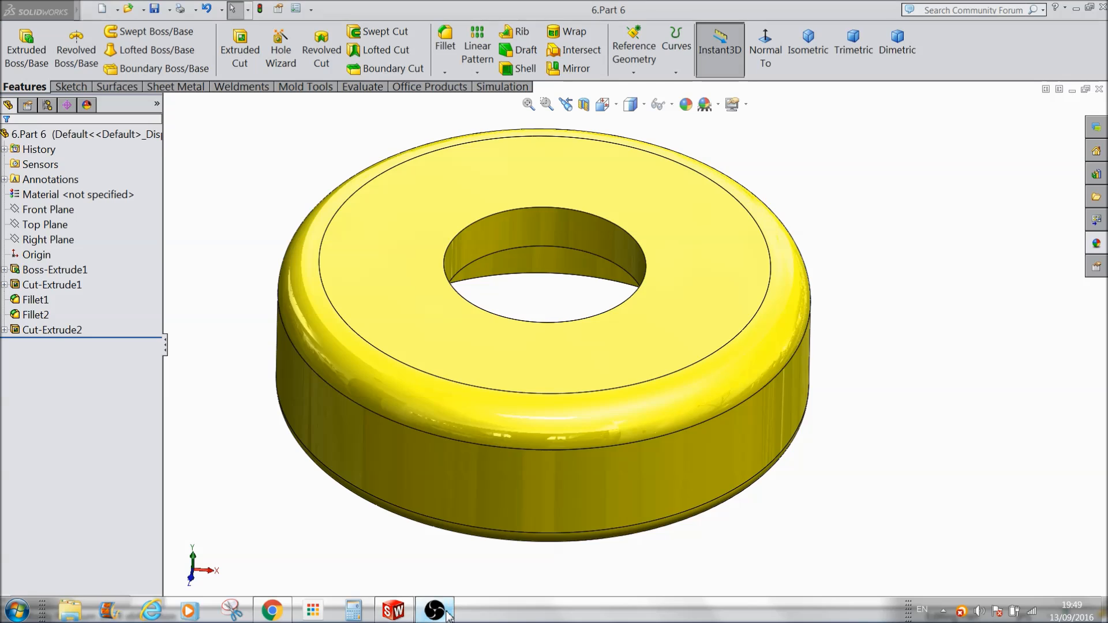
click(435, 611)
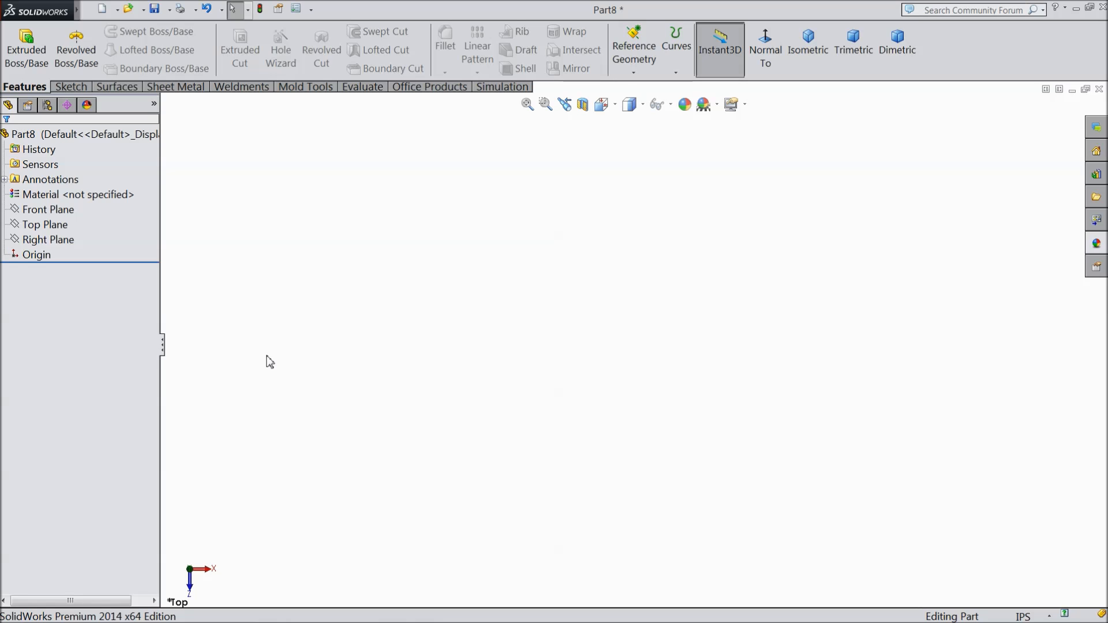
Step: Start a sketch on the Top Plane and draw two circles centred on the origin, about 7.3 in and 3.98 in in diameter
click(46, 225)
click(55, 211)
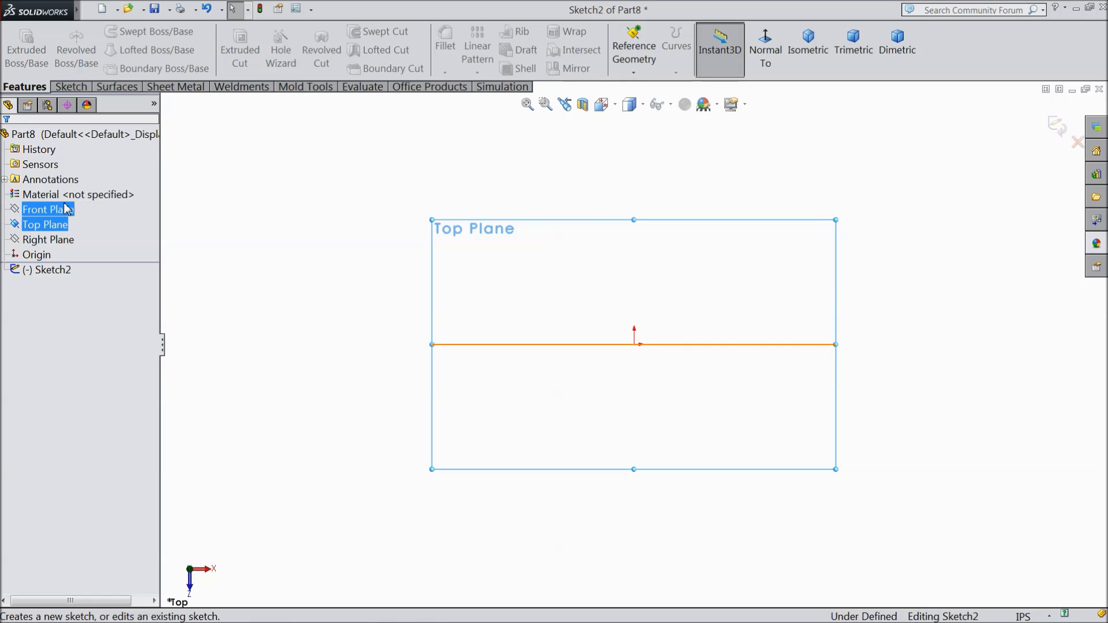
click(89, 85)
click(125, 32)
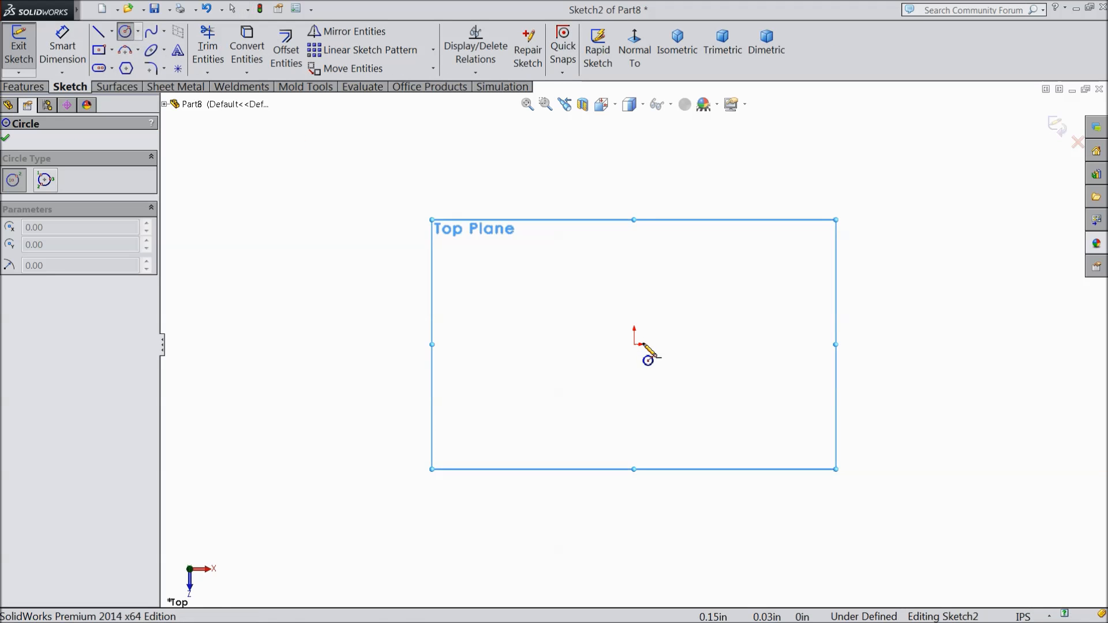
drag(634, 345, 447, 269)
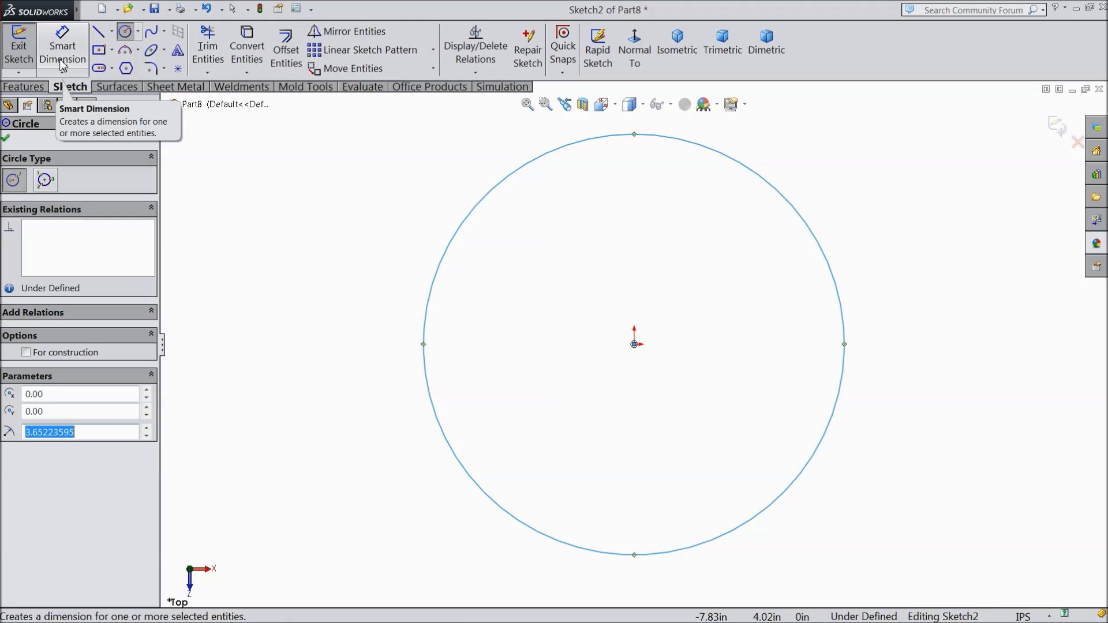
click(634, 344)
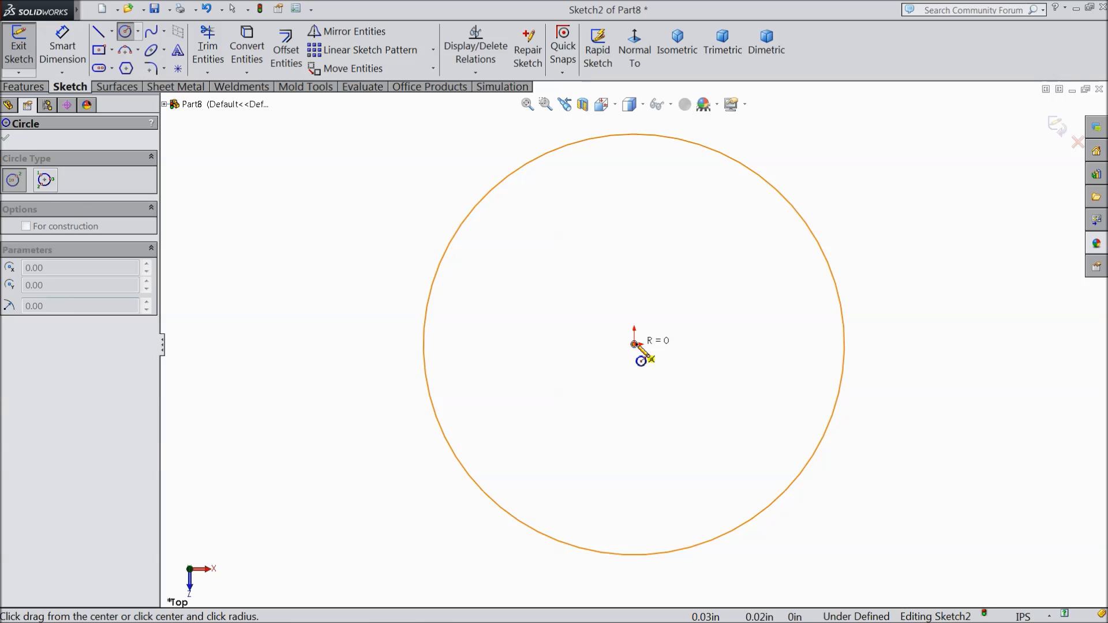
click(535, 295)
Step: Dimension the inner circle's diameter as 0.88 in
click(56, 48)
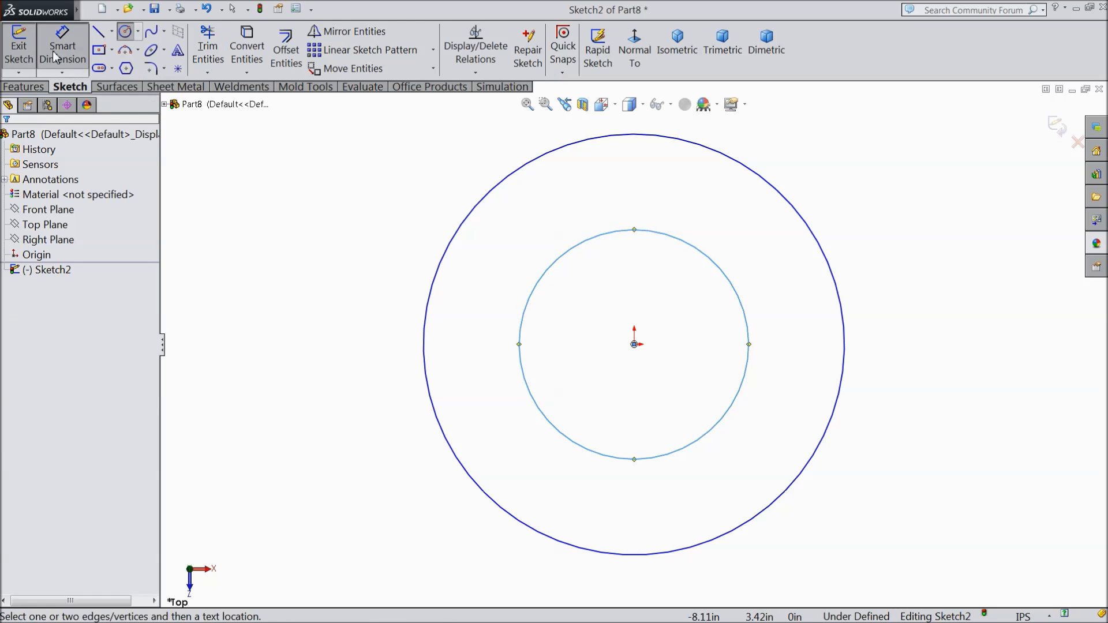
click(519, 350)
click(386, 338)
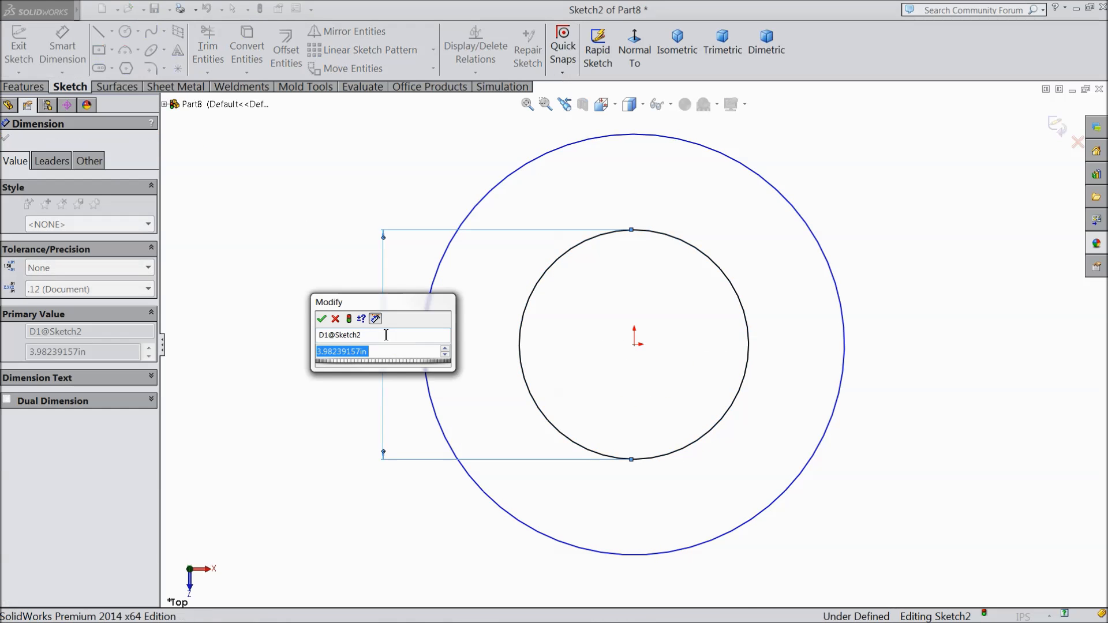
text(0.88)
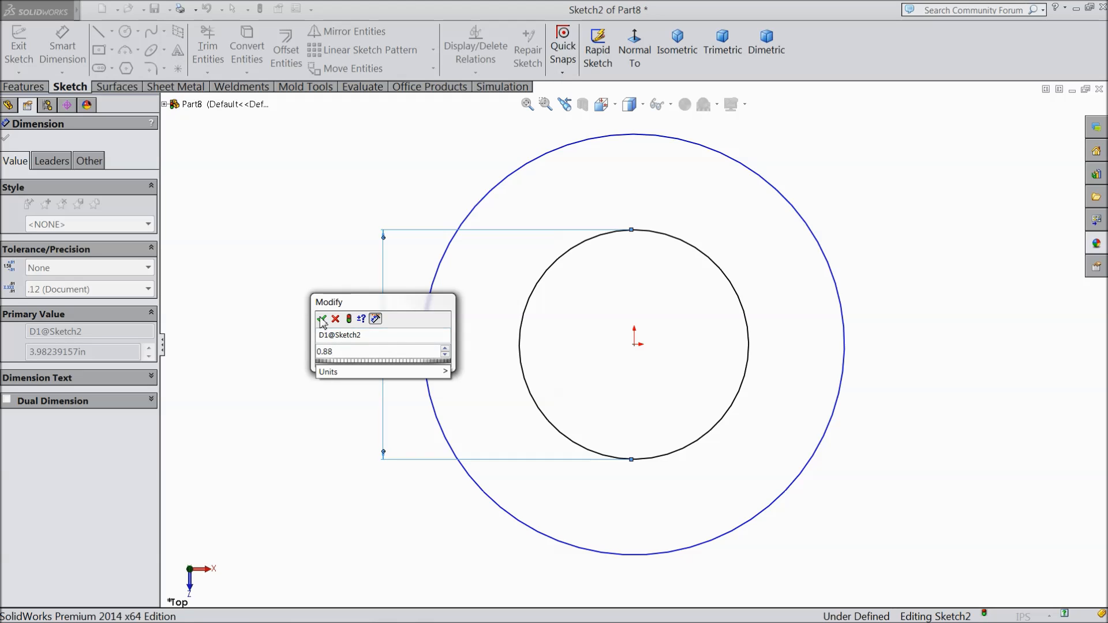
click(323, 319)
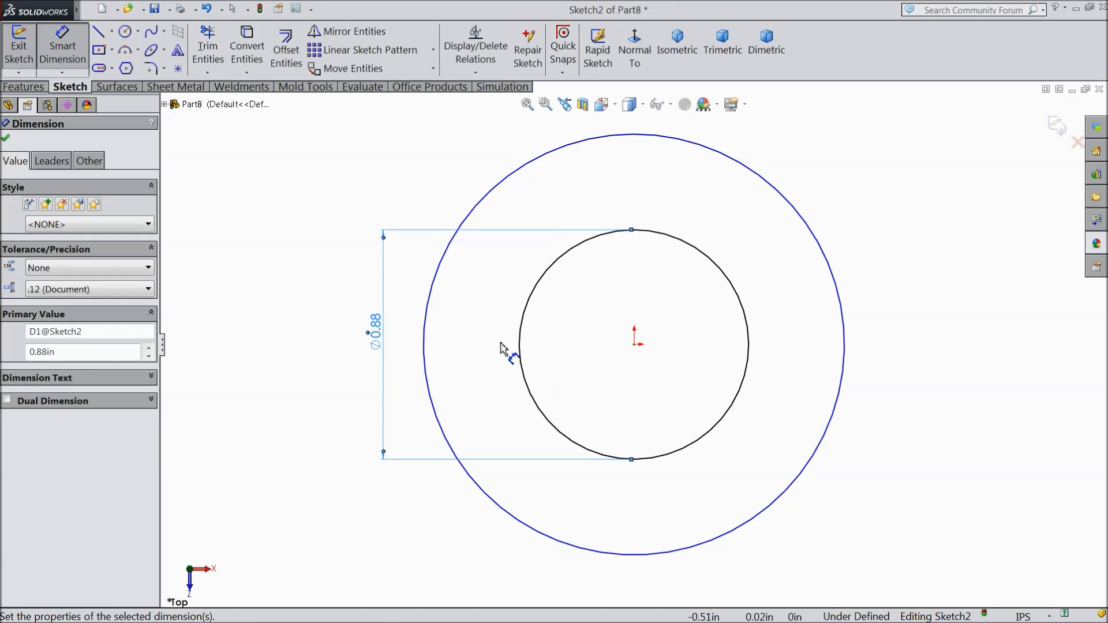
Step: Dimension the outer circle's diameter as 1.02 in and finish dimensioning
click(426, 332)
click(329, 344)
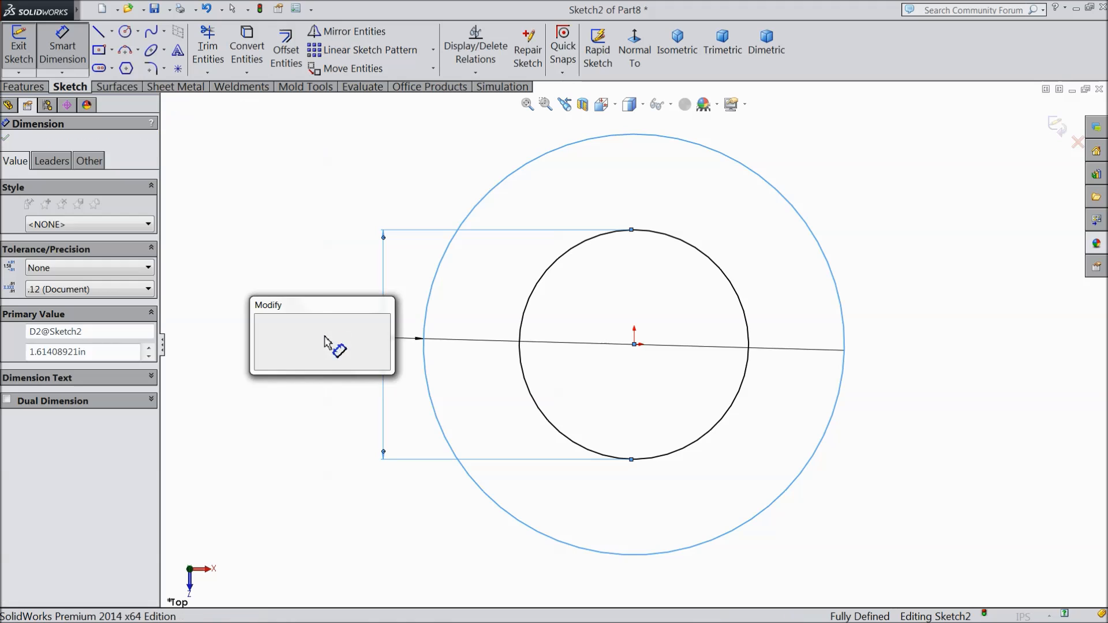
text(0.0)
text(2)
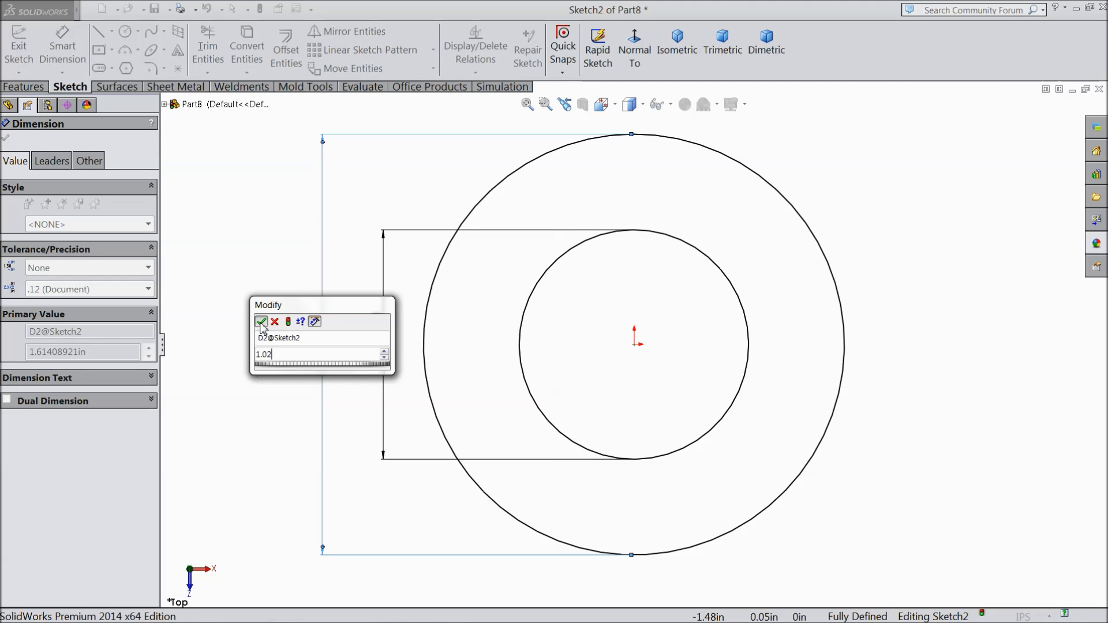
click(260, 321)
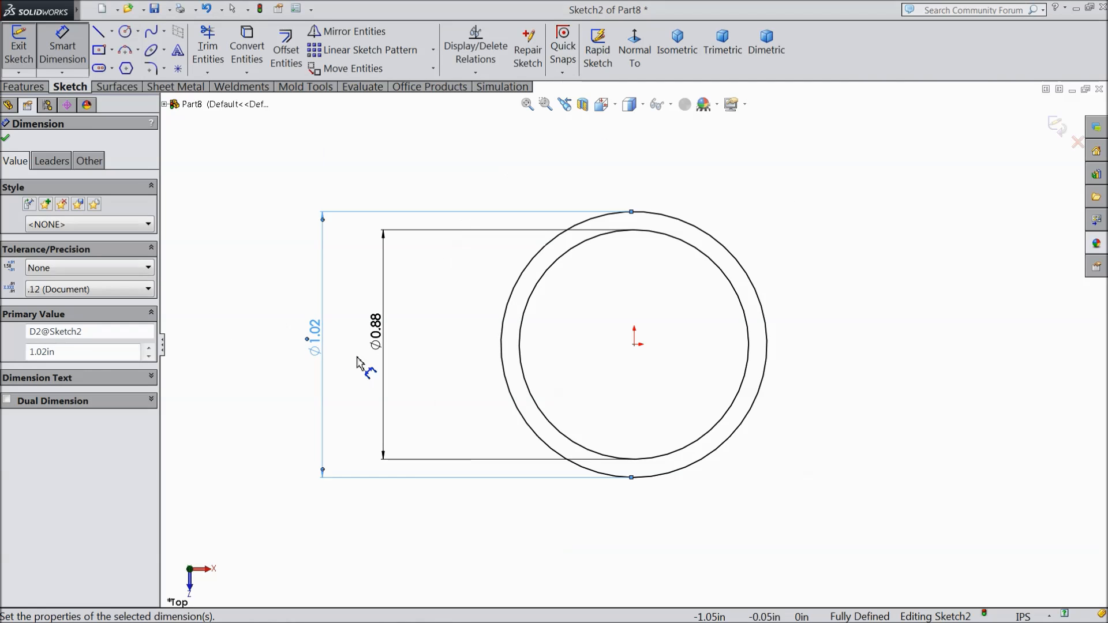
click(6, 138)
Step: Extrude the ring profile 0.50 in with the Mid Plane end condition
click(24, 87)
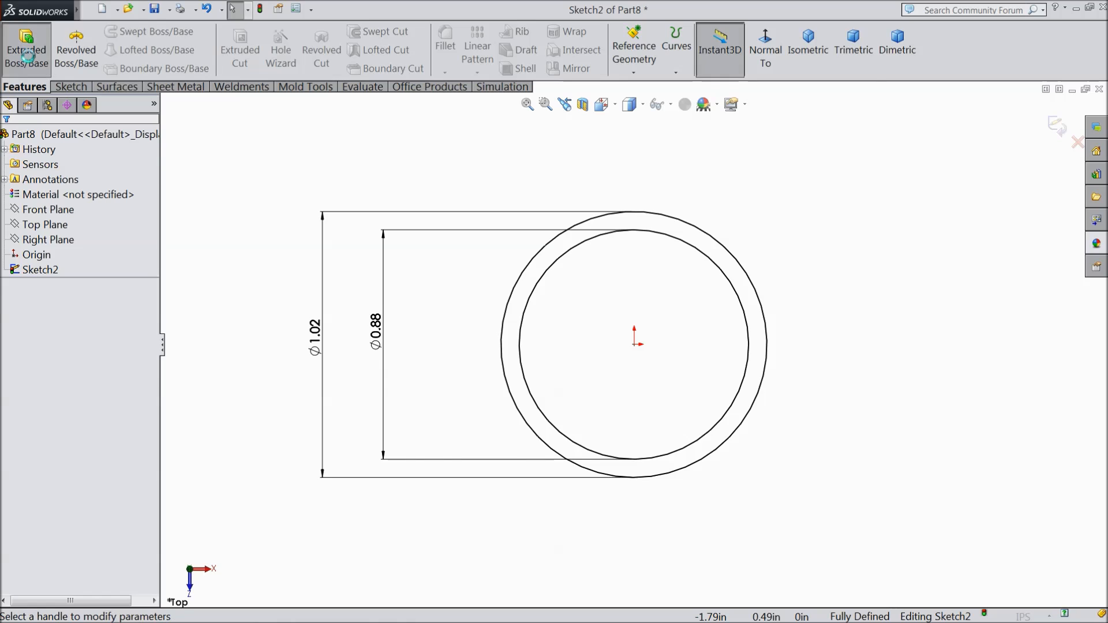
click(27, 56)
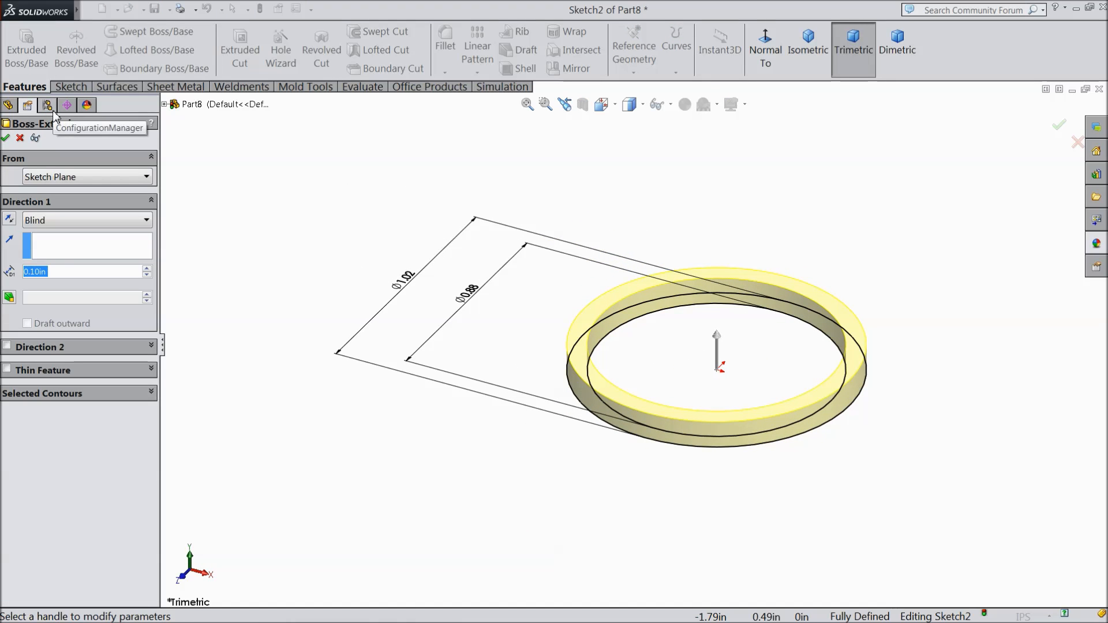
text(0.5)
key(Return)
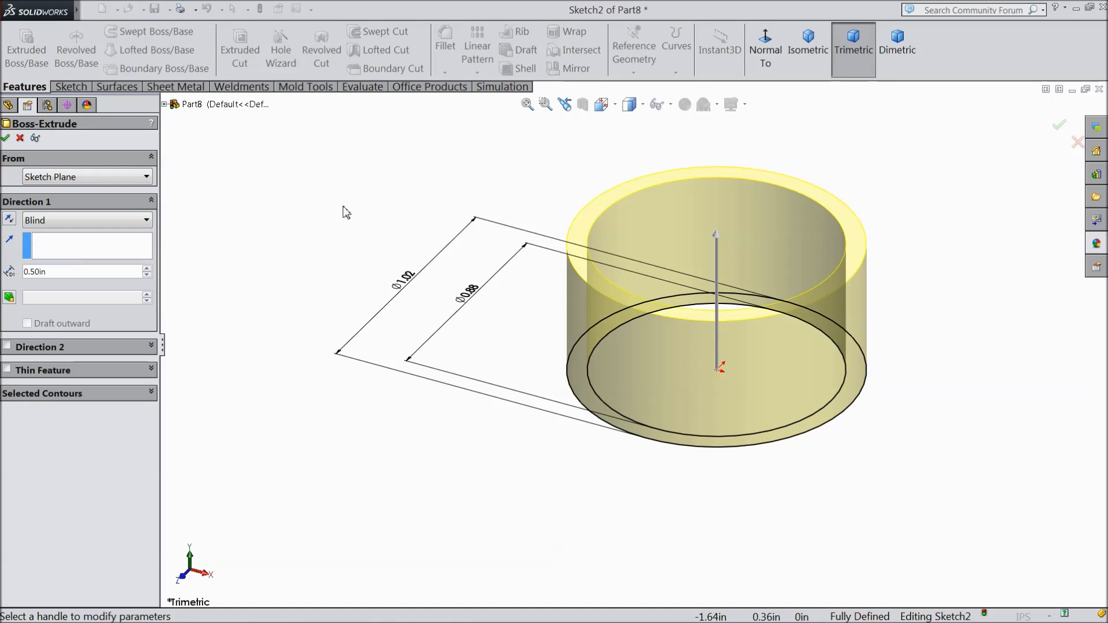
click(53, 223)
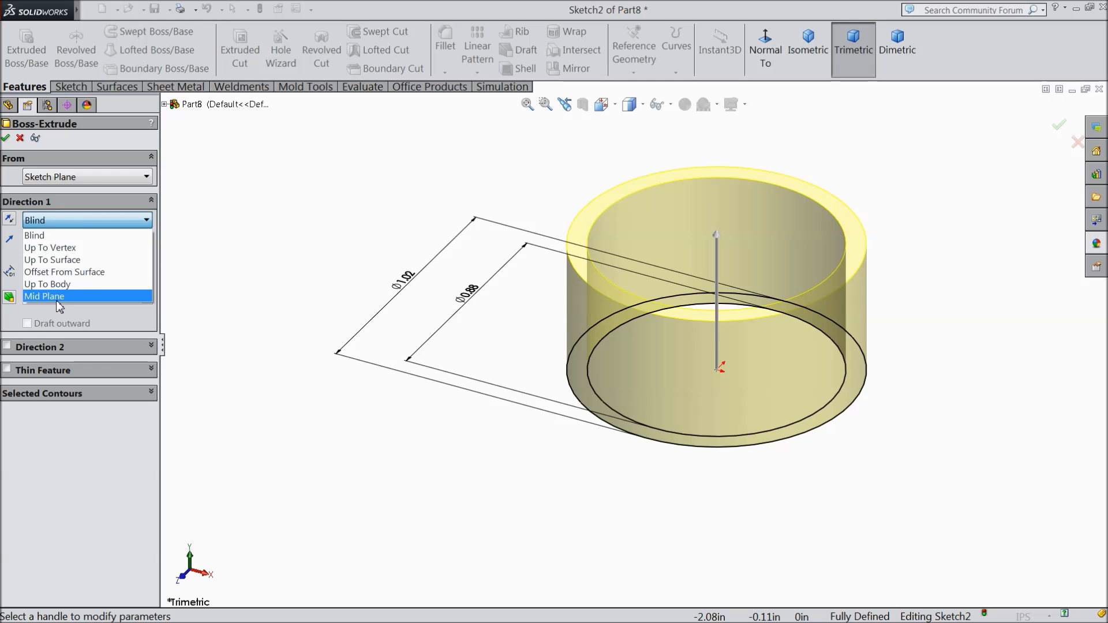
click(58, 298)
click(5, 139)
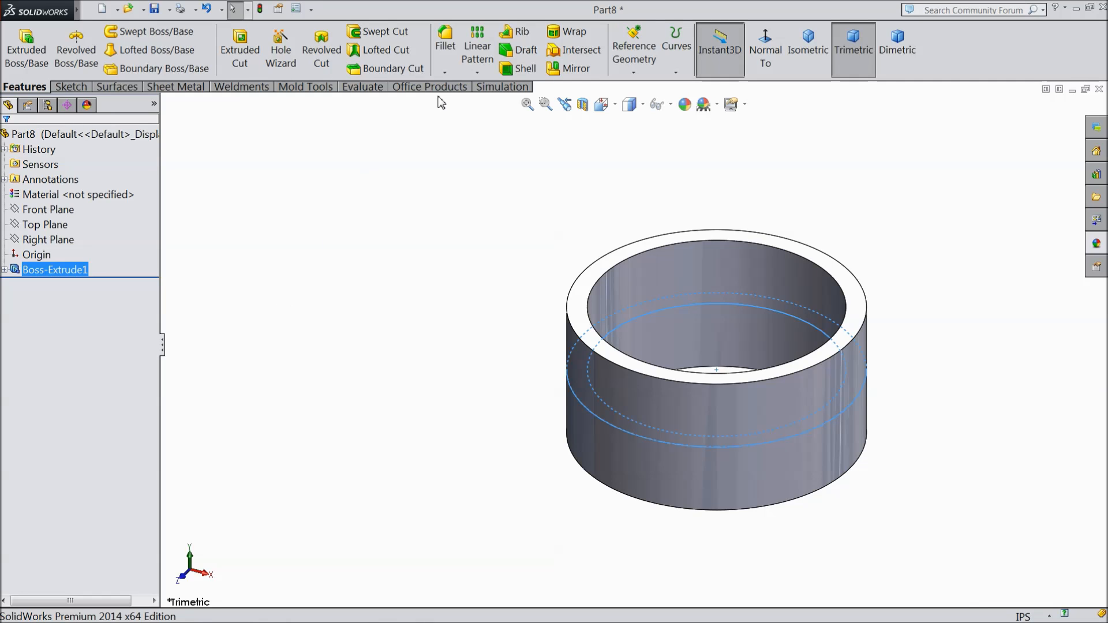
Step: Fillet both edges of the ring's outer cylindrical face with a 0.04 in constant radius
click(444, 52)
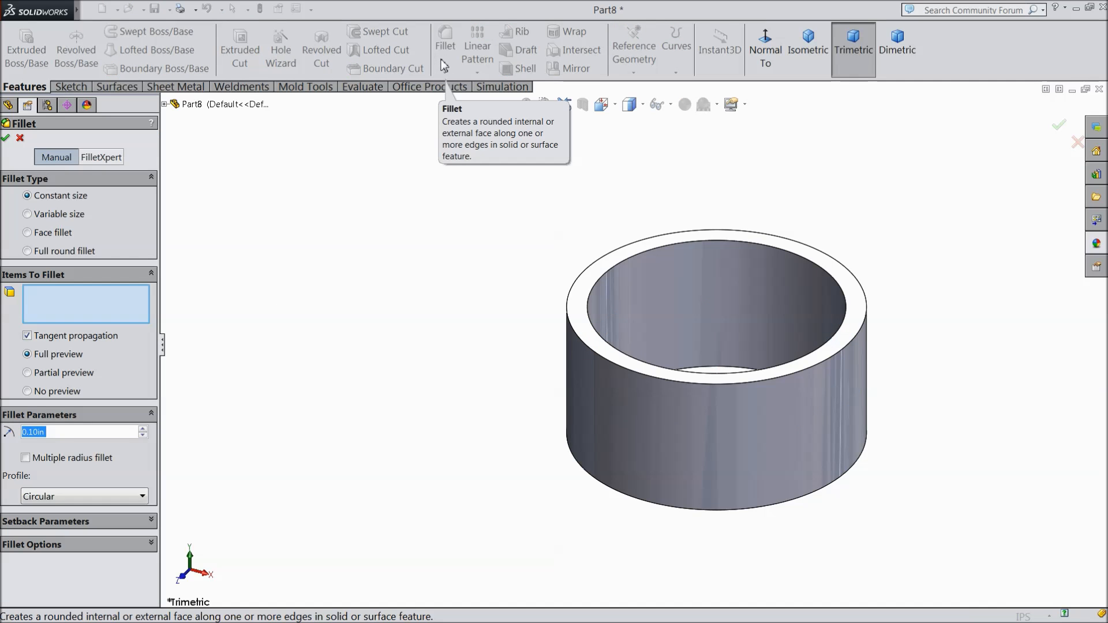
text(0.04)
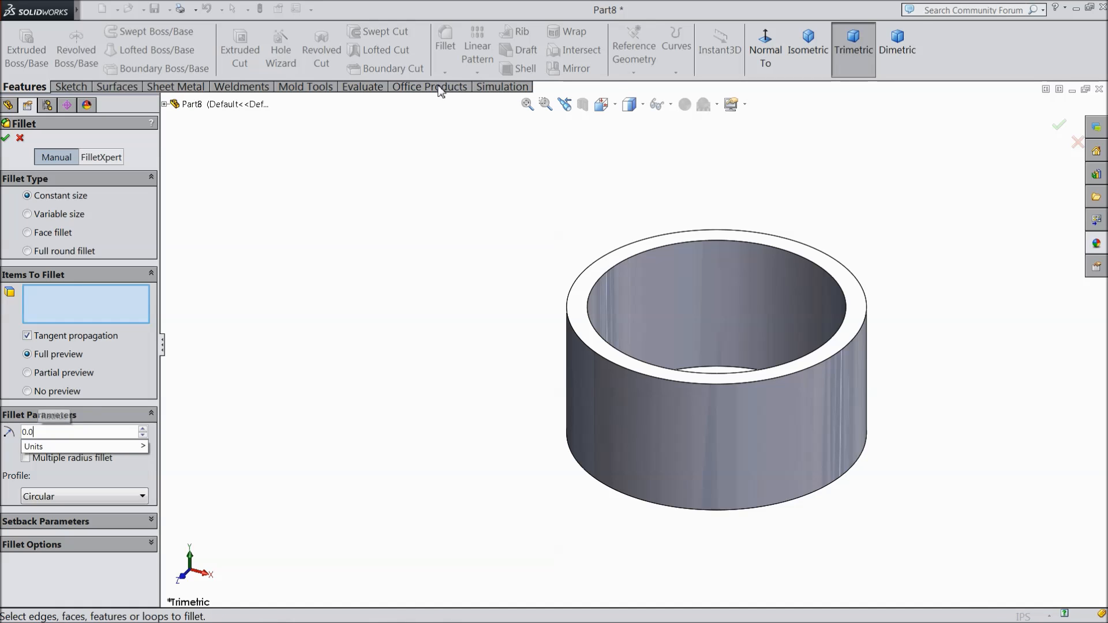
click(698, 428)
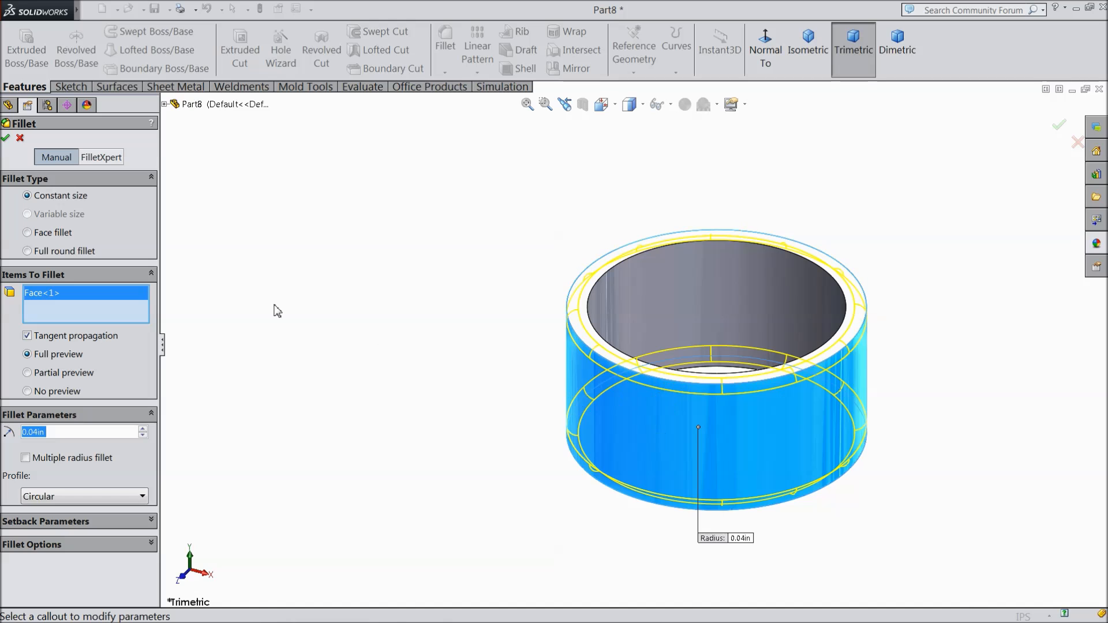
click(4, 140)
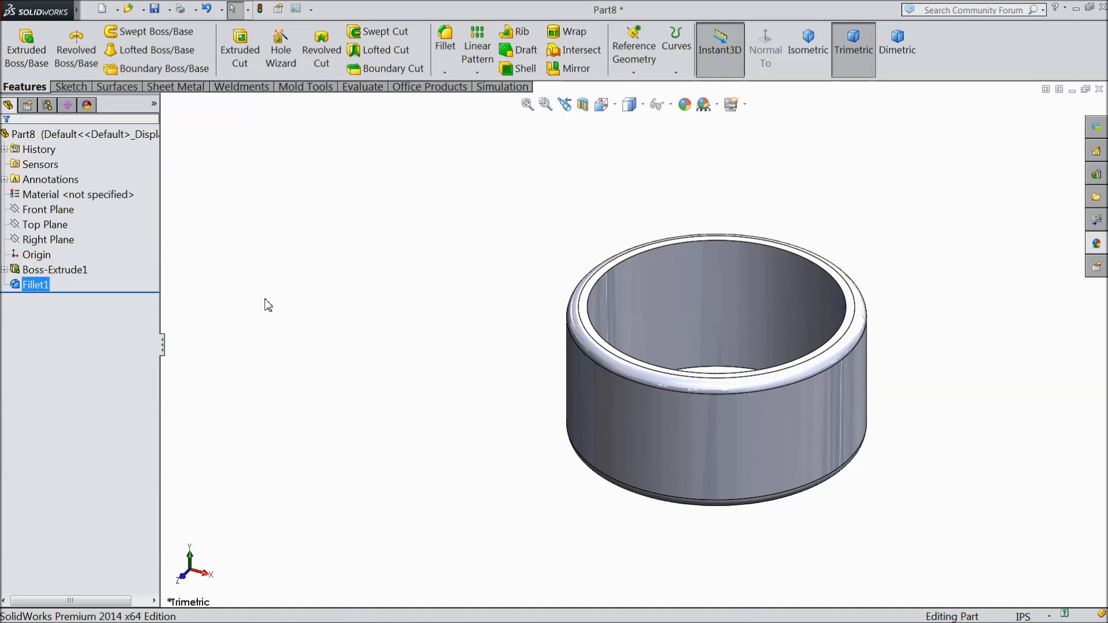
Step: Create a reference plane offset 0.875 in from the Front Plane
click(57, 210)
click(633, 73)
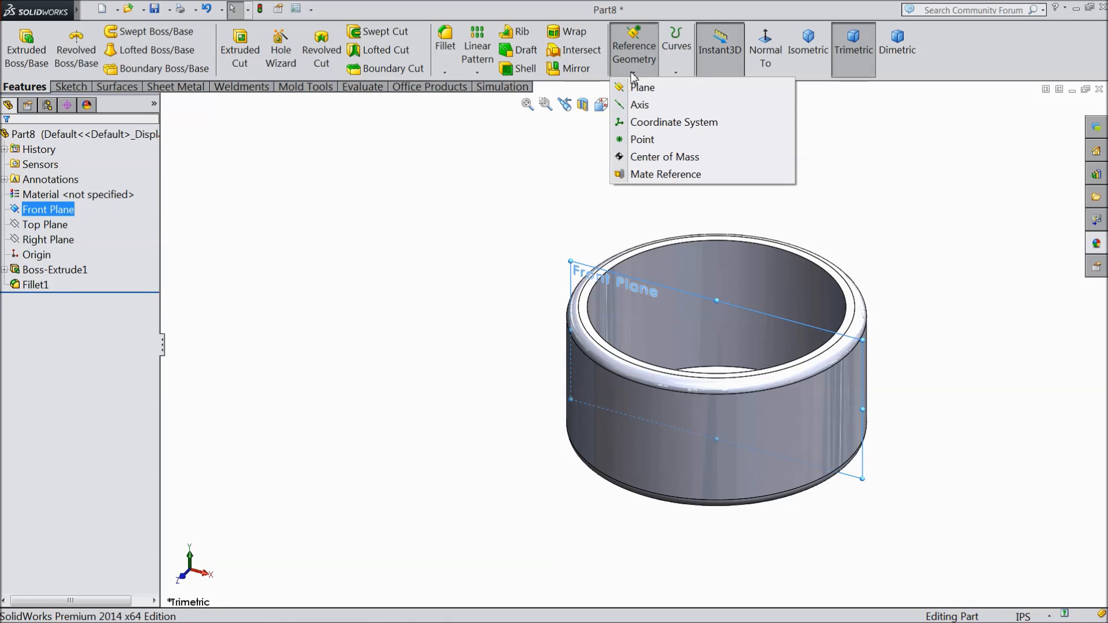
click(642, 87)
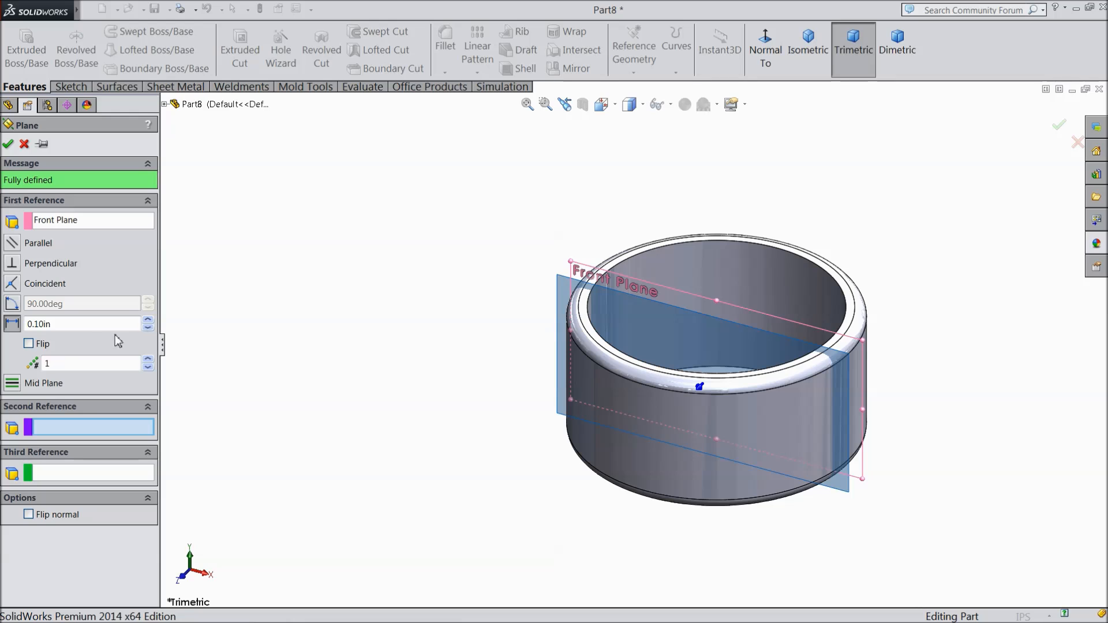
click(19, 325)
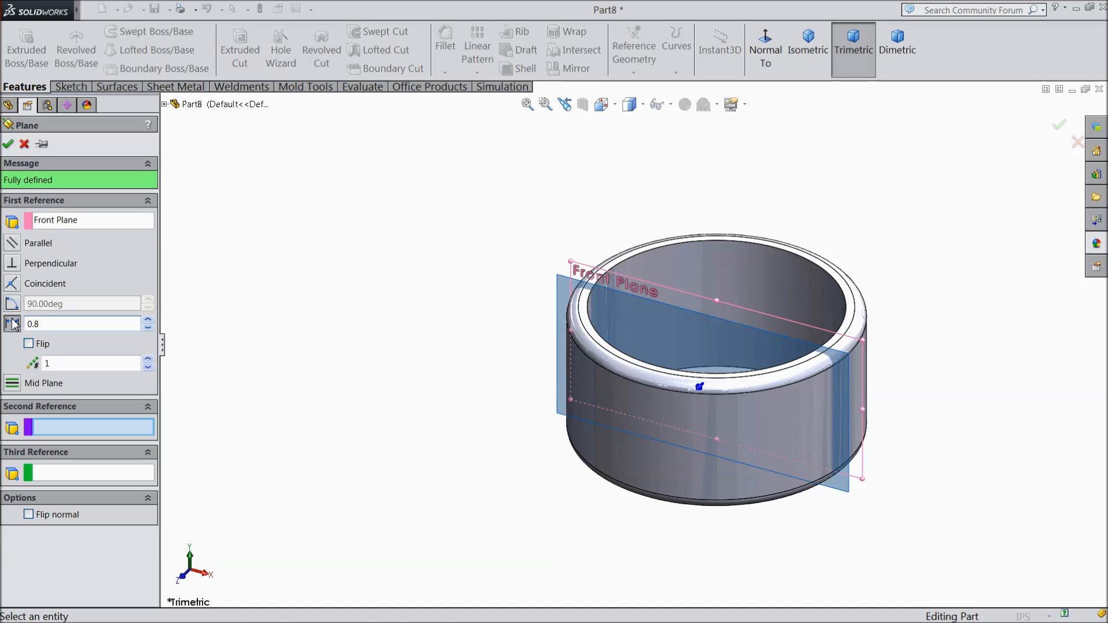
text(0.875)
key(Return)
mouse_move(396, 352)
middle_down()
mouse_move(354, 376)
mouse_move(386, 347)
middle_up()
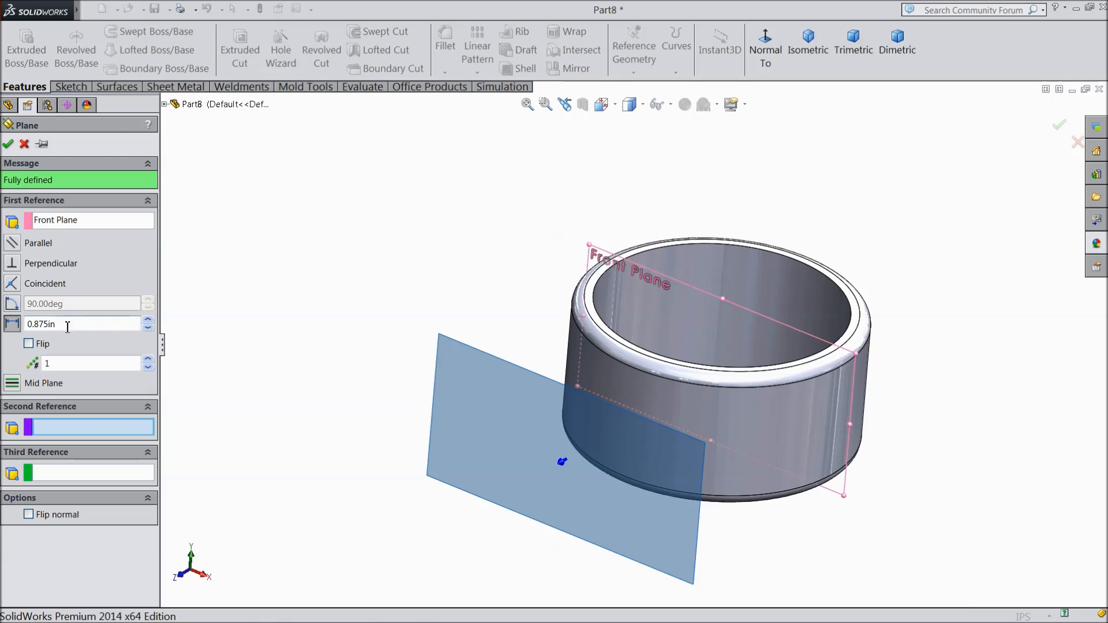
click(8, 144)
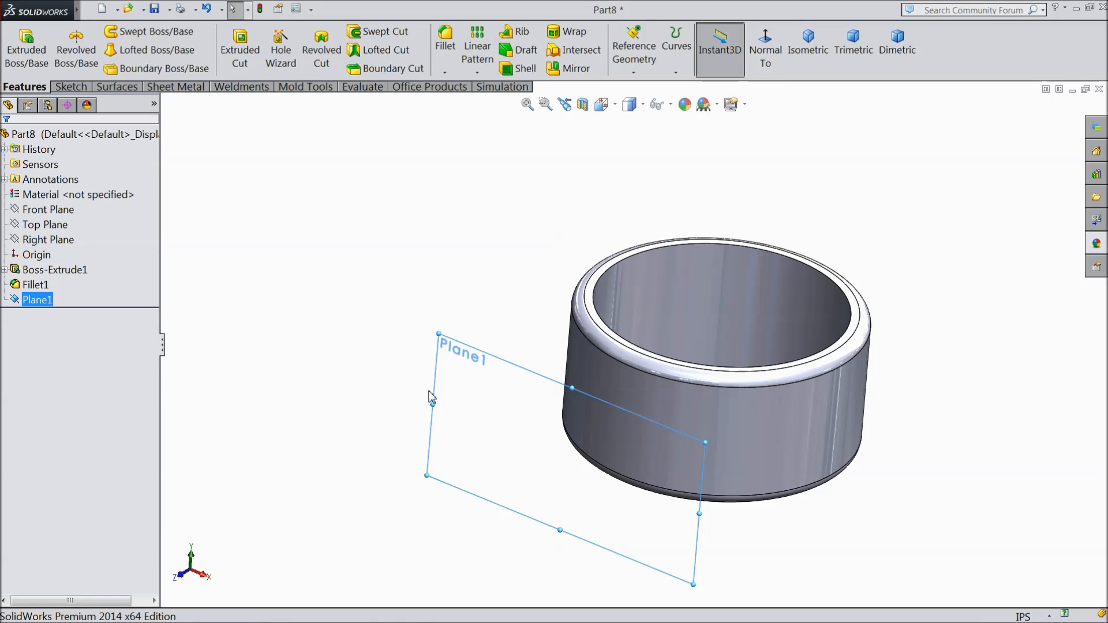
Step: On the new offset plane, sketch two concentric circles centred on the origin, with radii of about 0.25 in and 0.17 in
click(71, 87)
click(19, 46)
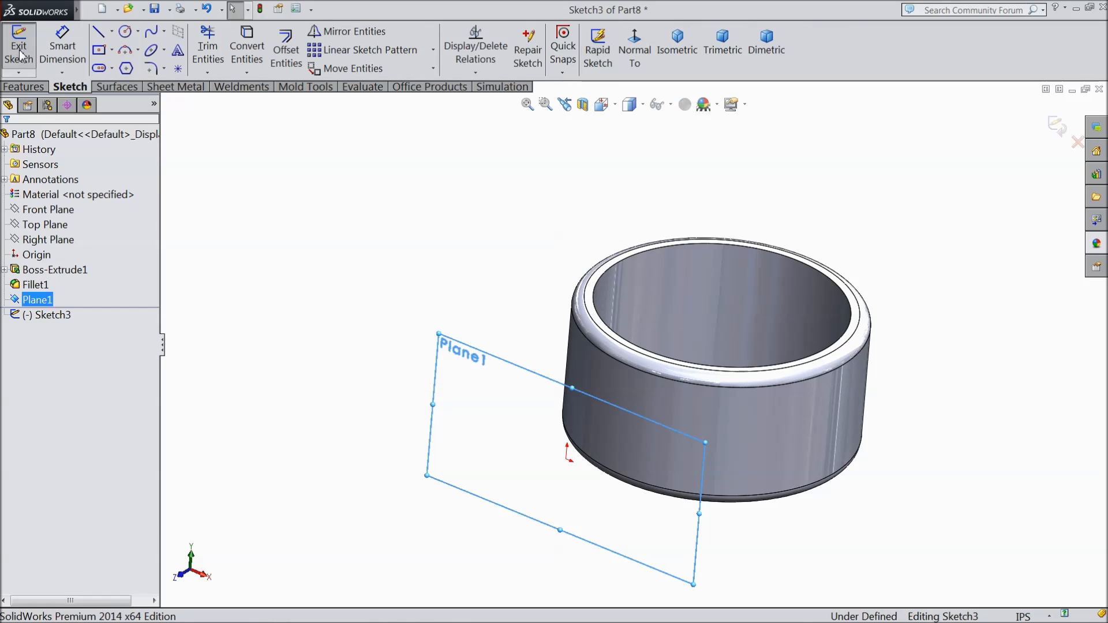
click(641, 50)
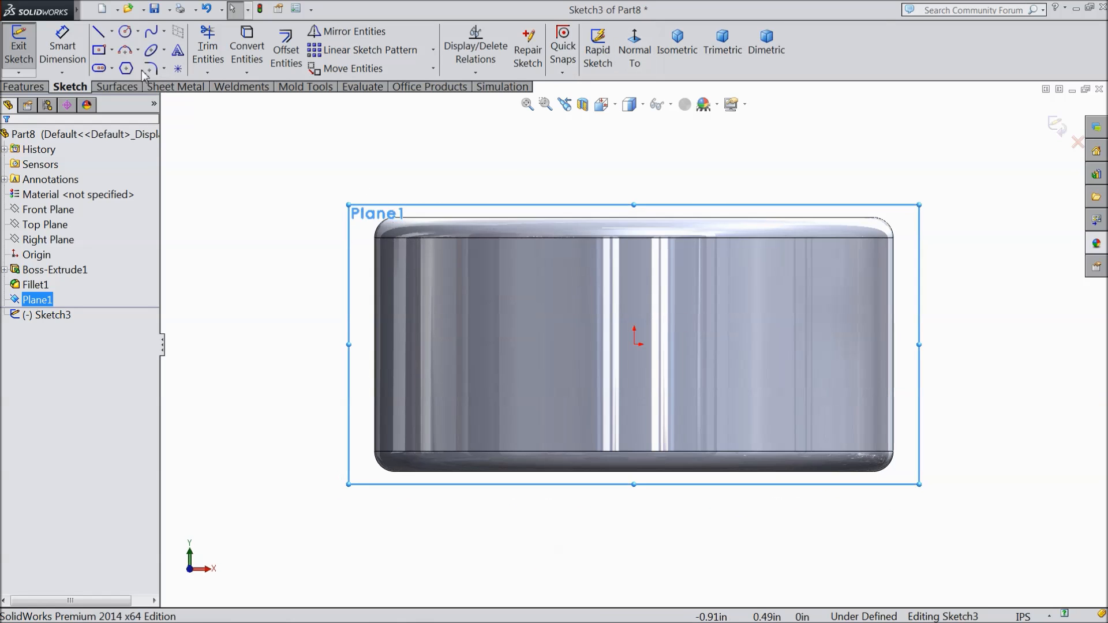
click(126, 33)
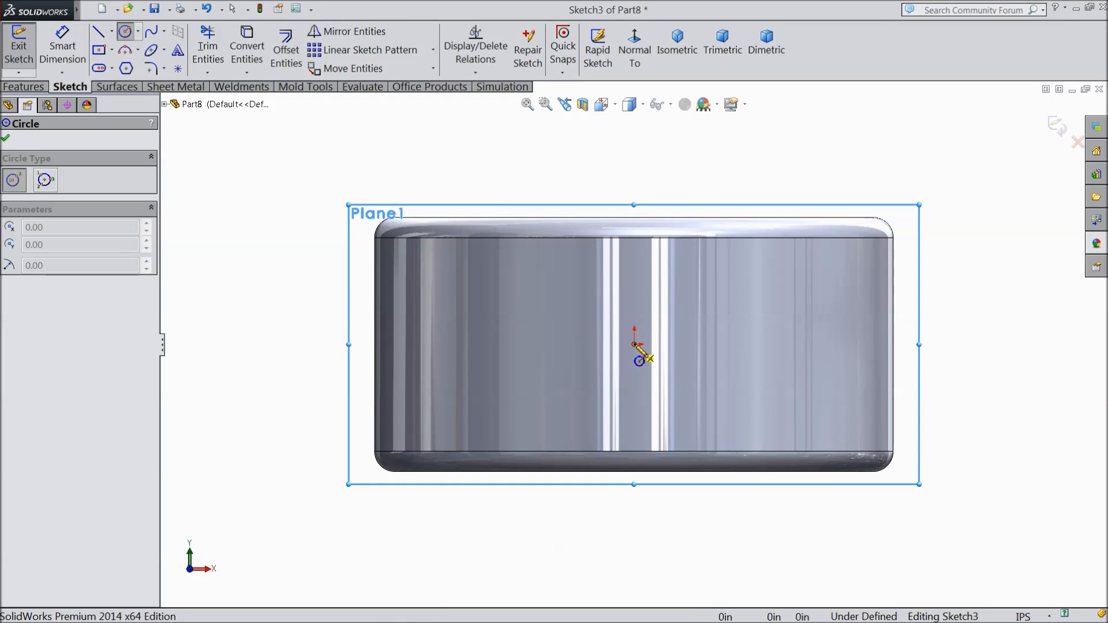
drag(635, 345, 518, 301)
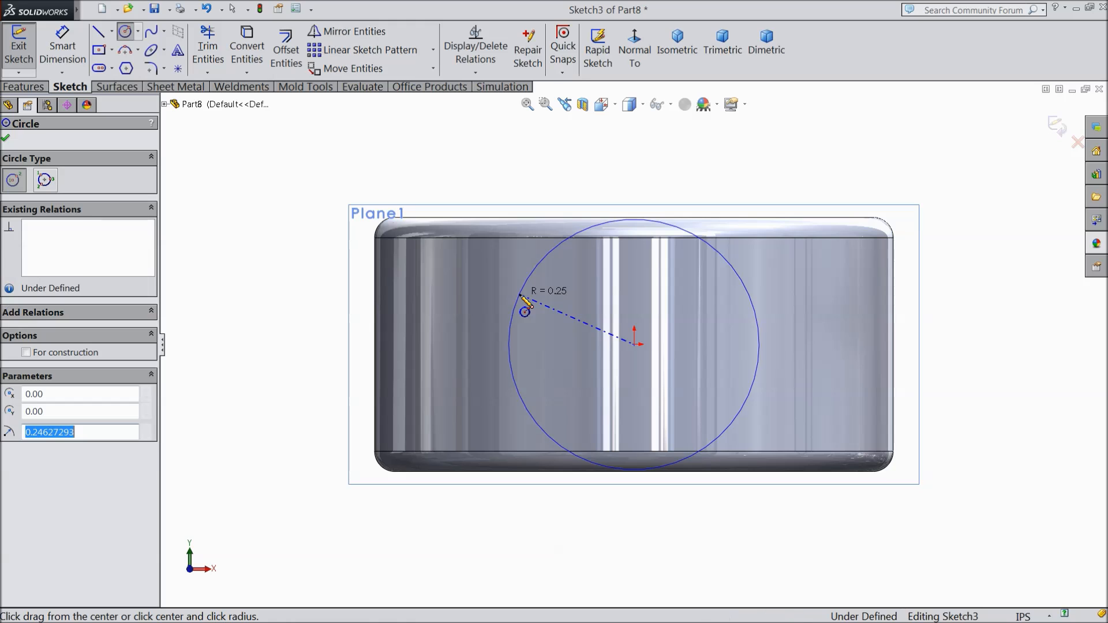
drag(634, 345, 555, 317)
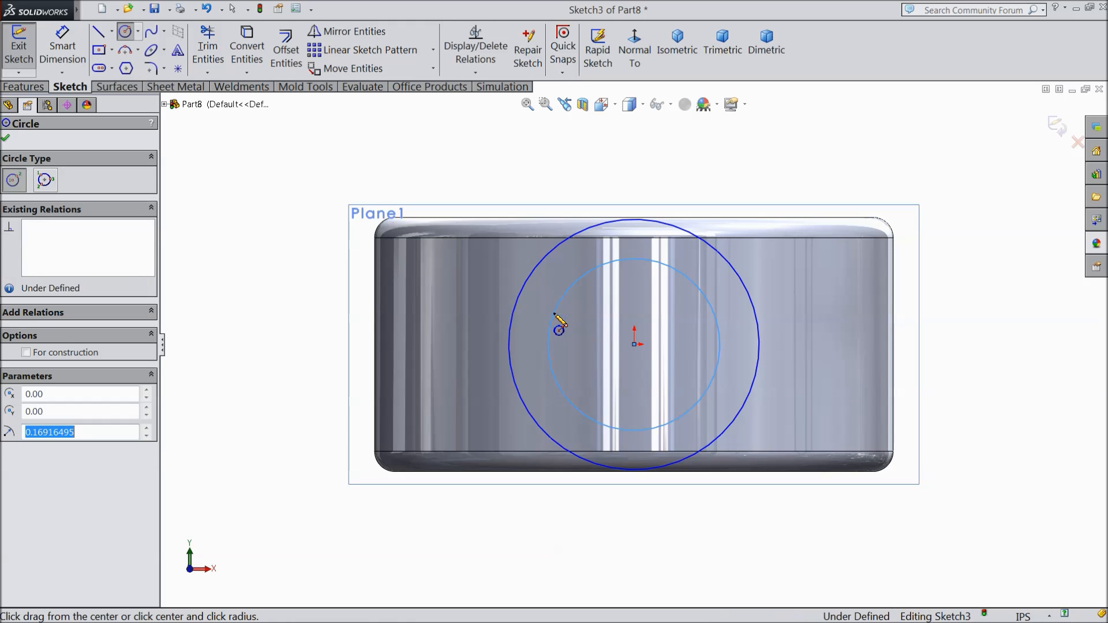
Step: Dimension the outer circle's diameter as 0.5 in
click(64, 50)
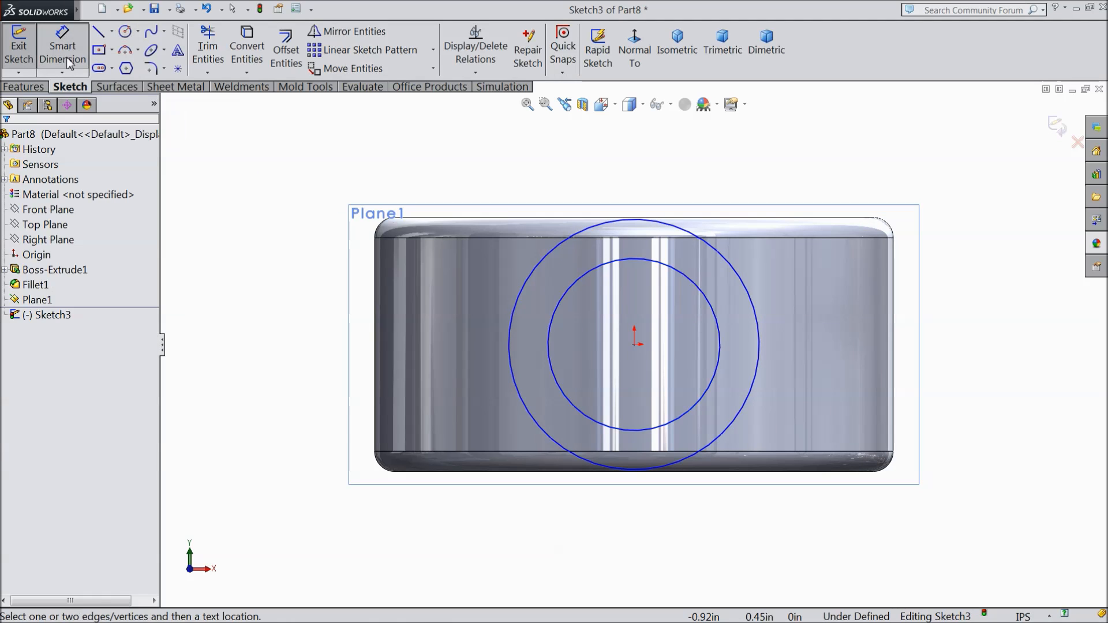
click(508, 345)
click(321, 339)
text(0.5)
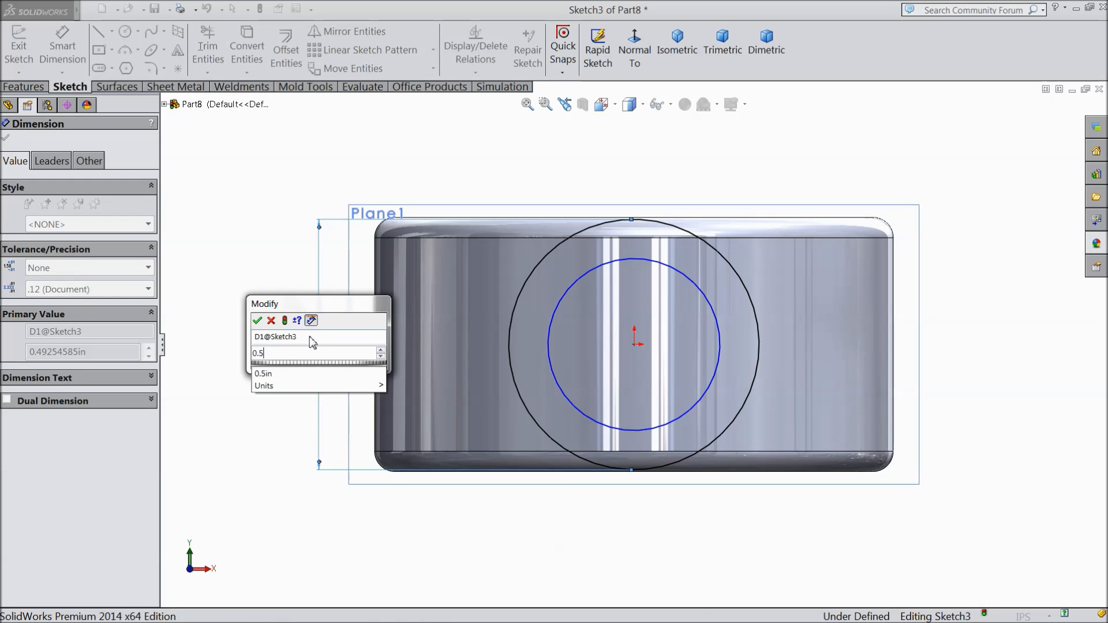
click(260, 321)
Step: Dimension the inner circle's diameter as 0.31 in and finish dimensioning
click(549, 347)
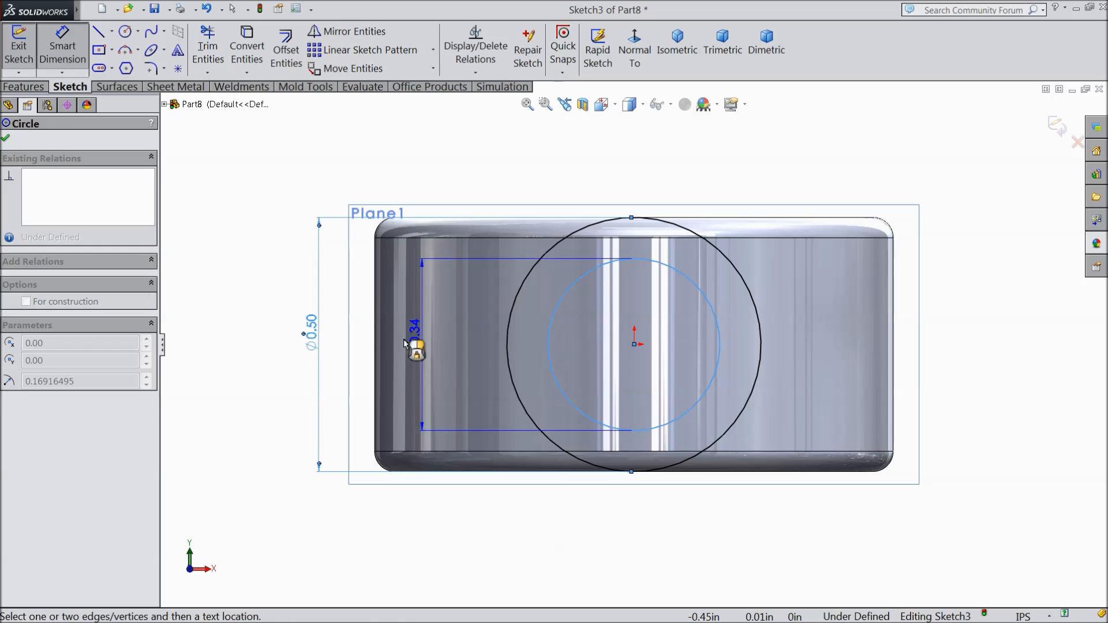
click(366, 343)
text(0.31)
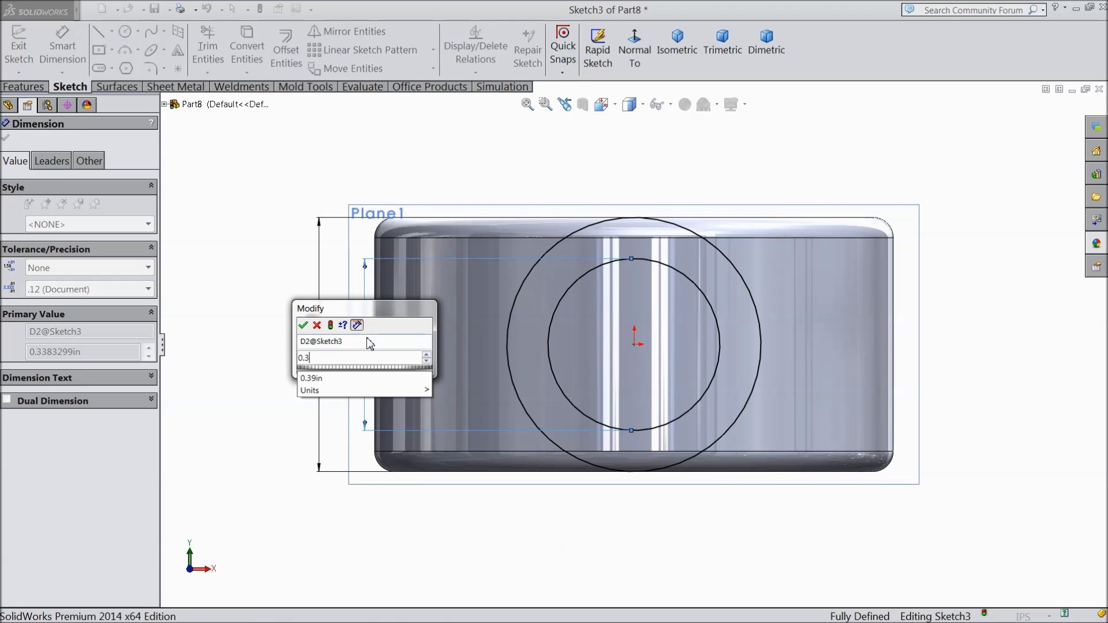
click(303, 326)
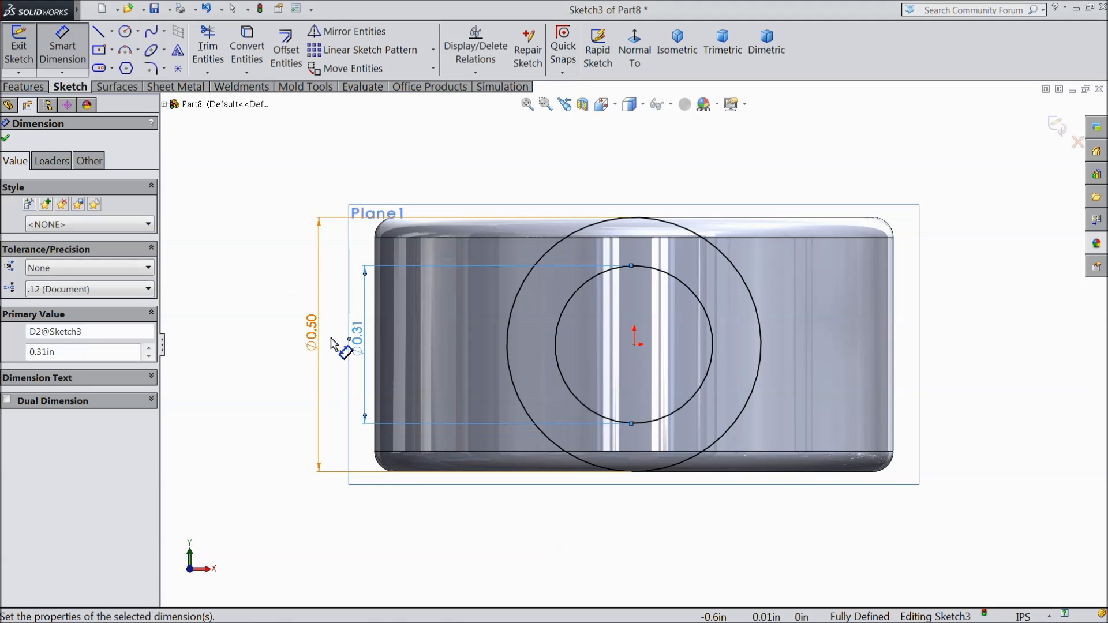
click(7, 140)
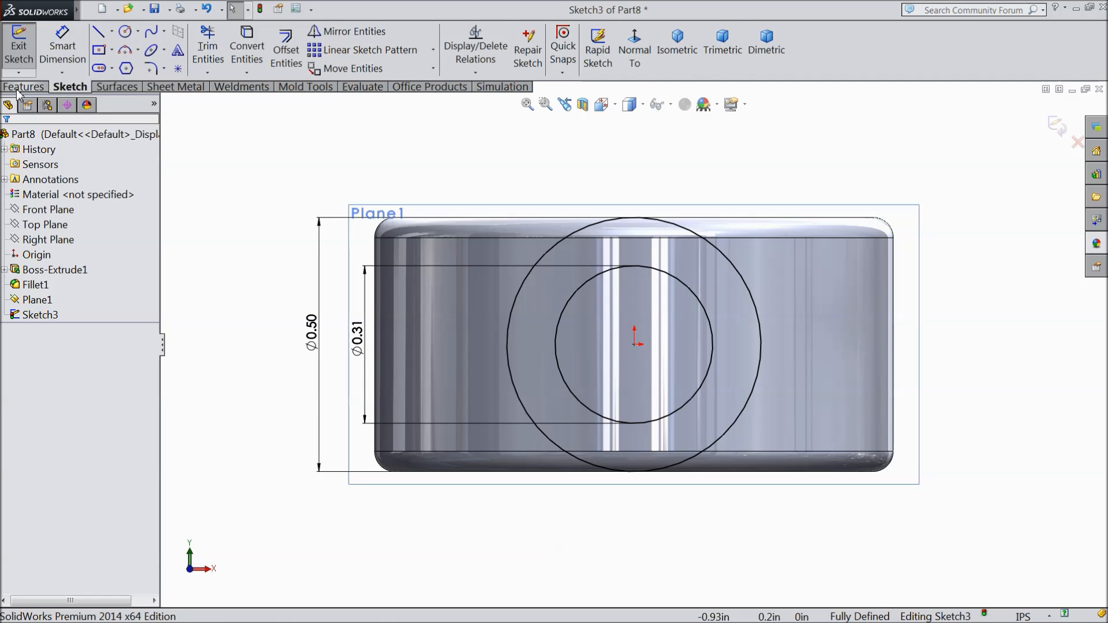
Step: Extrude the two-circle profile with the Up To Surface end condition, ending on the ring's outer cylindrical face
click(23, 86)
click(27, 50)
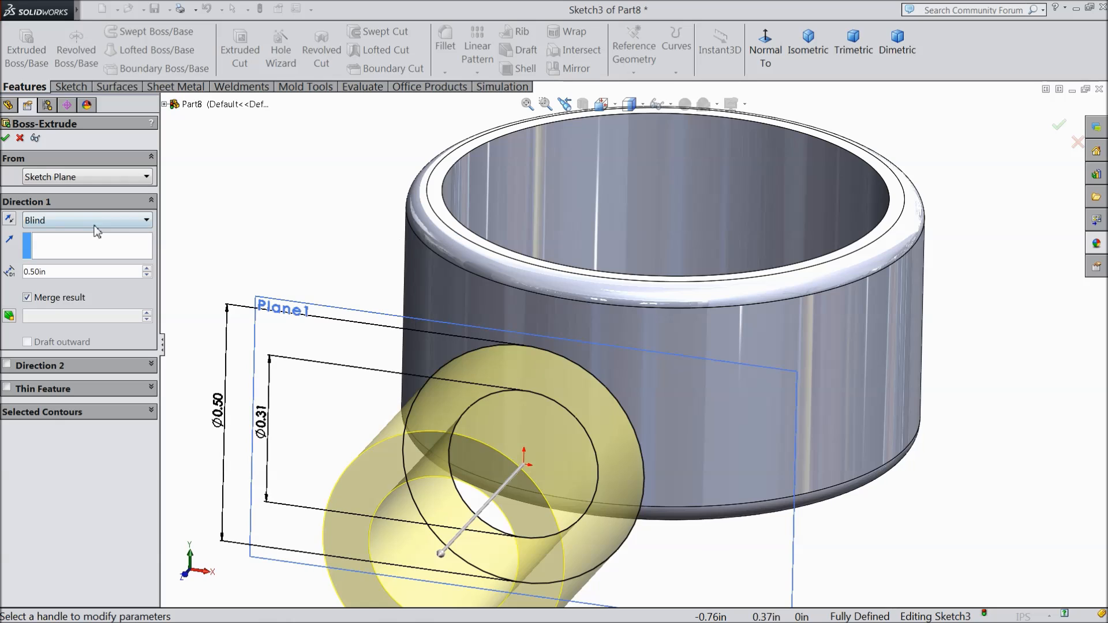
click(85, 221)
click(52, 272)
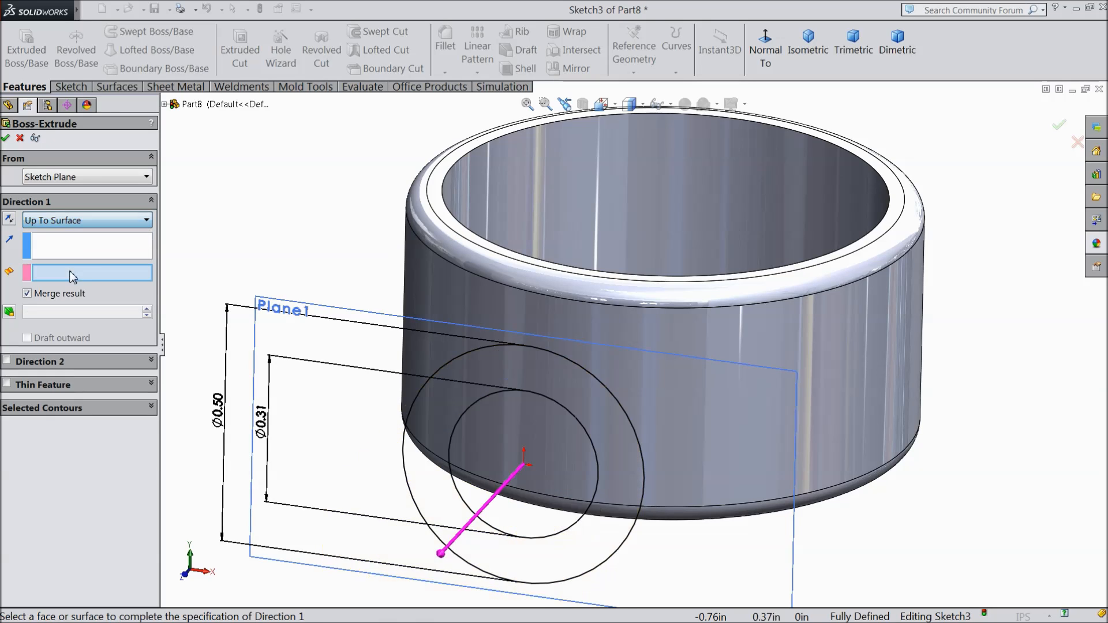
click(444, 289)
middle_drag(406, 285, 337, 301)
scroll(336, 301, up, 2)
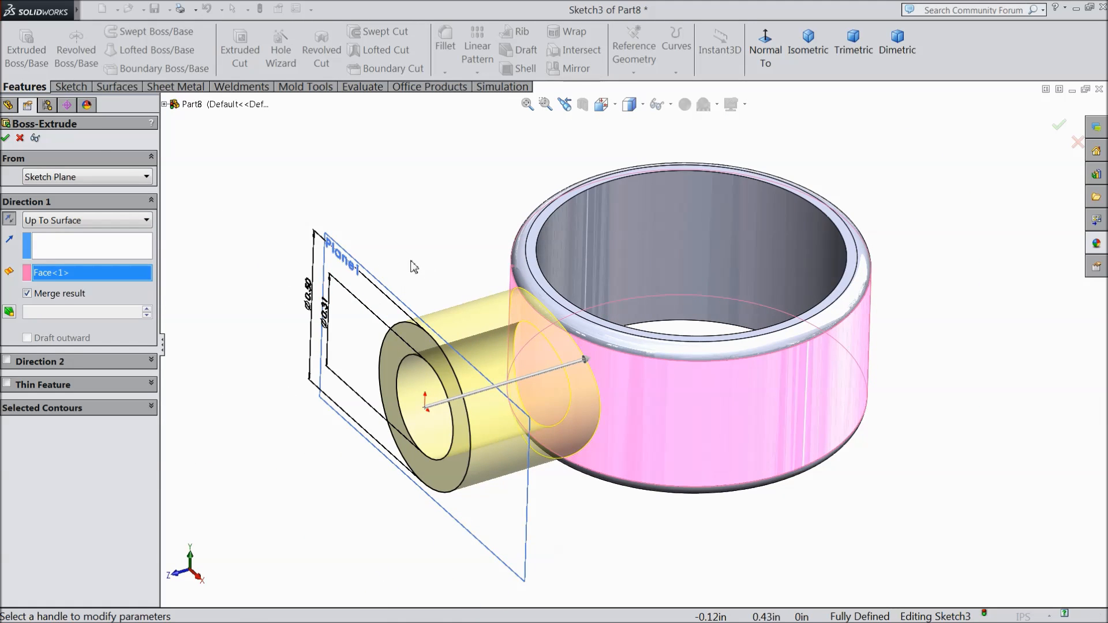
click(6, 139)
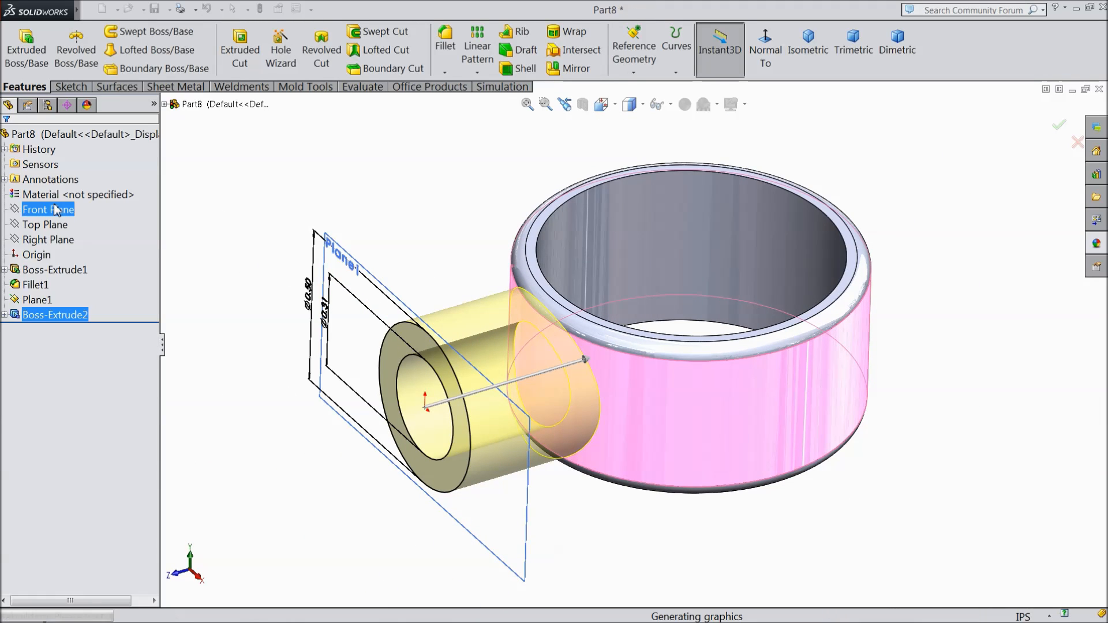
mouse_move(409, 218)
middle_down()
mouse_move(426, 188)
mouse_move(421, 225)
mouse_move(436, 225)
mouse_move(410, 240)
mouse_move(422, 231)
middle_up()
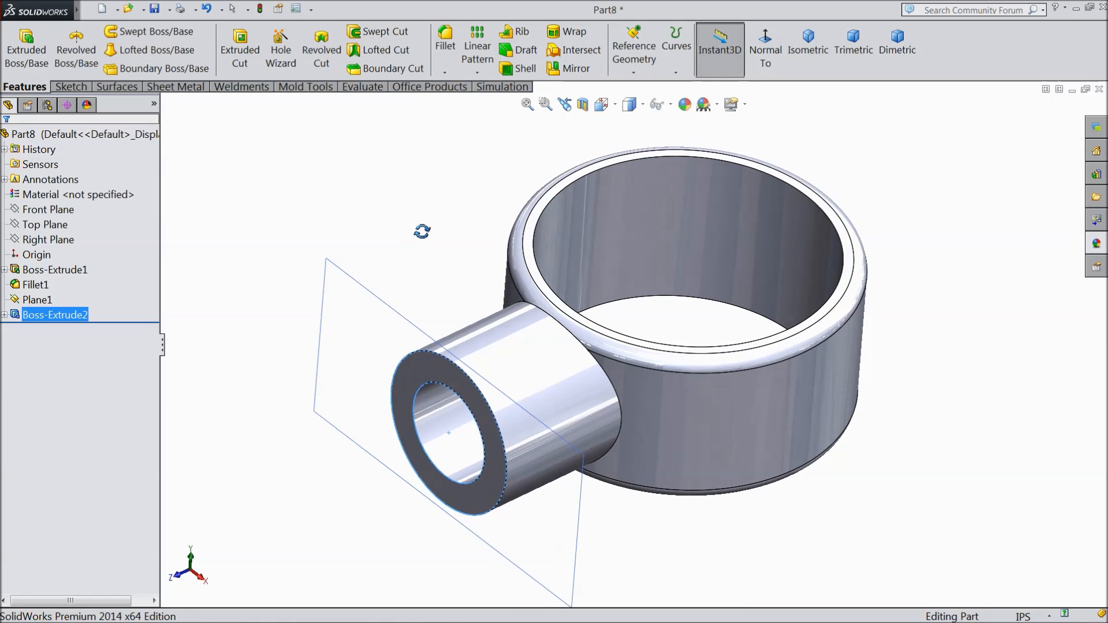
click(50, 227)
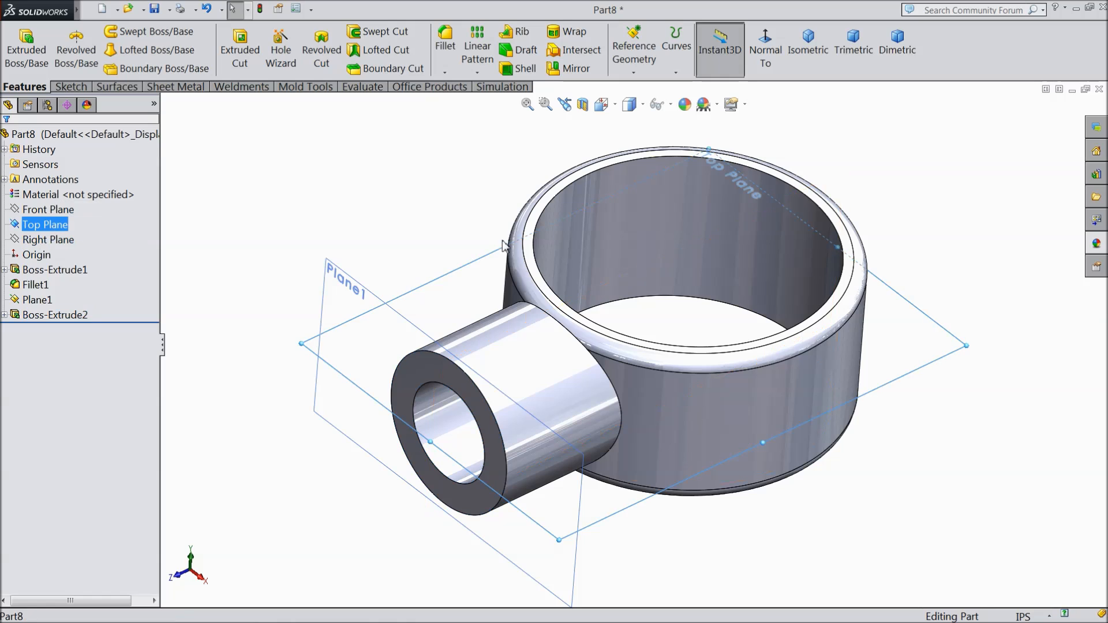
click(634, 72)
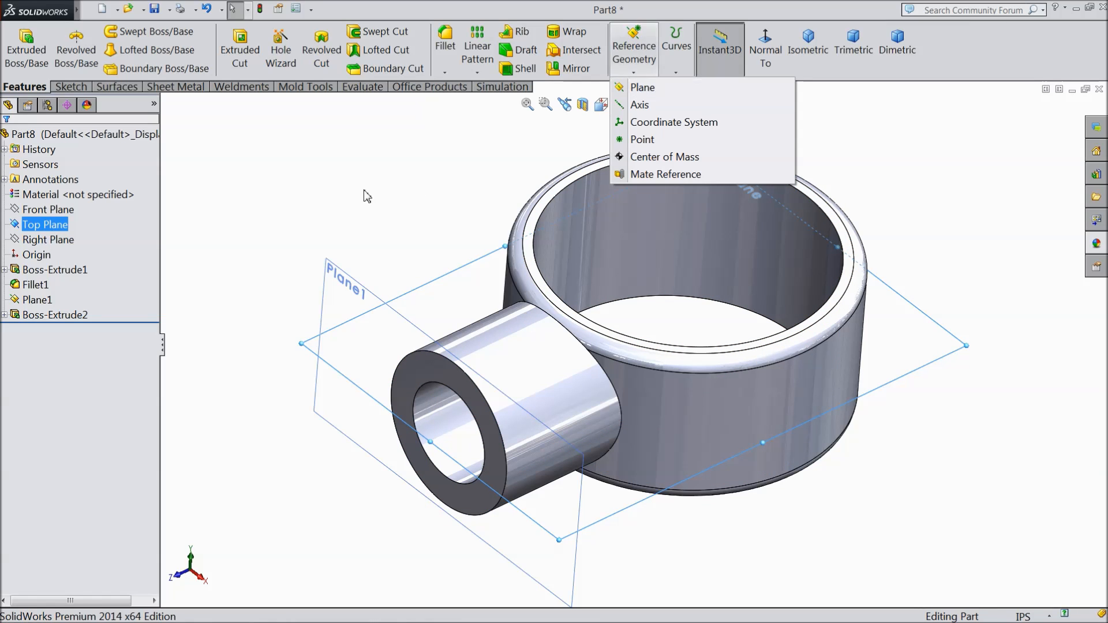
key(Escape)
Step: Hide the reference plane at the open end of the side tube
click(349, 281)
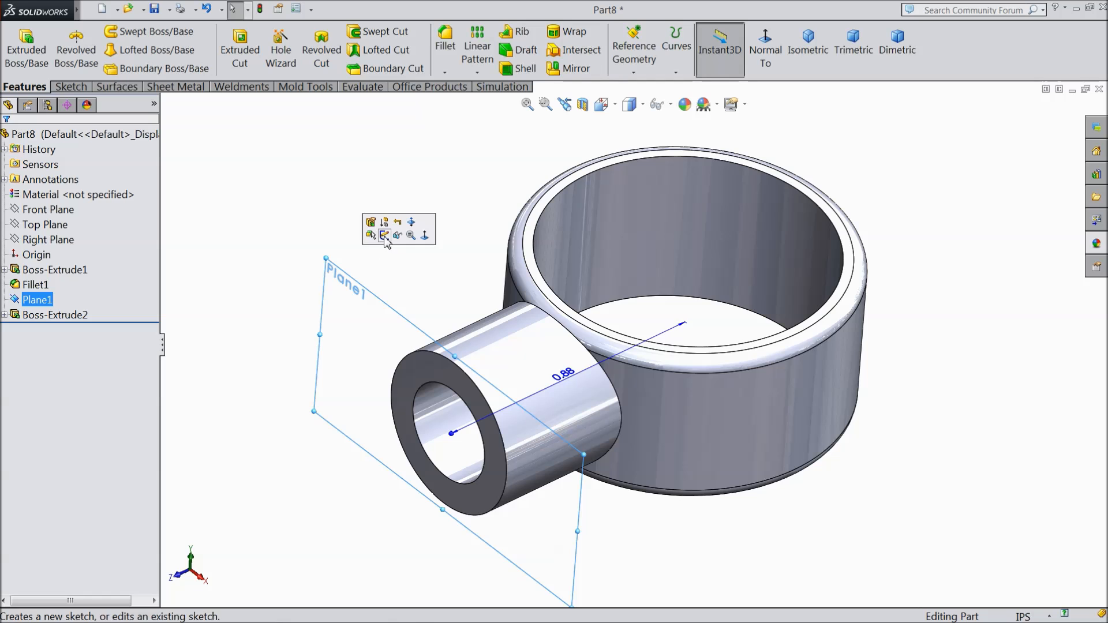
click(398, 235)
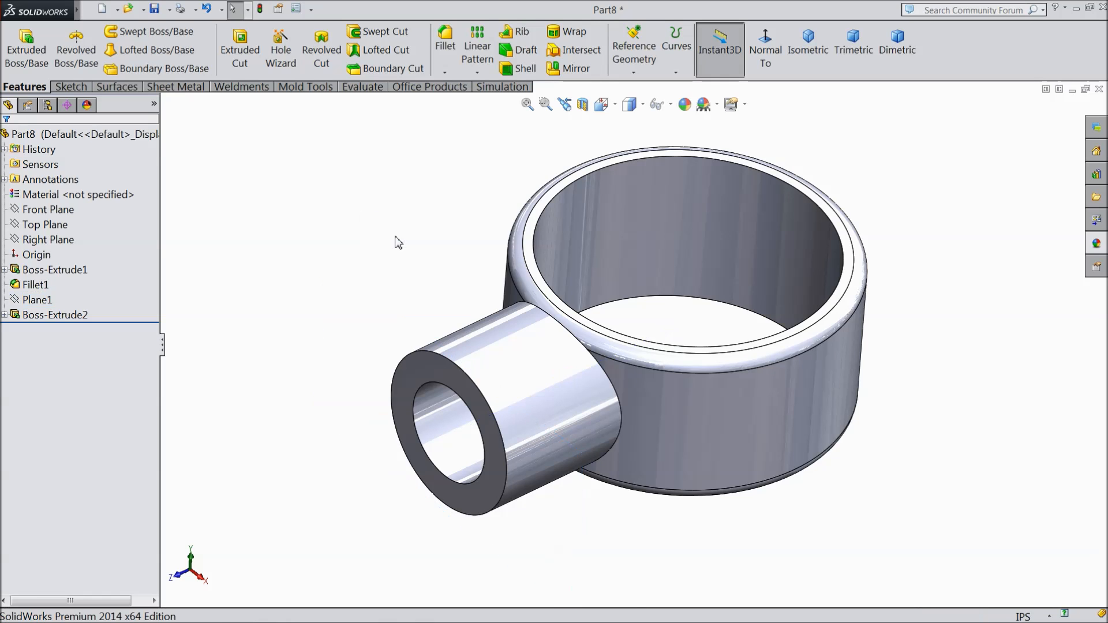
Step: Create a reference plane offset 0.25 in above the Top Plane
click(47, 225)
middle_drag(420, 241, 431, 211)
click(634, 52)
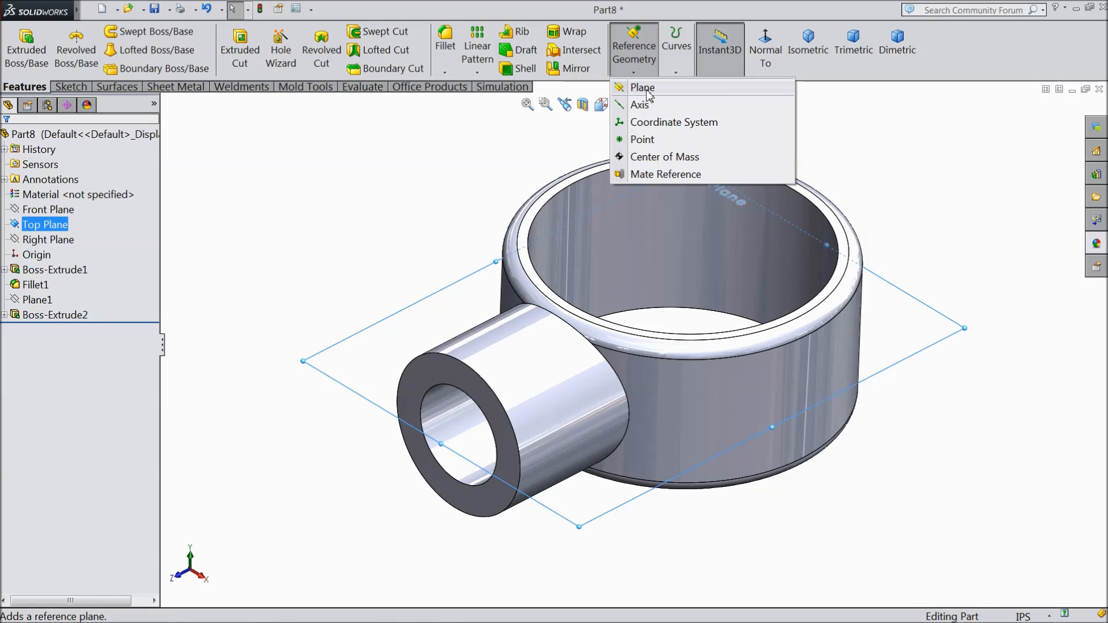
click(645, 87)
drag(71, 329, 23, 328)
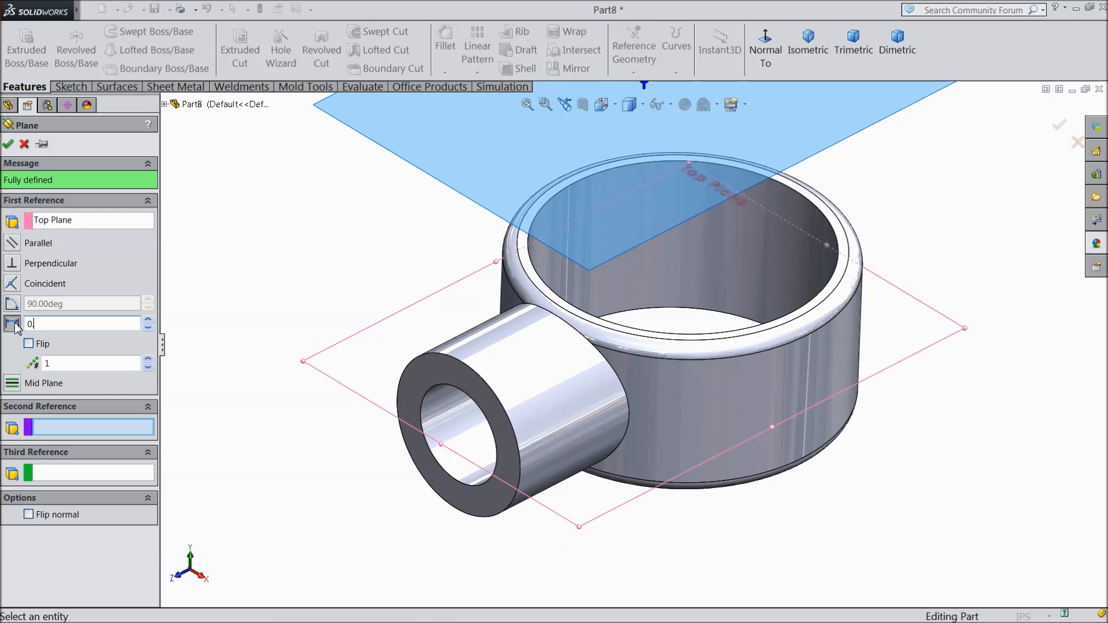
mouse_move(286, 320)
middle_down()
mouse_move(312, 218)
mouse_move(302, 310)
mouse_move(287, 319)
middle_up()
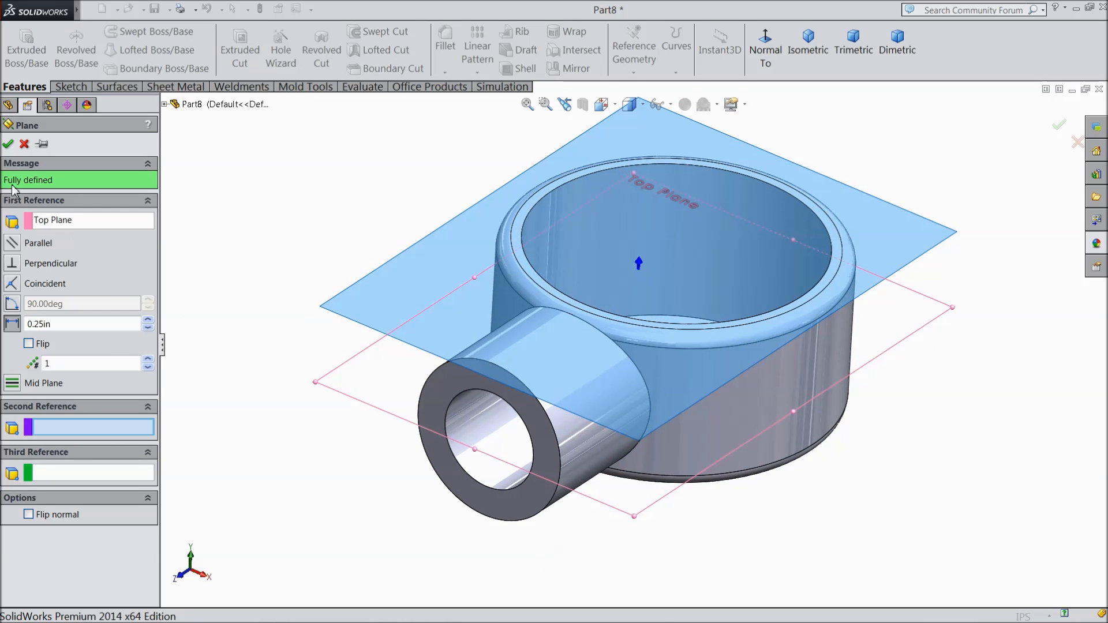
click(9, 145)
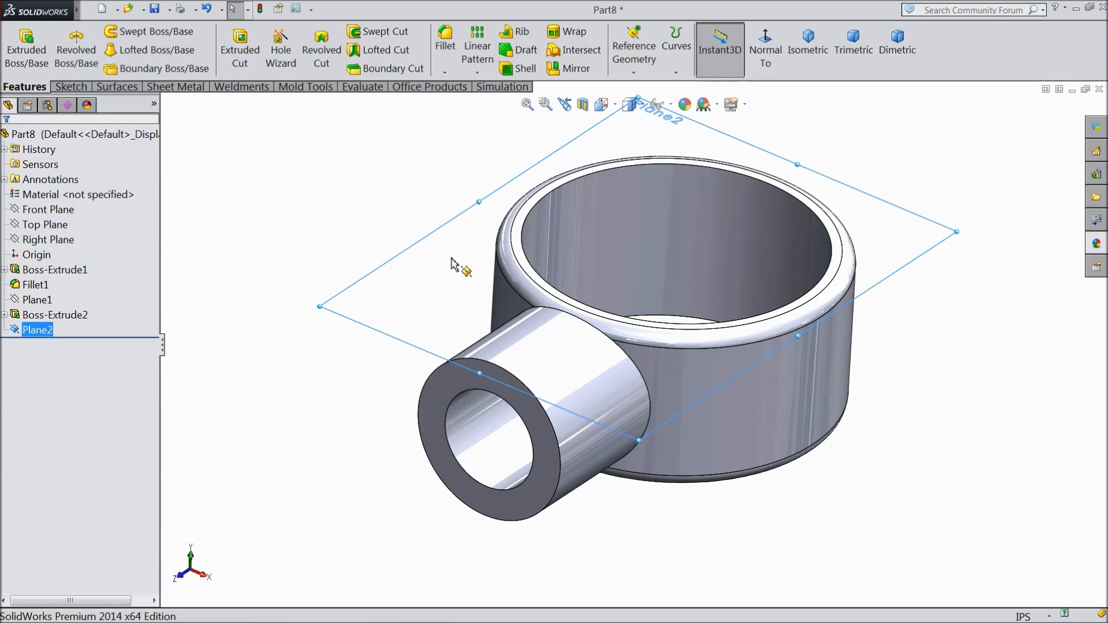
Step: On the new upper plane, sketch two concentric circles over the side tube, about 0.69 in from the origin, the inner radius about 0.13 in
click(70, 86)
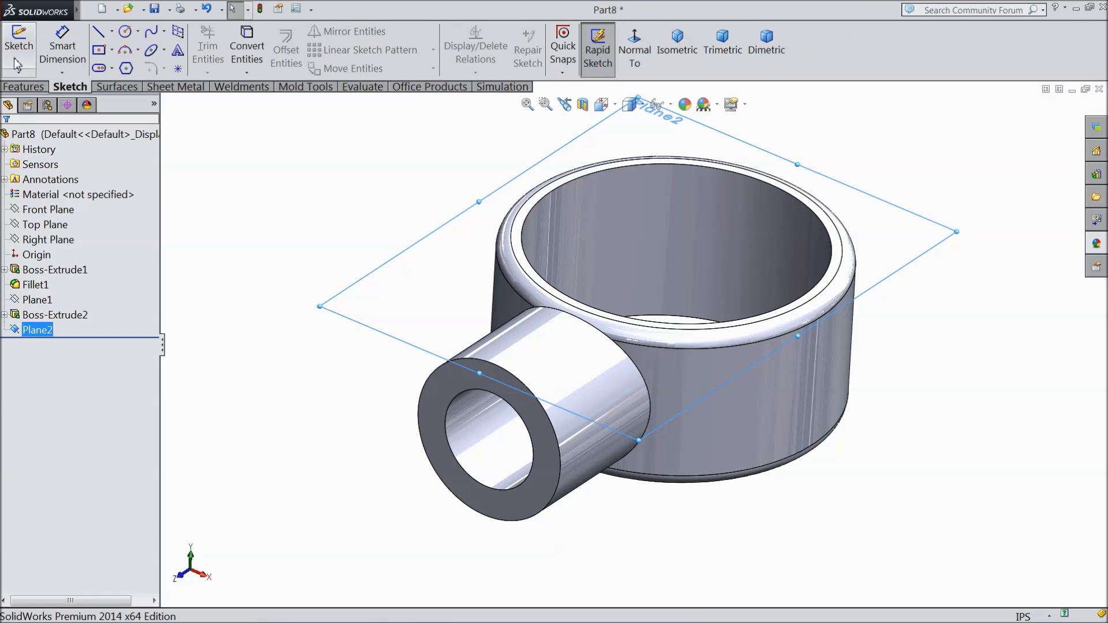
click(19, 60)
click(635, 50)
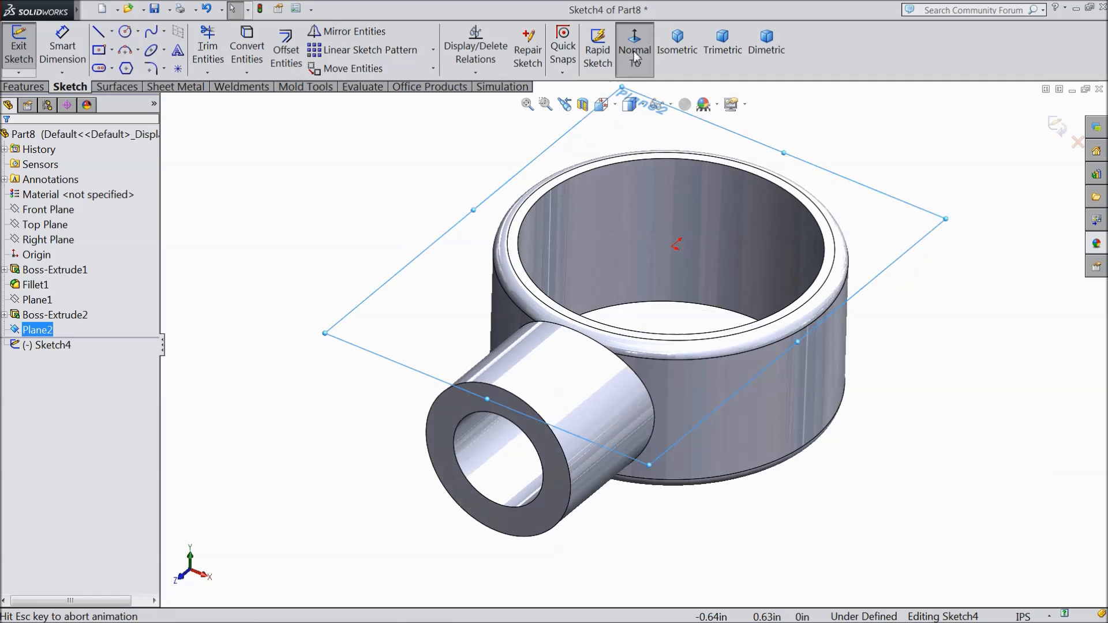
click(125, 33)
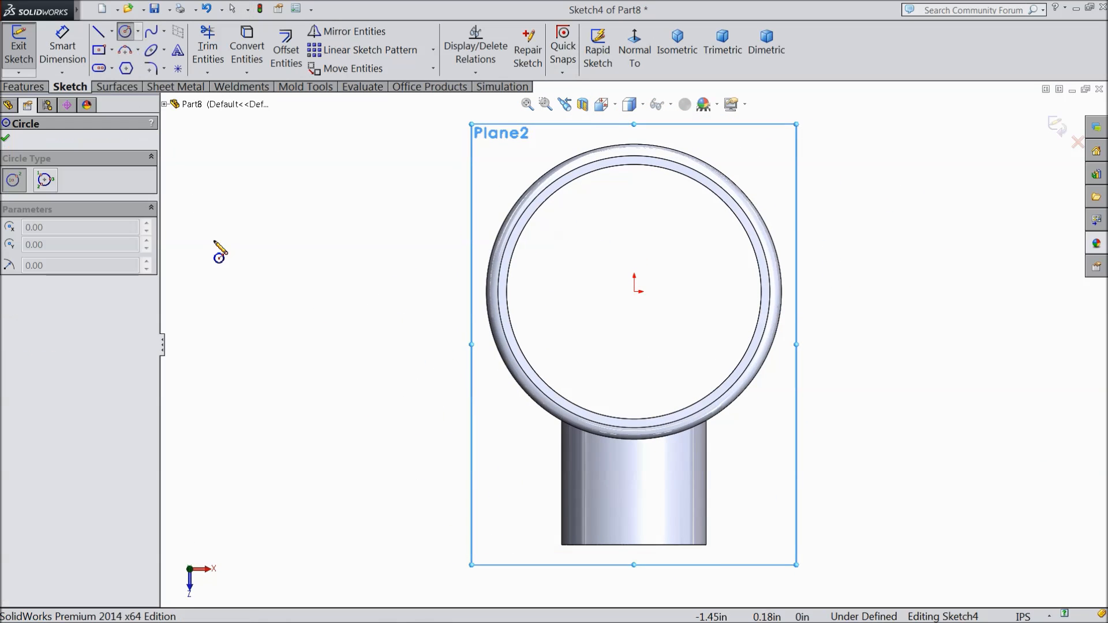
scroll(632, 369, up, 3)
scroll(638, 456, down, 6)
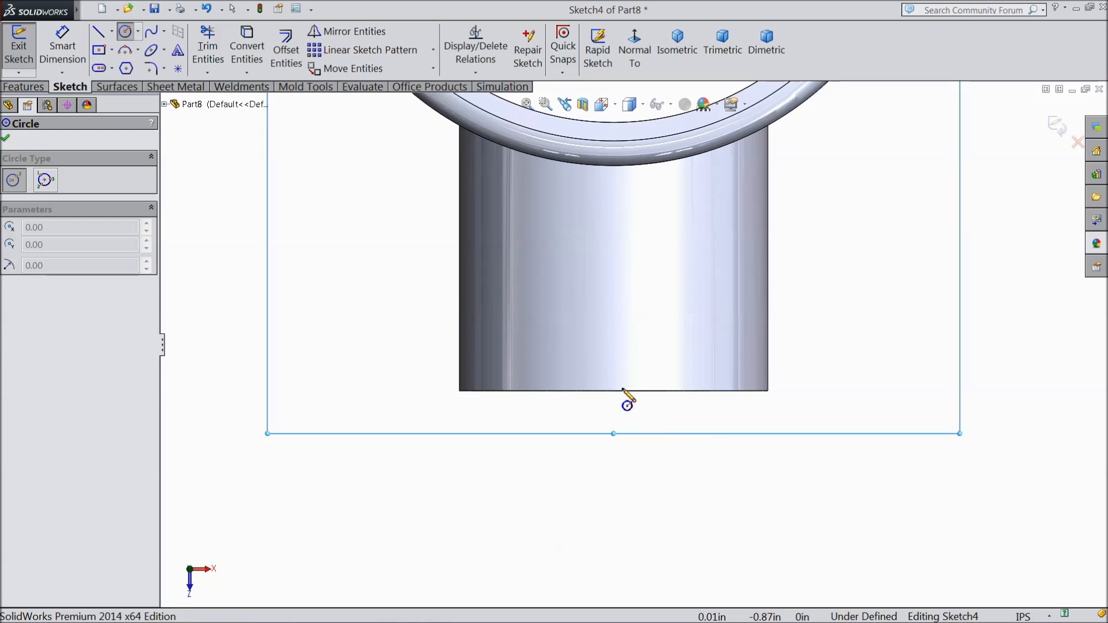
drag(615, 281, 619, 382)
drag(613, 280, 629, 356)
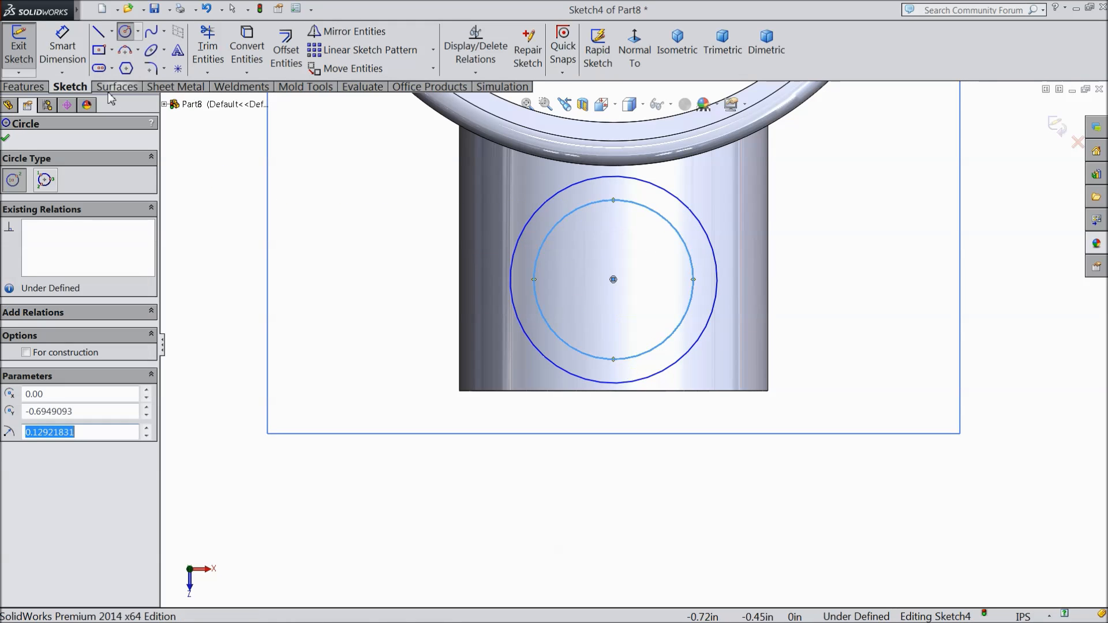
Step: Draw a vertical centerline about 0.18 in long from the midpoint of the side tube's open-end edge to the circles' common center
click(112, 31)
click(125, 62)
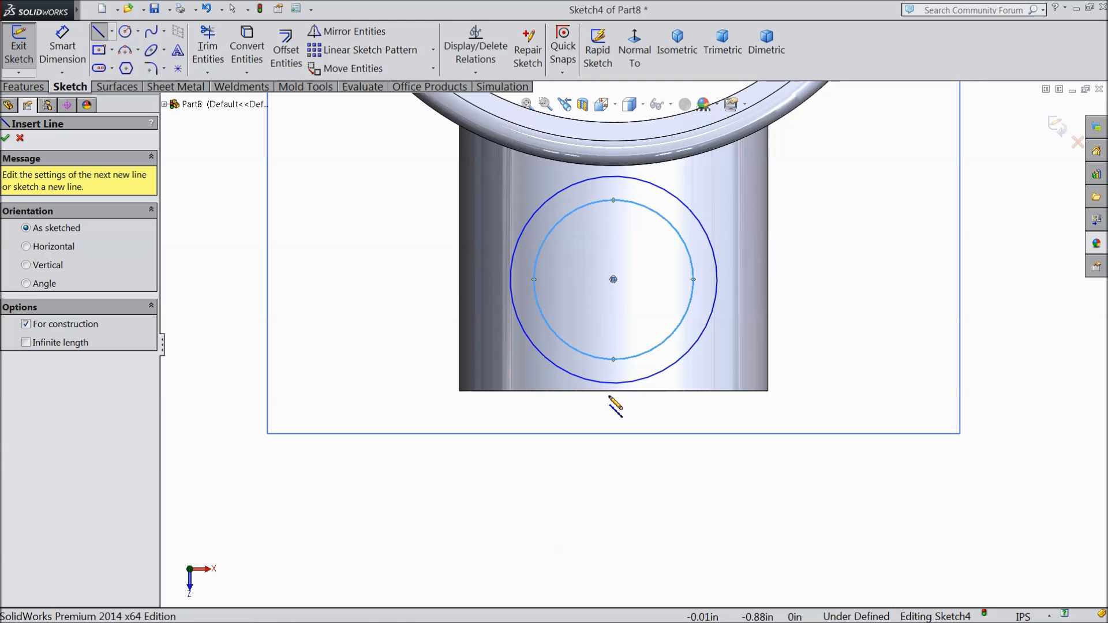
drag(614, 391, 614, 280)
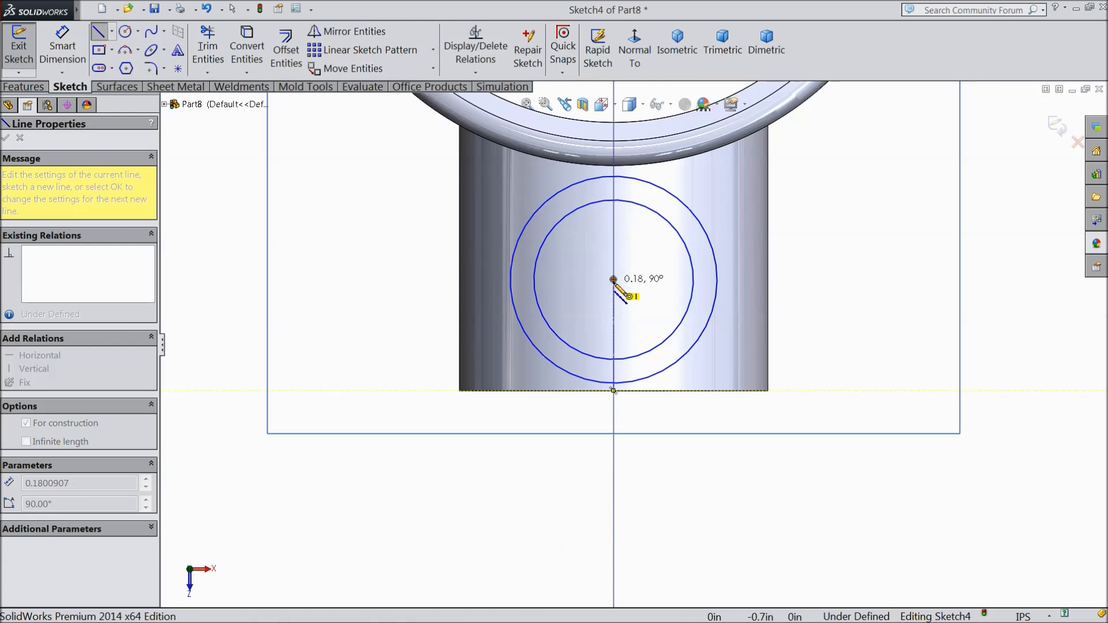
right_click(638, 284)
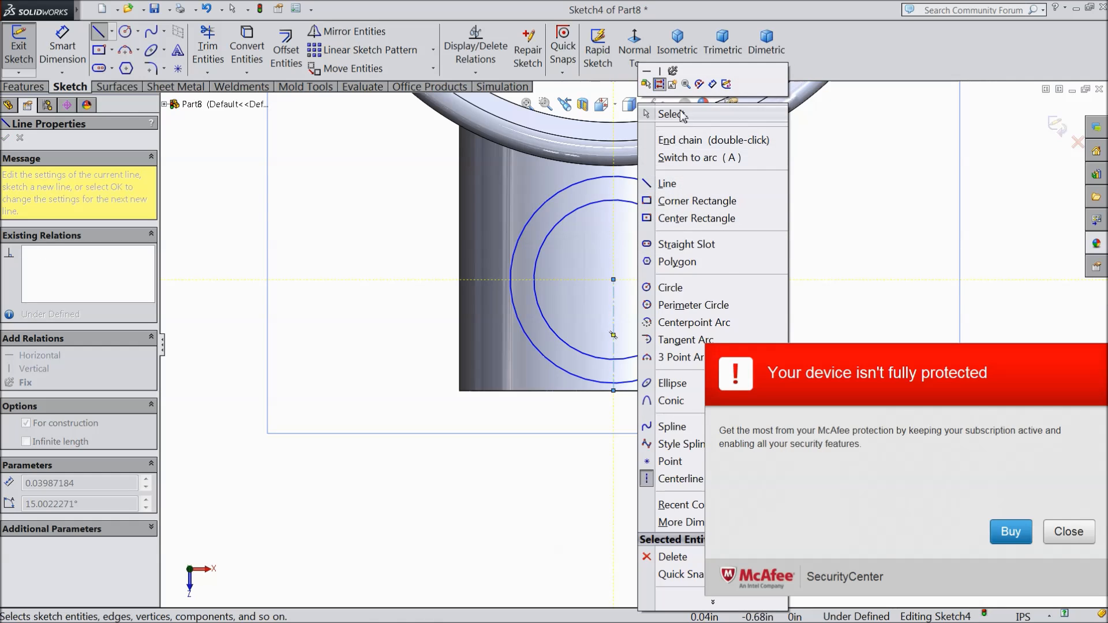
click(668, 111)
click(1069, 532)
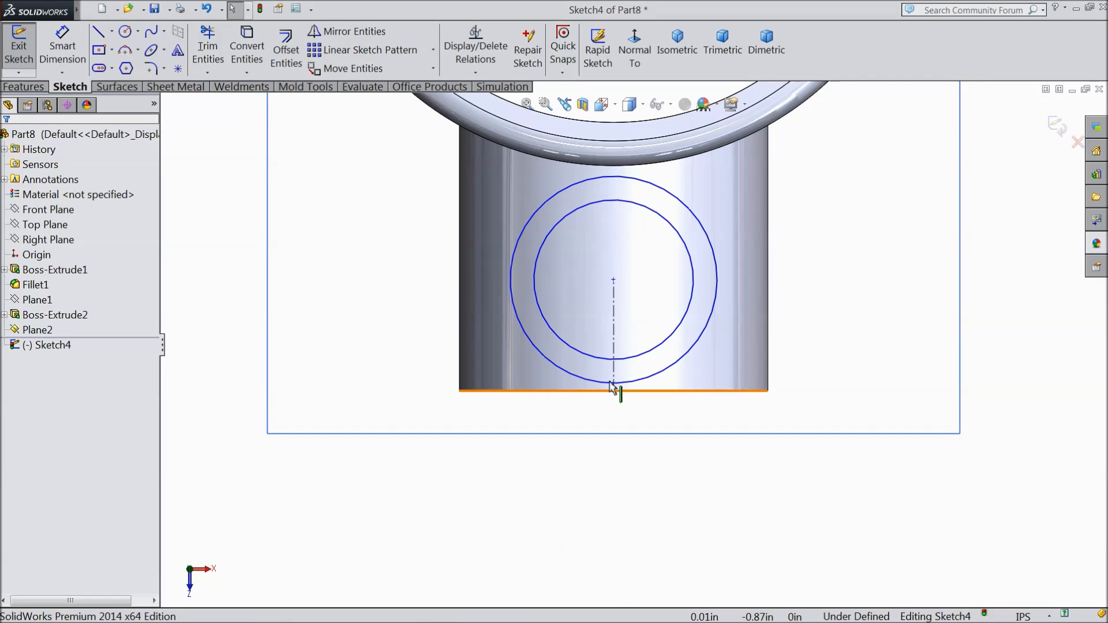
click(615, 334)
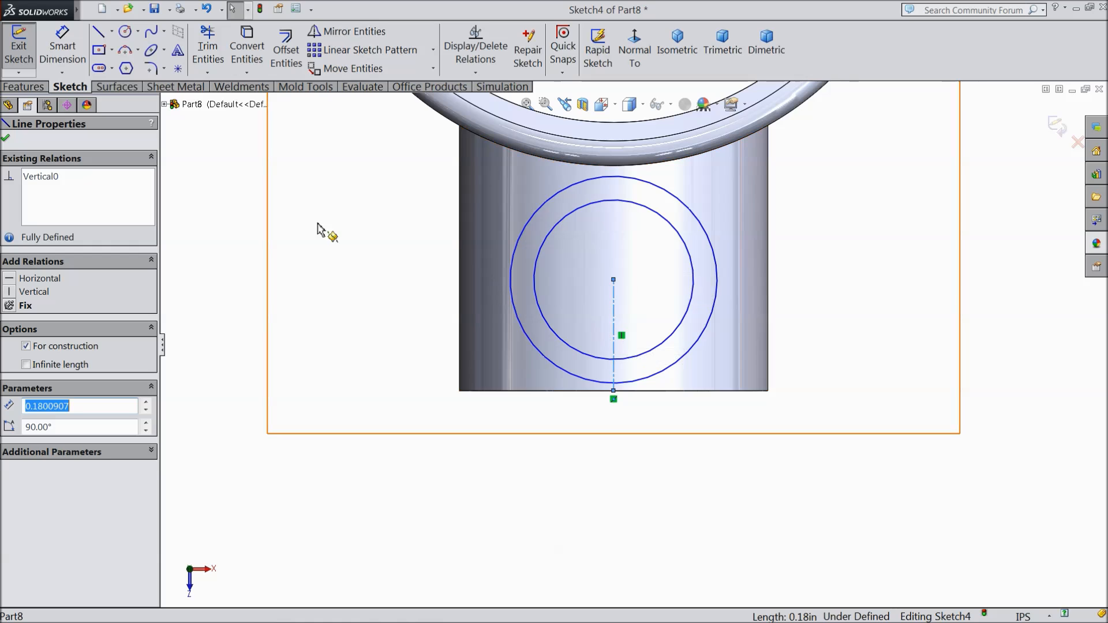
click(7, 140)
Step: Dimension the two concentric circles with diameters of 0.35 in for the outer and 0.25 in for the inner
click(62, 46)
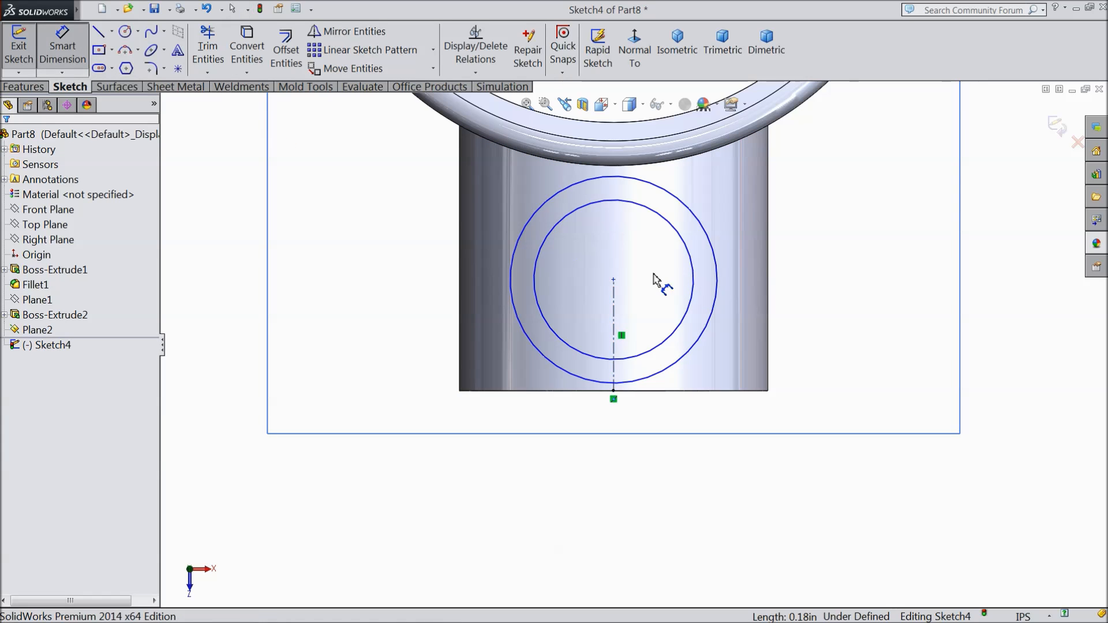
click(719, 288)
click(825, 290)
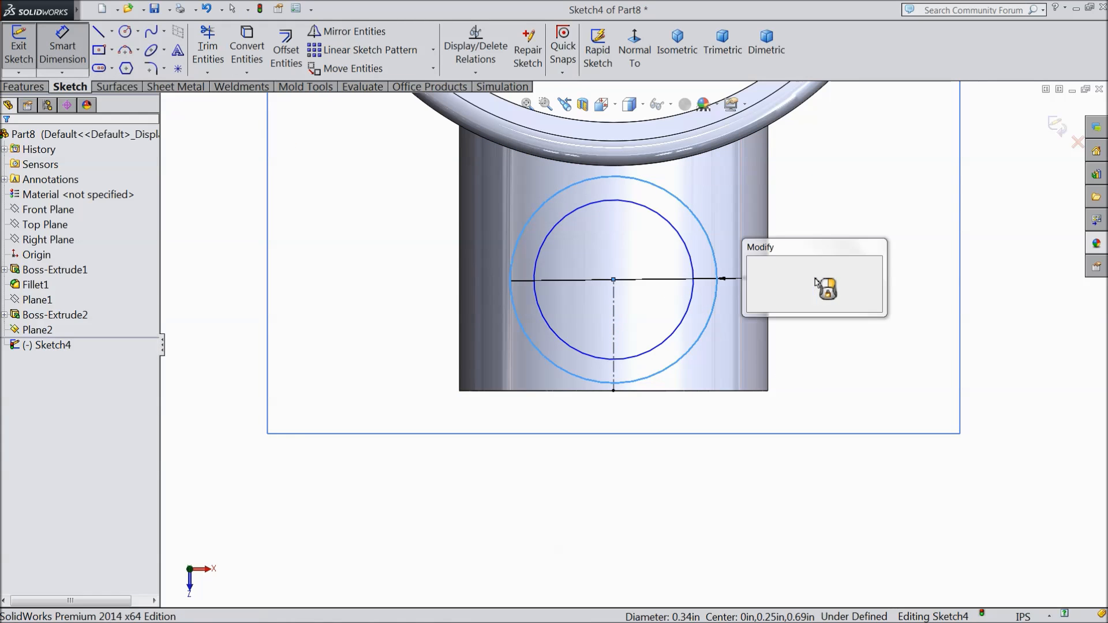
text(0.35)
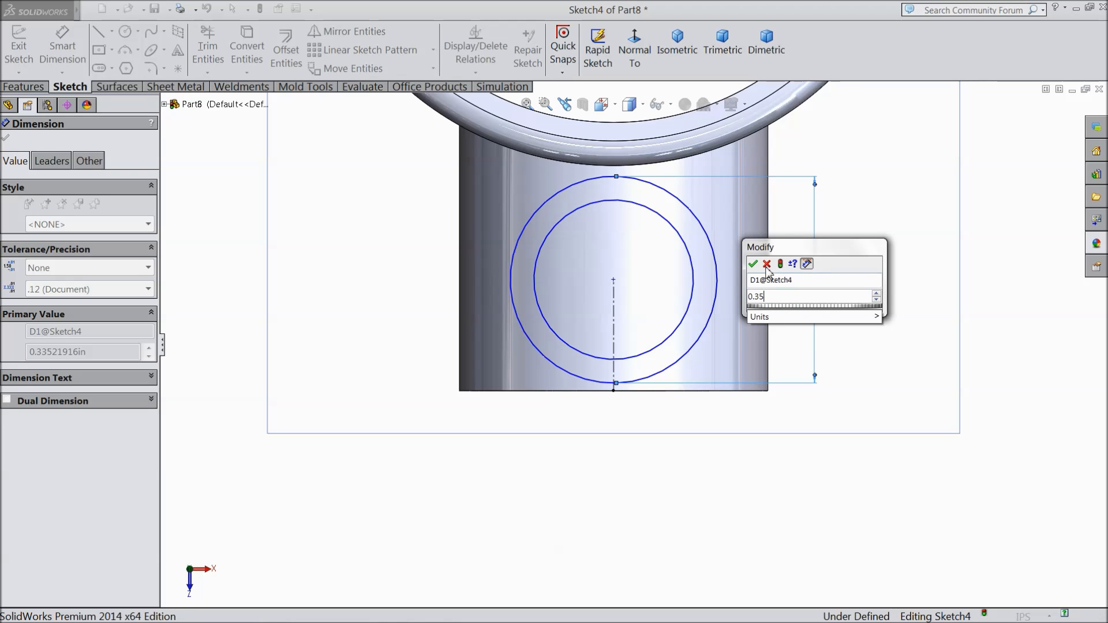
key(Return)
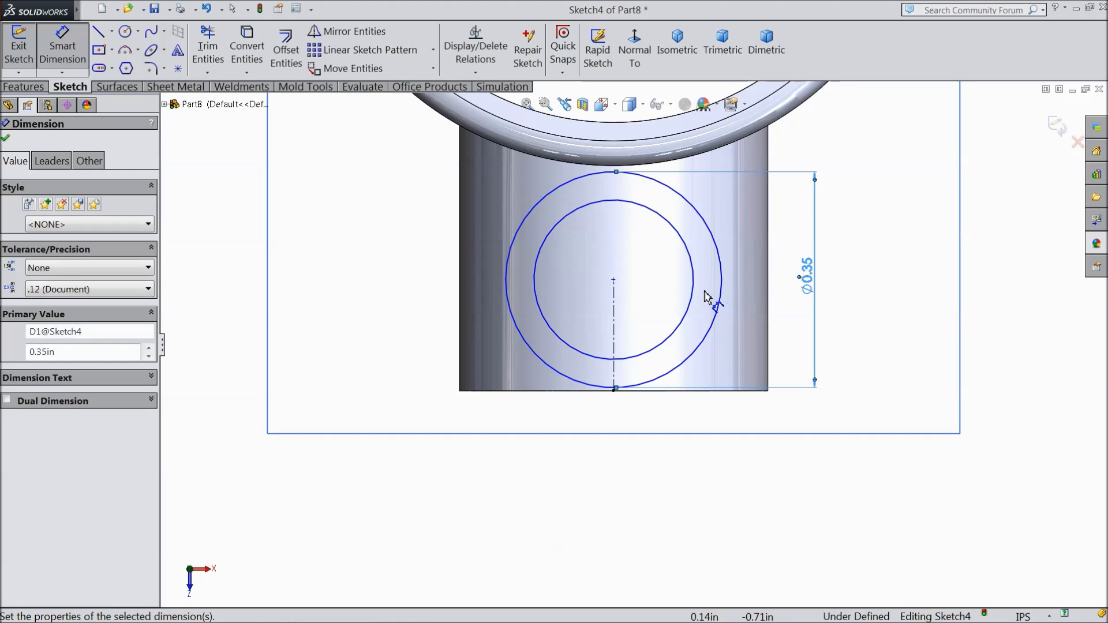
click(695, 294)
click(414, 280)
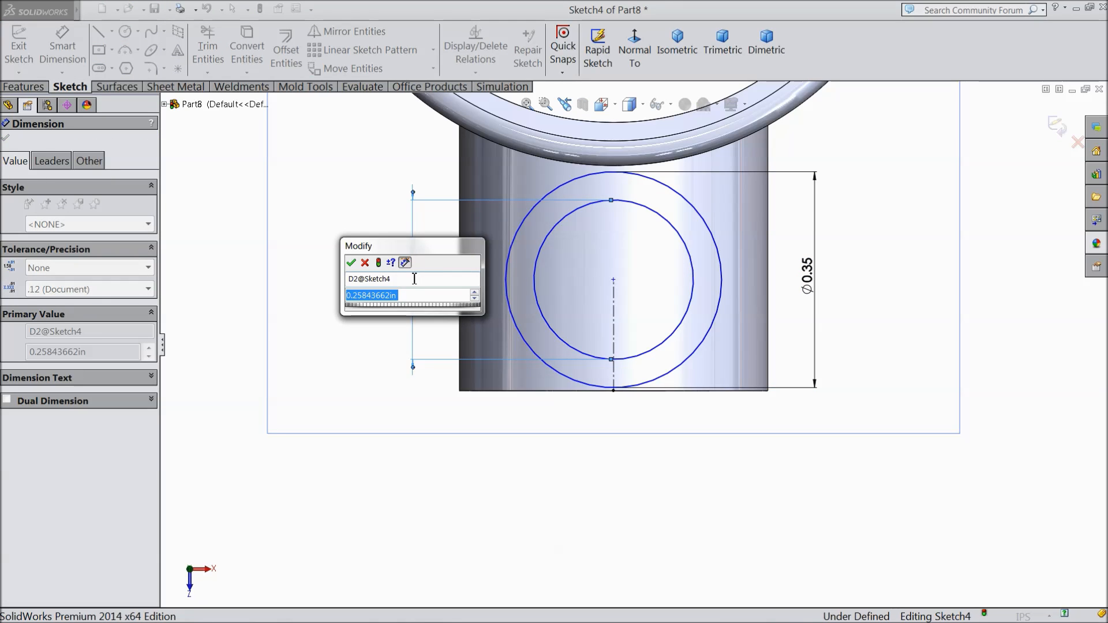
text(0.25)
click(351, 263)
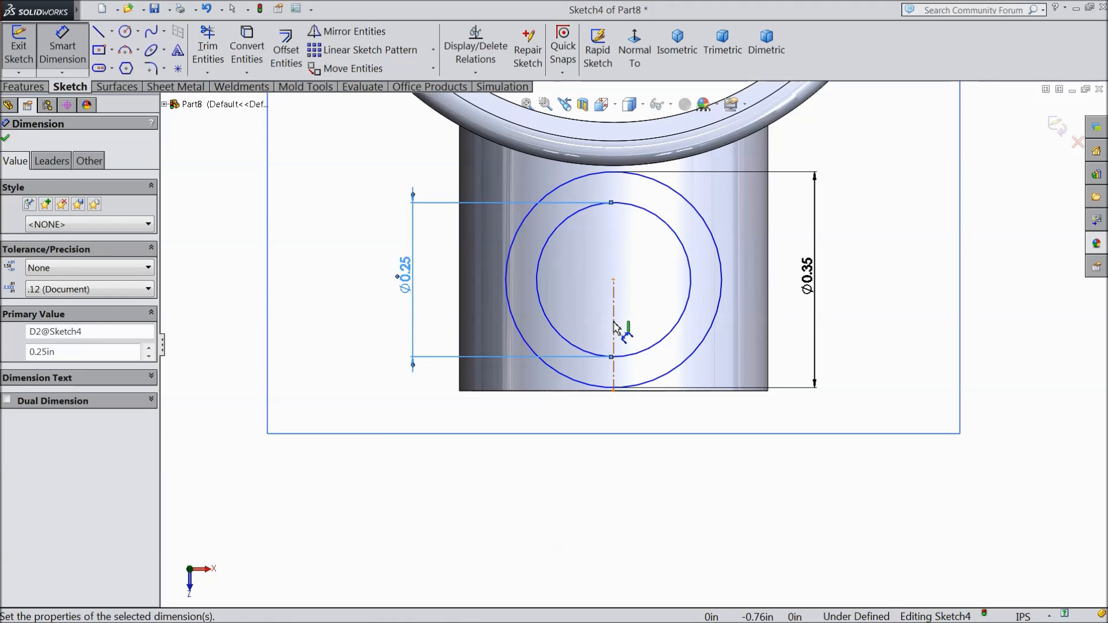
Step: Dimension the vertical centerline between the tube's end edge and the circles' center to 0.18 in
click(615, 327)
click(365, 348)
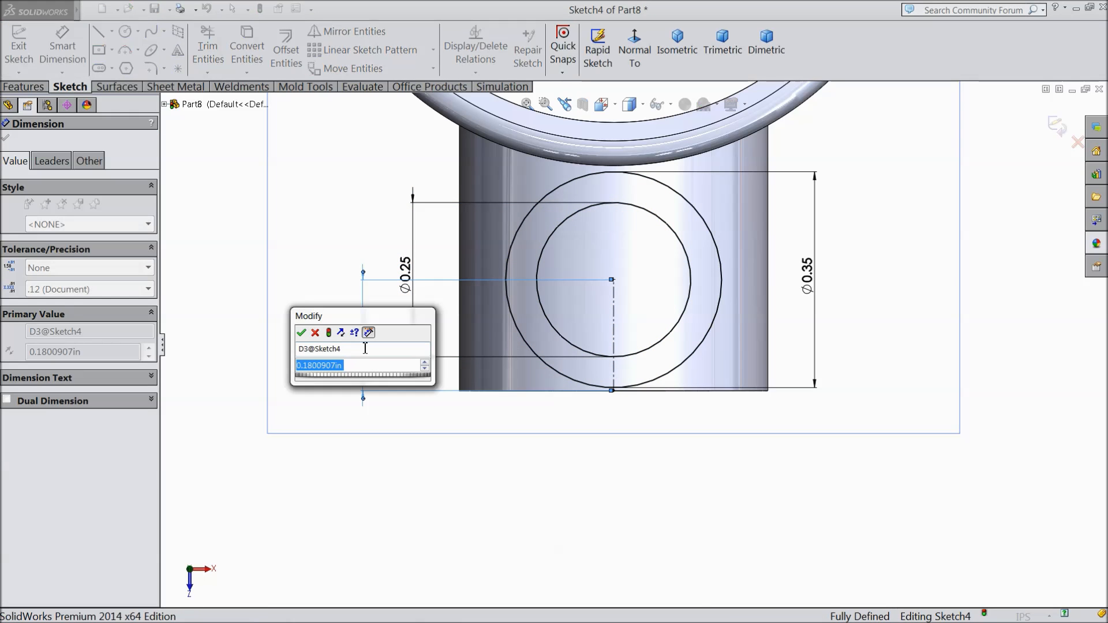
text(0.18)
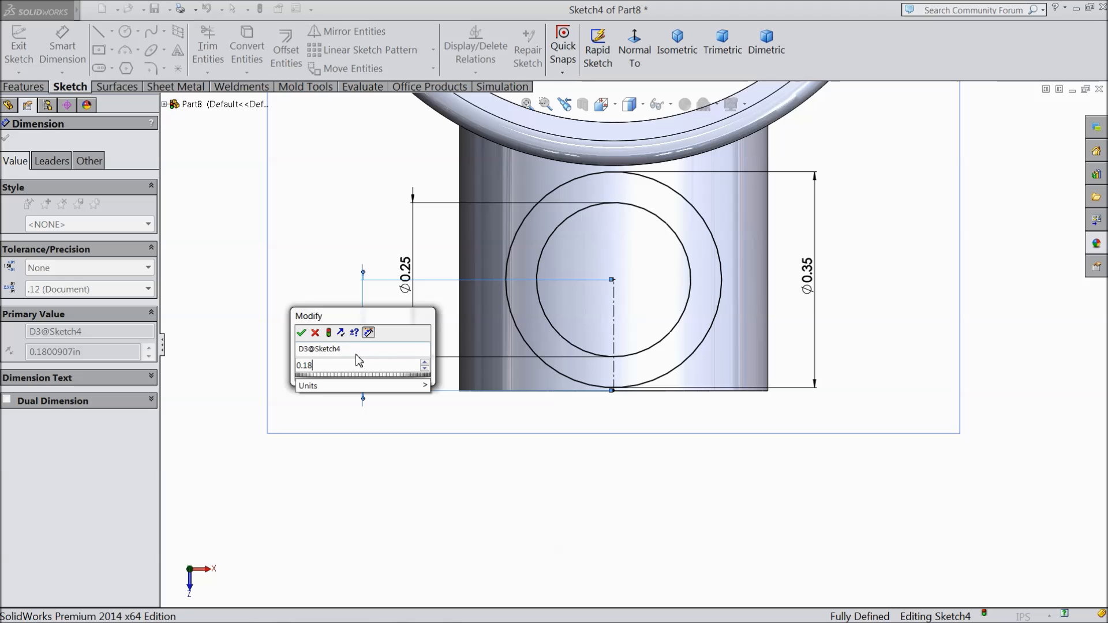
click(303, 333)
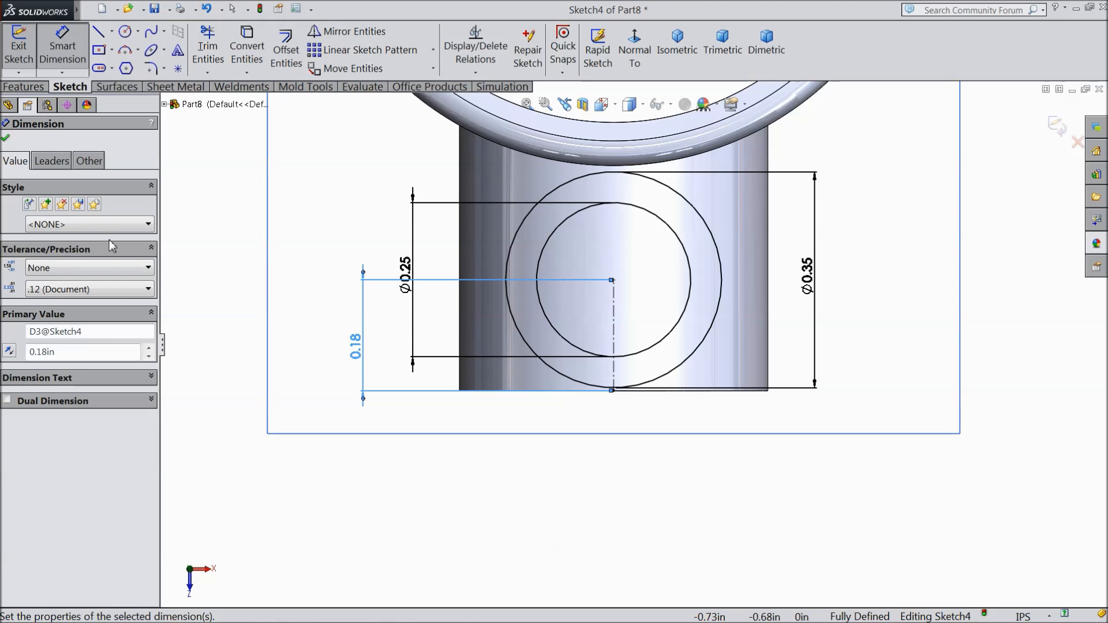
click(6, 139)
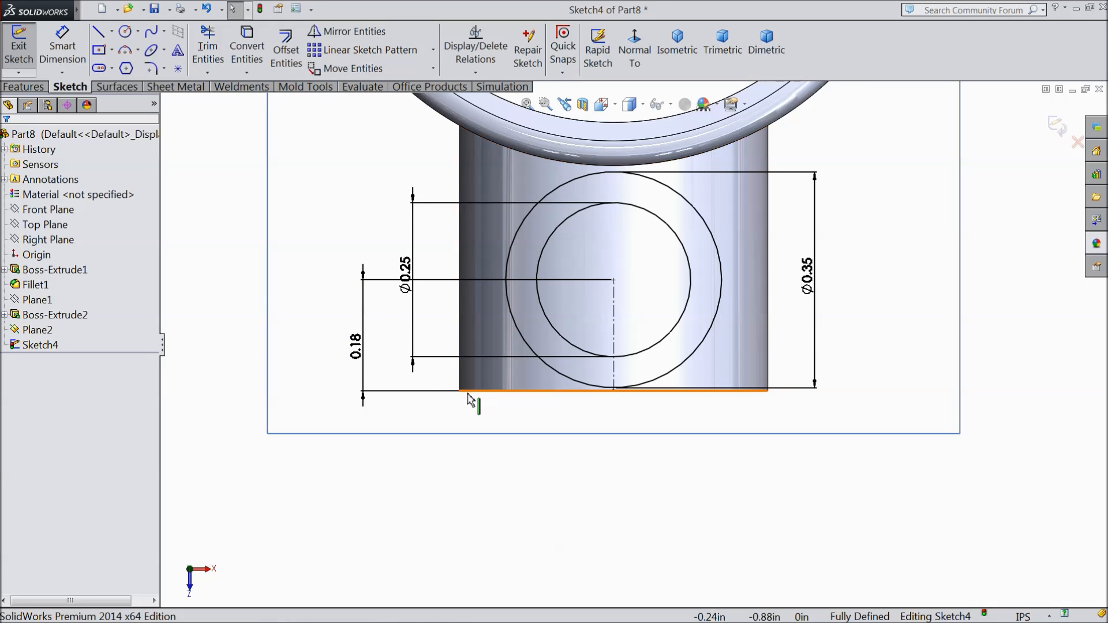
Step: Extrude the two-circle profile with the Up To Surface end condition, ending on the side tube's outer cylindrical face
scroll(433, 394, down, 3)
mouse_move(507, 437)
middle_down()
mouse_move(418, 339)
mouse_move(468, 238)
mouse_move(488, 304)
mouse_move(479, 315)
middle_up()
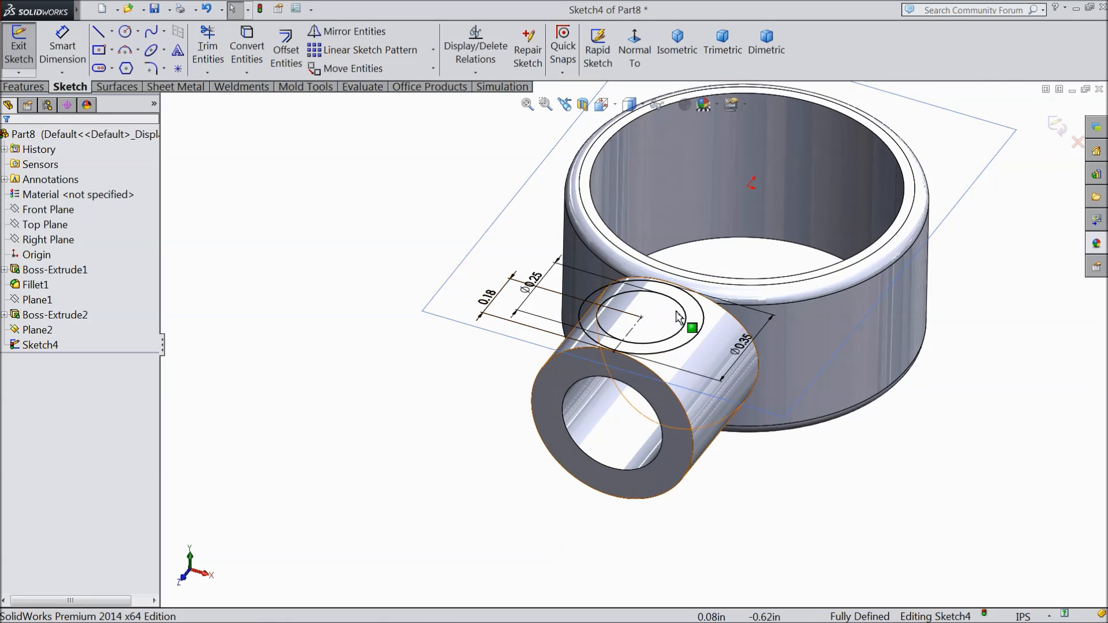
scroll(675, 318, down, 2)
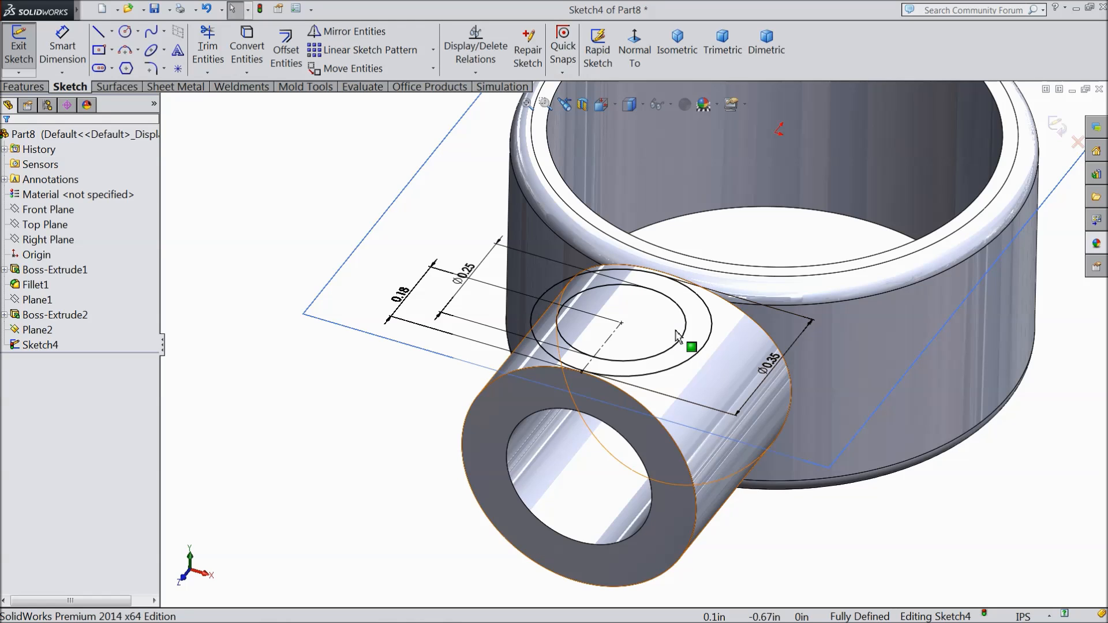
click(24, 88)
click(32, 65)
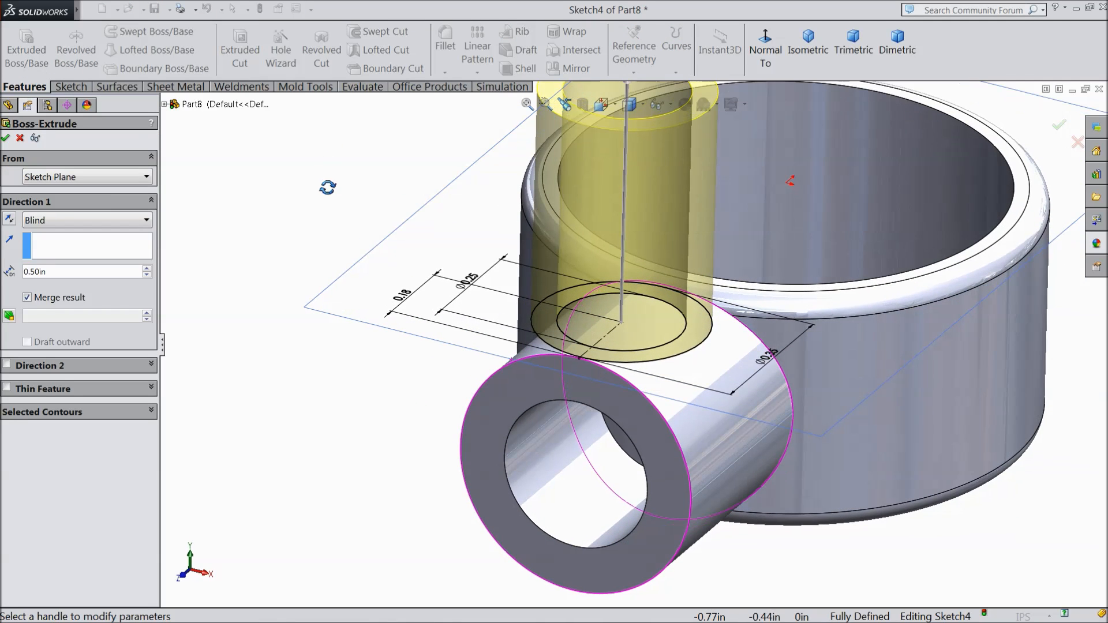
click(54, 220)
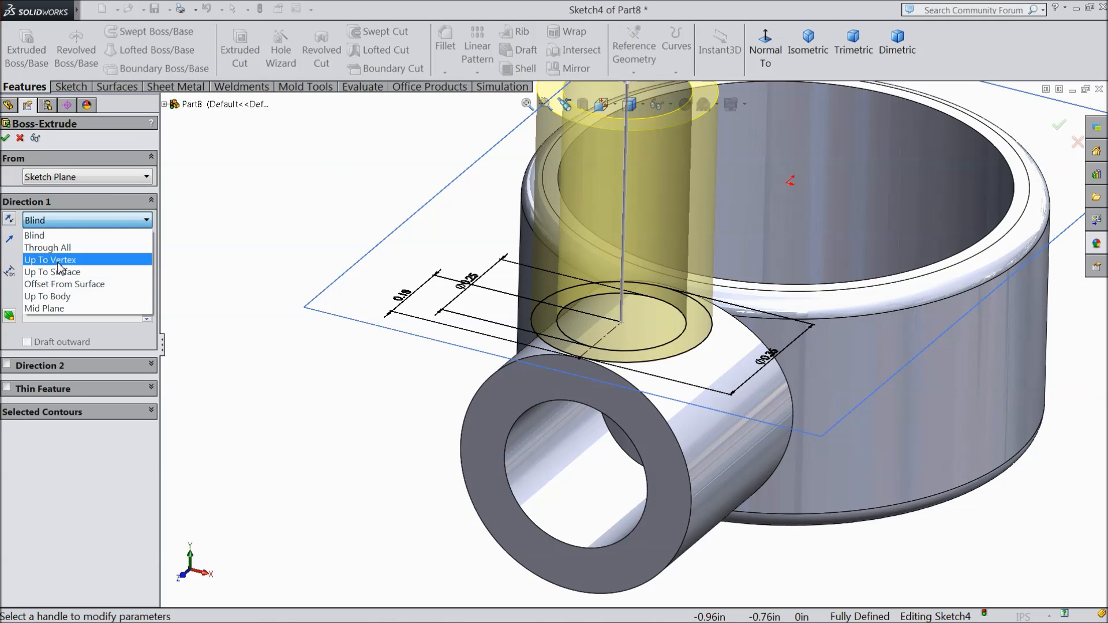
click(60, 272)
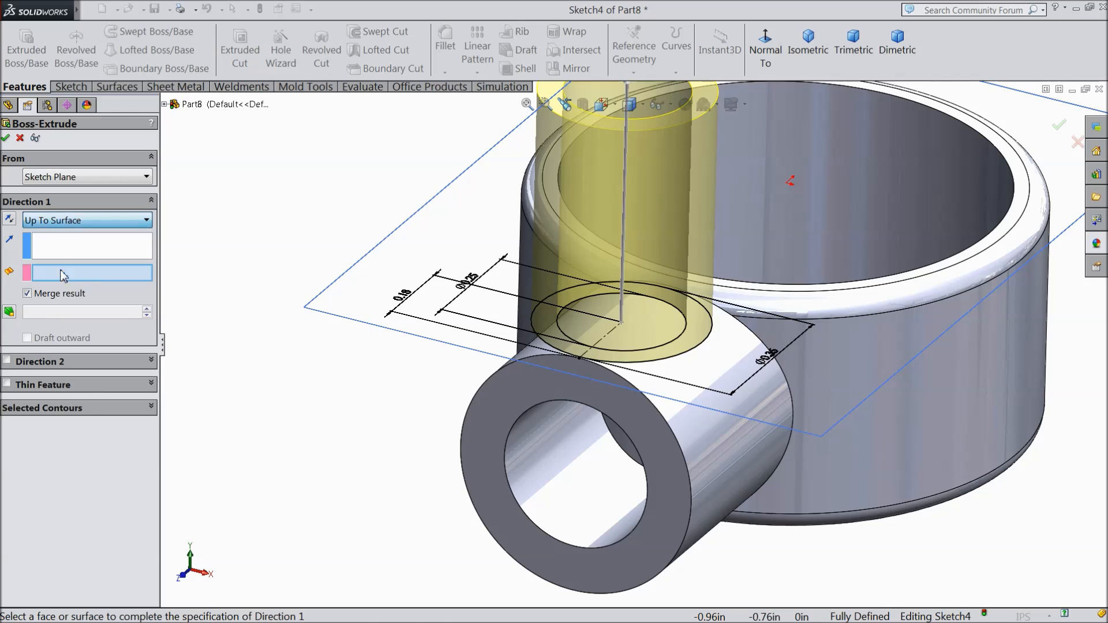
click(723, 478)
middle_drag(408, 413, 384, 414)
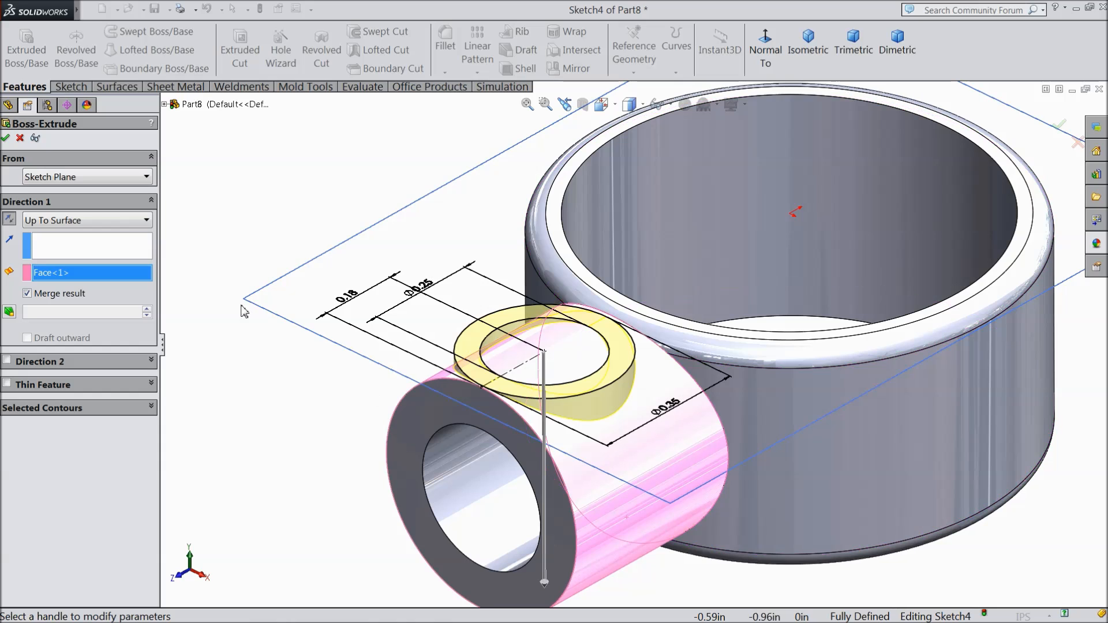
click(7, 138)
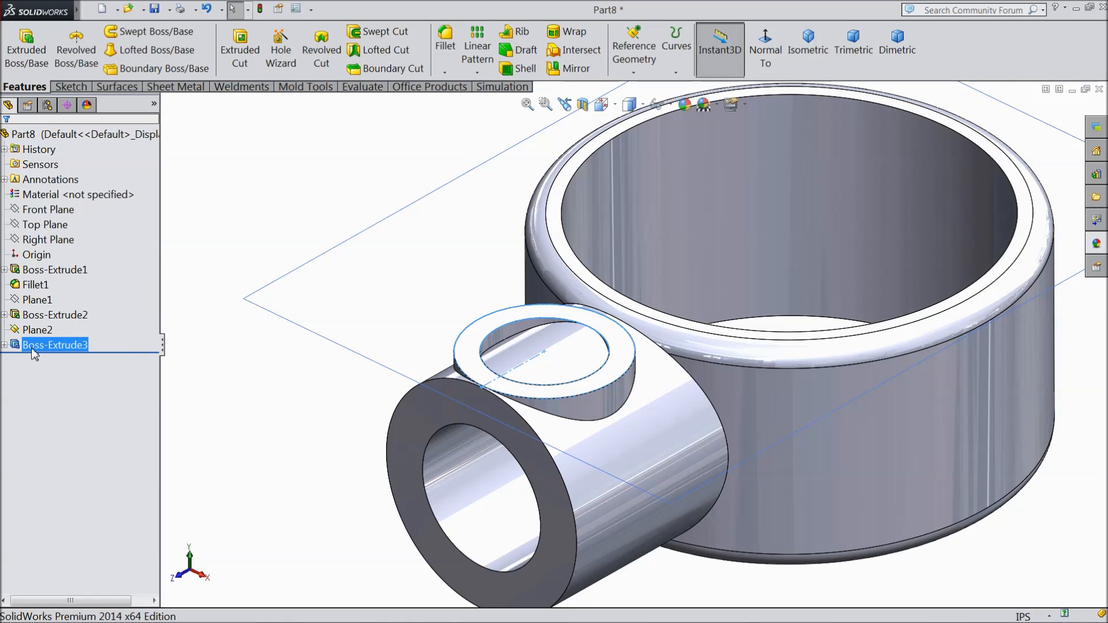
Step: Start an Extruded Cut from the small boss's sketch, replacing the selected contours with only the inner circle region
click(5, 346)
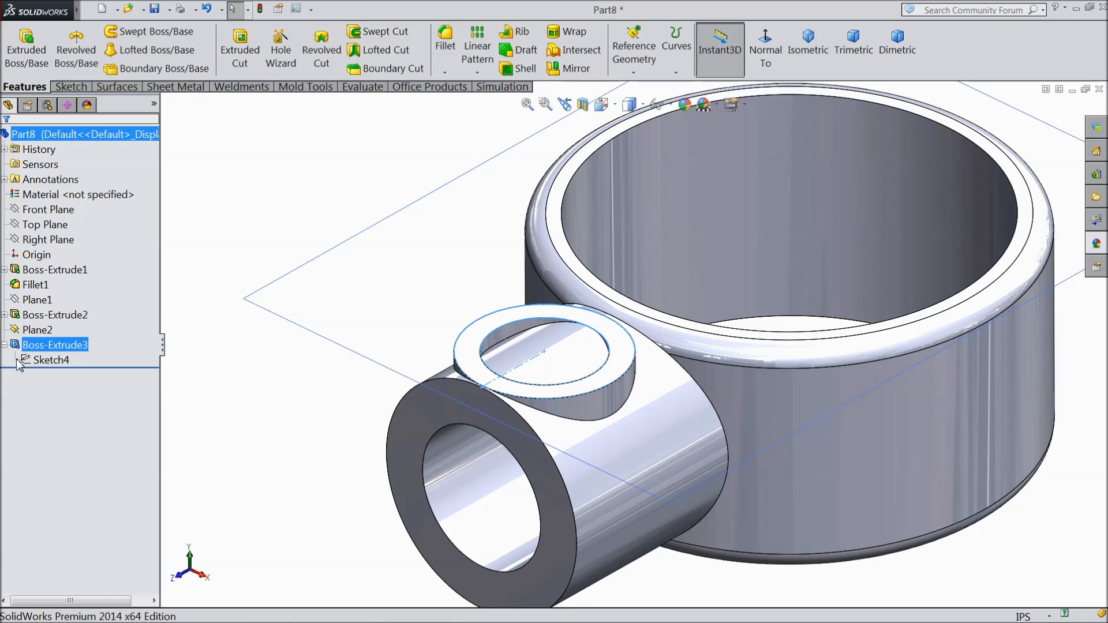
click(31, 360)
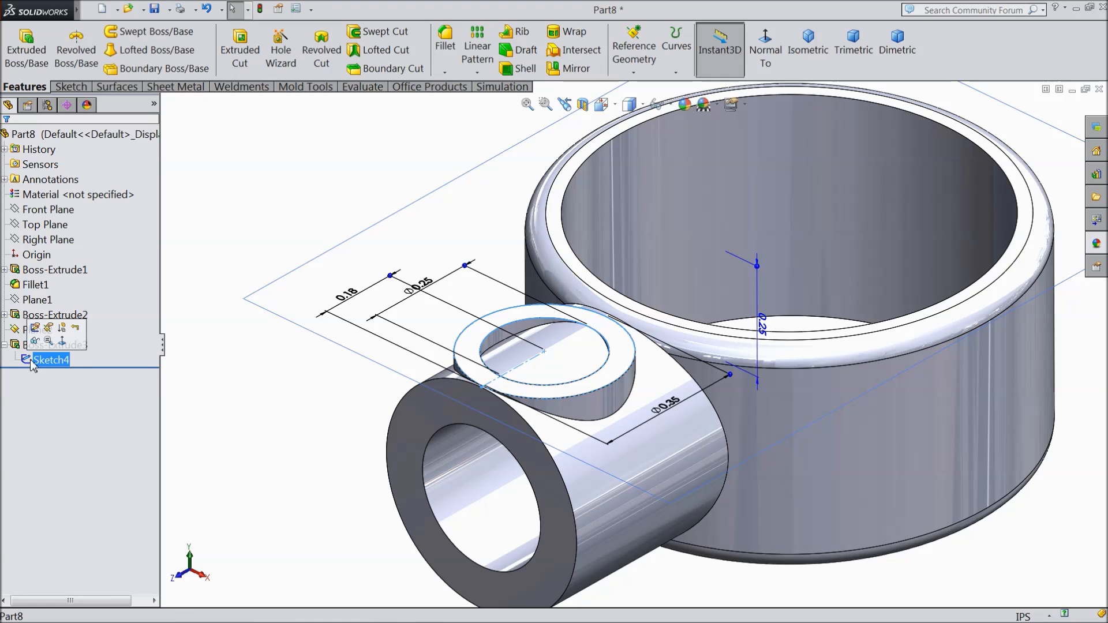
click(243, 64)
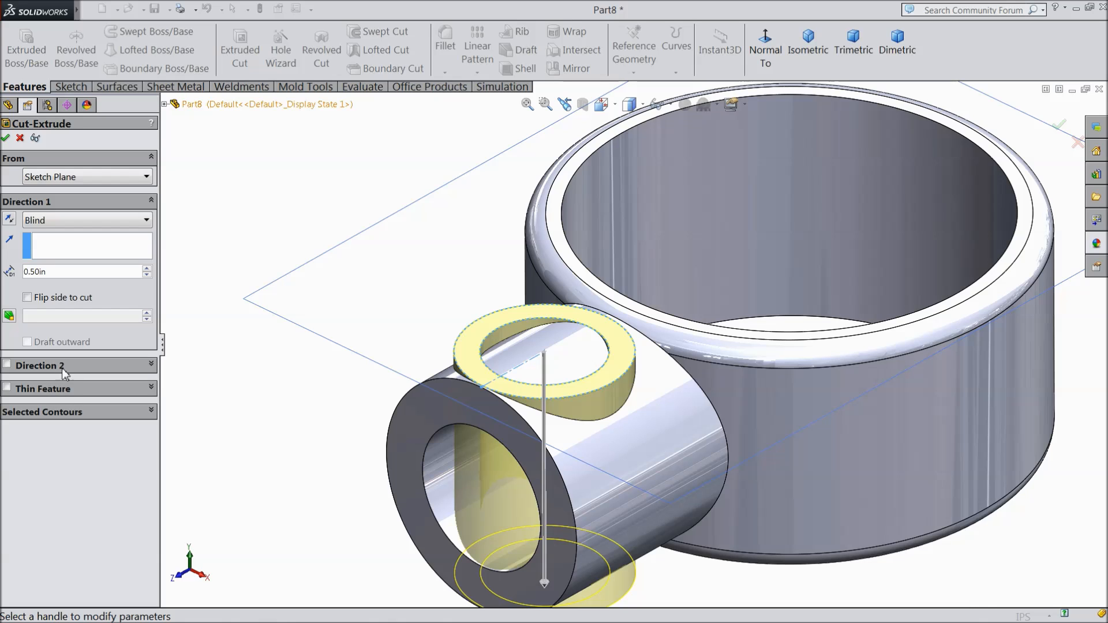
click(46, 412)
right_click(50, 434)
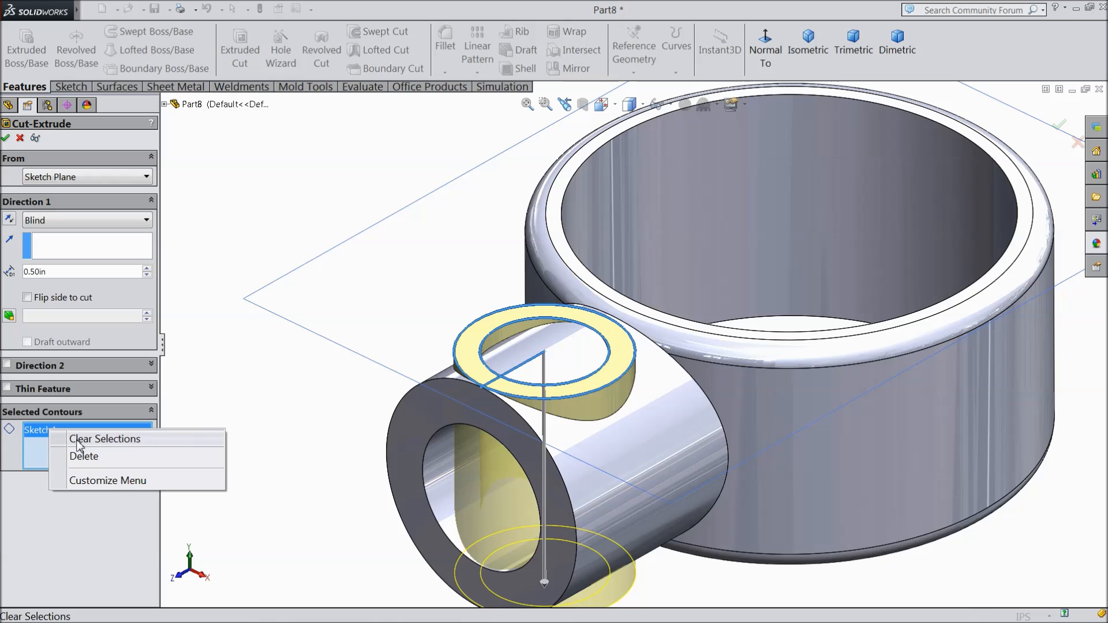
click(79, 441)
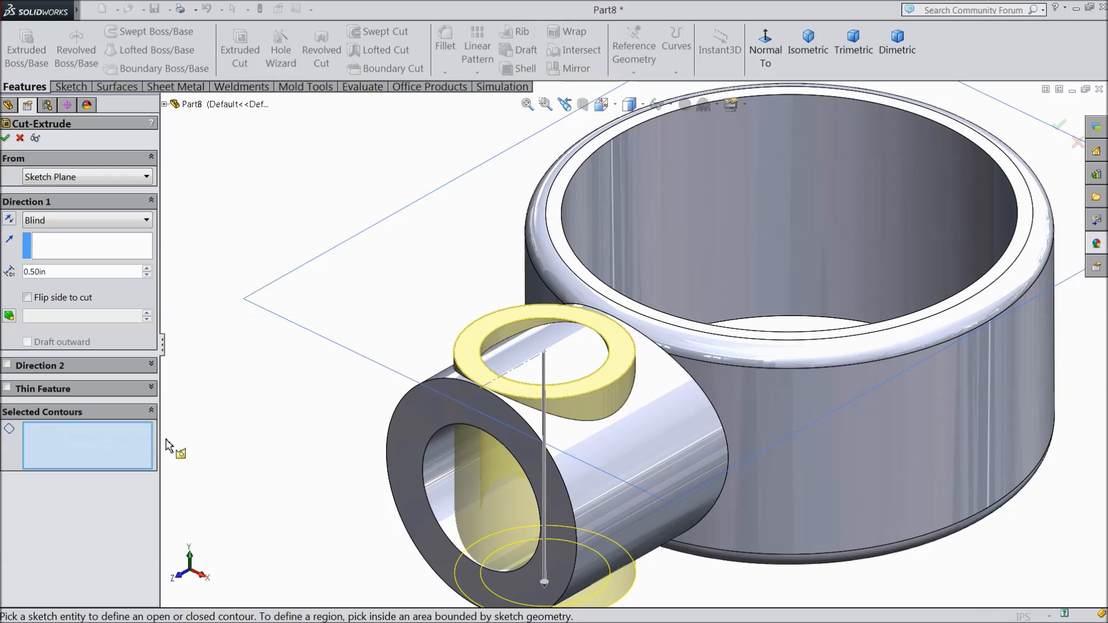
click(588, 382)
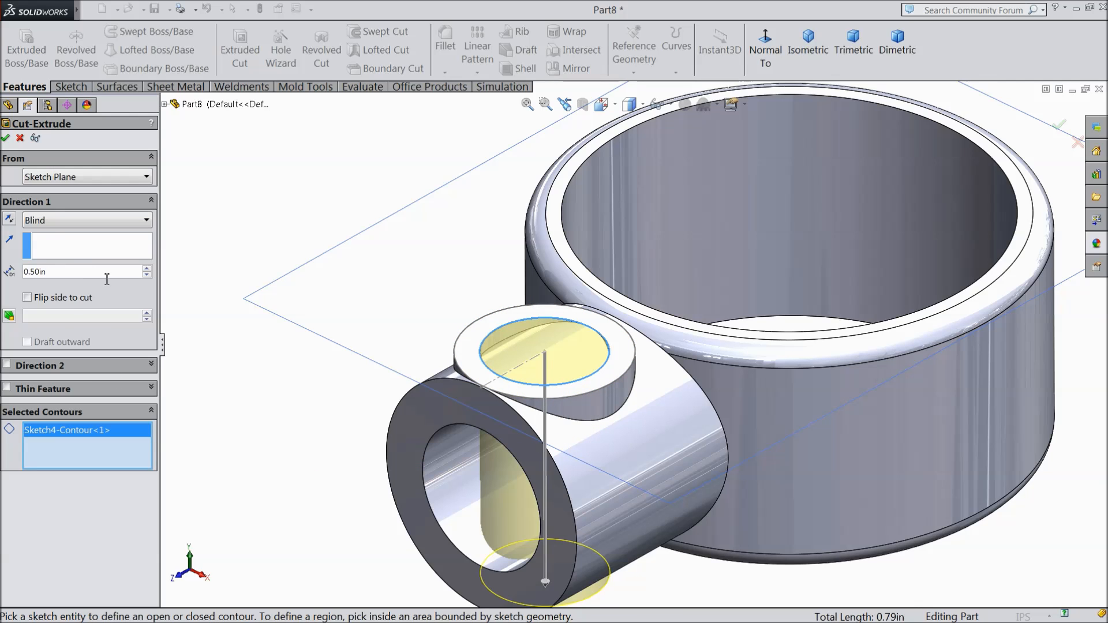
Step: Cut the inner circle through the side tube's upper wall using the Up To Next end condition
drag(545, 581, 570, 483)
mouse_move(570, 483)
middle_down()
mouse_move(595, 396)
mouse_move(611, 404)
mouse_move(611, 390)
mouse_move(612, 410)
mouse_move(577, 462)
middle_up()
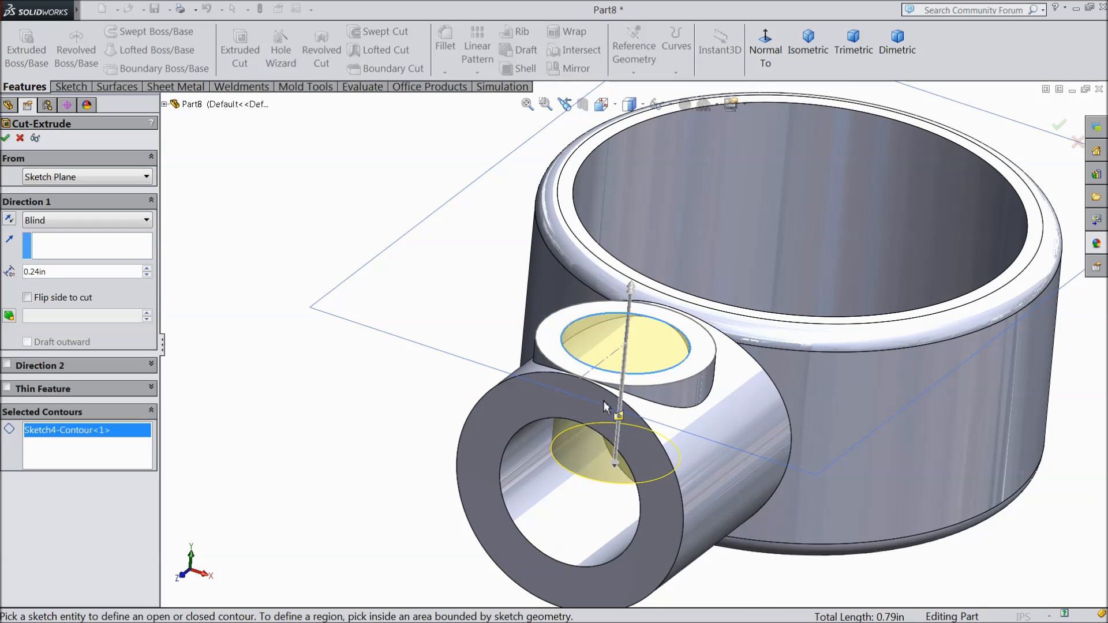
click(58, 222)
click(69, 273)
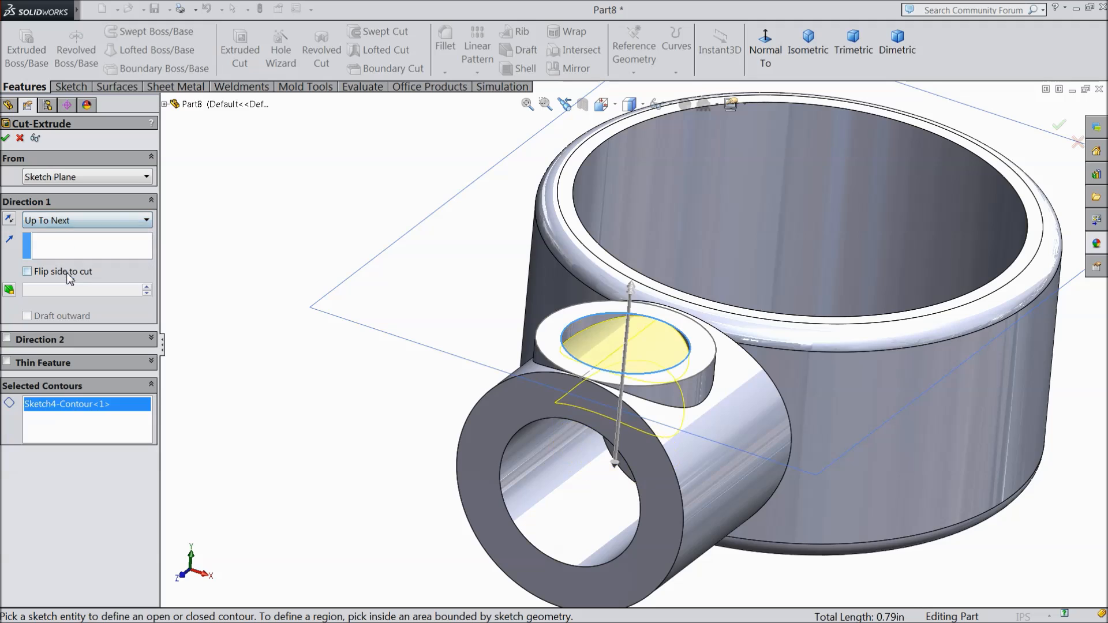
middle_drag(310, 425, 258, 436)
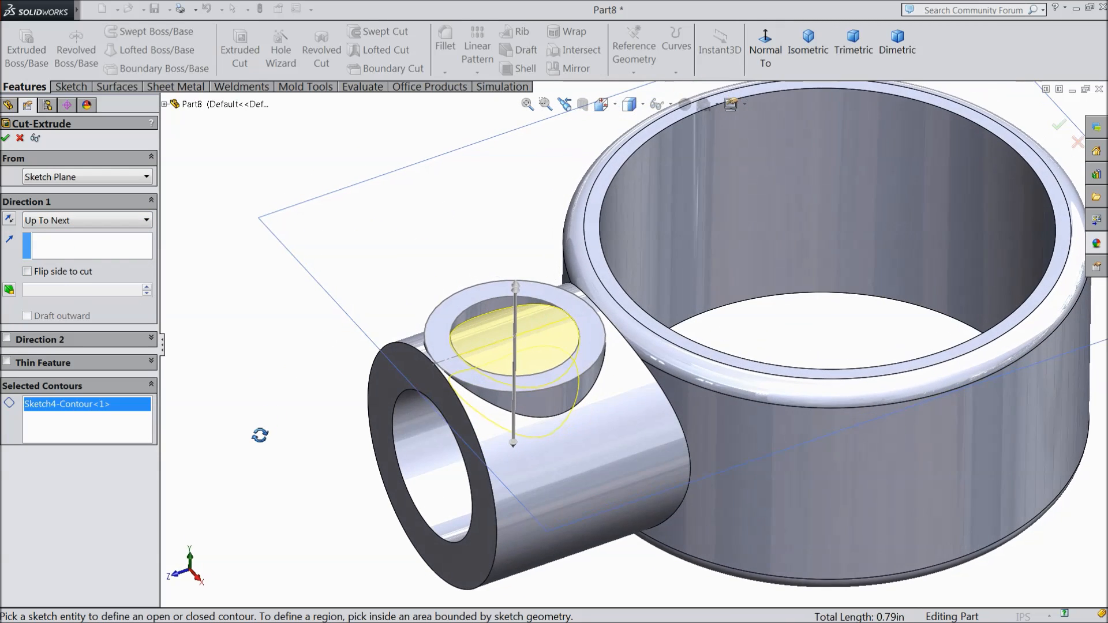
click(6, 138)
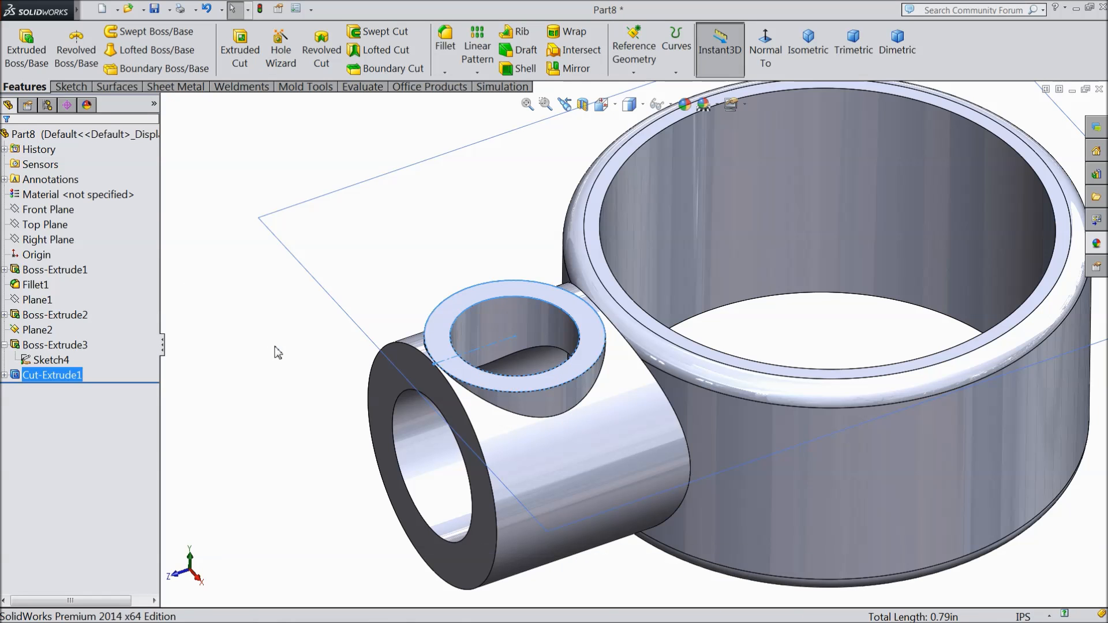
Step: Hide the reference plane at the top of the small circular boss
click(300, 245)
click(353, 203)
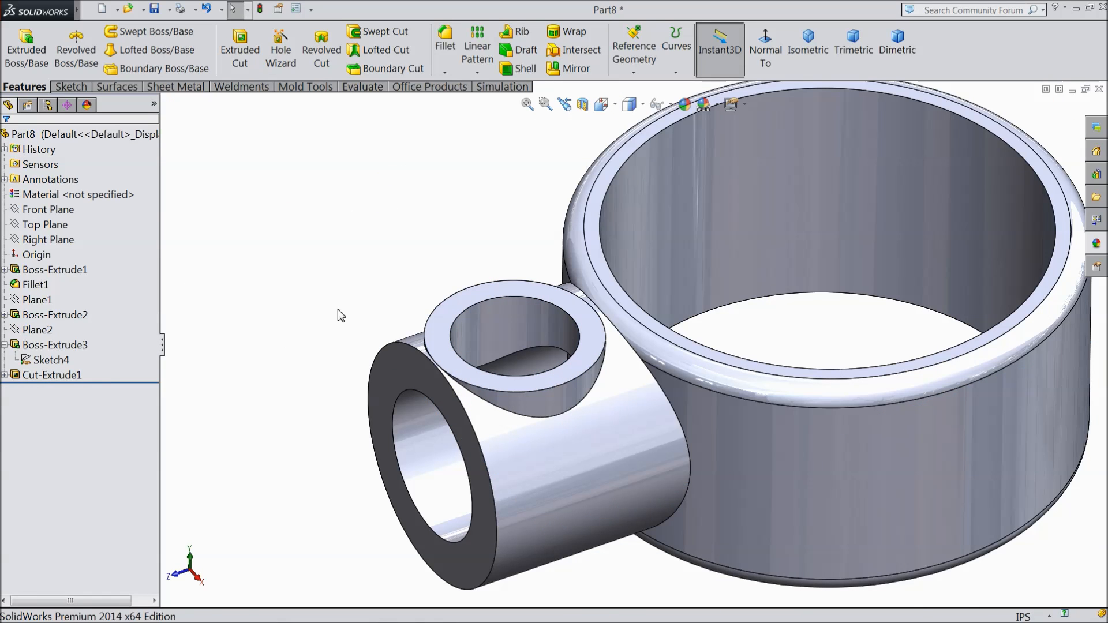
key(f)
mouse_move(351, 310)
middle_down()
mouse_move(358, 401)
mouse_move(354, 352)
mouse_move(406, 292)
mouse_move(357, 396)
mouse_move(321, 386)
mouse_move(364, 292)
mouse_move(401, 114)
mouse_move(358, 230)
mouse_move(354, 329)
middle_up()
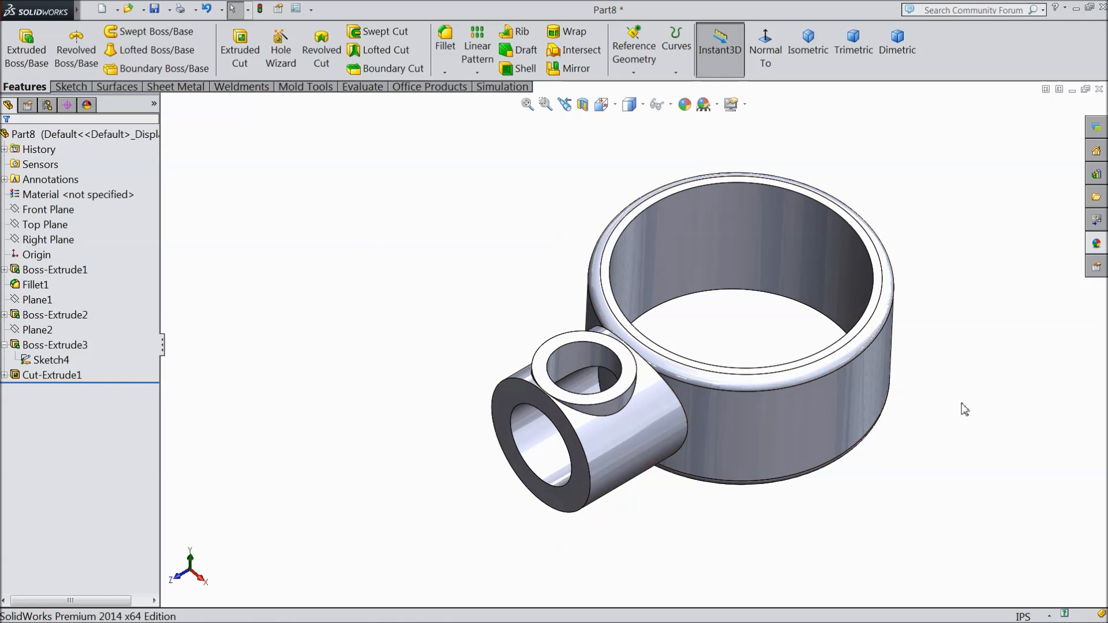
key(f)
click(87, 136)
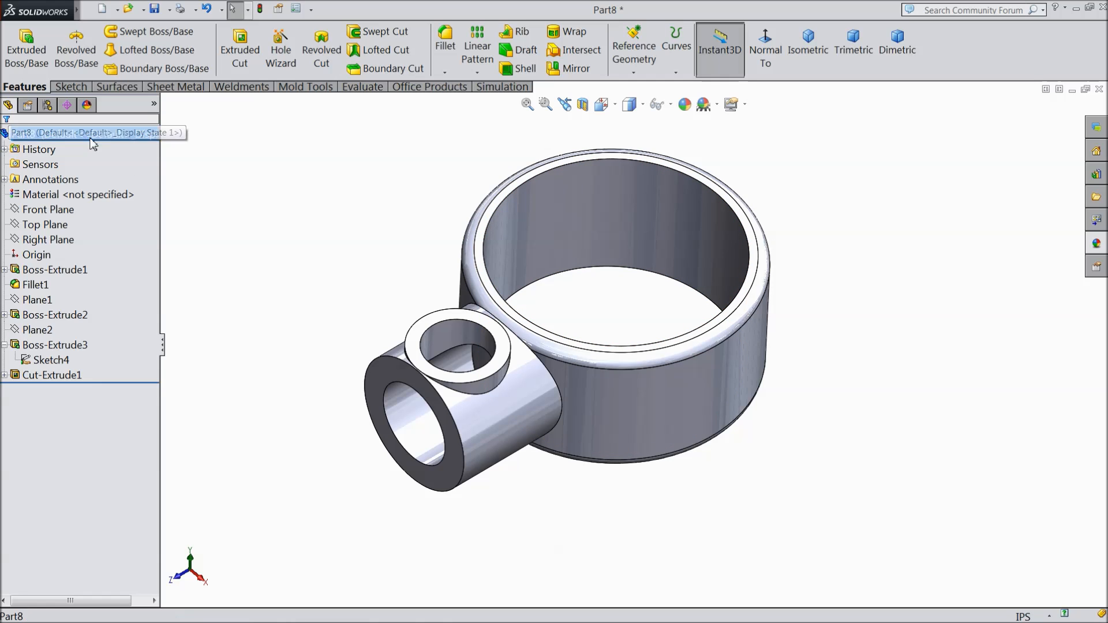
Step: Color the whole part red (RGB 255, 0, 0) and save it as 7.Handle in the Launcher folder
click(684, 104)
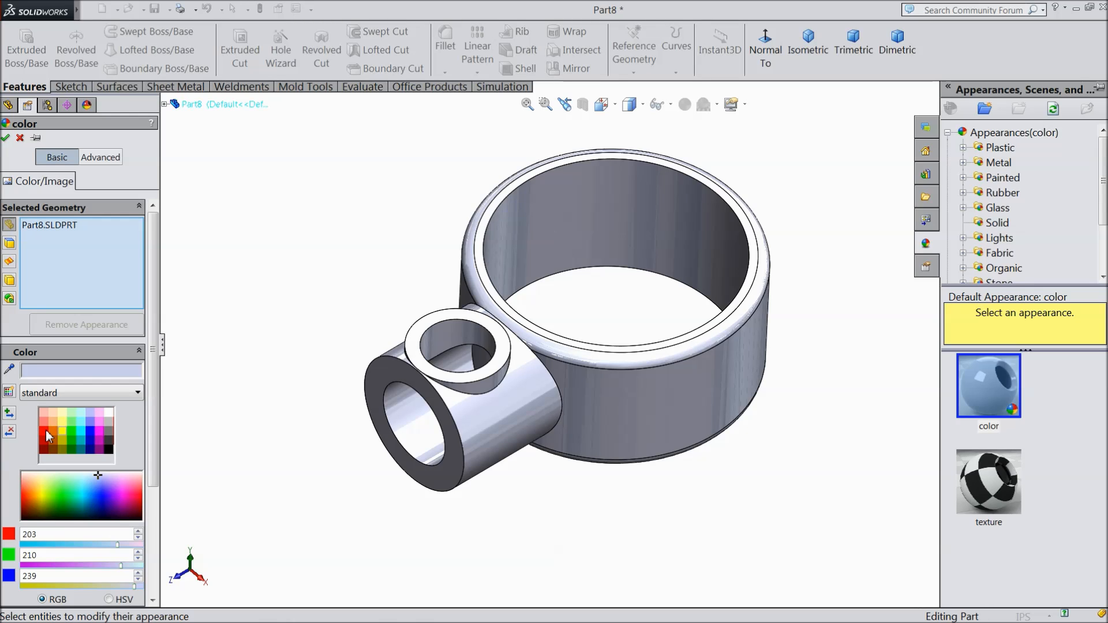
click(107, 434)
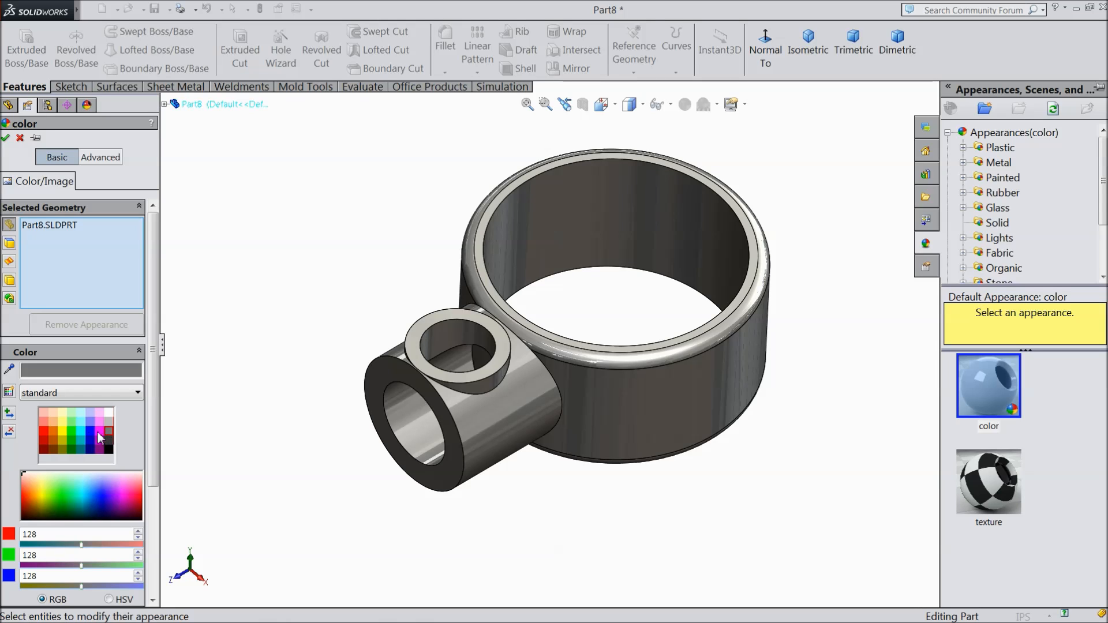
click(47, 430)
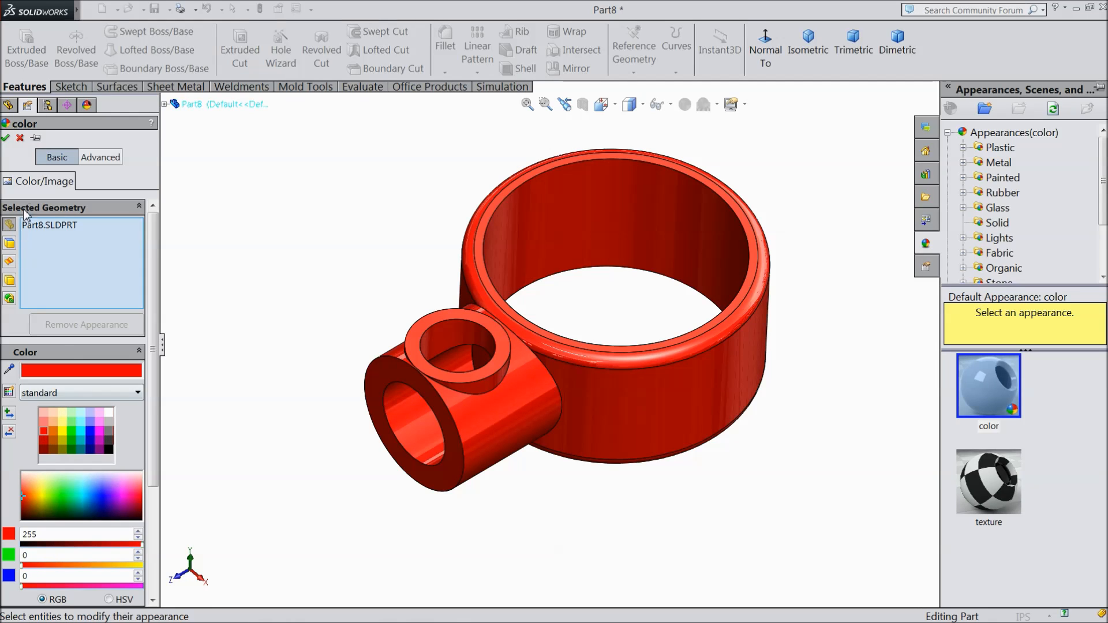
click(5, 139)
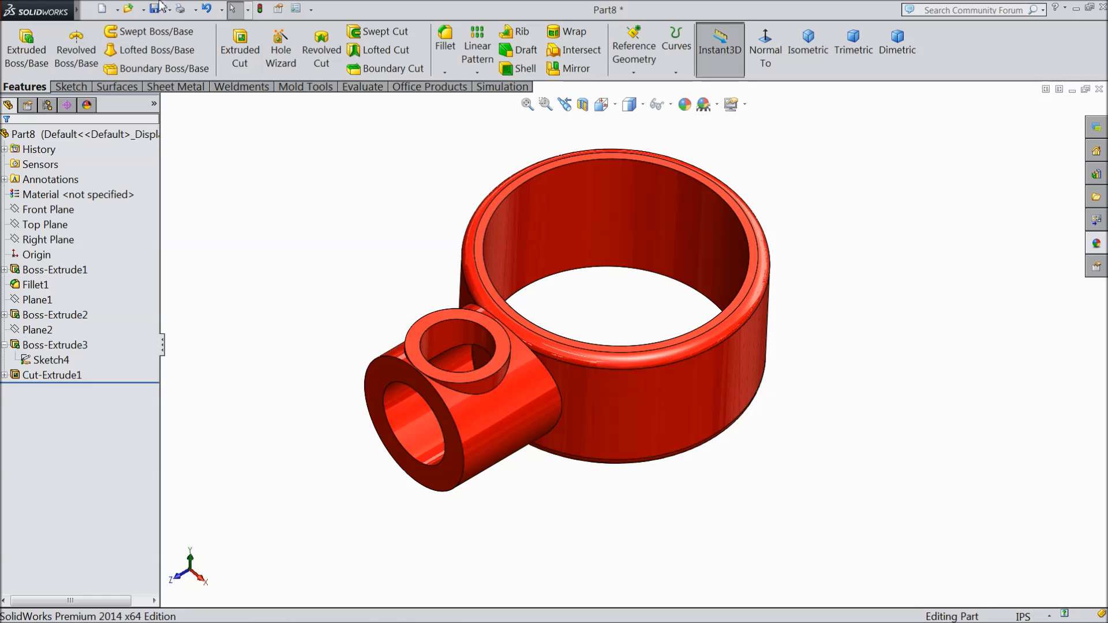
click(155, 10)
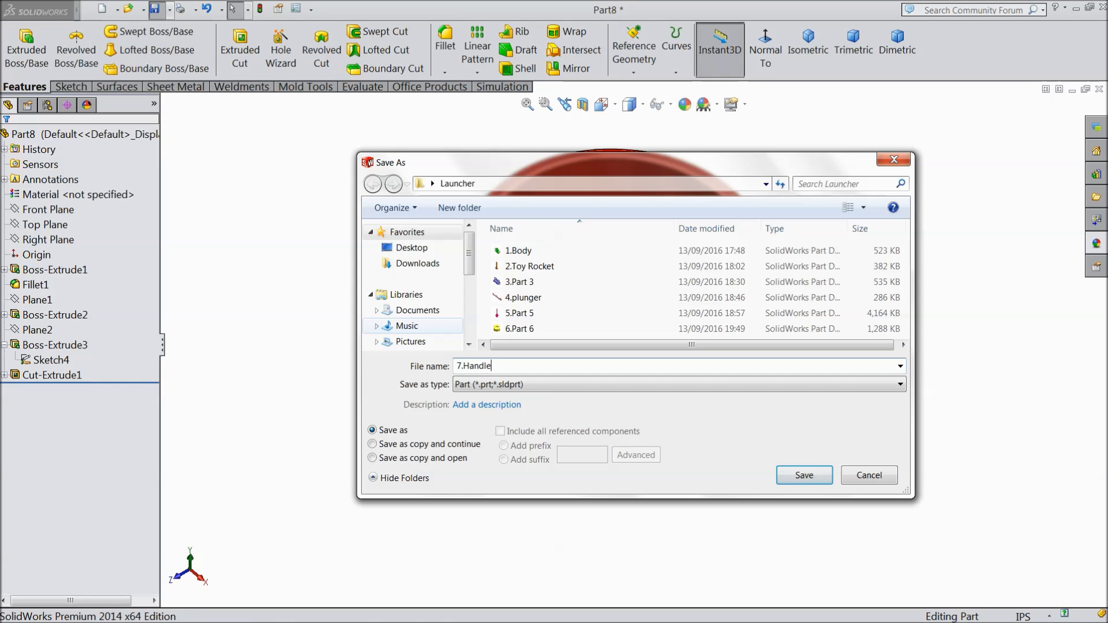
click(804, 475)
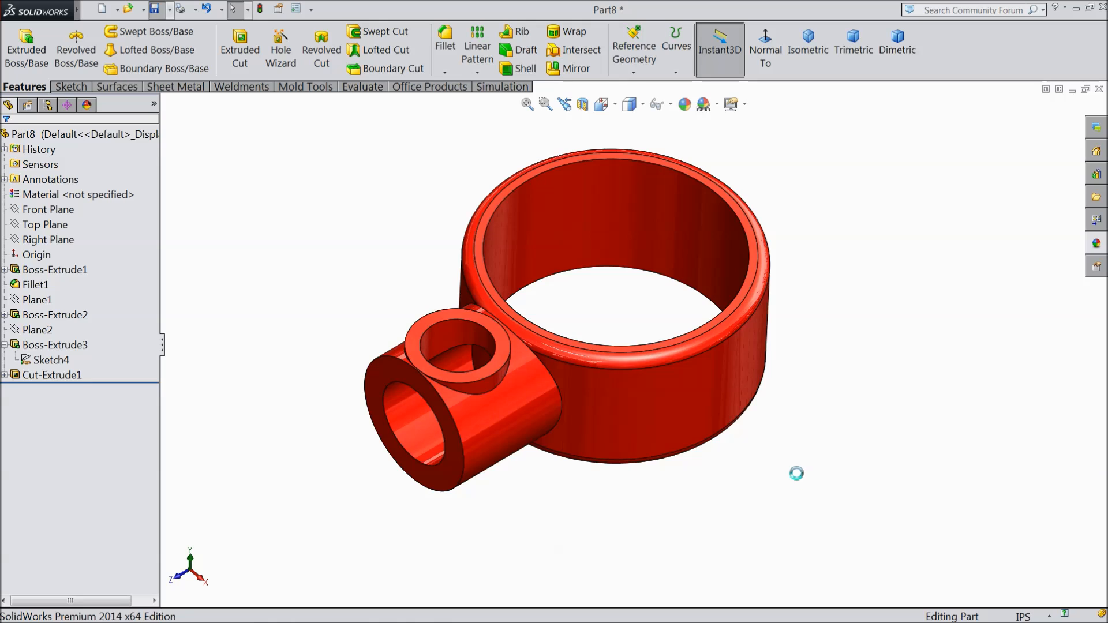
scroll(594, 323, down, 2)
mouse_move(601, 320)
middle_down()
mouse_move(610, 237)
mouse_move(628, 241)
mouse_move(597, 287)
mouse_move(600, 306)
middle_up()
scroll(630, 281, up, 2)
scroll(630, 279, down, 2)
scroll(616, 378, down, 1)
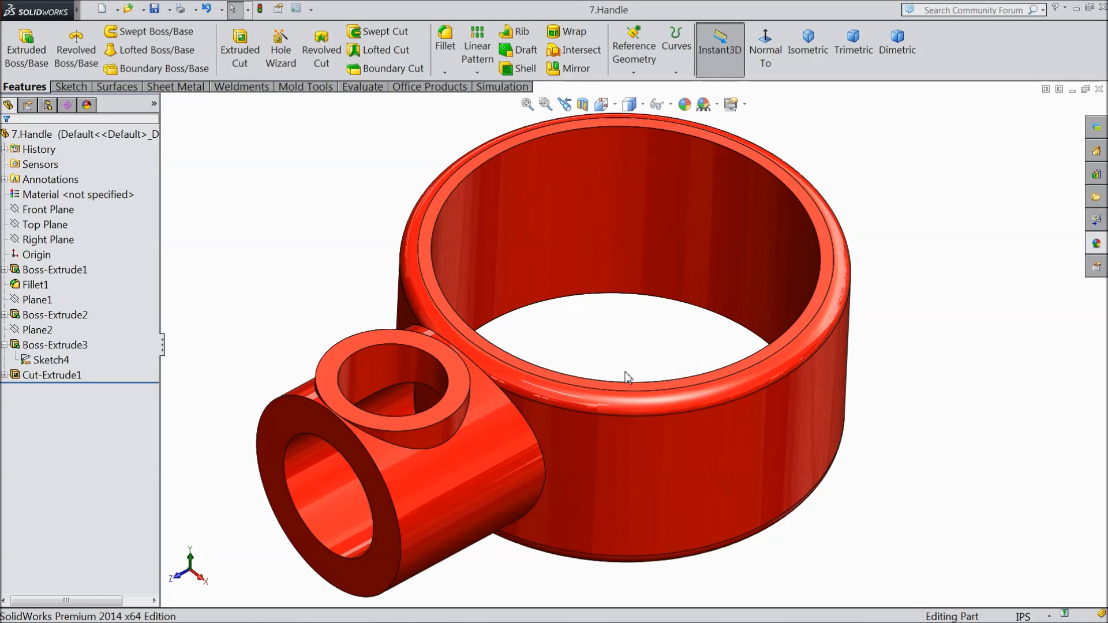
scroll(614, 378, up, 1)
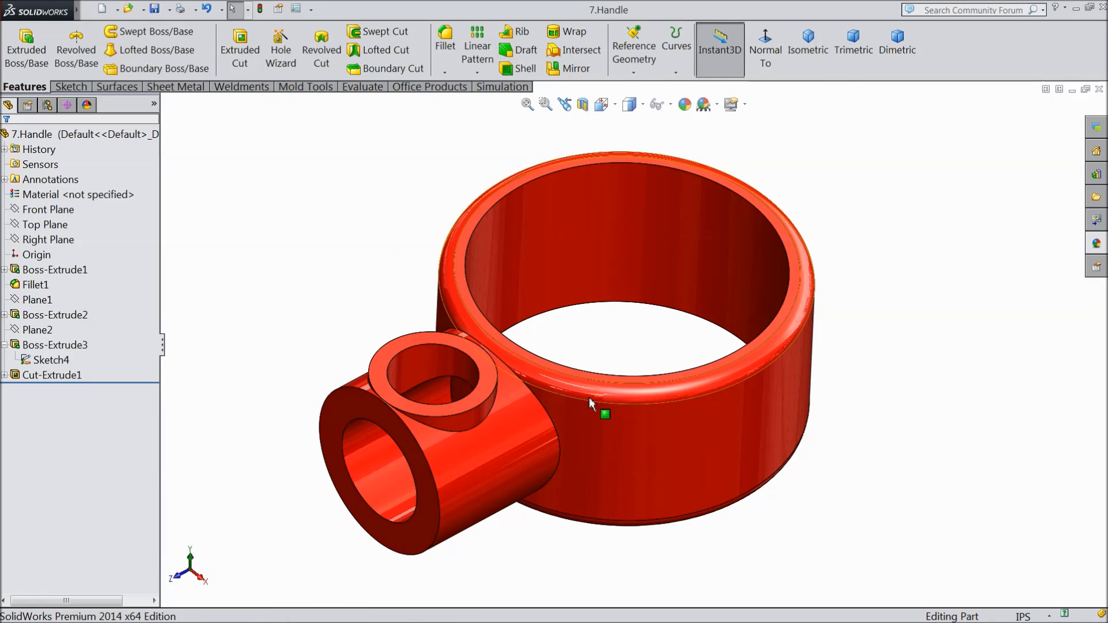
Step: Create a new assembly and browse the Launcher folder for components, with the files displayed as thumbnails
click(422, 621)
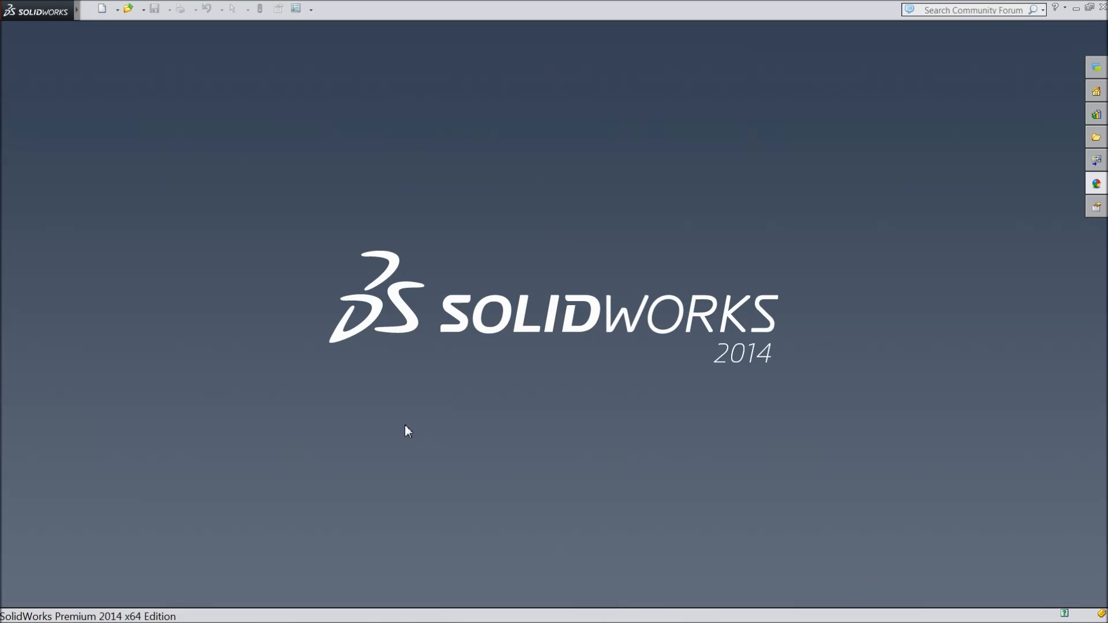
click(102, 9)
double_click(230, 319)
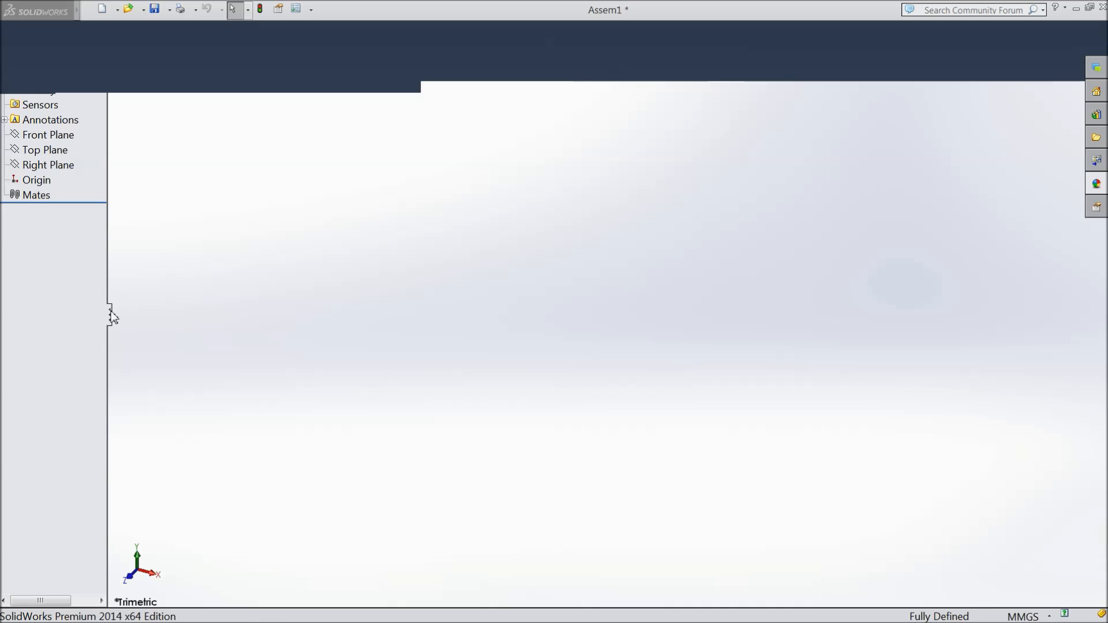
drag(109, 290, 147, 295)
click(58, 419)
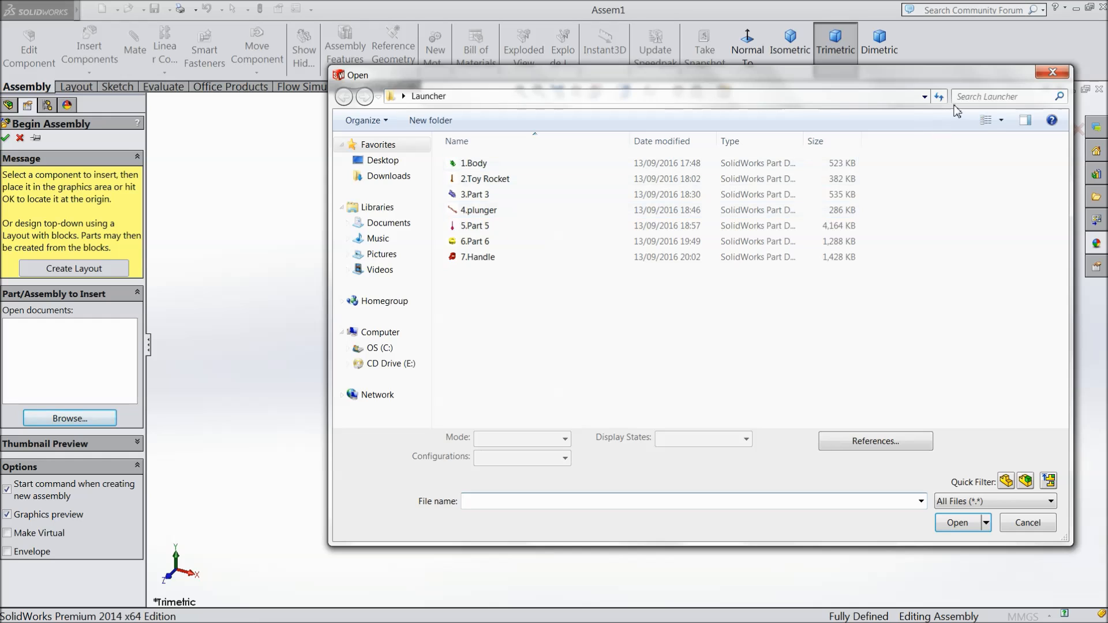
click(1002, 121)
click(1028, 41)
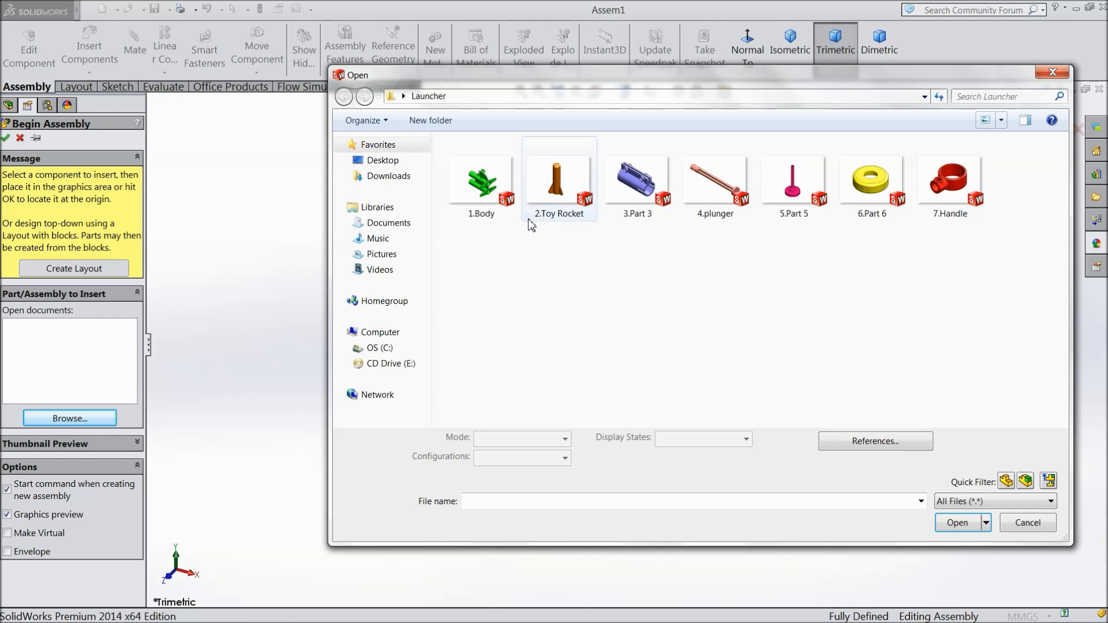
Step: Insert 1.Body and 5.Part 5 into the assembly, placing the body first and Part 5 beside its tube openings
click(494, 204)
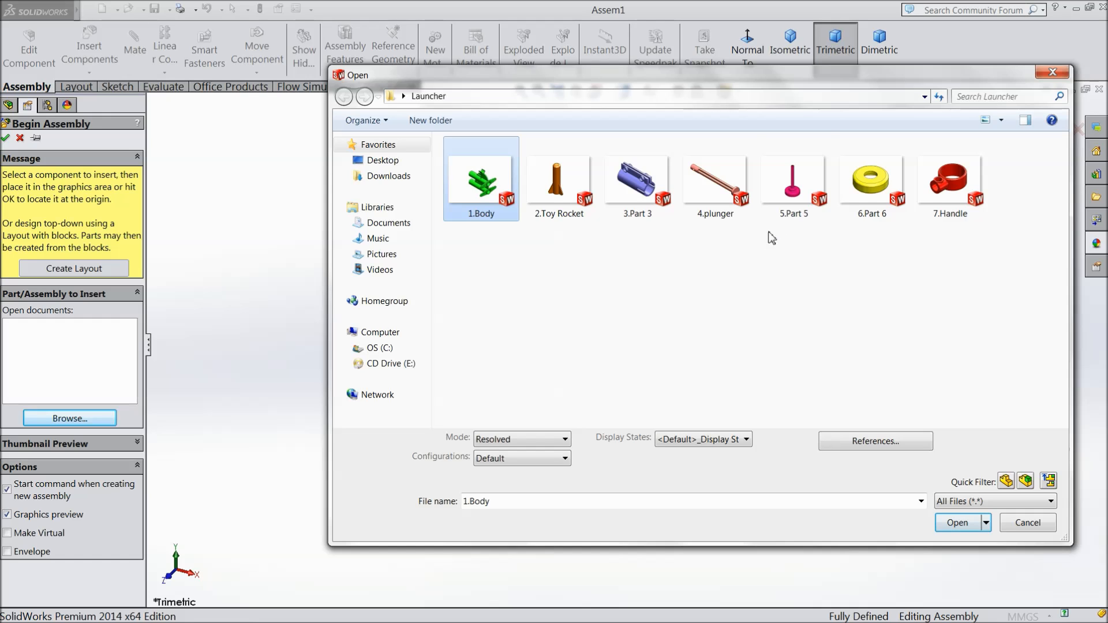
shift+click(789, 205)
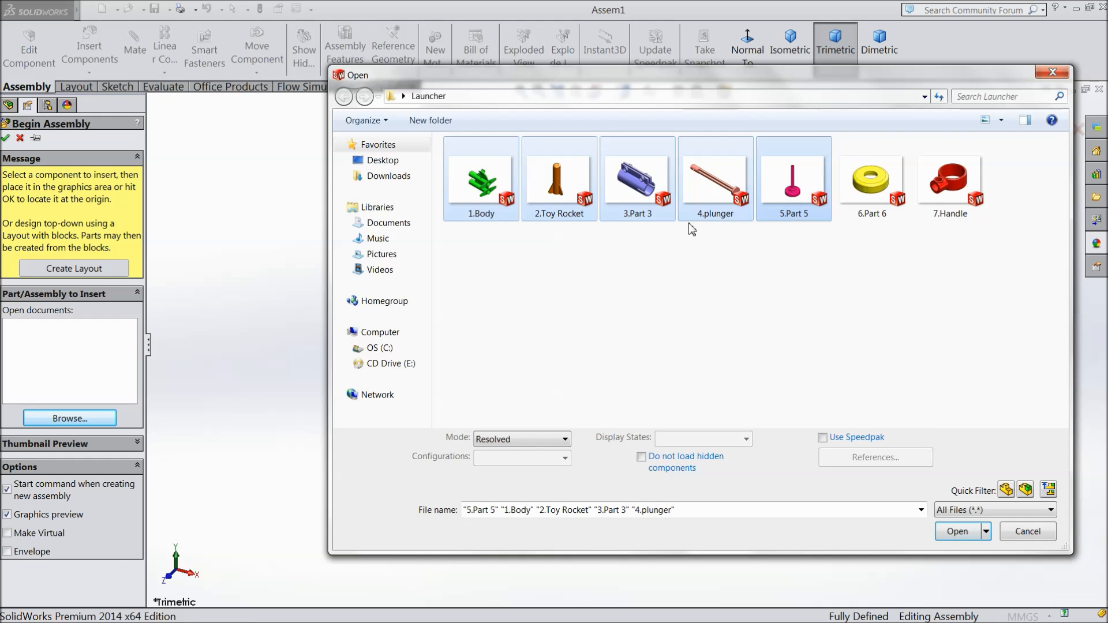
click(503, 205)
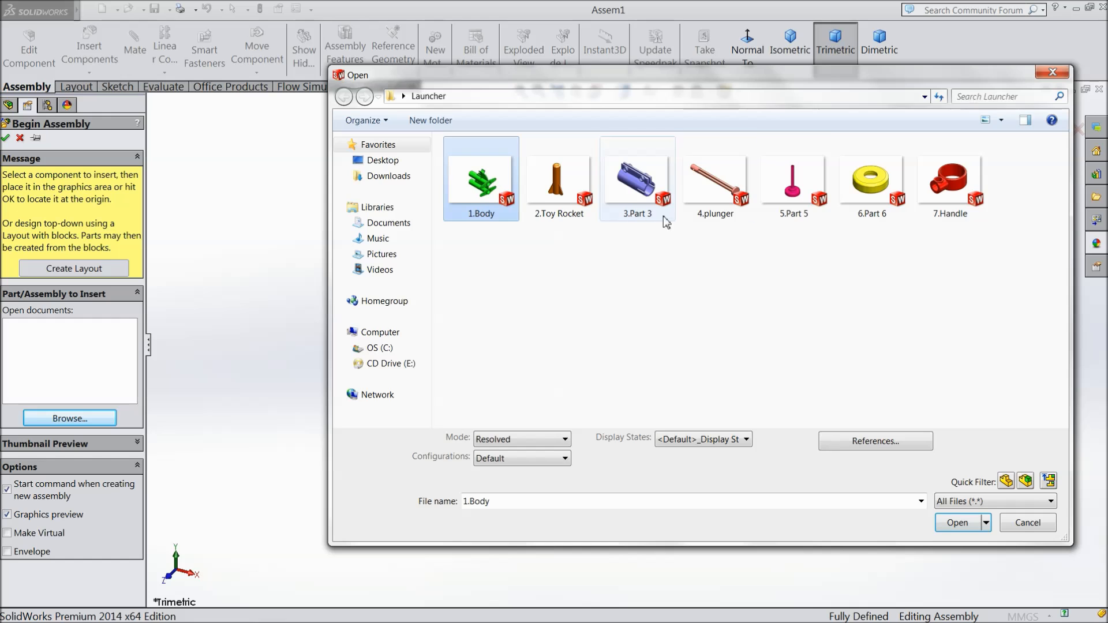
ctrl+click(798, 217)
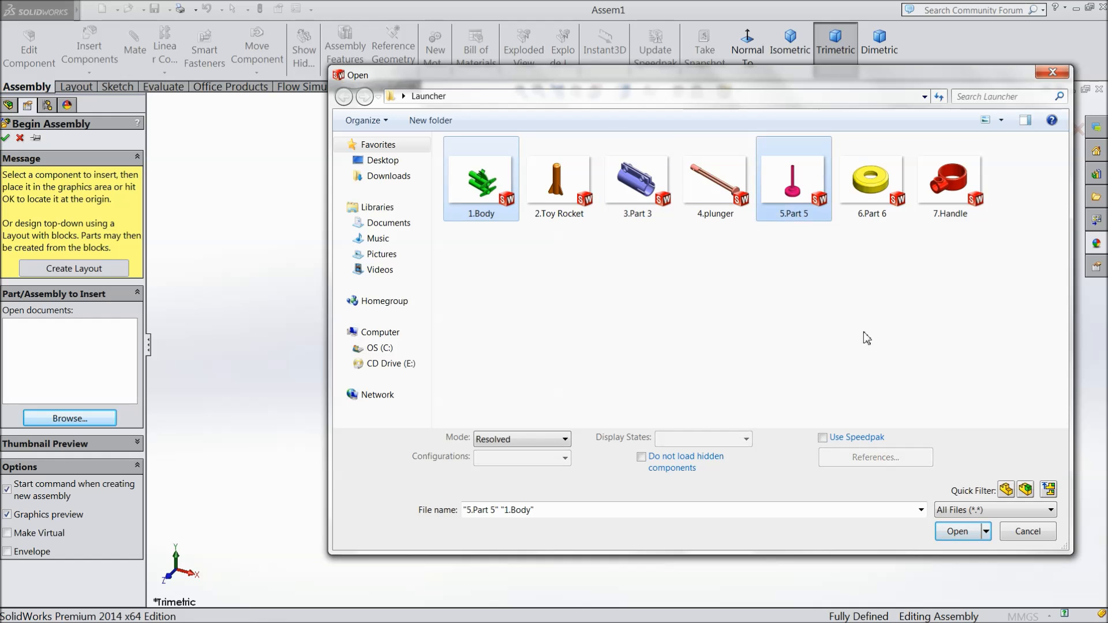
click(960, 542)
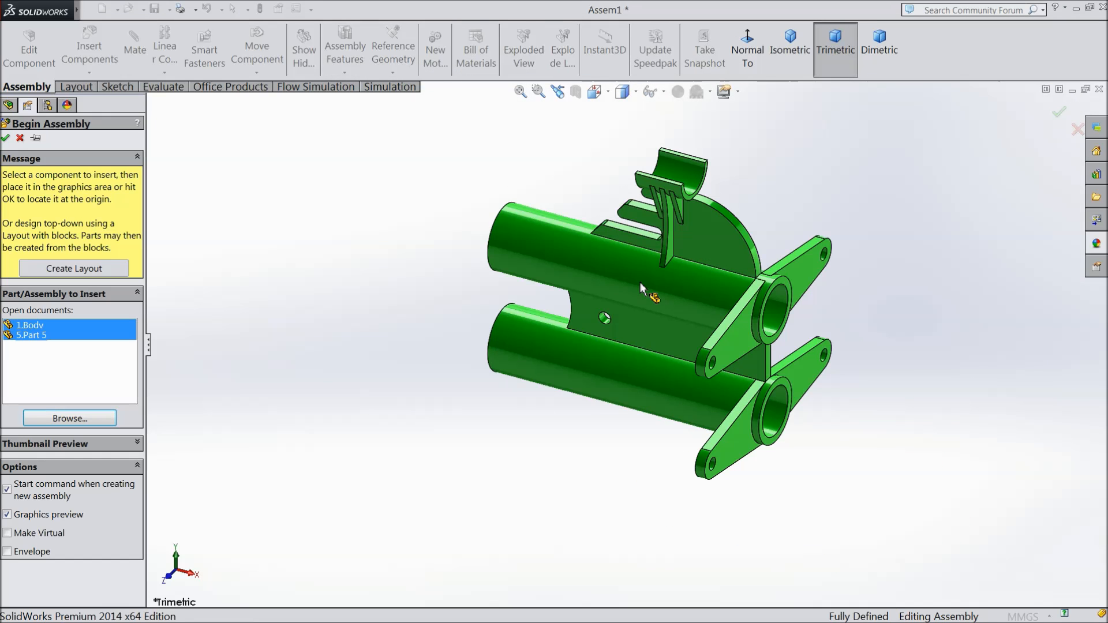
click(650, 313)
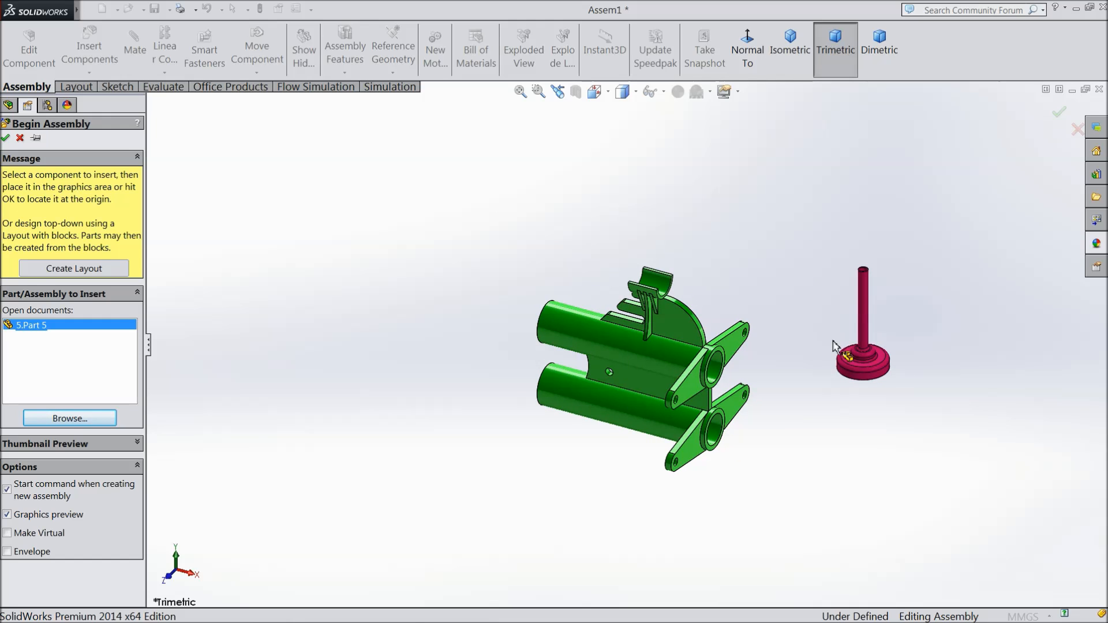
click(833, 346)
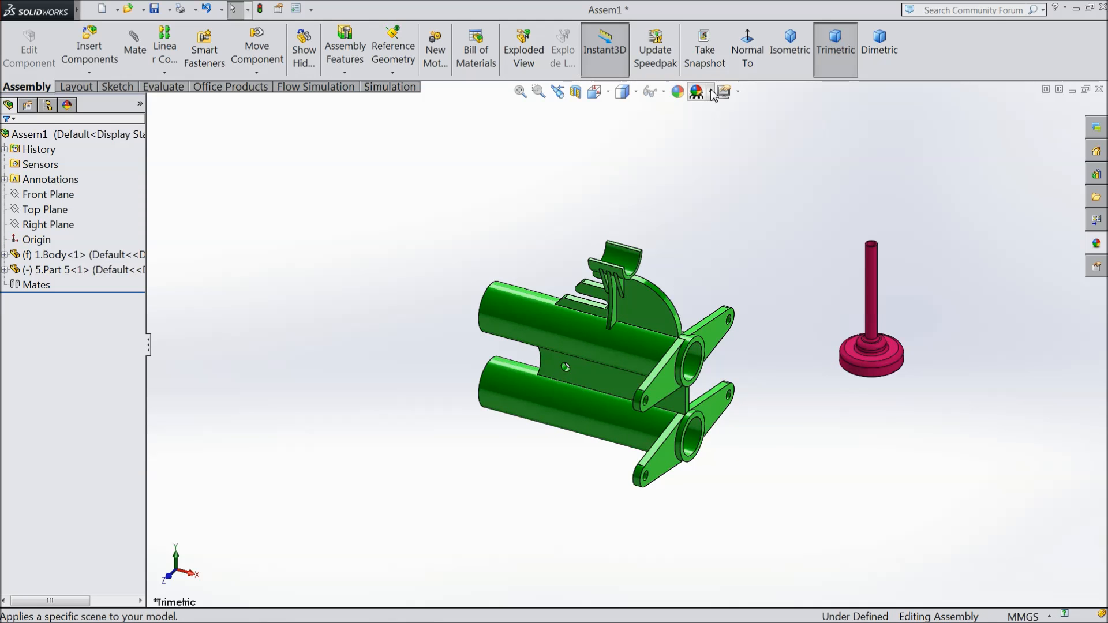
Step: Change the assembly's scene to a plain white background
click(711, 92)
click(726, 45)
click(779, 323)
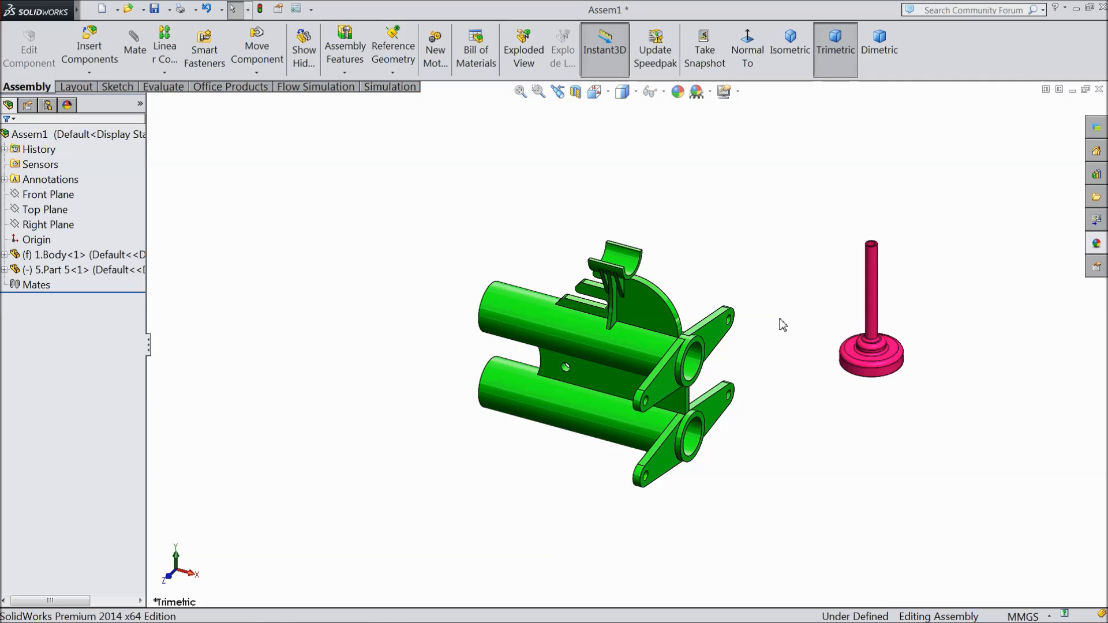
Step: Rotate Part 5 freely so its disc faces the body's tubes and its stem points away from them
scroll(780, 323, down, 2)
mouse_move(712, 381)
middle_down()
mouse_move(692, 342)
mouse_move(719, 399)
middle_up()
click(257, 73)
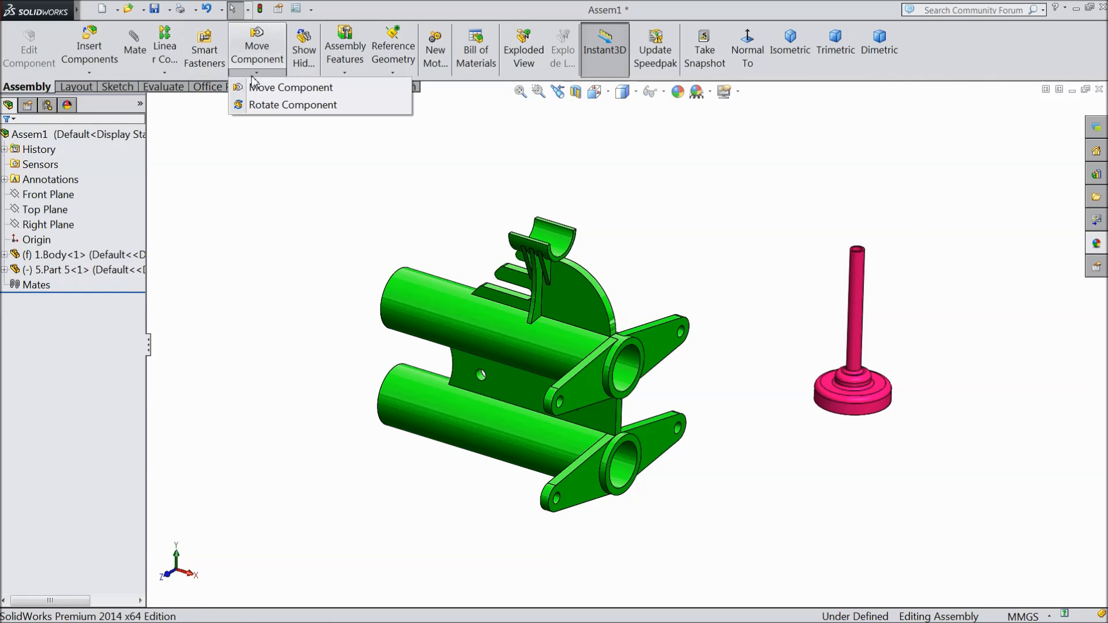
click(283, 104)
drag(820, 396, 706, 409)
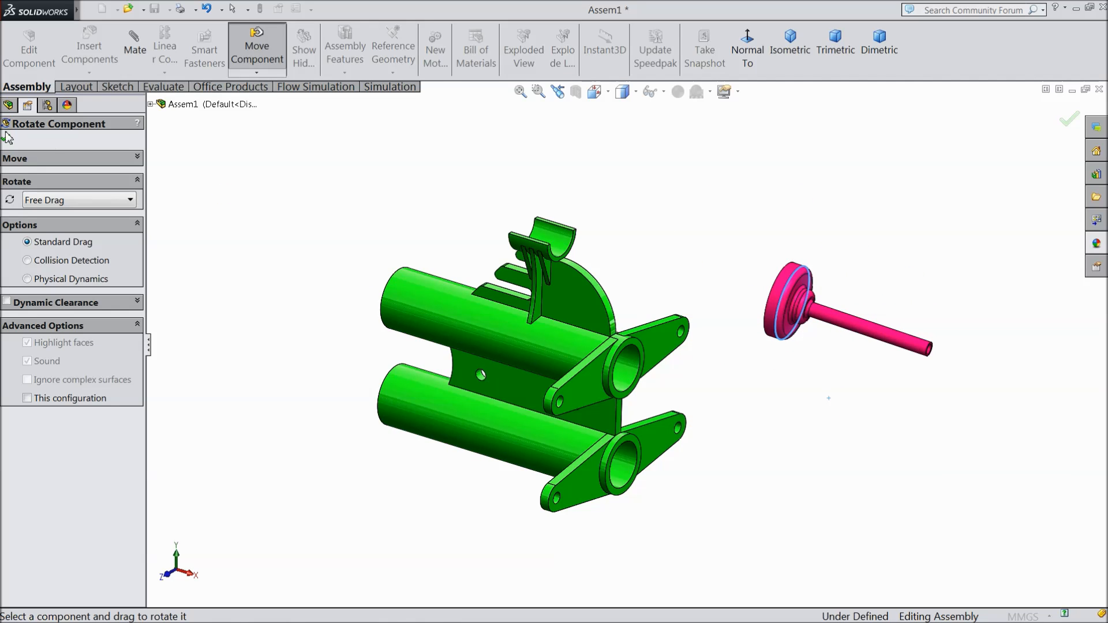
click(7, 140)
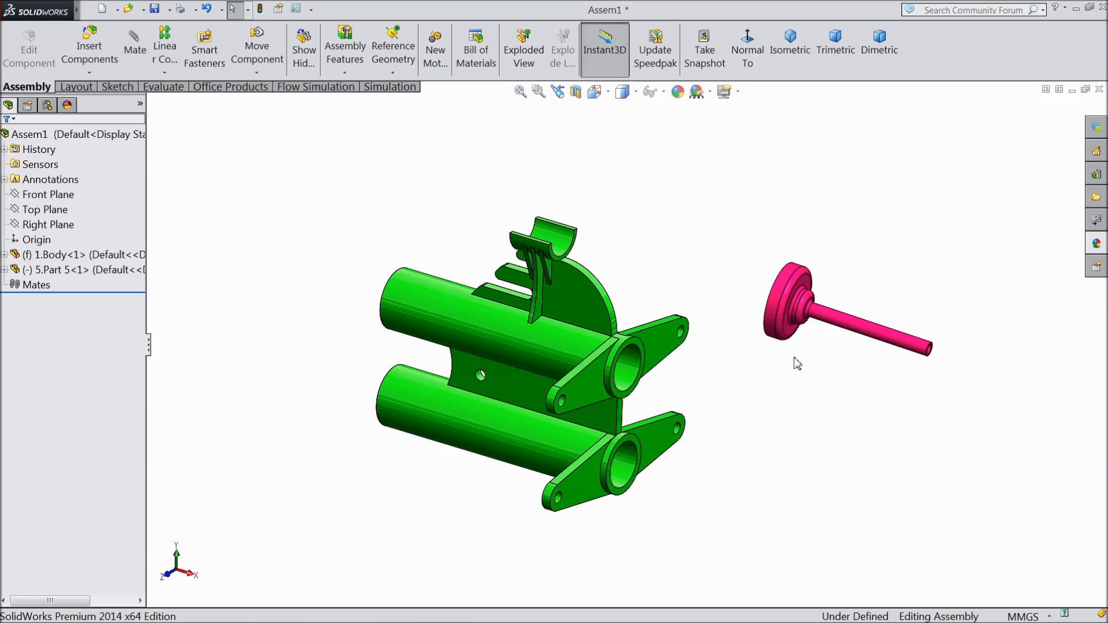
Step: Mate the upper tube's bore and Part 5's stem as concentric
scroll(808, 358, down, 3)
click(534, 372)
click(869, 313)
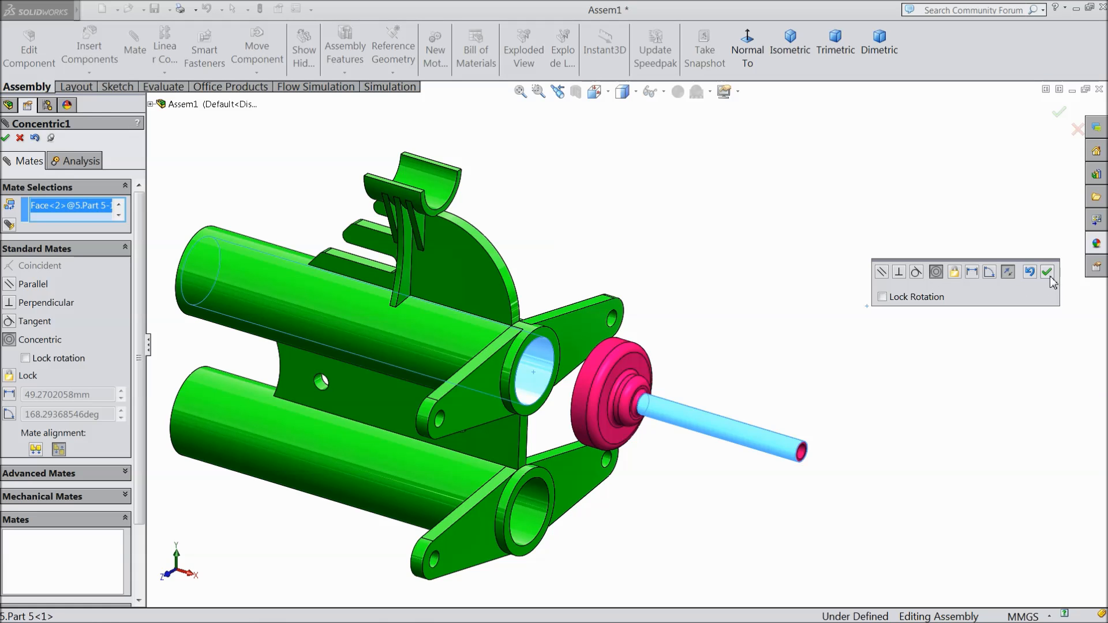
click(1048, 276)
Step: Add a coincident mate between the upper arm's flat outer face and the open rim face of Part 5's disc
scroll(584, 349, down, 5)
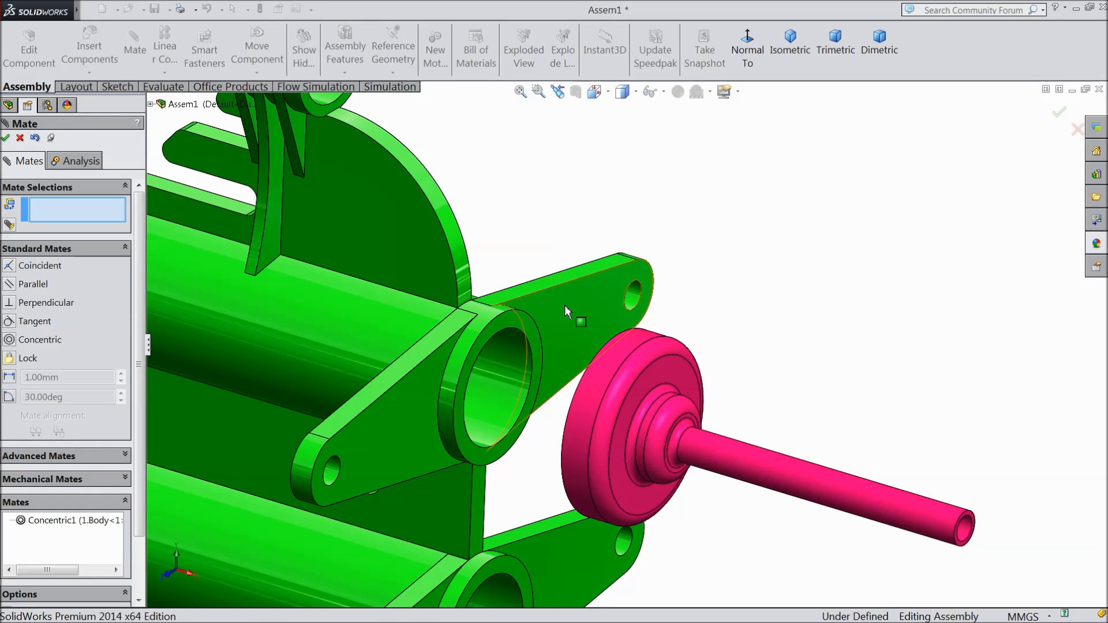
click(579, 321)
middle_drag(579, 322, 791, 414)
scroll(791, 414, down, 8)
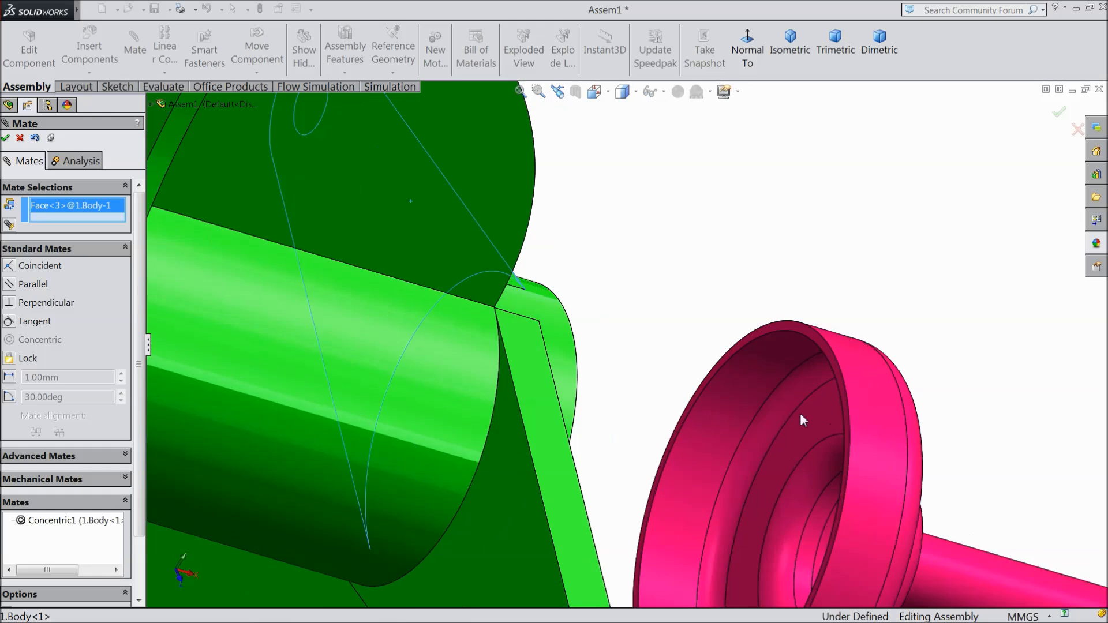
click(784, 311)
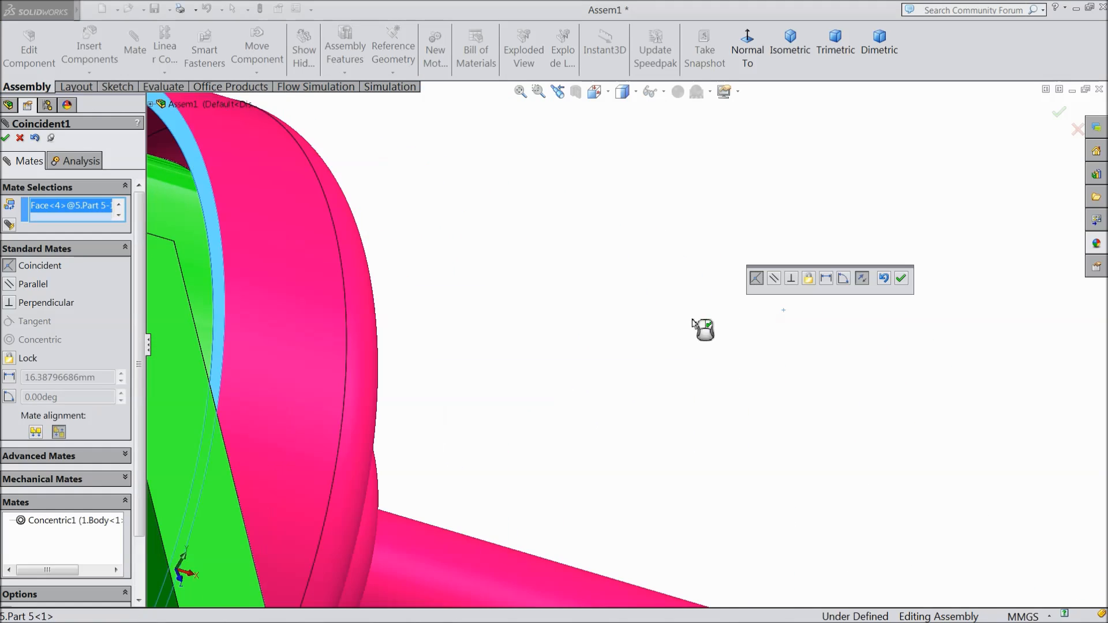
scroll(668, 333, up, 6)
middle_drag(668, 333, 596, 313)
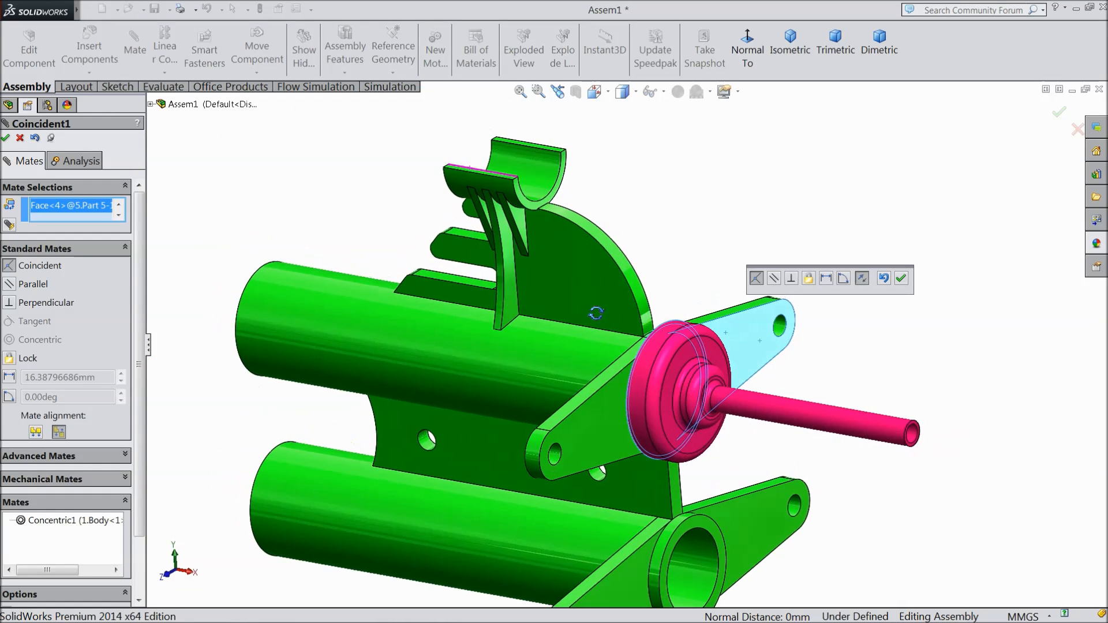
click(901, 278)
scroll(791, 354, up, 4)
scroll(664, 440, down, 4)
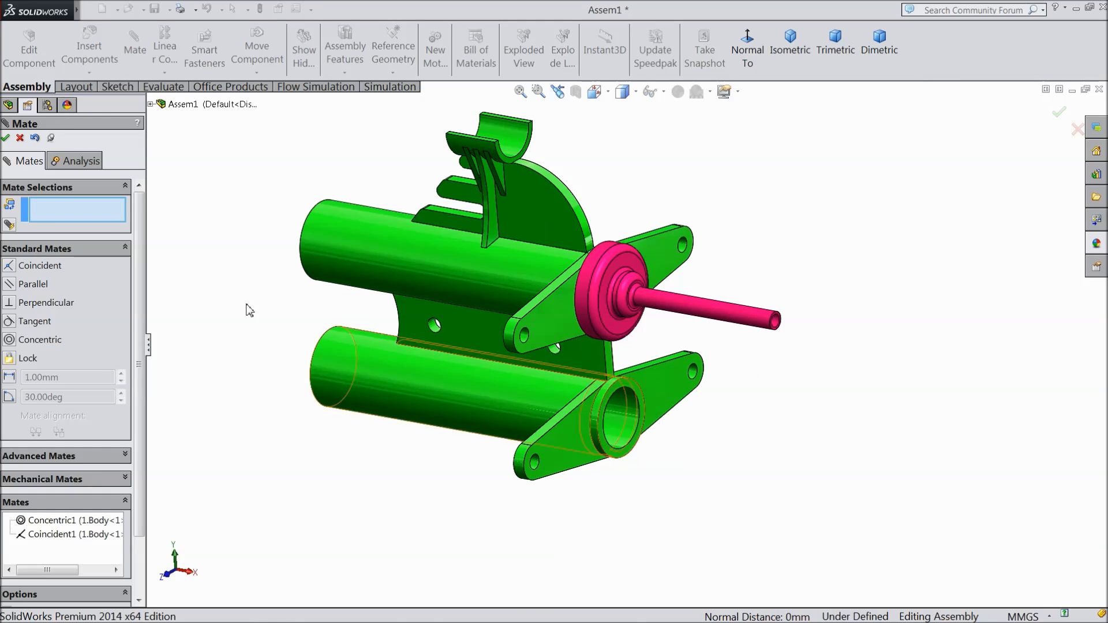
click(5, 137)
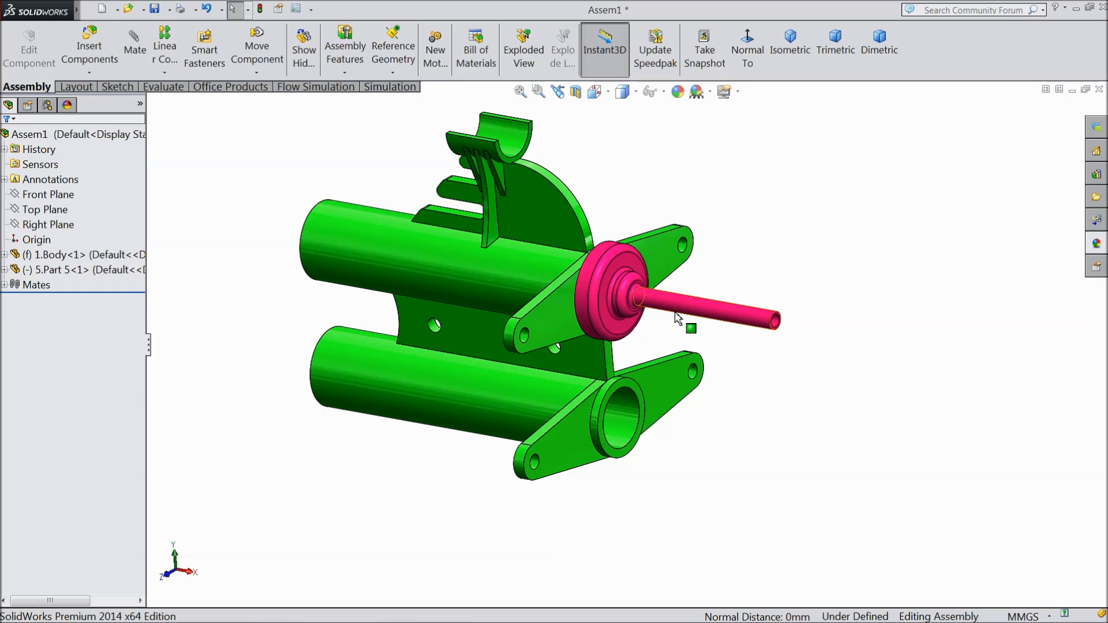
Step: Place a second copy of Part 5 next to the open end of the body's lower tube
ctrl+drag(700, 324, 748, 490)
middle_drag(700, 469, 694, 466)
scroll(694, 466, down, 3)
Step: Mate the stem of the second Part 5 concentric with the lower tube's bore
click(588, 387)
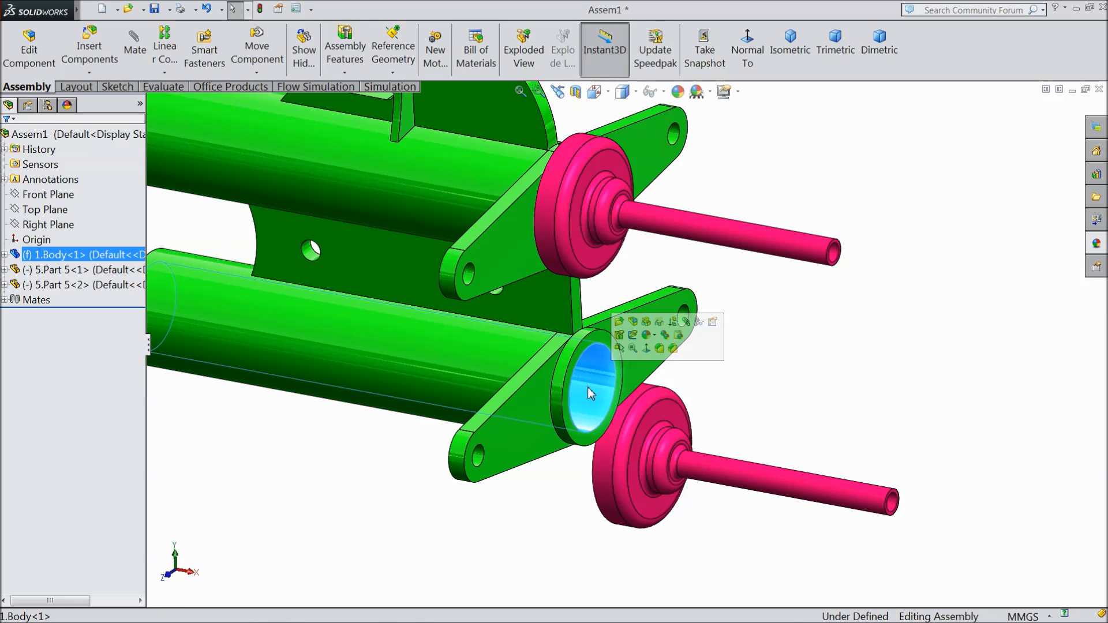
click(686, 322)
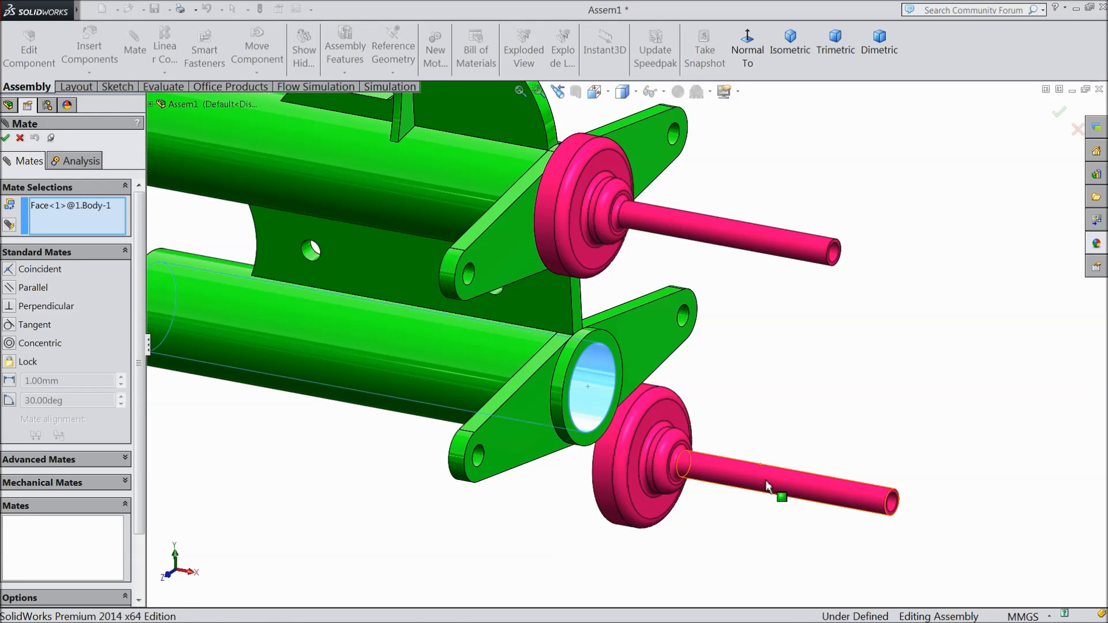
click(769, 485)
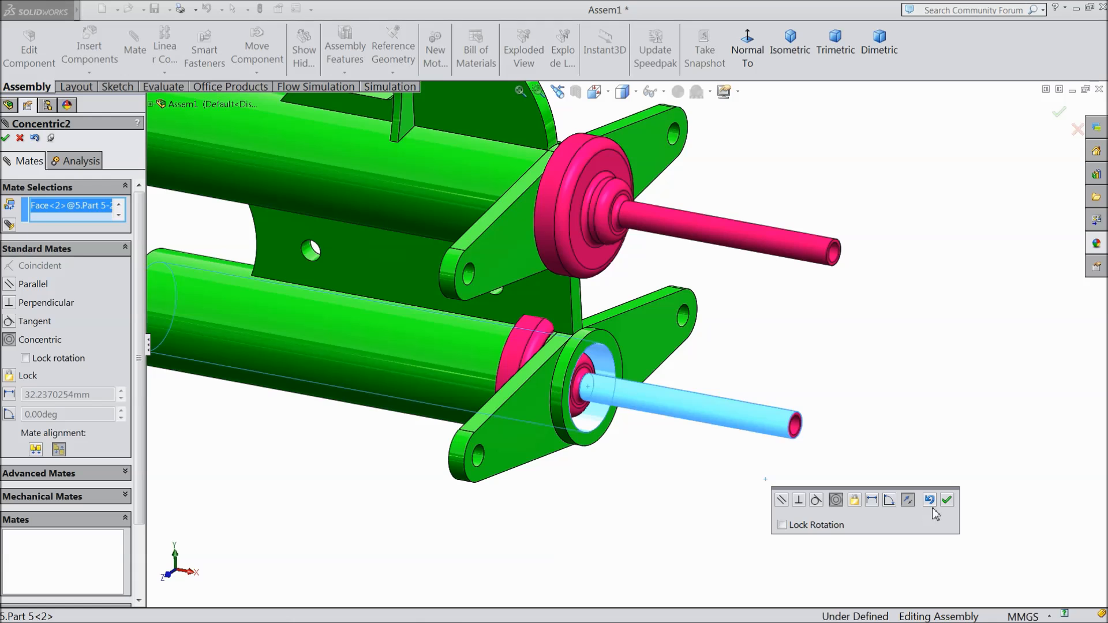
click(947, 501)
Step: Add a coincident mate between the open rim face of the second Part 5's disc and the lower arm's flat outer face
middle_drag(797, 453, 727, 421)
scroll(745, 433, down, 5)
scroll(753, 439, down, 3)
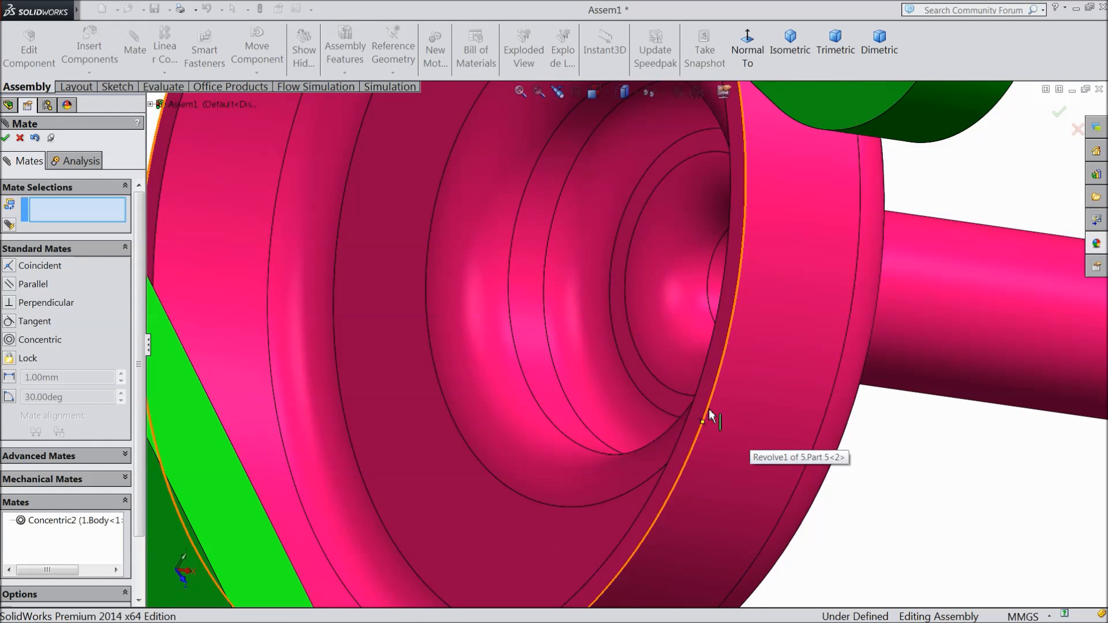
click(702, 402)
scroll(701, 410, up, 5)
scroll(699, 413, up, 5)
middle_drag(695, 414, 538, 417)
click(538, 417)
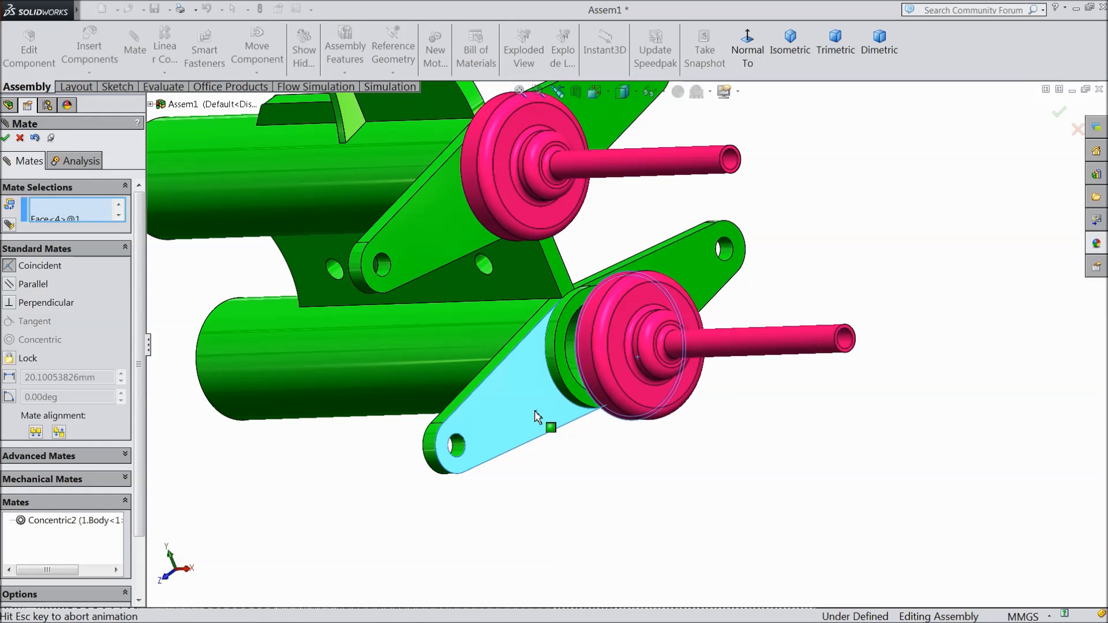
click(517, 429)
middle_drag(629, 453, 645, 490)
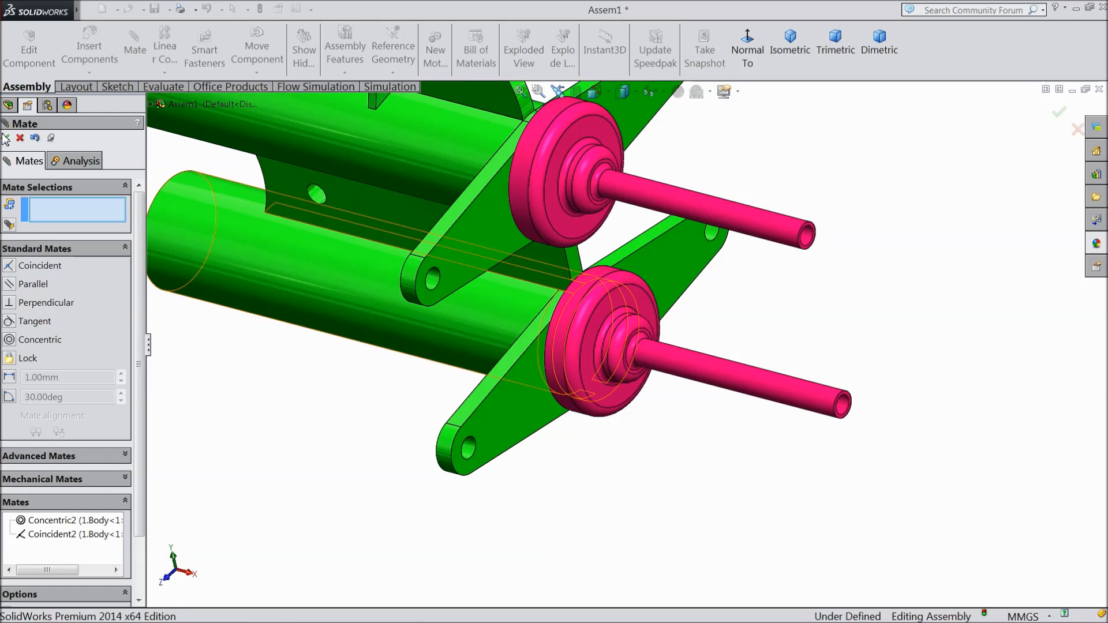
click(6, 138)
Step: Insert the 2.Toy Rocket part and place it beside the stems of the two Part 5 copies
click(90, 51)
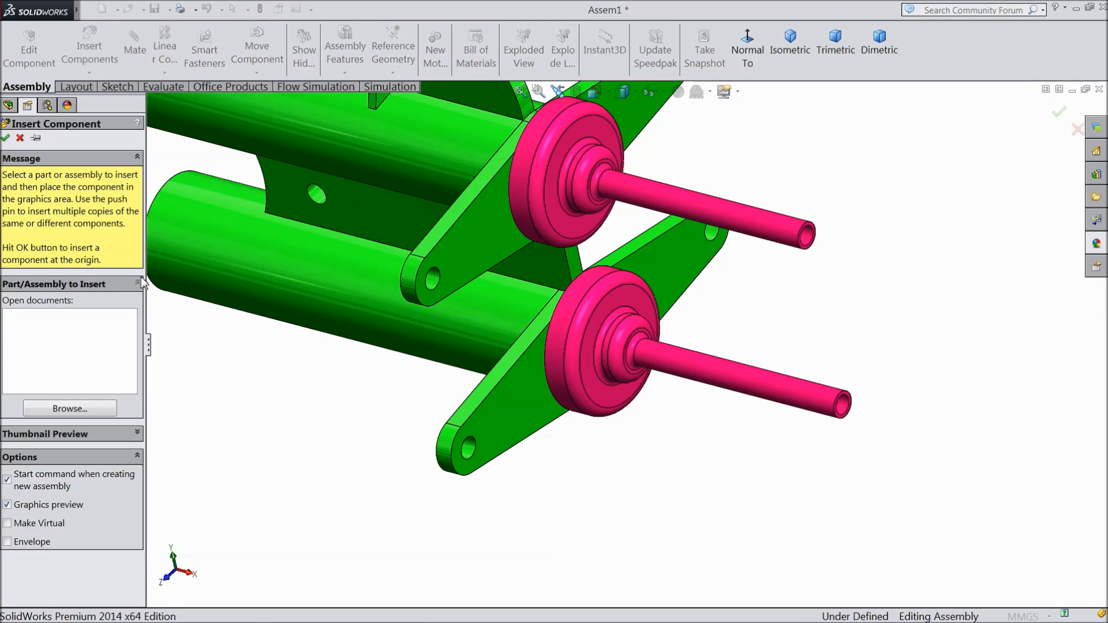
click(95, 409)
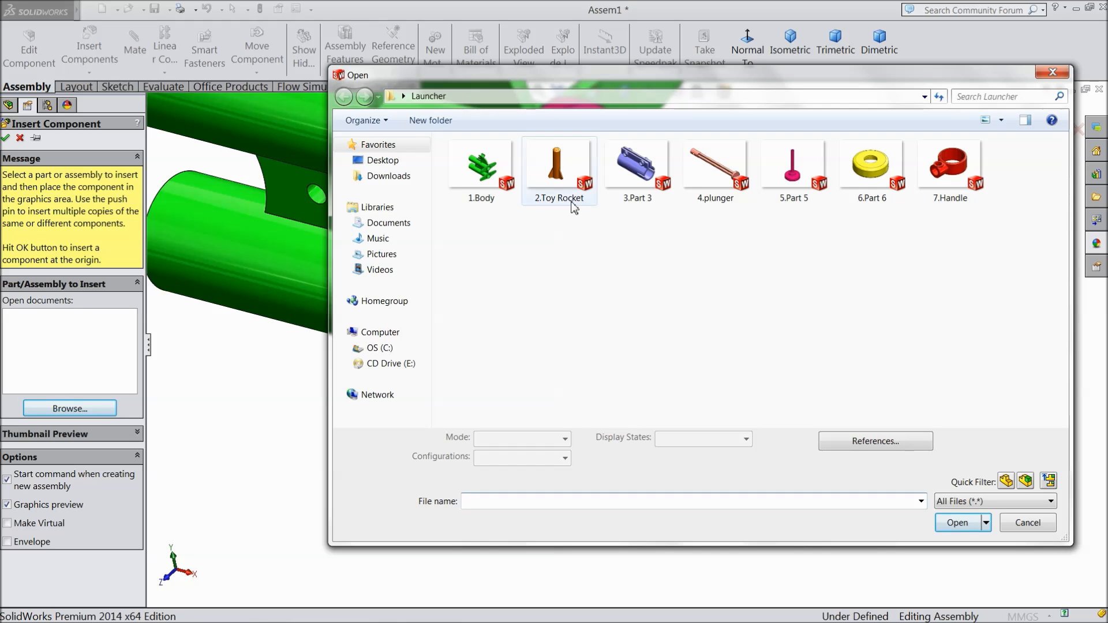
click(563, 194)
click(957, 522)
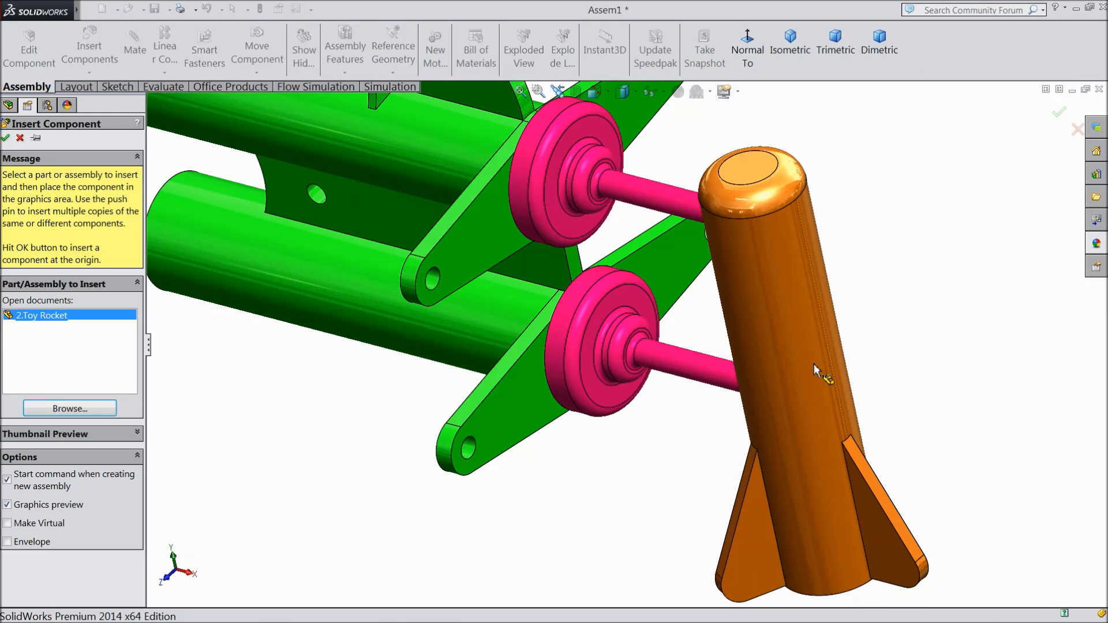
click(848, 376)
scroll(711, 299, up, 3)
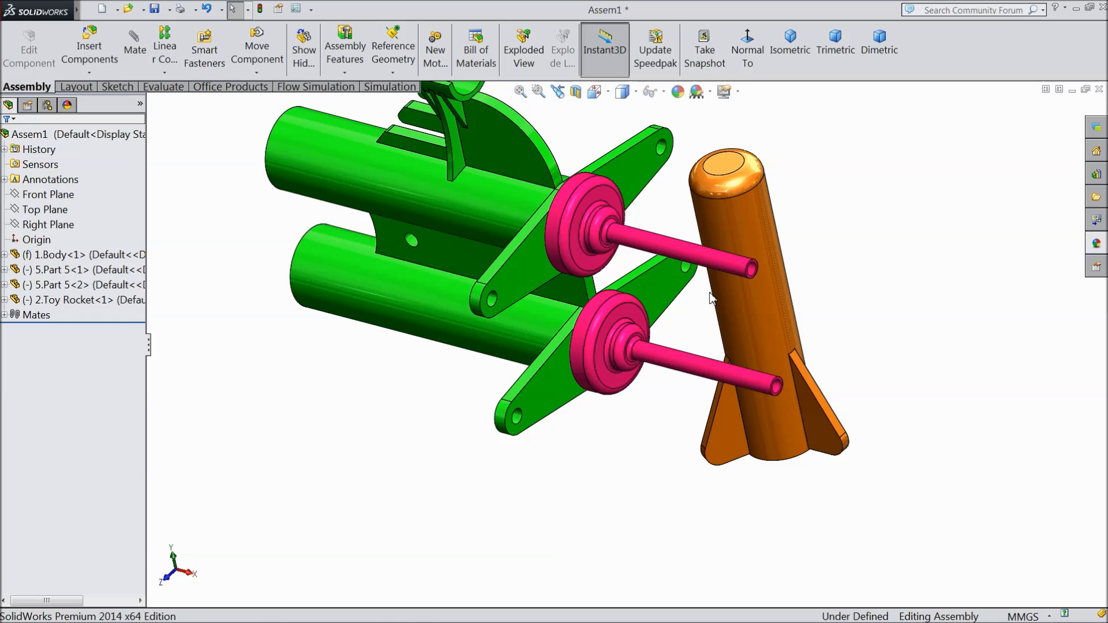
Step: Mate the rocket's cylindrical body concentric with the upper Part 5's stem, flipping the alignment so the nose points away from the launcher body
scroll(711, 299, down, 2)
click(135, 50)
click(668, 250)
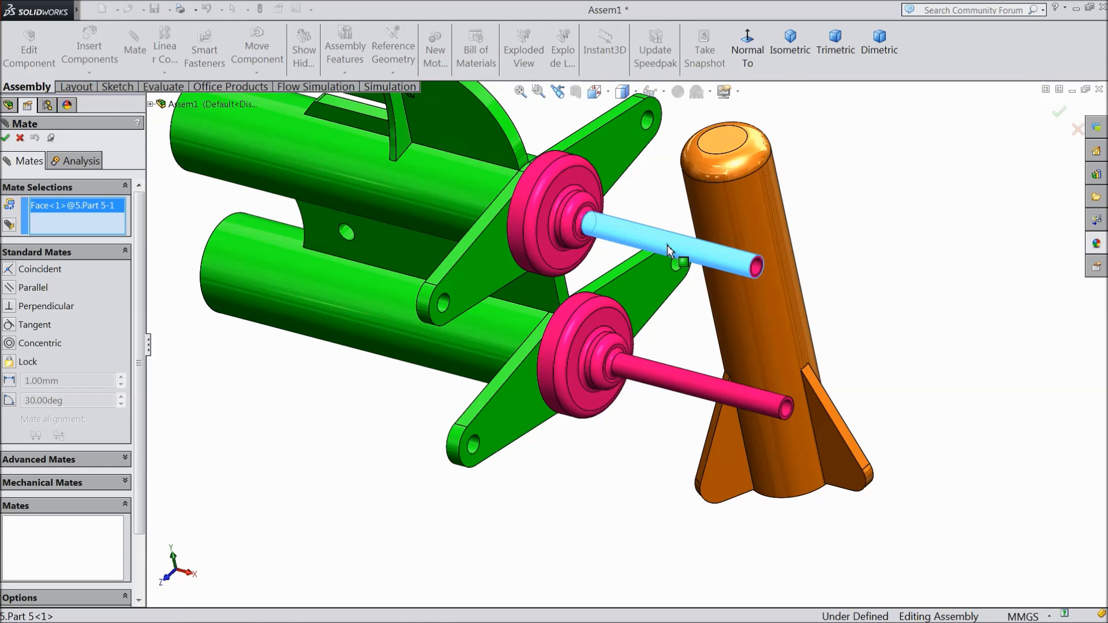
click(750, 236)
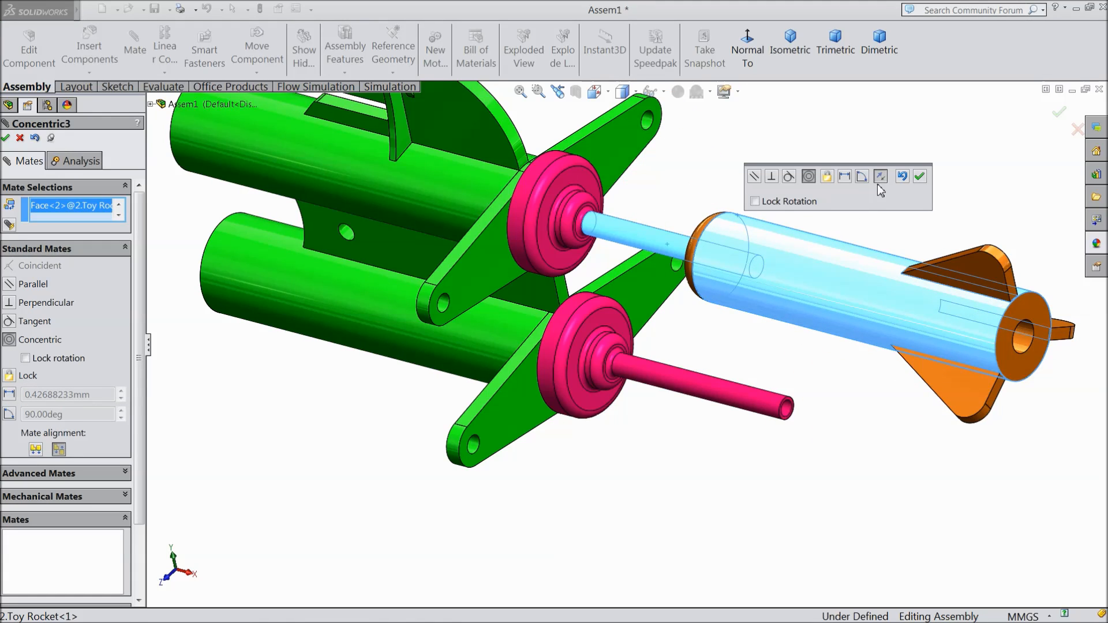
click(880, 177)
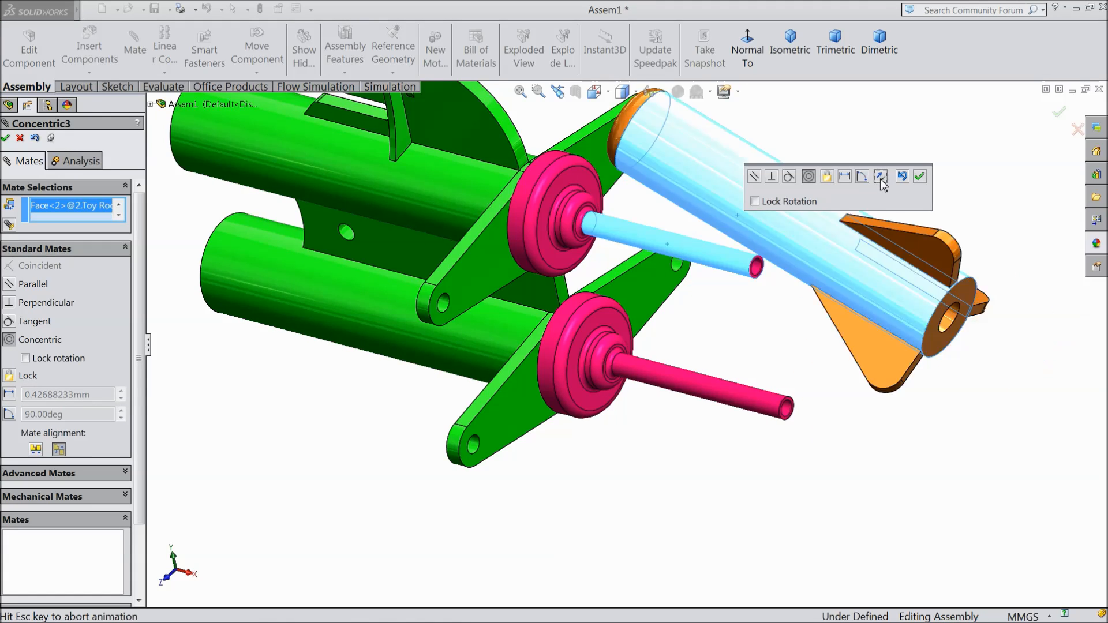
click(921, 177)
Step: Add a coincident mate between the rocket's flat rear face and the narrow ring face around the upper Part 5's stem base
drag(598, 238, 872, 339)
scroll(581, 226, down, 10)
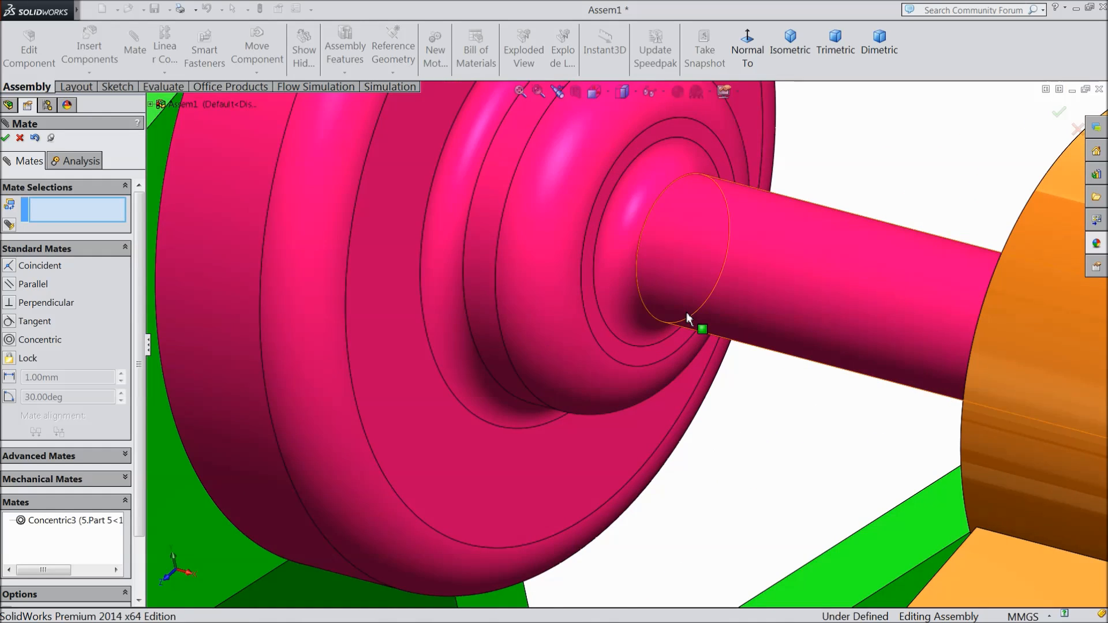
scroll(694, 319, up, 1)
middle_drag(694, 317, 937, 506)
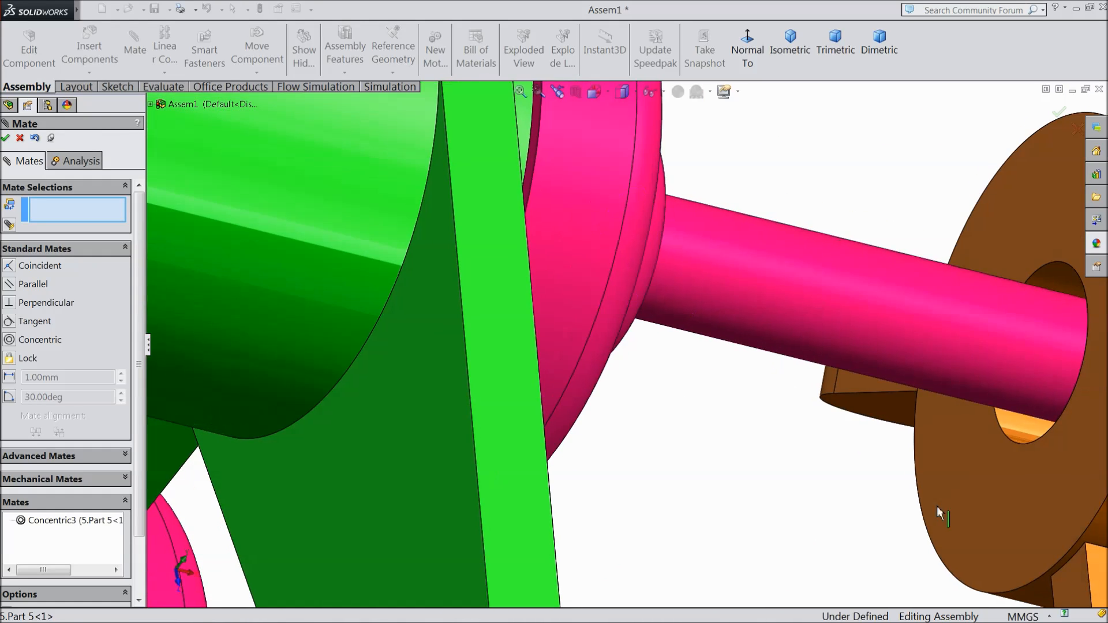
click(1034, 496)
middle_drag(1033, 495, 712, 415)
scroll(416, 329, down, 3)
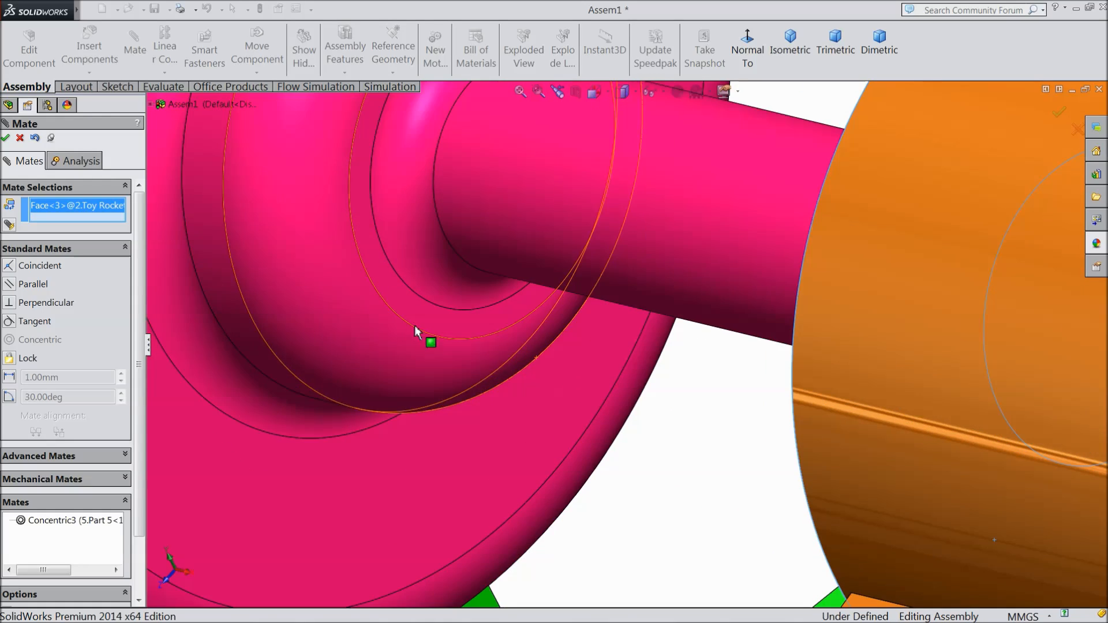
click(416, 330)
scroll(413, 344, up, 2)
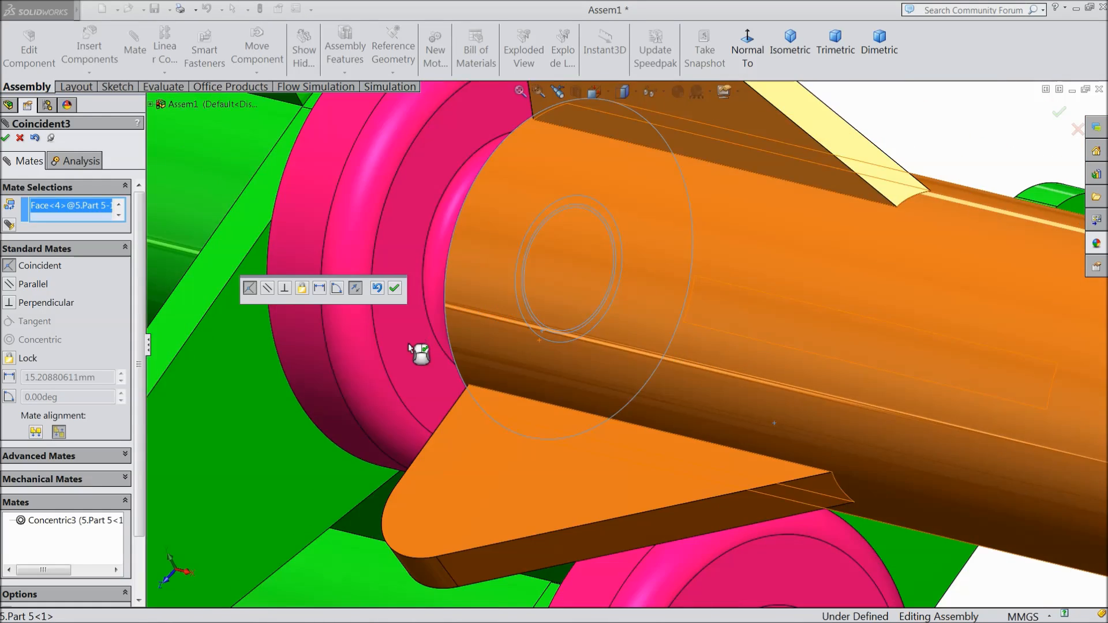
scroll(410, 345, up, 3)
click(395, 289)
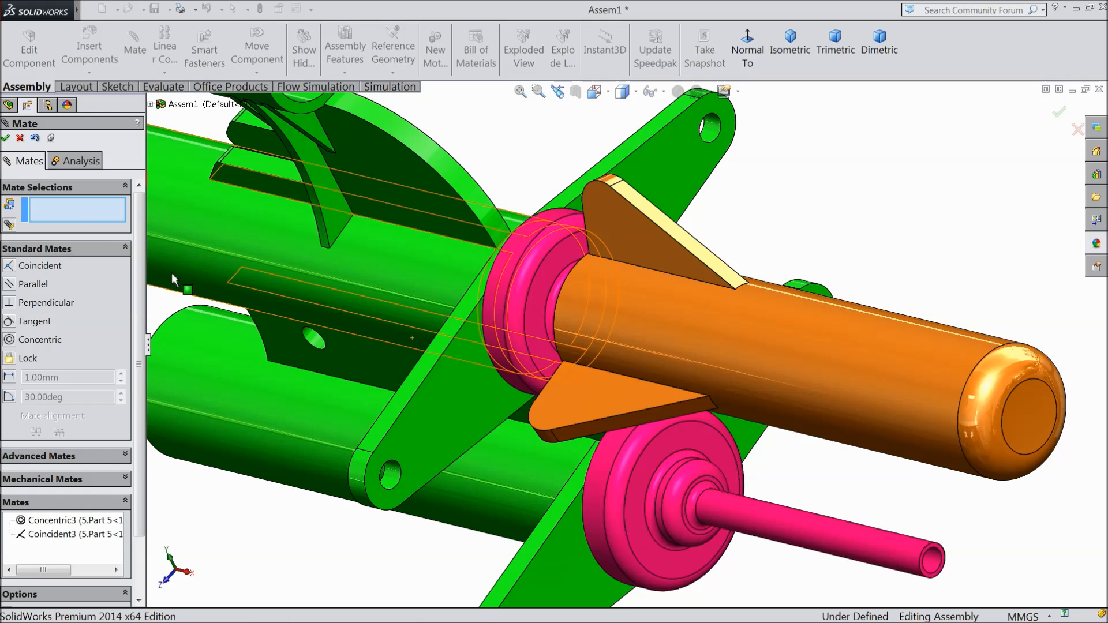
click(20, 139)
Step: Place a copy of the toy rocket below the lower Part 5's stem
scroll(662, 410, up, 3)
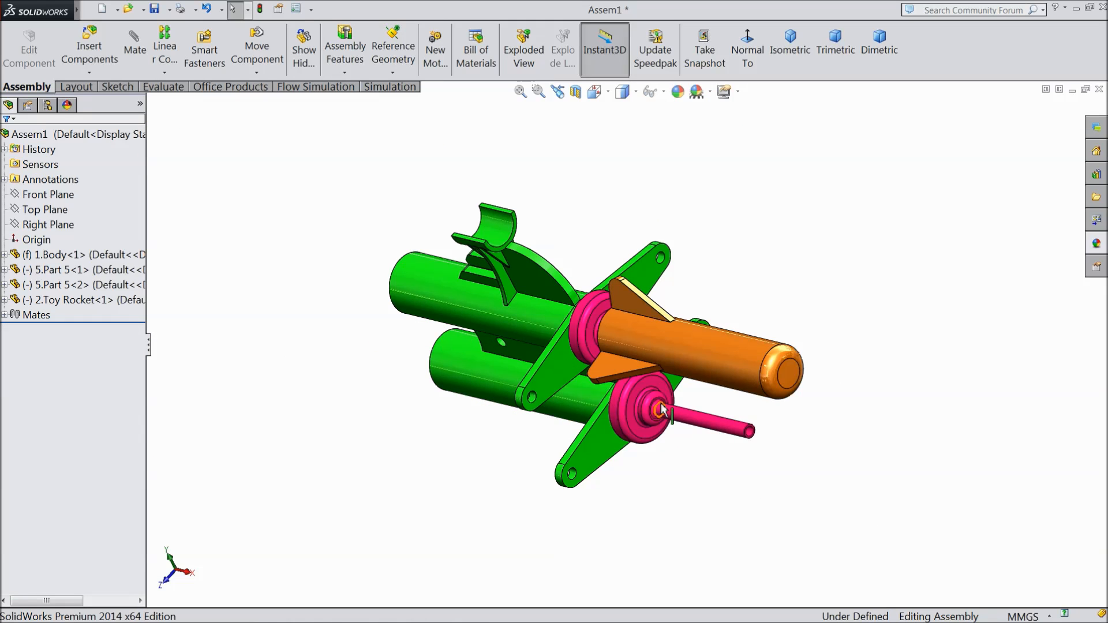
drag(743, 362, 771, 517)
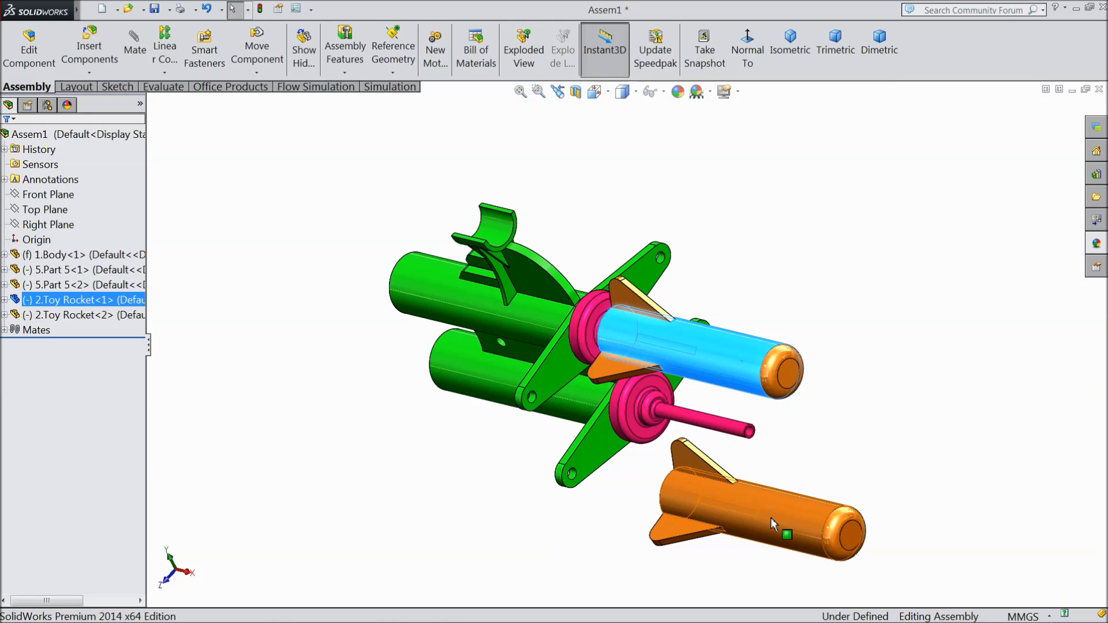
middle_drag(798, 474, 837, 415)
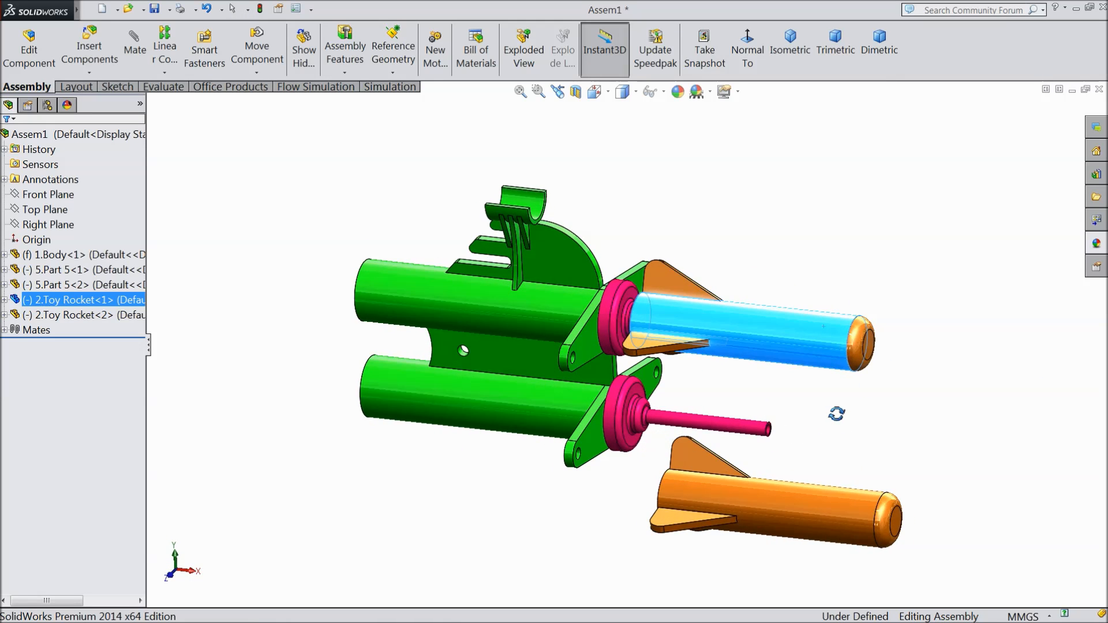
Step: Mate the second rocket's cylindrical body concentric with the lower Part 5's stem
scroll(709, 500, down, 3)
scroll(709, 500, down, 2)
click(639, 338)
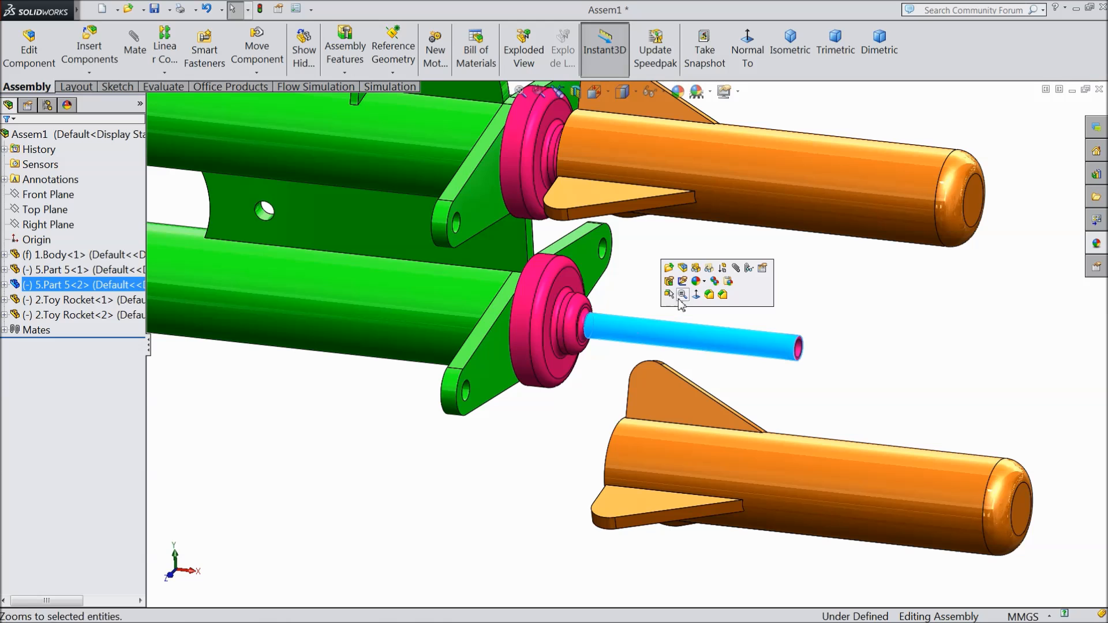
click(738, 270)
click(775, 474)
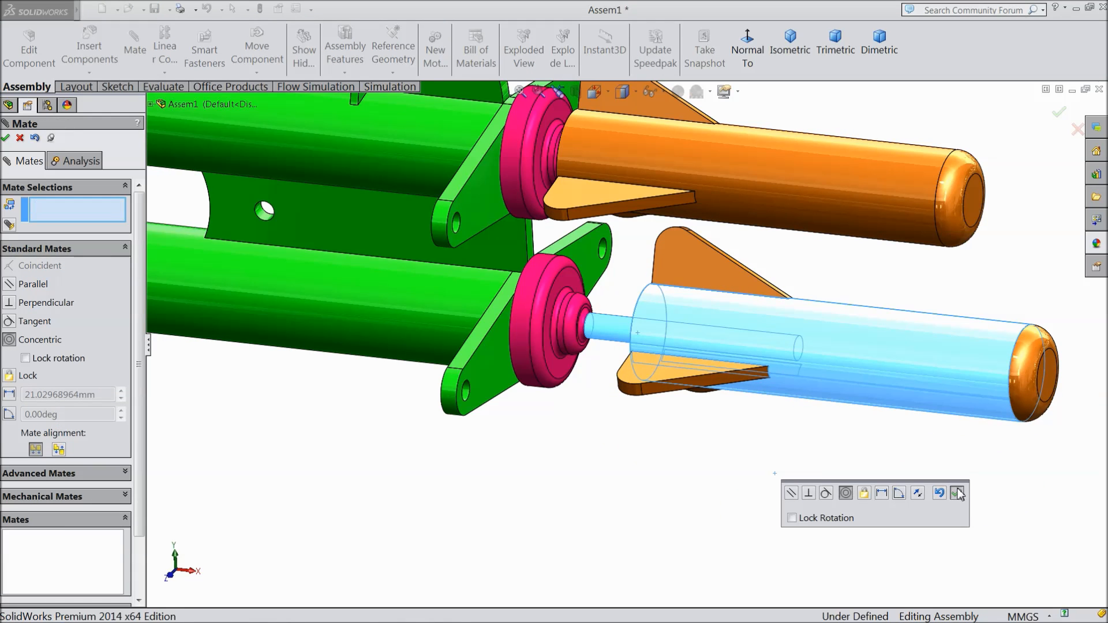
click(958, 494)
Step: Add a coincident mate between the second rocket's flat rear face and the ring face around the lower Part 5's stem base
middle_drag(752, 448, 612, 337)
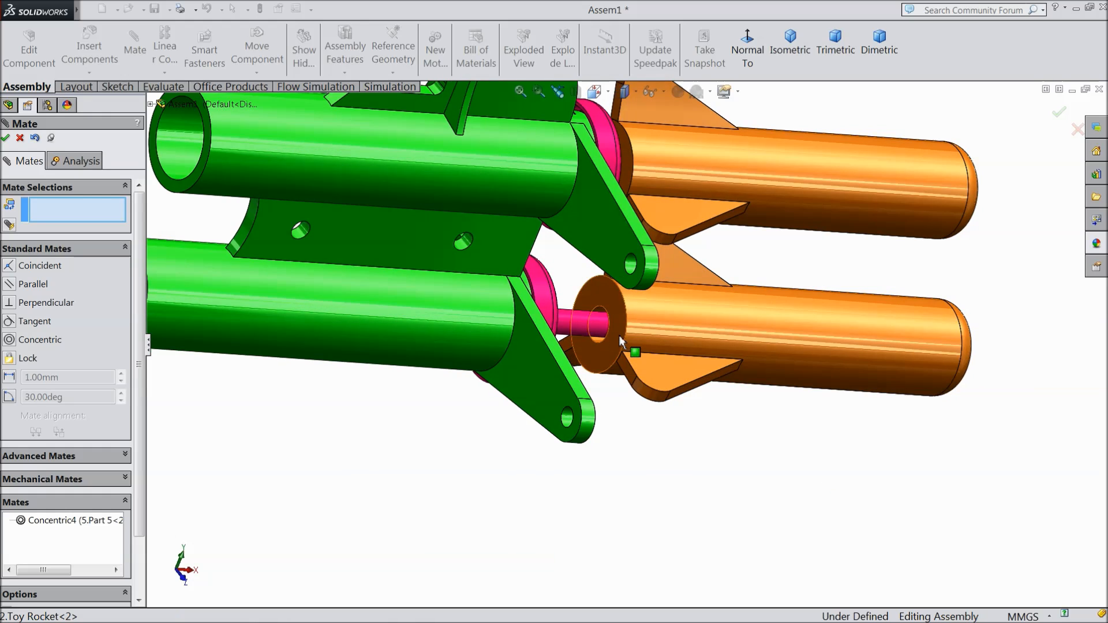
click(619, 335)
middle_drag(743, 448, 643, 435)
scroll(631, 346, down, 3)
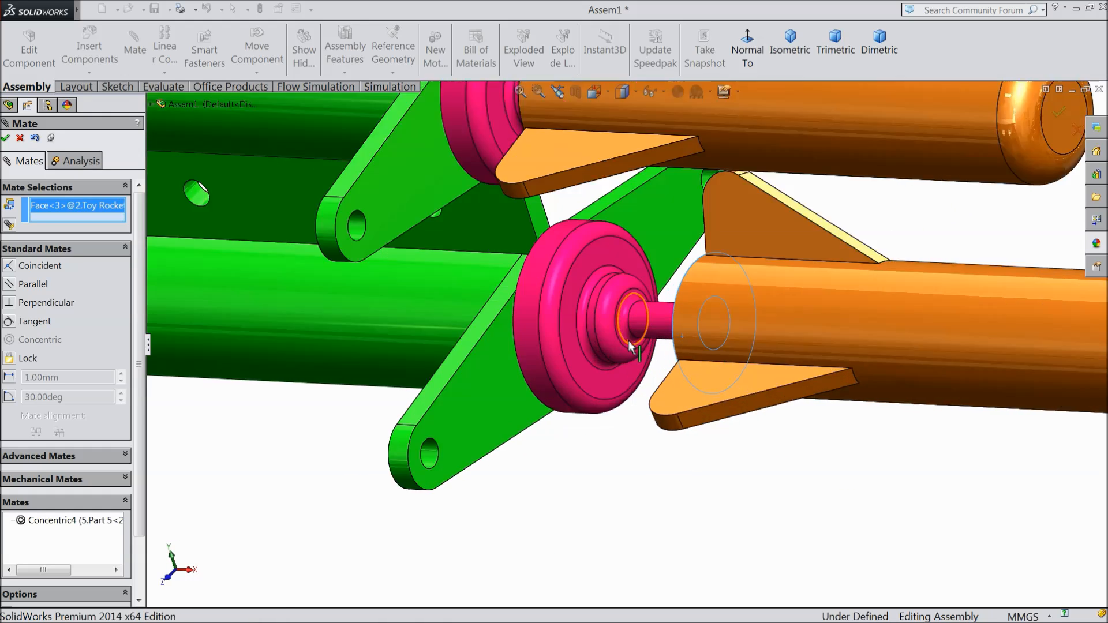
scroll(630, 346, down, 4)
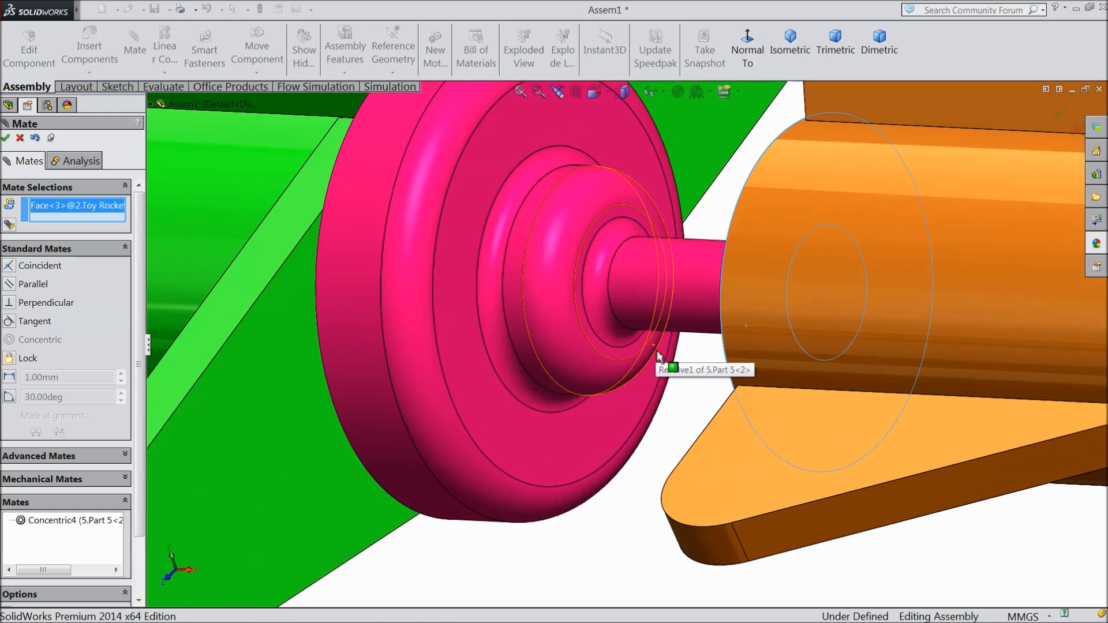
click(618, 356)
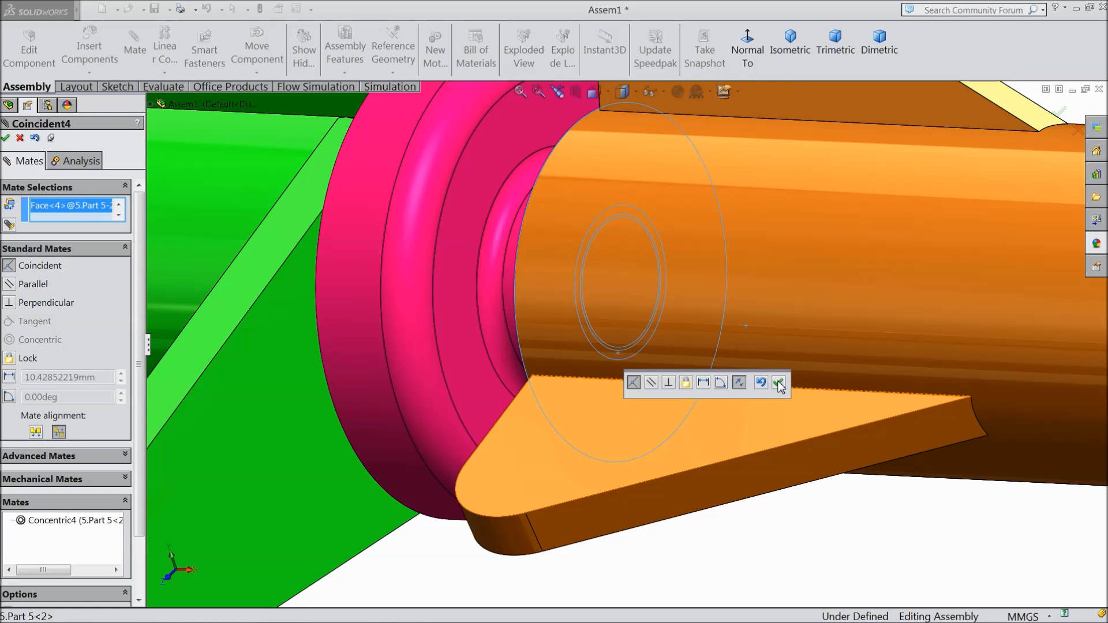
click(779, 383)
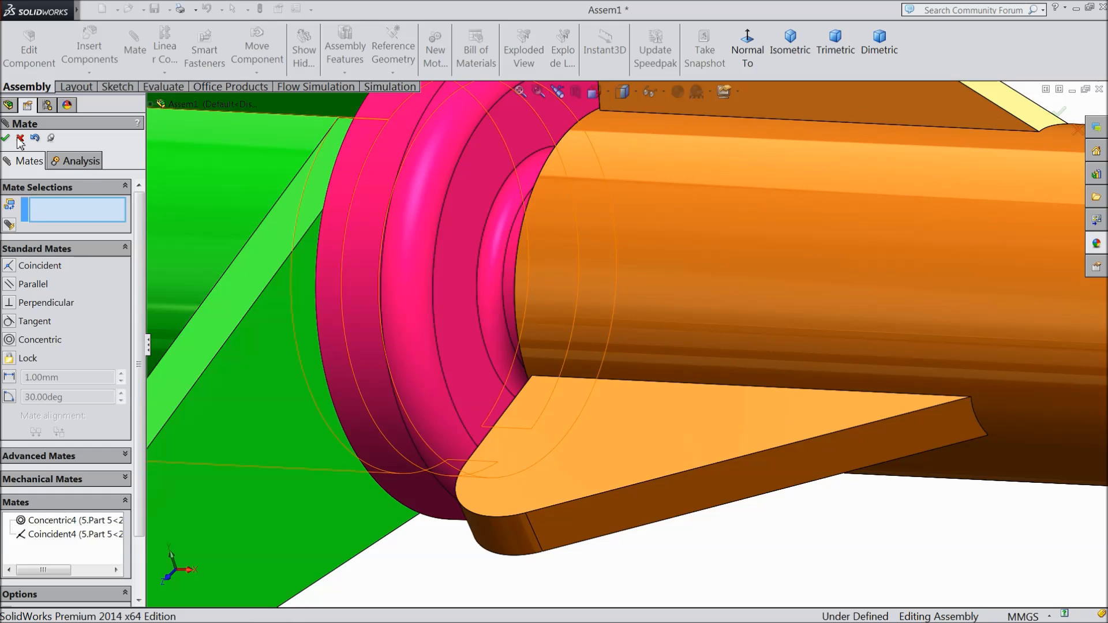
click(20, 138)
Step: Insert the 3.Part 3 component and place it in front of the body's lower tube
middle_drag(453, 385, 494, 356)
scroll(494, 359, up, 3)
scroll(594, 299, down, 2)
scroll(488, 279, down, 2)
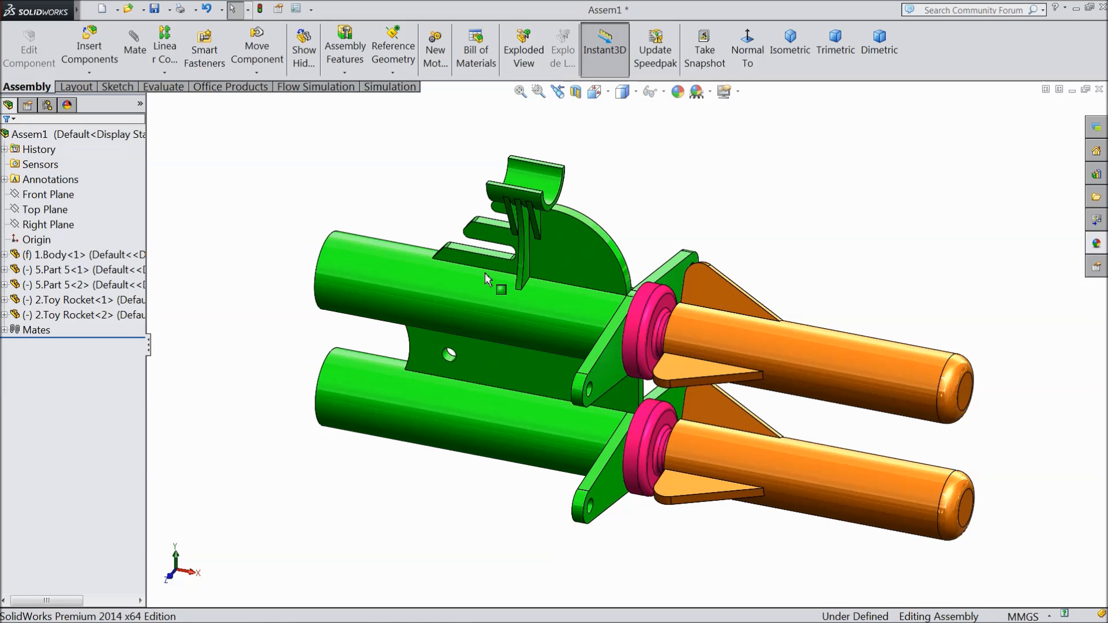
click(89, 49)
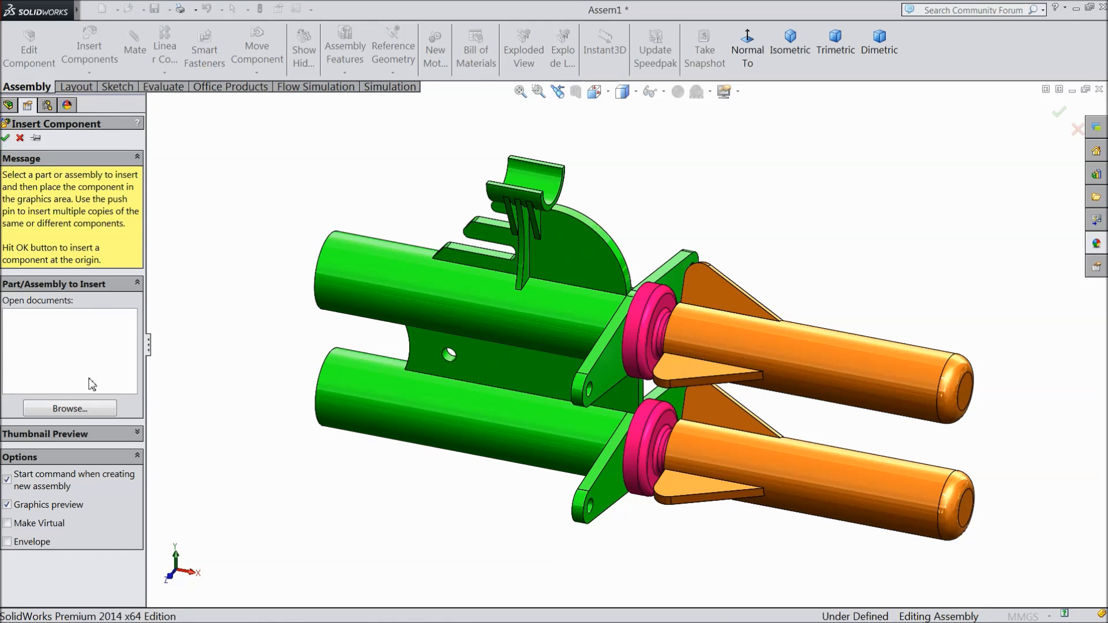
click(69, 408)
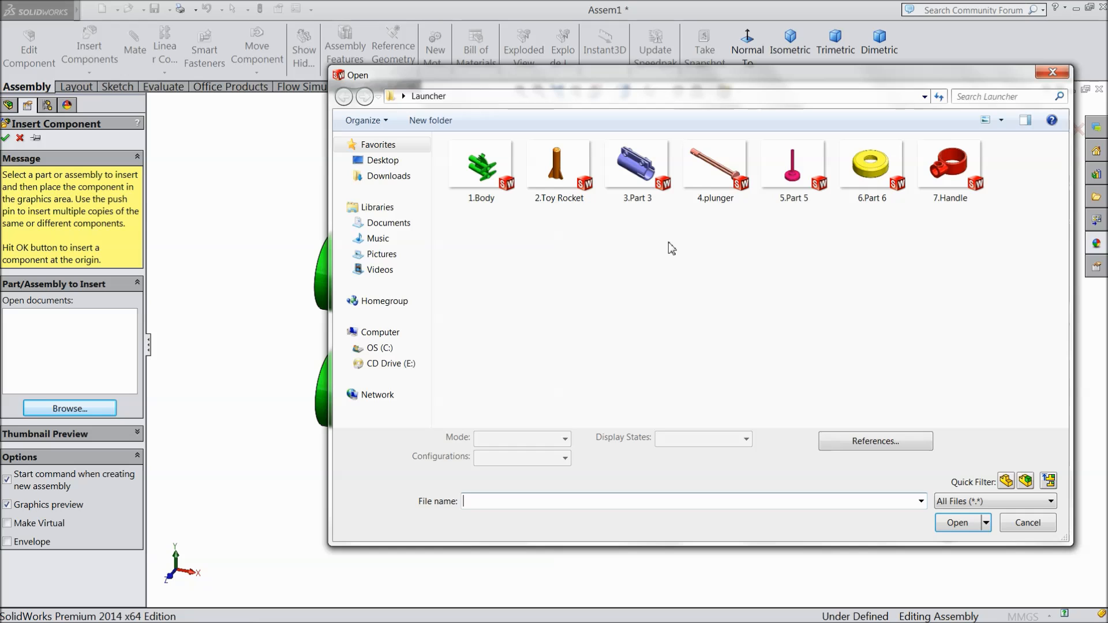
click(716, 184)
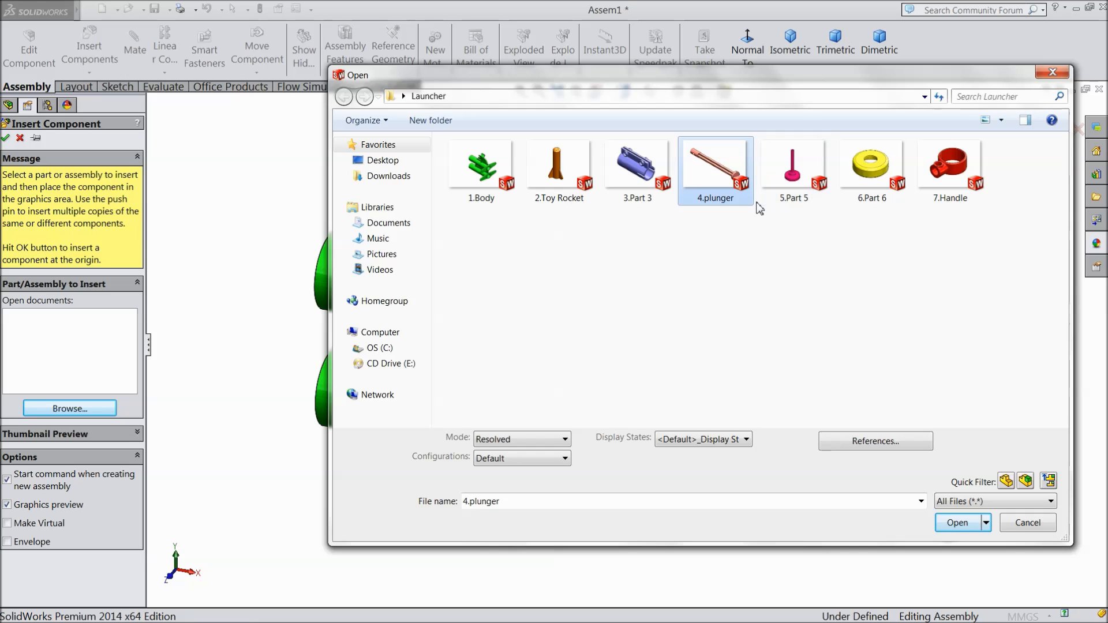
click(635, 188)
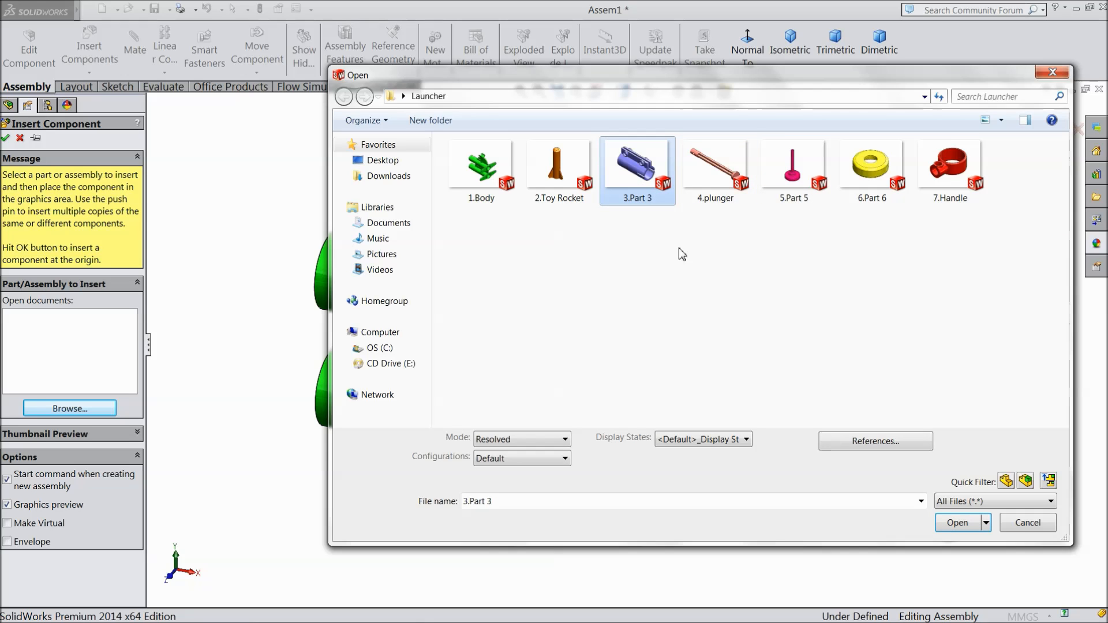
click(957, 523)
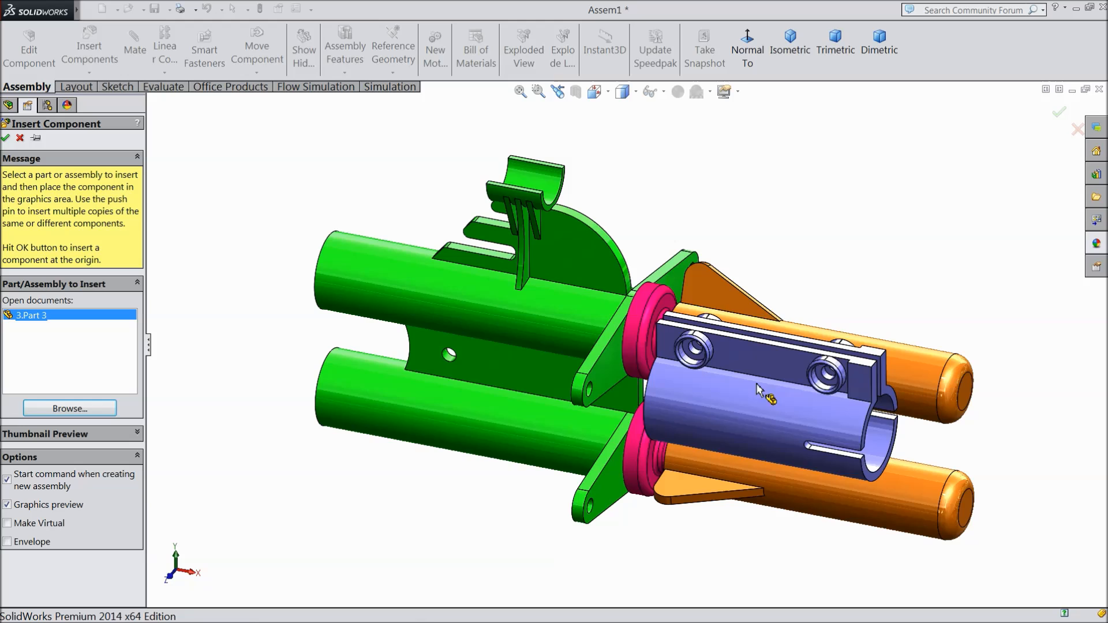
click(454, 478)
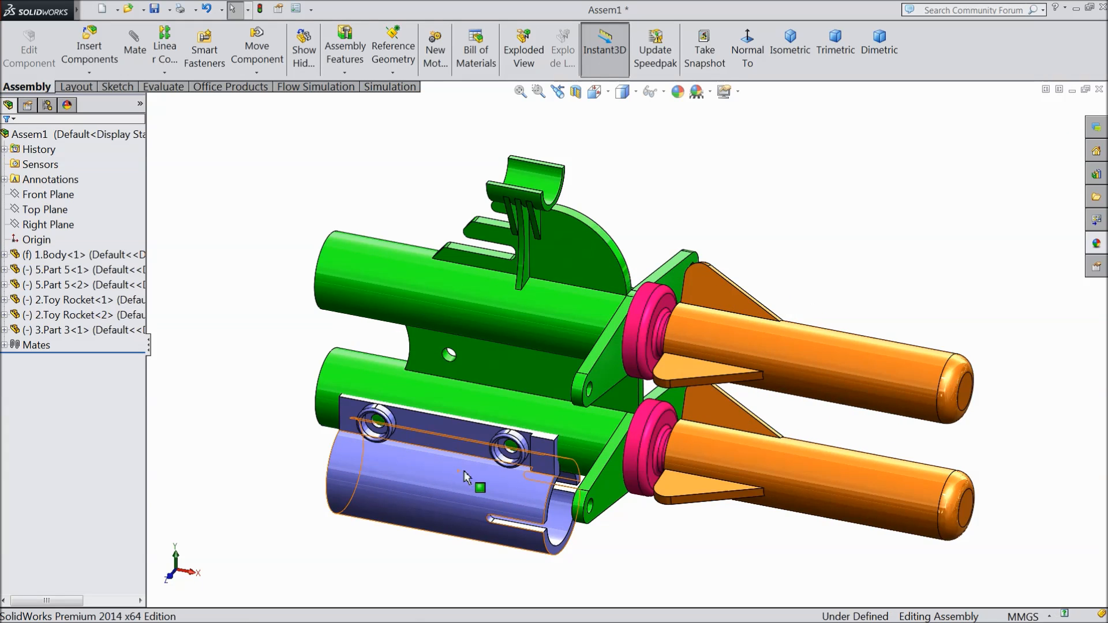
scroll(470, 484, down, 6)
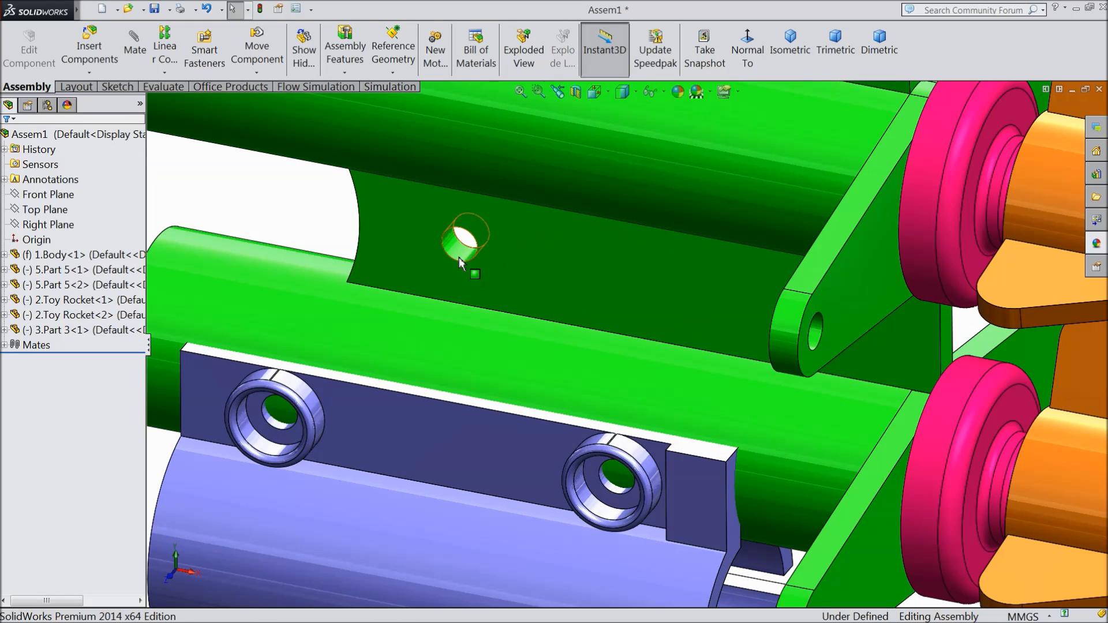
click(459, 243)
click(557, 192)
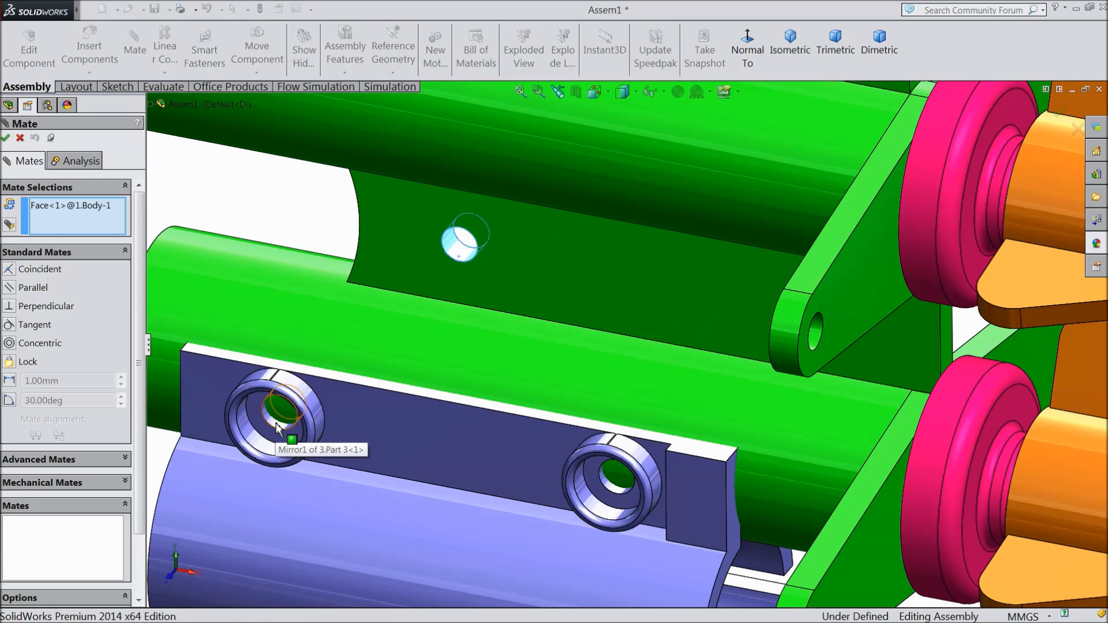
mouse_move(326, 449)
middle_down()
mouse_move(283, 461)
mouse_move(322, 467)
middle_up()
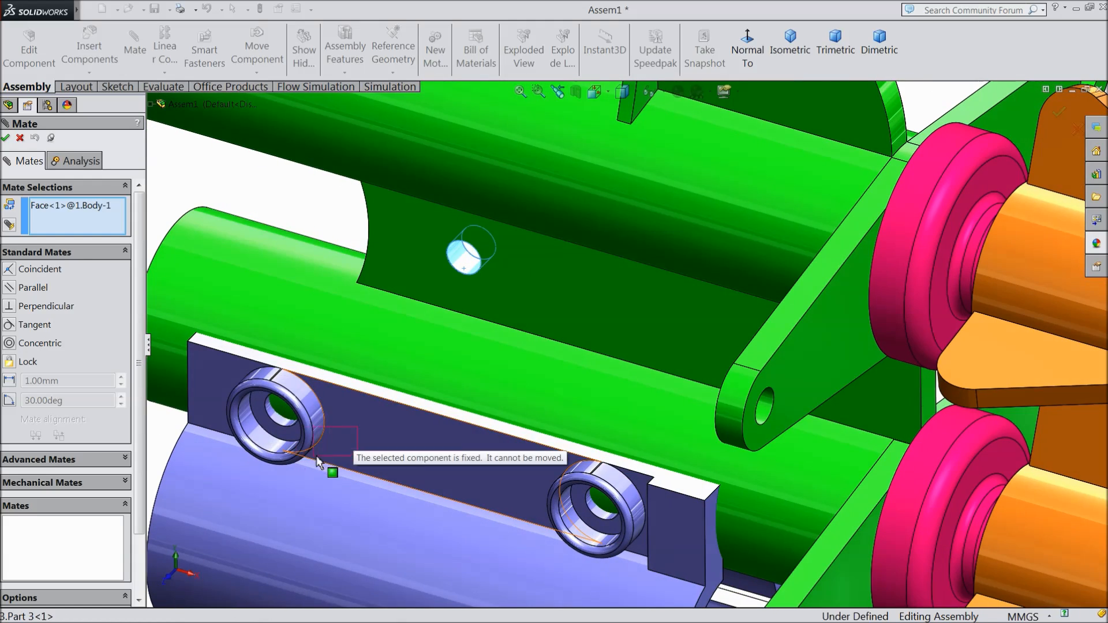
click(317, 457)
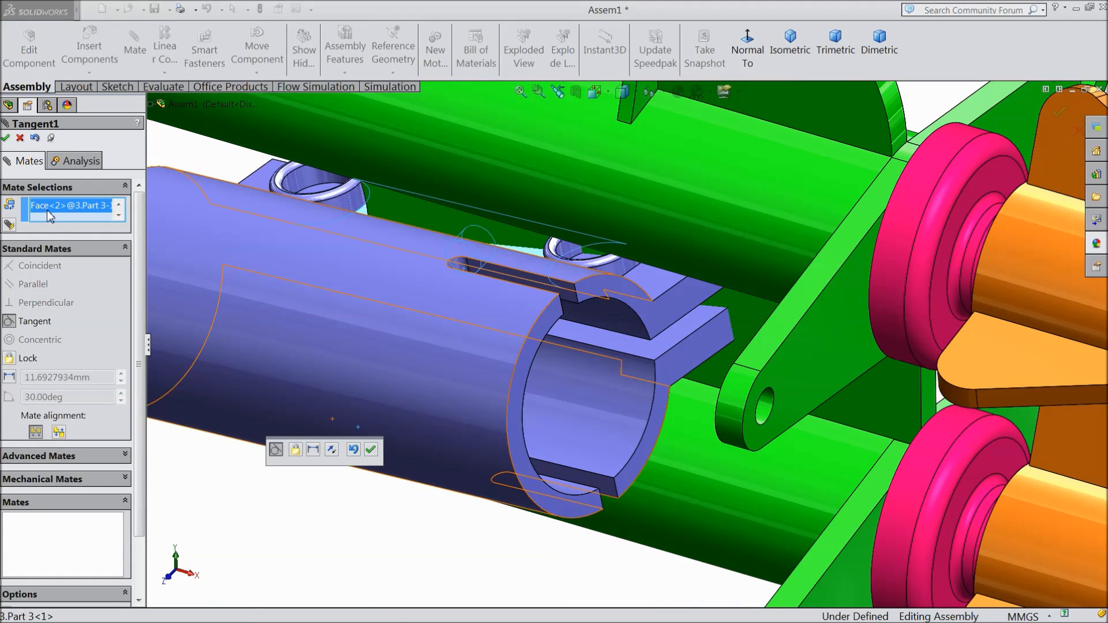
right_click(47, 206)
click(94, 217)
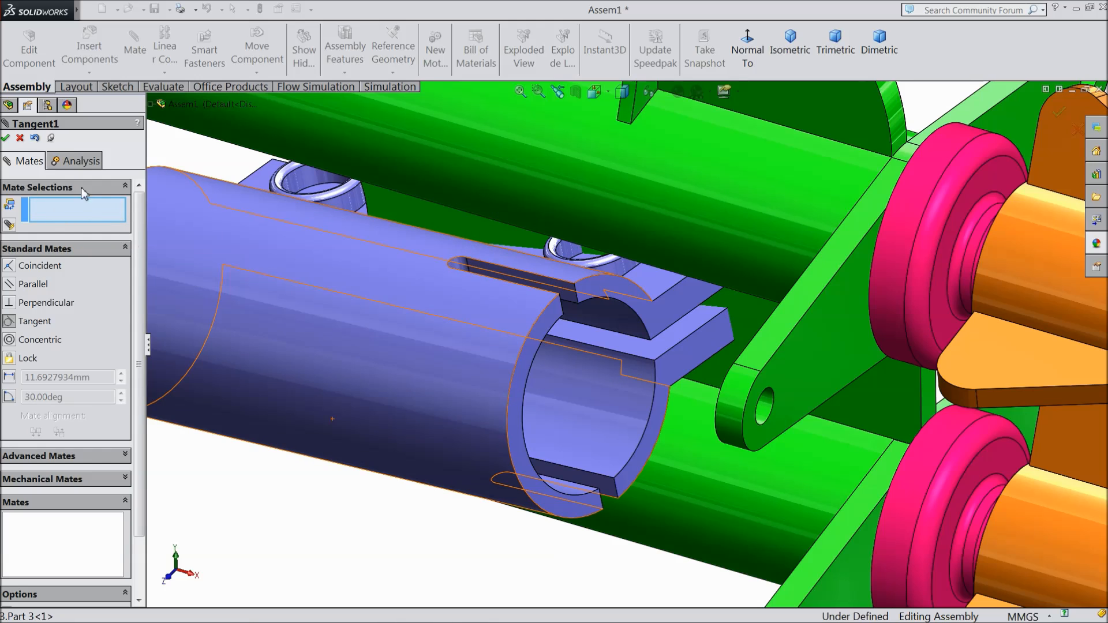
click(20, 139)
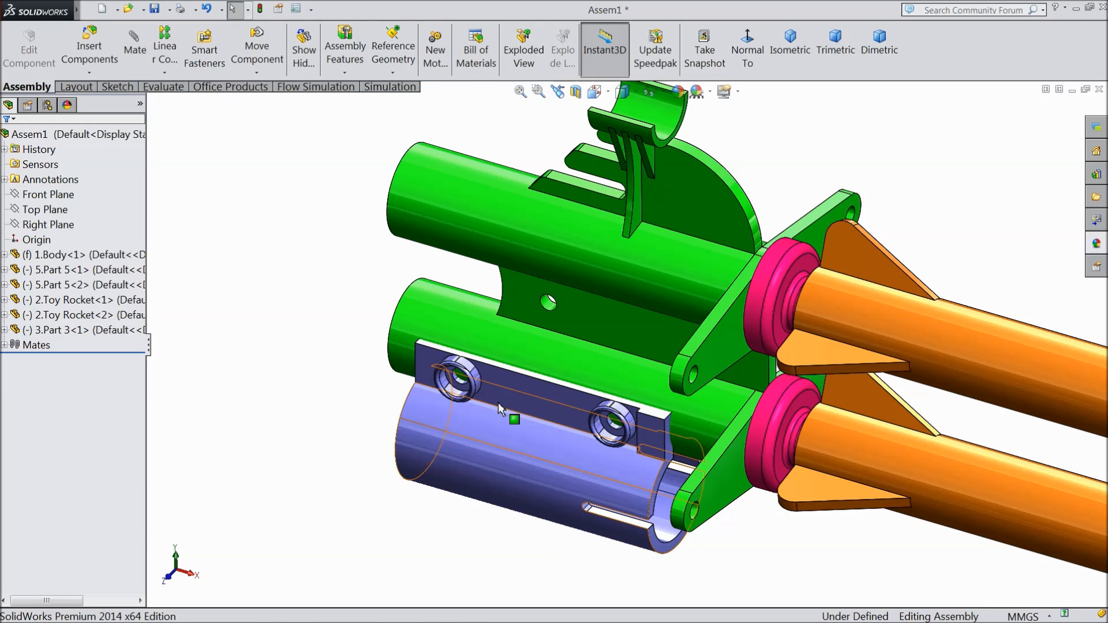
Step: Add a coincident mate between the edge of Part 3's flange hole farthest from the rockets and the matching hole edge in the body's web
click(470, 417)
scroll(439, 410, down, 4)
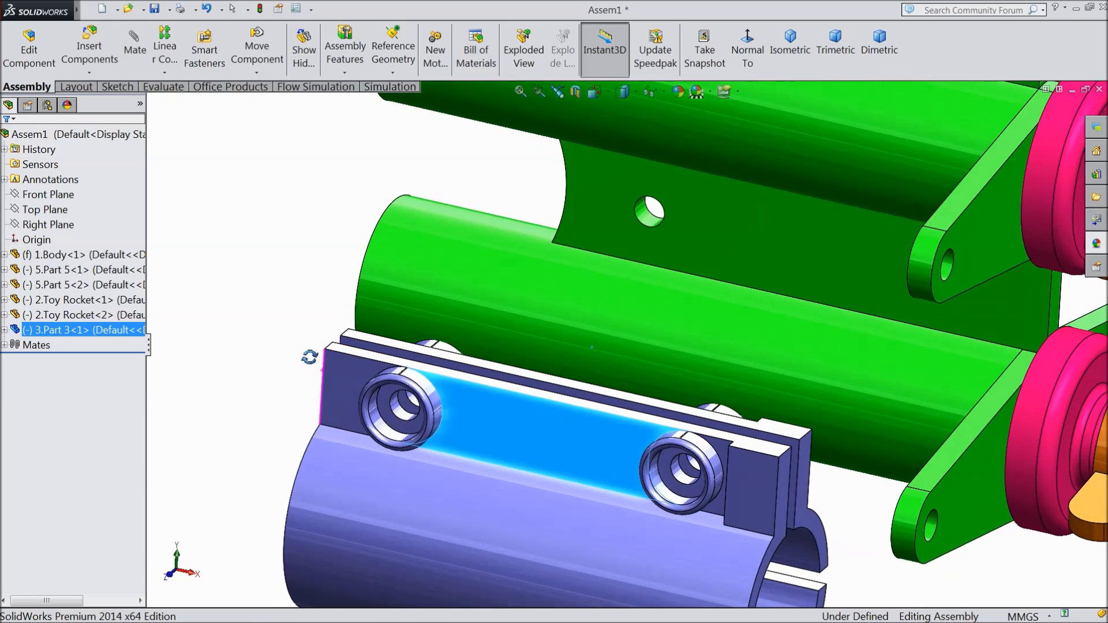
middle_drag(310, 357, 296, 367)
click(306, 378)
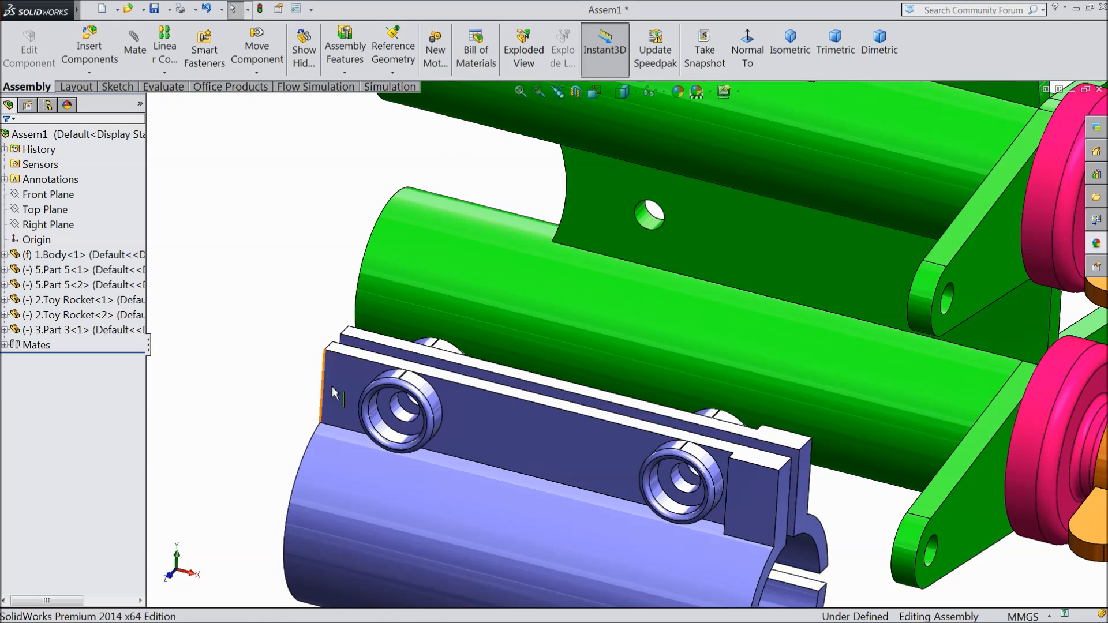
scroll(664, 225, down, 1)
scroll(663, 231, down, 2)
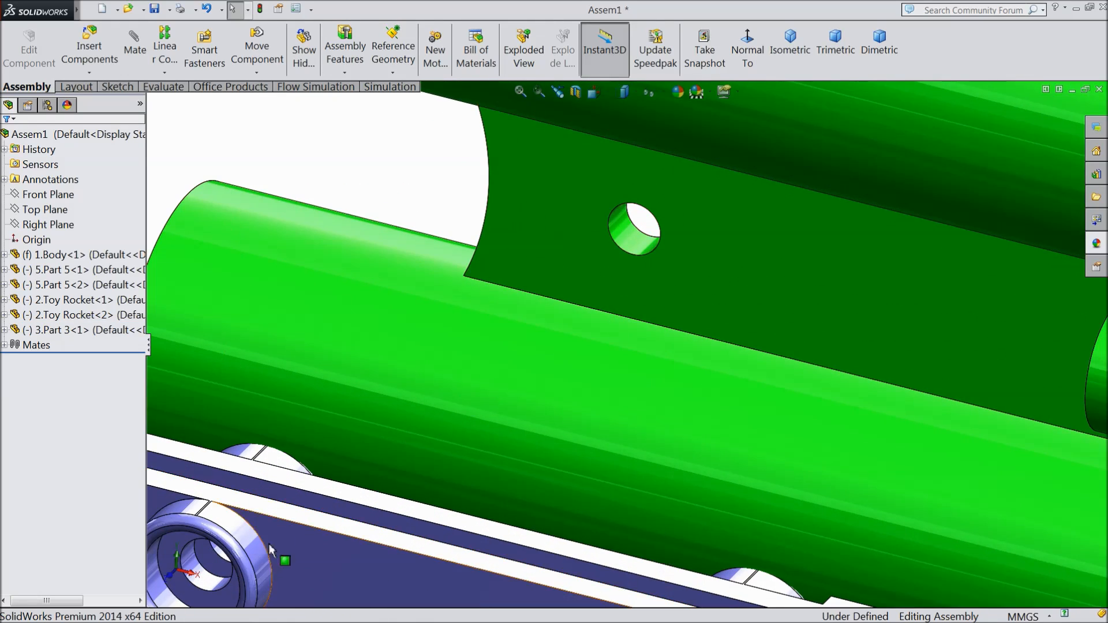
scroll(289, 524, up, 3)
scroll(359, 505, down, 2)
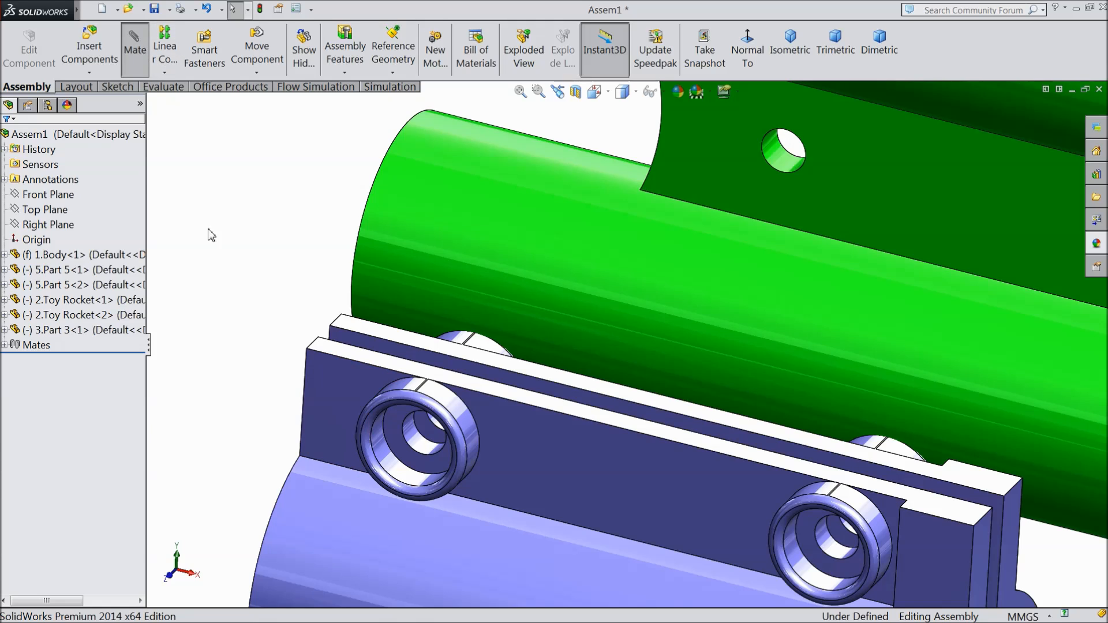
scroll(453, 481, down, 3)
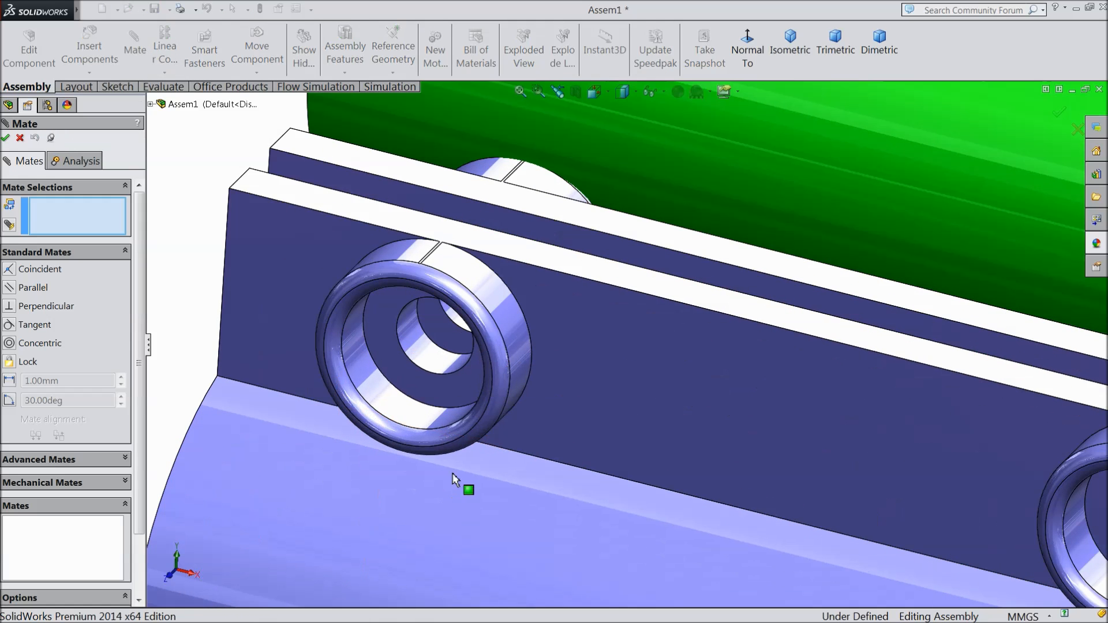
click(449, 355)
scroll(452, 370, up, 4)
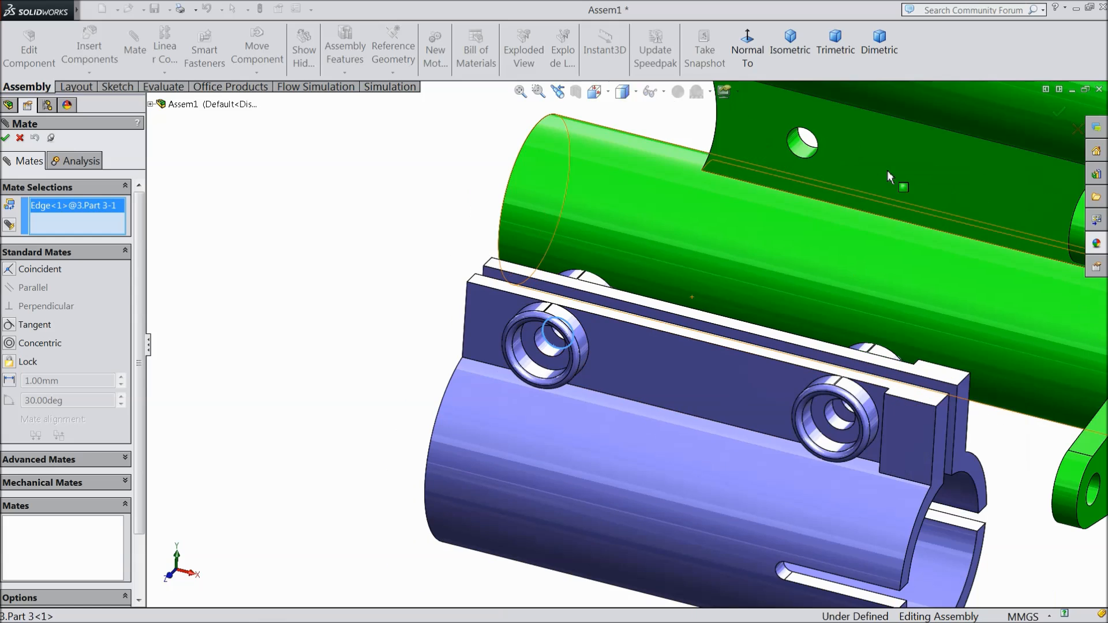
click(805, 158)
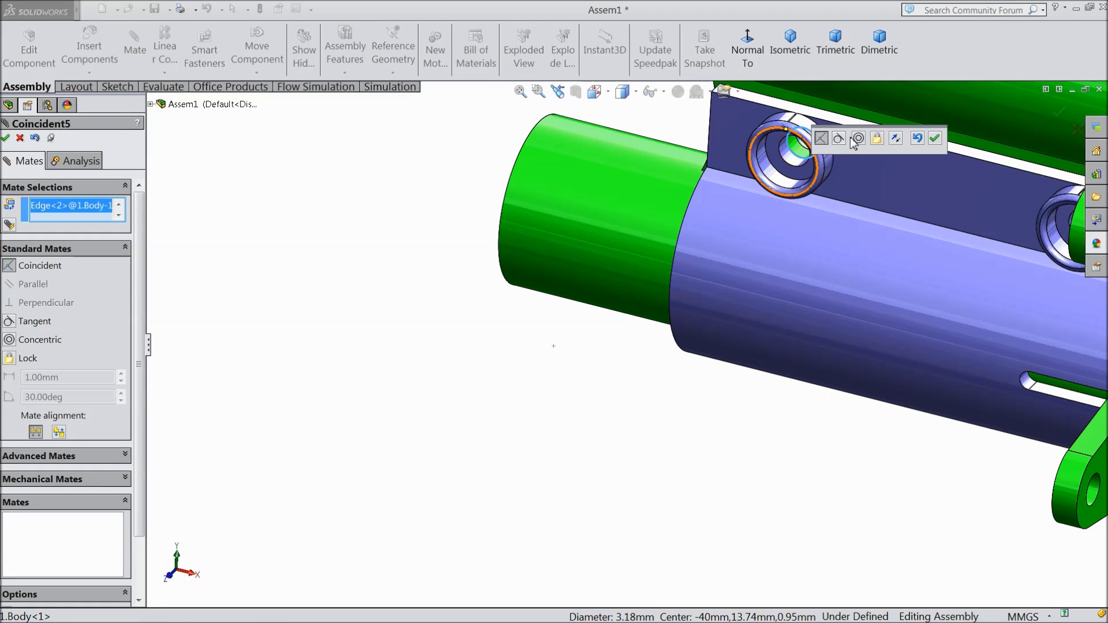
click(936, 139)
Step: Add a coincident mate between the edge of Part 3's flange hole nearest the rockets and the matching hole edge in the body's web
scroll(857, 273, up, 5)
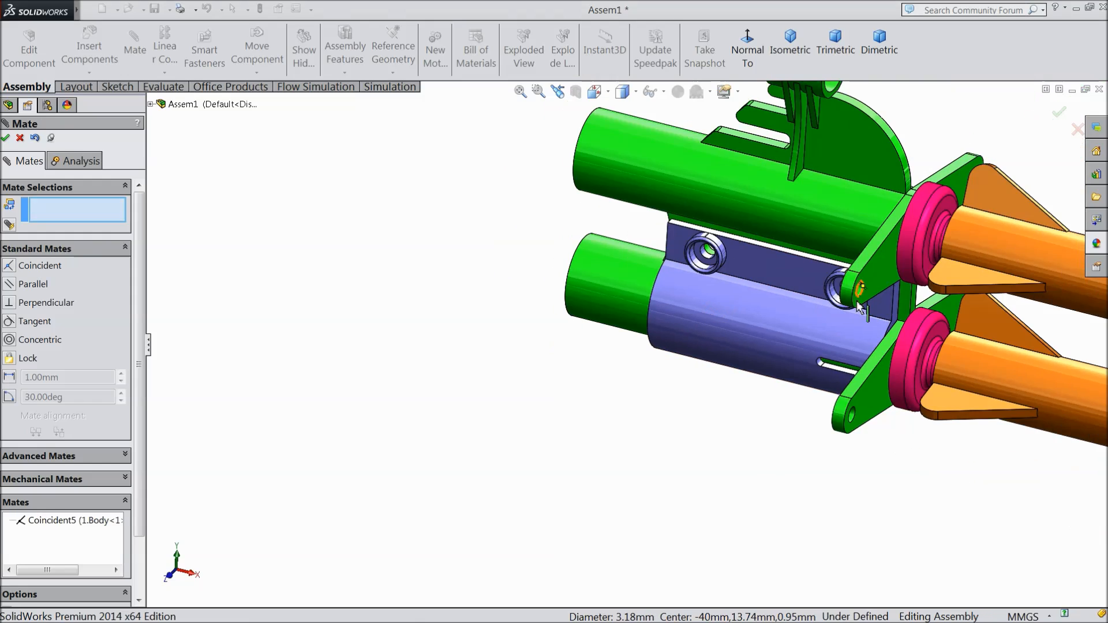
mouse_move(857, 272)
middle_down()
mouse_move(998, 318)
mouse_move(982, 329)
mouse_move(988, 375)
mouse_move(949, 327)
mouse_move(970, 329)
mouse_move(970, 319)
mouse_move(875, 284)
middle_up()
scroll(875, 284, down, 10)
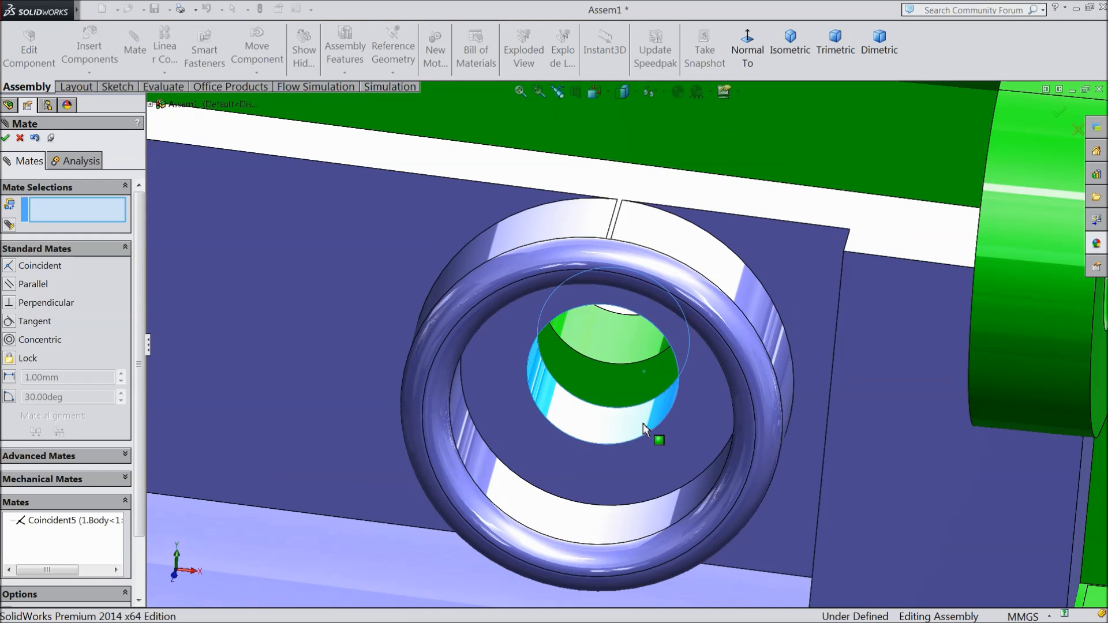
click(608, 362)
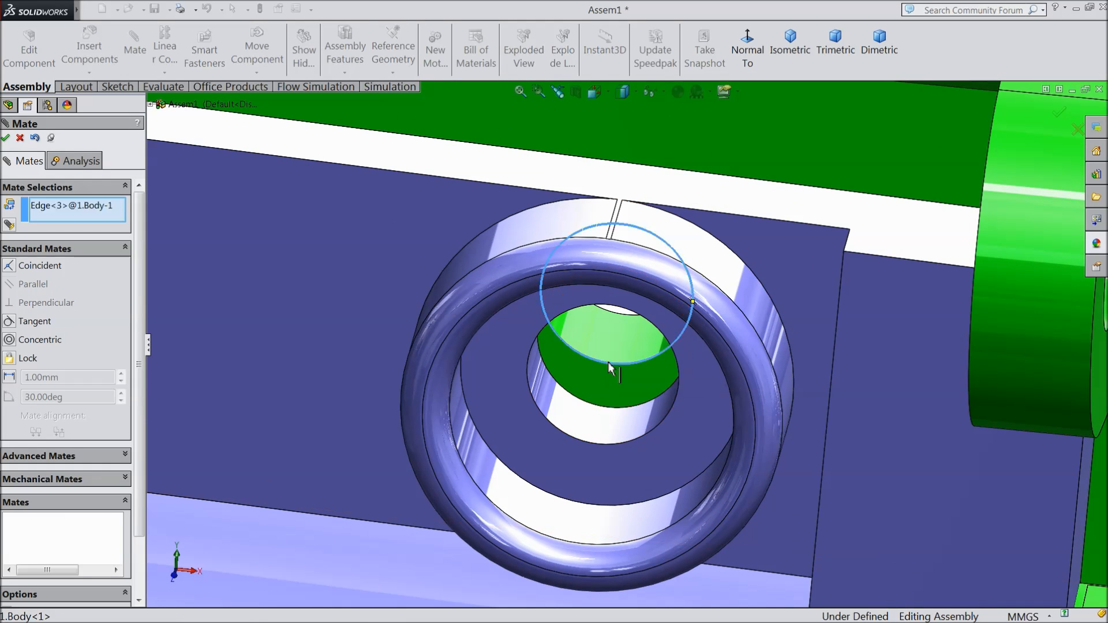
click(611, 406)
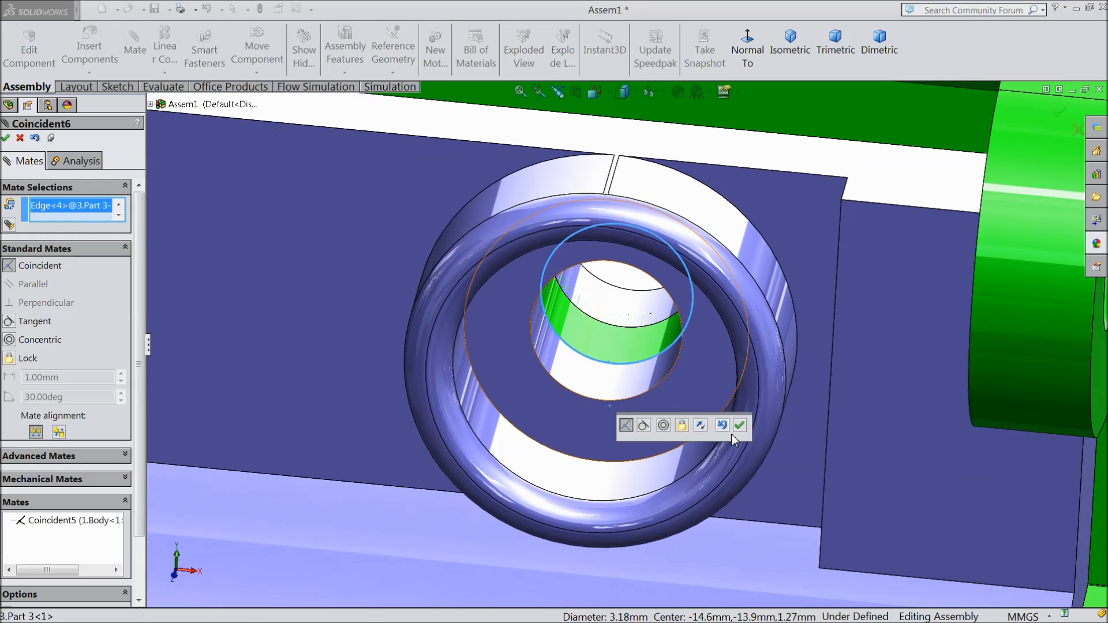
click(741, 427)
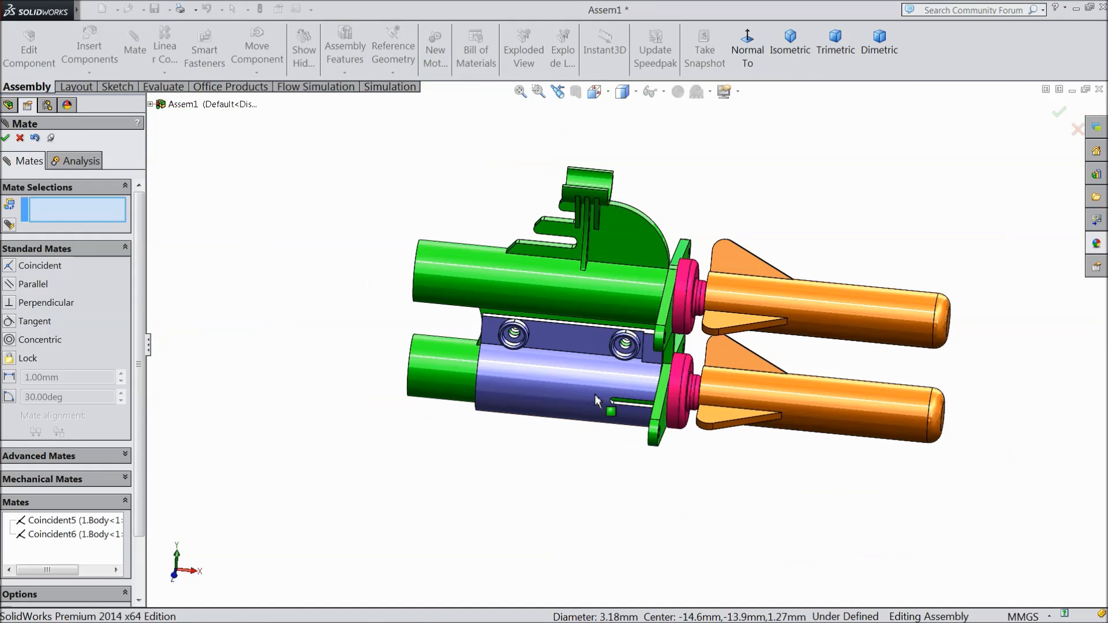
middle_drag(598, 400, 568, 416)
click(6, 138)
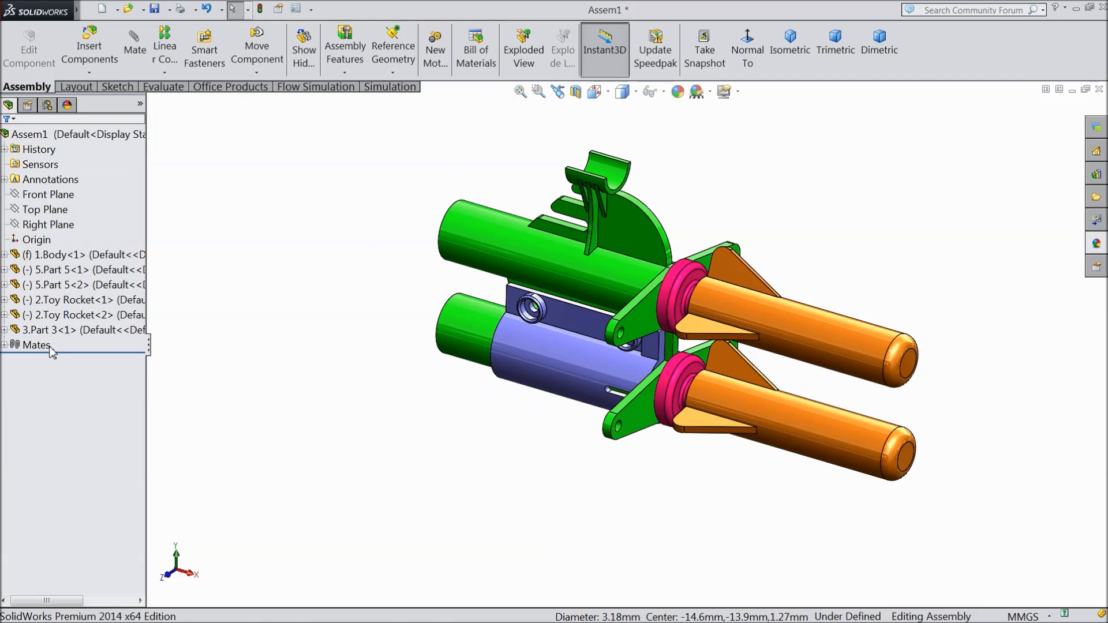
Step: Insert the 4.plunger, 6.Part 6 and 7.Handle components together and place them beside the body's open tube ends
click(91, 52)
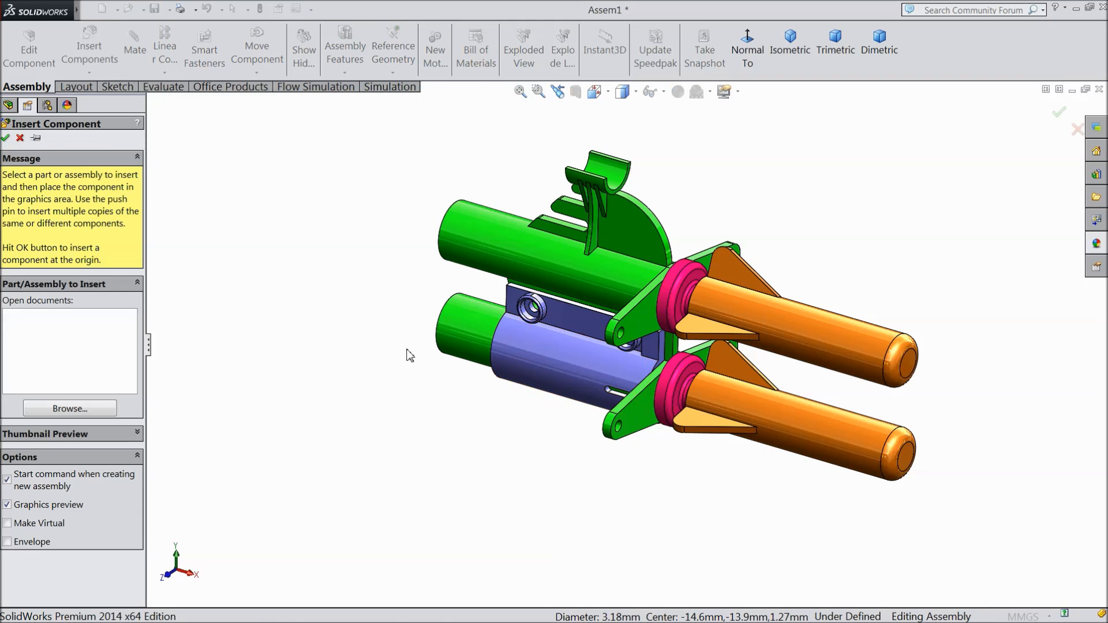
click(70, 408)
click(727, 179)
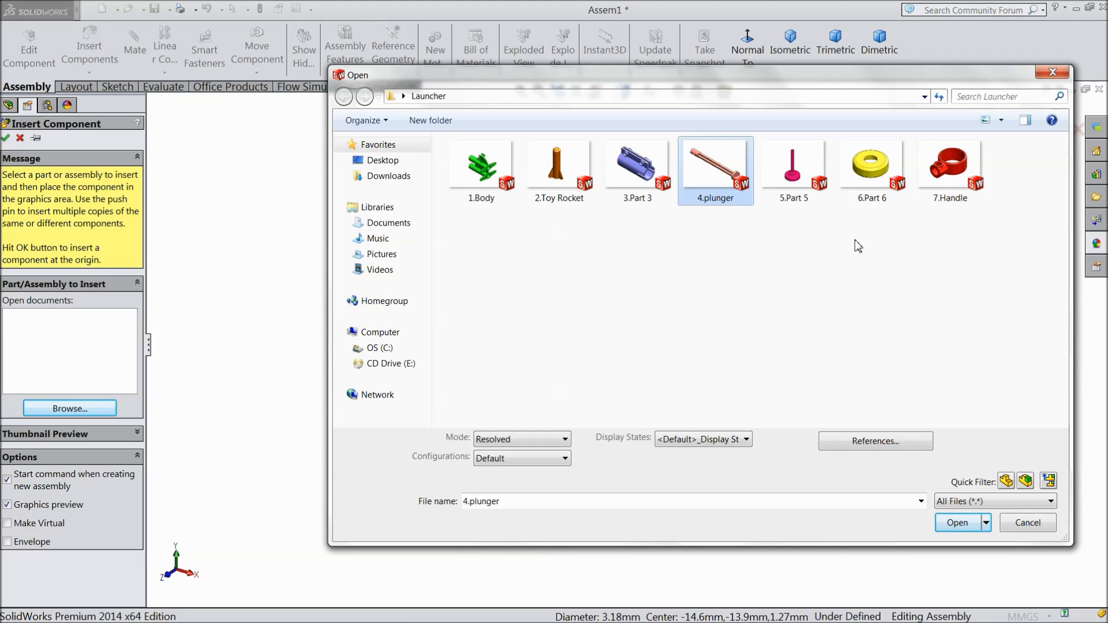
ctrl+click(874, 179)
ctrl+click(952, 202)
click(957, 532)
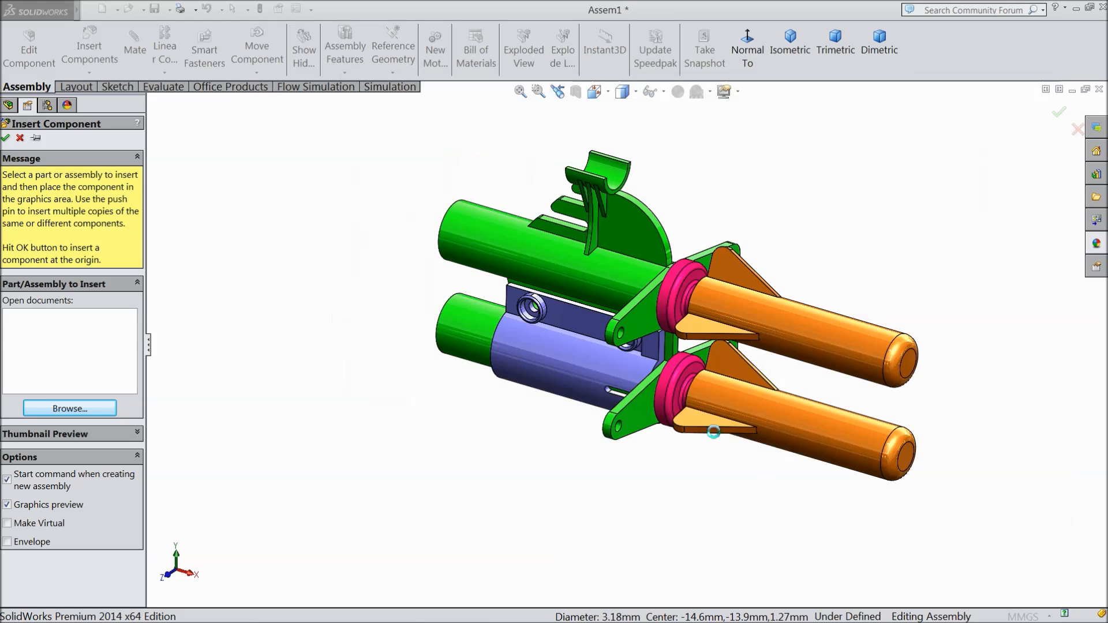
click(269, 347)
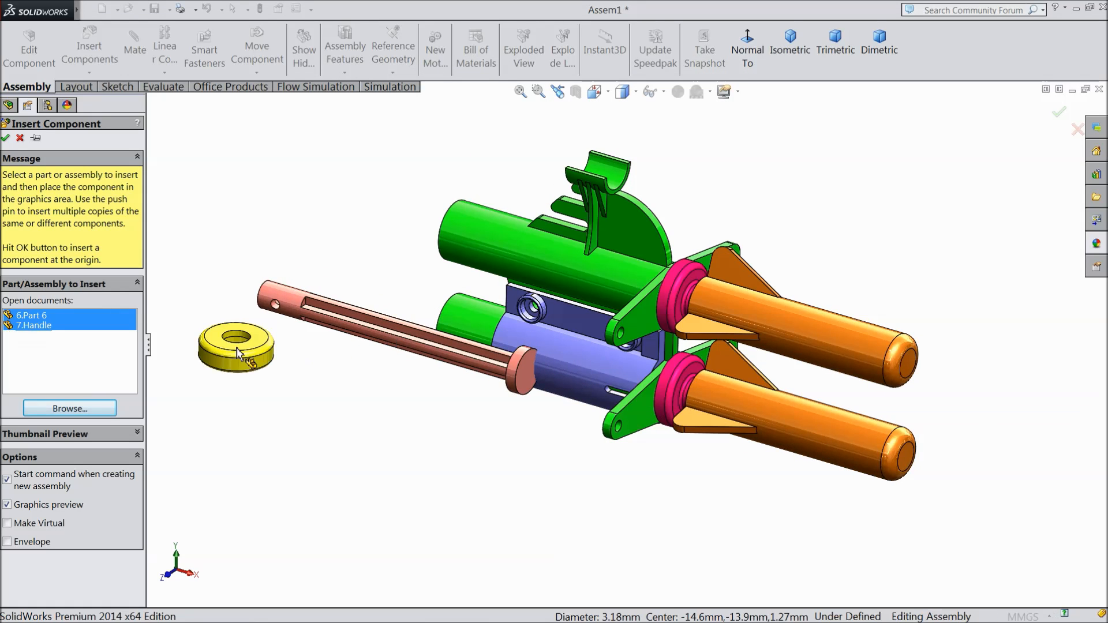
click(273, 394)
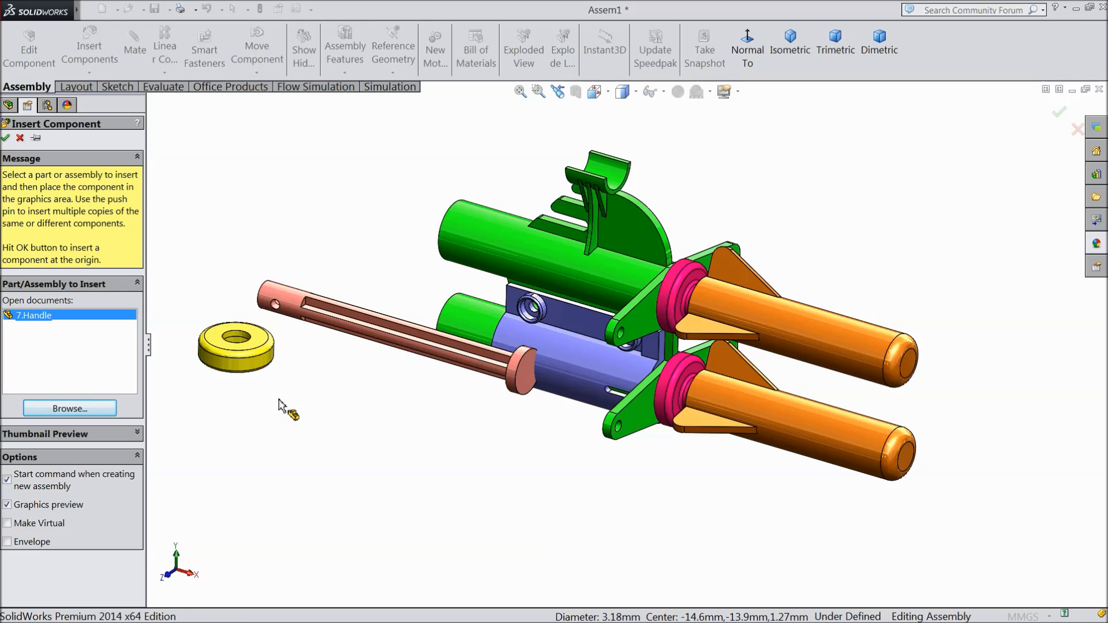
Step: Move the plunger farther away from the body's lower tube
scroll(482, 362, up, 2)
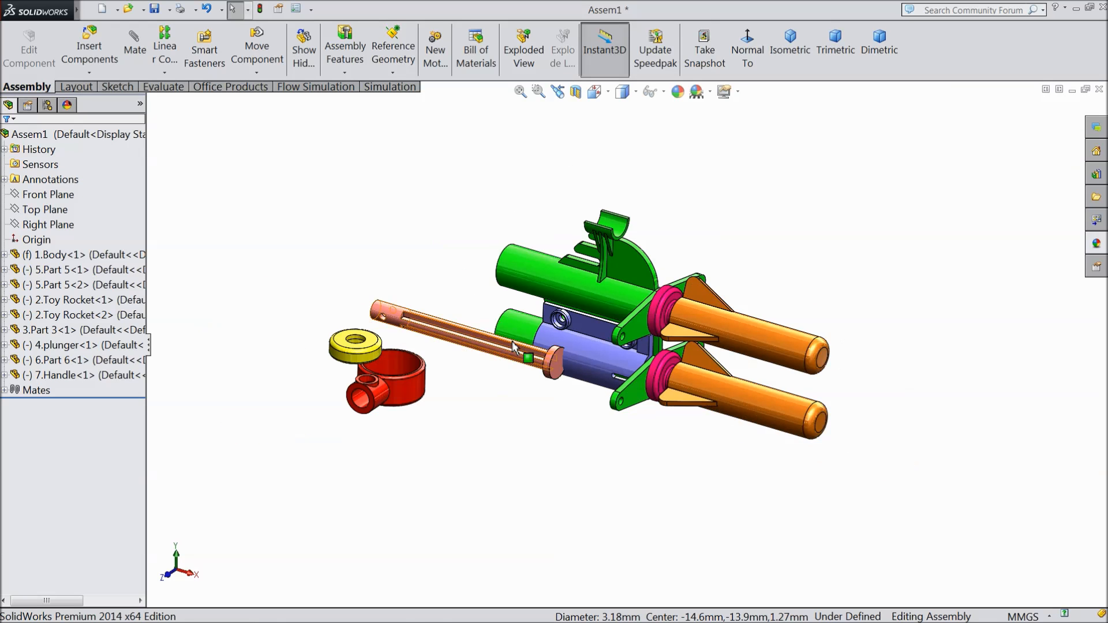
scroll(482, 362, down, 3)
drag(433, 323, 343, 312)
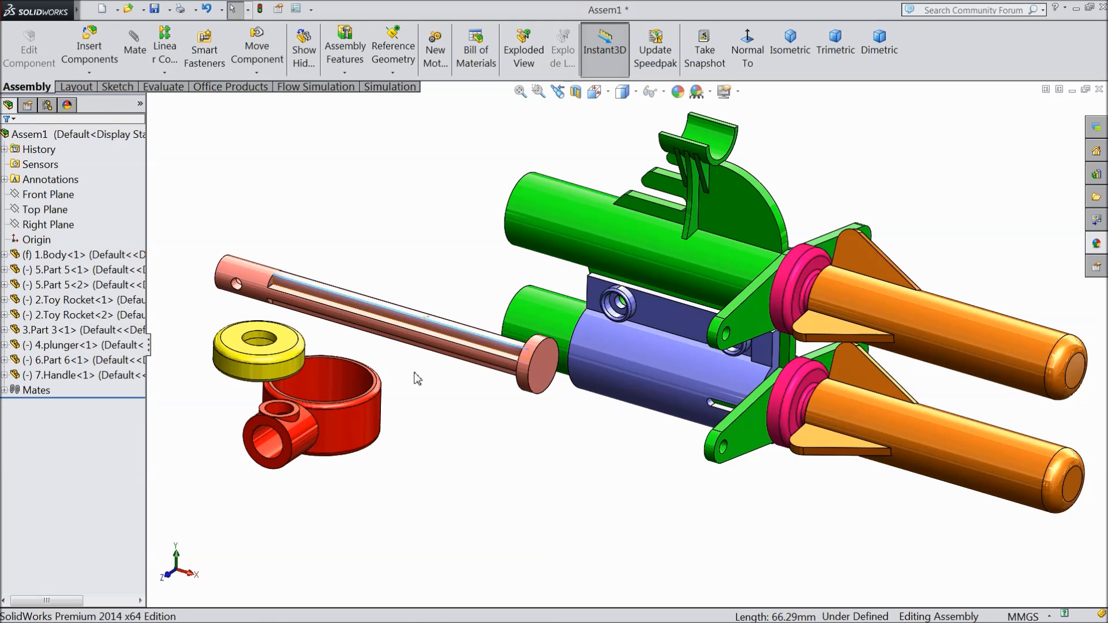
scroll(413, 379, up, 2)
scroll(452, 424, down, 4)
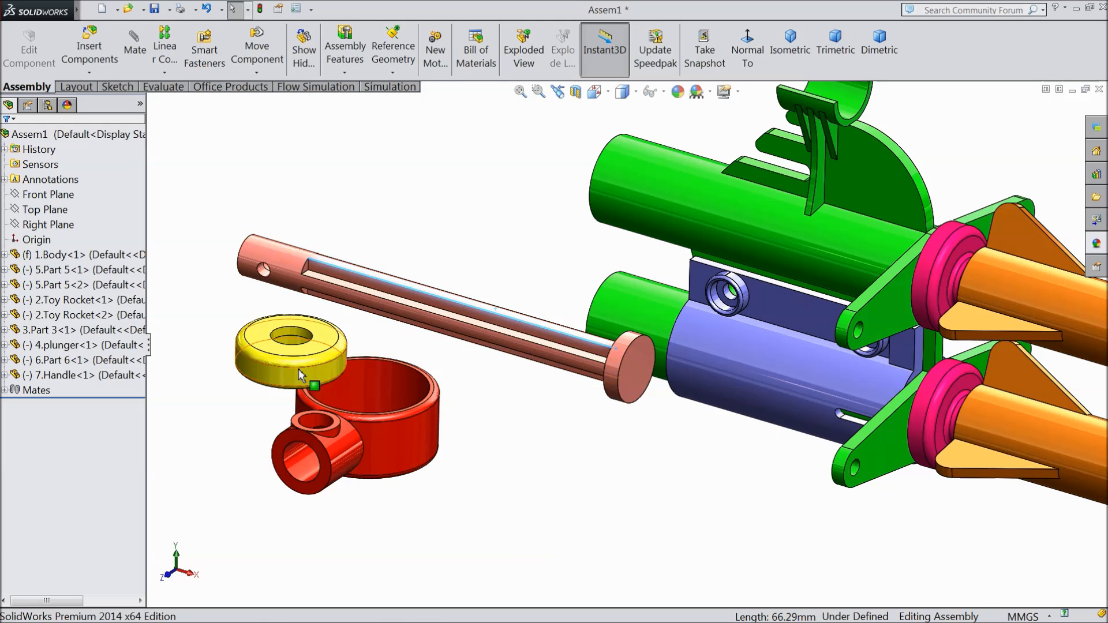
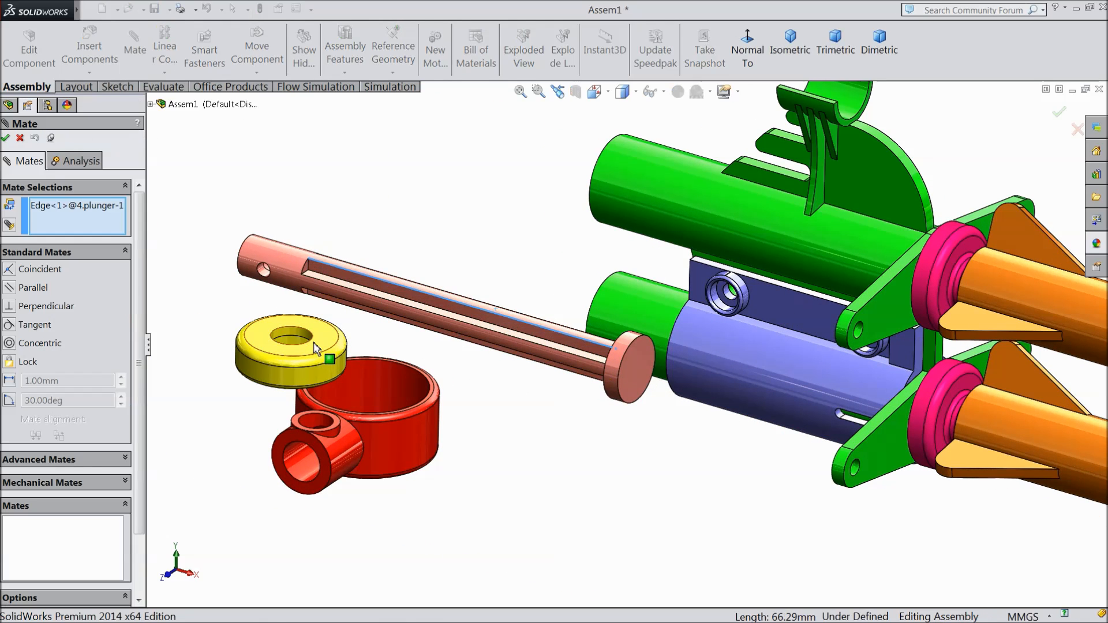
click(290, 338)
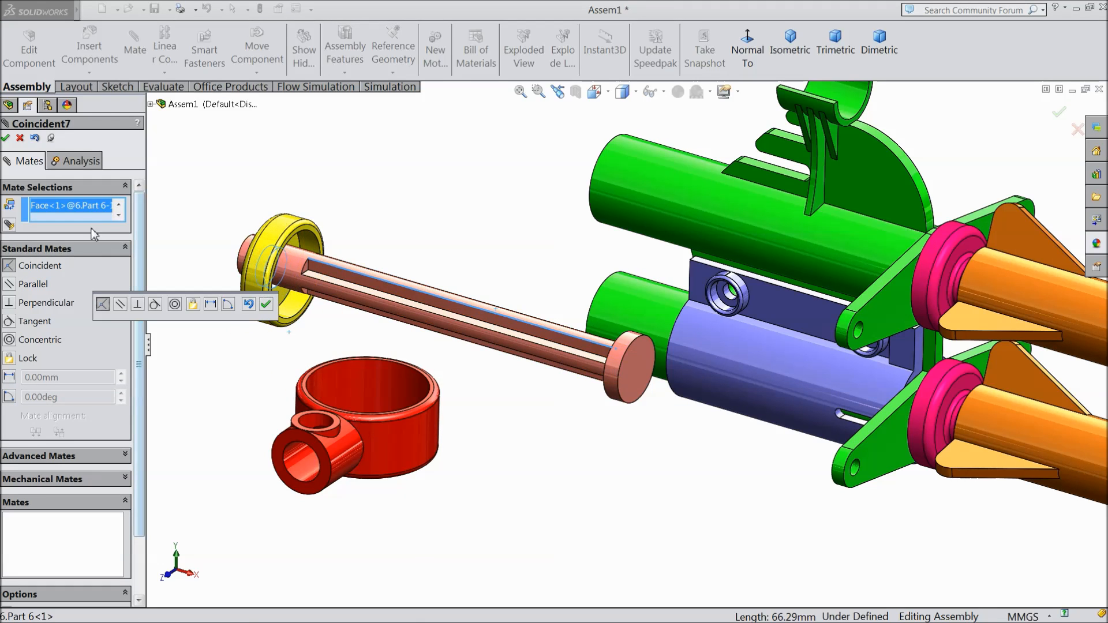
click(118, 204)
click(108, 207)
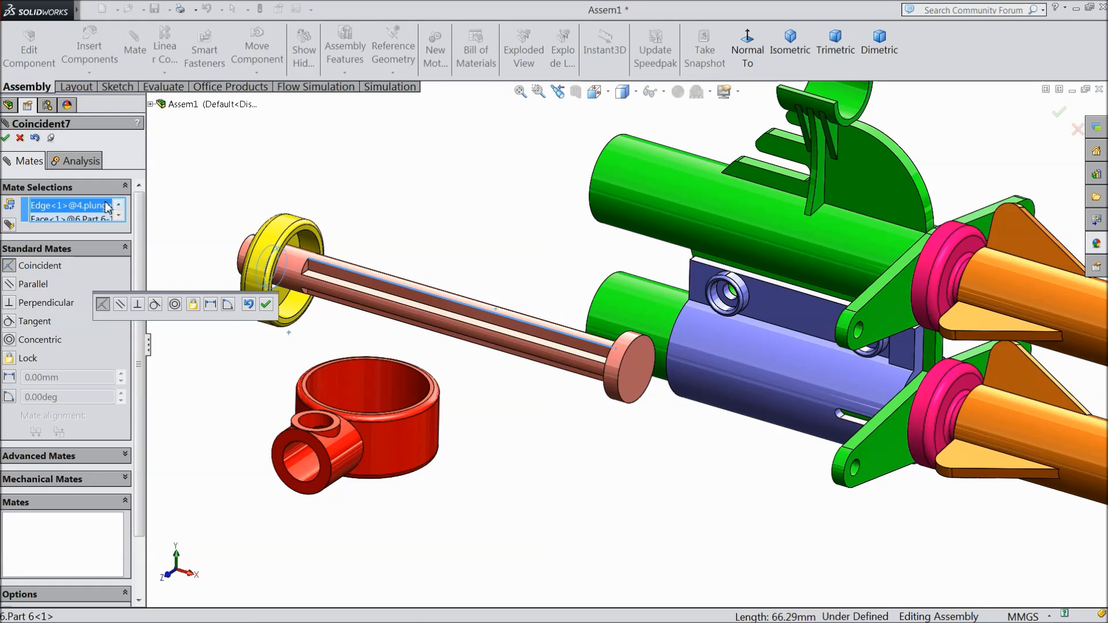
right_click(97, 209)
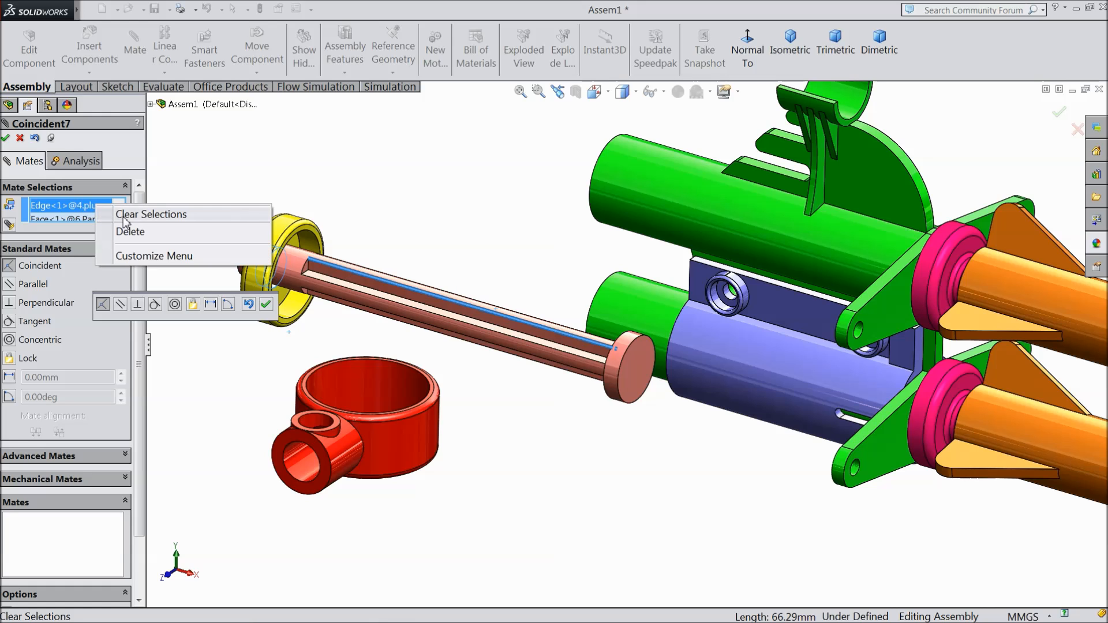
click(126, 214)
drag(273, 262, 204, 240)
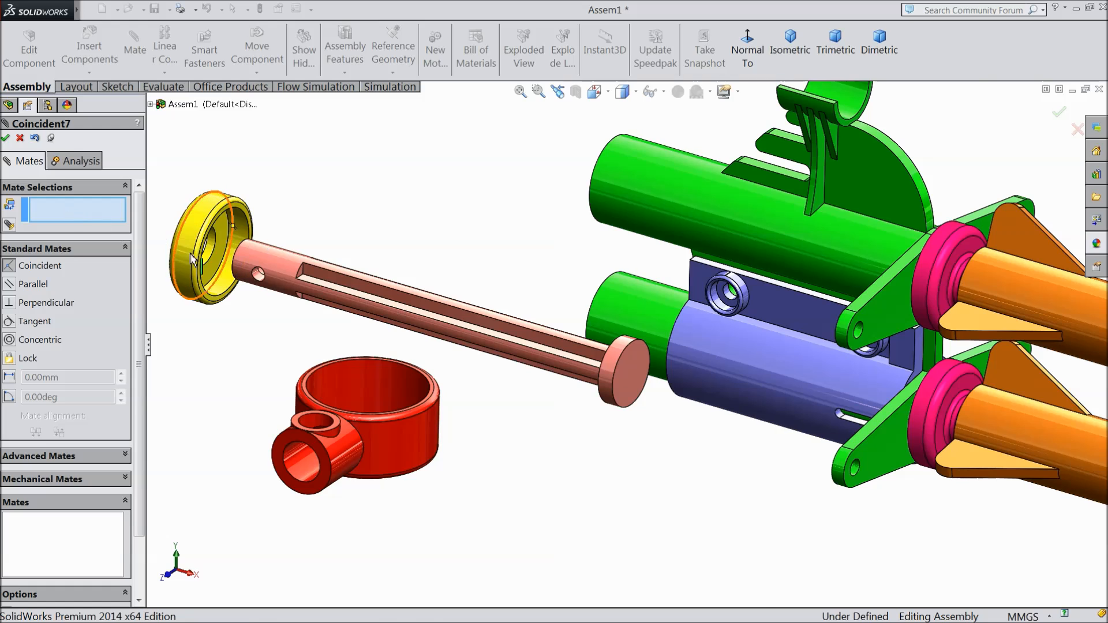
scroll(192, 260, down, 4)
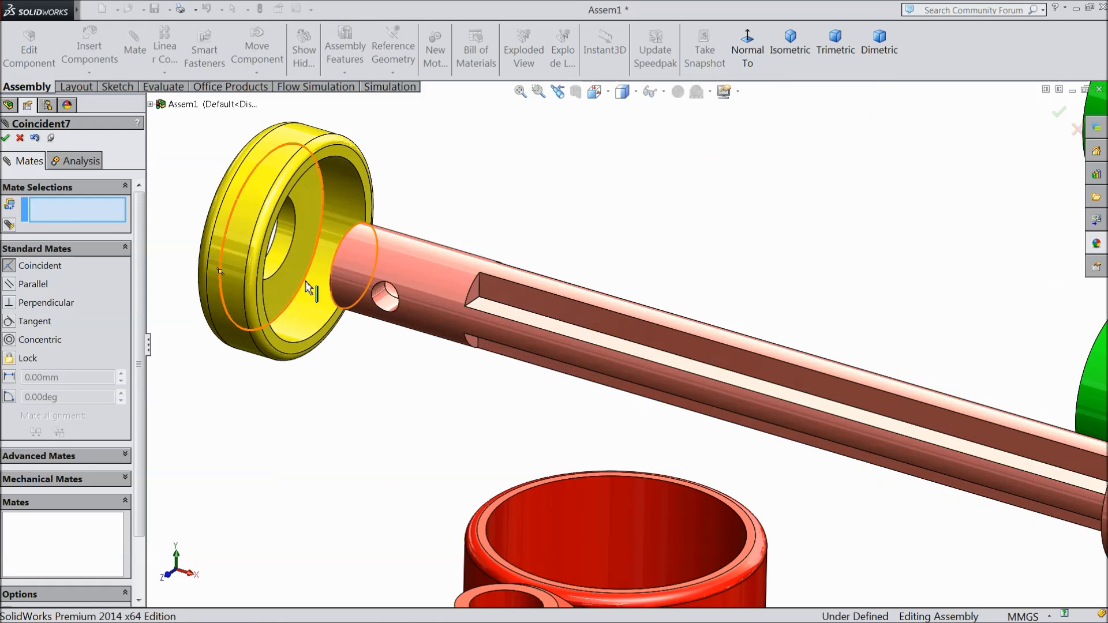
click(416, 272)
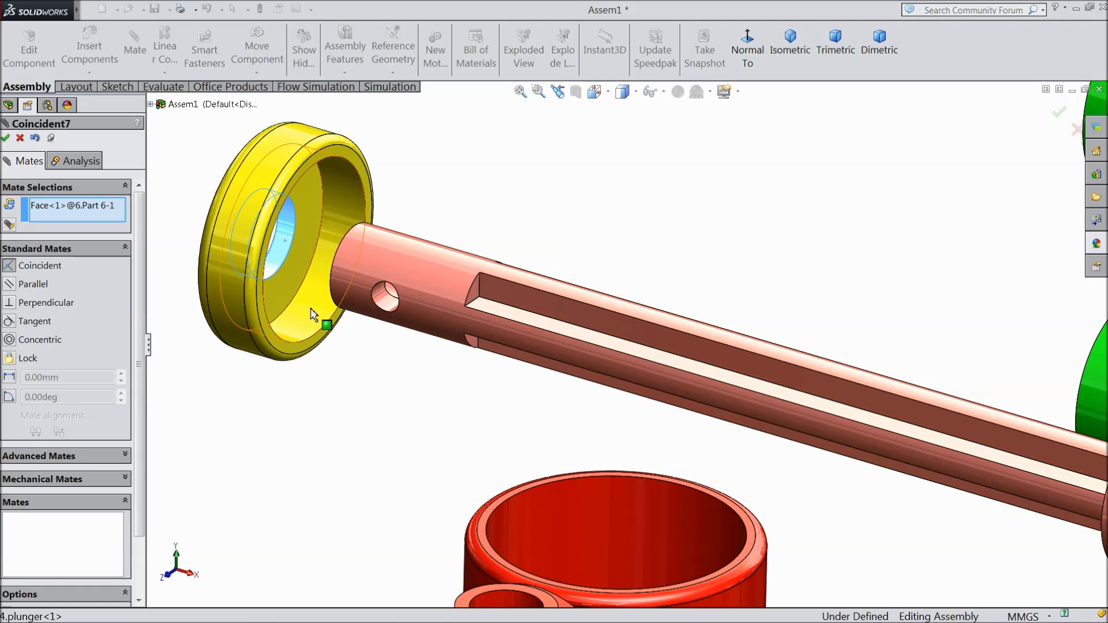
scroll(284, 314, up, 5)
scroll(798, 418, down, 3)
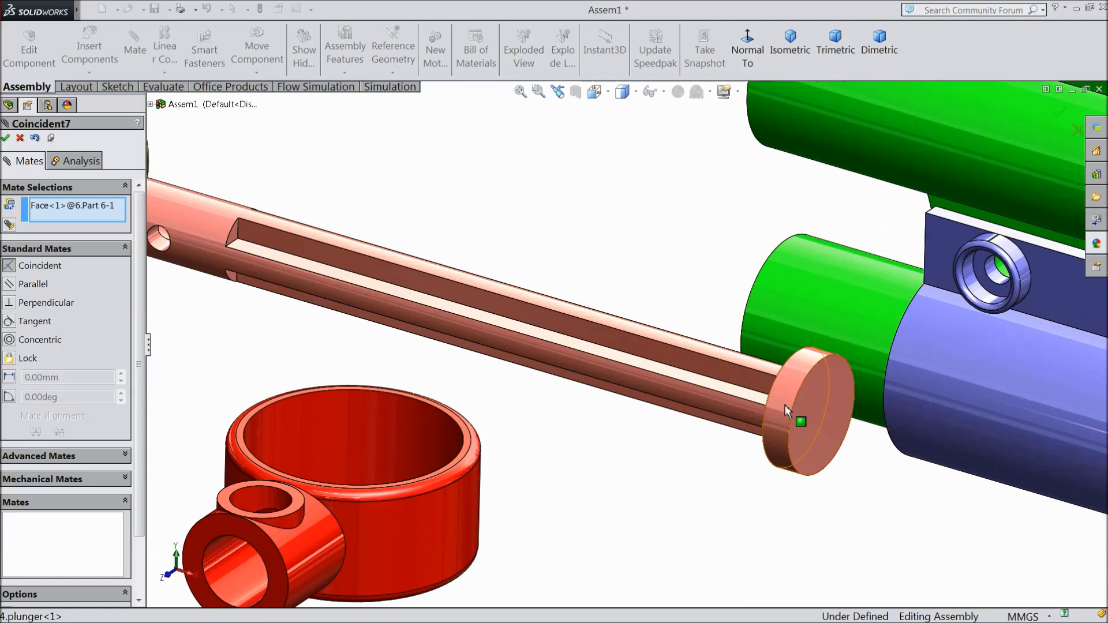
scroll(784, 404, up, 3)
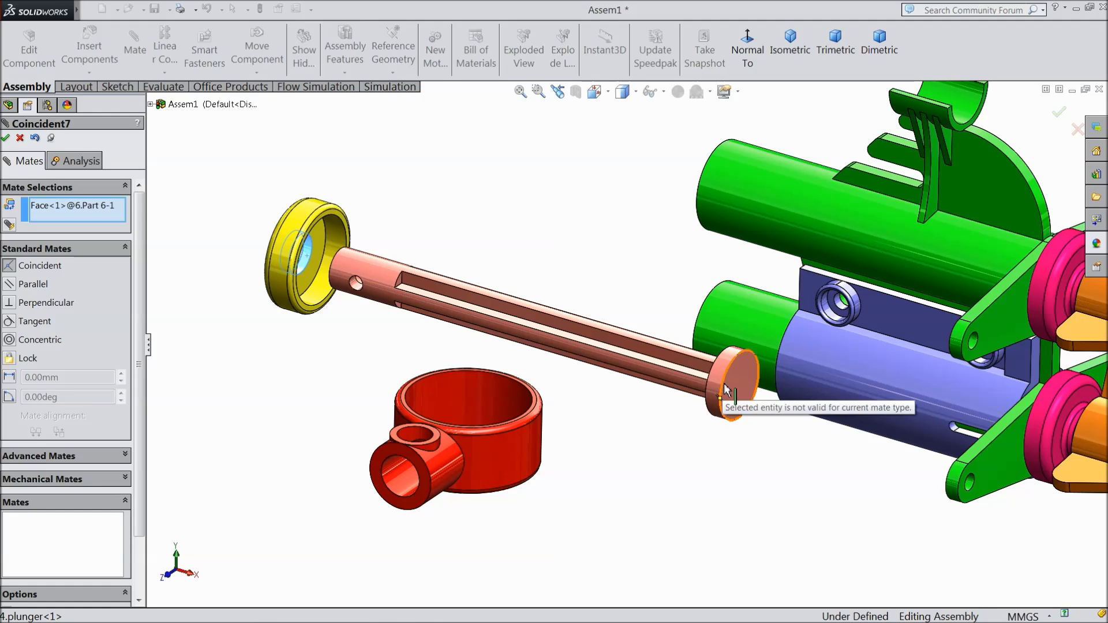
right_click(87, 215)
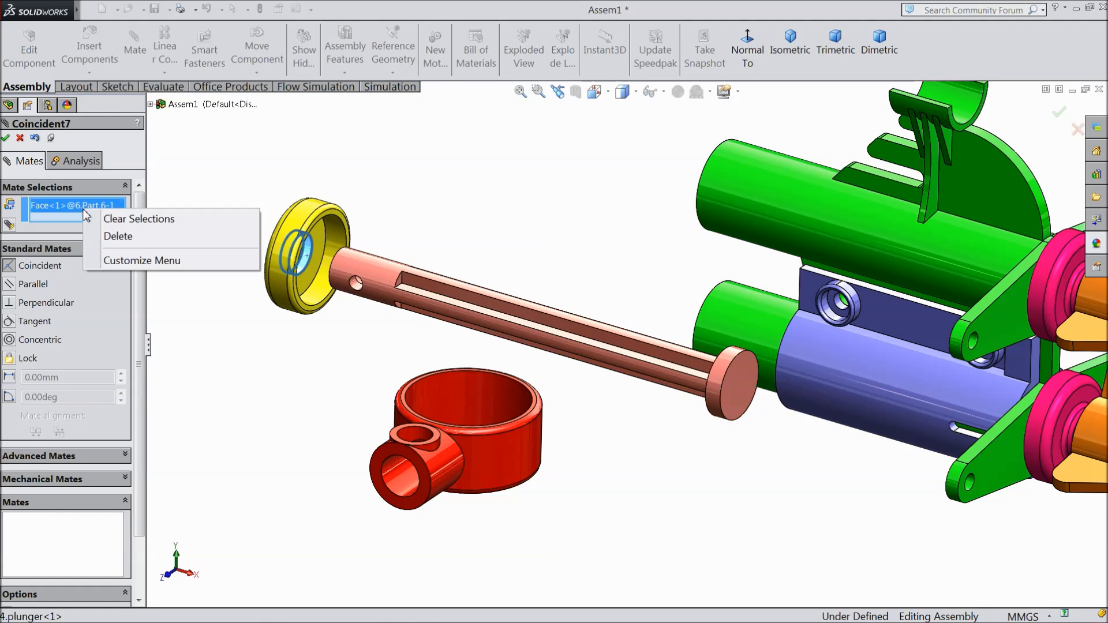
click(114, 219)
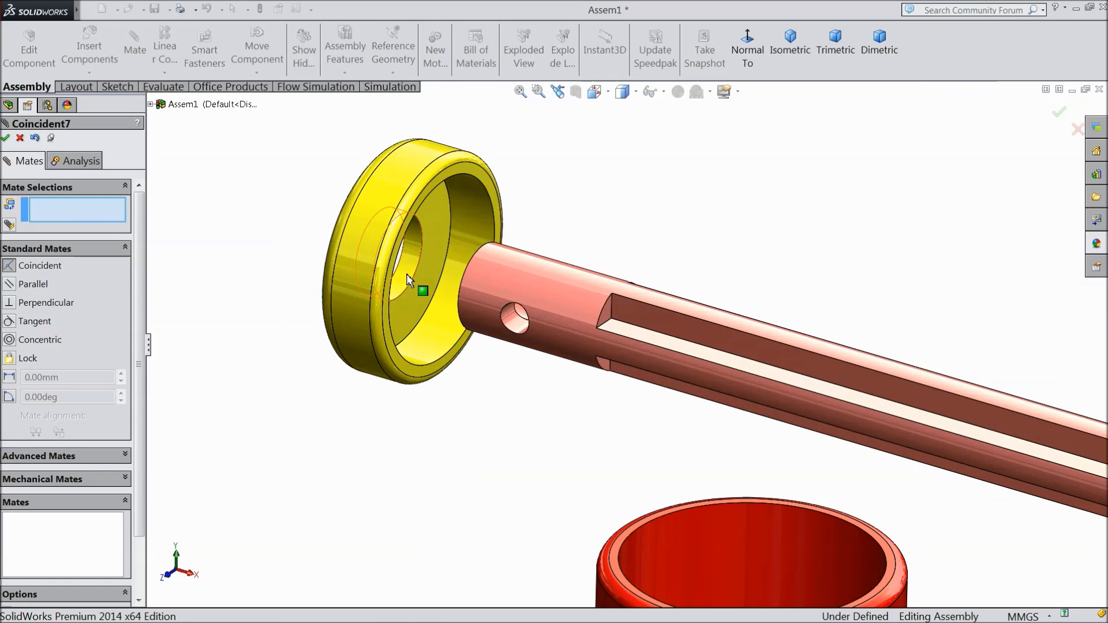
Step: Try a coincident mate with flipped alignment between Part 6's hole edge and the plunger's open end edge, and delete it
click(411, 278)
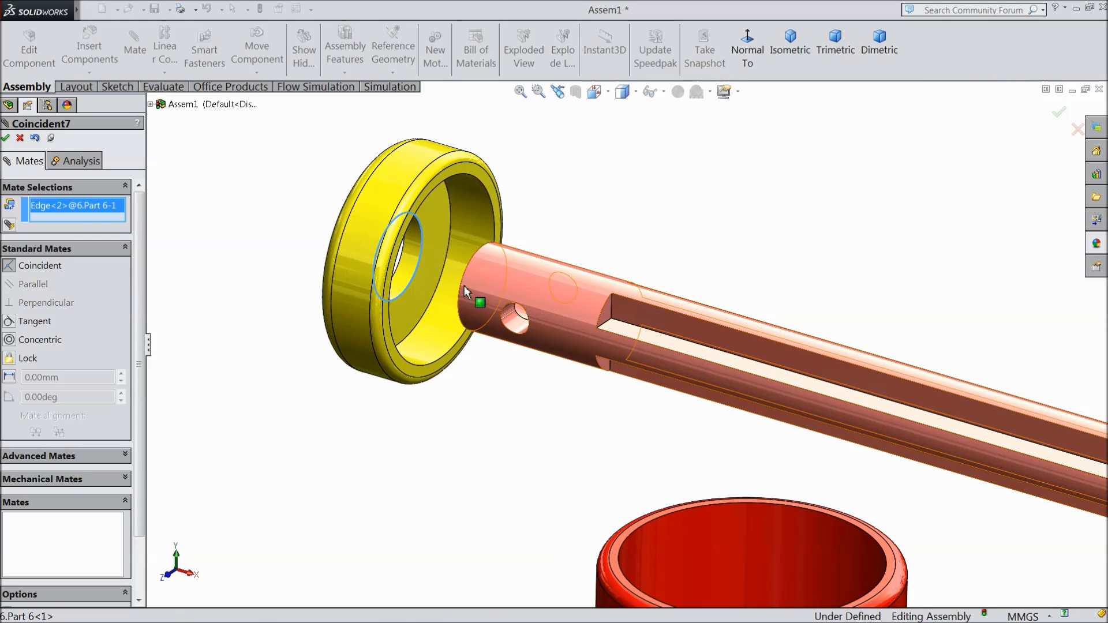
click(464, 288)
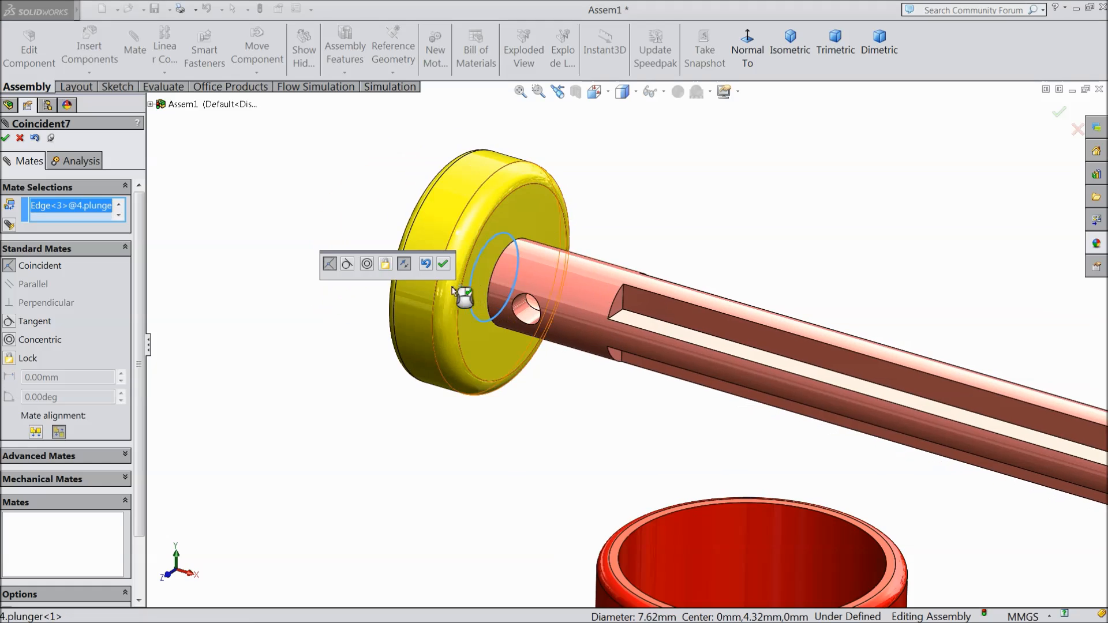
click(404, 265)
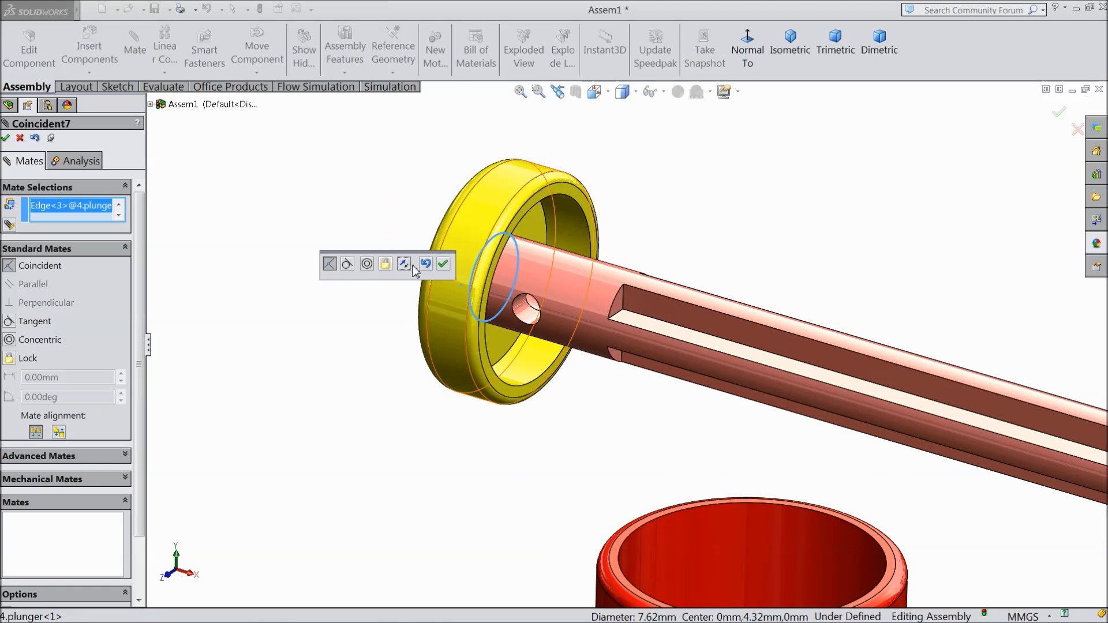
click(445, 264)
drag(465, 259, 386, 224)
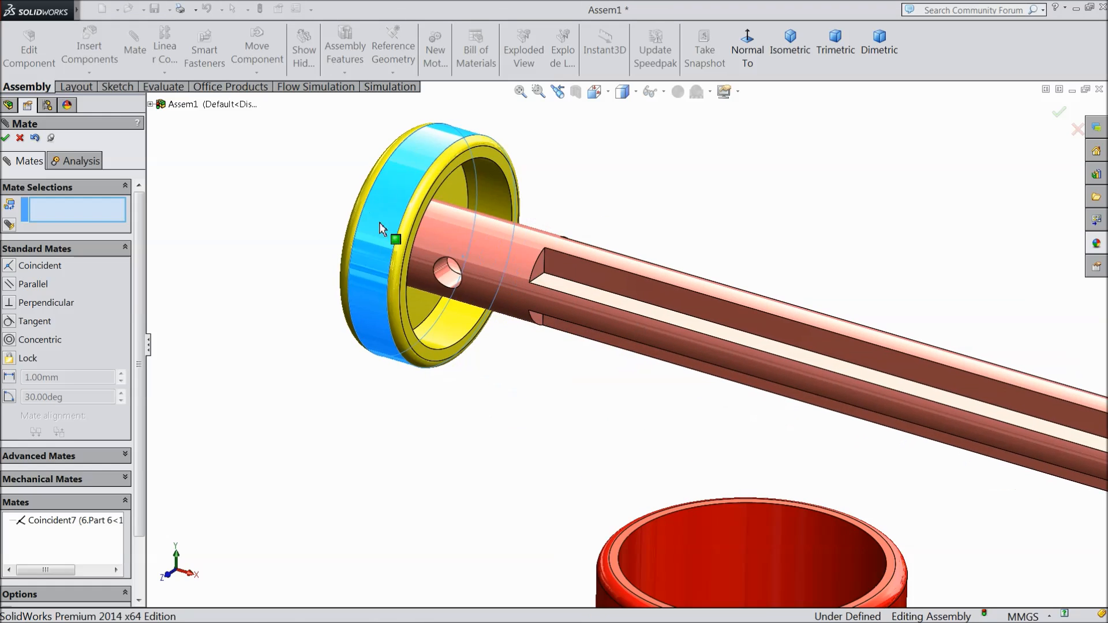
click(52, 521)
right_click(52, 522)
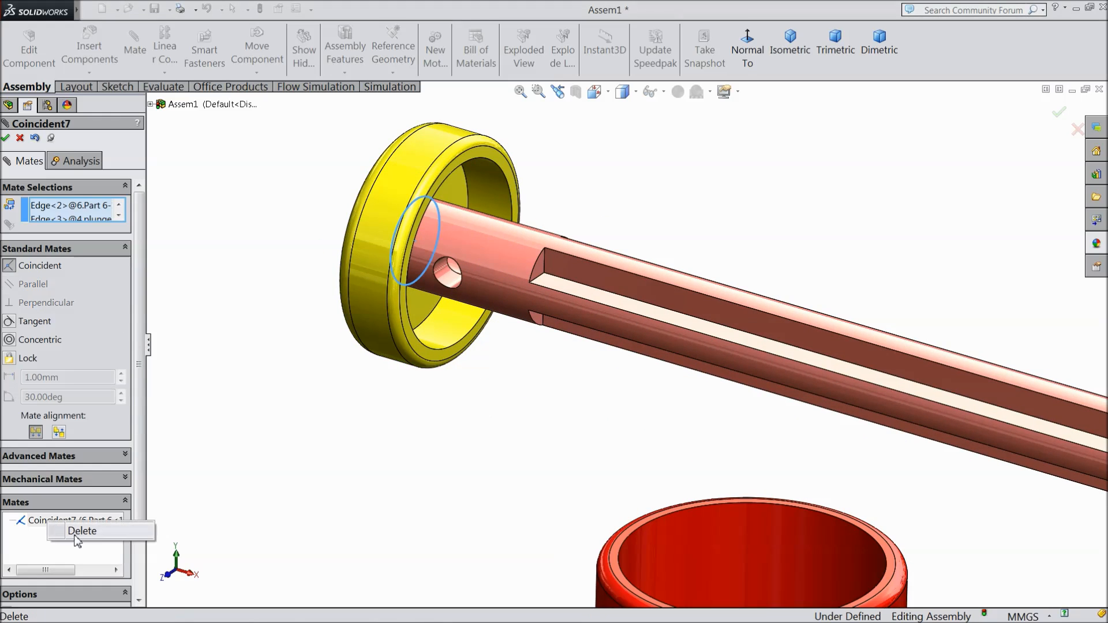
click(78, 529)
Step: Add a concentric mate between Part 6's central hole and the cylindrical face of the plunger's head
scroll(438, 340, up, 3)
drag(472, 330, 442, 274)
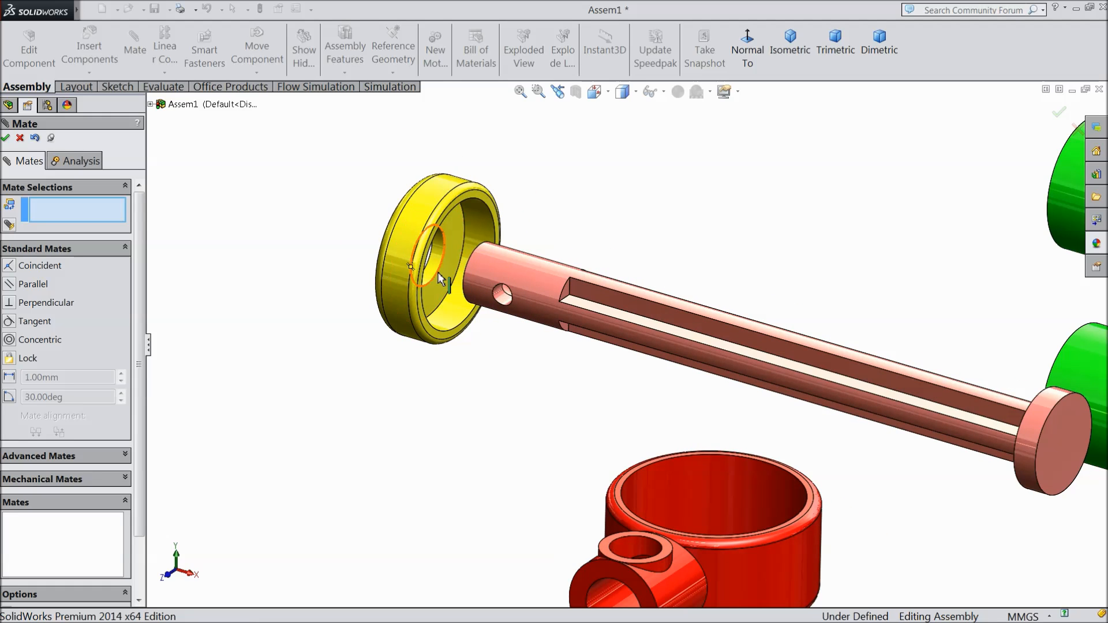
click(436, 270)
scroll(629, 339, up, 3)
scroll(821, 396, down, 3)
click(823, 396)
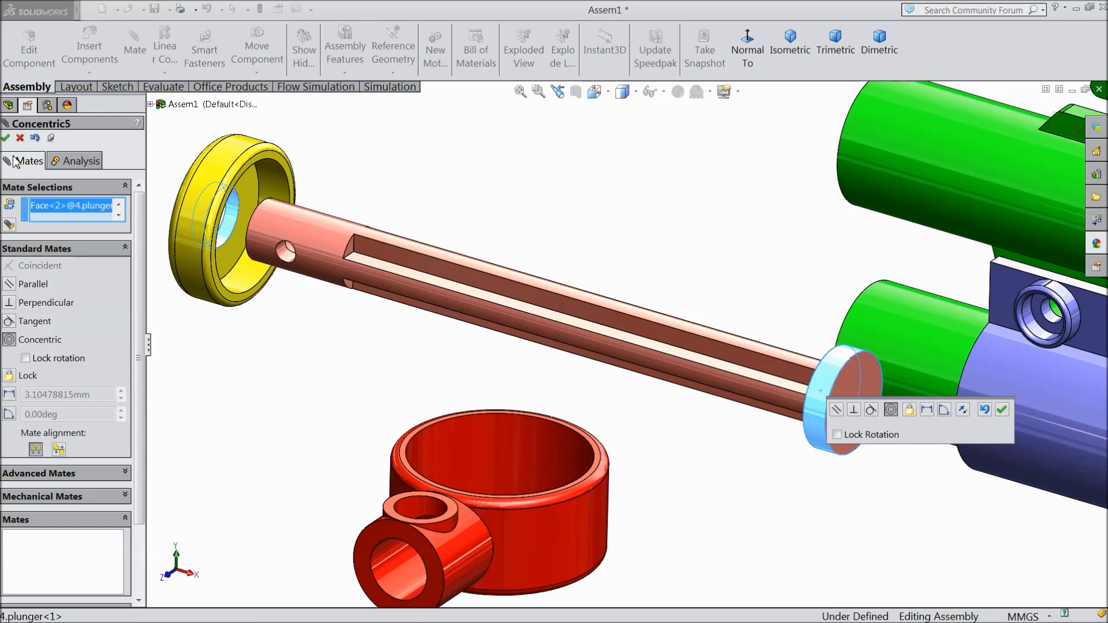
click(6, 138)
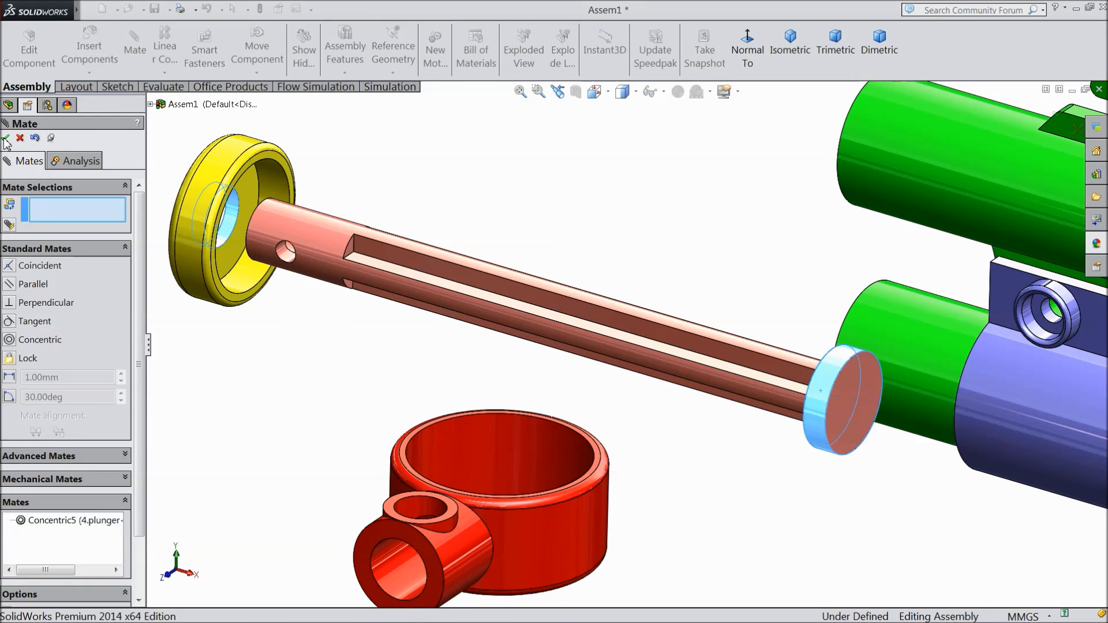
Step: Add a coincident mate between Part 6's recessed inner face and the rod-side face of the plunger's head
click(233, 257)
scroll(440, 353, up, 3)
middle_drag(440, 354, 545, 390)
scroll(751, 370, down, 3)
click(716, 355)
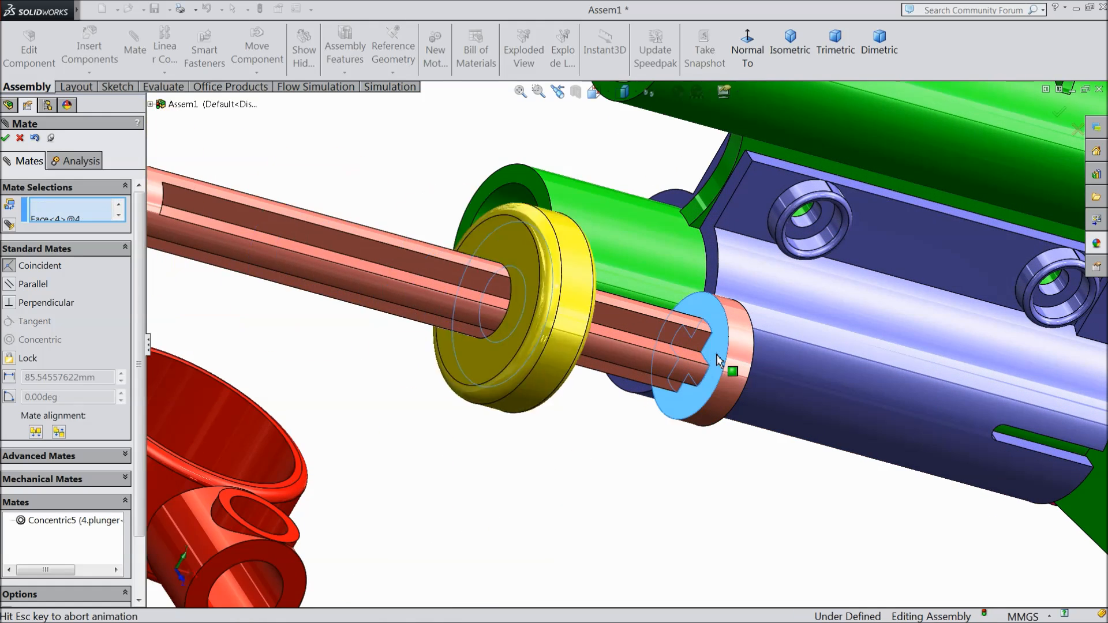
click(876, 373)
scroll(745, 455, up, 3)
middle_drag(744, 455, 619, 437)
scroll(404, 422, up, 3)
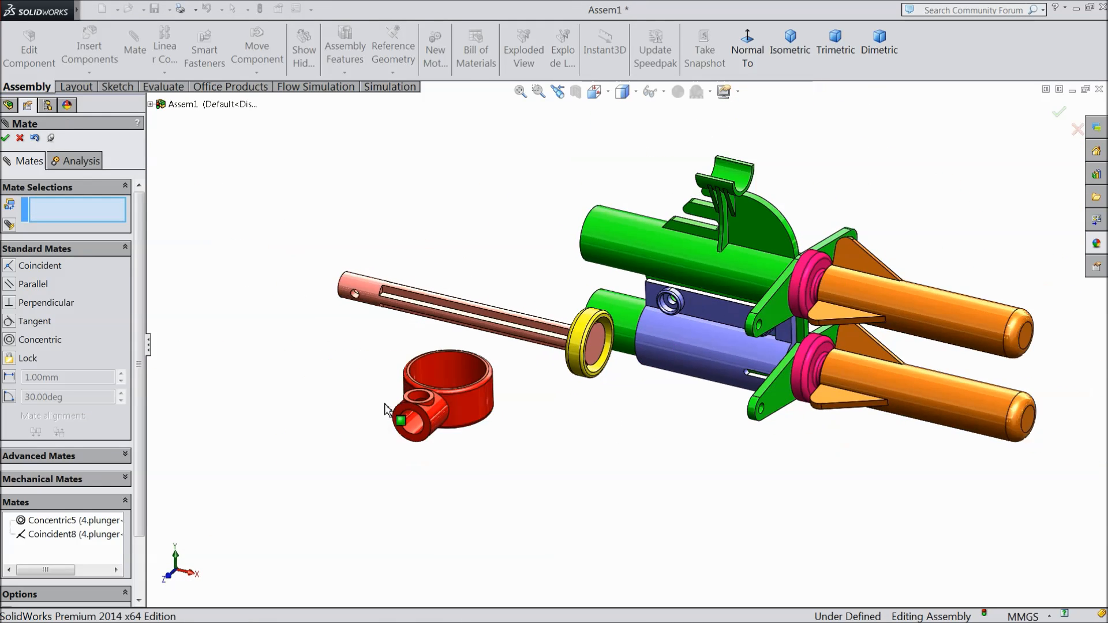
Step: Add a concentric mate between the handle's small cylinder bore and the plunger's rod, with the mate alignment flipped
scroll(433, 420, down, 5)
click(466, 456)
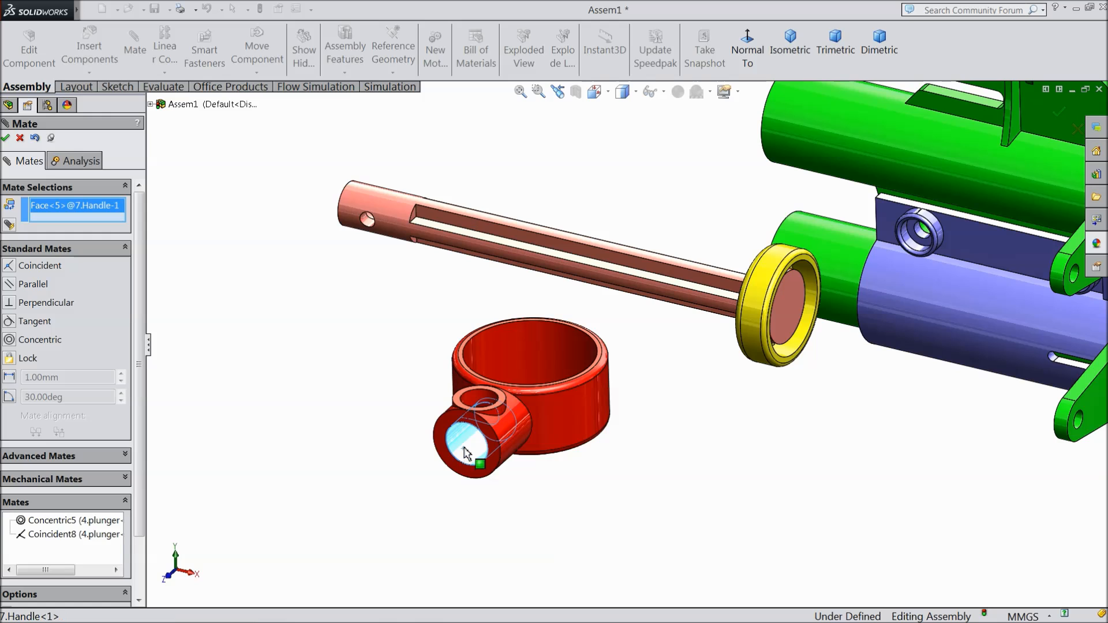
click(365, 206)
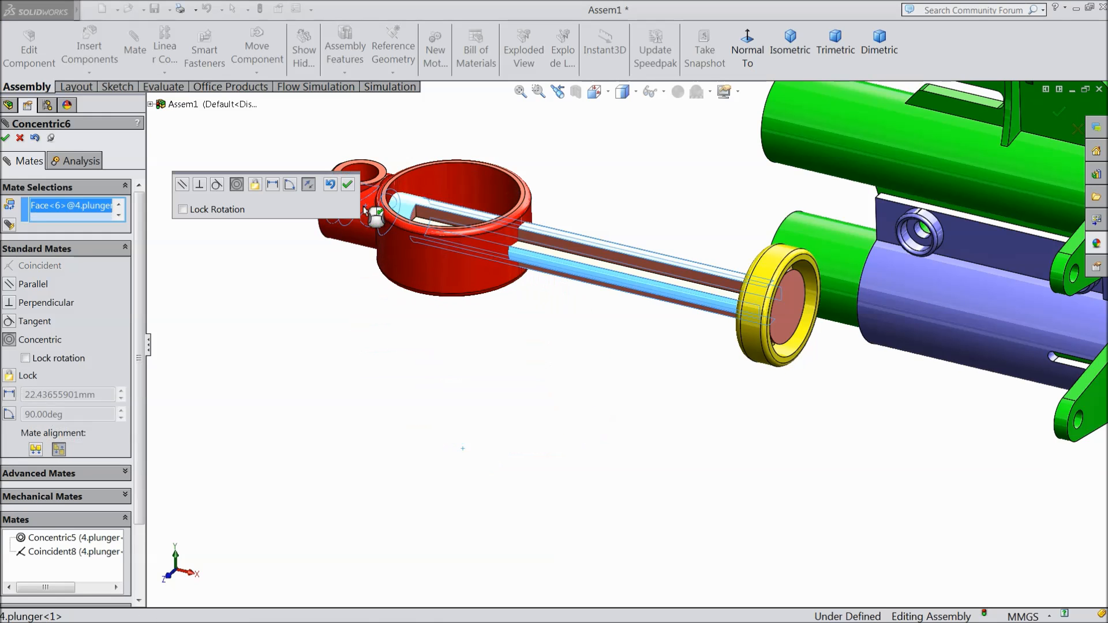
click(309, 184)
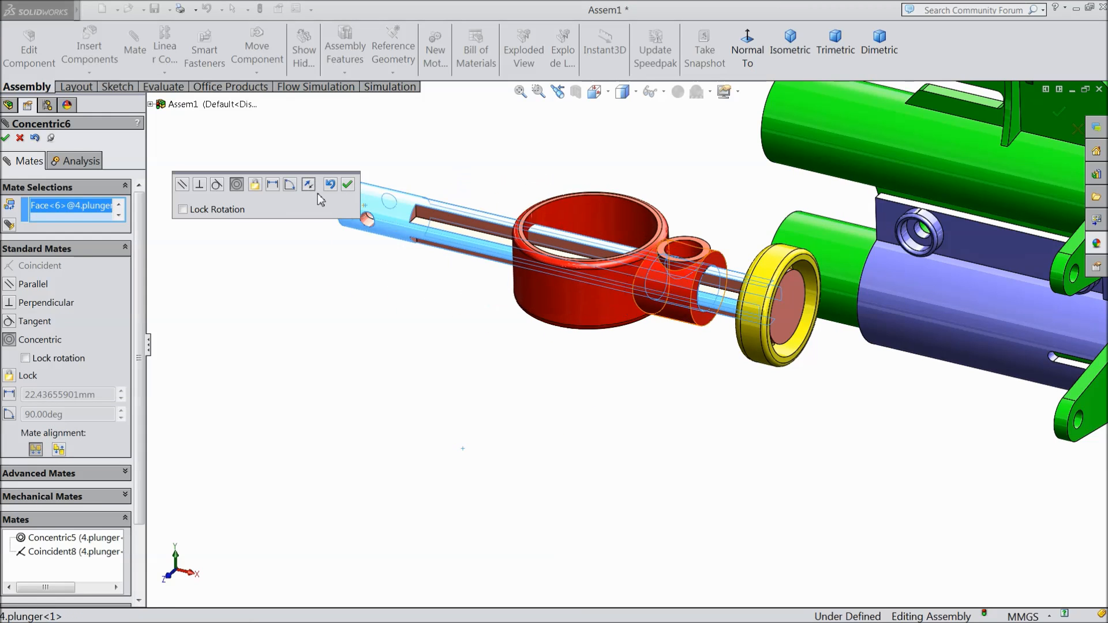
click(348, 185)
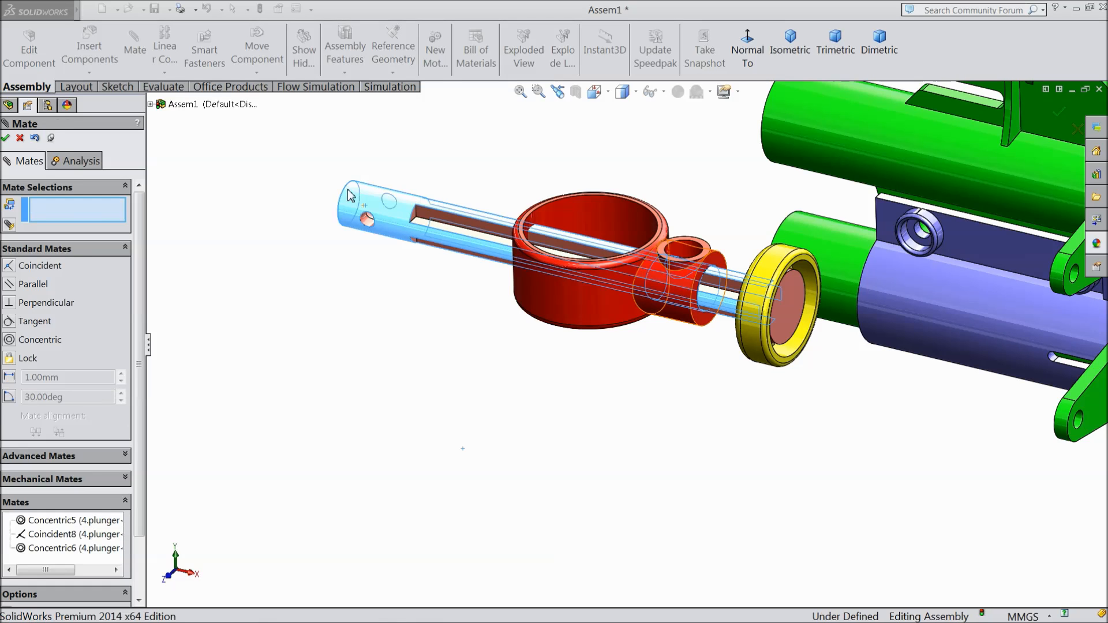
Step: Slide the handle beyond the plunger's free end and mate its cylinder end face coincident with the end face of the plunger's groove
drag(587, 285, 139, 170)
scroll(300, 220, up, 3)
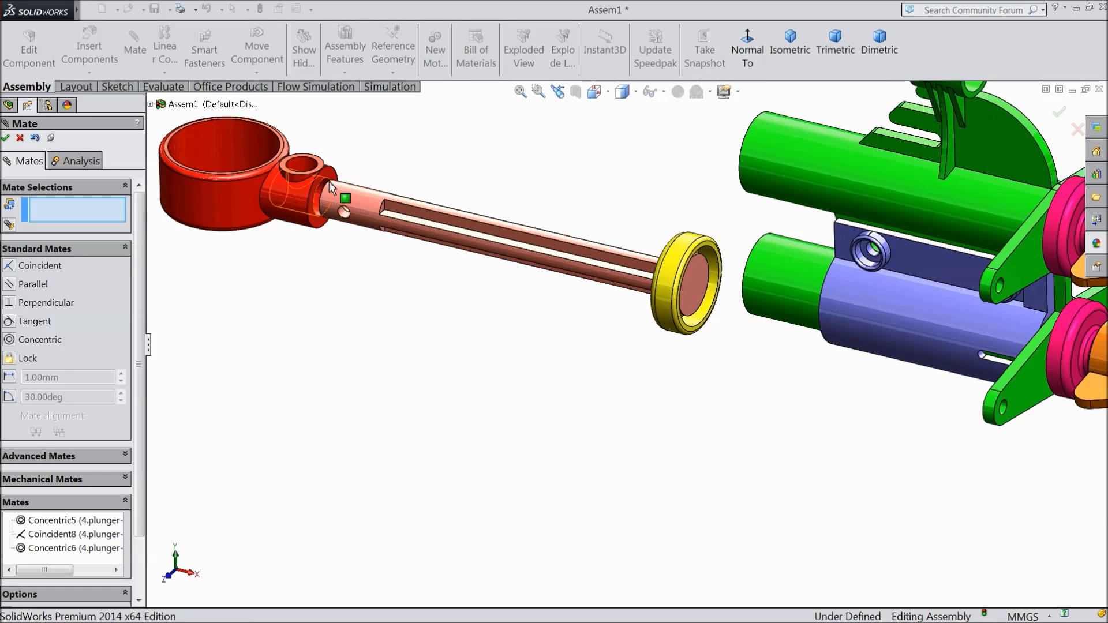
scroll(404, 260, down, 8)
scroll(443, 328, down, 3)
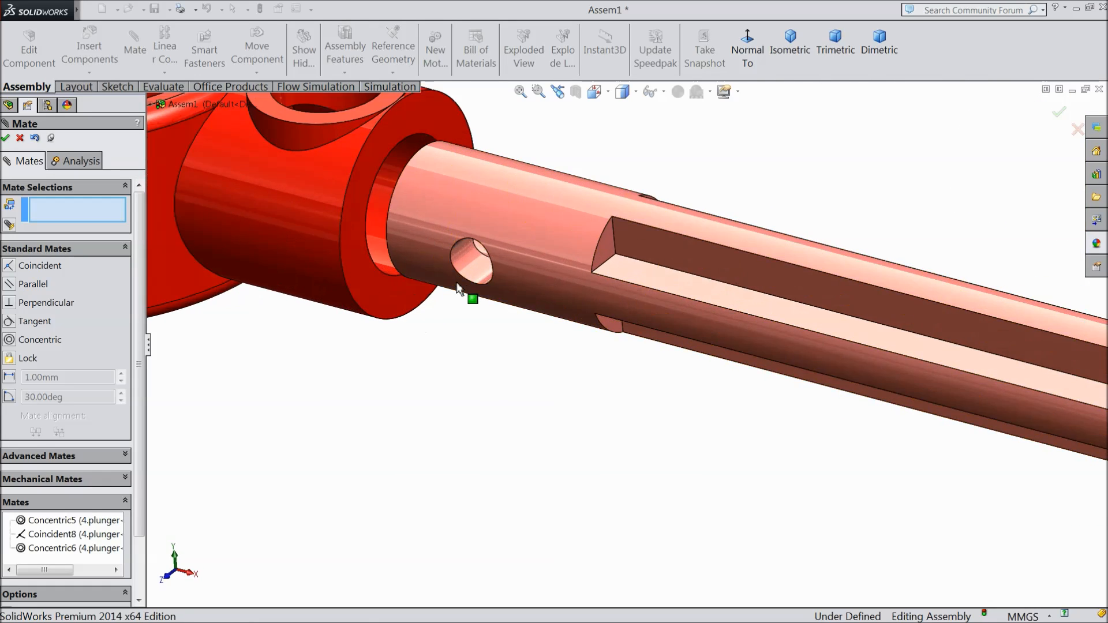
click(373, 296)
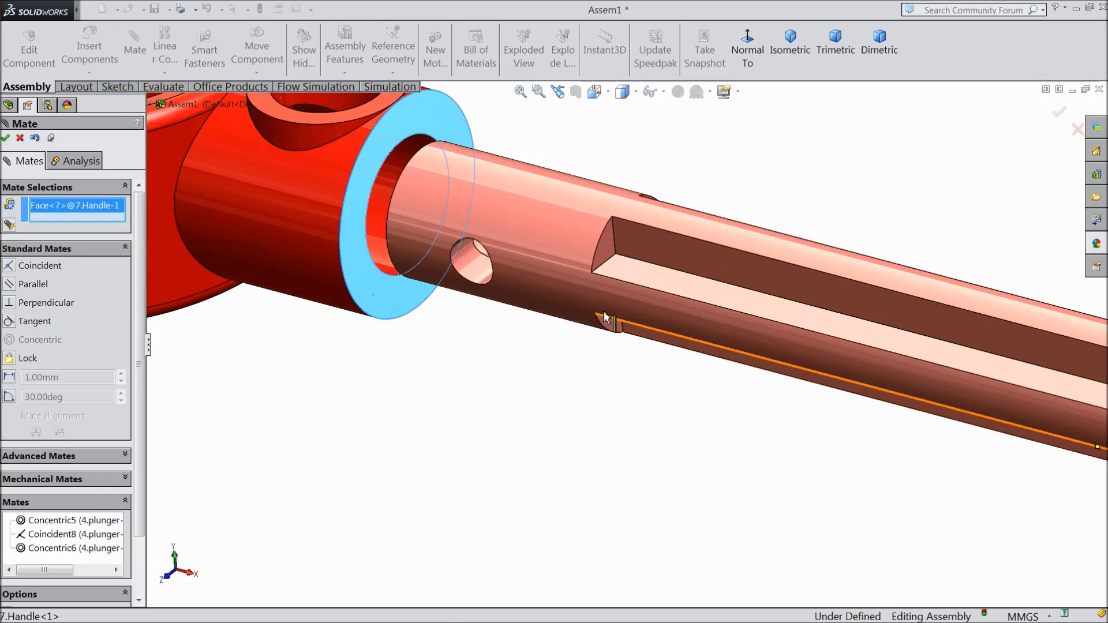
click(609, 258)
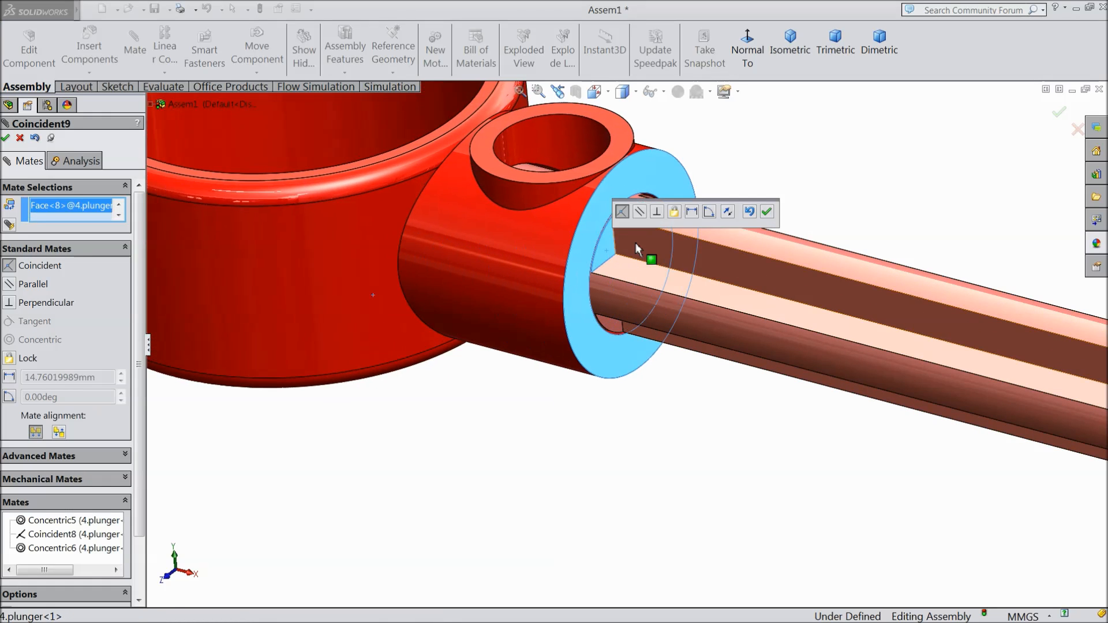
click(767, 216)
Step: Move the handle to test how it turns on the plunger and finish the Mate command
scroll(727, 240, up, 3)
middle_drag(740, 228, 745, 311)
drag(566, 270, 548, 314)
mouse_move(664, 216)
middle_down()
mouse_move(722, 277)
mouse_move(670, 324)
mouse_move(641, 391)
mouse_move(651, 243)
mouse_move(635, 235)
mouse_move(673, 237)
mouse_move(663, 233)
middle_up()
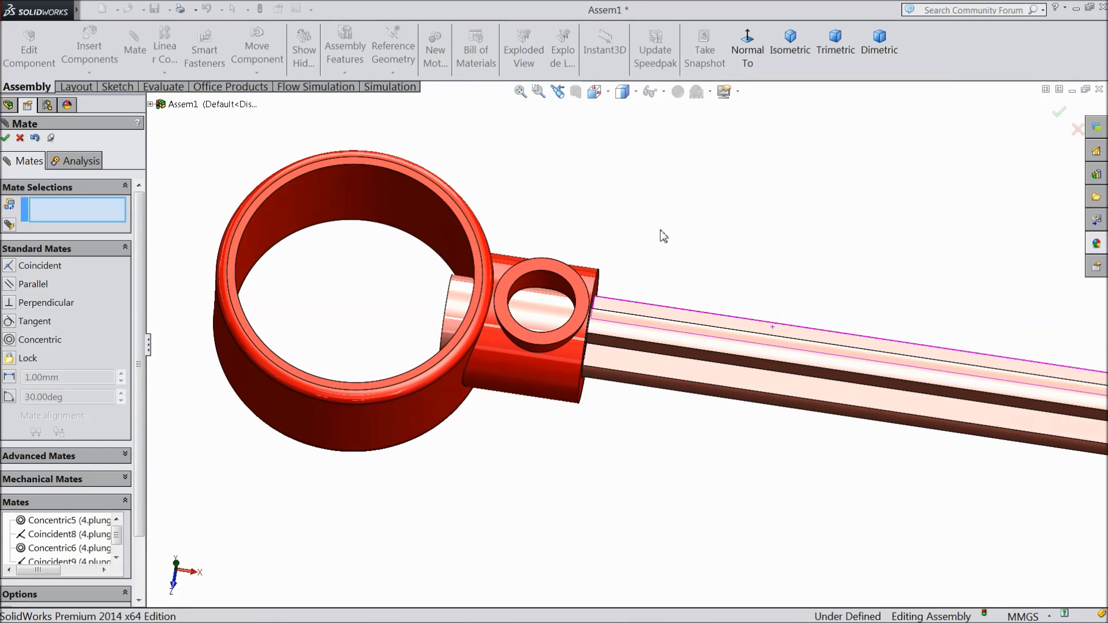
drag(527, 338, 506, 363)
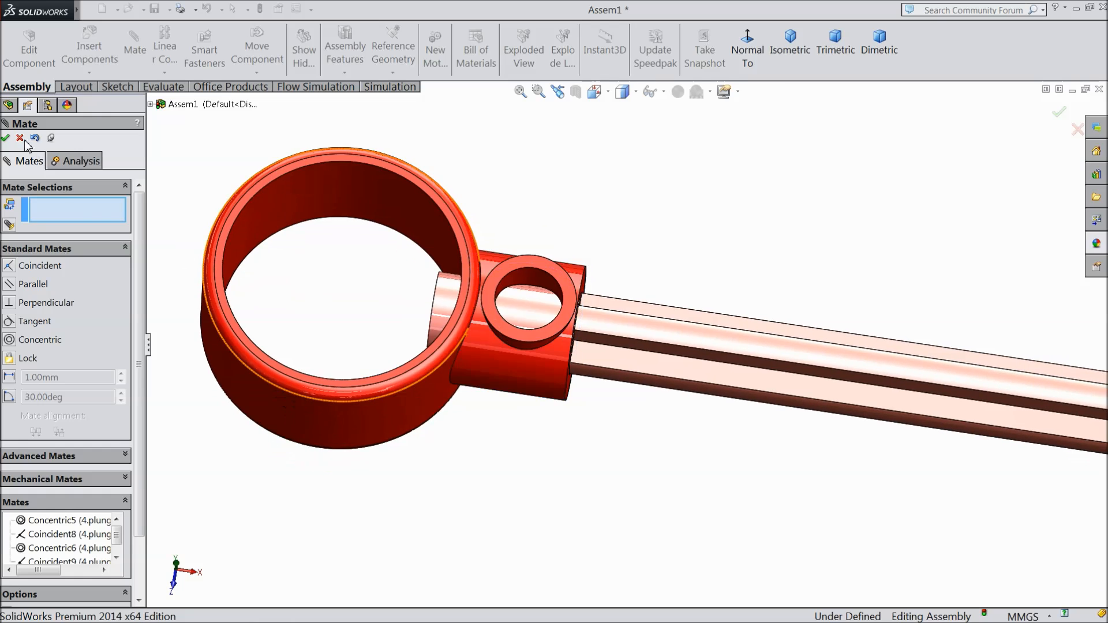
click(6, 139)
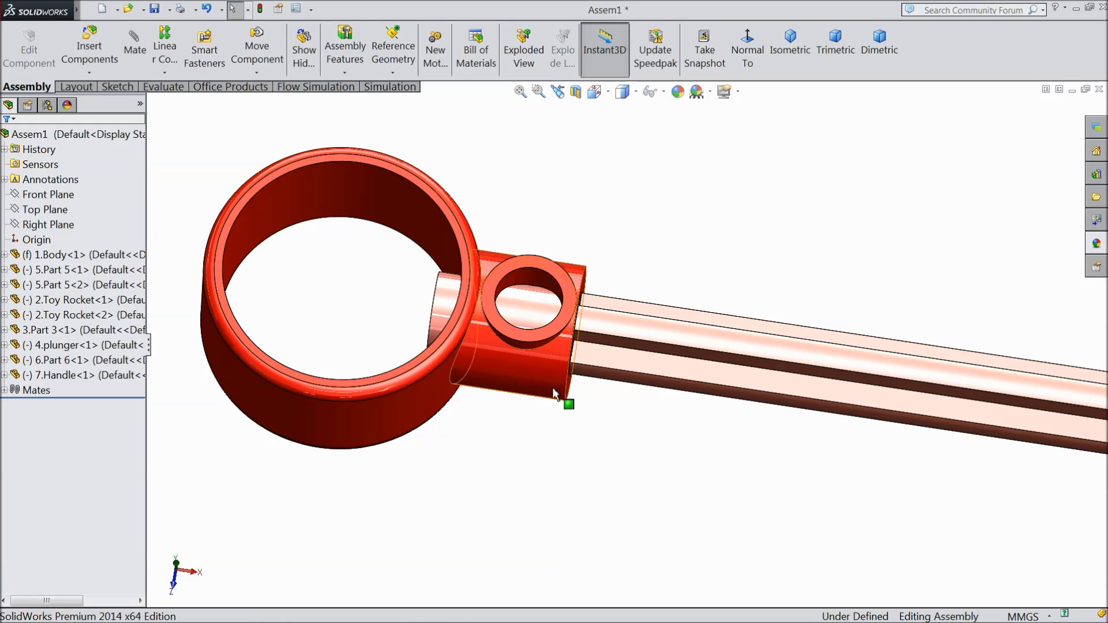
Step: Fix the plunger in place and rotate the handle about the plunger's axis to bring its small side hole toward the rod's cross hole
click(609, 362)
right_click(608, 362)
click(636, 353)
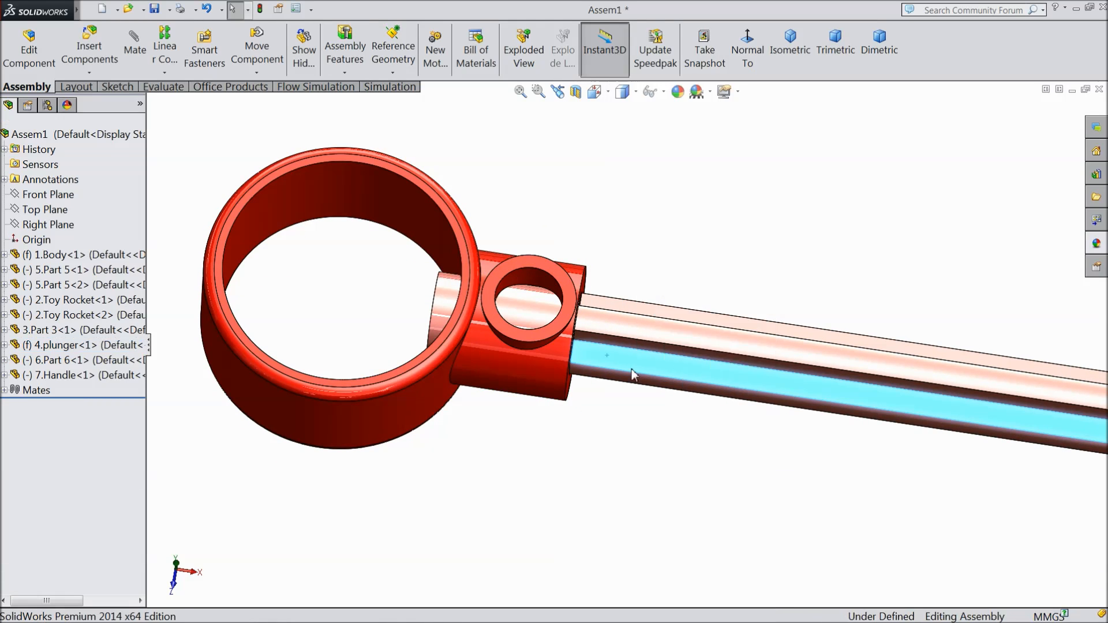
drag(524, 356, 524, 422)
middle_drag(521, 428, 520, 298)
drag(534, 407, 539, 460)
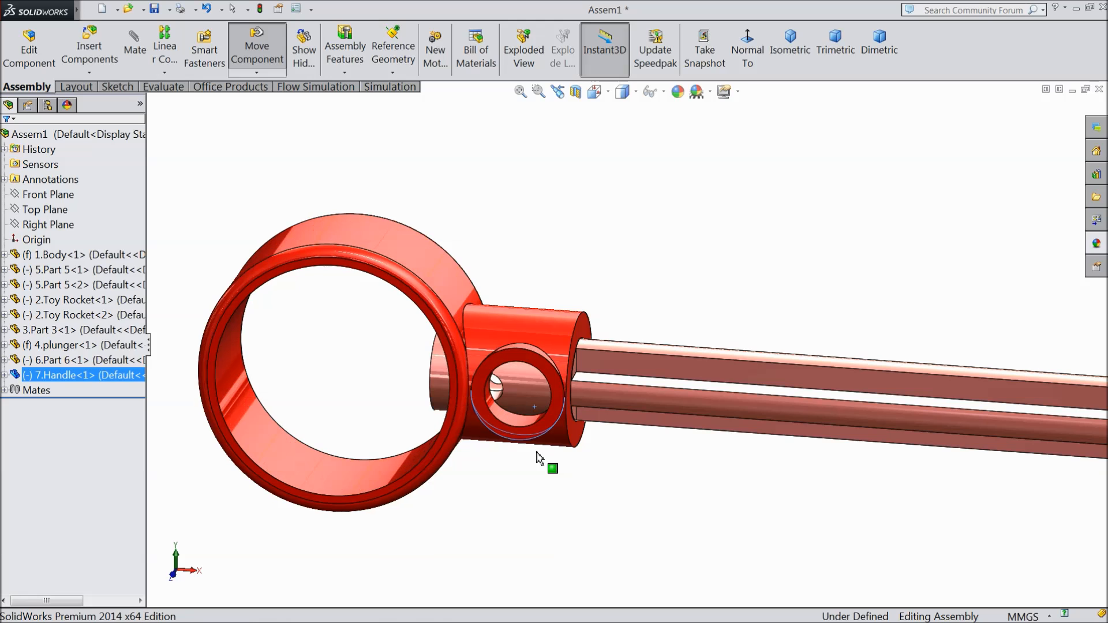
middle_drag(604, 436, 605, 383)
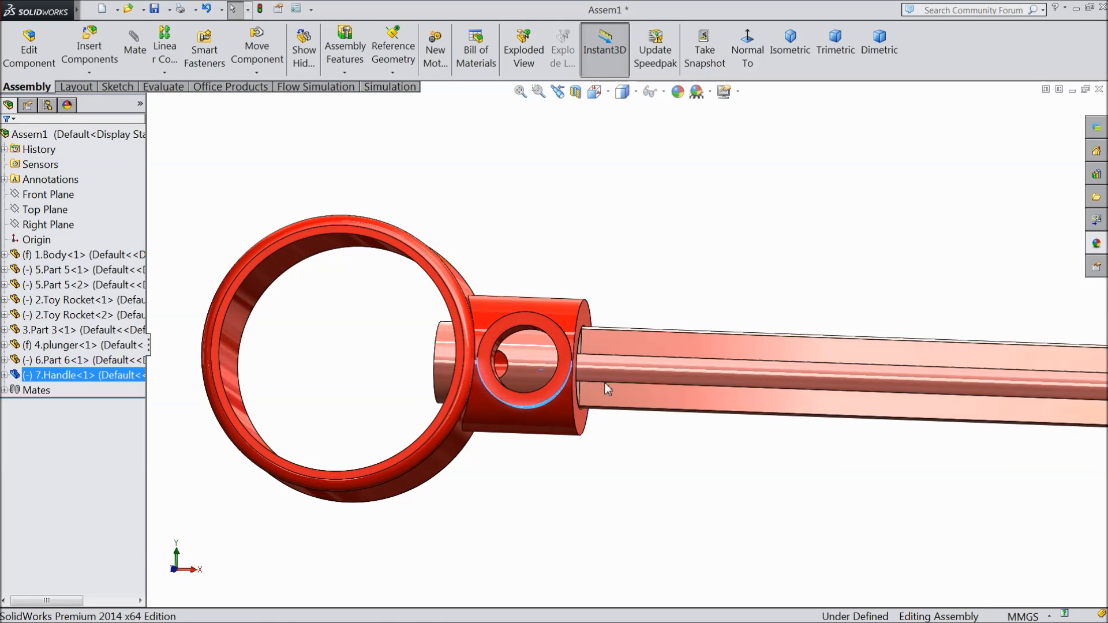
right_click(618, 404)
click(647, 370)
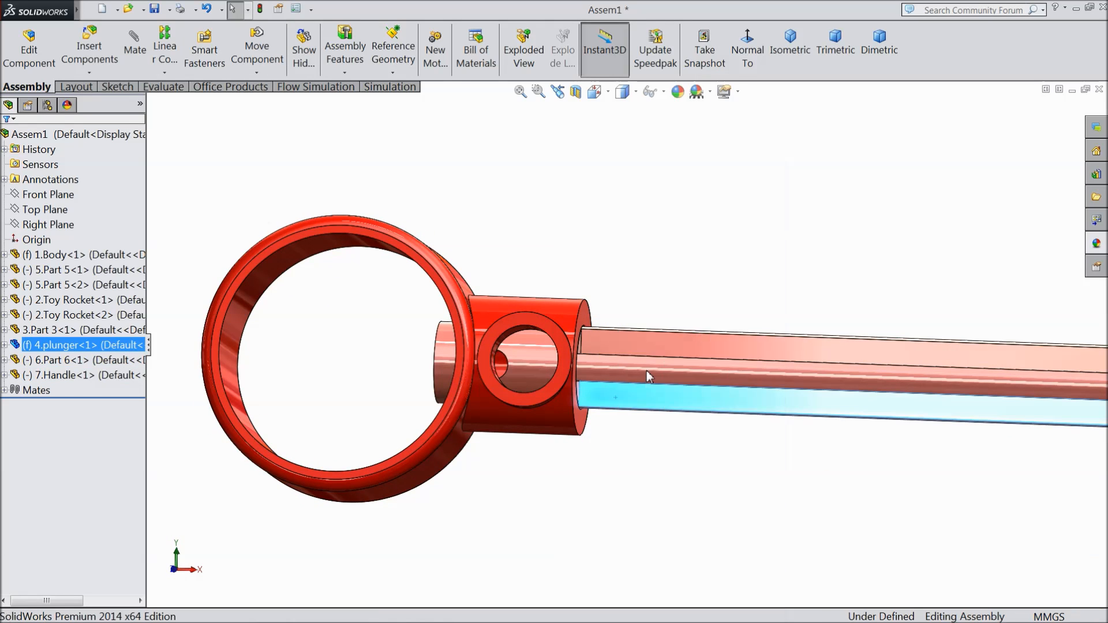
Step: Float the plunger and place copies of Part 6, the plunger and the handle beside the original plunger assembly
scroll(633, 485, up, 5)
middle_drag(634, 485, 628, 400)
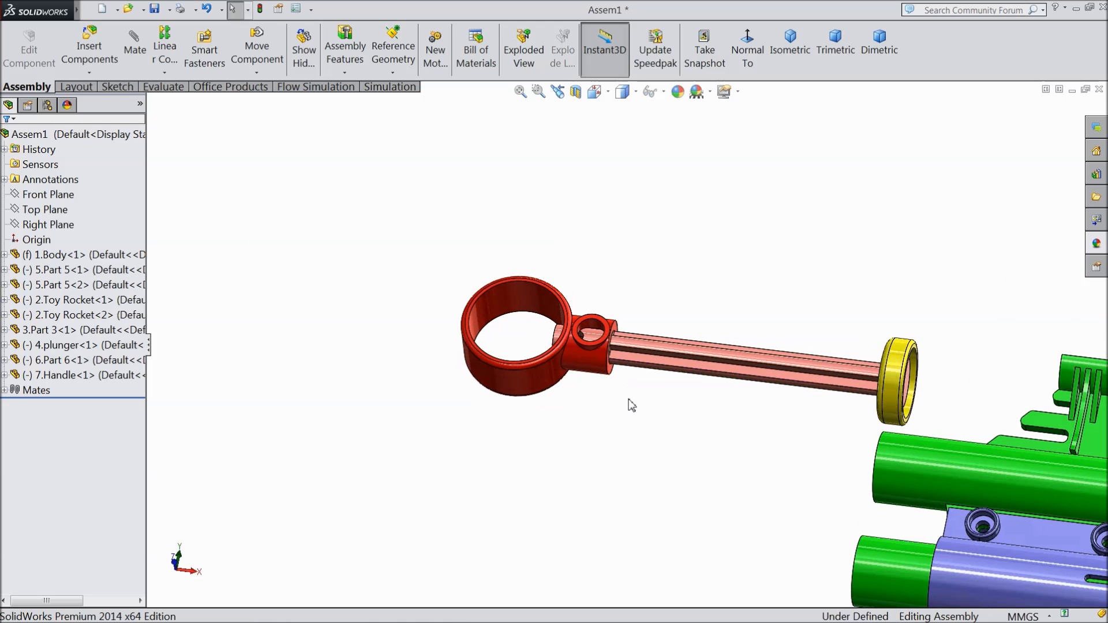
scroll(627, 399, up, 5)
scroll(864, 417, down, 3)
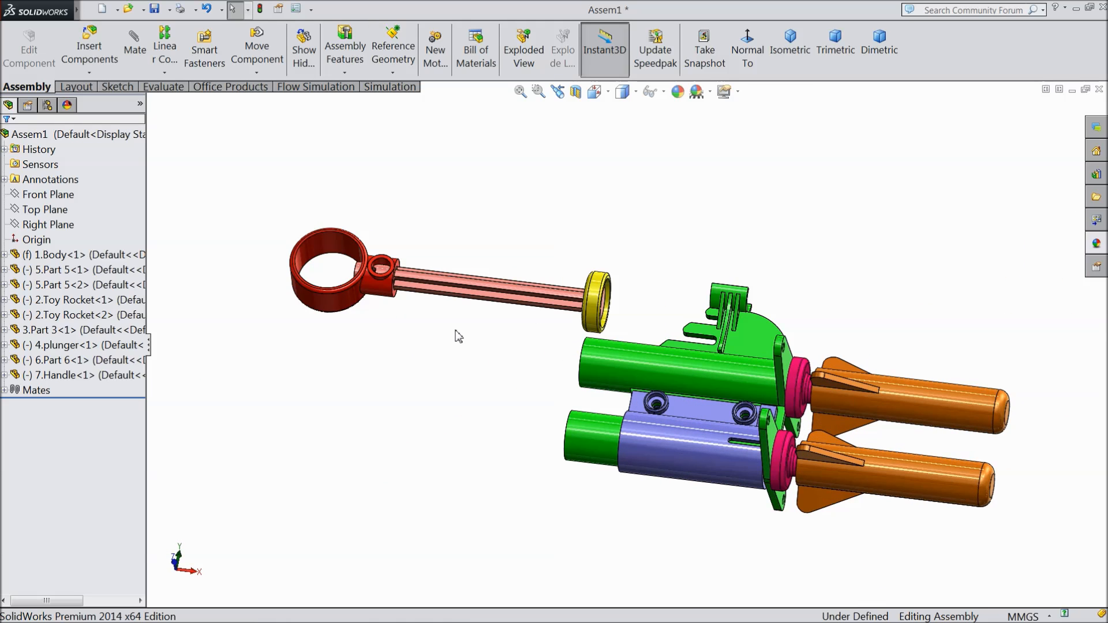
scroll(478, 343, down, 2)
ctrl+drag(660, 310, 422, 460)
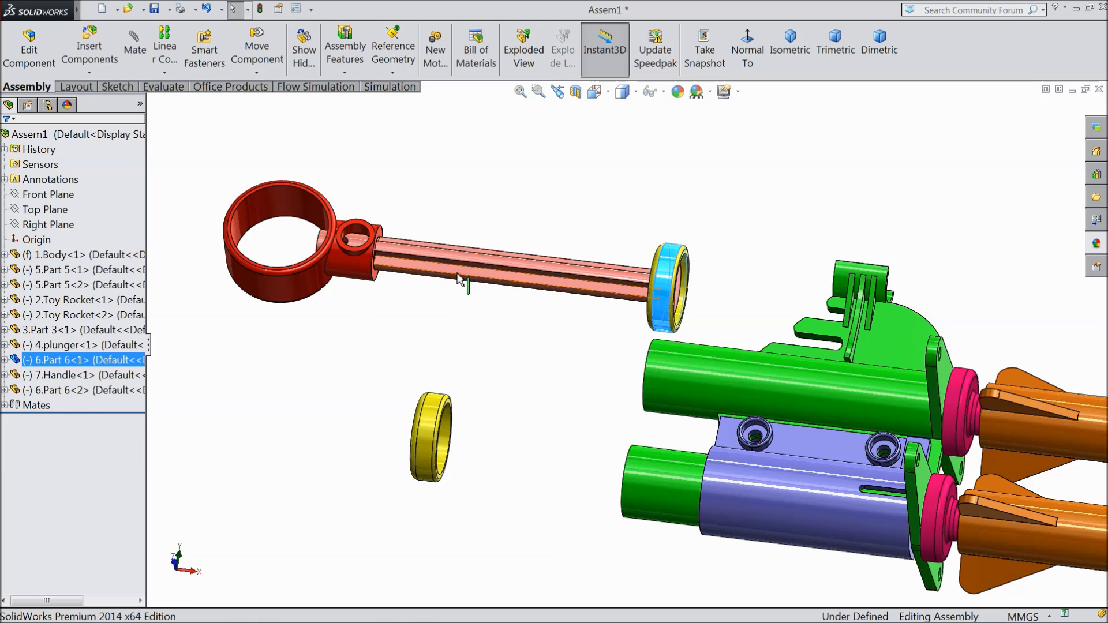
ctrl+drag(456, 276, 286, 427)
ctrl+drag(298, 293, 296, 405)
ctrl+drag(295, 285, 296, 354)
middle_drag(363, 453, 358, 411)
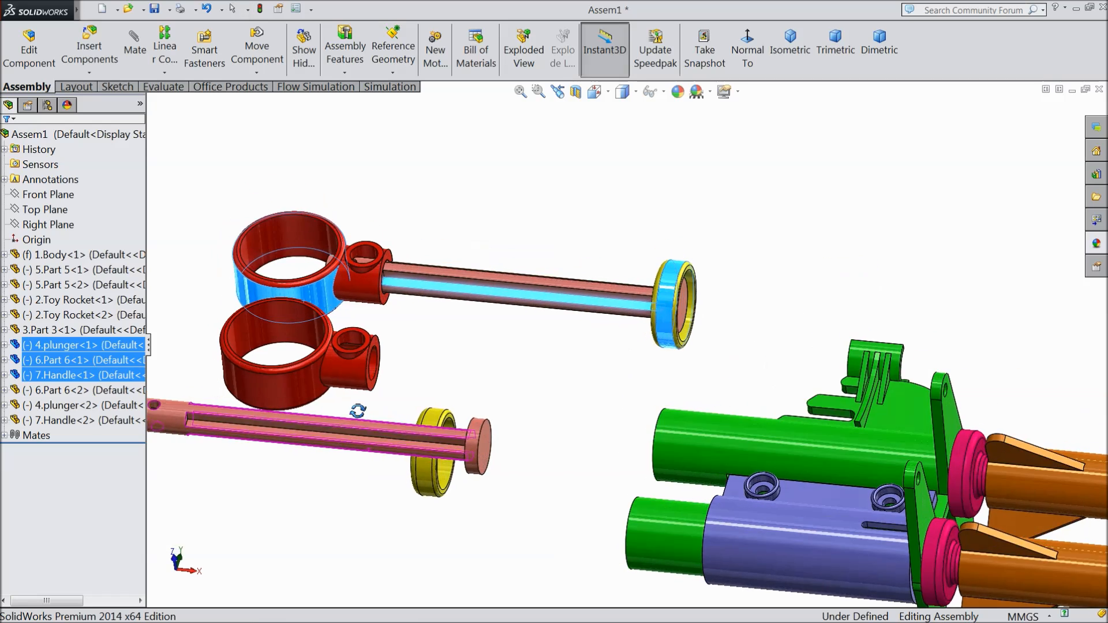
Step: Add a concentric mate between the Part 6 copy's central hole and the round head of the plunger copy
scroll(410, 442, down, 3)
mouse_move(423, 460)
middle_down()
mouse_move(406, 460)
mouse_move(428, 448)
middle_up()
scroll(525, 433, down, 3)
click(469, 457)
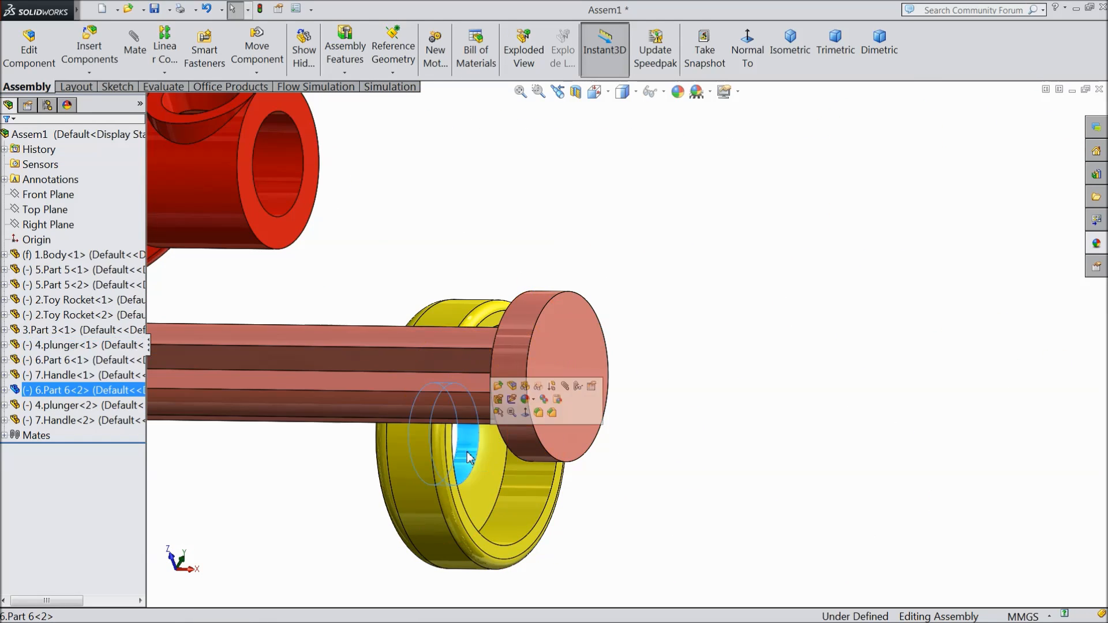
click(565, 386)
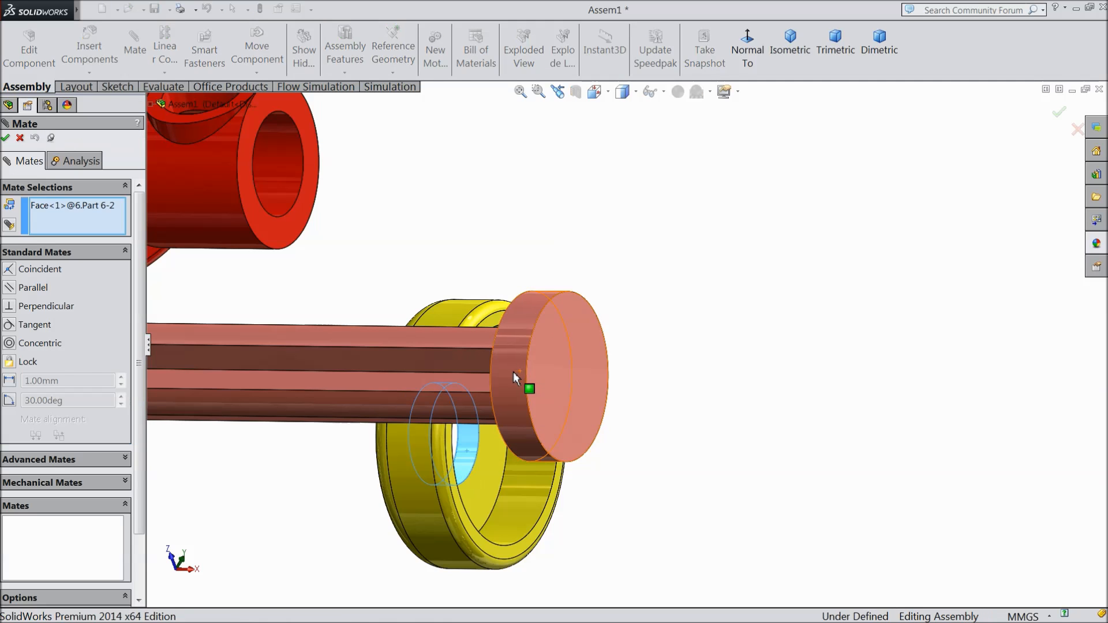
click(514, 372)
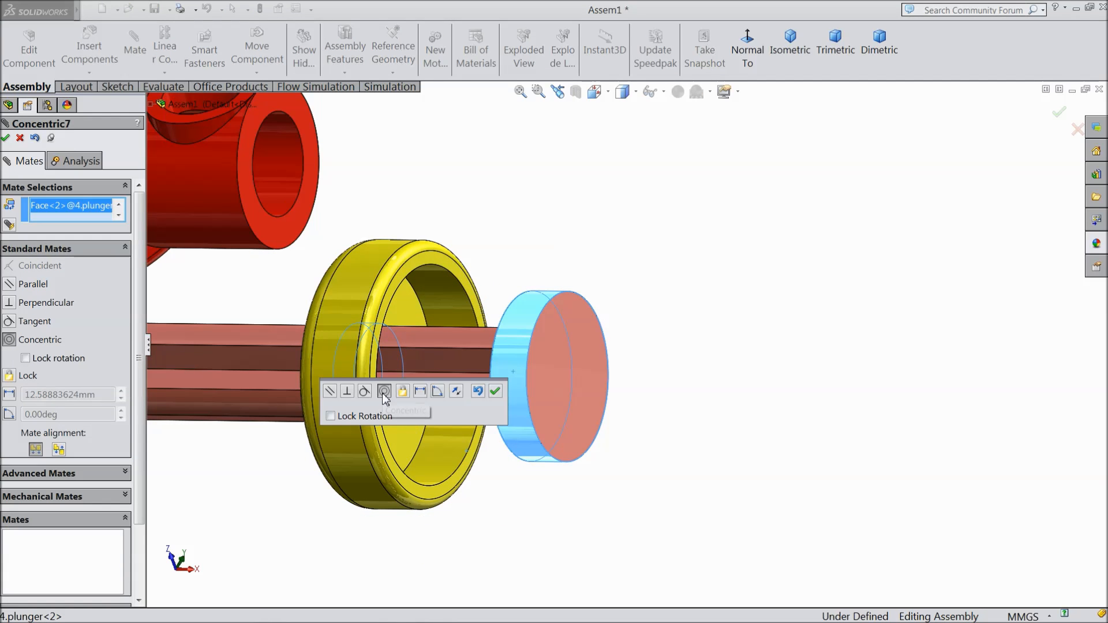
click(495, 392)
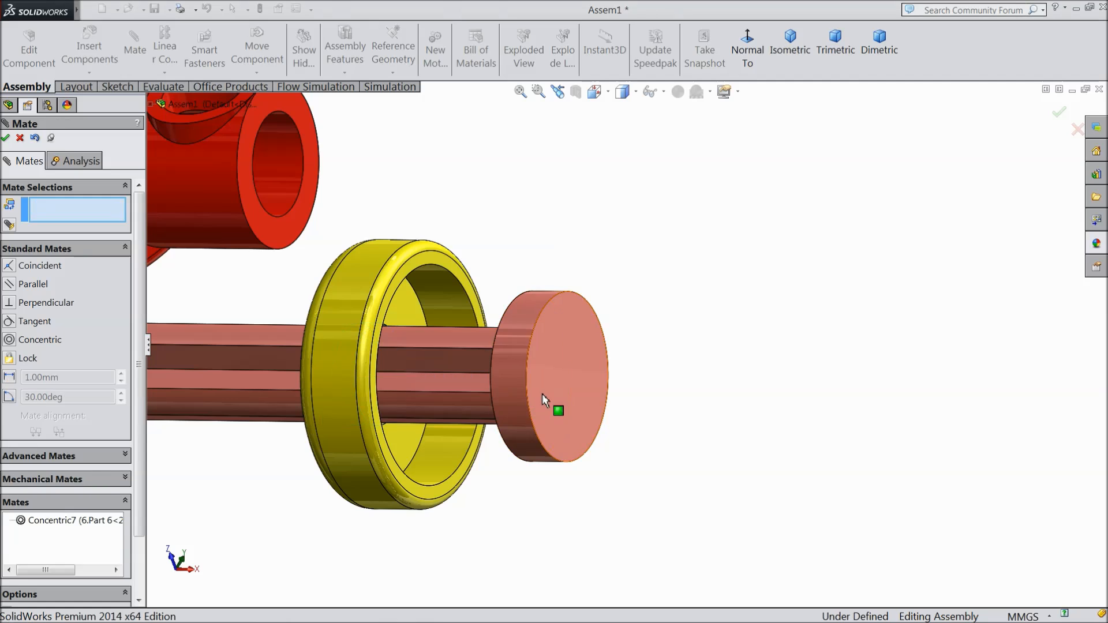
click(542, 395)
click(404, 443)
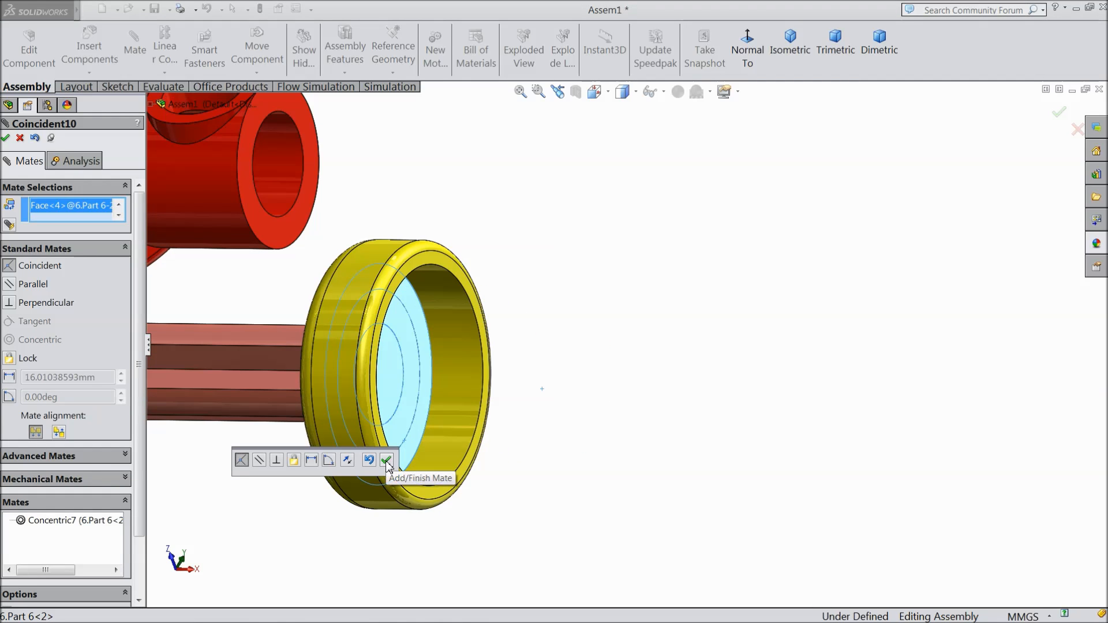
scroll(516, 405, up, 2)
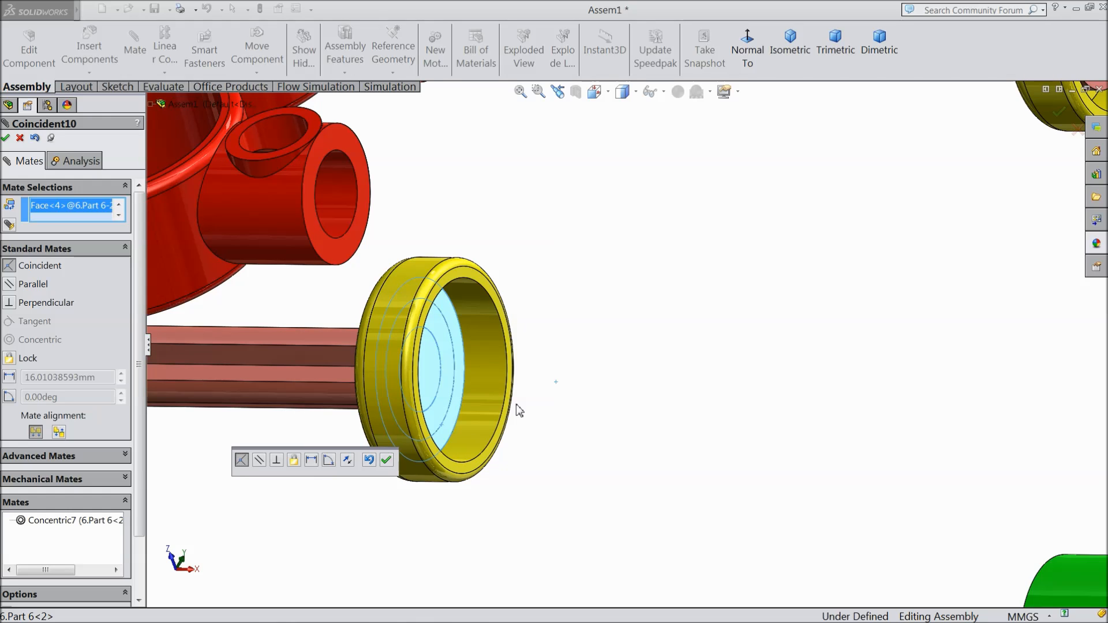
right_click(72, 218)
click(107, 218)
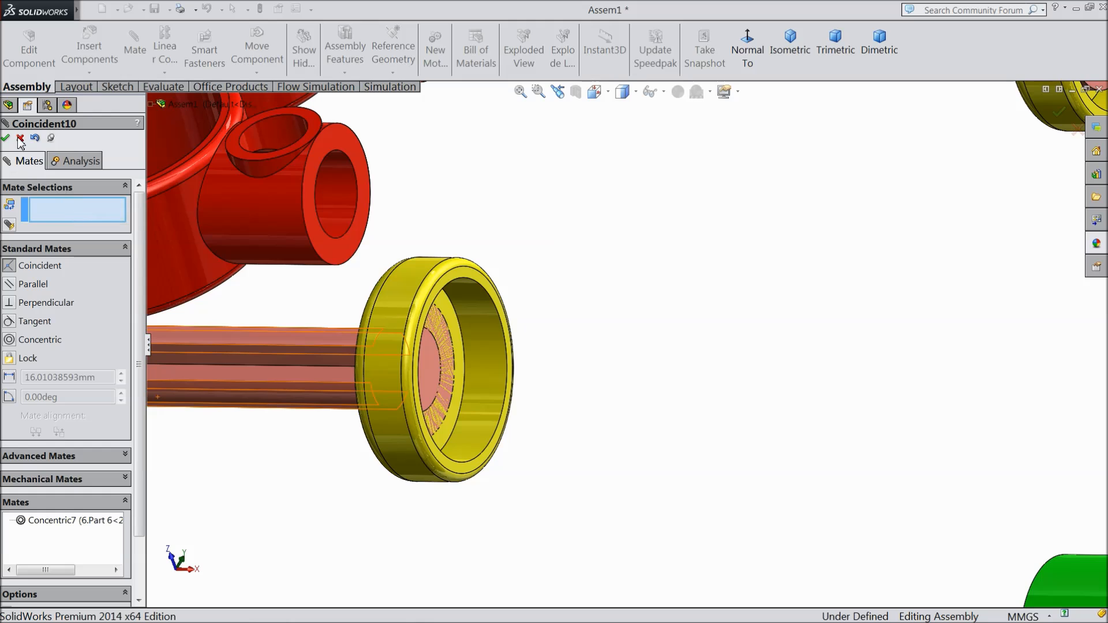
click(20, 138)
Step: Mate the rod-side face of the plunger copy's head coincident with the inner face of the Part 6 copy
click(399, 451)
middle_drag(400, 451, 487, 477)
click(605, 455)
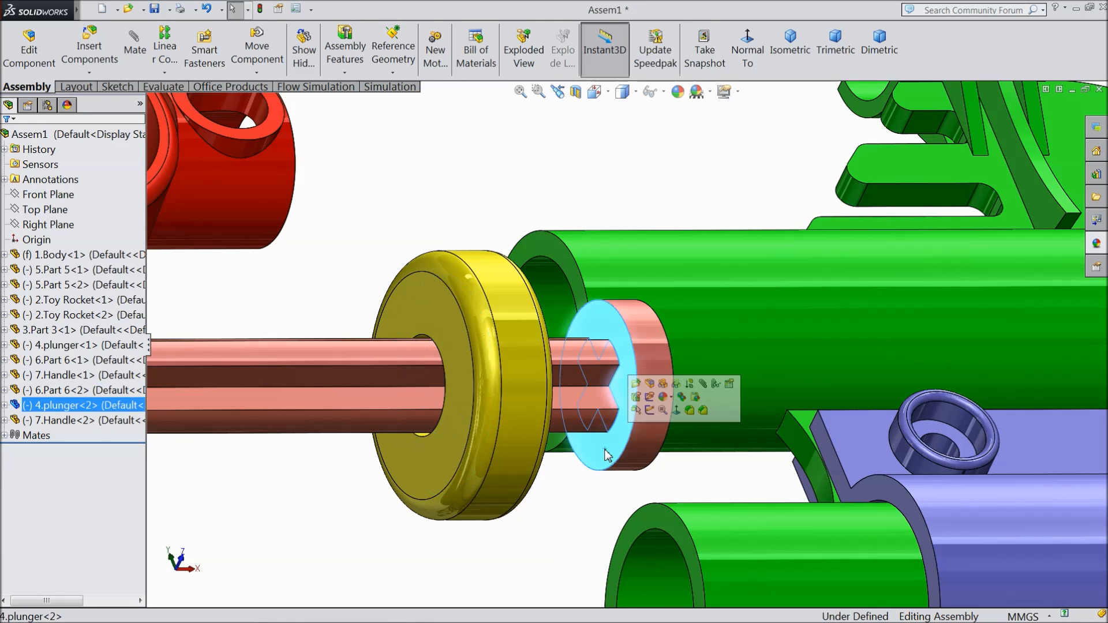
click(702, 384)
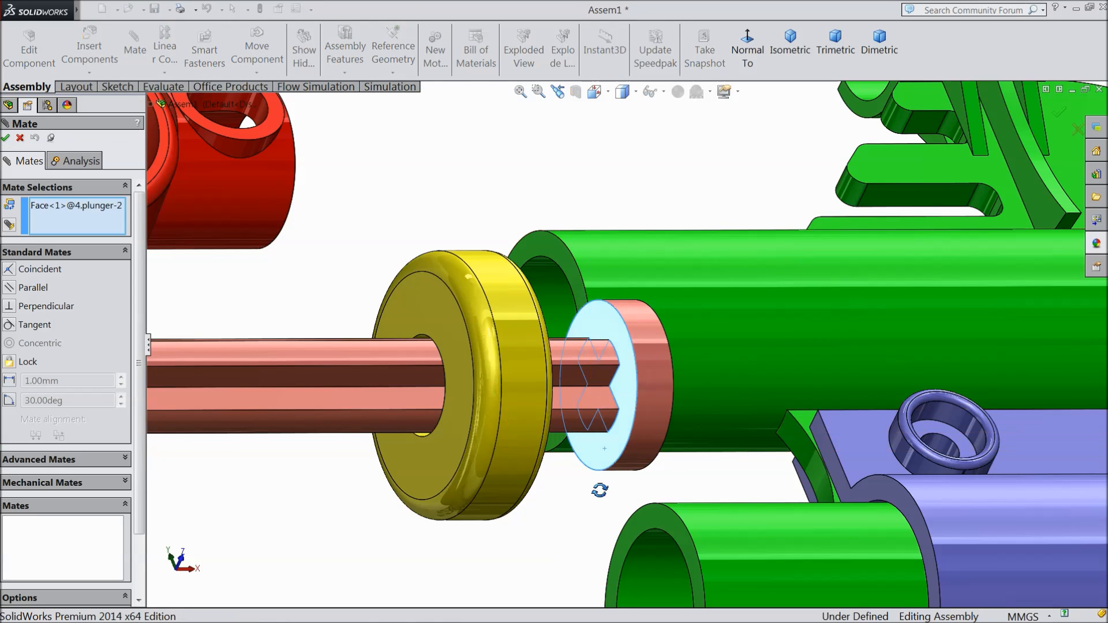
middle_drag(599, 487, 551, 476)
click(562, 468)
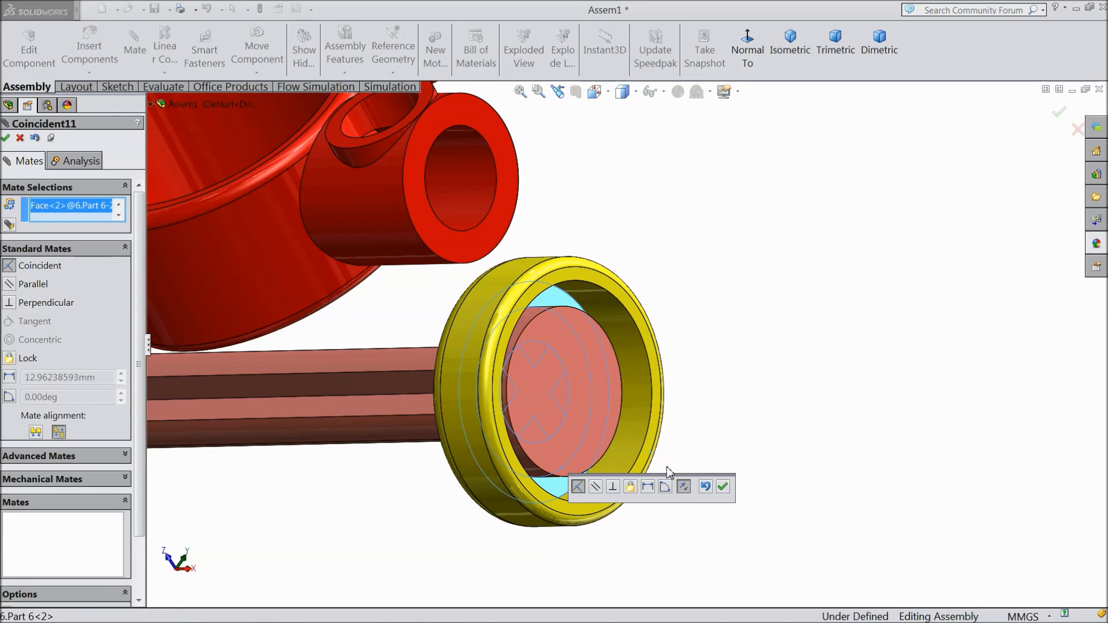
click(724, 488)
Step: Add a concentric mate between the handle copy's small cylinder bore and the plunger copy's rod
scroll(524, 450, up, 5)
middle_drag(524, 450, 545, 455)
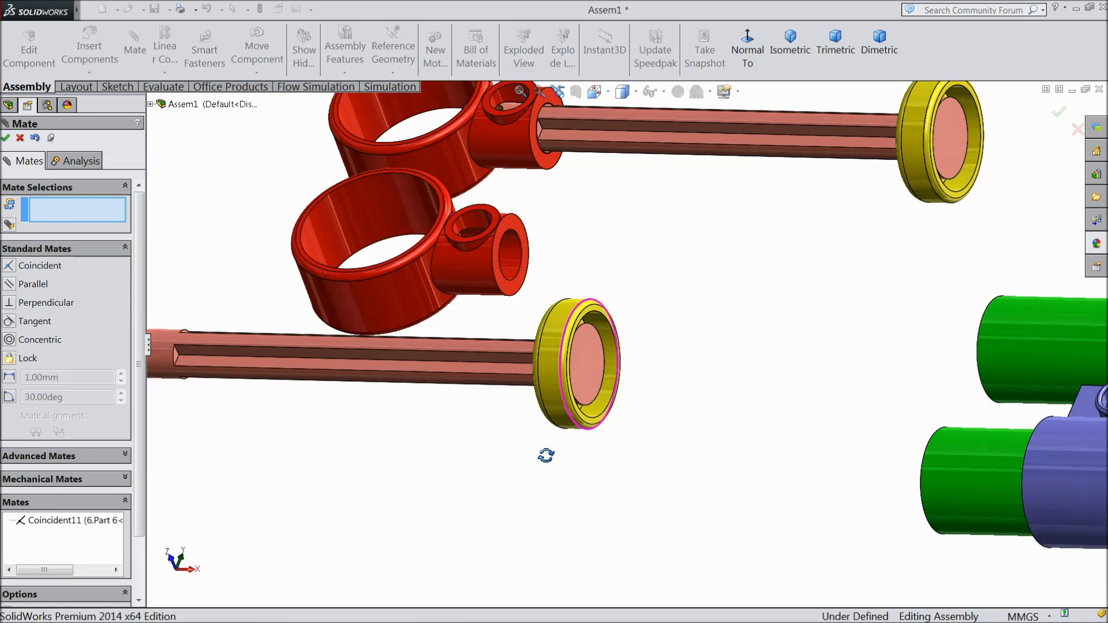
click(512, 254)
scroll(502, 375, up, 3)
scroll(359, 348, down, 3)
click(359, 346)
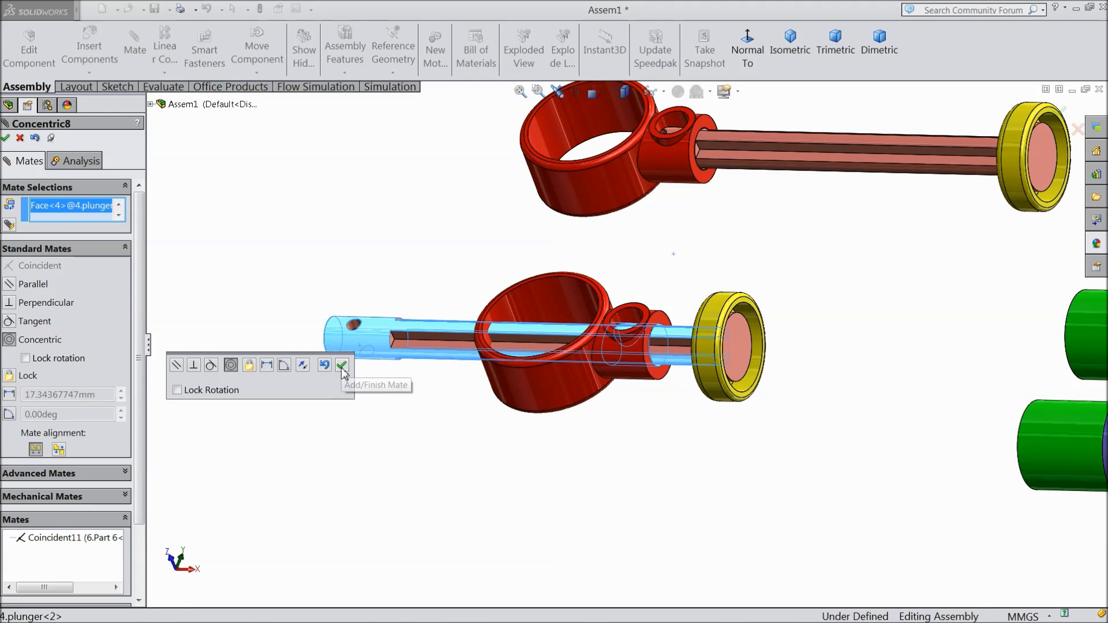
click(341, 368)
Step: Slide the handle copy toward the plunger copy's free end and mate its cylinder end face coincident with the groove's end face
drag(577, 379, 168, 379)
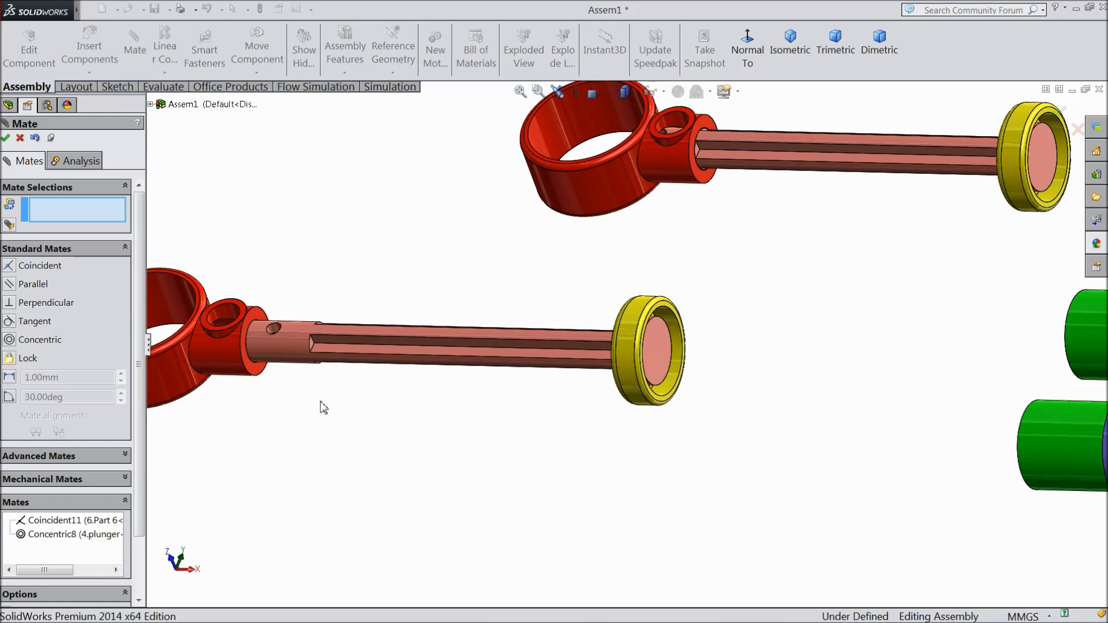
scroll(320, 398, down, 5)
scroll(330, 375, down, 2)
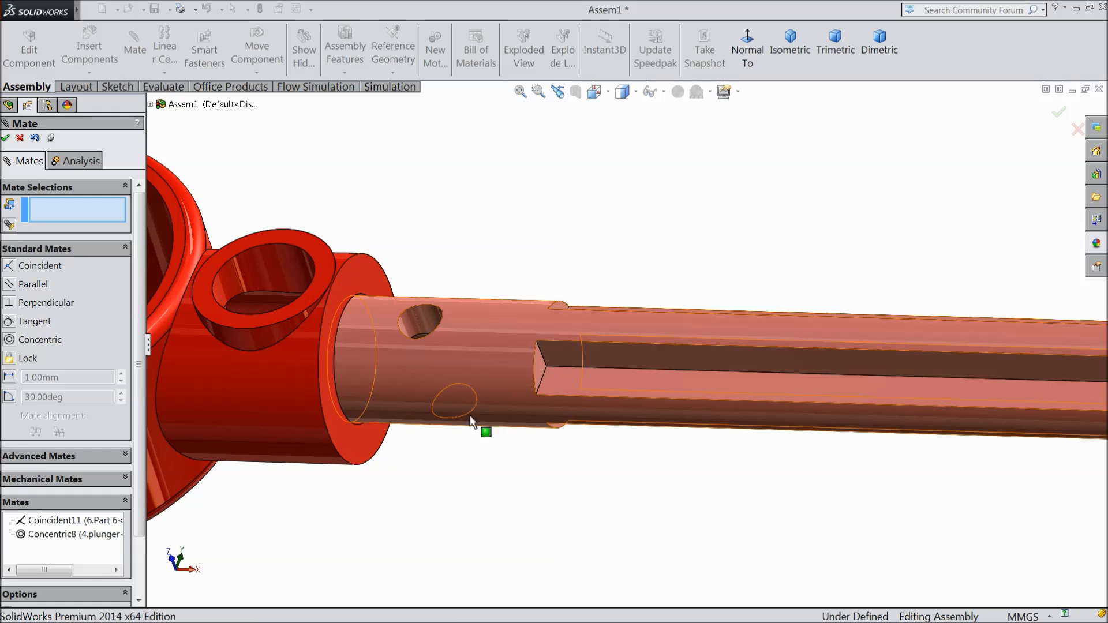
click(539, 368)
click(349, 435)
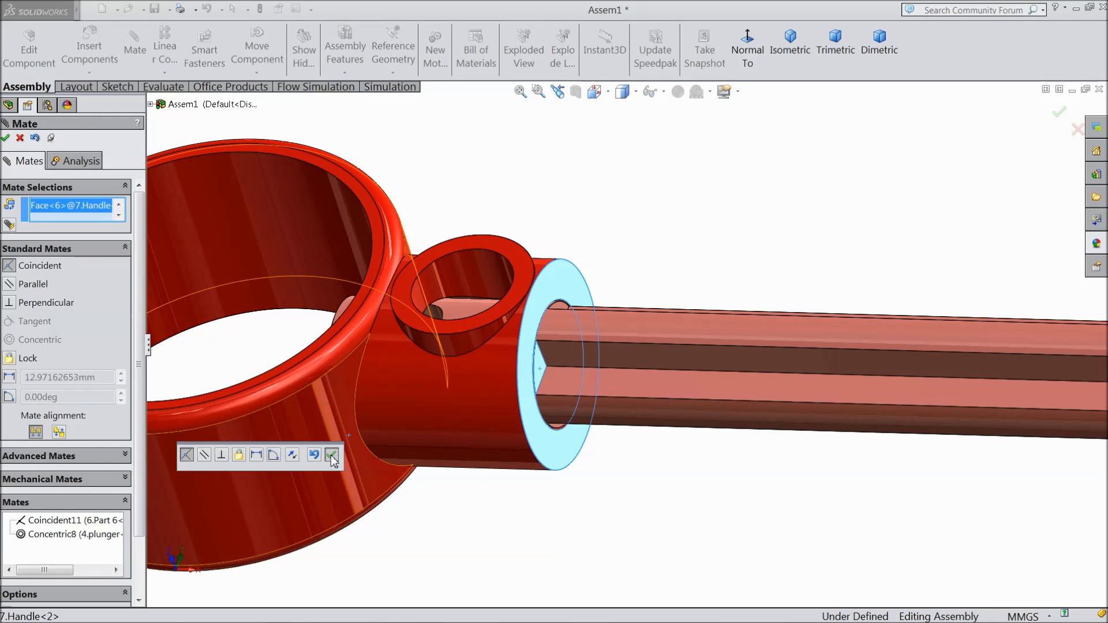
click(332, 457)
Step: Mate the inner rim edge of the Part 6 copy coincident with the end edge of the body tube that carries Part 3
scroll(495, 492, up, 5)
middle_drag(494, 492, 520, 531)
scroll(514, 525, up, 5)
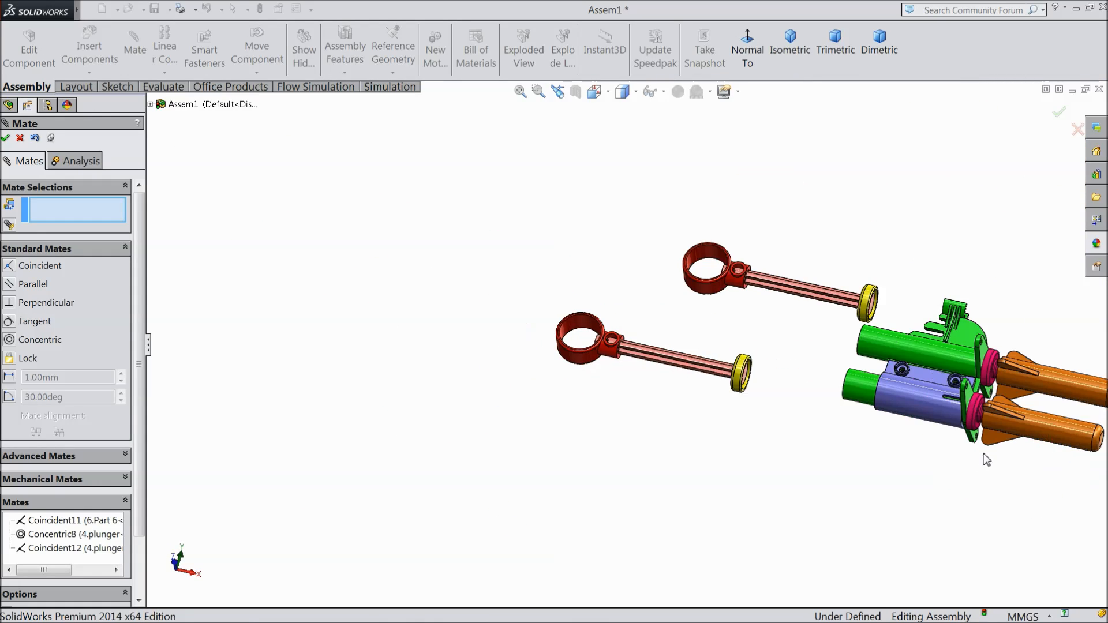
scroll(984, 450, up, 2)
scroll(962, 407, down, 2)
scroll(736, 338, down, 2)
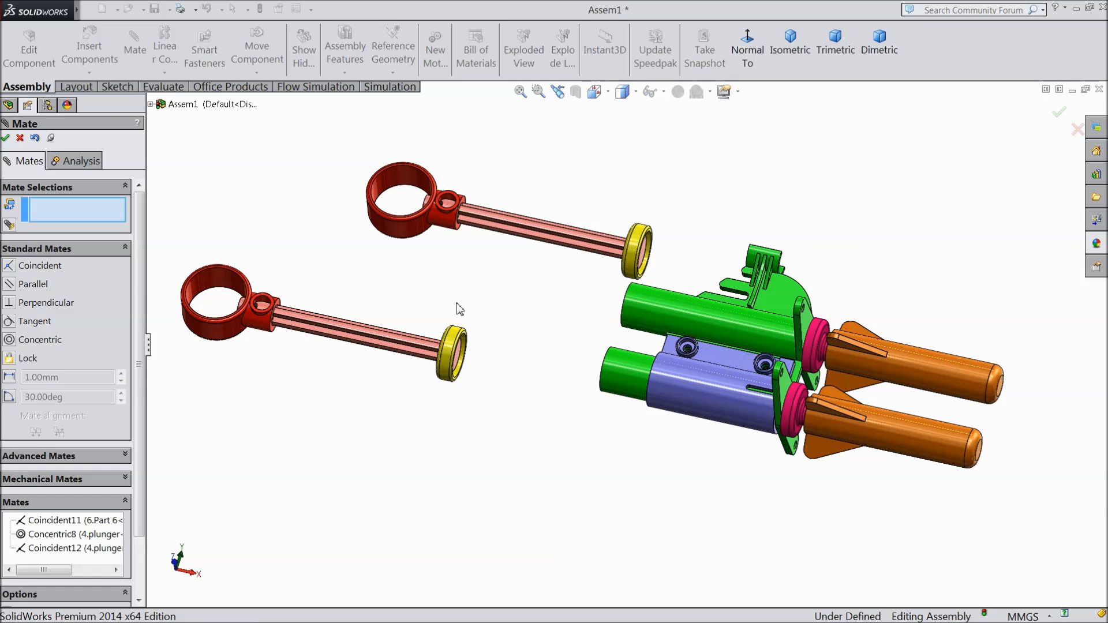
scroll(460, 309, down, 1)
scroll(510, 426, down, 2)
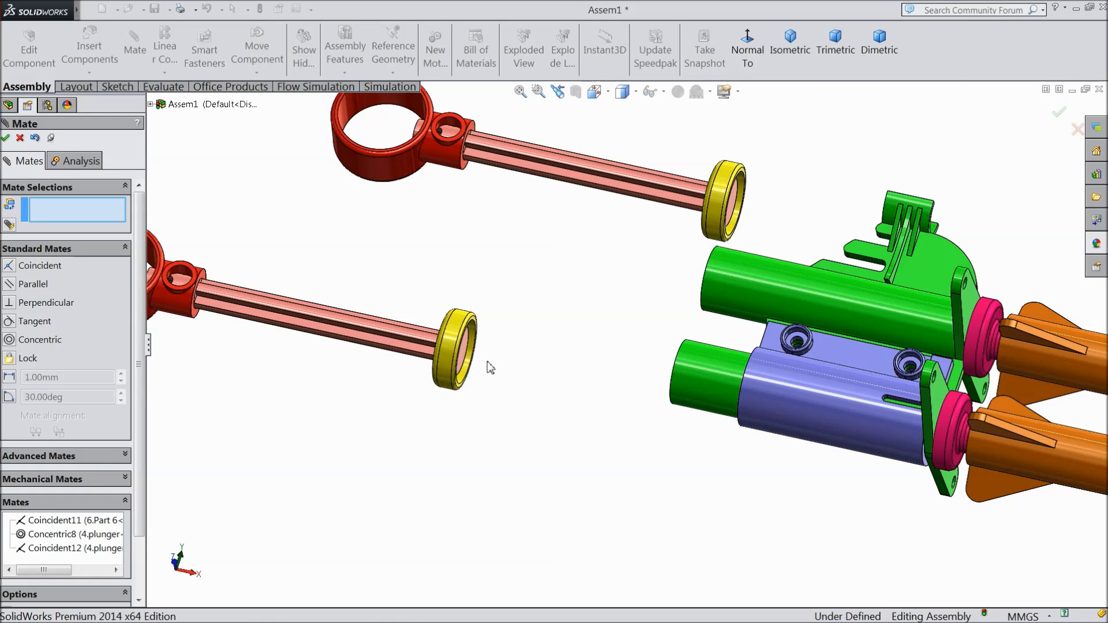
scroll(490, 369, down, 2)
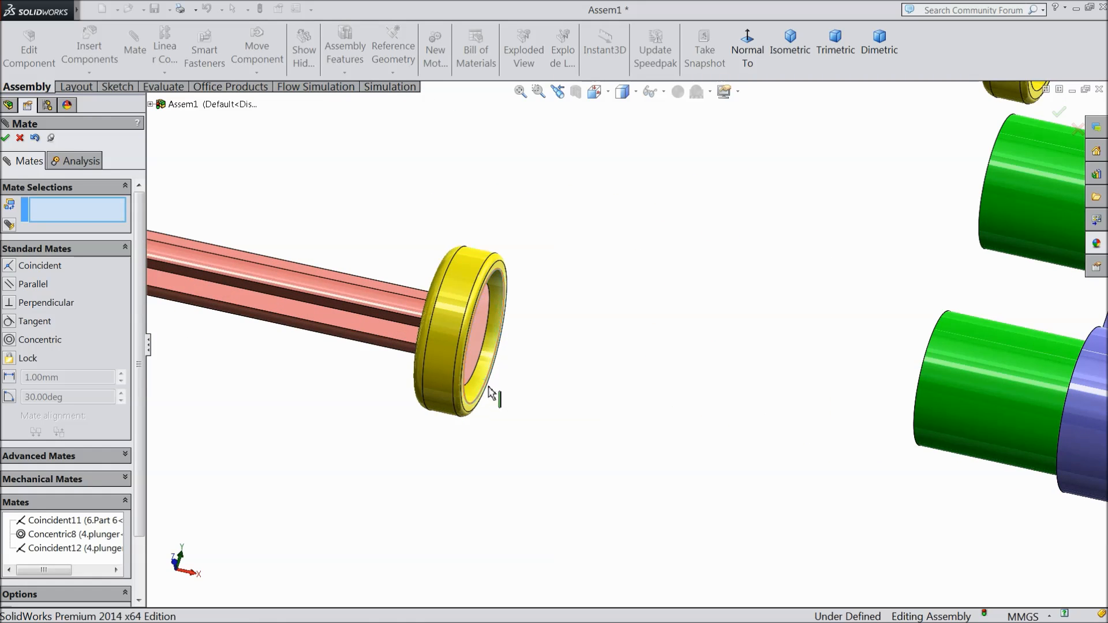
middle_drag(484, 397, 399, 361)
click(442, 362)
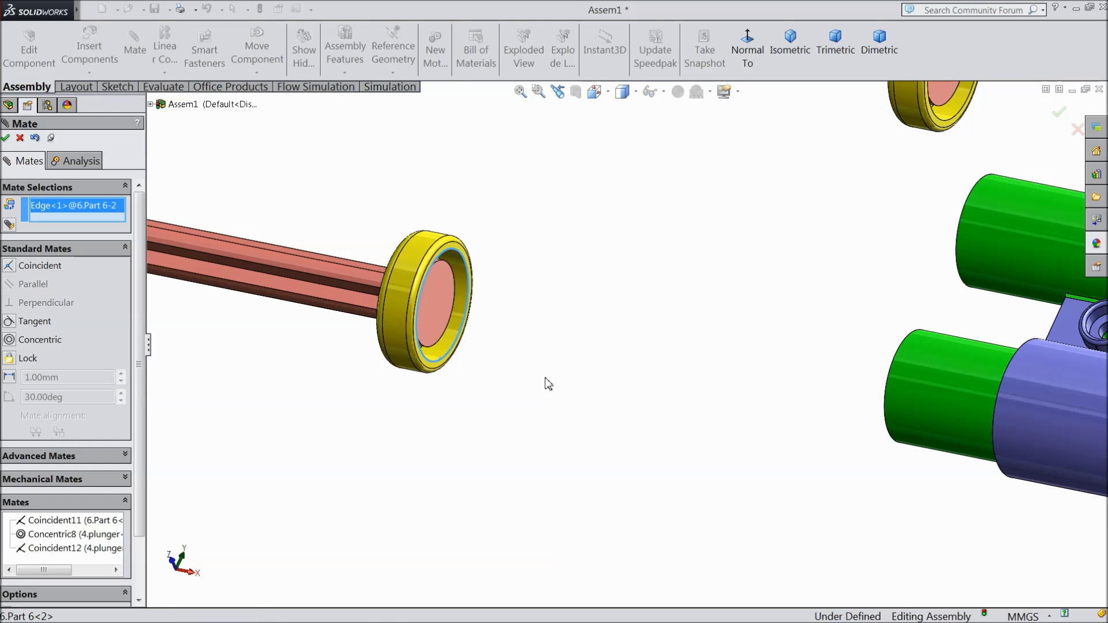
click(887, 403)
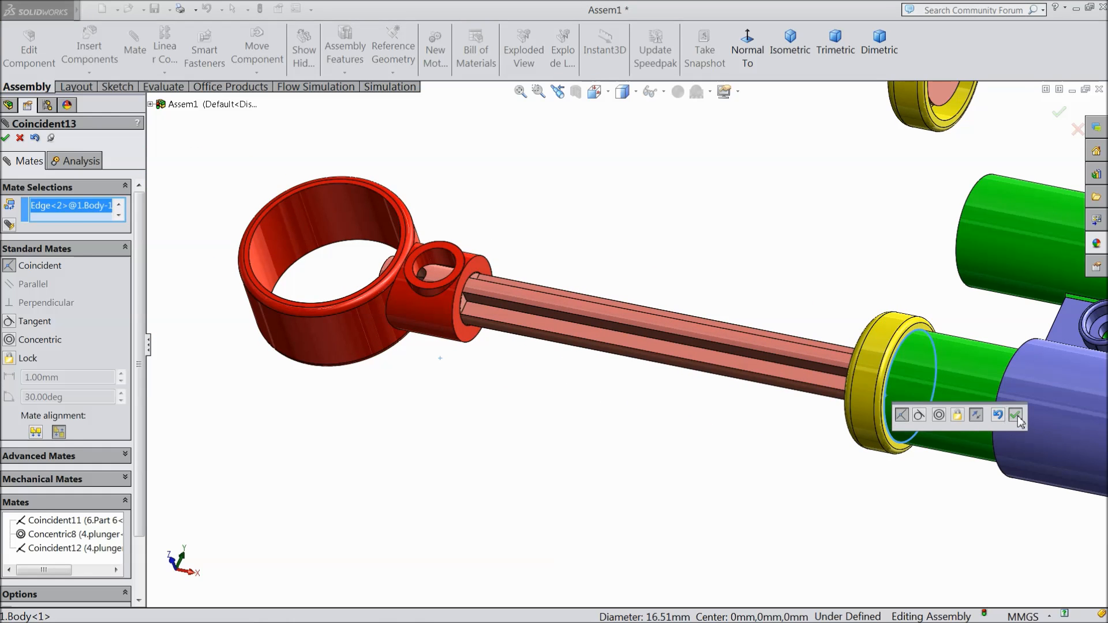
click(1017, 415)
Step: Mate the original Part 6's inner rim edge coincident with the end edge of the body's other tube and finish the Mate command
scroll(623, 345, up, 3)
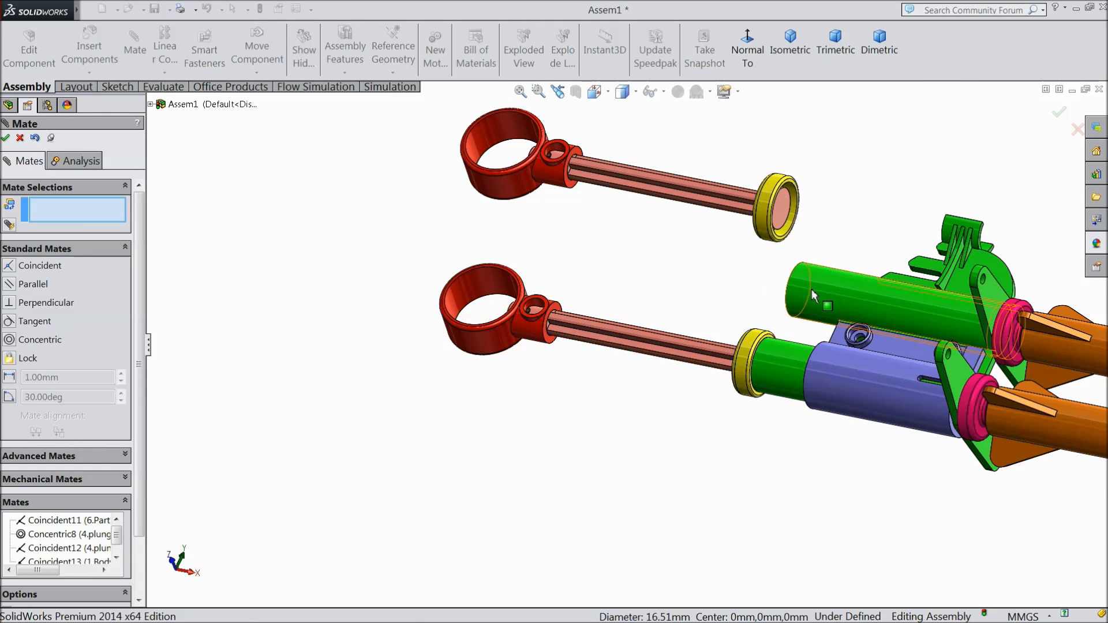
scroll(758, 355, down, 5)
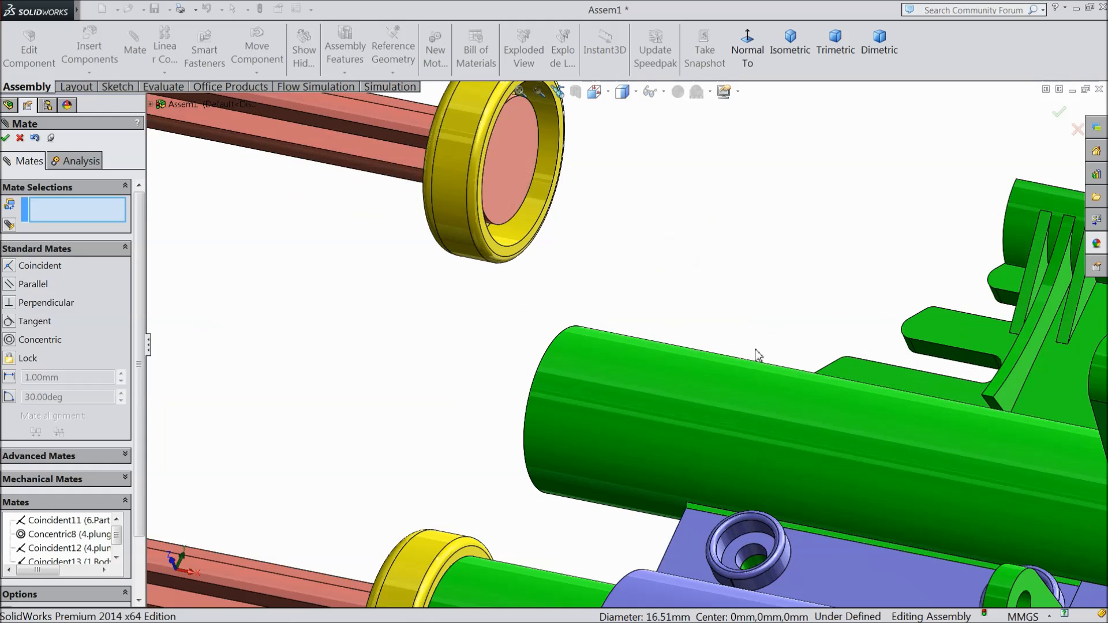
click(509, 248)
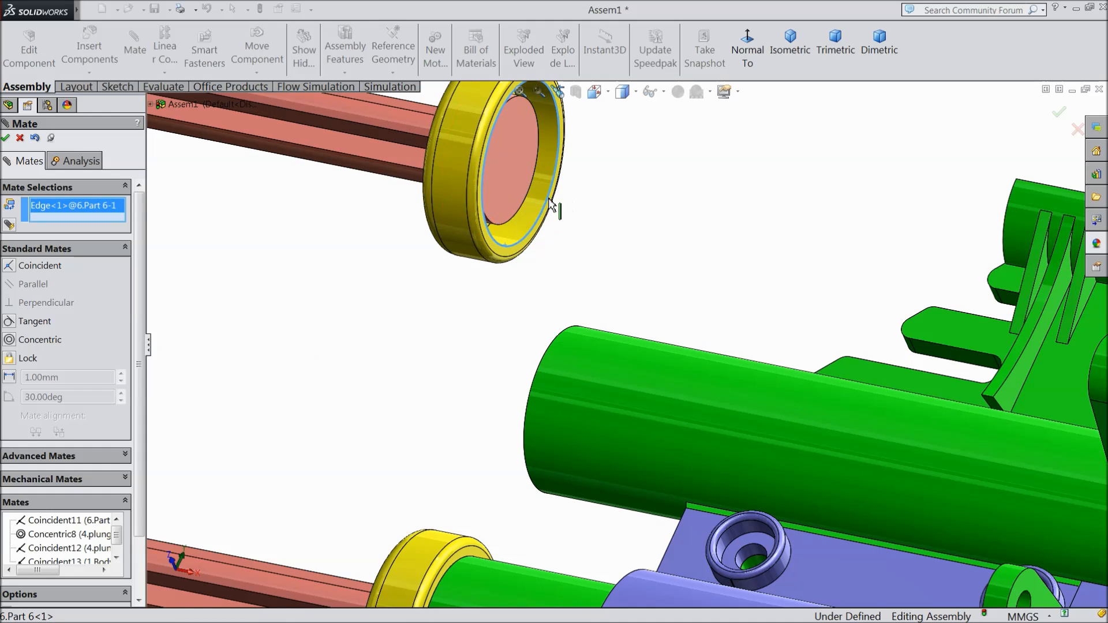
click(548, 357)
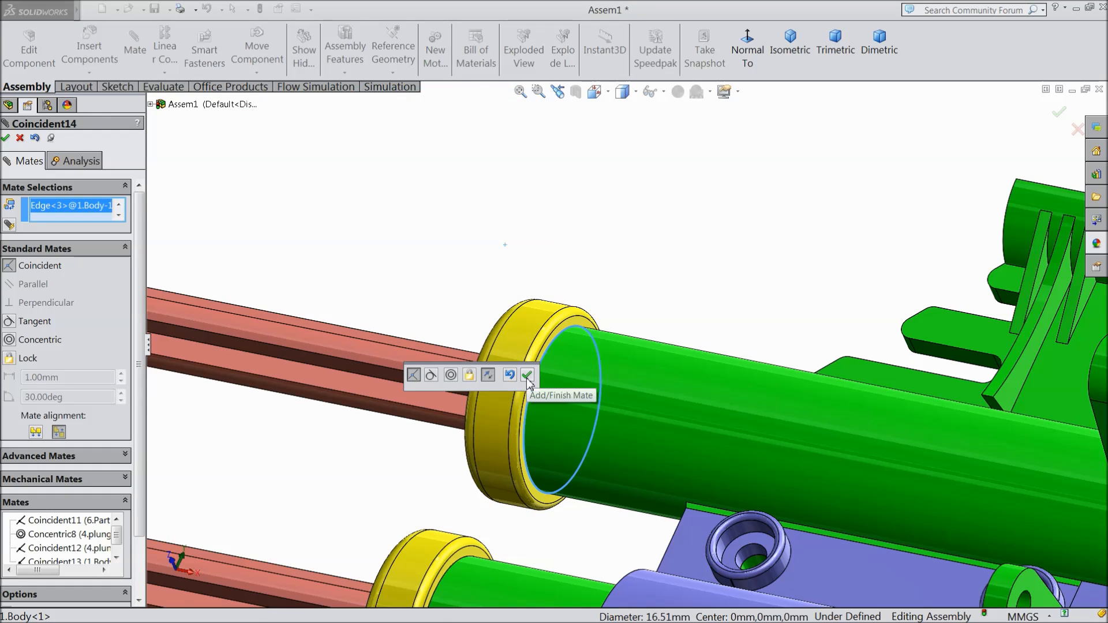
click(526, 375)
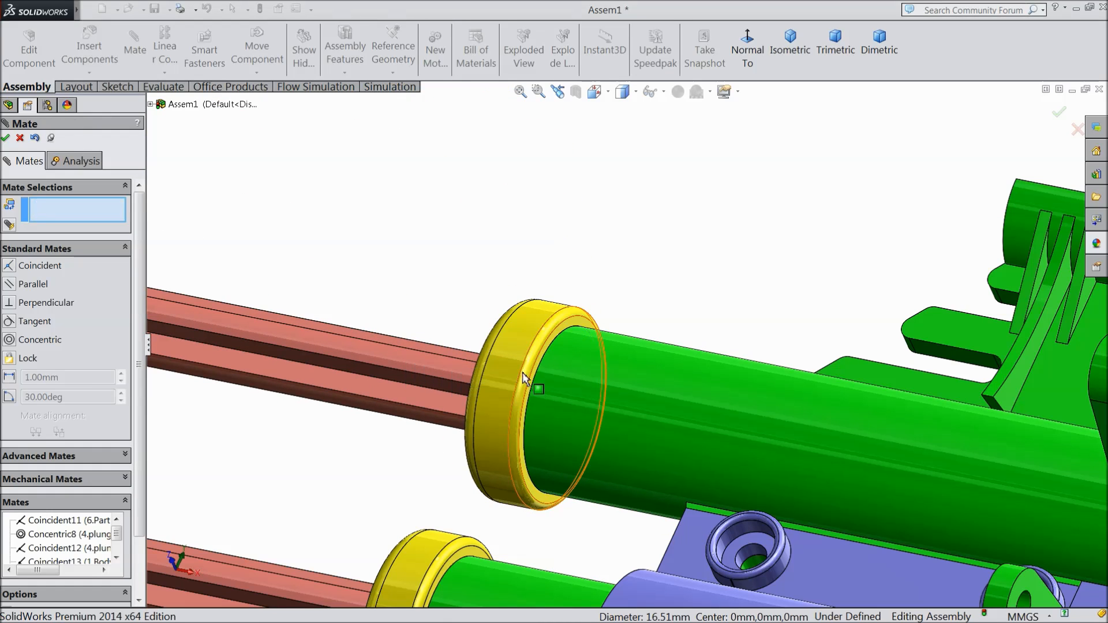
key(f)
middle_drag(553, 456, 541, 530)
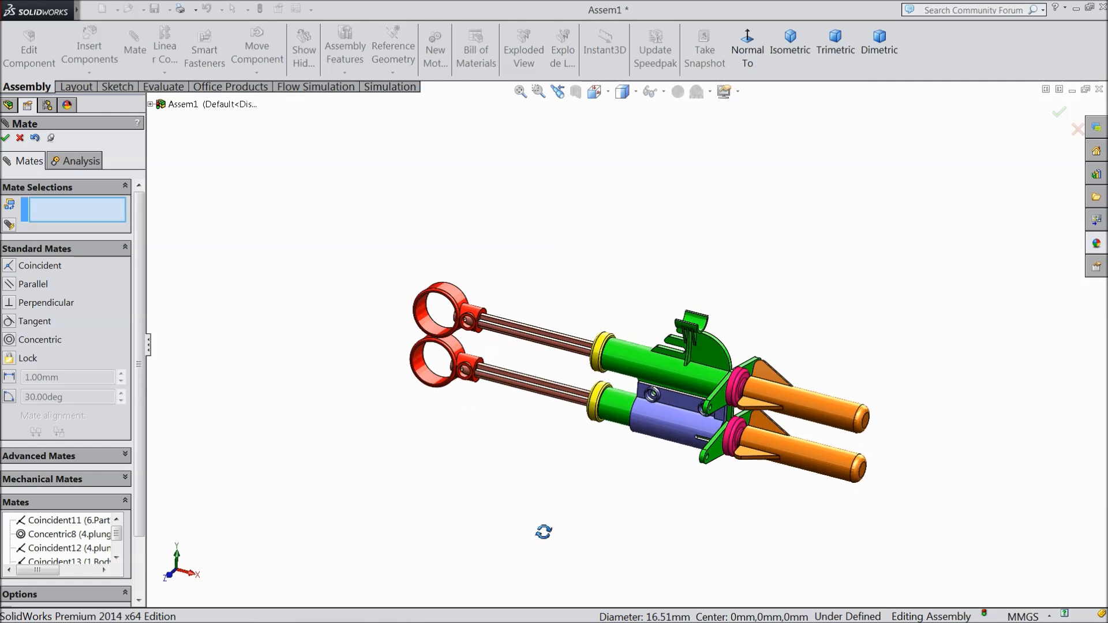
scroll(752, 420, down, 2)
scroll(752, 419, down, 2)
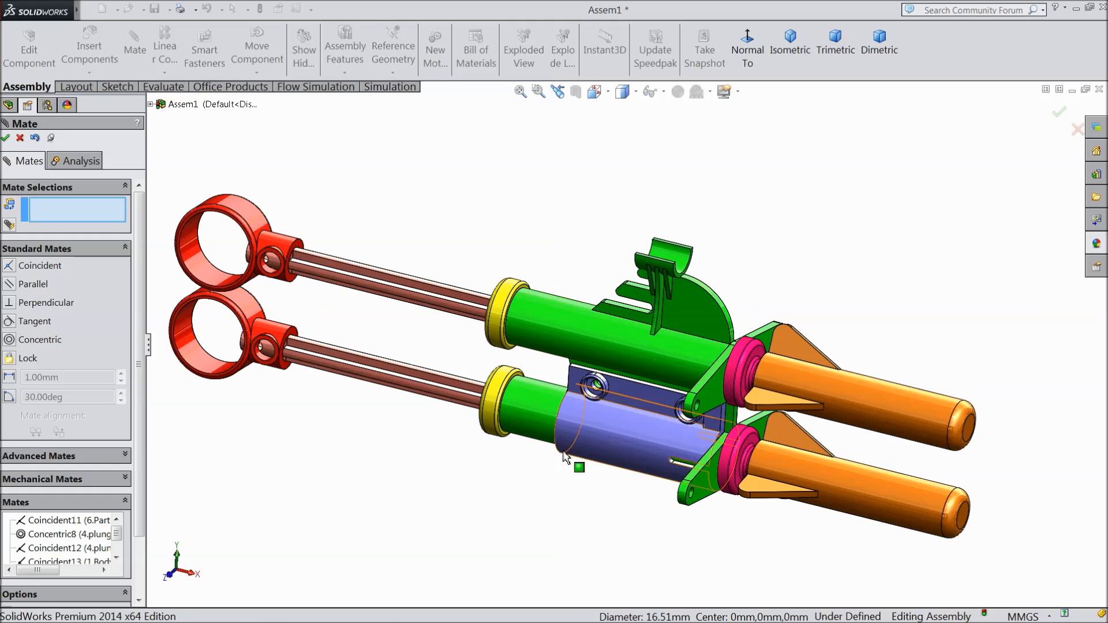
click(20, 139)
mouse_move(543, 466)
middle_down()
mouse_move(527, 493)
mouse_move(525, 465)
middle_up()
scroll(545, 505, down, 2)
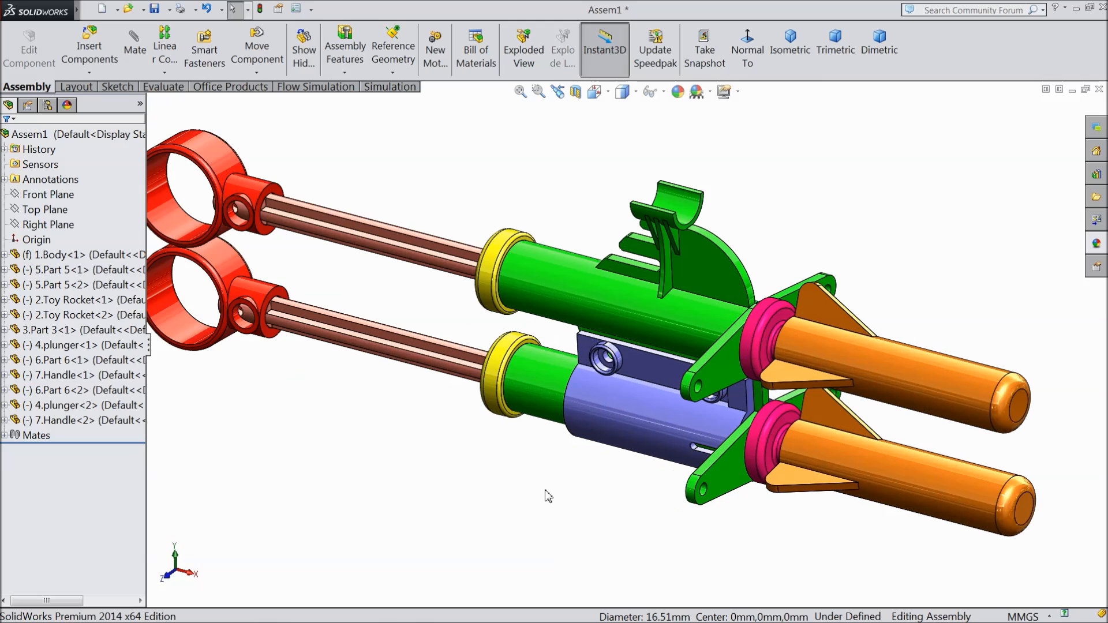
scroll(554, 470, up, 1)
scroll(554, 469, down, 1)
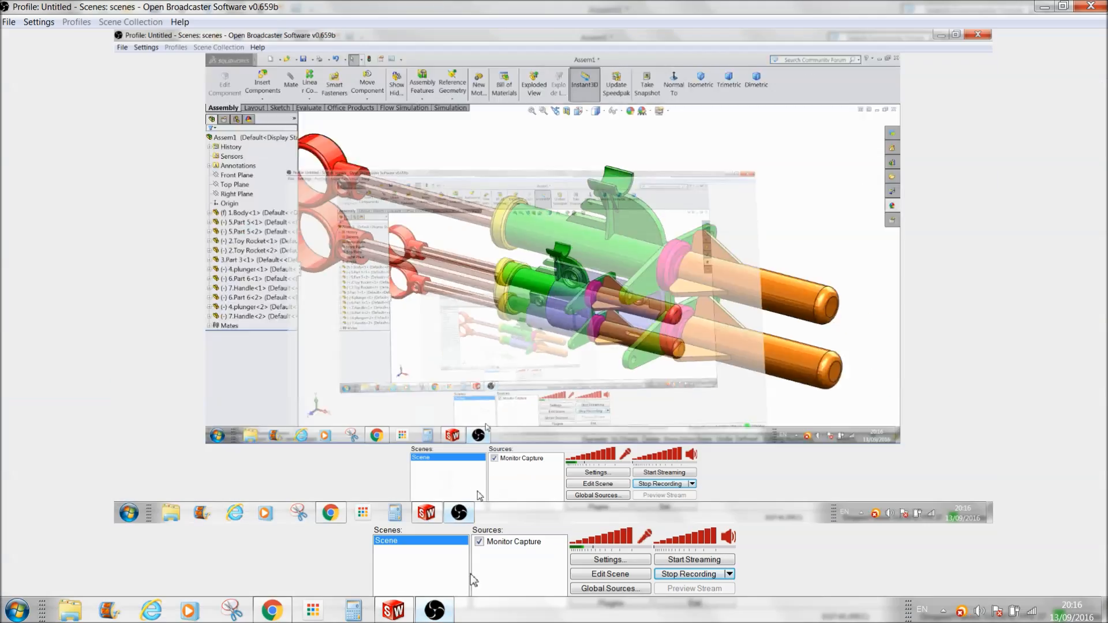
click(470, 573)
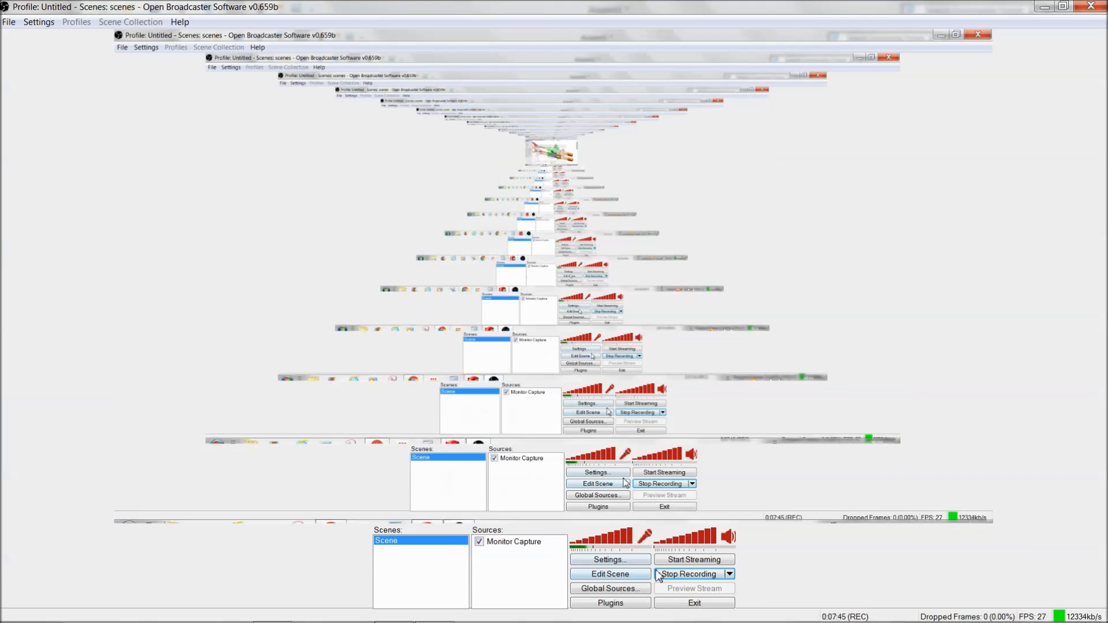
Step: Rotate both handles about their plunger rods so that their rings lie flat, with the ring openings facing up
click(1044, 9)
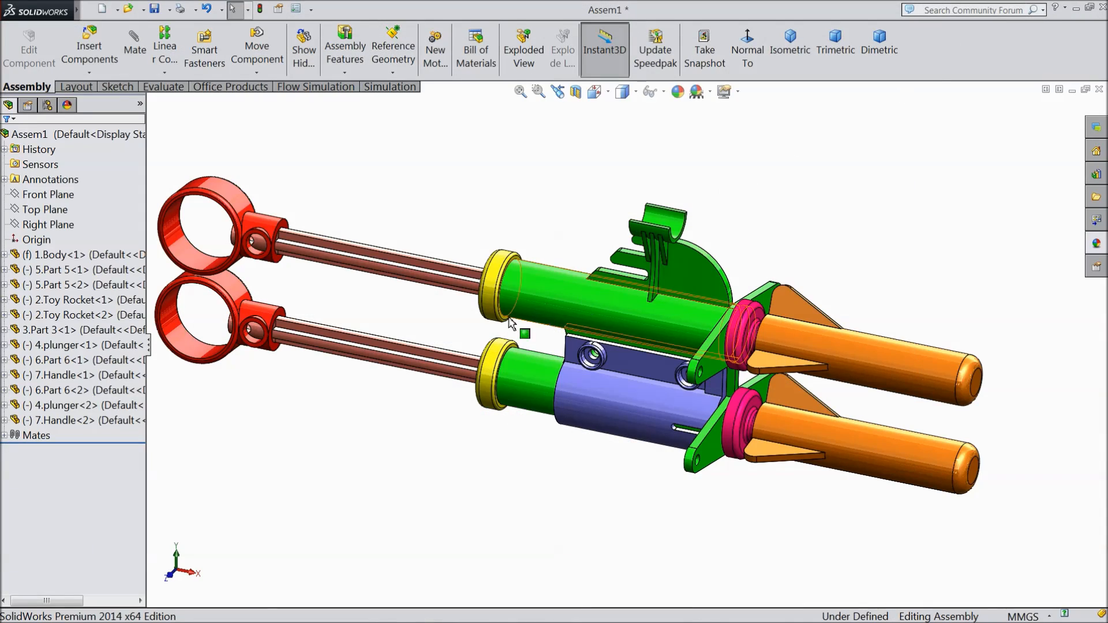
scroll(337, 295, up, 1)
scroll(312, 264, down, 3)
drag(323, 217, 340, 171)
drag(310, 261, 313, 241)
drag(317, 368, 319, 311)
drag(318, 413, 314, 393)
click(371, 509)
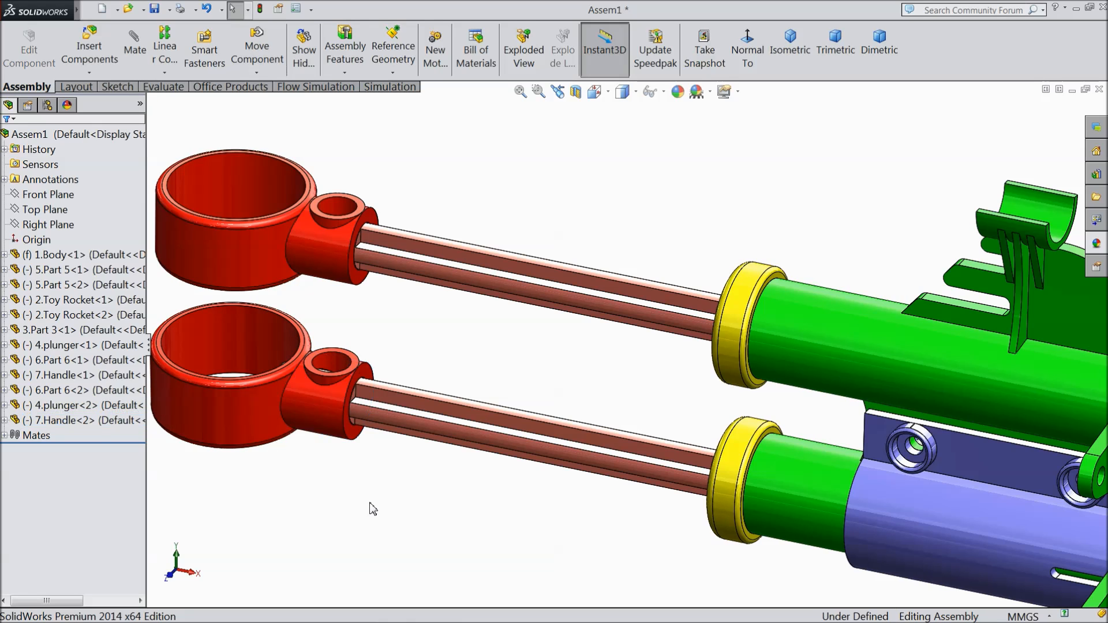
Step: Try to slide the original plunger along its body tube
scroll(372, 506, up, 5)
scroll(743, 443, down, 3)
scroll(738, 421, up, 1)
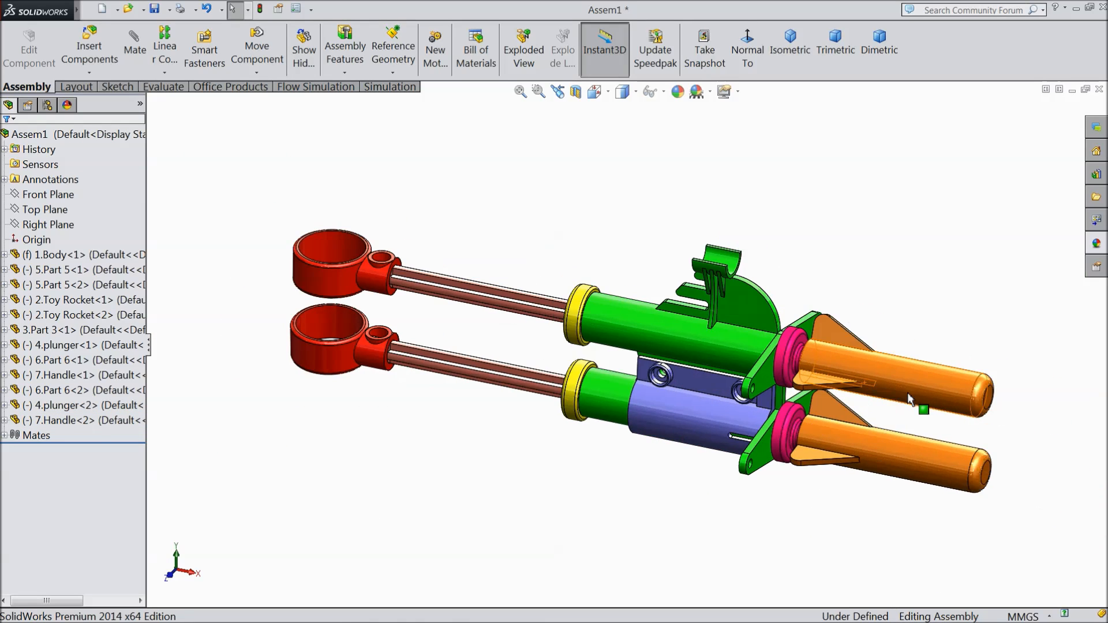
scroll(735, 399, down, 2)
middle_drag(635, 368, 757, 390)
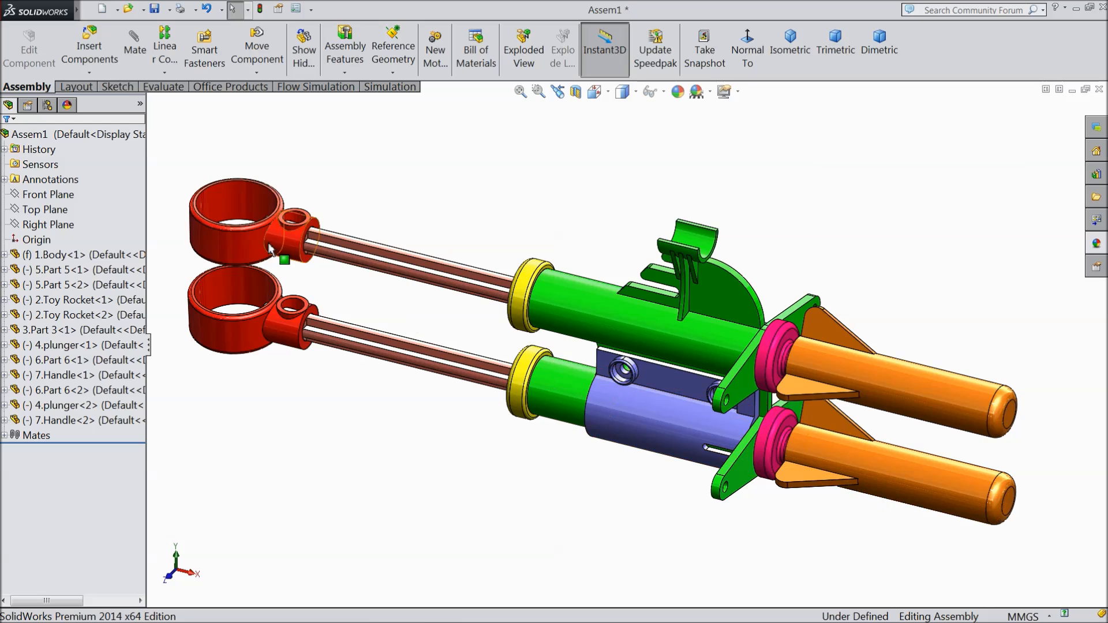
drag(335, 247, 381, 227)
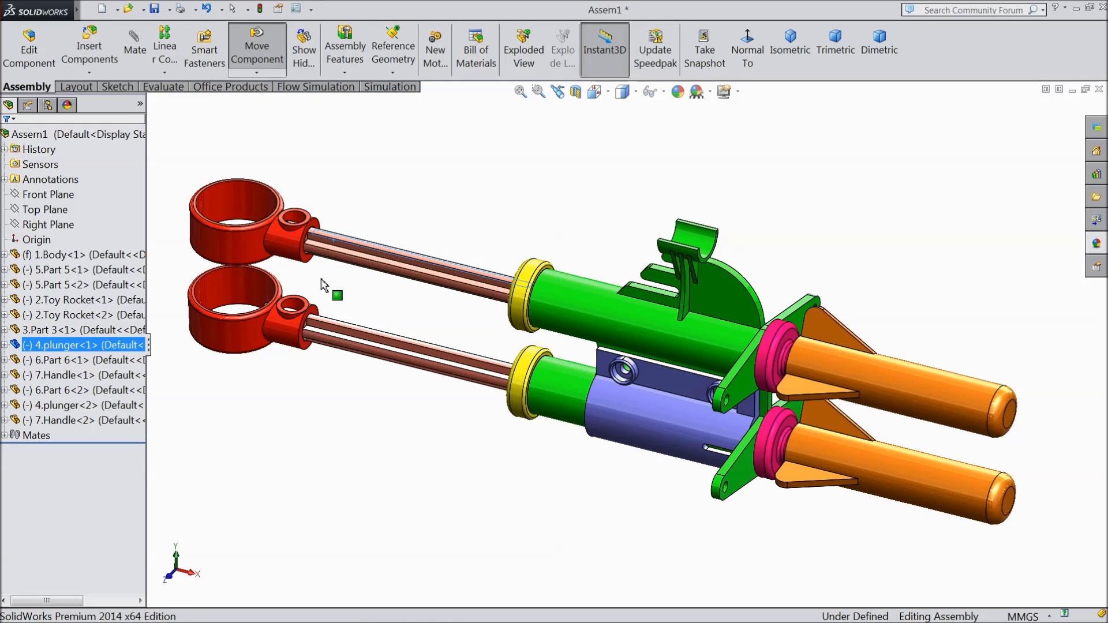
drag(353, 262, 353, 263)
Step: Look through the assembly's mates and suppress Coincident11, the Part 6 mate on the tube that carries Part 3
click(5, 436)
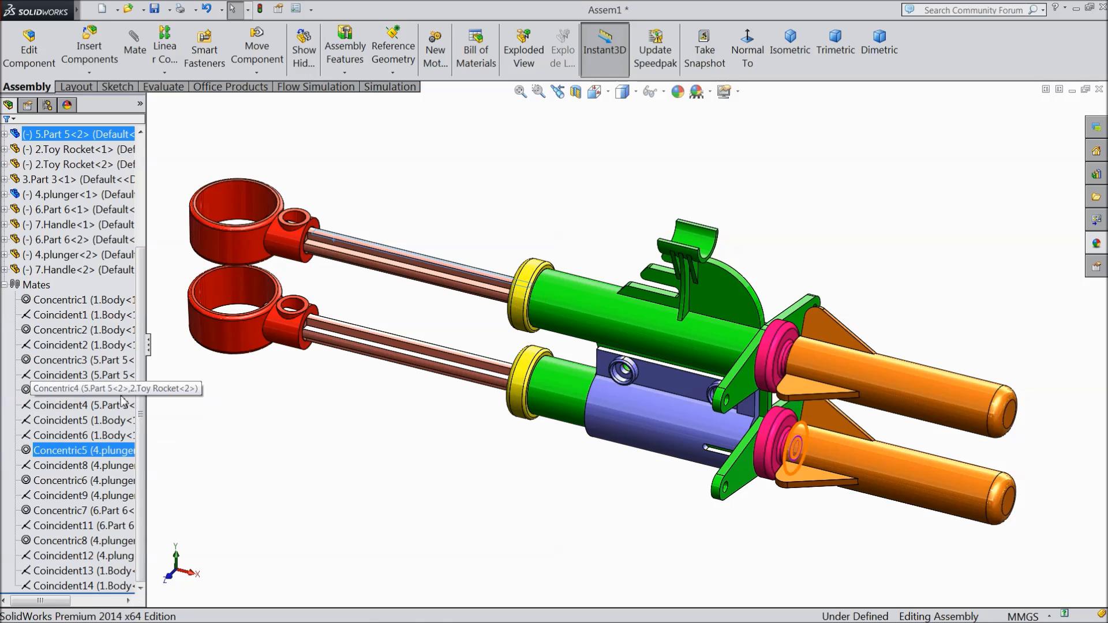
click(116, 374)
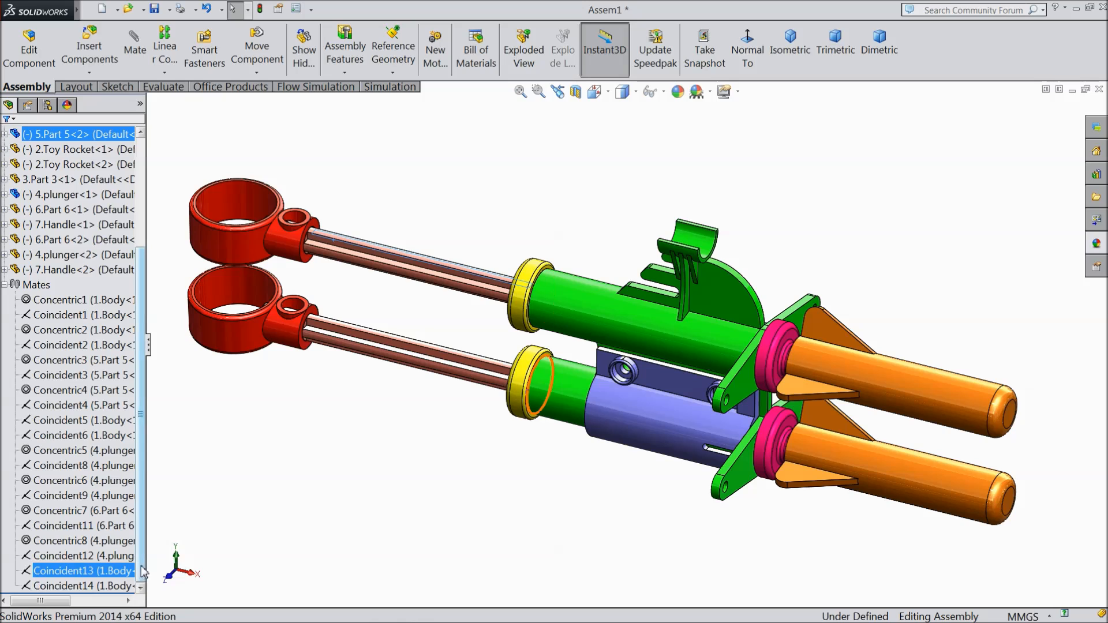
click(98, 573)
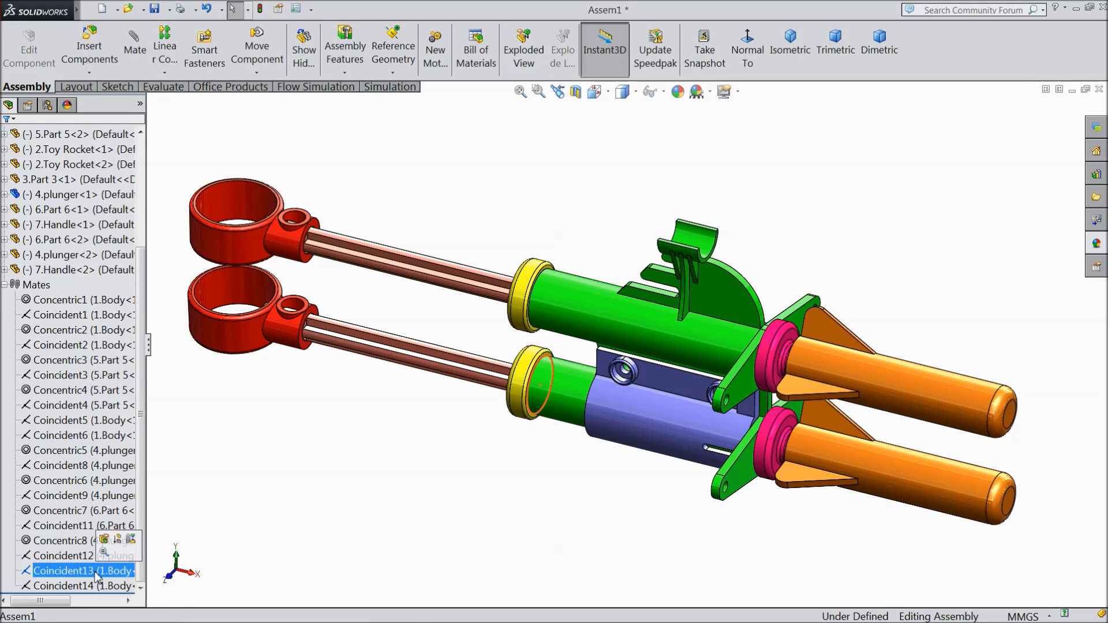
click(89, 587)
click(80, 572)
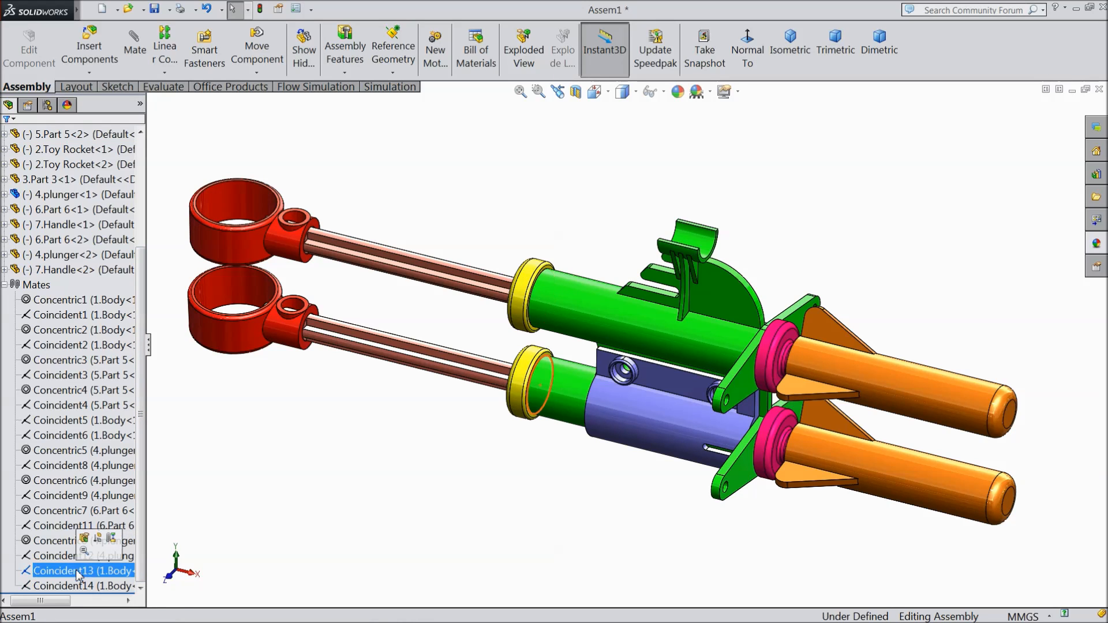
click(70, 559)
click(53, 546)
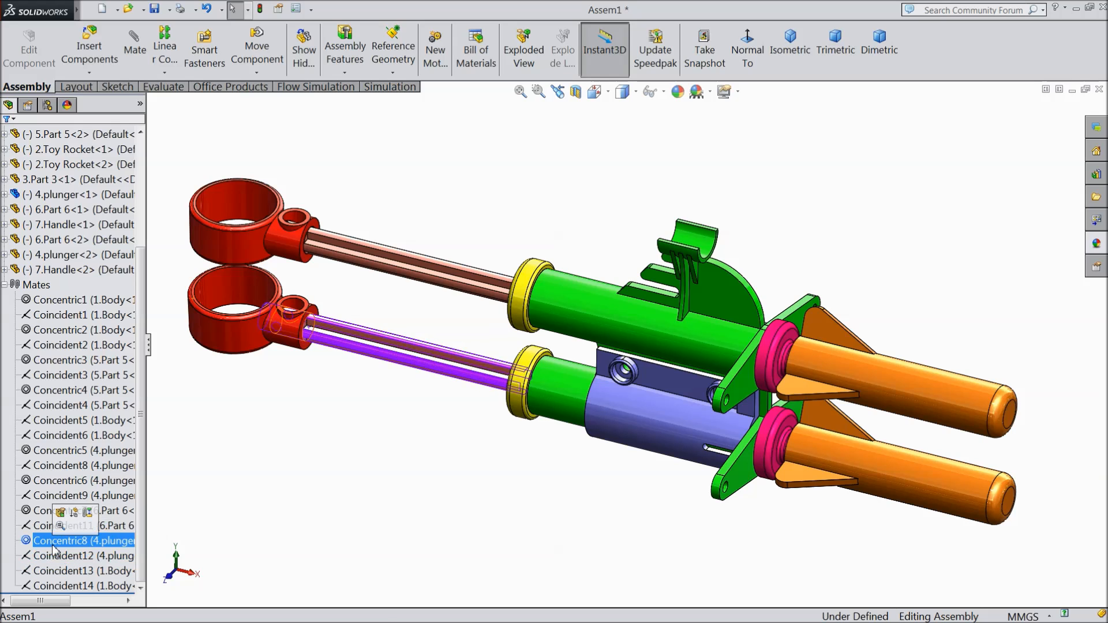
ctrl+click(47, 528)
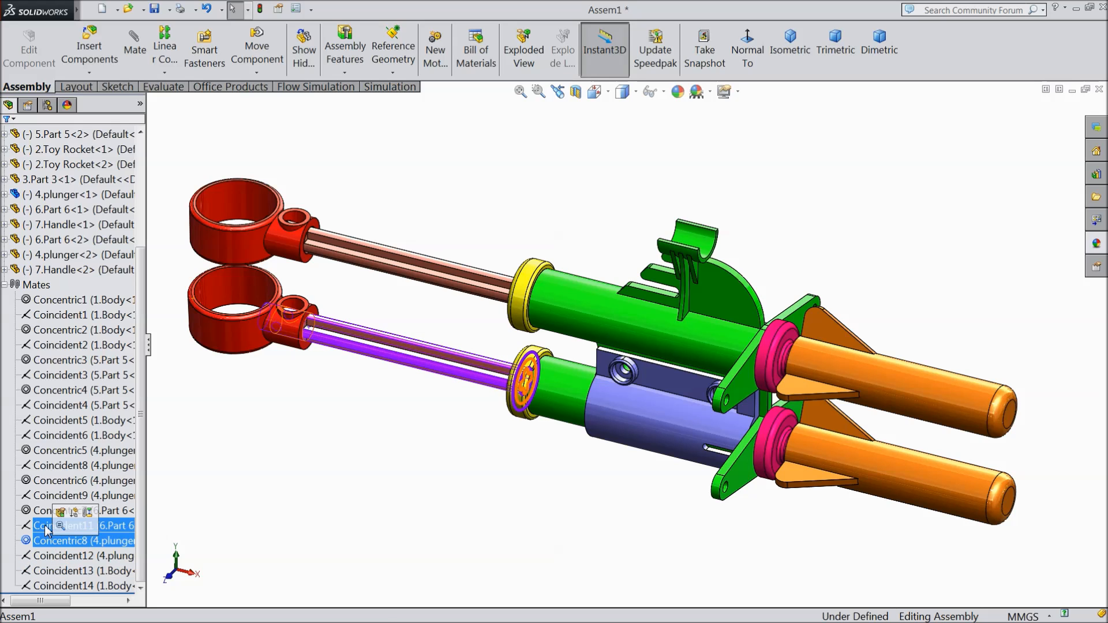
click(47, 529)
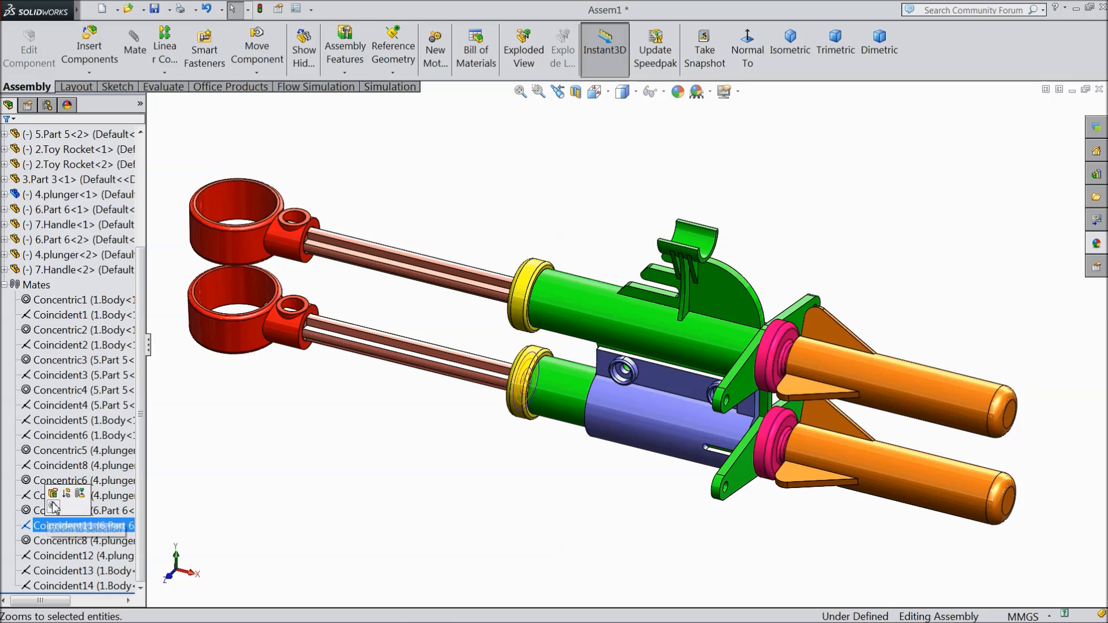
click(68, 495)
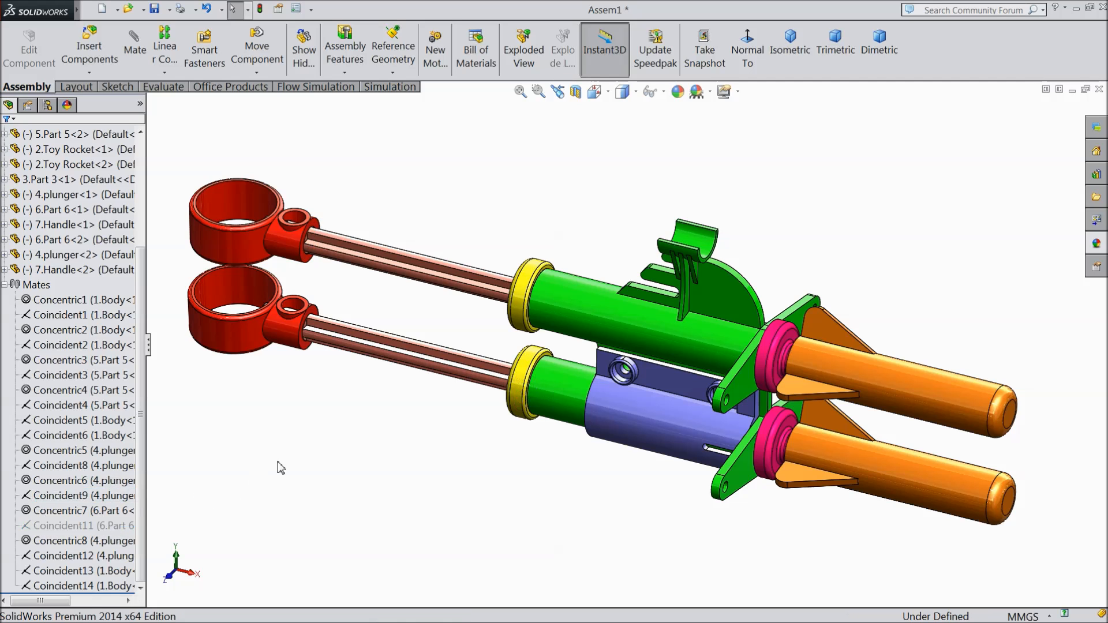
Step: Slide the handle copy together with its plunger slightly outward from the tube that carries Part 3
scroll(495, 391, down, 2)
scroll(445, 361, up, 2)
scroll(346, 322, down, 4)
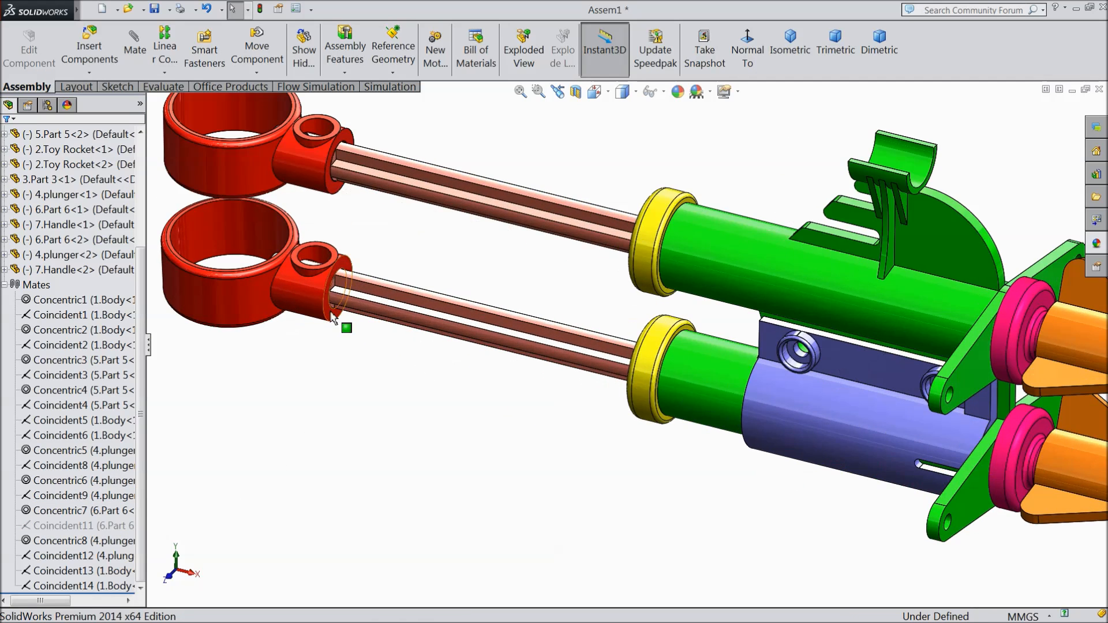
mouse_move(304, 309)
mouse_down()
mouse_move(403, 347)
mouse_move(396, 353)
mouse_move(542, 367)
mouse_move(366, 329)
mouse_move(299, 300)
mouse_move(298, 315)
mouse_up()
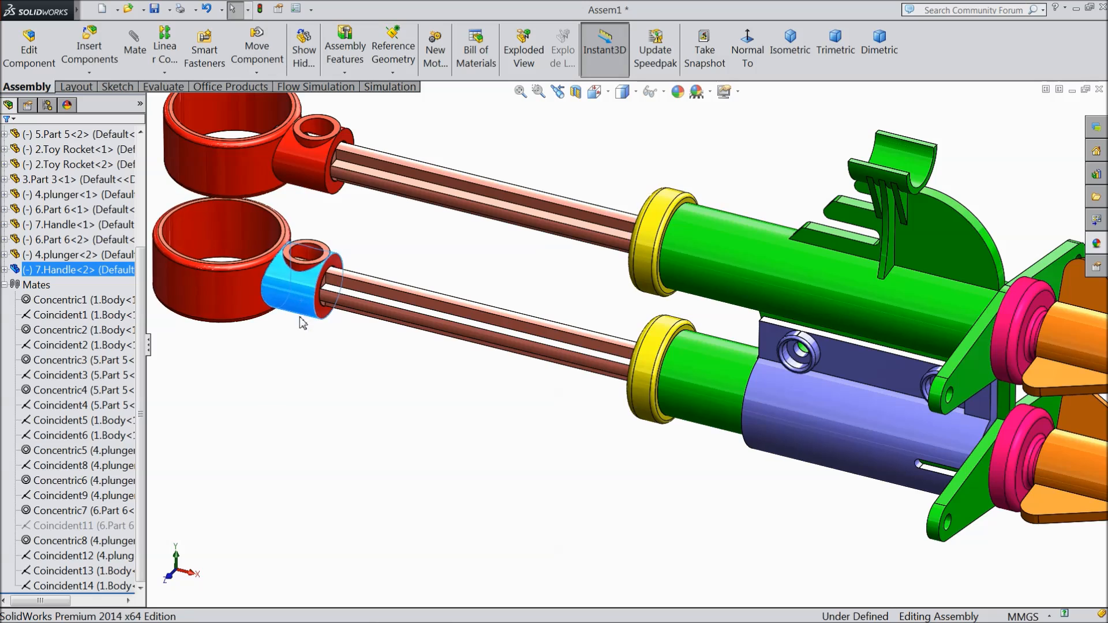
scroll(299, 316, up, 5)
scroll(981, 349, down, 2)
drag(386, 337, 356, 324)
scroll(773, 338, down, 2)
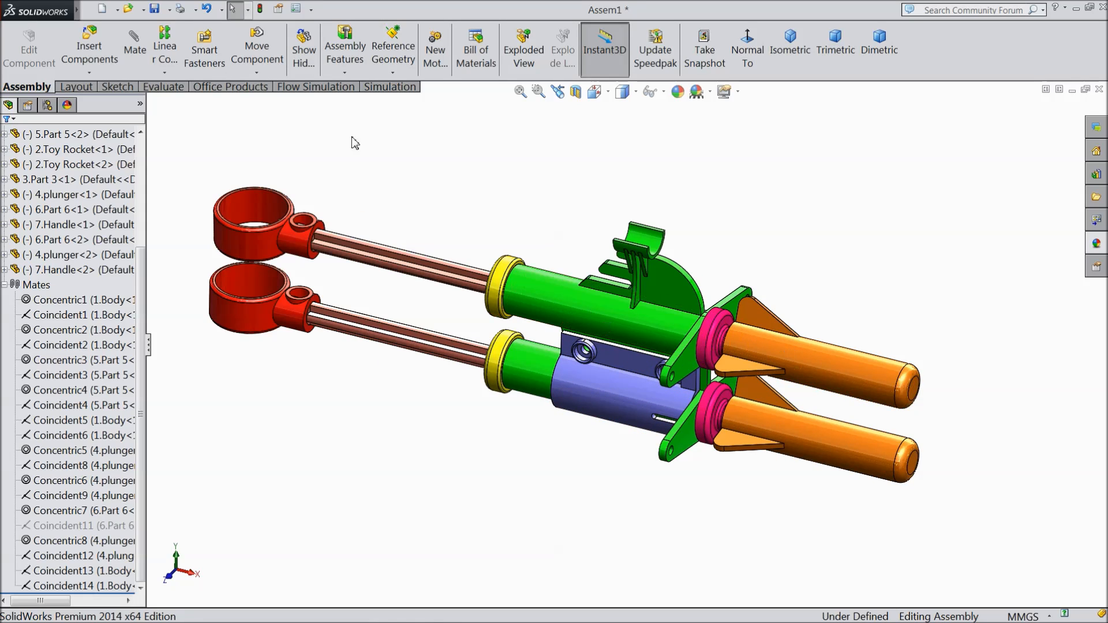
Step: Collapse the mates list, then rebuild the assembly and save it as "Assembly" in the Launcher folder
click(5, 285)
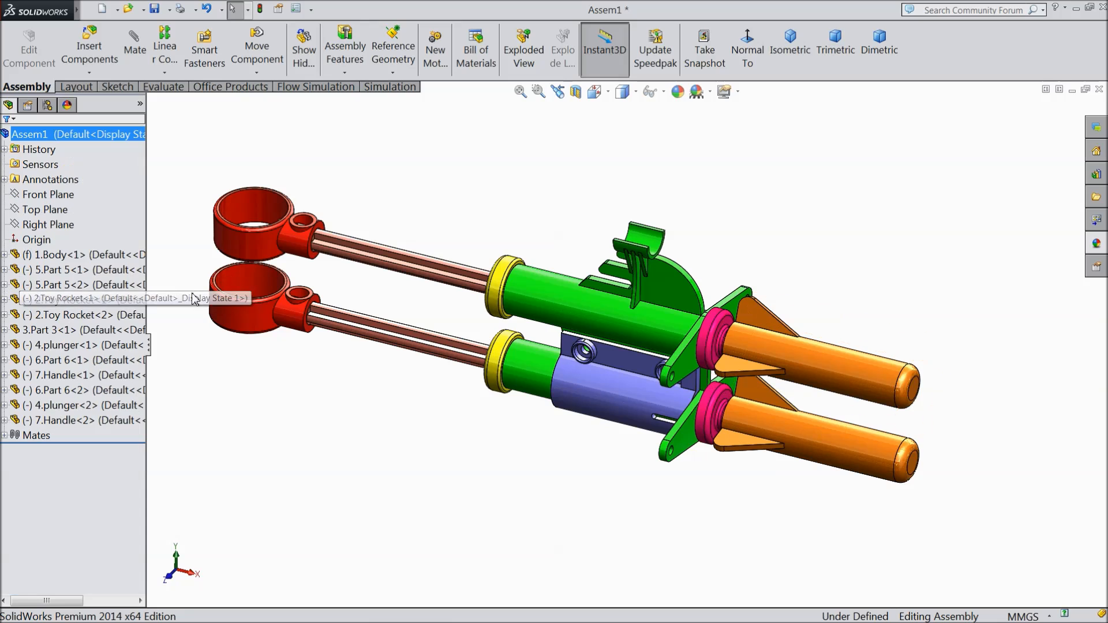
scroll(323, 409, up, 1)
scroll(665, 326, down, 1)
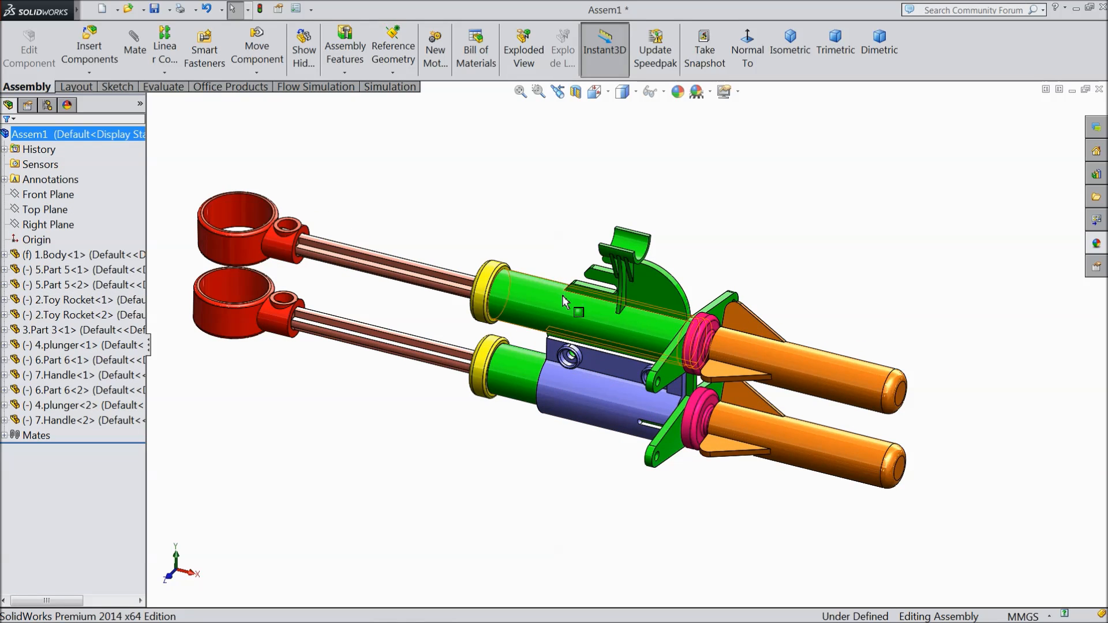
click(157, 13)
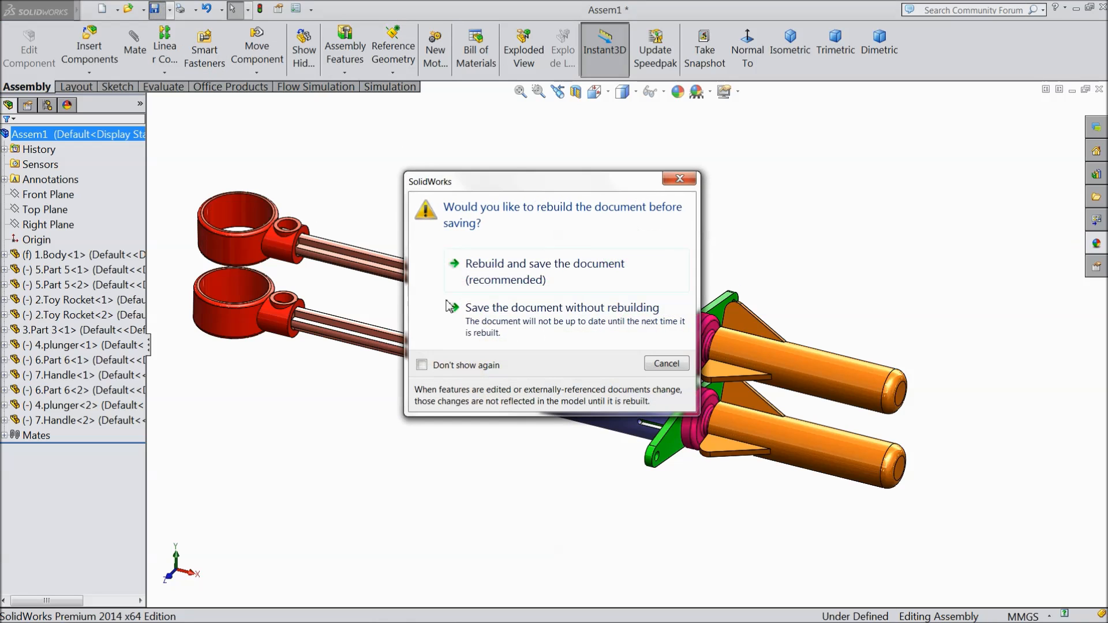
click(514, 275)
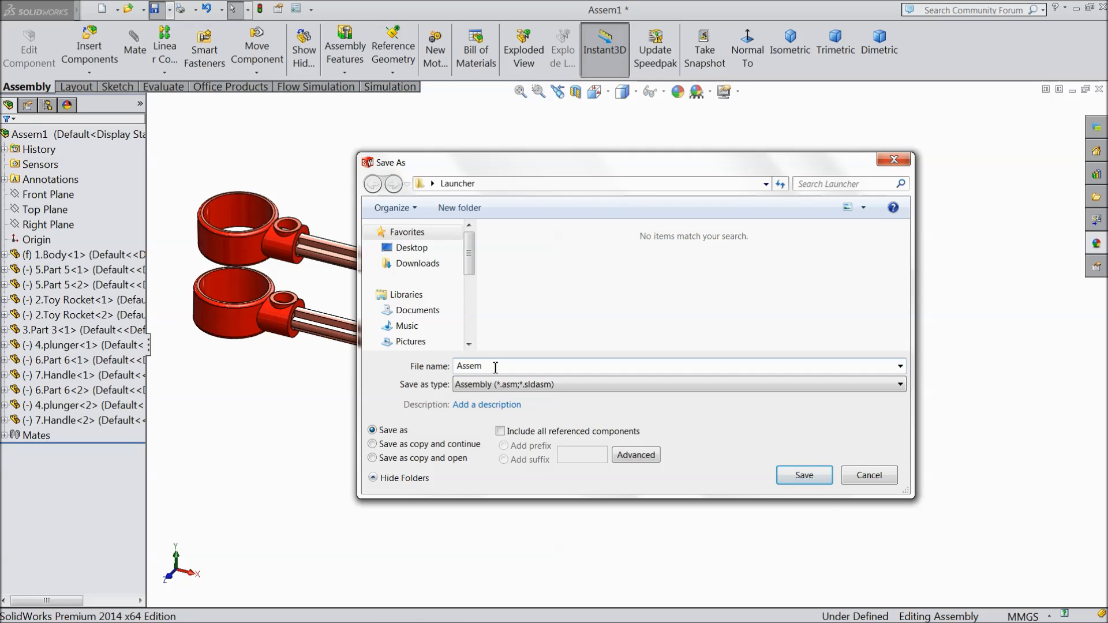
text(Assembly)
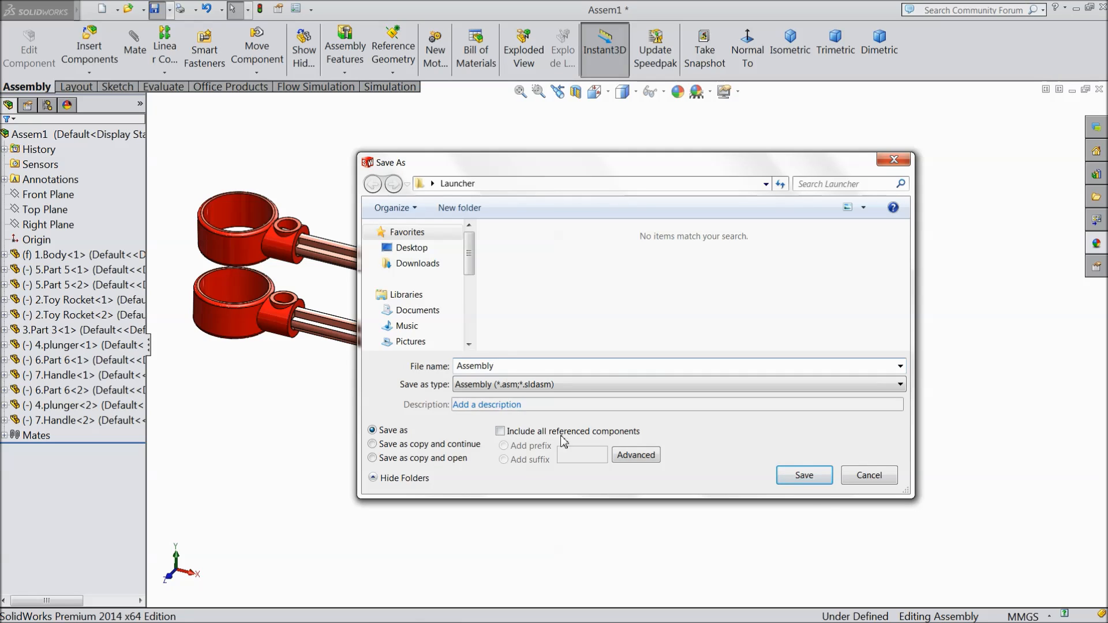
click(809, 477)
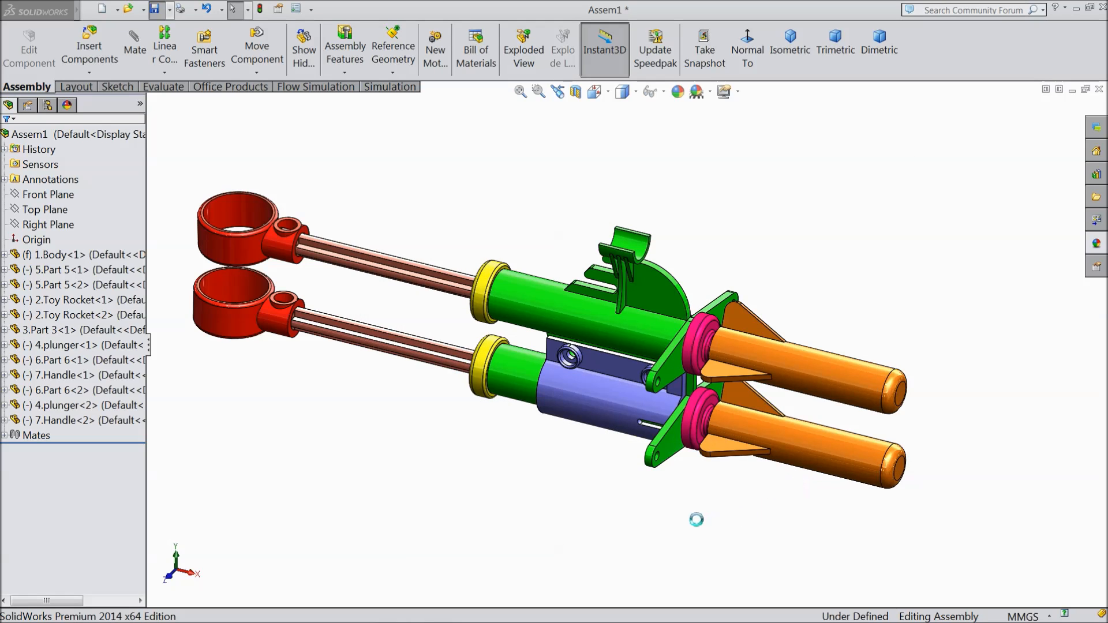
middle_drag(448, 452, 465, 421)
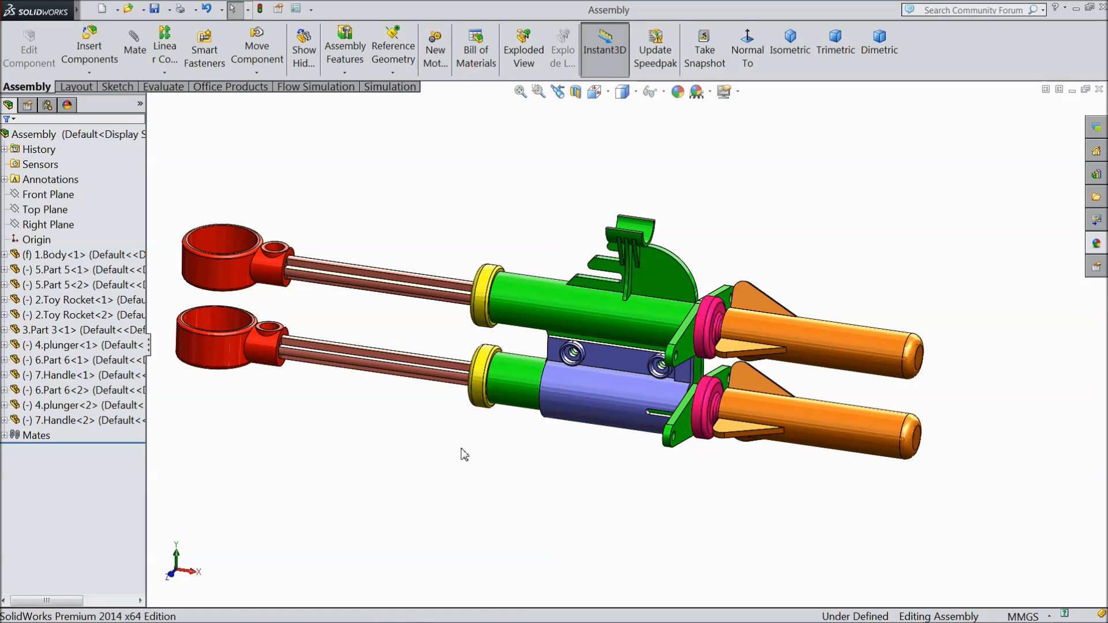
click(437, 612)
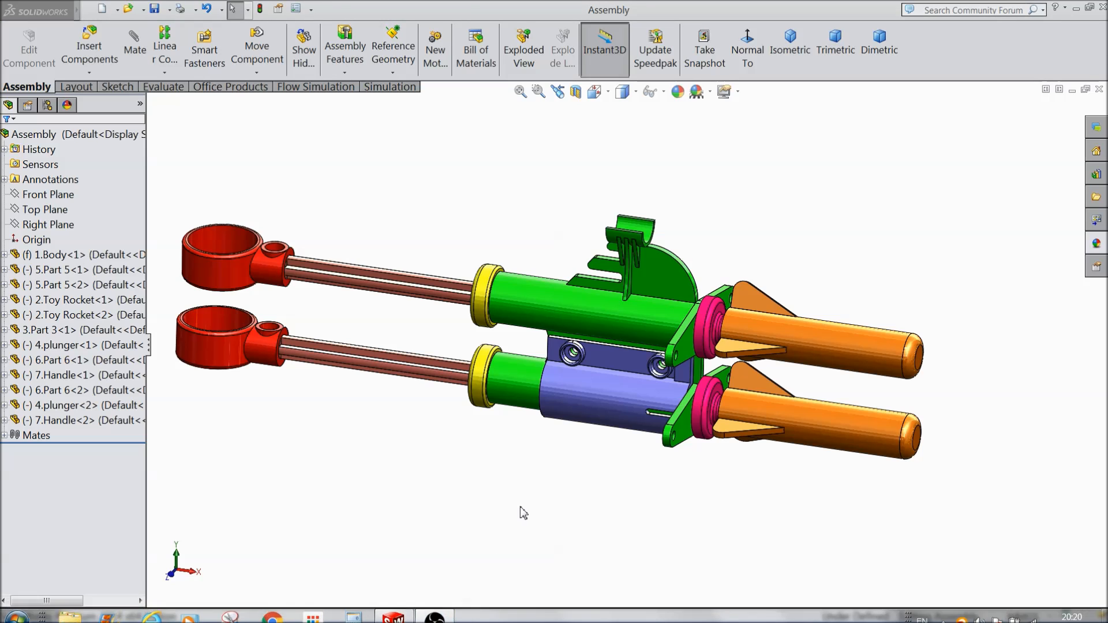